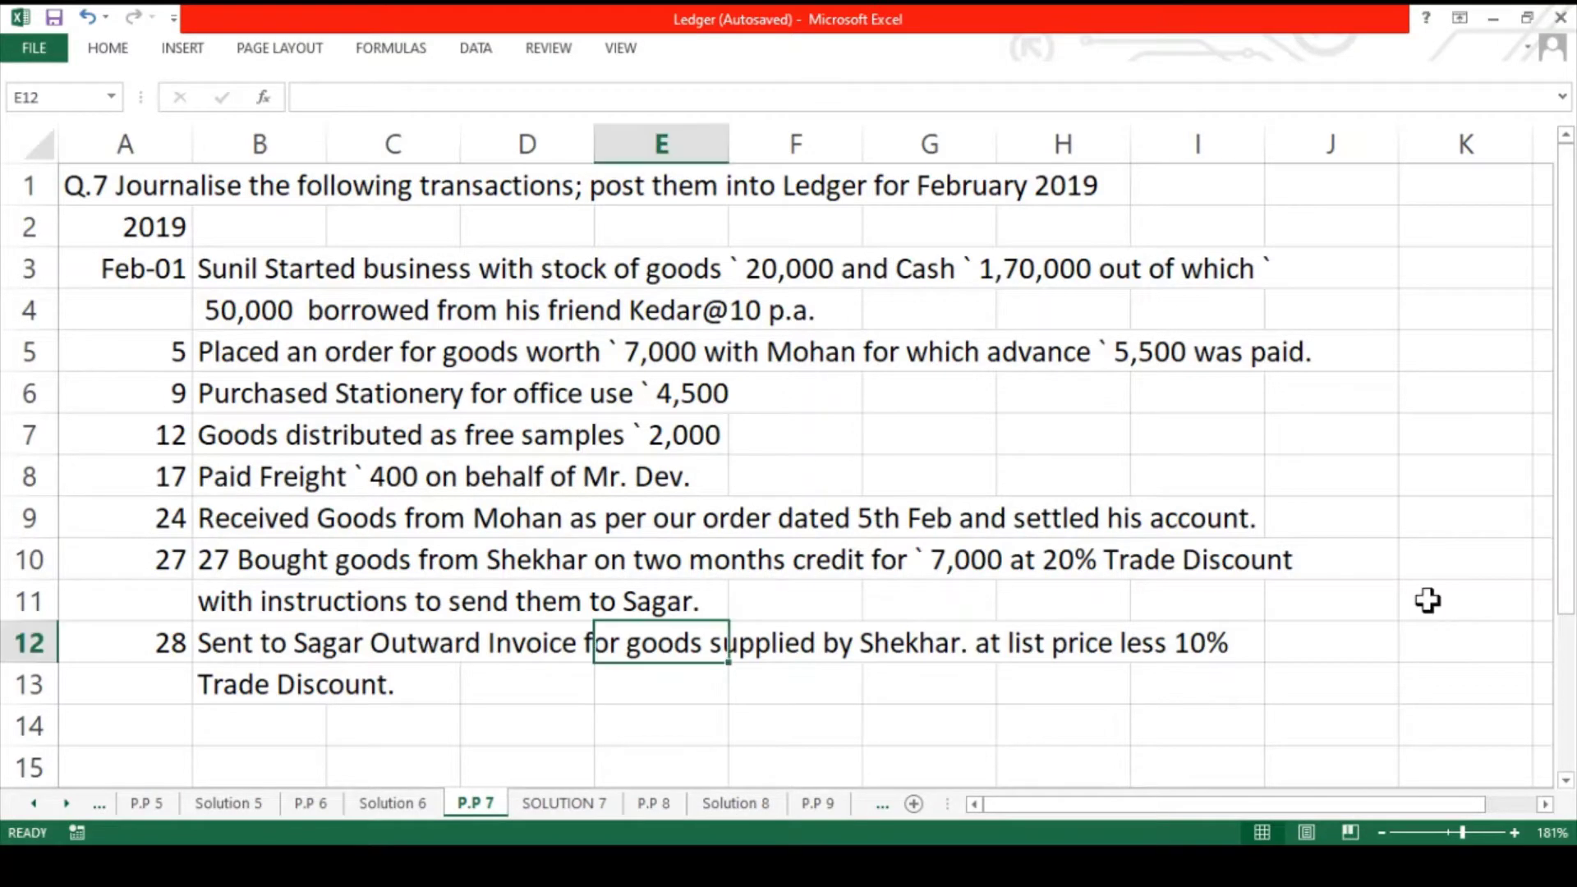
- Read the Q.7 heading and year on the P.P 7 sheet and look over the blank journal table on SOLUTION 7
click(143, 178)
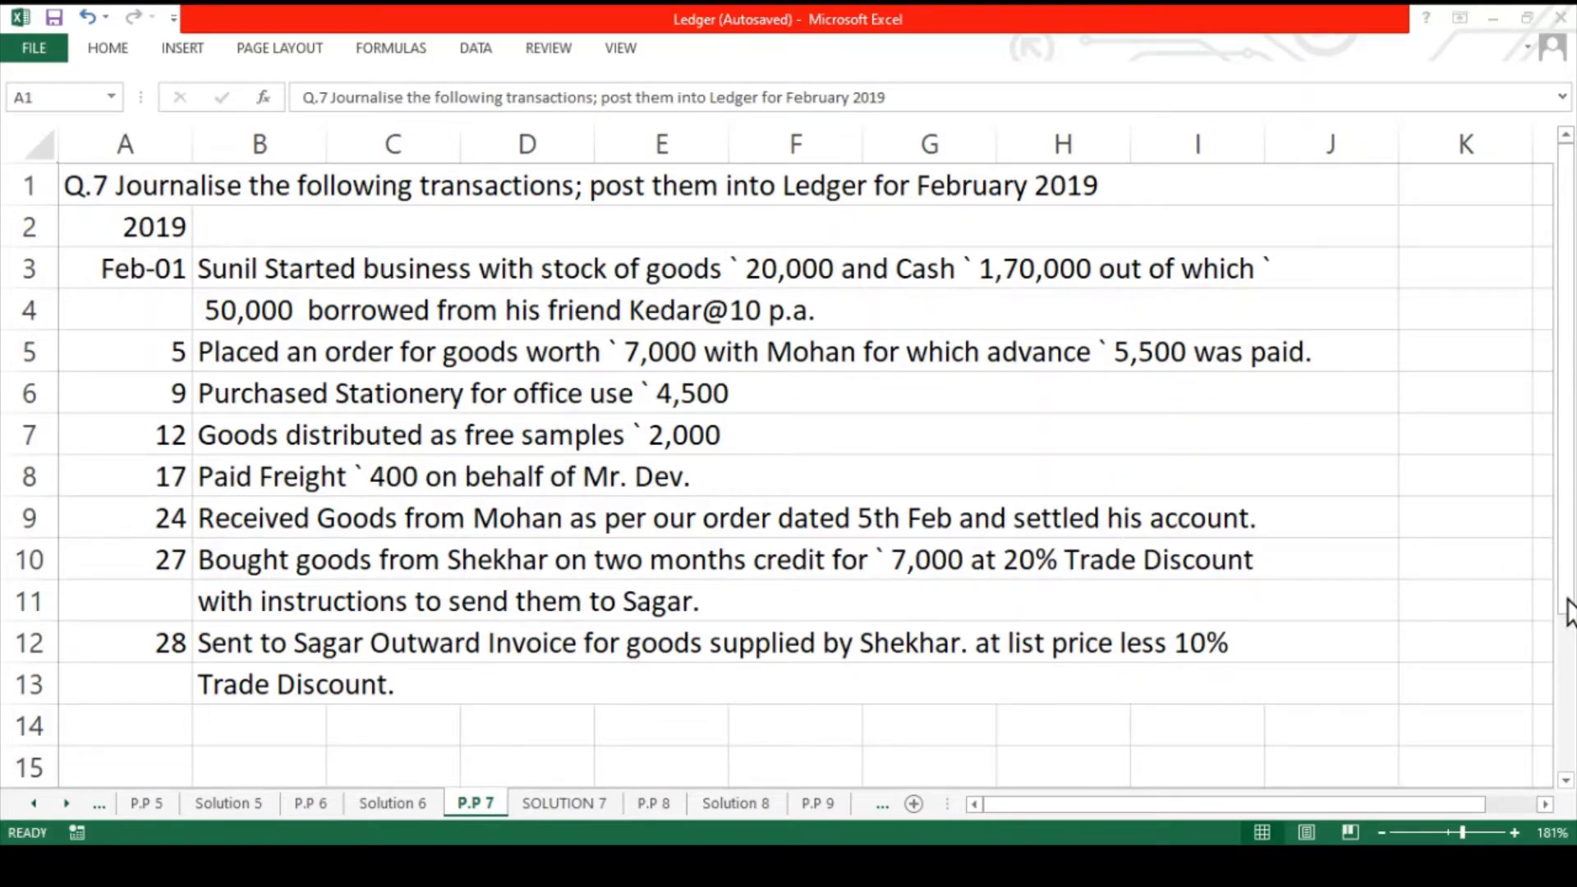
click(1569, 612)
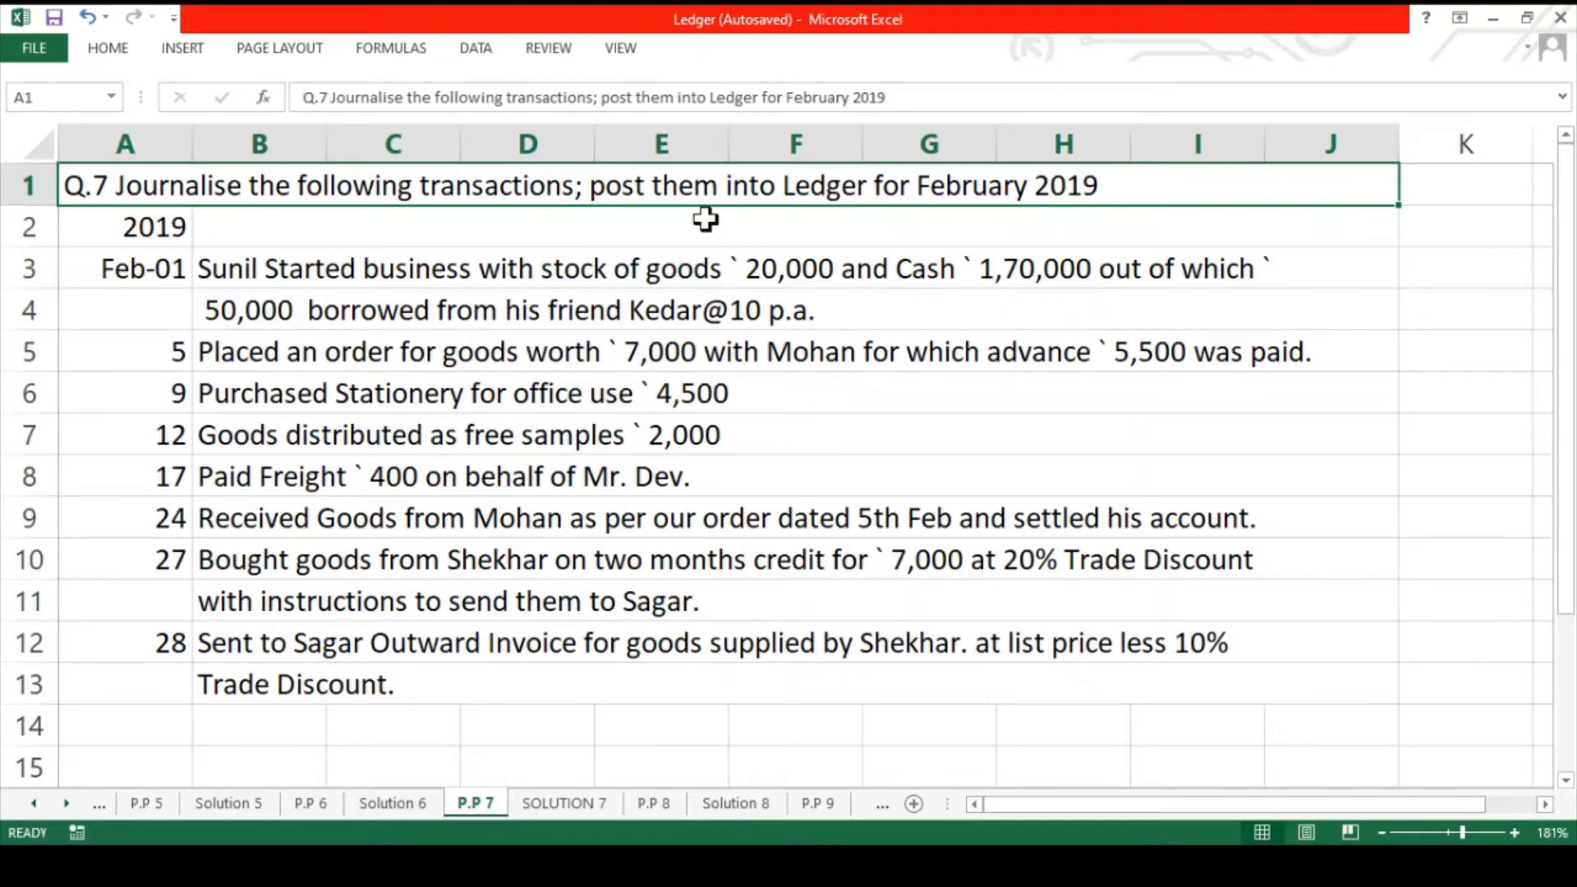
key(Down)
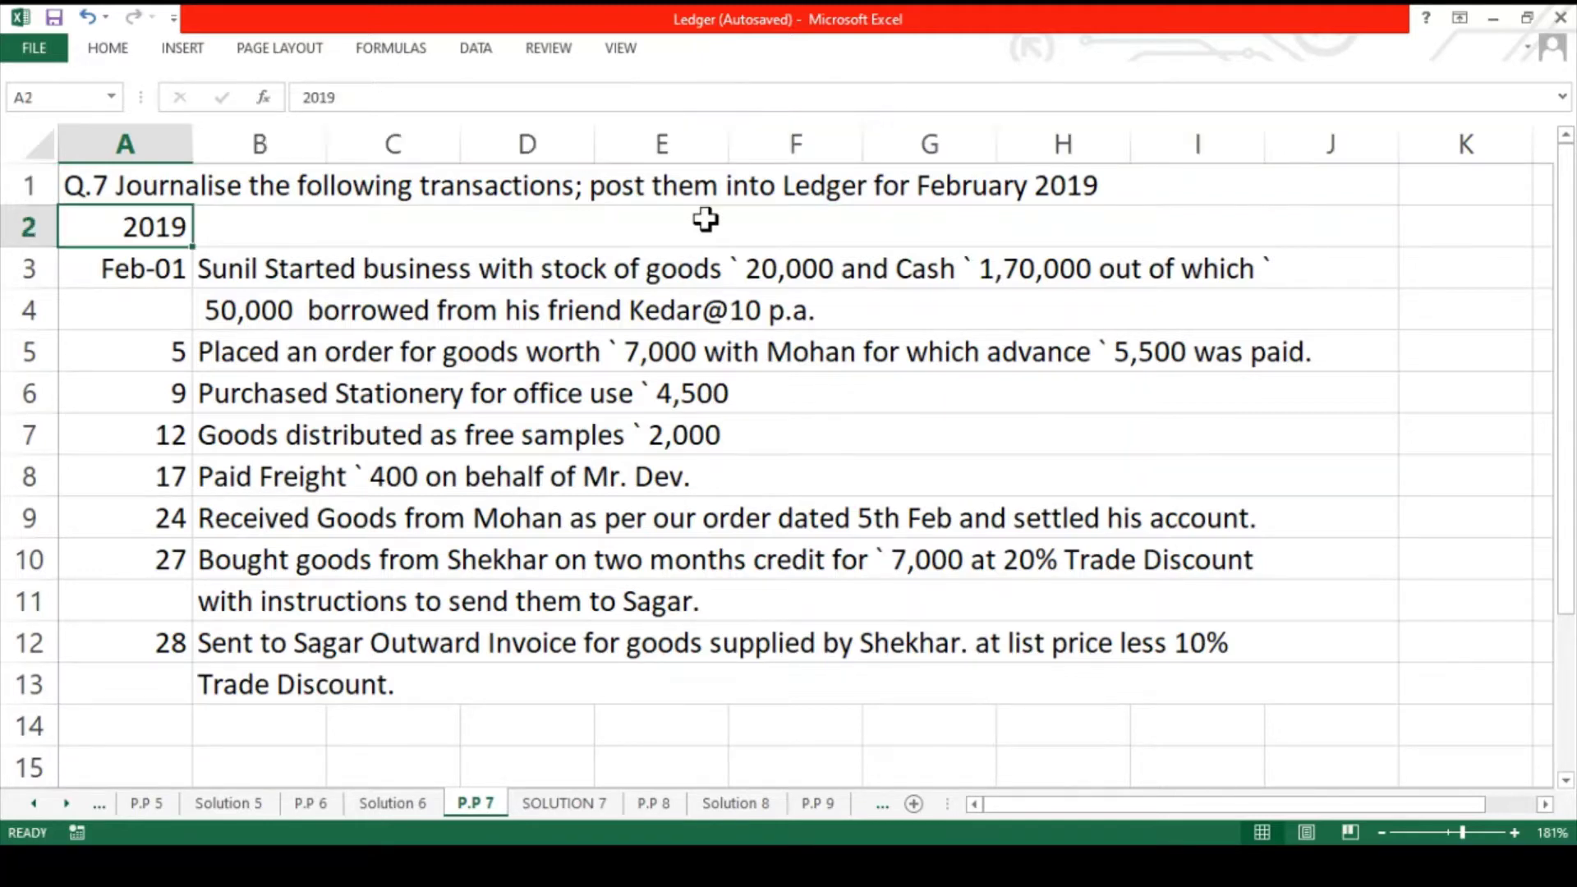
key(Down)
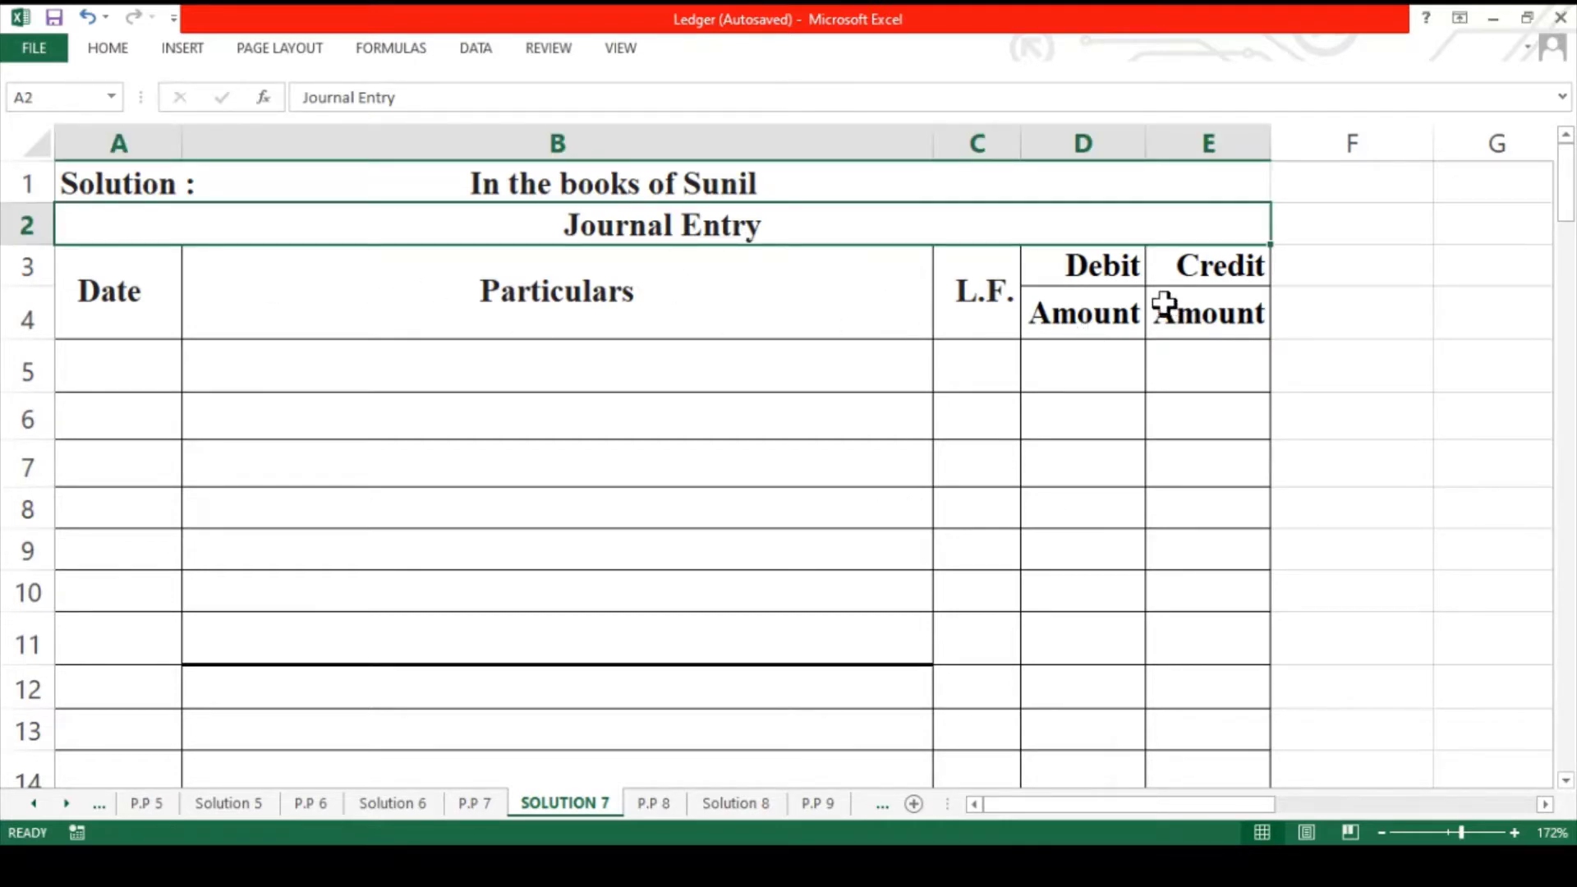
scroll(813, 367, down, 1)
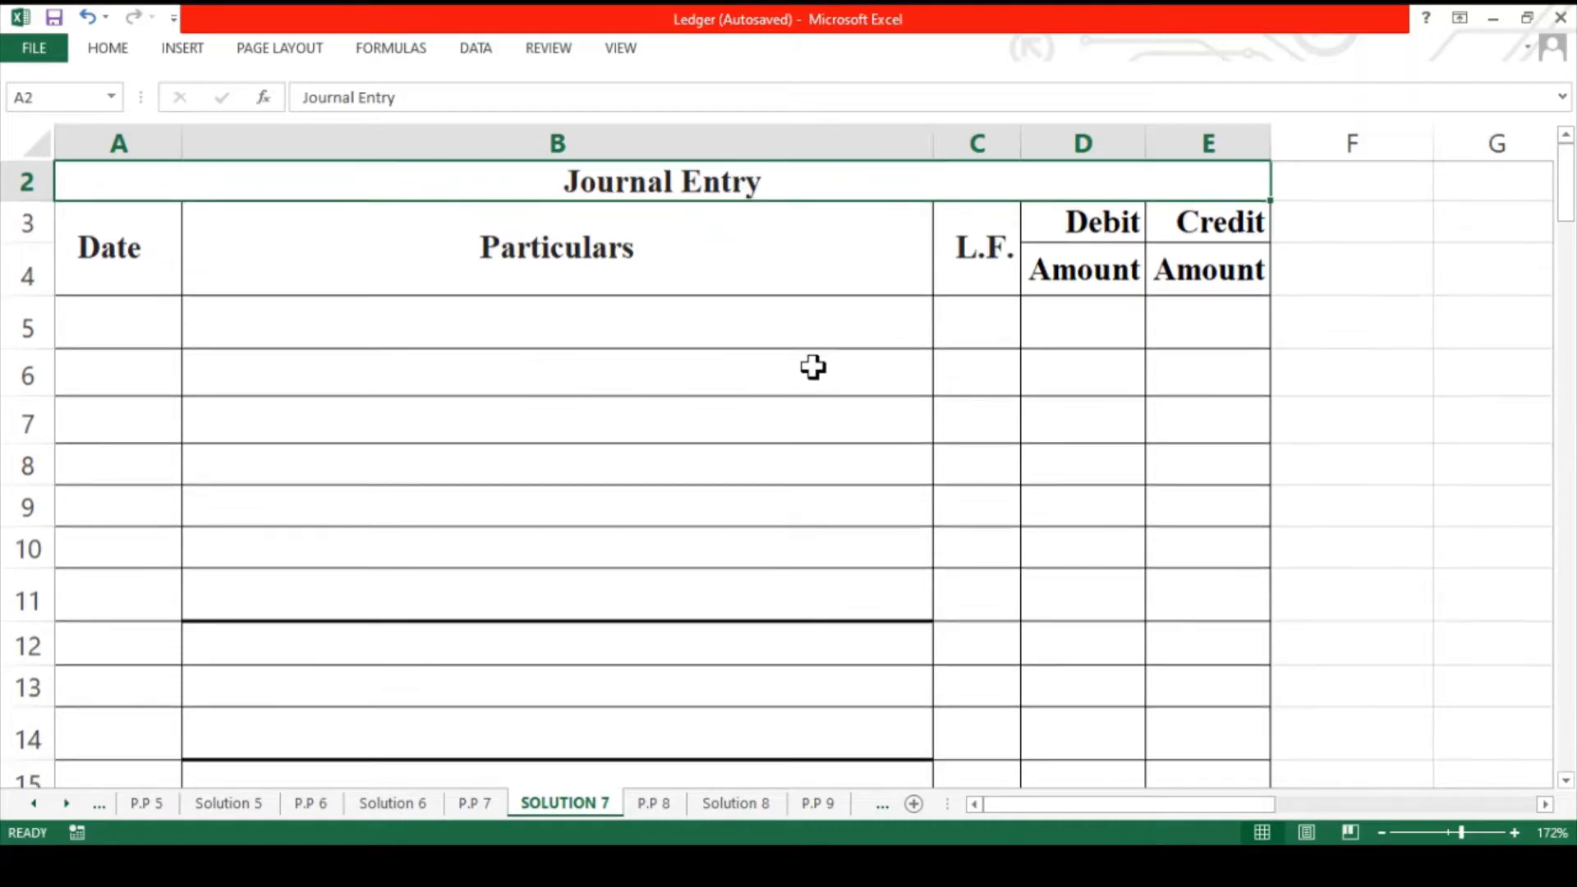
scroll(813, 367, up, 1)
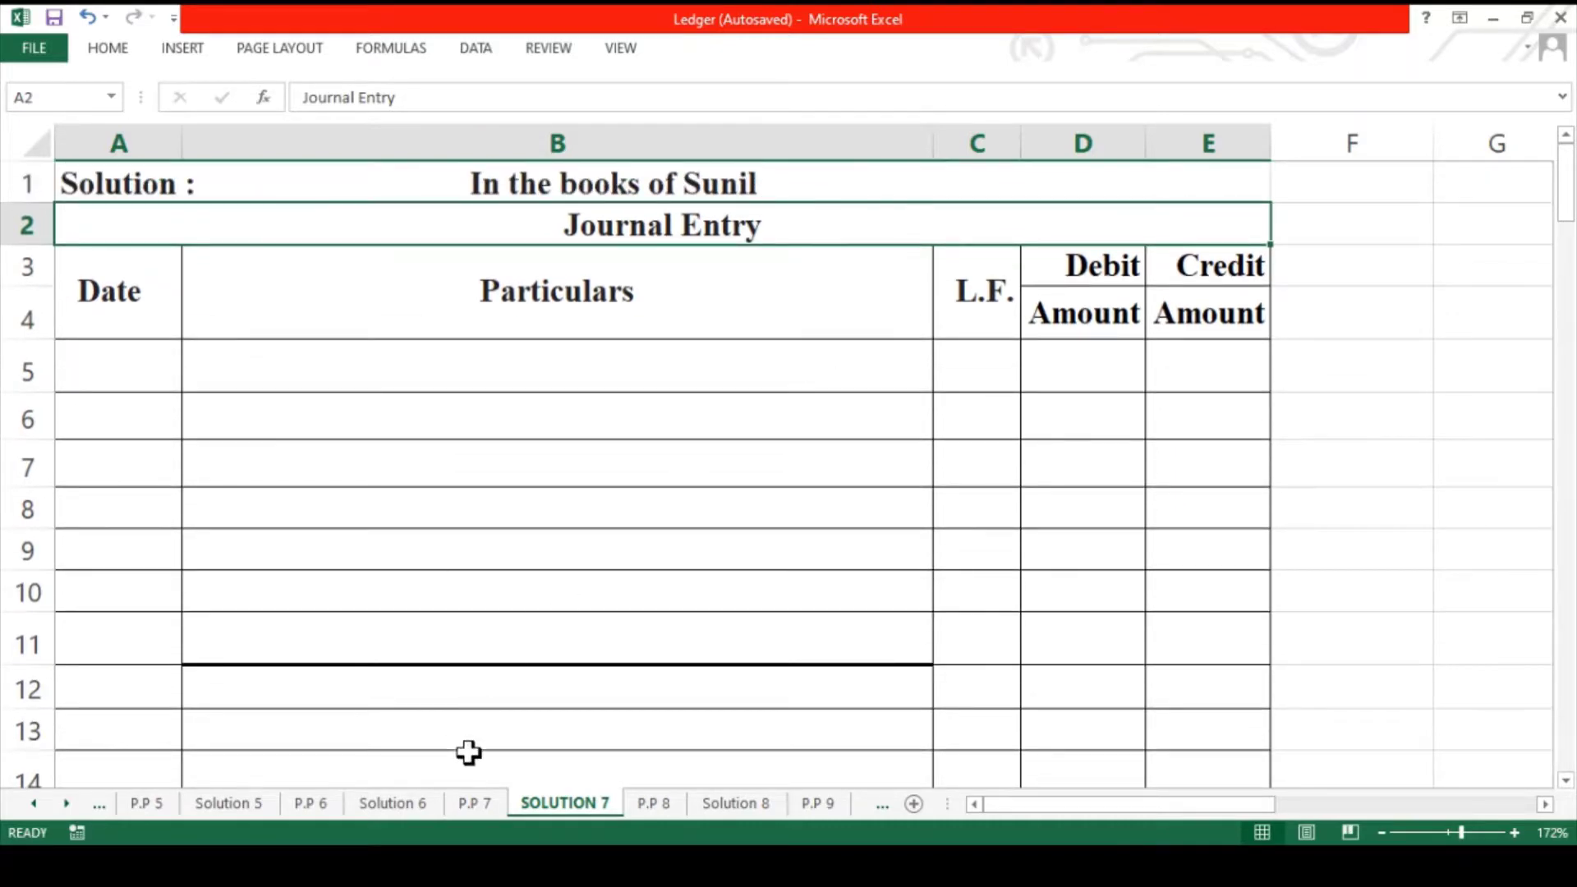
- Examine the Feb-01 transaction in rows 3 and 4 of P.P 7, highlighting the owner, stock of goods, cash and lender
click(487, 810)
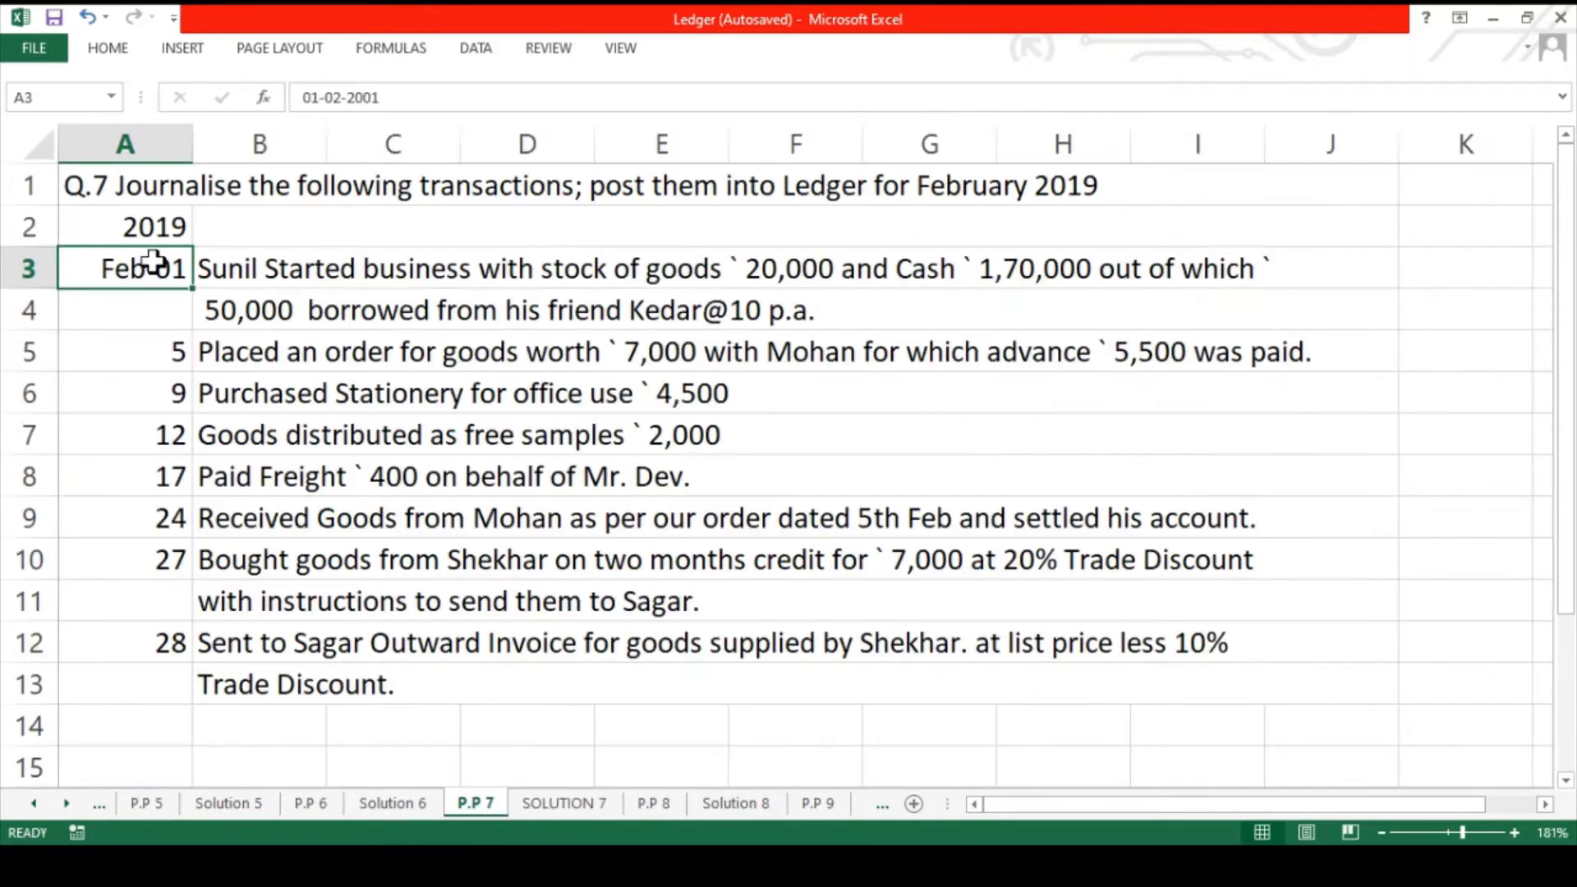
click(221, 267)
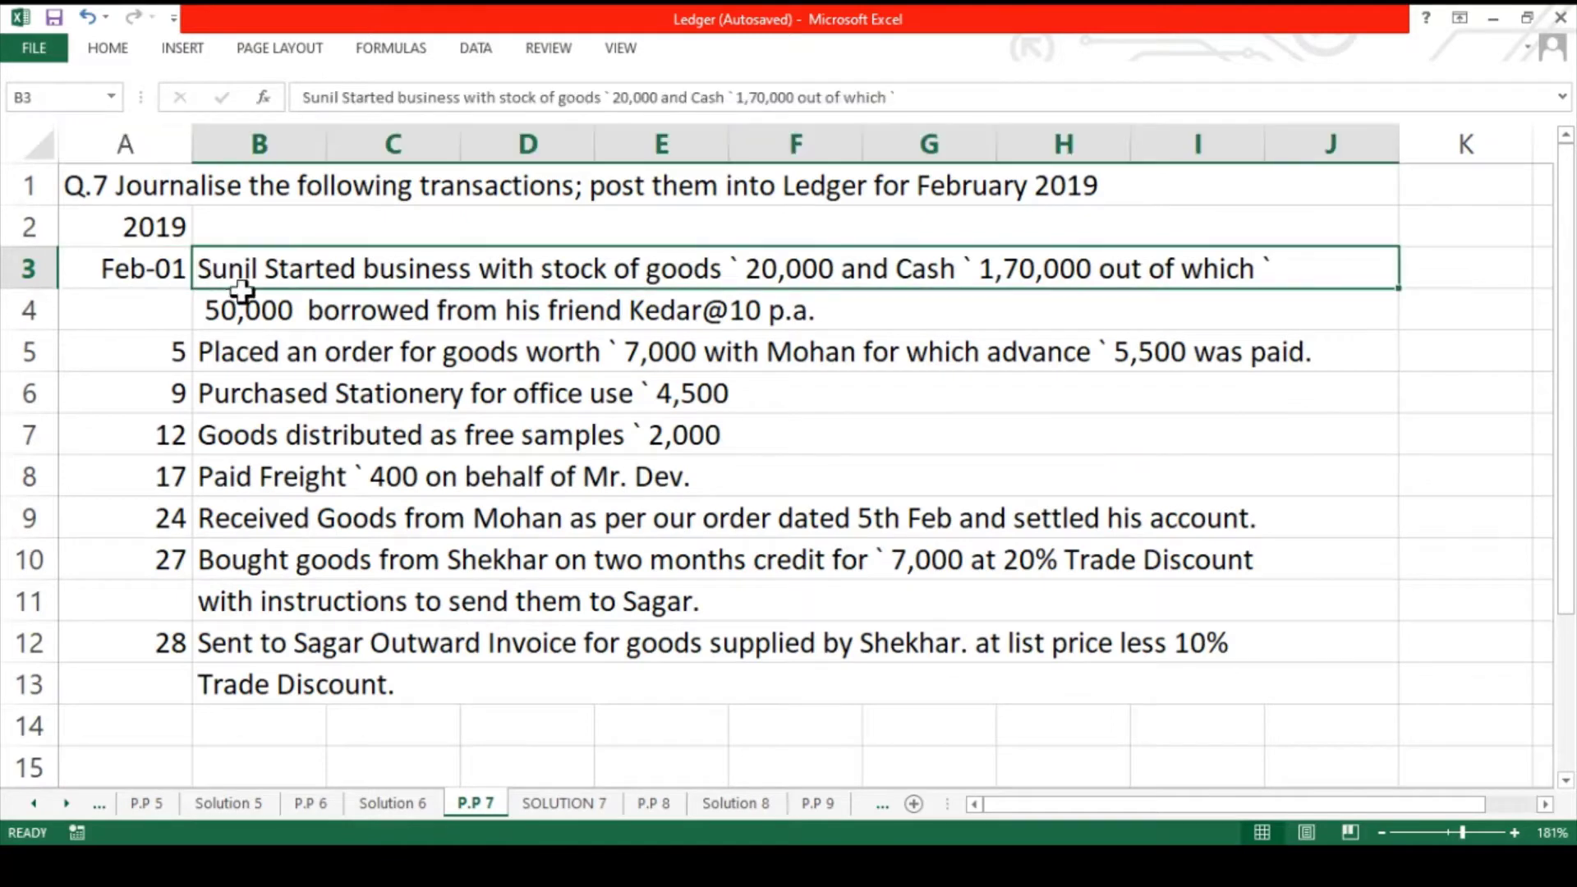
click(322, 326)
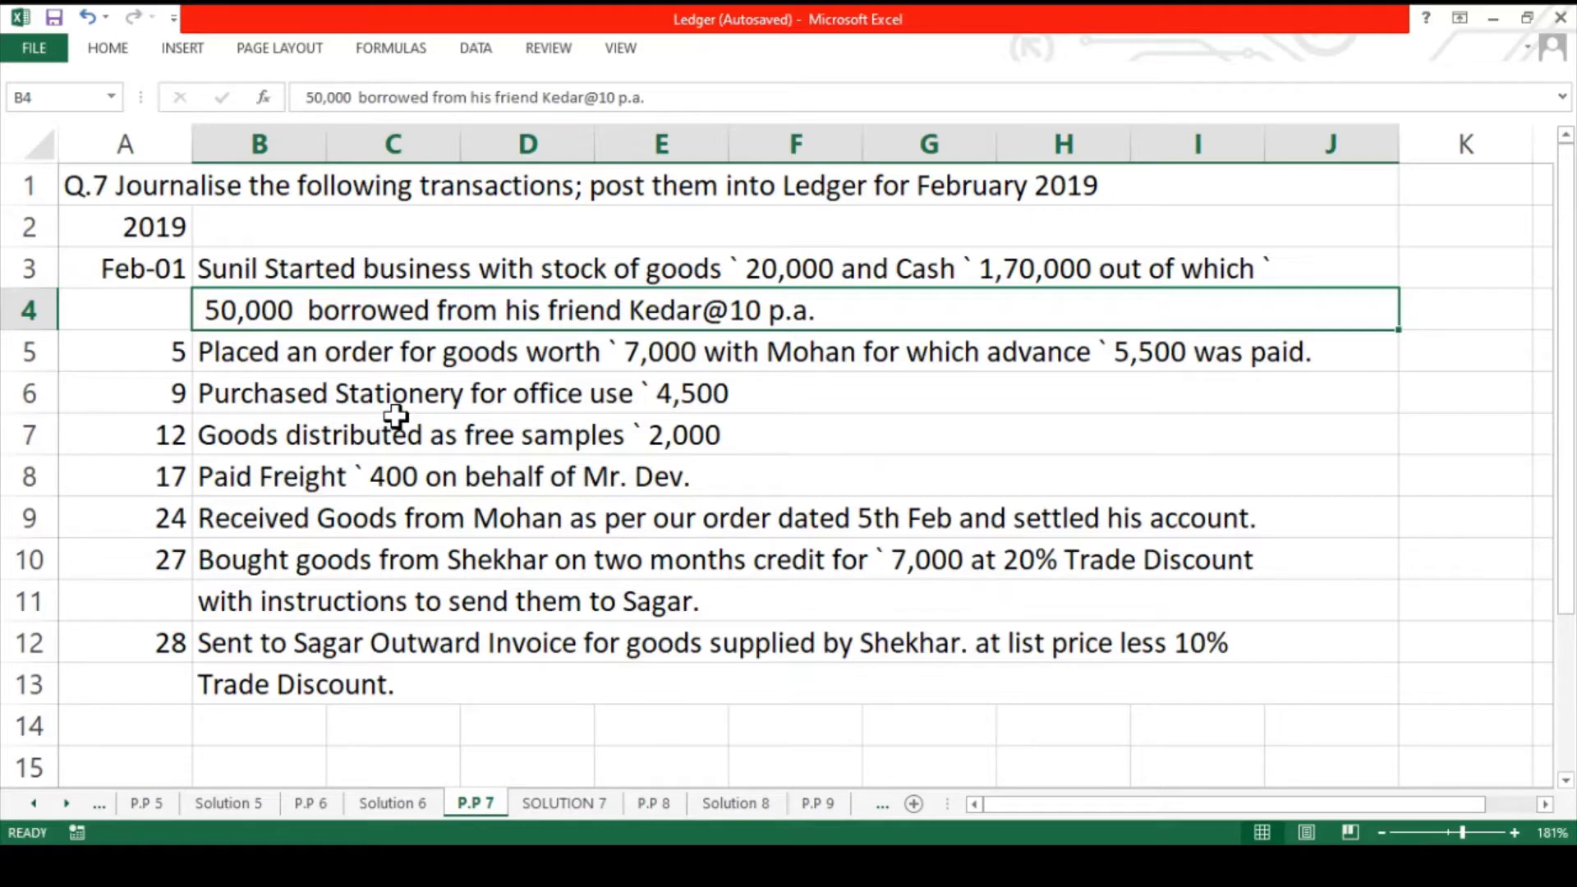
double_click(252, 264)
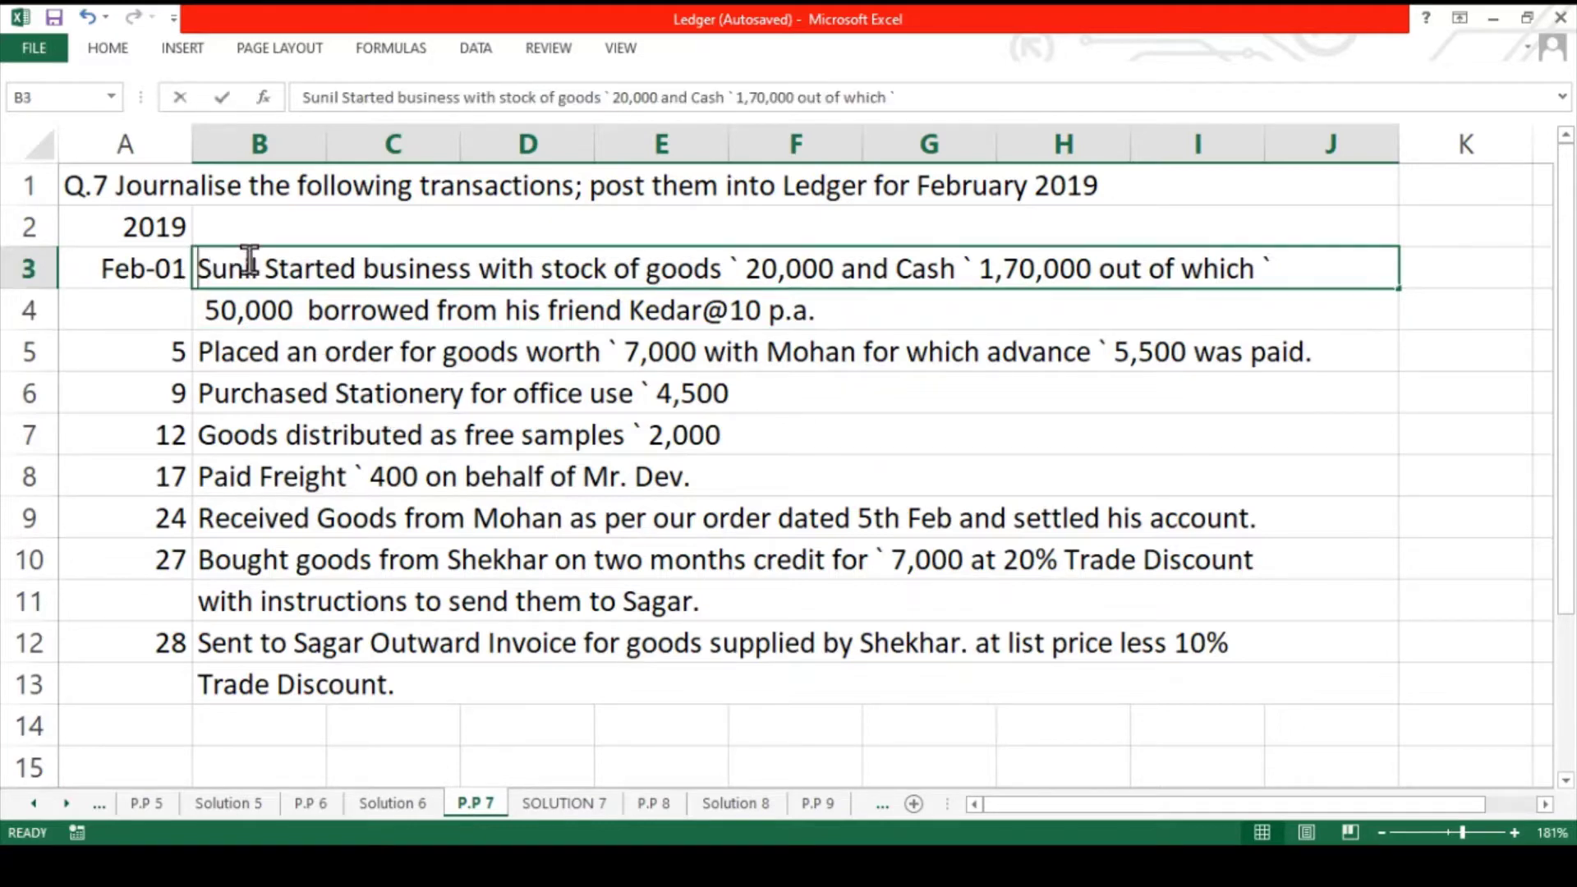
drag(264, 263, 201, 263)
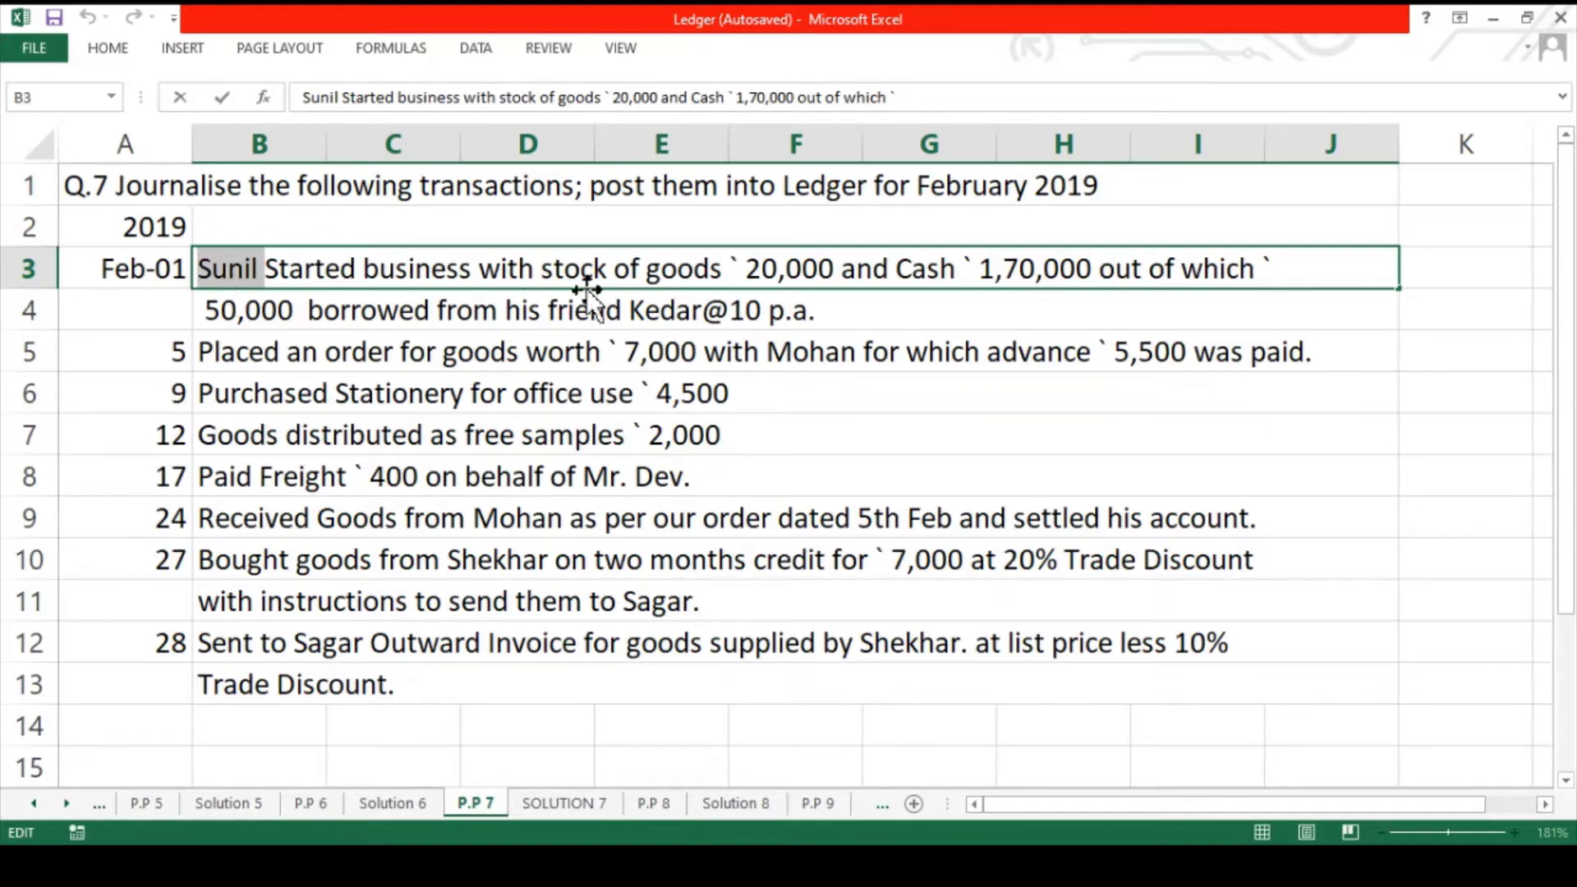
drag(722, 275, 547, 268)
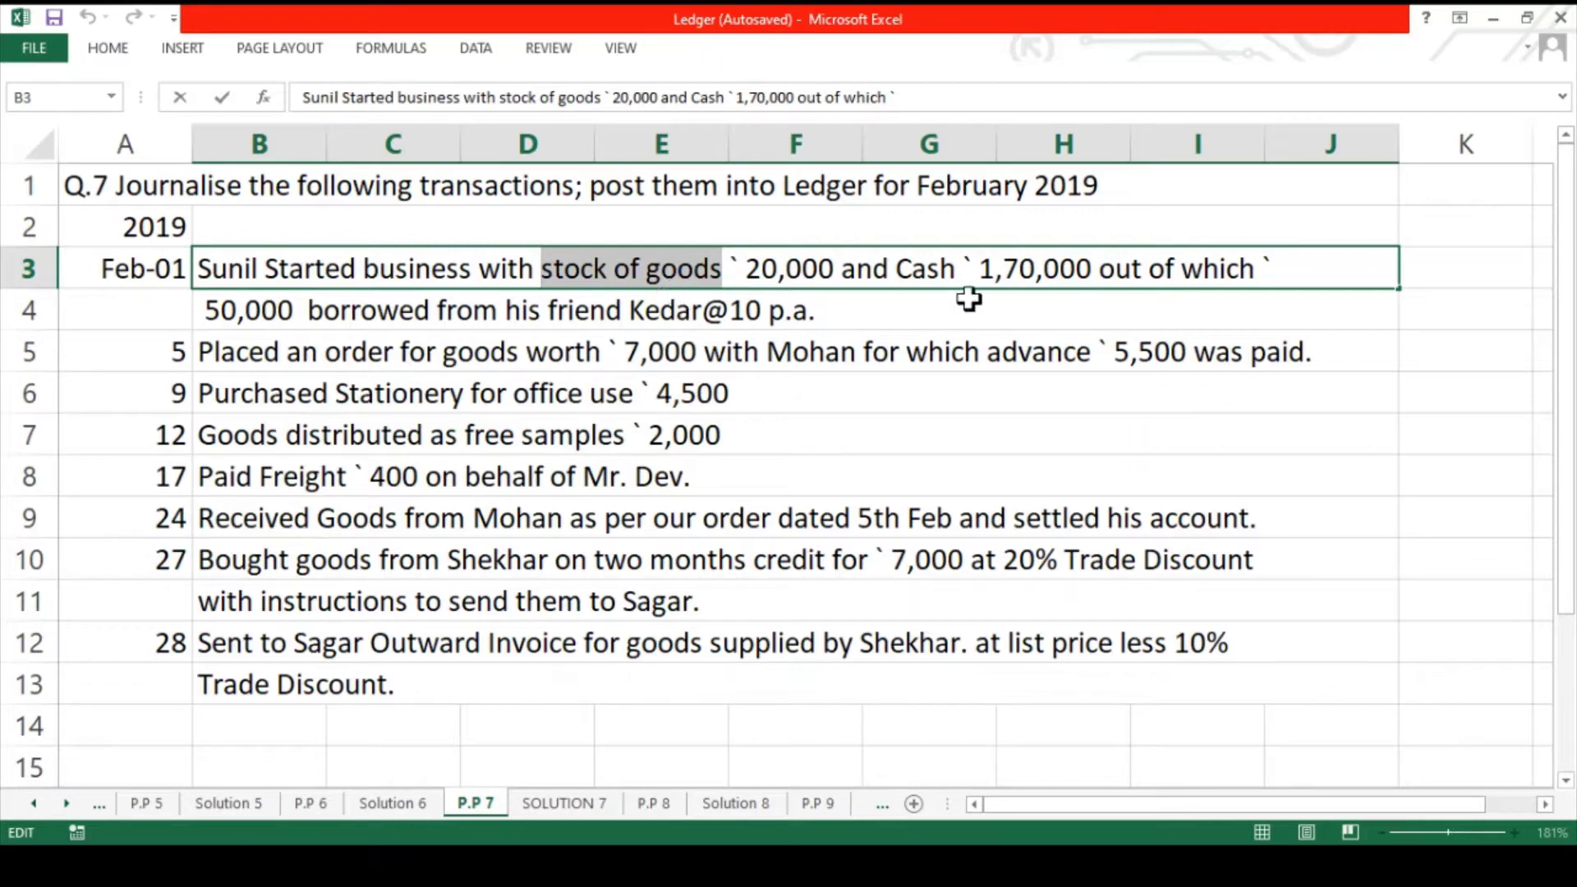
drag(956, 270, 891, 259)
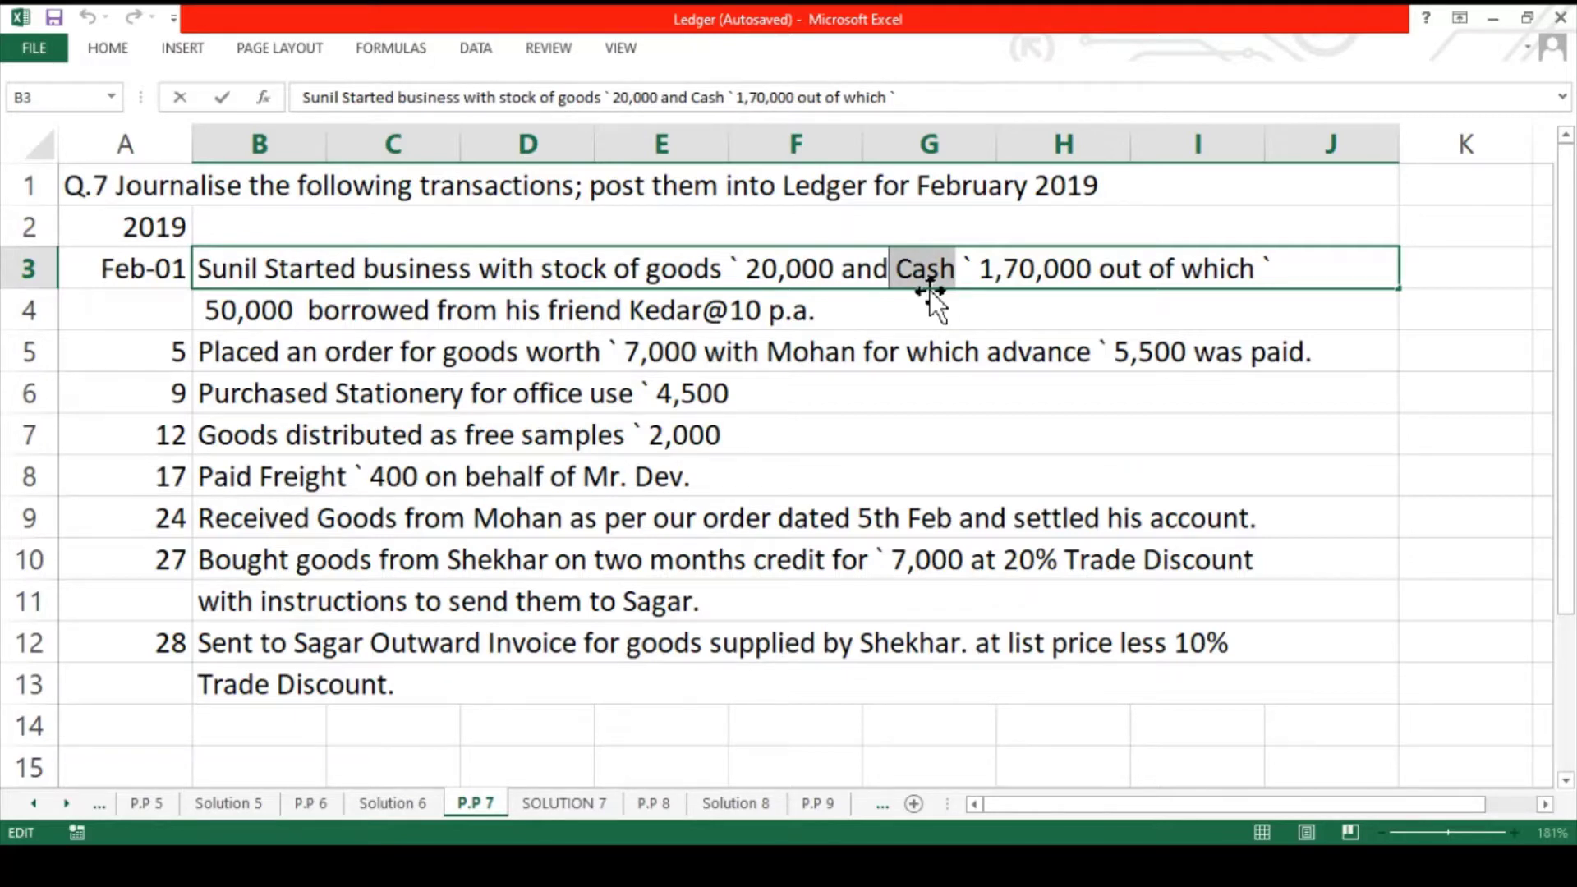
double_click(692, 312)
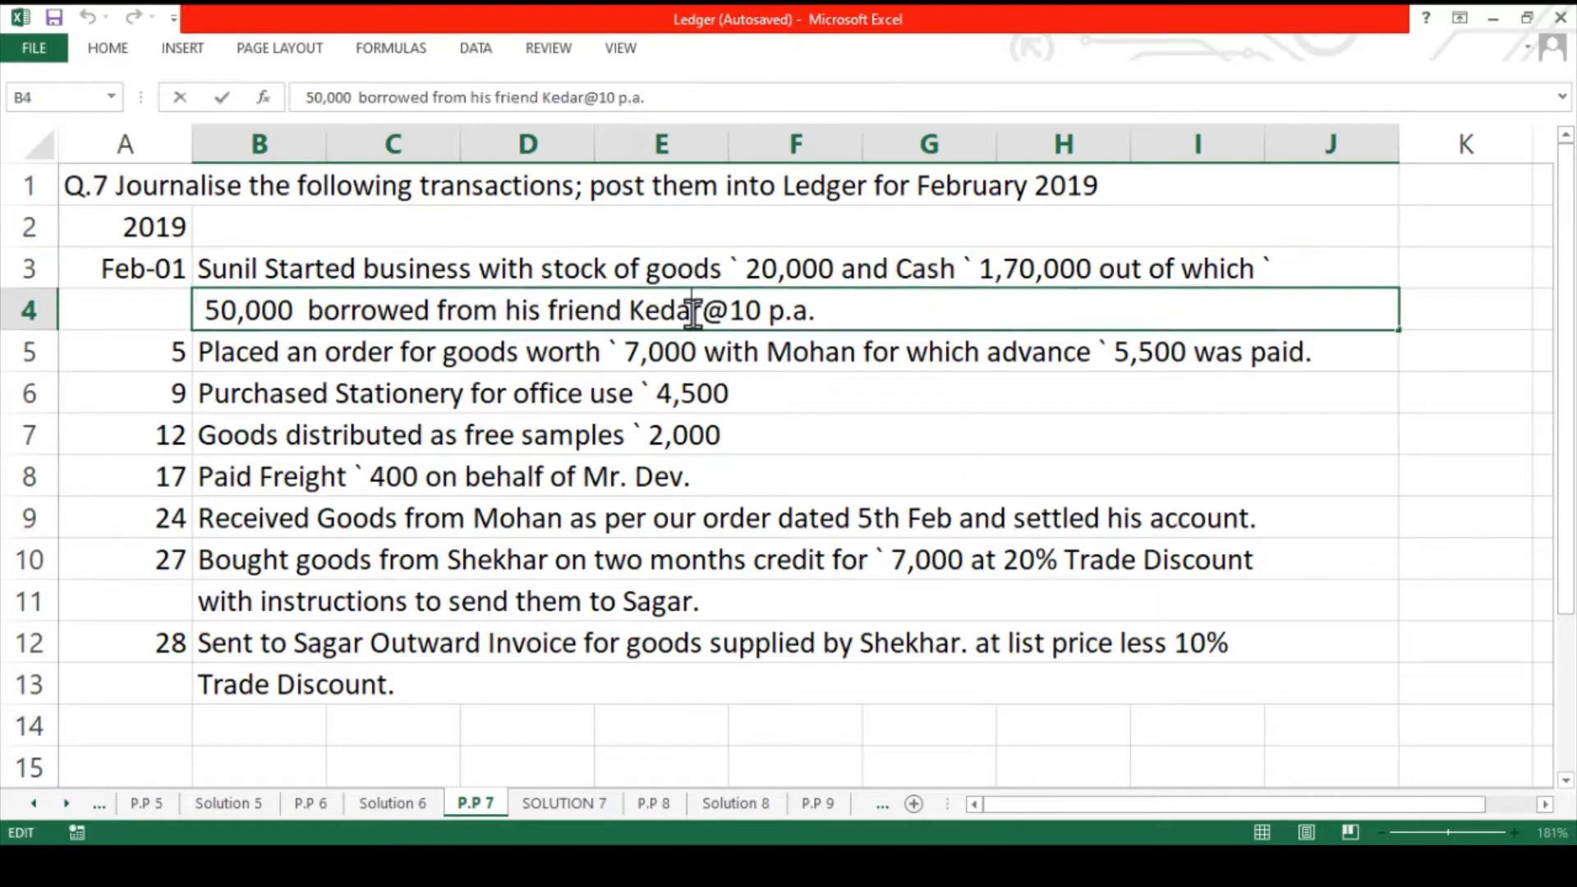
drag(703, 314, 636, 314)
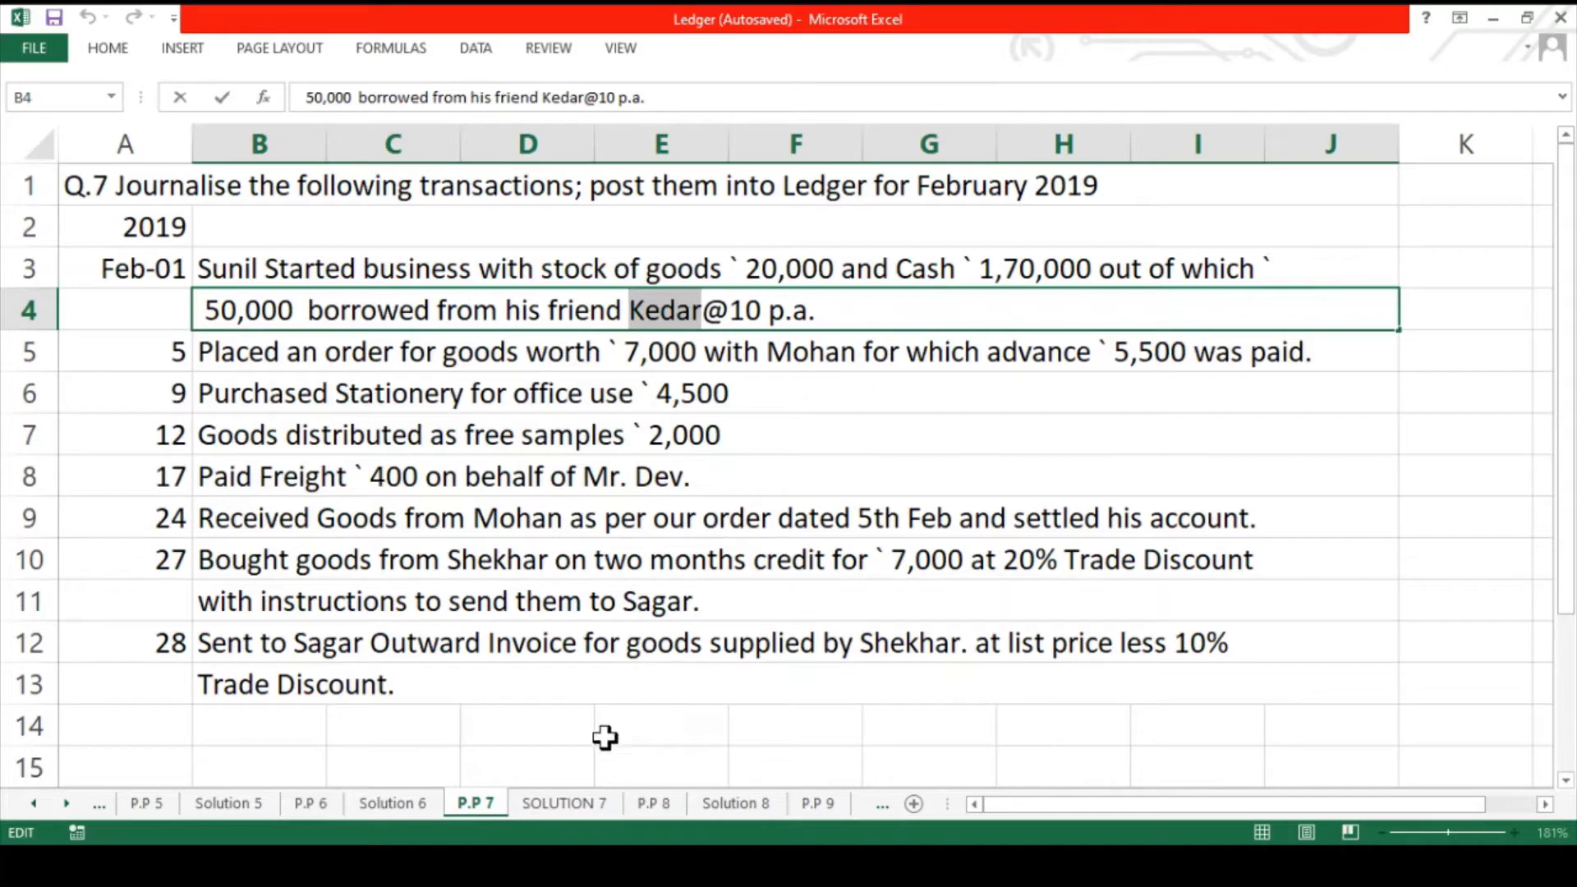
- On the SOLUTION 7 sheet, make the hidden year 2019 in A5 and the date Feb-01 in A6 visible
click(553, 807)
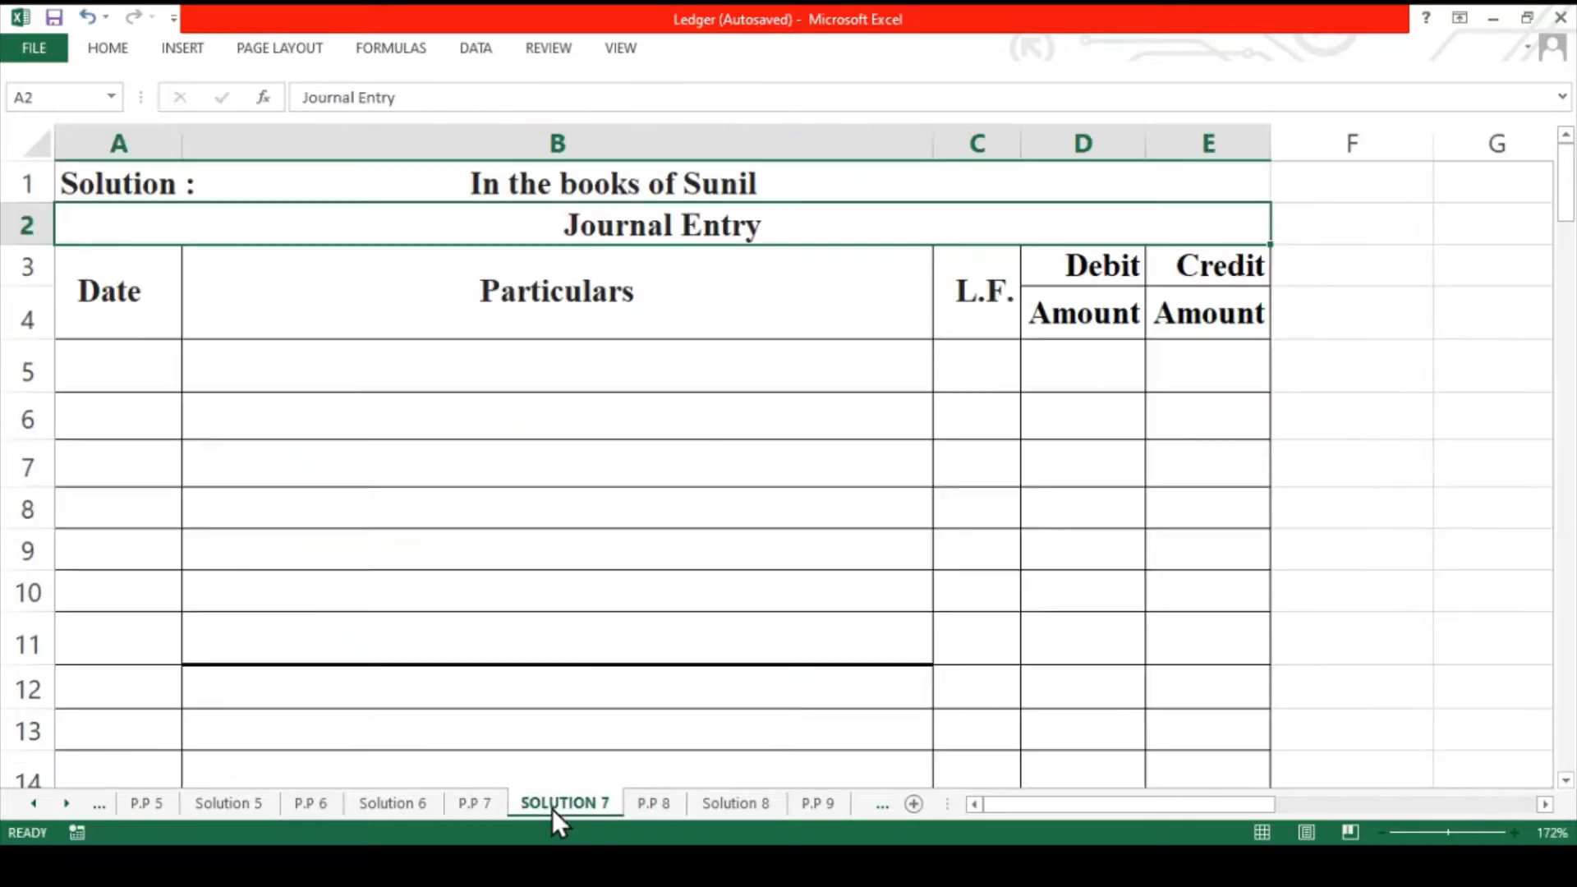
click(184, 363)
click(143, 343)
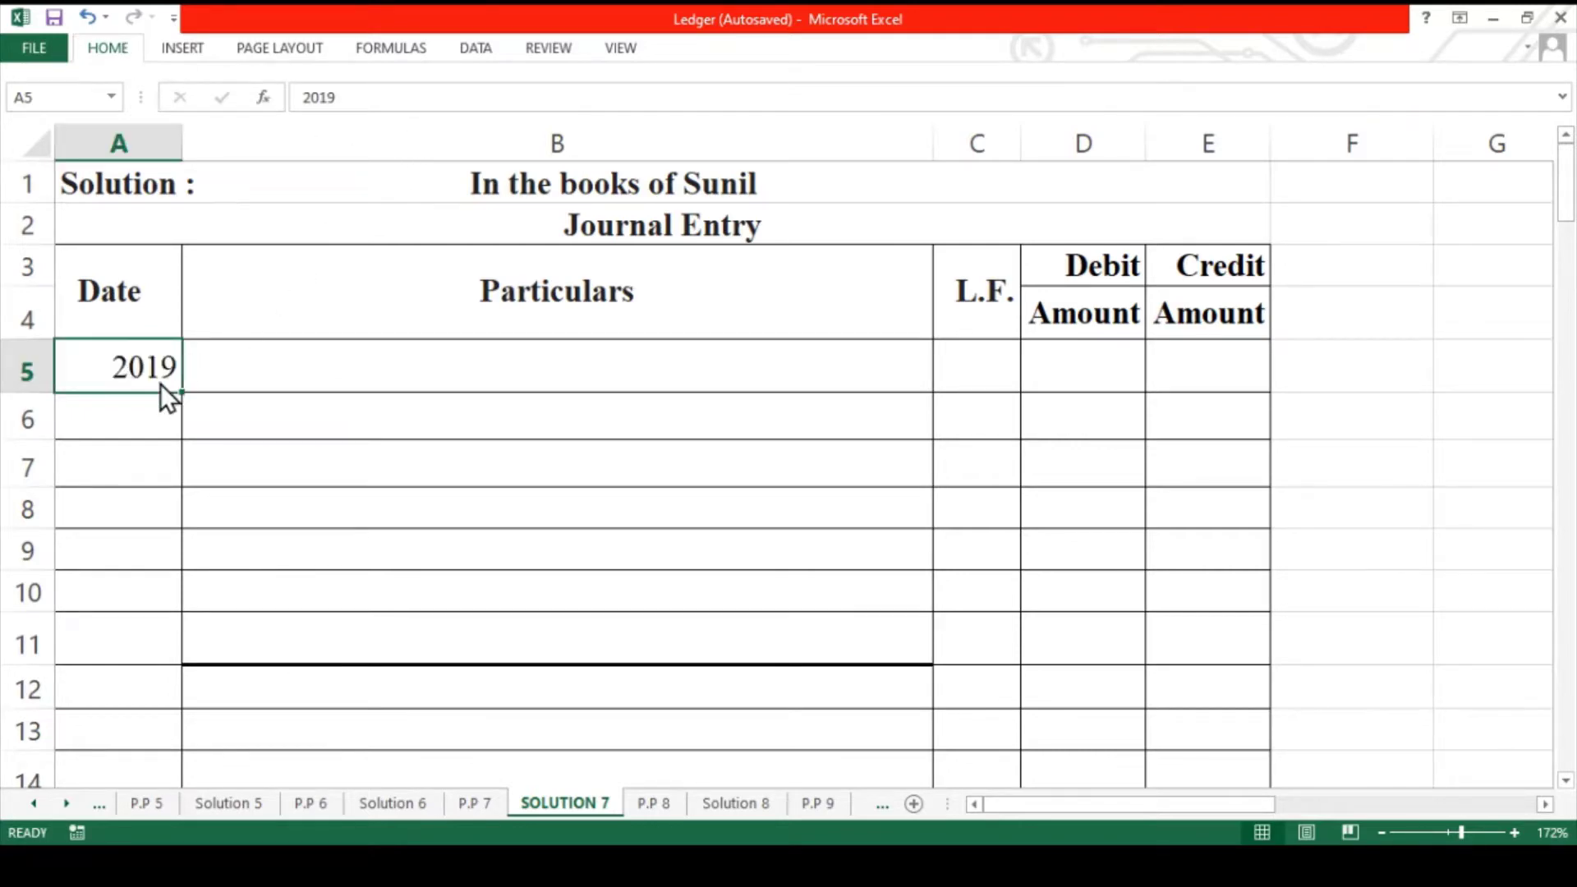
click(132, 414)
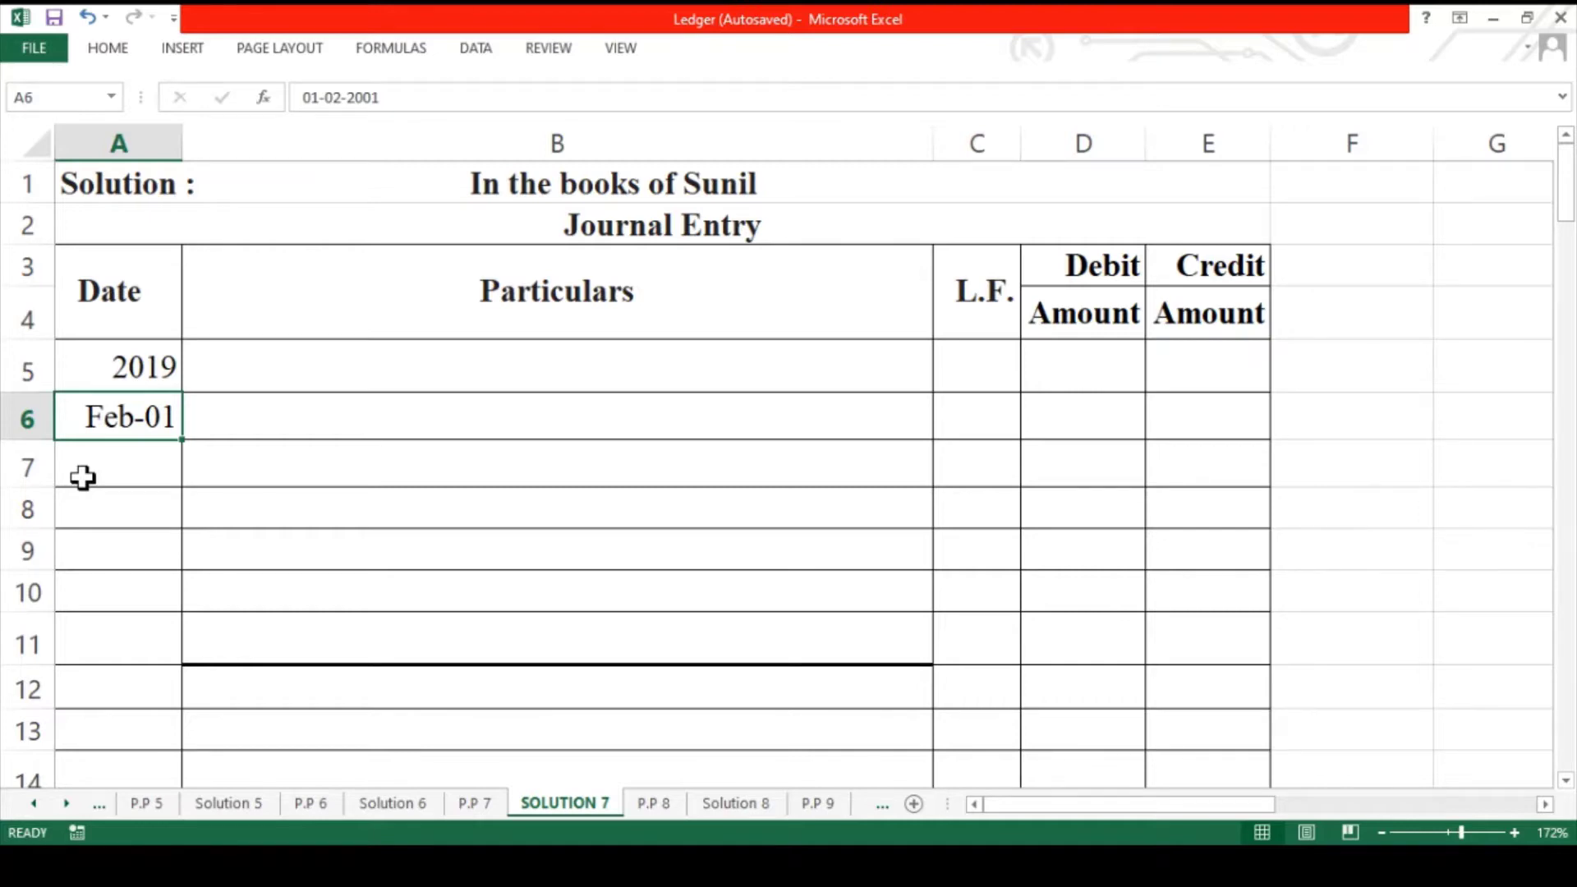
- Make the first entry's particulars visible in B6:B9: Stock of goods A/c Dr, Cash A/c Dr, To Capital A/c and the friend's loan account
key(Right)
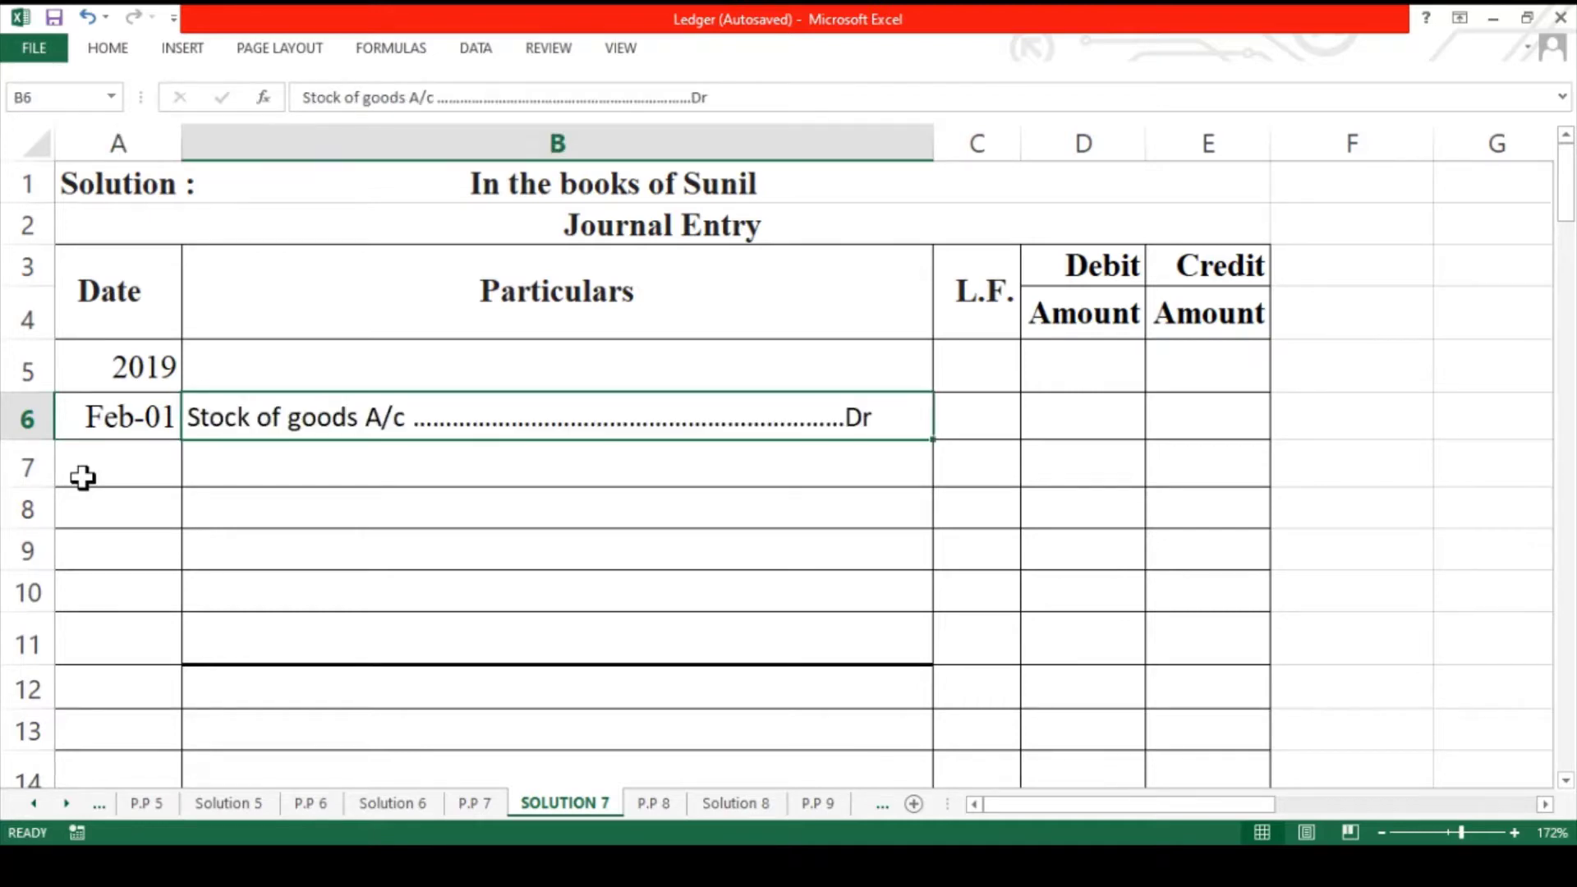
key(Down)
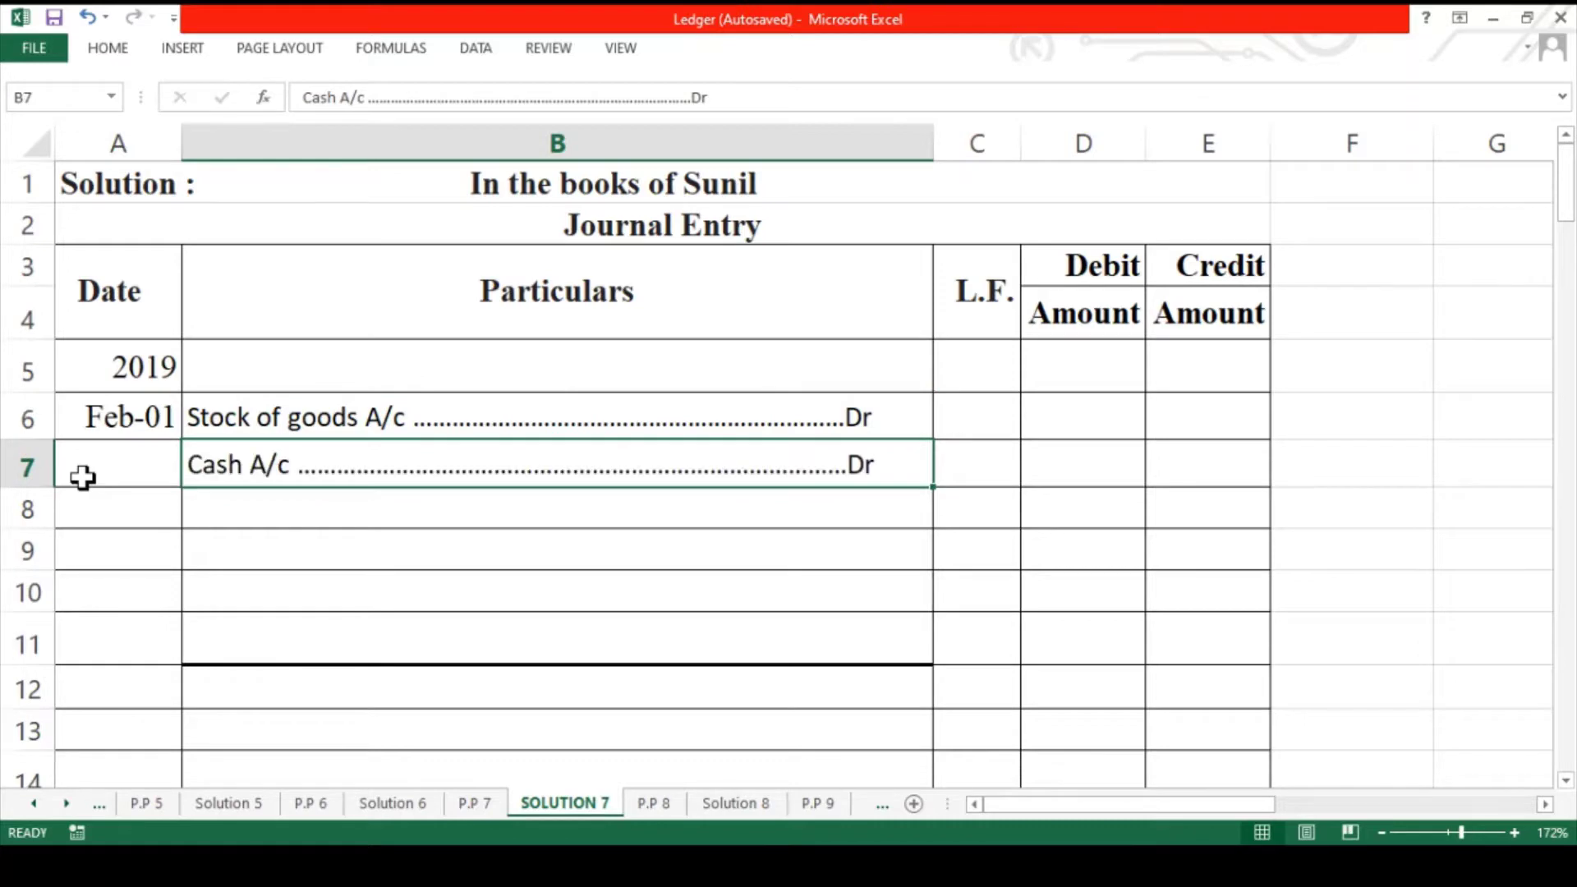
key(Down)
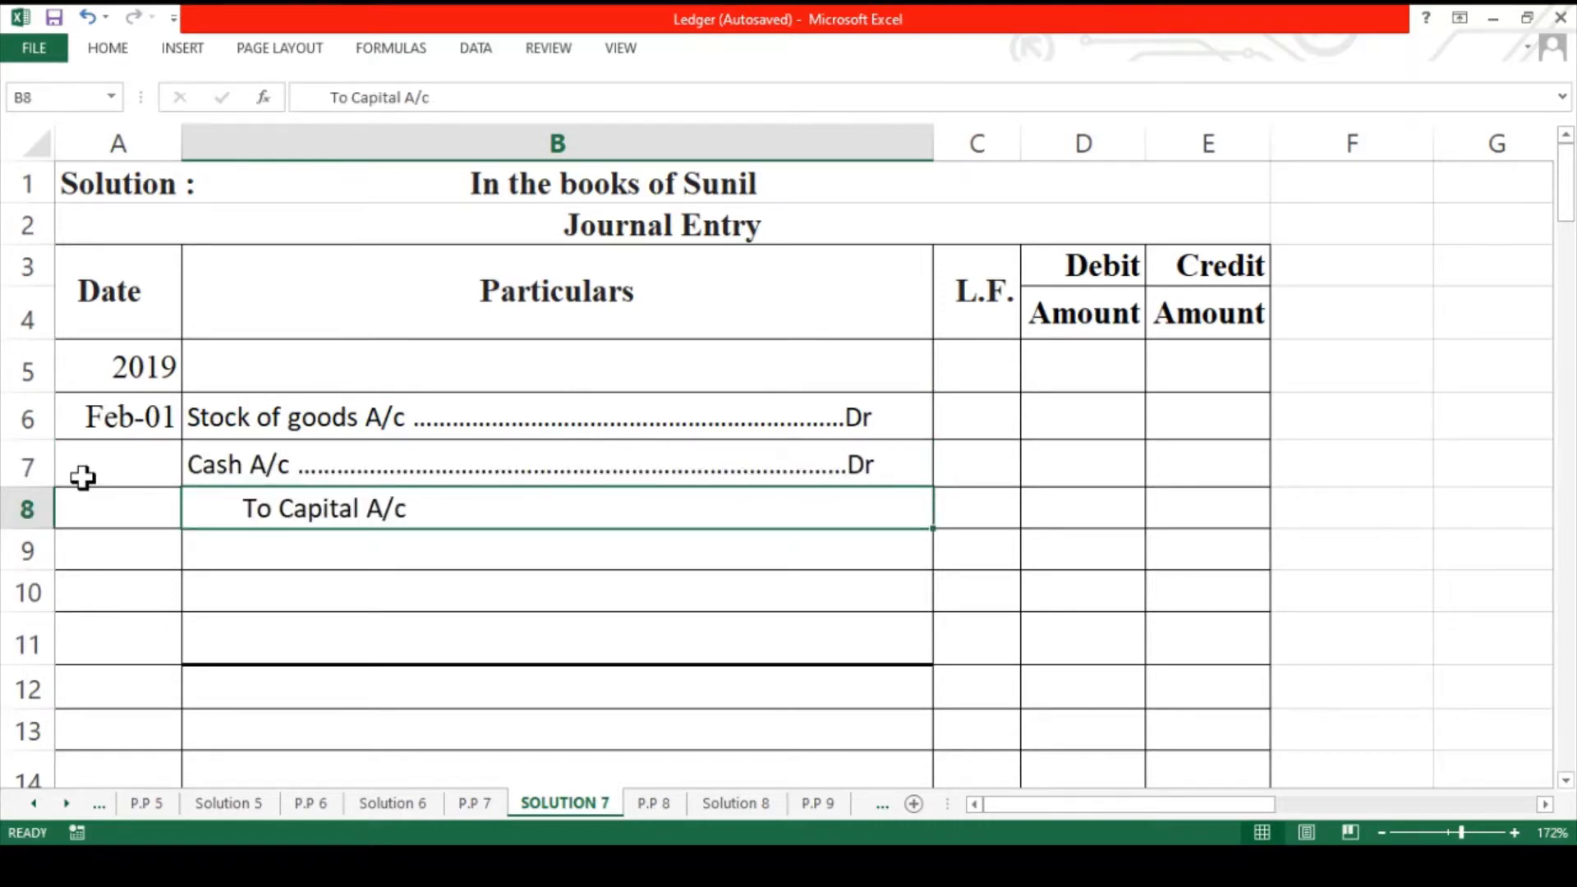
key(Down)
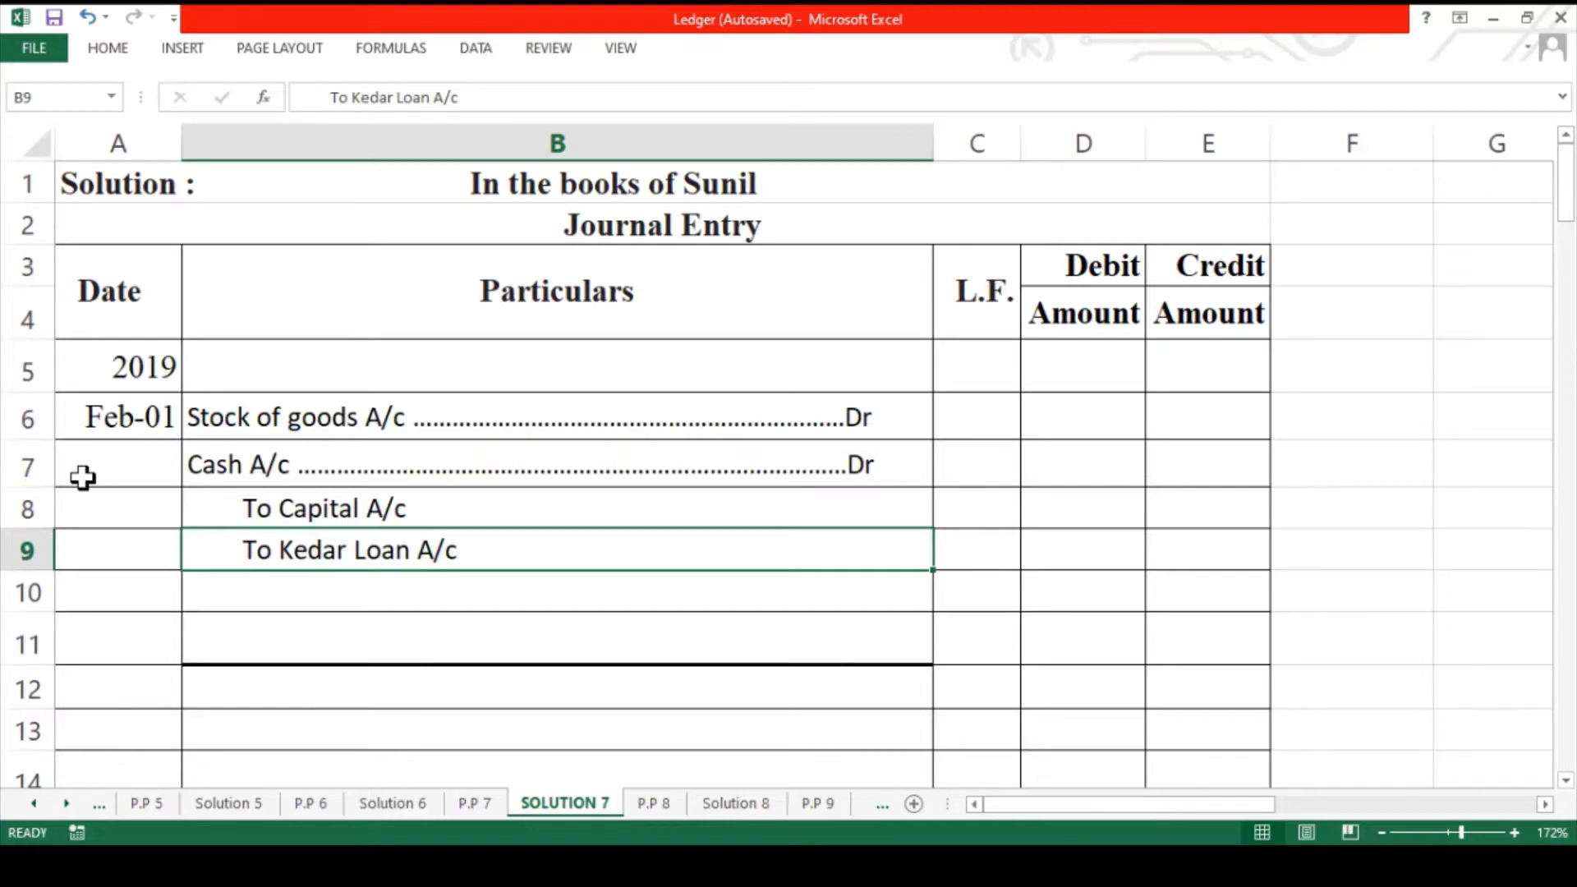
- Show the debit amounts 20,000 in D6 and 1,70,000 in D7, and the loan's credit amount 50,000 in E9
key(Up)
key(Up)
key(Up)
key(Right)
key(Right)
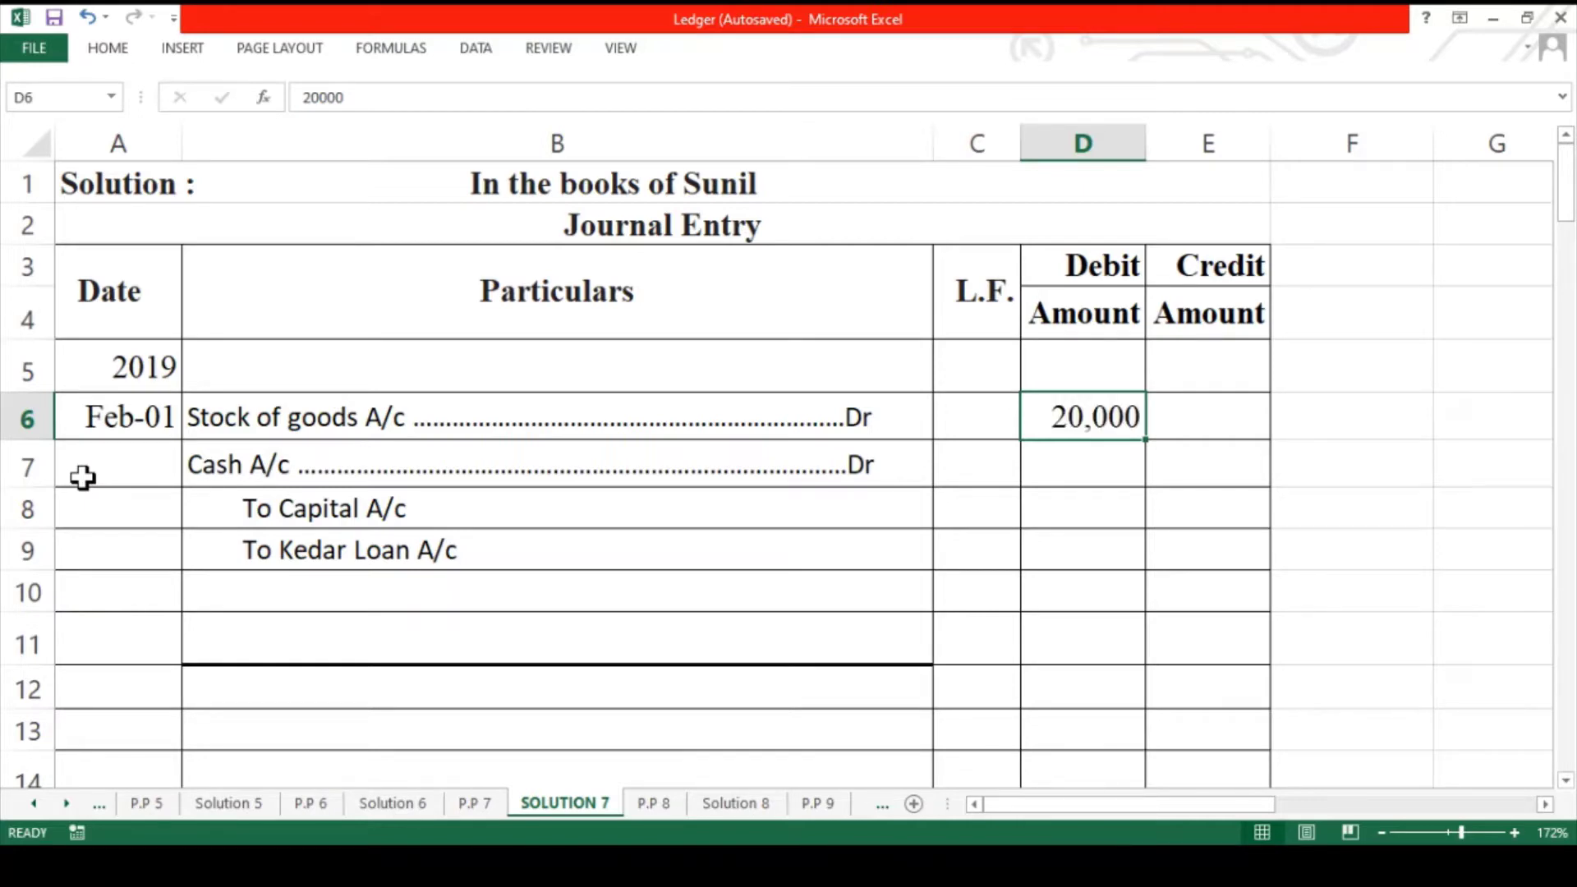
key(Down)
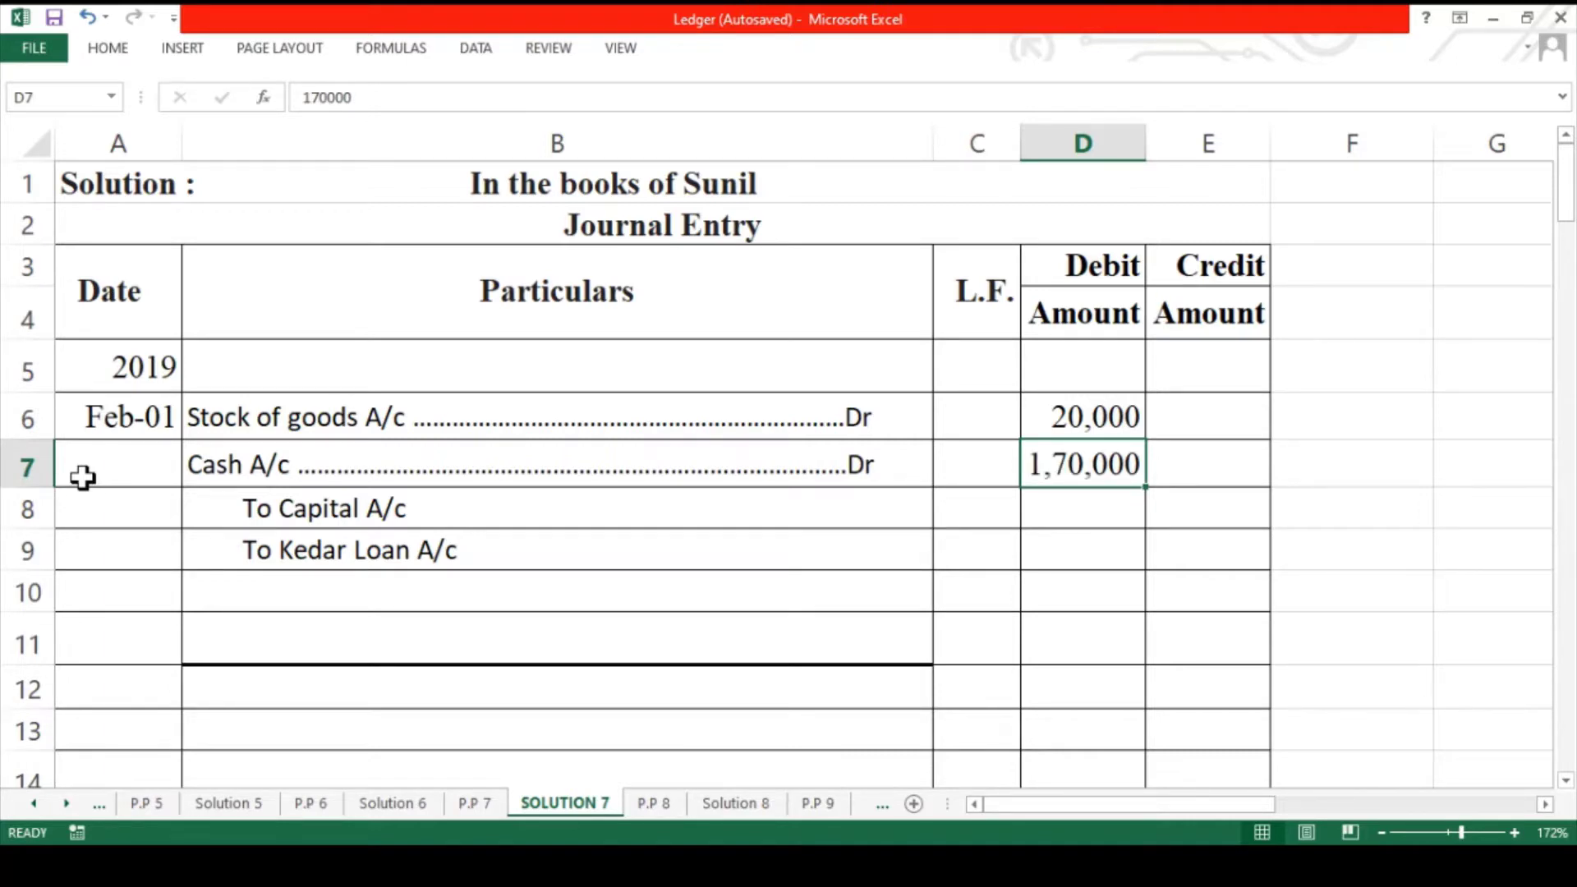
key(Down)
key(Down)
key(Right)
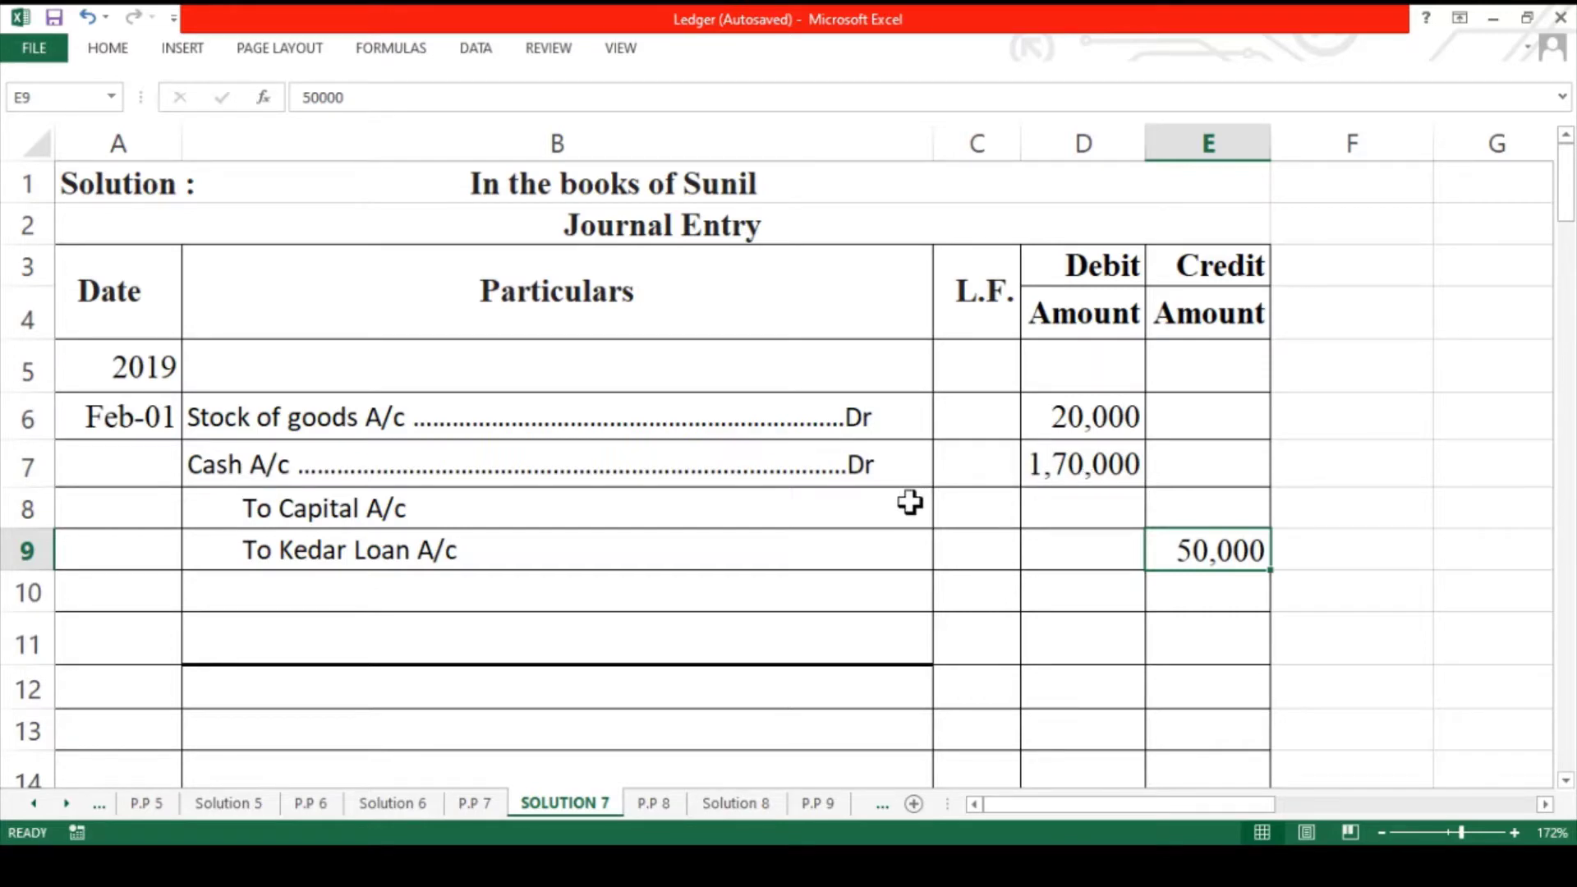
- Enter 140000 as the Capital account's credit amount in E8 and check it against the two debits and the loan
click(1091, 466)
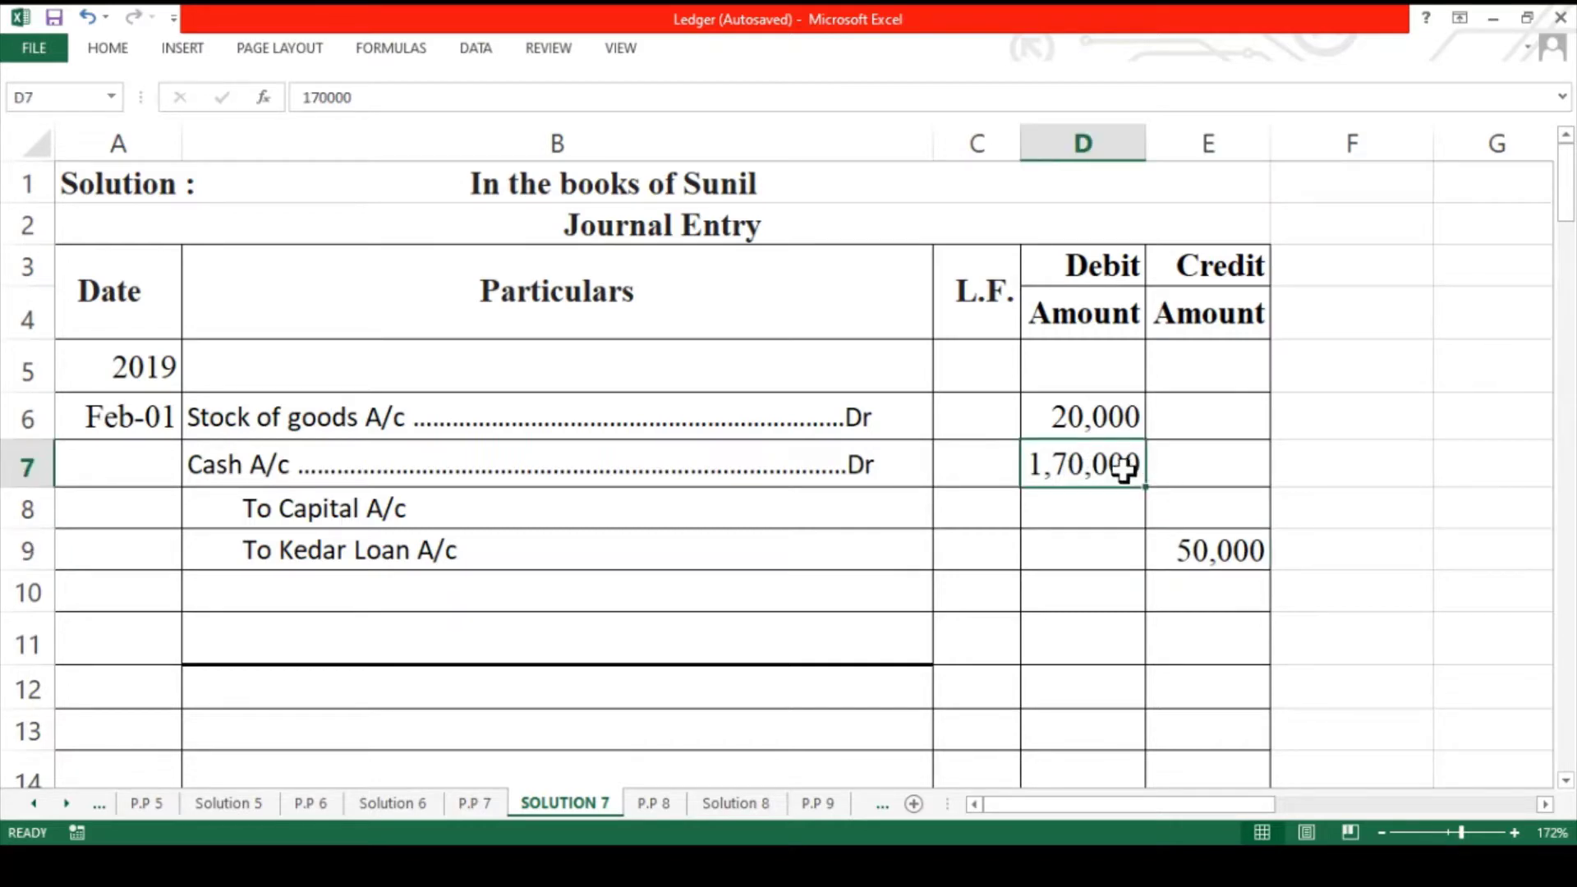
click(1214, 522)
text(140000)
key(ctrl+Return)
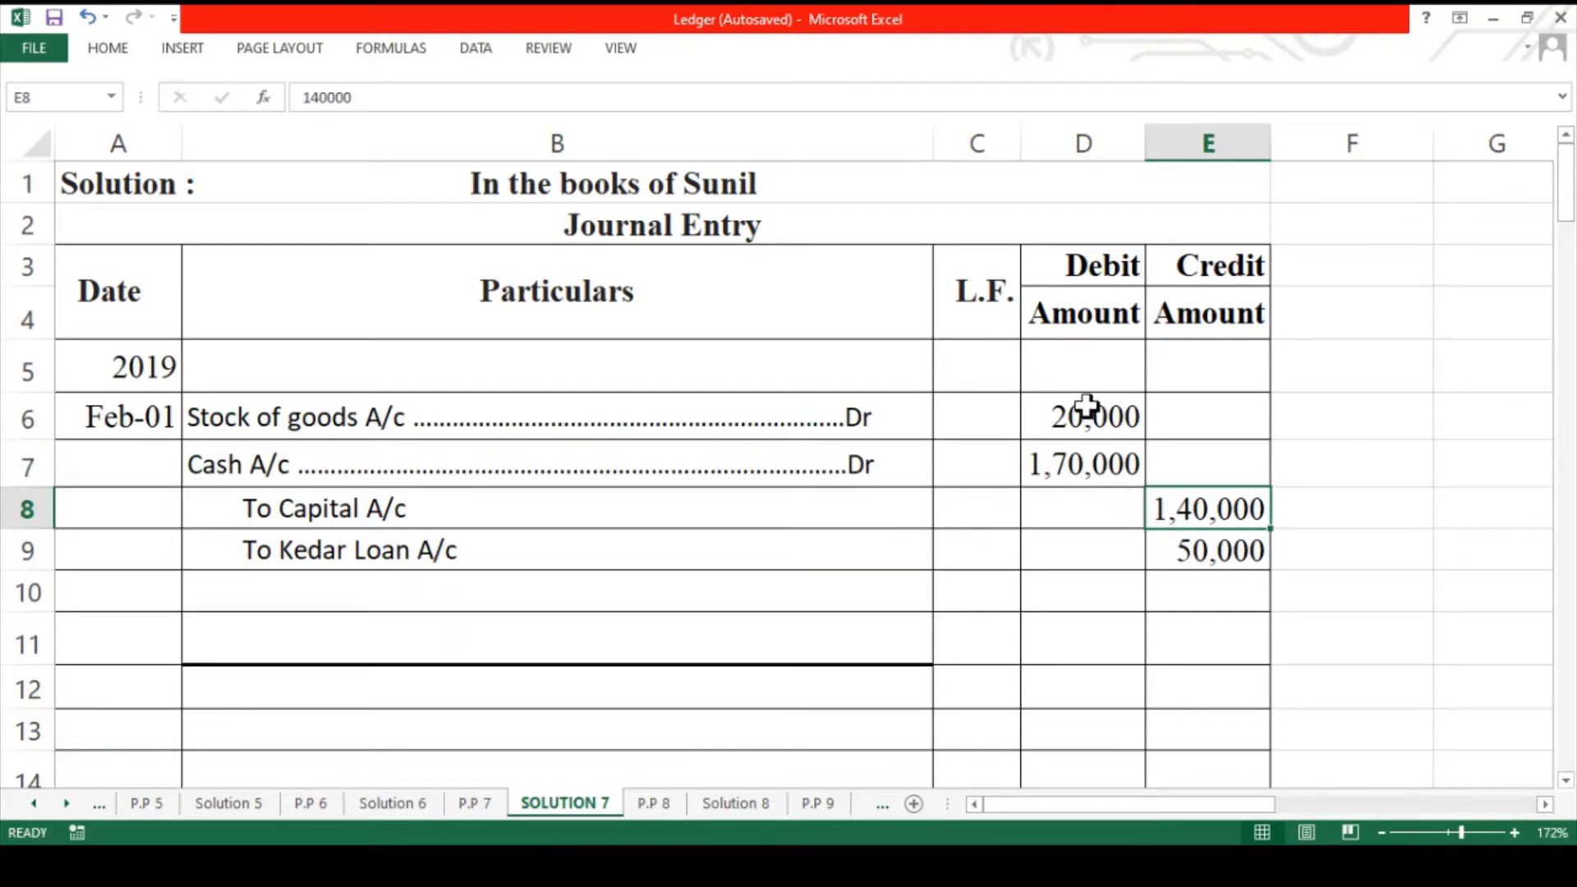
drag(1087, 407, 1085, 449)
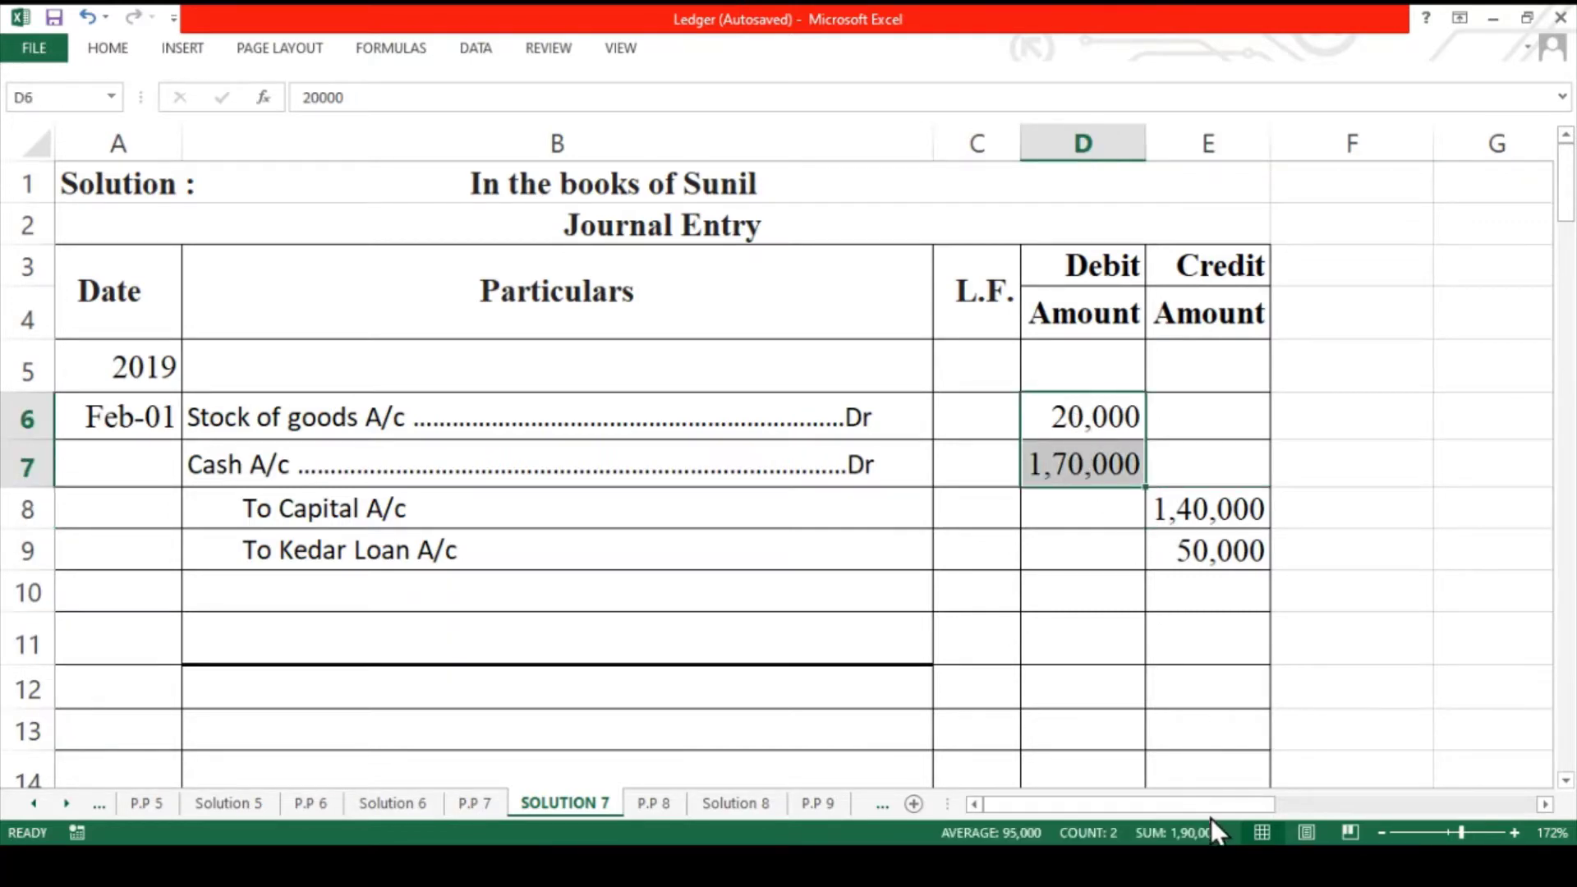
click(1238, 550)
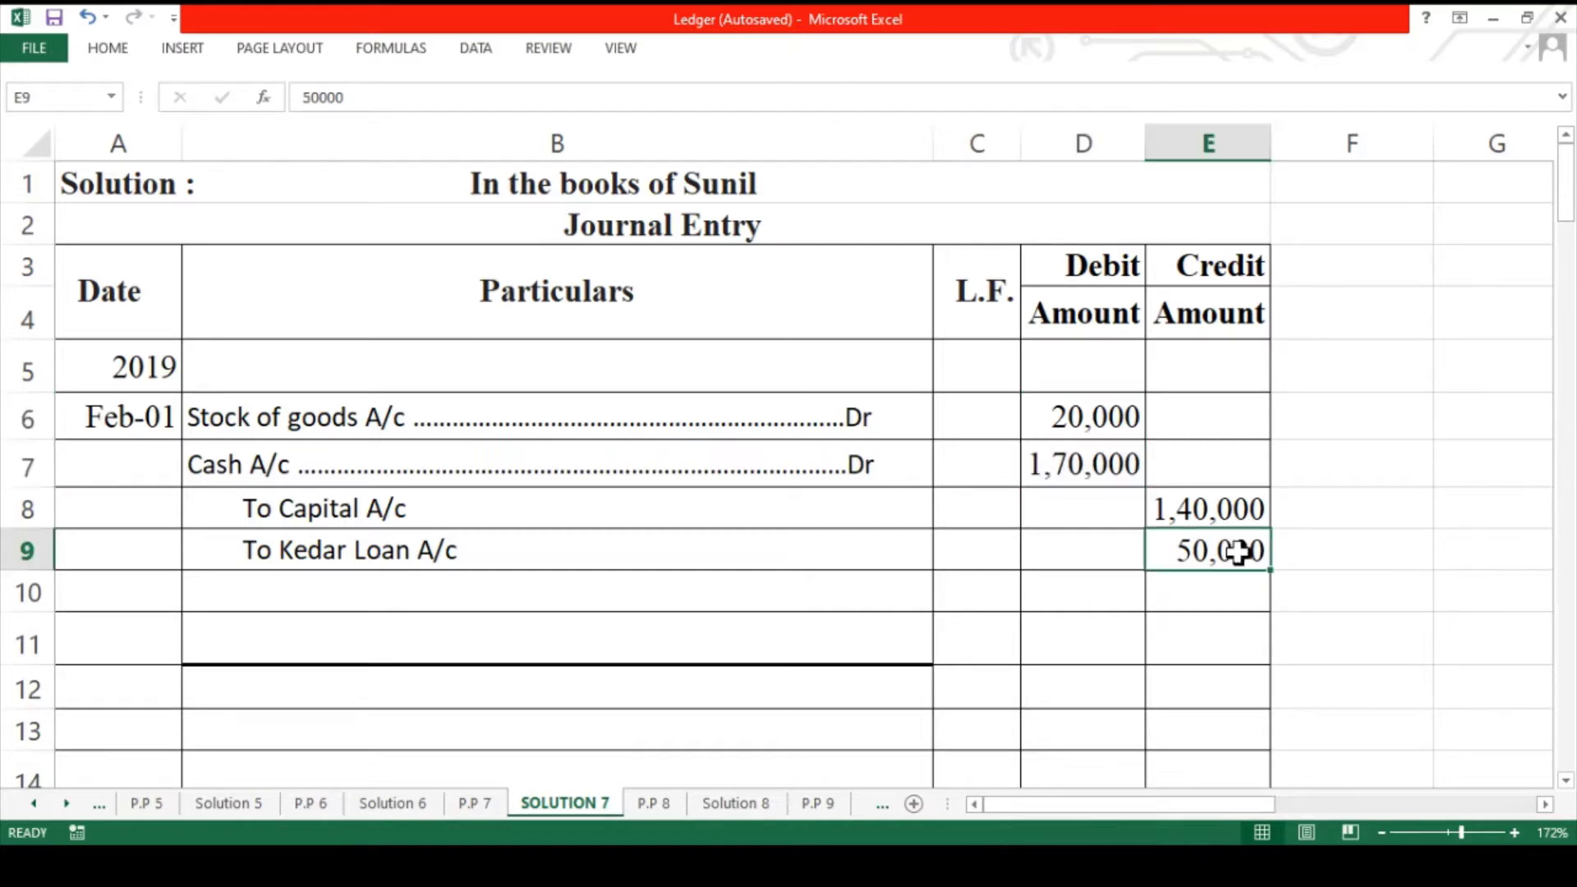
click(1253, 513)
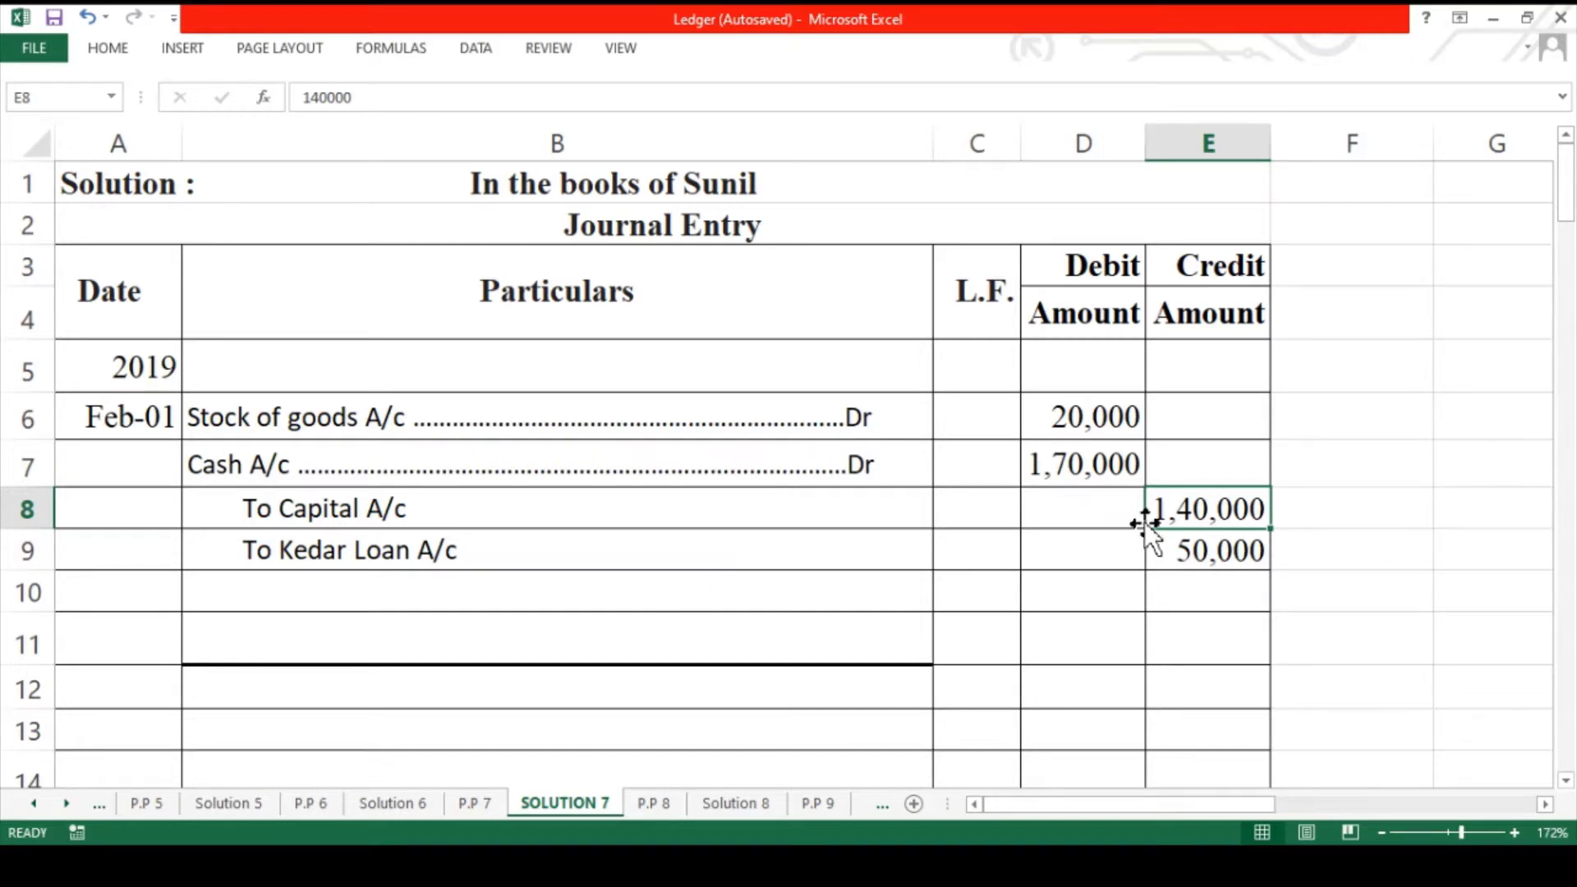
- Make the two-line narration in B10:B11 visible and delete "T.D" after "10%" in its second line
click(764, 584)
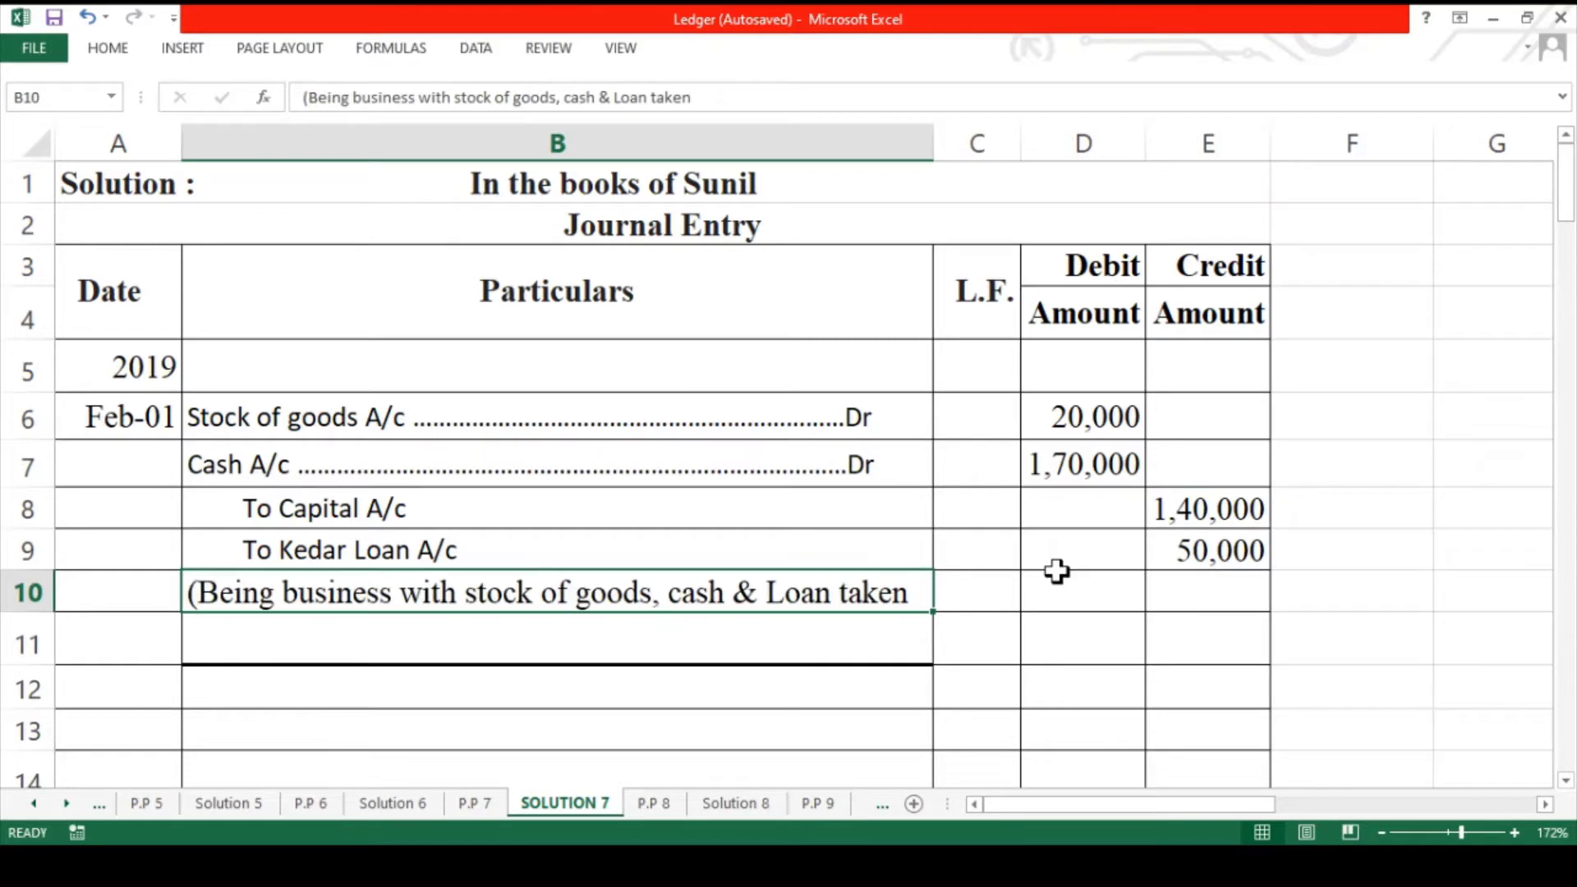
key(Down)
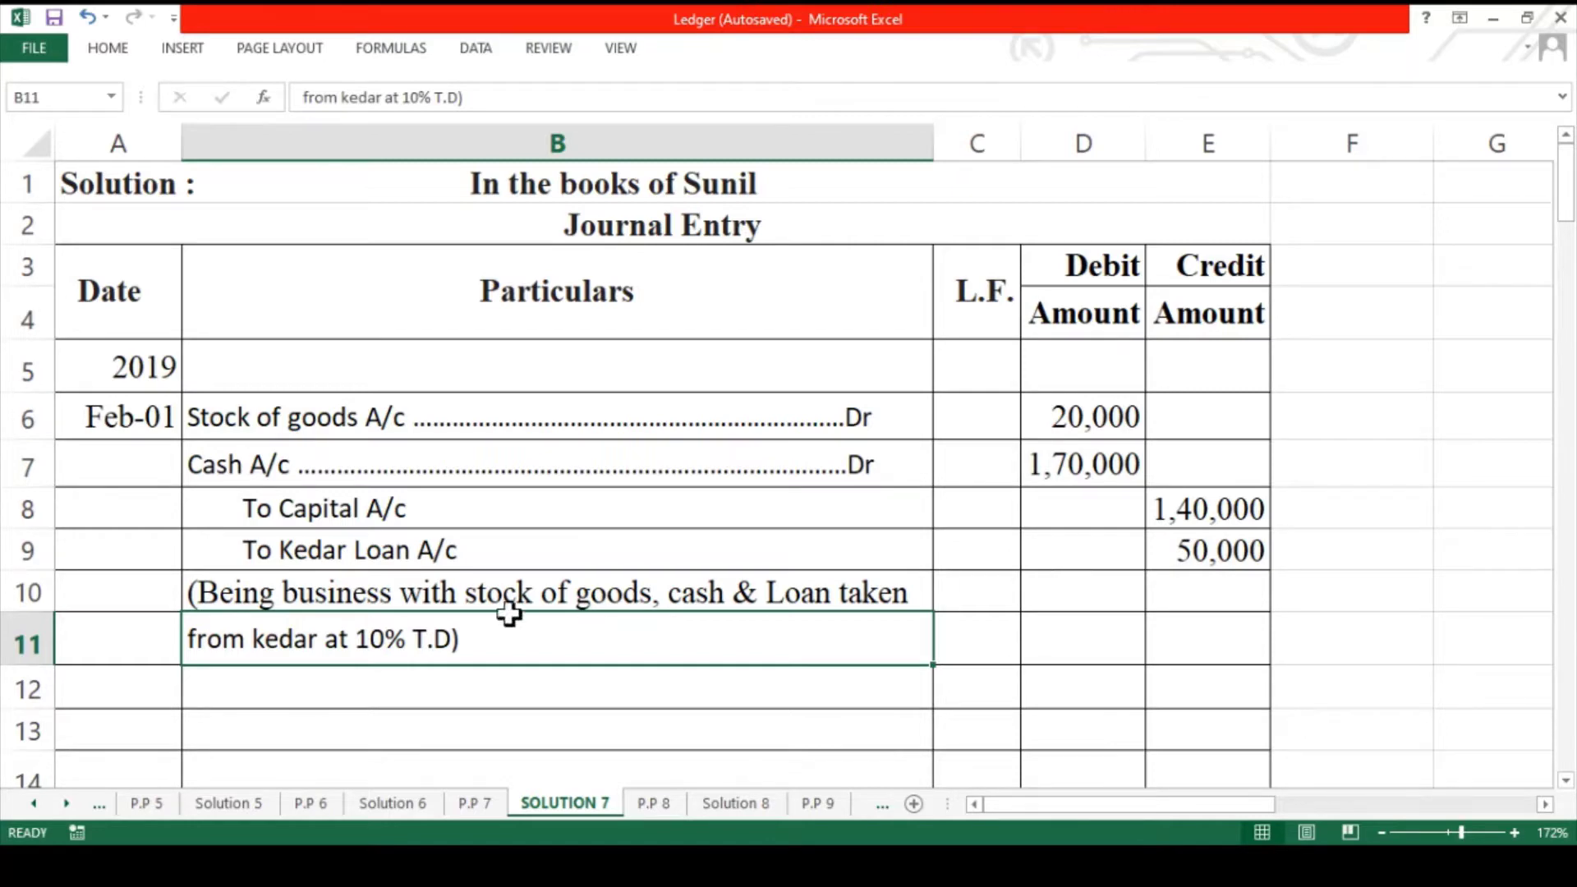
double_click(422, 636)
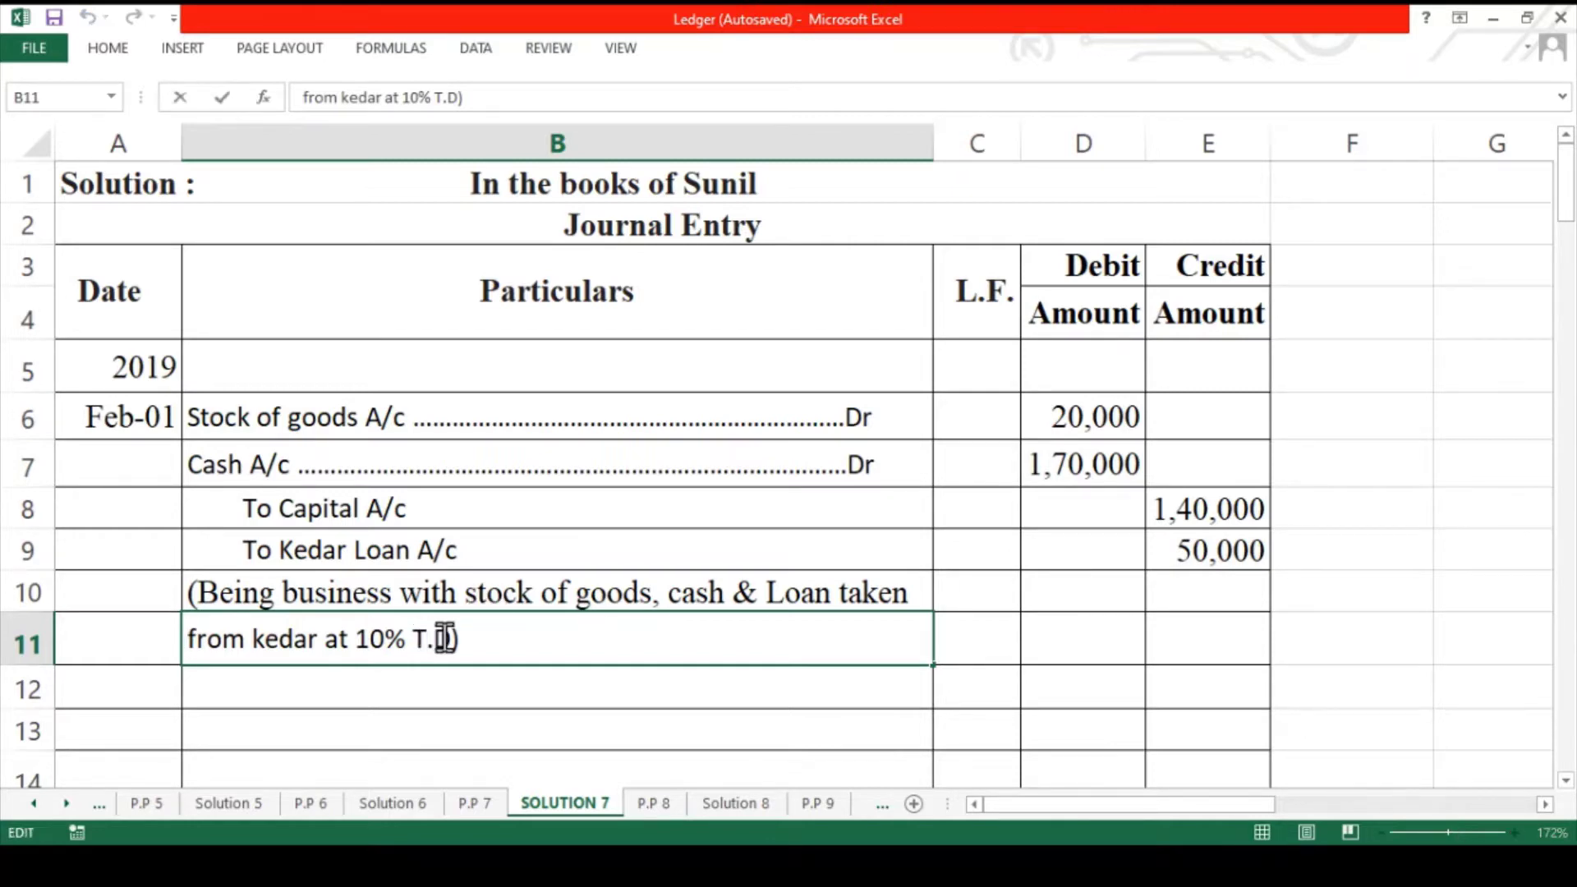
drag(449, 638, 412, 638)
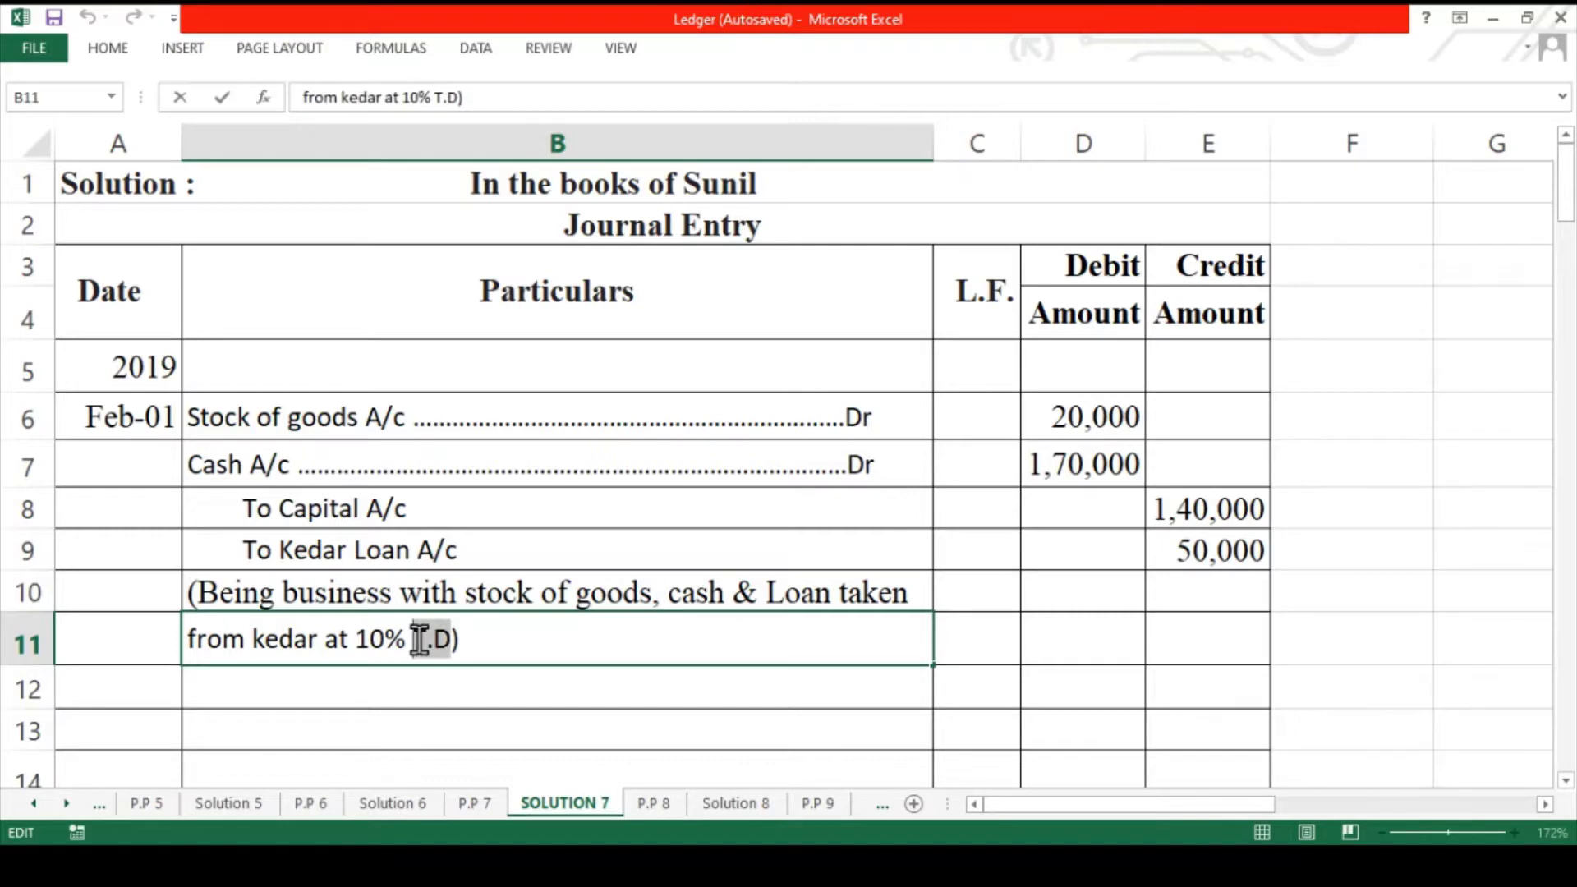
key(BackSpace)
key(Return)
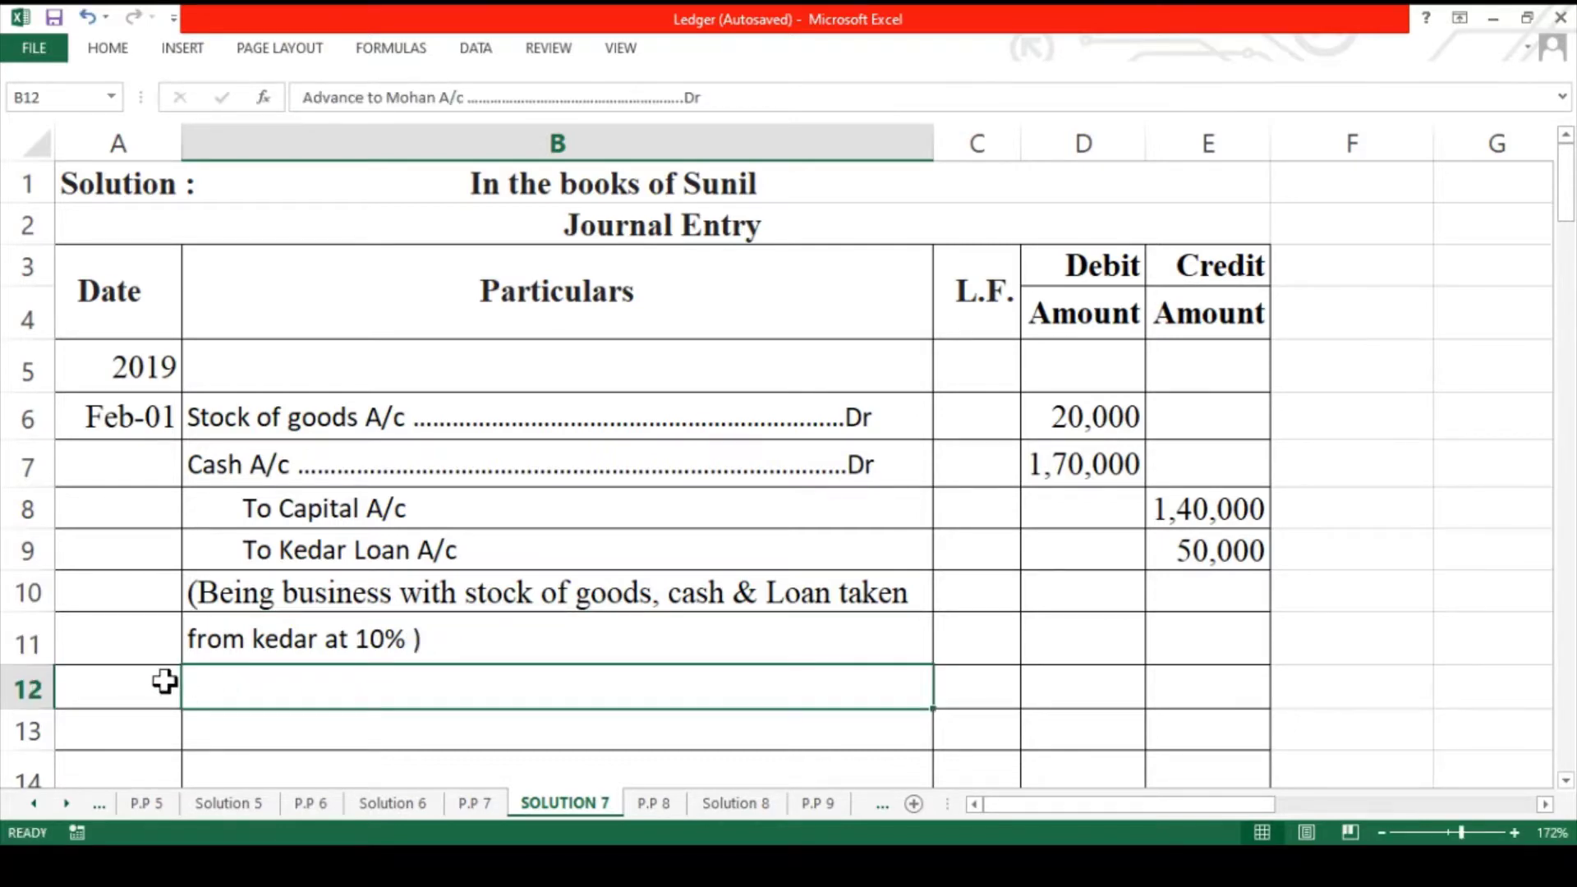
- Show the date 5 in A12 and examine the 5 February goods order and 5,500 advance on the P.P 7 sheet
key(Left)
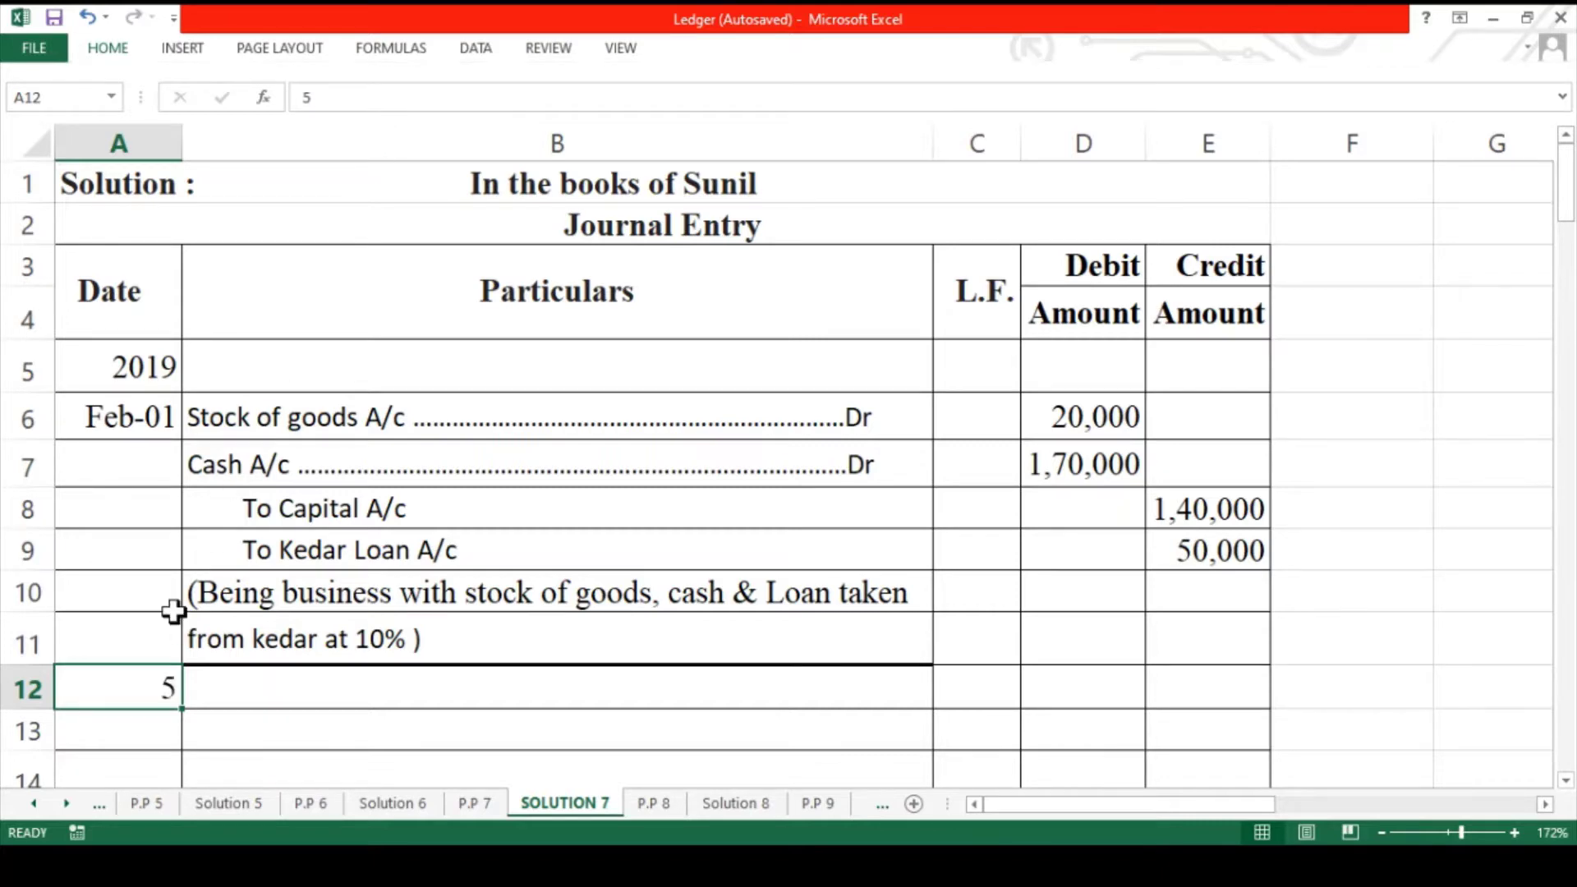
click(476, 803)
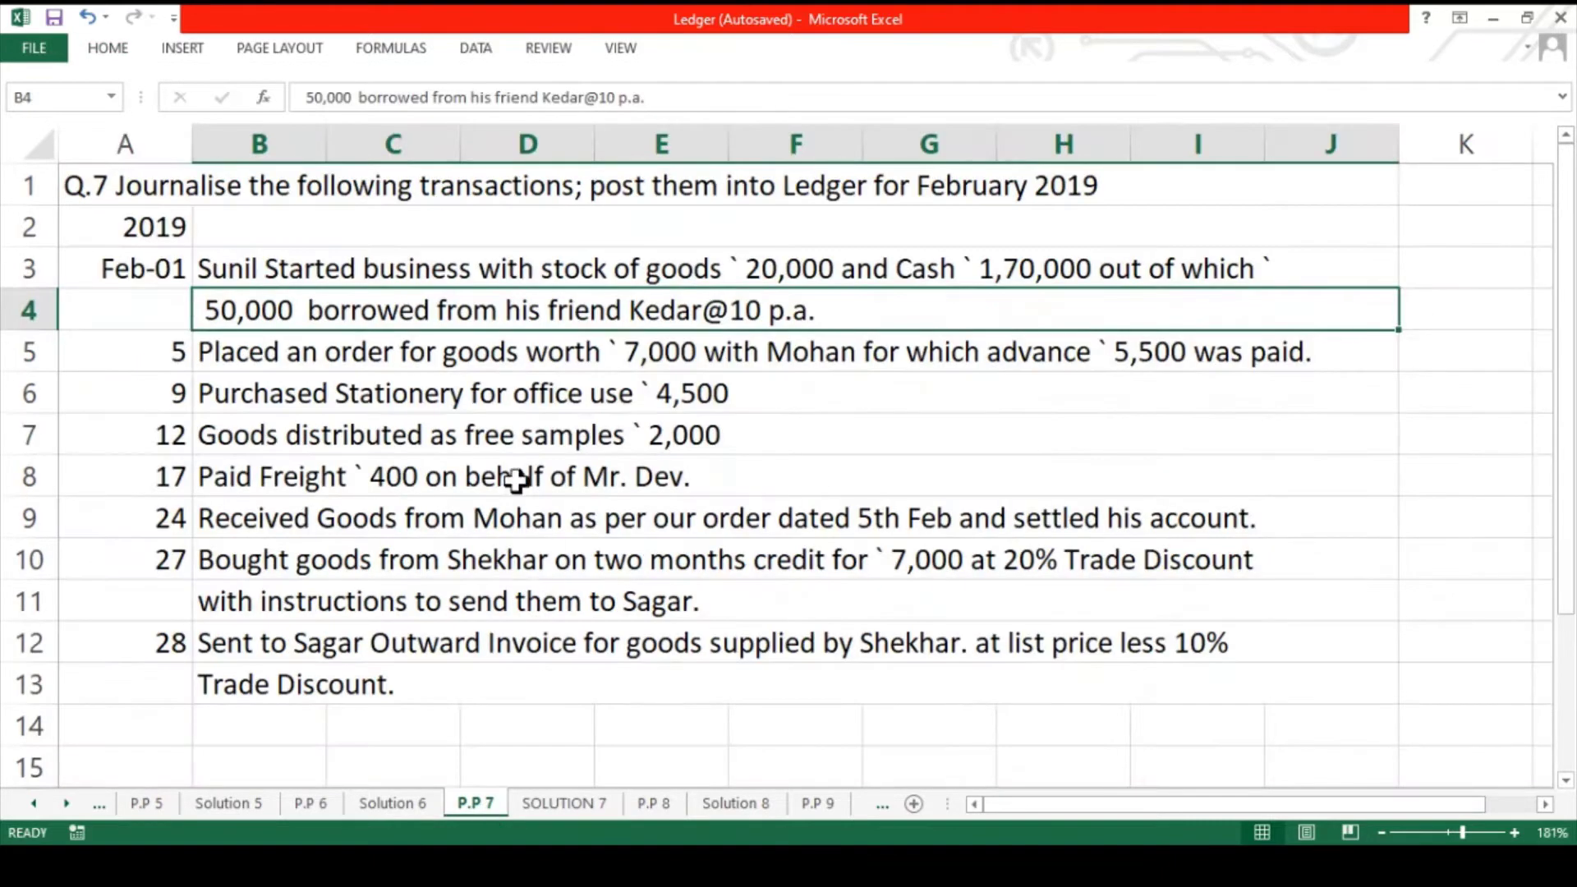
click(467, 362)
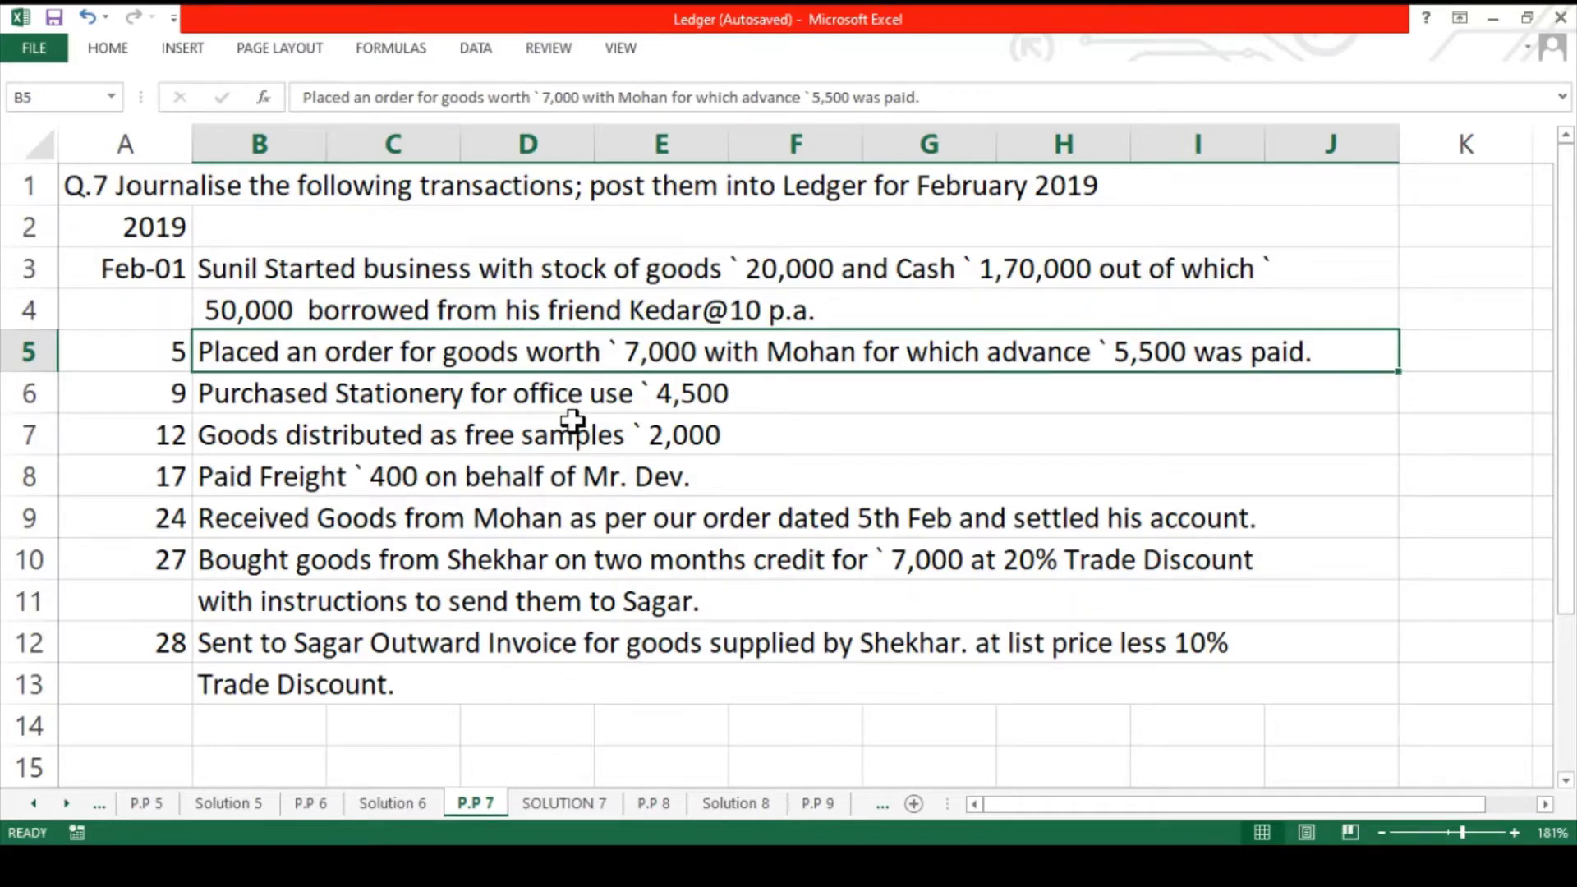
double_click(695, 352)
drag(696, 351, 208, 351)
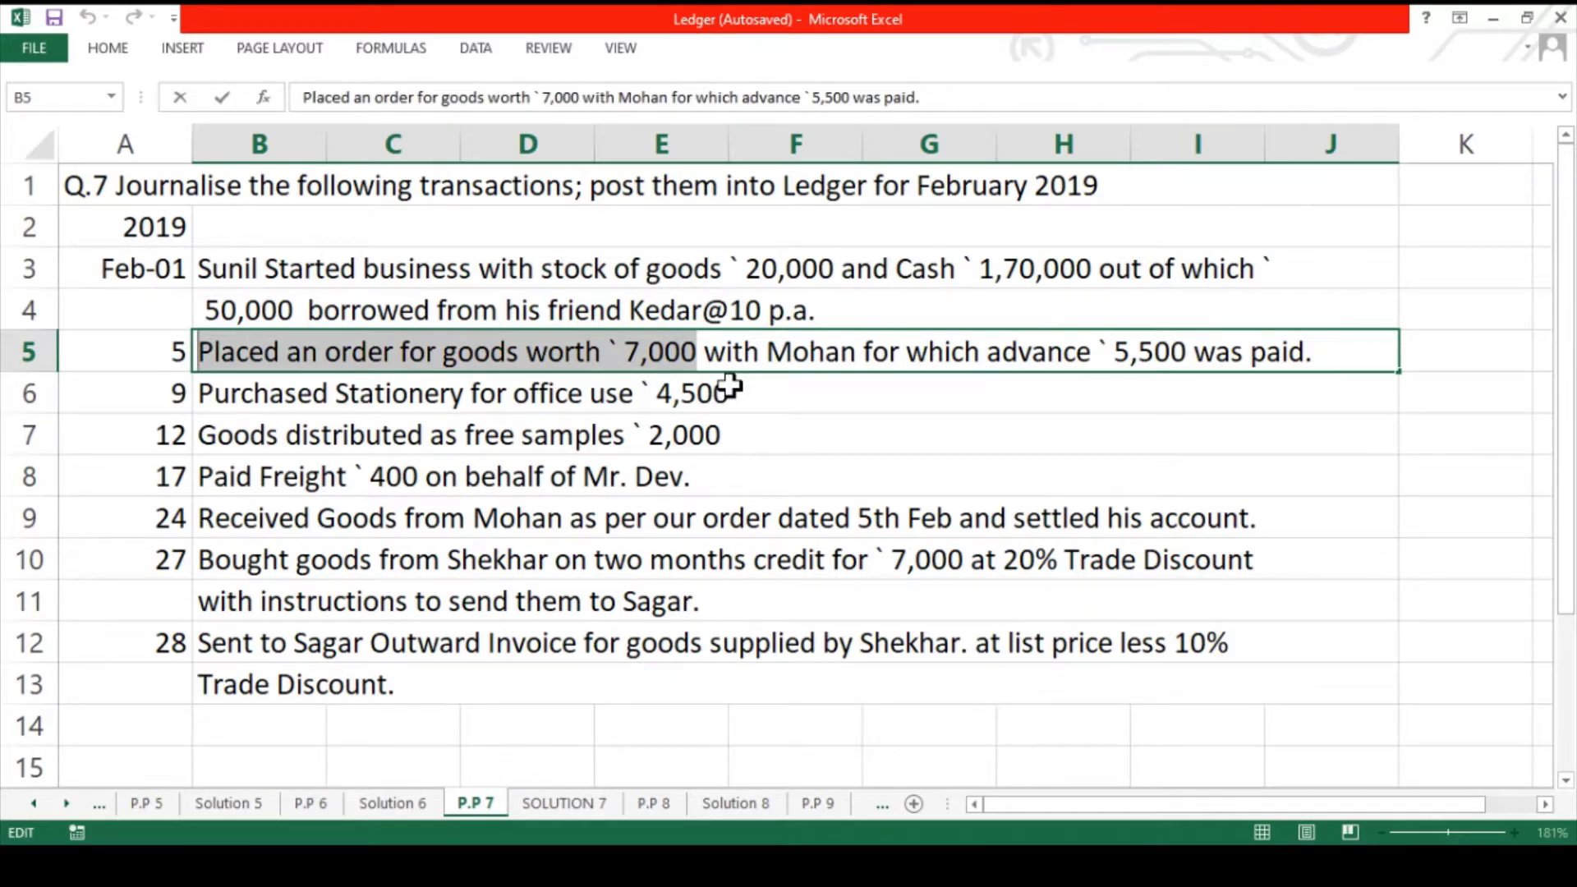
drag(767, 353, 1360, 353)
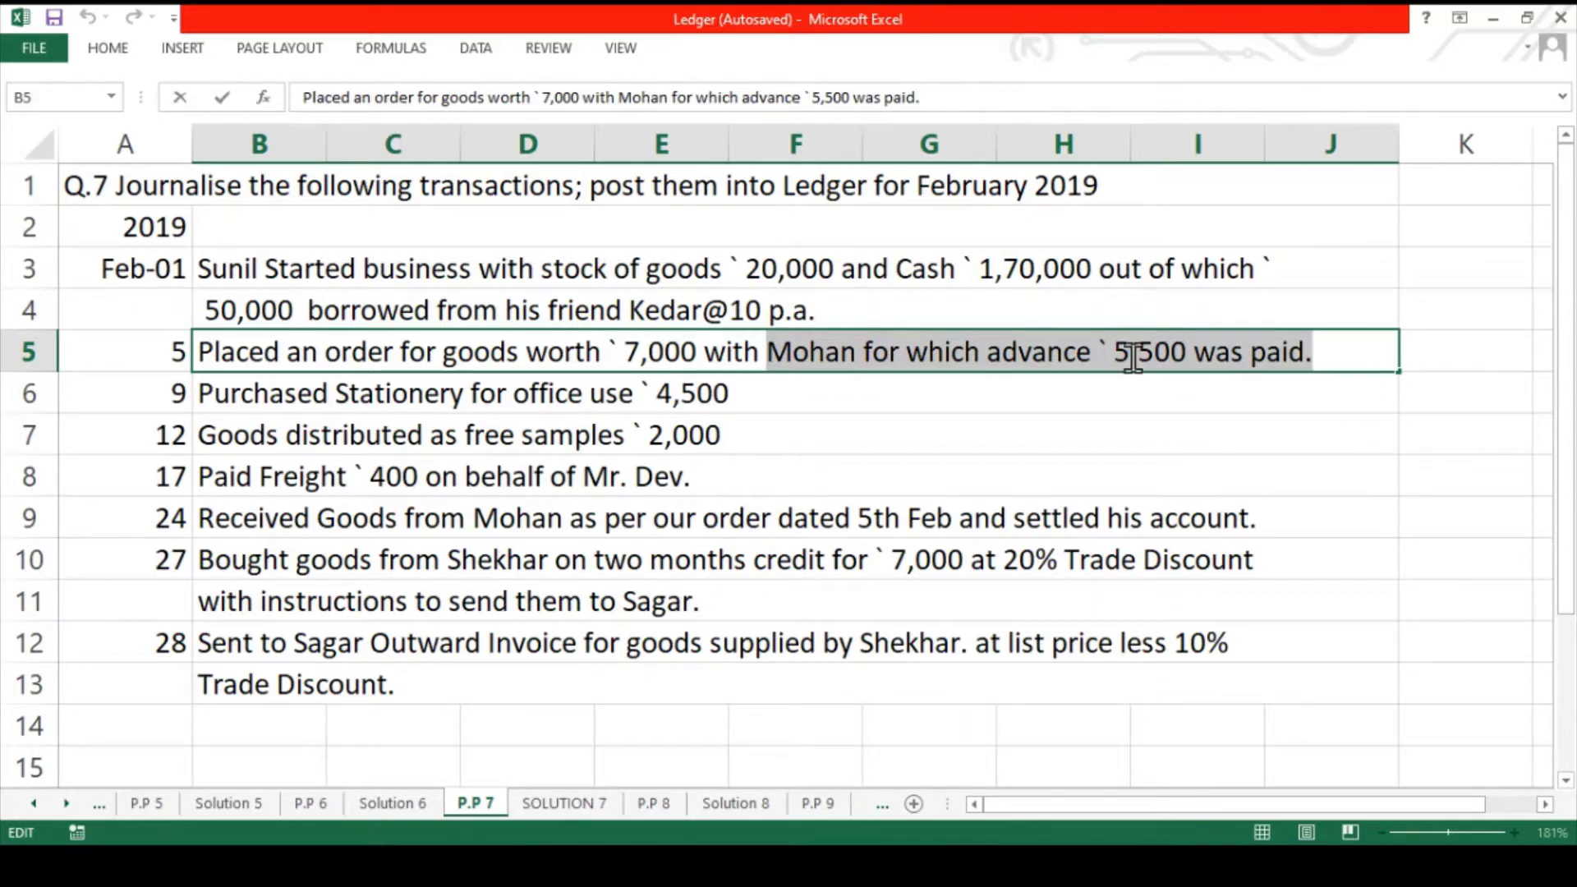
click(1308, 357)
drag(1308, 357, 1257, 359)
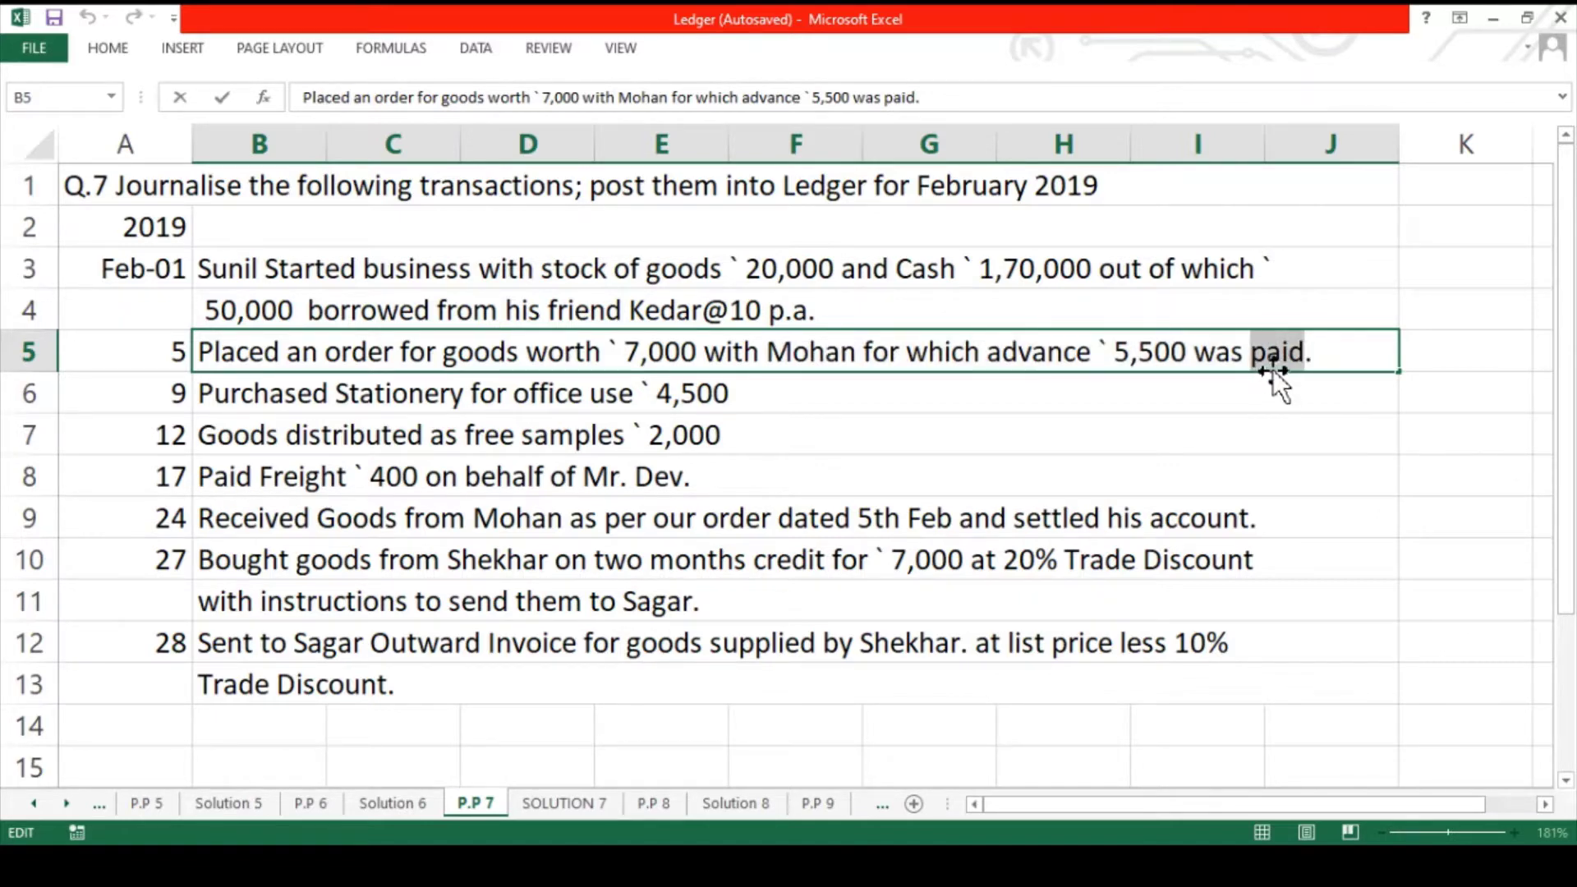
drag(1094, 352, 768, 346)
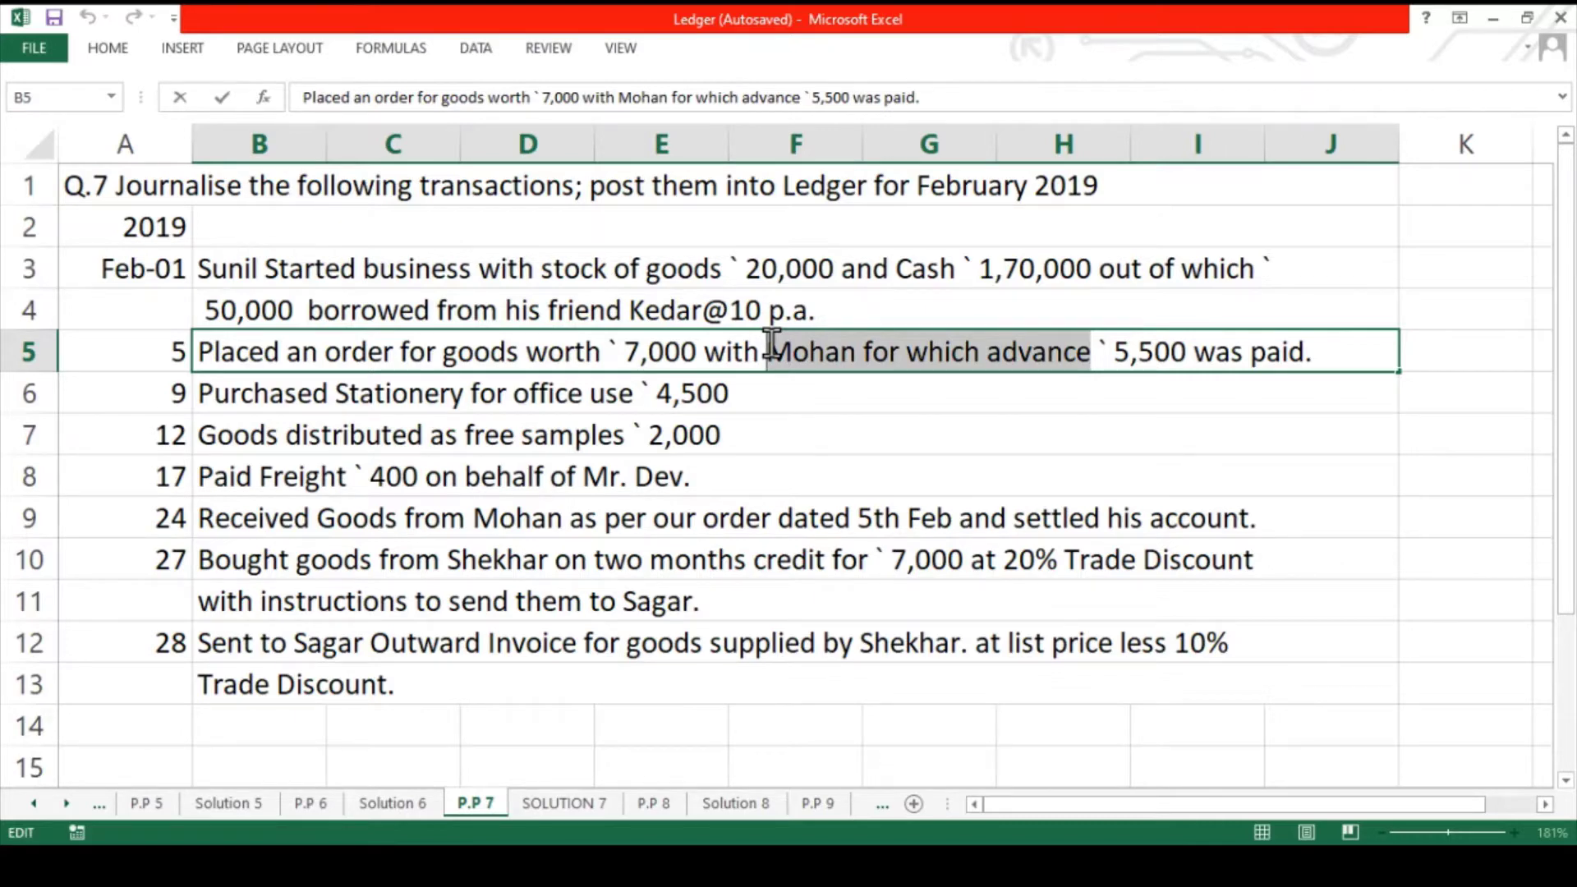
- On SOLUTION 7, show the supplier advance account Dr in B12 and To Cash A/c in B13, with 5,500 in D12 and E13
click(578, 806)
click(263, 689)
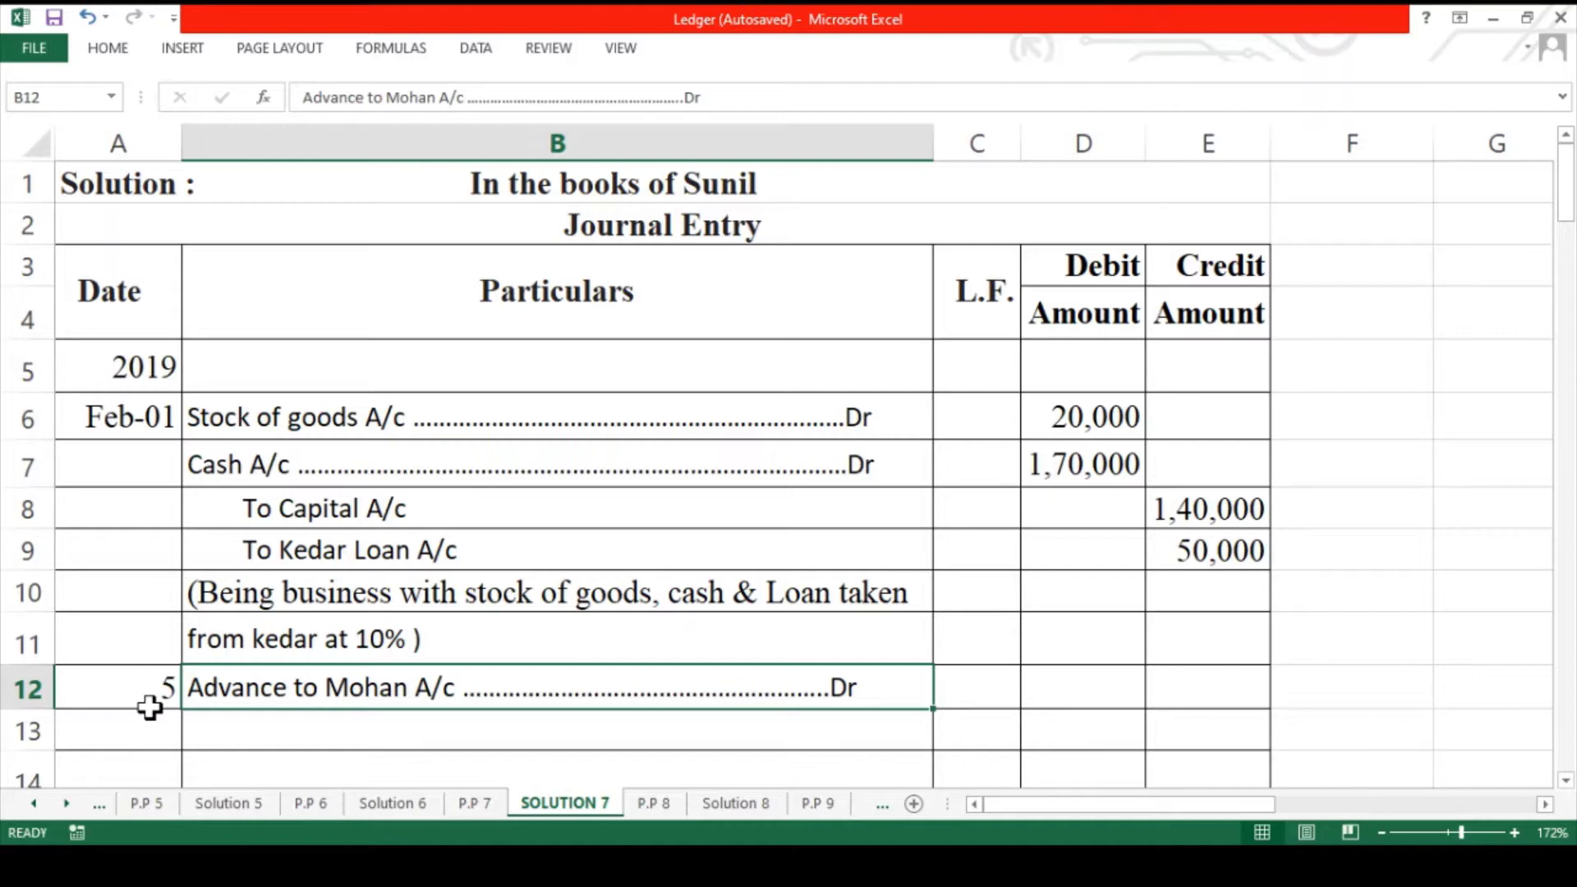
key(Down)
key(Up)
key(Right)
key(Right)
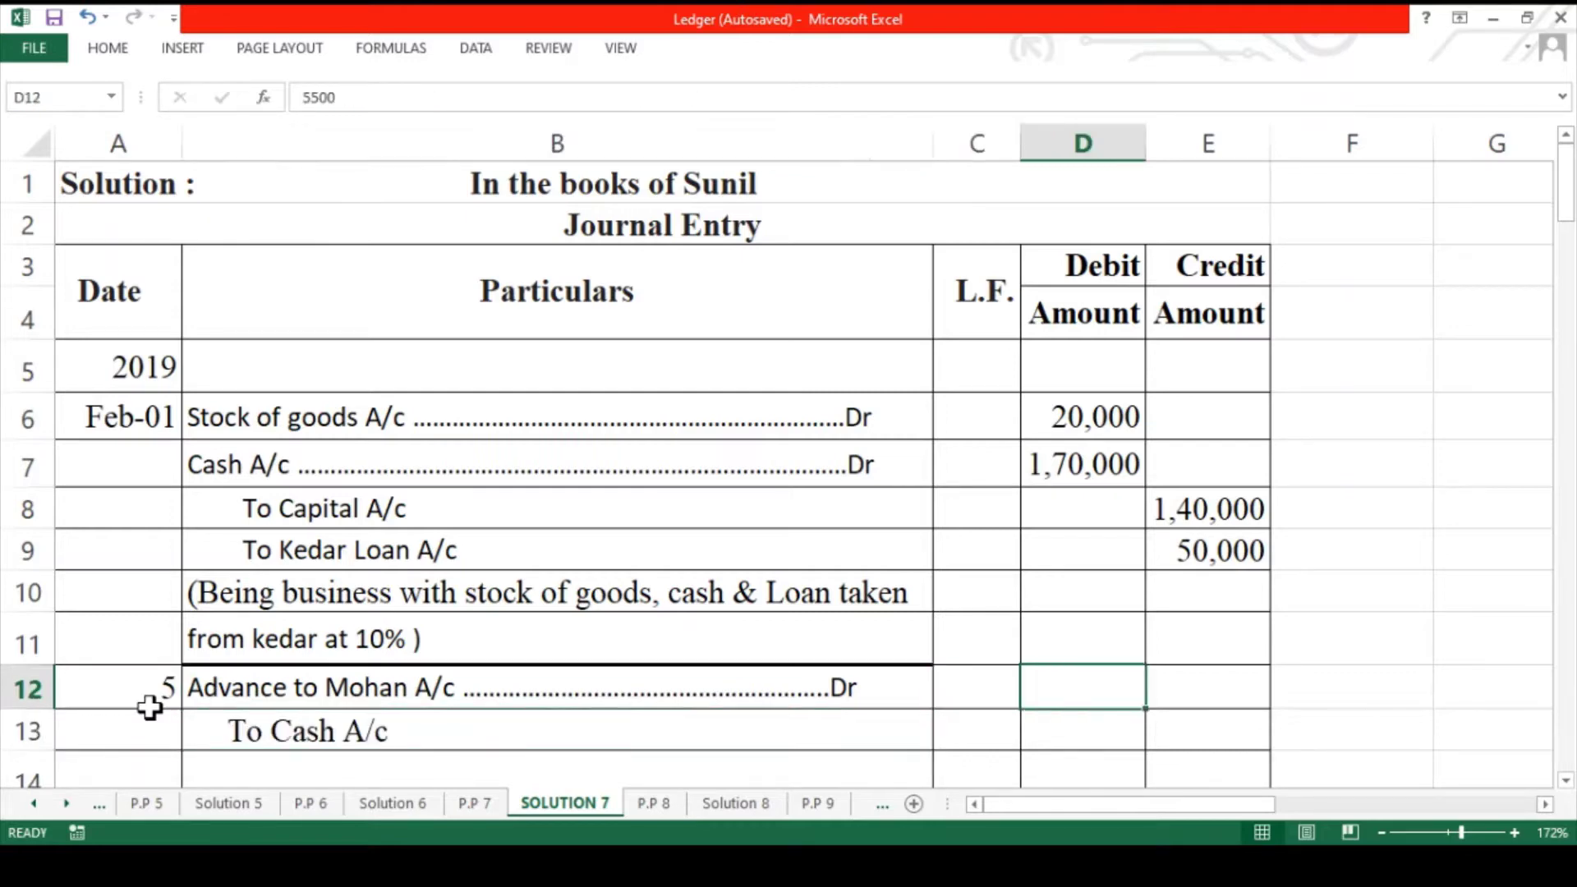
key(Down)
key(Right)
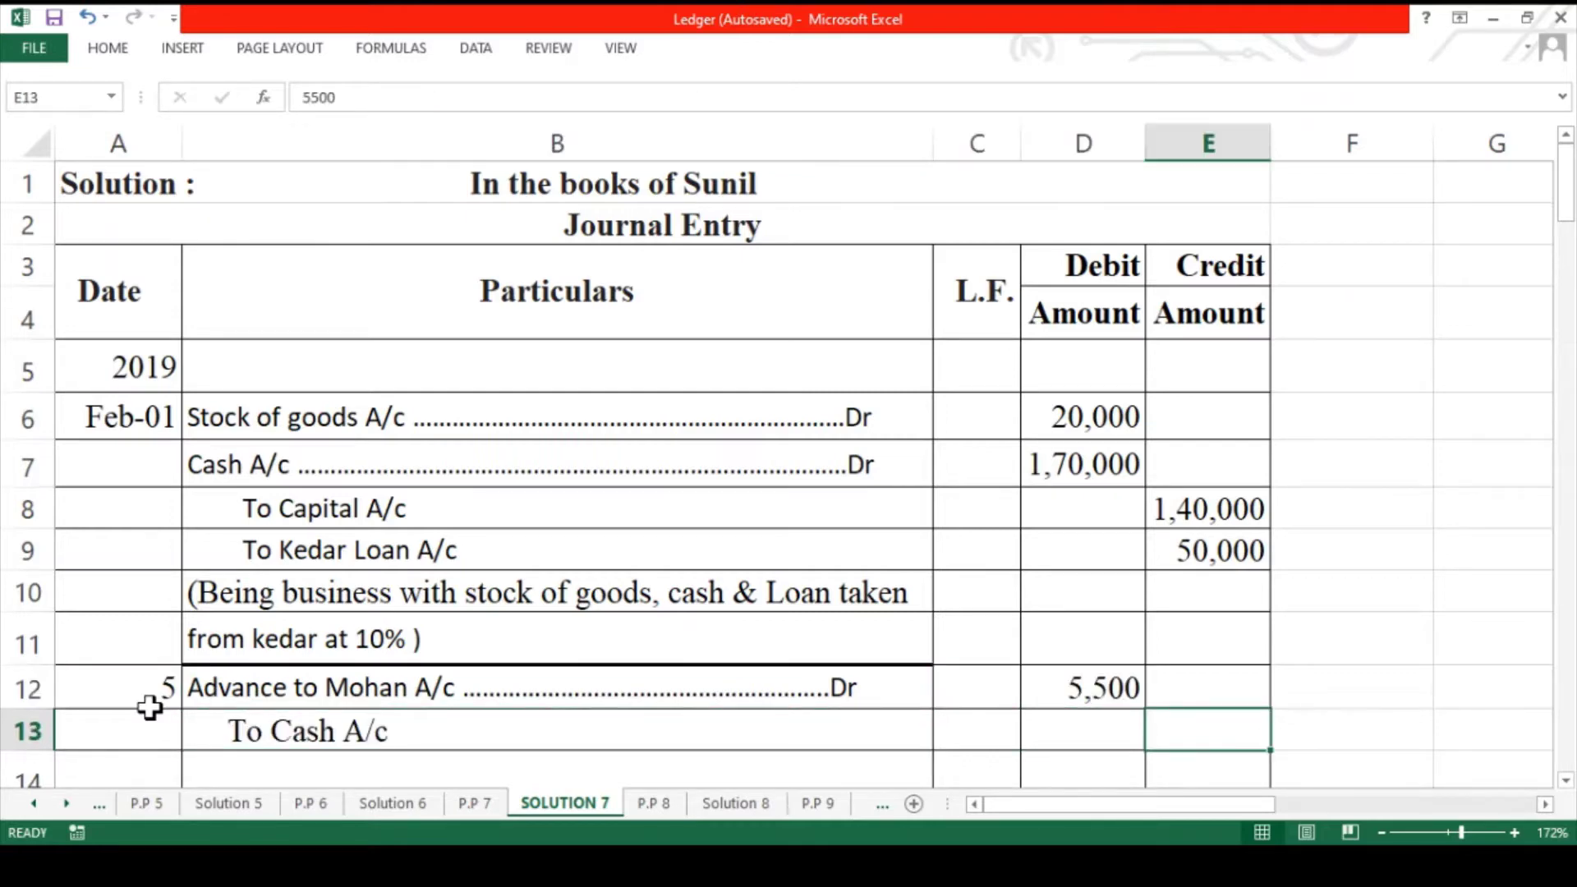
- Show the narration about the advance given for the goods order in B14 and the next entry's date 9 in A15
key(Down)
key(Left)
key(Left)
key(Left)
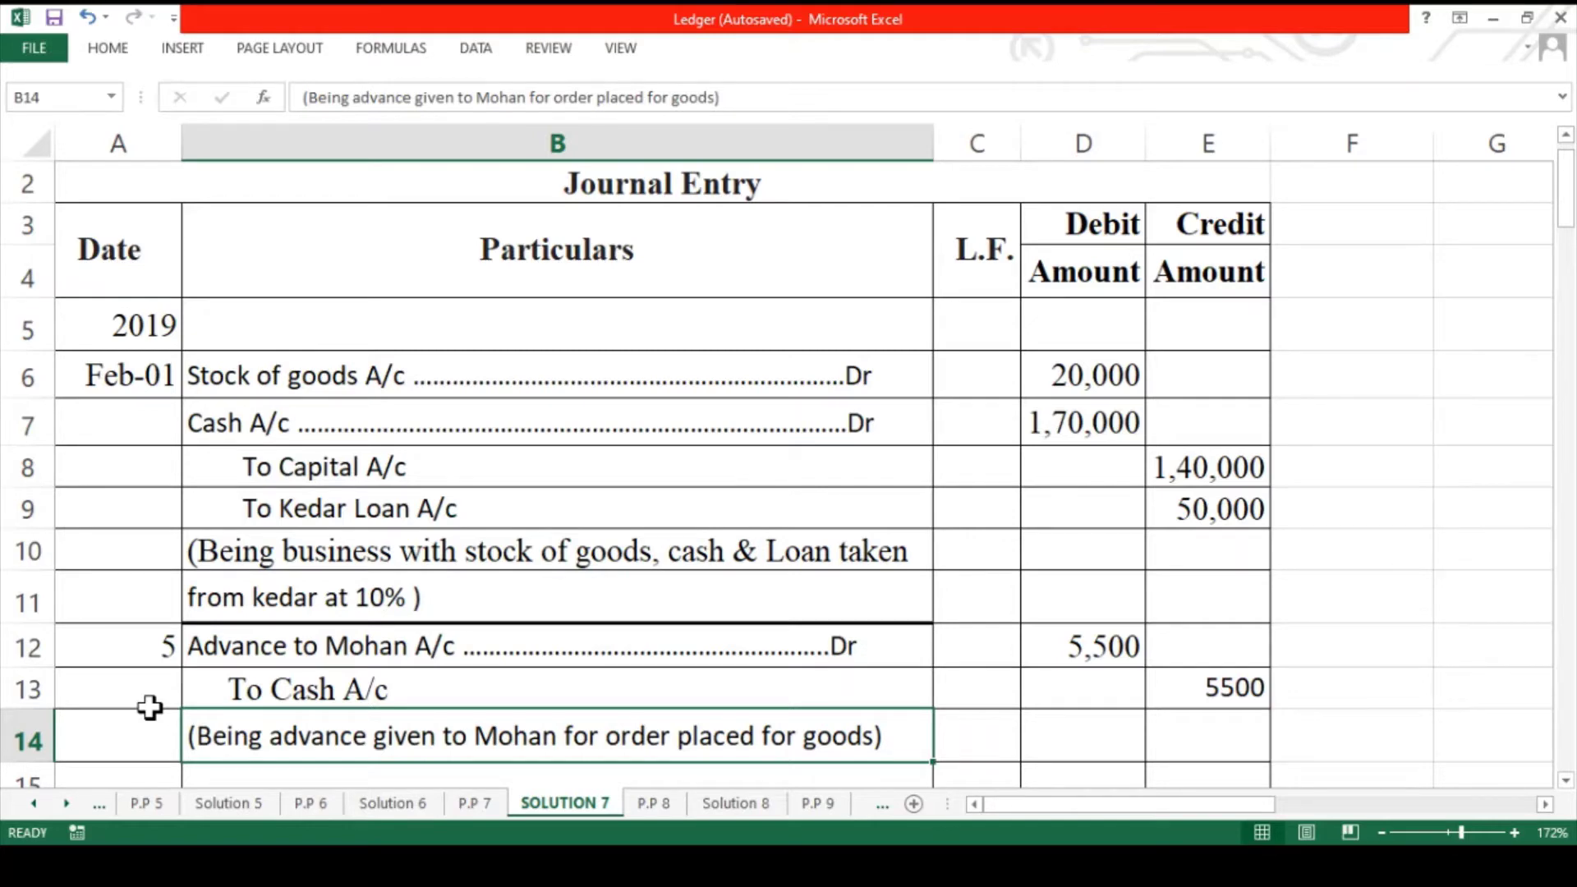
key(Left)
key(Down)
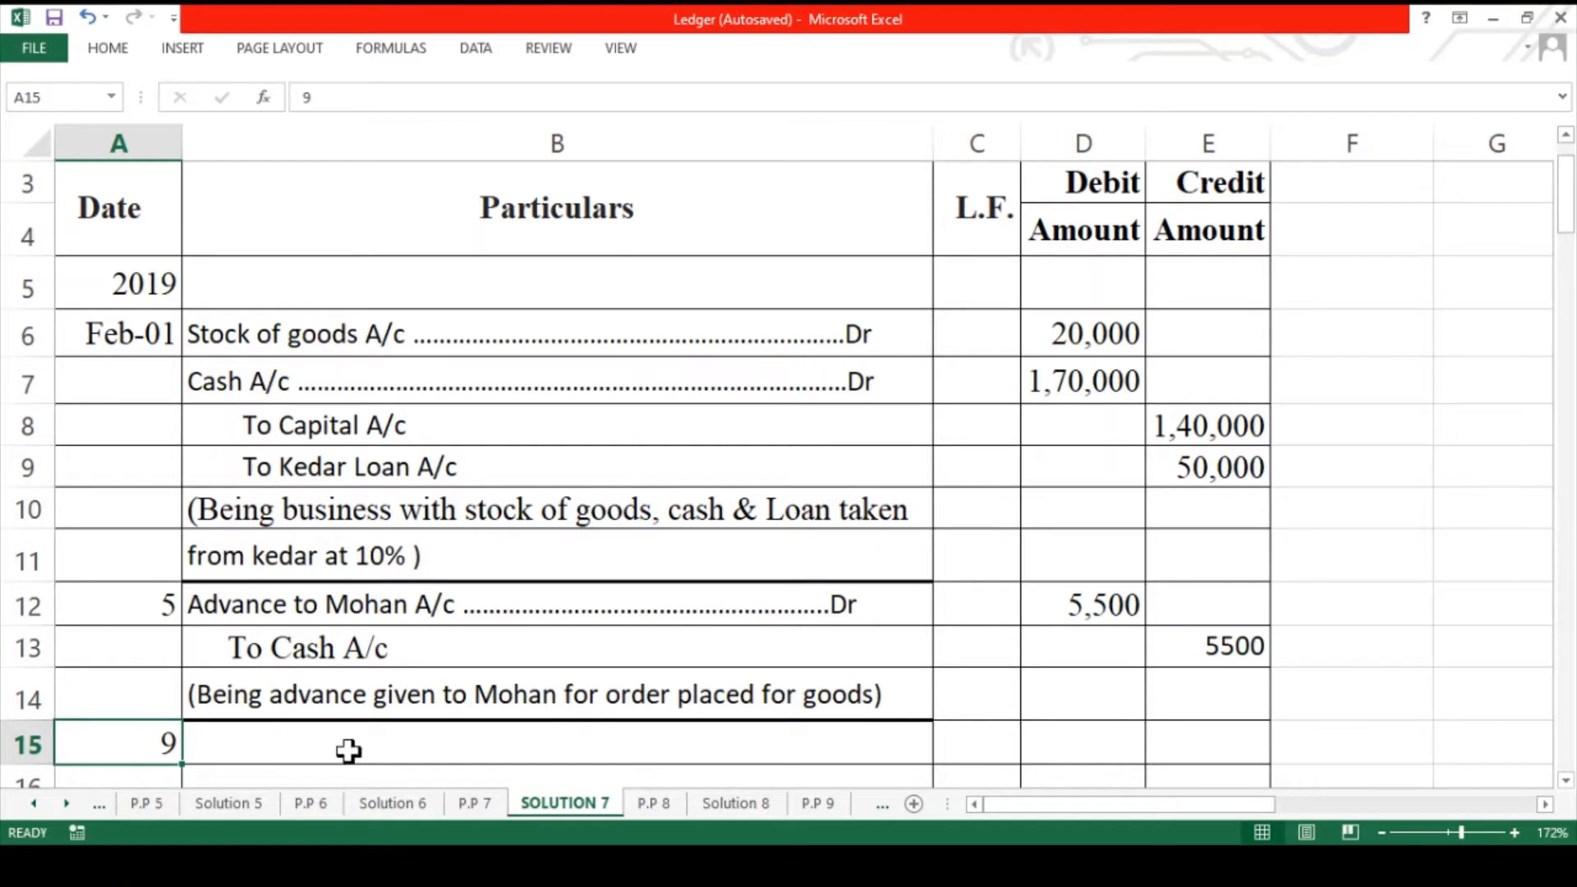
- Examine the 9 February office stationery purchase of 4,500 on the P.P 7 sheet, noting the item bought and its amount
click(481, 813)
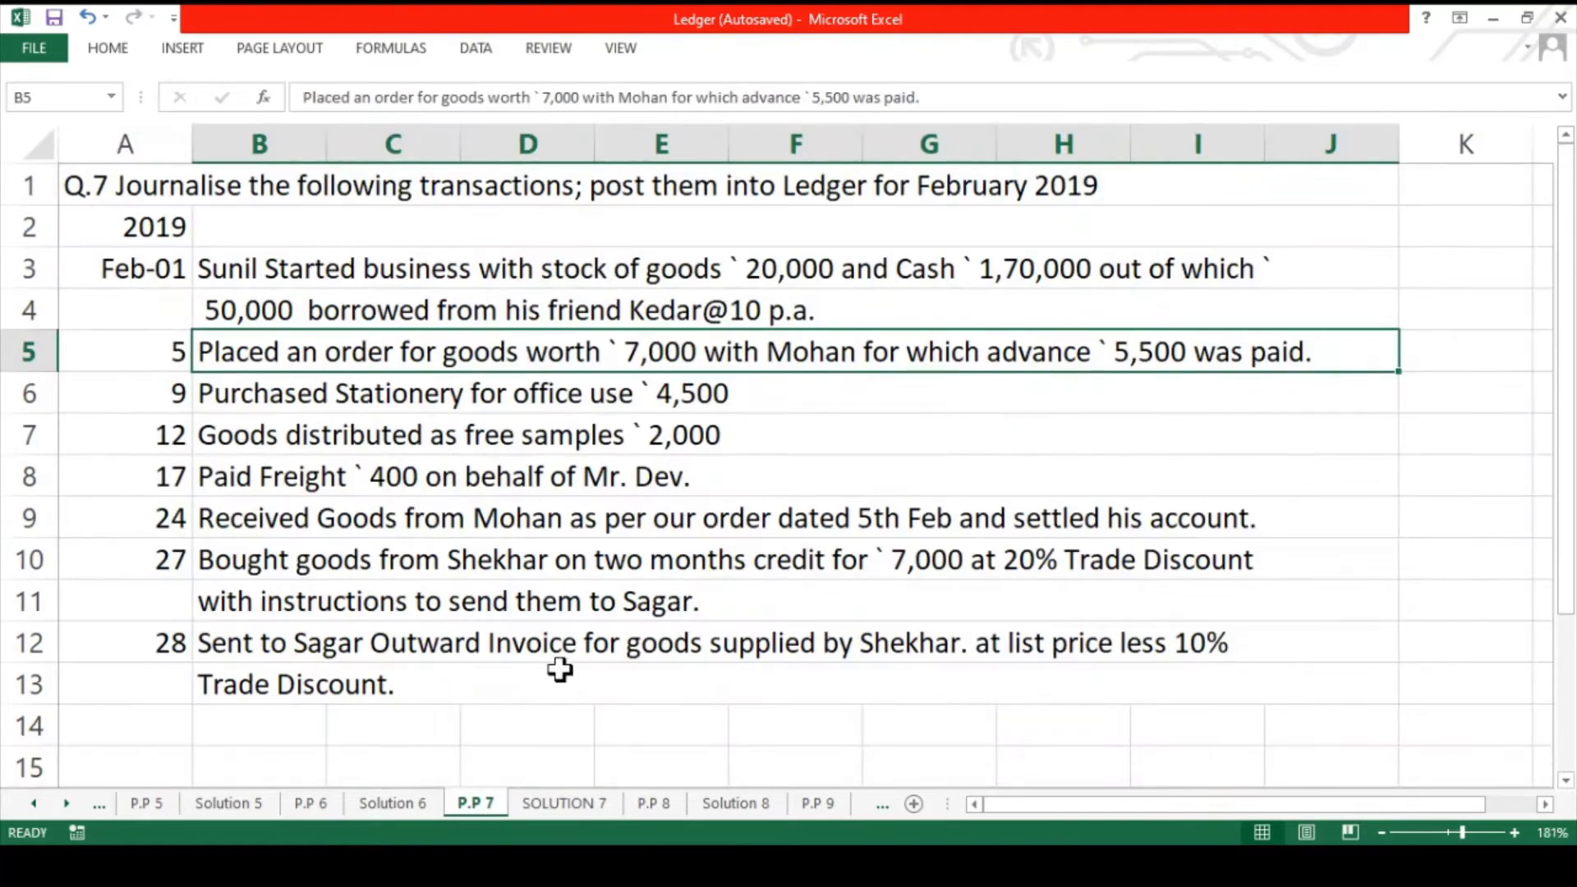
click(424, 405)
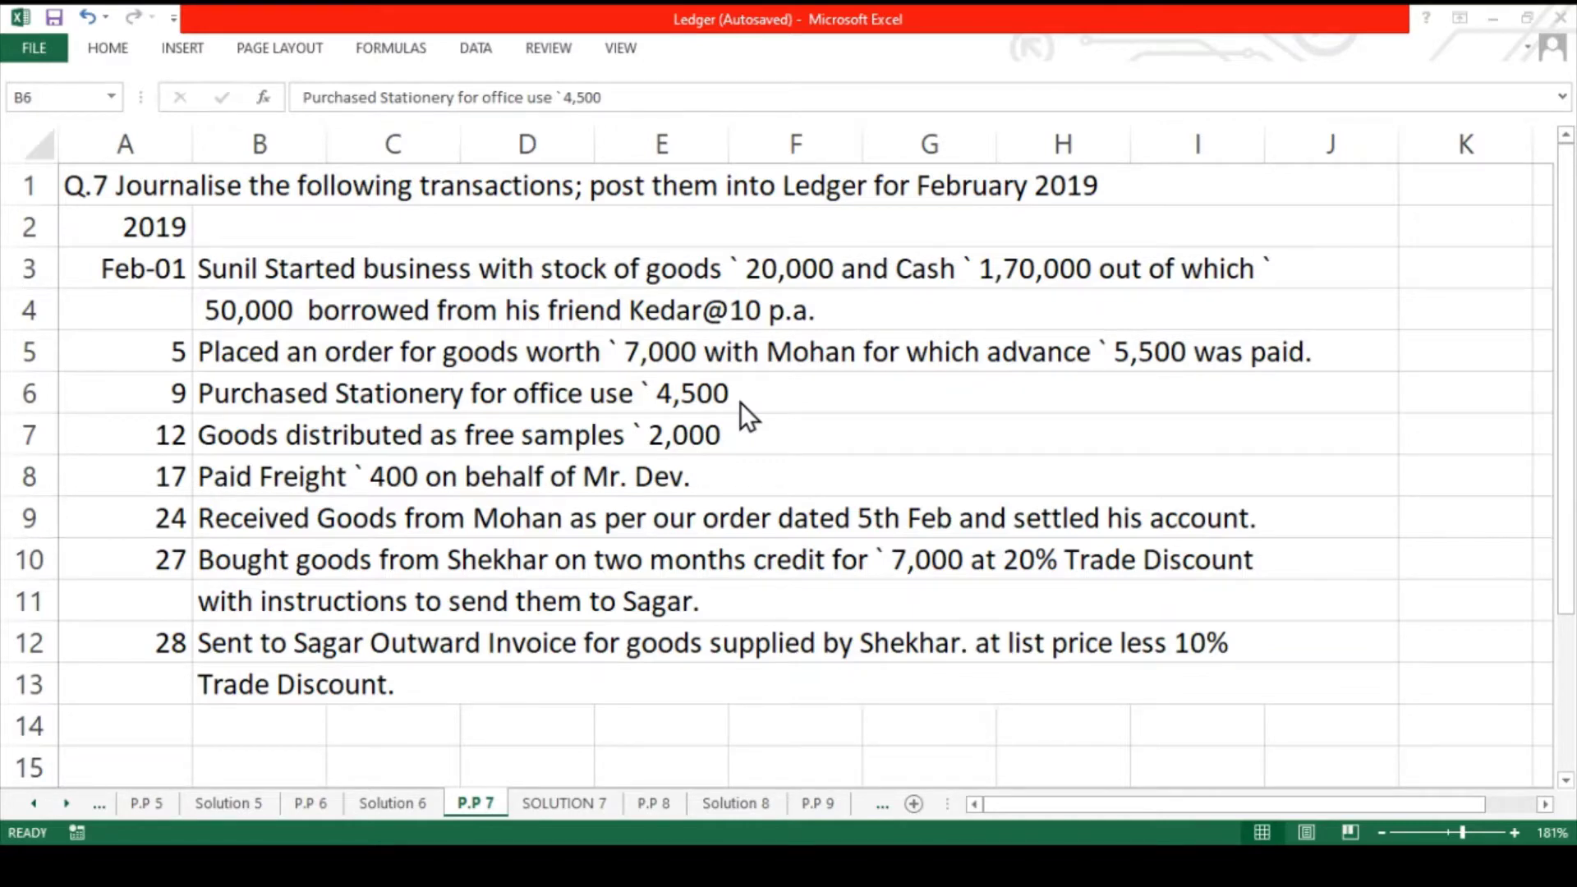
click(741, 403)
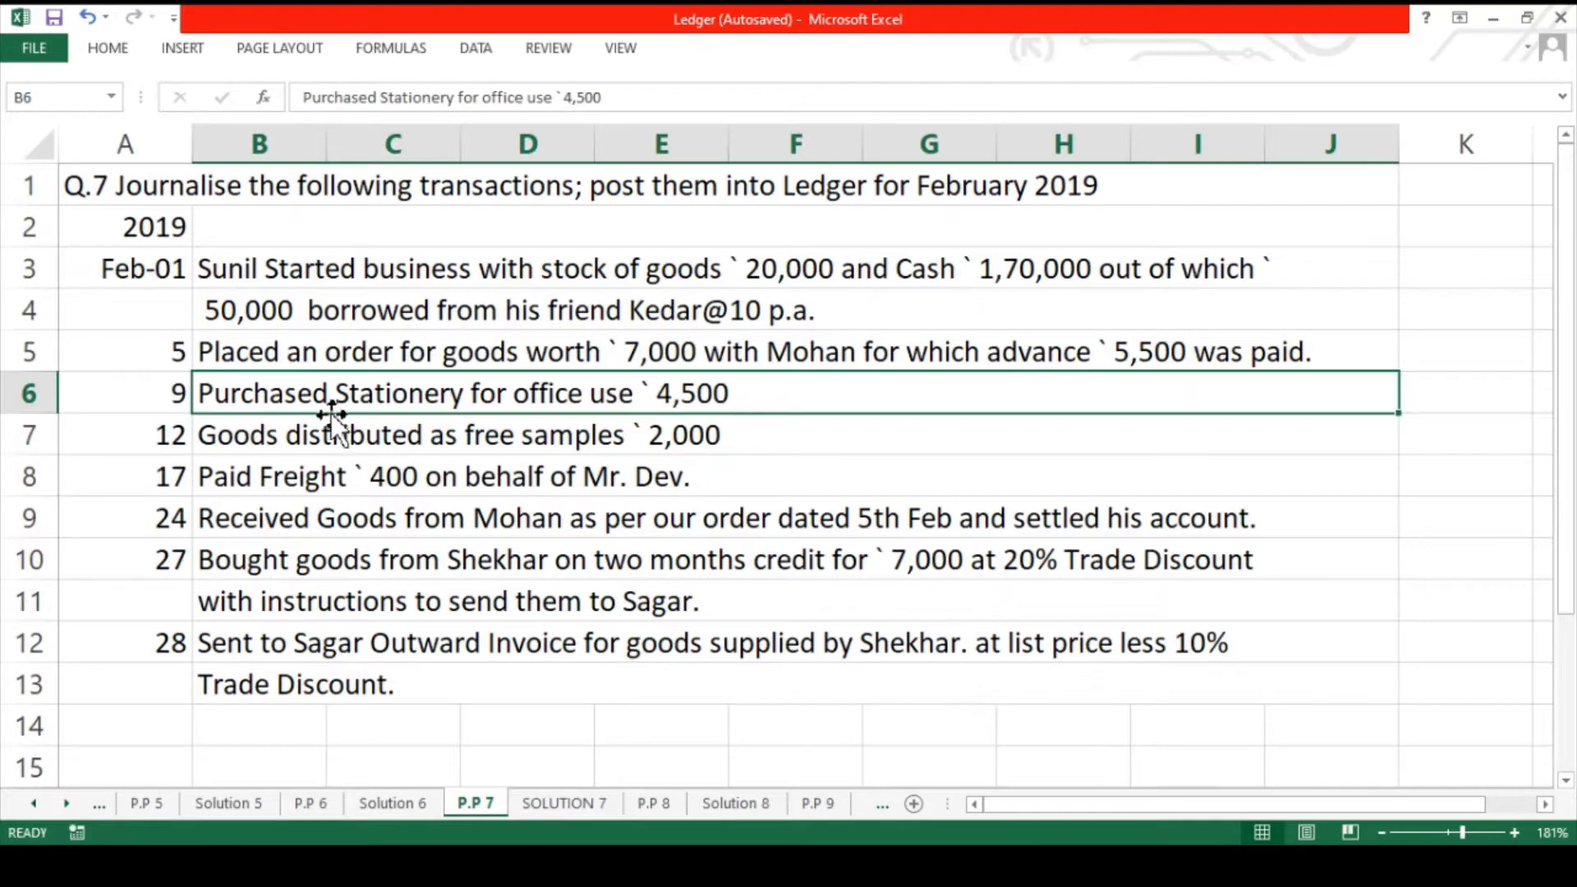
double_click(425, 395)
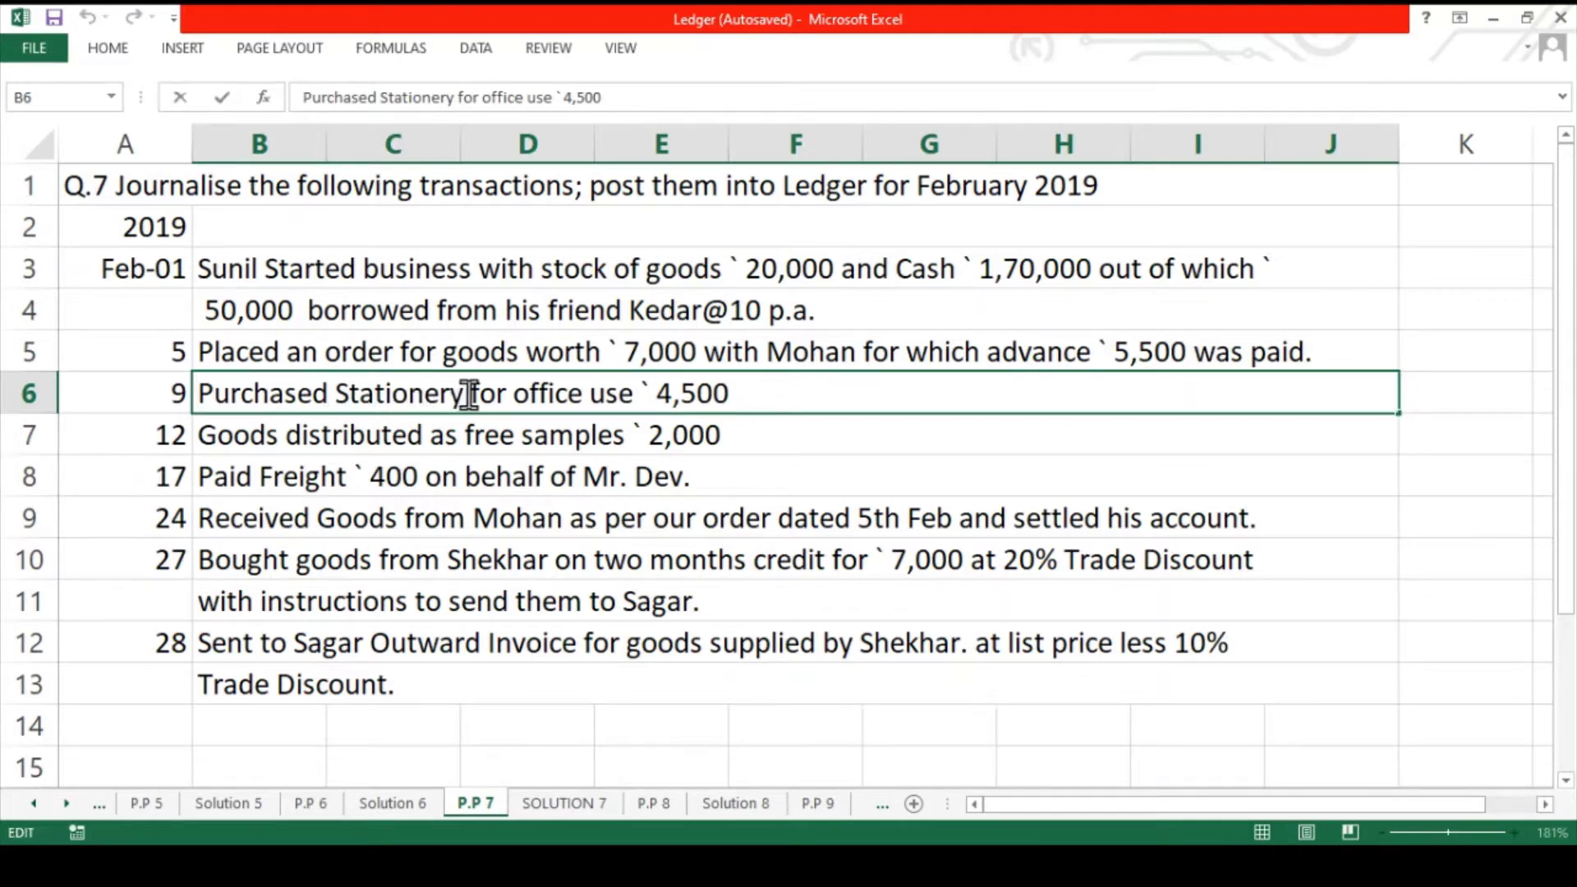
drag(468, 395, 328, 394)
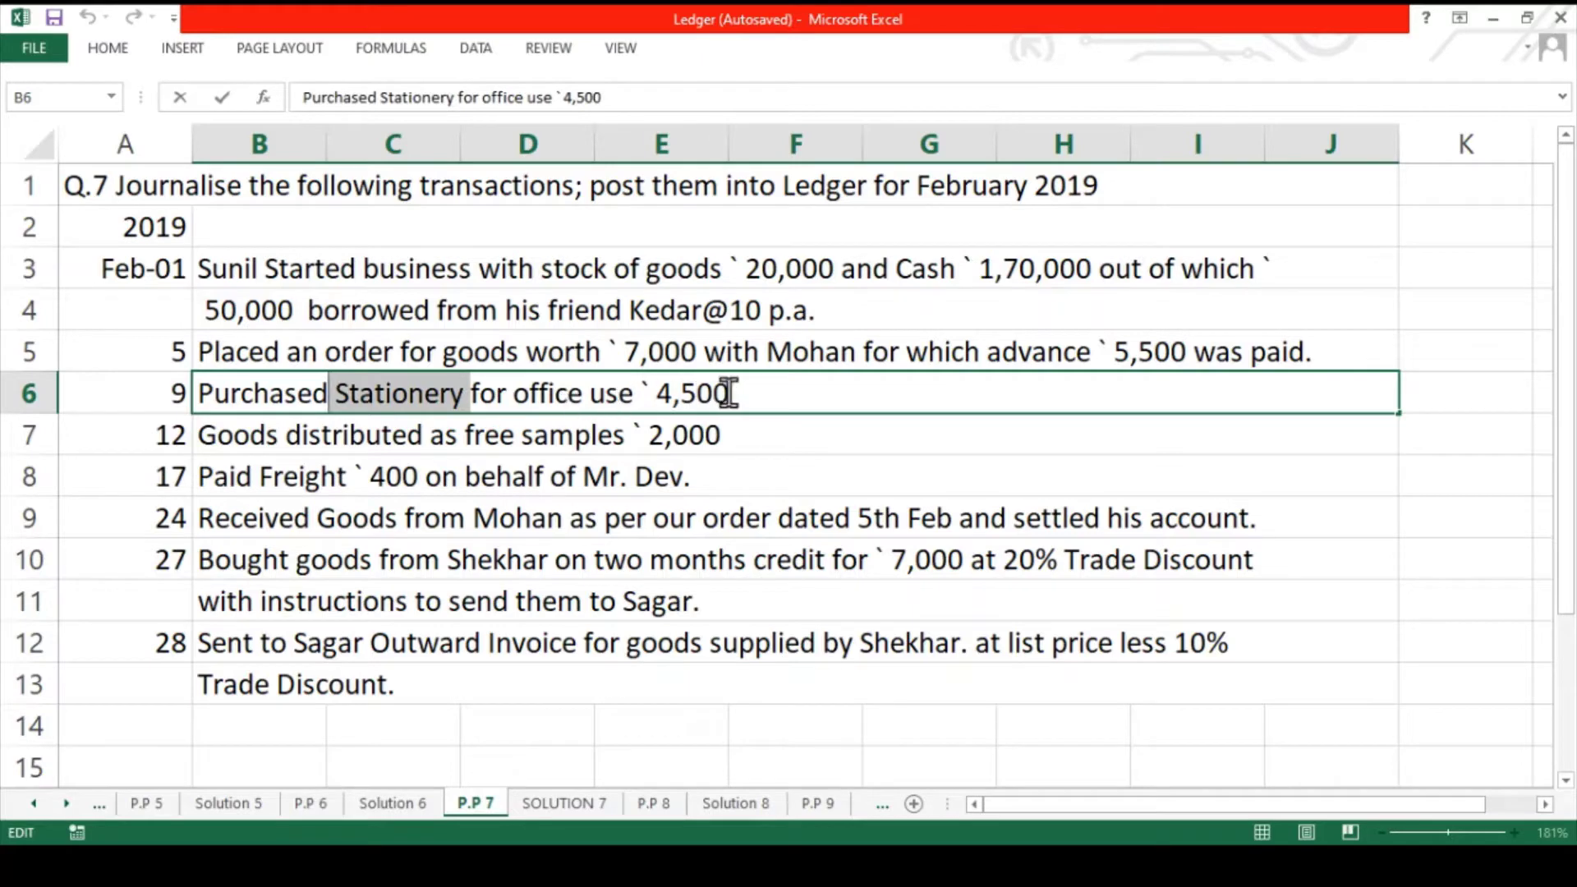
drag(767, 394, 666, 392)
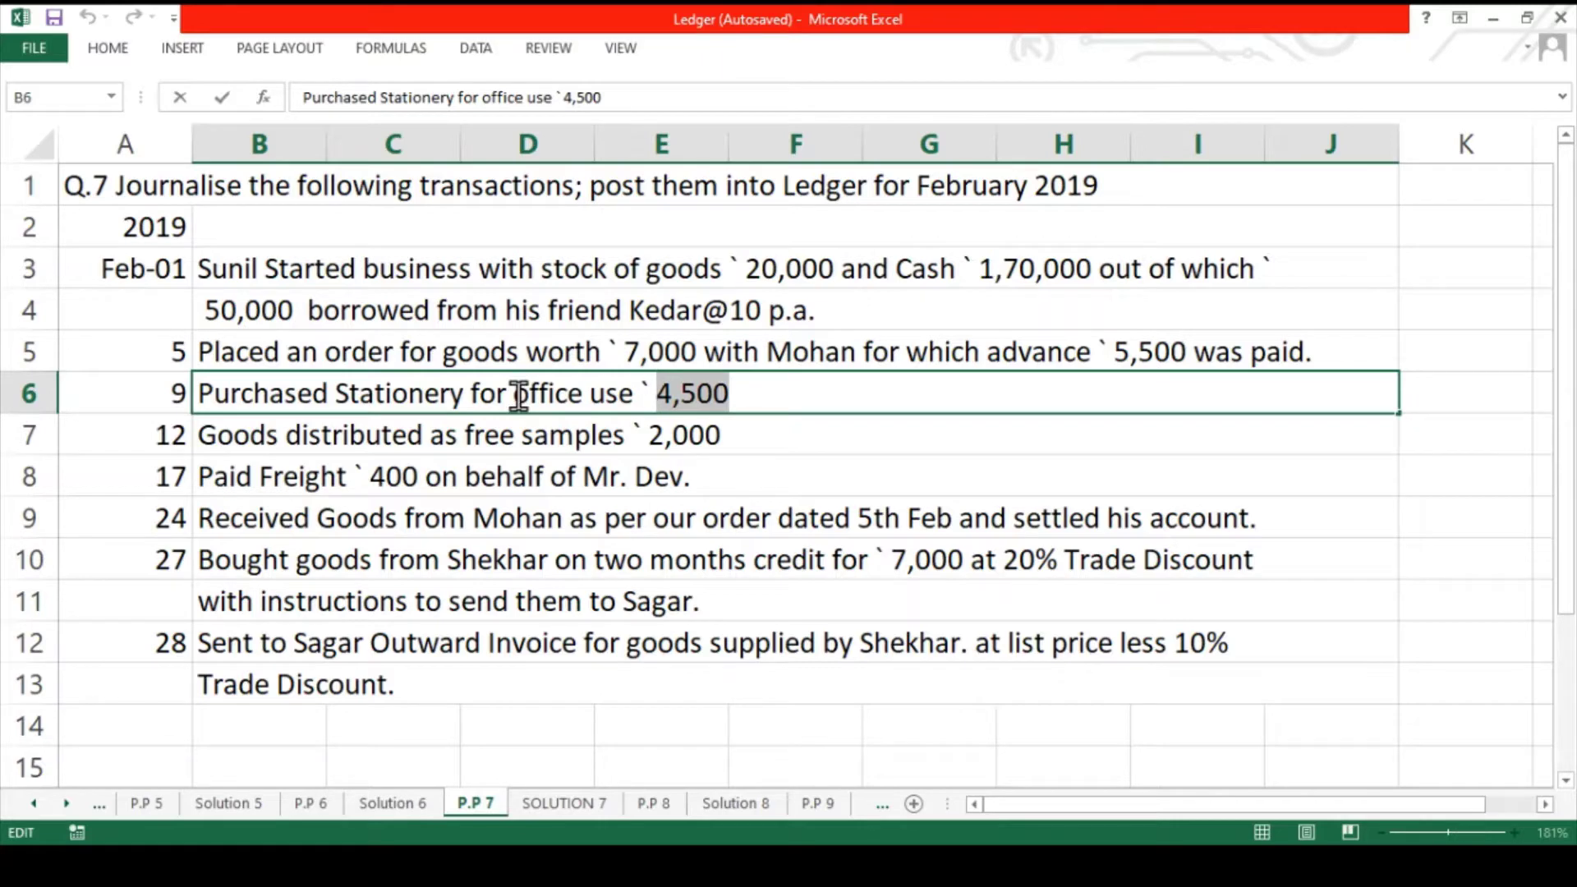
click(490, 423)
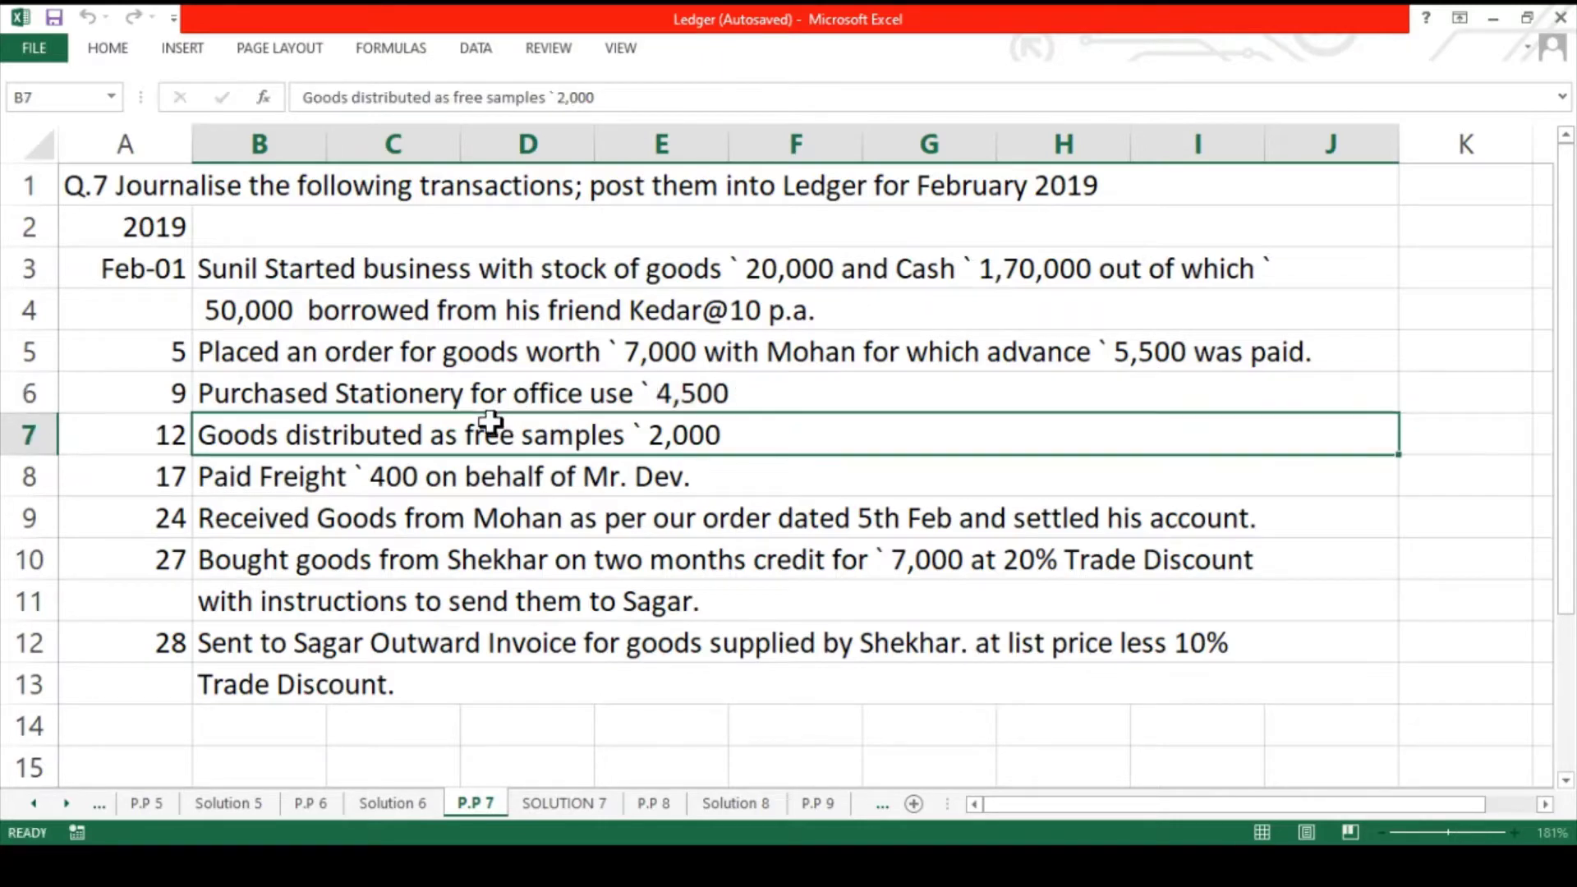
click(489, 401)
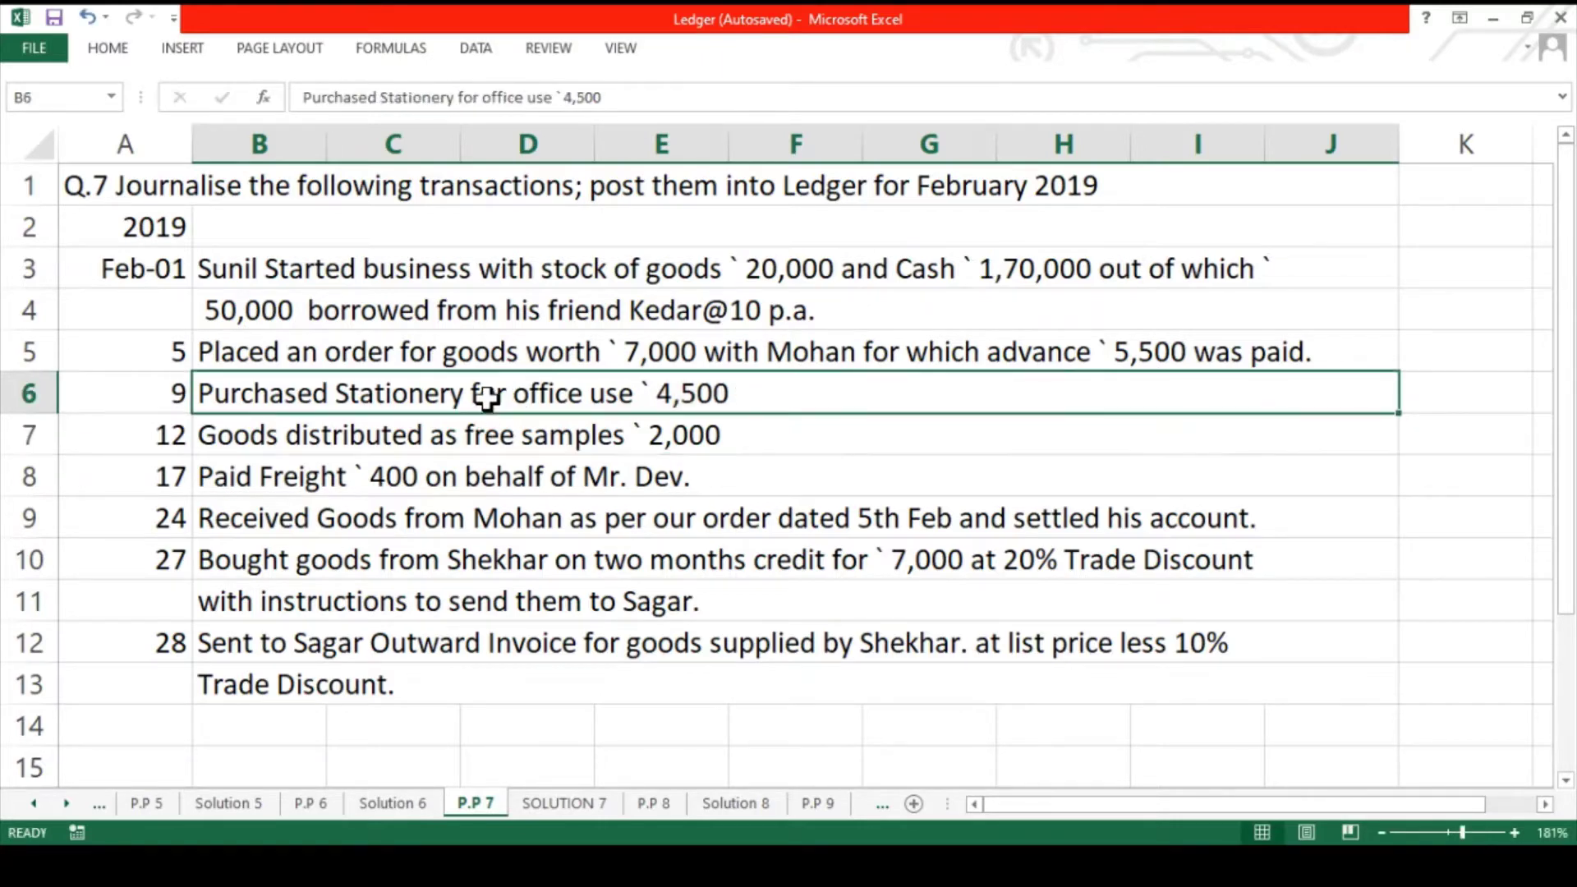
- On SOLUTION 7, show the 9 February particulars: Stationery A/c Dr in B15 and To Cash A/c in B16
click(530, 808)
click(409, 741)
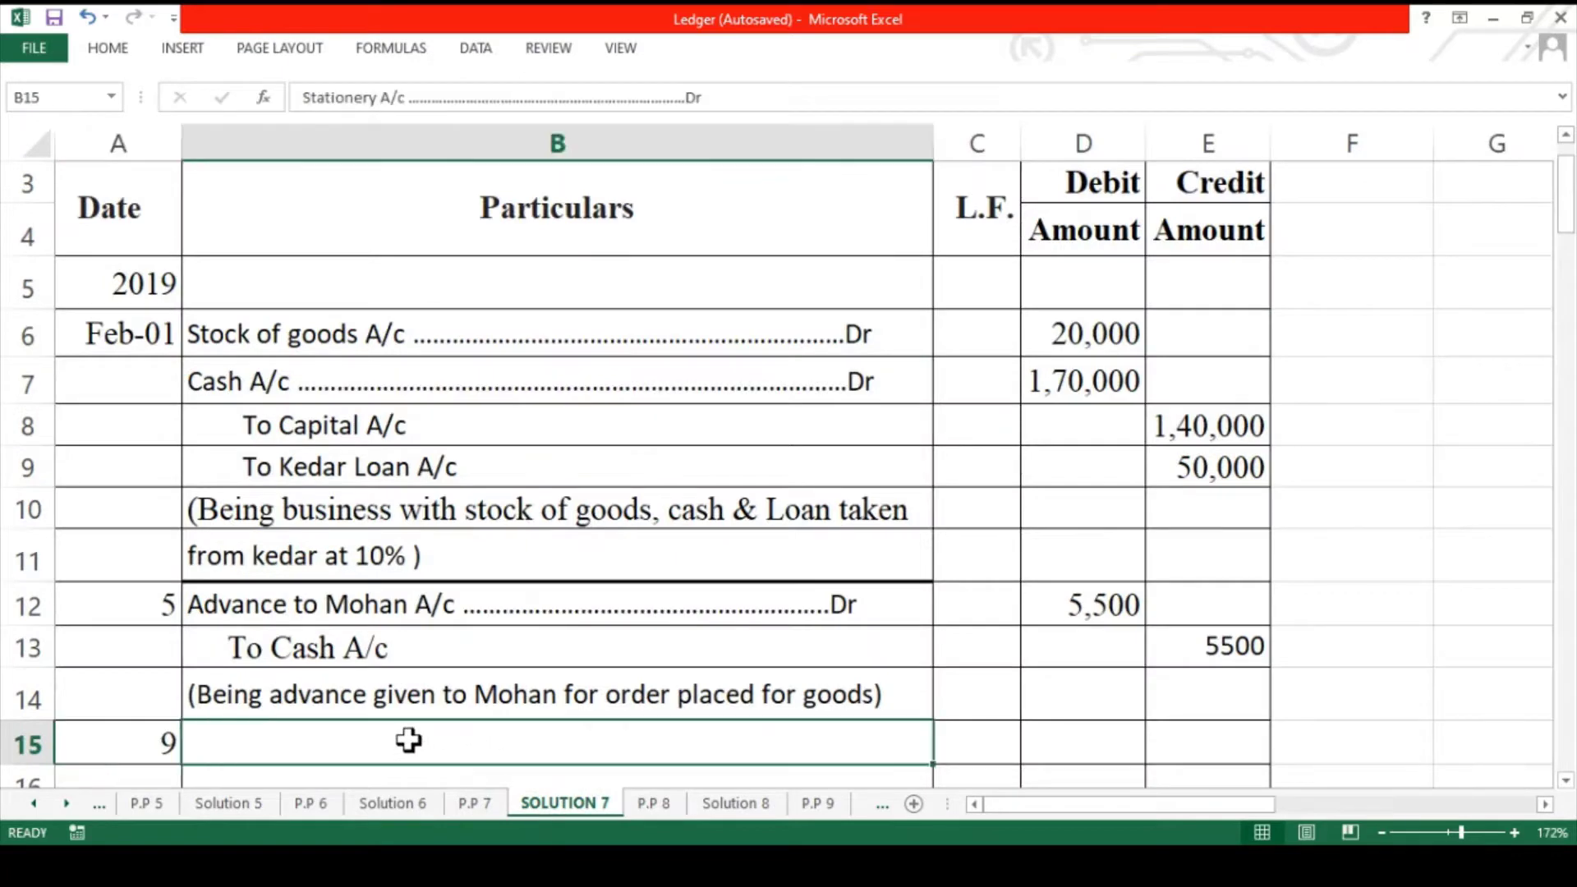
scroll(408, 740, down, 2)
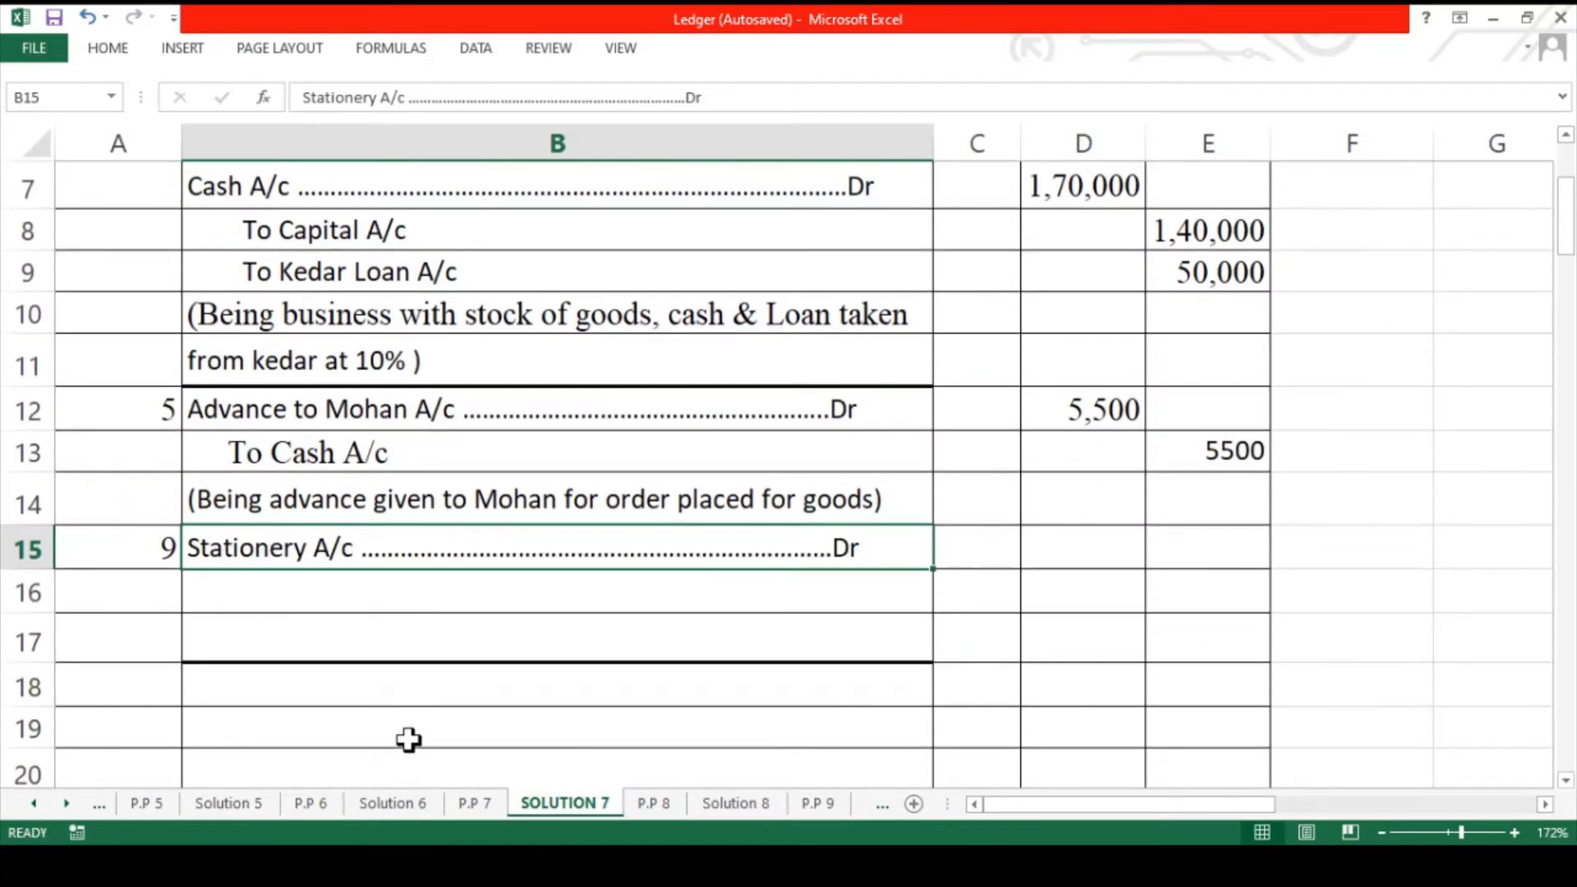
click(403, 595)
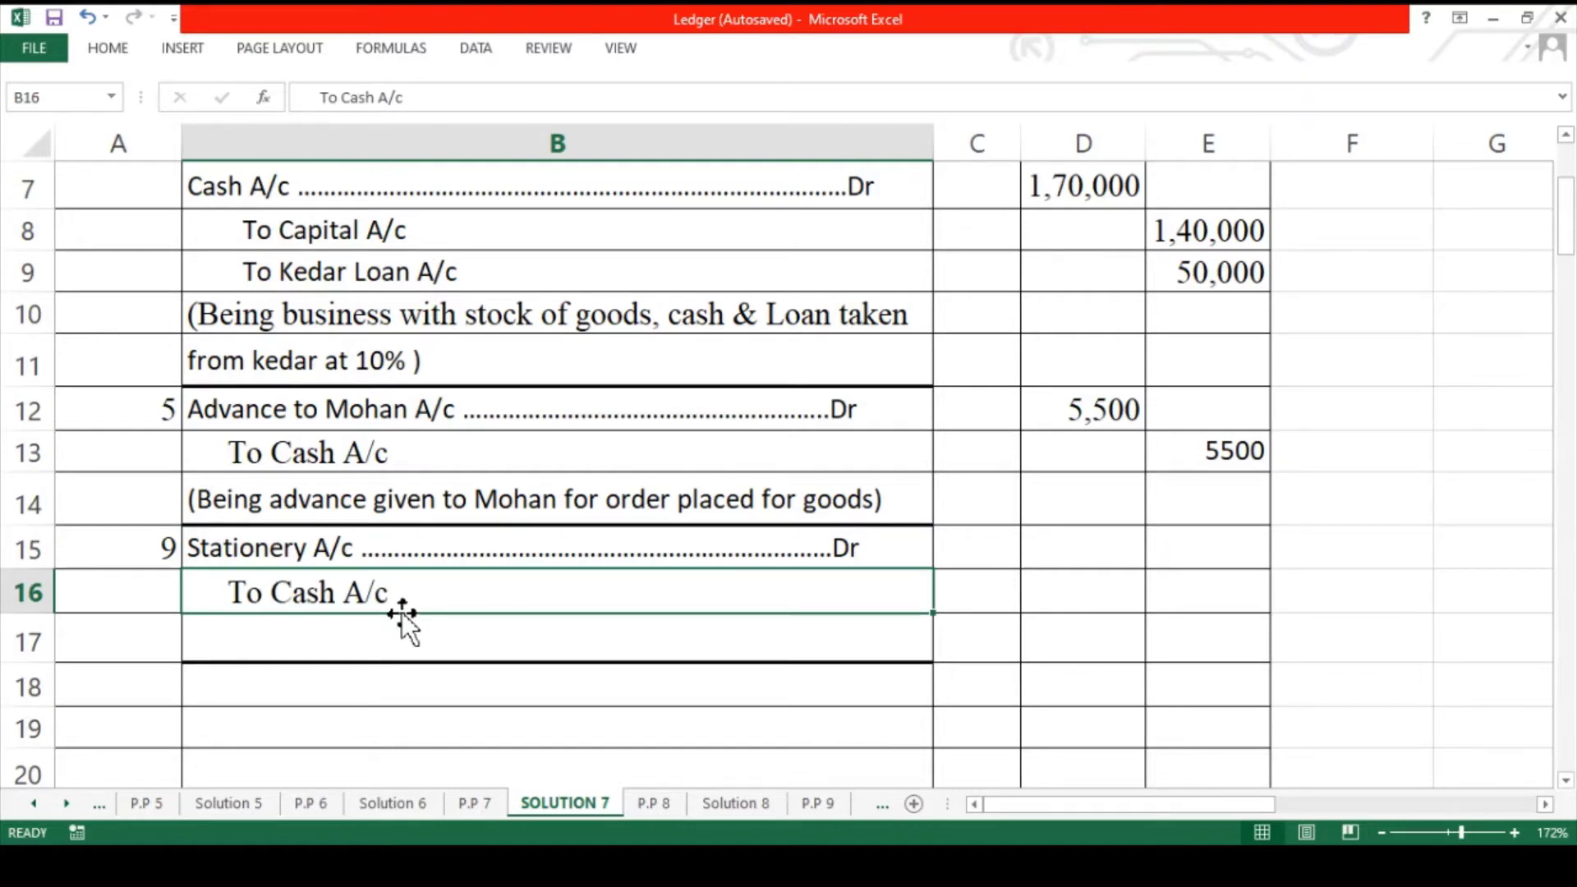
- Show 4500 as the Stationery account's debit amount in D15 and as the Cash account's credit amount in E16
key(Up)
key(Right)
key(Right)
text(4500)
key(Tab)
key(Down)
text(4500)
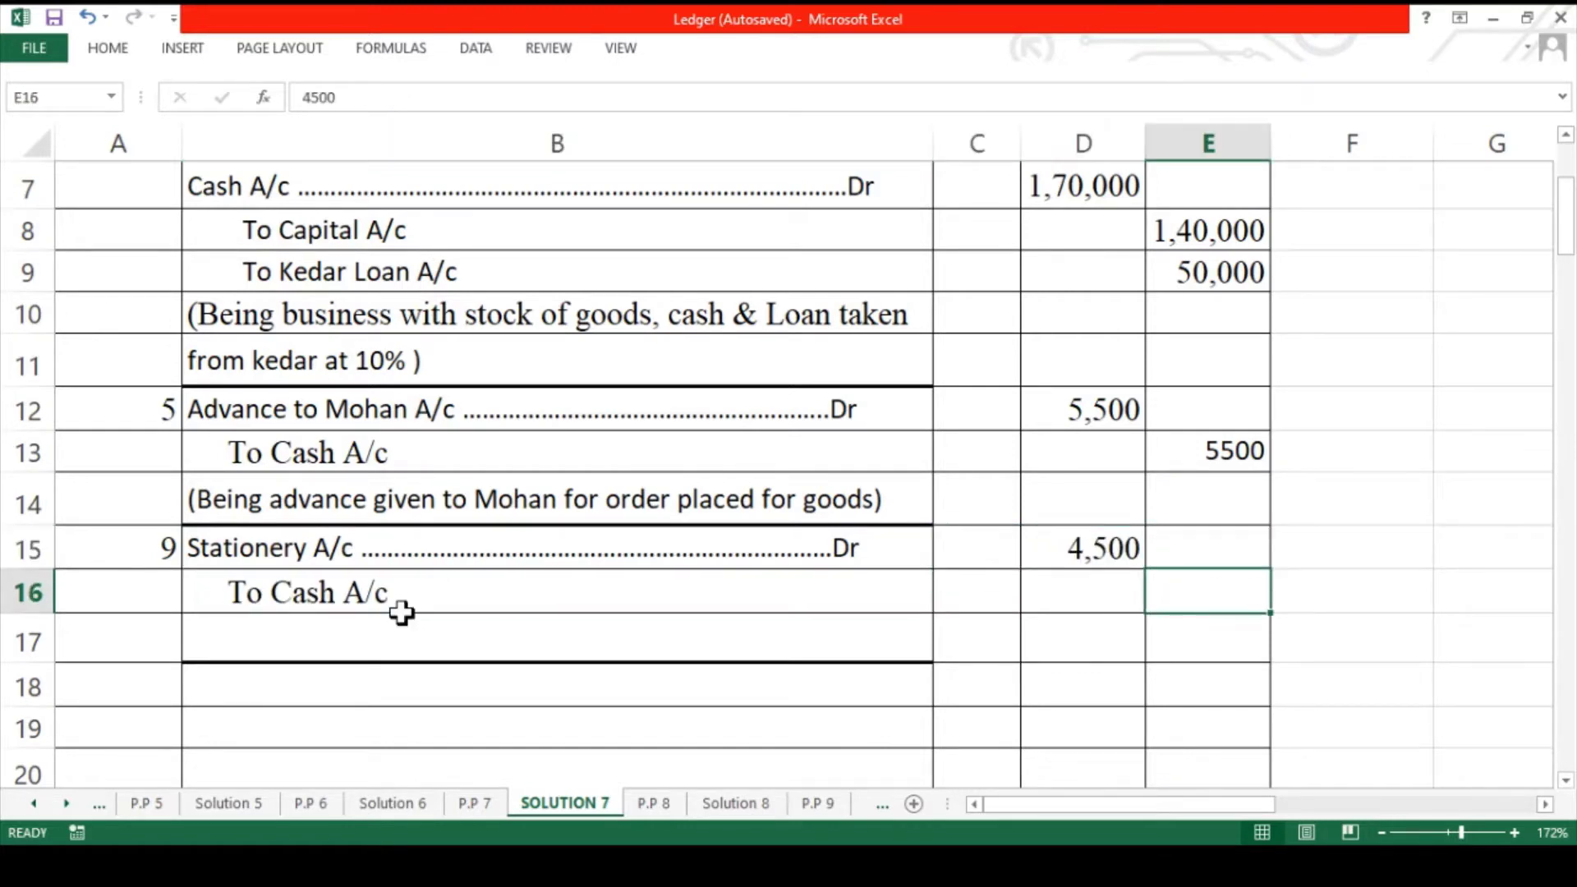
- Show the narration "(Being Purchased Stationery)" in B17 and the next entry's date 12 in A18
key(Left)
key(Left)
key(Left)
key(Down)
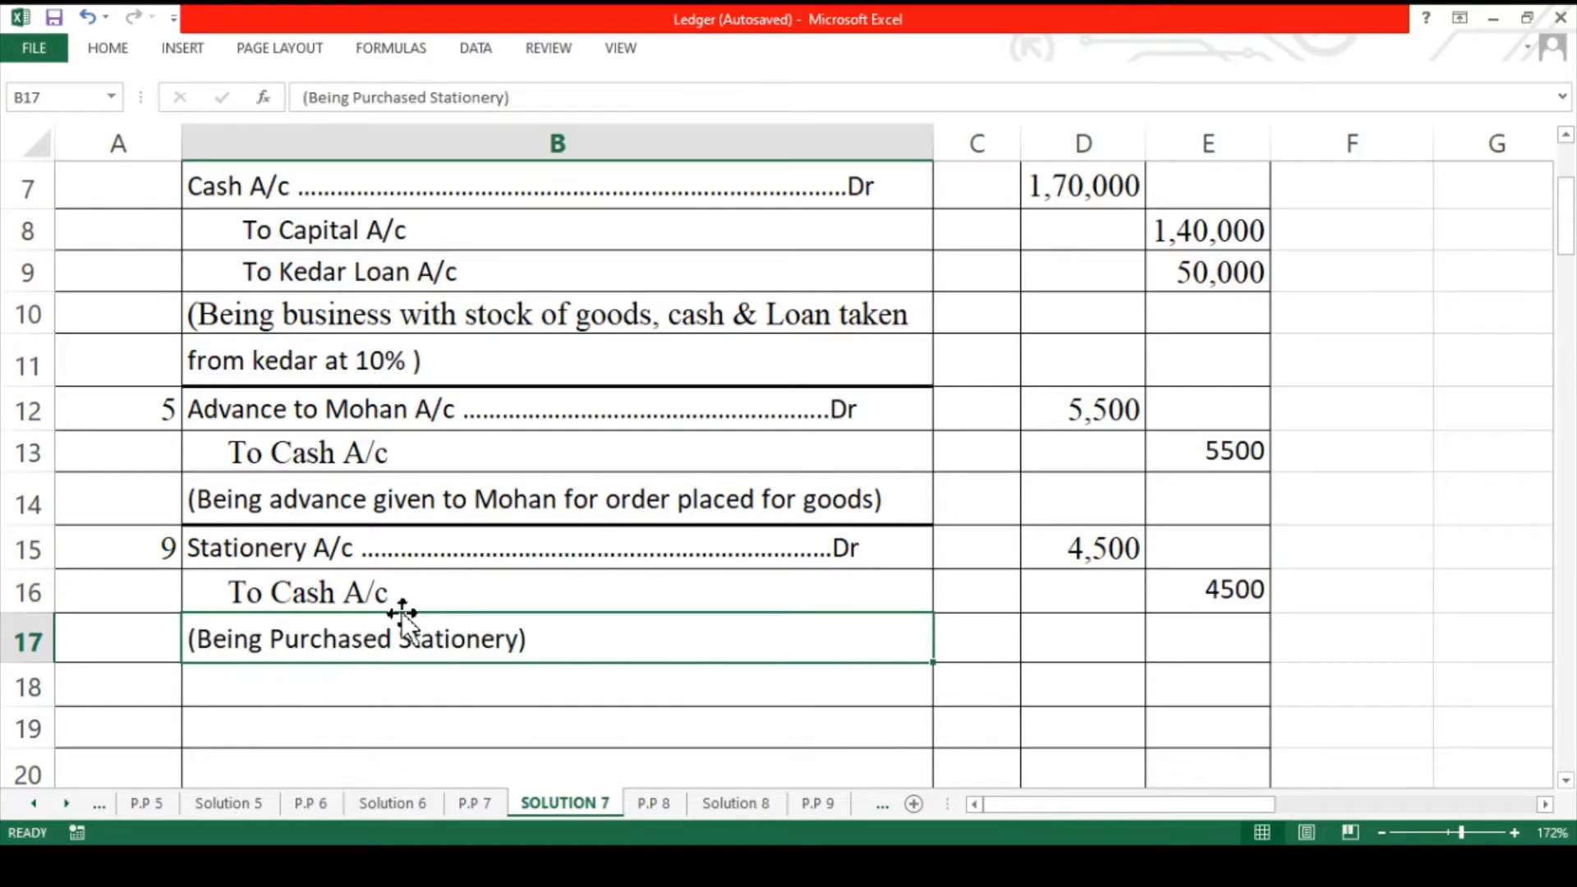
key(Left)
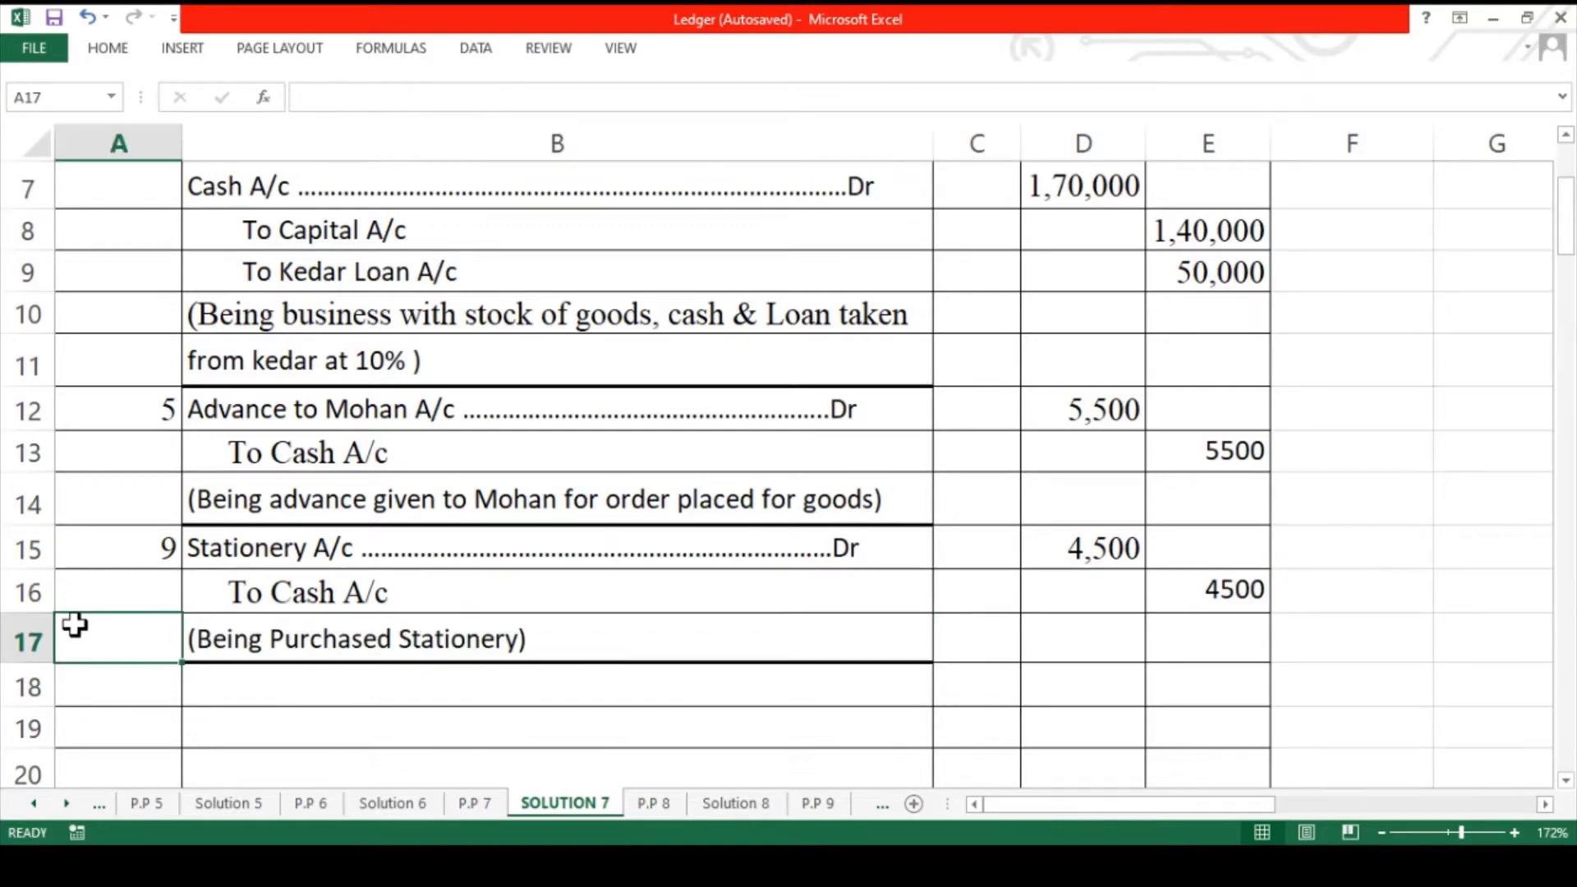
key(Down)
text(12)
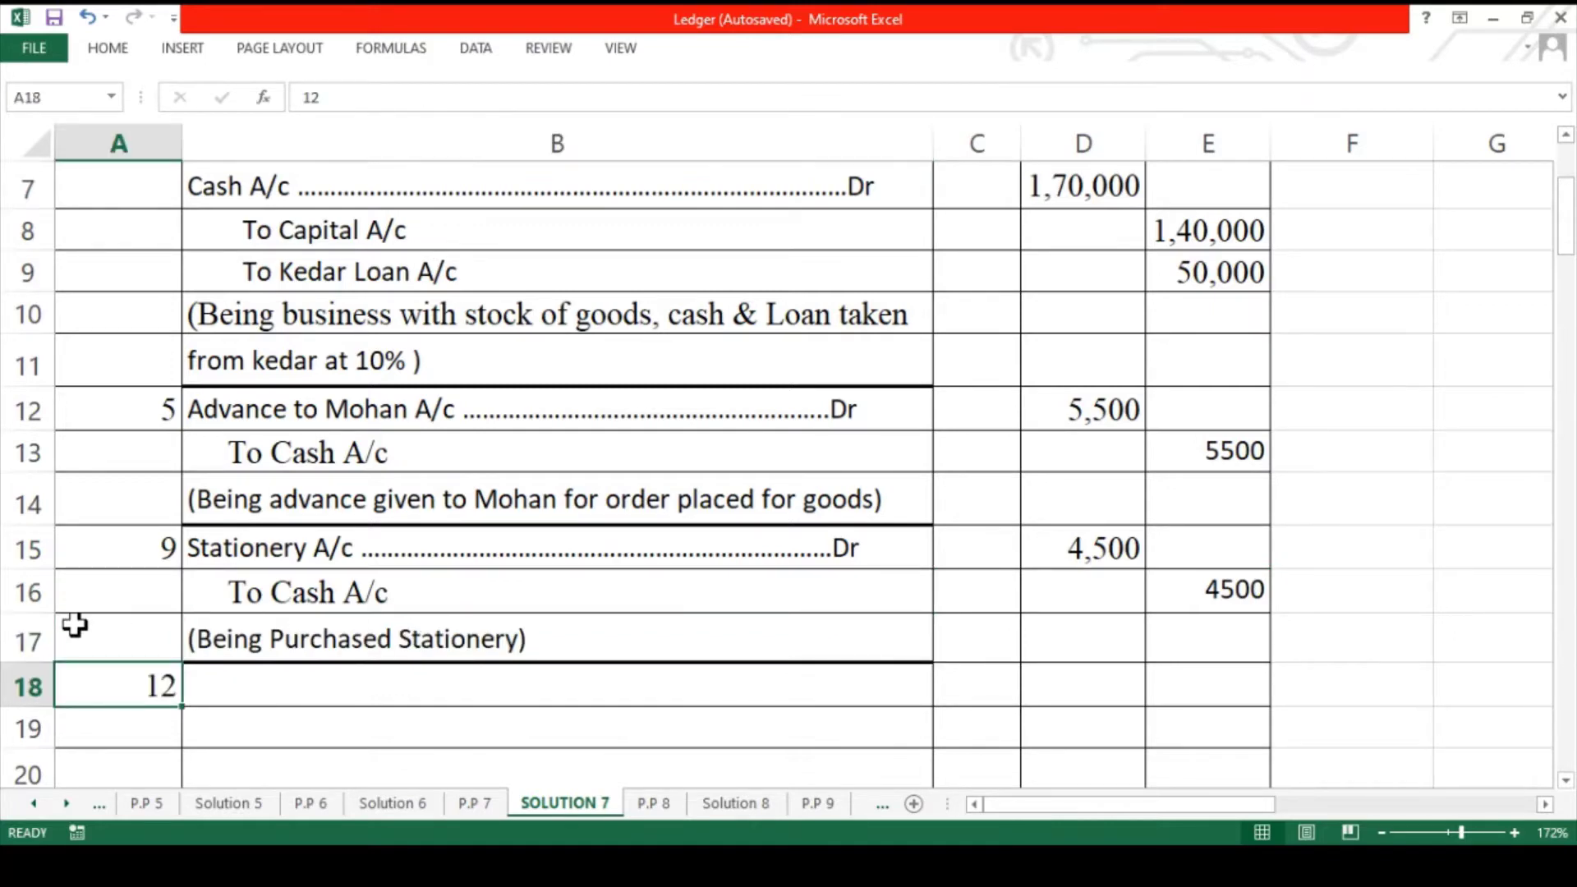
- Check the free samples transaction on P.P 7, and show Advertisement A/c Dr and To Goods distributed as free sample A/c in B18:B19, with 2,000 in D18 and E19
click(481, 804)
click(382, 440)
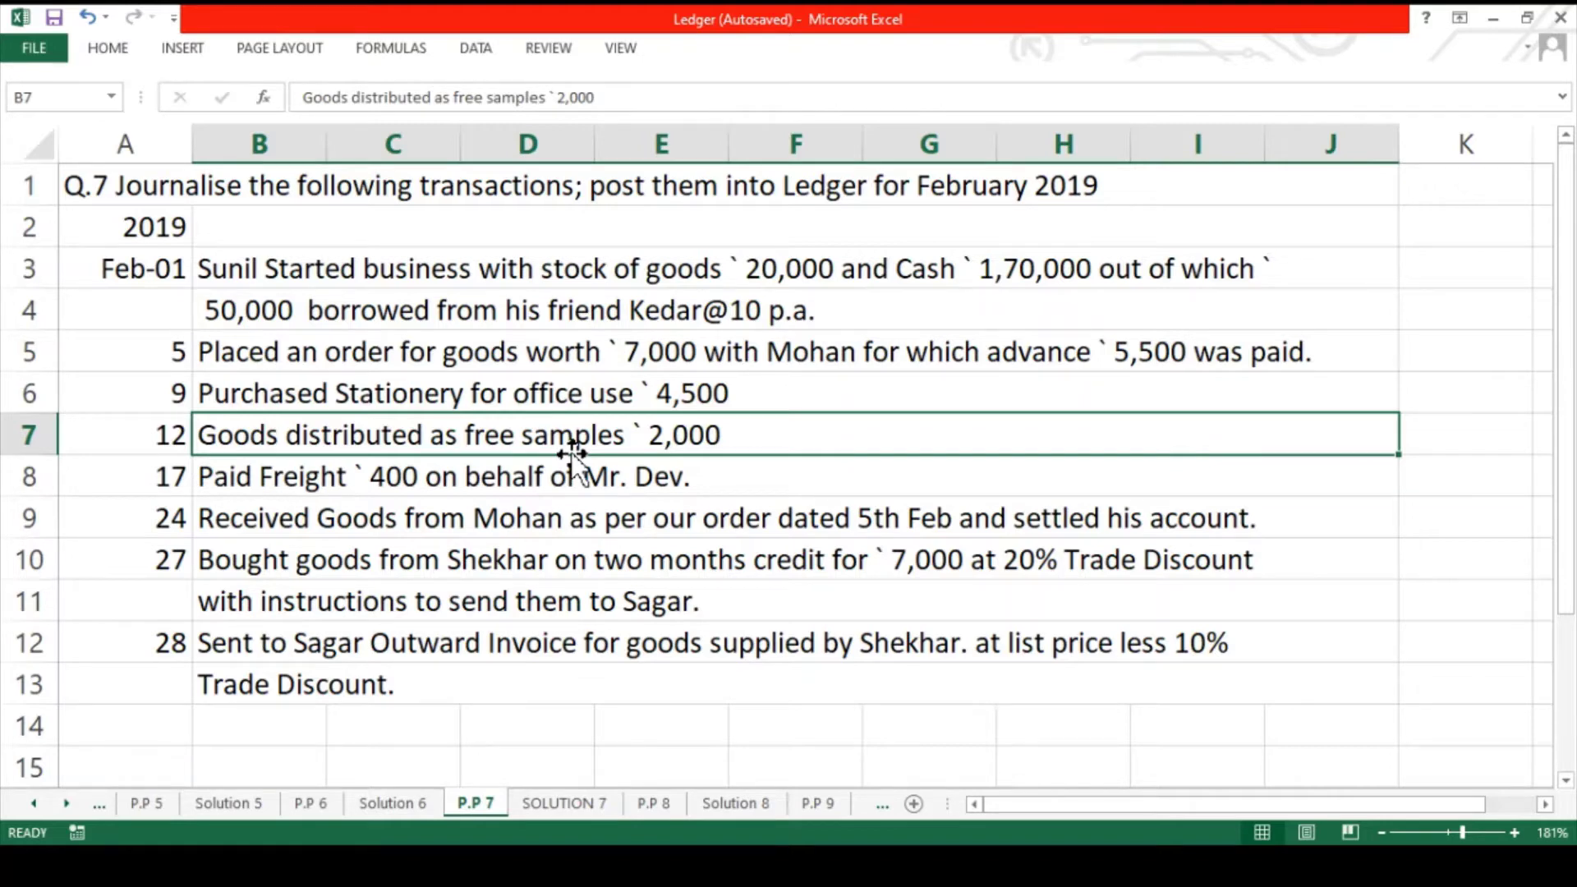
click(558, 803)
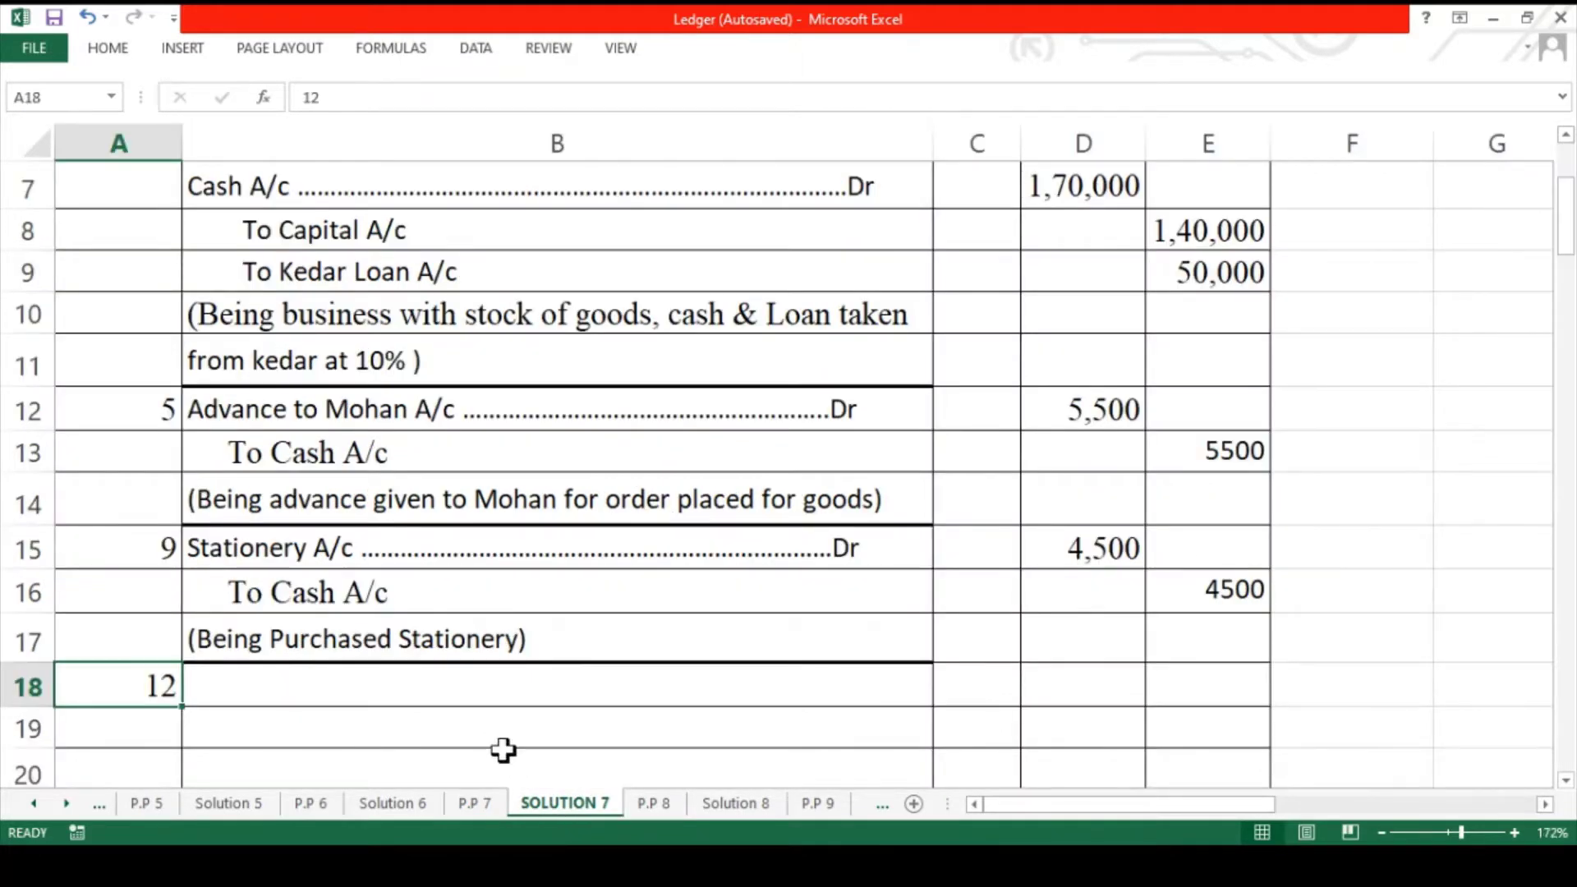
click(433, 693)
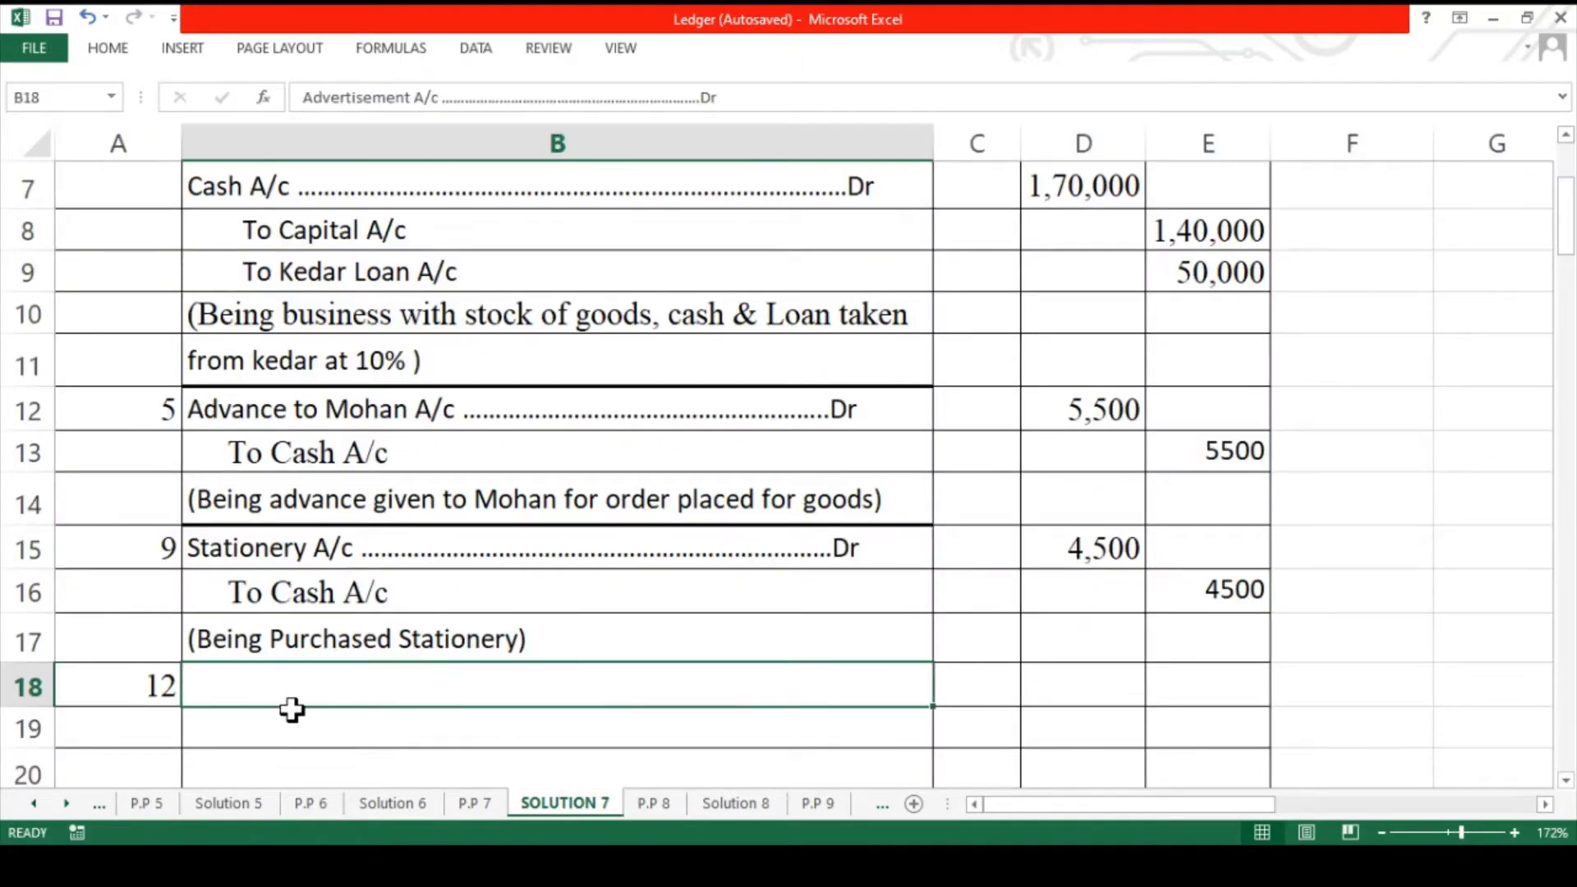
click(276, 724)
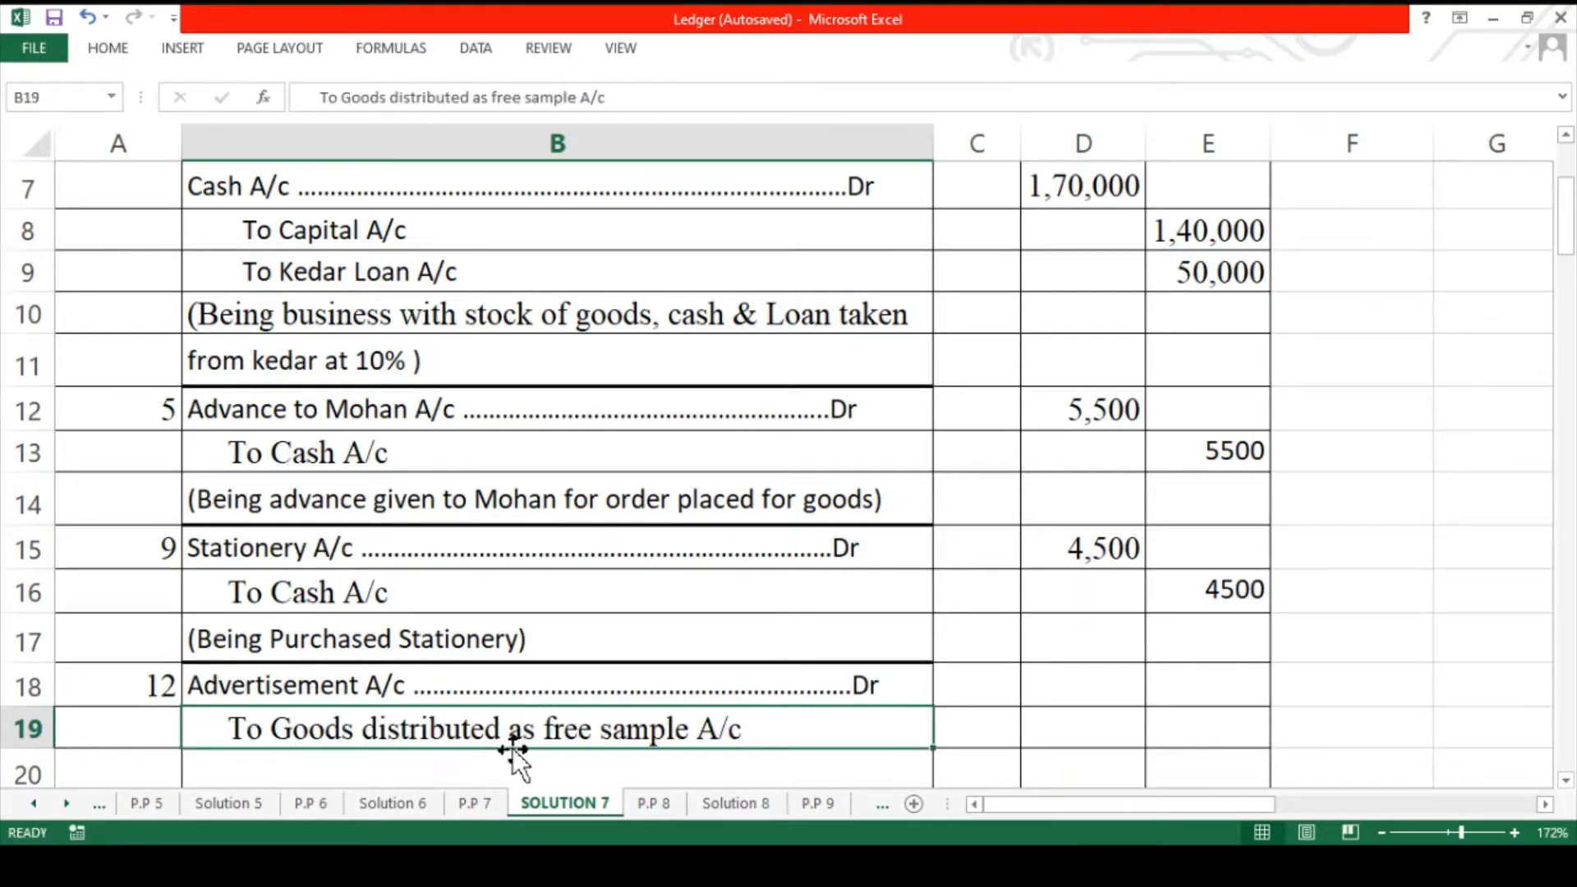
click(1056, 684)
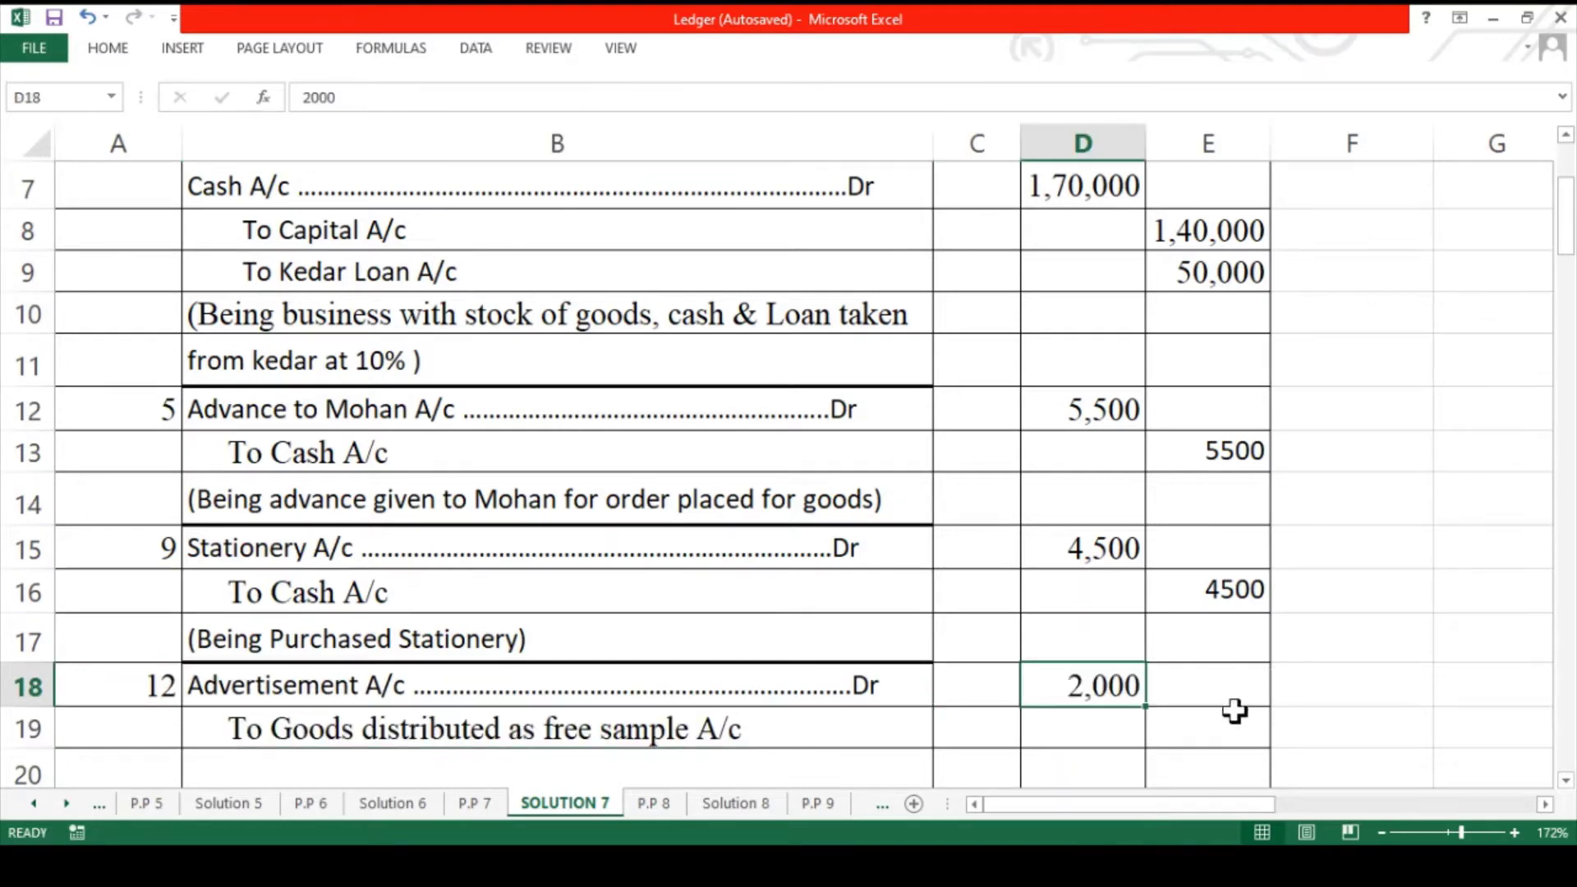
click(1225, 722)
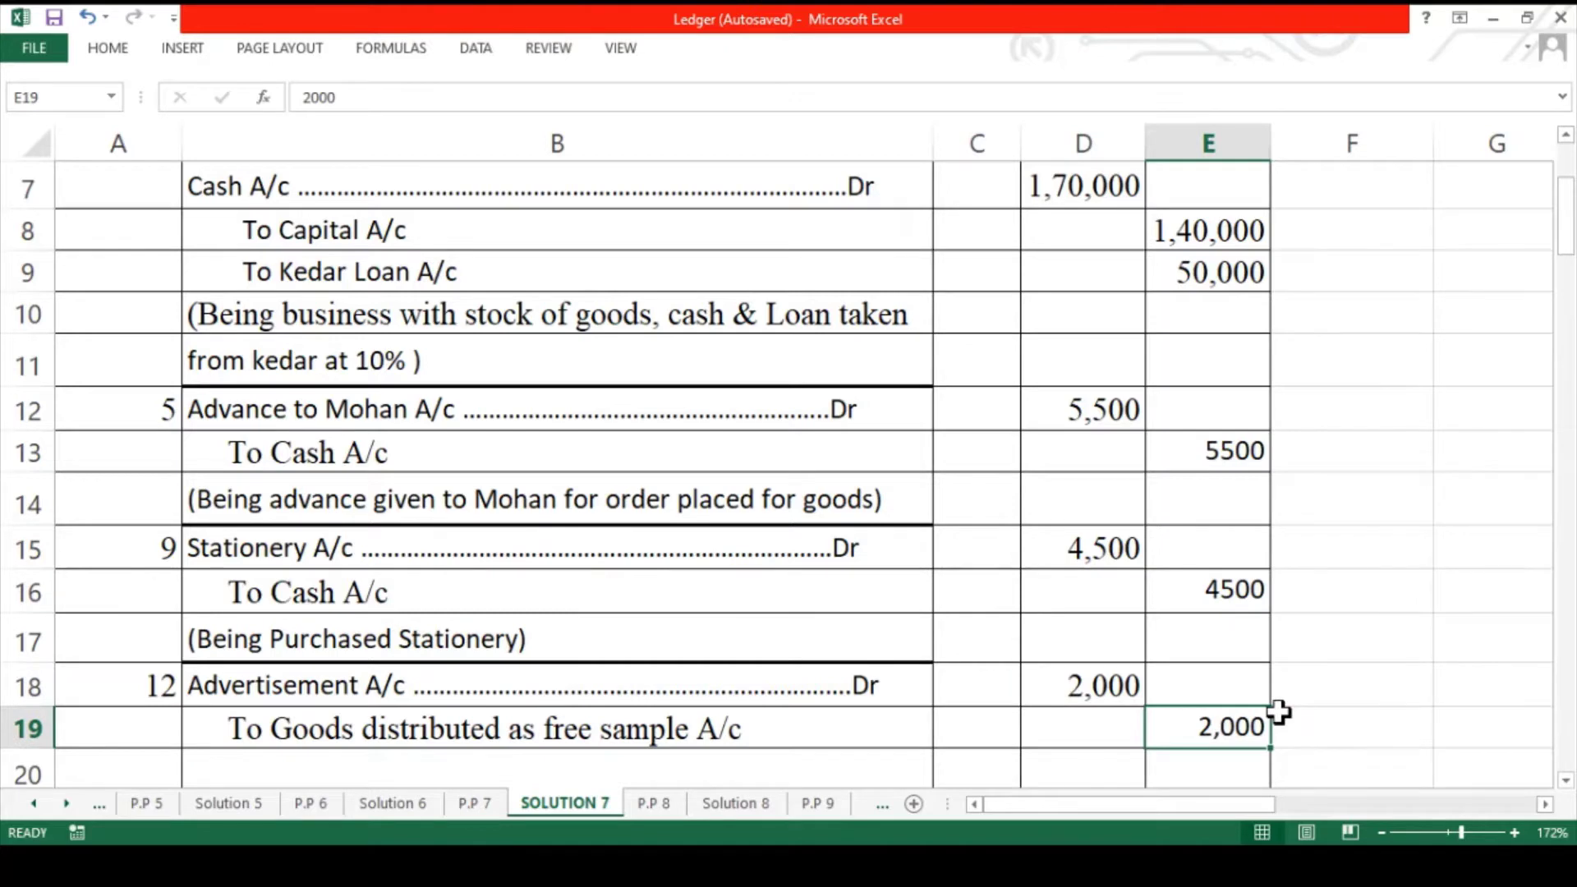
- Show the narration "(Being goods distributed as free samples)" in B20 and the next entry's date 17 in A21
key(Down)
key(Left)
key(Left)
key(Left)
text((Being goods distributed as free samples))
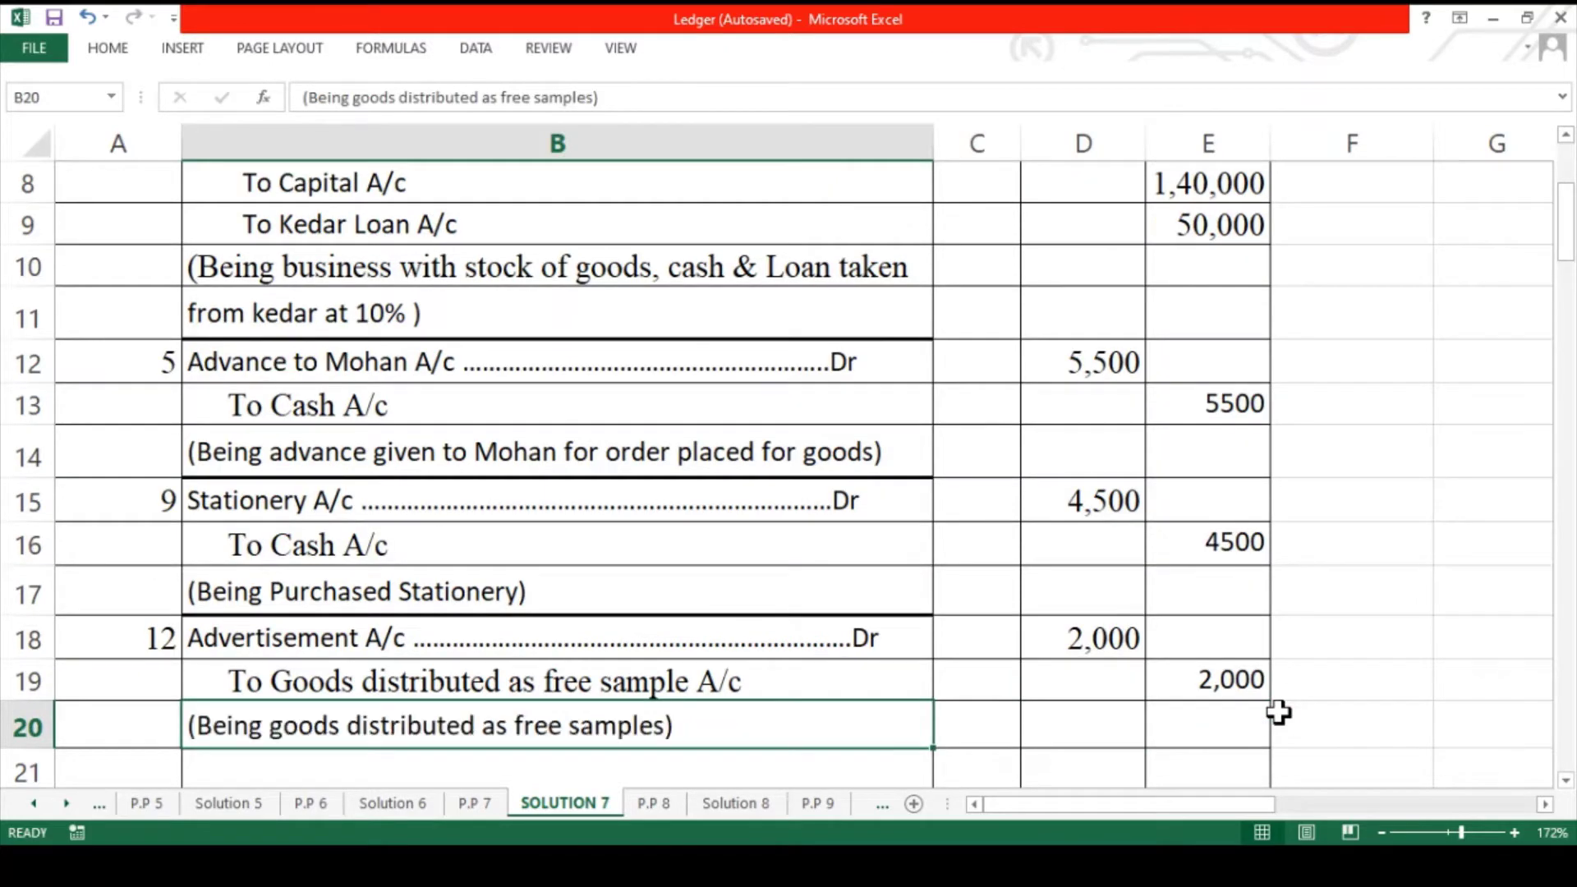
key(Left)
key(Down)
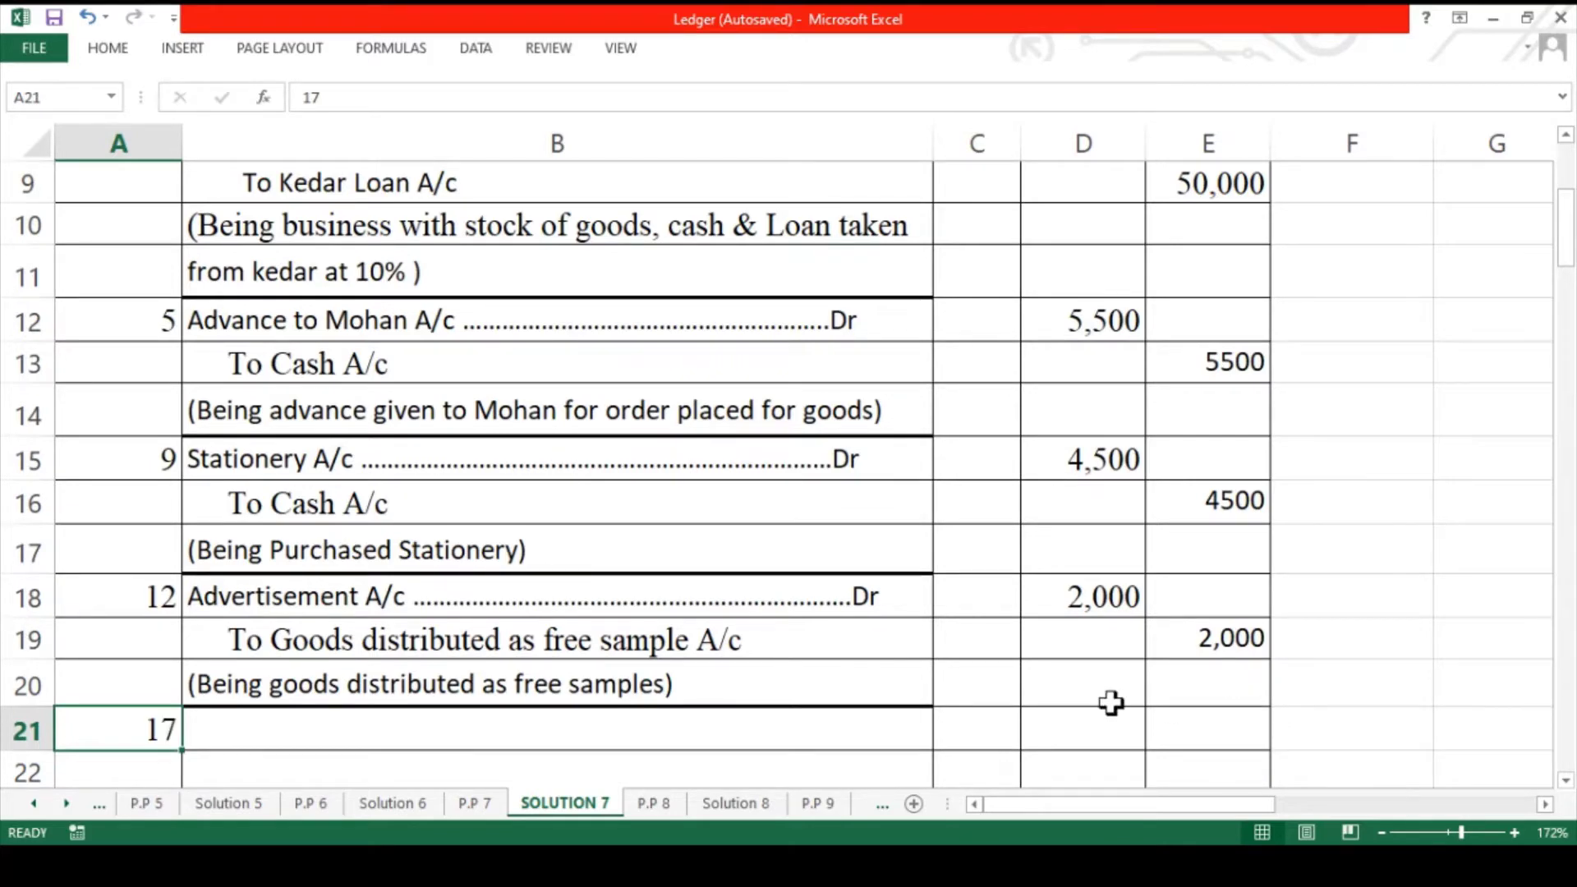
- Examine the freight payment transaction dated 17 on the P.P 7 sheet, including who it was paid for
click(493, 803)
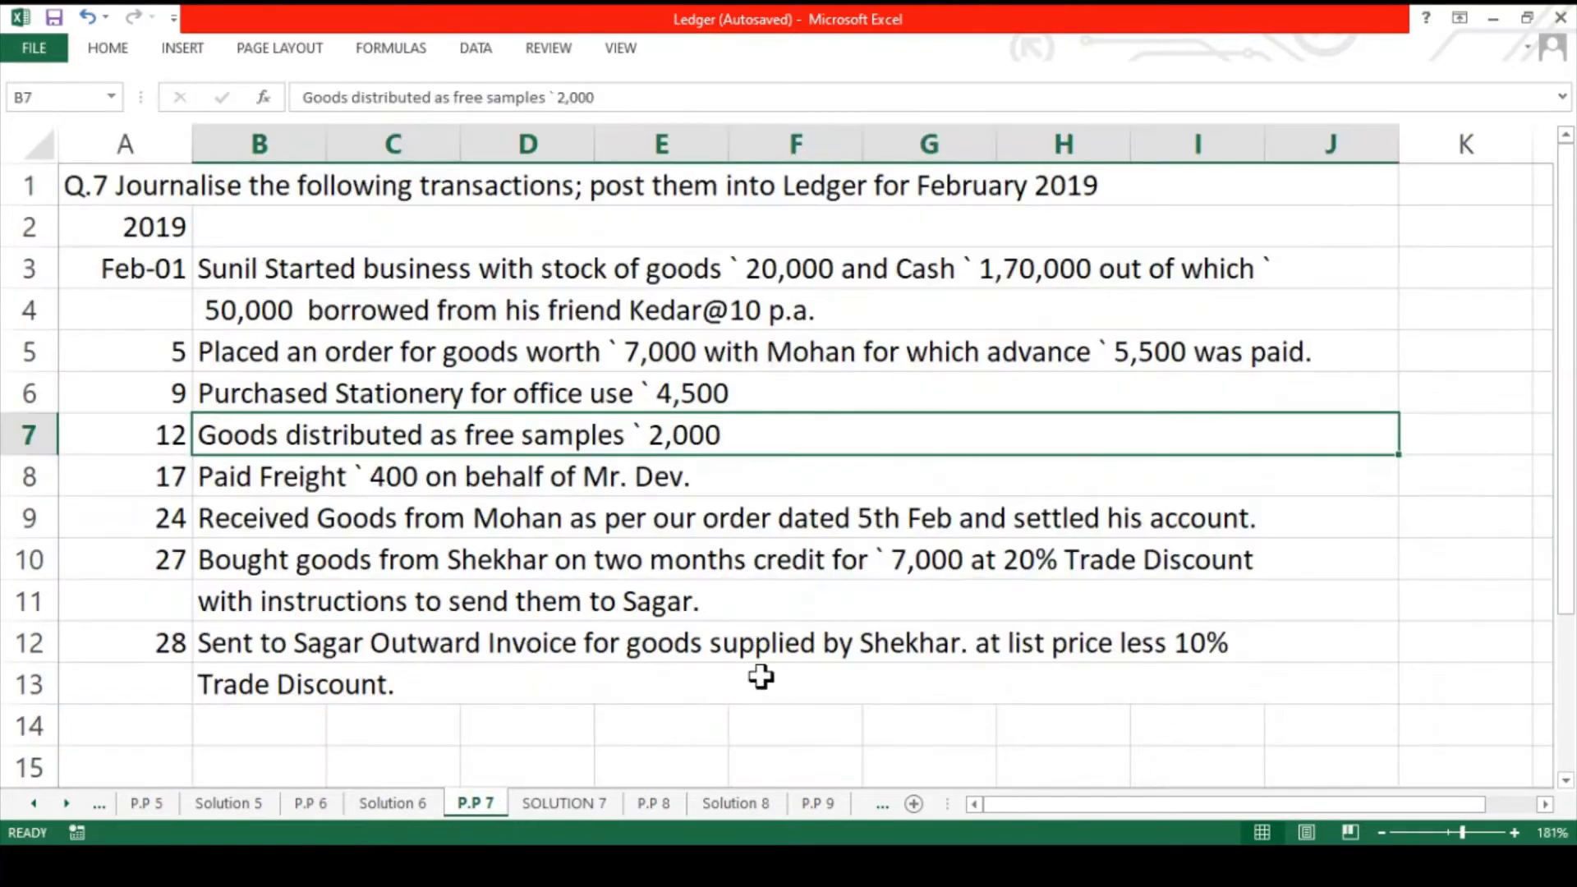
click(395, 485)
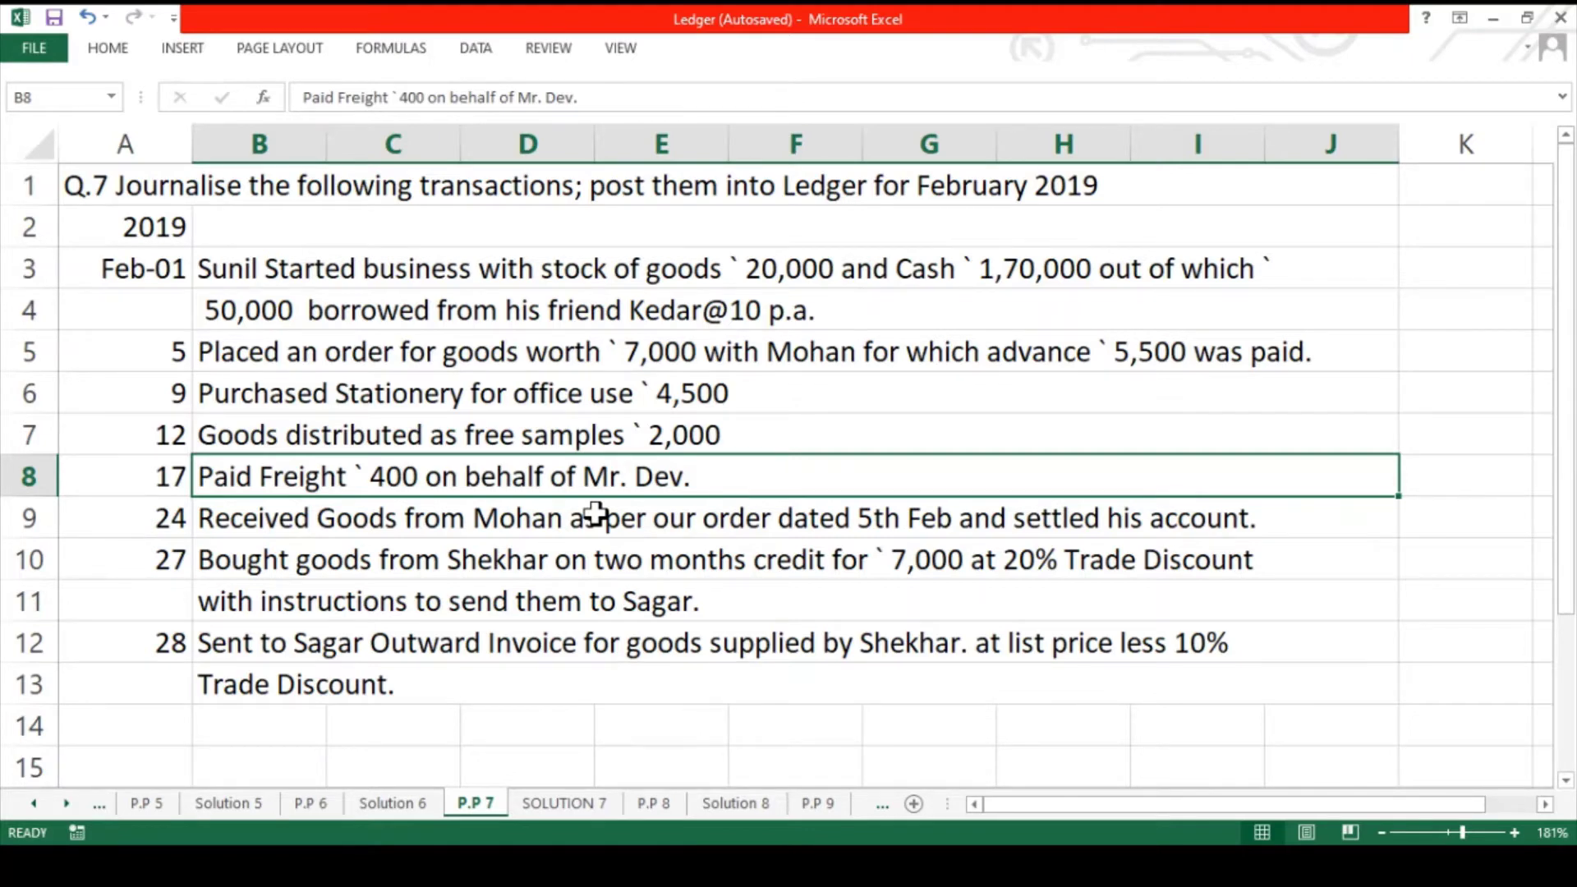
double_click(232, 474)
drag(252, 474, 188, 473)
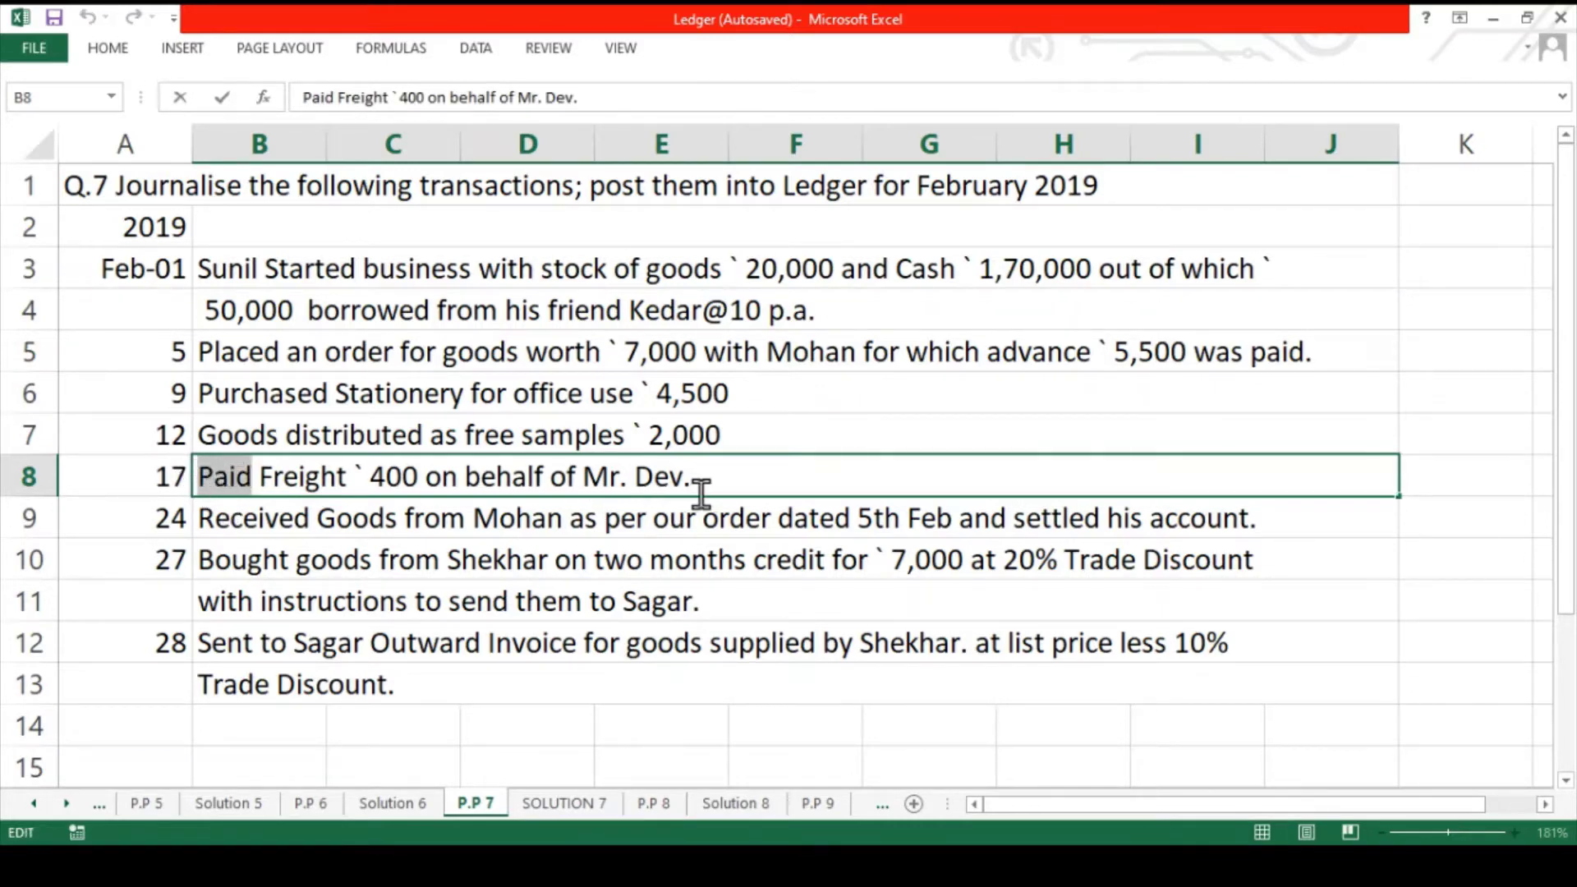
drag(704, 479, 593, 470)
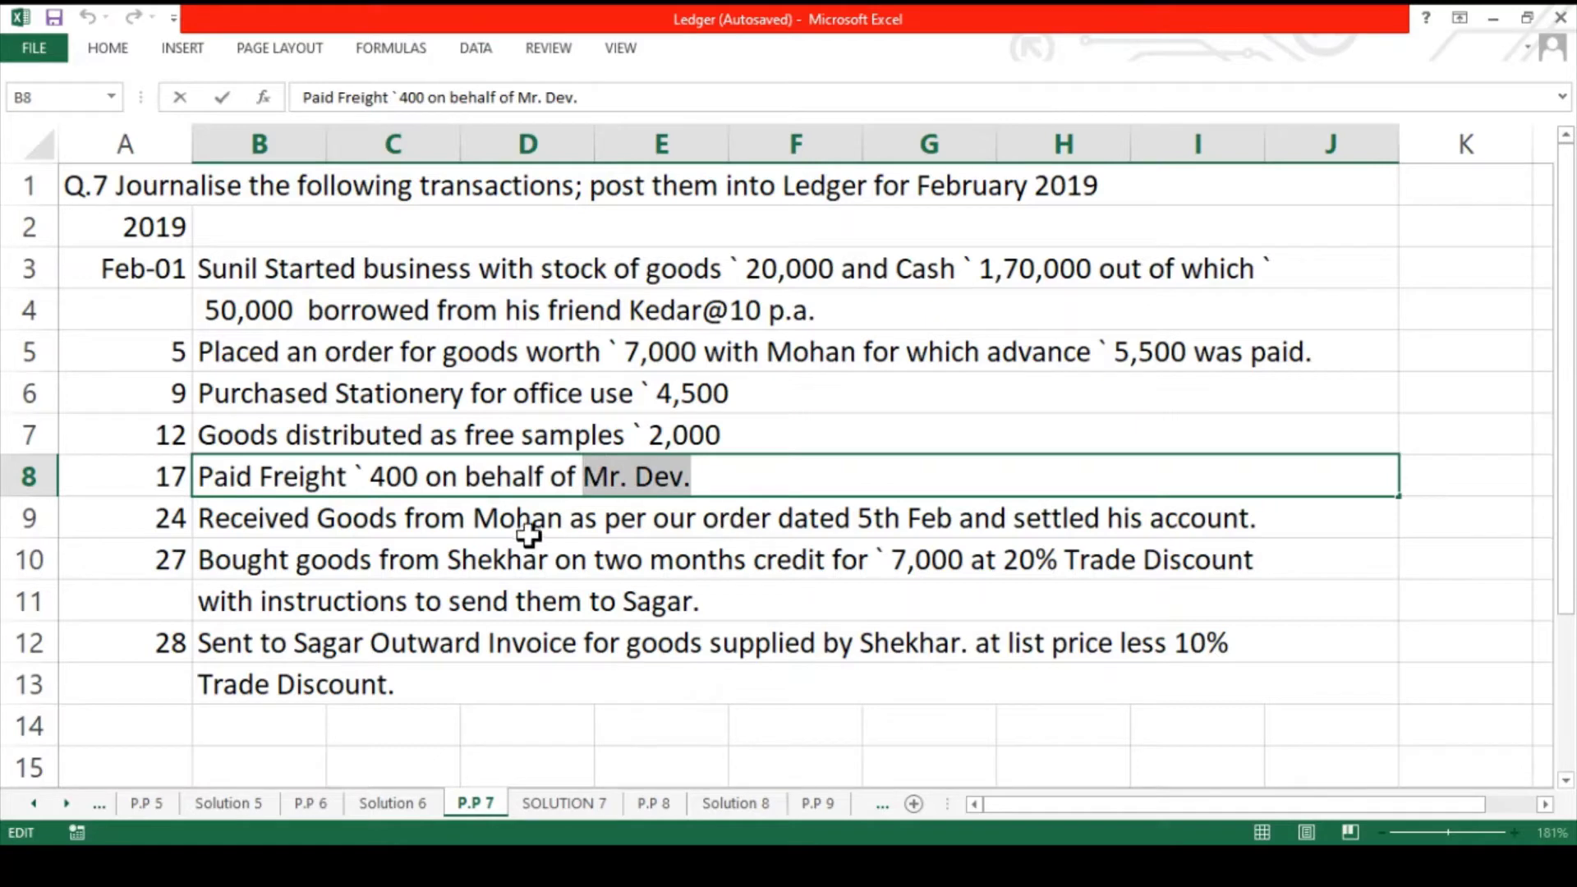
click(468, 542)
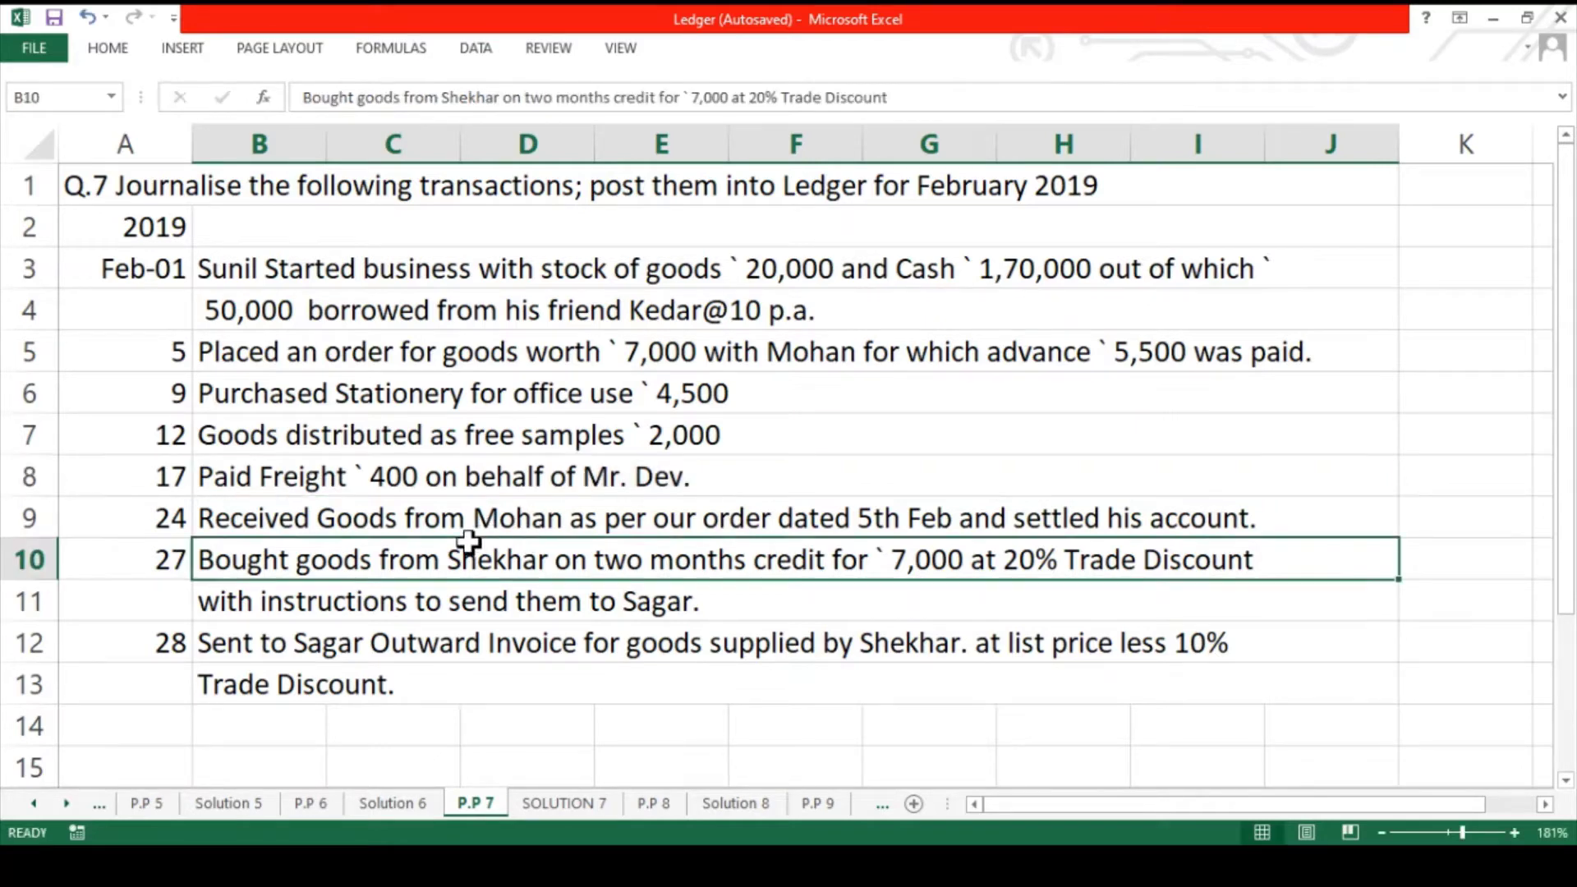
click(405, 470)
- On SOLUTION 7, show the debit line for the person whose freight was paid in B21 and To Cash A/c in B22
click(525, 806)
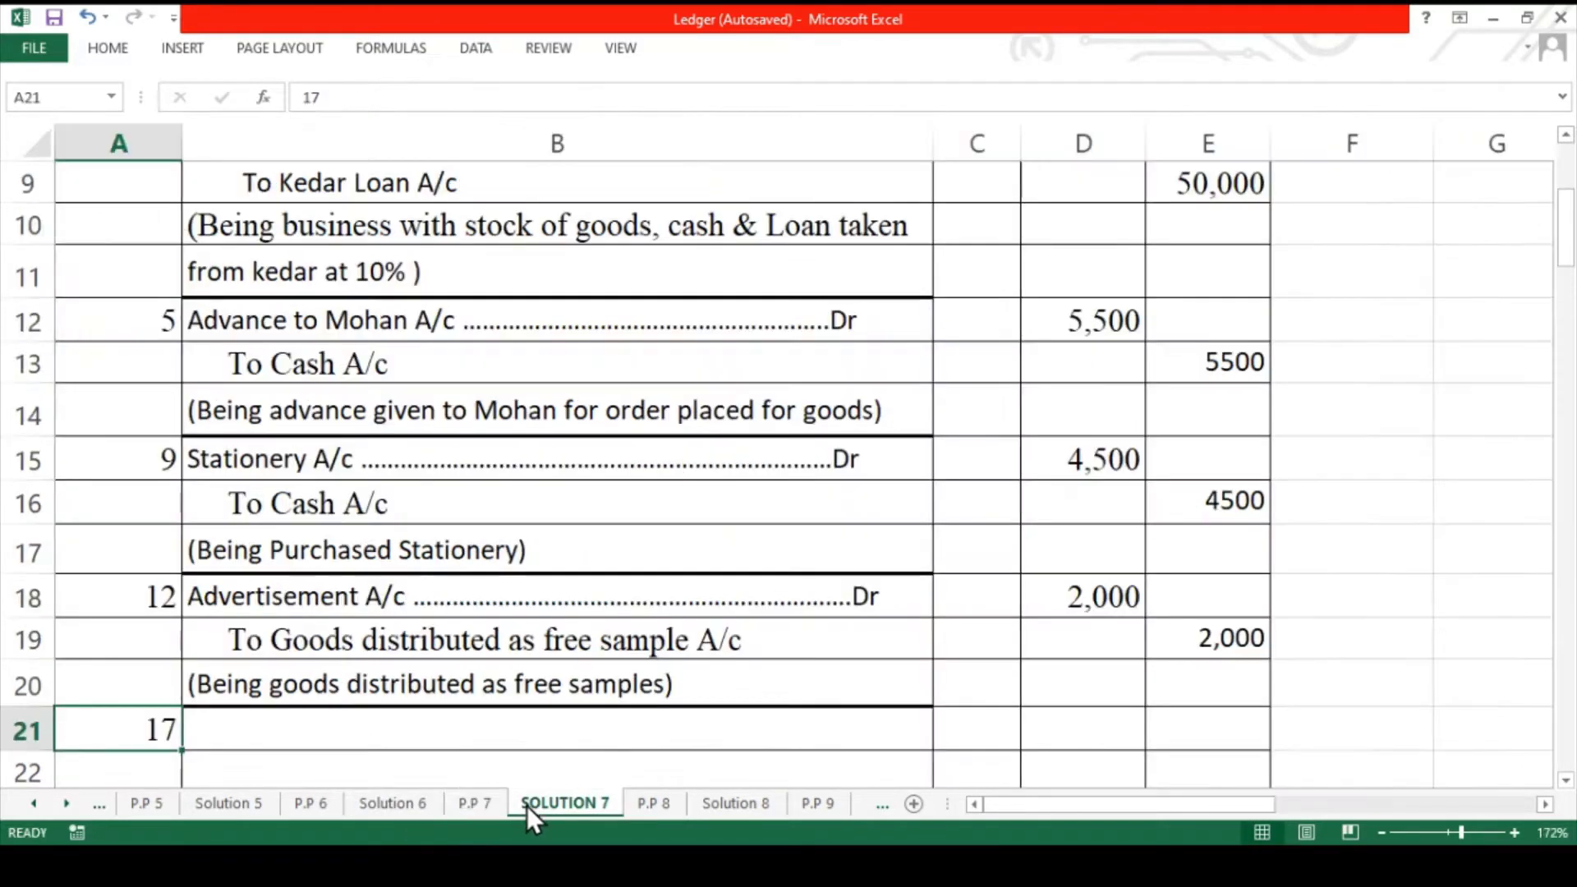
scroll(325, 708, down, 2)
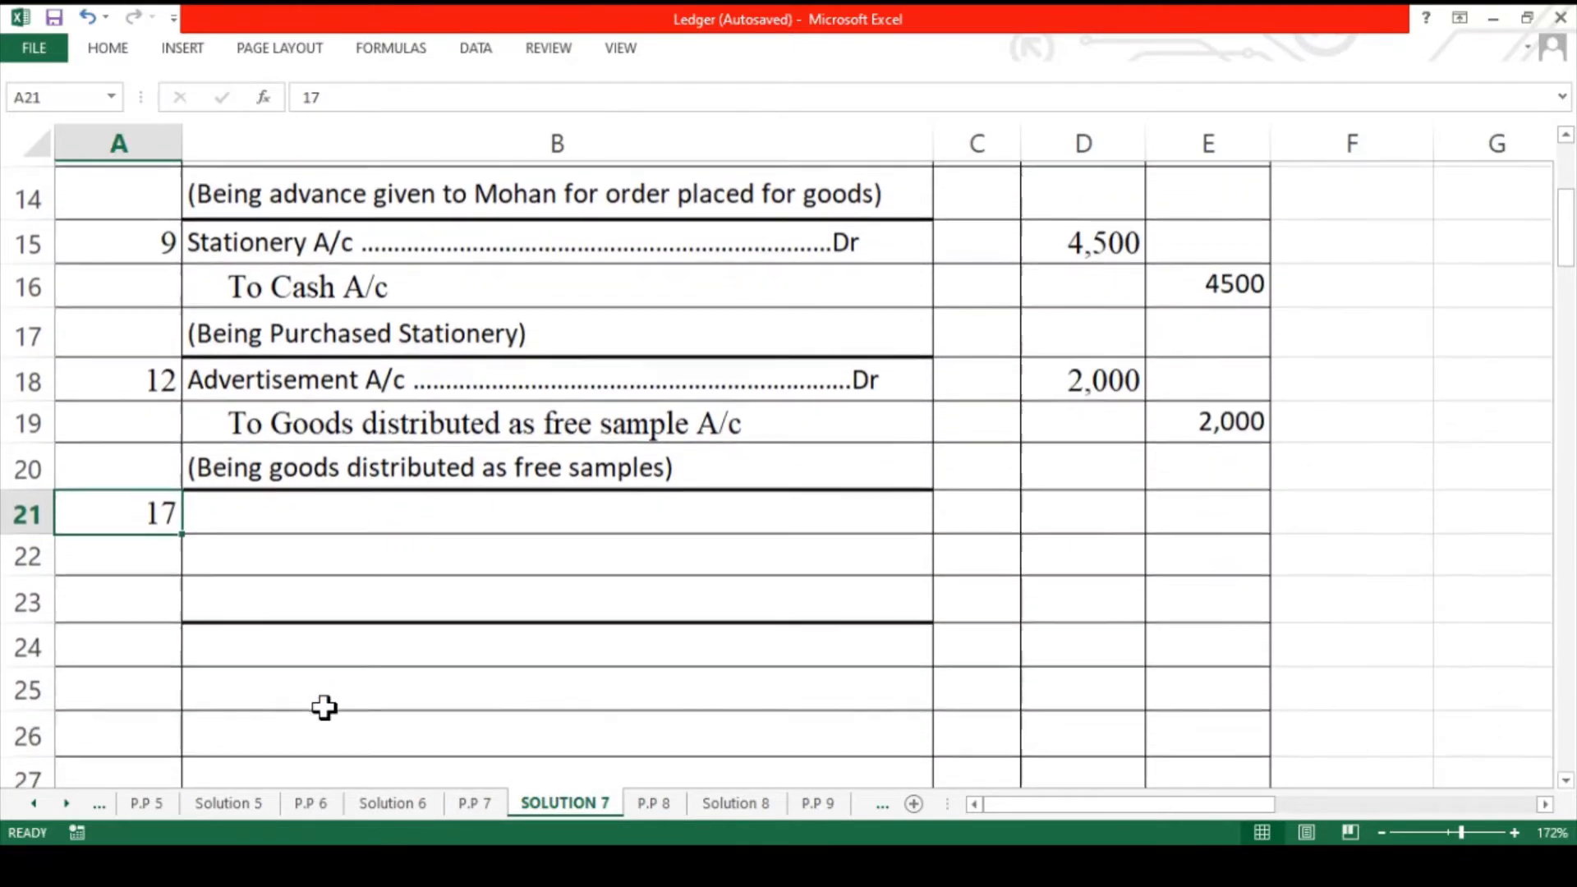
click(355, 530)
click(359, 505)
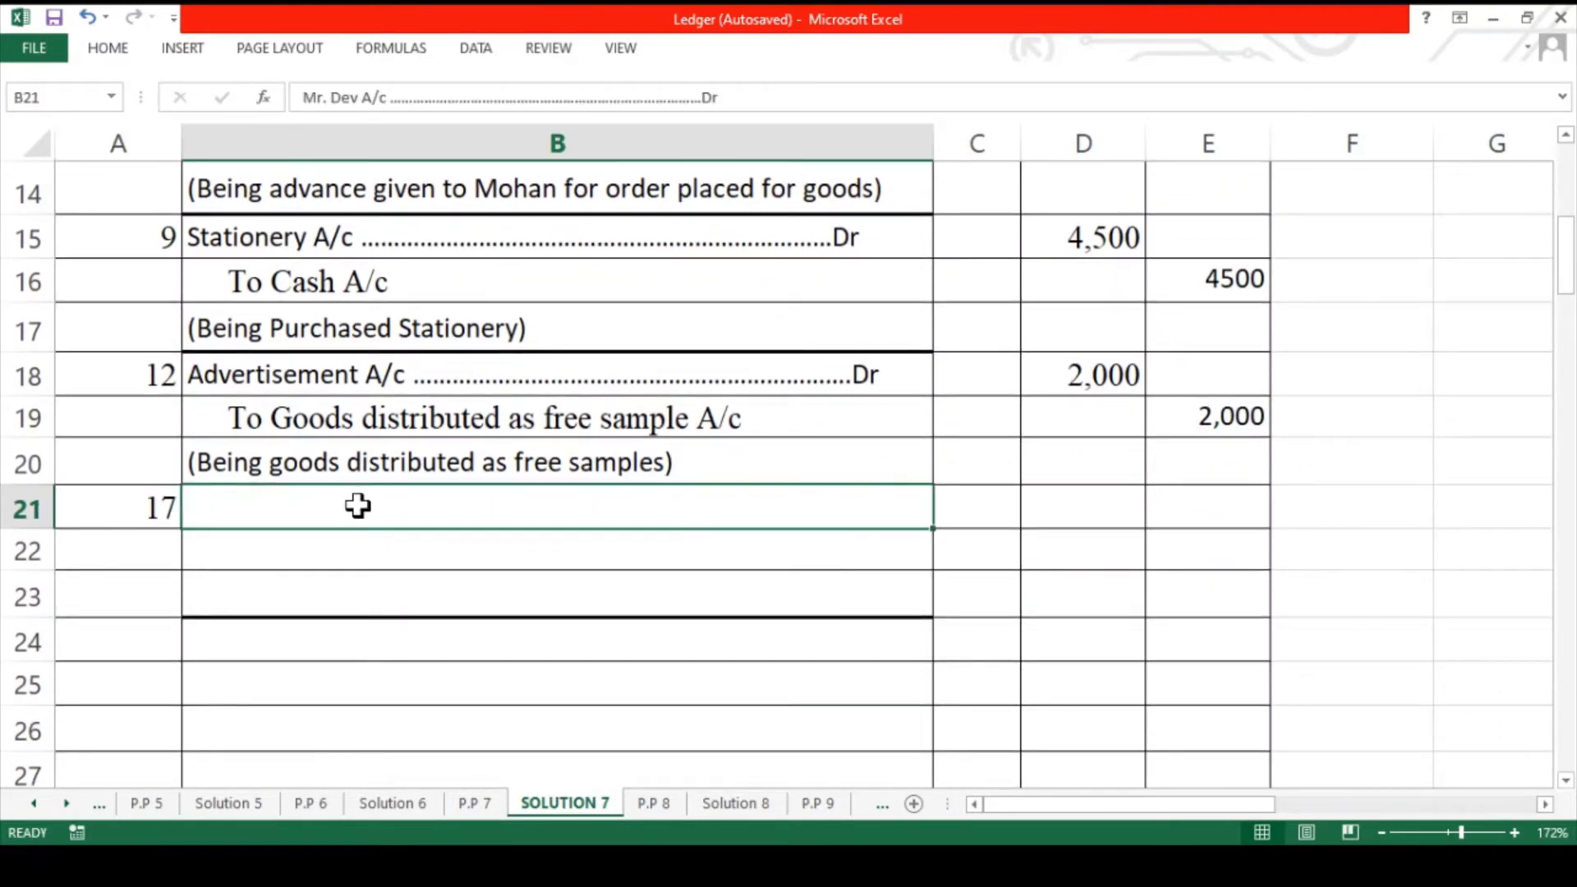
click(348, 553)
text(To Cash A/c)
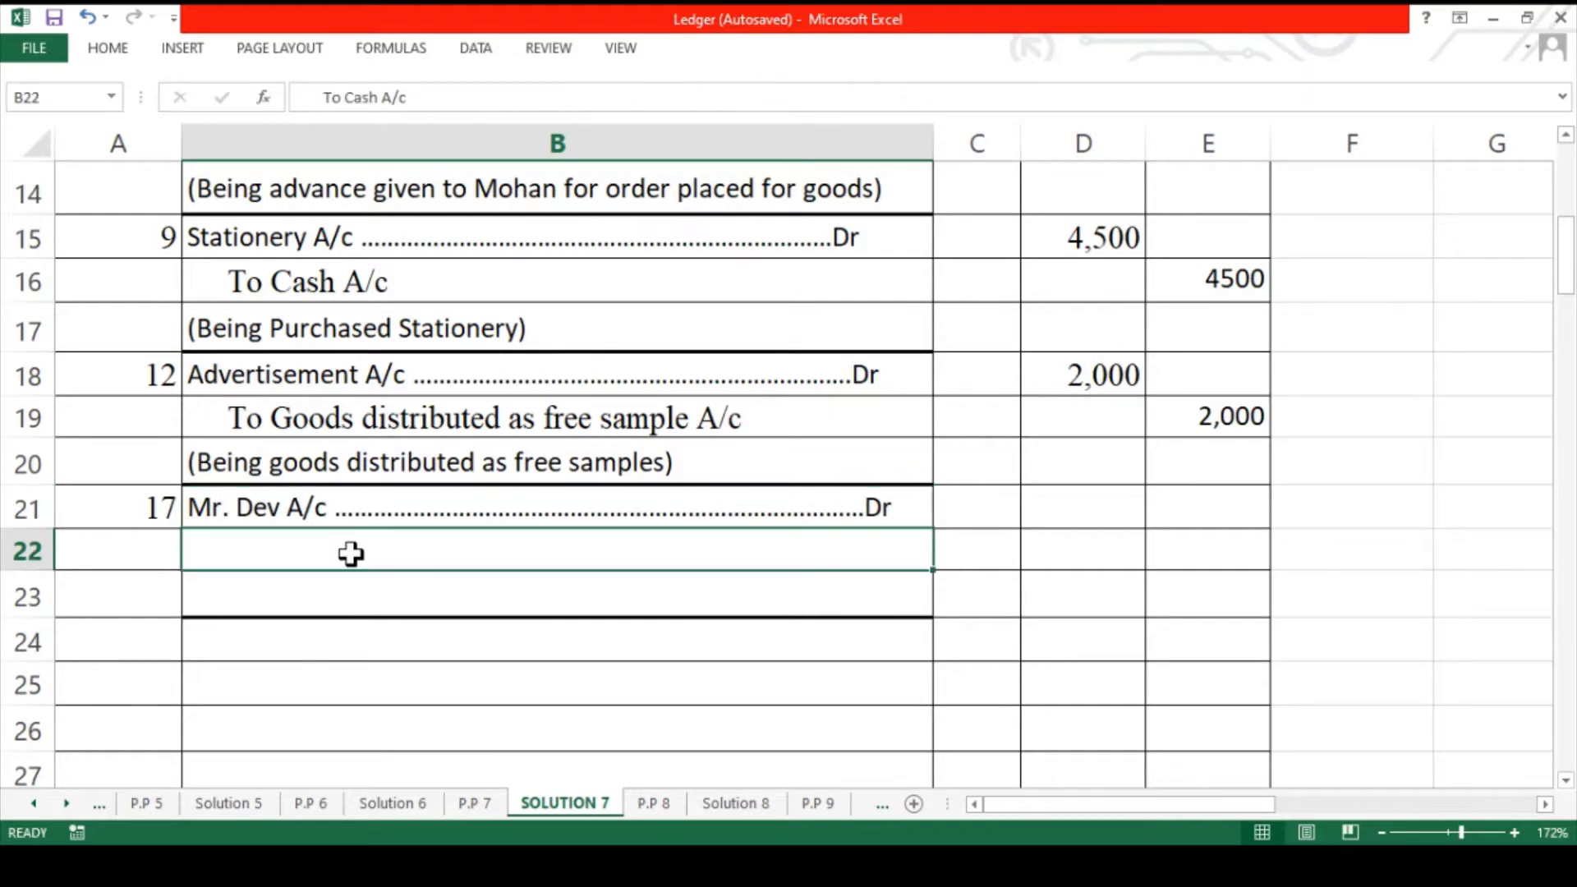
- Show 400 as the freight entry's debit amount in D21 and as the Cash account's credit amount in E22
click(1053, 514)
text(400)
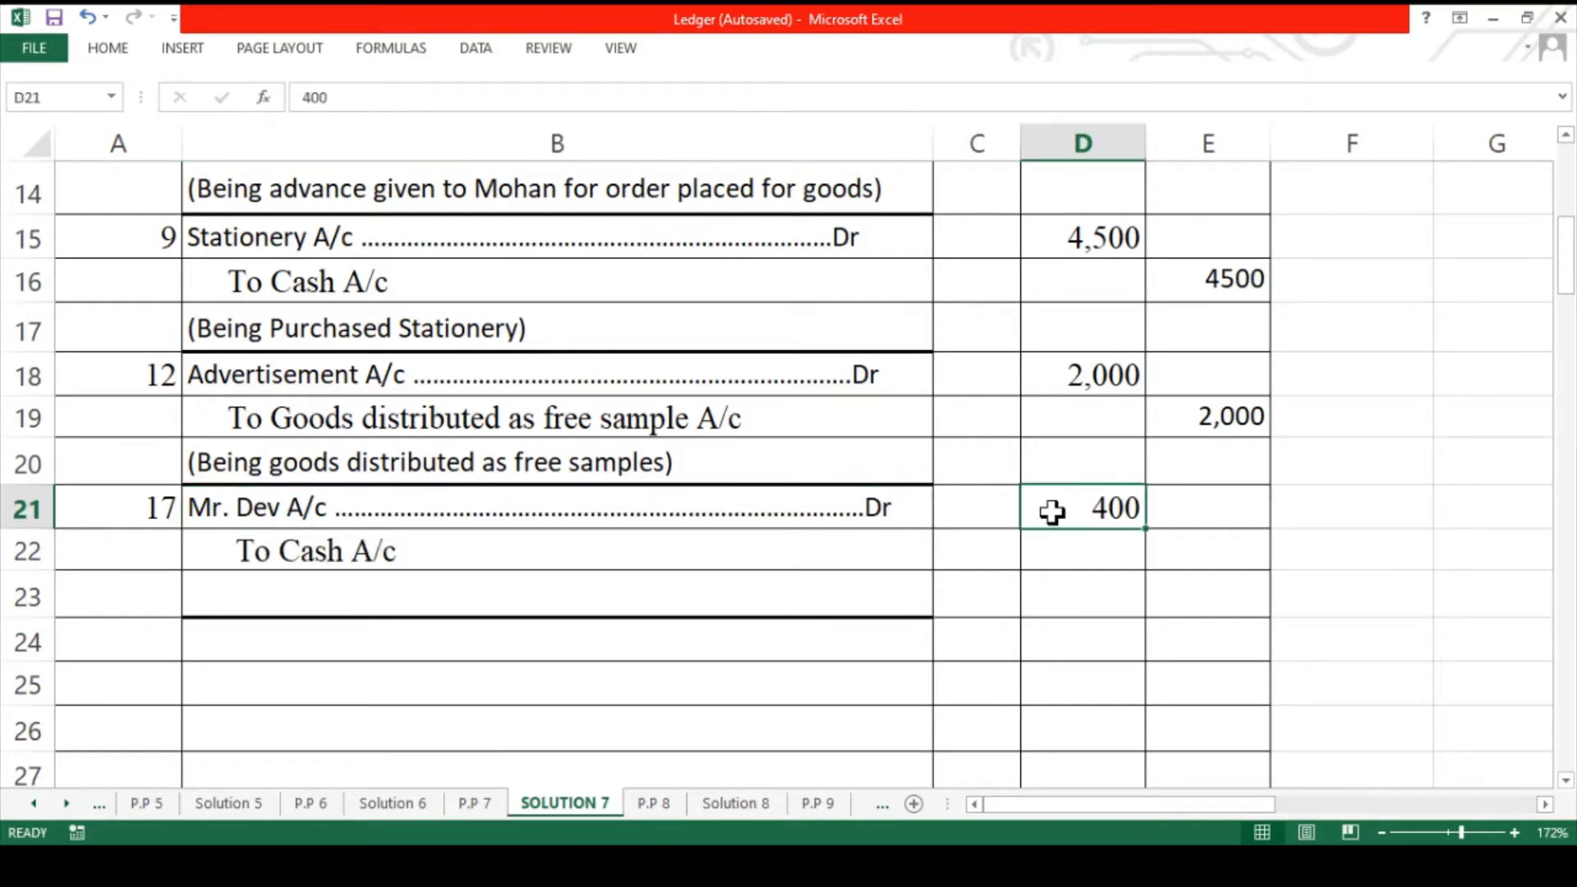
click(1180, 559)
text(400)
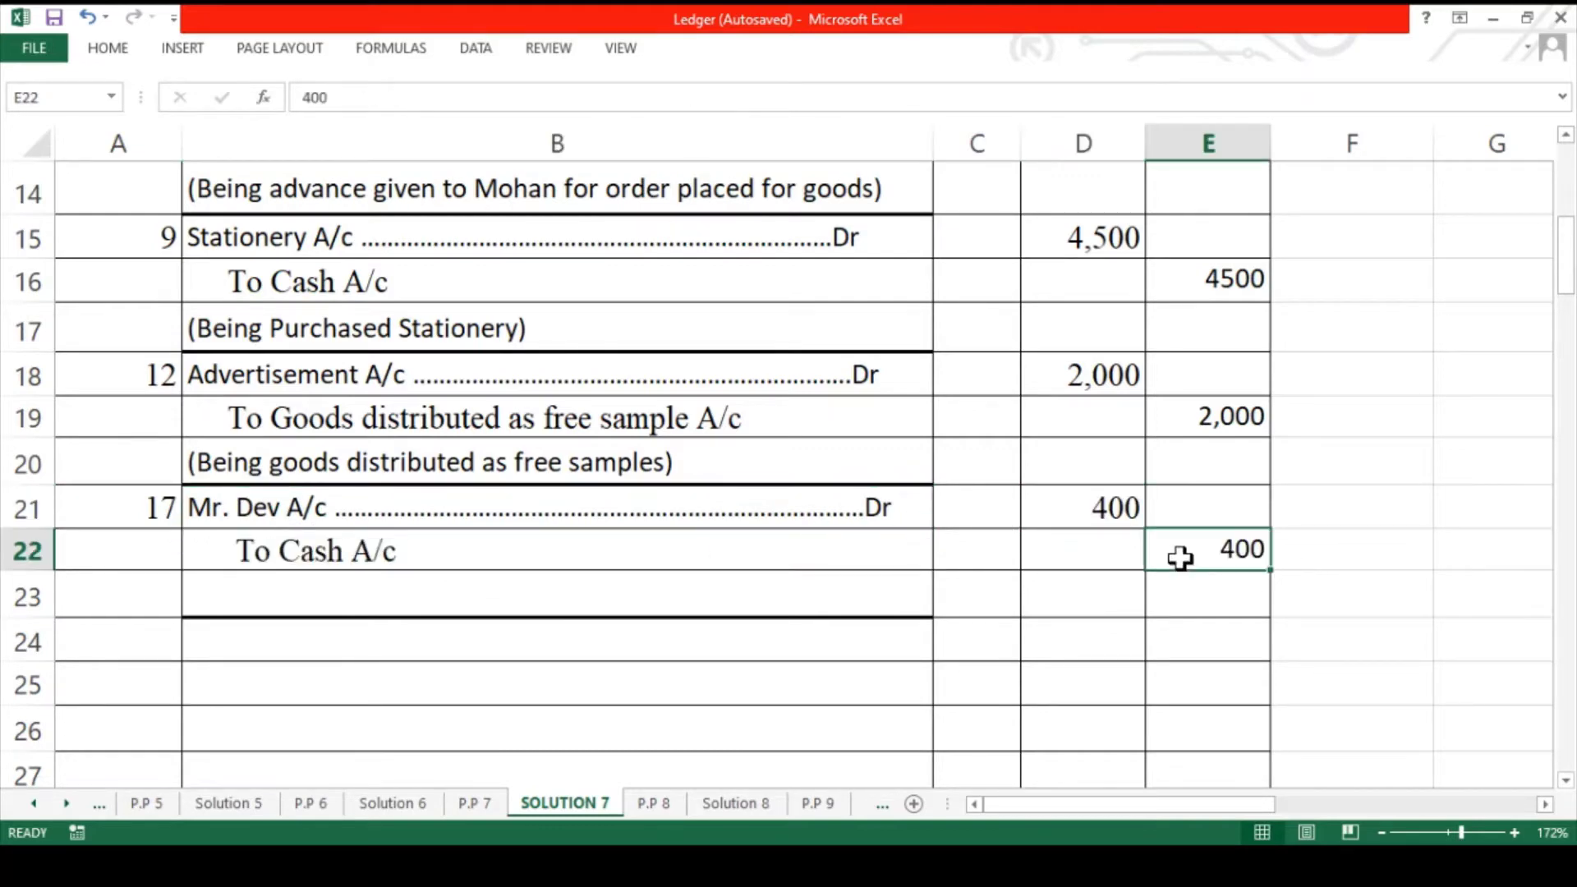
- Show the narration about freight paid on the person's behalf in B23 and the next entry's date 24 in A24
click(830, 588)
text((Being freight paid on behalf of Mr. Dev))
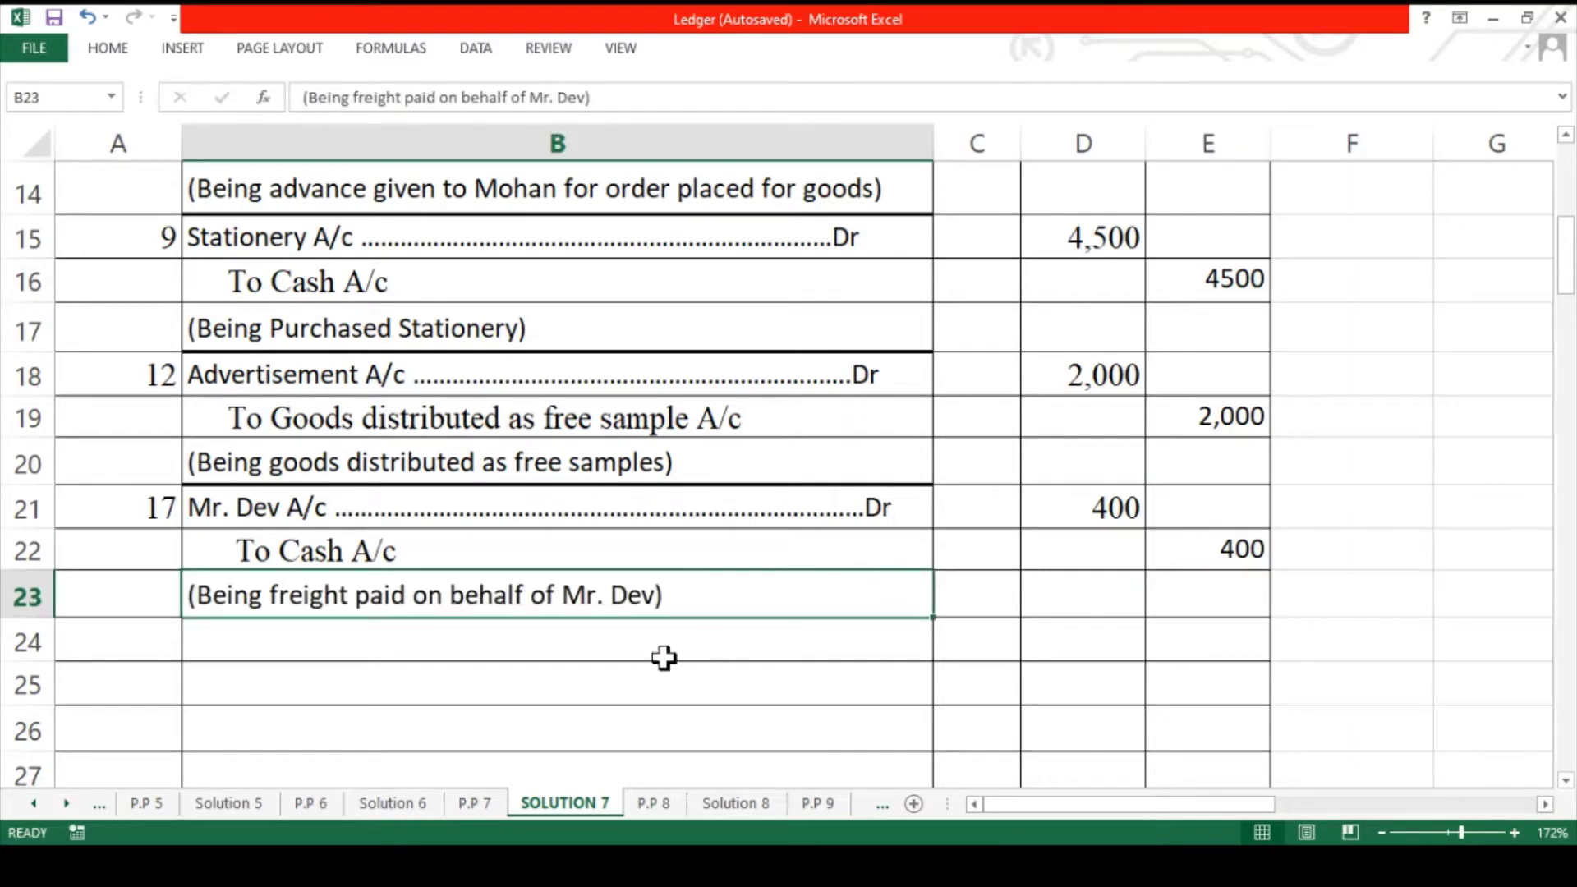
click(147, 654)
text(24)
key(ctrl+Return)
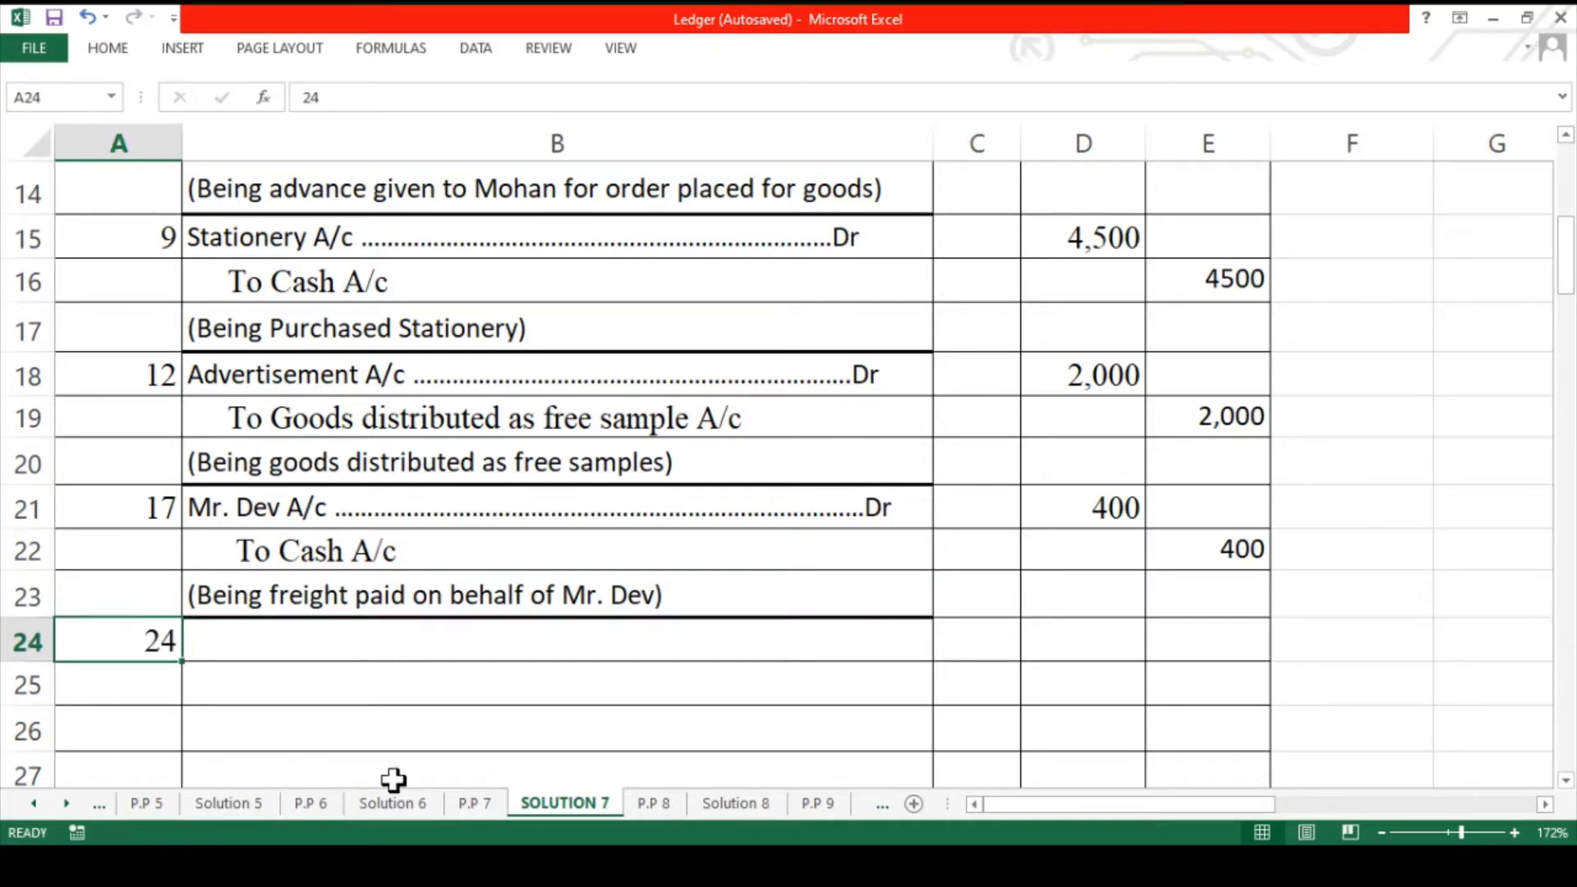
- Examine the goods received and account settlement transaction dated 24 on P.P 7 against the order and advance dated 5
click(473, 805)
scroll(653, 634, down, 1)
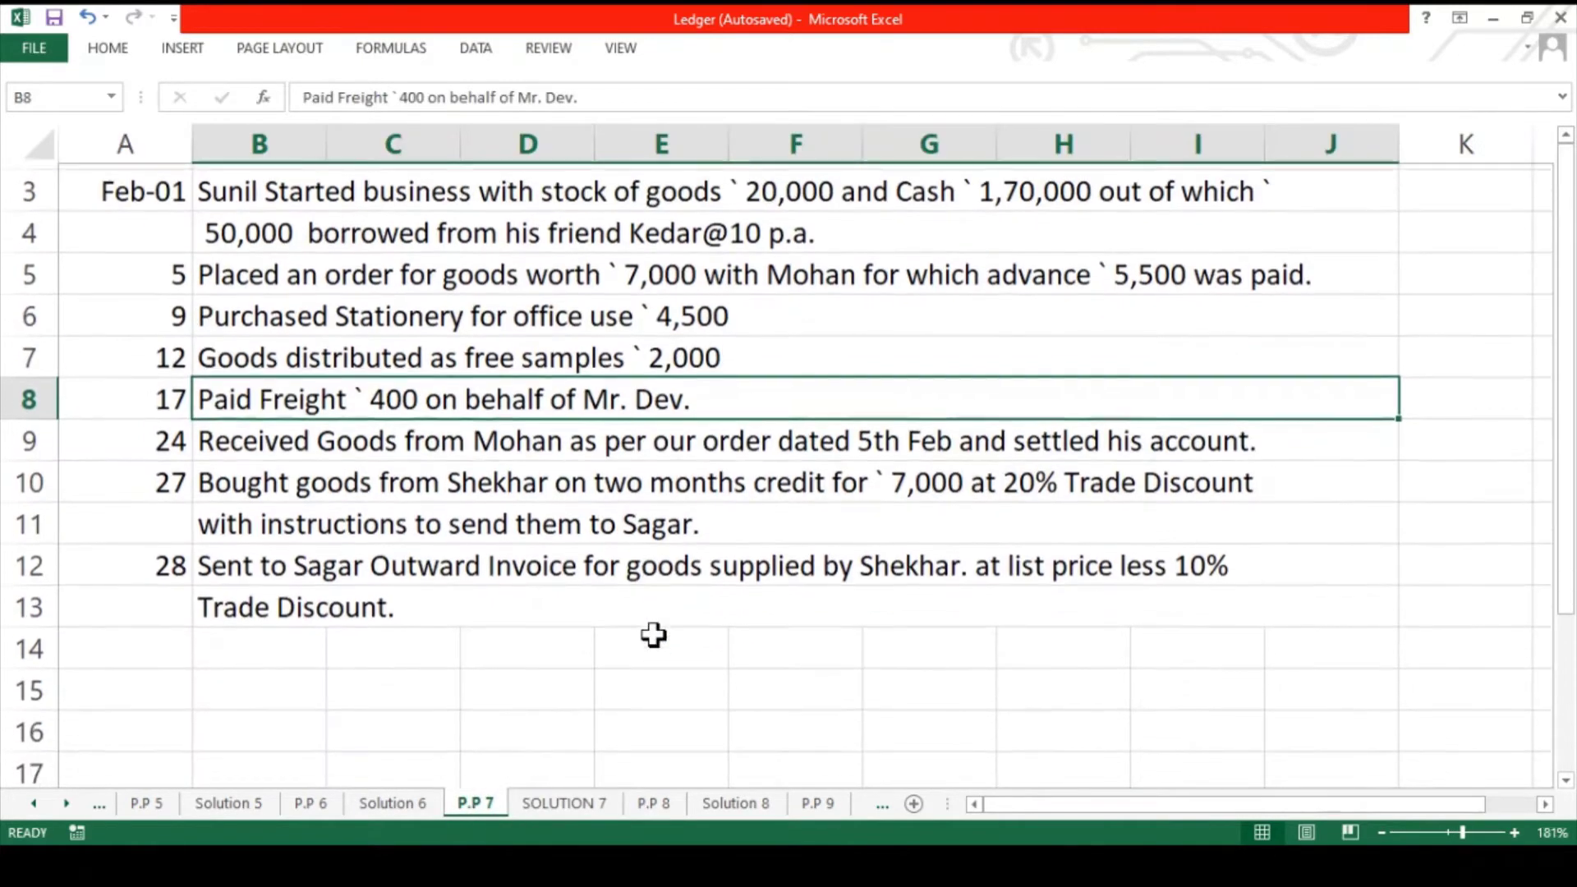
click(503, 441)
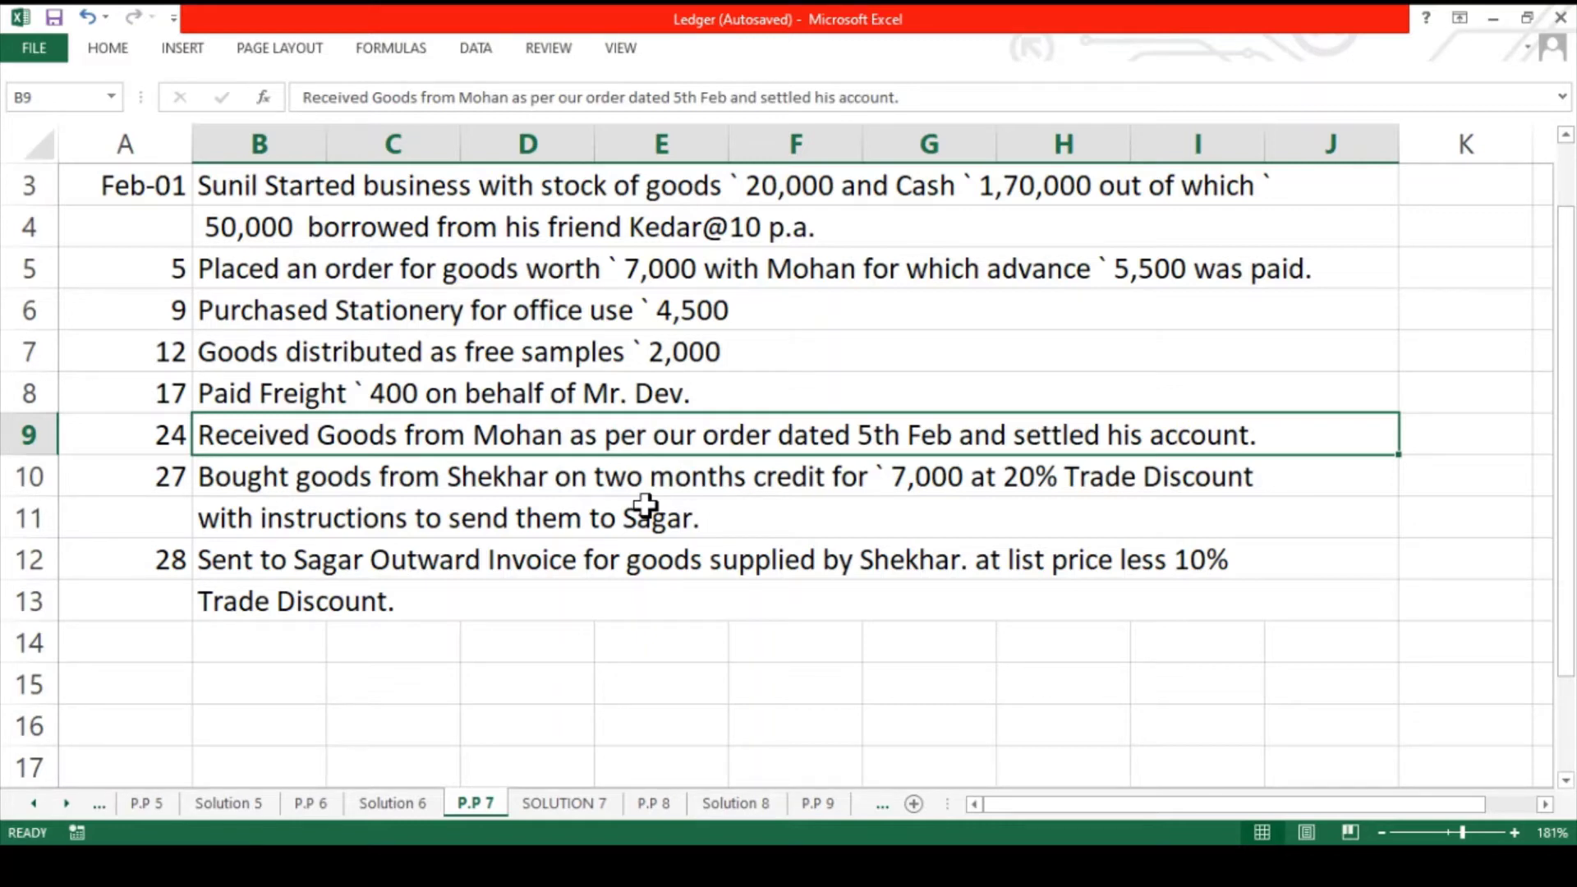
click(717, 273)
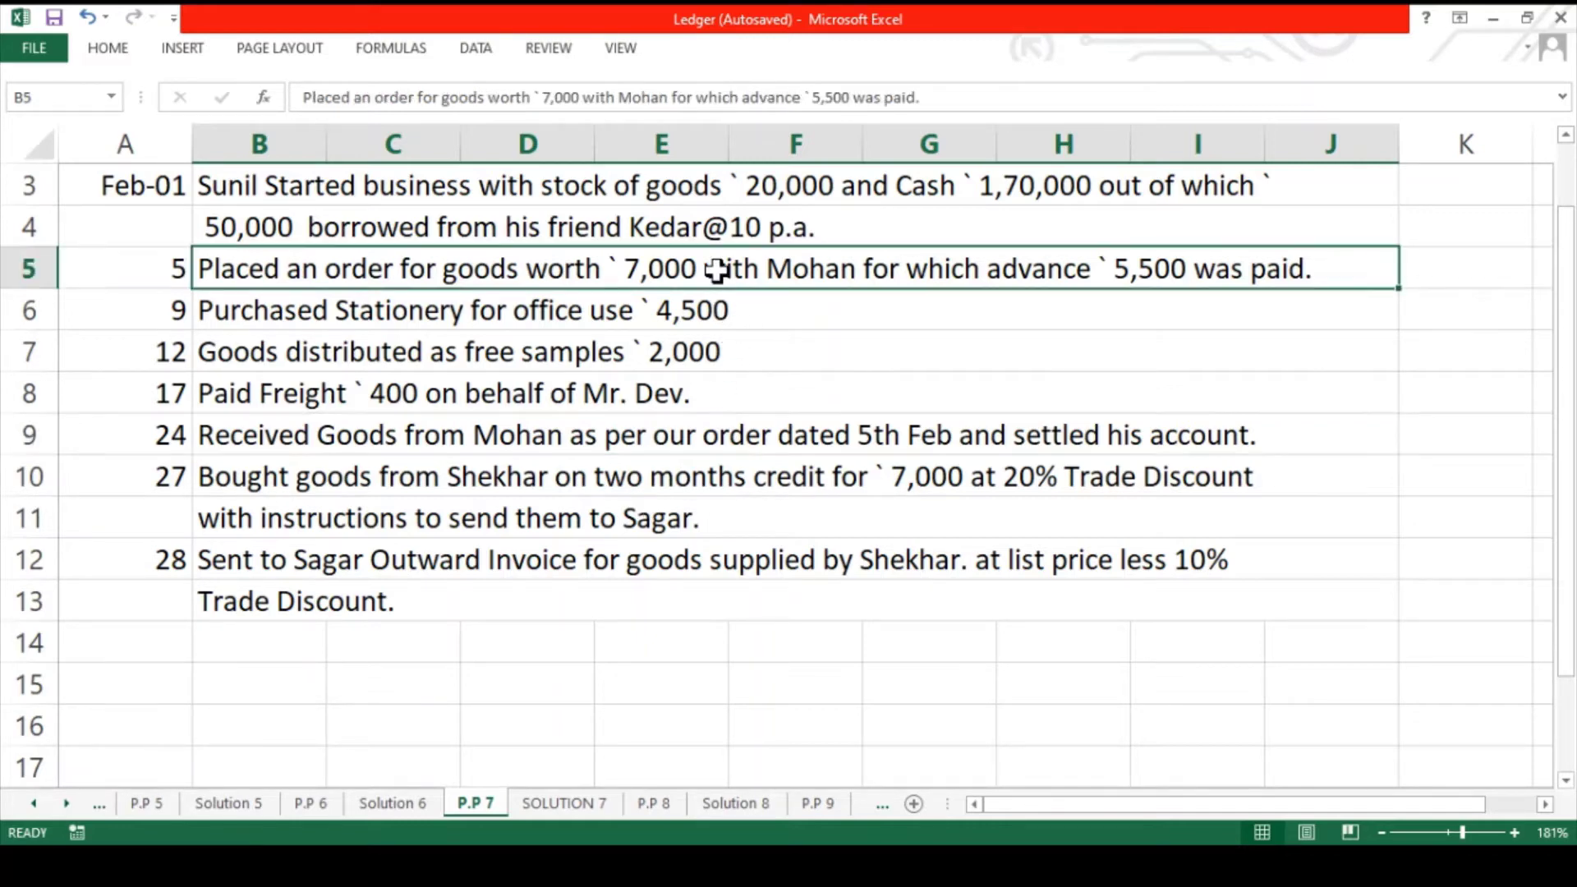
click(754, 445)
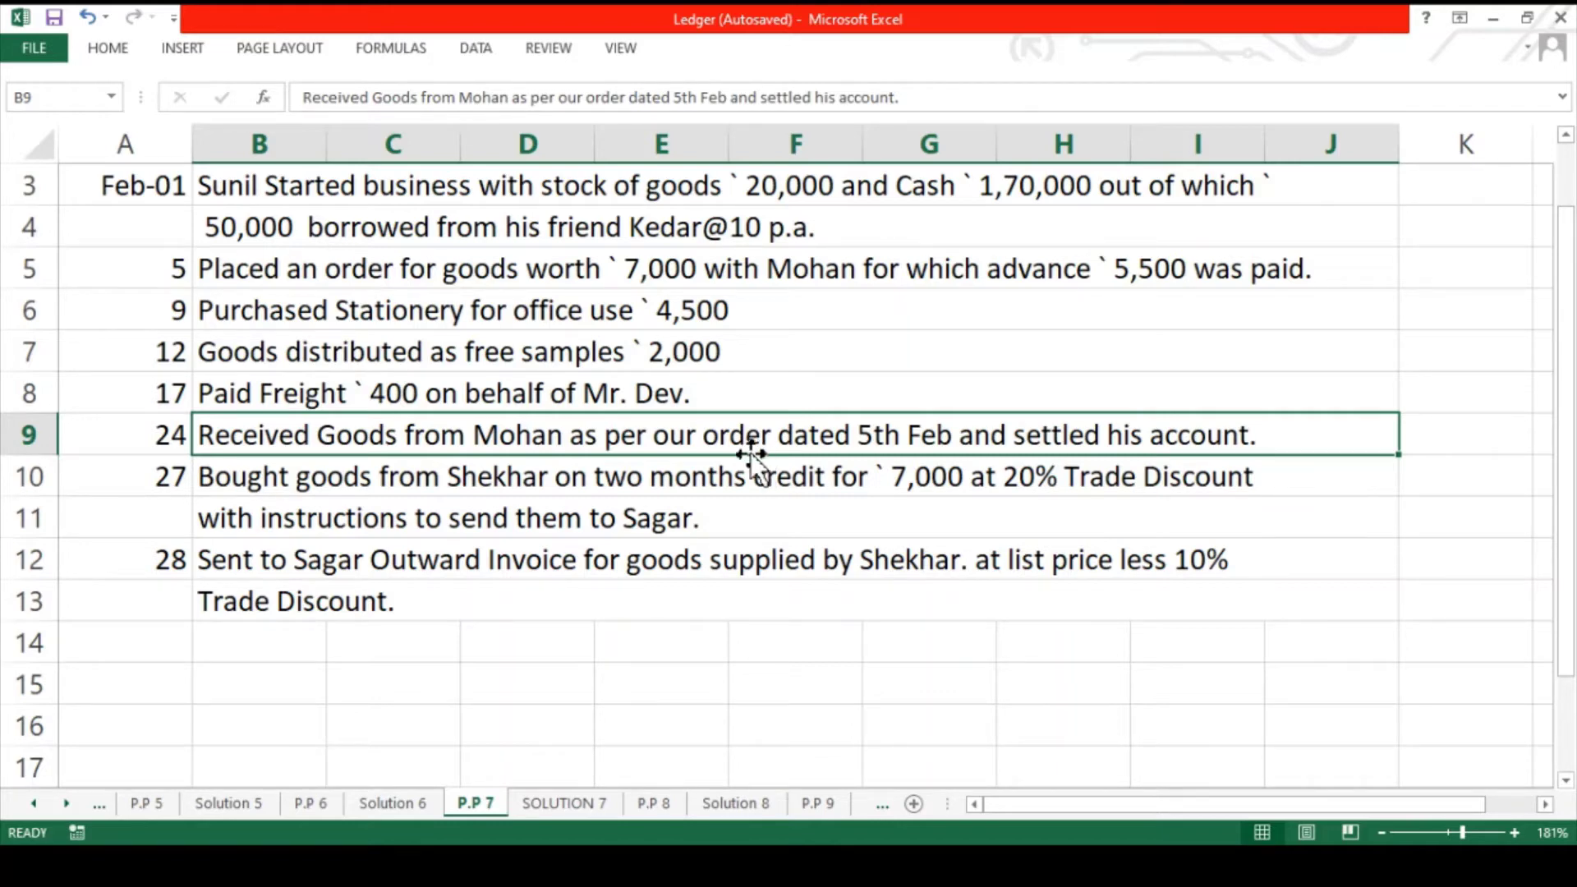
double_click(569, 438)
drag(397, 436, 201, 438)
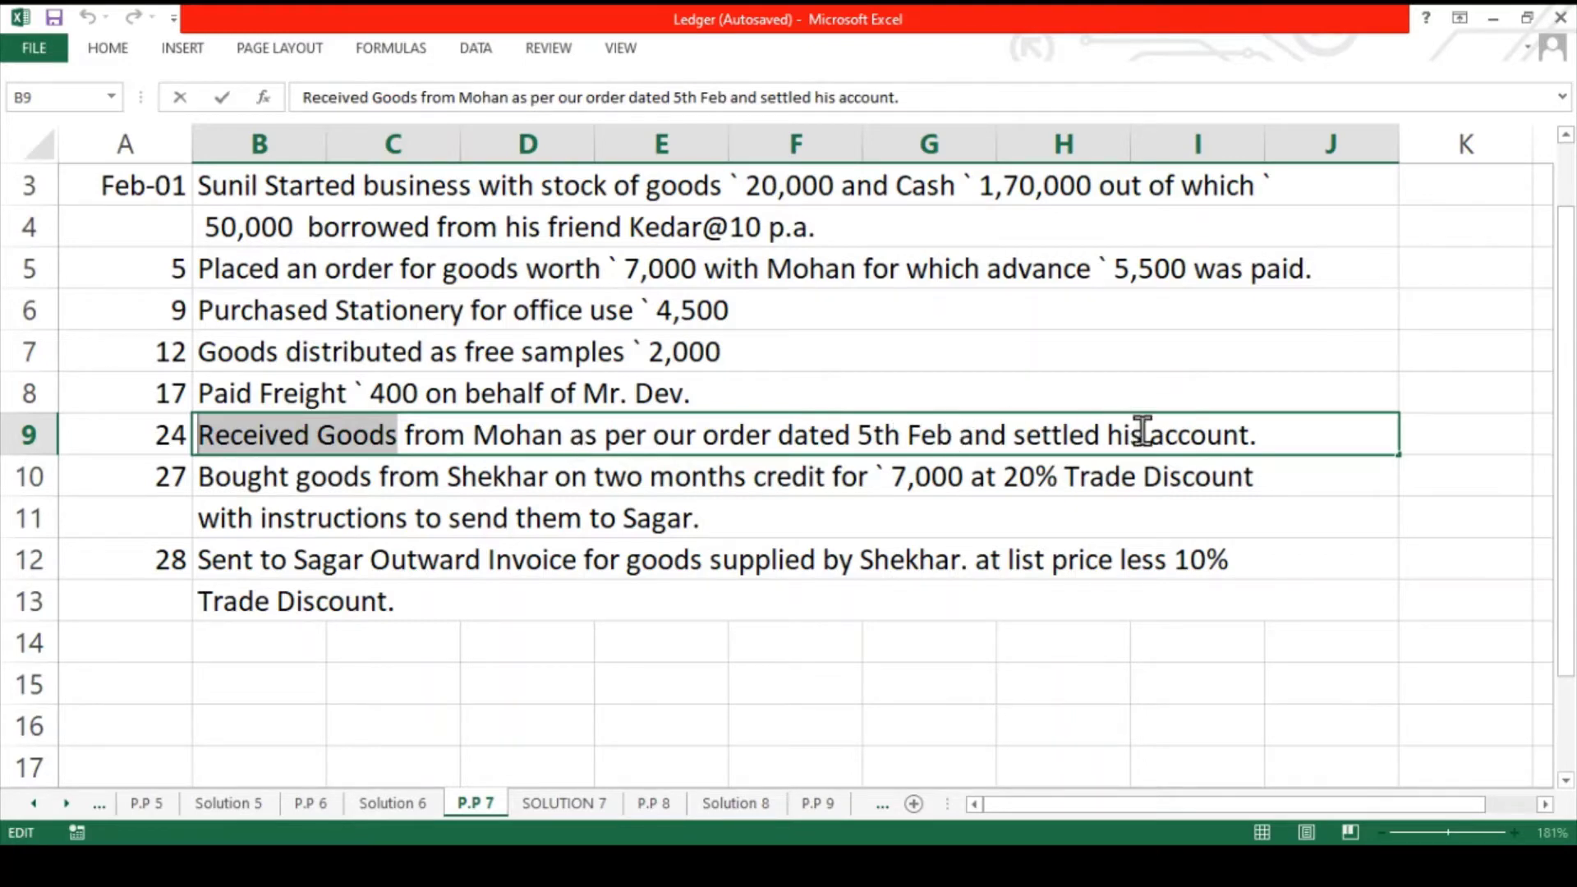
drag(1105, 436, 1020, 431)
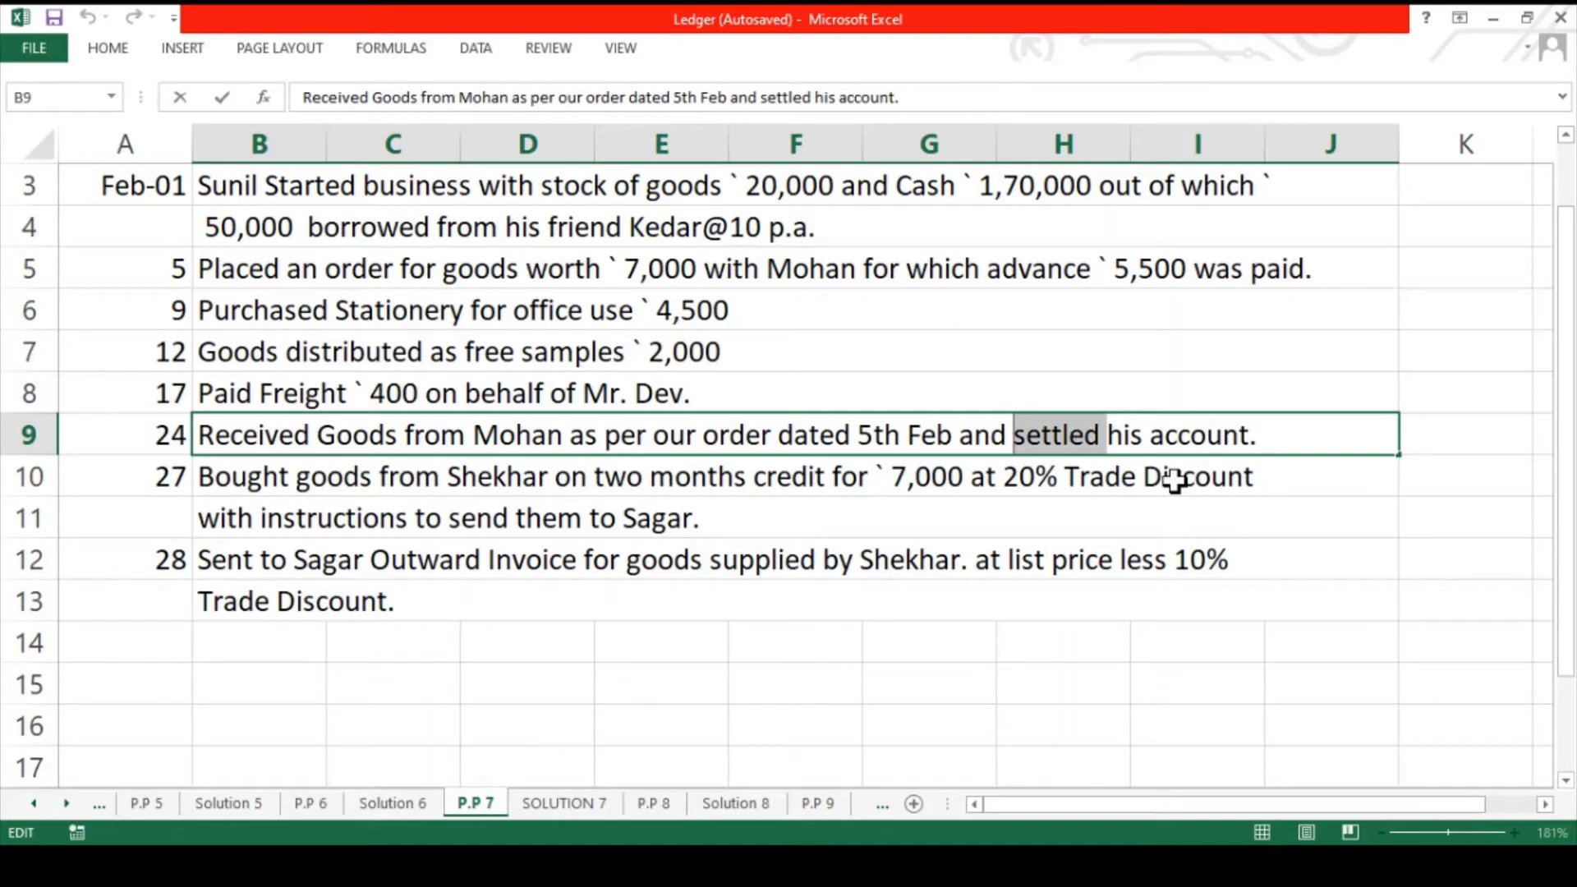
click(1183, 278)
click(1102, 431)
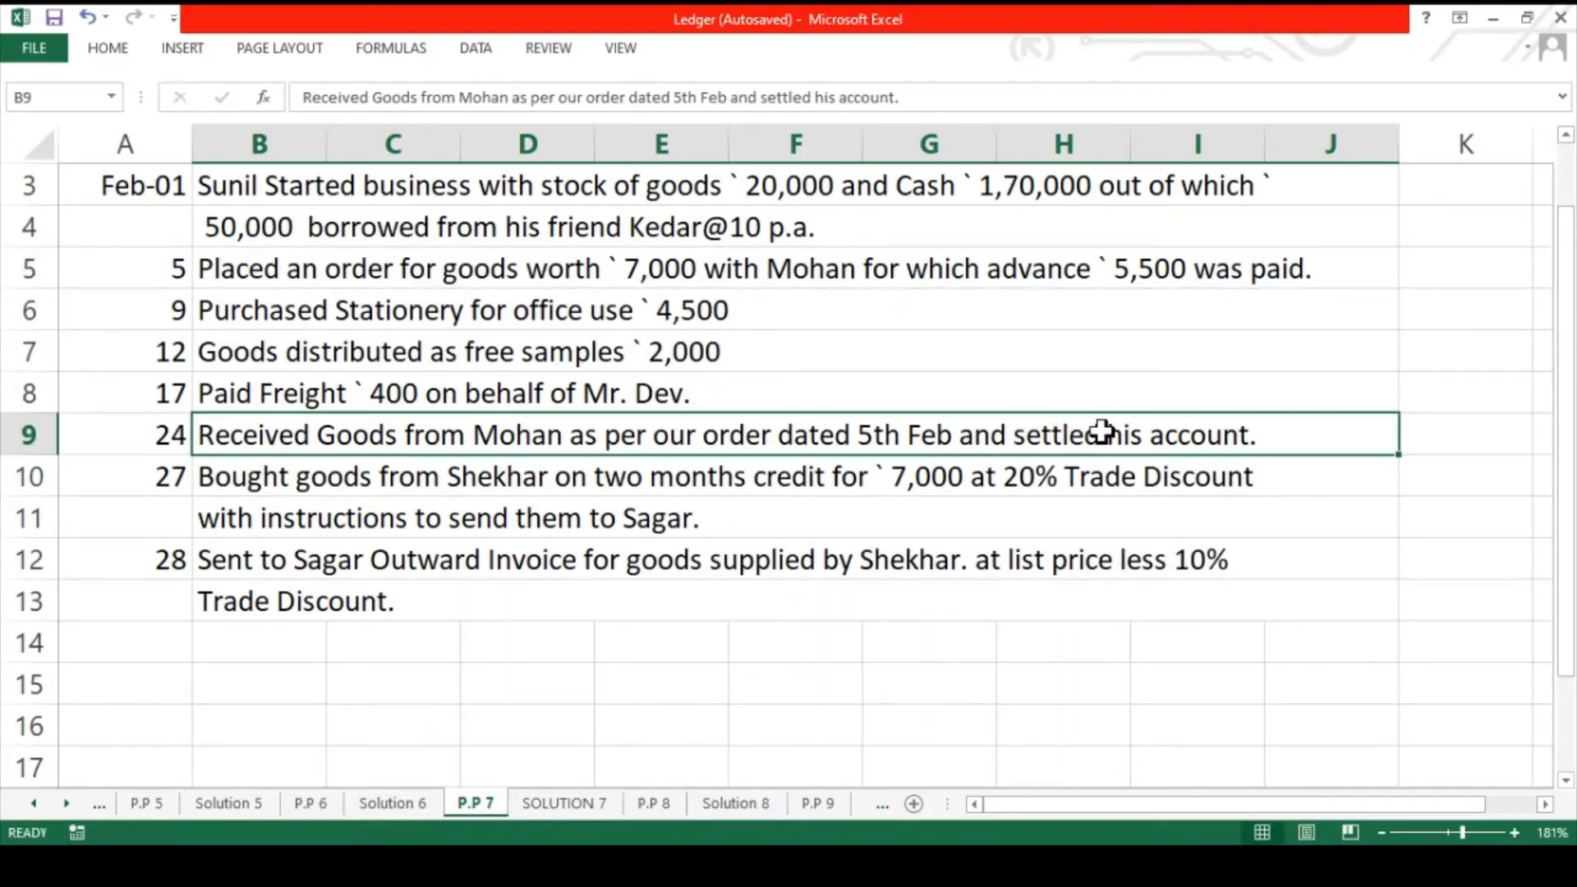
double_click(398, 438)
drag(399, 438, 201, 450)
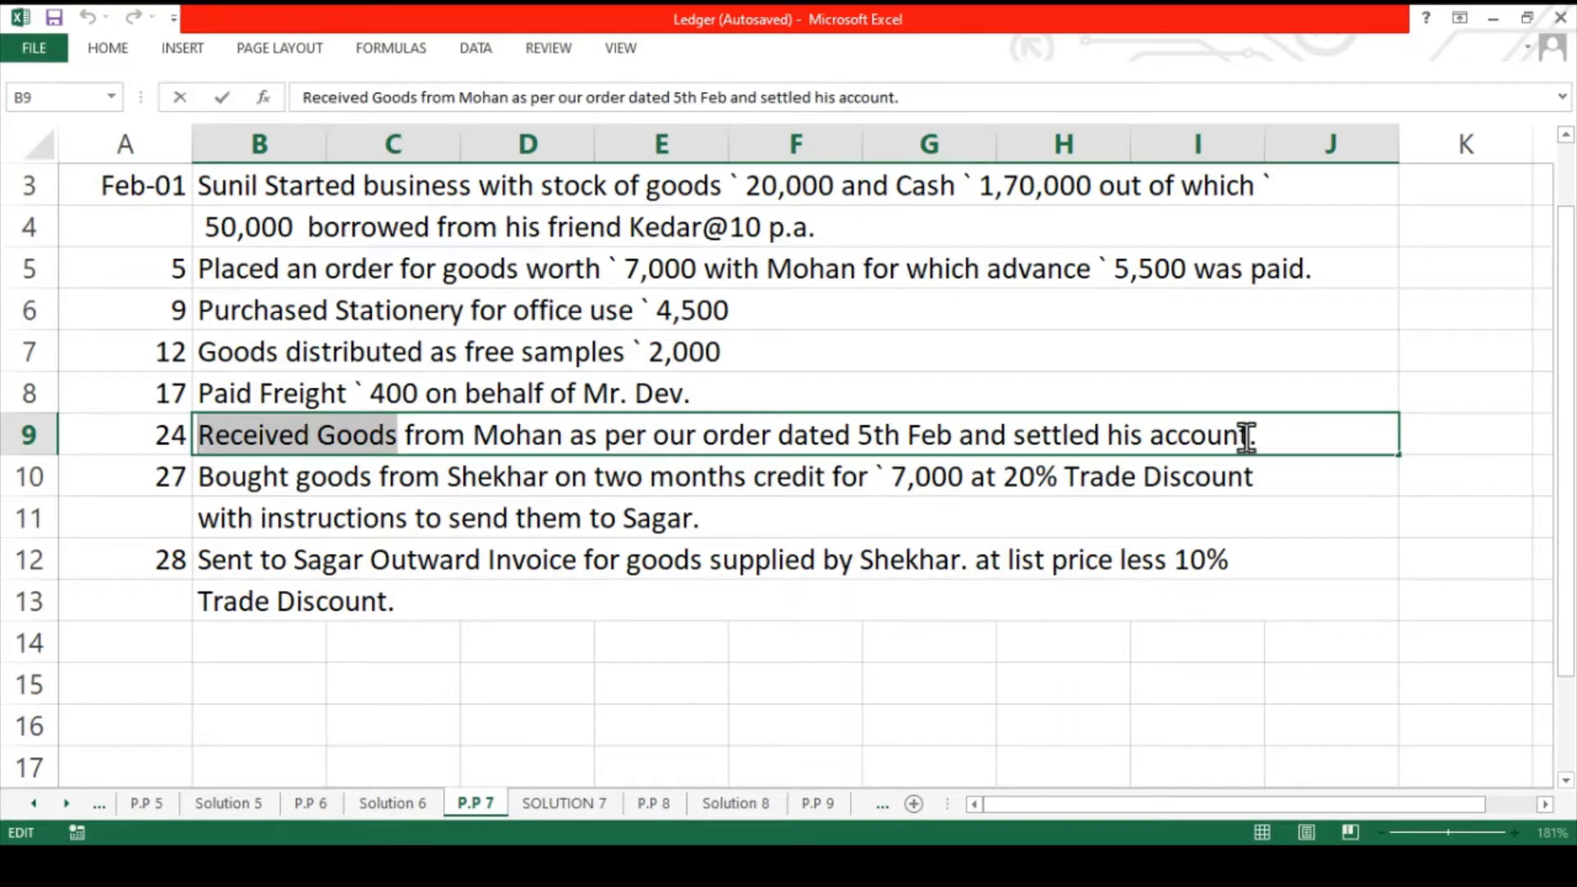
drag(1248, 436, 1011, 438)
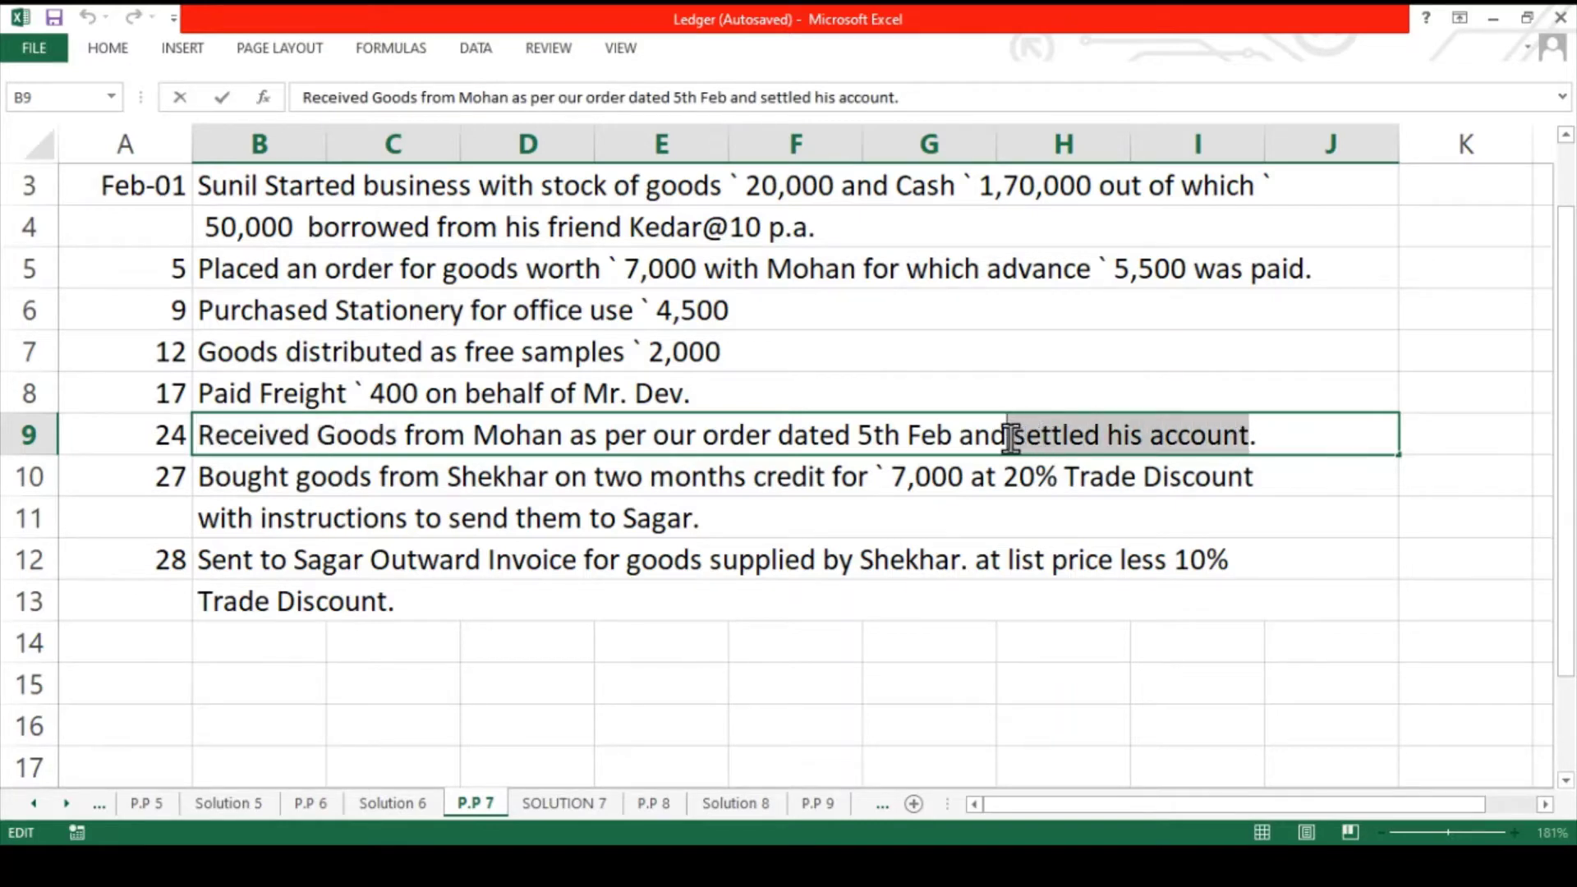
click(409, 433)
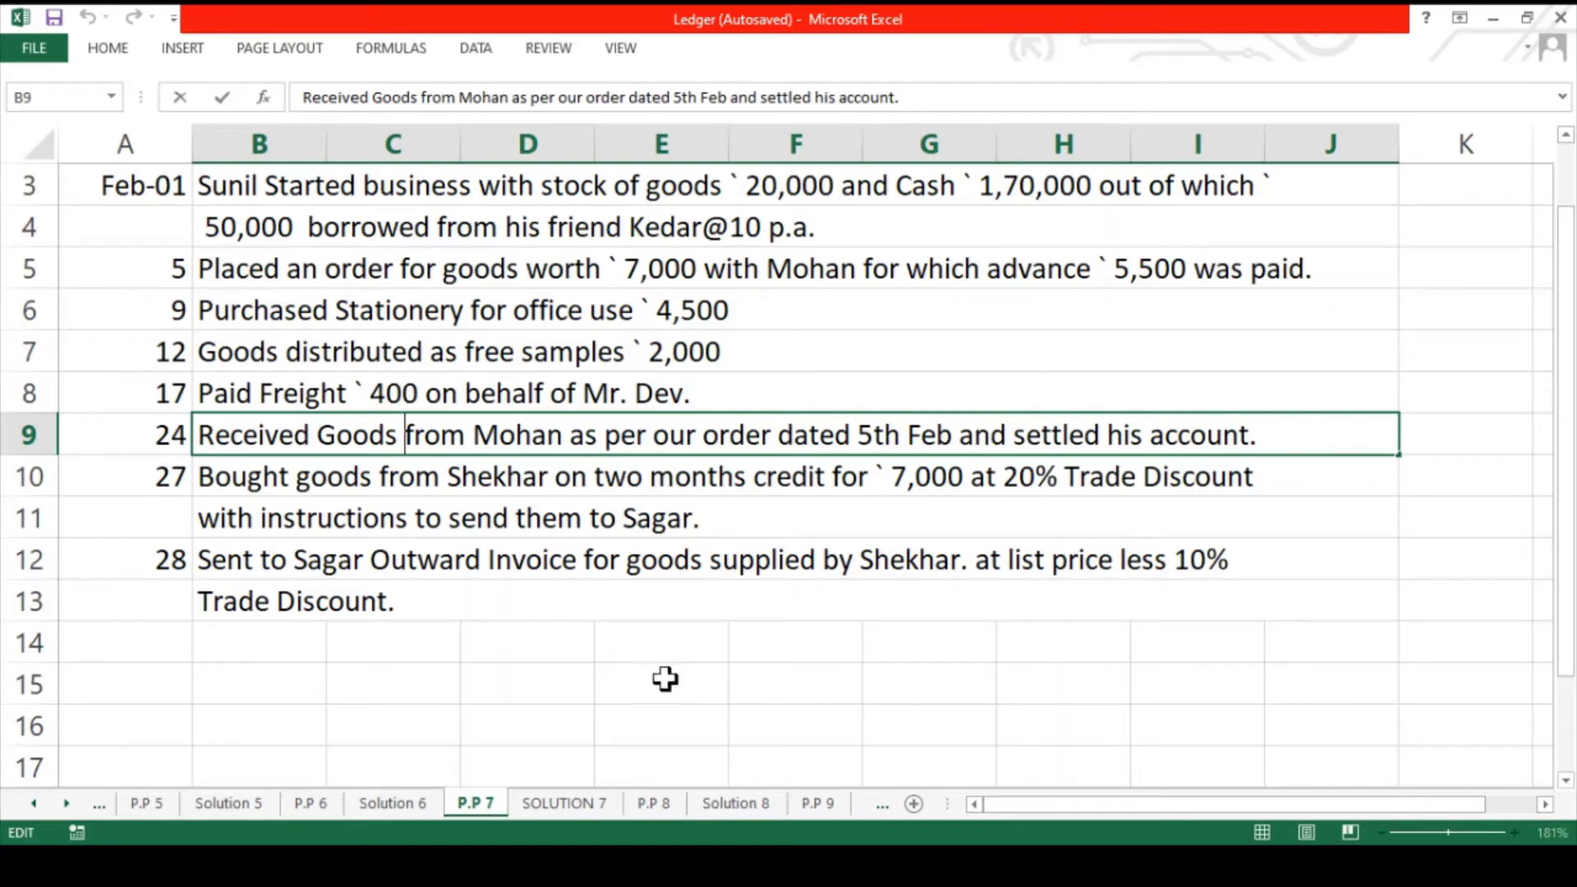
- On SOLUTION 7, show Purchase A/c Dr in B24 and To Cash A/c in B25
click(572, 805)
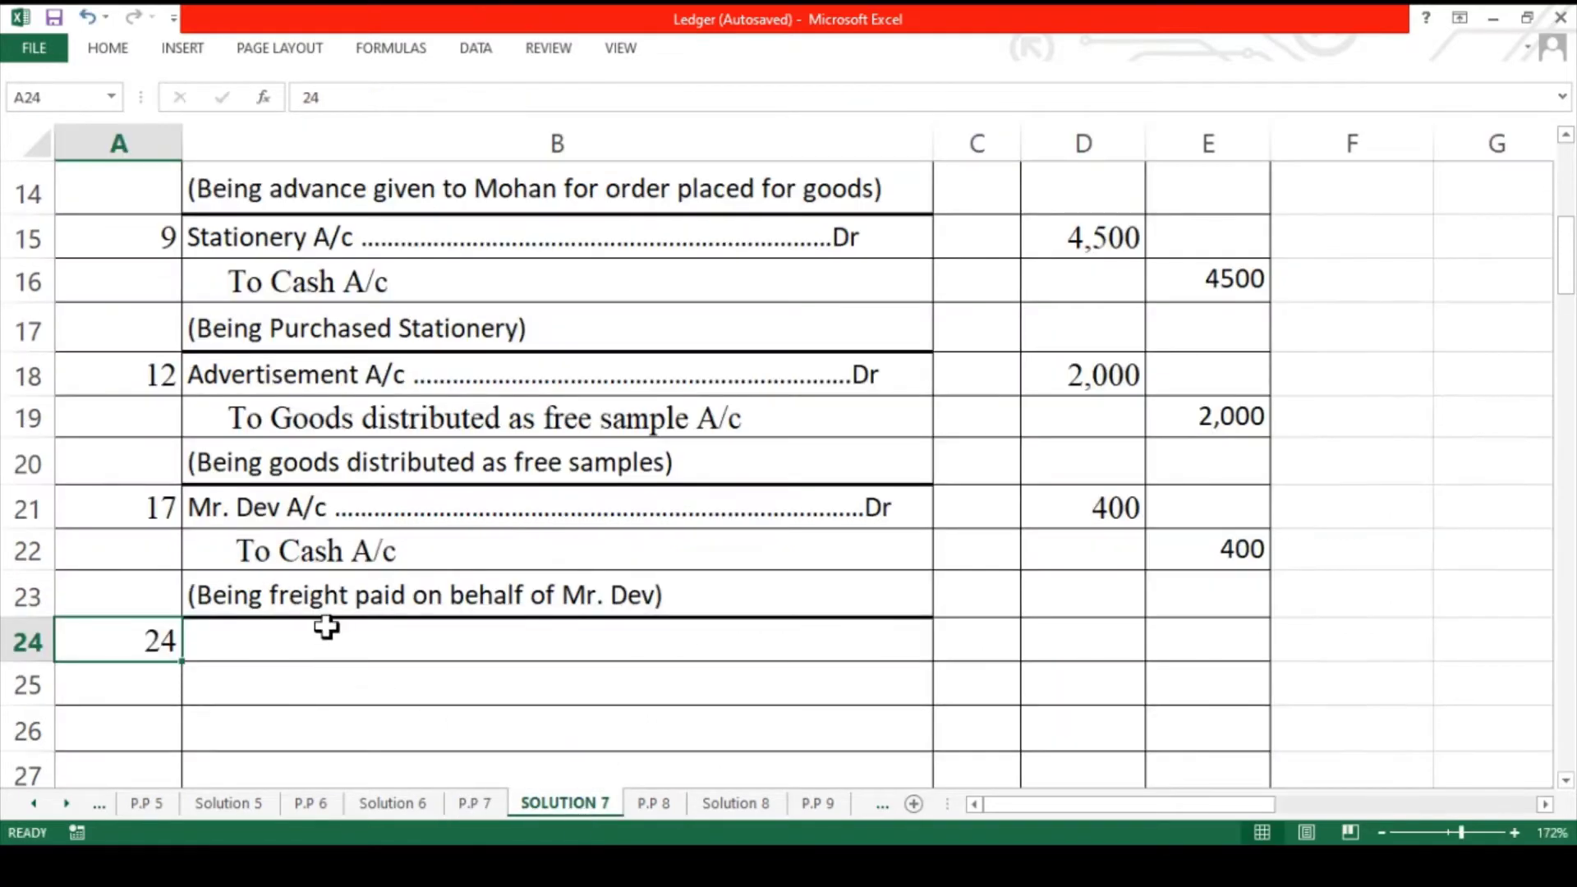
click(327, 627)
scroll(779, 592, down, 1)
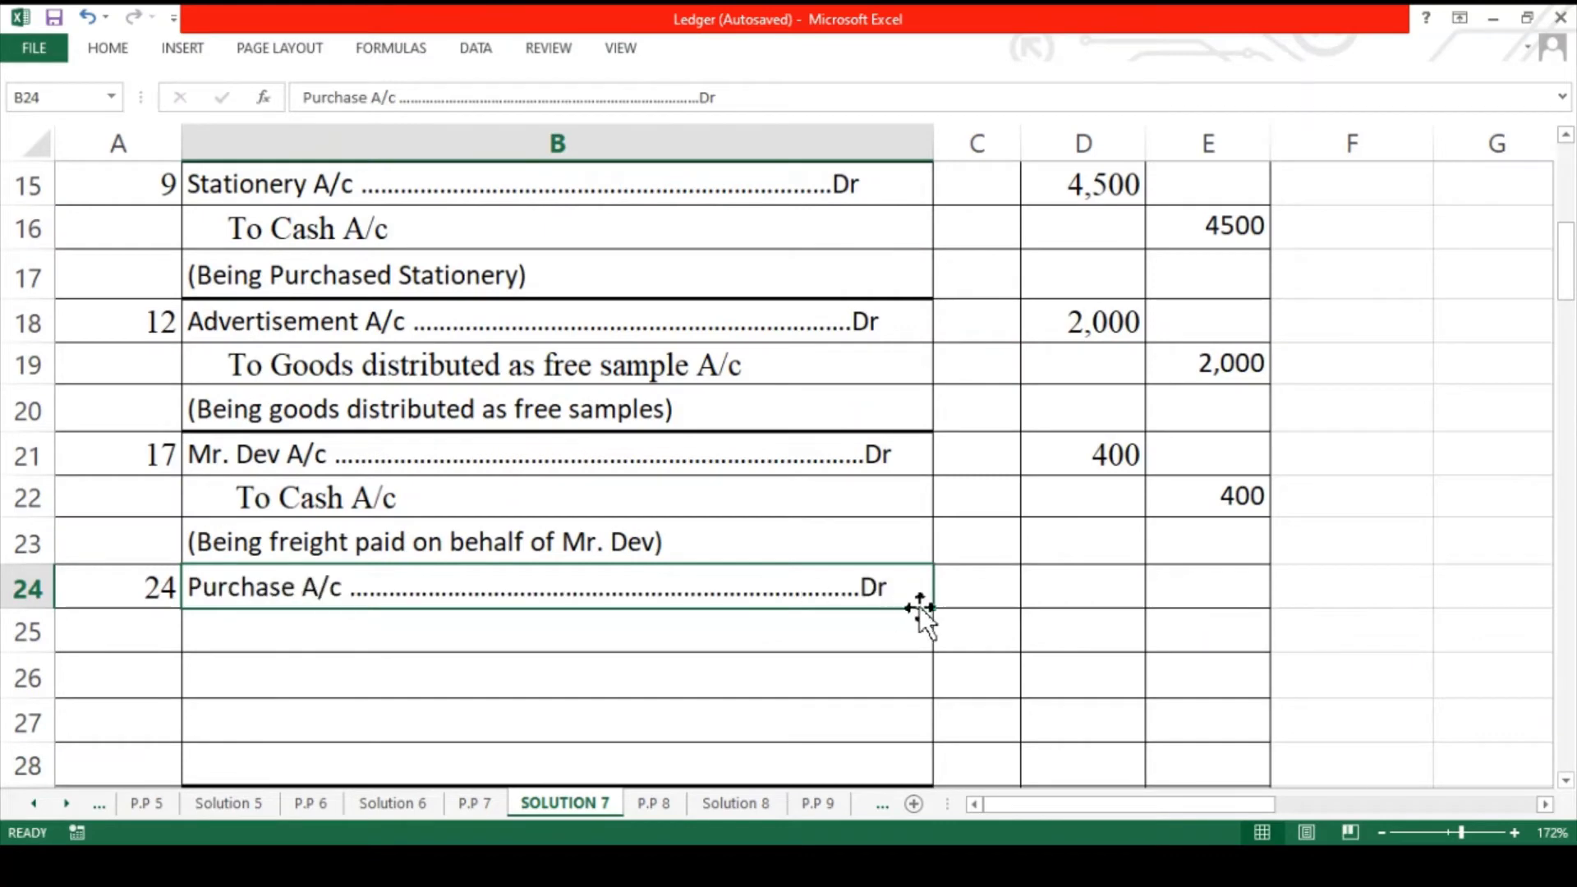
key(Return)
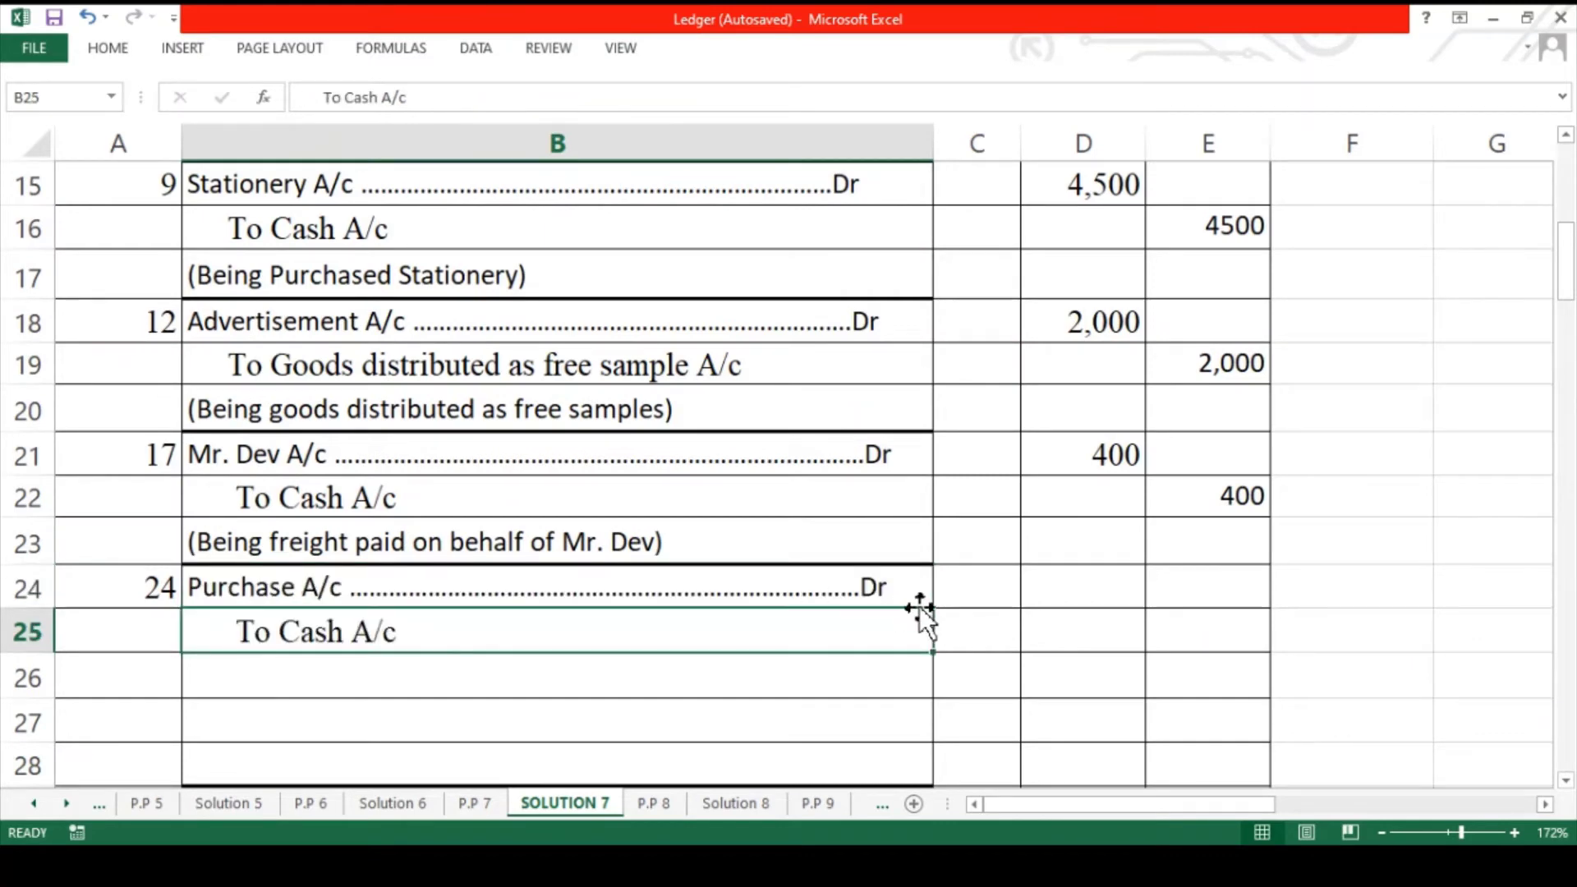
- Show 7,000 as the Purchase account's debit amount in D24 and 1,500 as the Cash account's credit amount in E25
key(Up)
key(Right)
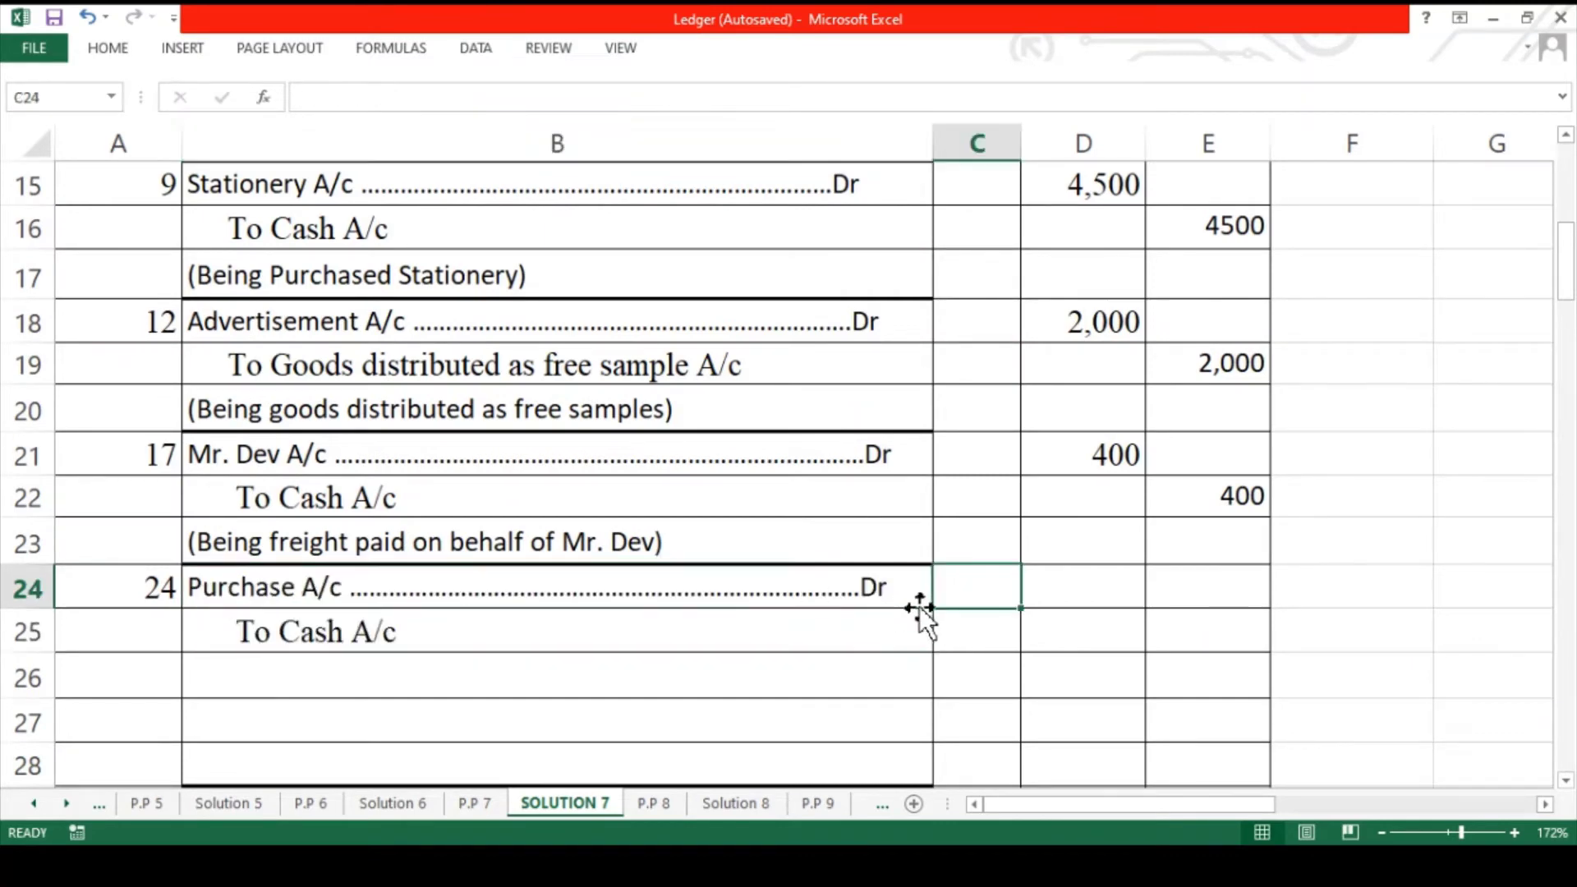
key(Right)
text(7000)
key(ctrl+Return)
key(Right)
key(Down)
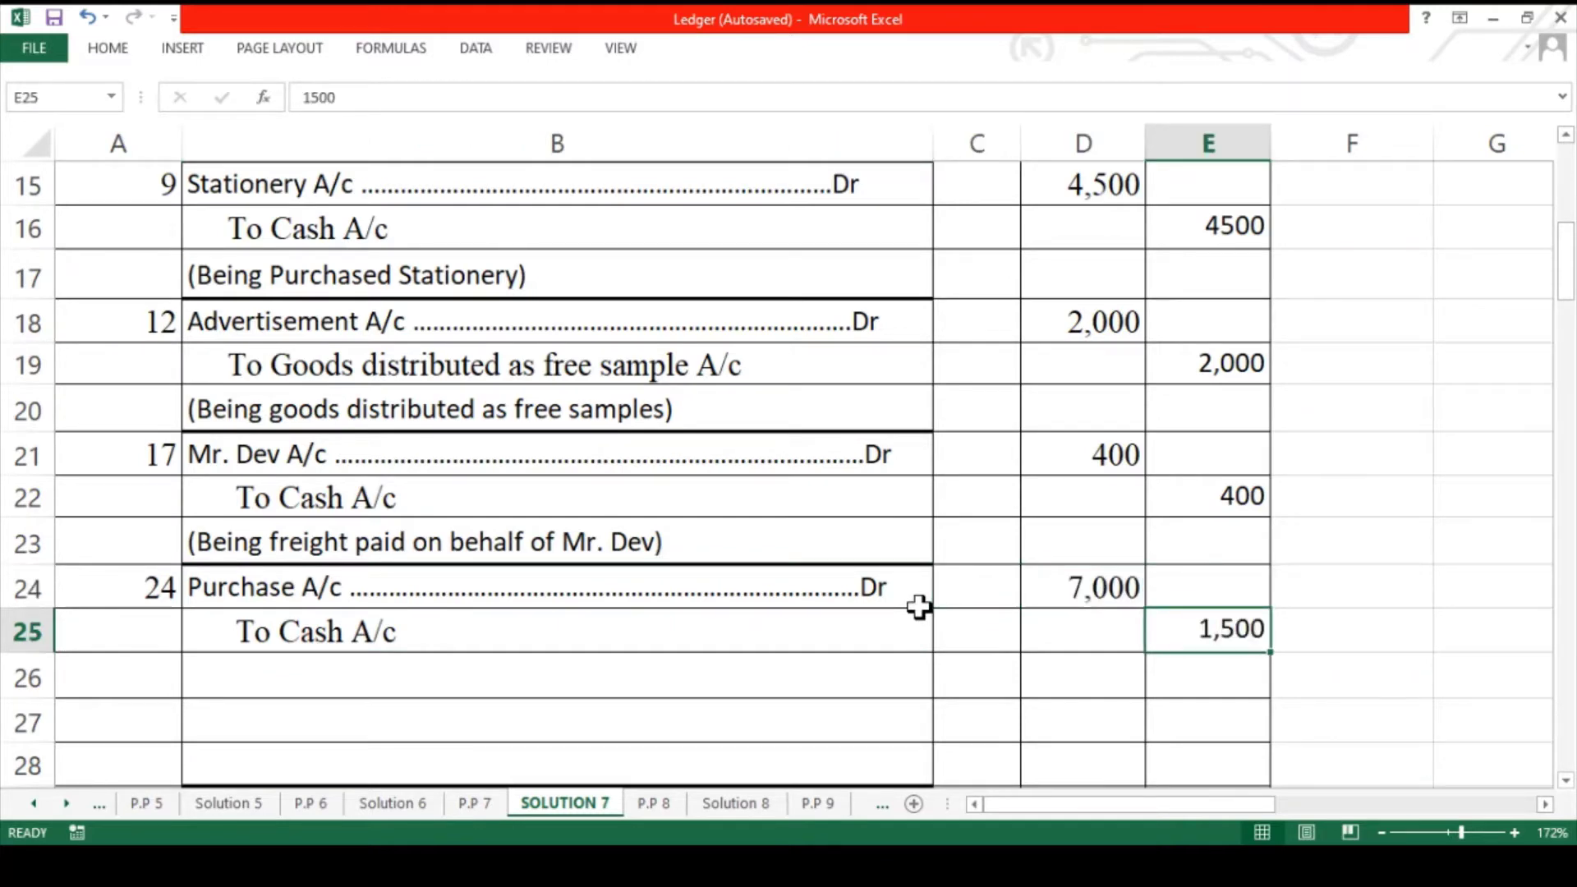
- Check the supplier advance debited in row 12, and show that advance account as the second credit line in B26
key(Left)
key(Left)
key(Left)
key(Right)
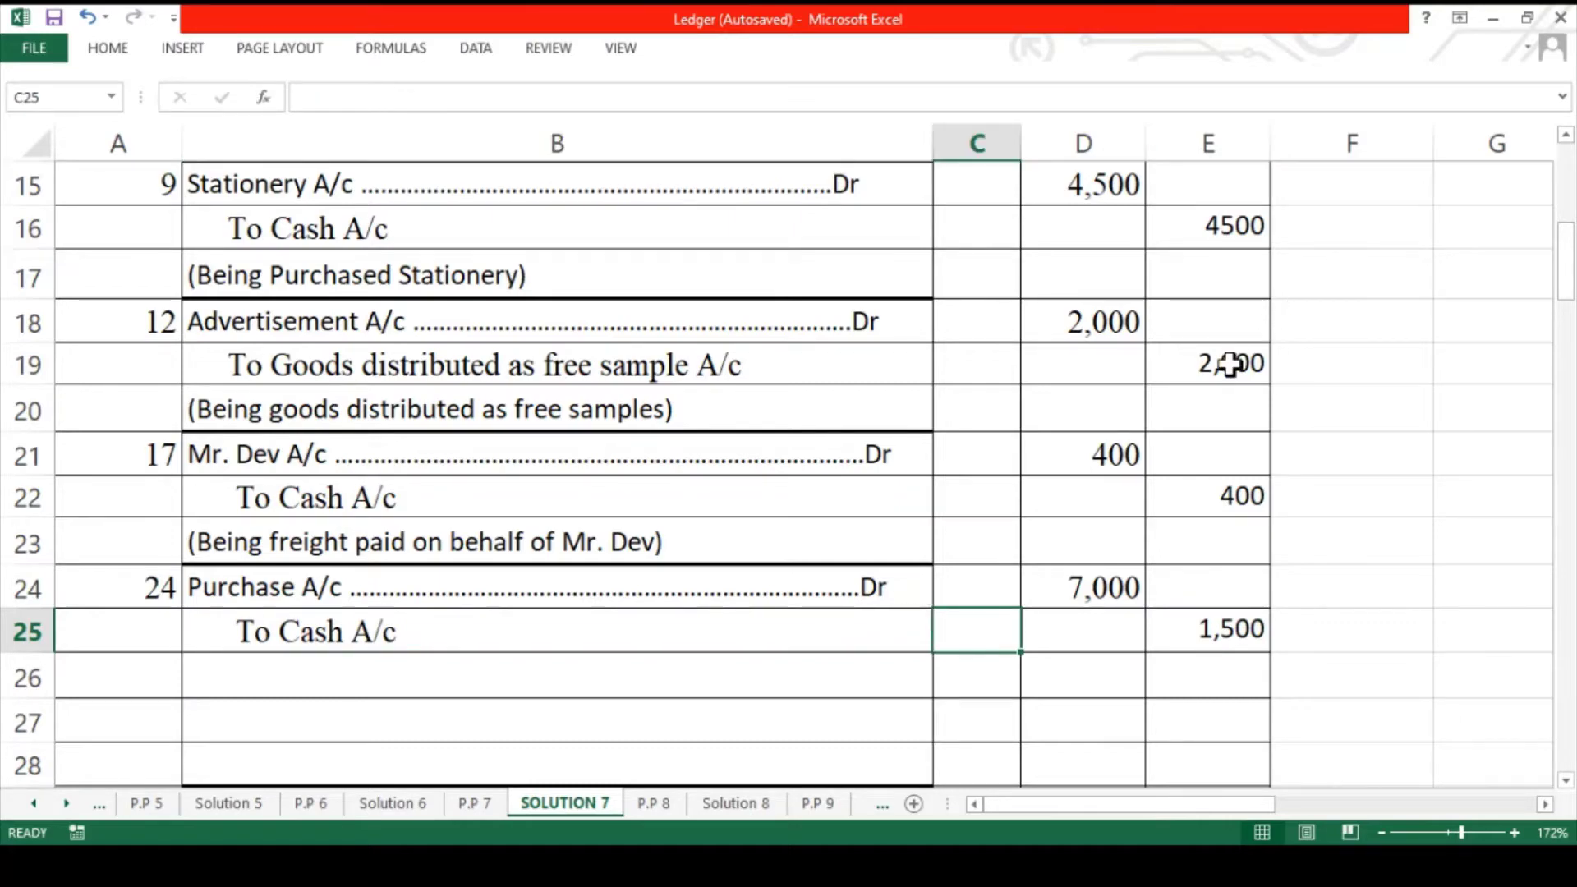
scroll(1230, 364, up, 1)
scroll(1230, 364, up, 1)
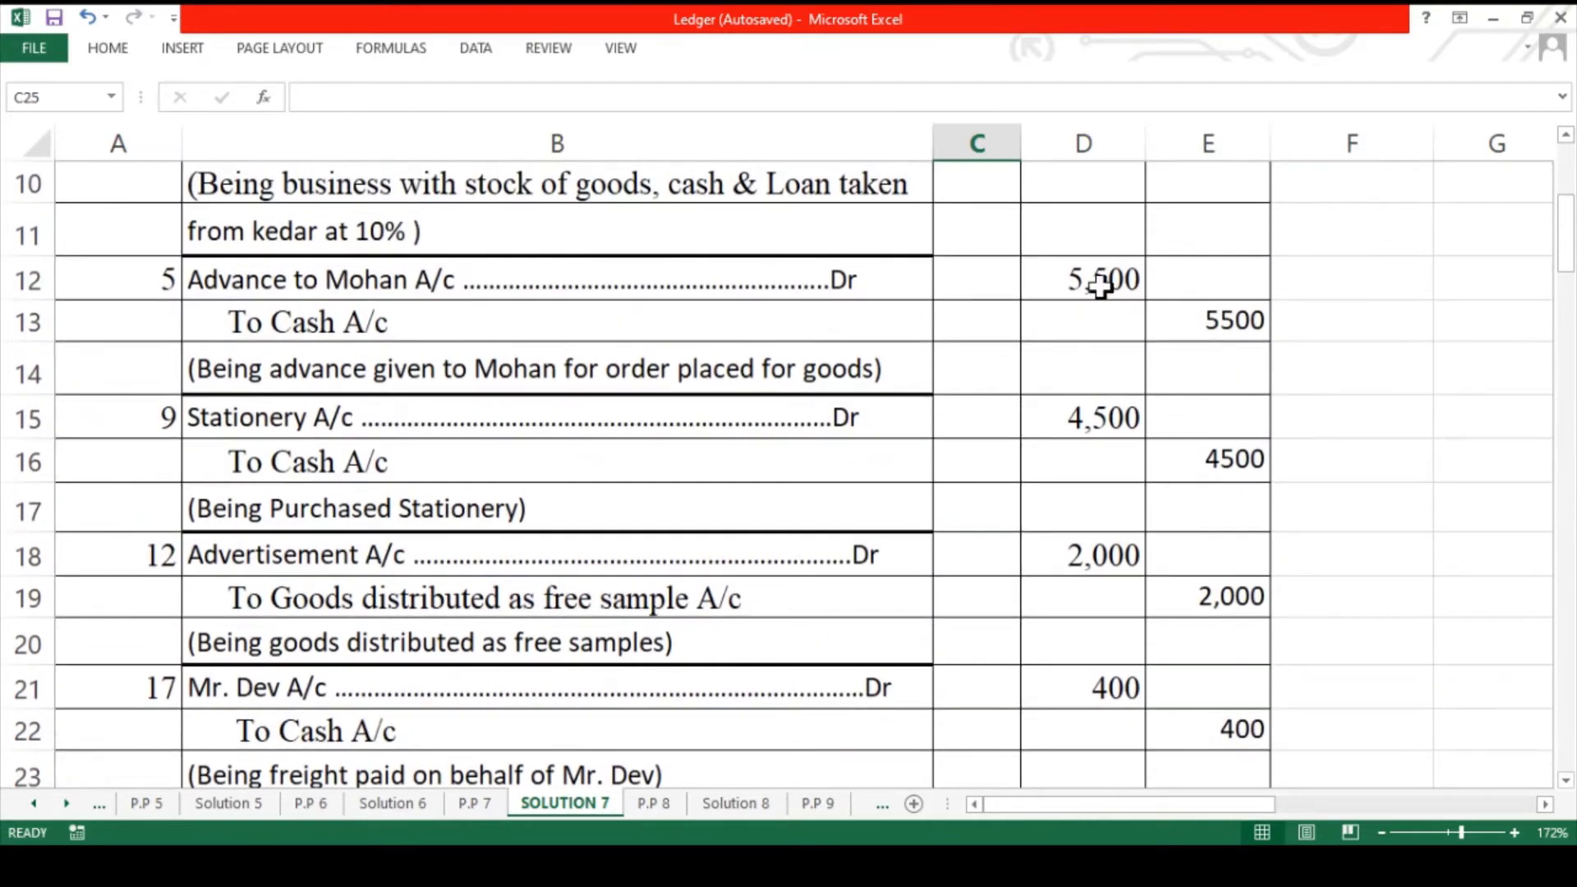
click(1101, 285)
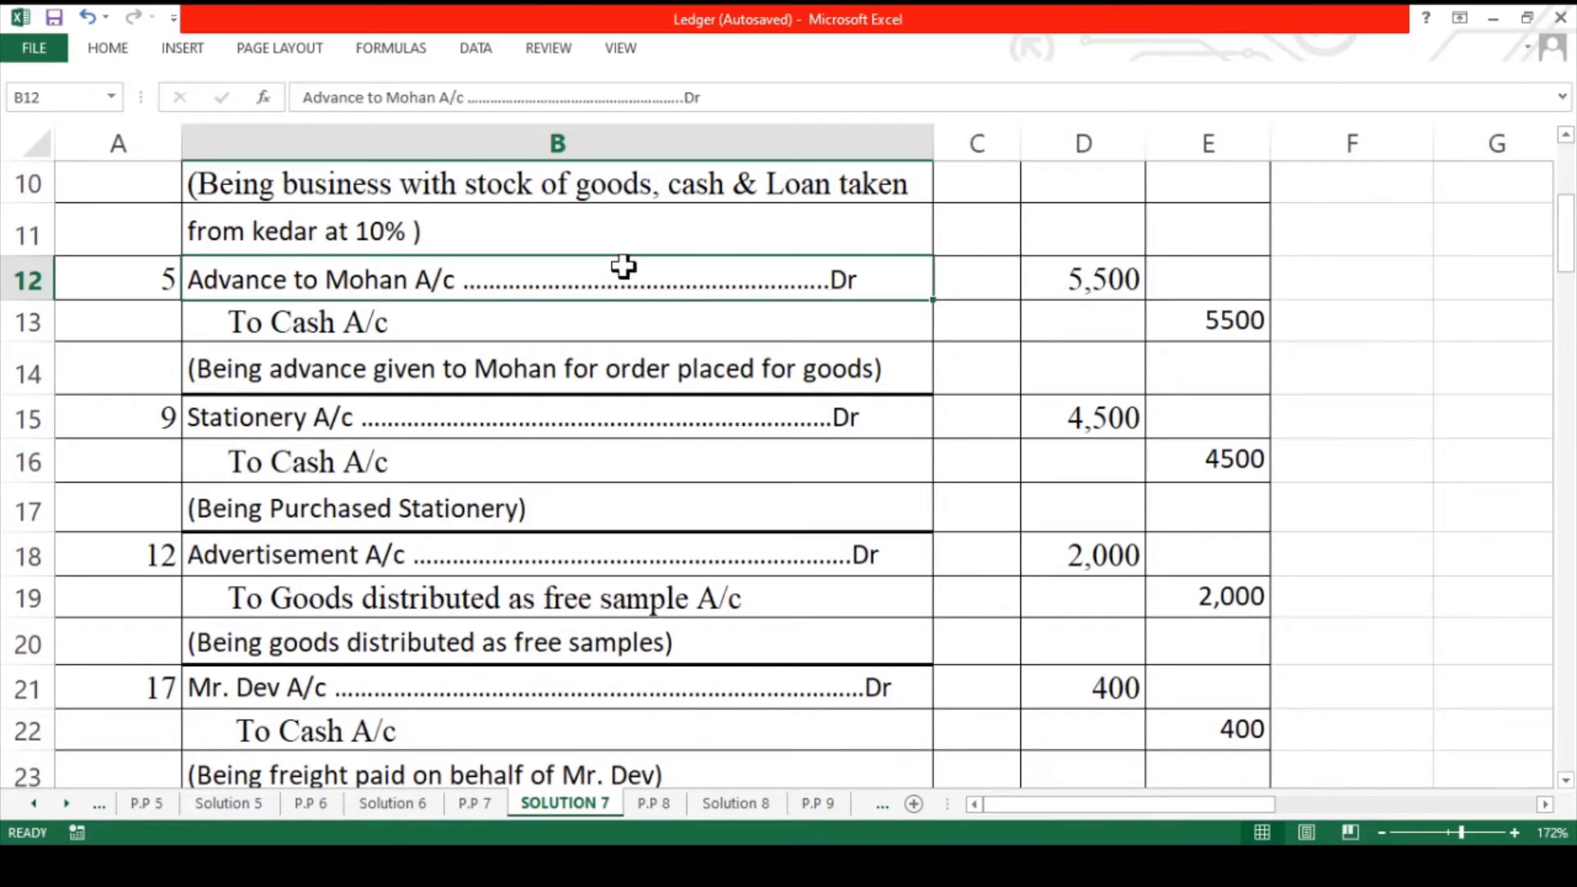
drag(623, 268, 1042, 274)
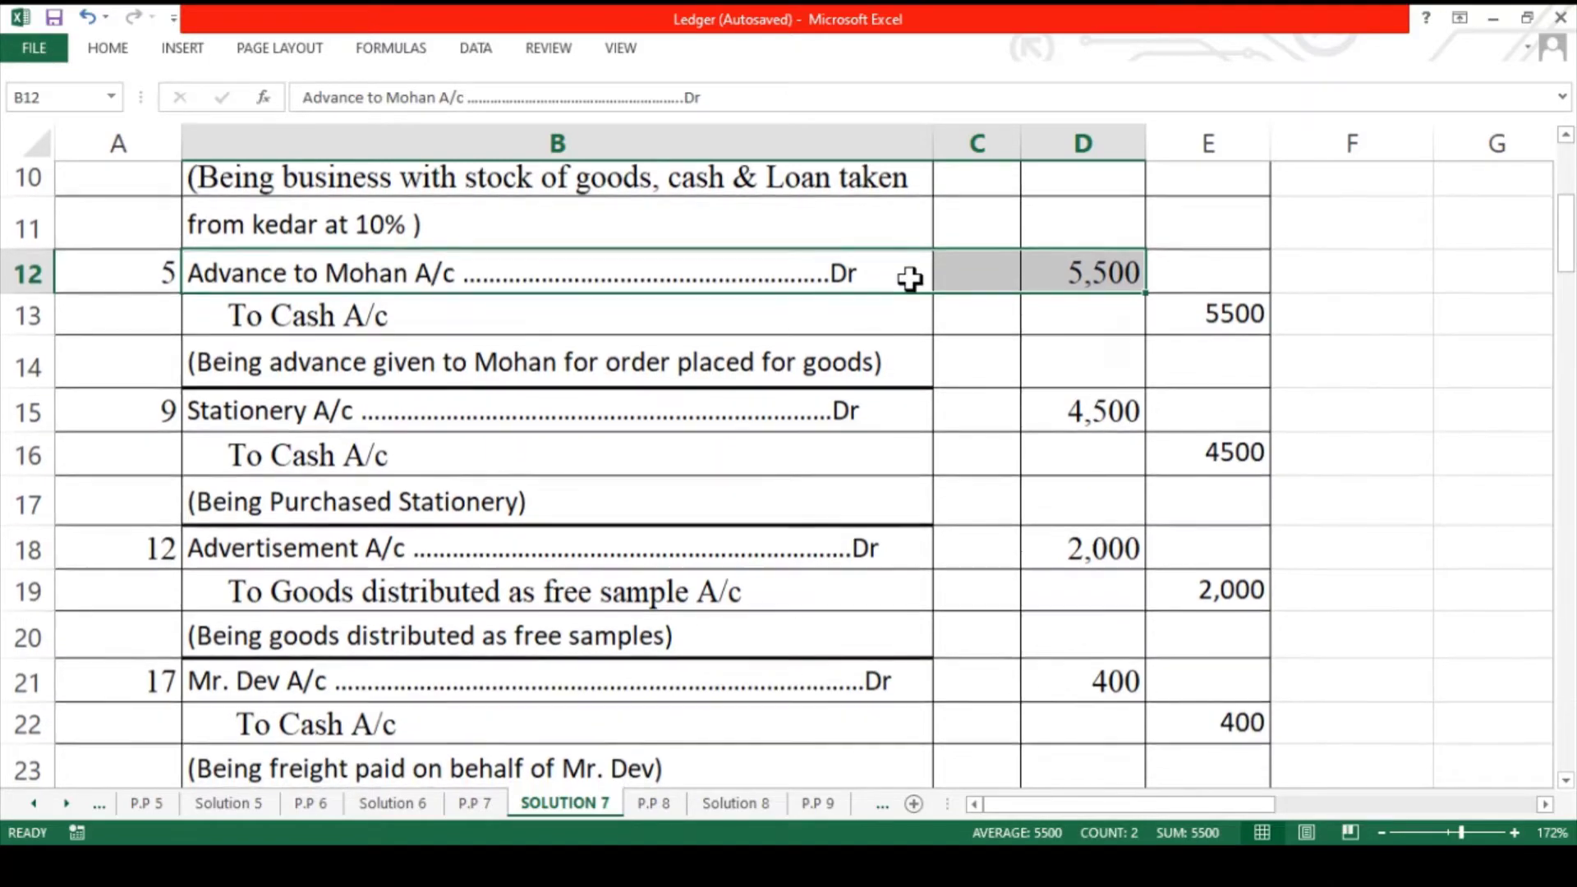
scroll(910, 278, down, 1)
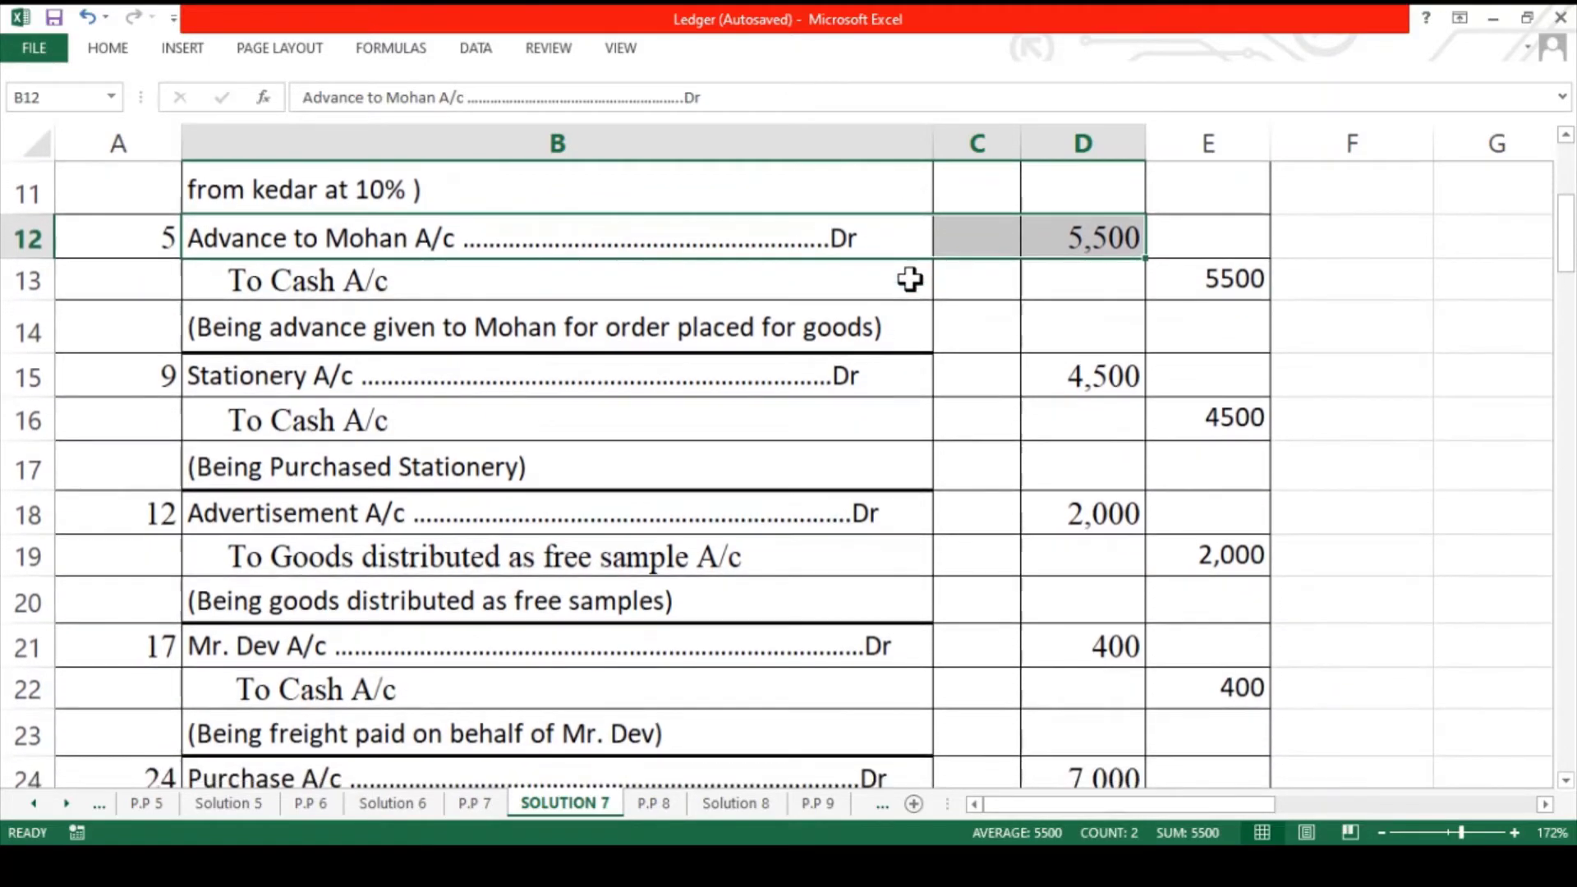
scroll(898, 271, down, 3)
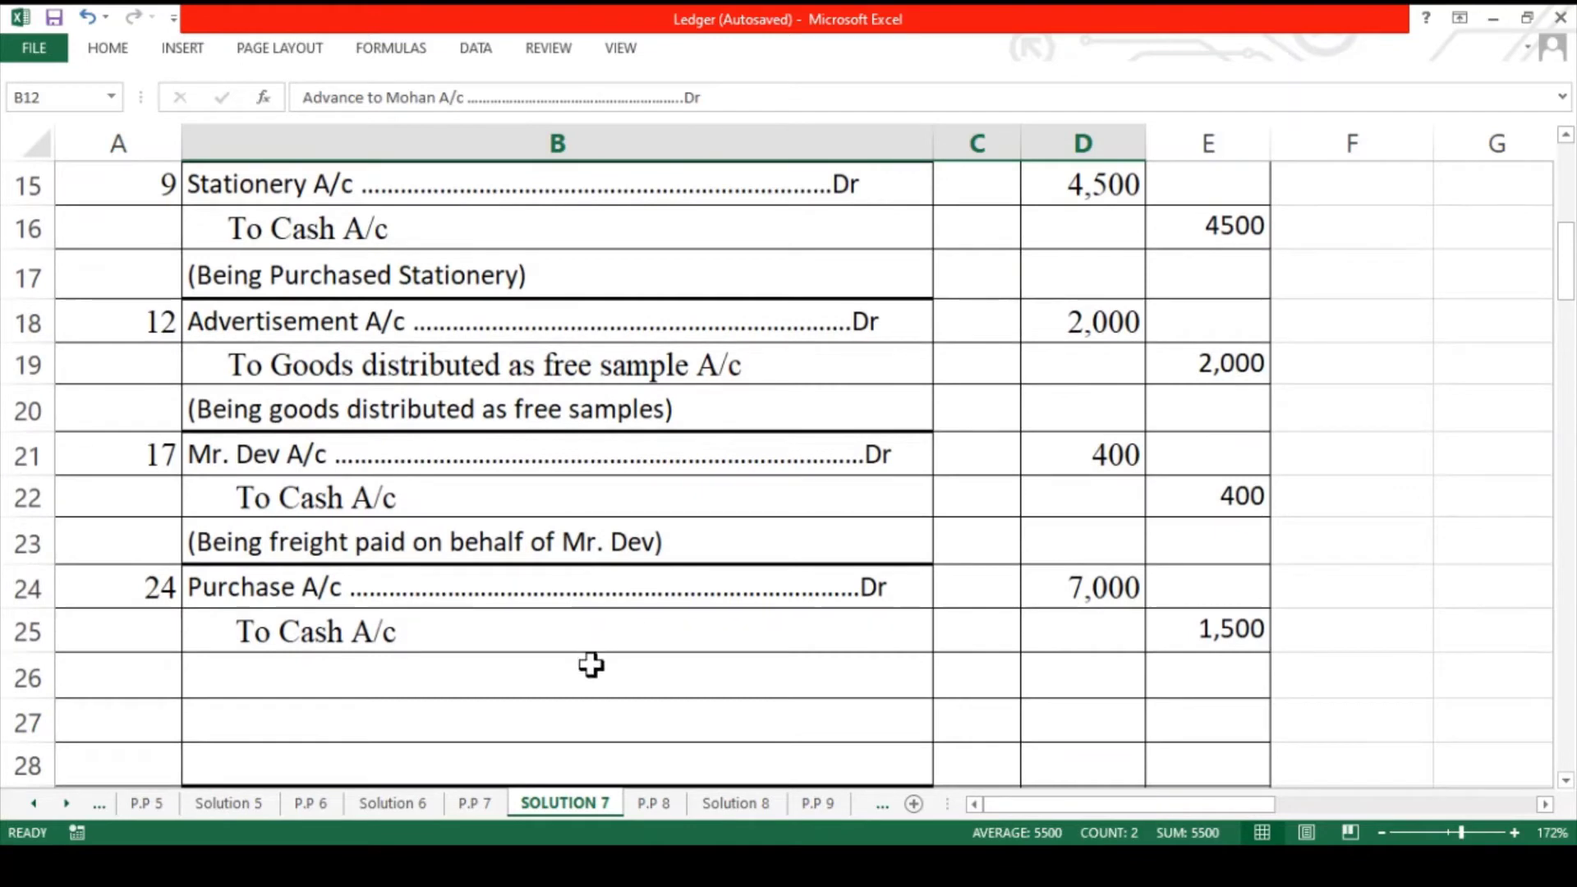
click(591, 665)
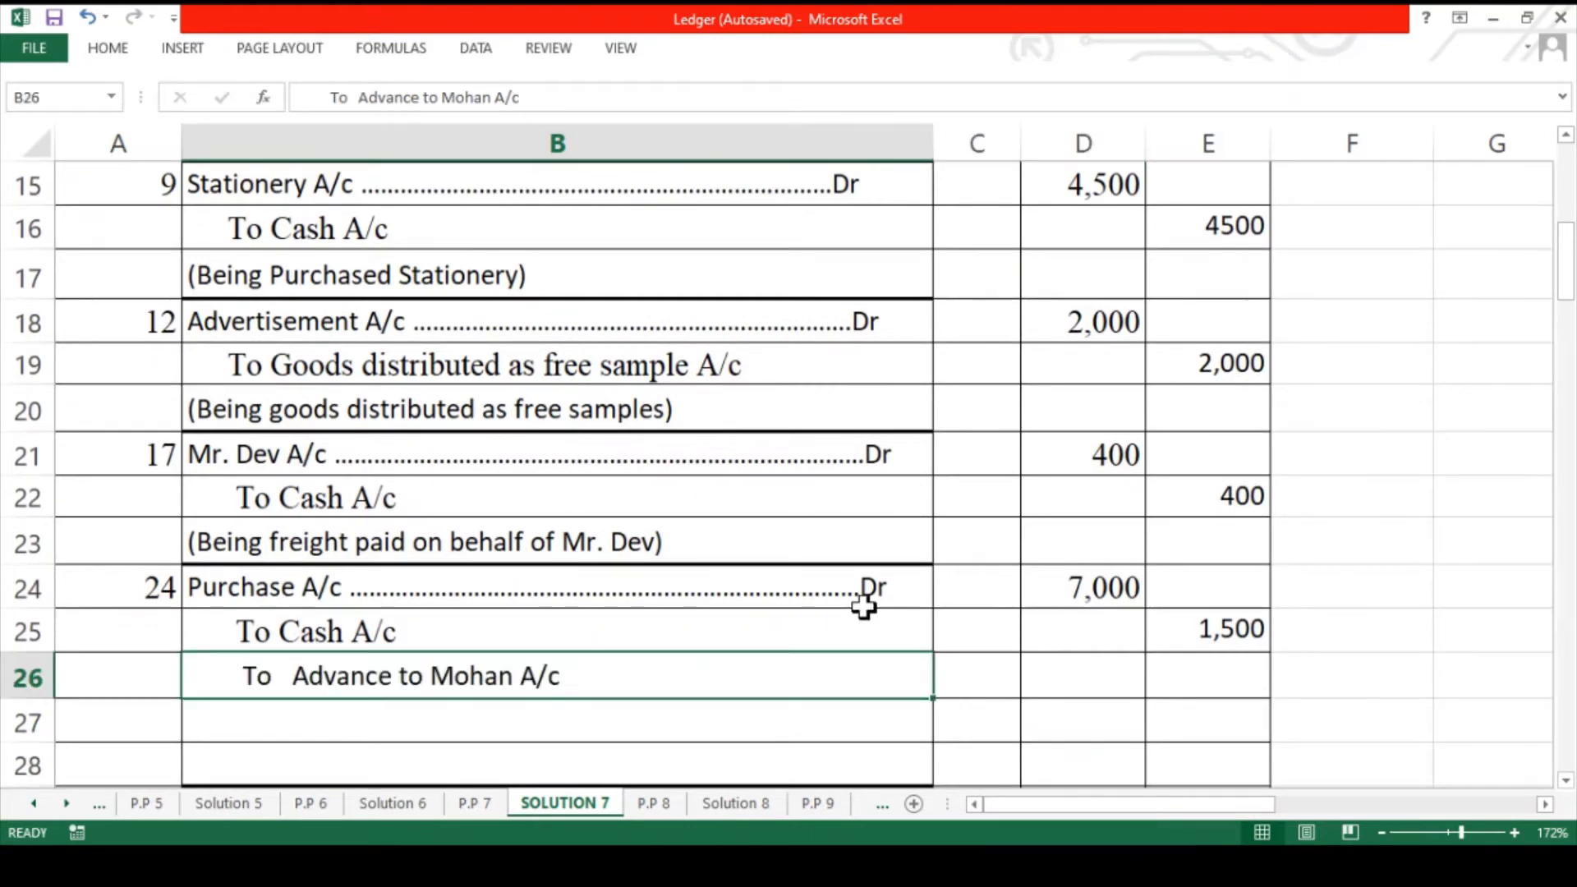
- Show 5,500 as the supplier advance account's credit amount in E26
key(Right)
key(Right)
key(Right)
text(5500)
key(ctrl+Return)
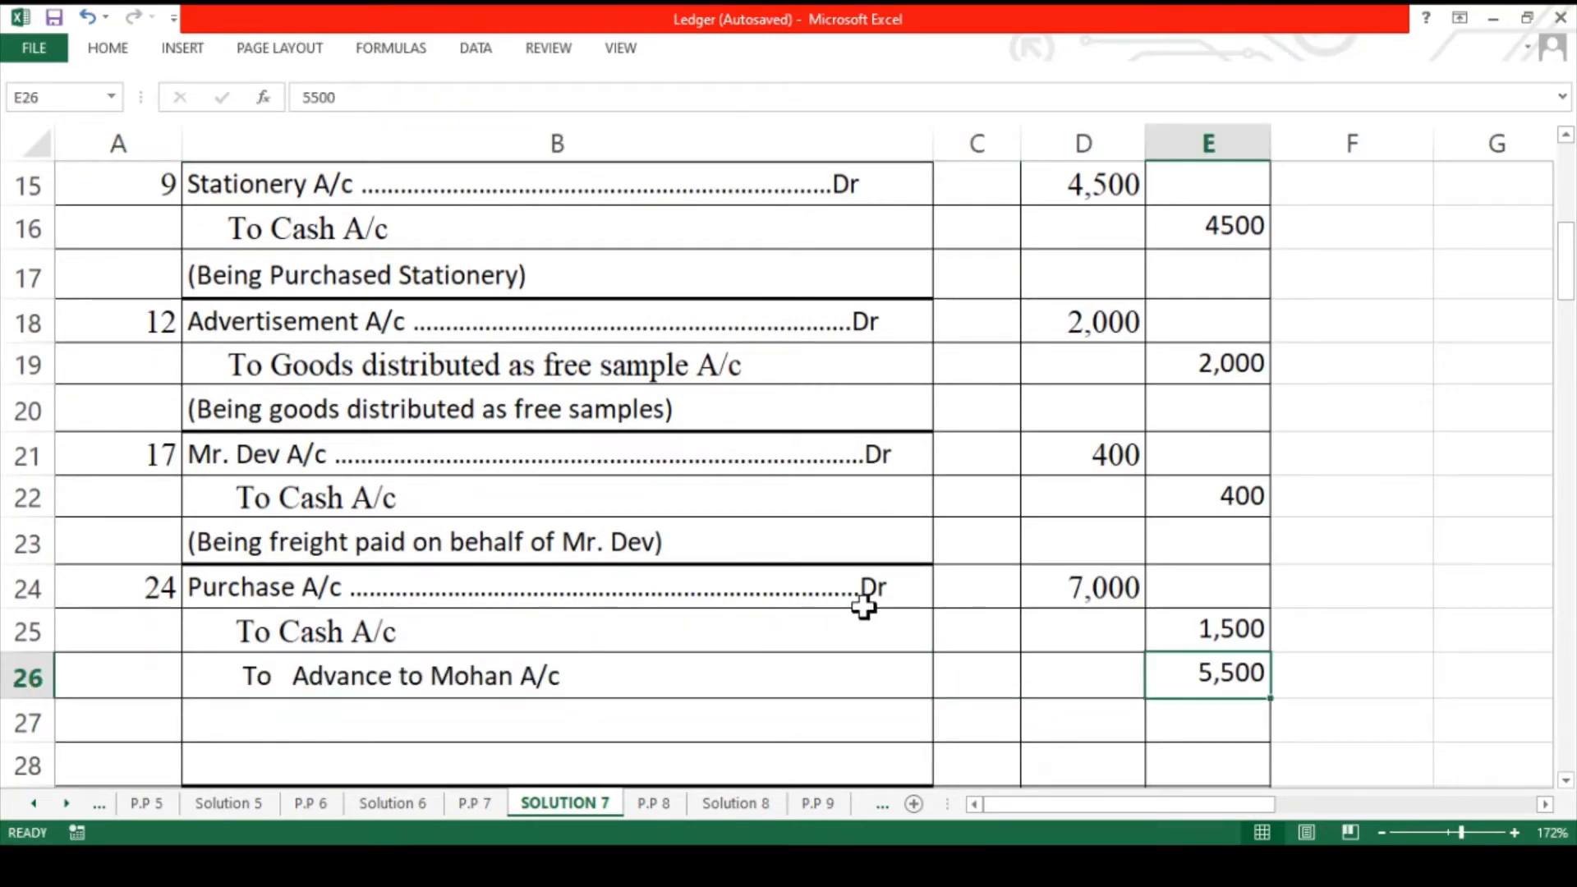
- Show the narration in B27 and B28 about goods received as per the order dated 5th Feb and the supplier's accounts settled
key(Left)
key(Left)
key(Left)
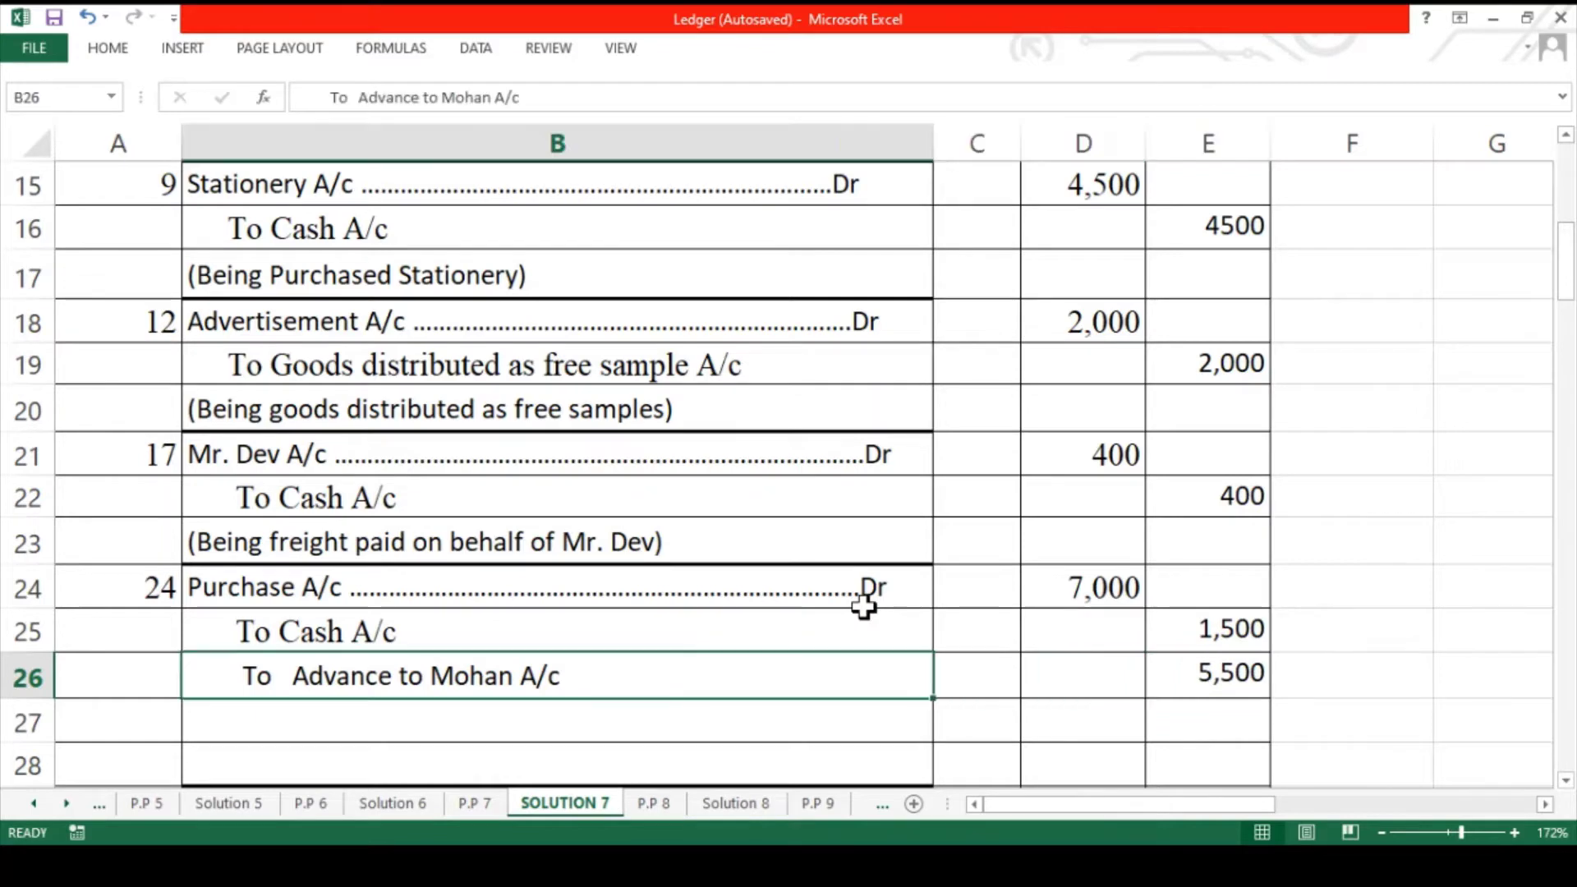
key(Down)
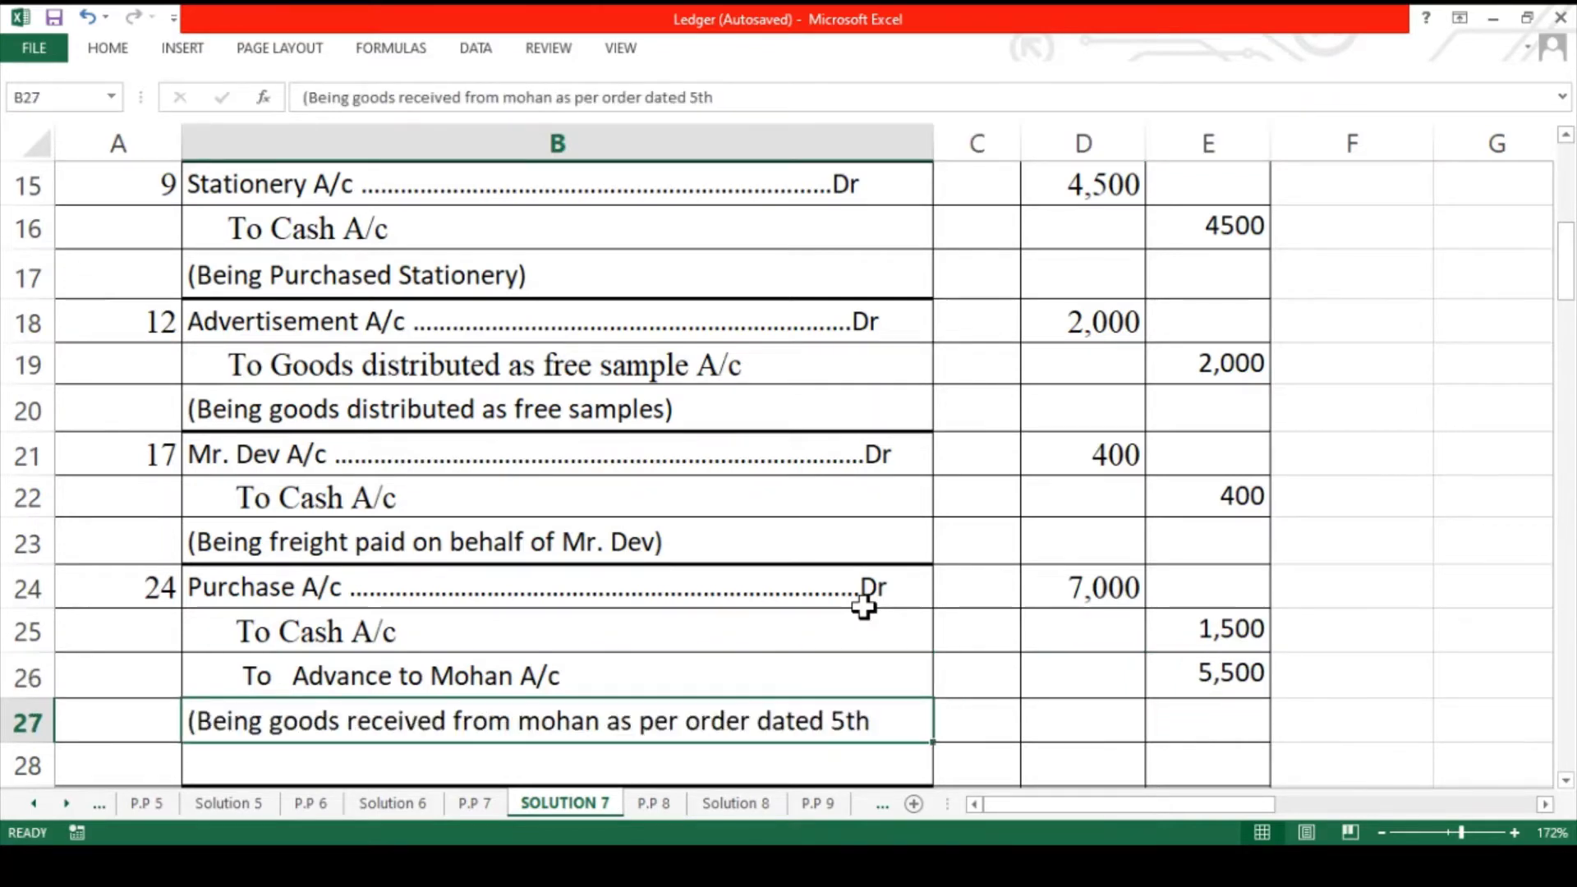
key(Down)
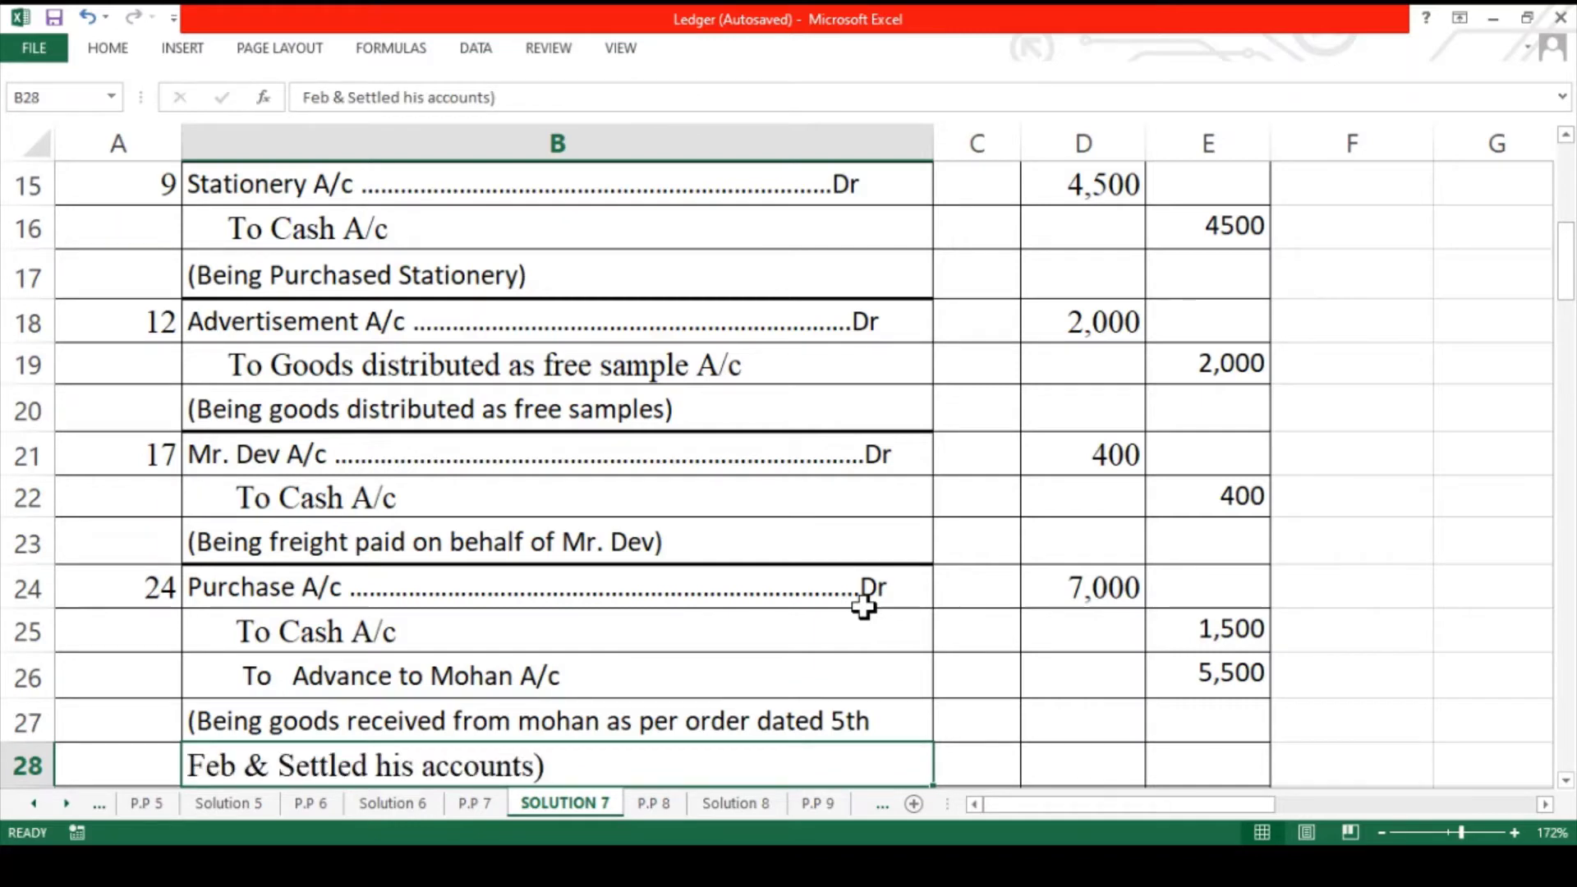
scroll(862, 606, down, 1)
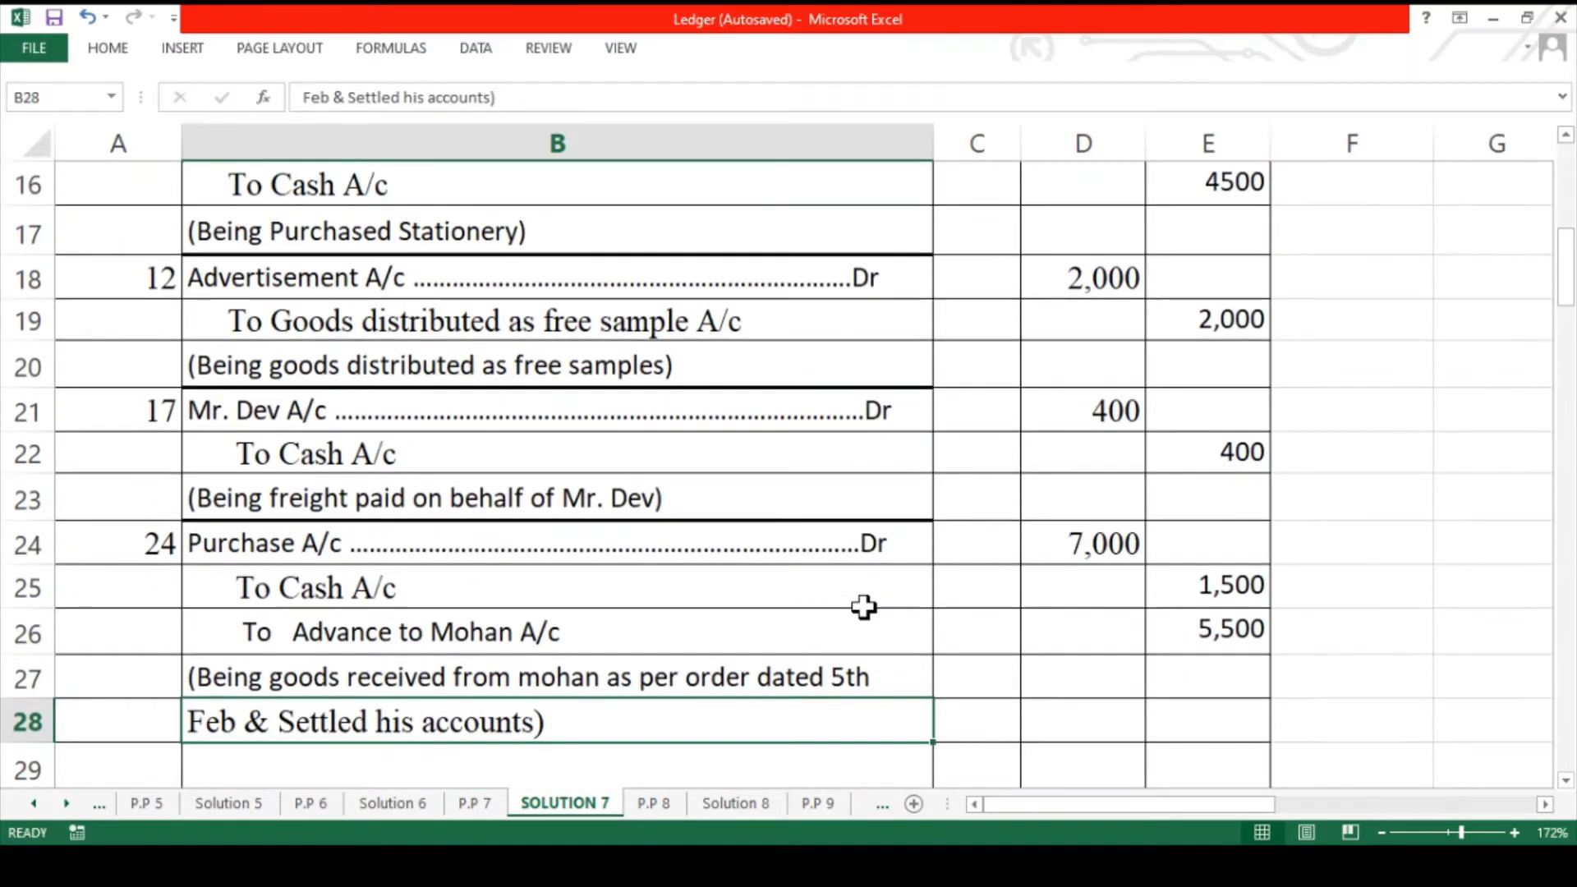
- Examine the credit purchase dated 27 on P.P 7 for its amount, trade discount, delivery instructions, goods bought and supplier
click(489, 802)
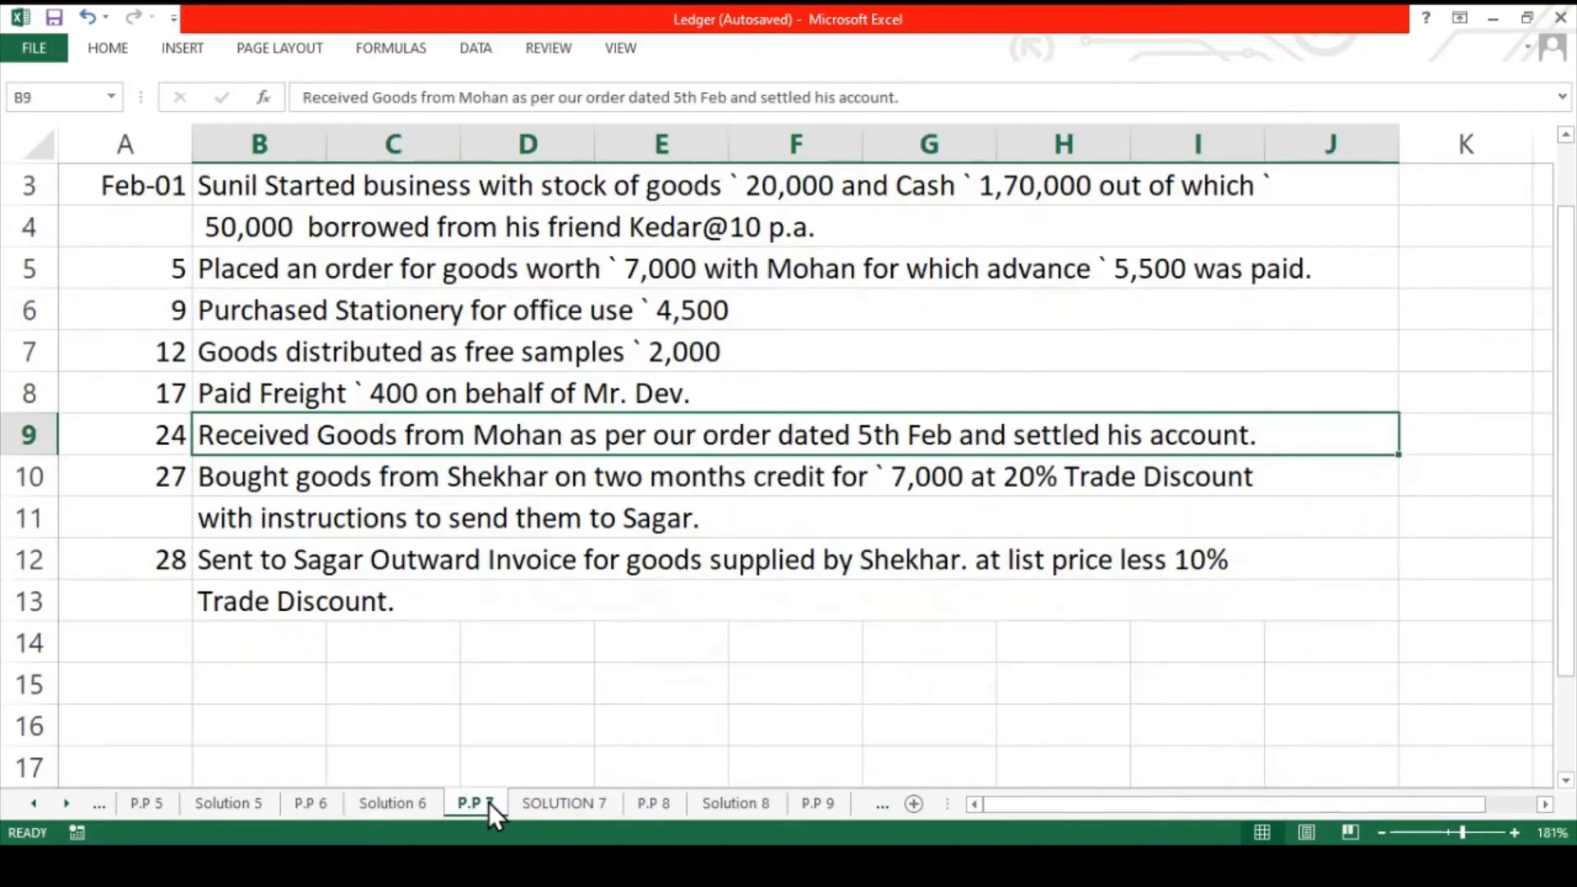
click(537, 487)
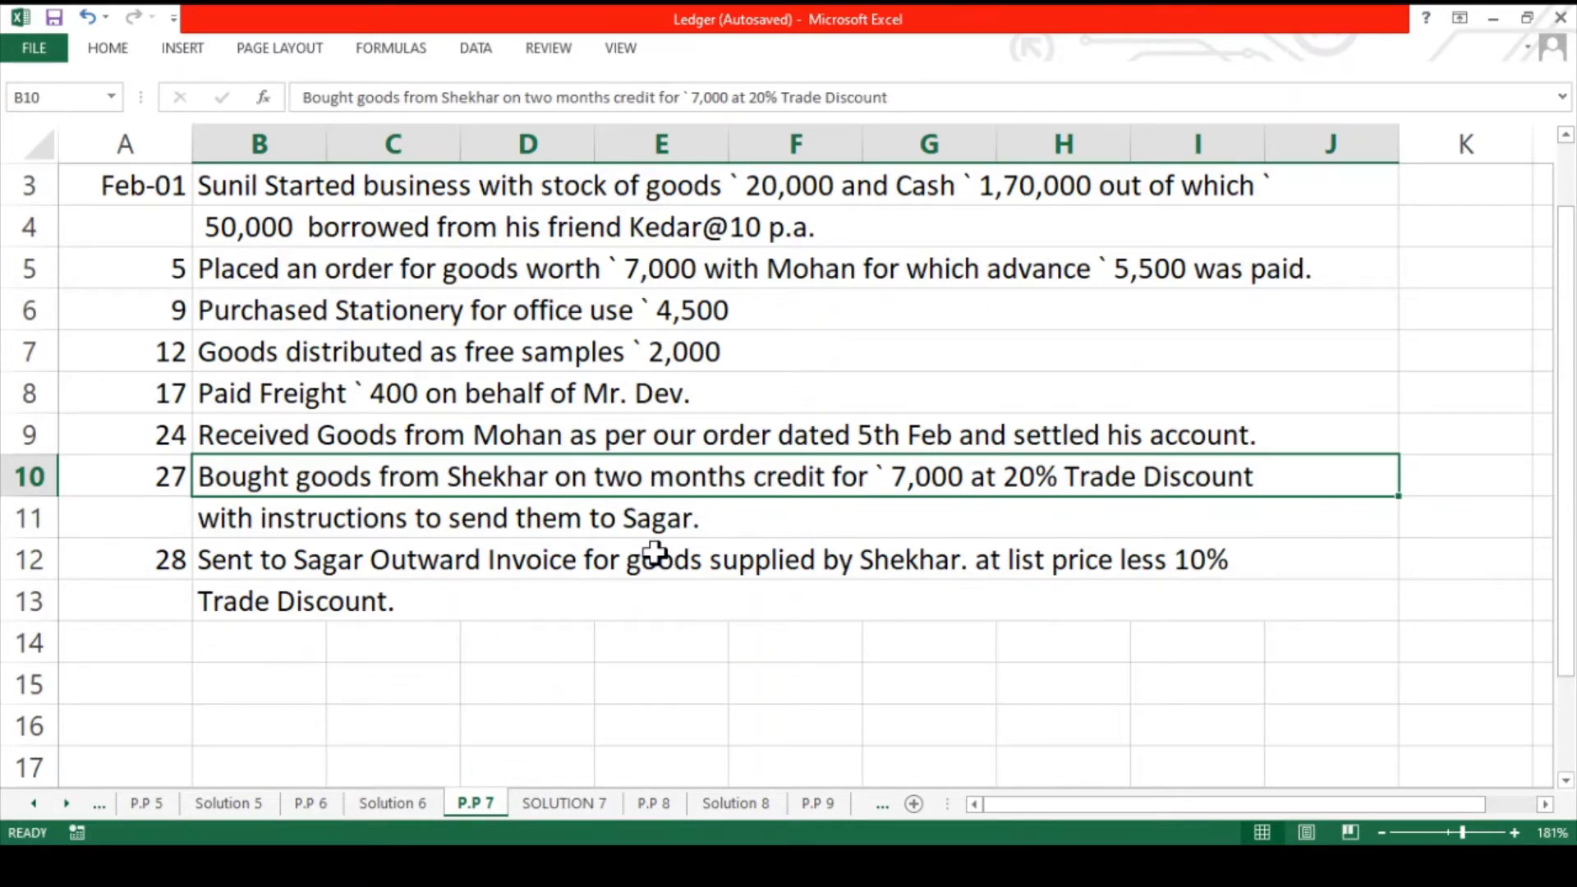
key(Down)
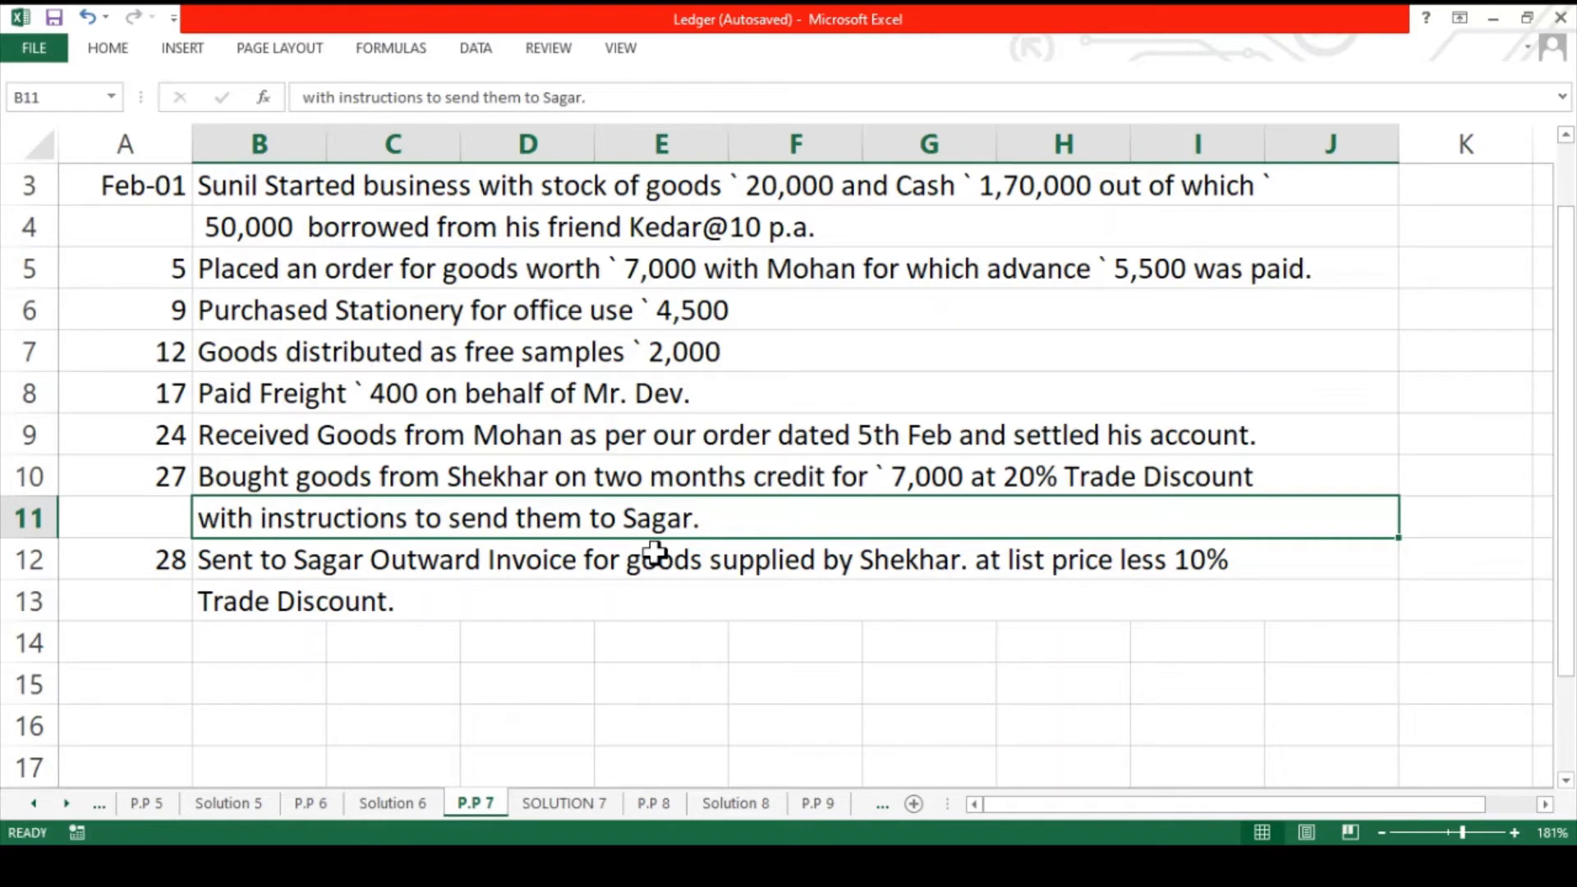
double_click(951, 472)
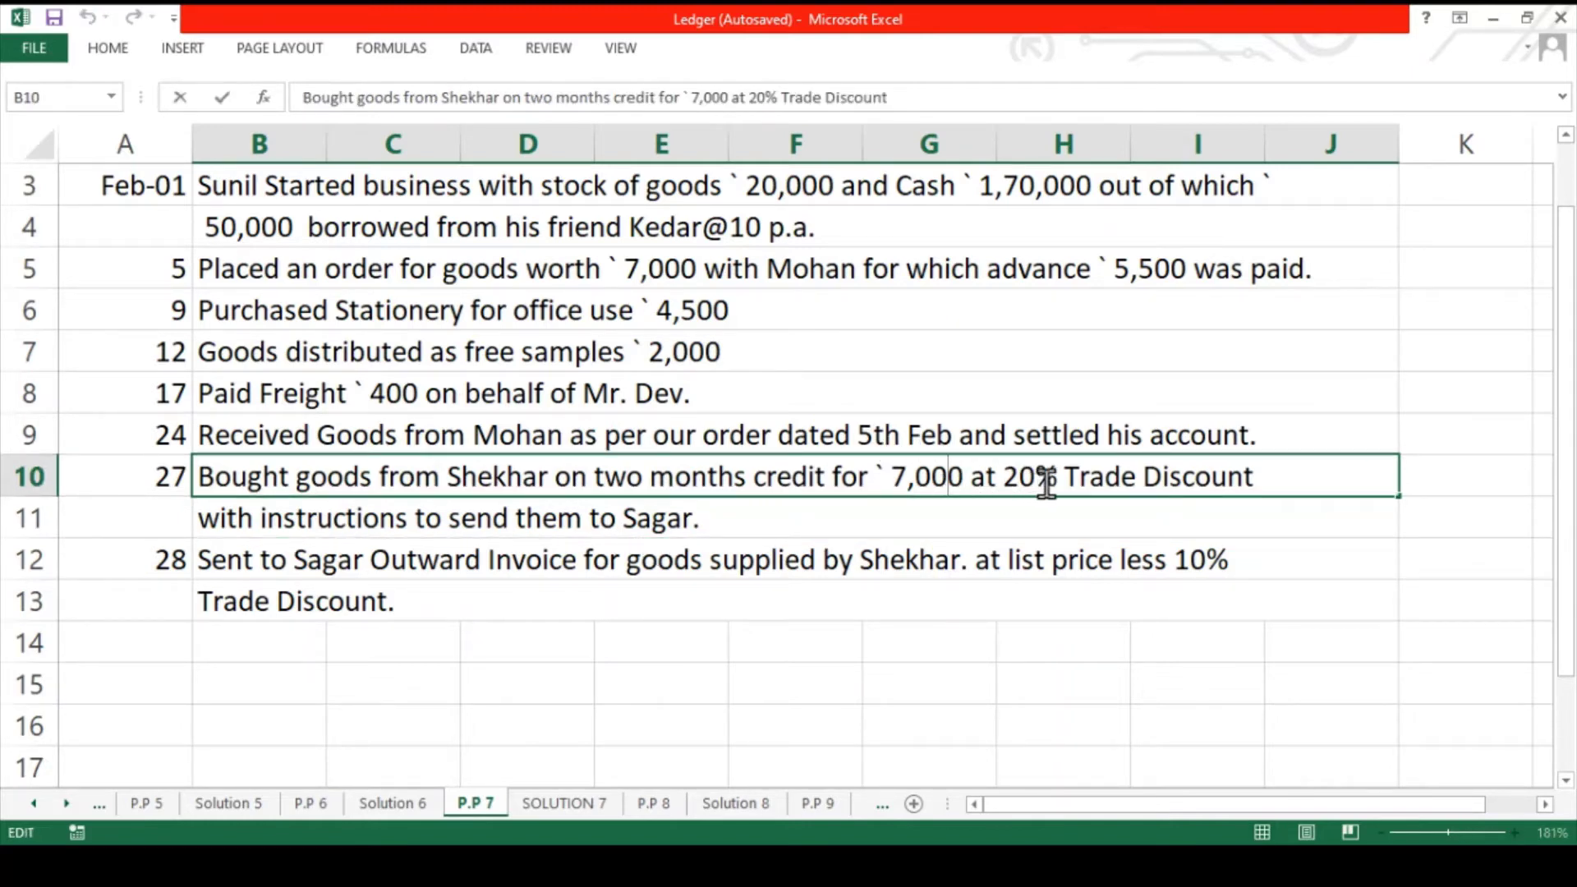
drag(961, 474, 891, 474)
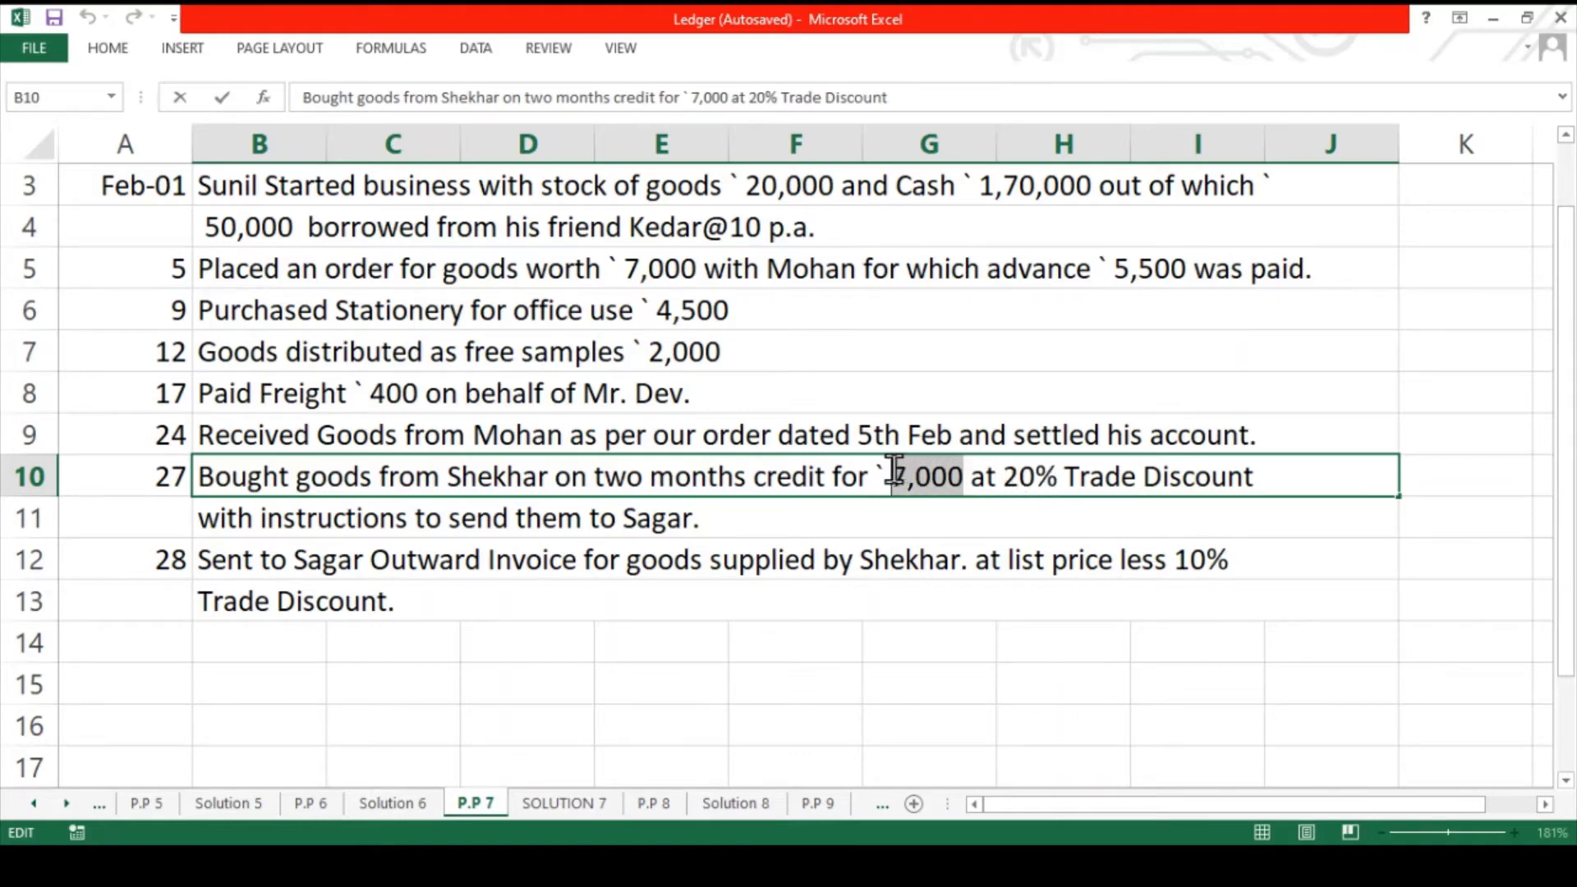
click(937, 501)
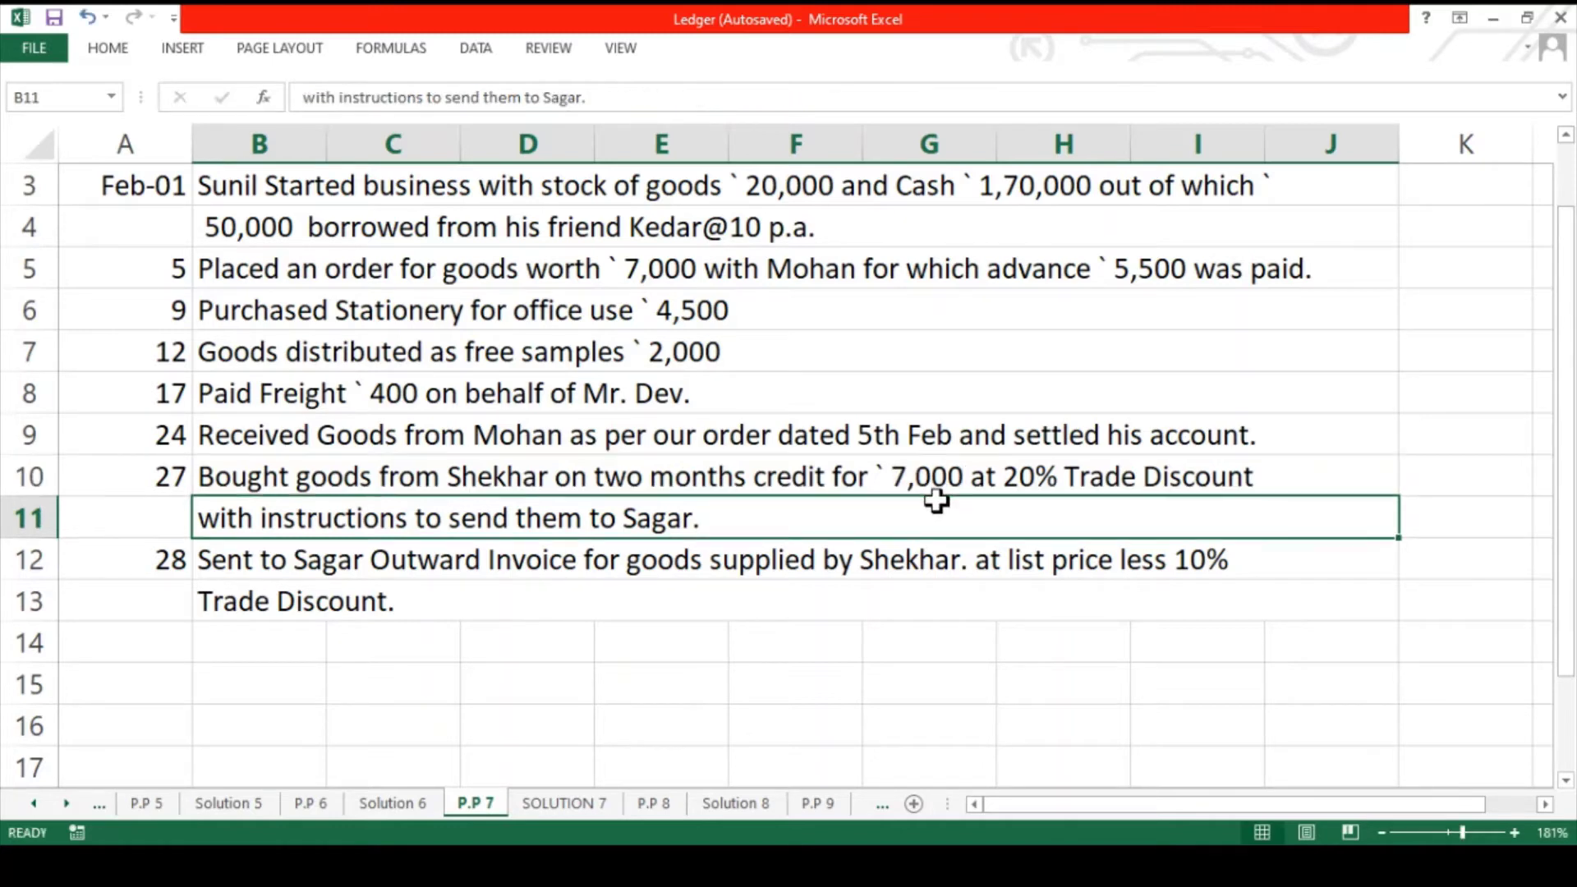
click(937, 477)
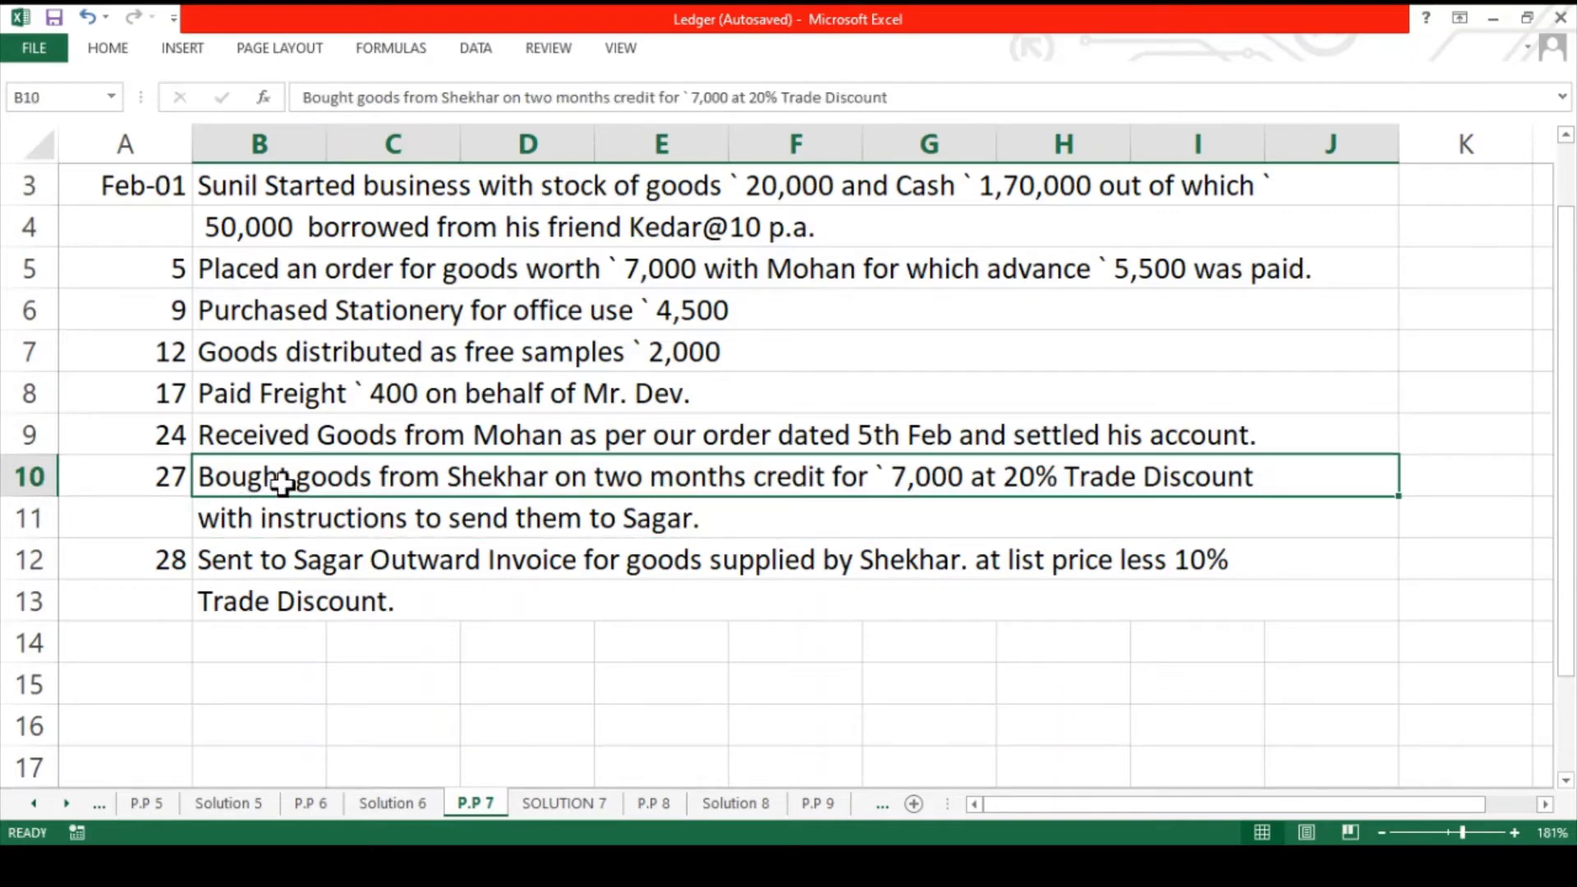
double_click(321, 476)
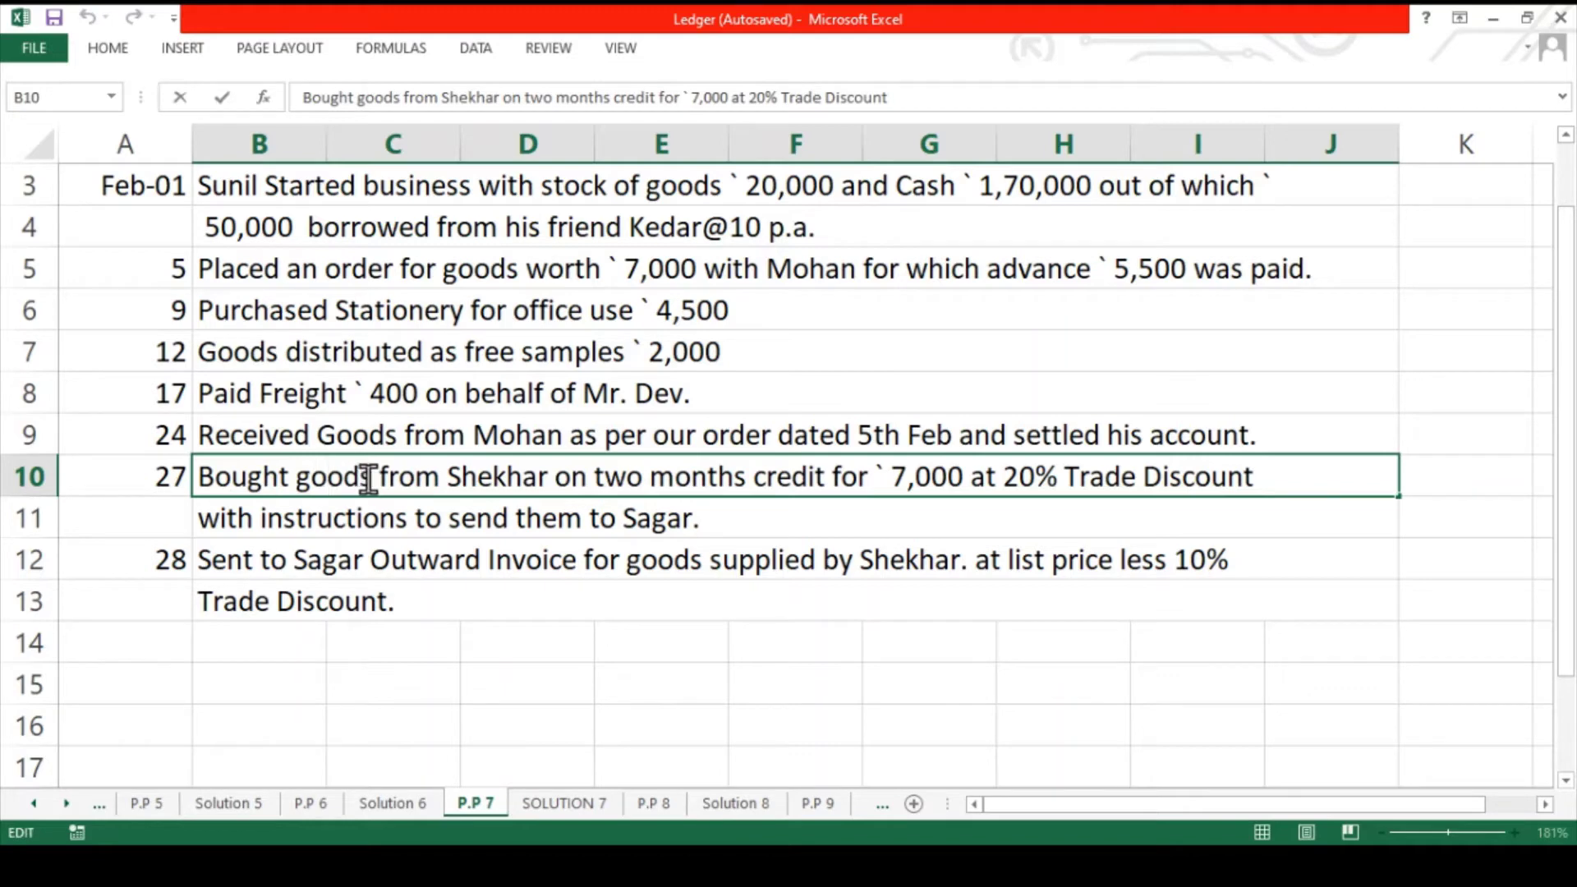
drag(372, 477, 200, 477)
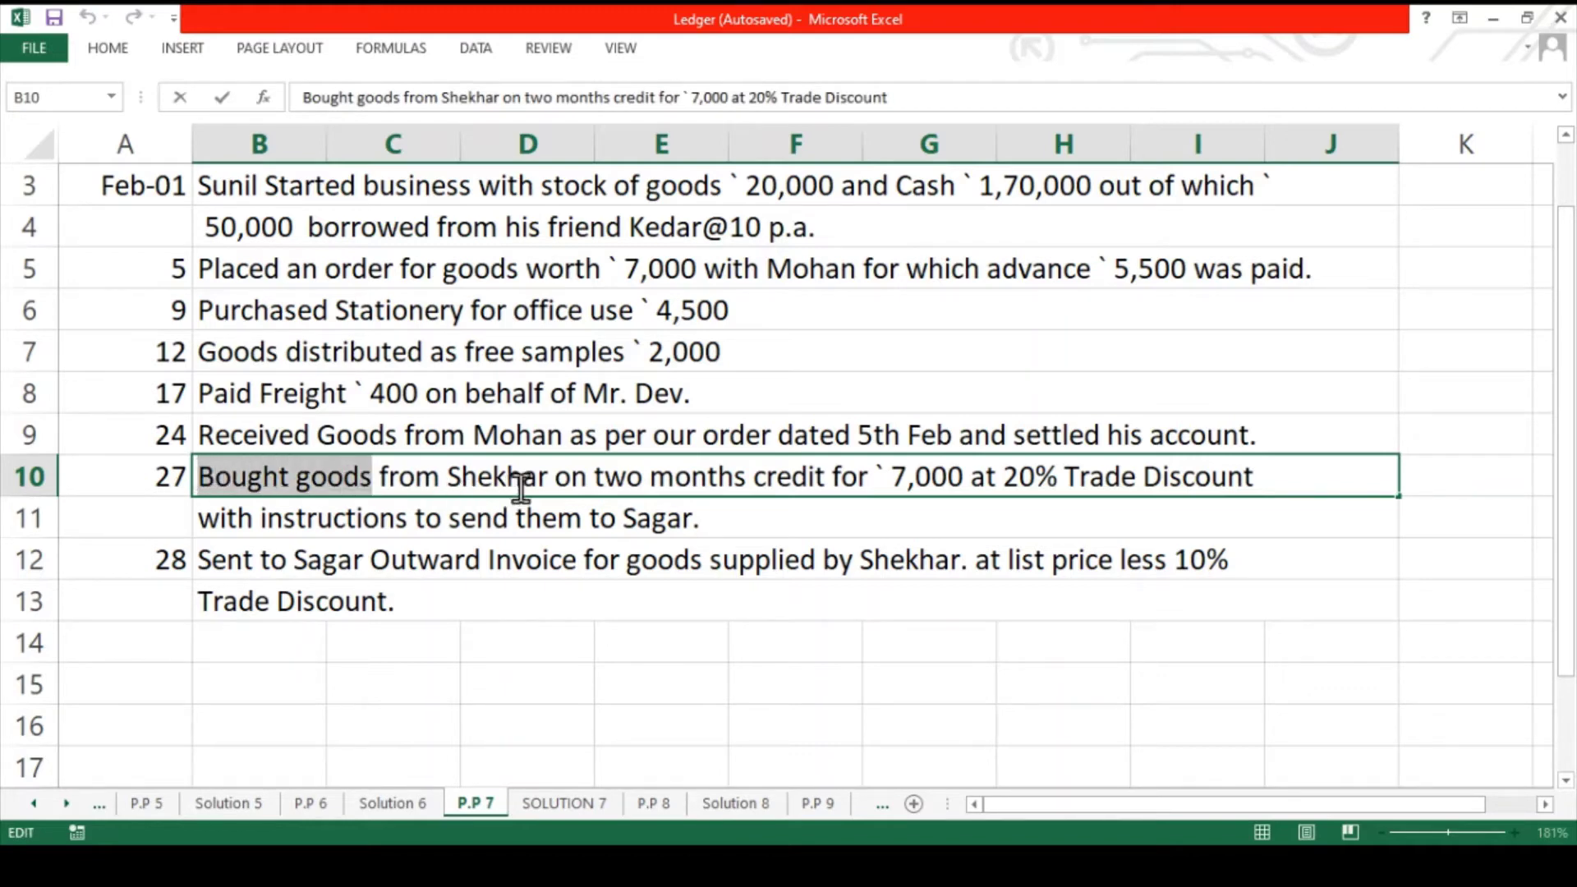
drag(547, 478, 448, 474)
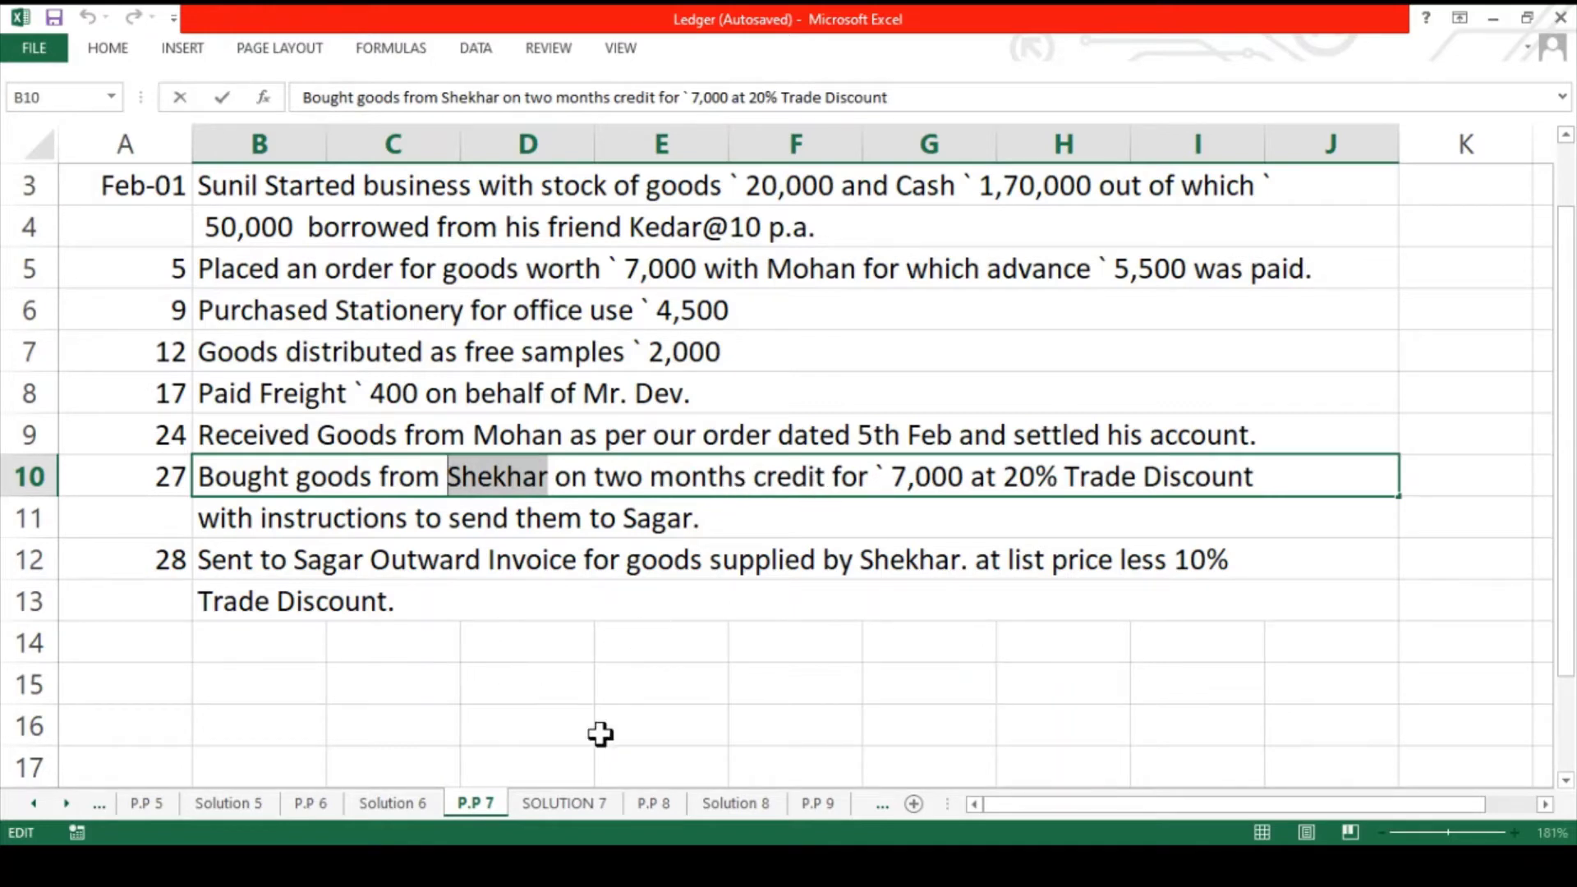
- On SOLUTION 7, show date 27 in A29, with Purchase A/c Dr in B29 and the supplier's account as the credit line in B30
click(570, 809)
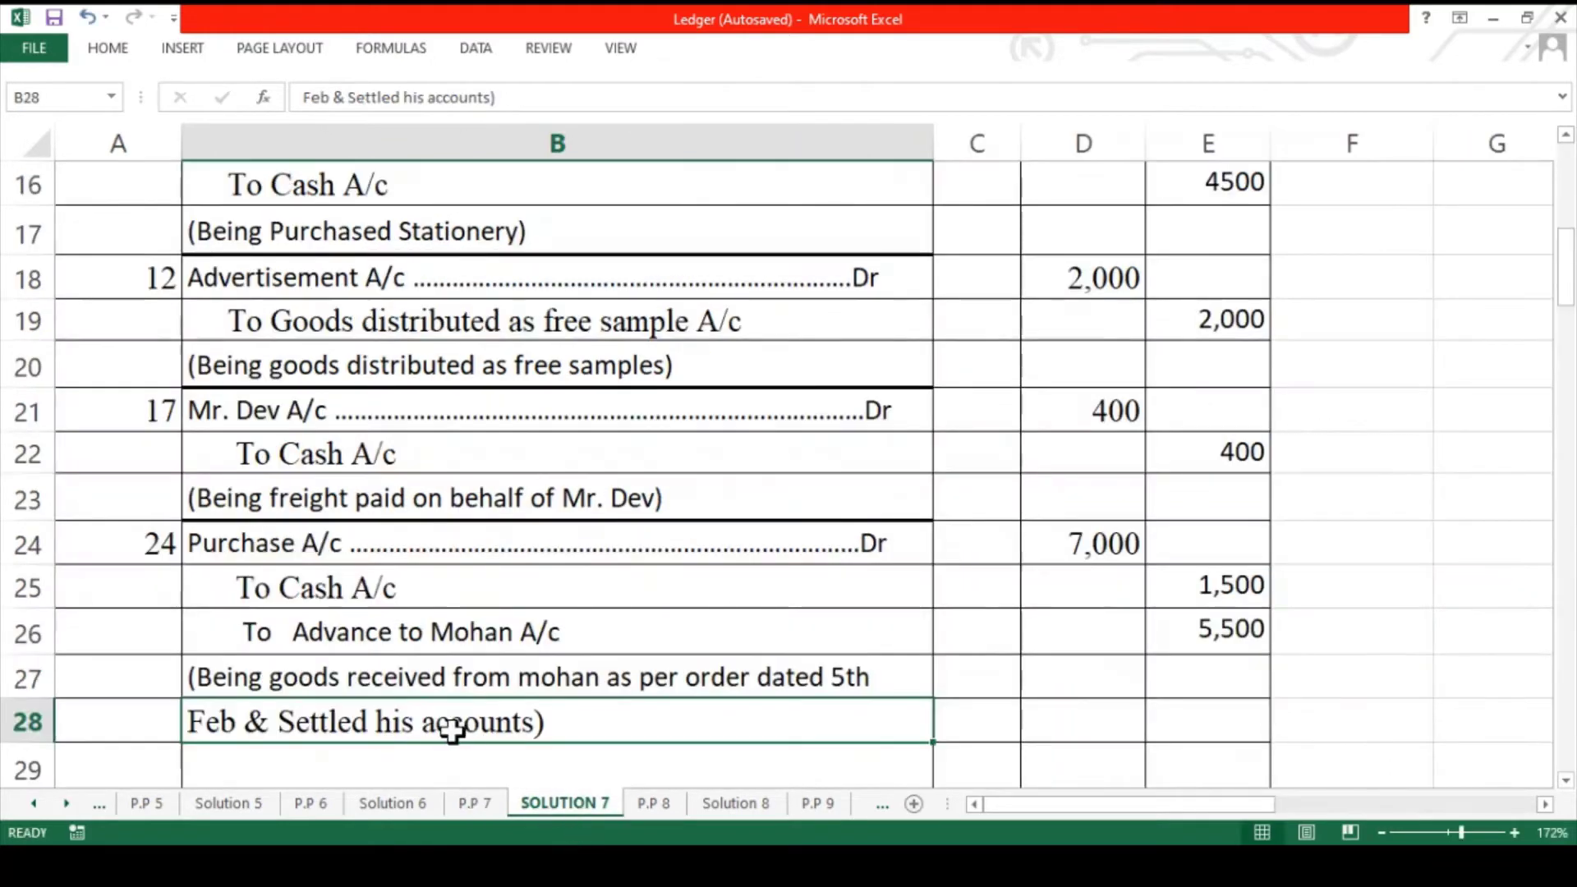
scroll(451, 732, down, 1)
click(187, 667)
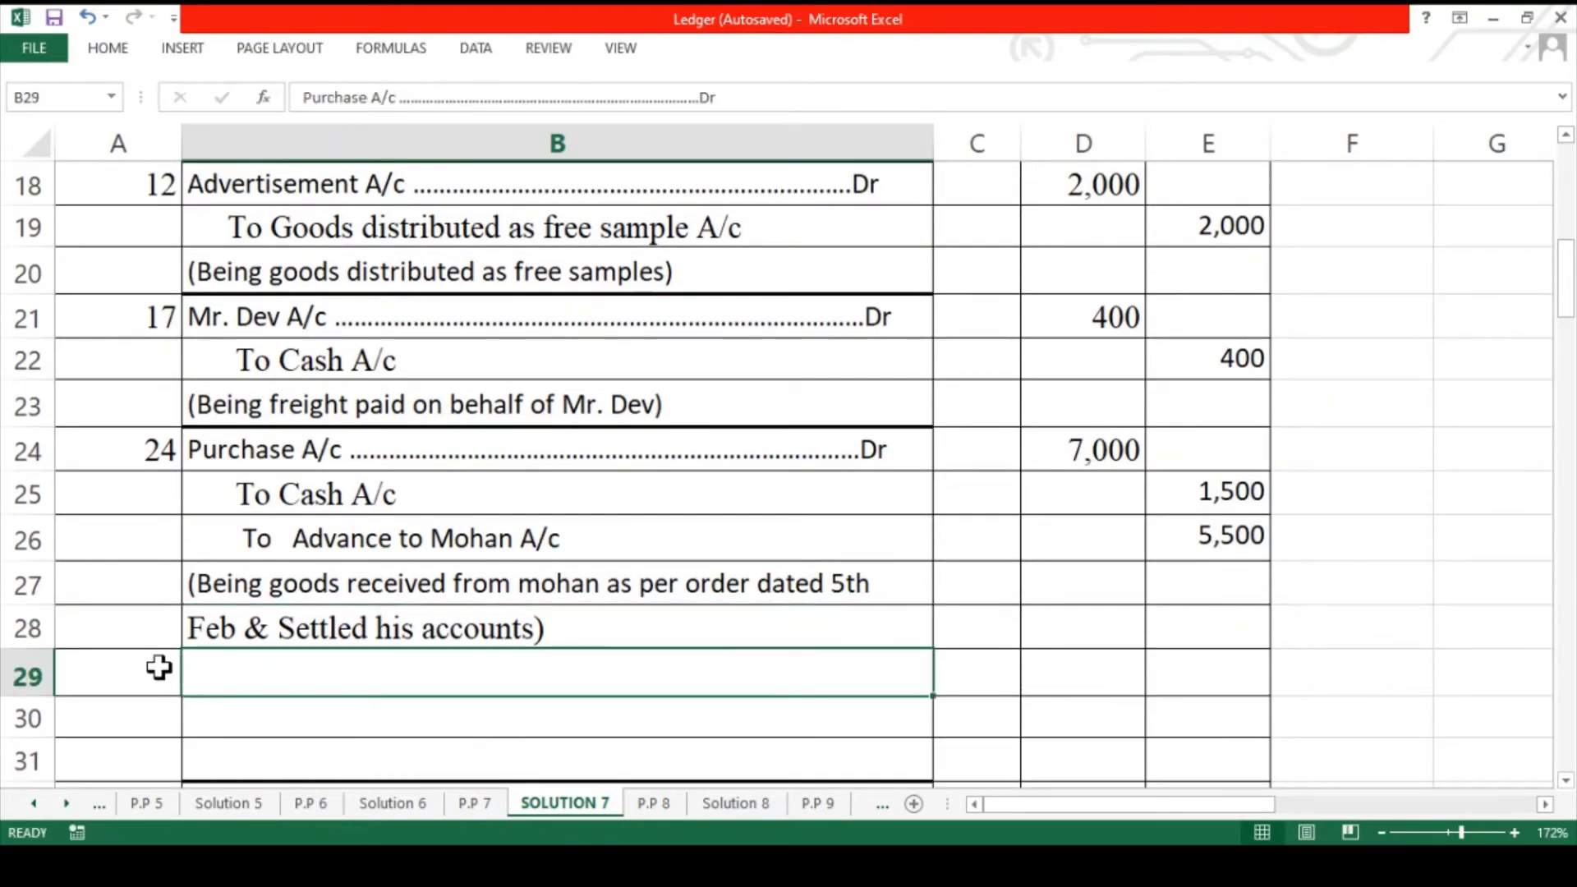
click(159, 668)
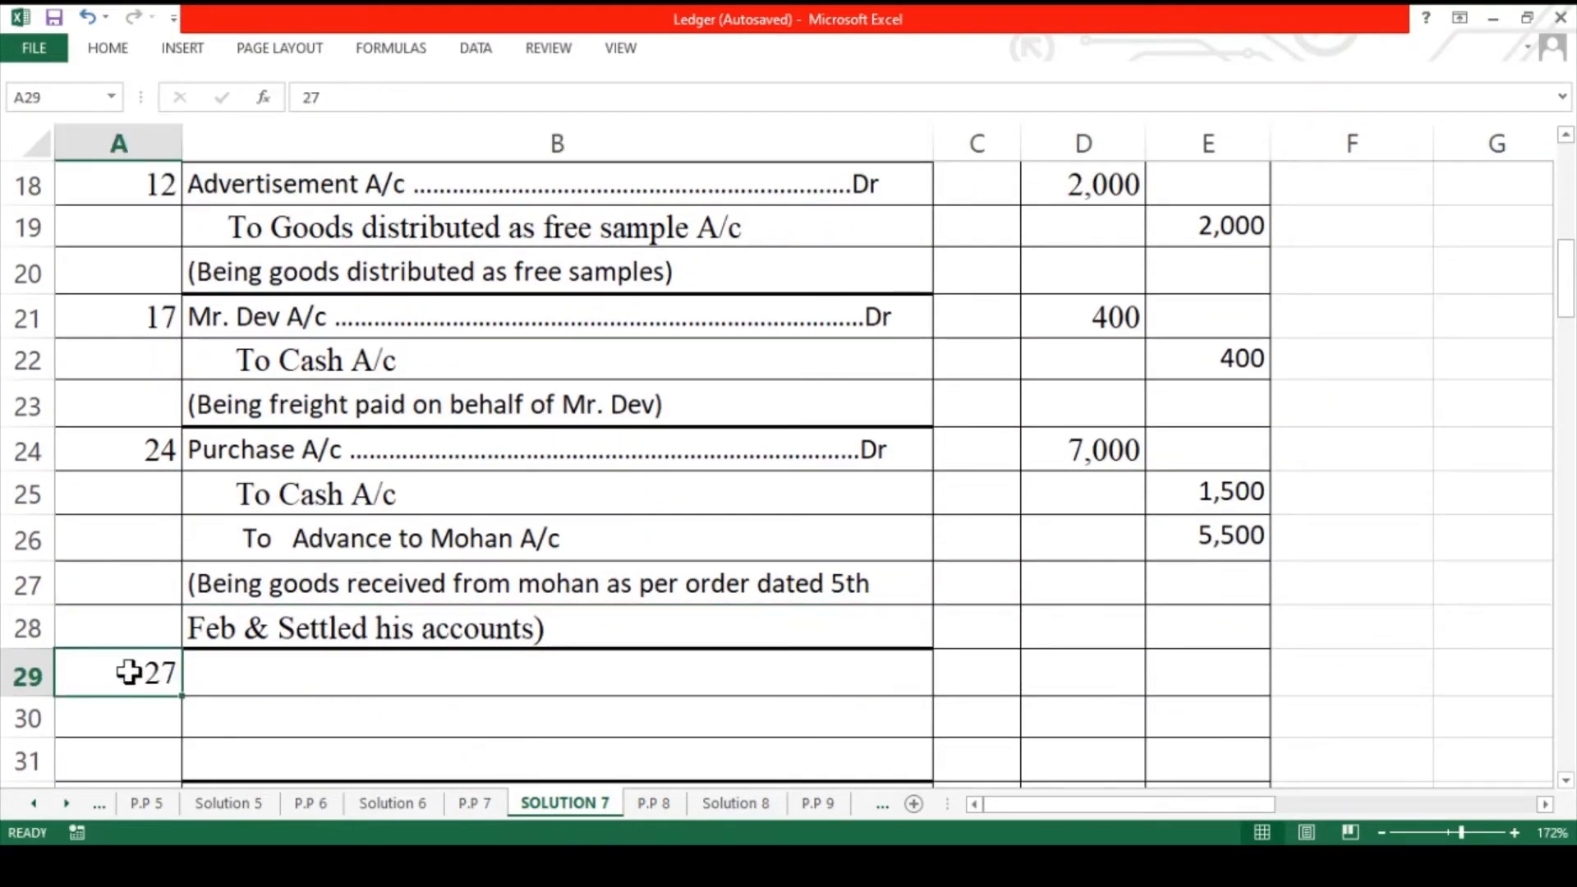
key(Right)
key(ctrl+v)
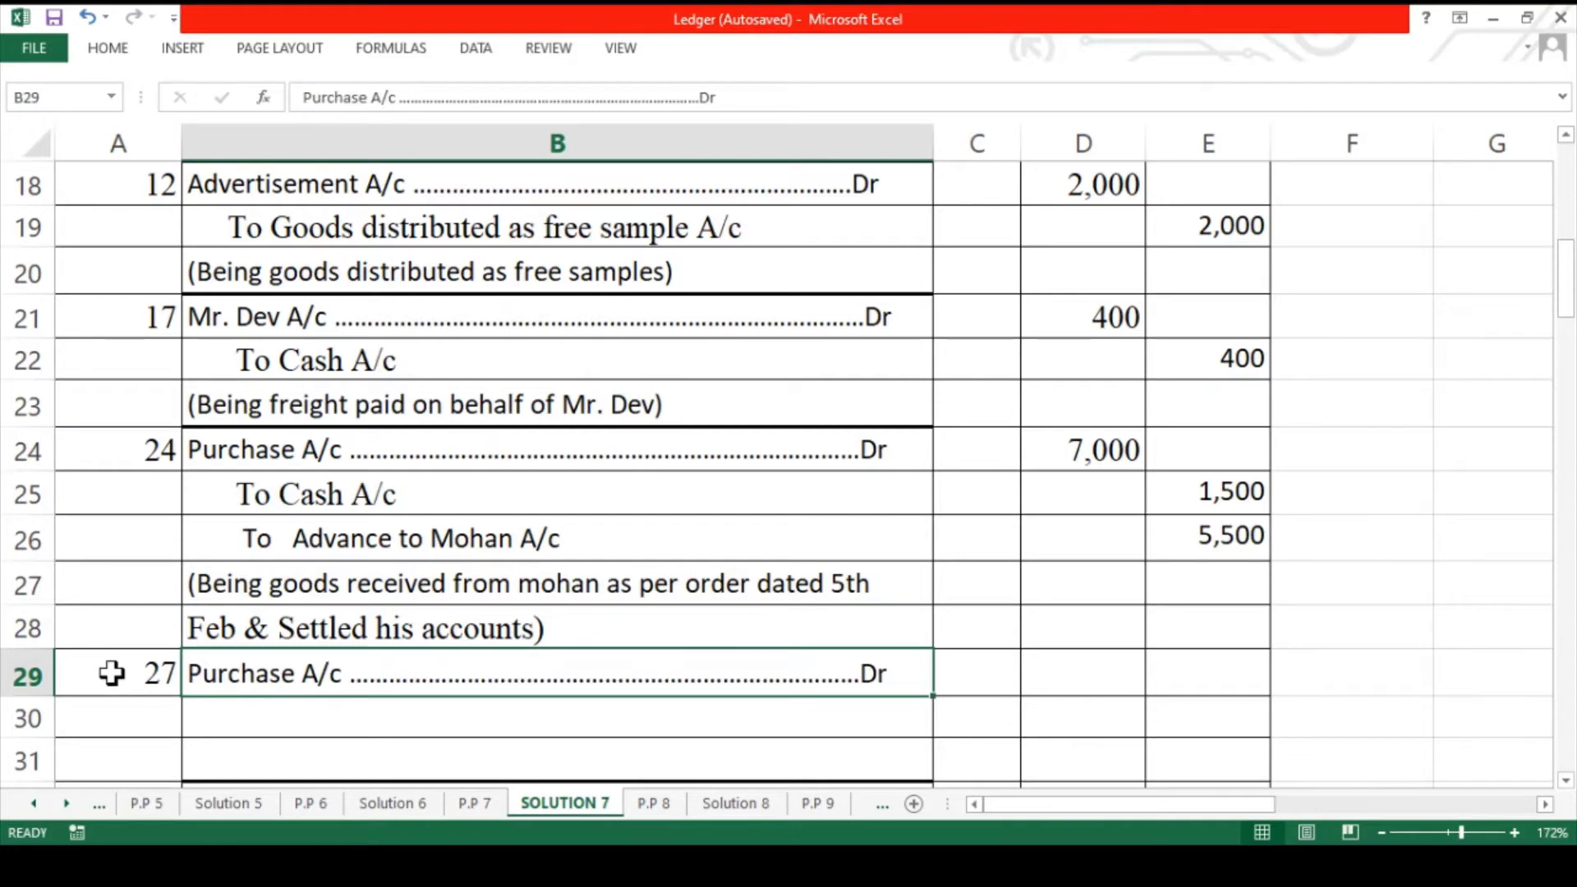
key(Down)
text(To Shekhar A/c)
- Show 5,600 as the Purchase account's debit amount in D29 and as the supplier's credit amount in E30
key(Up)
key(Right)
key(Right)
text(5600)
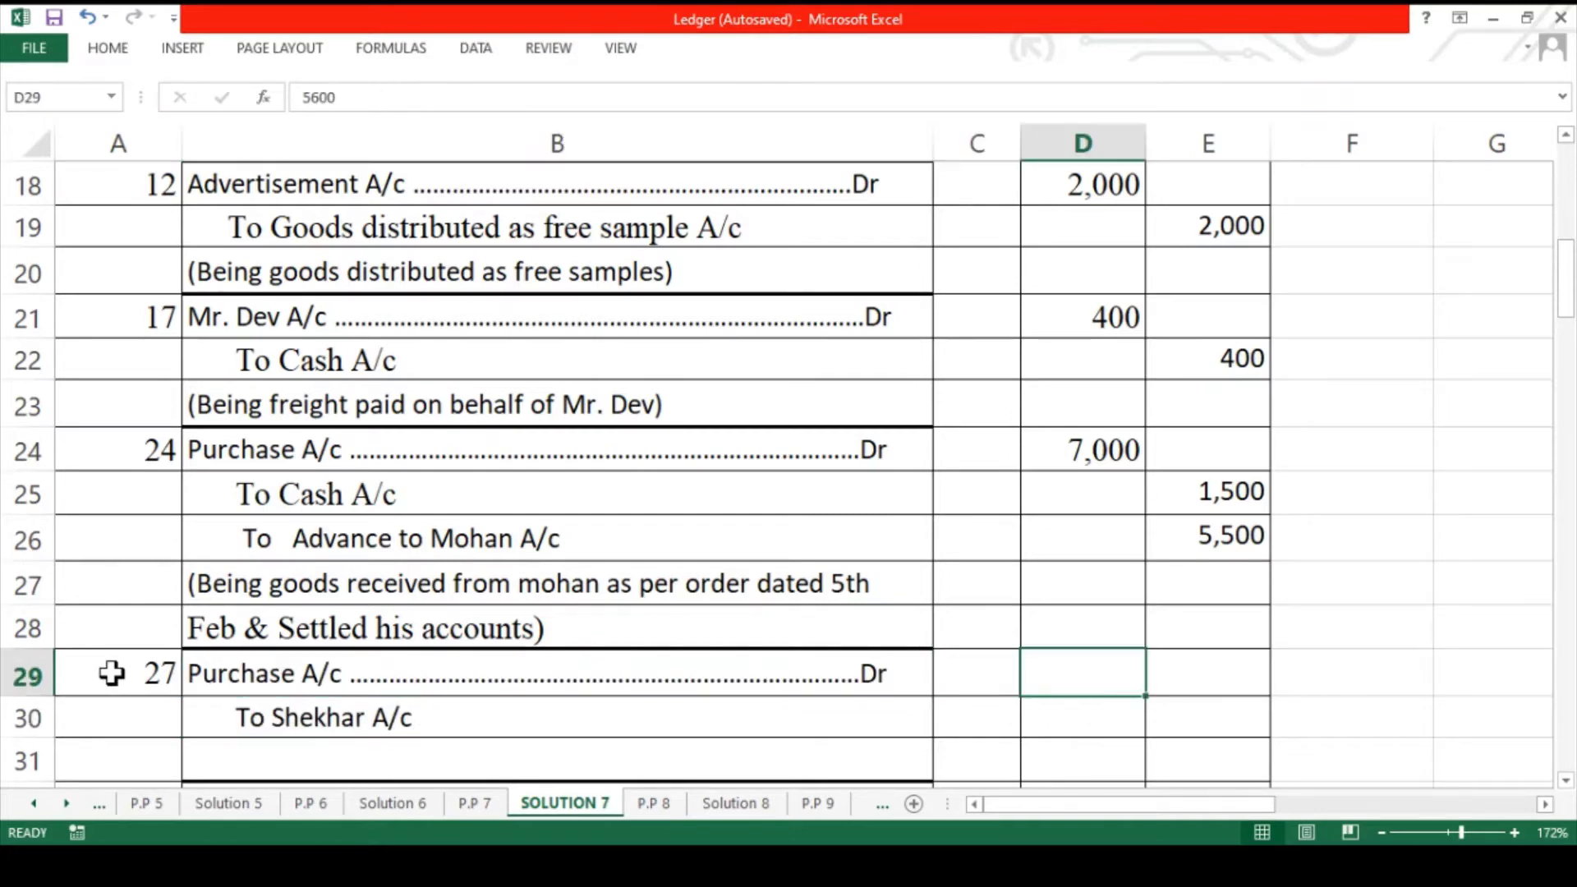
key(ctrl+Return)
key(Down)
key(Right)
text(5600)
key(ctrl+Return)
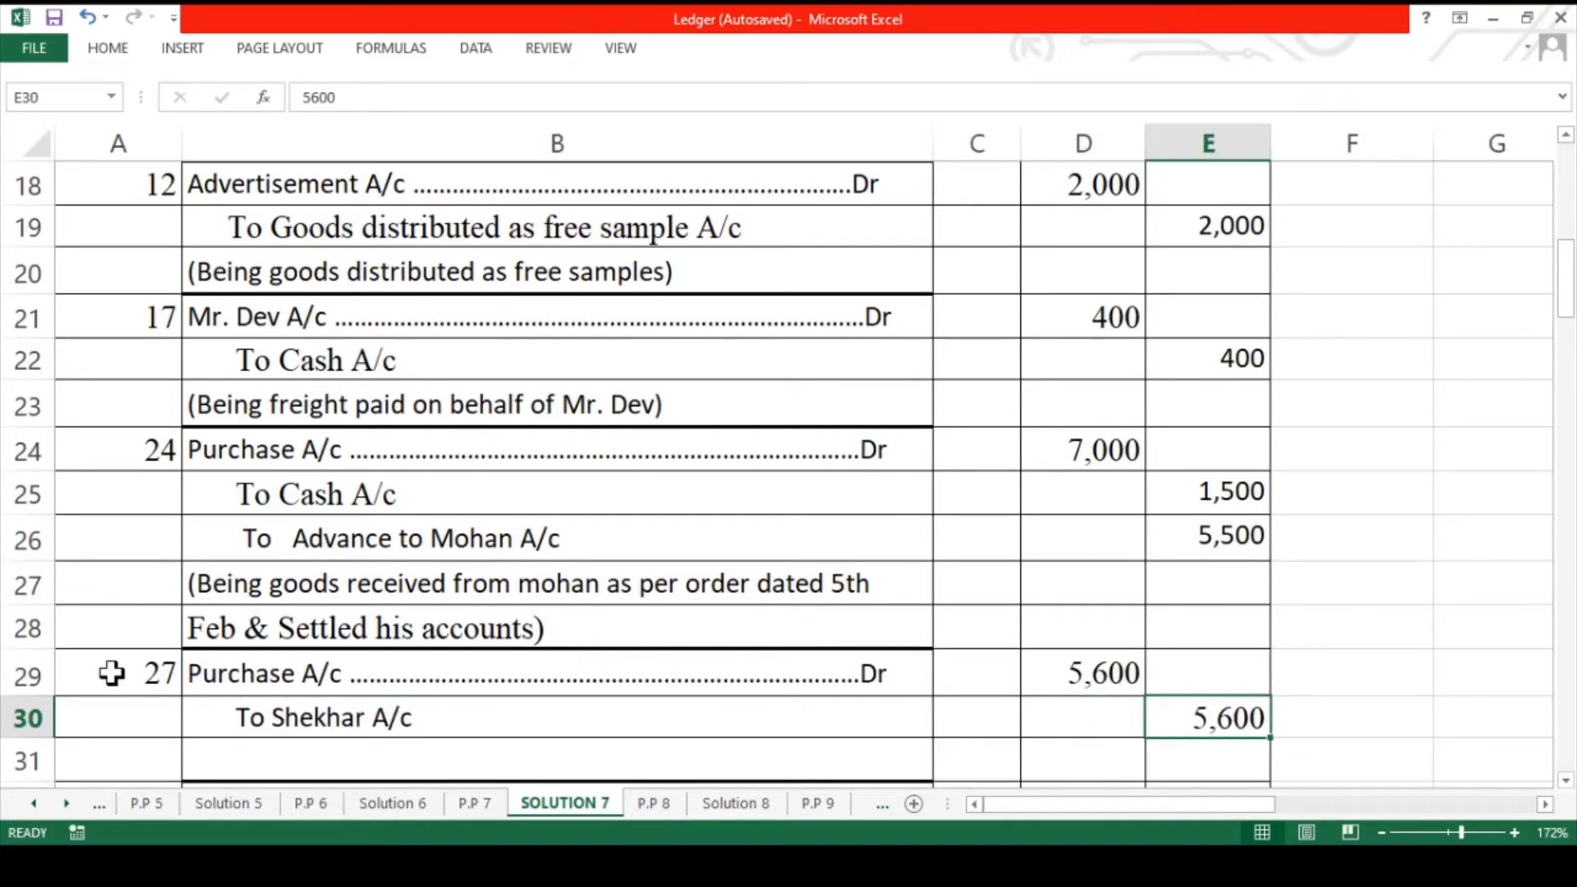
- Show the narration in B31 about goods purchased from the supplier at 20% T.D
key(Left)
key(Left)
key(Left)
key(Down)
text((Being  Purrchased goods from Shekhar at 20% T.D))
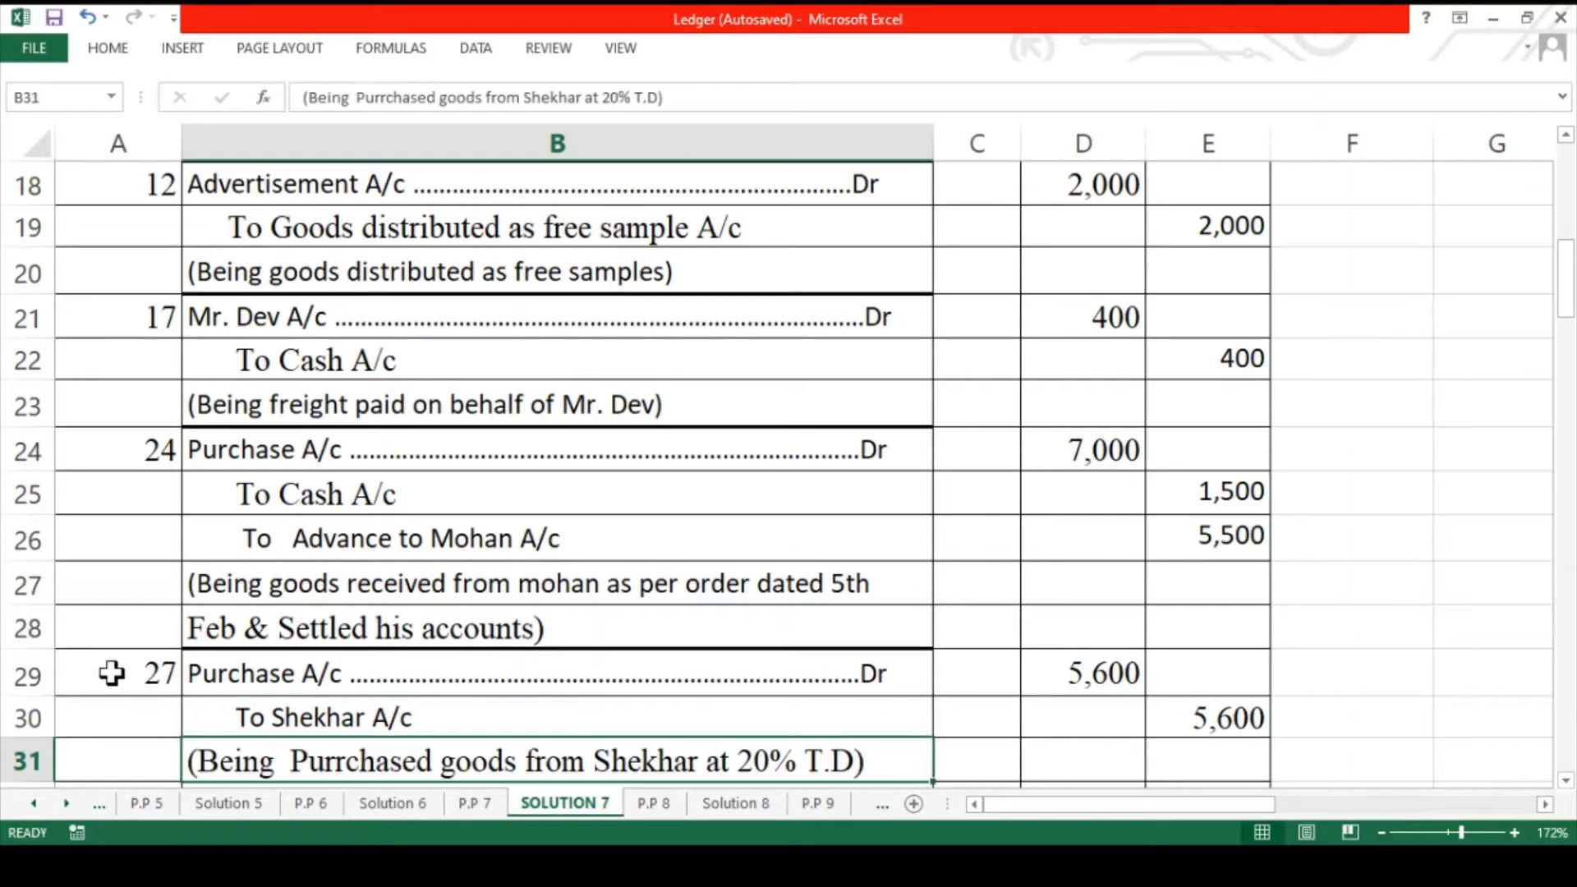
- Enter 28 in A32 as the date of the next journal entry
scroll(317, 670, down, 1)
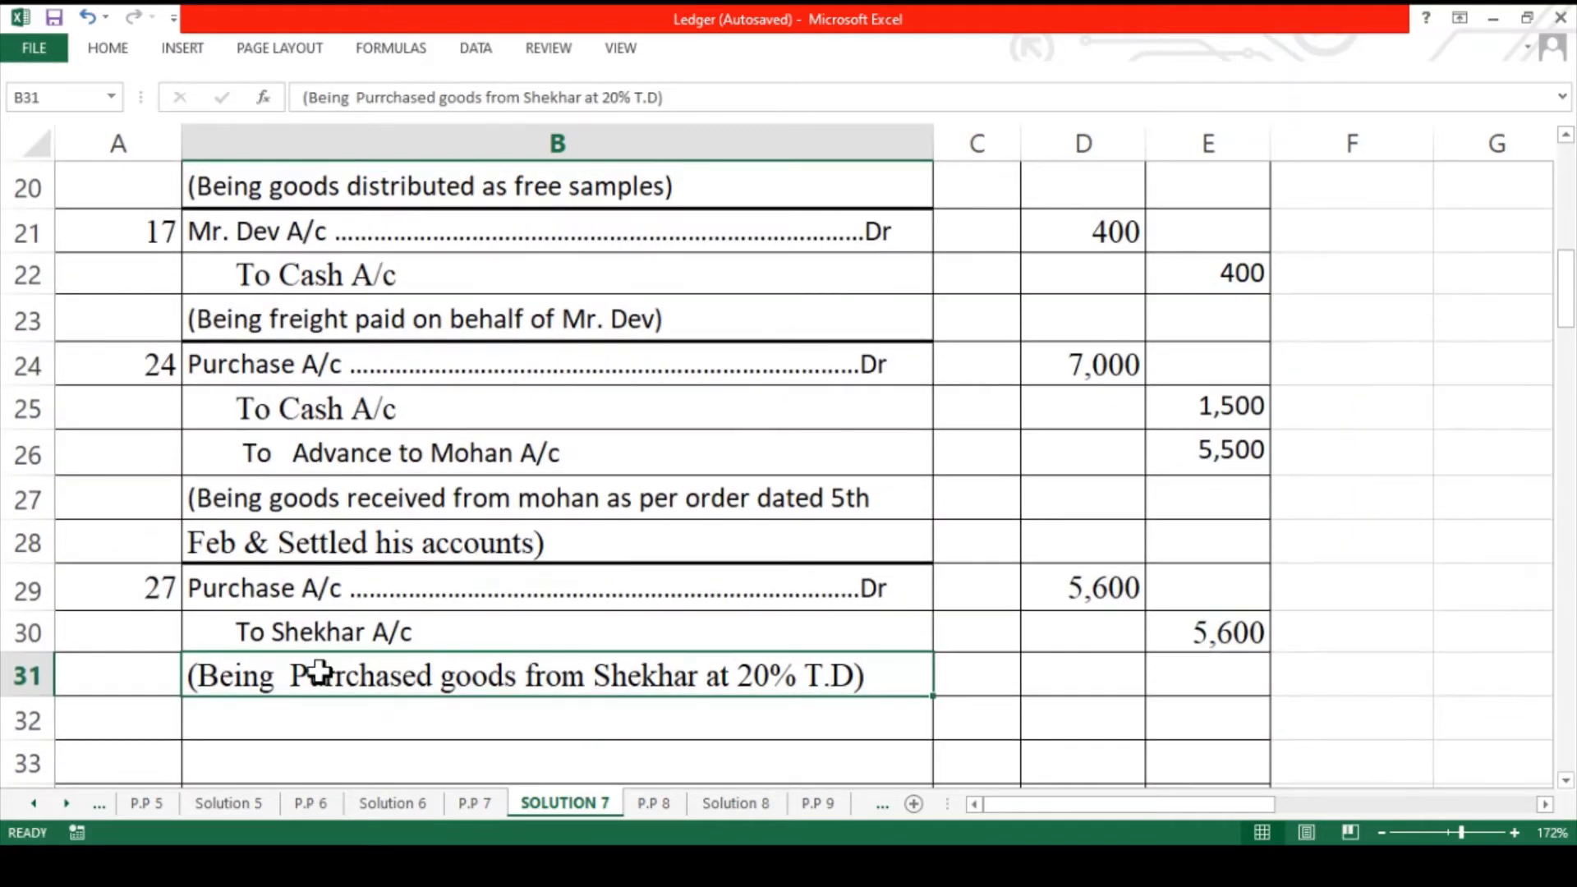
click(130, 717)
text(28)
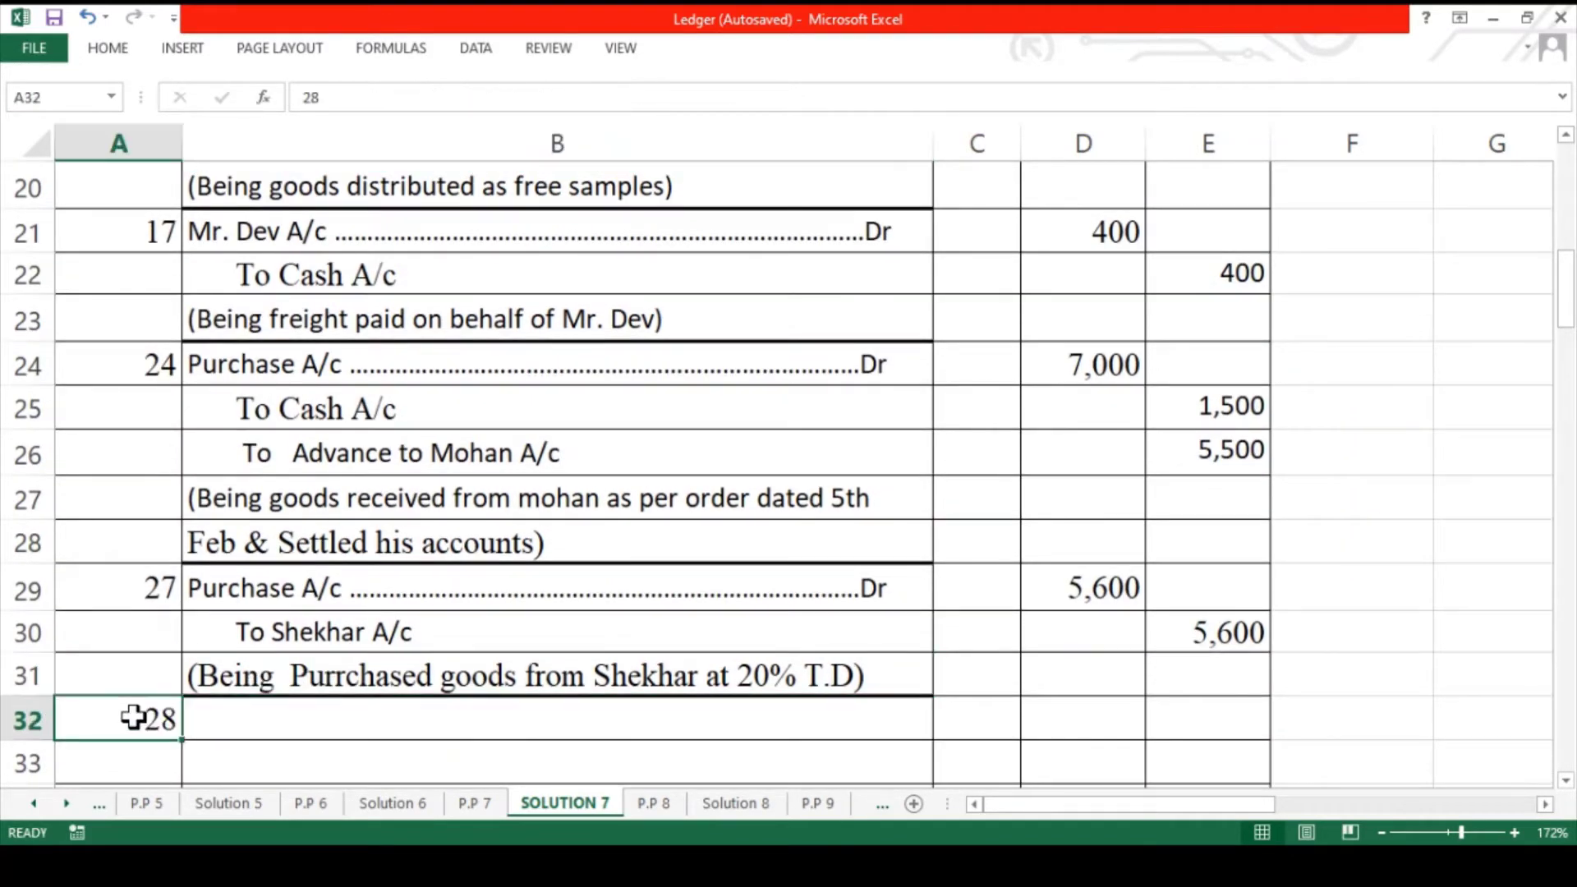
key(ctrl+Return)
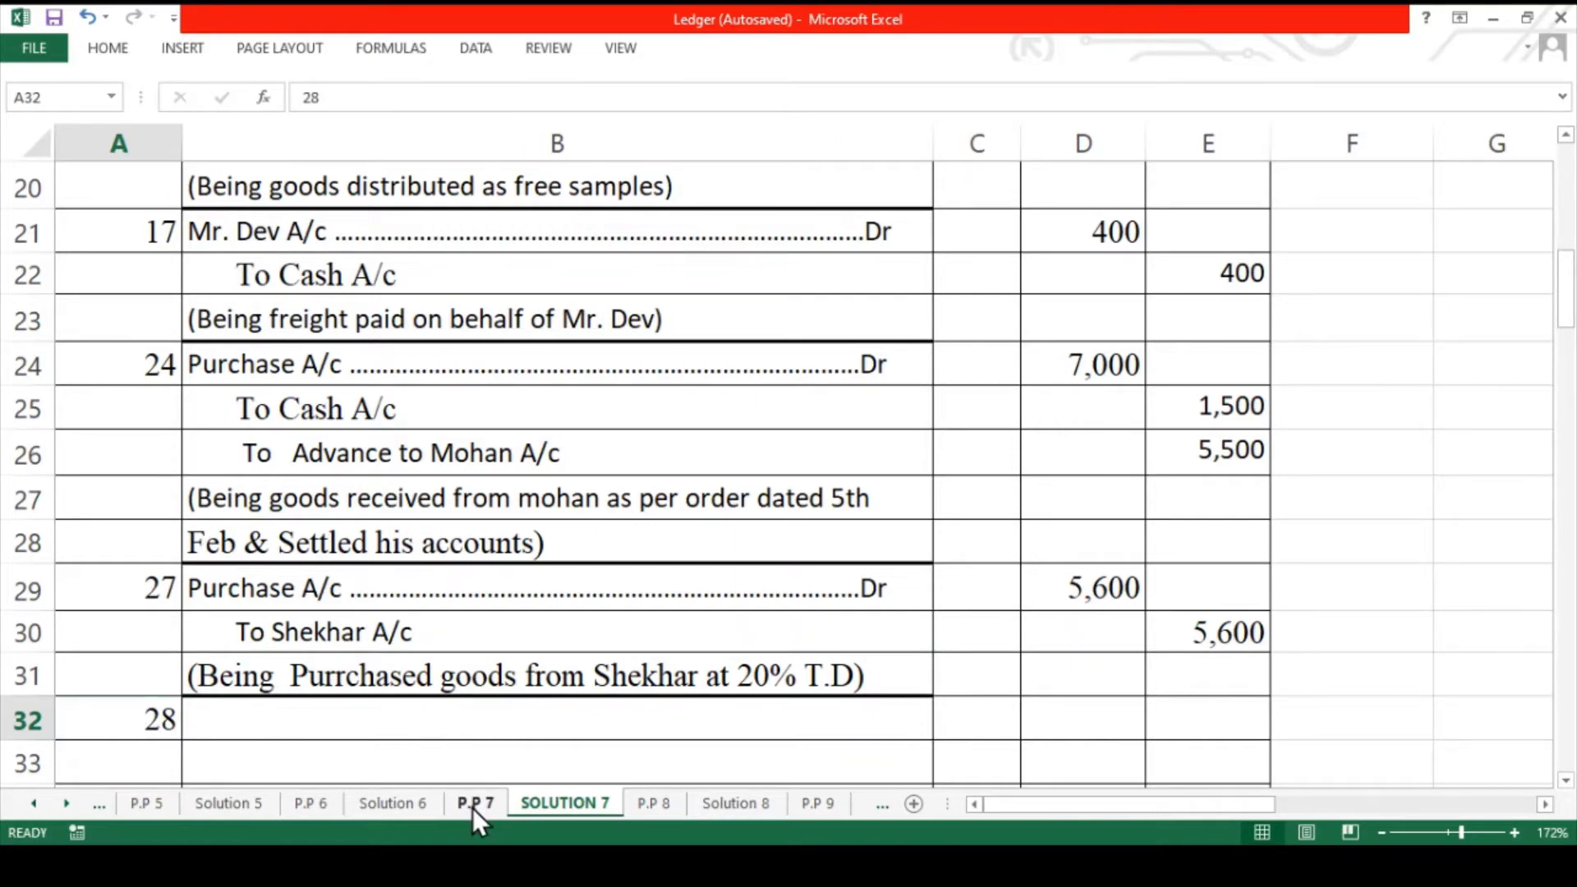
- Examine the outward invoice transaction dated 28 on P.P 7 against the list price and trade discount of the purchase dated 27
click(472, 807)
key(Down)
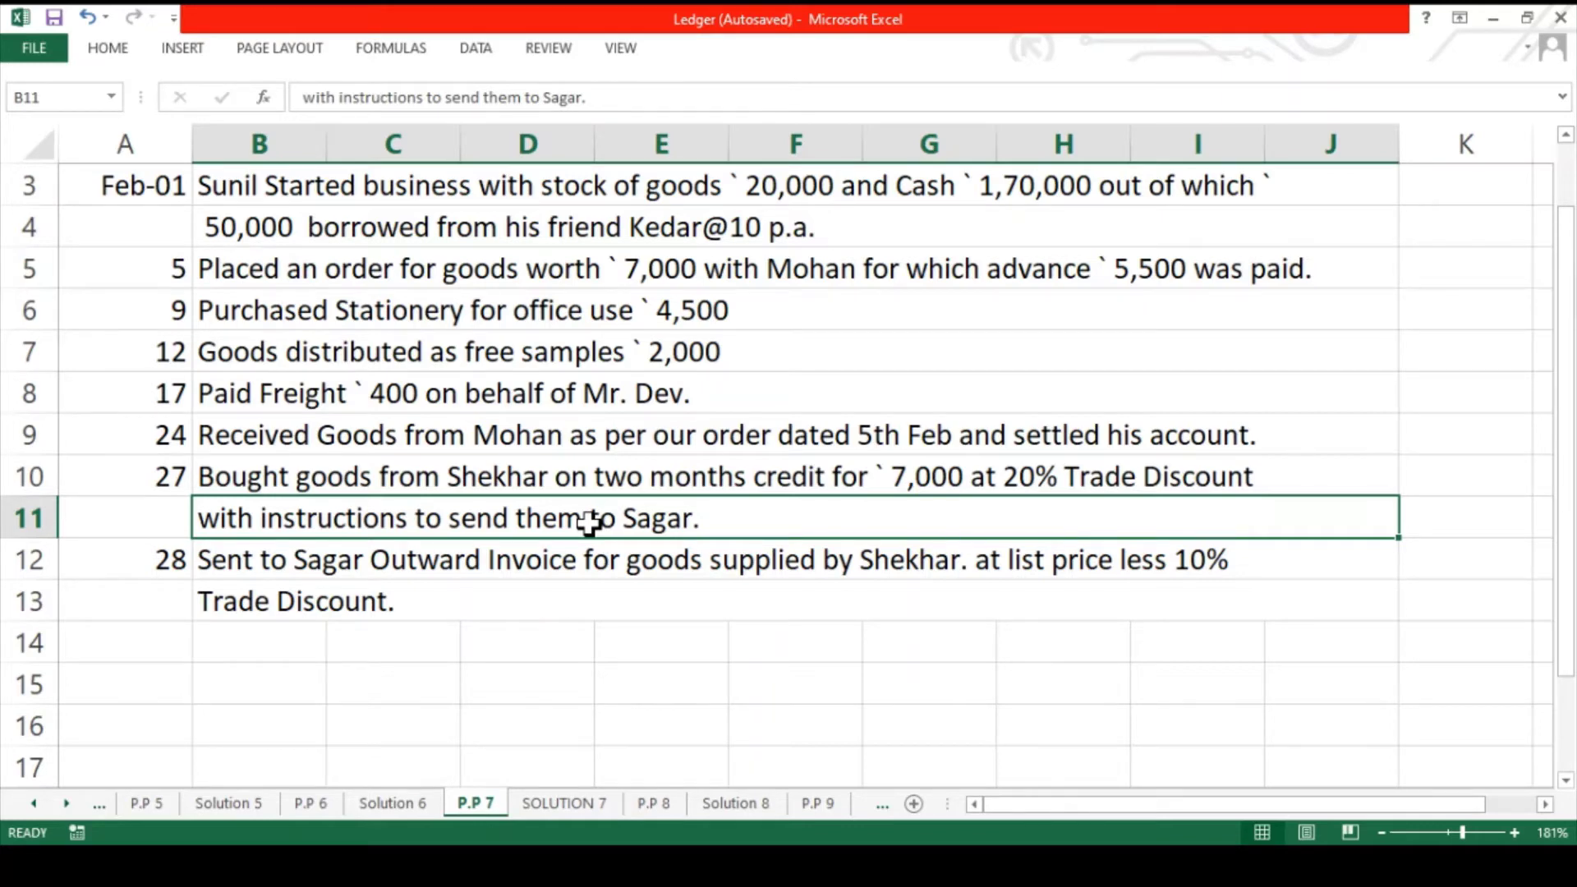
click(317, 564)
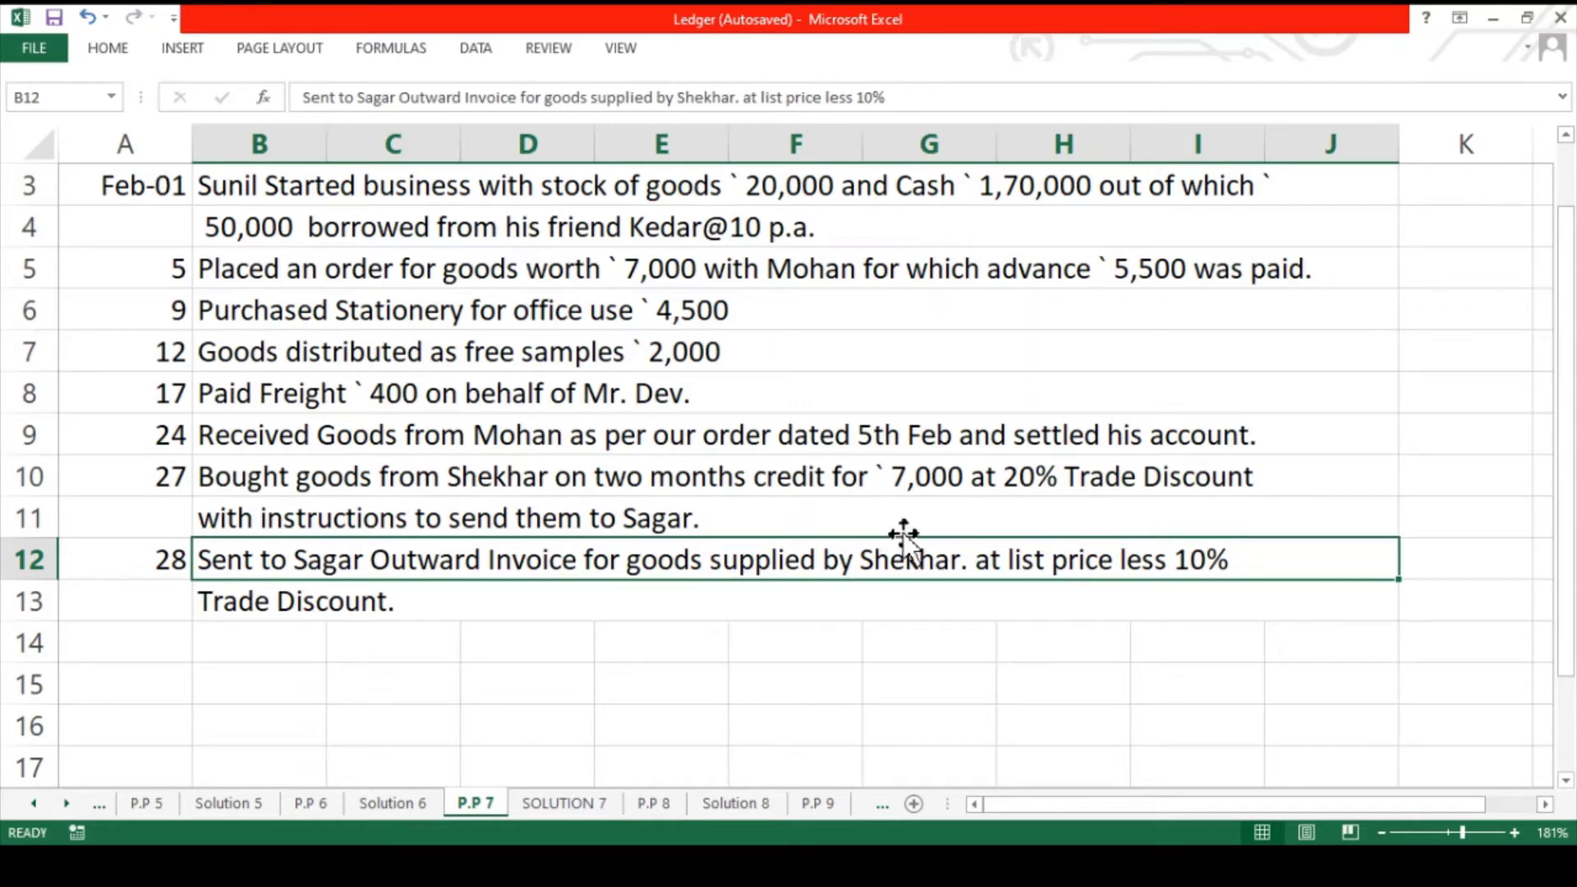
click(881, 480)
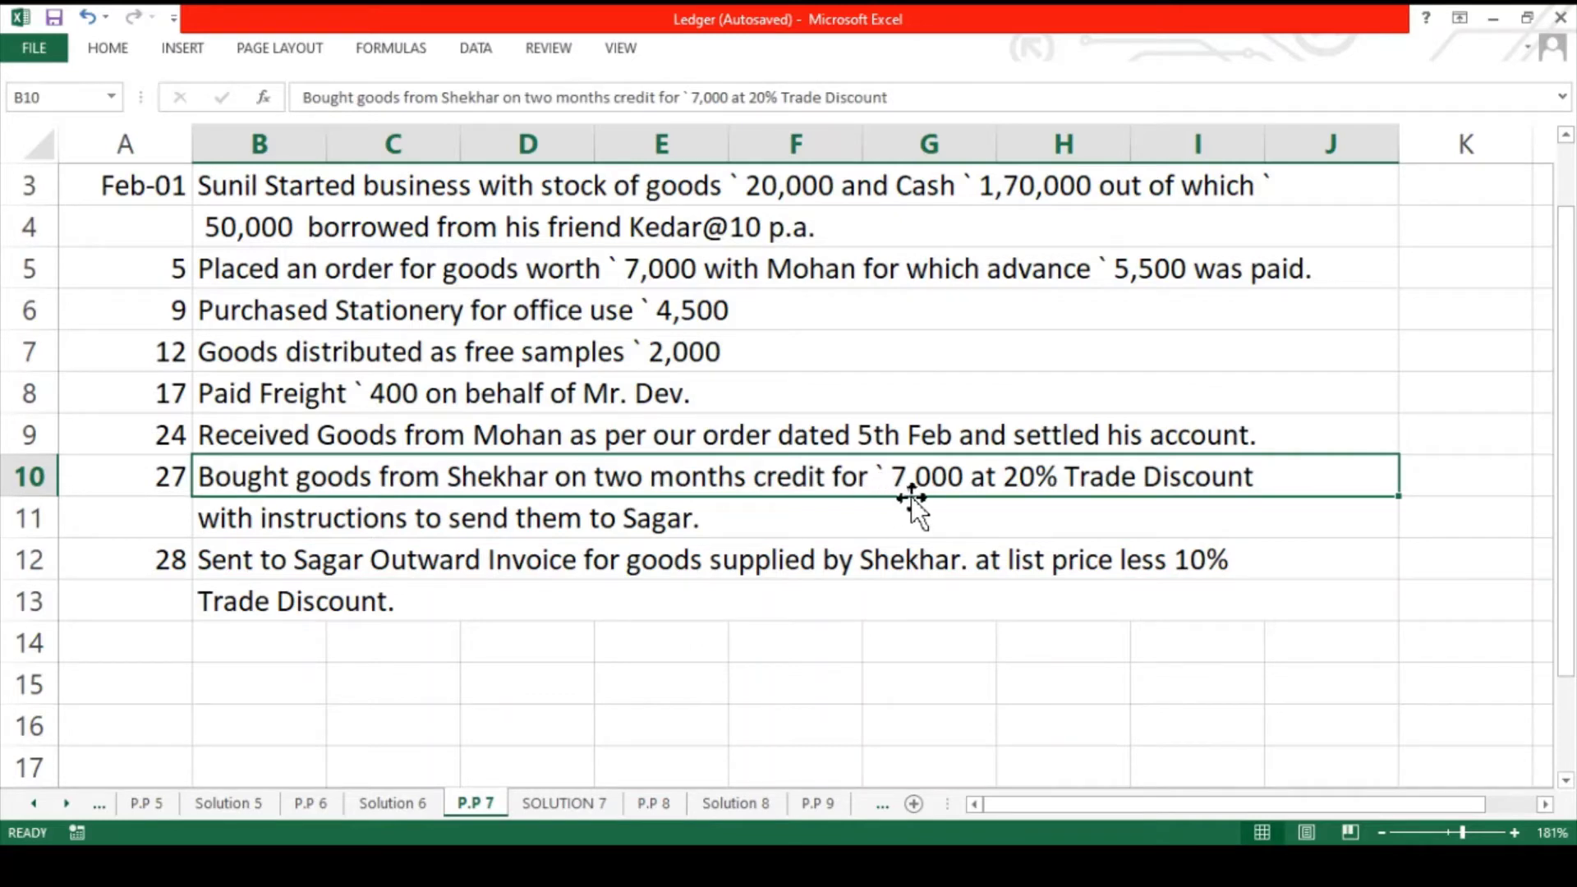
click(869, 564)
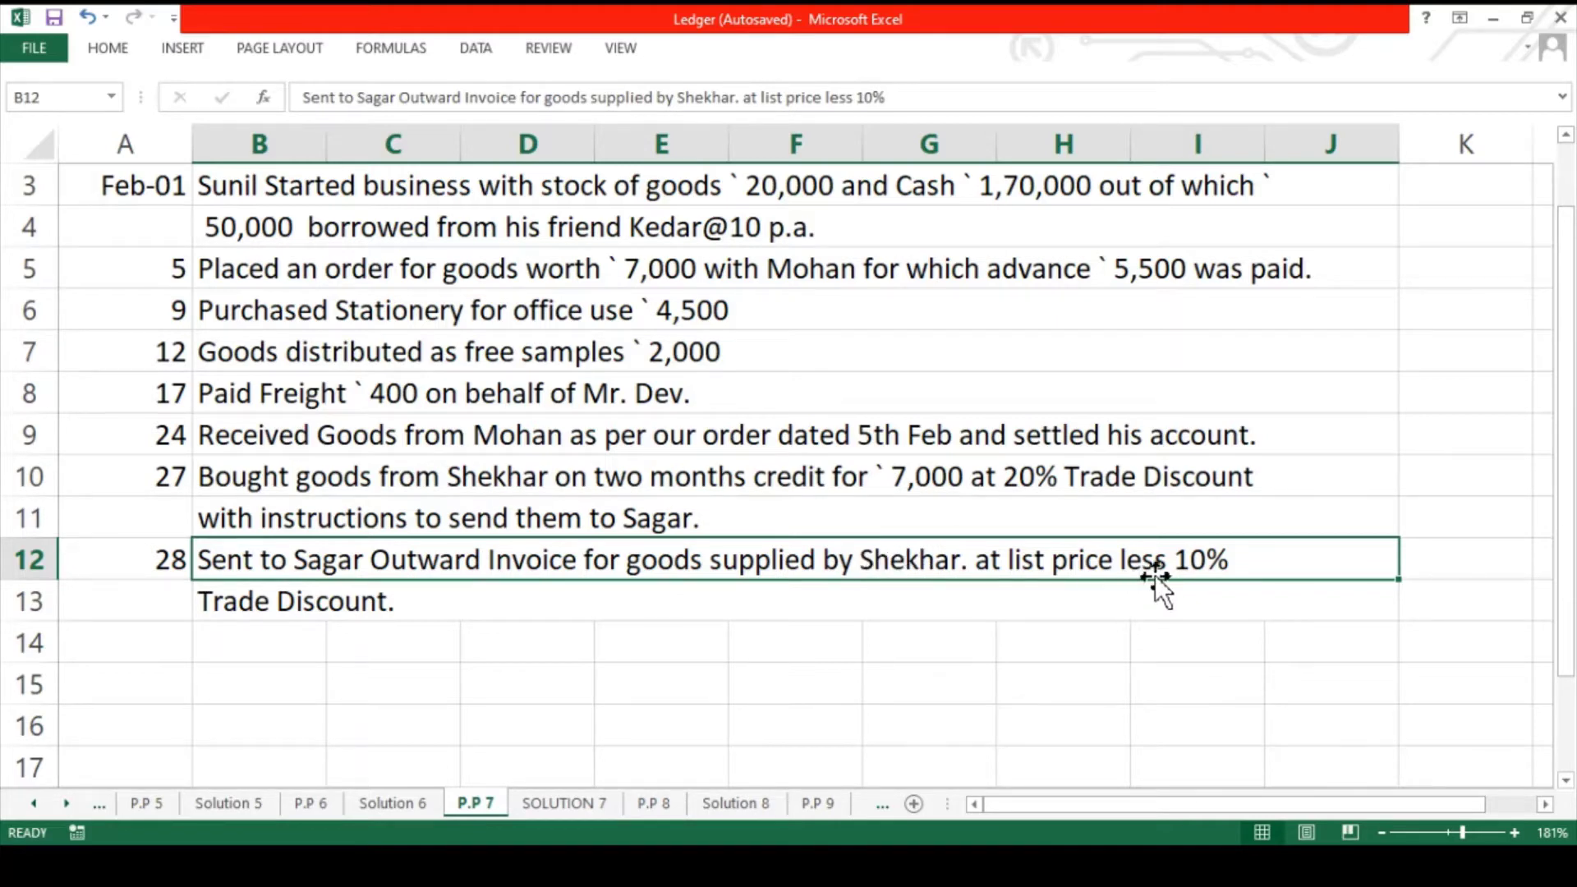
click(980, 474)
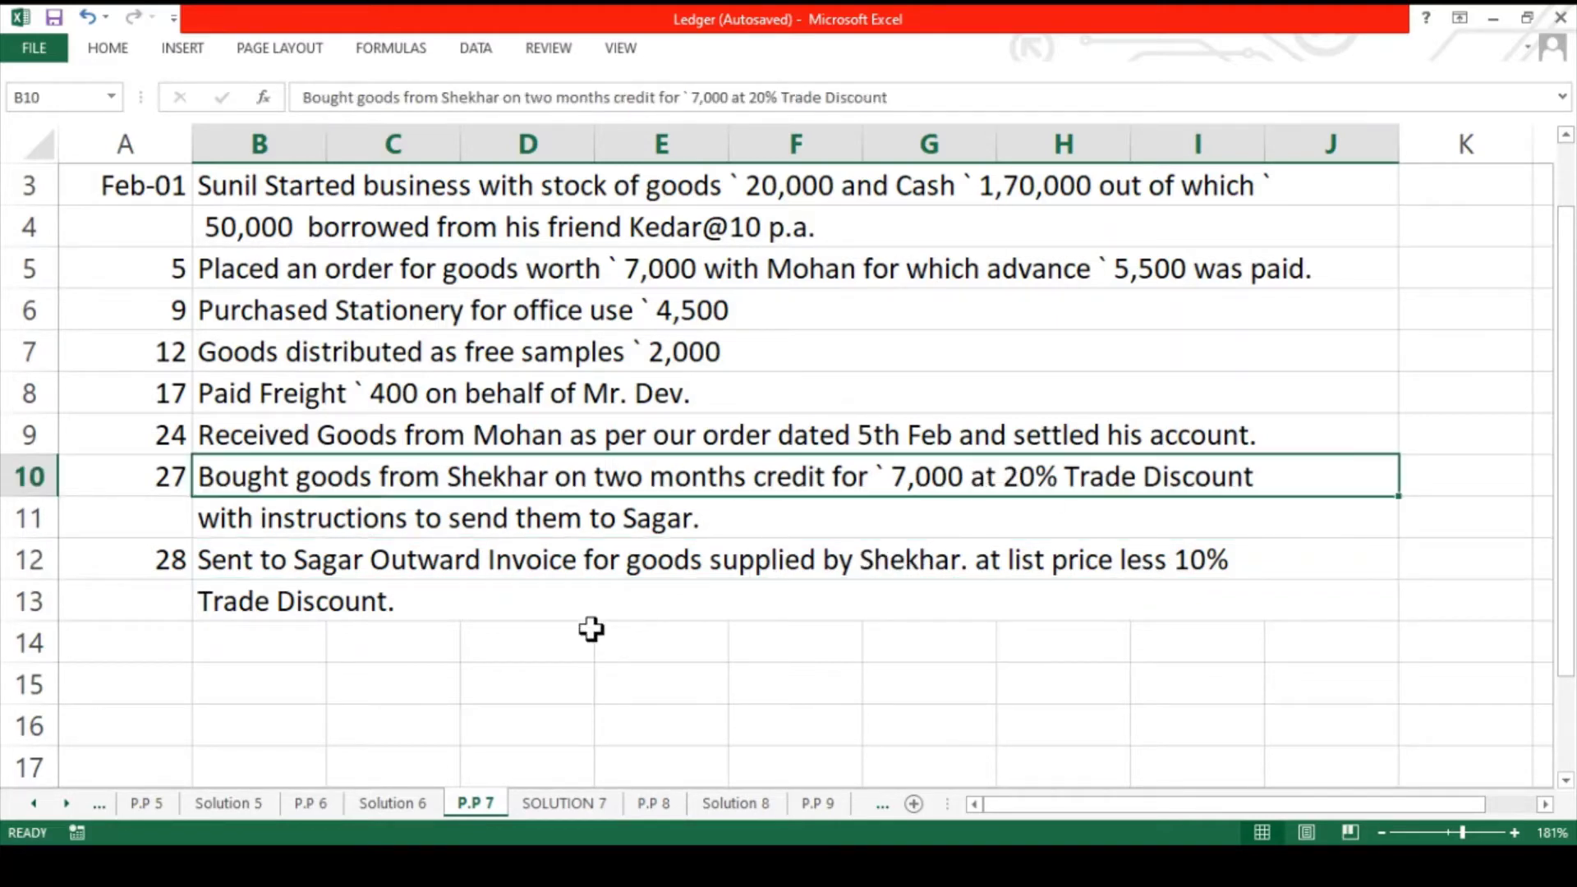
- On SOLUTION 7, show the invoiced customer's account as Dr in B32 and To Sales A/c in B33
click(549, 805)
click(385, 723)
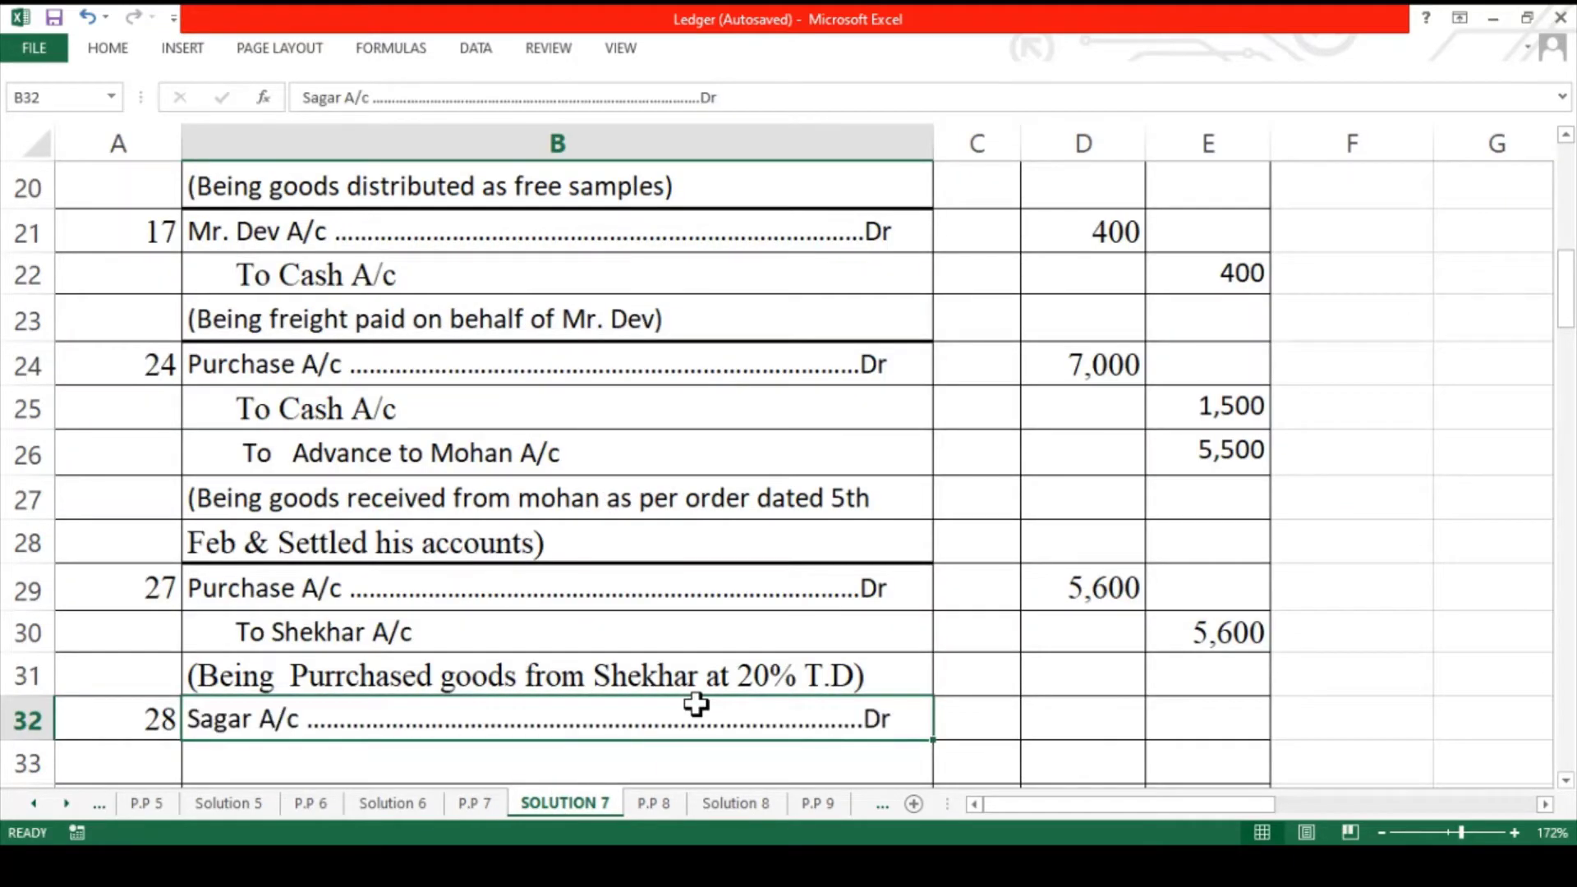
key(Down)
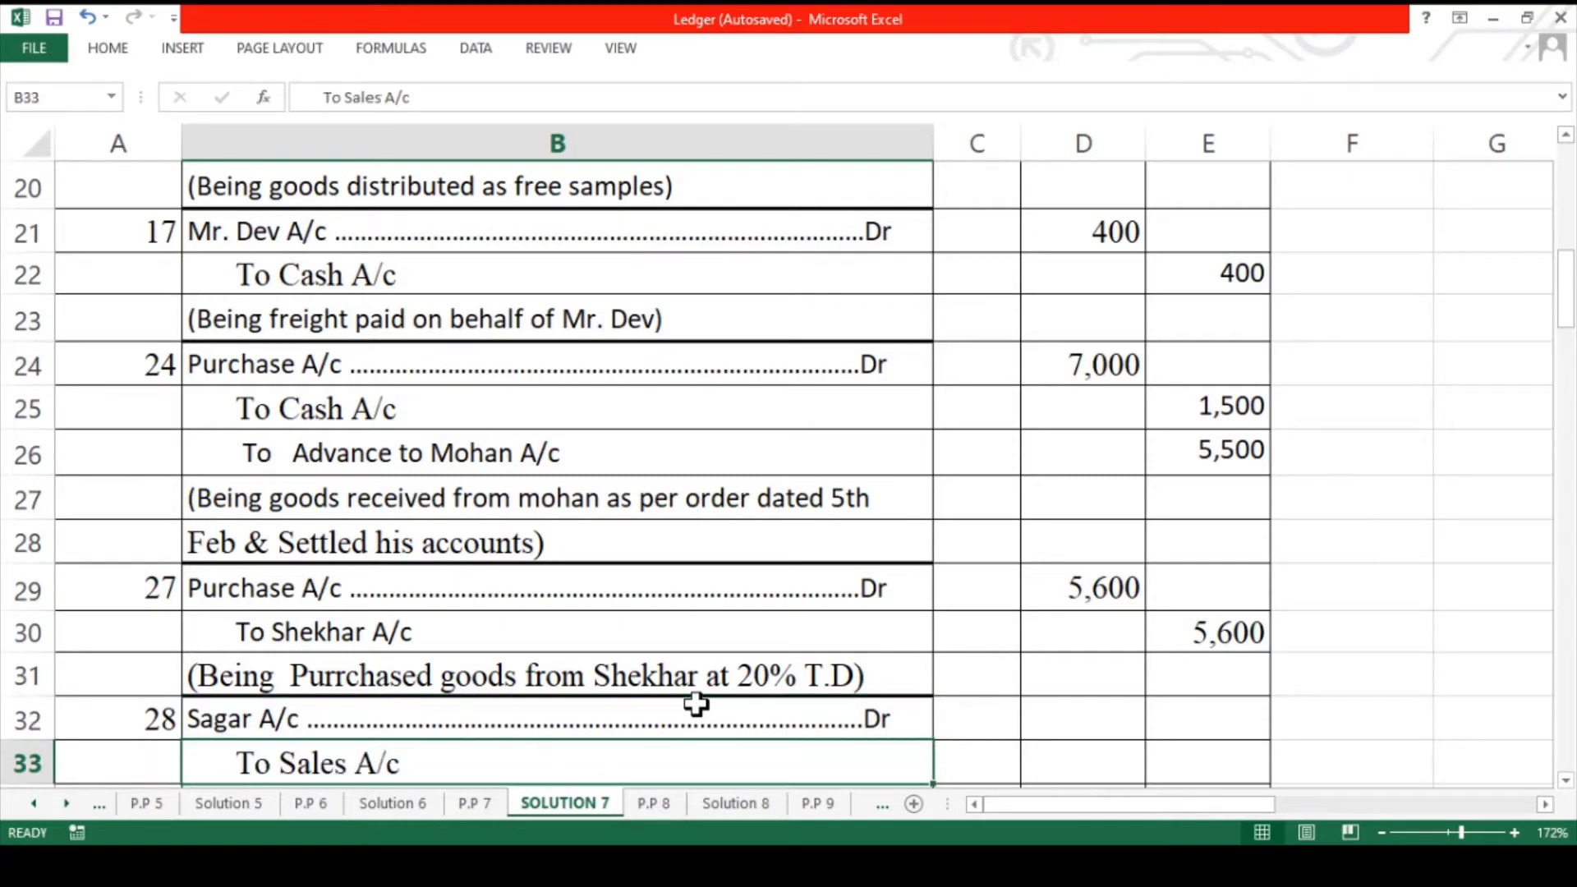
- Show 6,300 as the customer's debit amount in D32 and as the Sales account's credit amount in E33
key(Up)
key(Right)
key(Right)
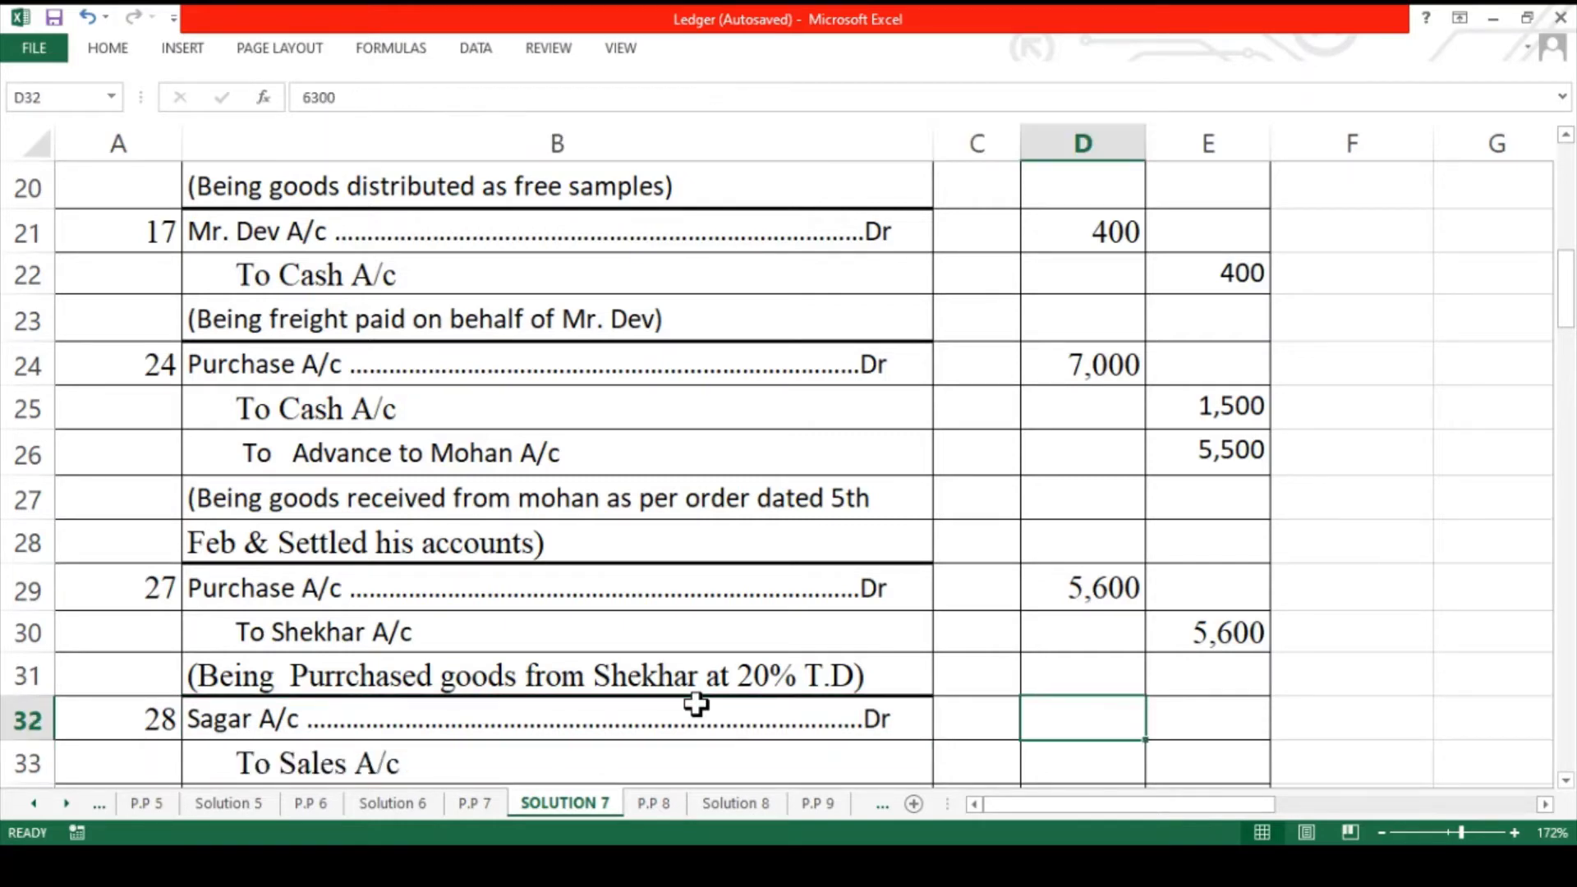
key(Right)
key(Down)
key(Left)
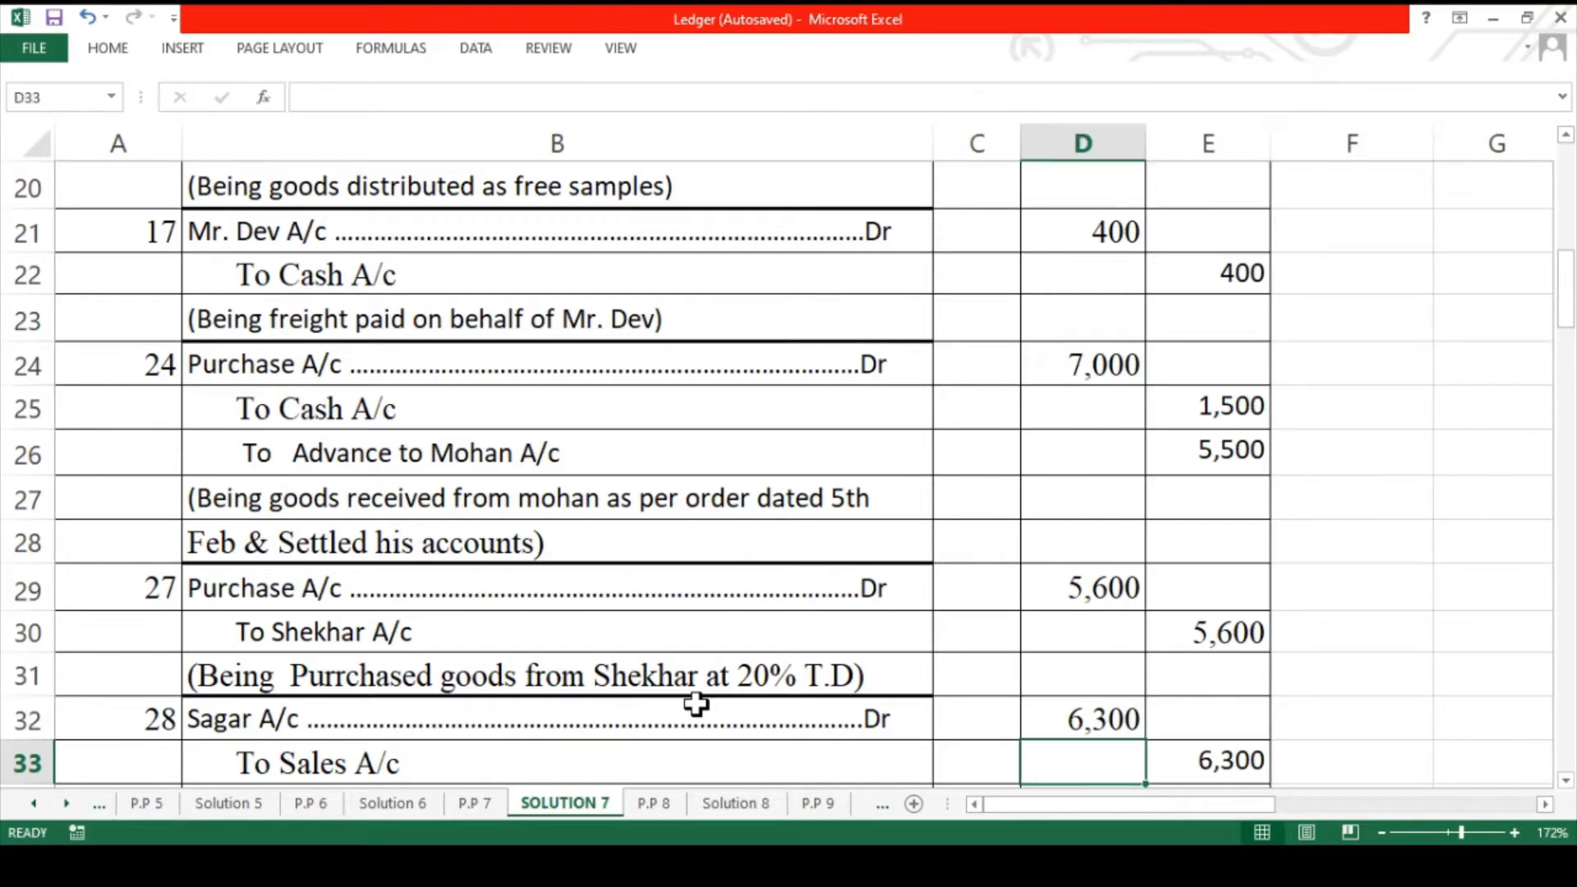
- Show the narration in B34 about goods sold to the customer at 10% T.D
key(Left)
key(Left)
key(Down)
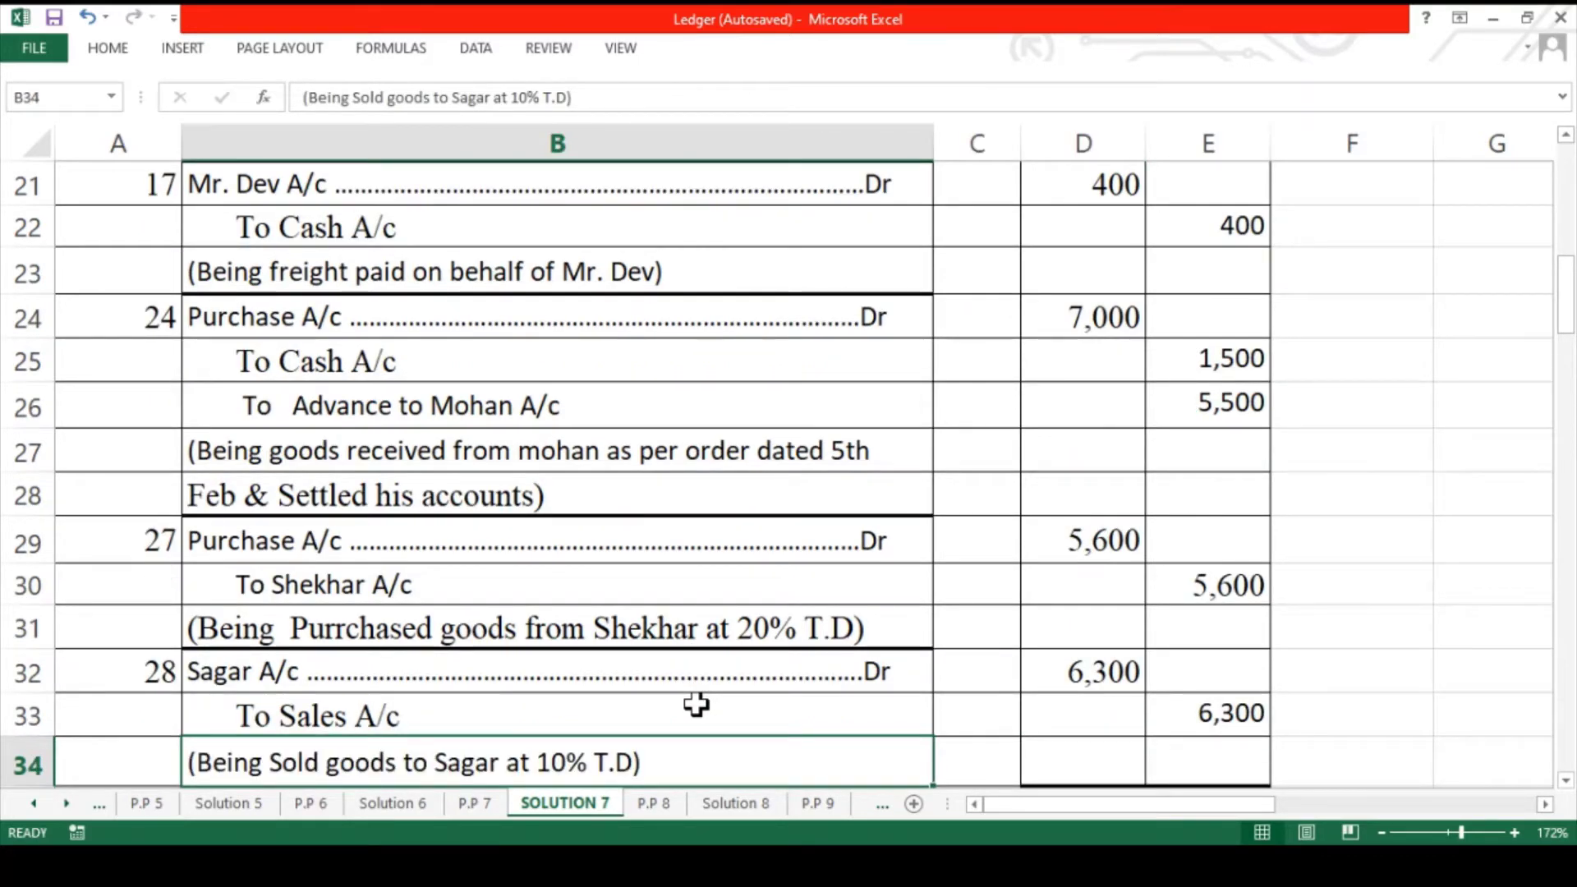
- Show 2,21,300 as the journal's debit total in D35 and as its credit total in E35
key(Right)
key(Right)
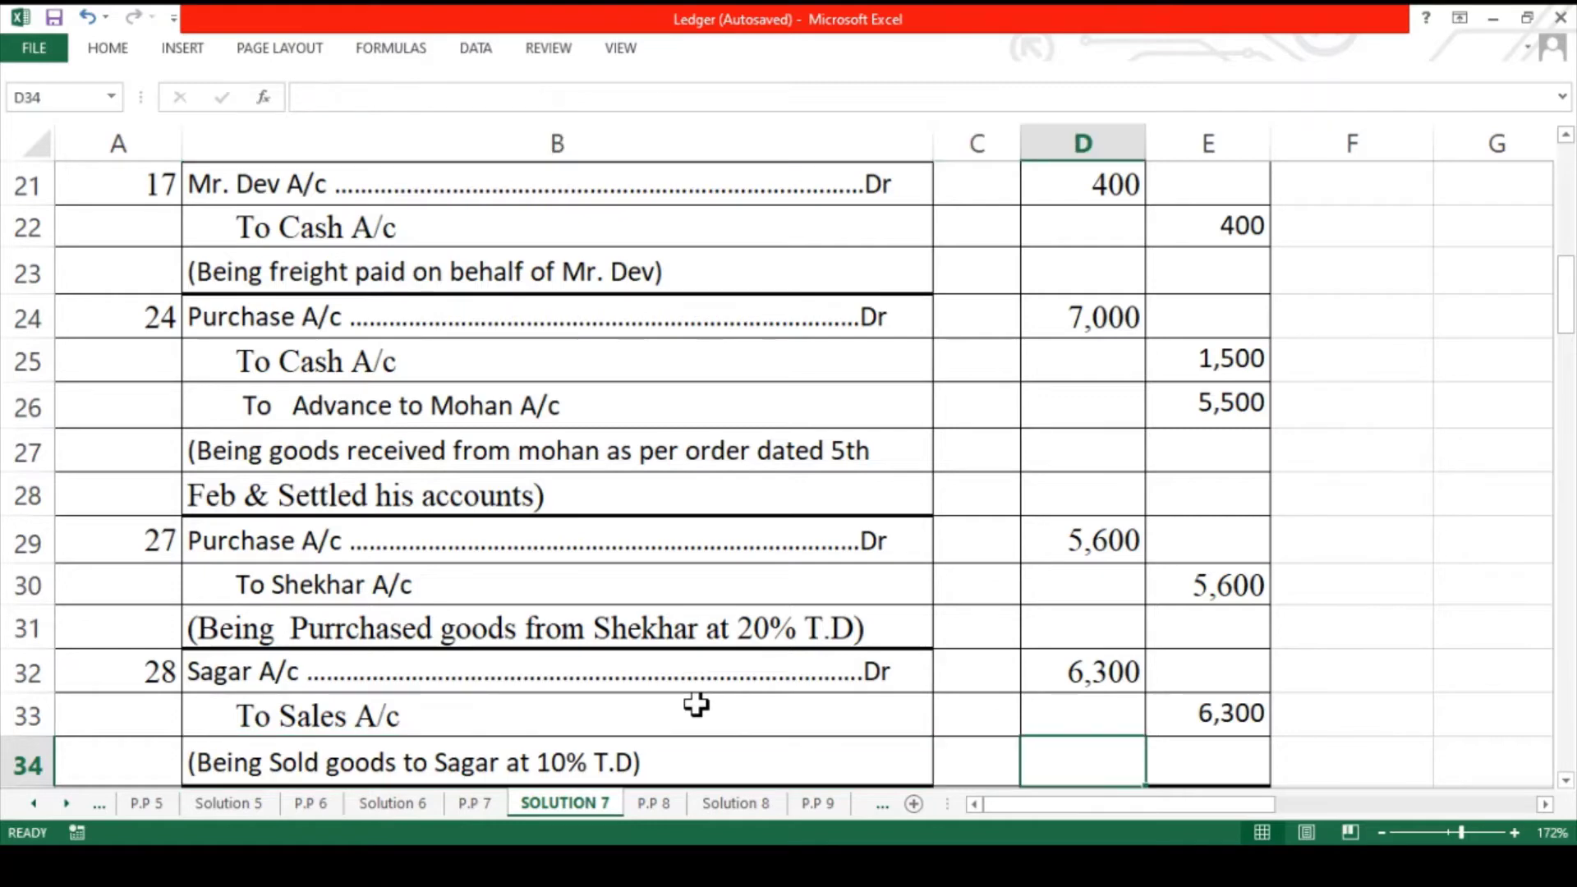
key(Down)
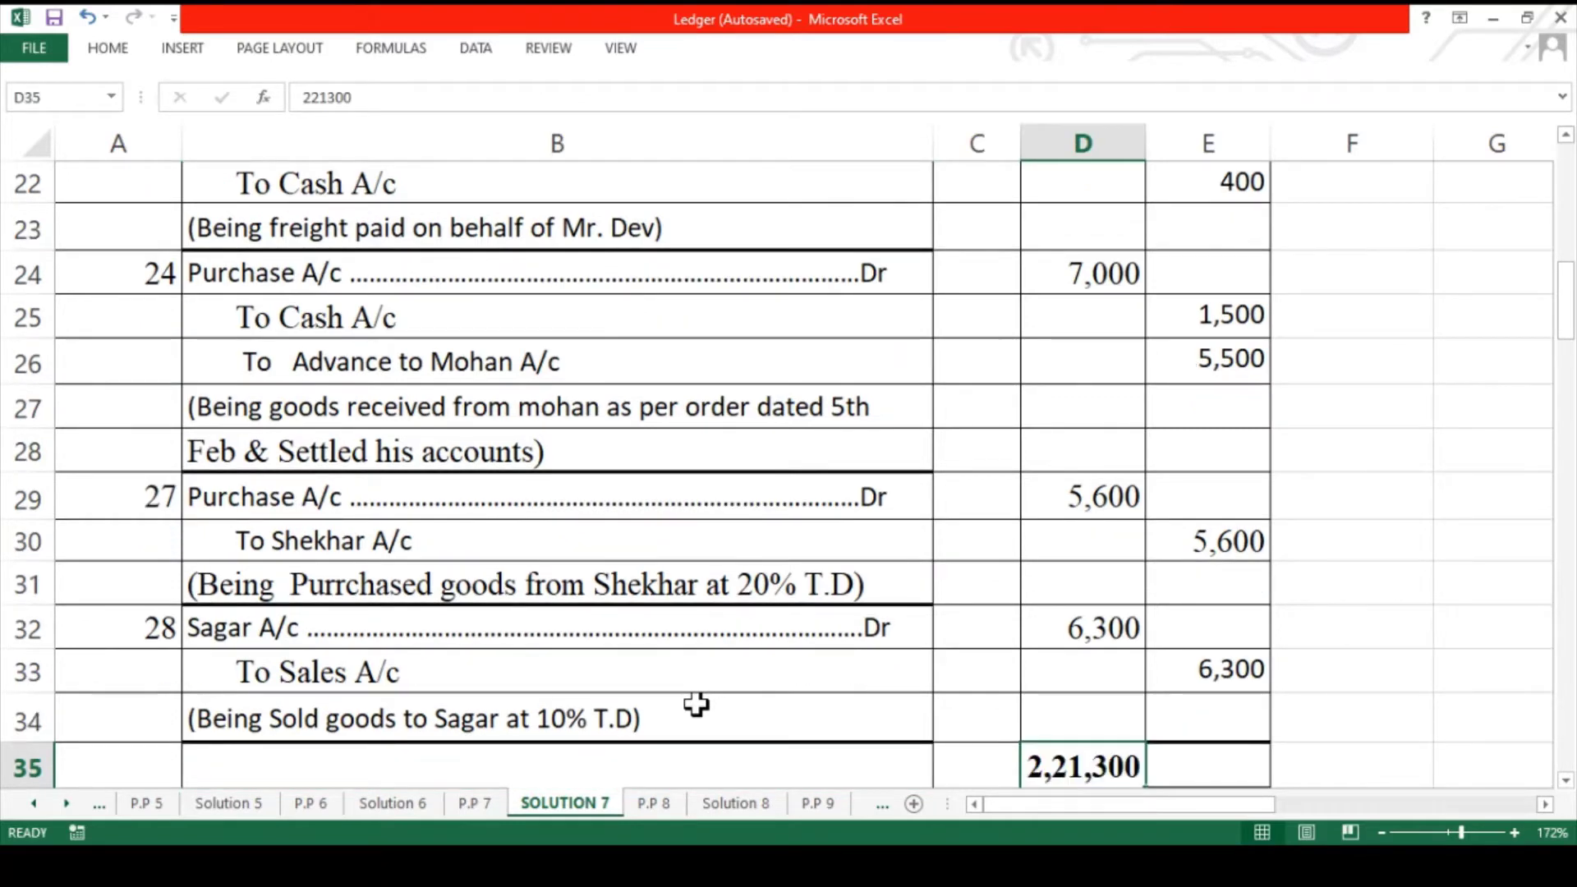
key(Right)
text(2,21,300)
key(Right)
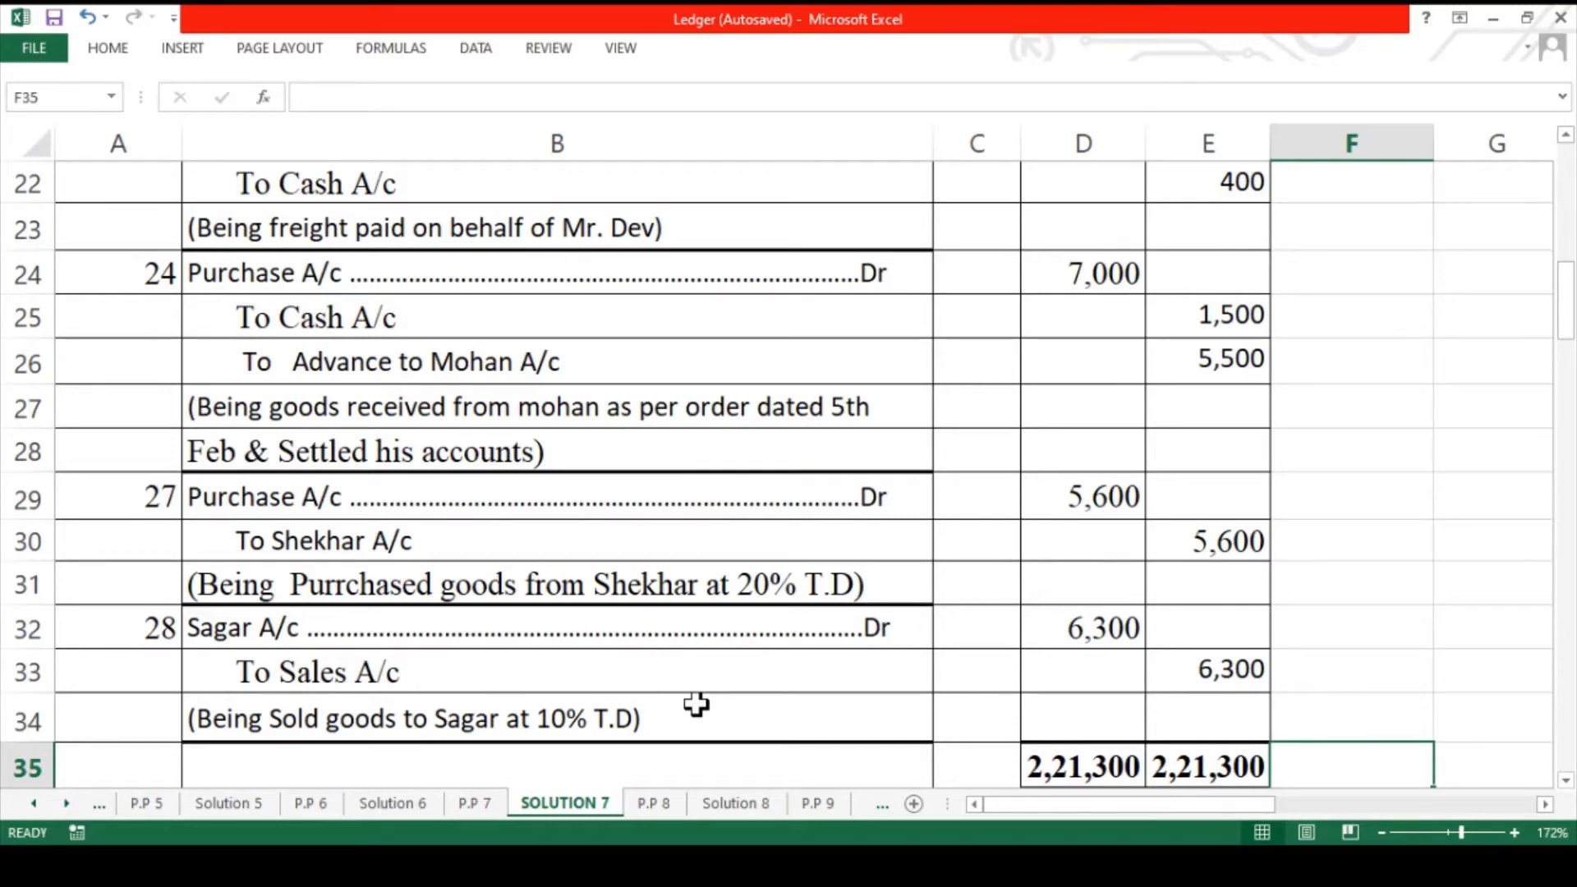
- Review the completed journal on SOLUTION 7 from the Feb-01 opening entry down to the totals in row 35
scroll(697, 704, up, 7)
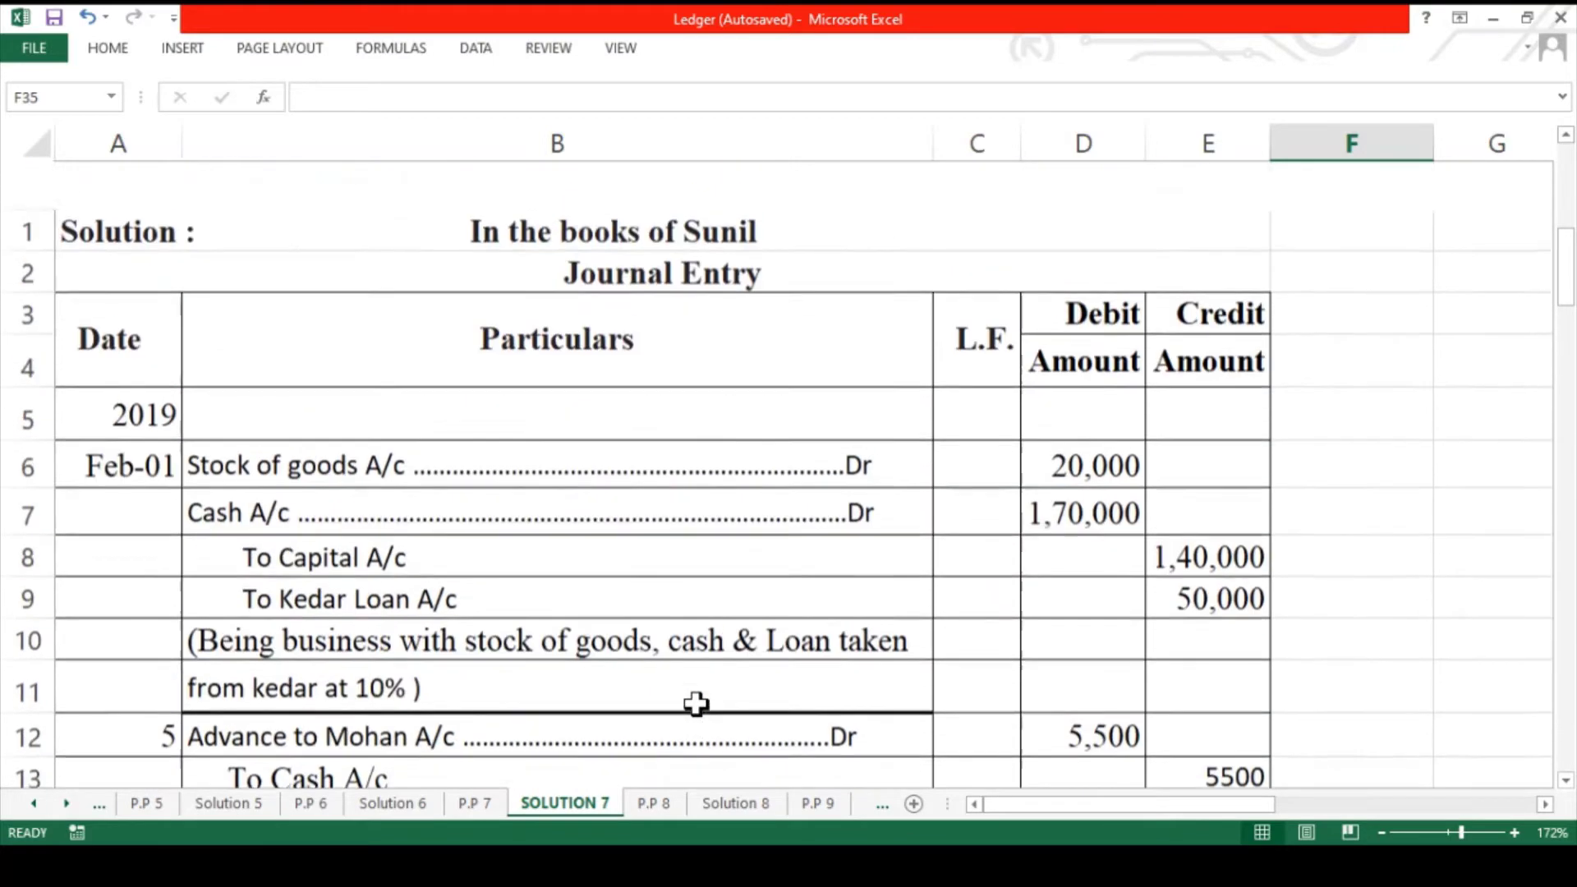
scroll(697, 704, down, 1)
scroll(697, 704, up, 1)
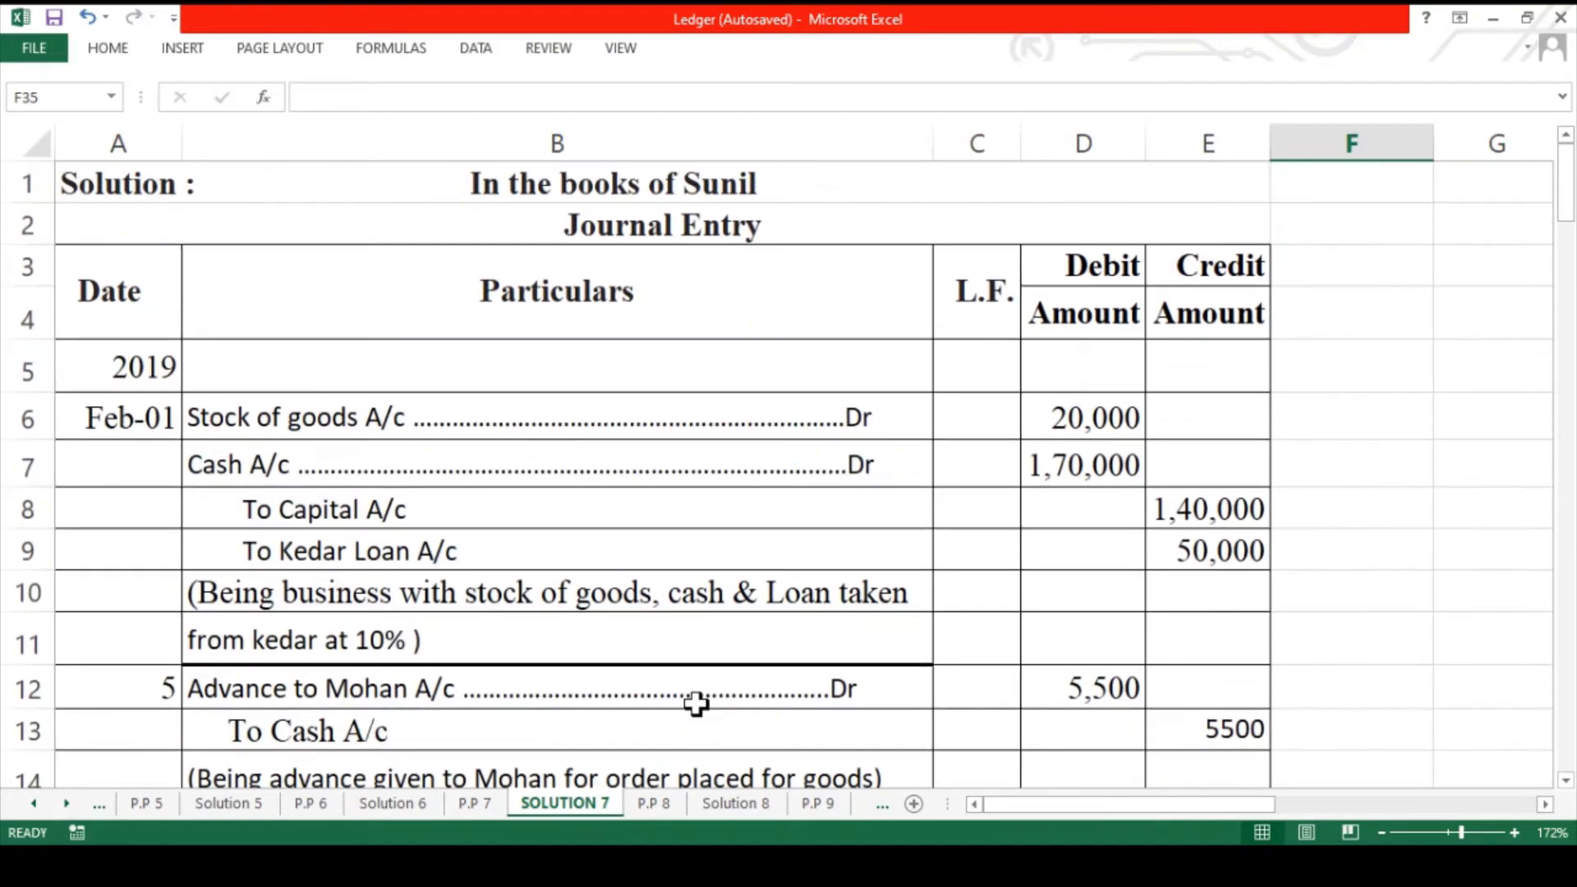
scroll(696, 704, down, 1)
scroll(696, 705, down, 1)
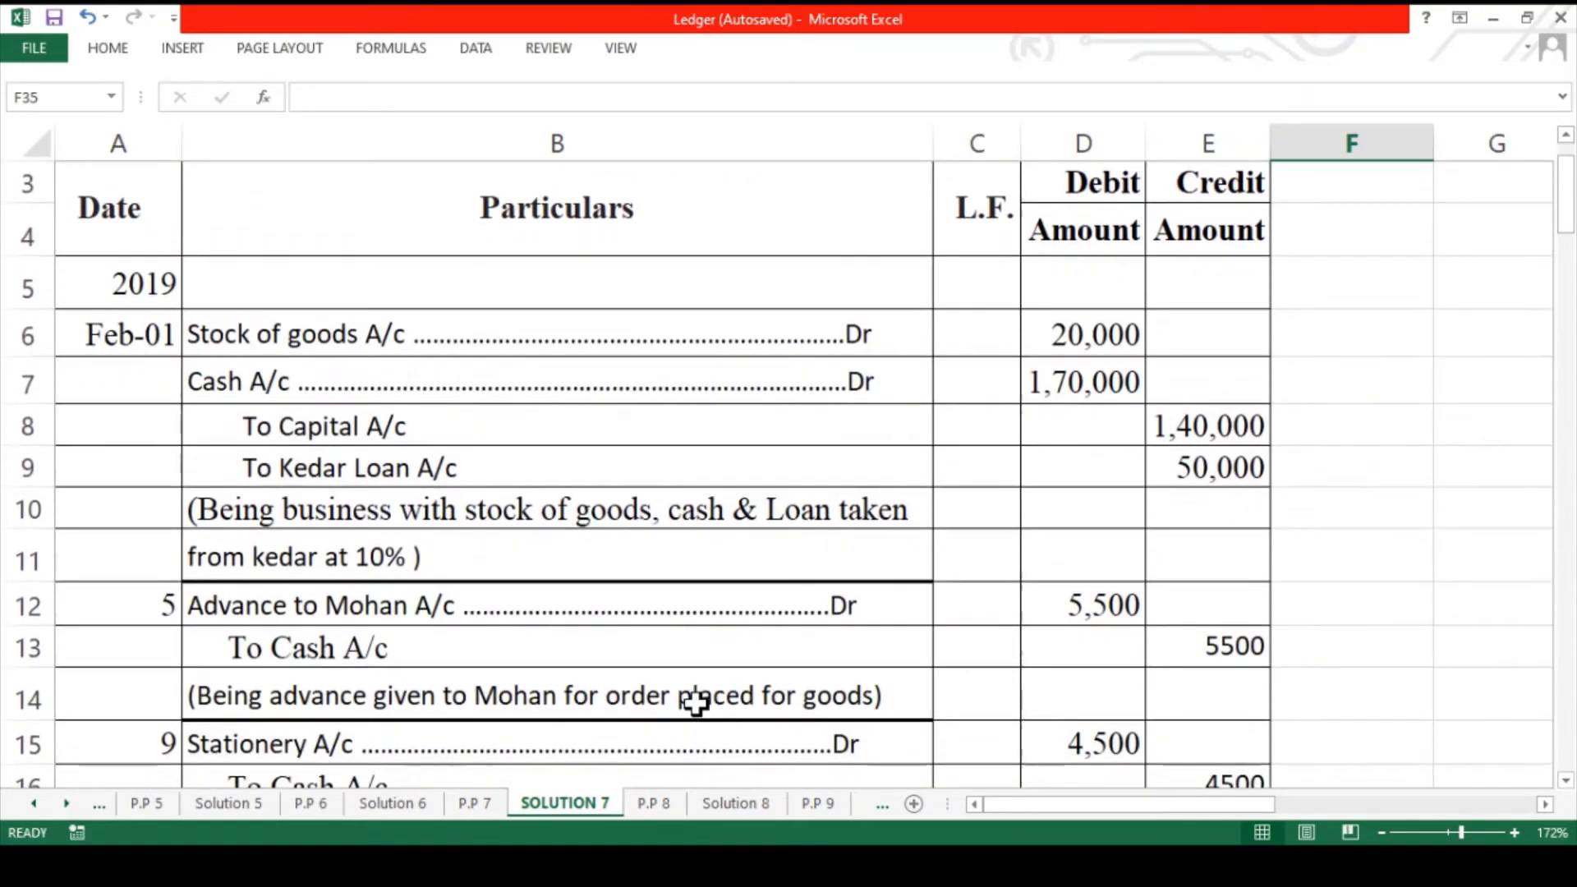
scroll(697, 704, down, 2)
scroll(696, 704, down, 1)
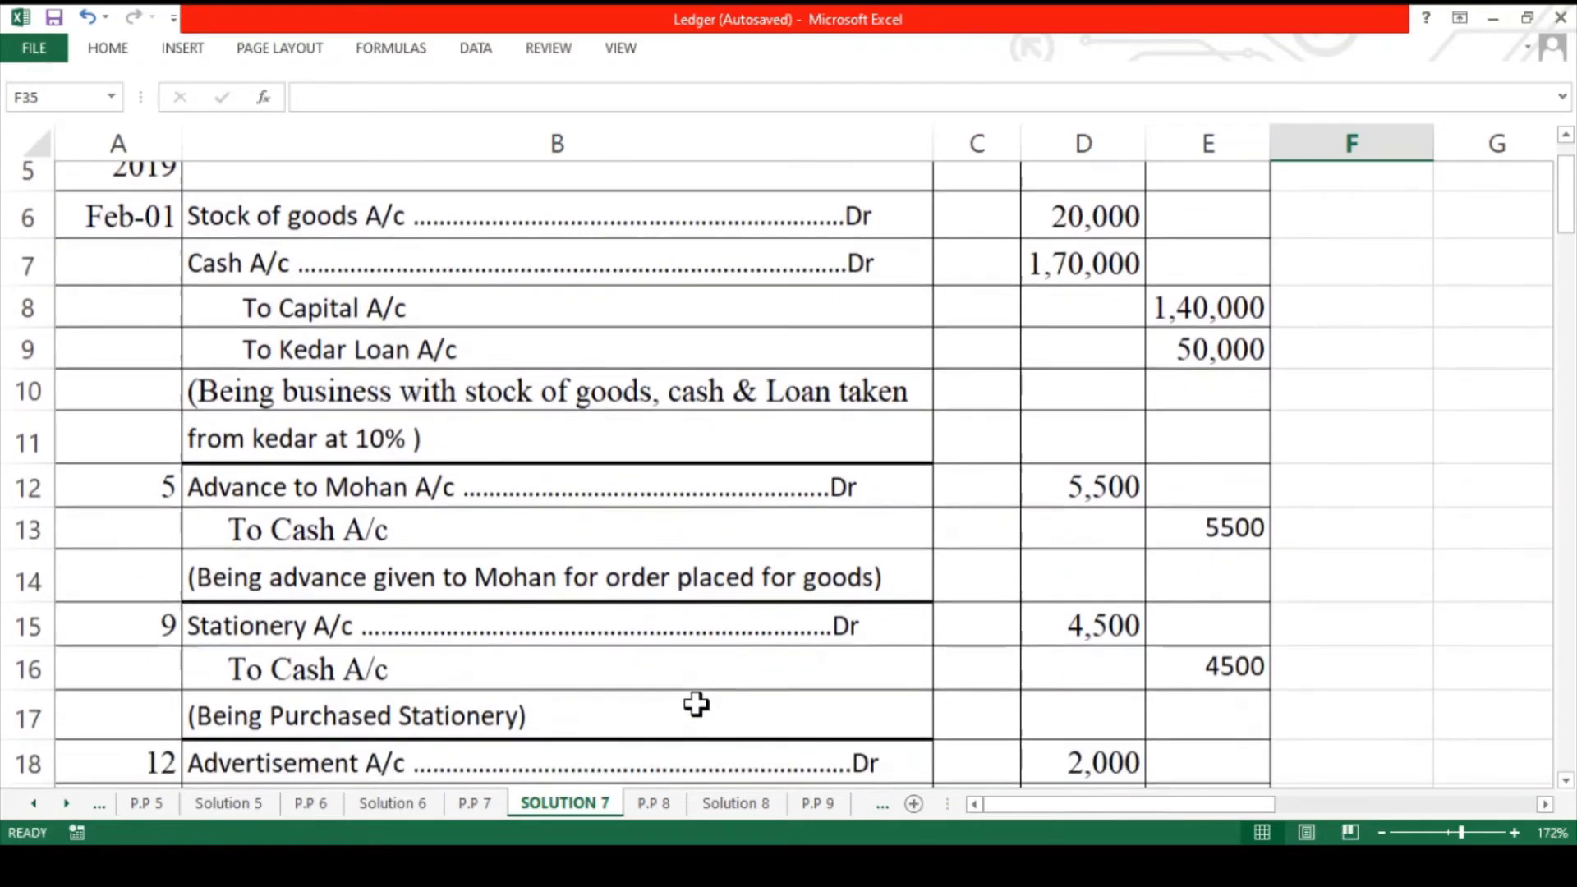
scroll(697, 704, up, 1)
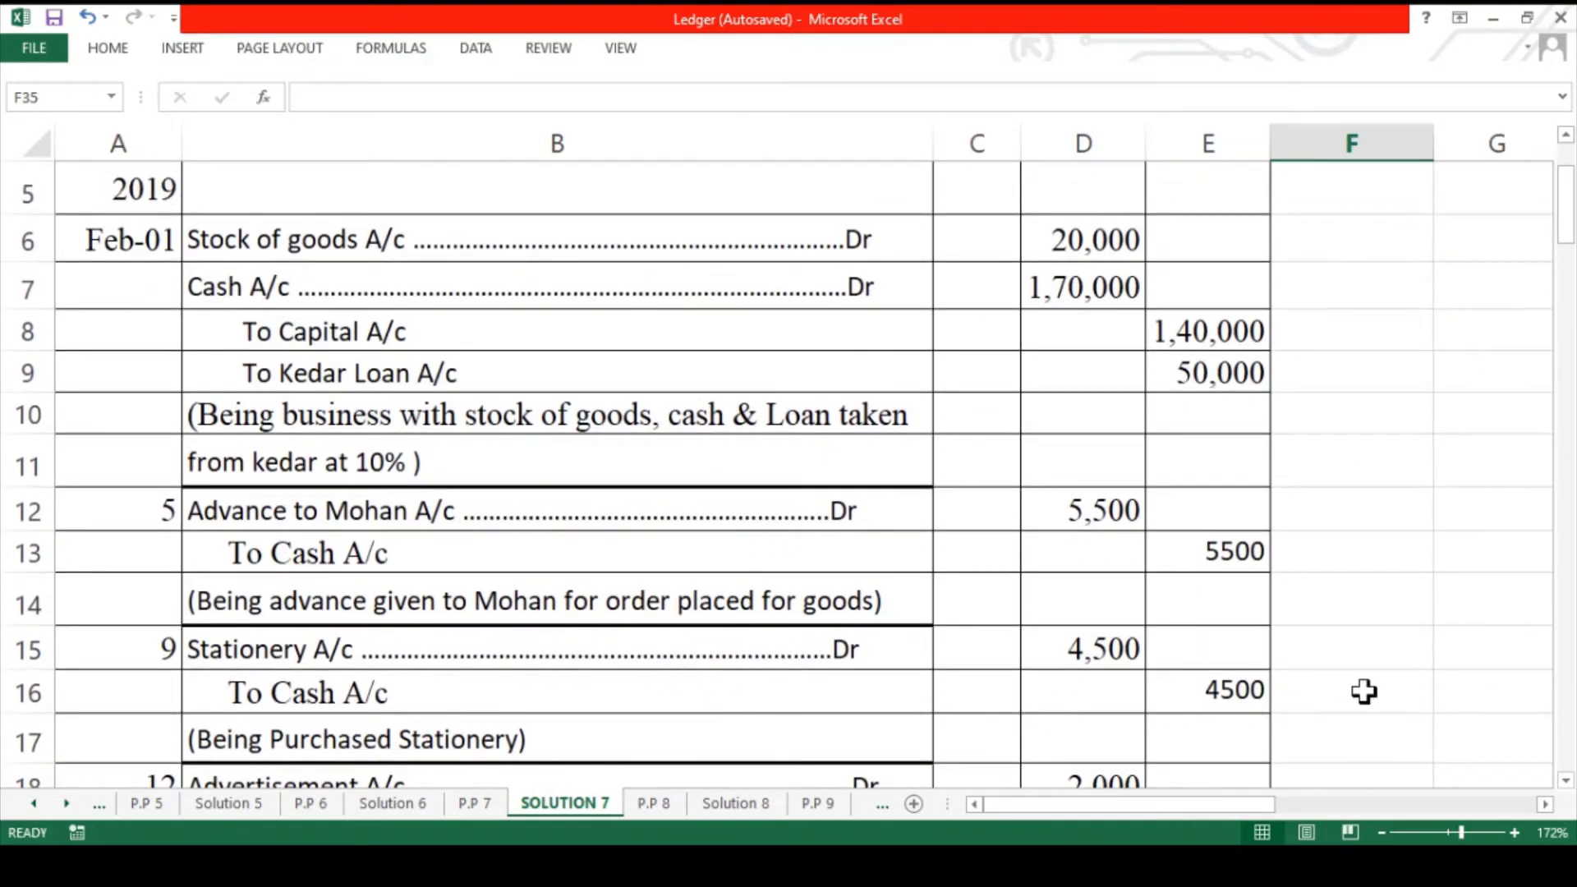
scroll(1365, 692, down, 4)
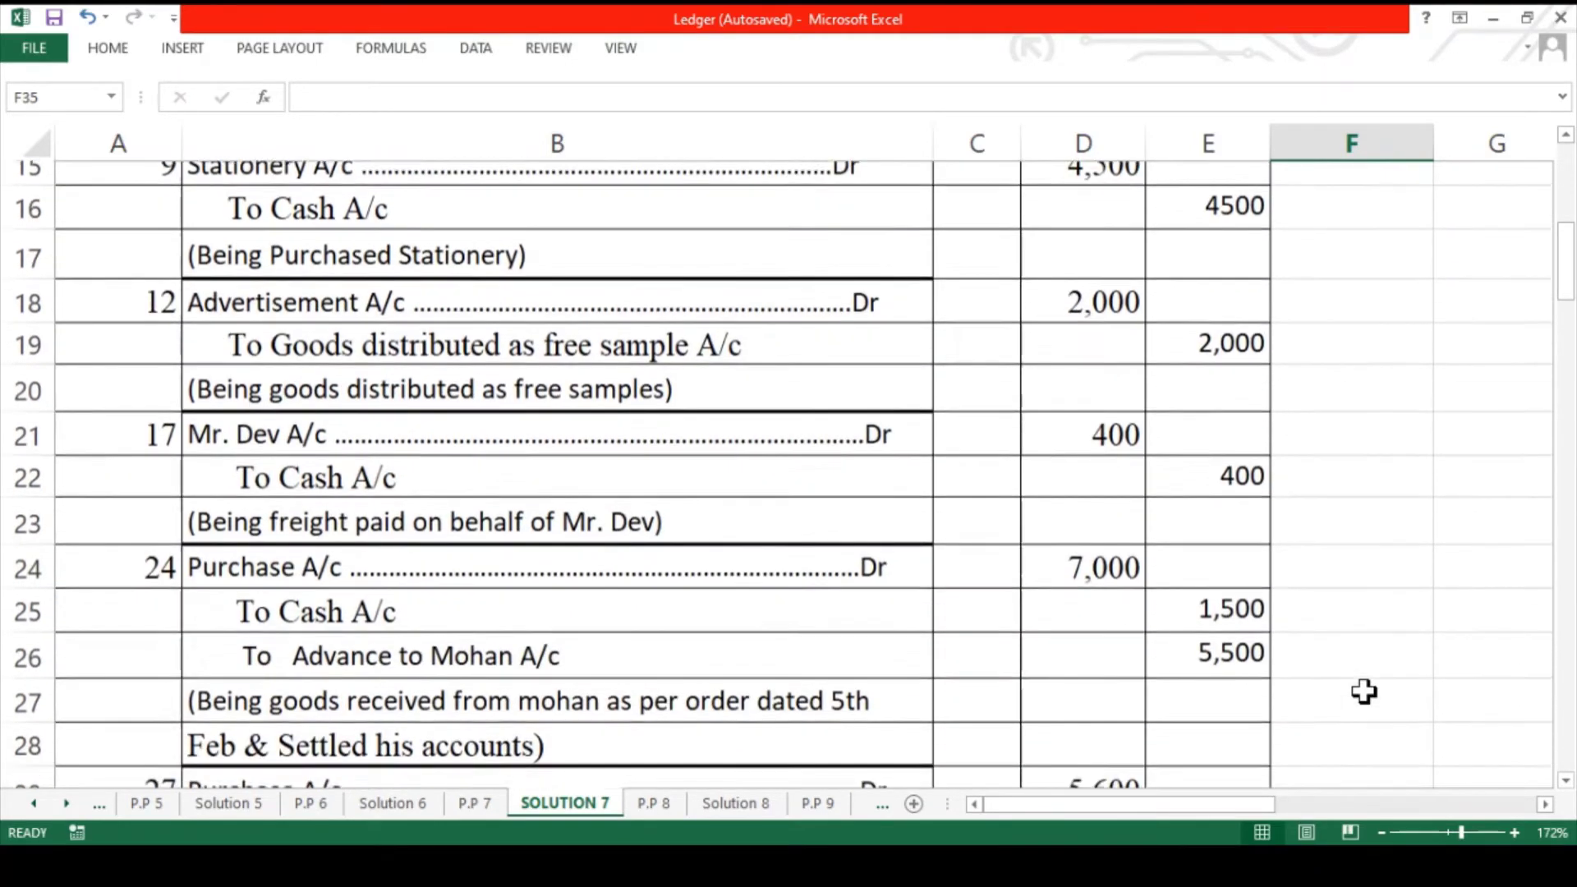
scroll(1364, 692, down, 1)
scroll(1364, 692, down, 1)
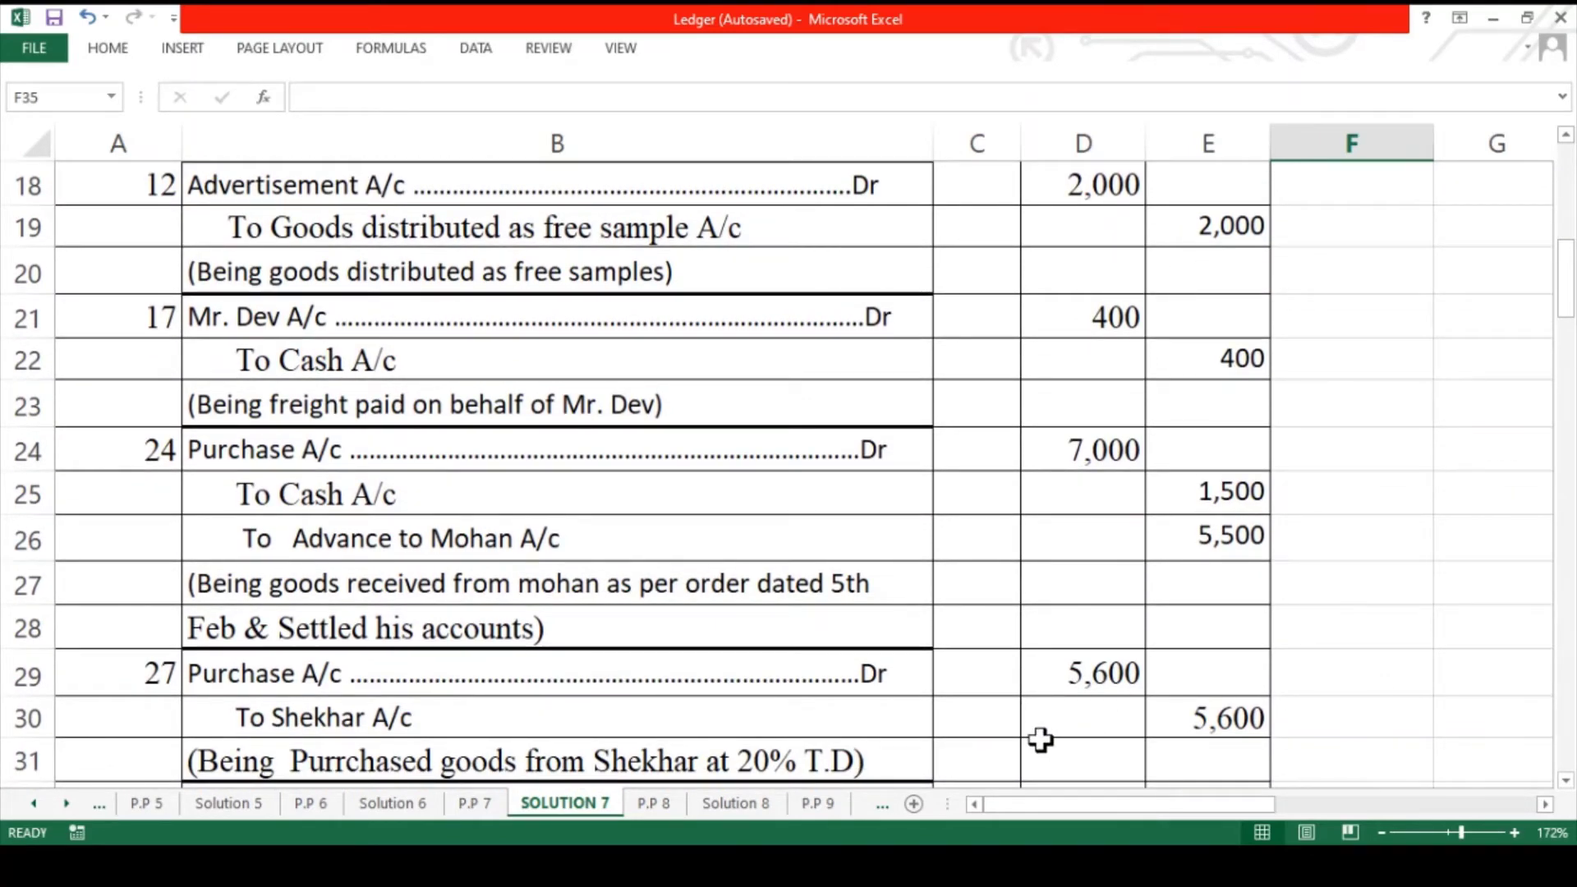
scroll(1041, 741, down, 3)
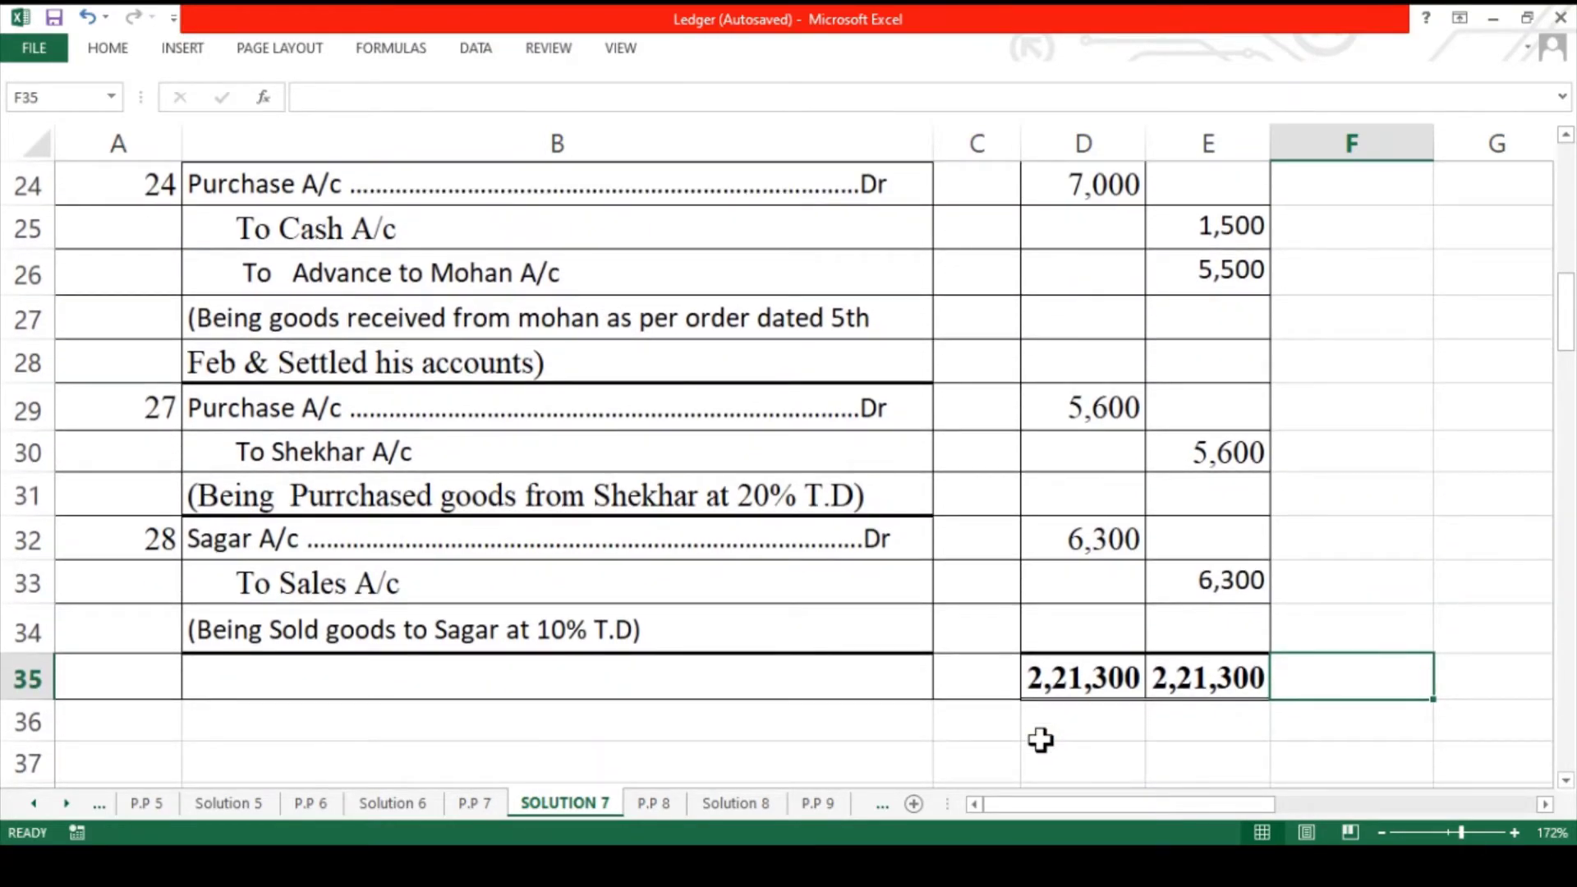
scroll(883, 728, up, 8)
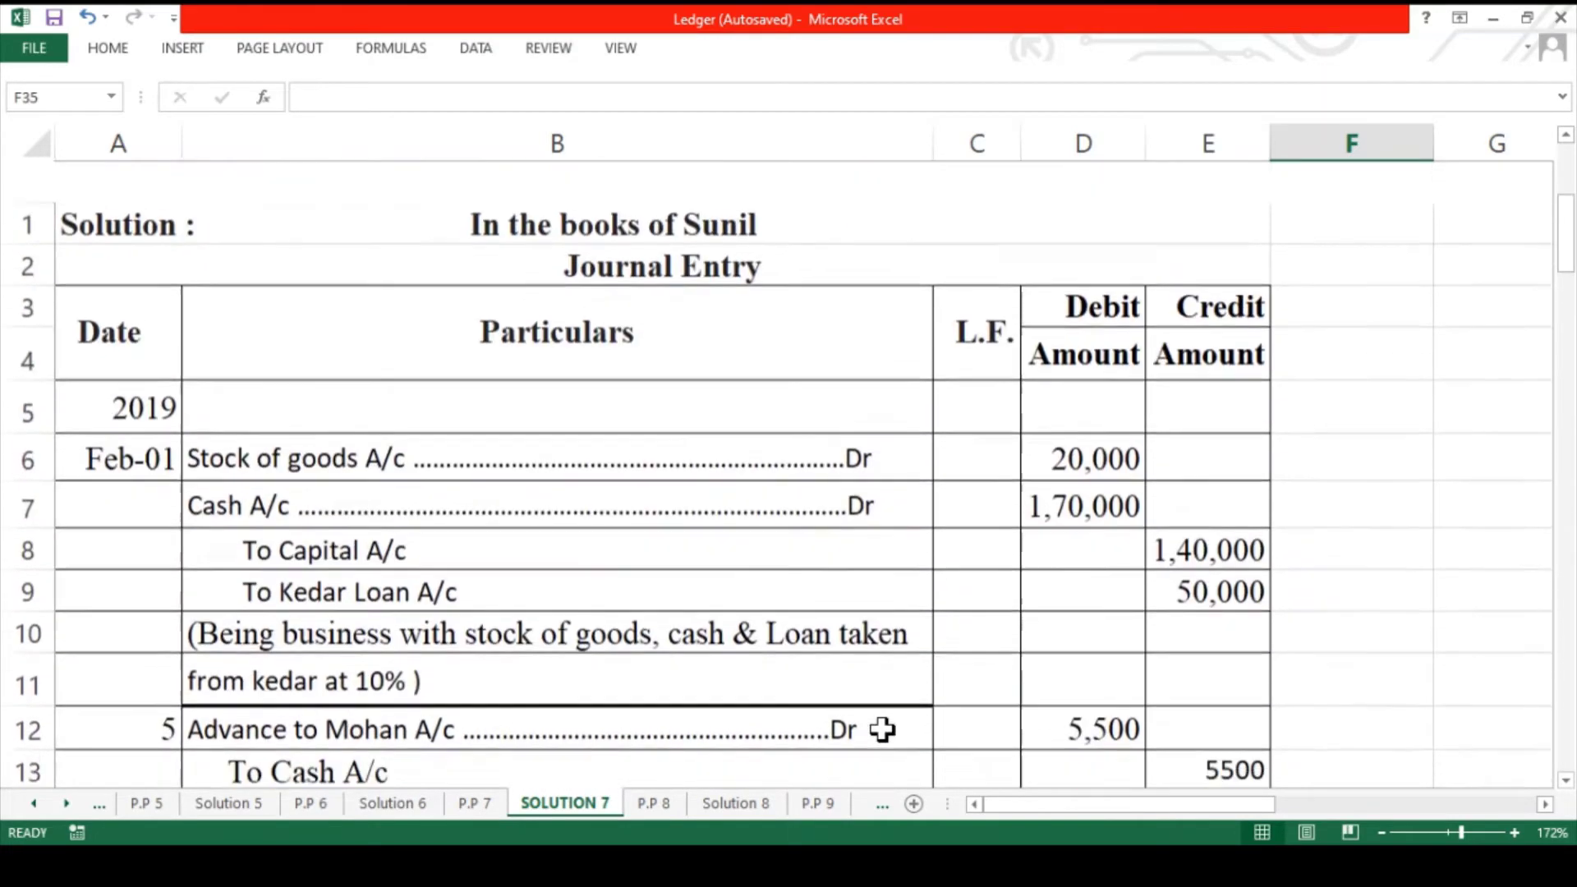
scroll(883, 728, down, 1)
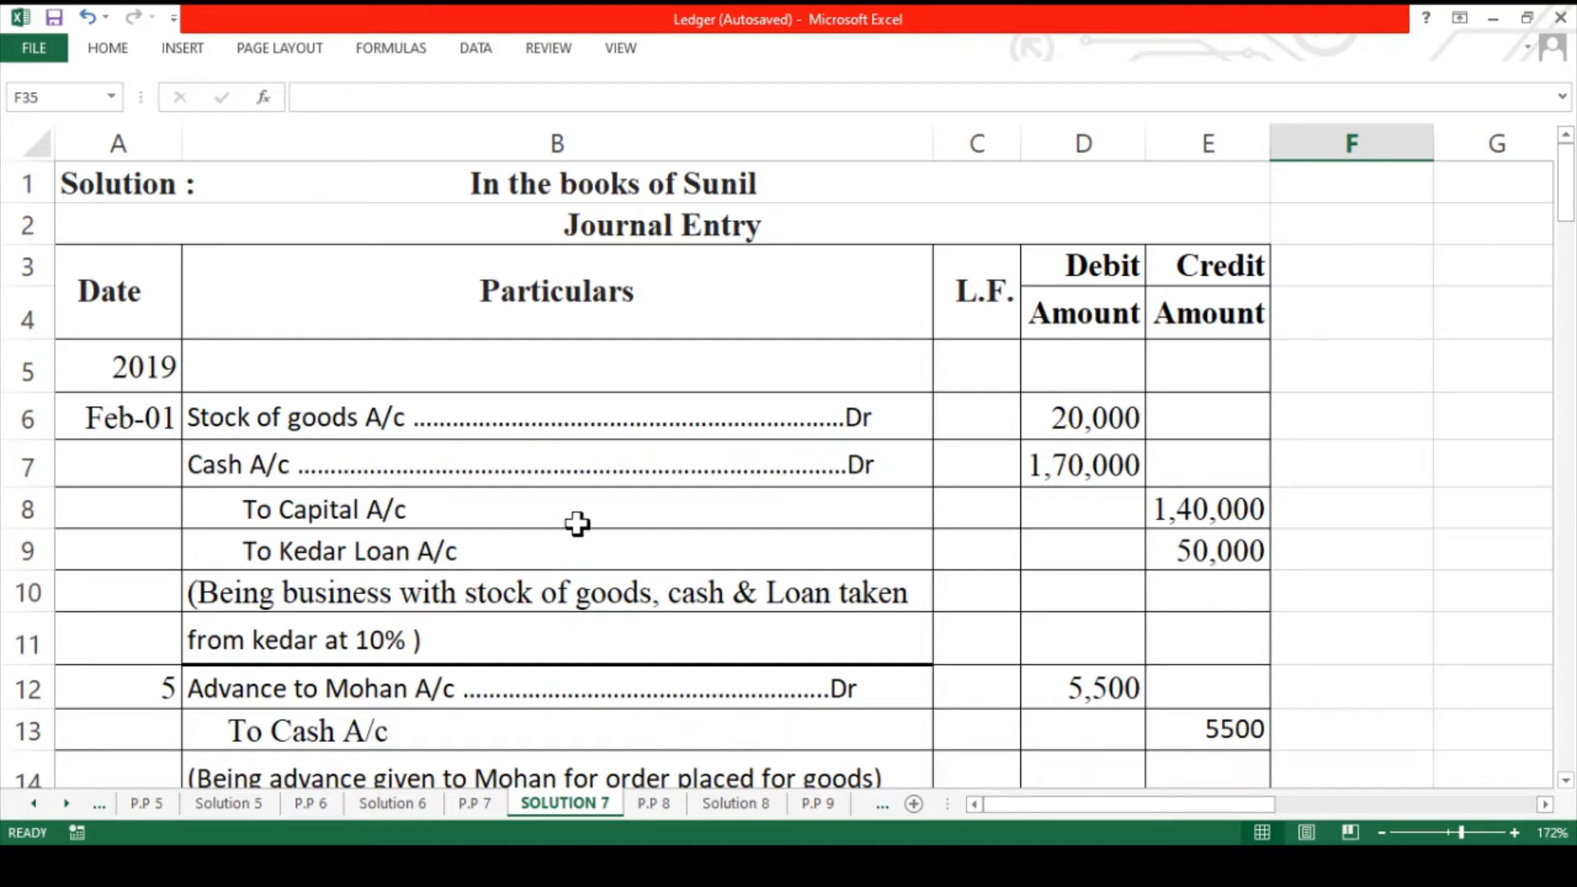
- Match the accounts of the Feb-01 entry in B6:B9 with the Stock of Goods, Cash, Capital and lender's loan ledger formats
click(609, 426)
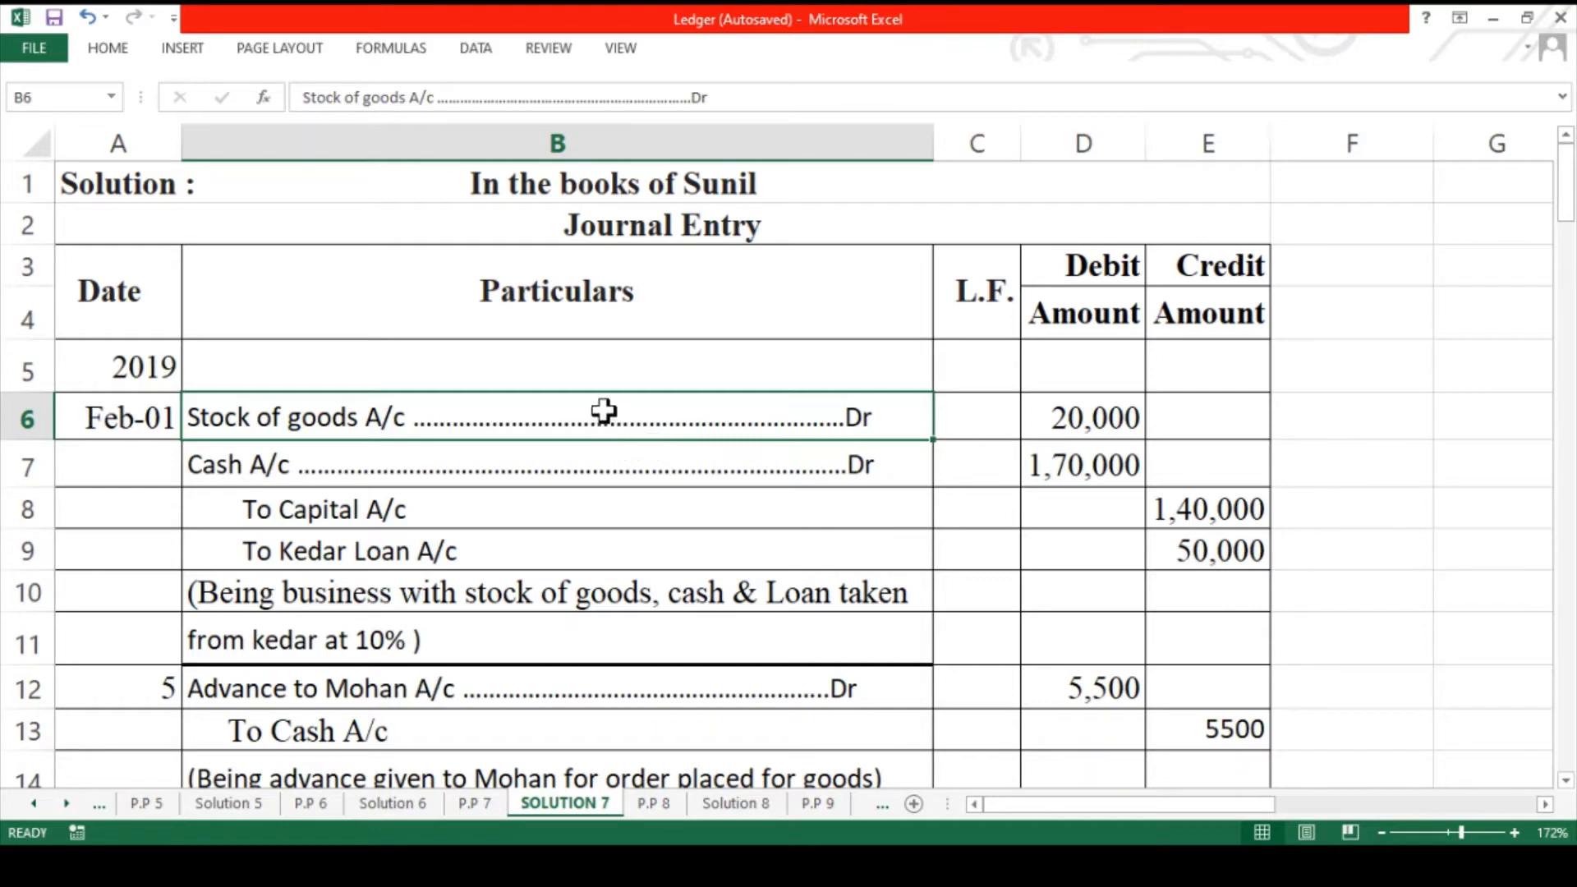
drag(617, 408, 617, 548)
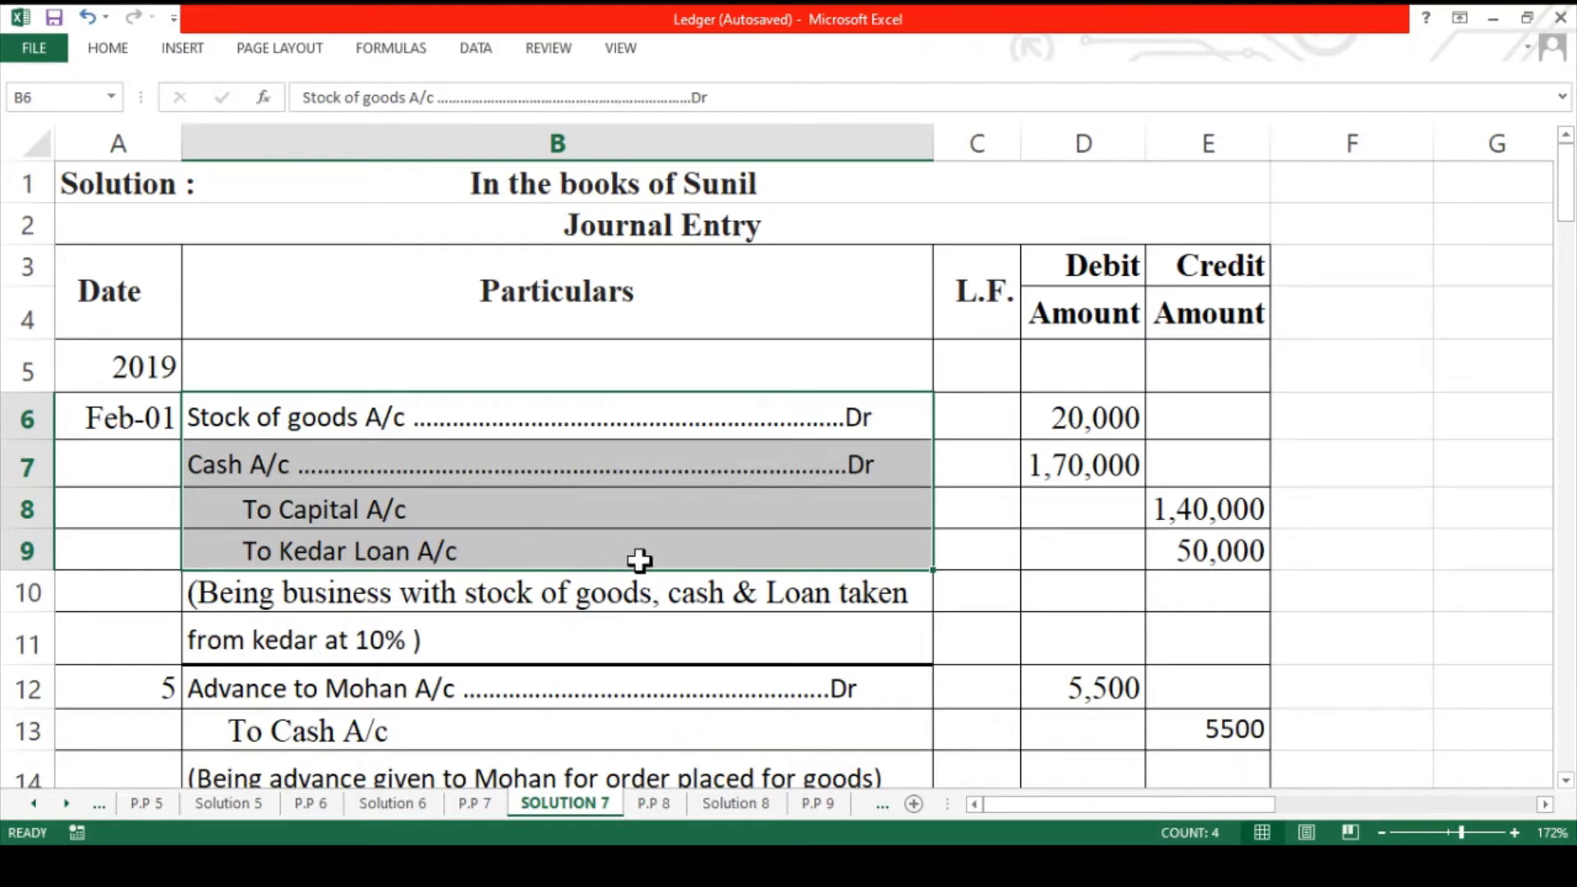
scroll(639, 560, right, 6)
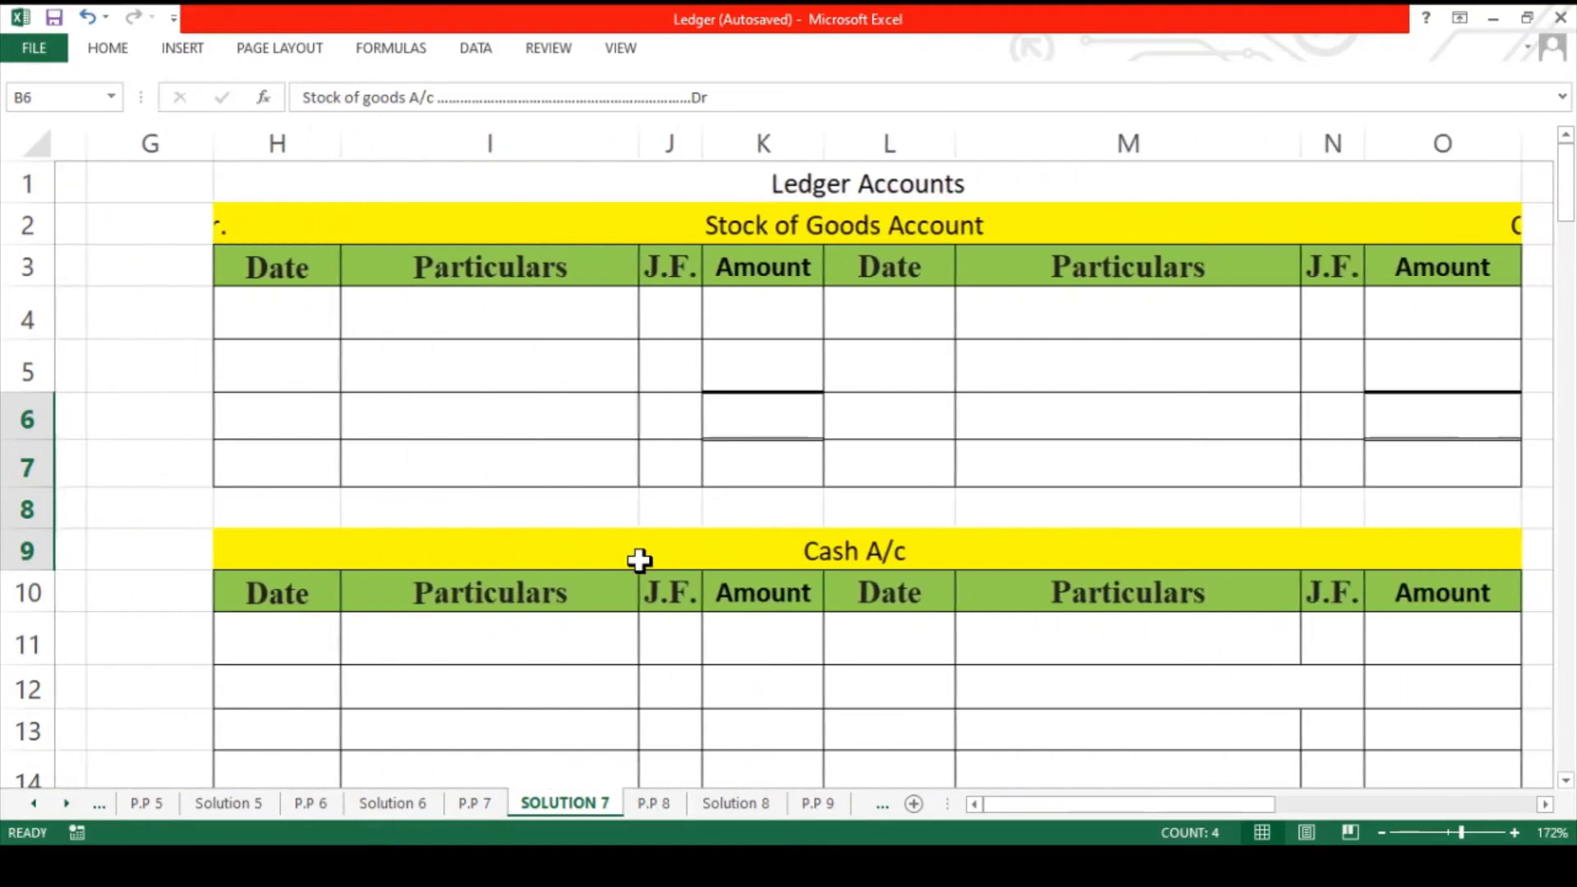
scroll(639, 561, right, 1)
scroll(639, 560, right, 2)
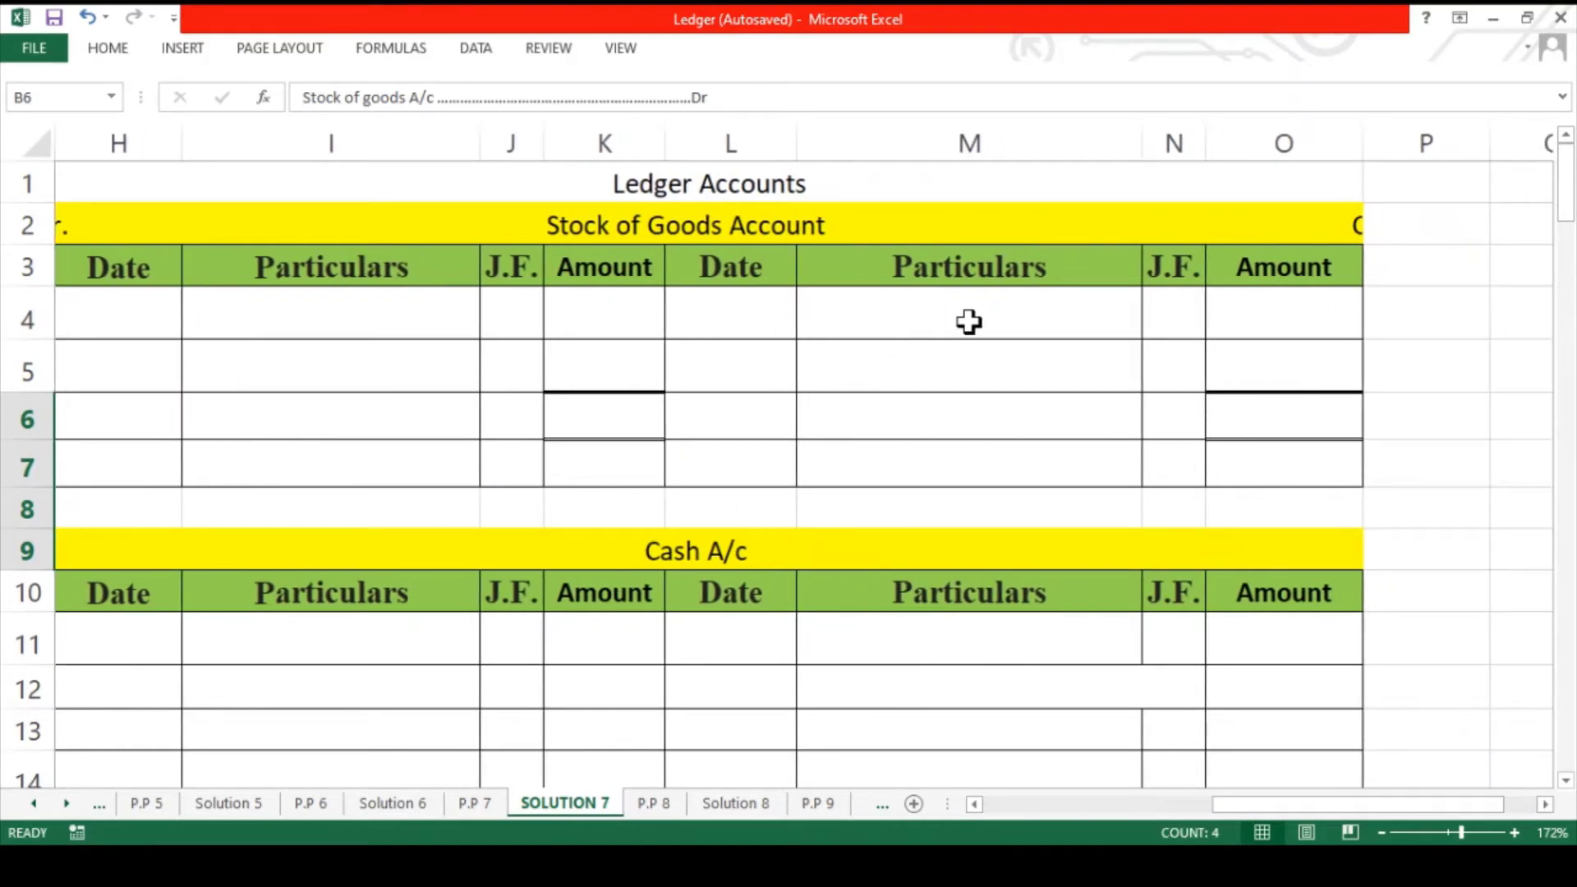
click(557, 229)
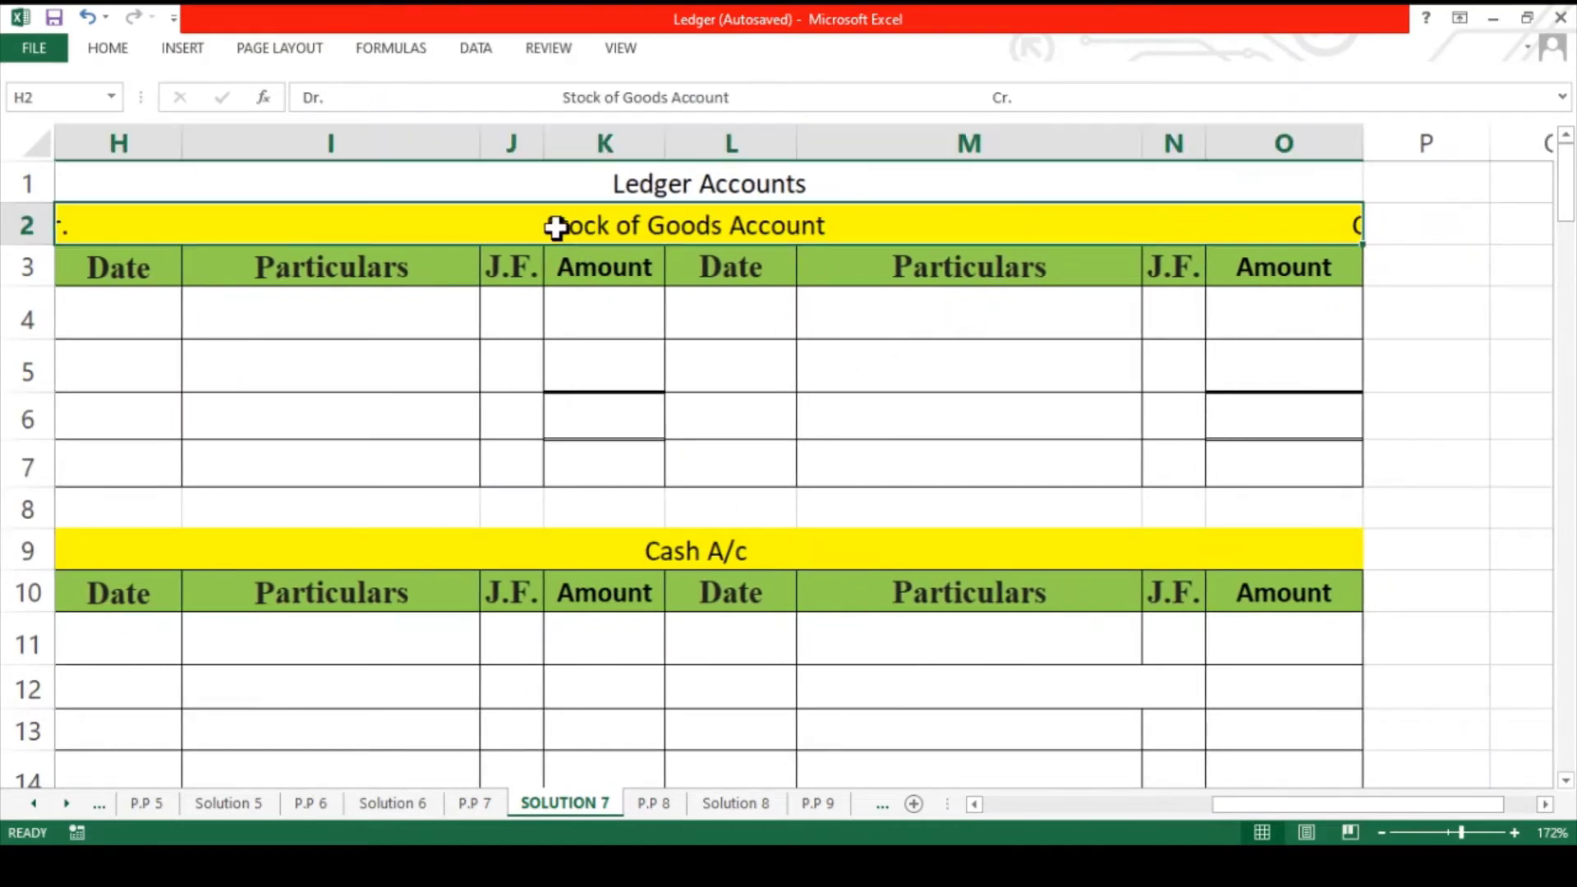
click(578, 544)
scroll(578, 542, down, 2)
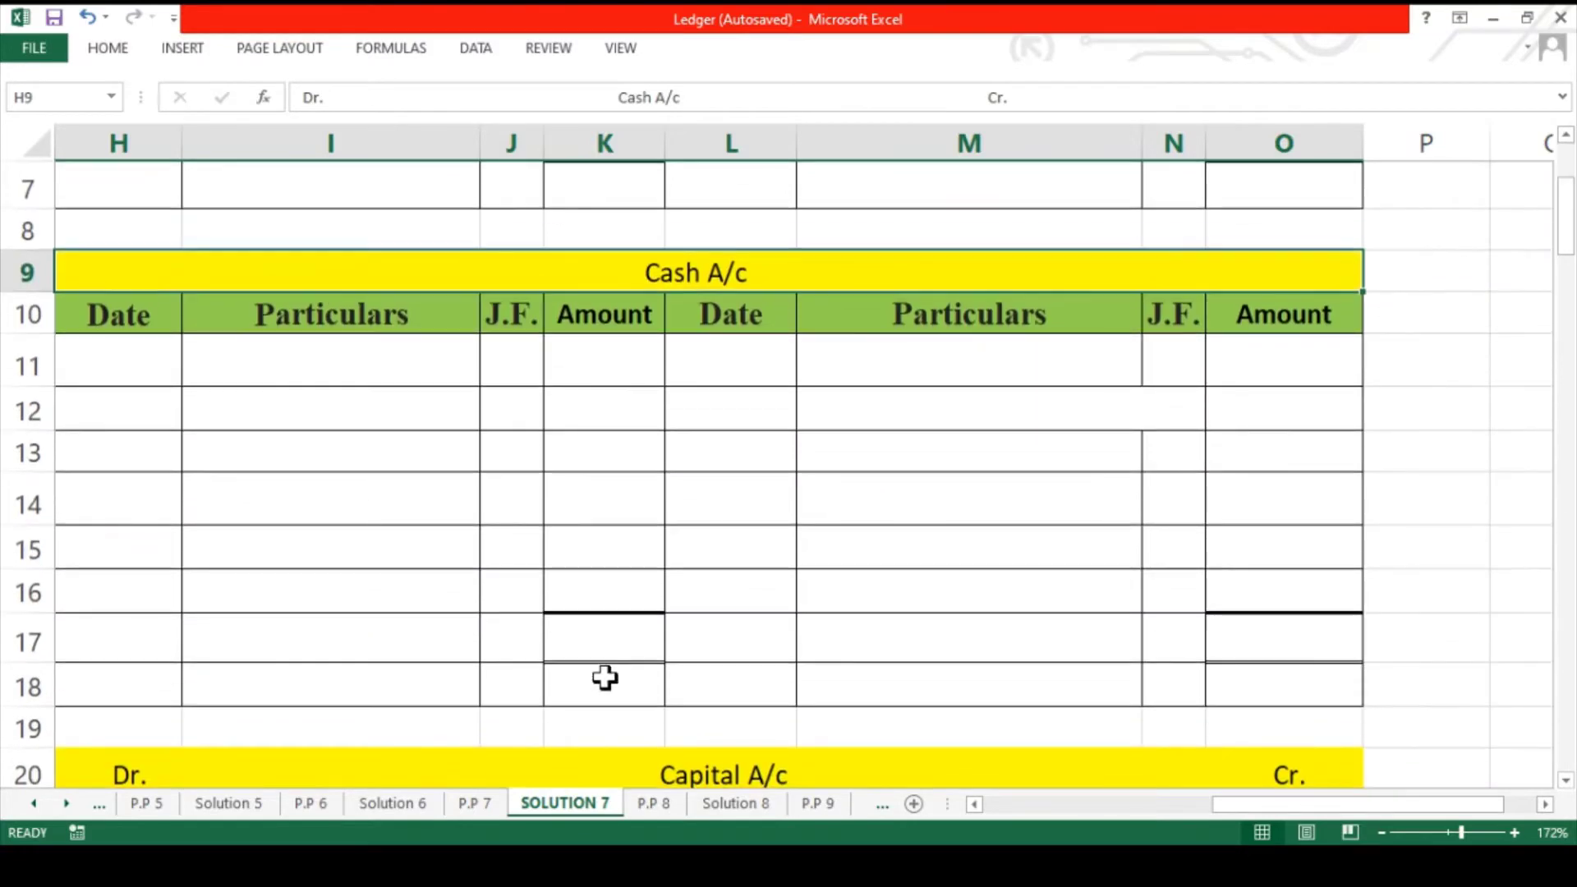
click(607, 747)
scroll(608, 747, down, 3)
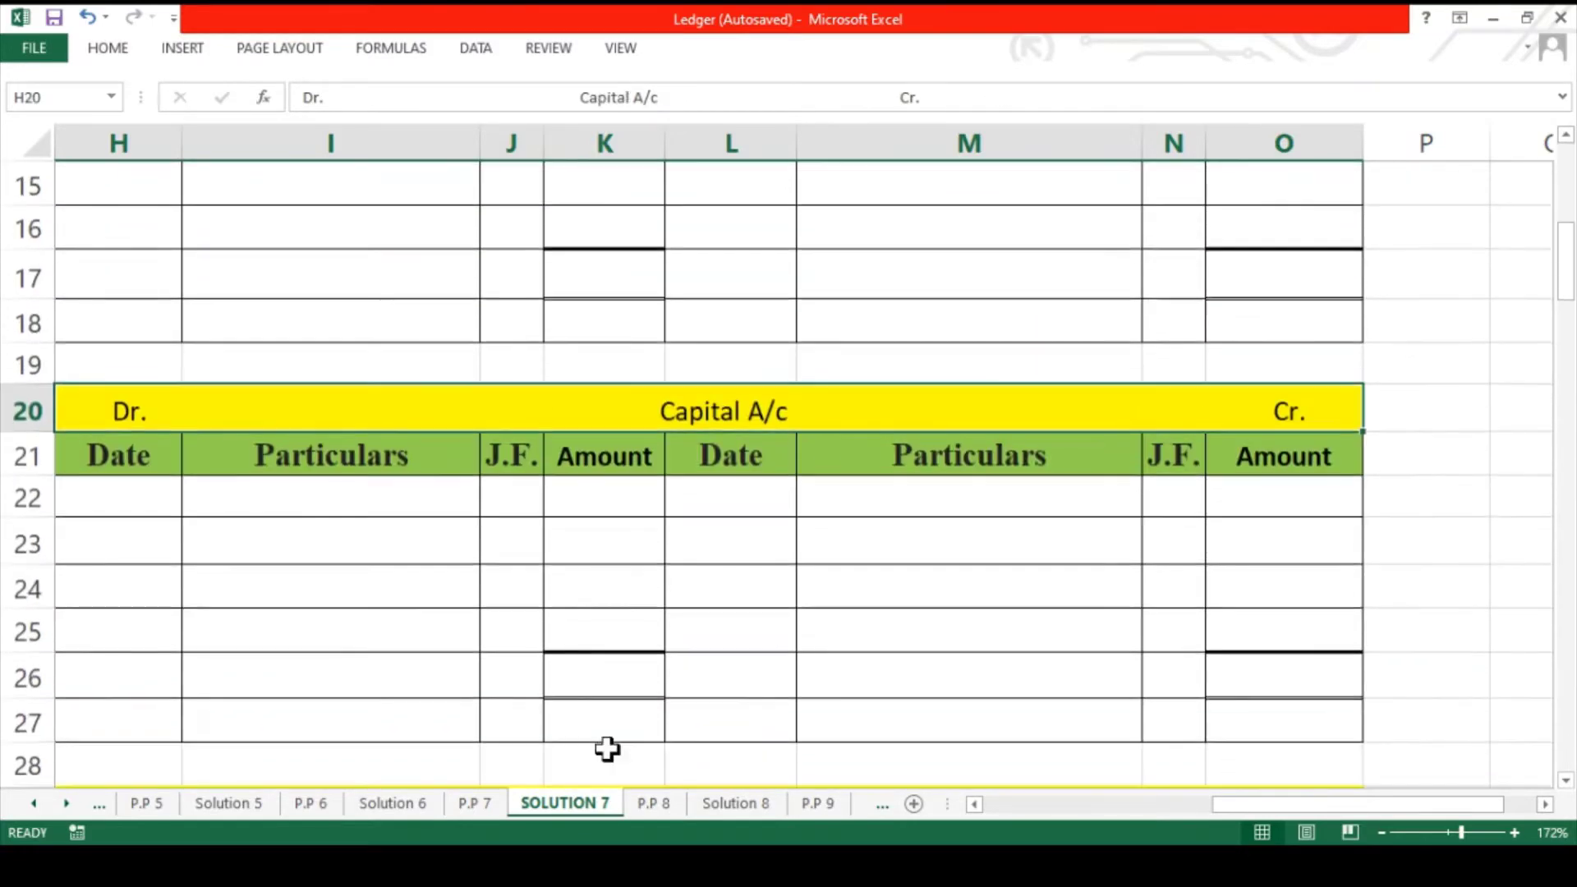
scroll(608, 747, down, 2)
click(722, 619)
scroll(723, 621, down, 1)
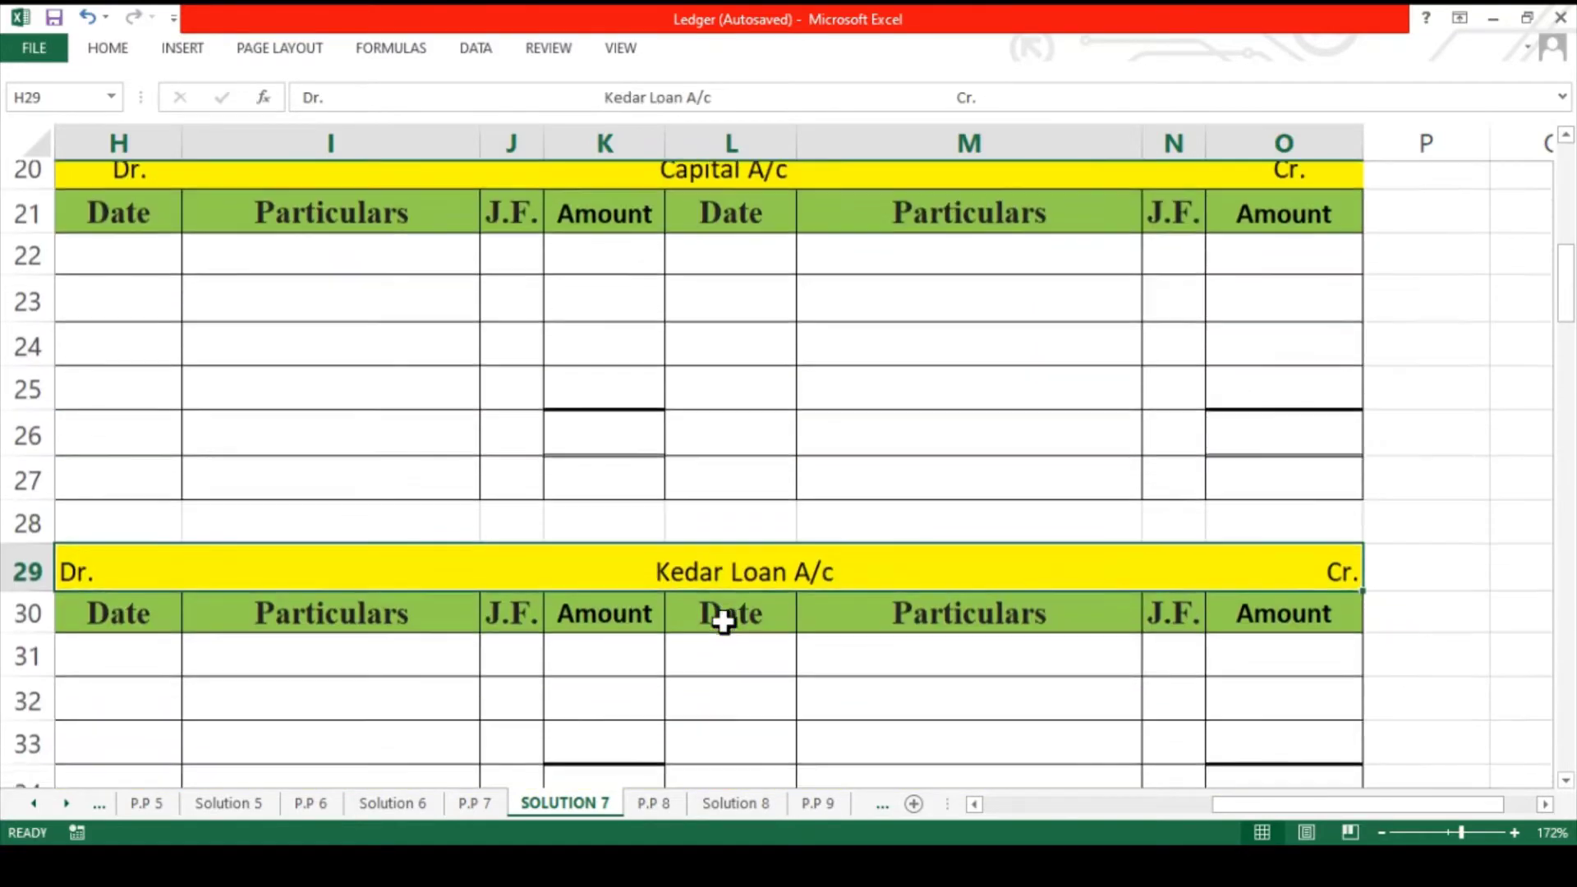
scroll(723, 621, down, 1)
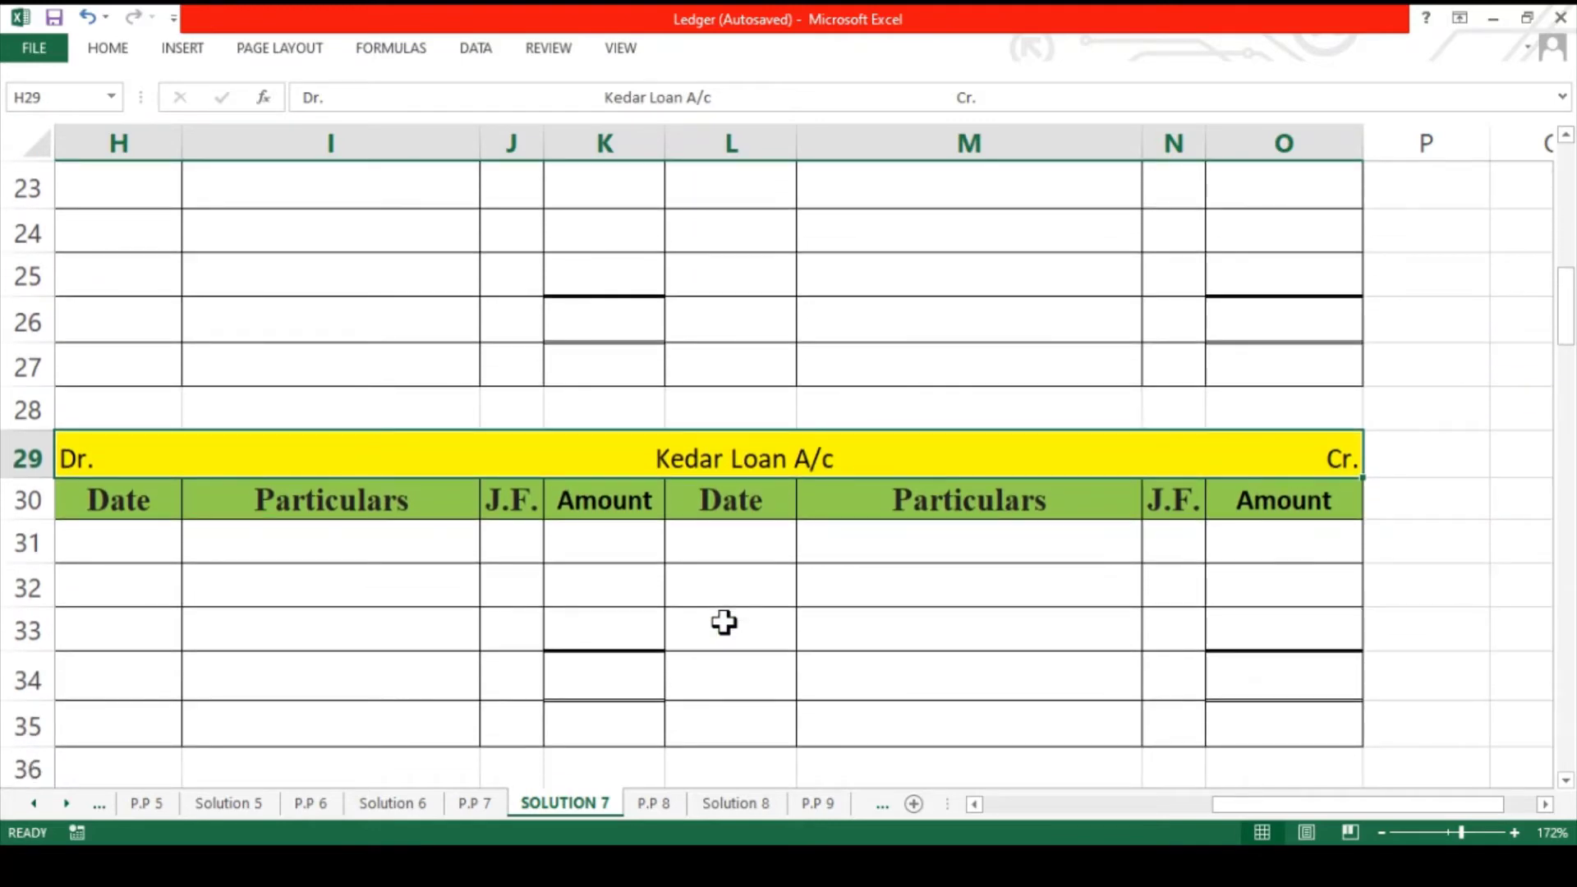
- Match the supplier advance and stationery entries in B12:B15 with their ledger account formats in rows 37 and 44
scroll(724, 622, left, 1)
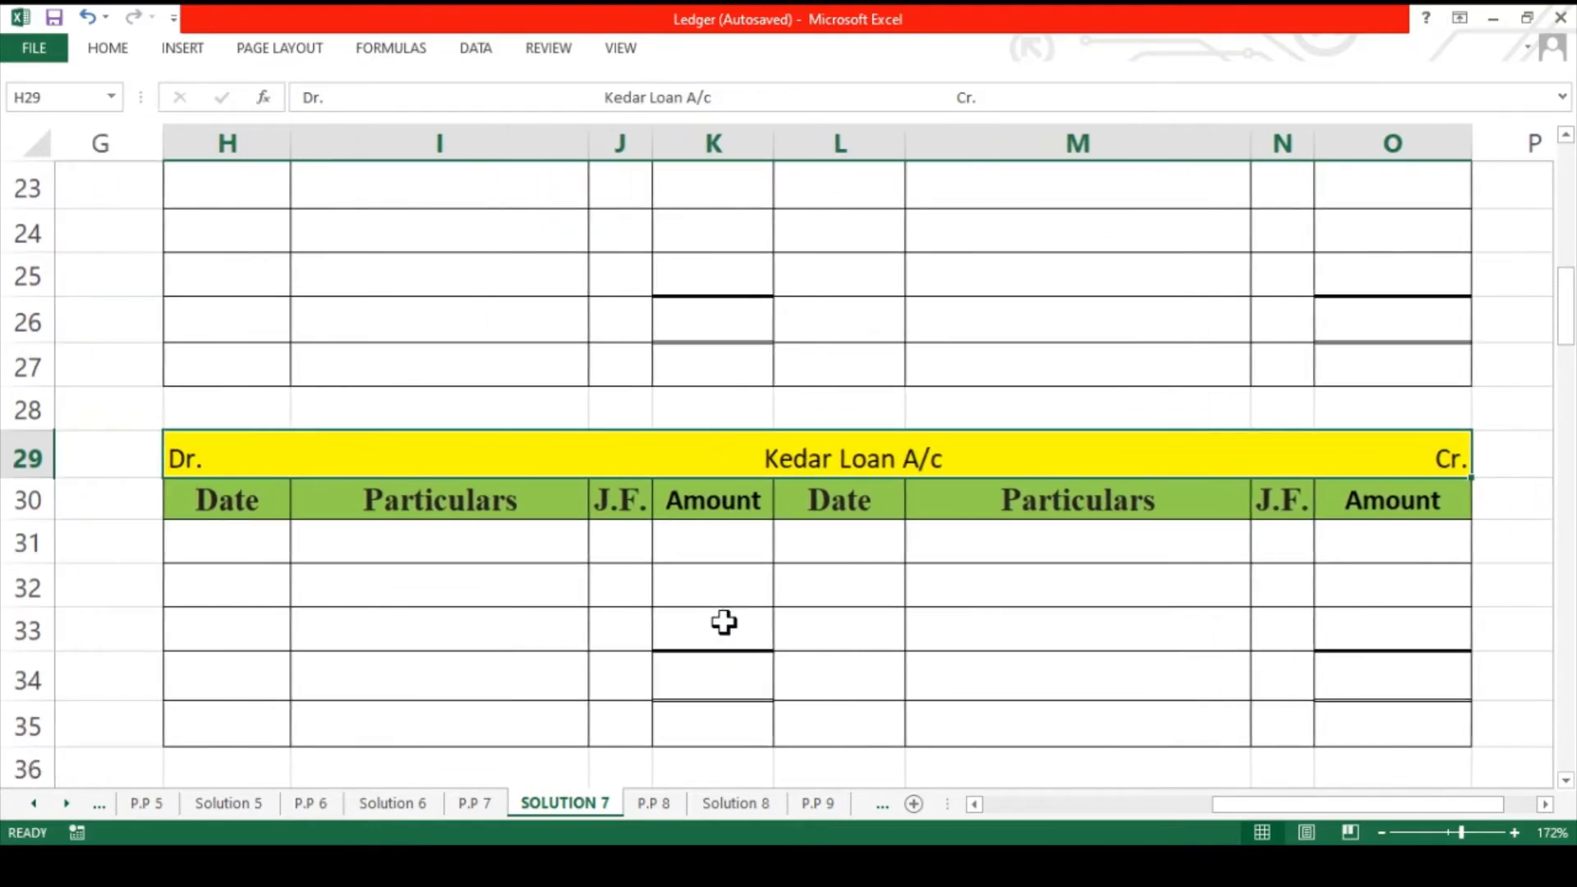
scroll(723, 622, left, 5)
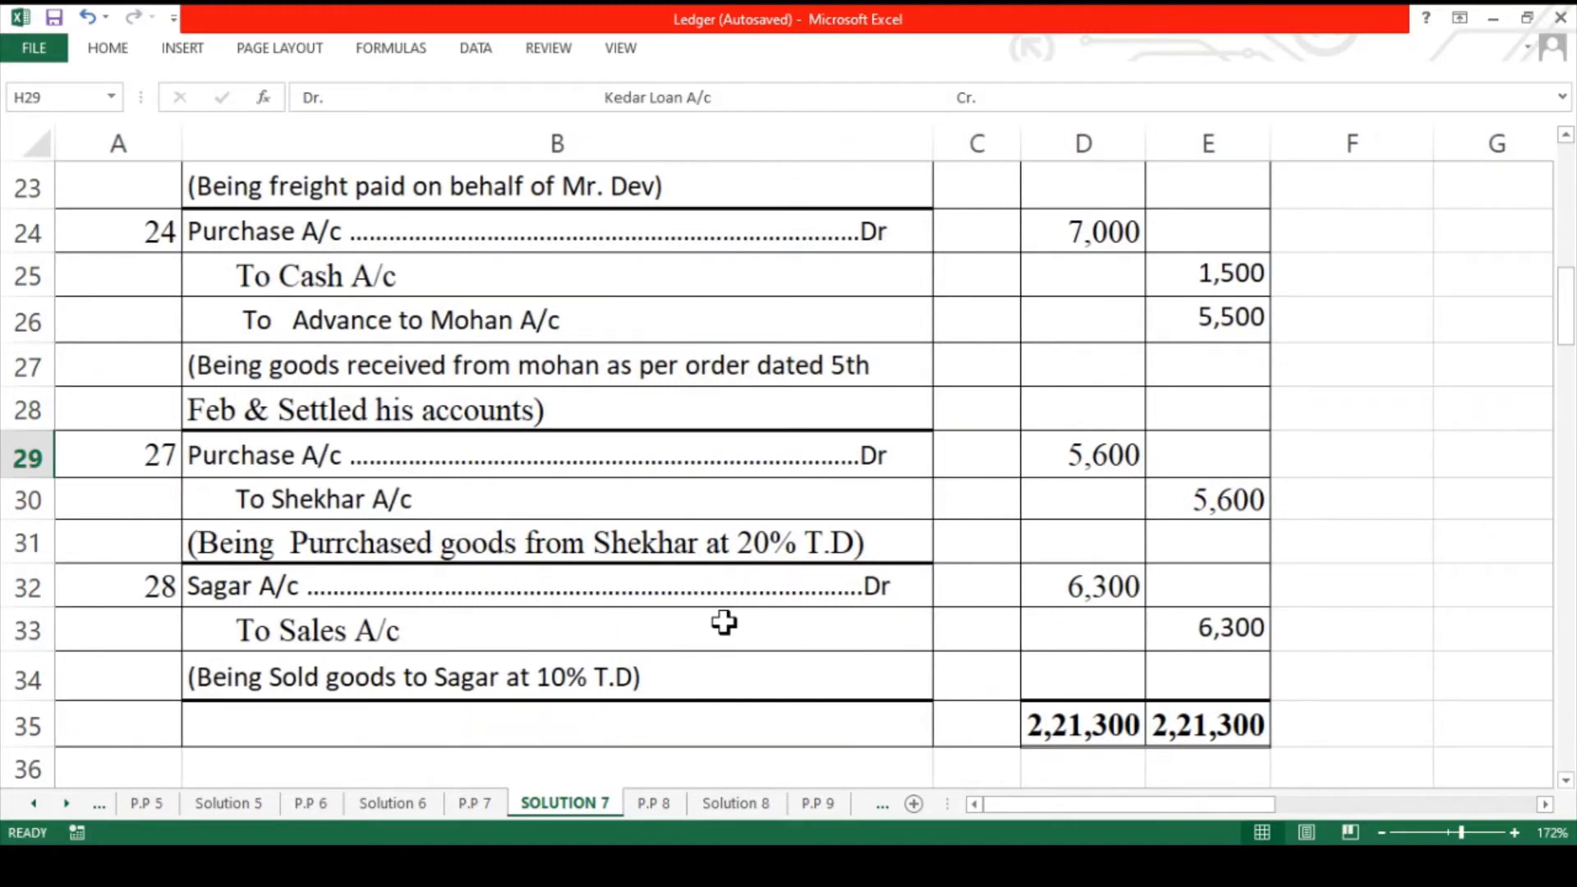
scroll(723, 618, up, 7)
scroll(722, 621, down, 1)
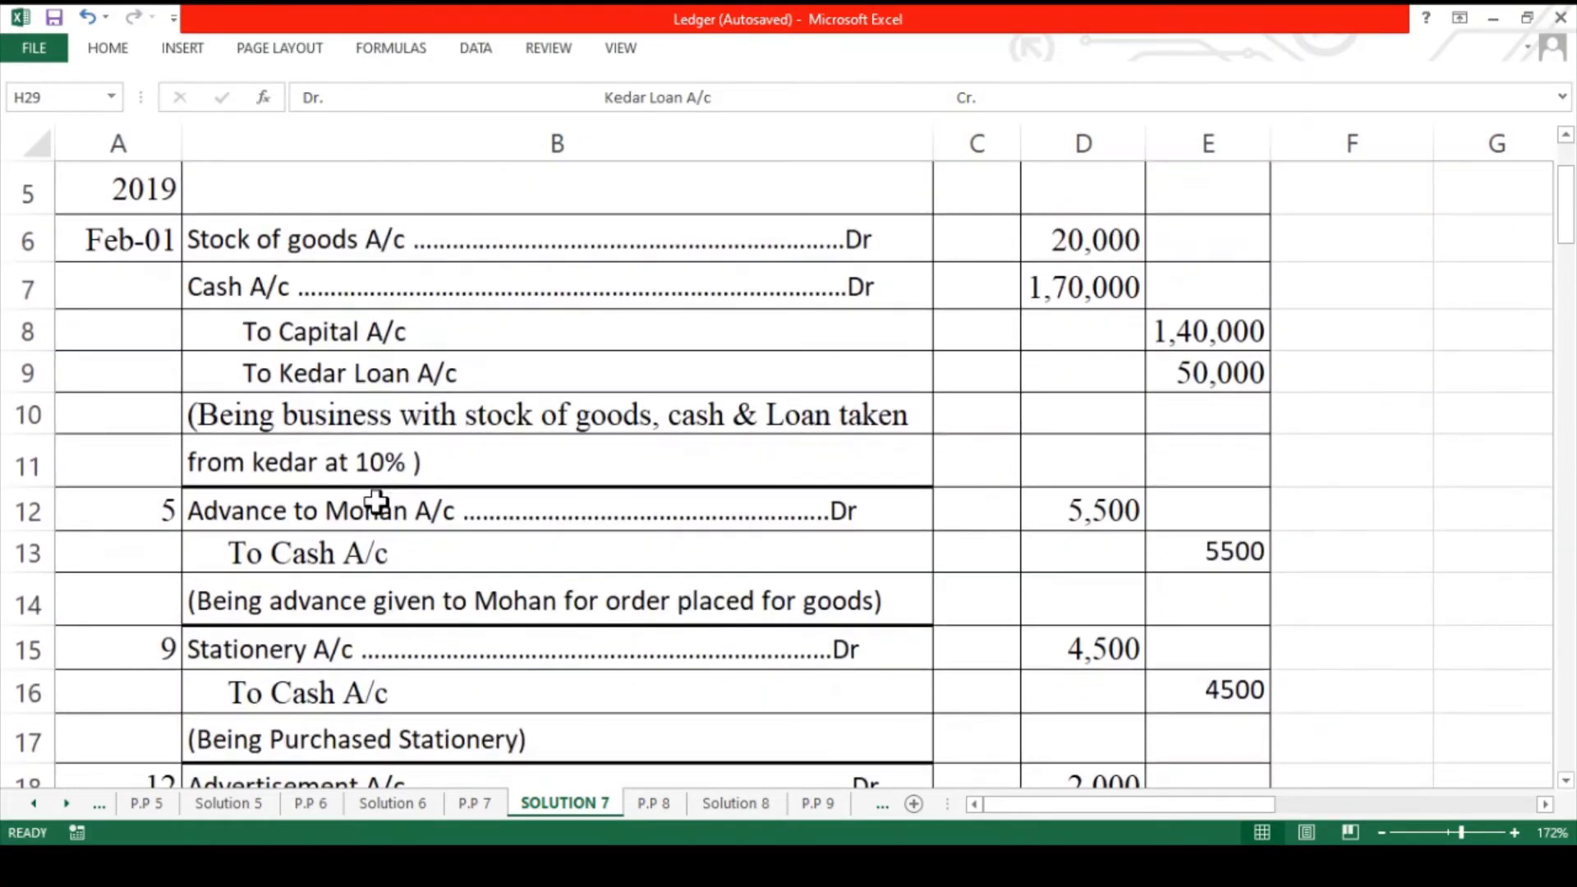
click(377, 504)
click(387, 553)
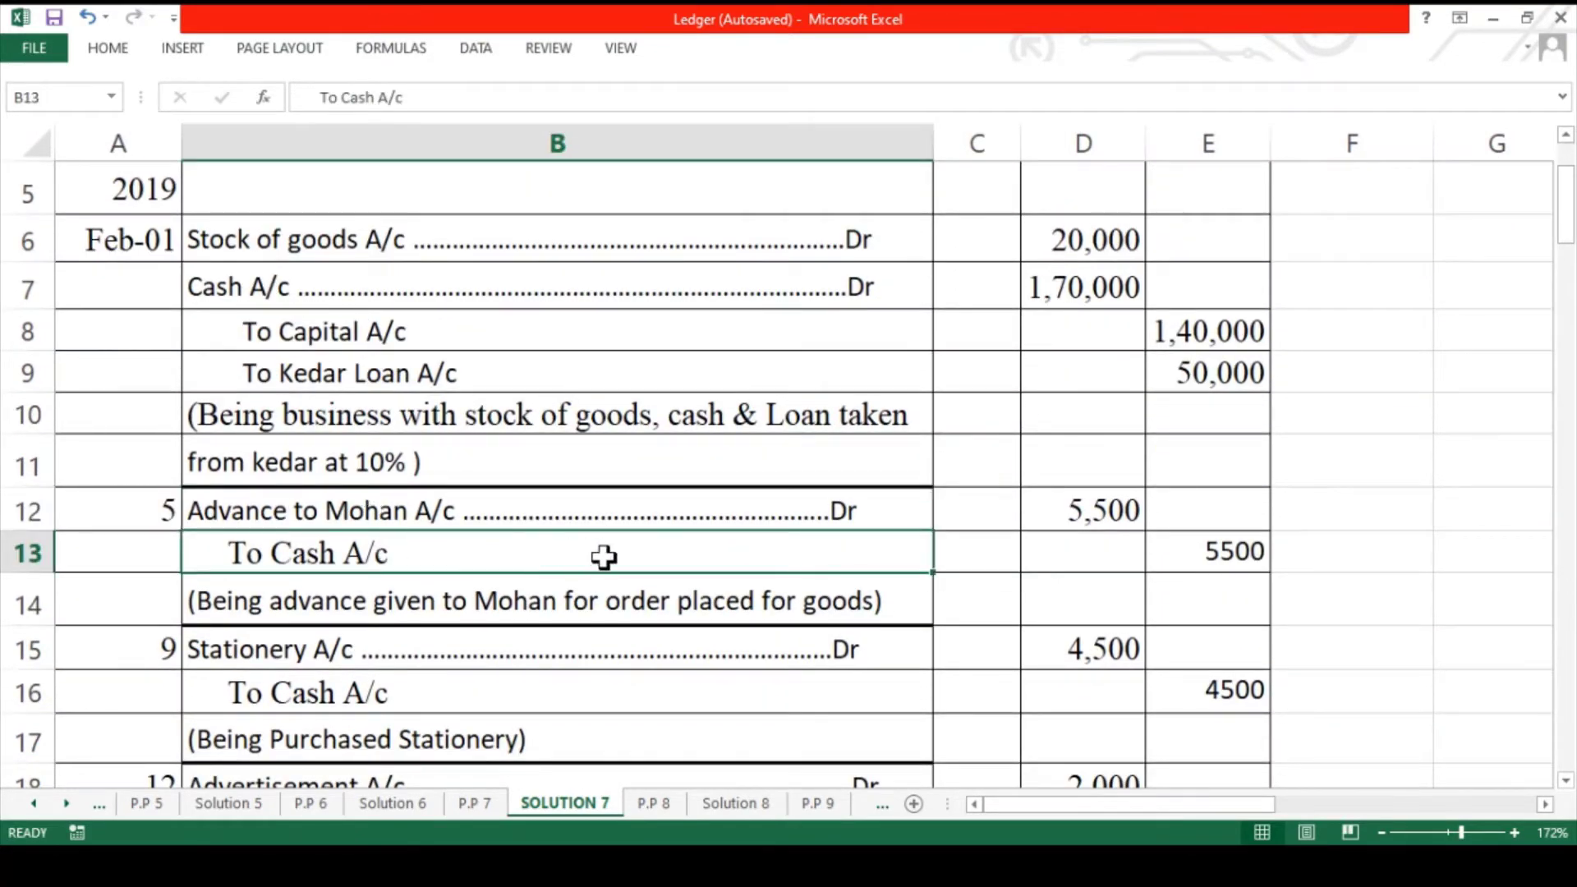
scroll(604, 557, down, 1)
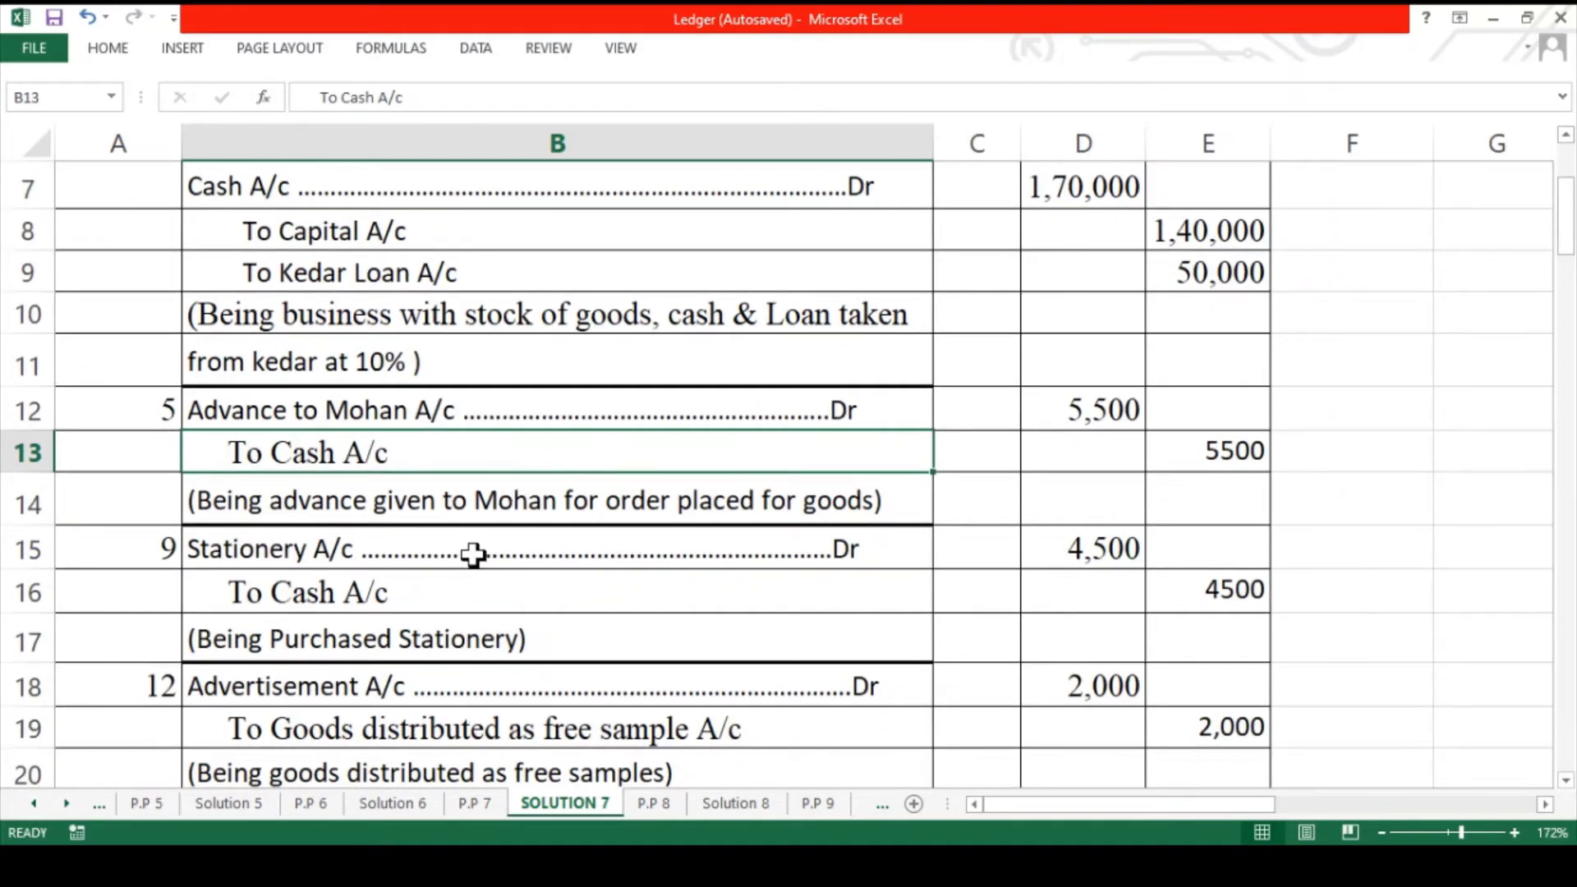
click(482, 419)
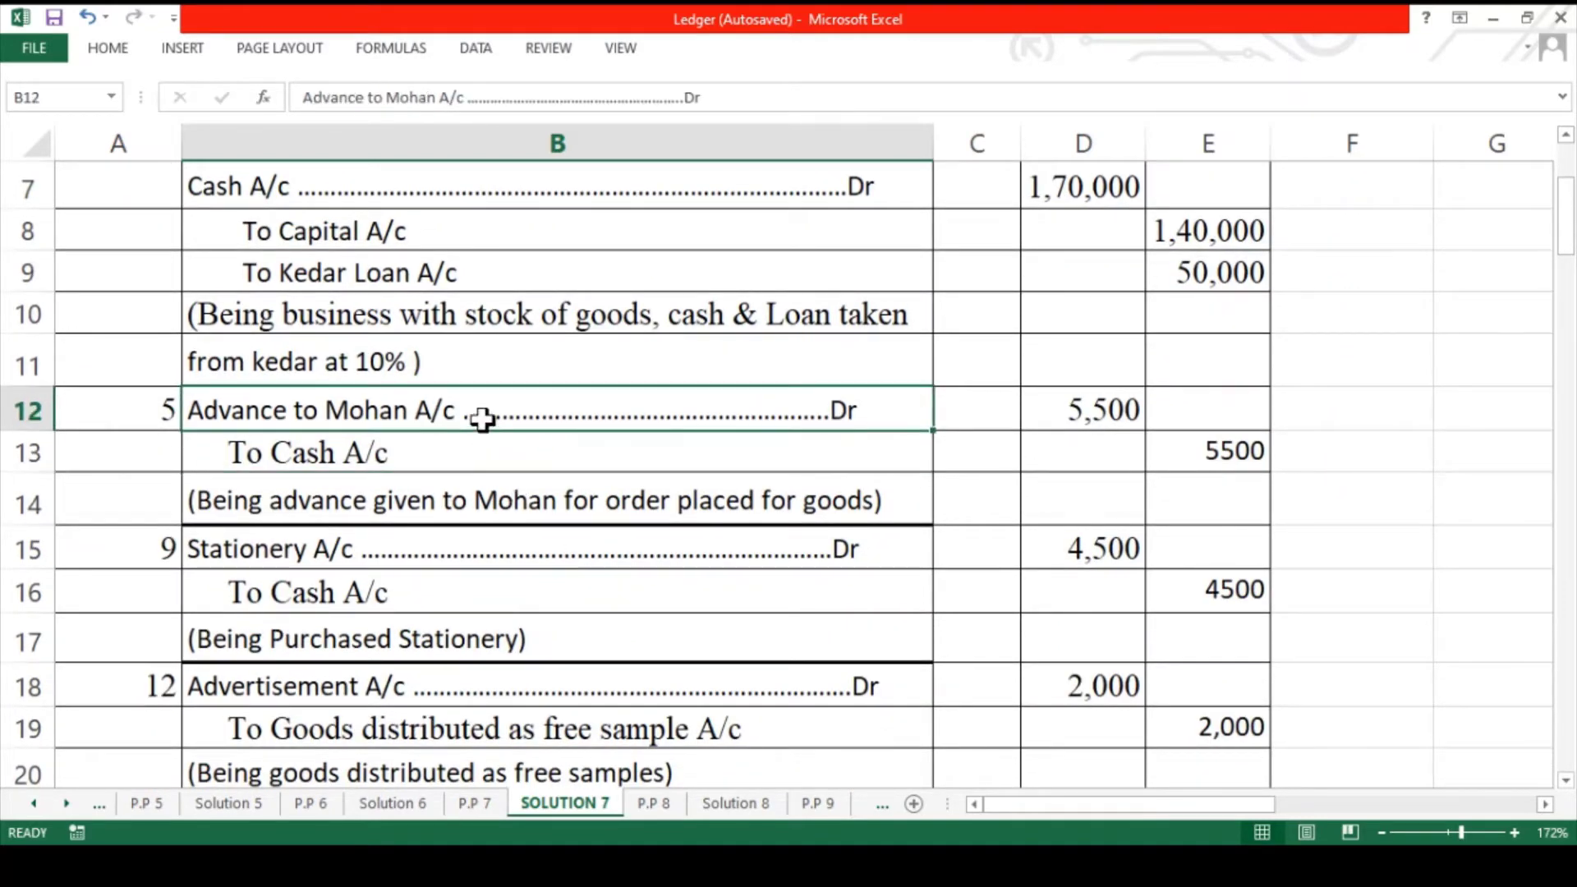
drag(482, 419, 767, 562)
scroll(767, 562, right, 5)
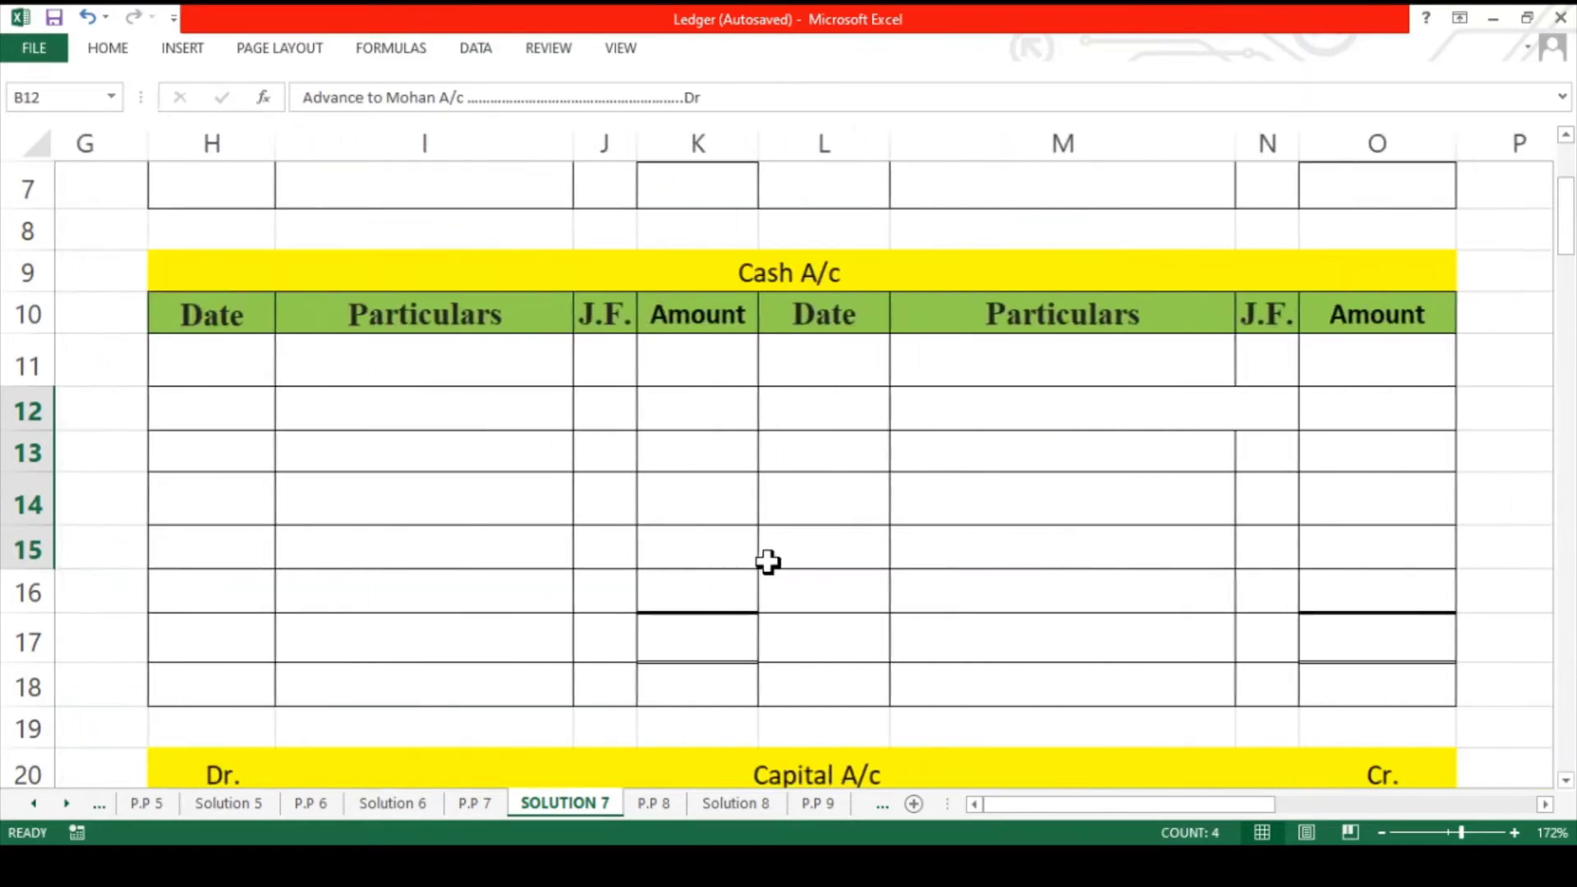
scroll(767, 562, down, 6)
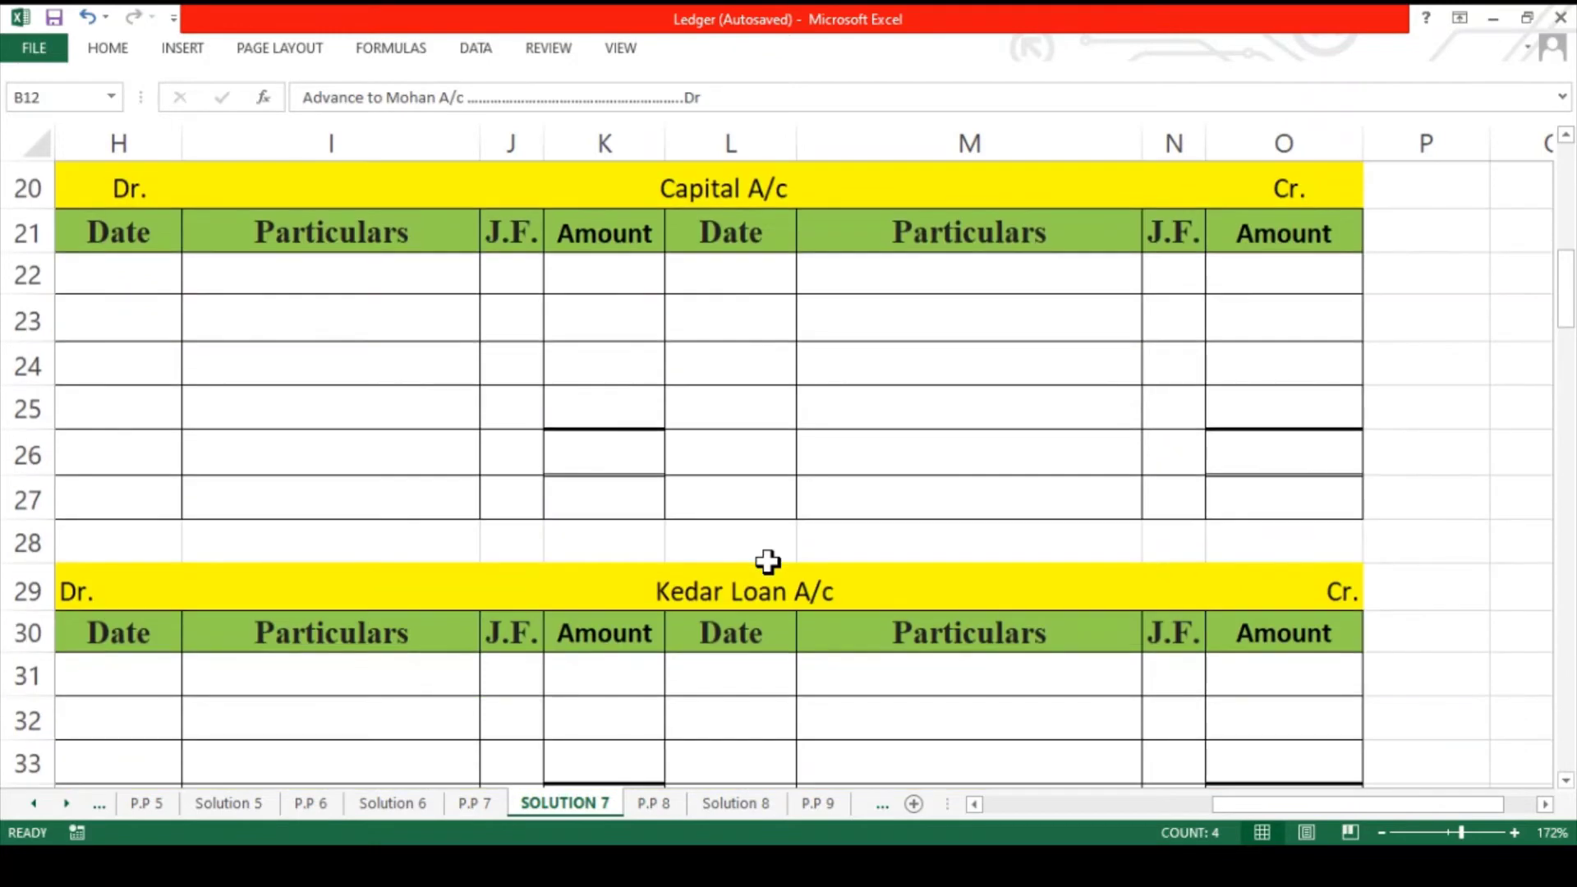
scroll(767, 562, down, 4)
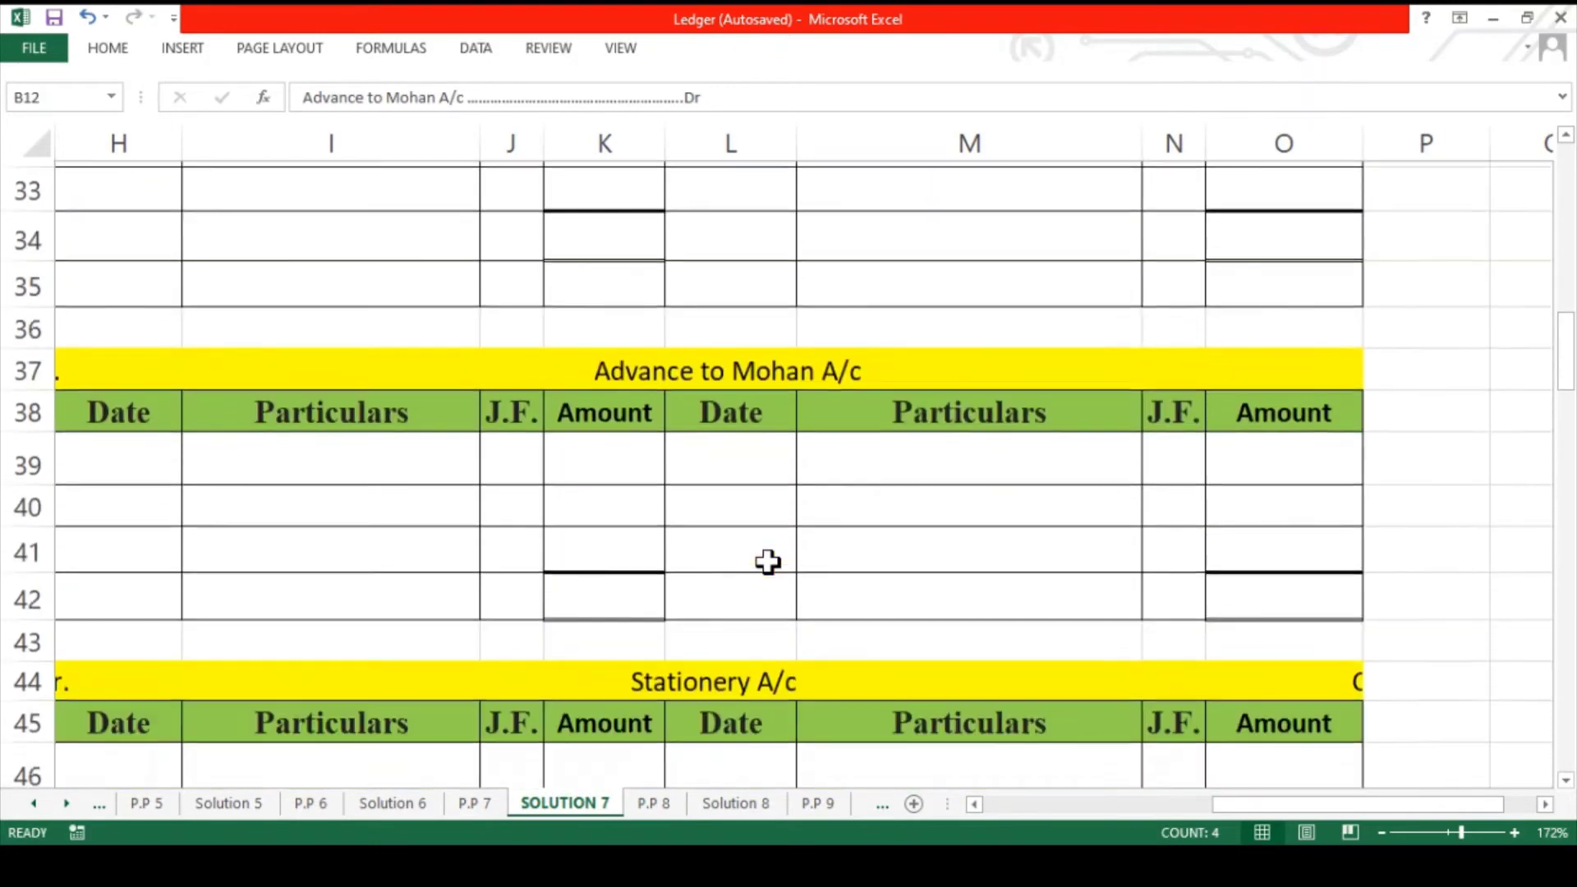
scroll(767, 562, down, 3)
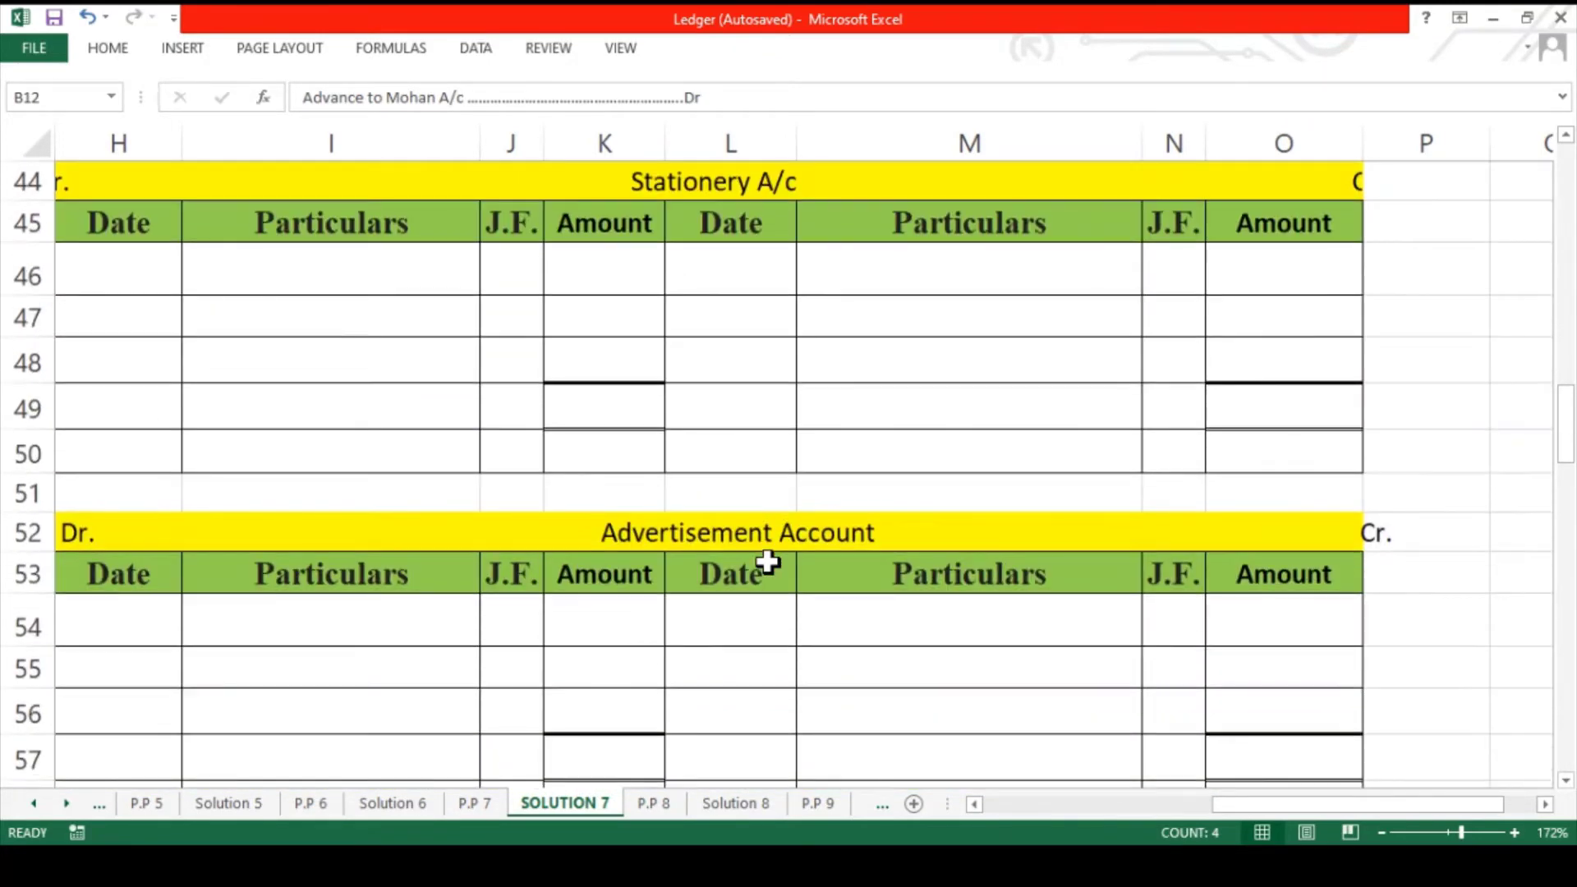
scroll(768, 562, up, 1)
scroll(767, 561, up, 1)
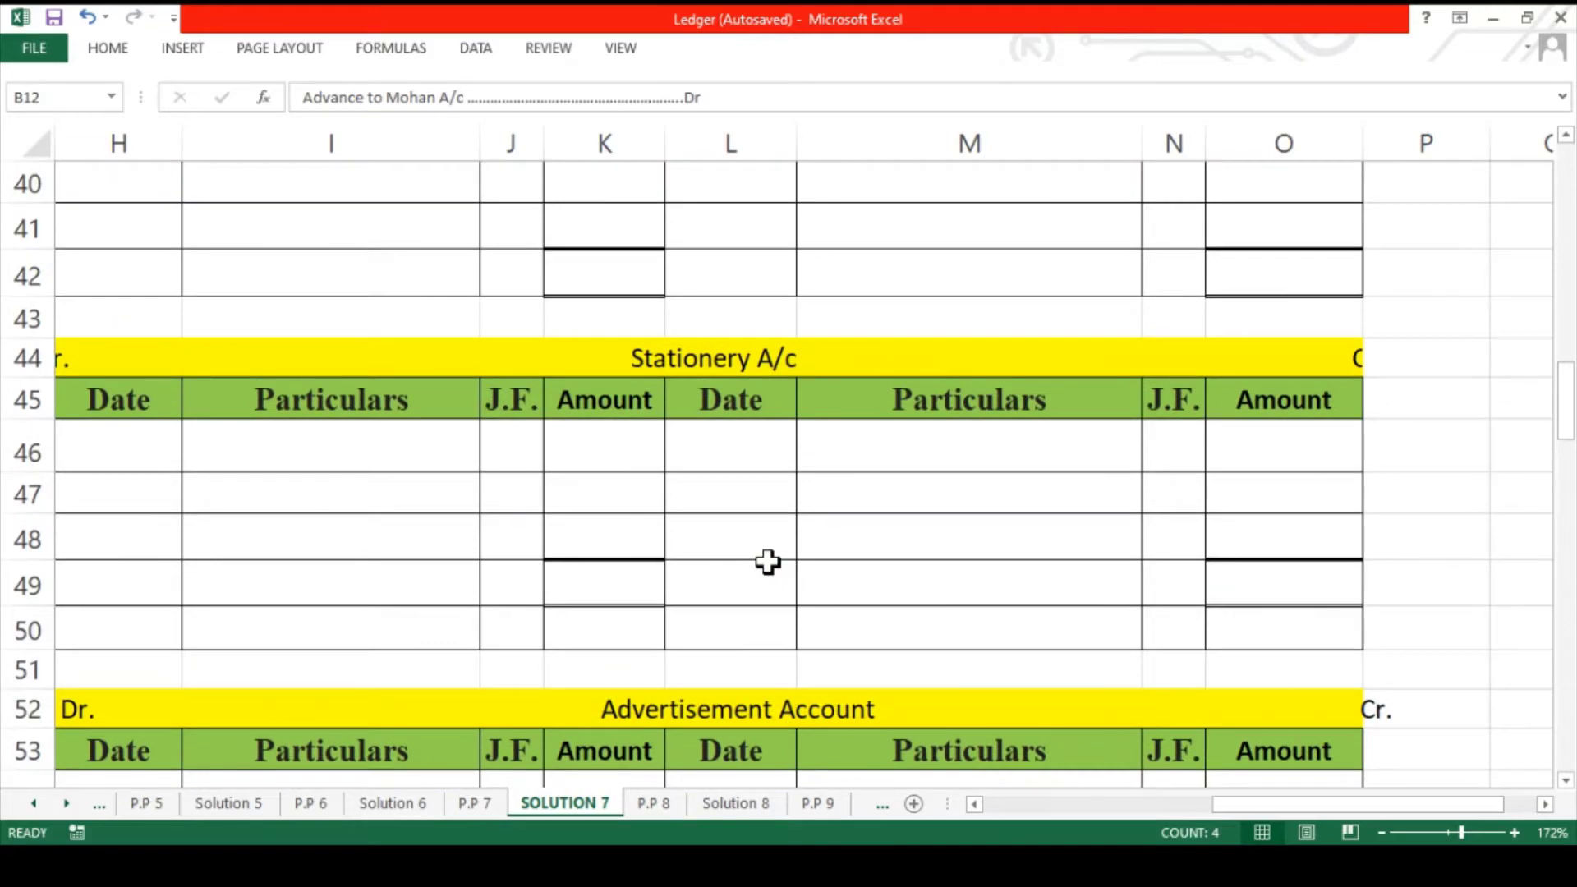
scroll(767, 562, down, 1)
scroll(768, 562, left, 5)
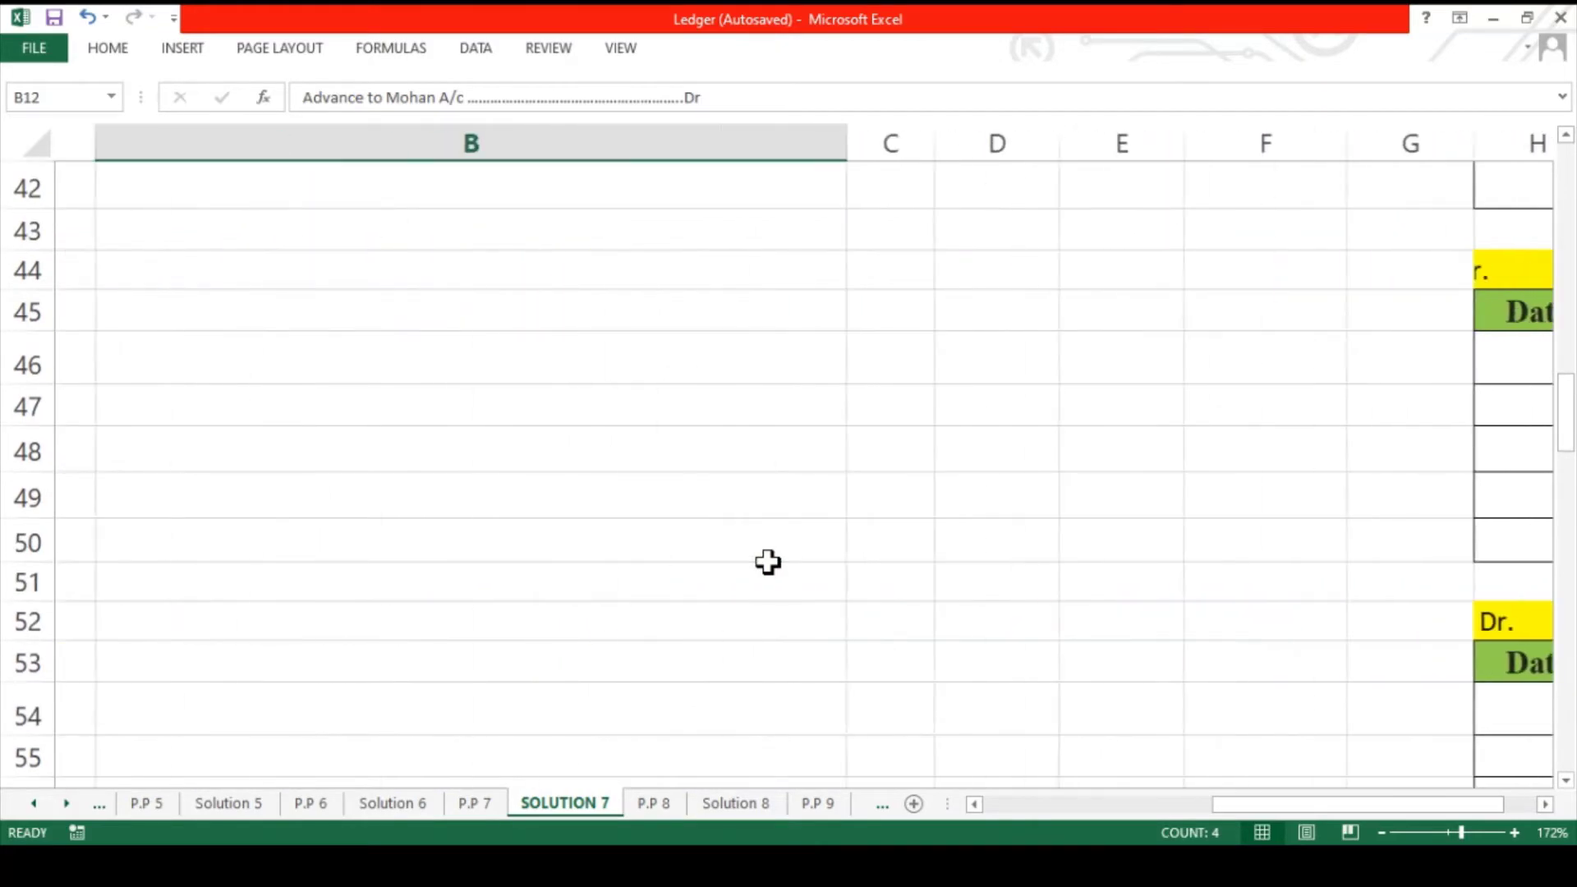
scroll(768, 562, up, 10)
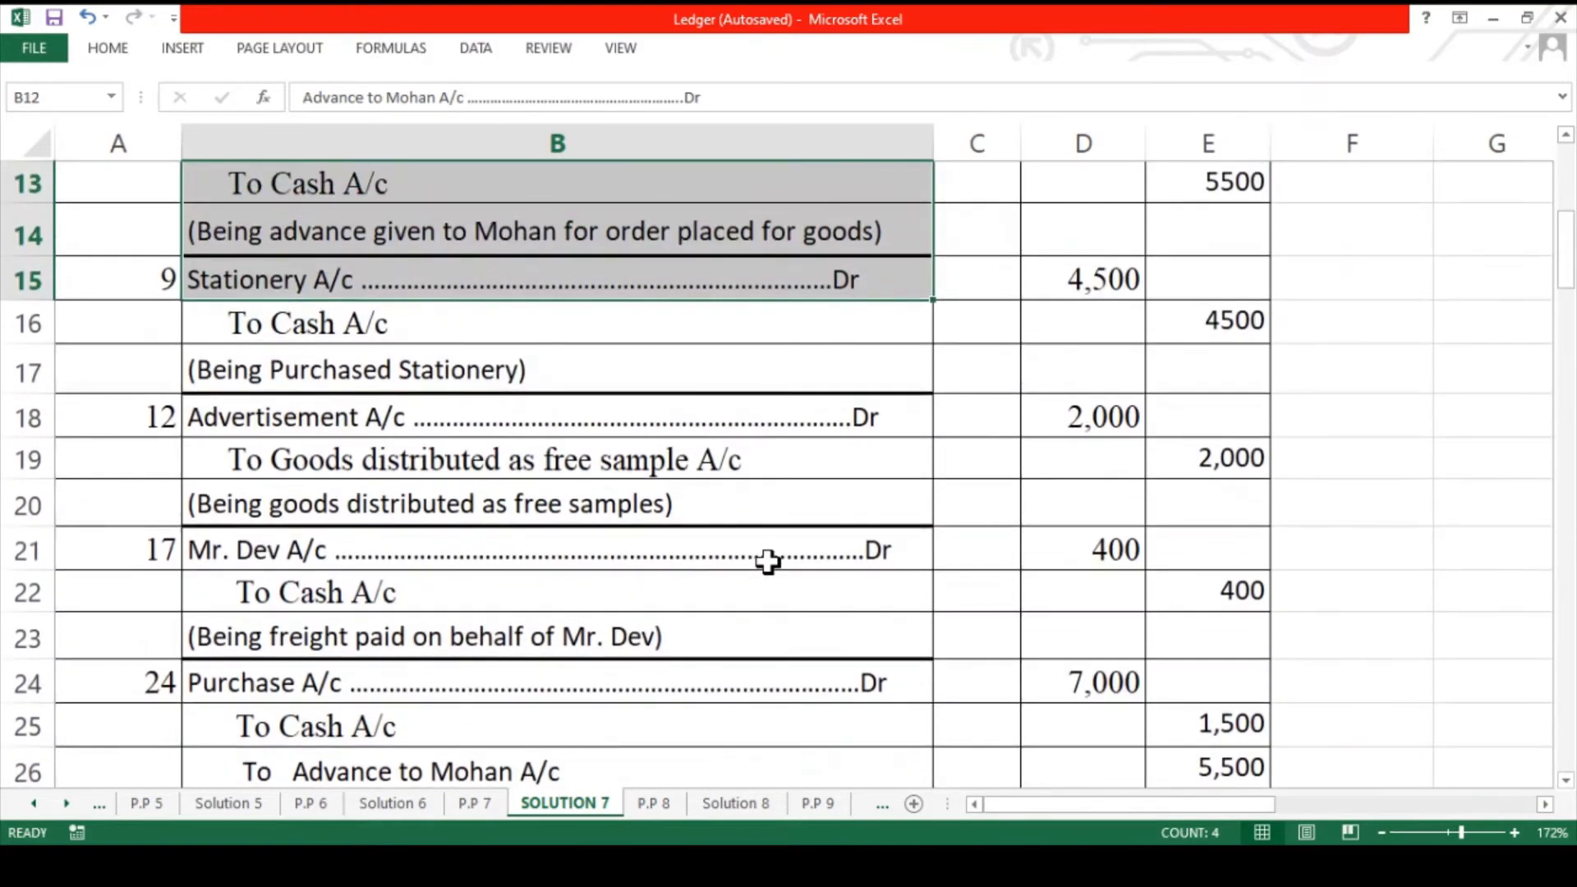
- Examine the Feb-01 opening entry's Stock of goods debit in B6 against the Capital and loan credits in B8:B9
click(686, 413)
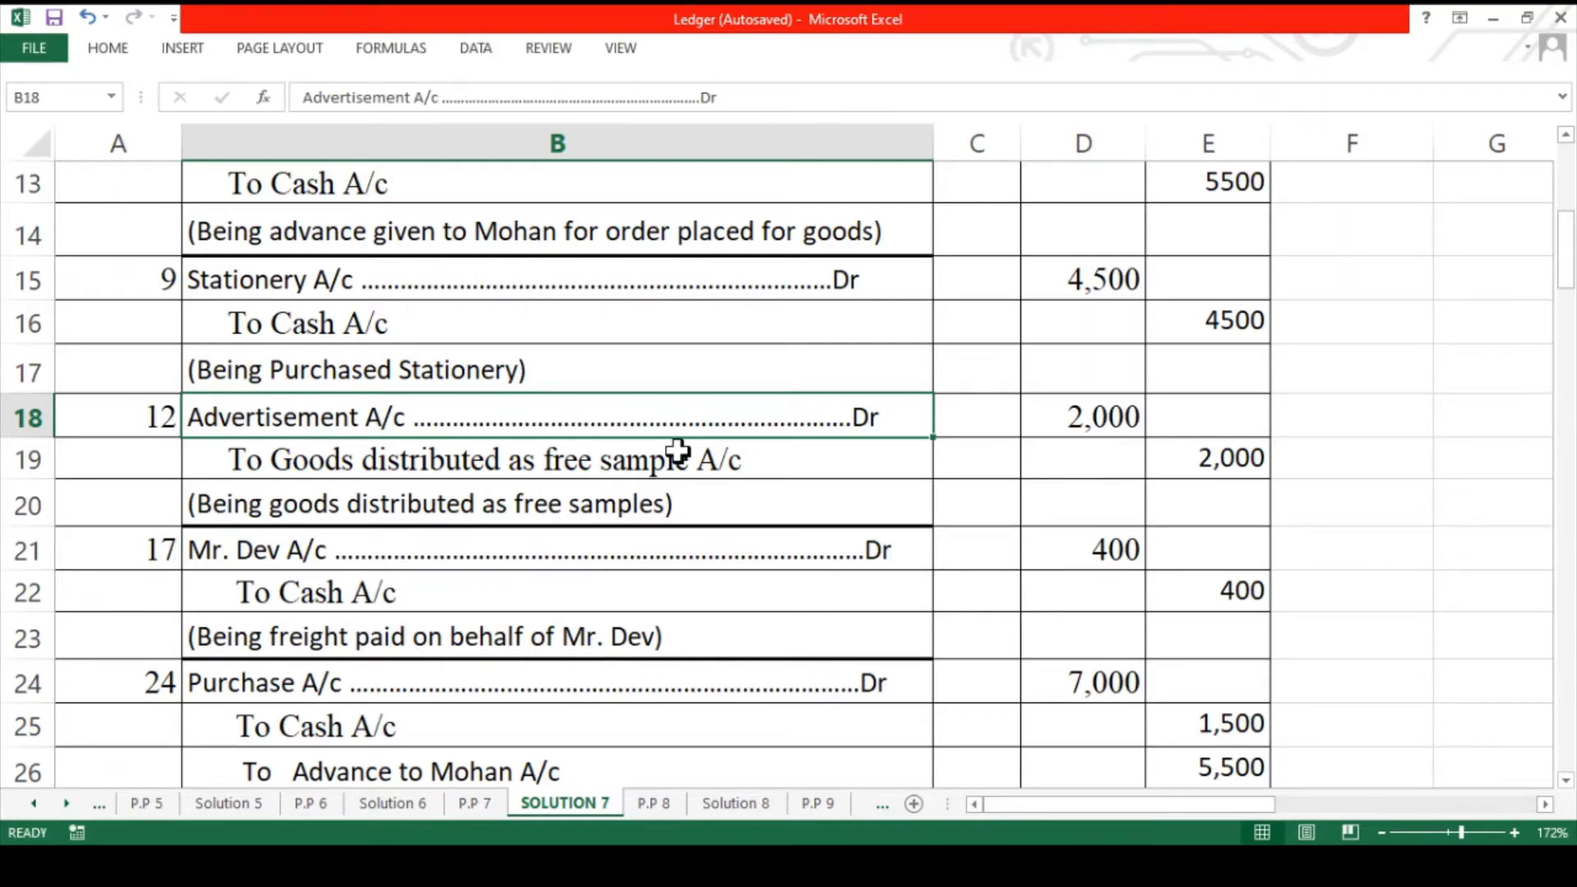
scroll(678, 450, up, 4)
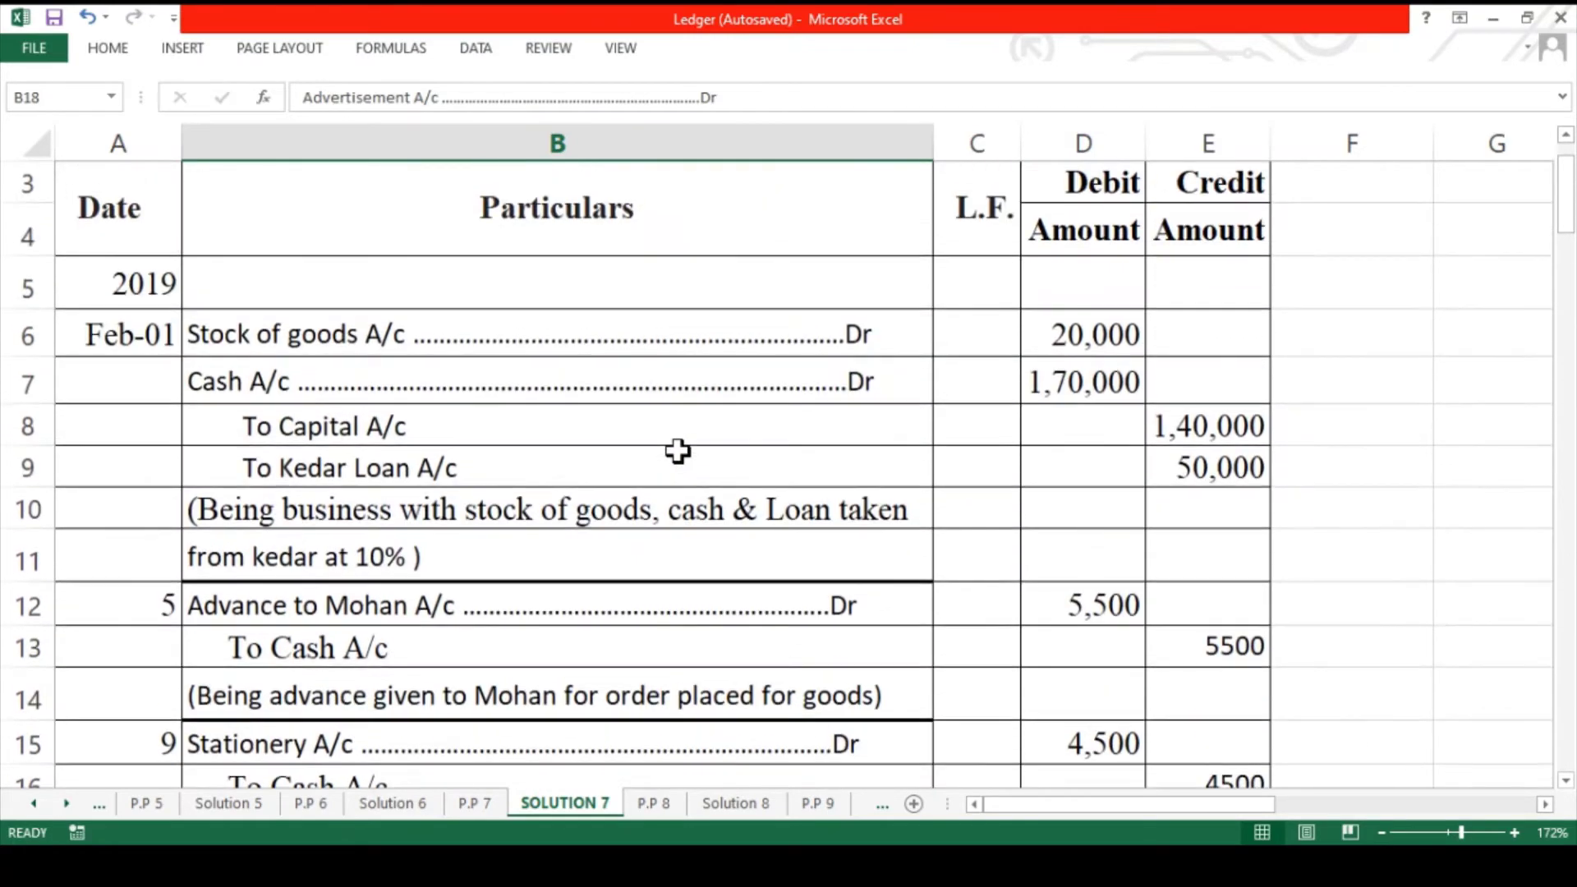
scroll(678, 450, up, 1)
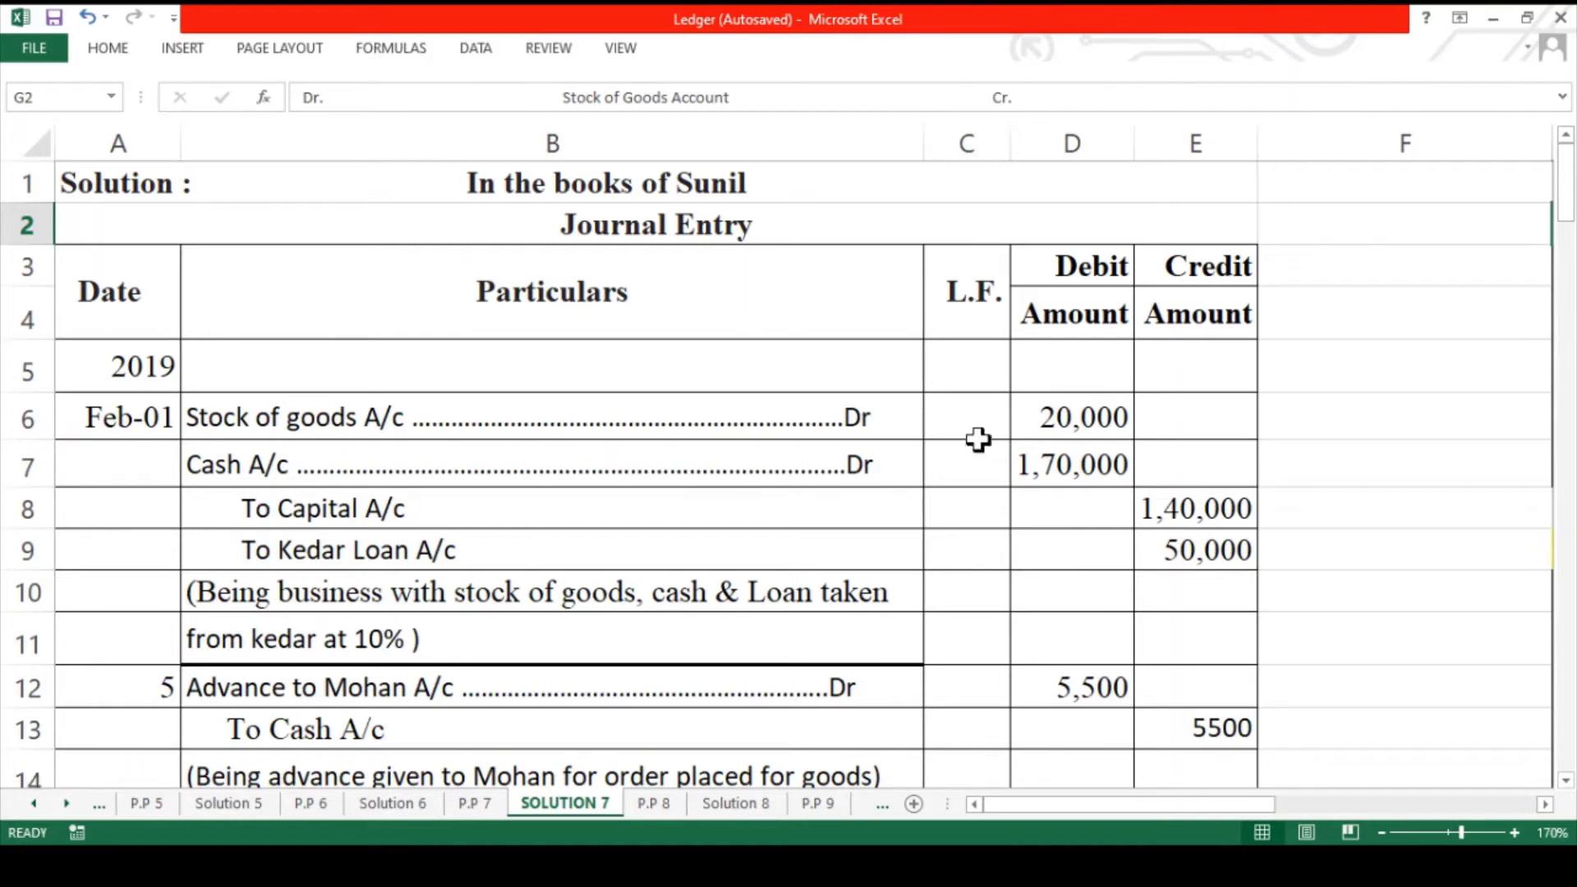
click(799, 428)
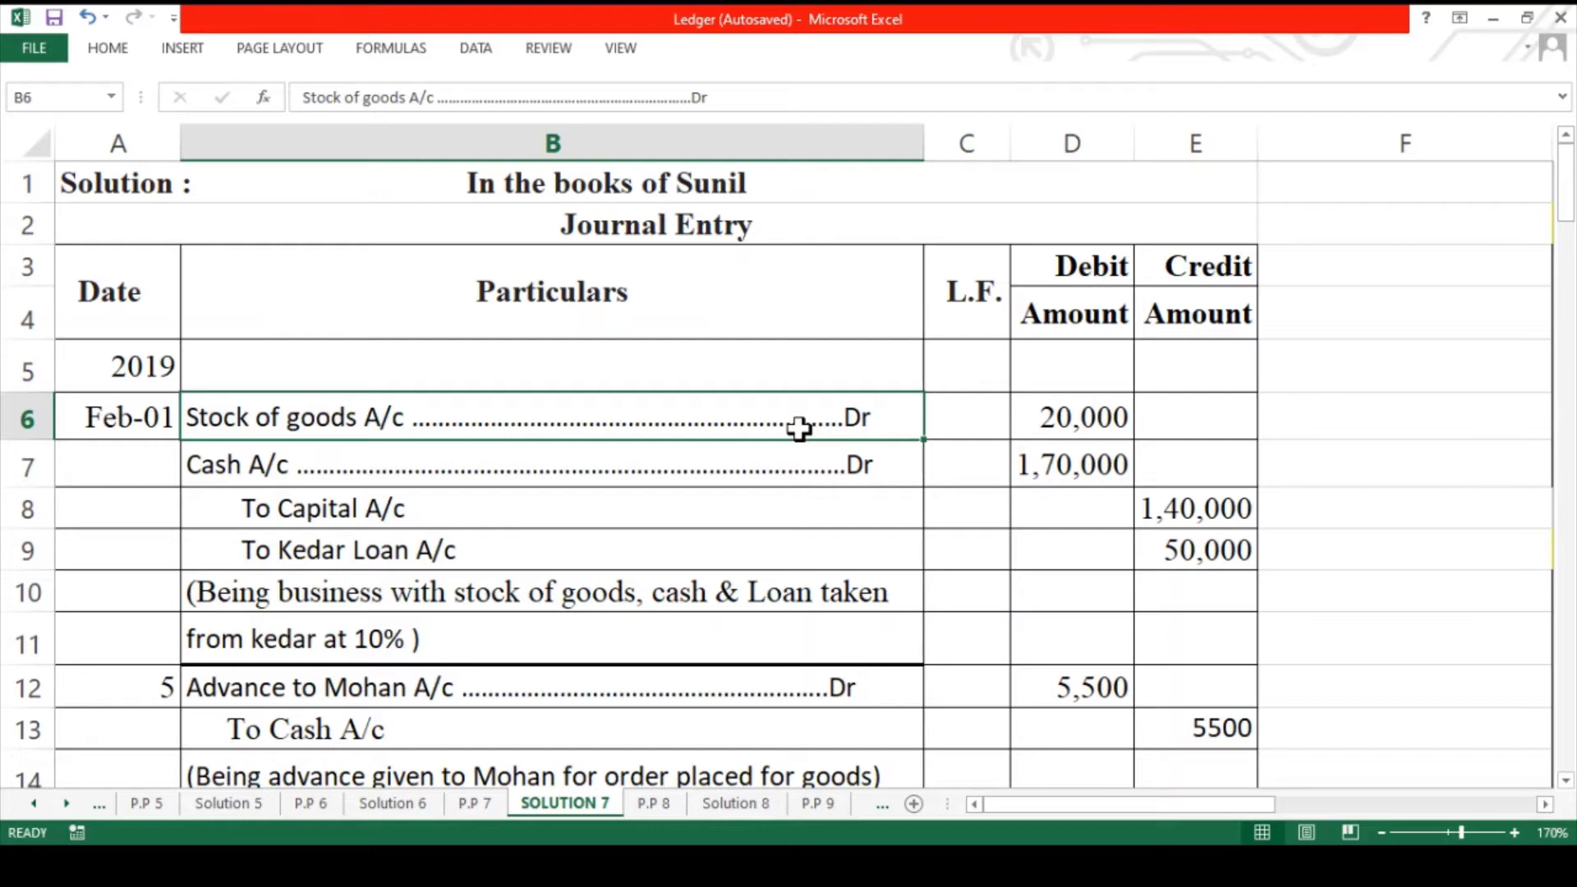
click(777, 510)
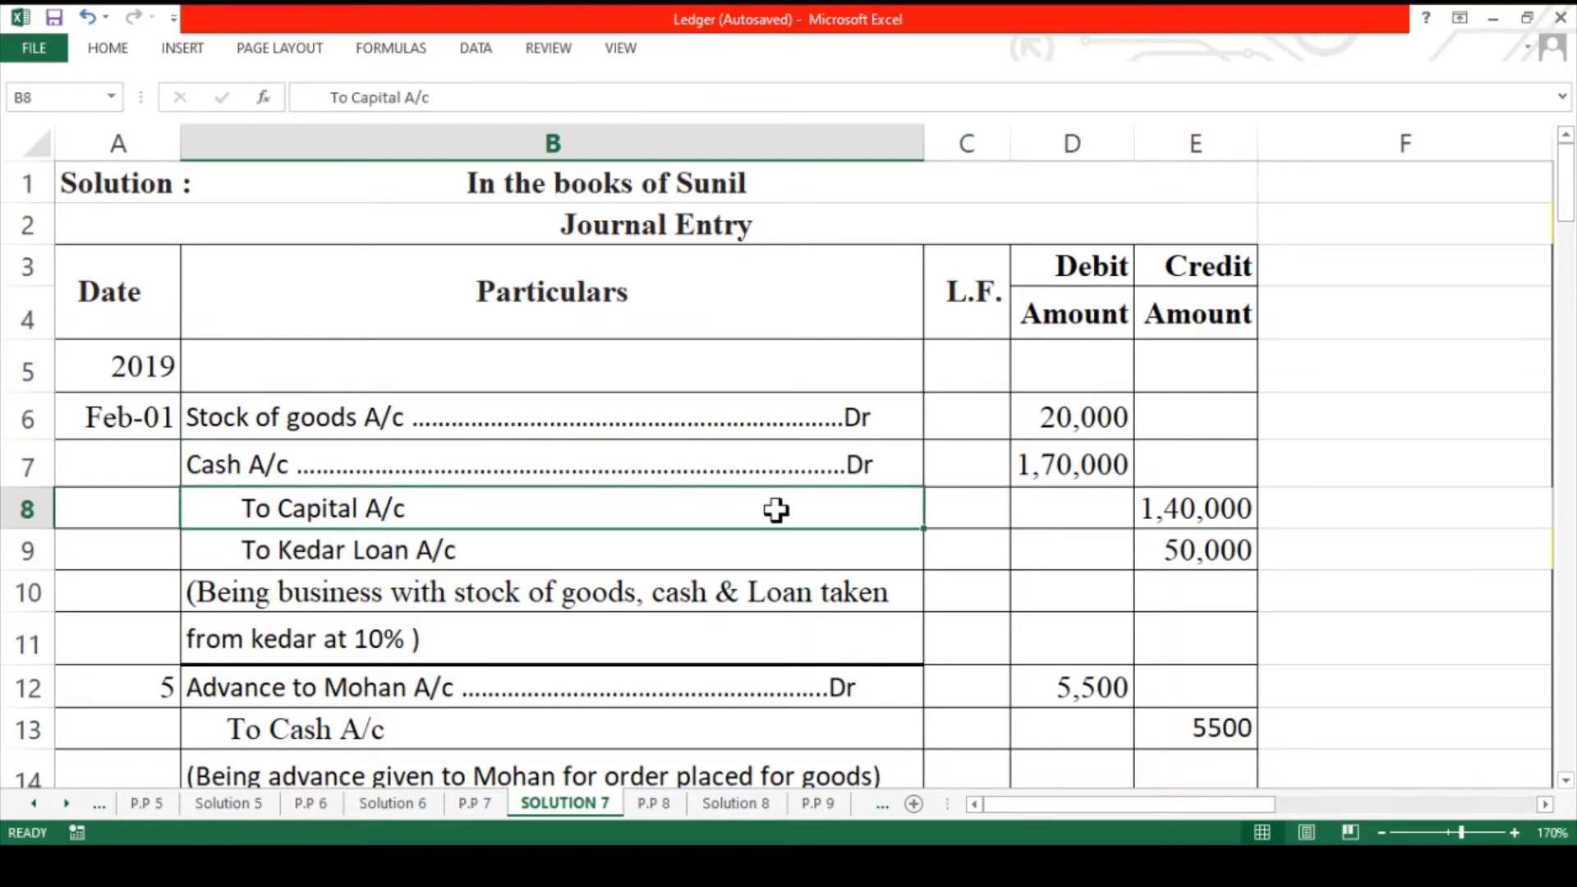
click(743, 434)
double_click(745, 434)
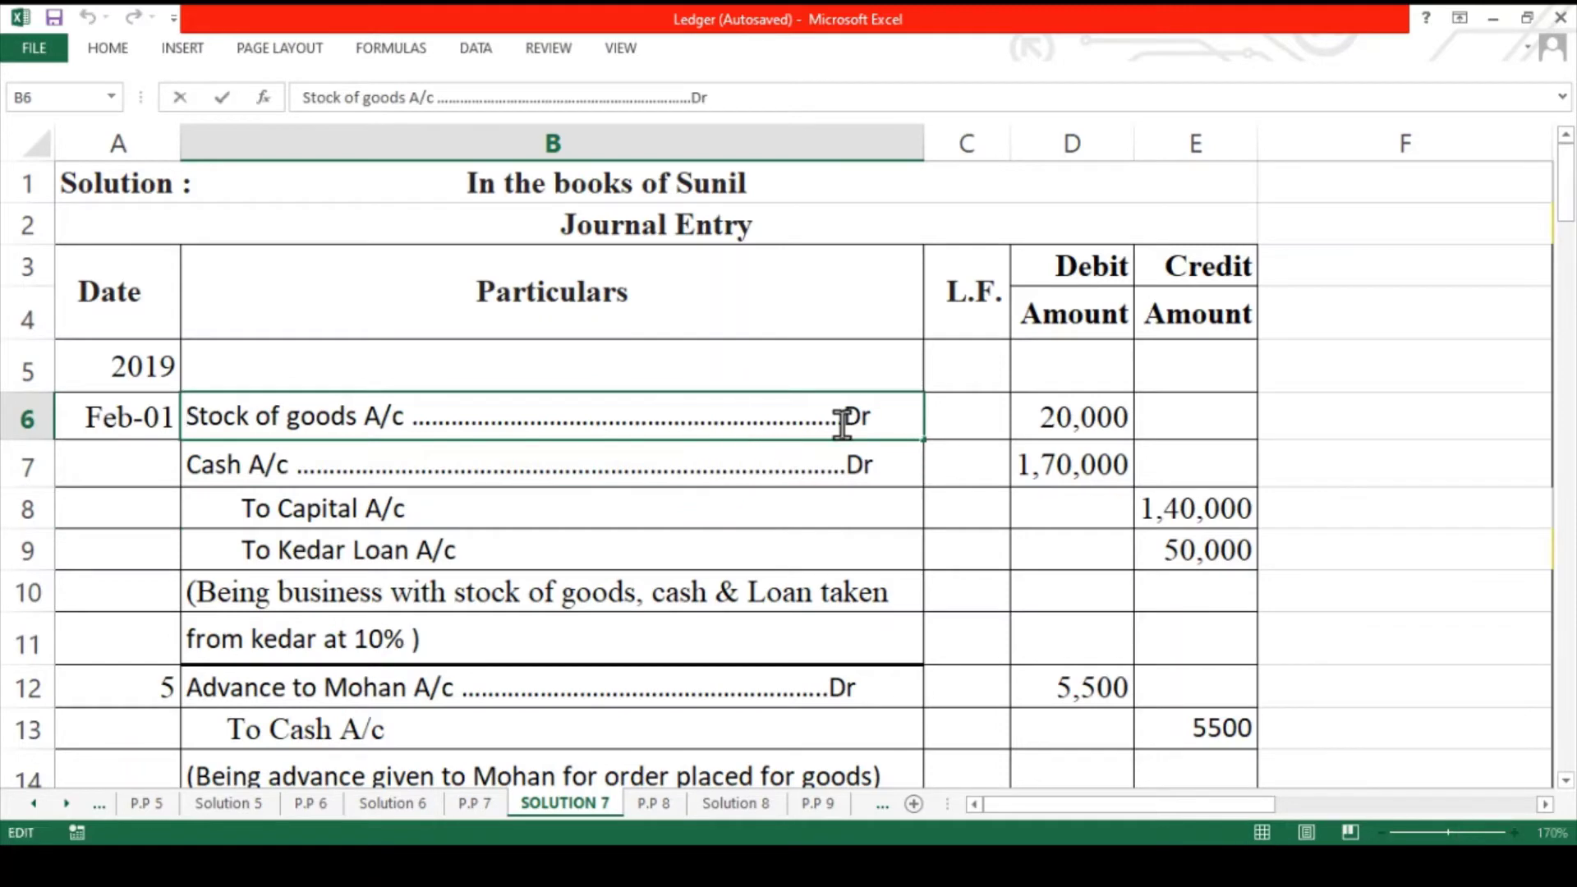
click(970, 422)
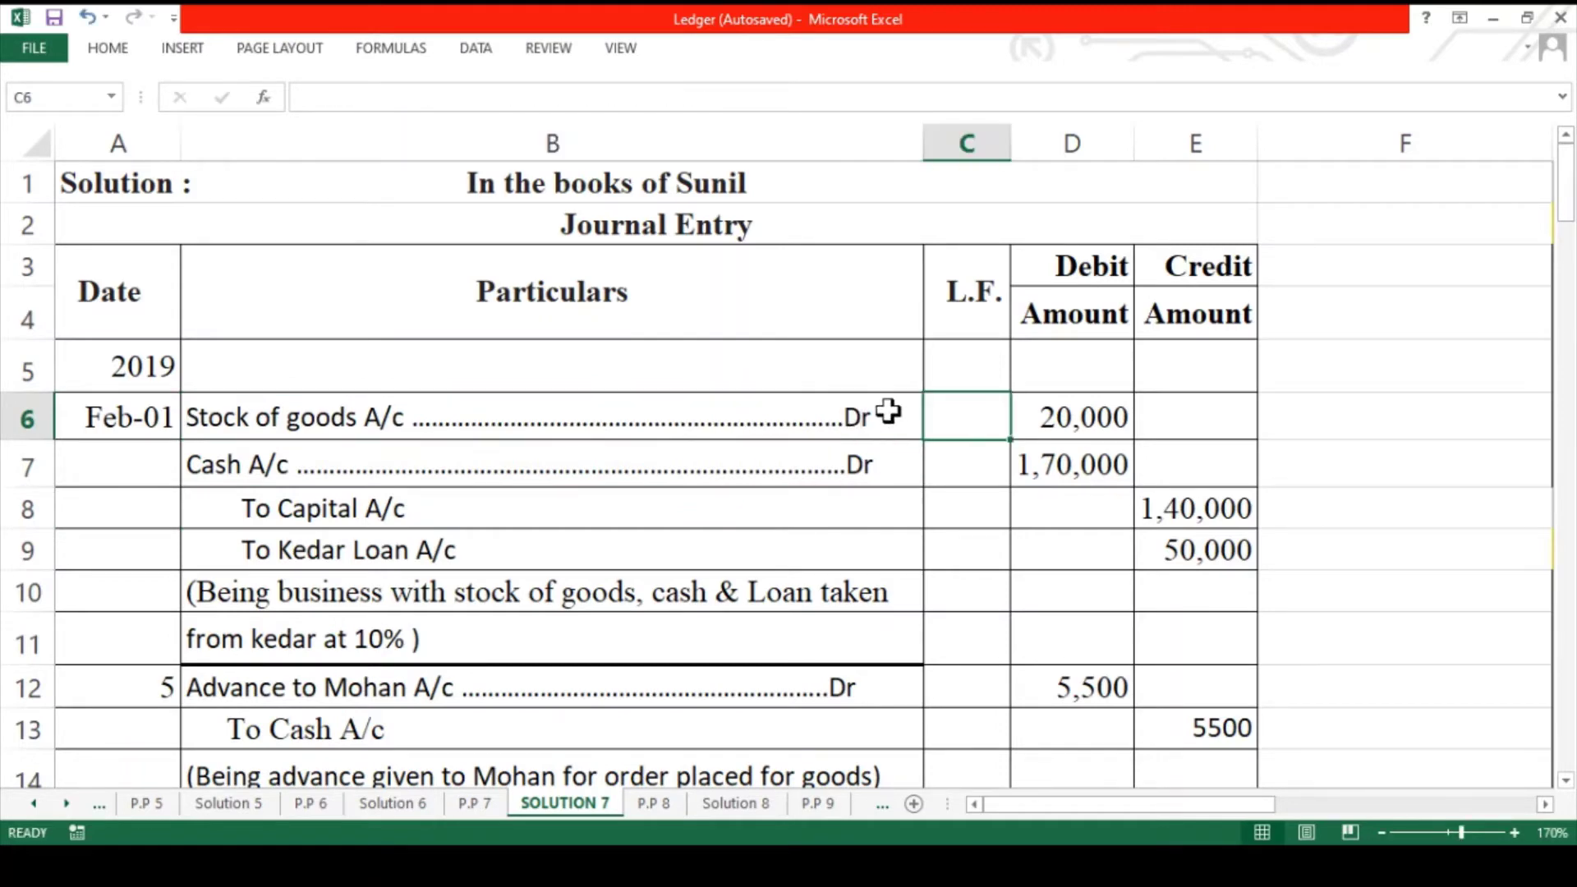
click(888, 410)
click(859, 510)
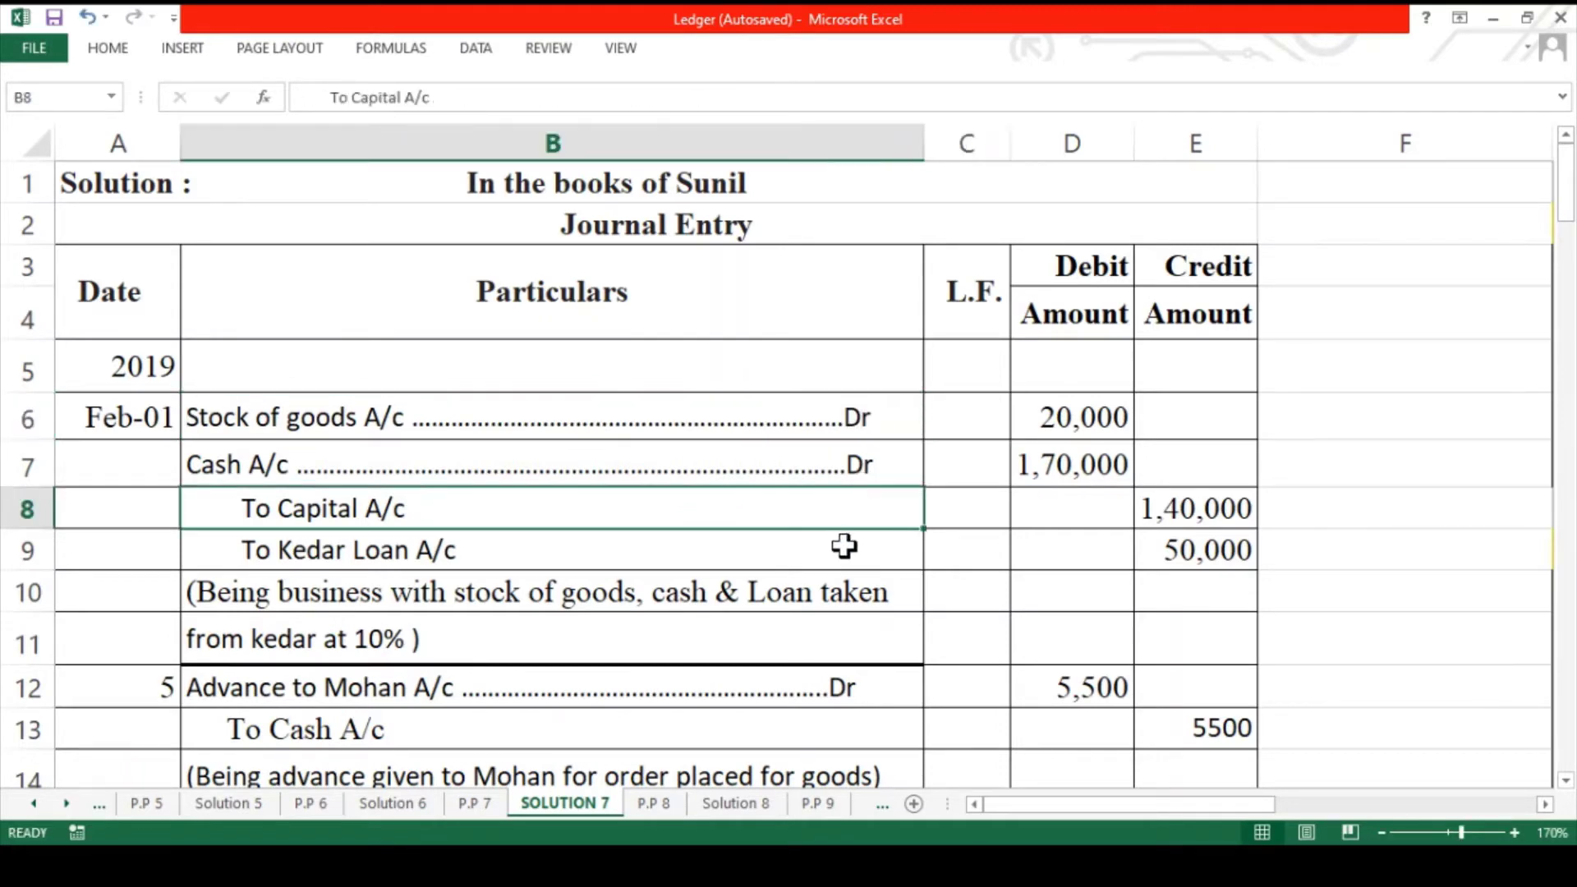
click(843, 551)
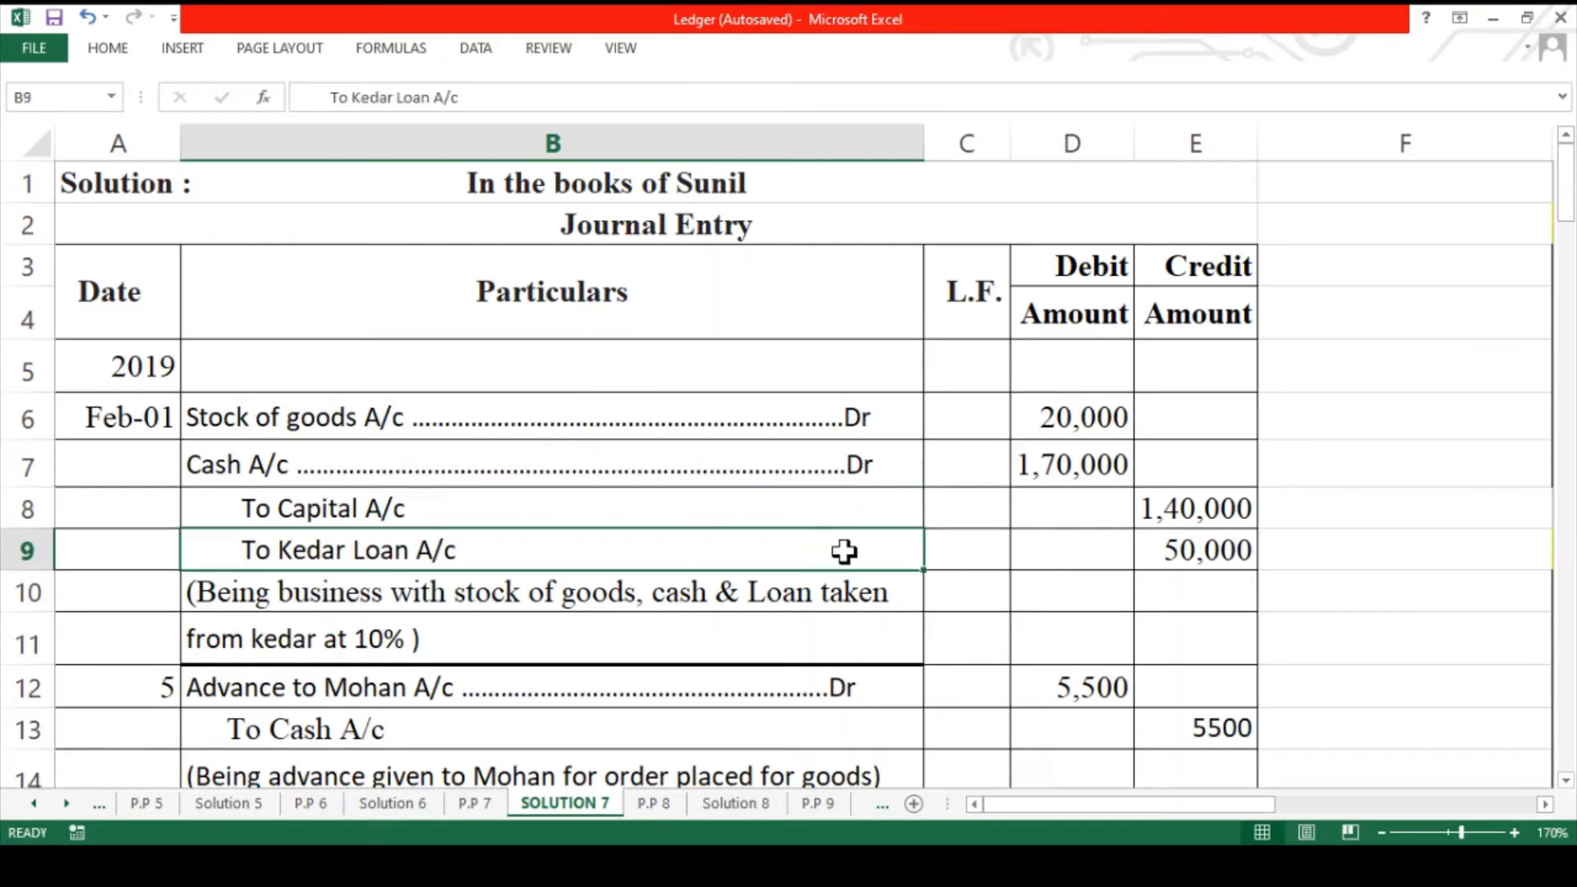
- Pair the Stock of goods debit in B6 with the Capital credit in B8 and check the debit amount in D6 for posting
click(859, 502)
drag(859, 501, 855, 539)
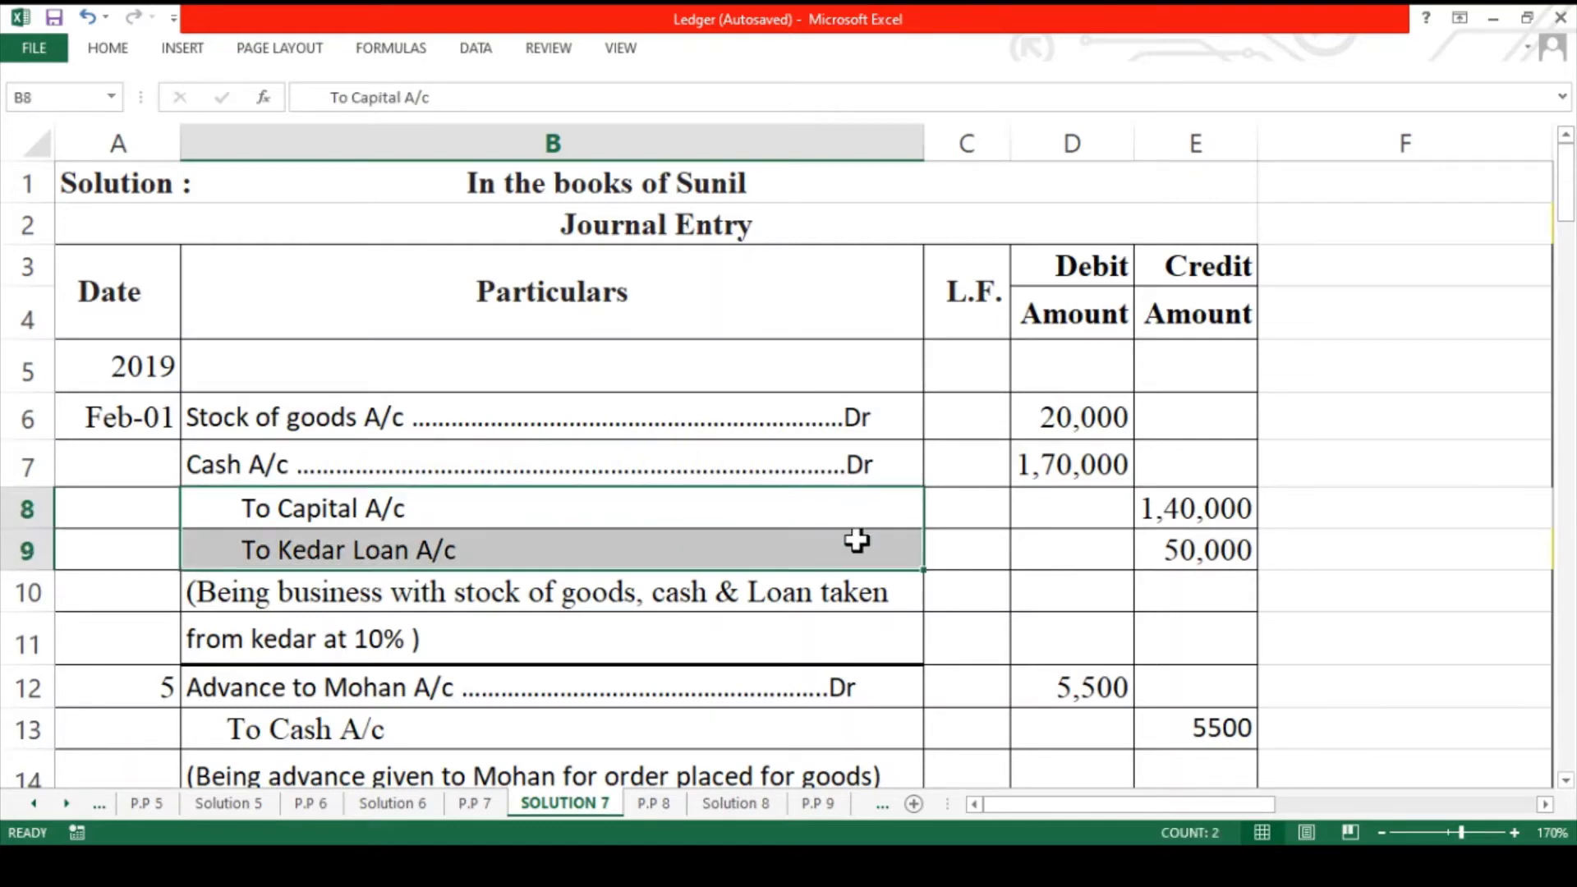
click(842, 418)
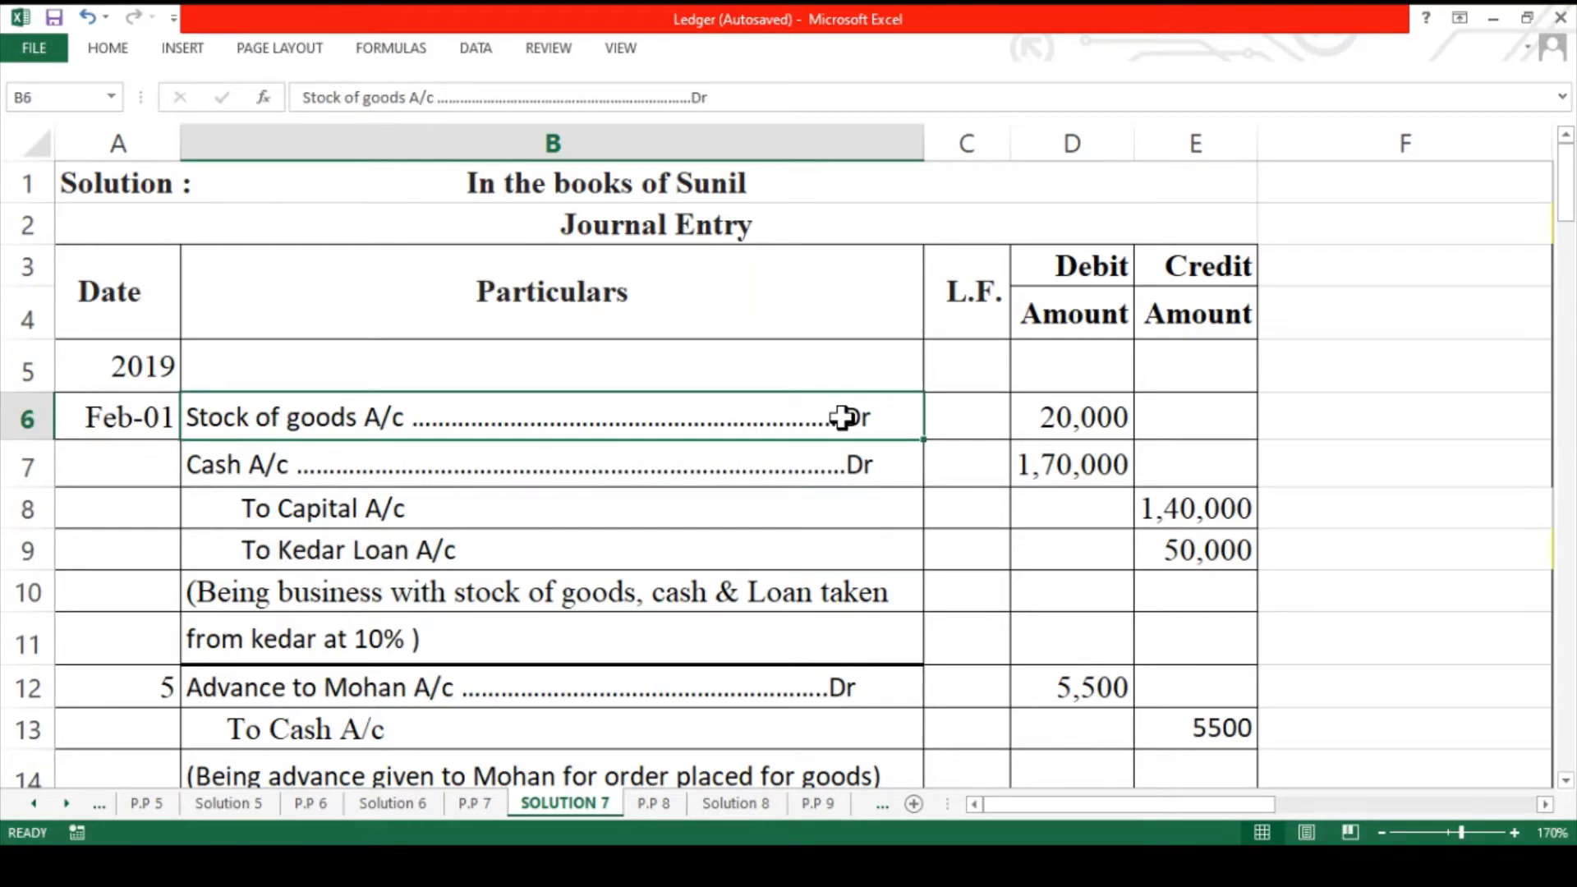
shift+click(852, 505)
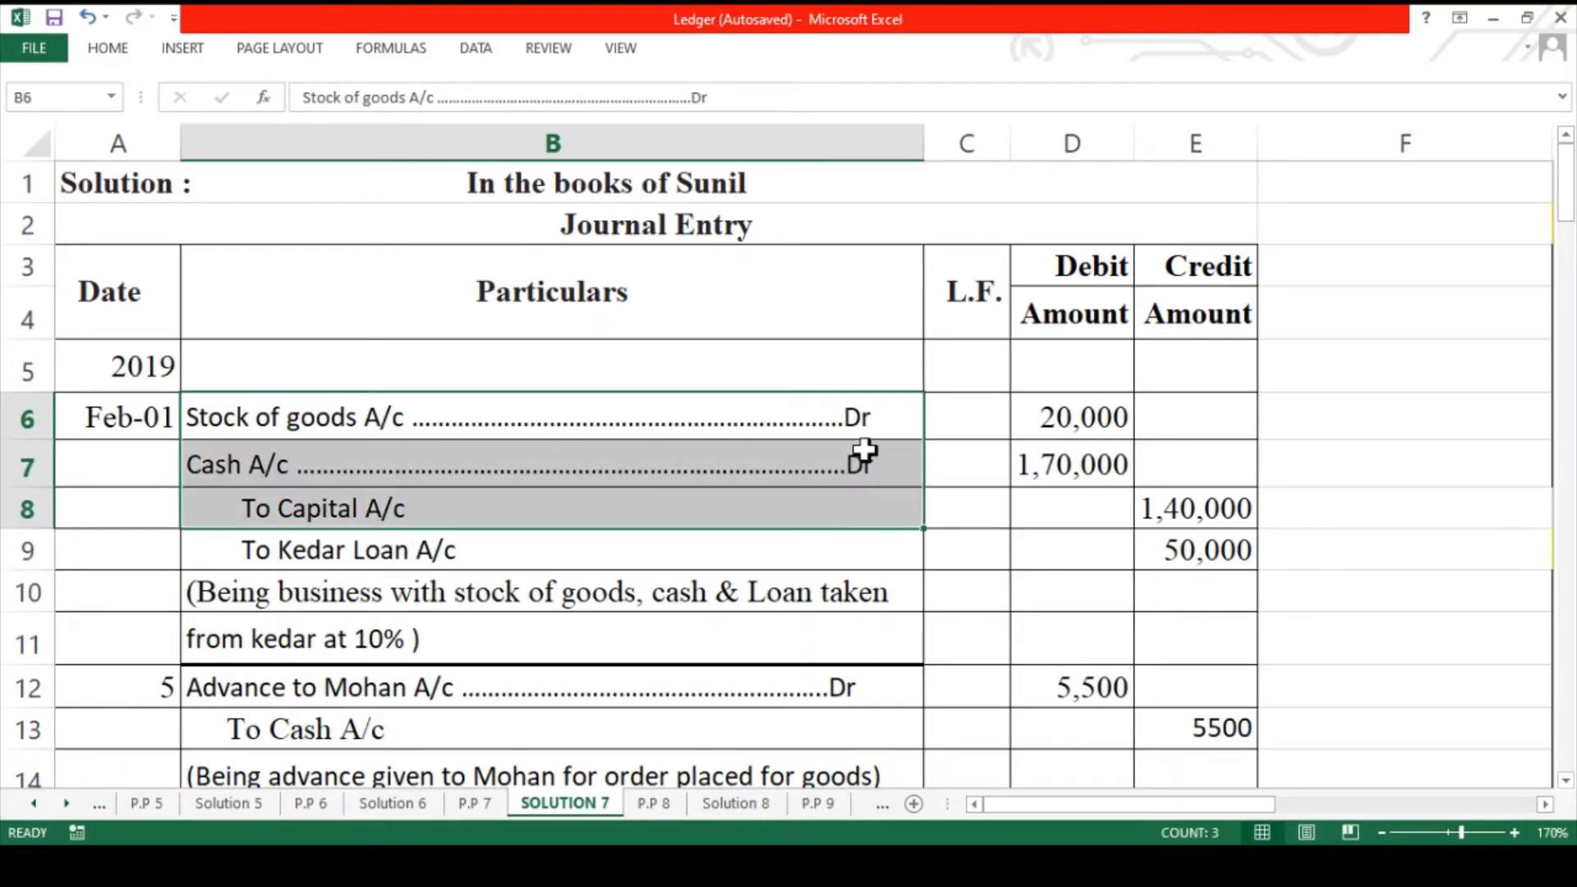
click(854, 419)
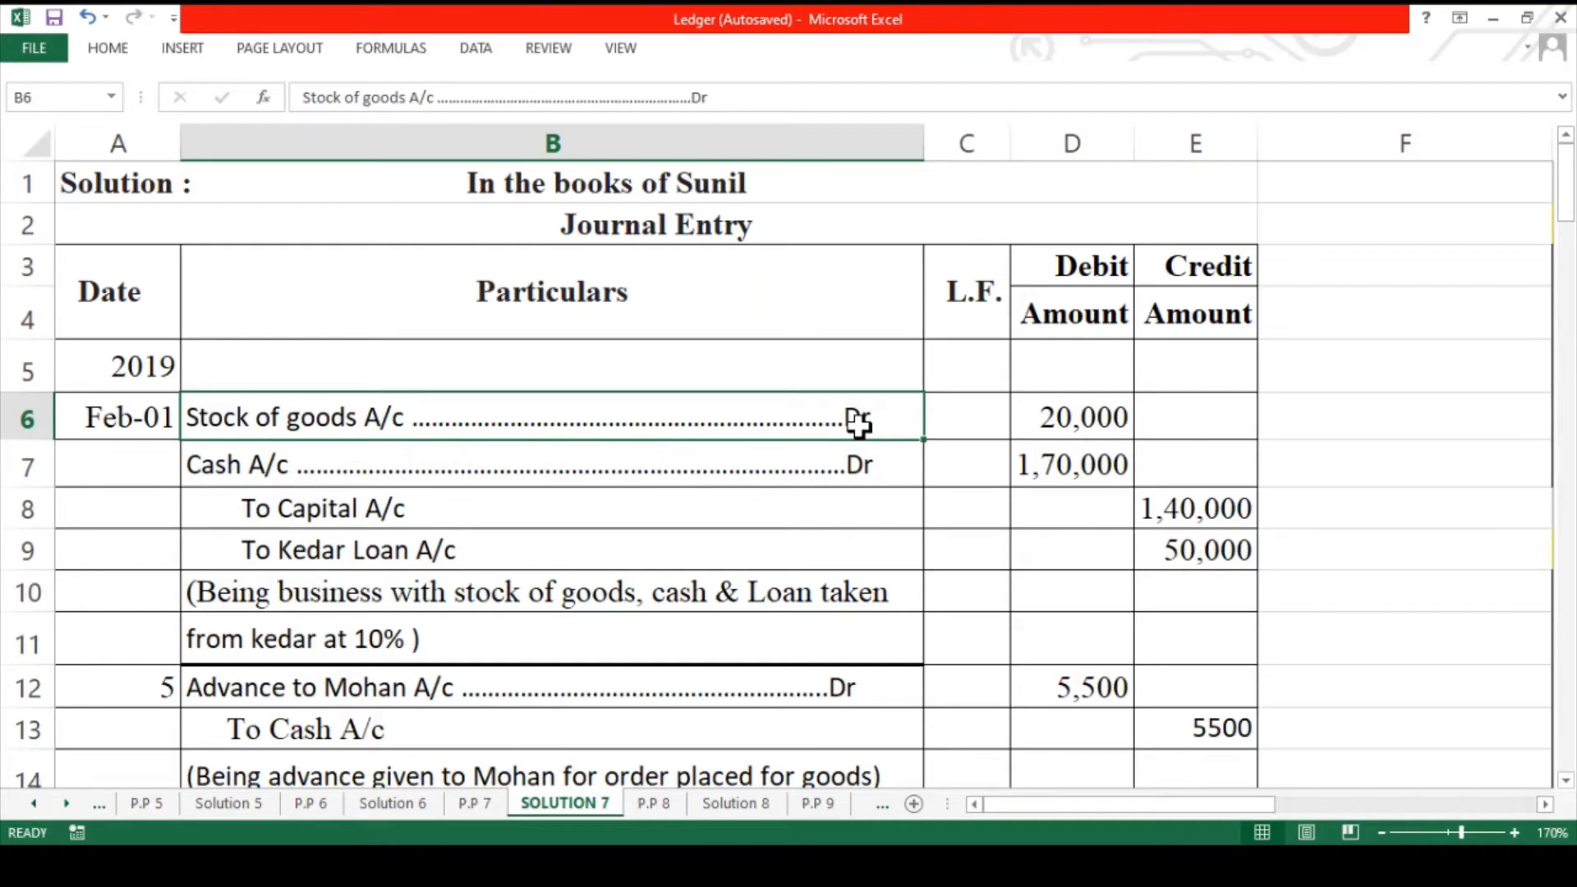
ctrl+click(858, 514)
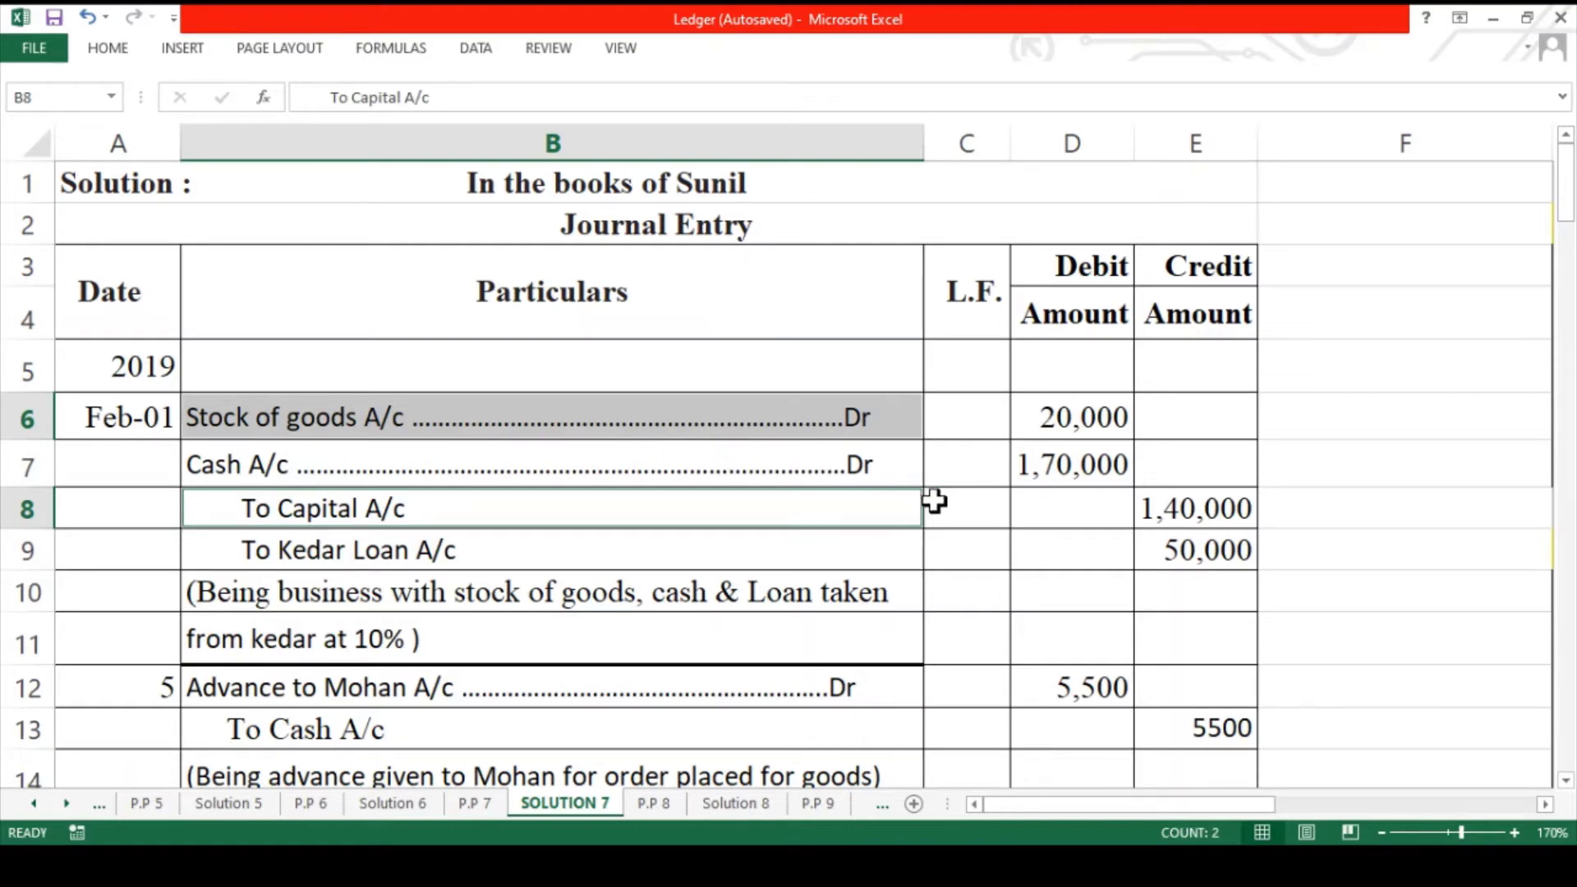
click(889, 421)
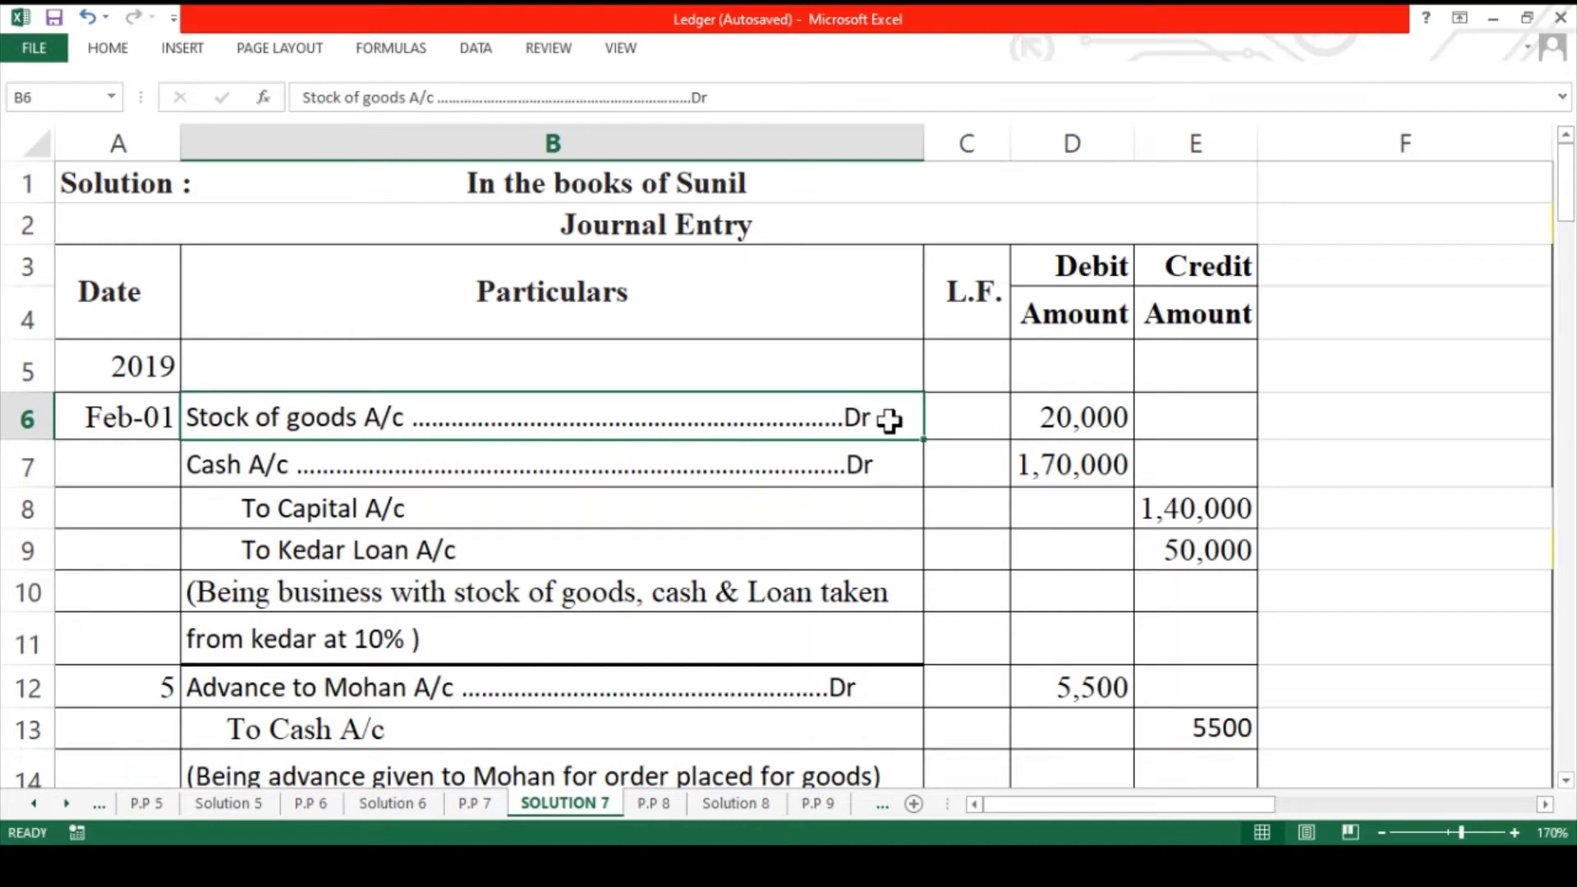
click(848, 508)
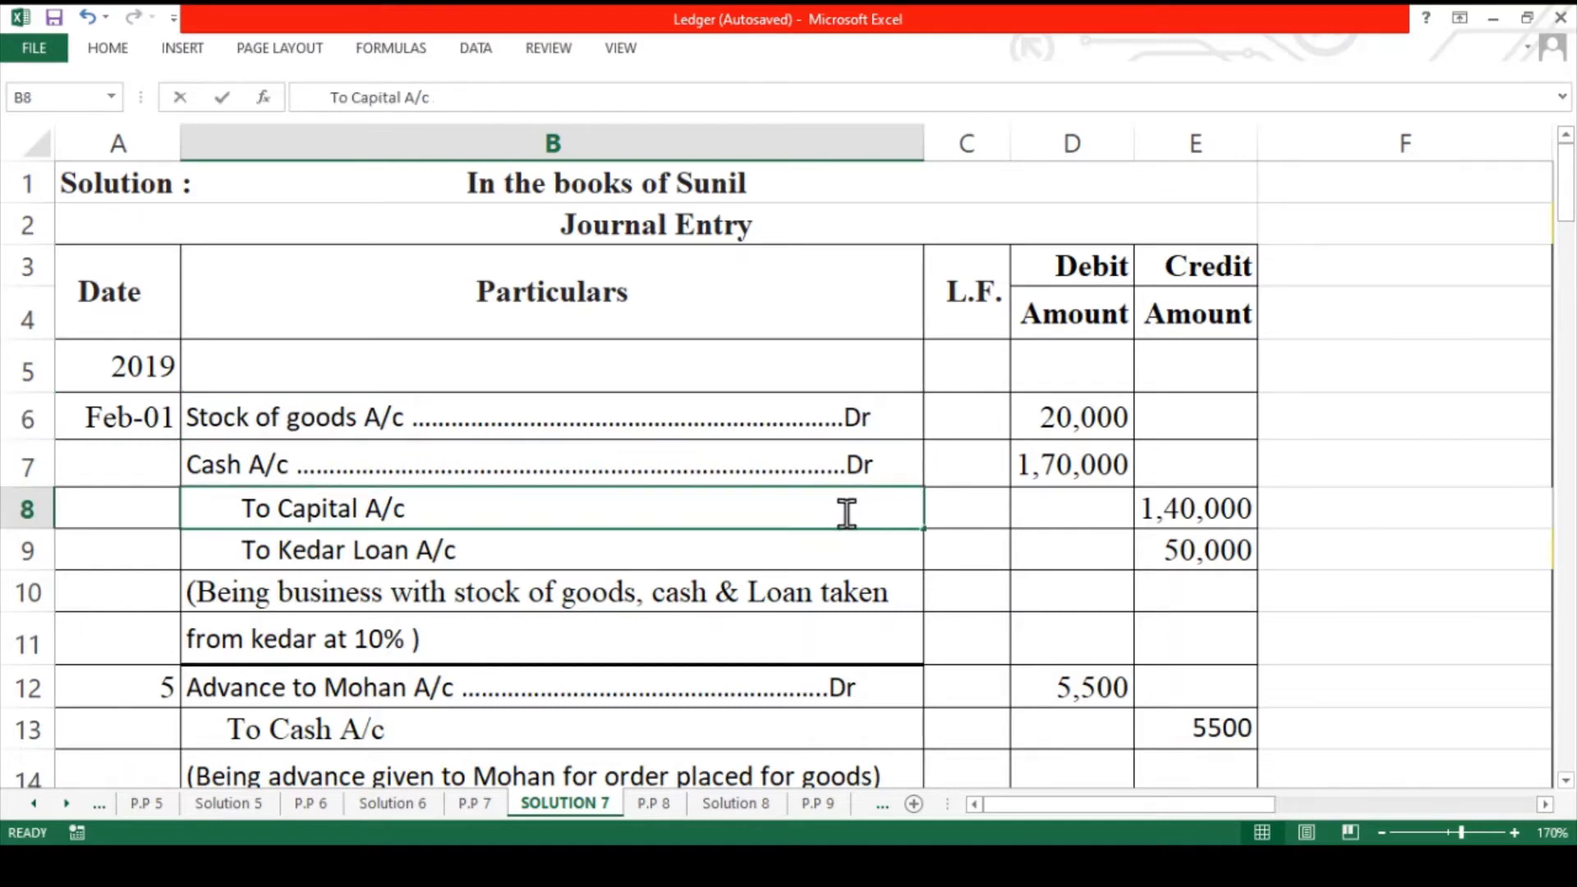
drag(845, 550, 846, 514)
click(882, 422)
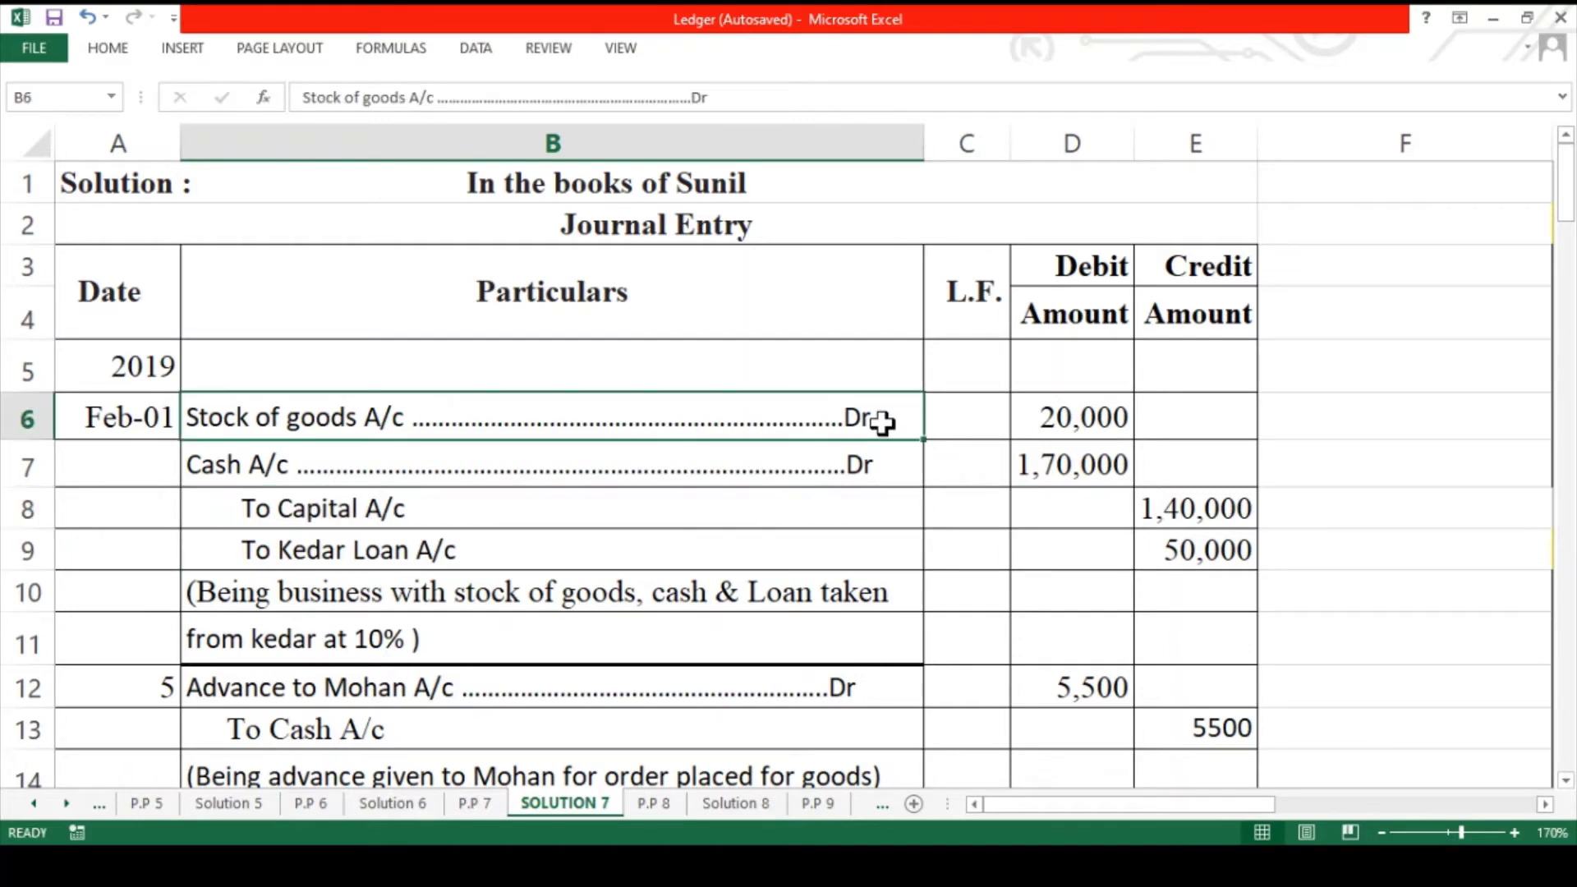
ctrl+click(874, 508)
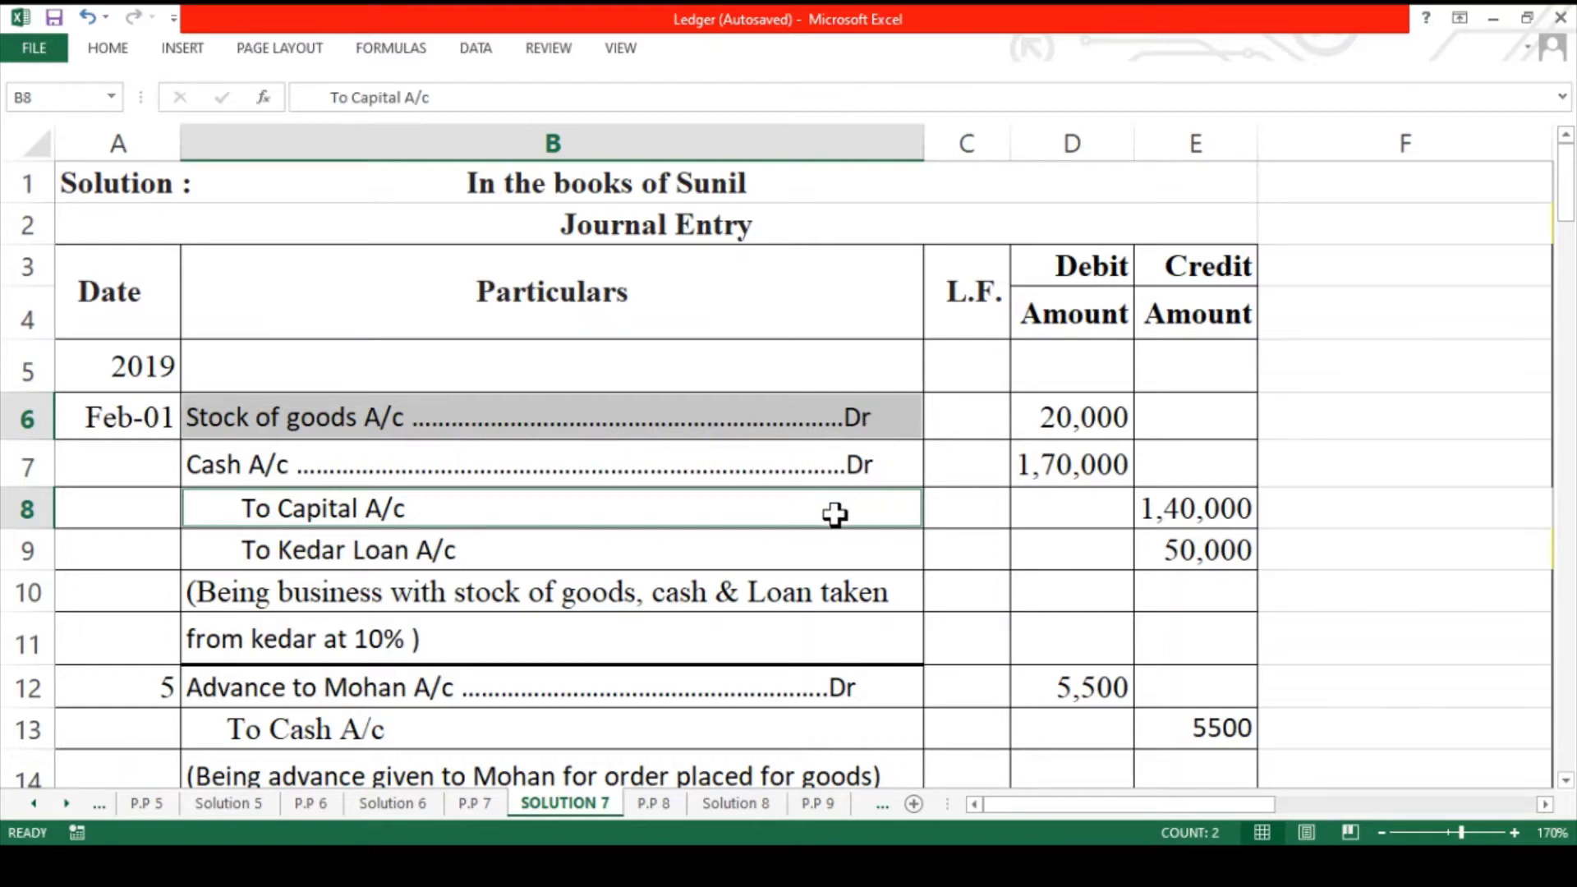
ctrl+click(1076, 423)
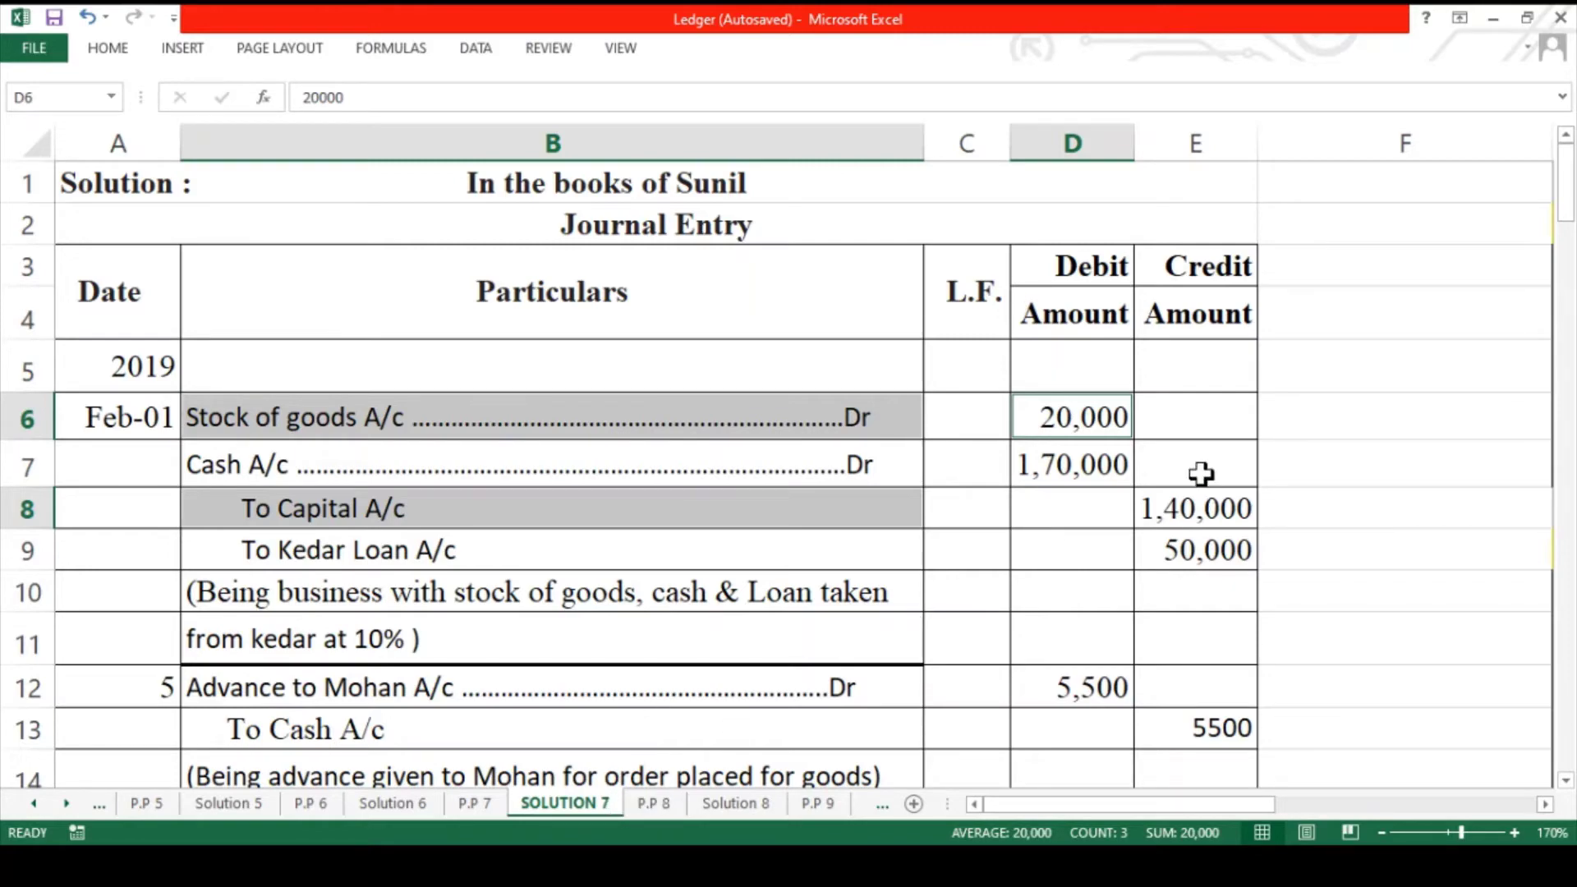
click(1164, 428)
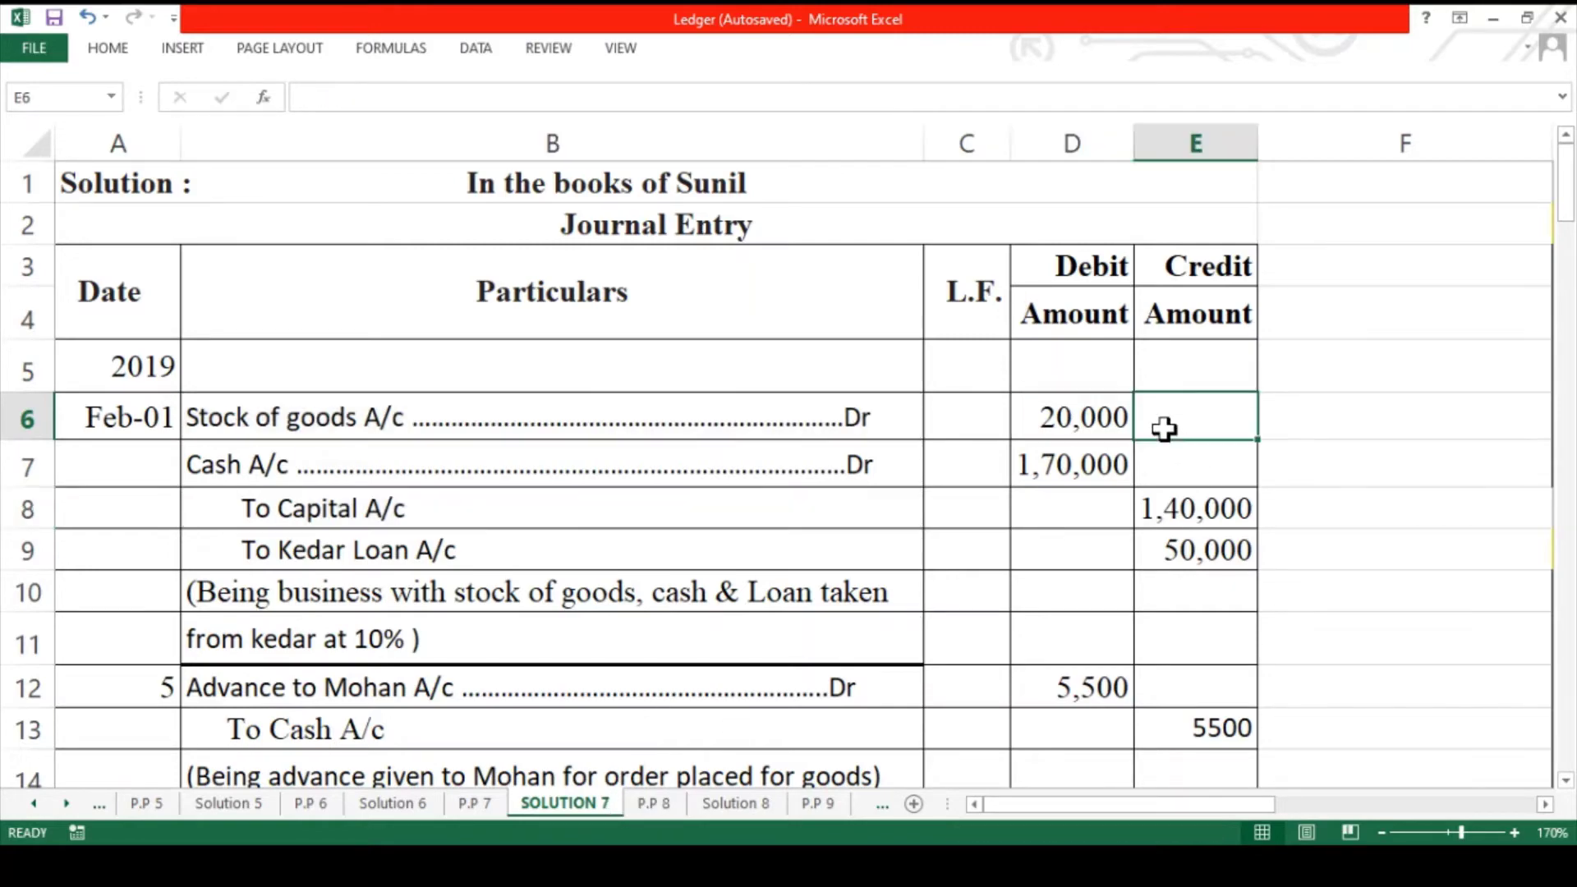
- Show the year 2019 in G4 and K4 on the debit and credit sides of the Stock of Goods Account
scroll(1164, 428, right, 6)
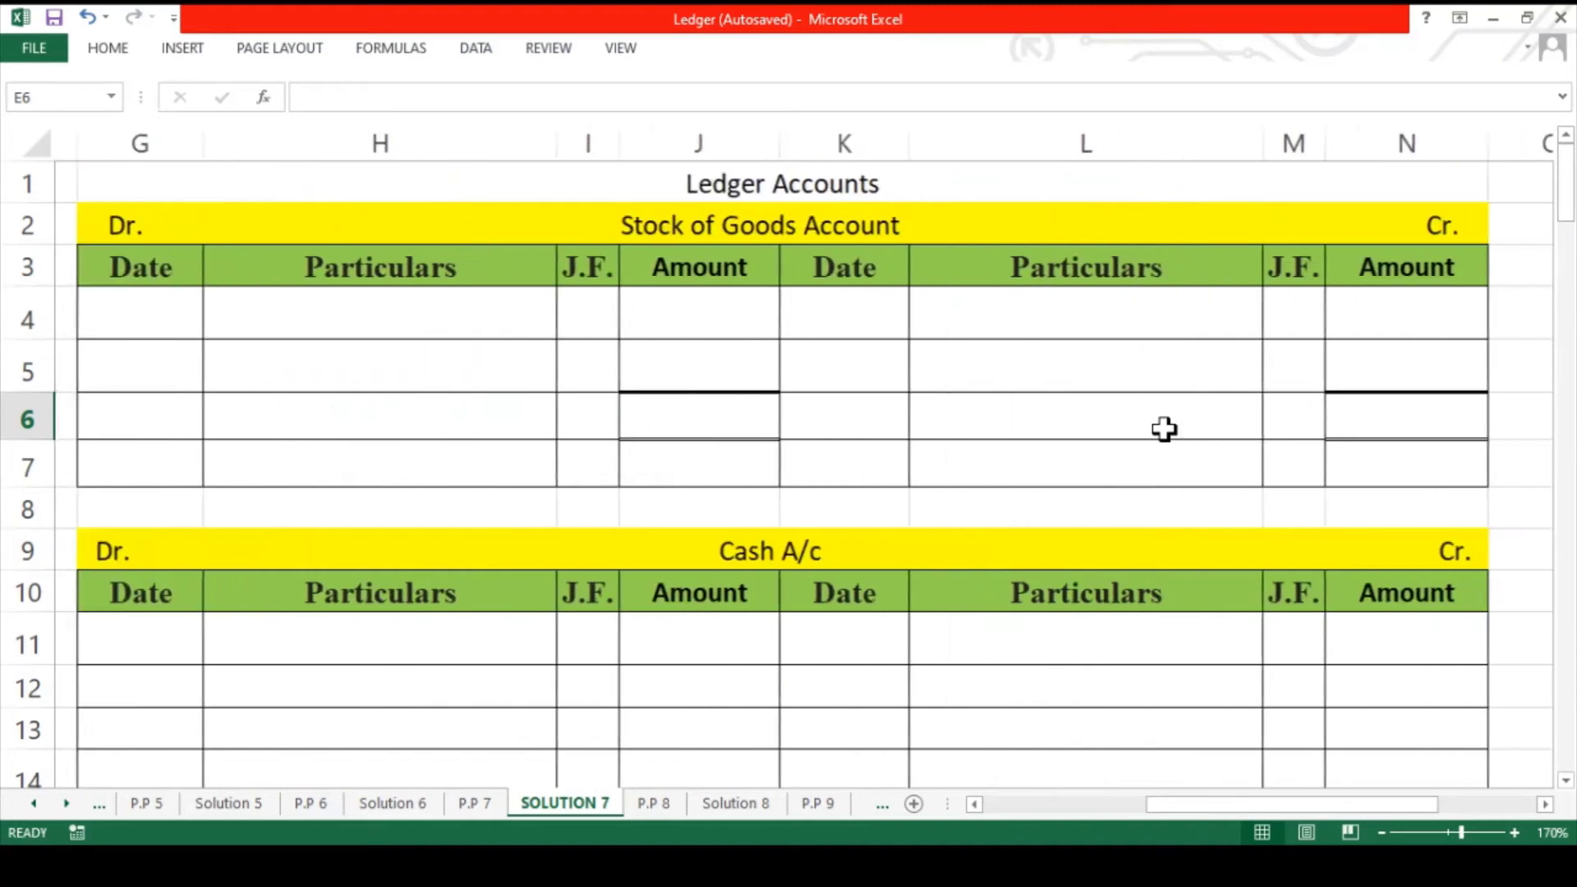
click(682, 266)
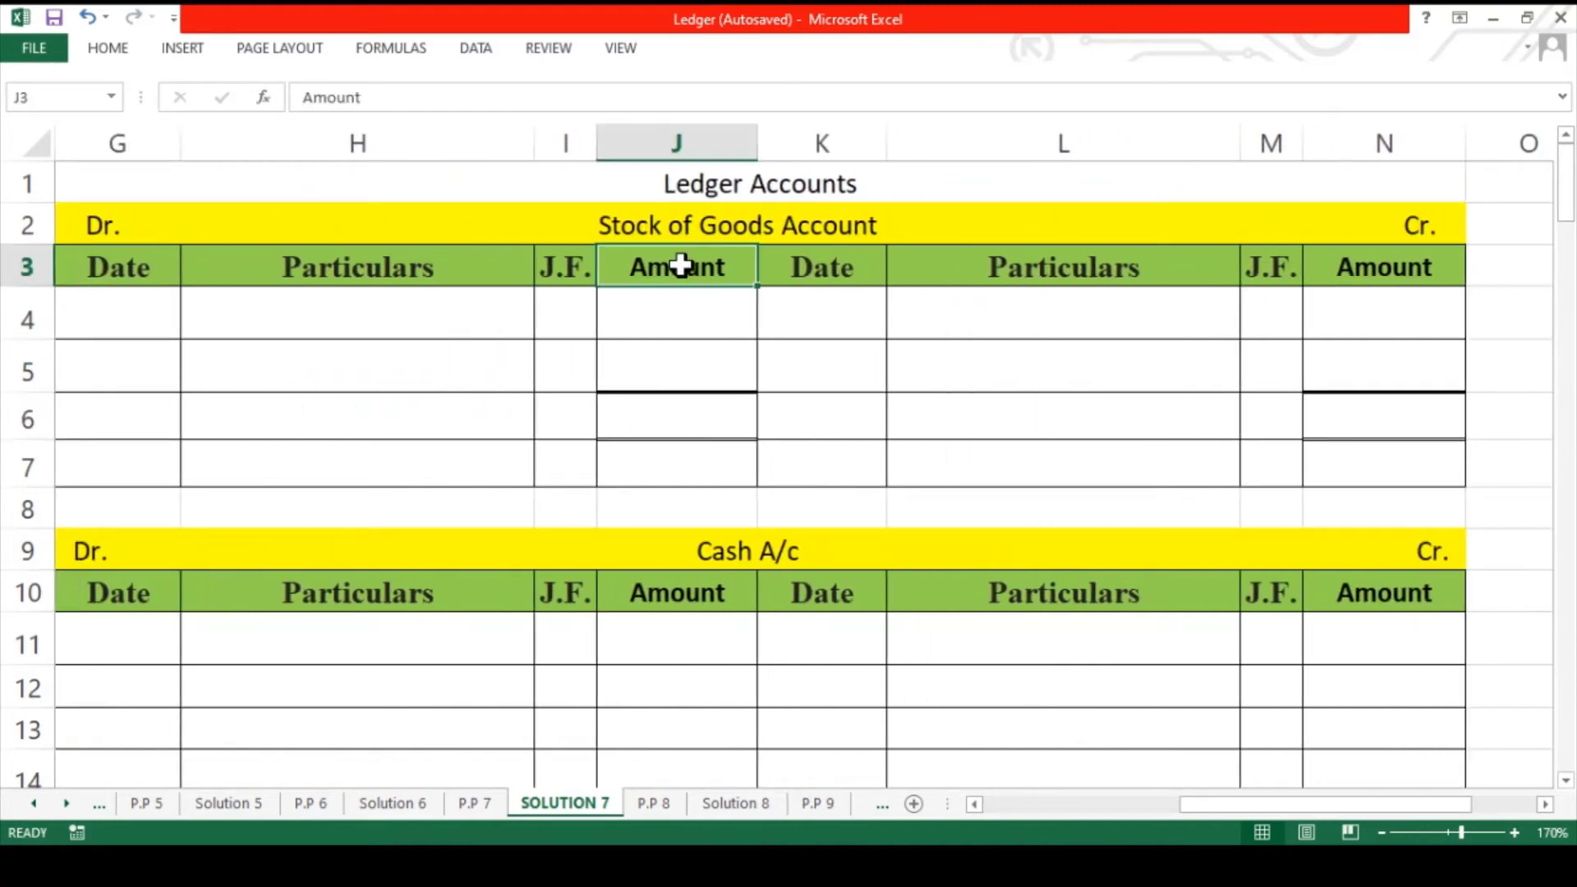
drag(681, 265, 176, 261)
click(161, 305)
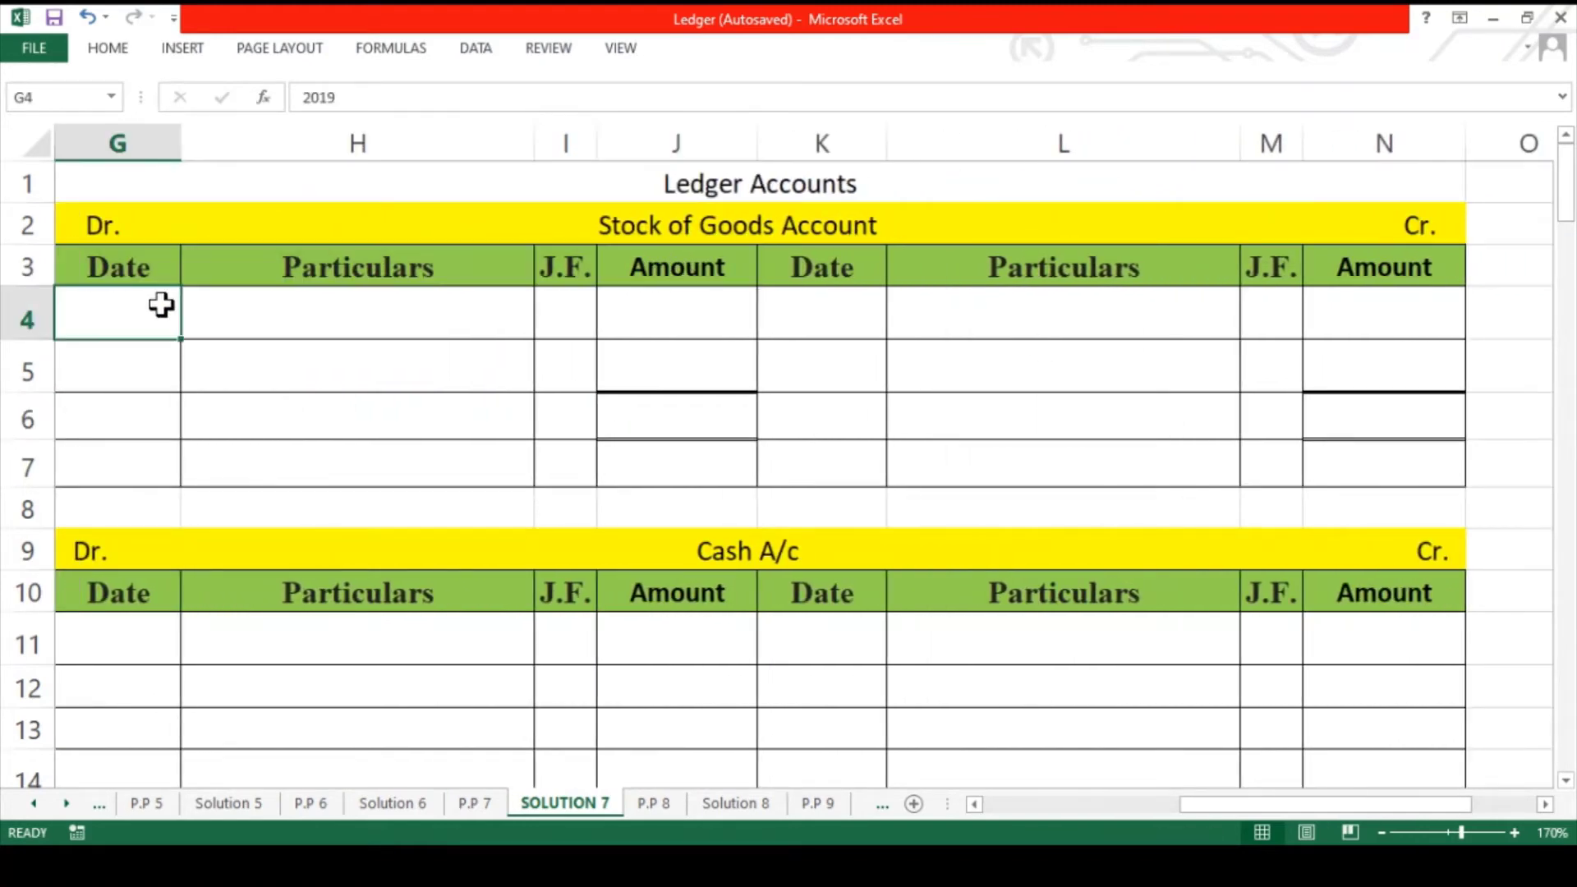
click(100, 48)
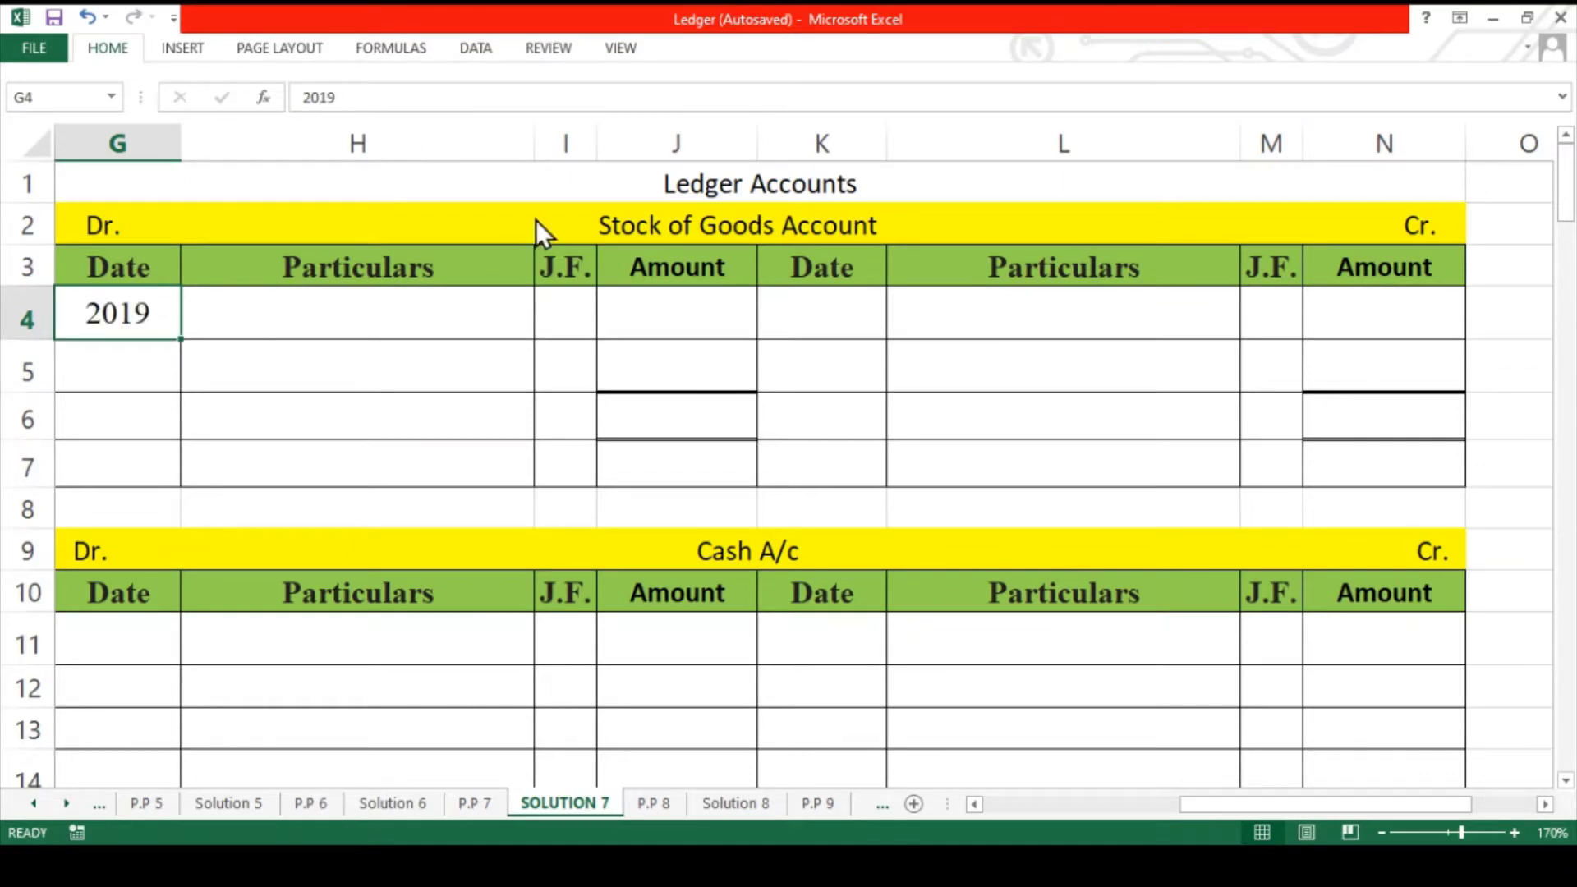
click(859, 312)
text(2019)
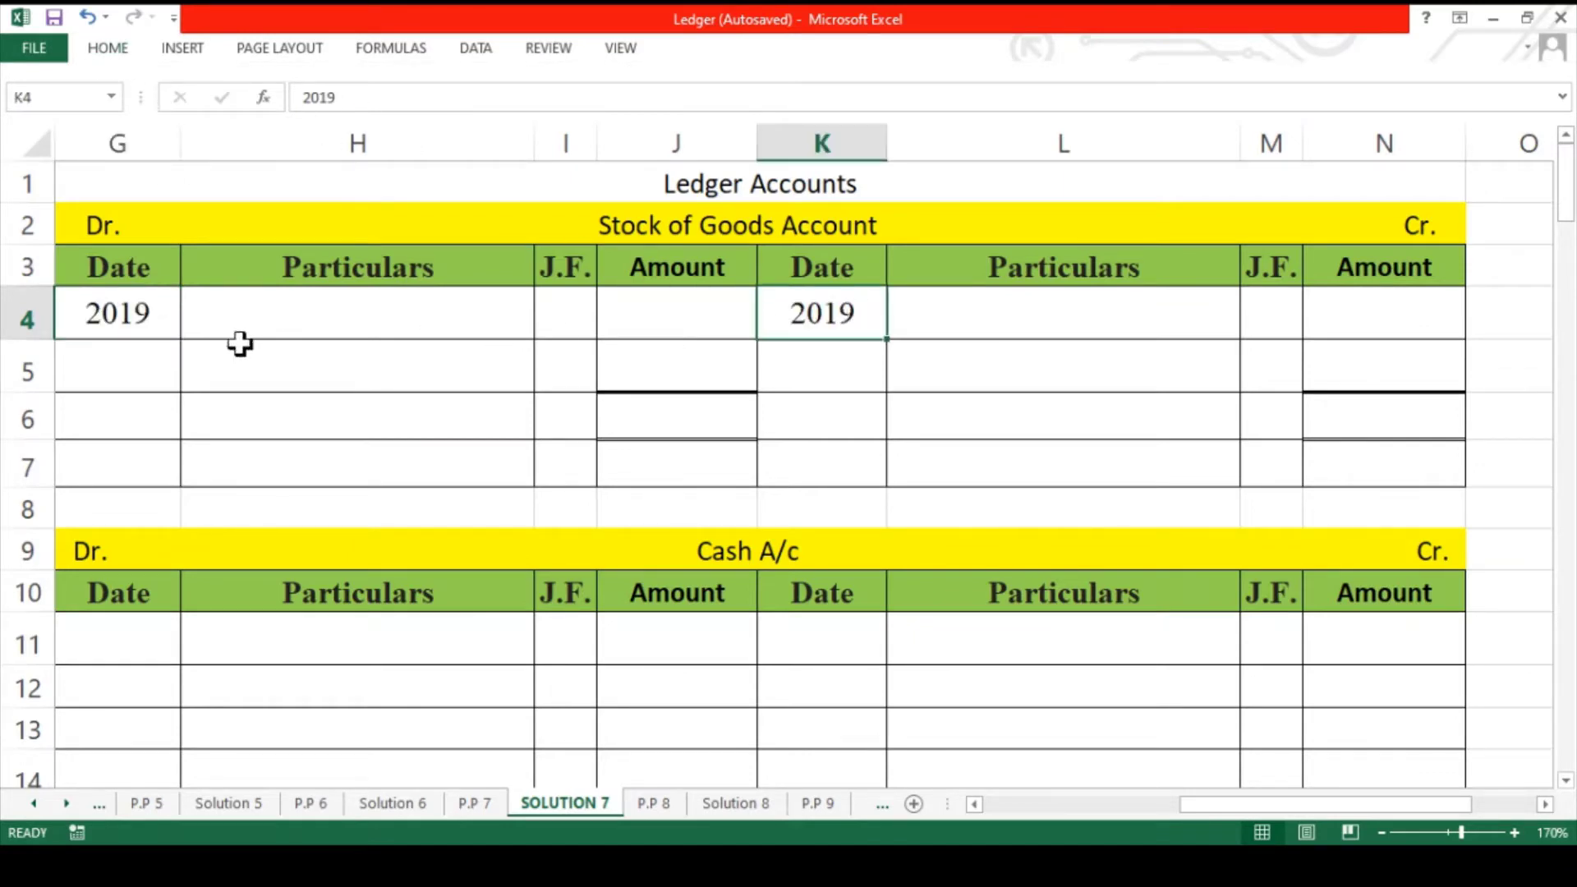
- Show the Stock of Goods debit posting in row 5: Feb-01, To Capital A/c, amount 20,000
click(153, 363)
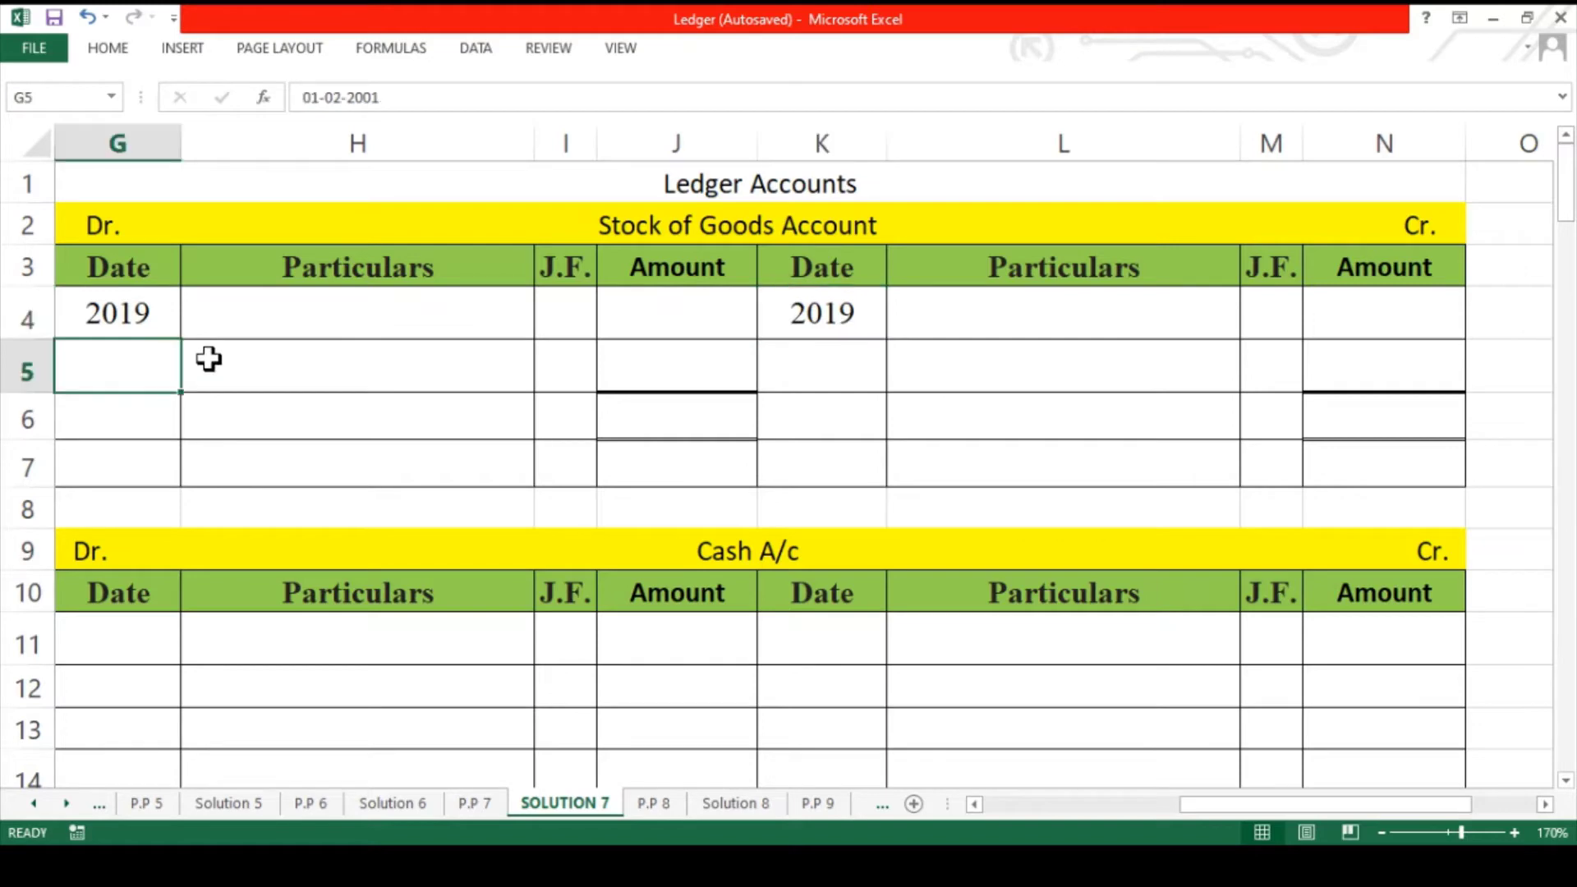
click(308, 354)
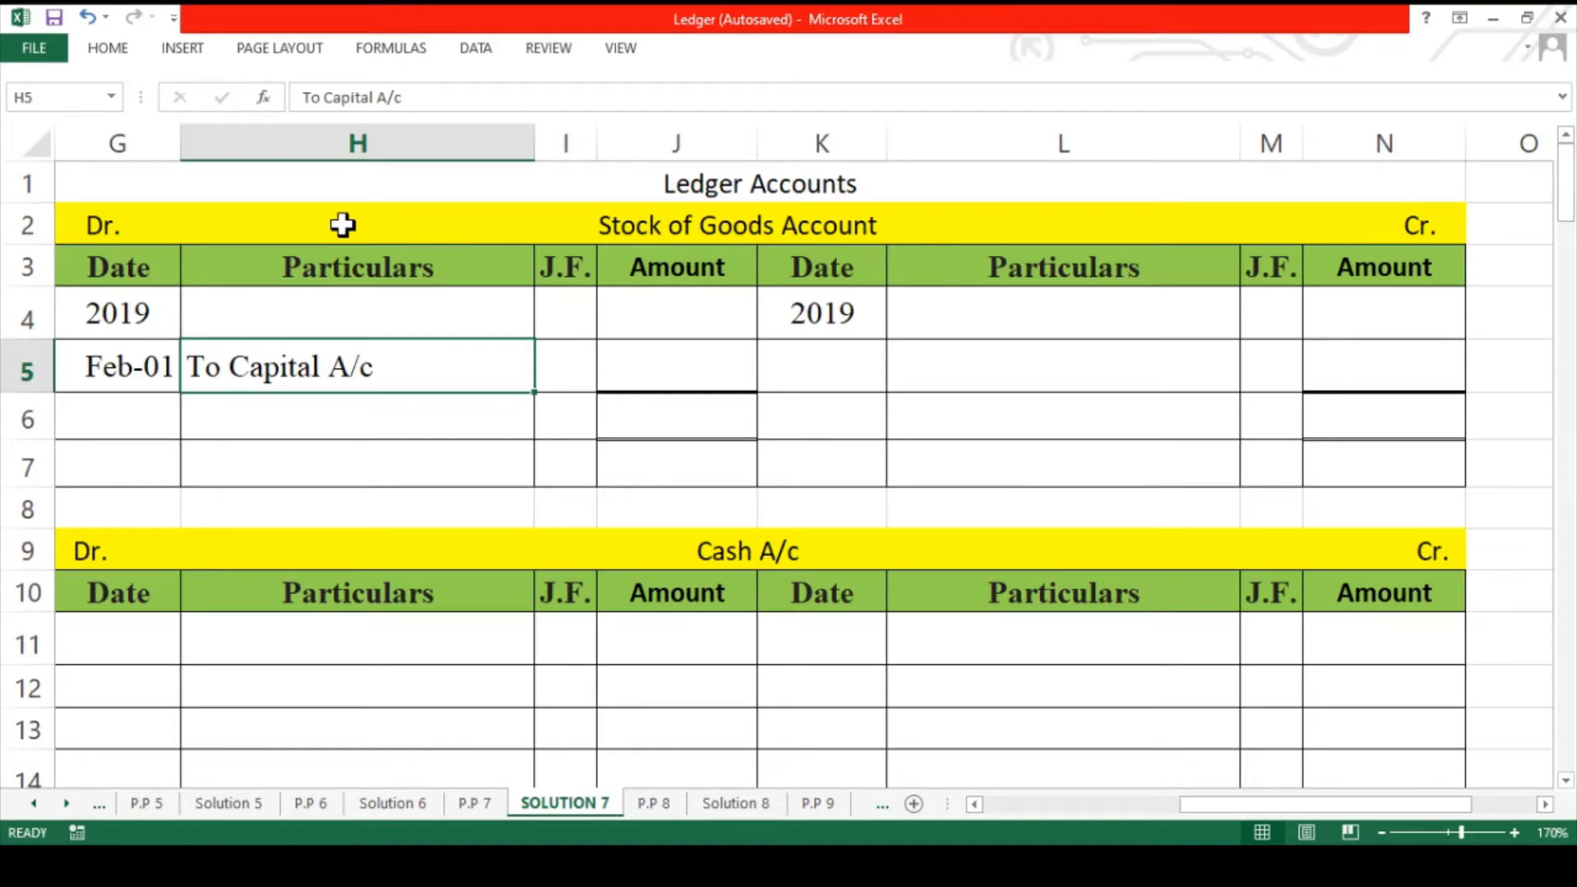
key(Right)
key(Right)
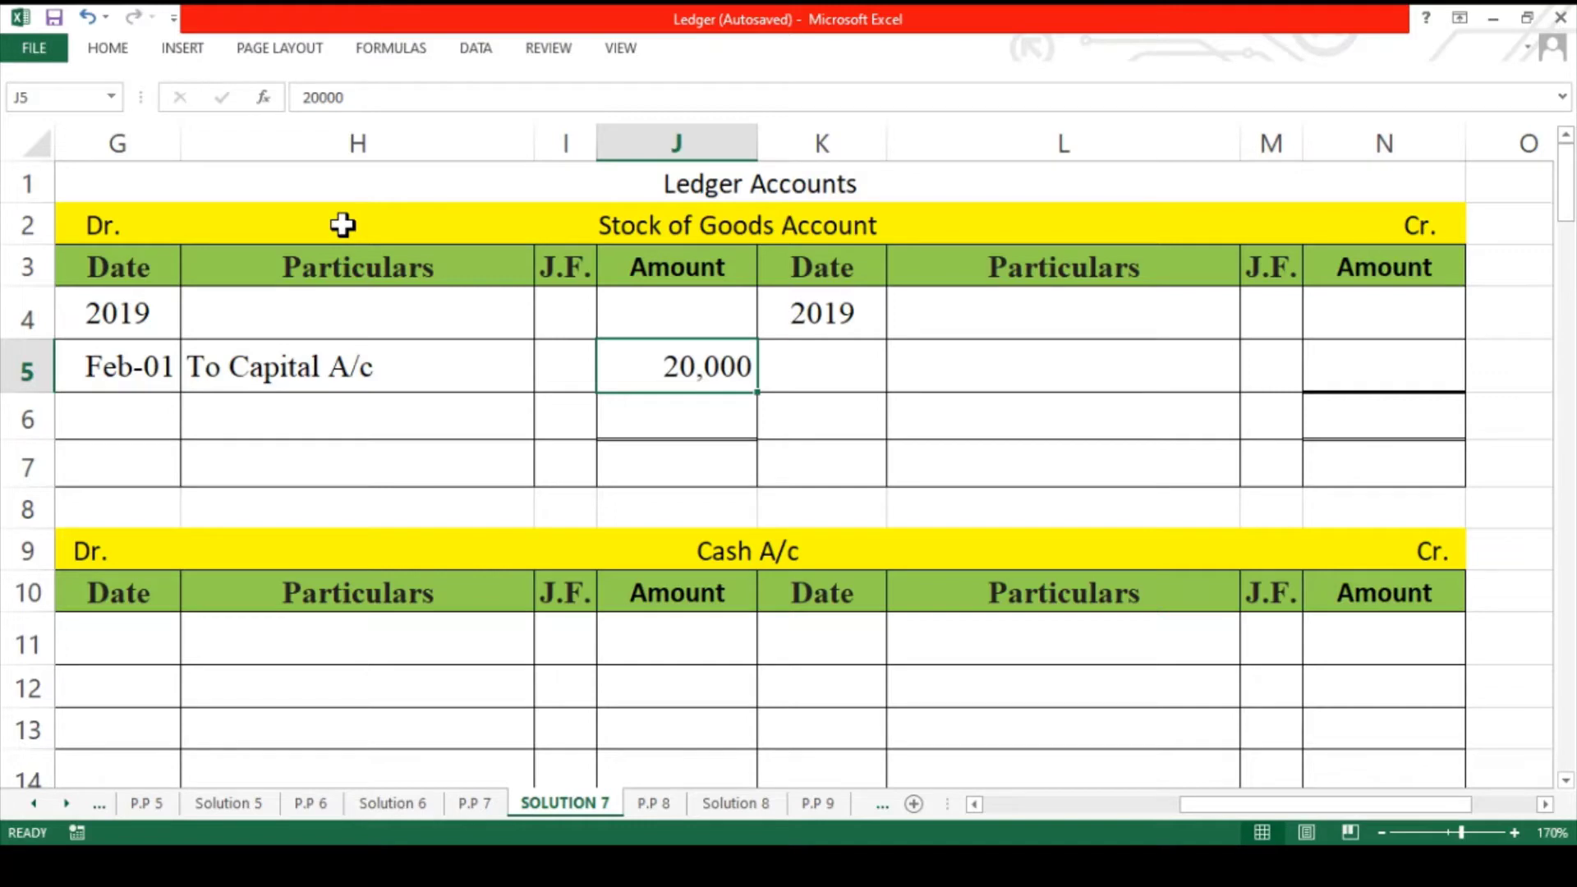
- Fill the journal's Stock of goods debit line in B6 with yellow
scroll(342, 224, left, 6)
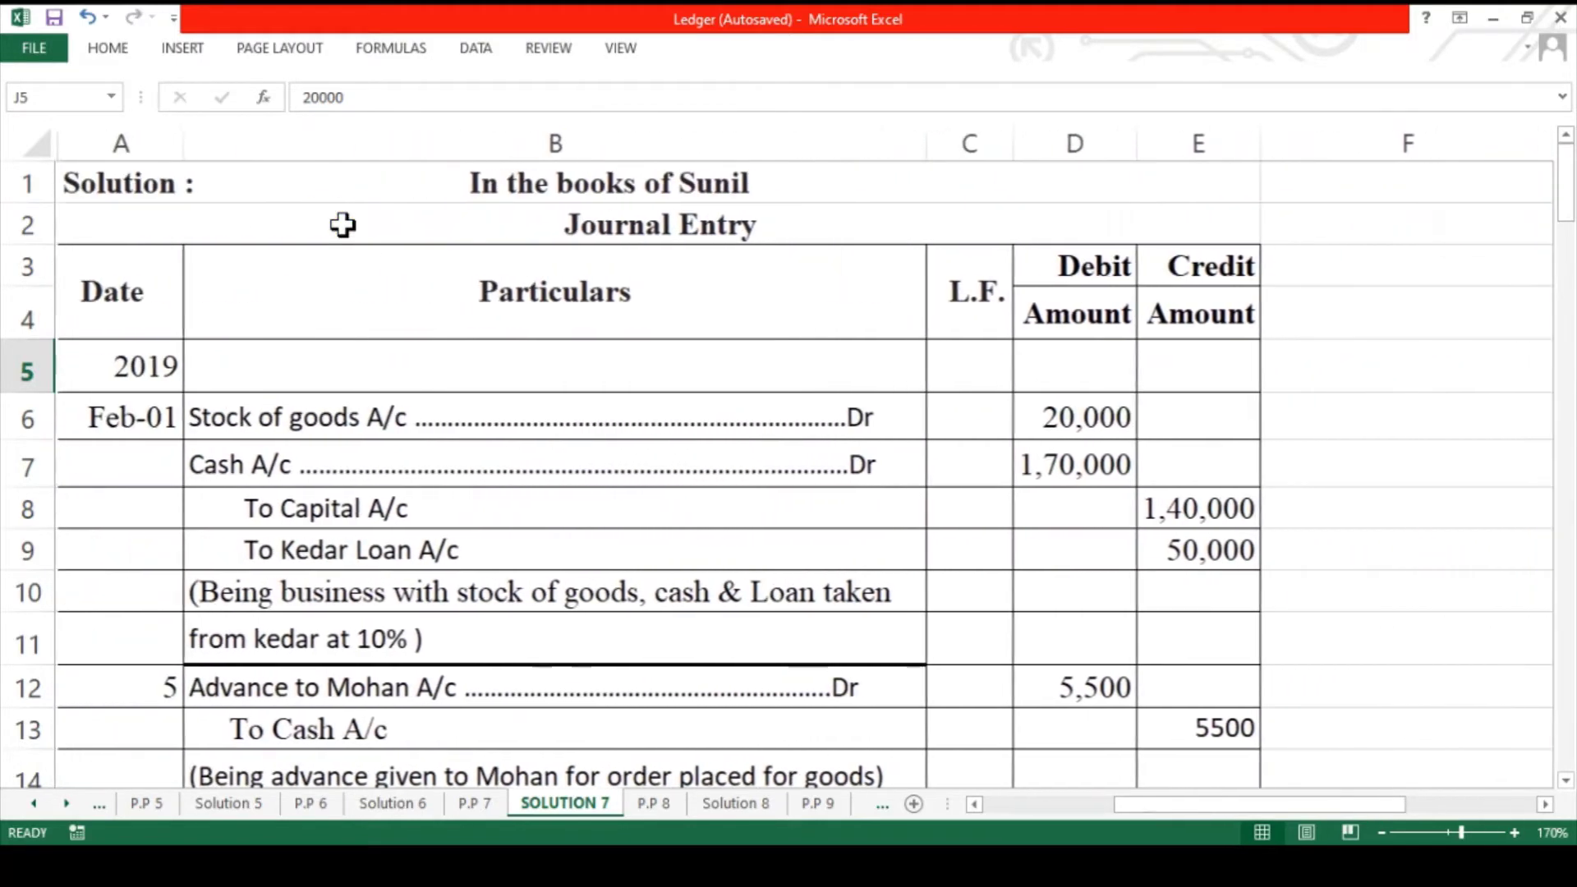
click(387, 415)
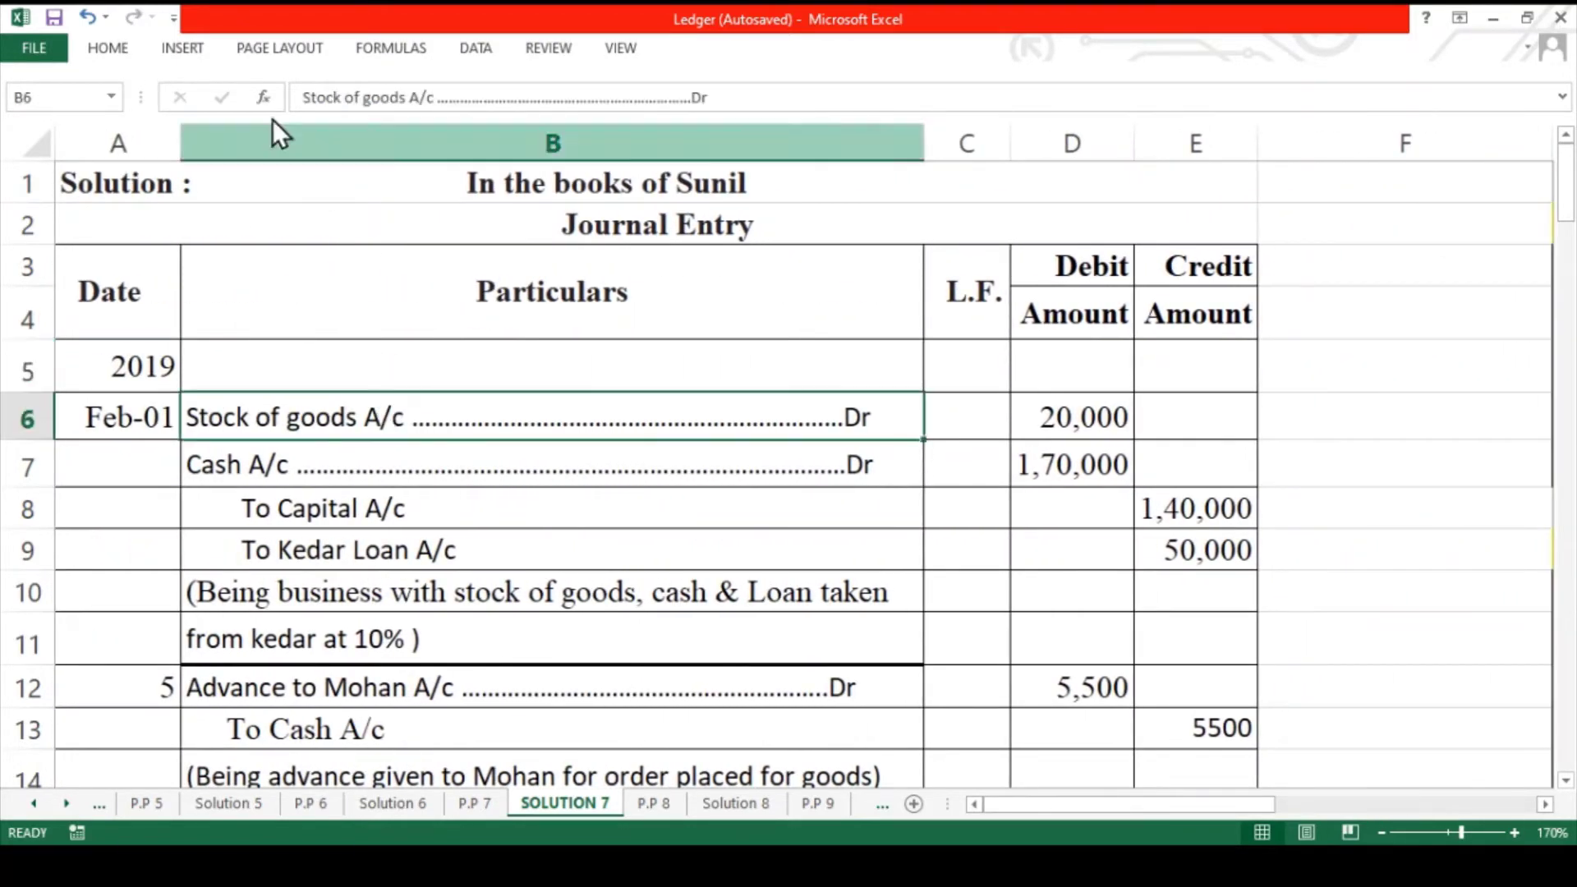
click(126, 53)
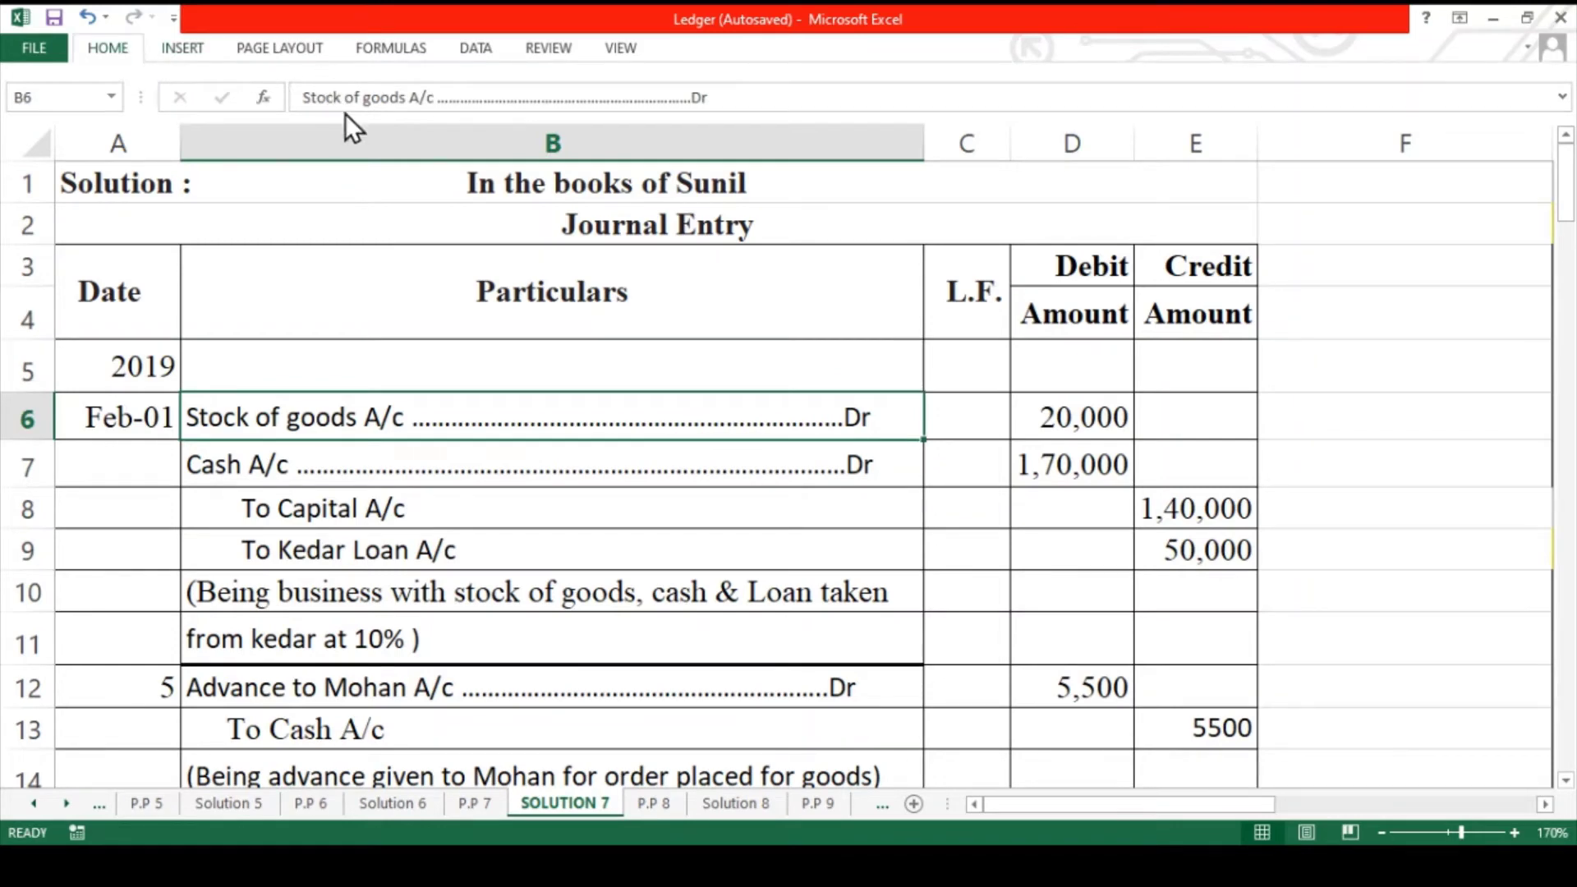
click(454, 451)
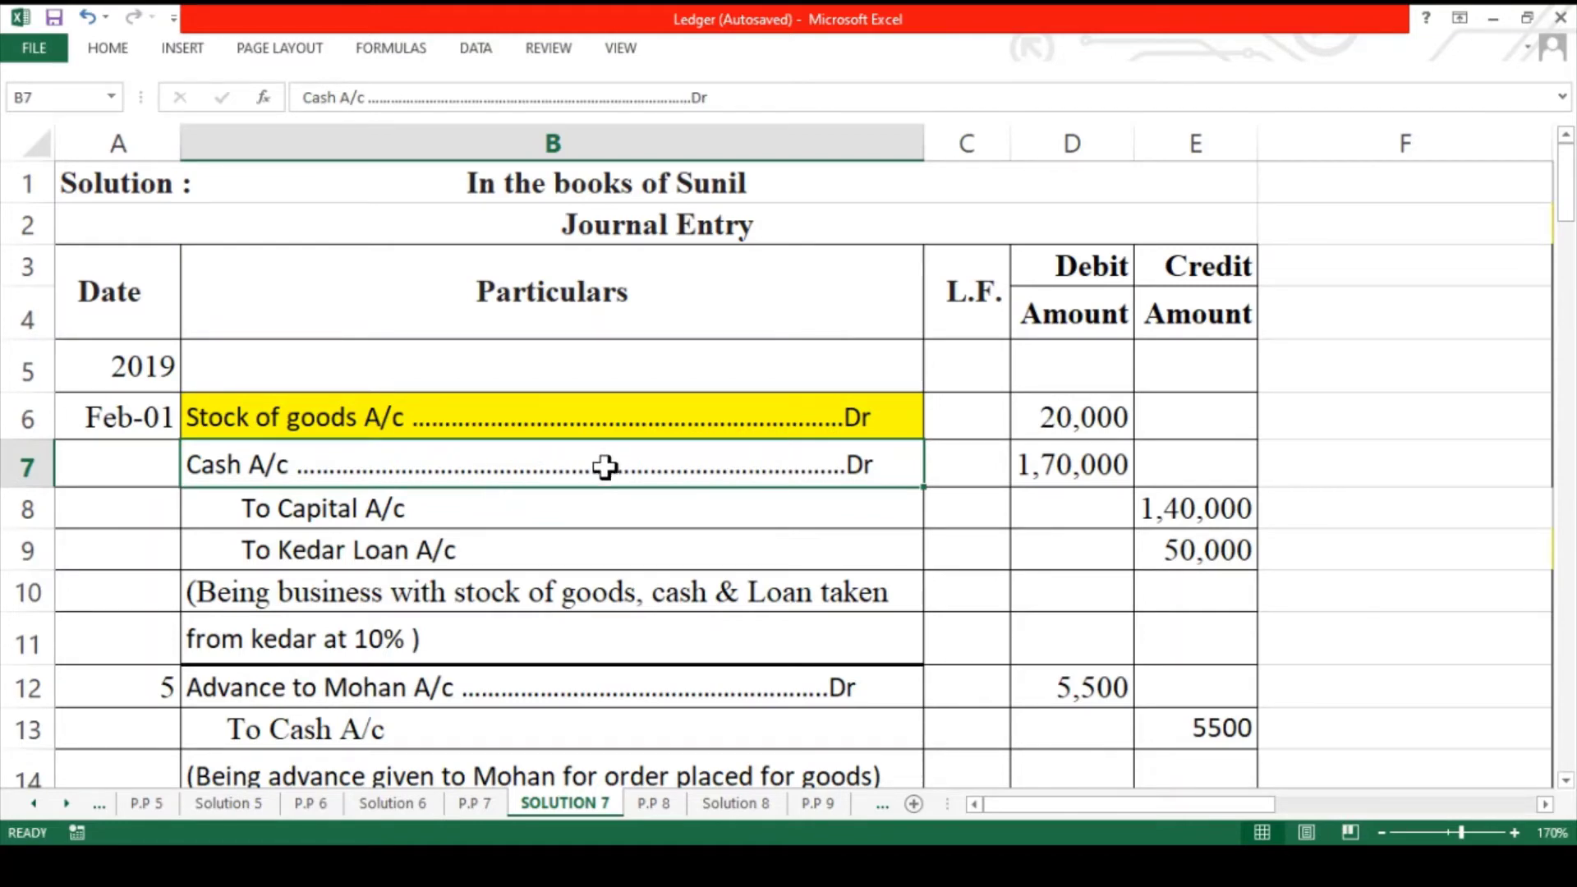
- Pair the Cash debit in B7 with the Capital and loan account credits in B8 and B9
click(516, 521)
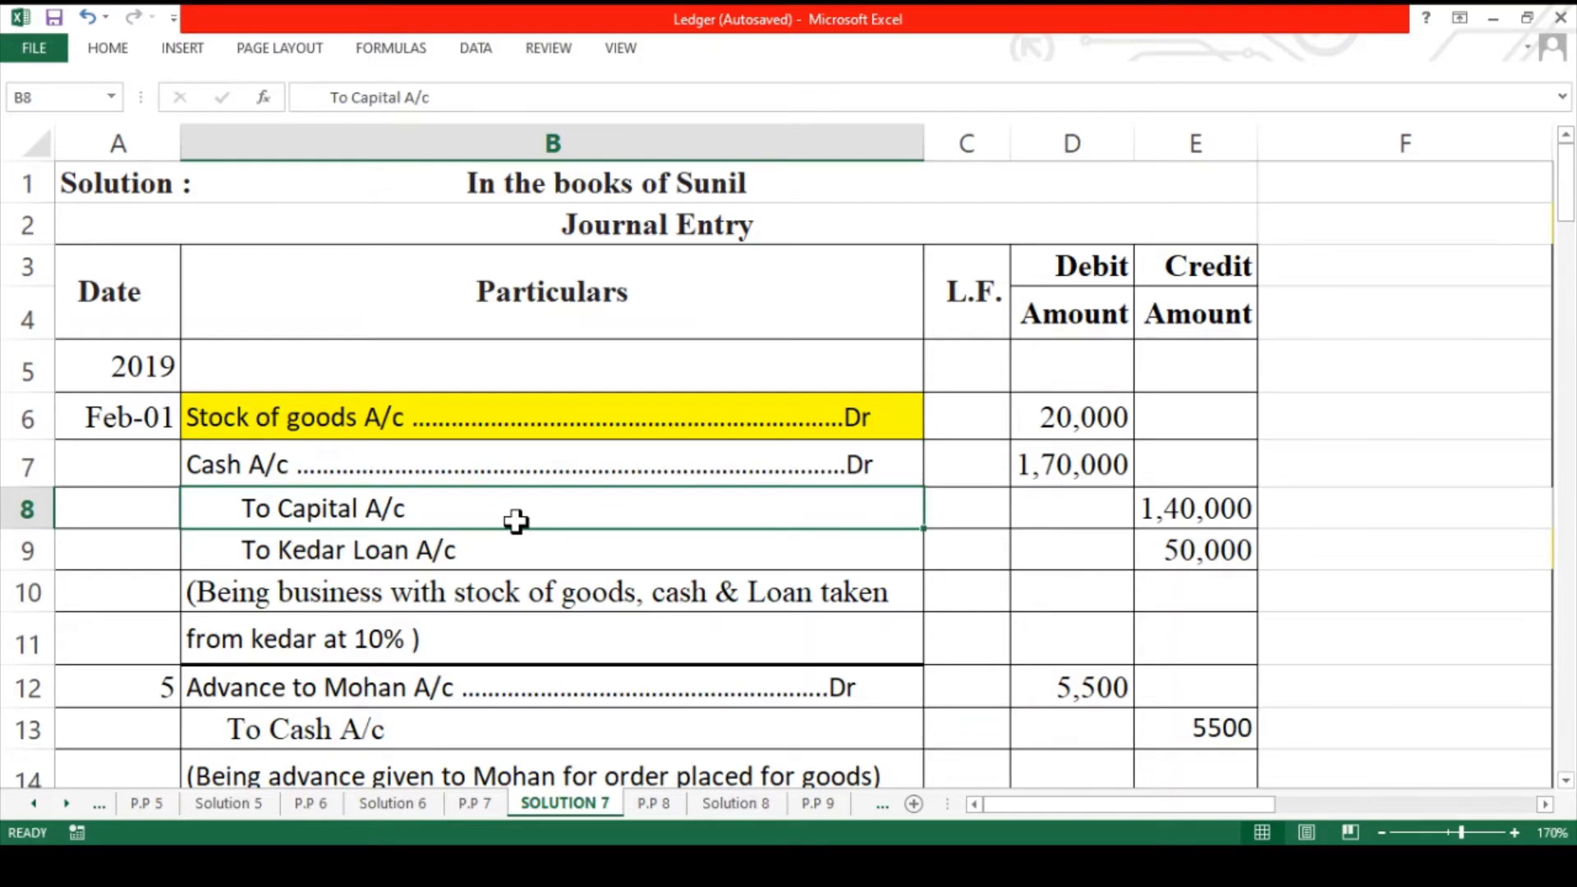
click(539, 448)
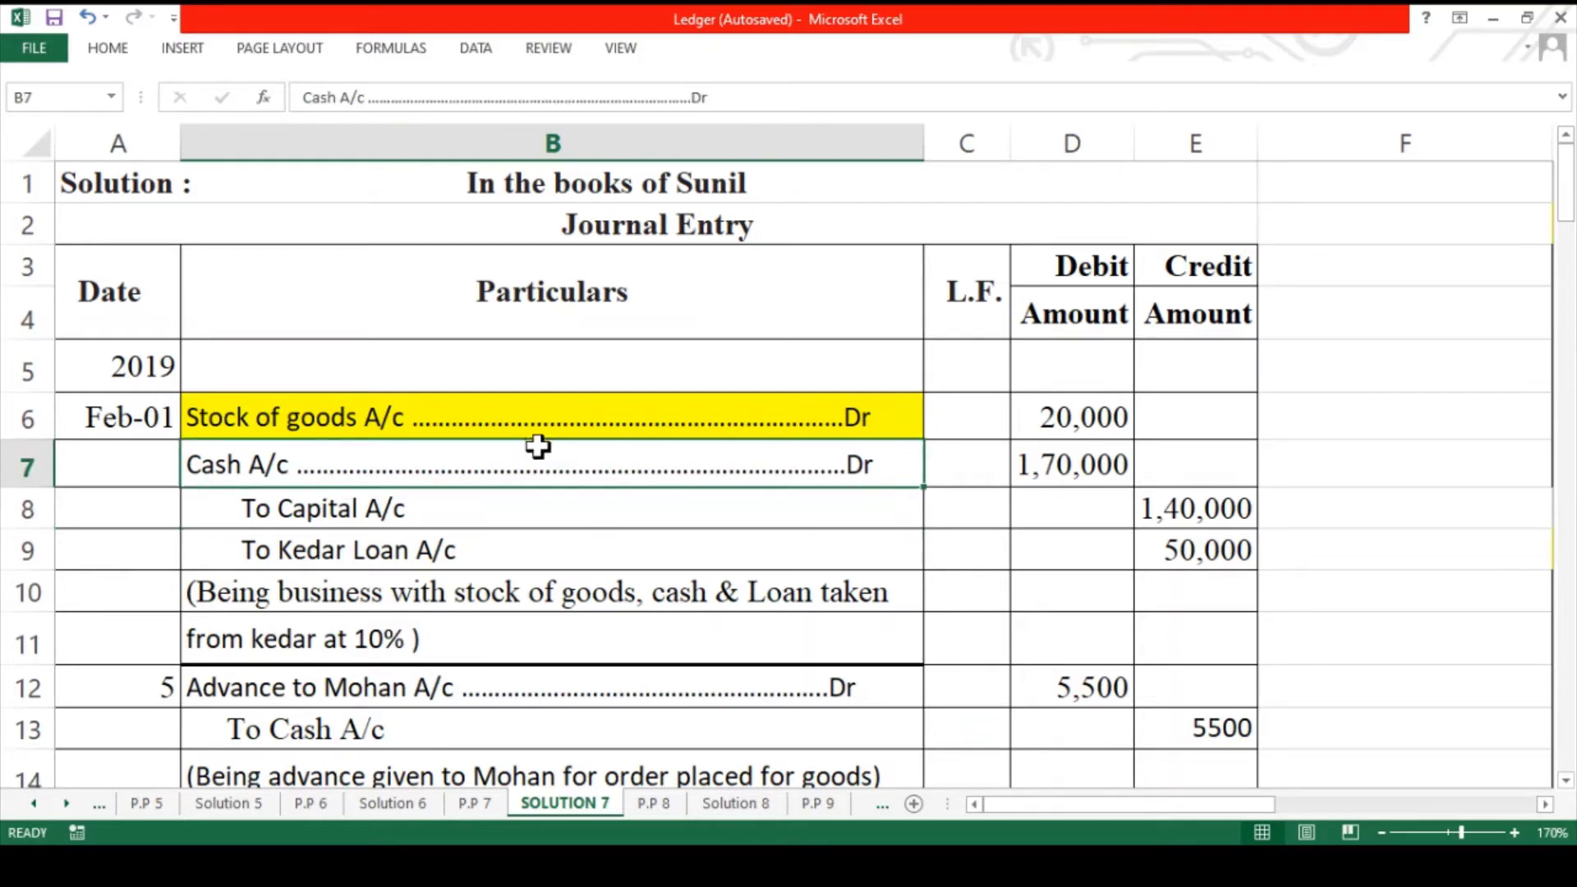
ctrl+click(580, 514)
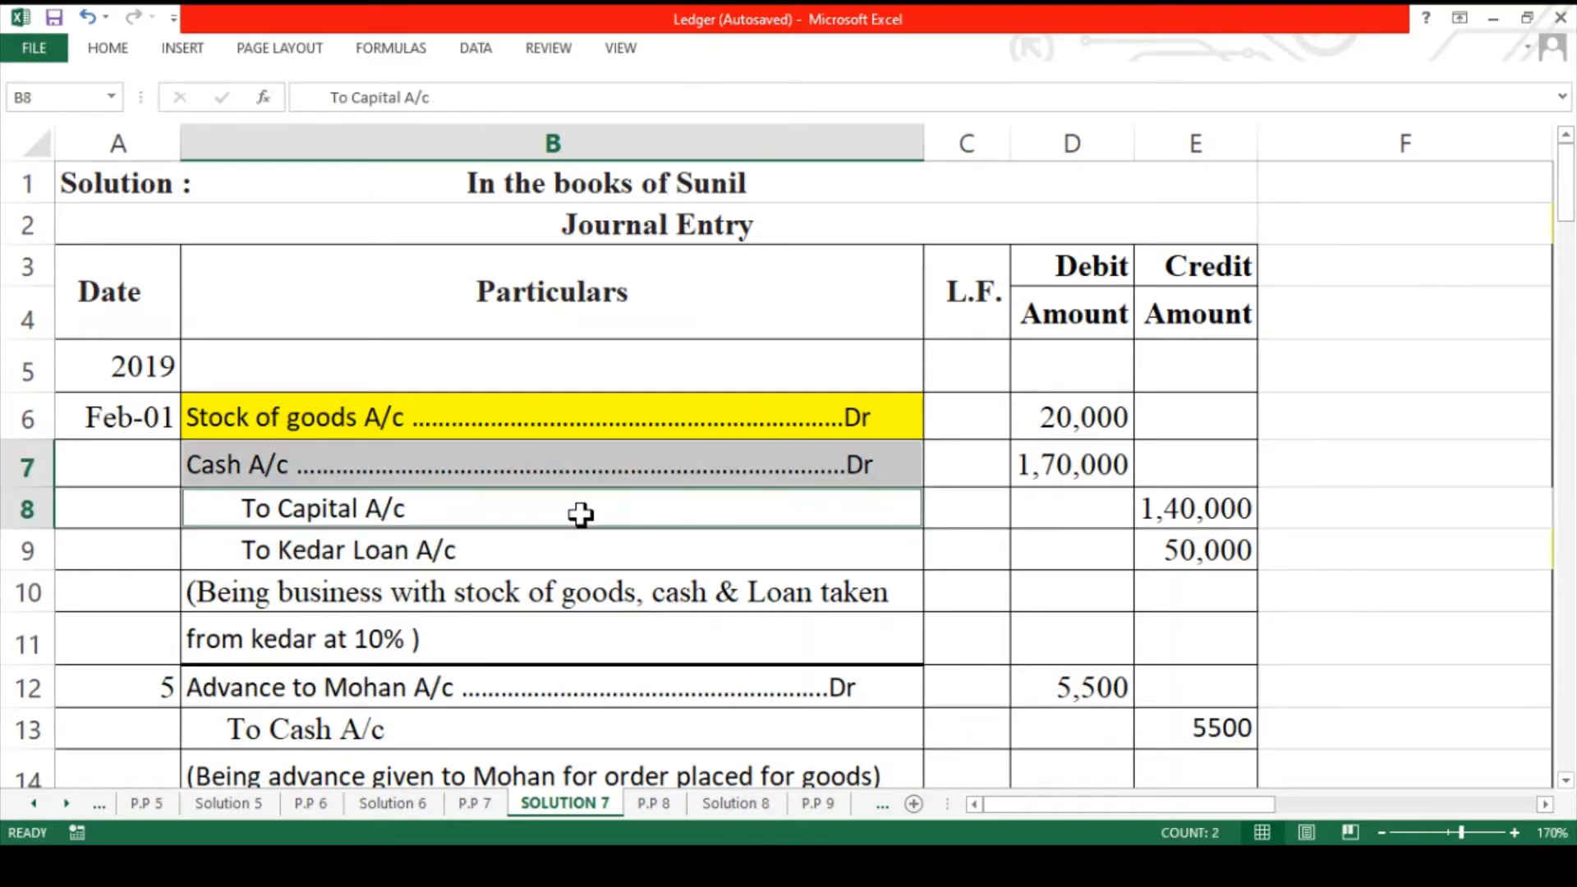
ctrl+click(574, 551)
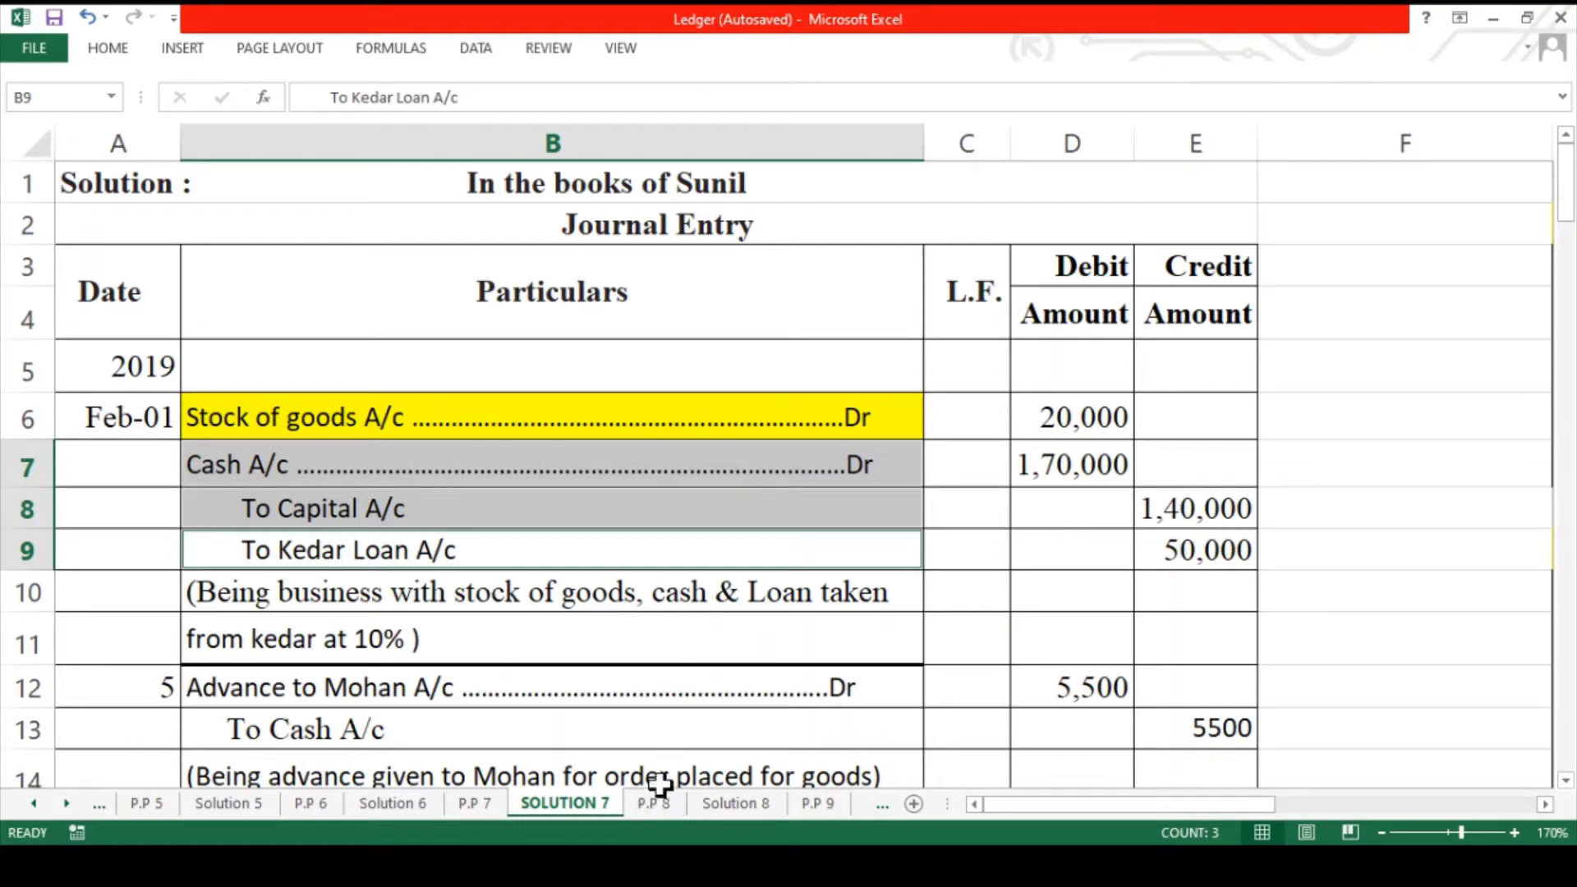
click(726, 470)
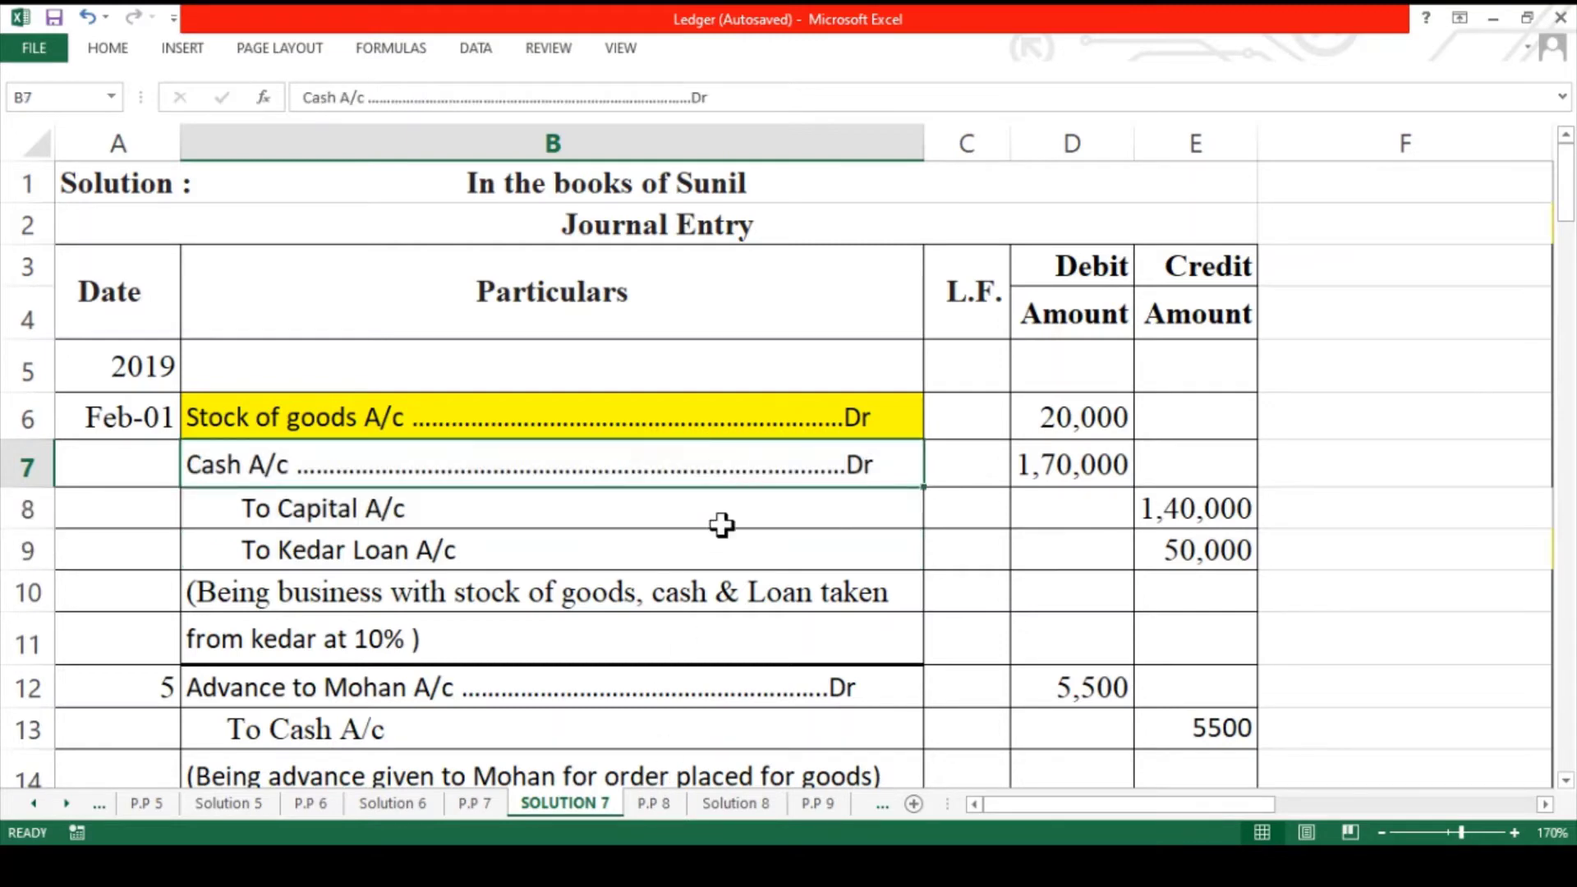
- Show the year 2019 in G11 and K11 on the debit and credit sides of the Cash A/c on SOLUTION 7
click(657, 802)
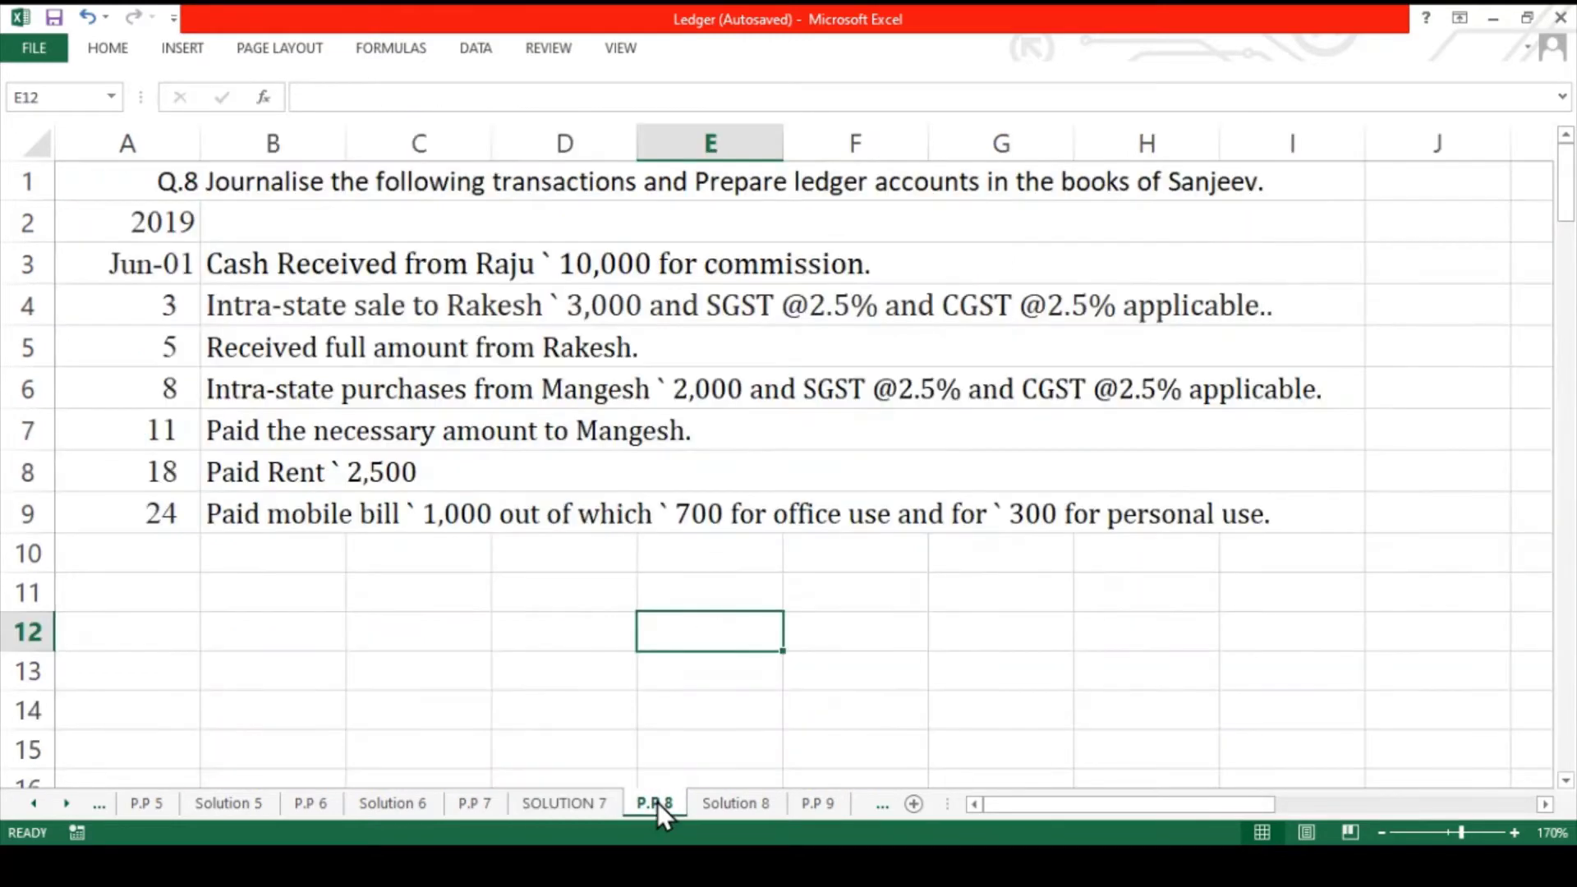
click(550, 812)
scroll(987, 608, right, 5)
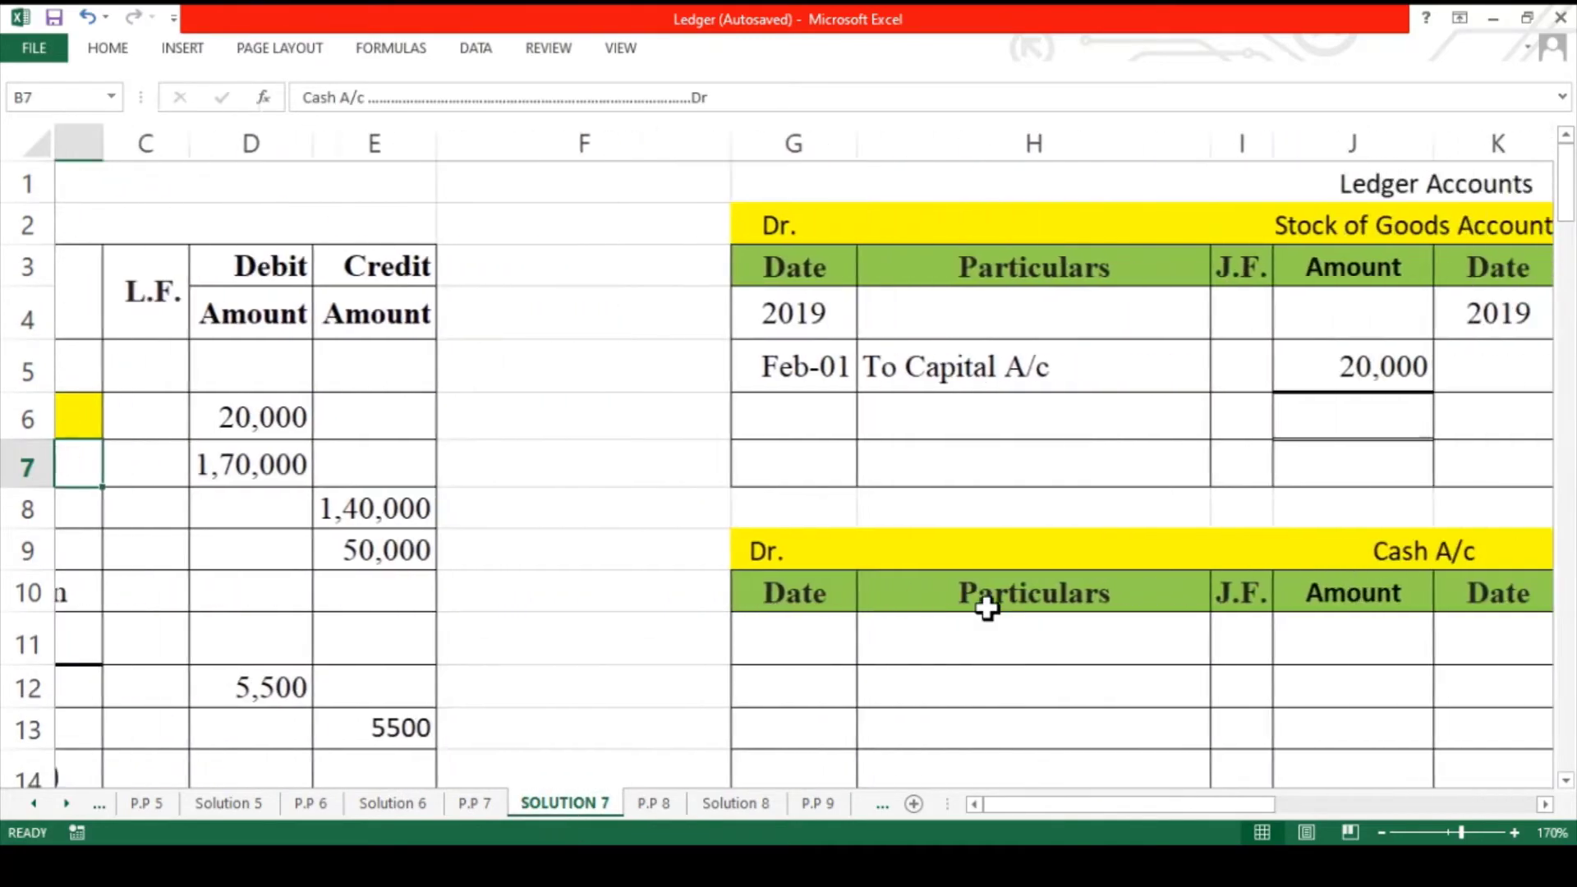
scroll(987, 608, right, 2)
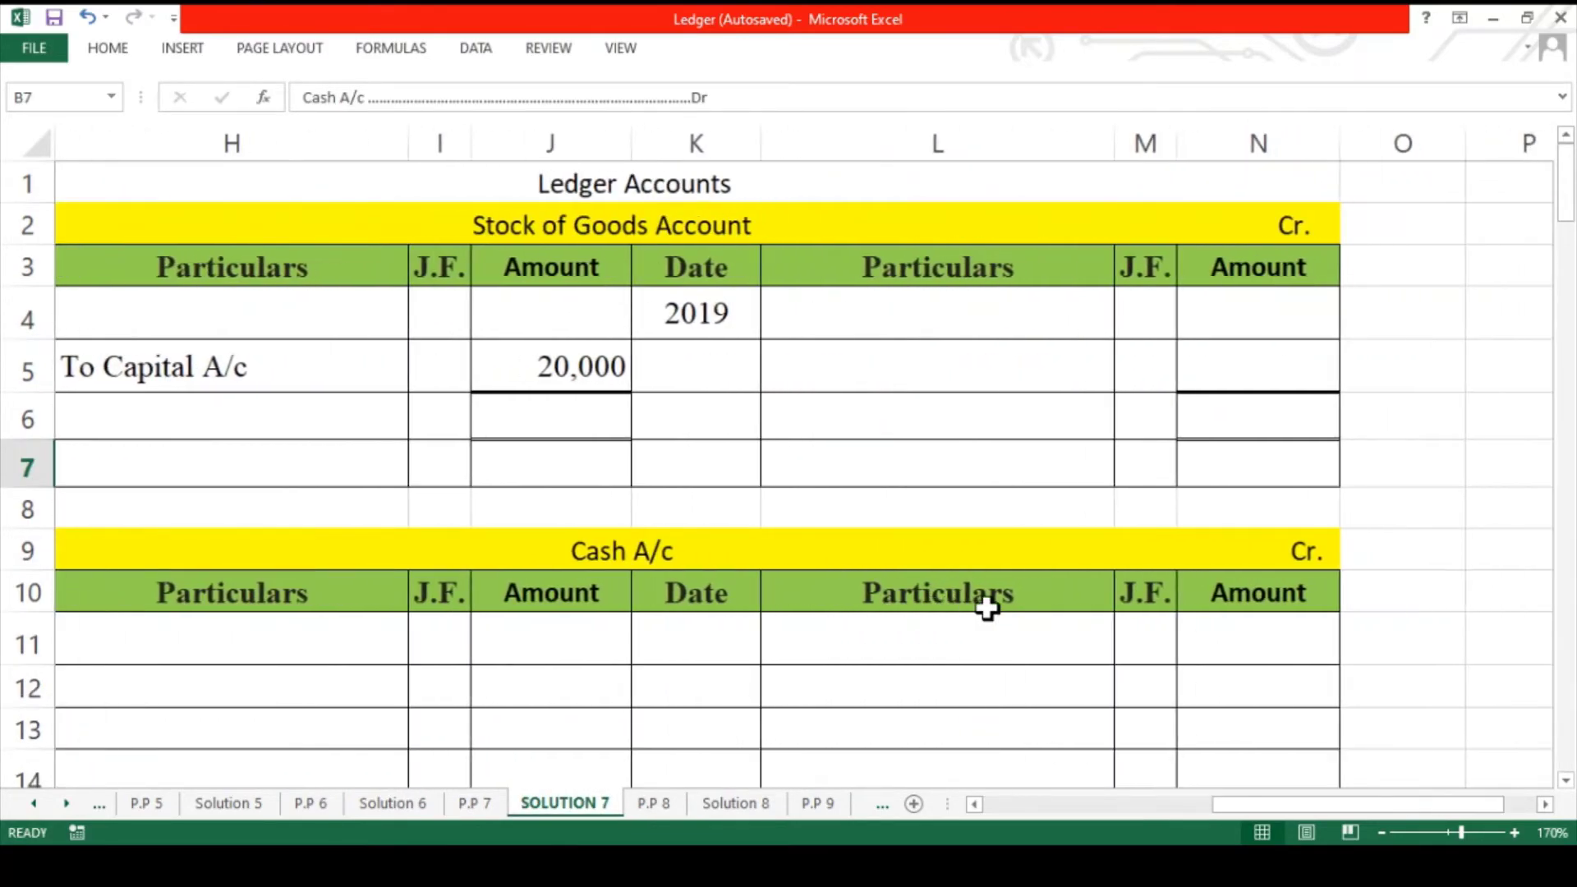
scroll(985, 606, left, 3)
scroll(937, 606, right, 1)
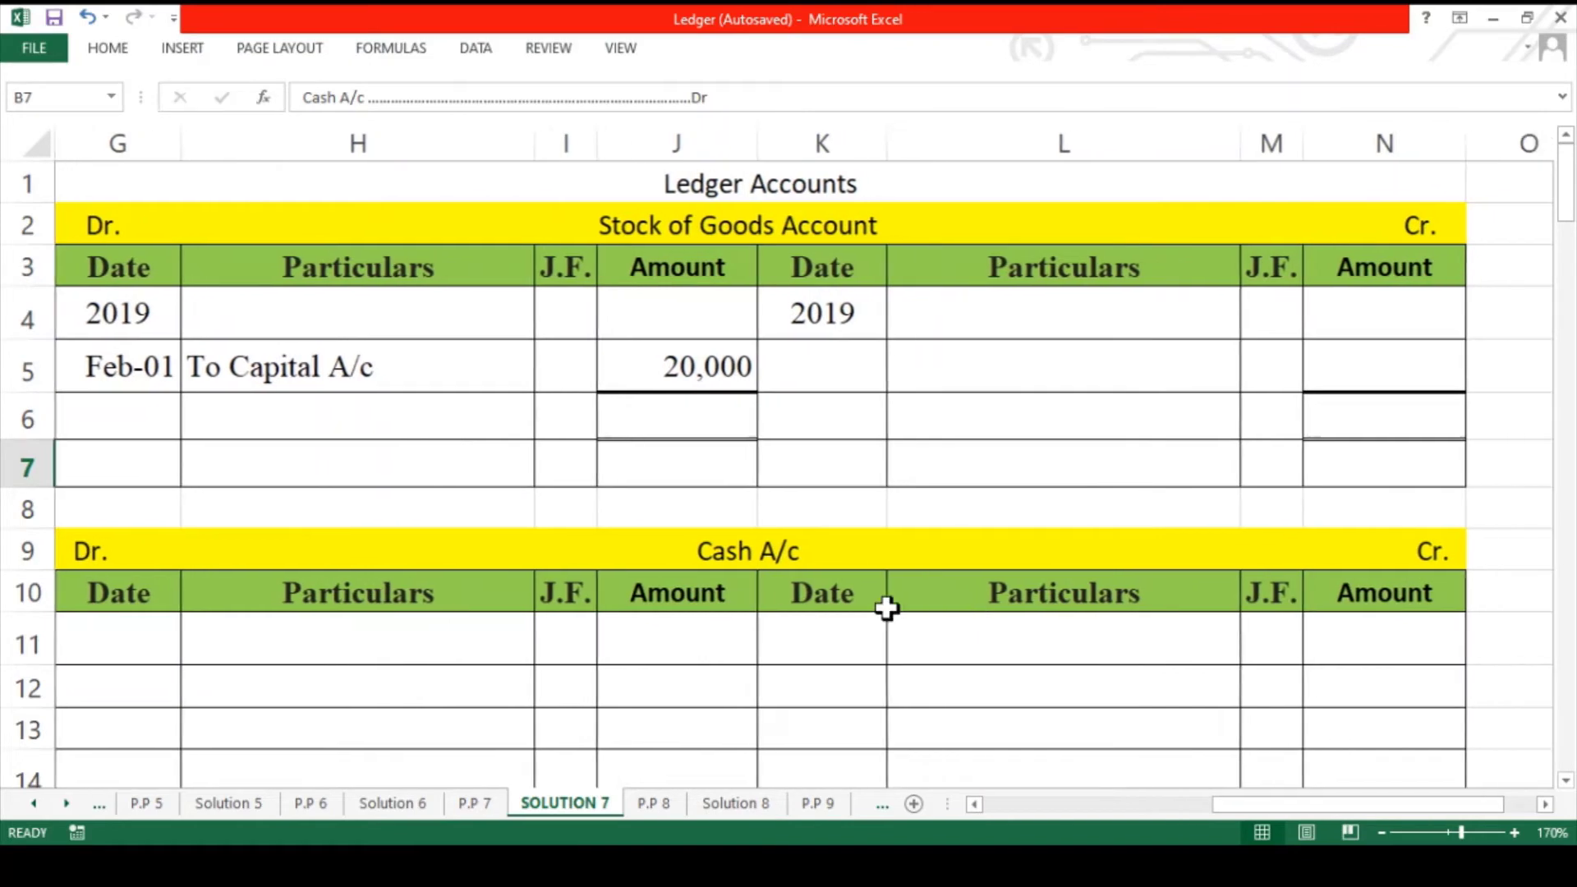
click(150, 643)
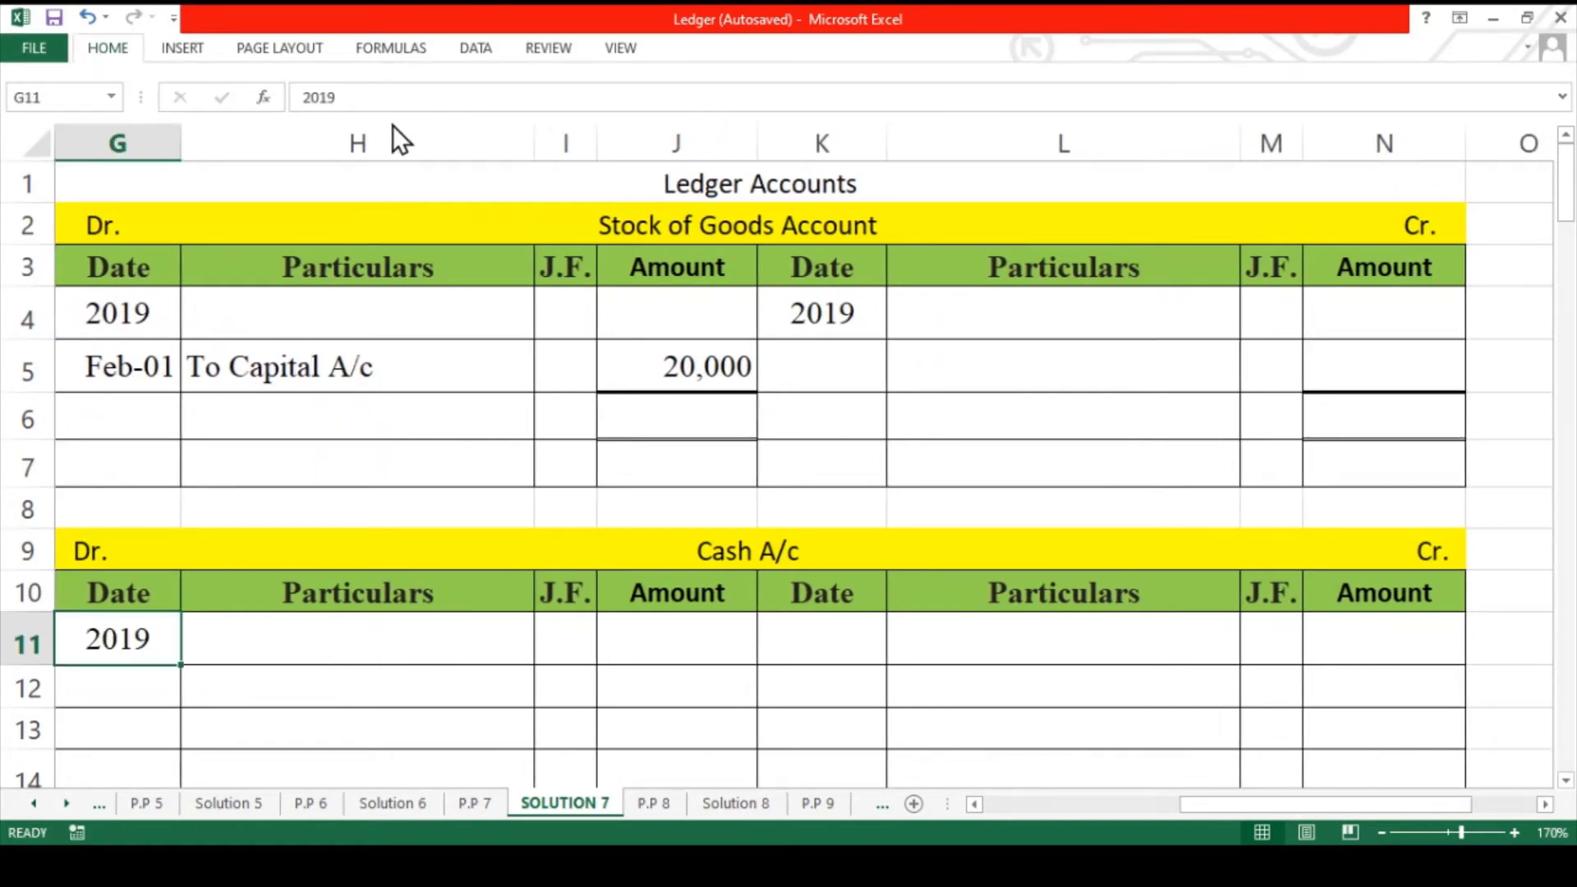
click(802, 633)
text(2019)
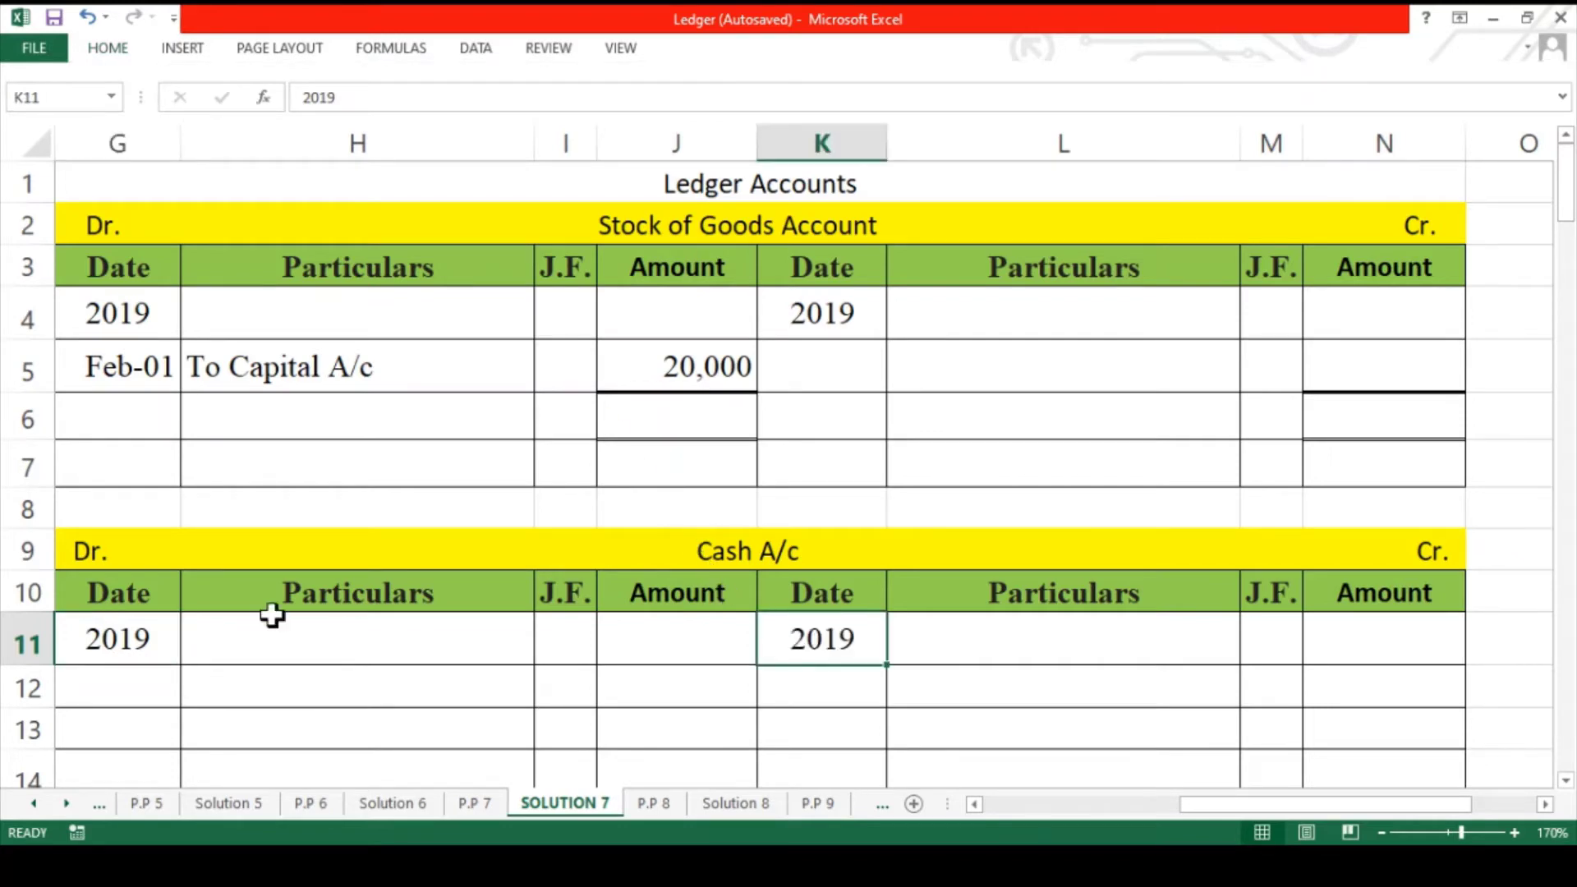
- Show the first Cash A/c debit posting in row 12: Feb-01, To Capital A/c, amount 1,20,000
click(129, 695)
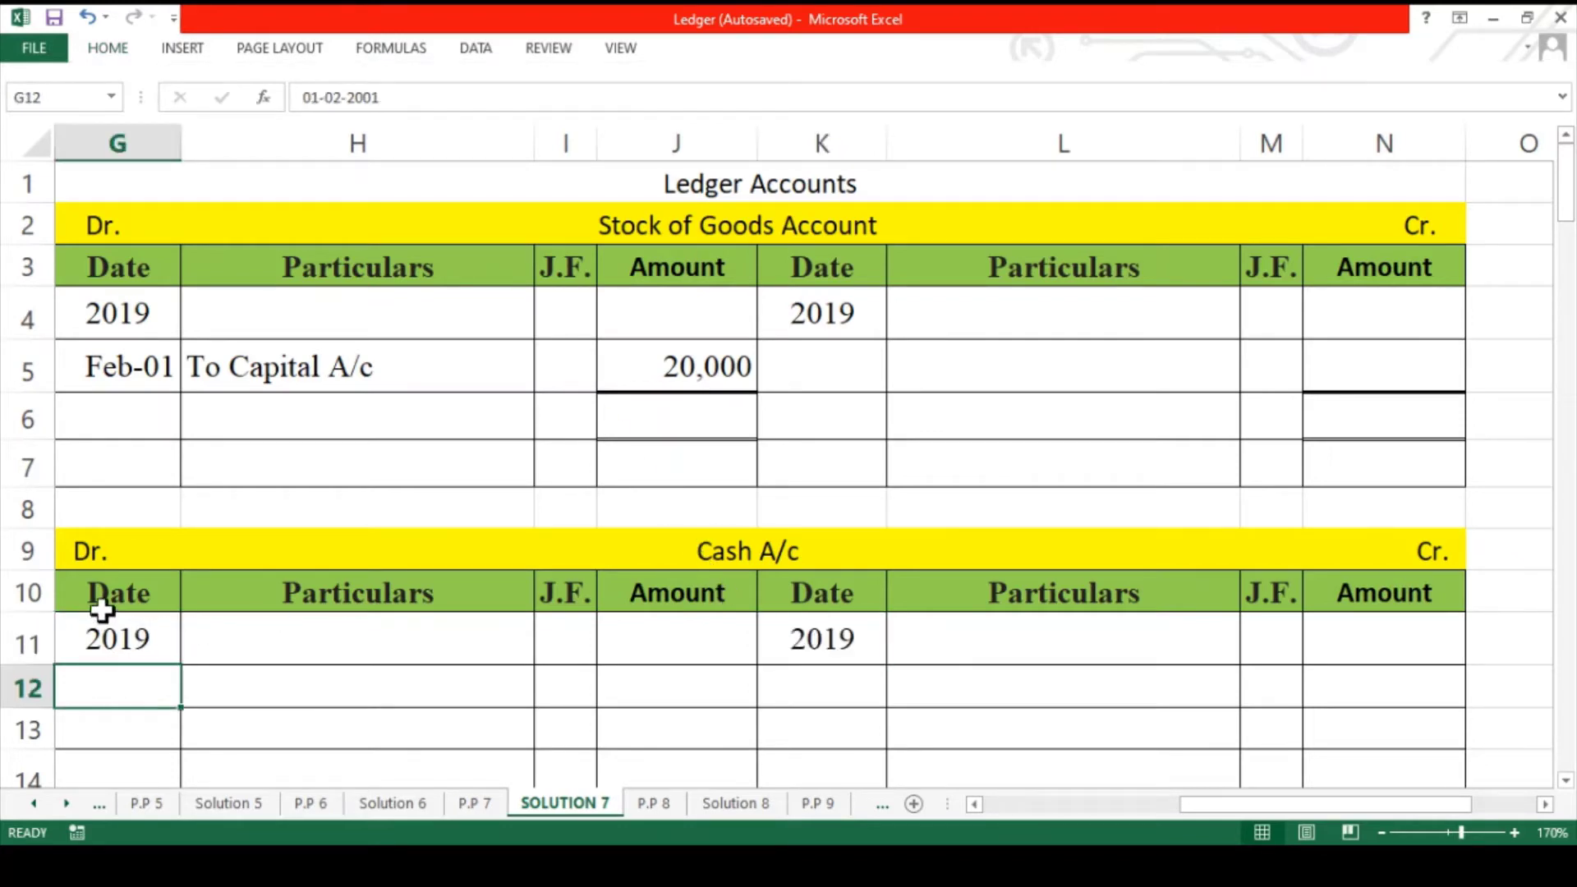
key(Return)
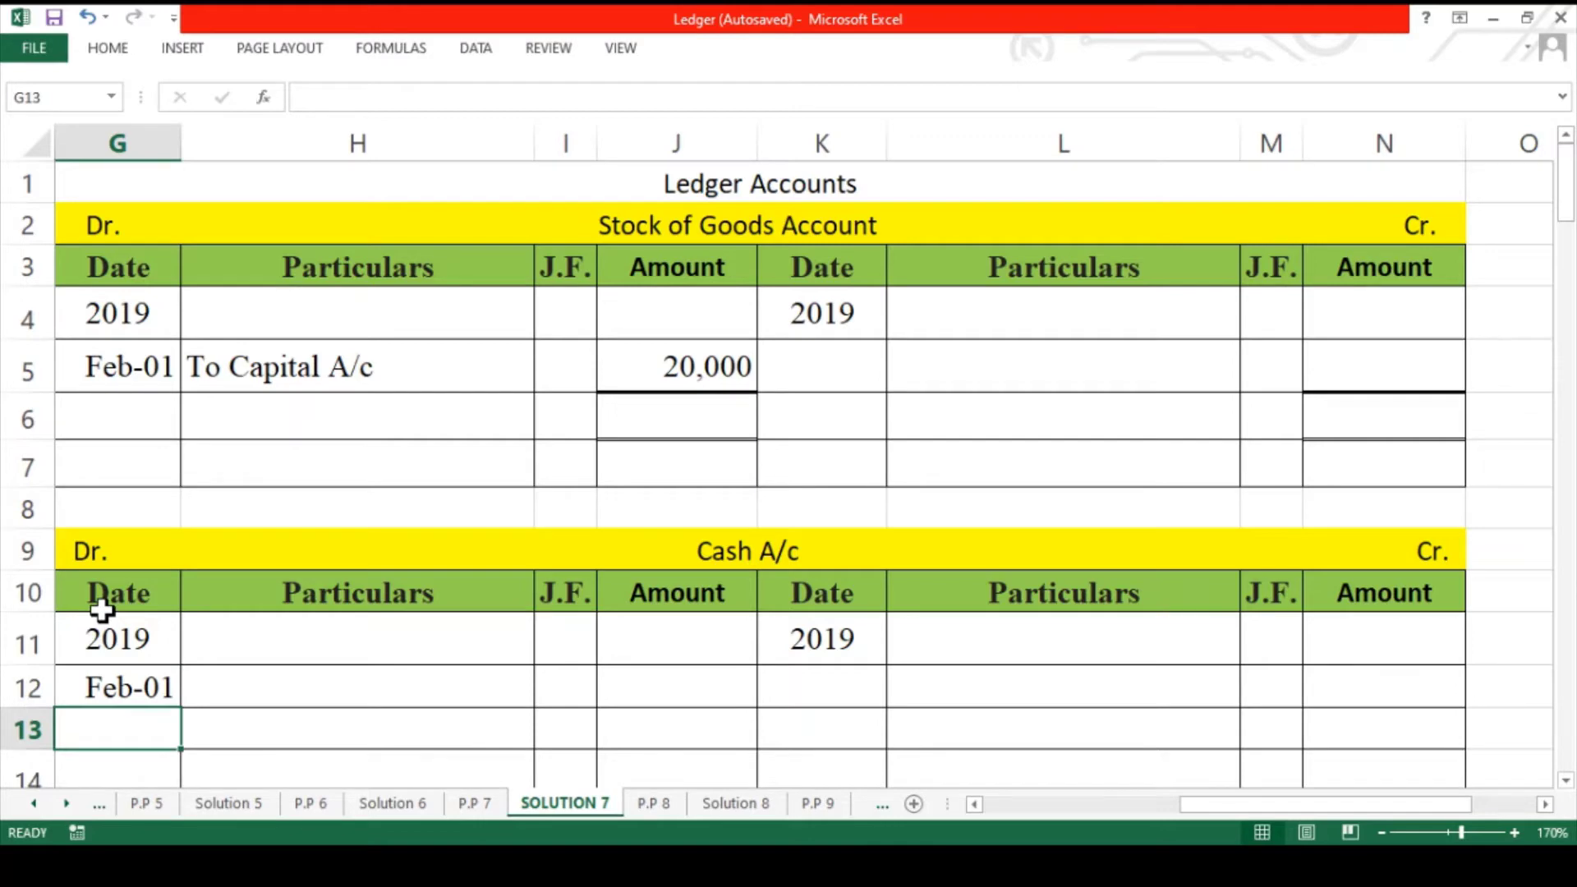
key(Up)
key(Right)
text(To Capital A/c)
key(ctrl+Return)
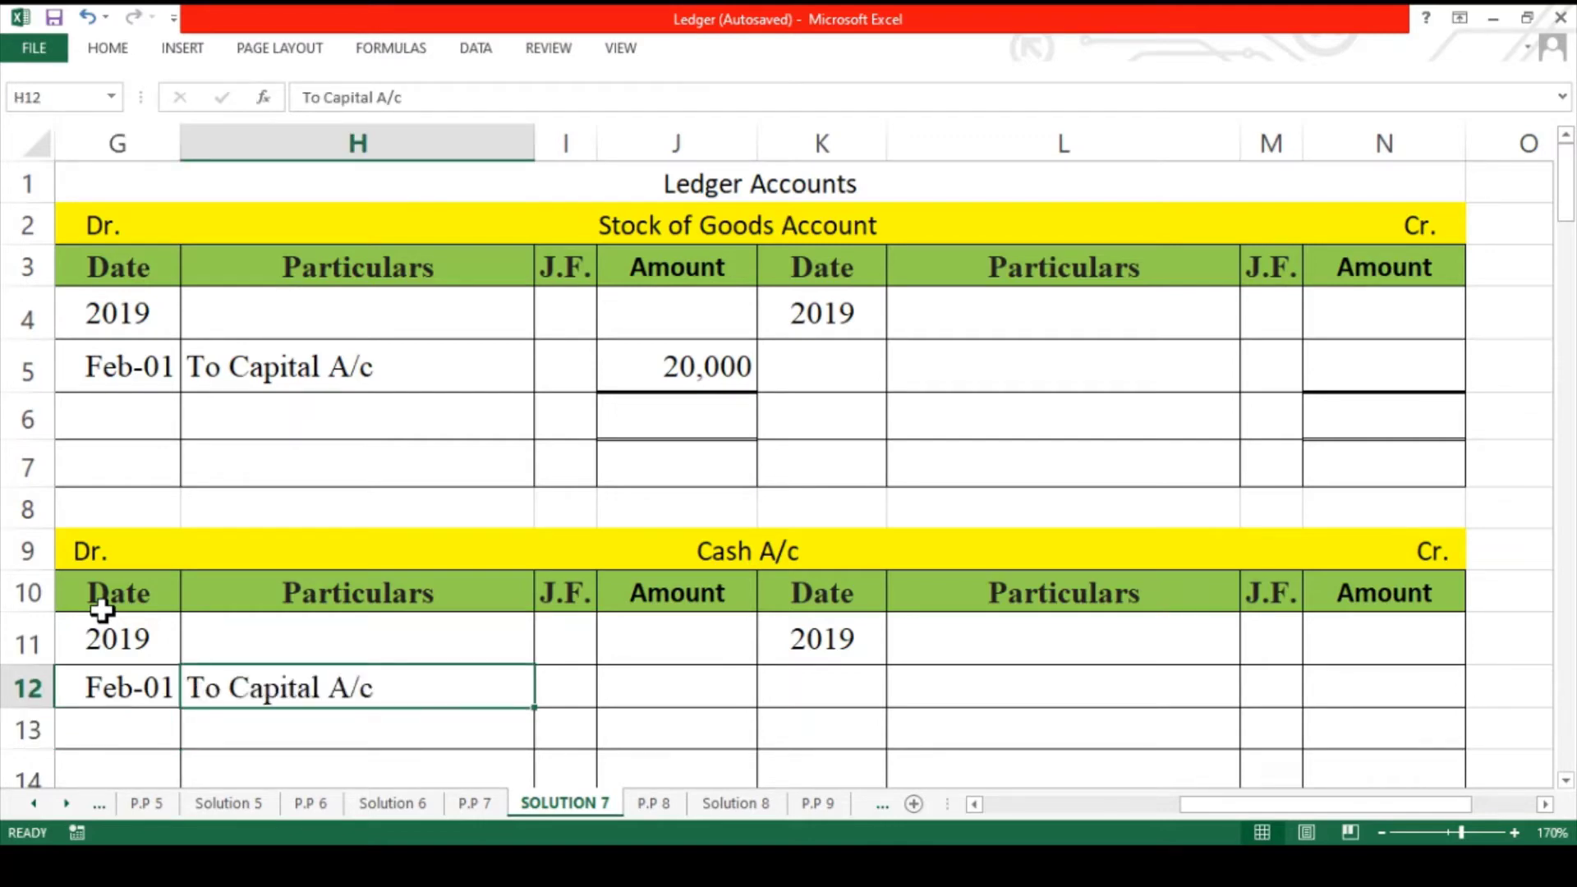
key(Right)
key(Right)
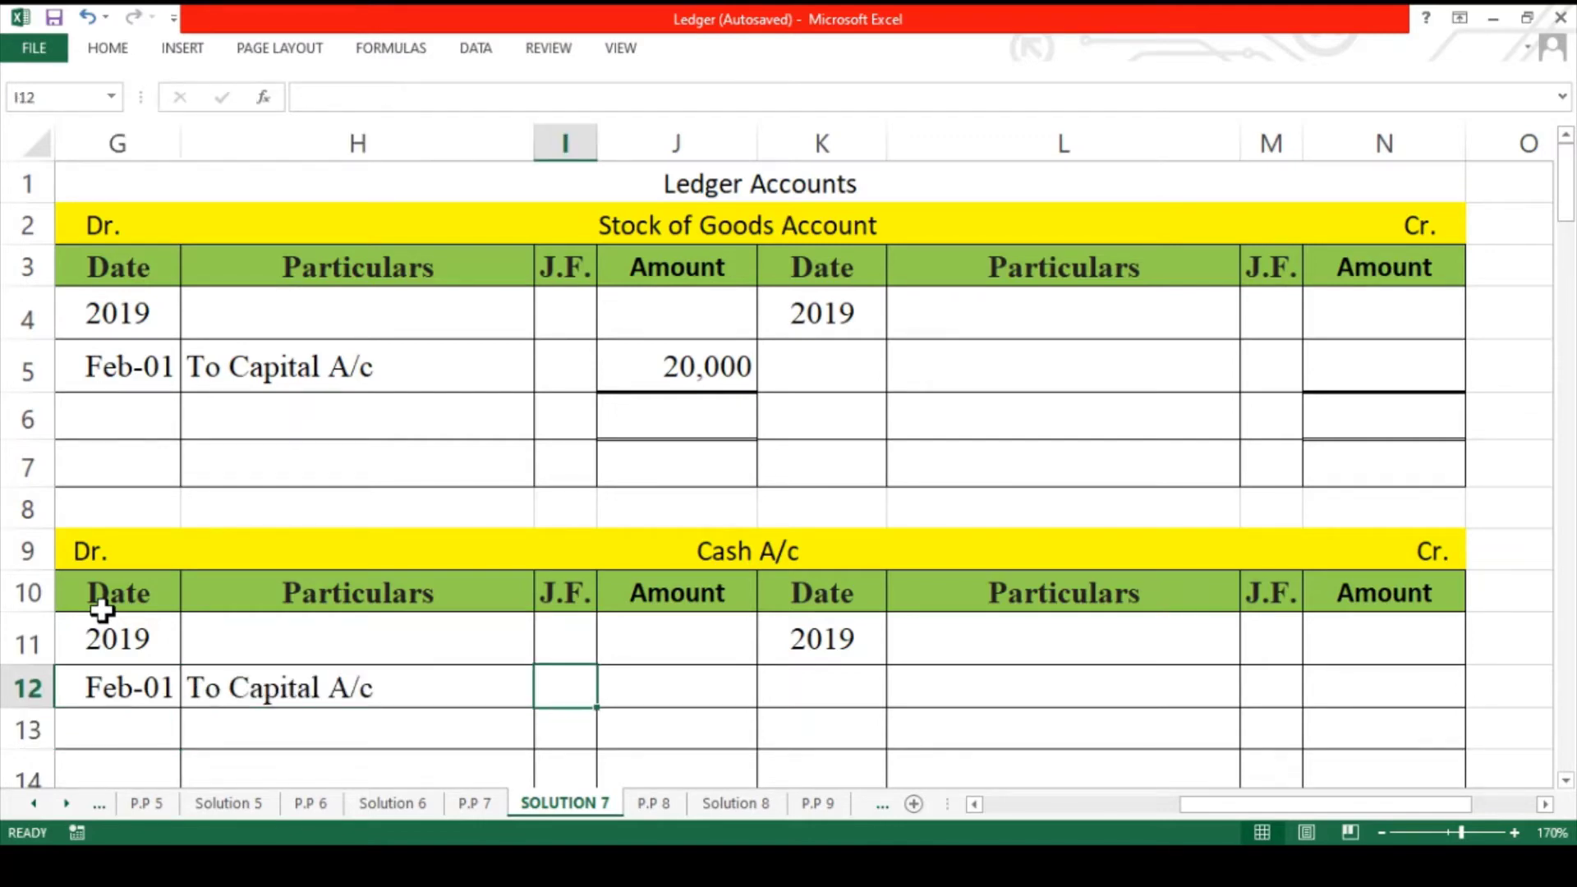
text(120000)
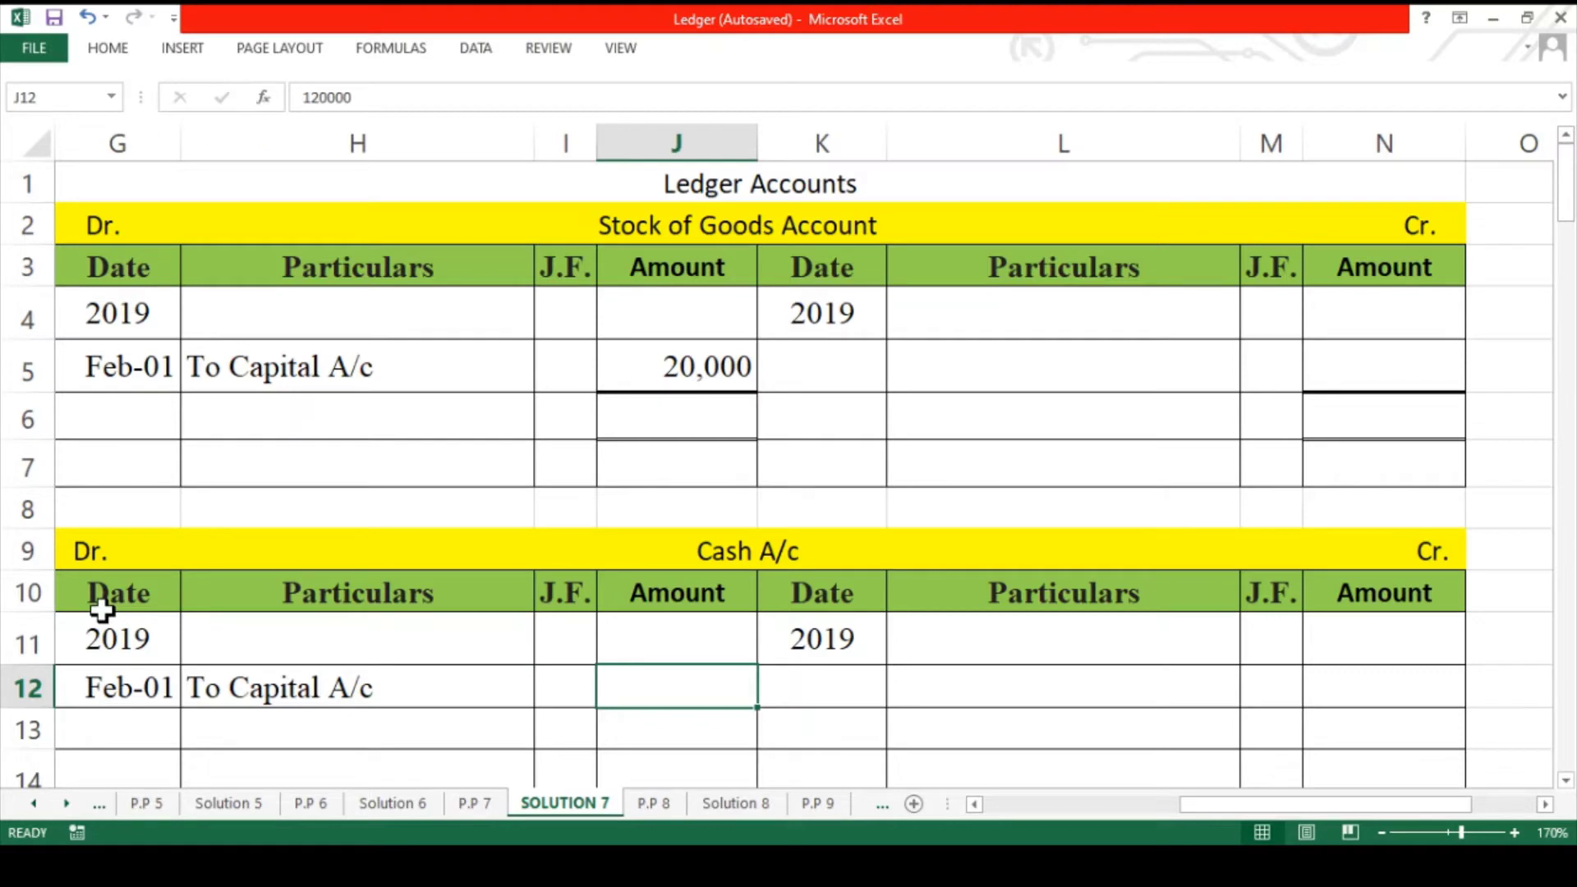
key(ctrl+Return)
- Show the second Cash A/c debit posting in row 13: the lender's loan account, amount 50,000
key(Left)
key(Left)
key(Down)
text(To Kedar Loan A/c)
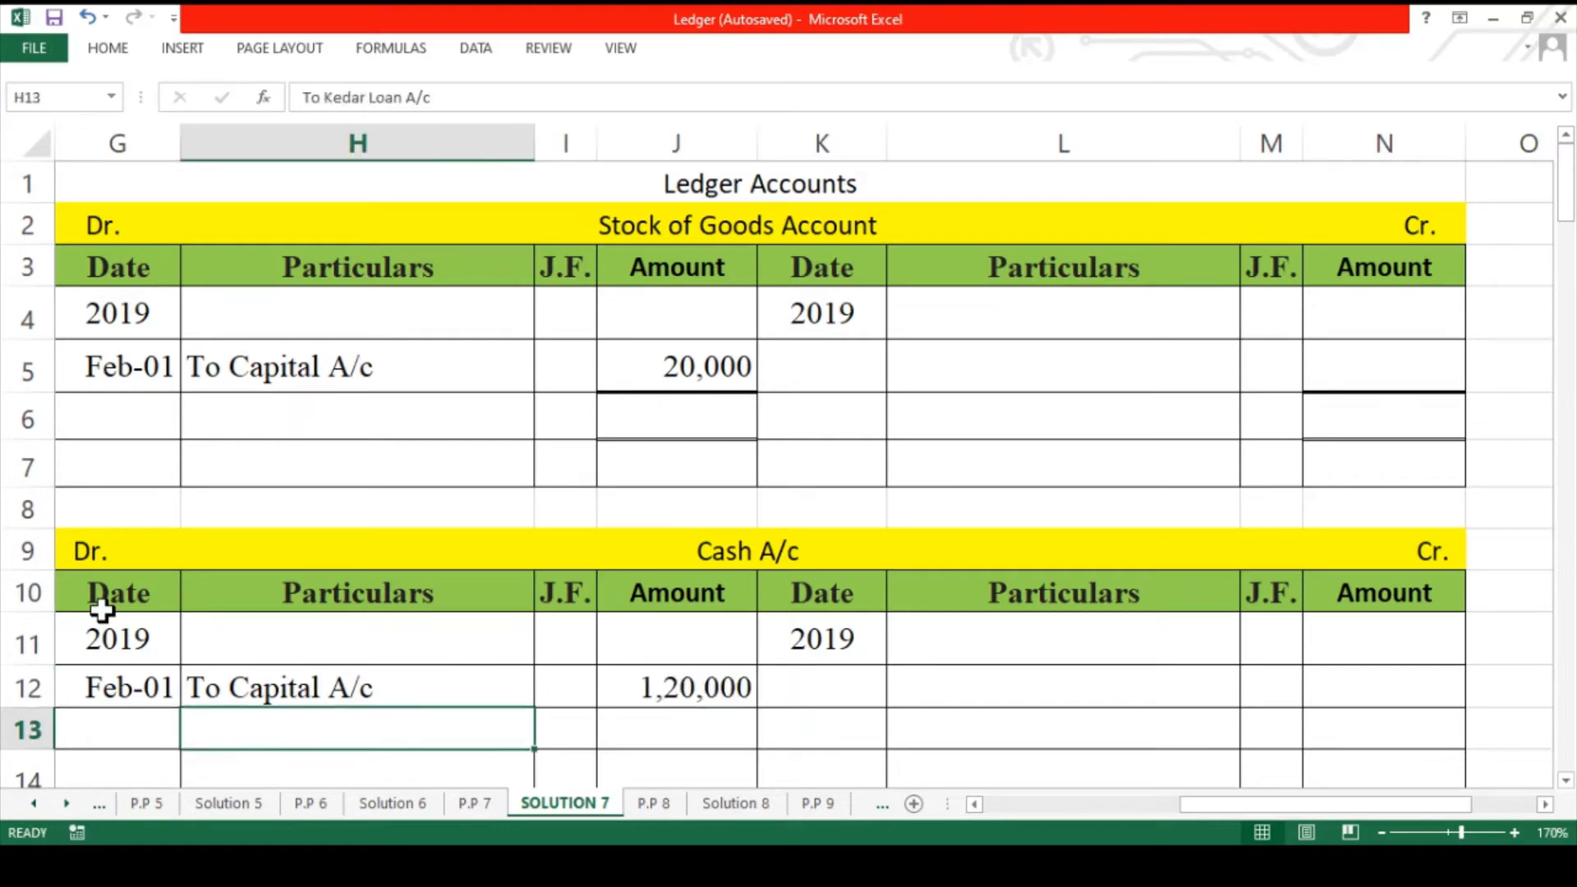
key(ctrl+Return)
key(Right)
key(Right)
text(50000)
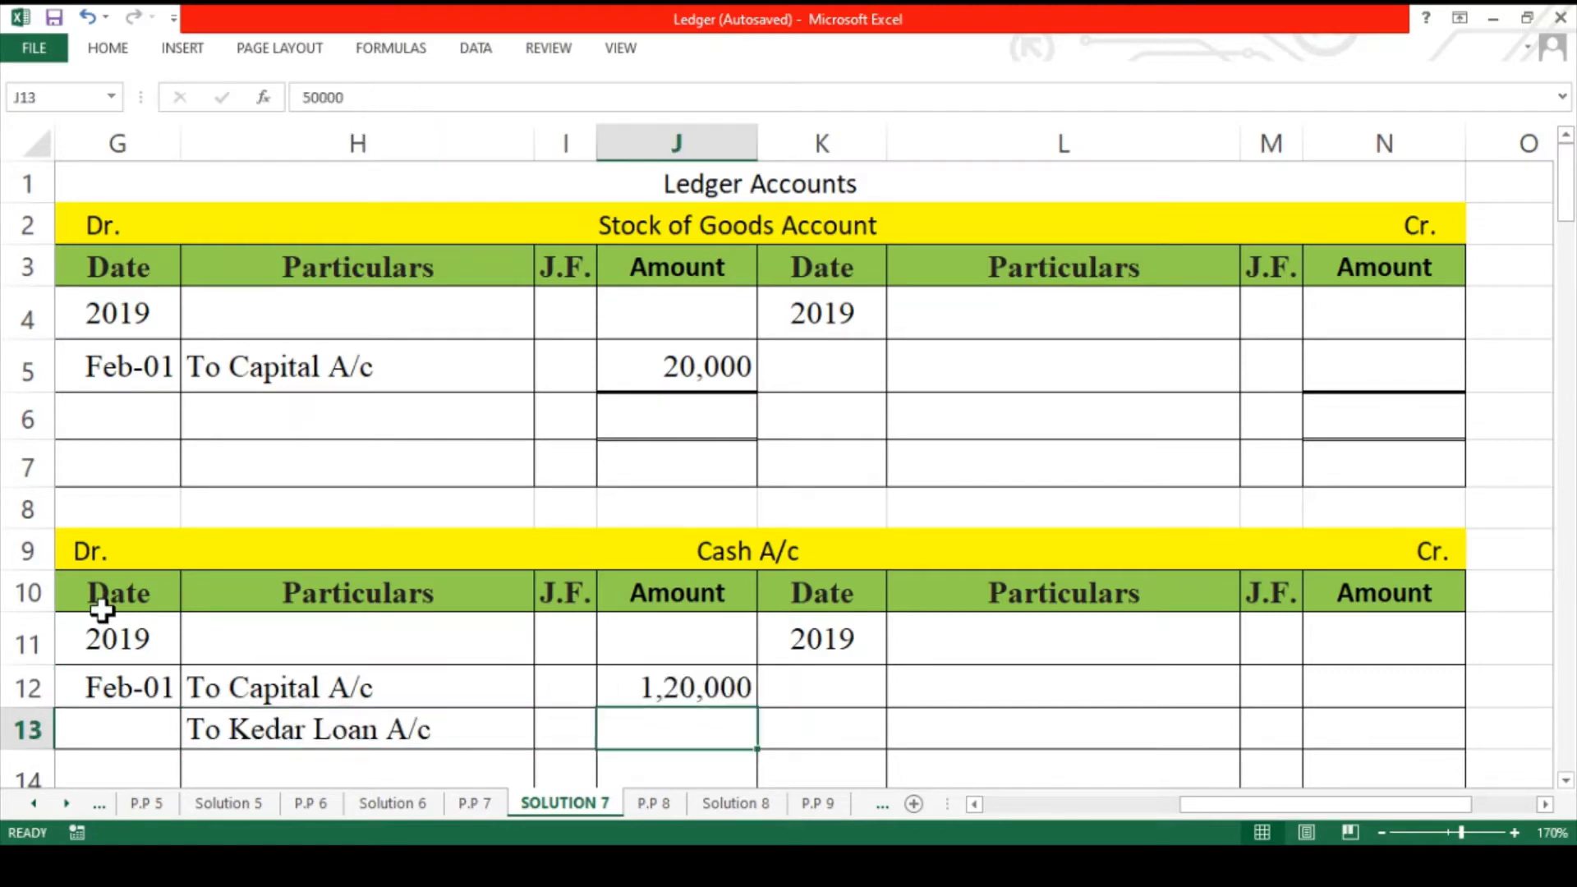
key(ctrl+Return)
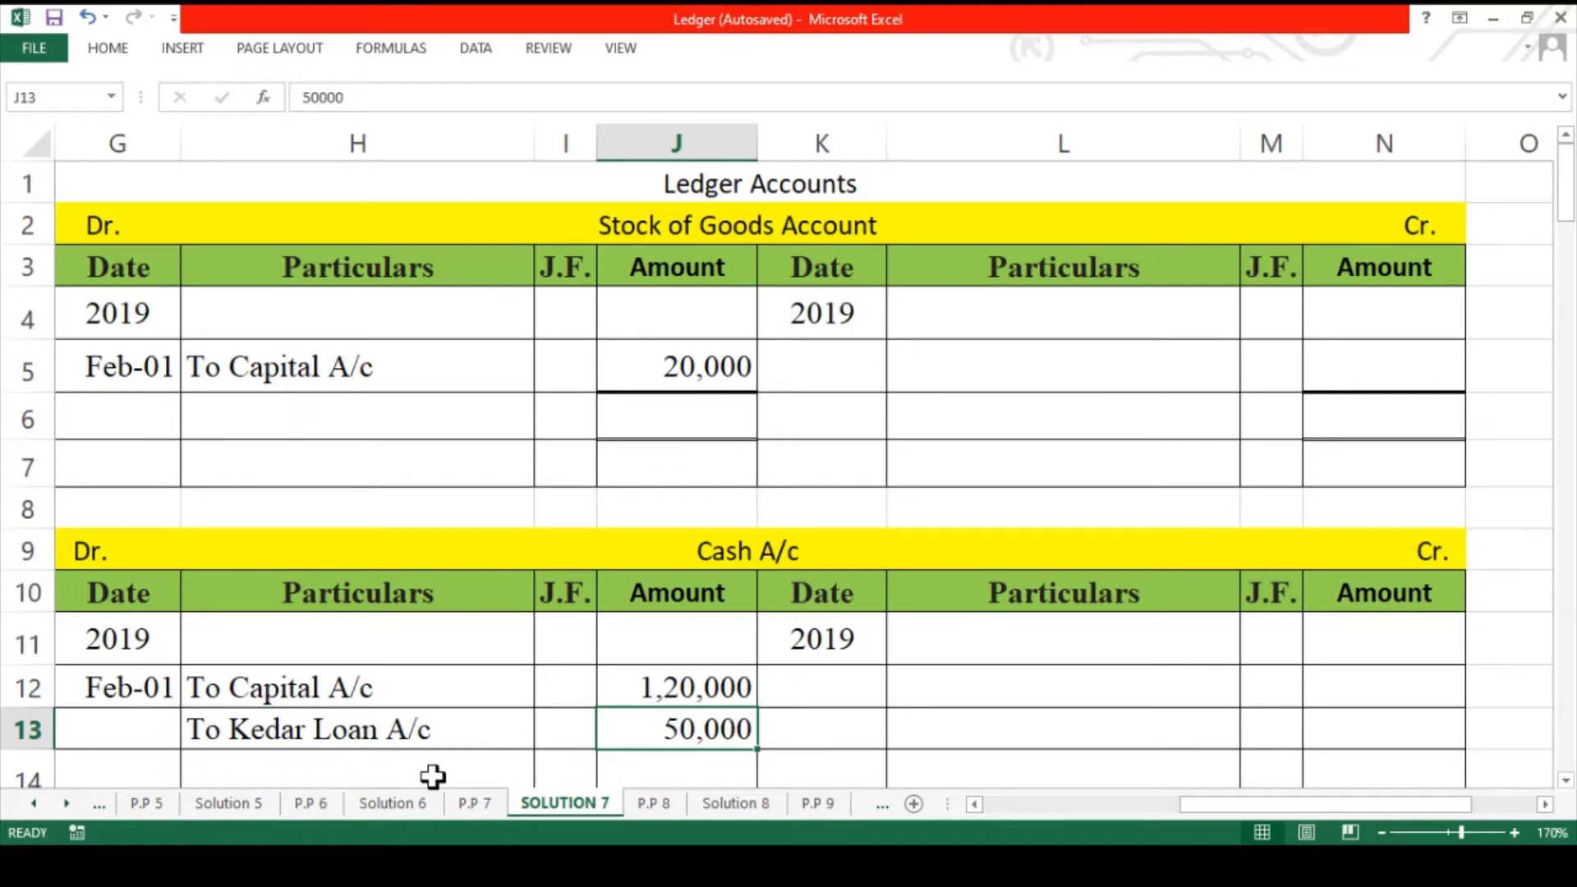
- Fill the journal's Cash debit line in B7 with yellow
scroll(433, 777, left, 3)
click(493, 482)
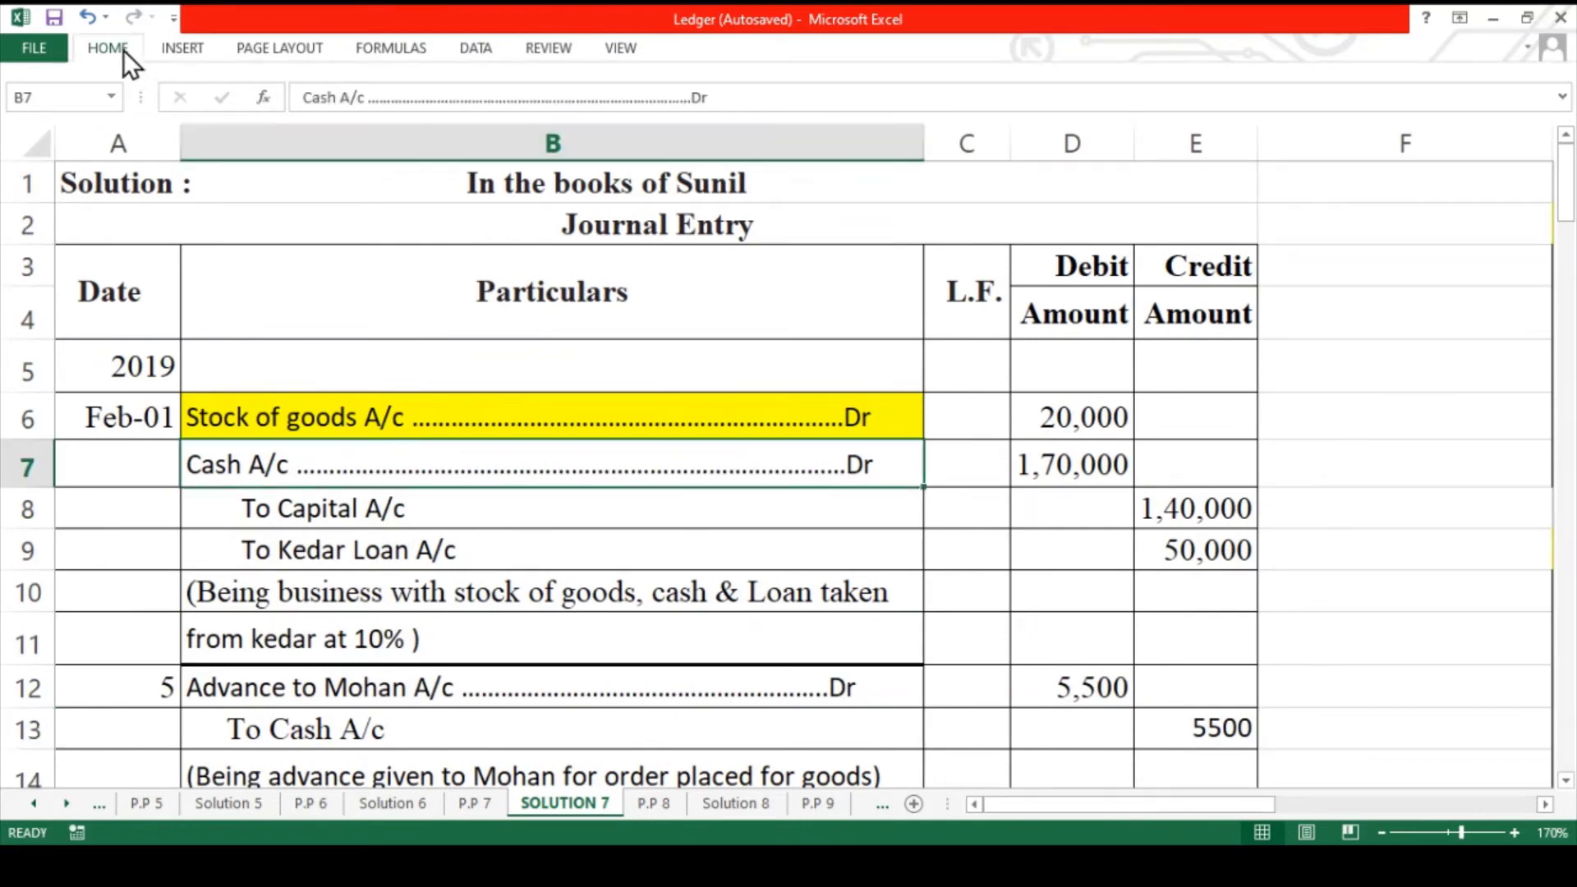
key(F4)
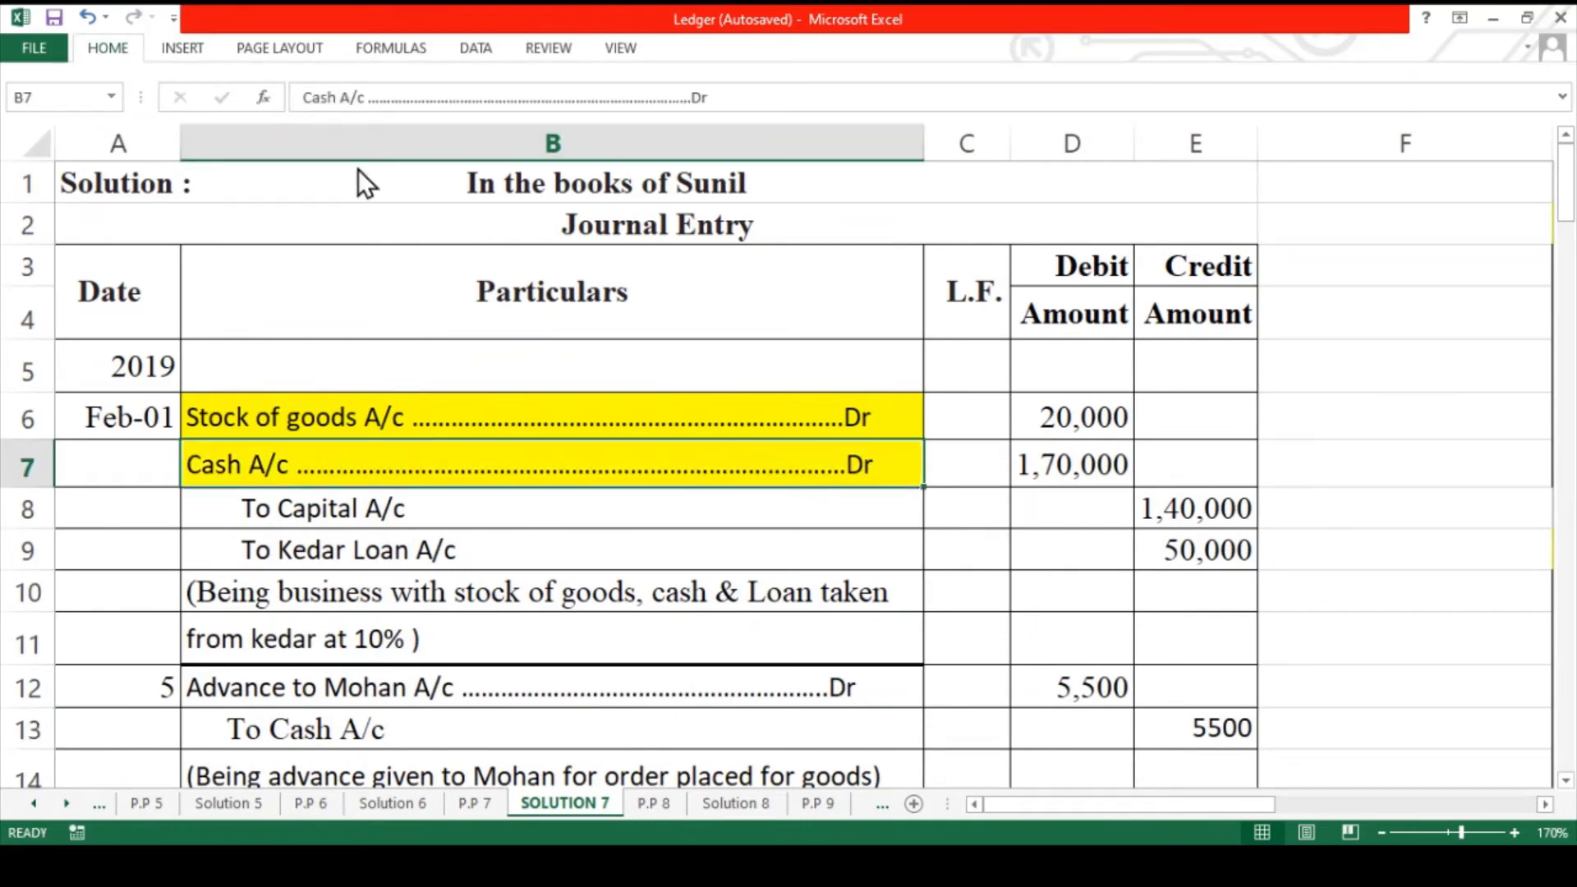
- Compare the Capital credit in B8 with the Stock of goods and Cash debits in B6 and B7
click(420, 517)
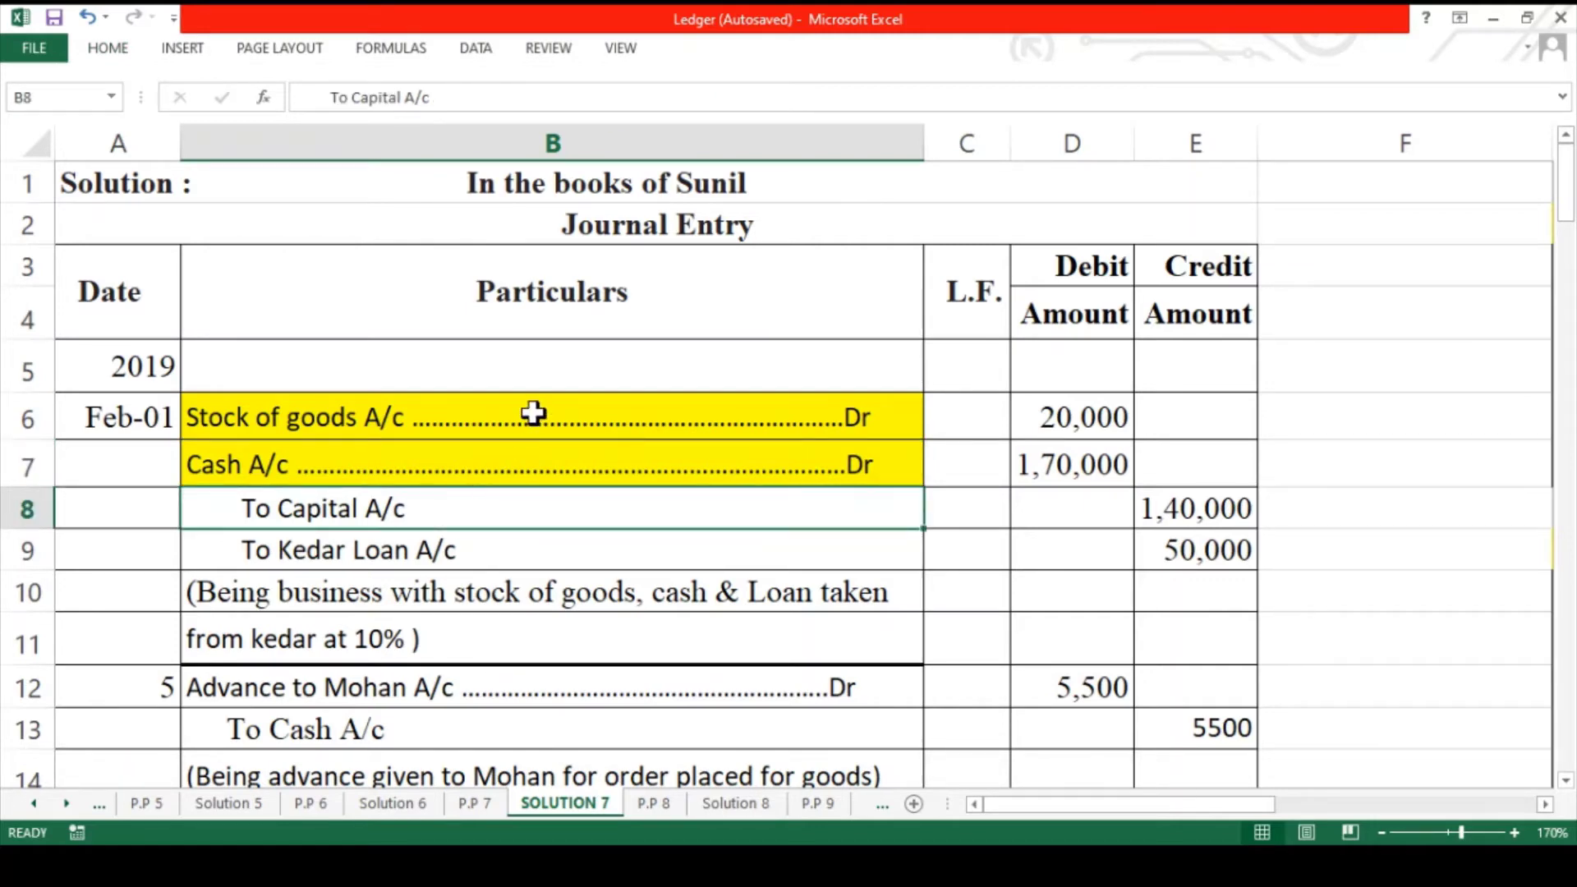
click(534, 460)
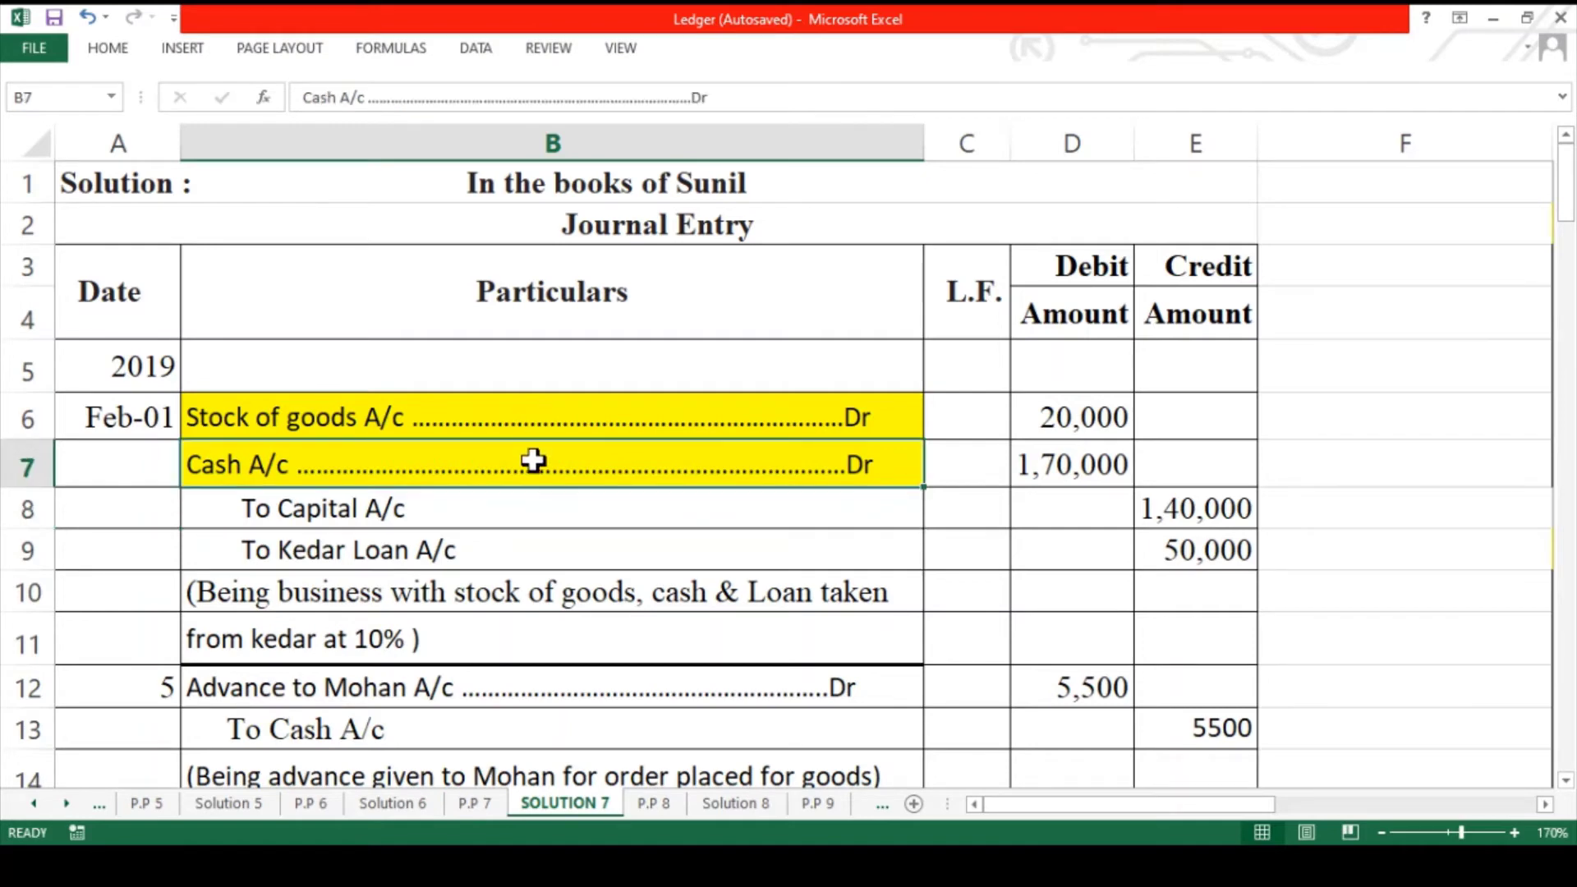
click(575, 424)
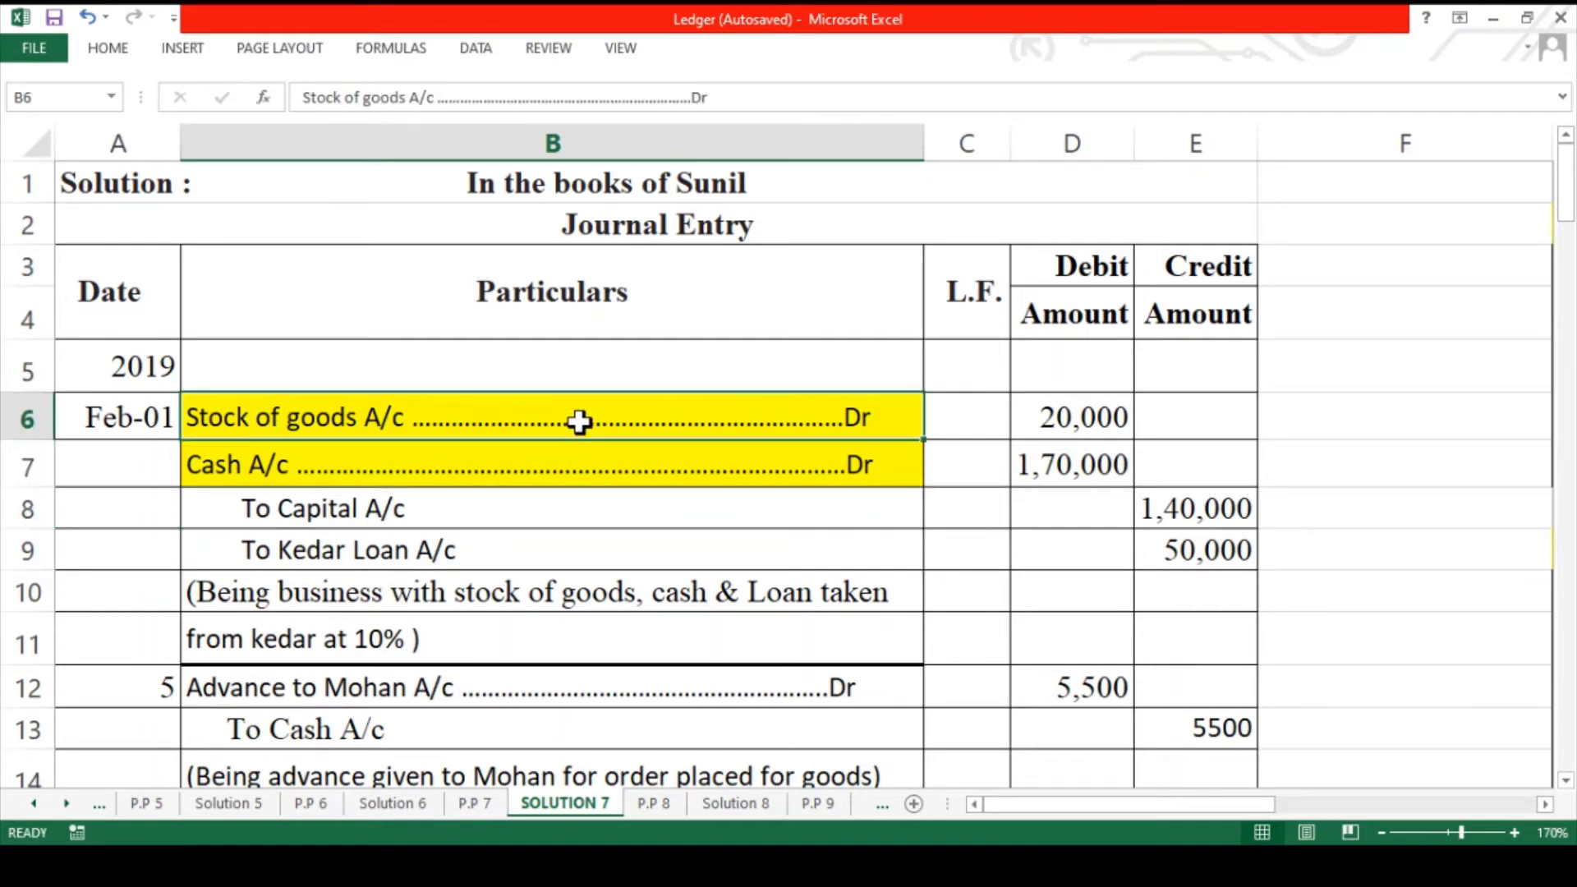
click(792, 464)
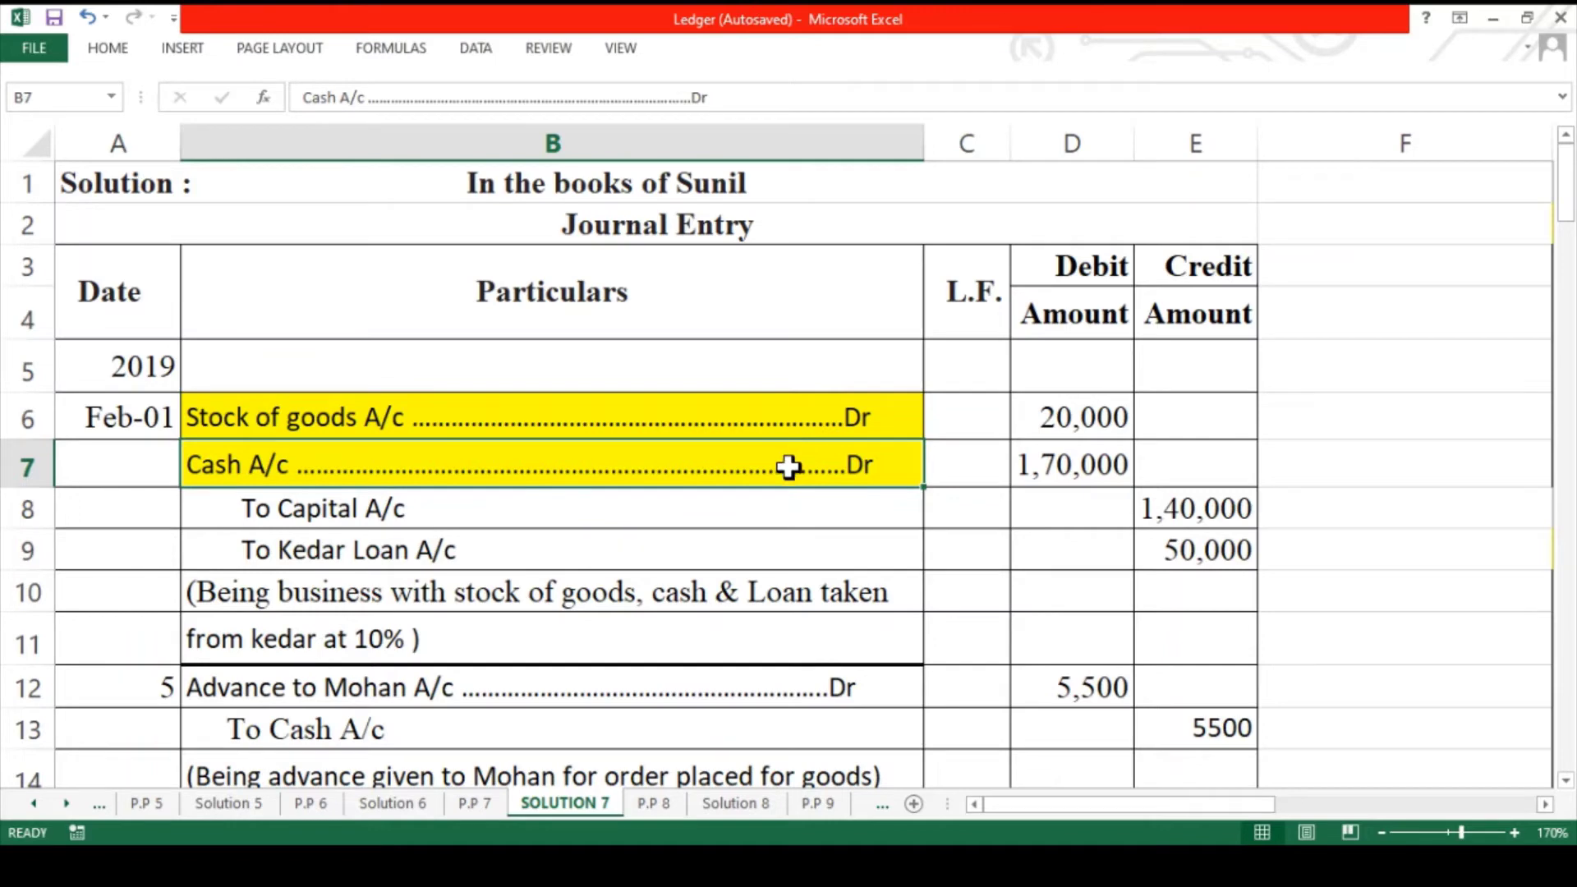
click(723, 518)
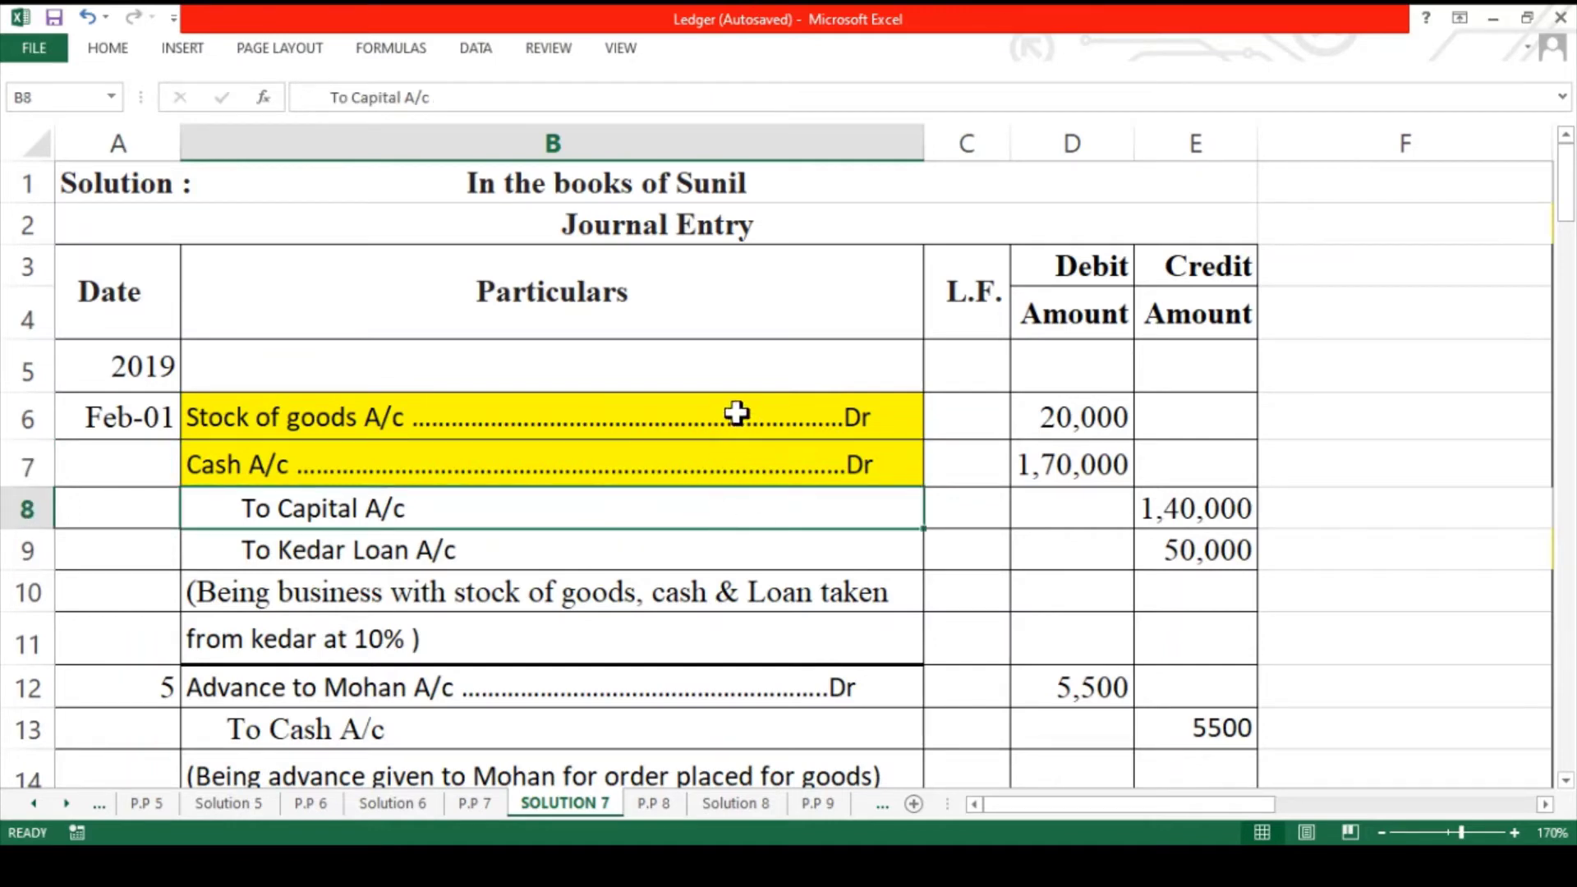
drag(738, 425, 734, 460)
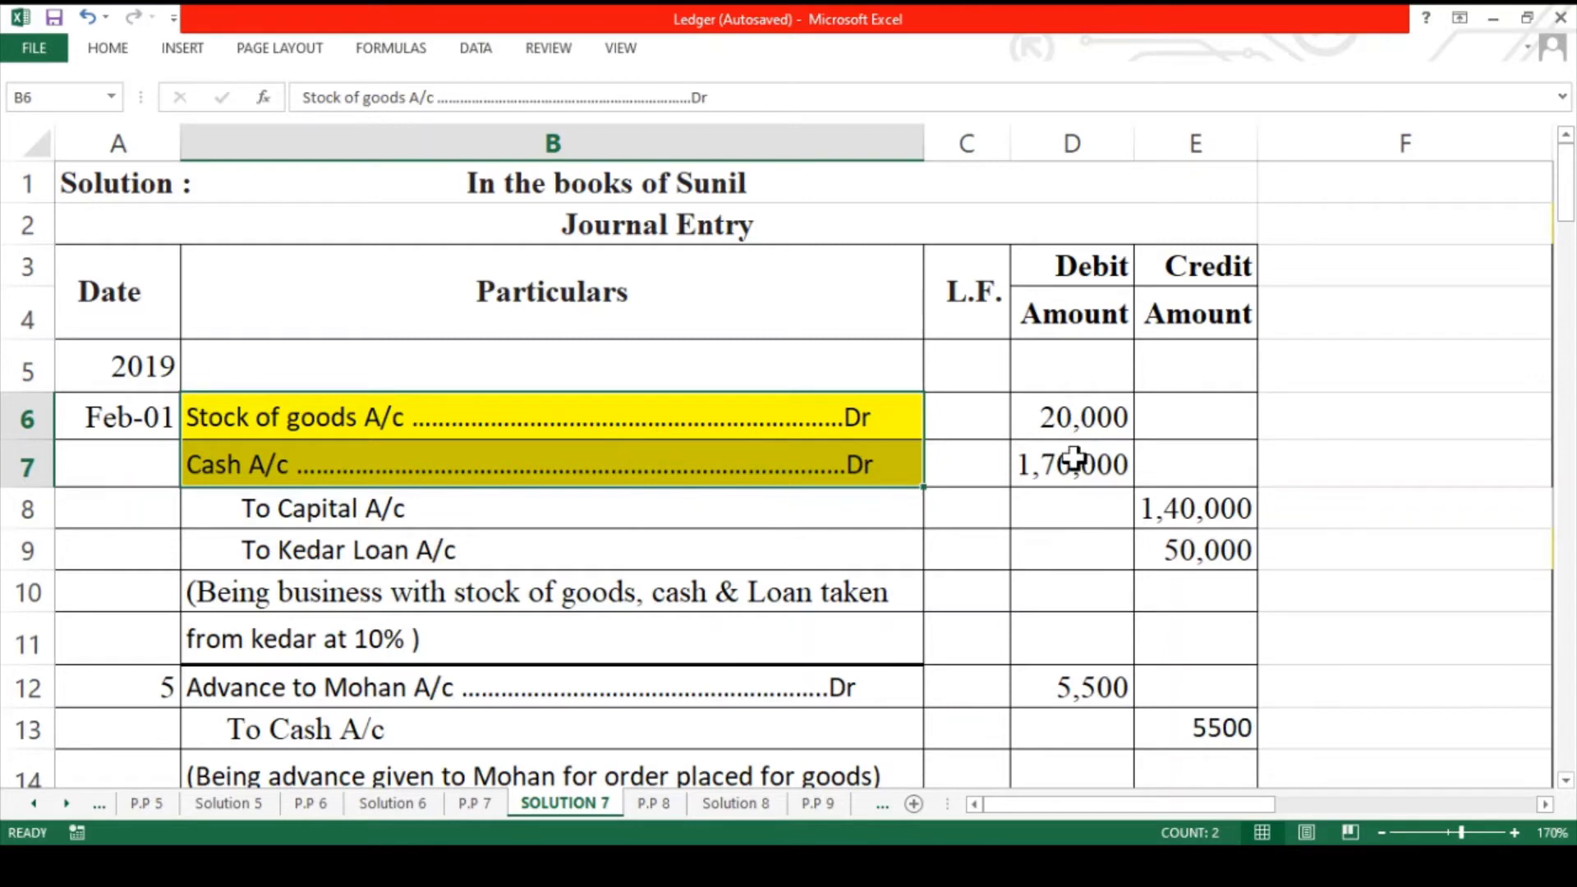
click(799, 514)
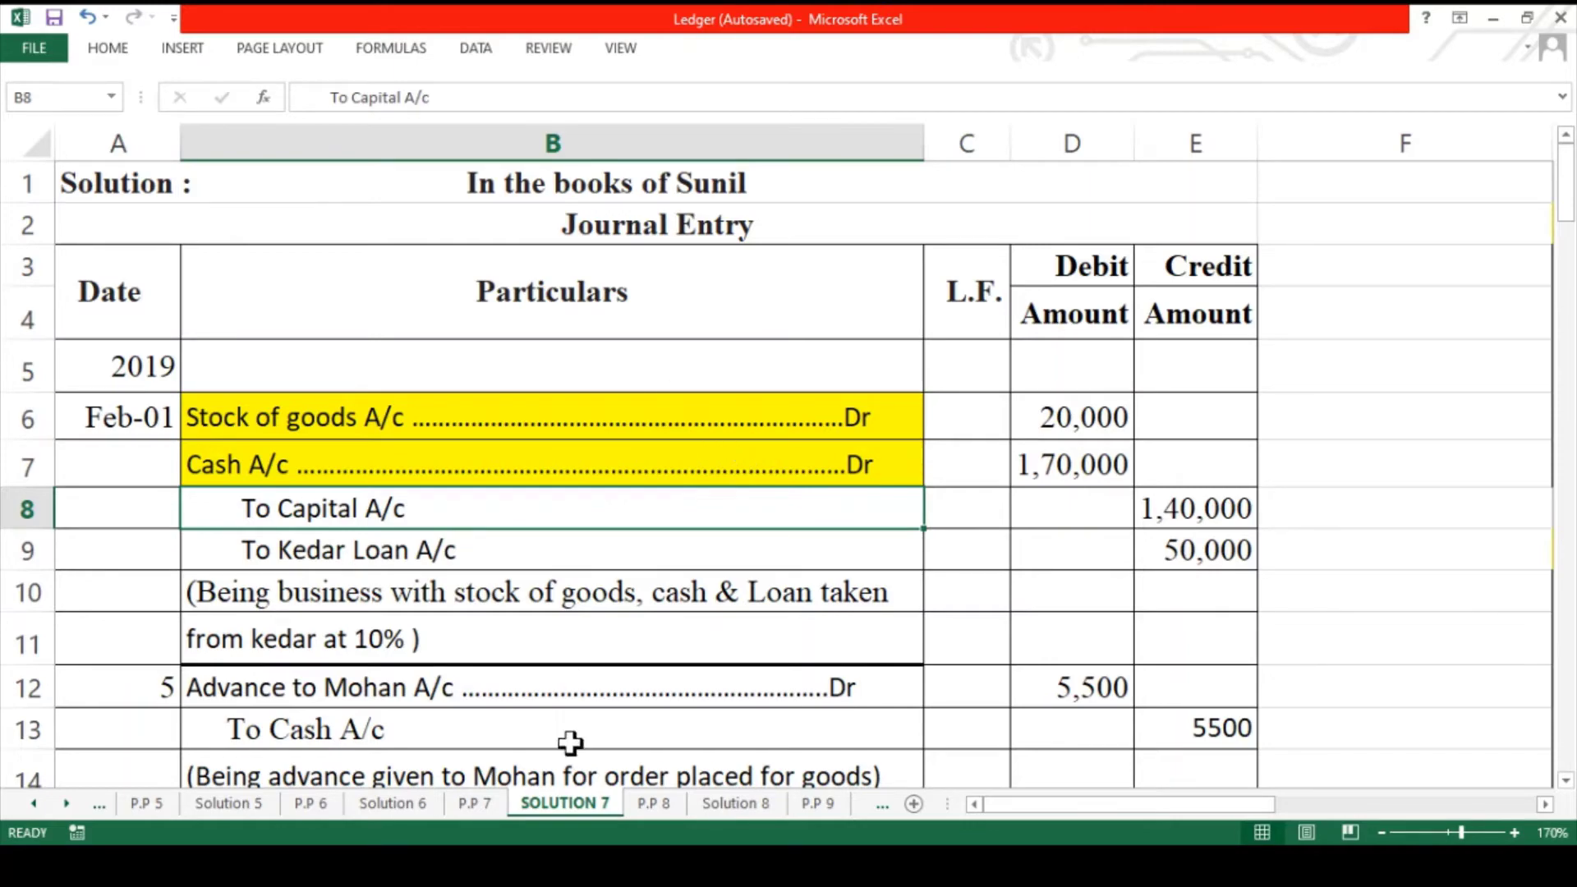
- Show the year 2019 in K22 and G22 on the credit and debit sides of the Capital A/c
scroll(701, 698, right, 5)
scroll(701, 697, right, 4)
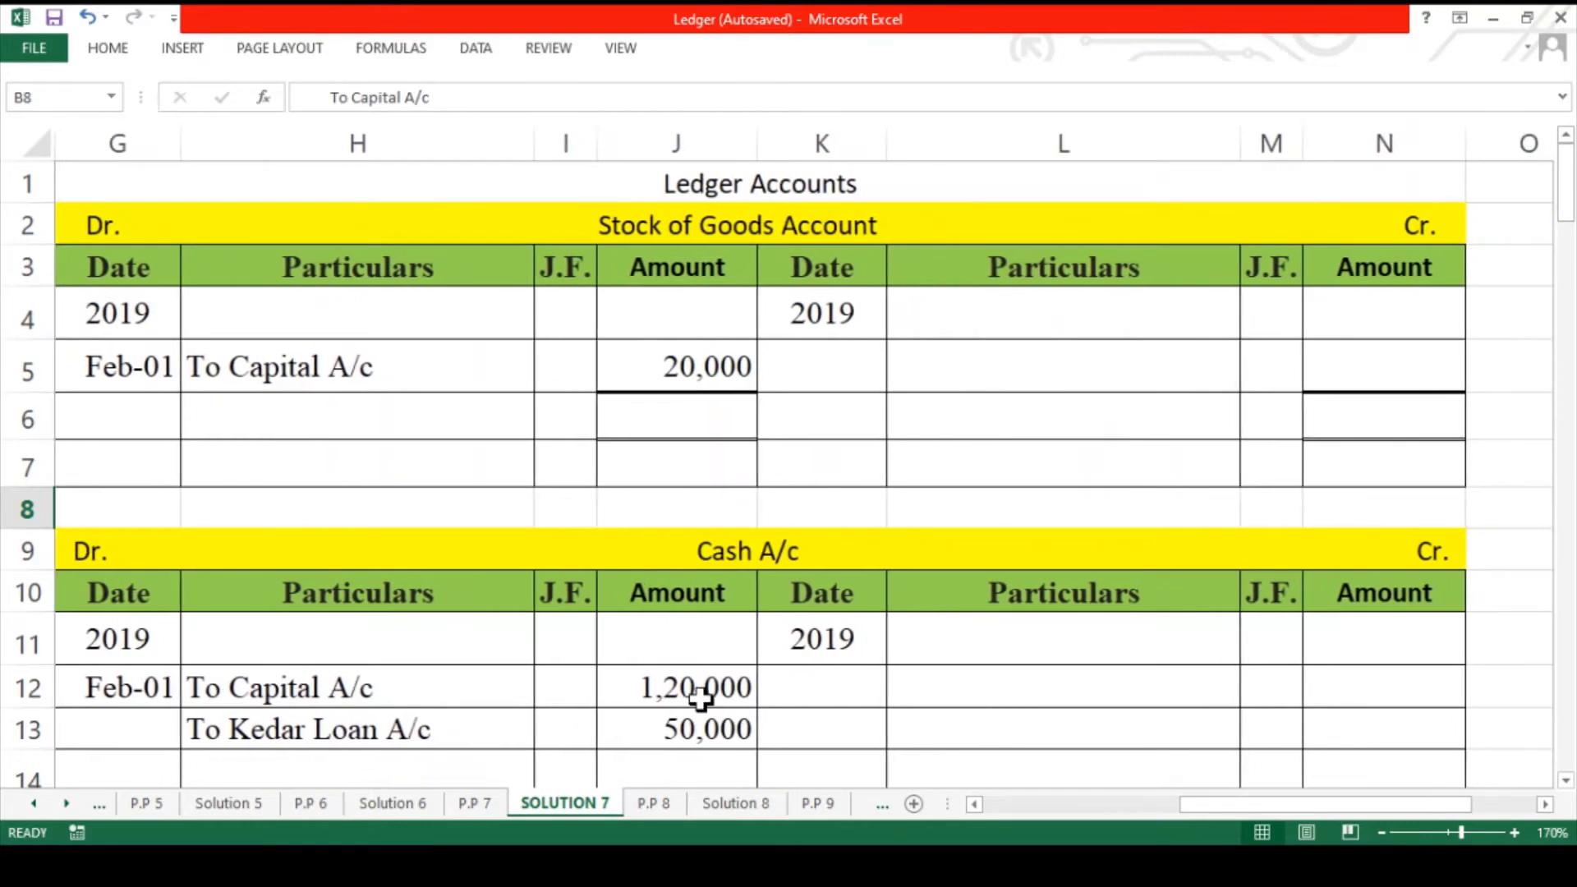
scroll(700, 697, down, 3)
scroll(700, 697, down, 1)
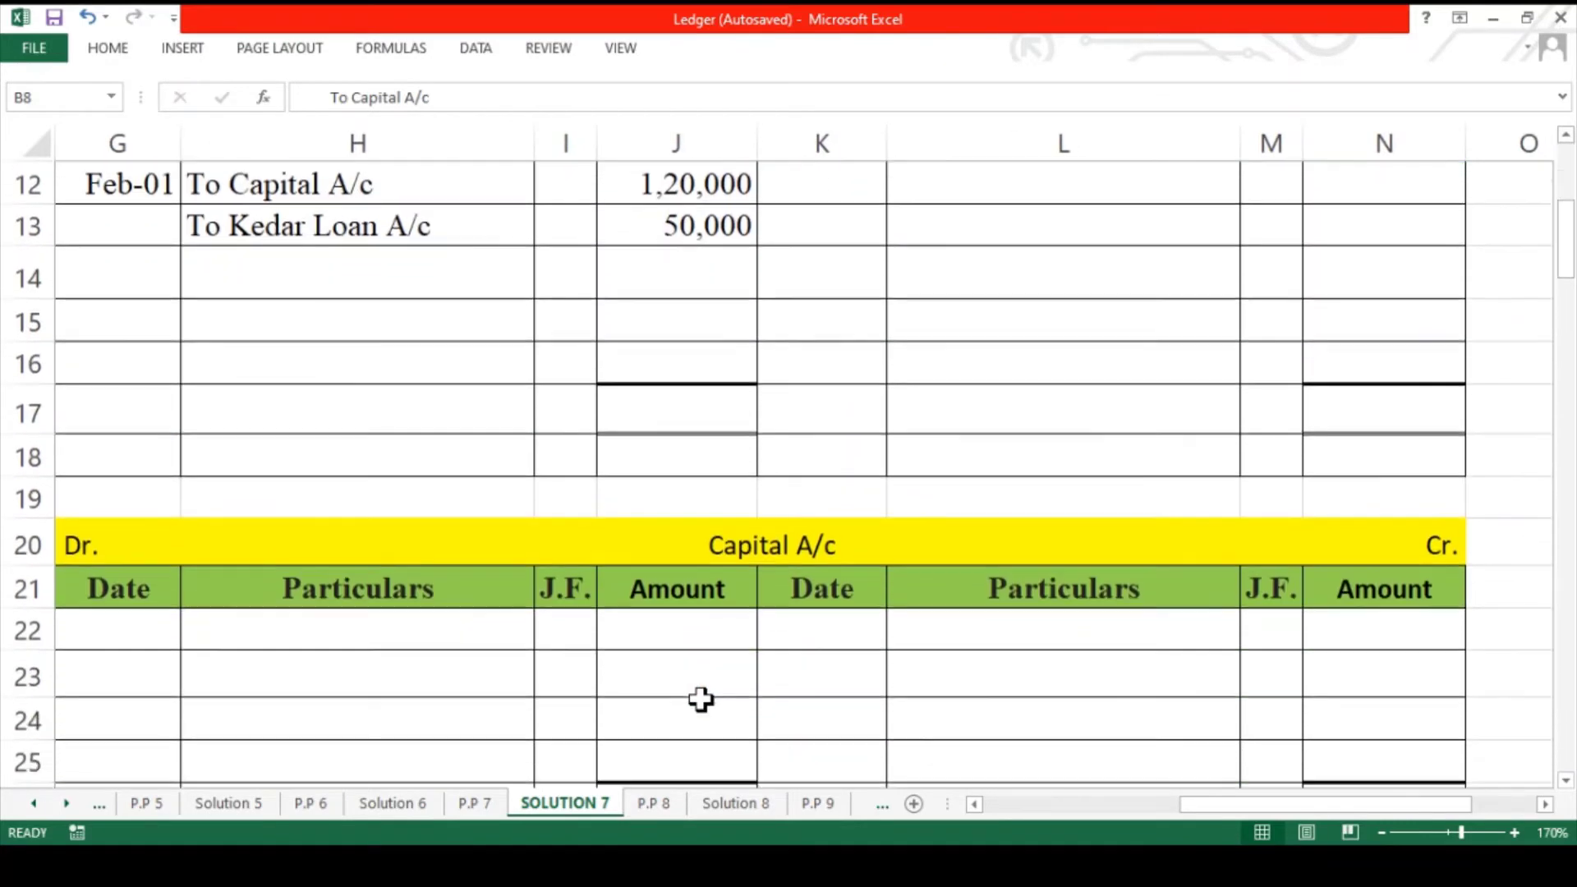
drag(803, 591, 1320, 600)
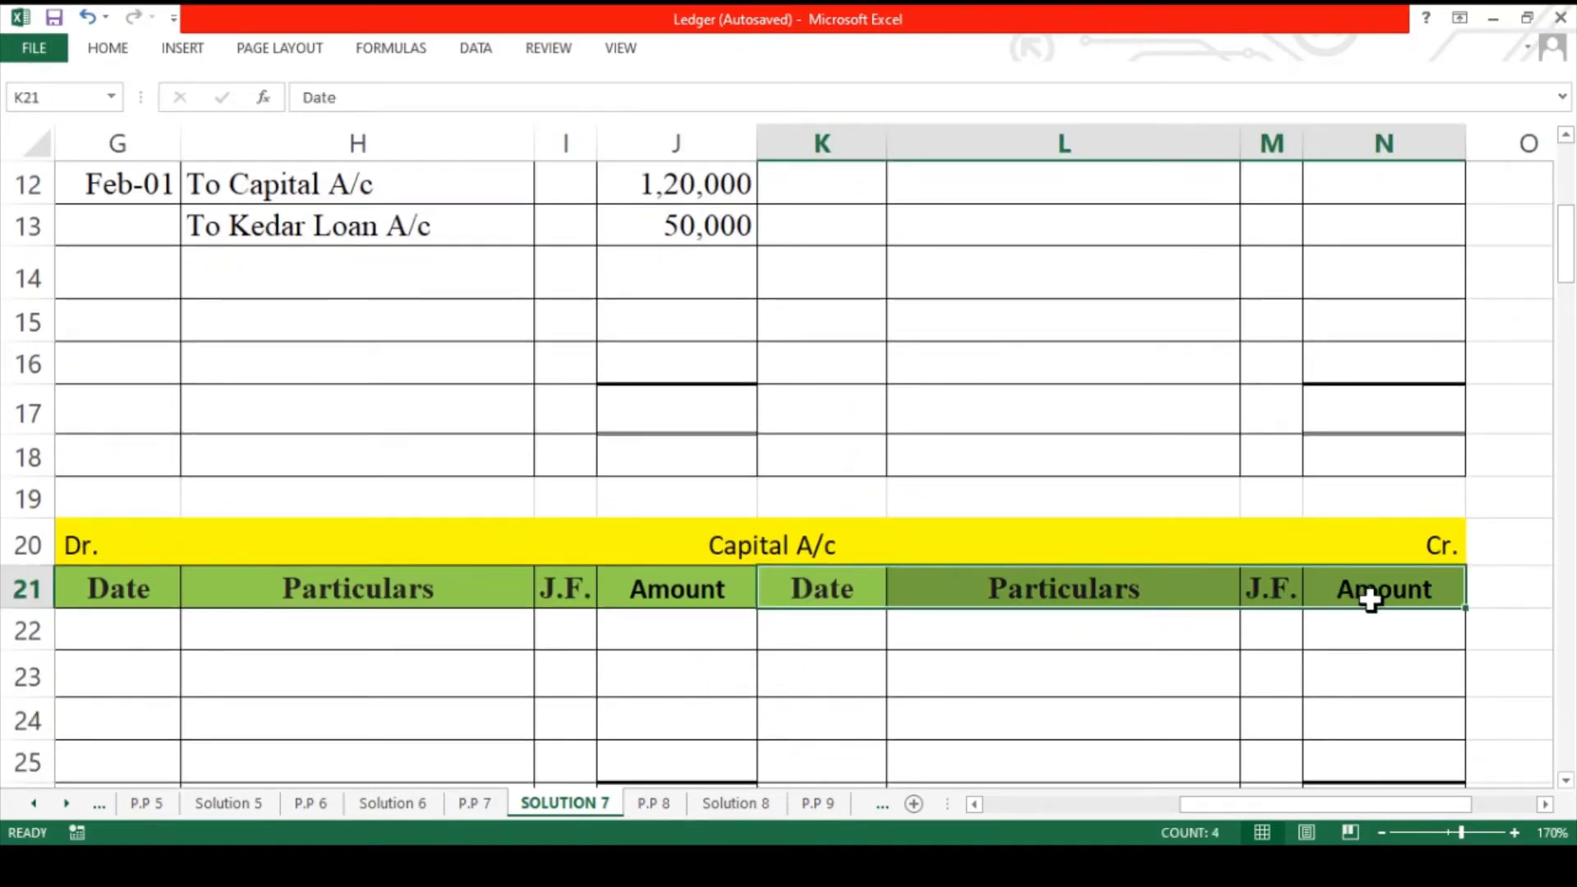
click(863, 633)
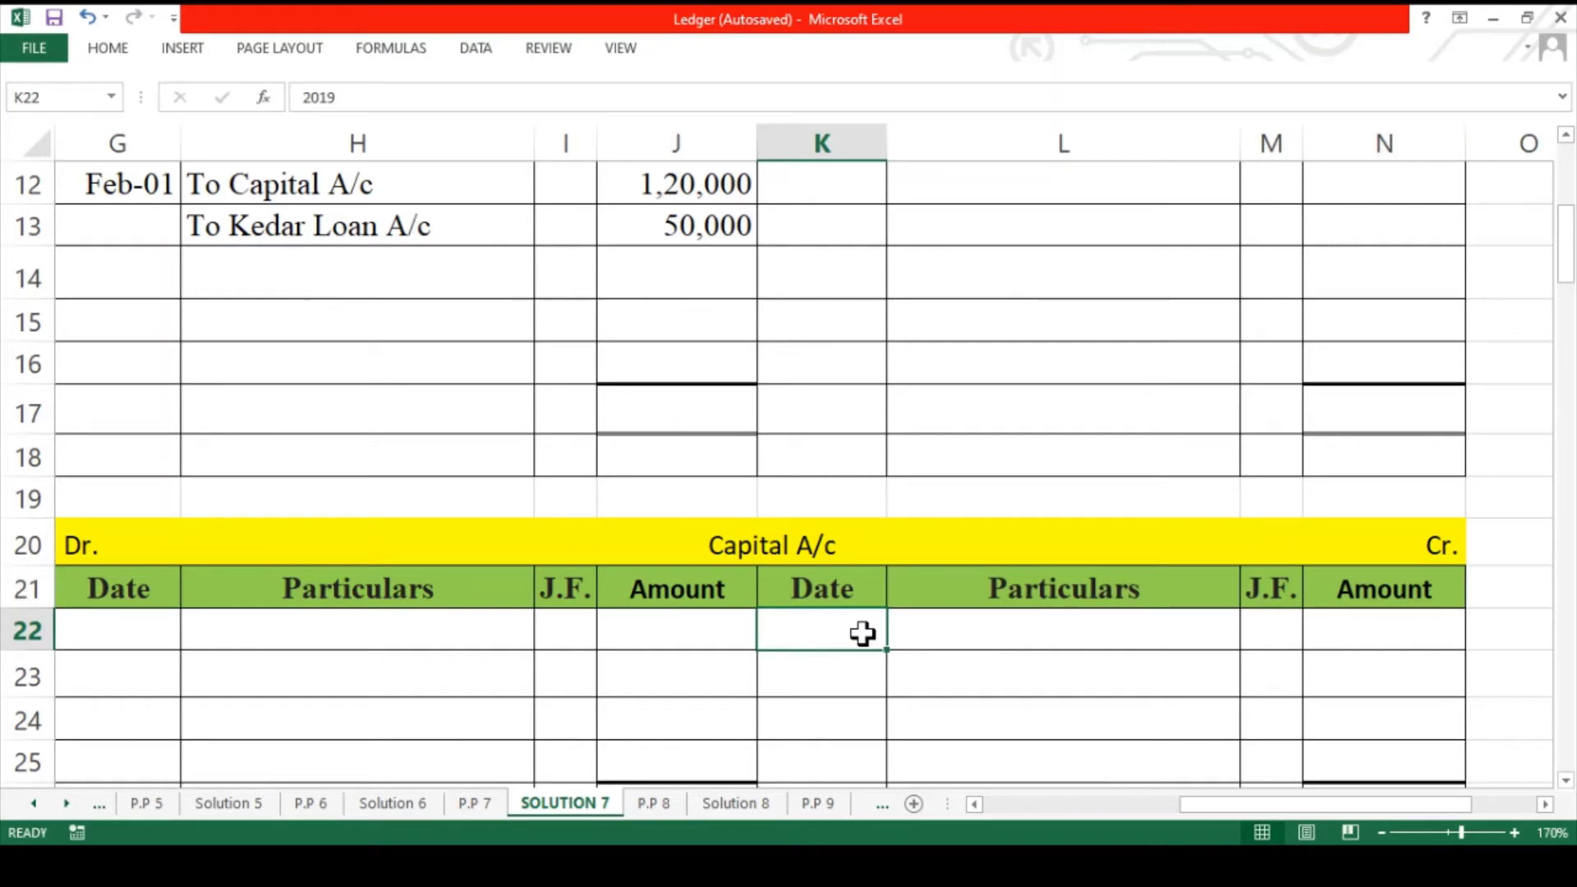
click(120, 48)
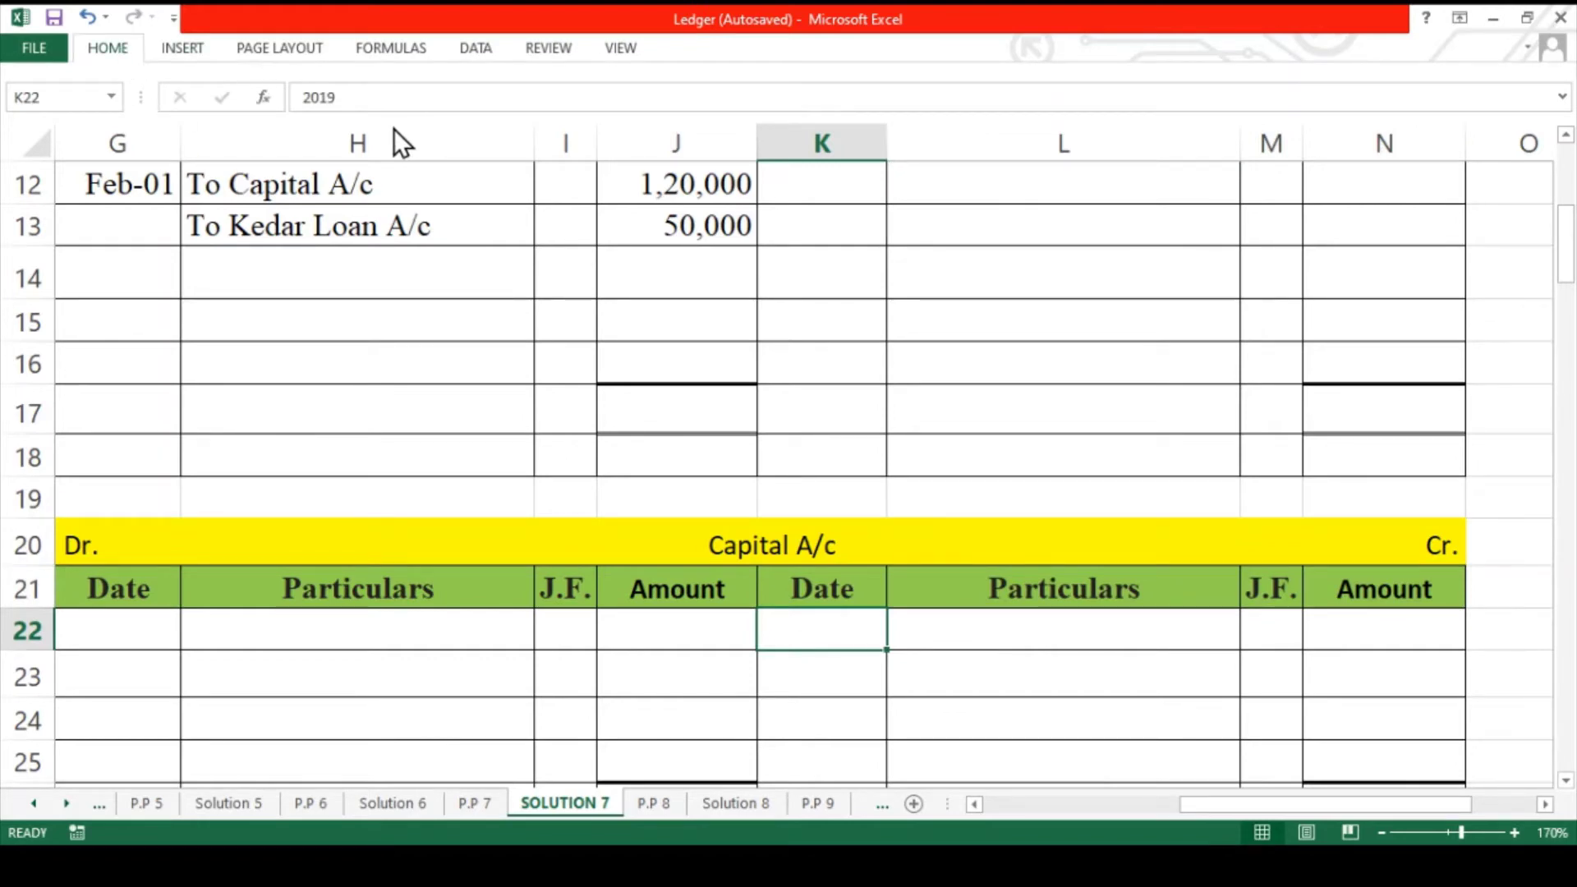
click(146, 632)
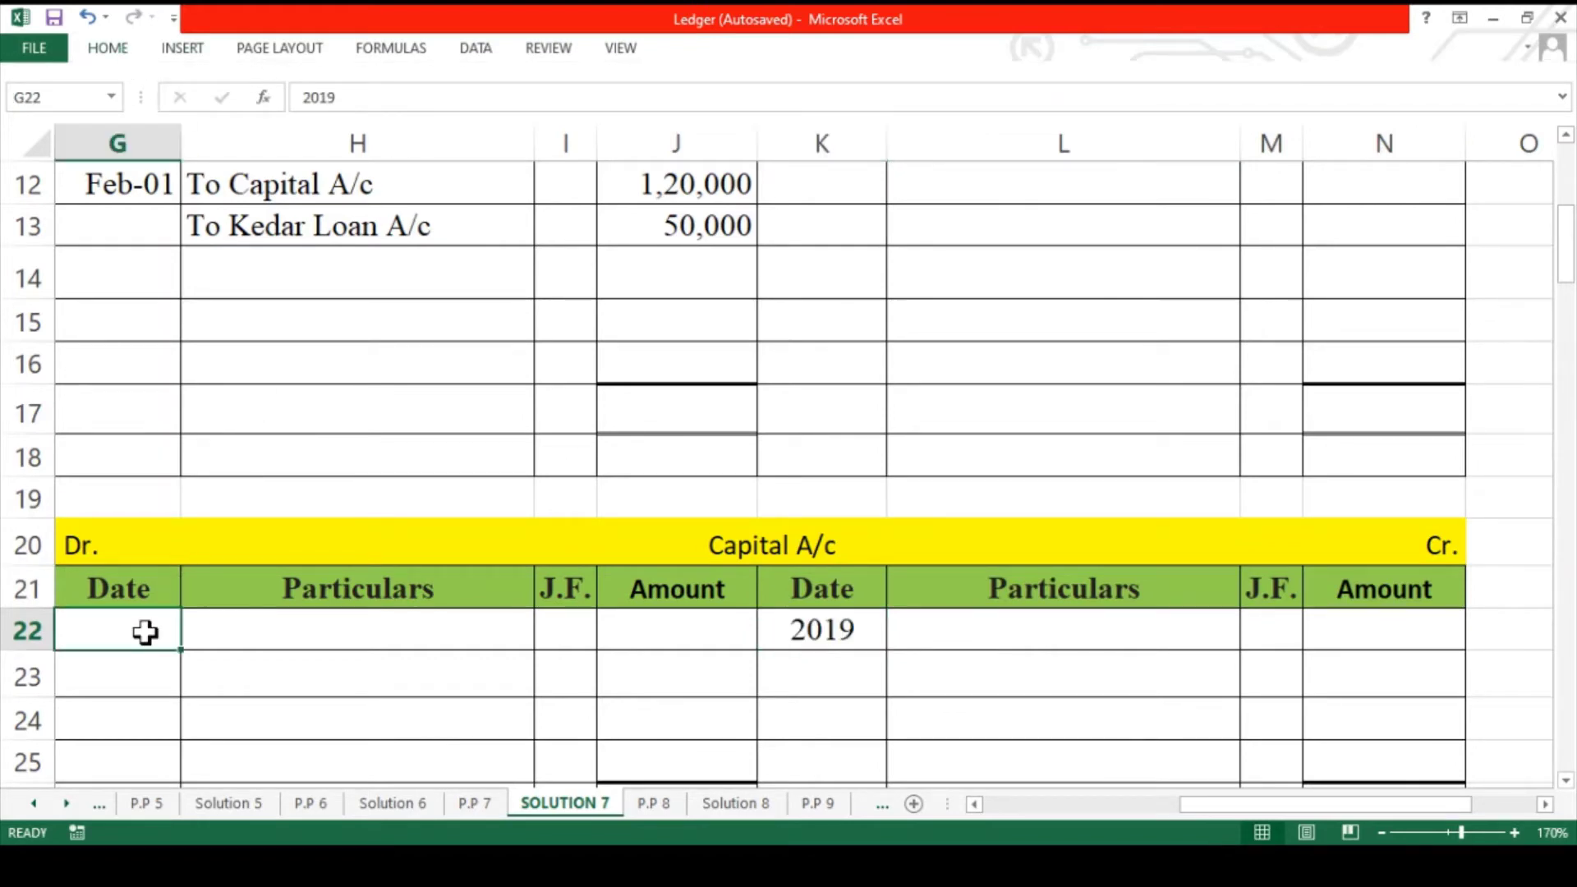
- Show the Feb-01 credit postings in the Capital A/c: By Stock of Goods A/c 20,000 in row 23 and By Cash A/c 1,20,000 in row 24
click(811, 690)
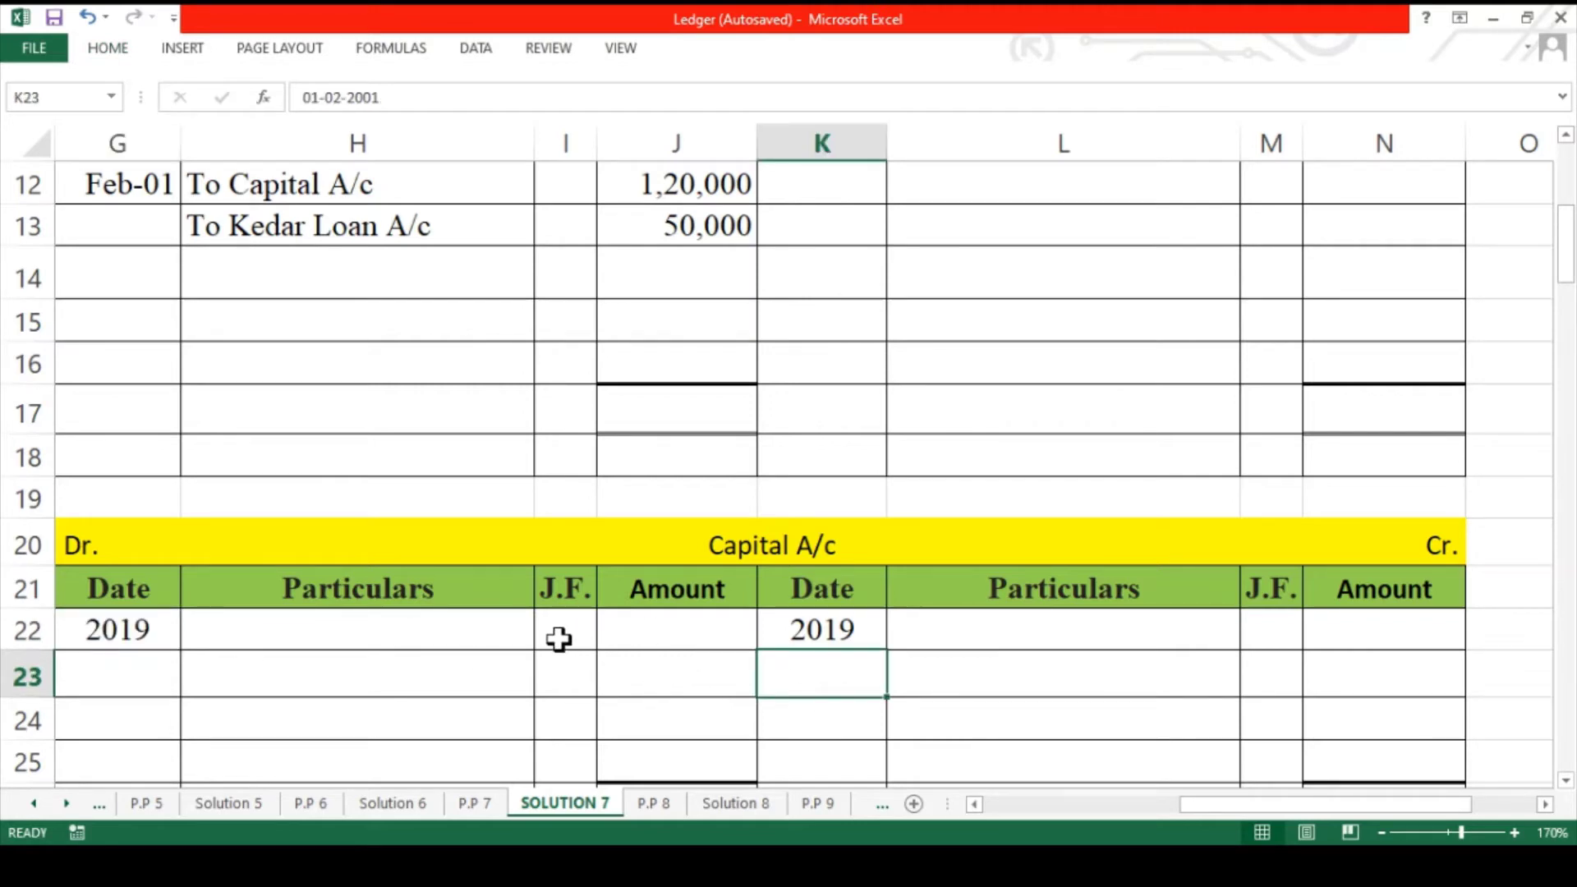
click(917, 679)
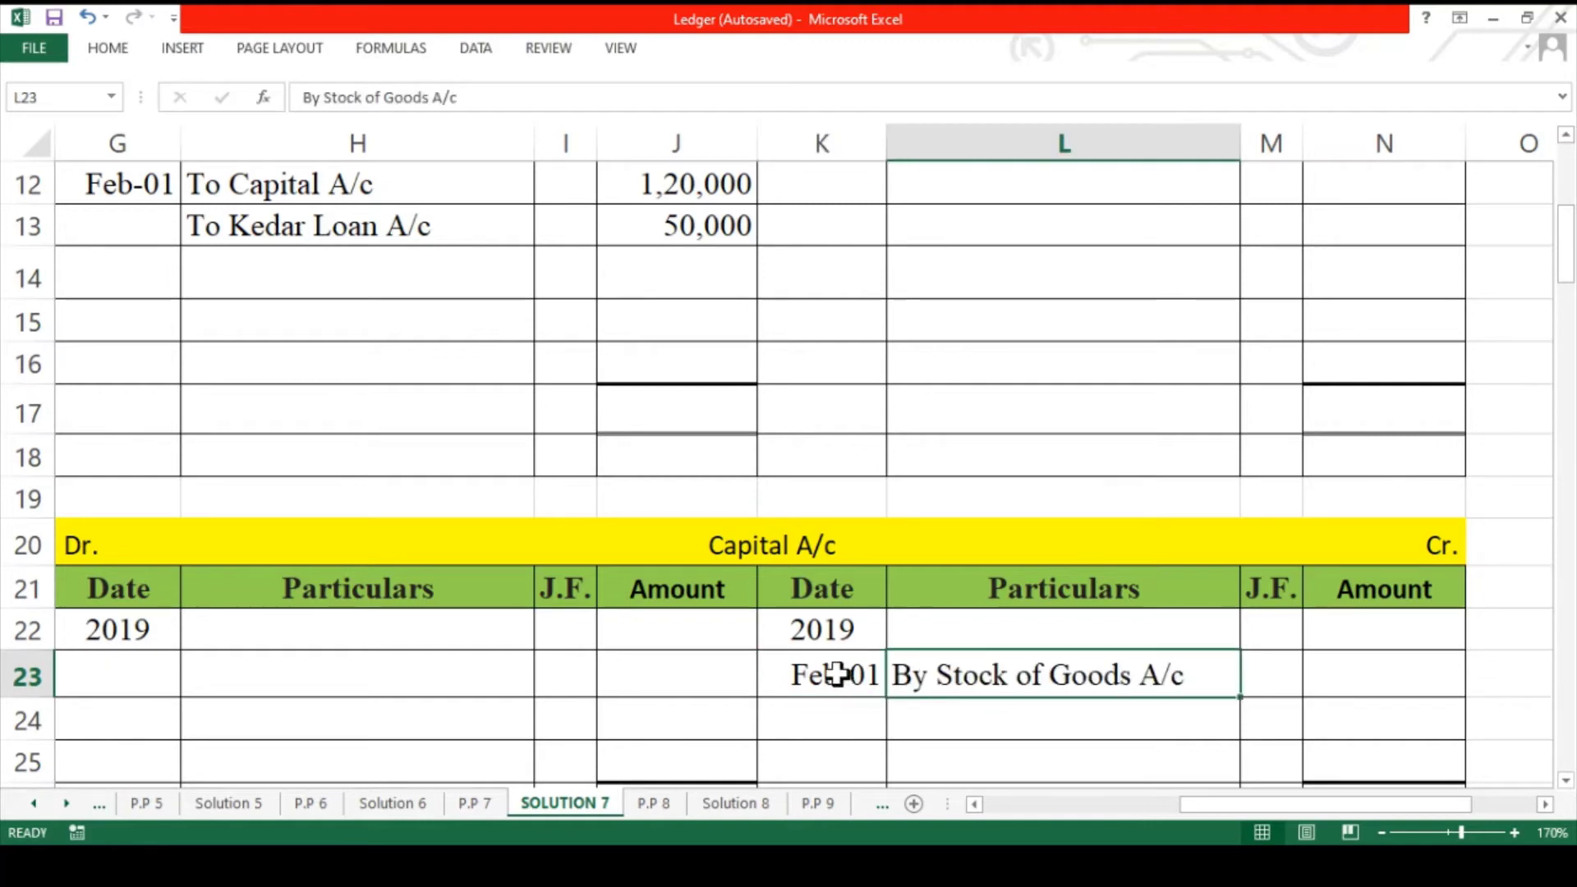
key(Down)
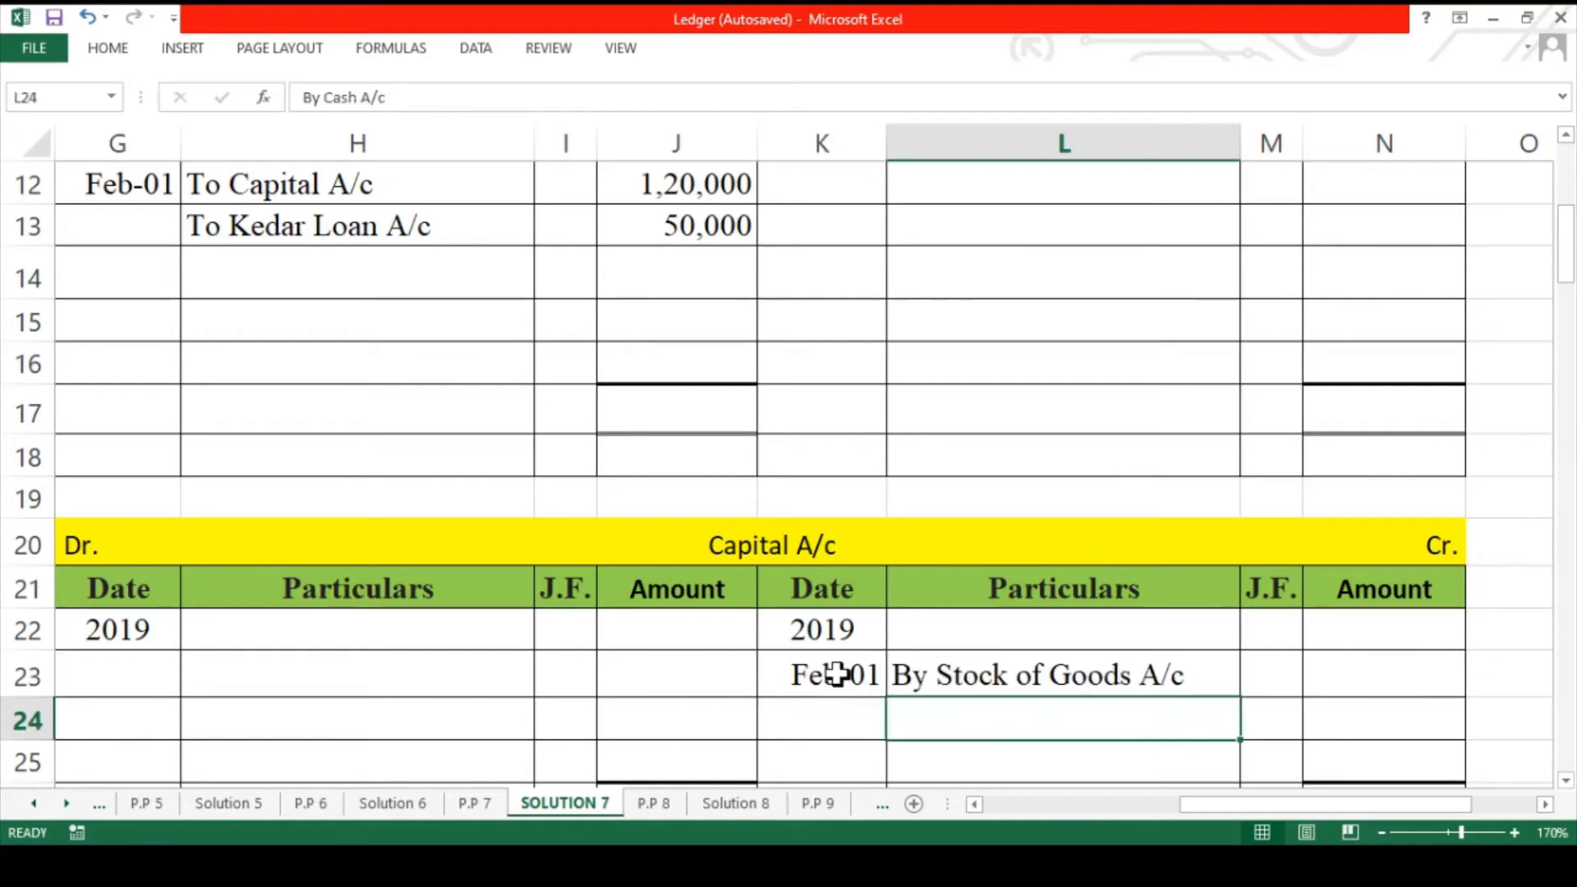
key(Up)
key(Right)
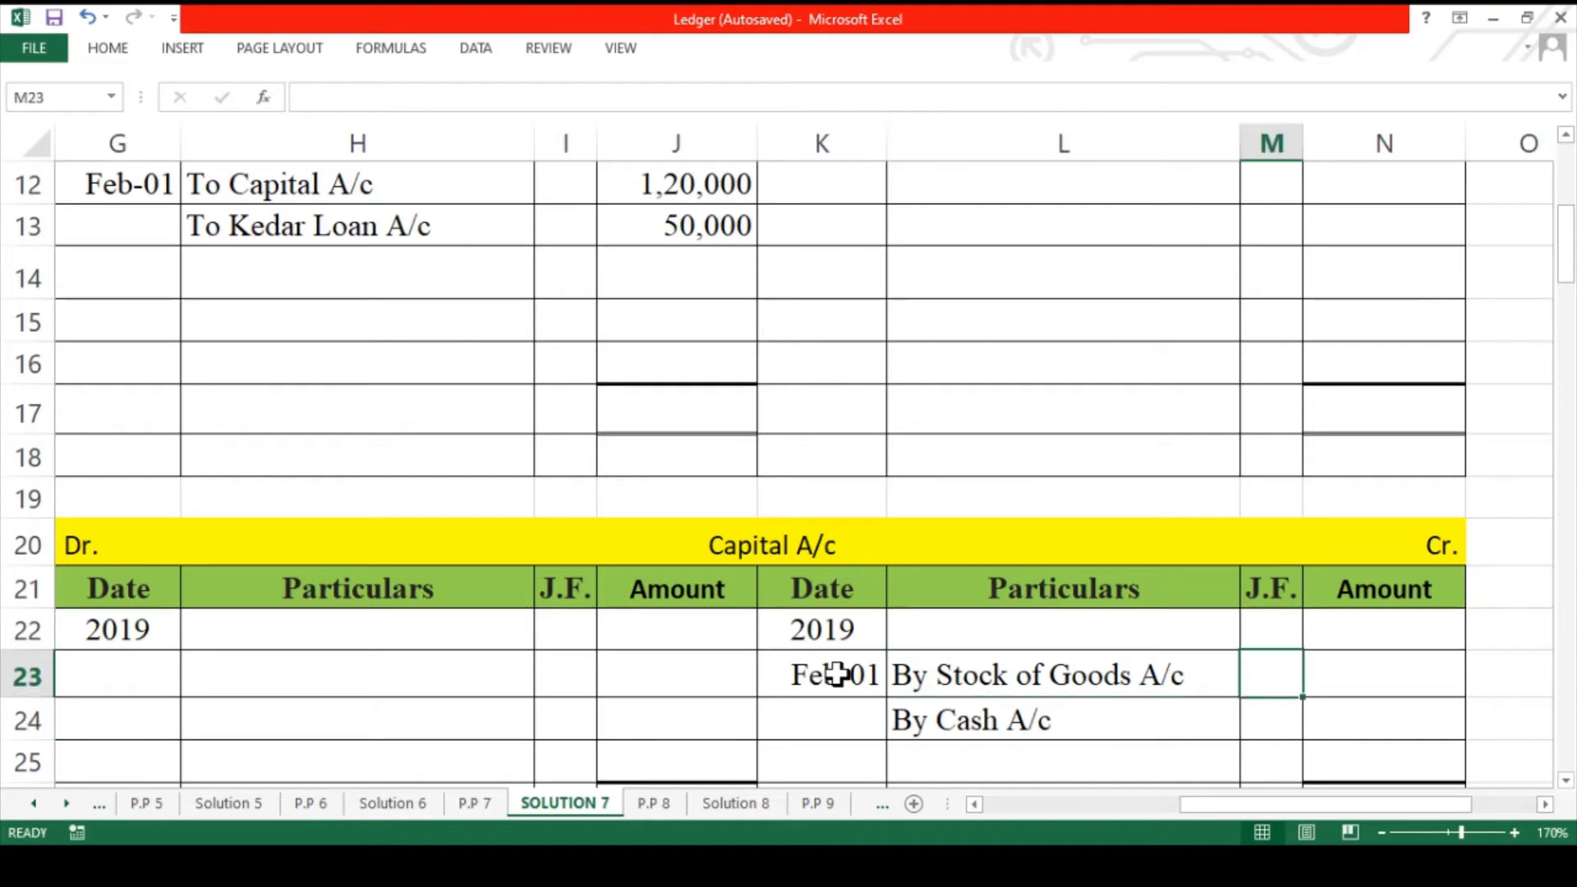
key(Right)
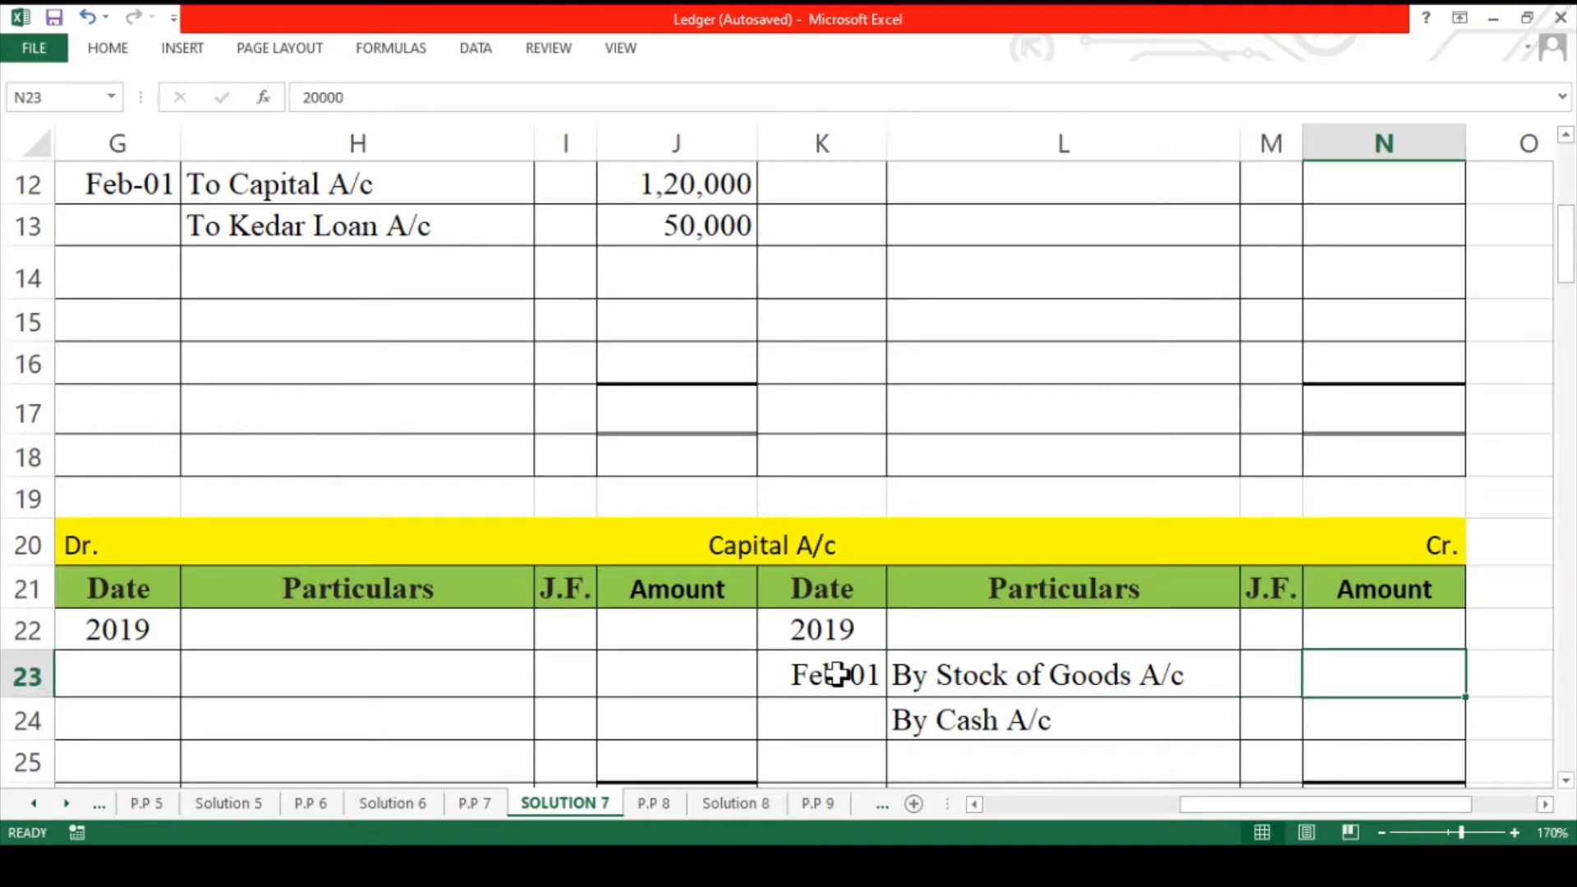
key(Down)
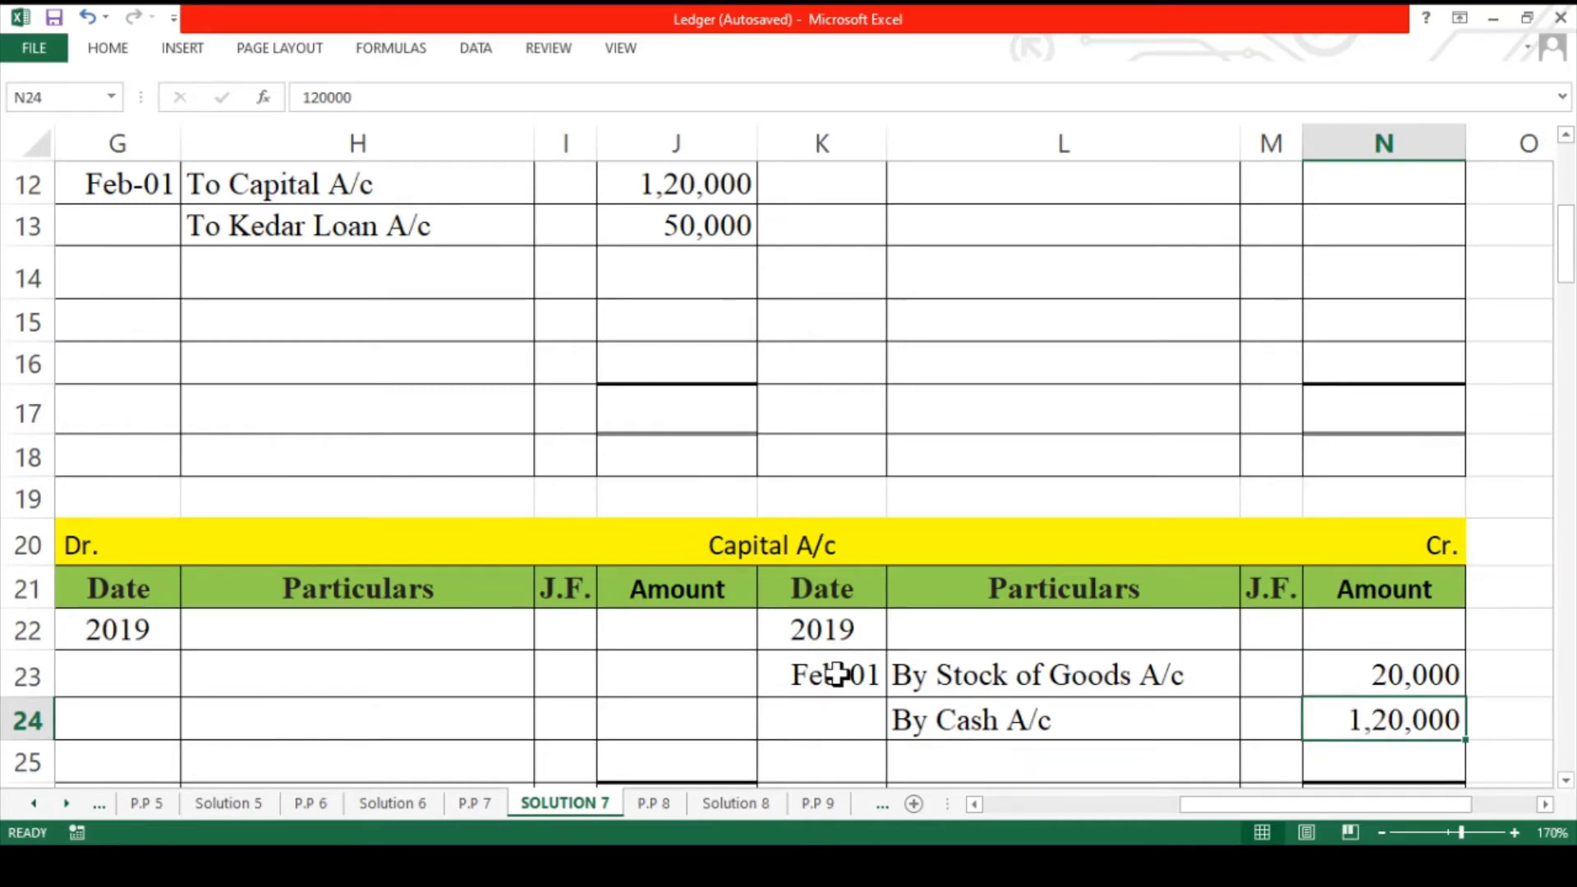
- Fill the journal's Capital credit line in B8 with yellow
scroll(837, 674, left, 6)
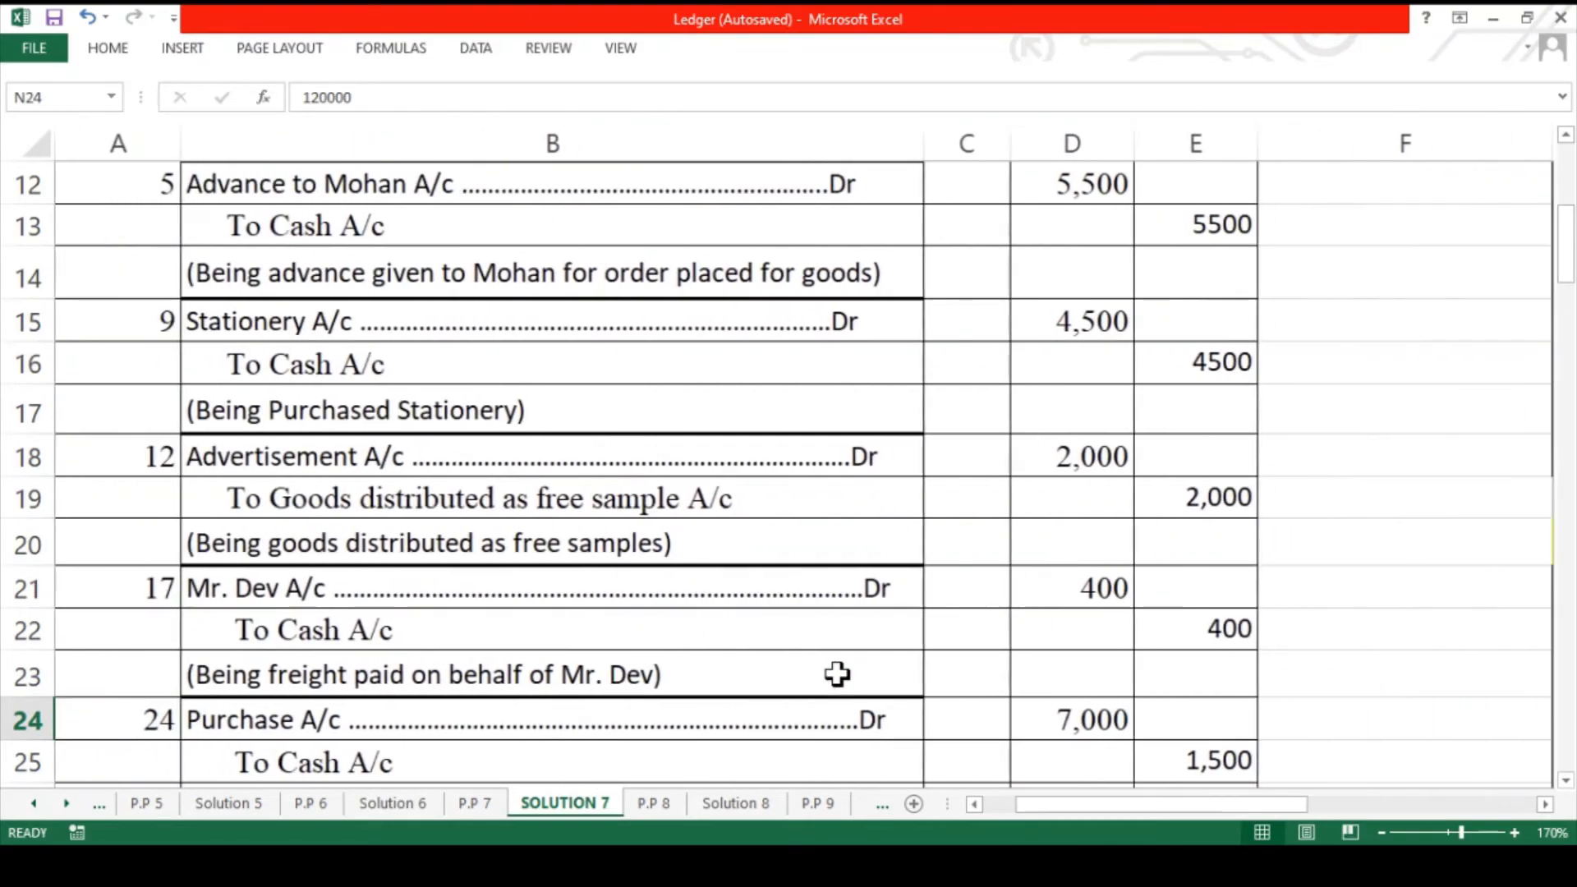
scroll(772, 352, up, 3)
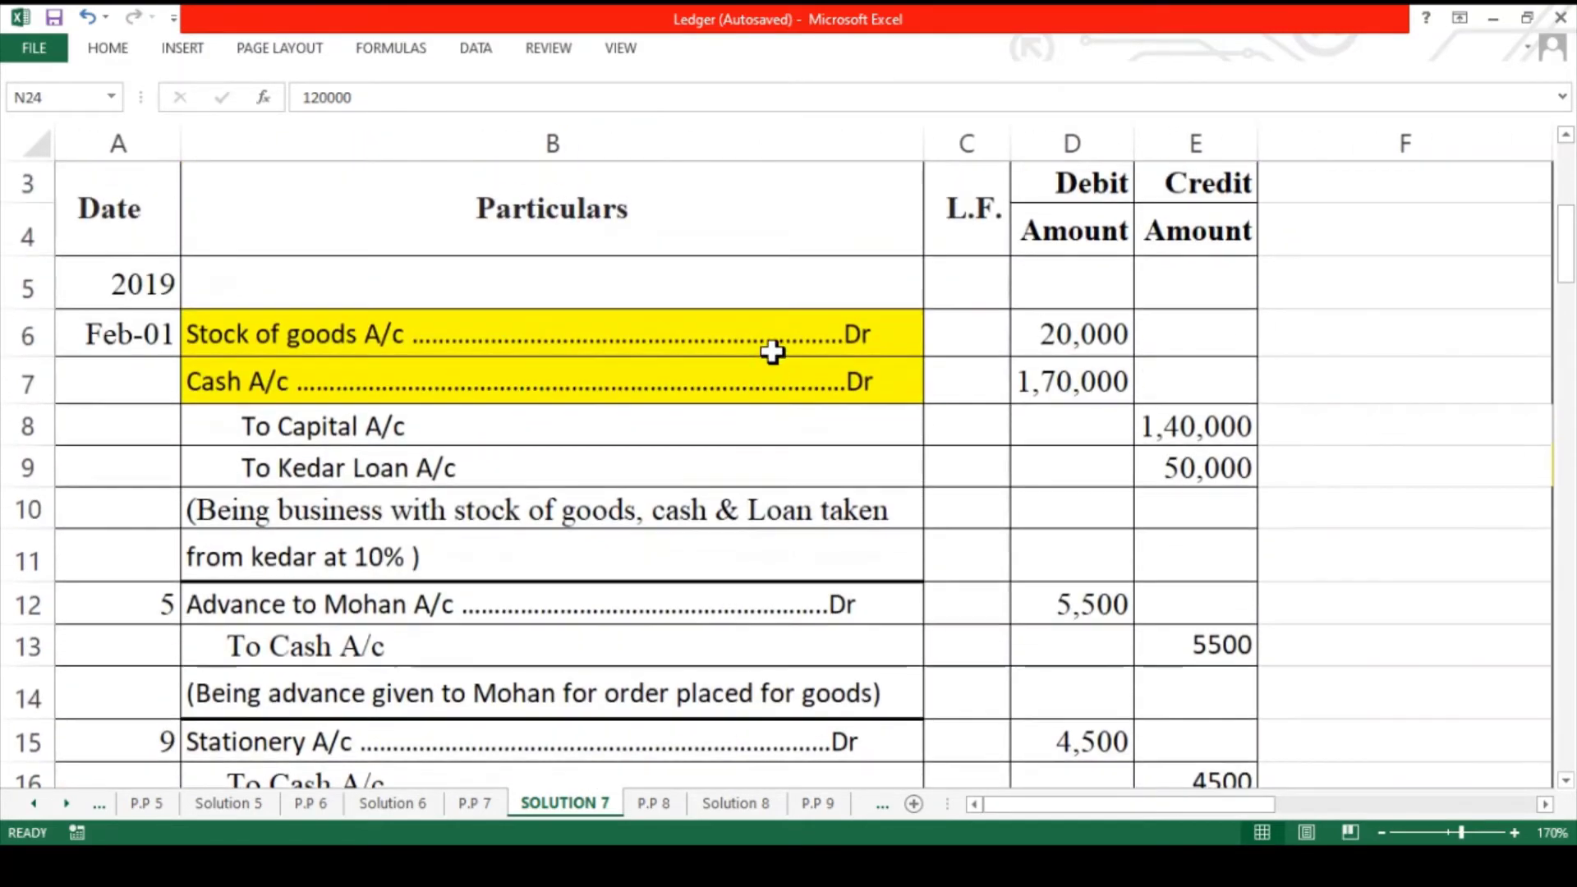
click(570, 422)
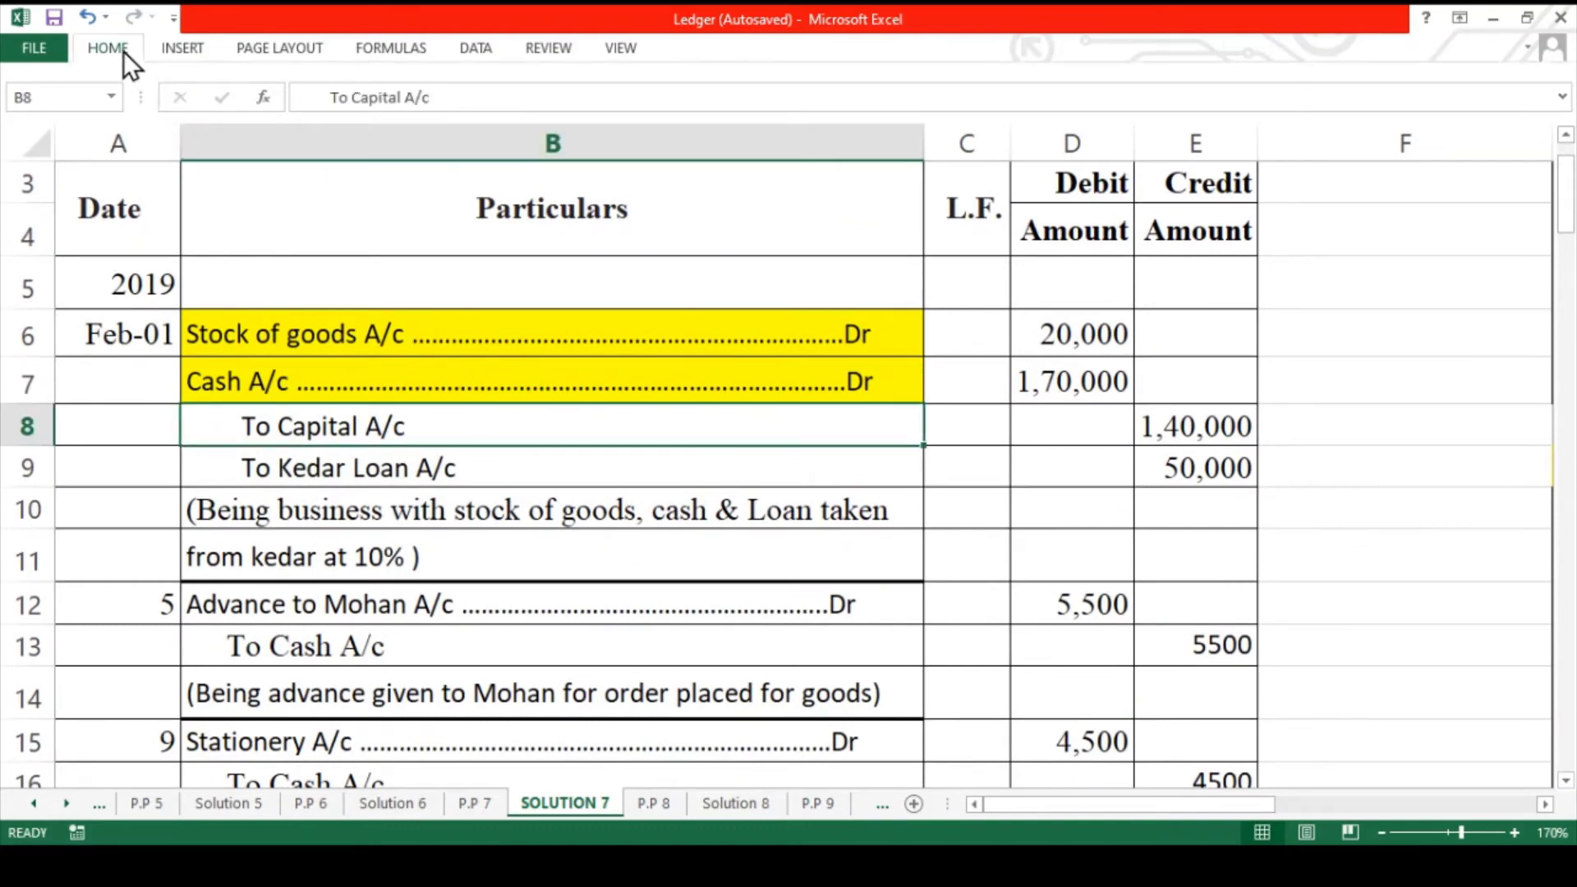
key(F4)
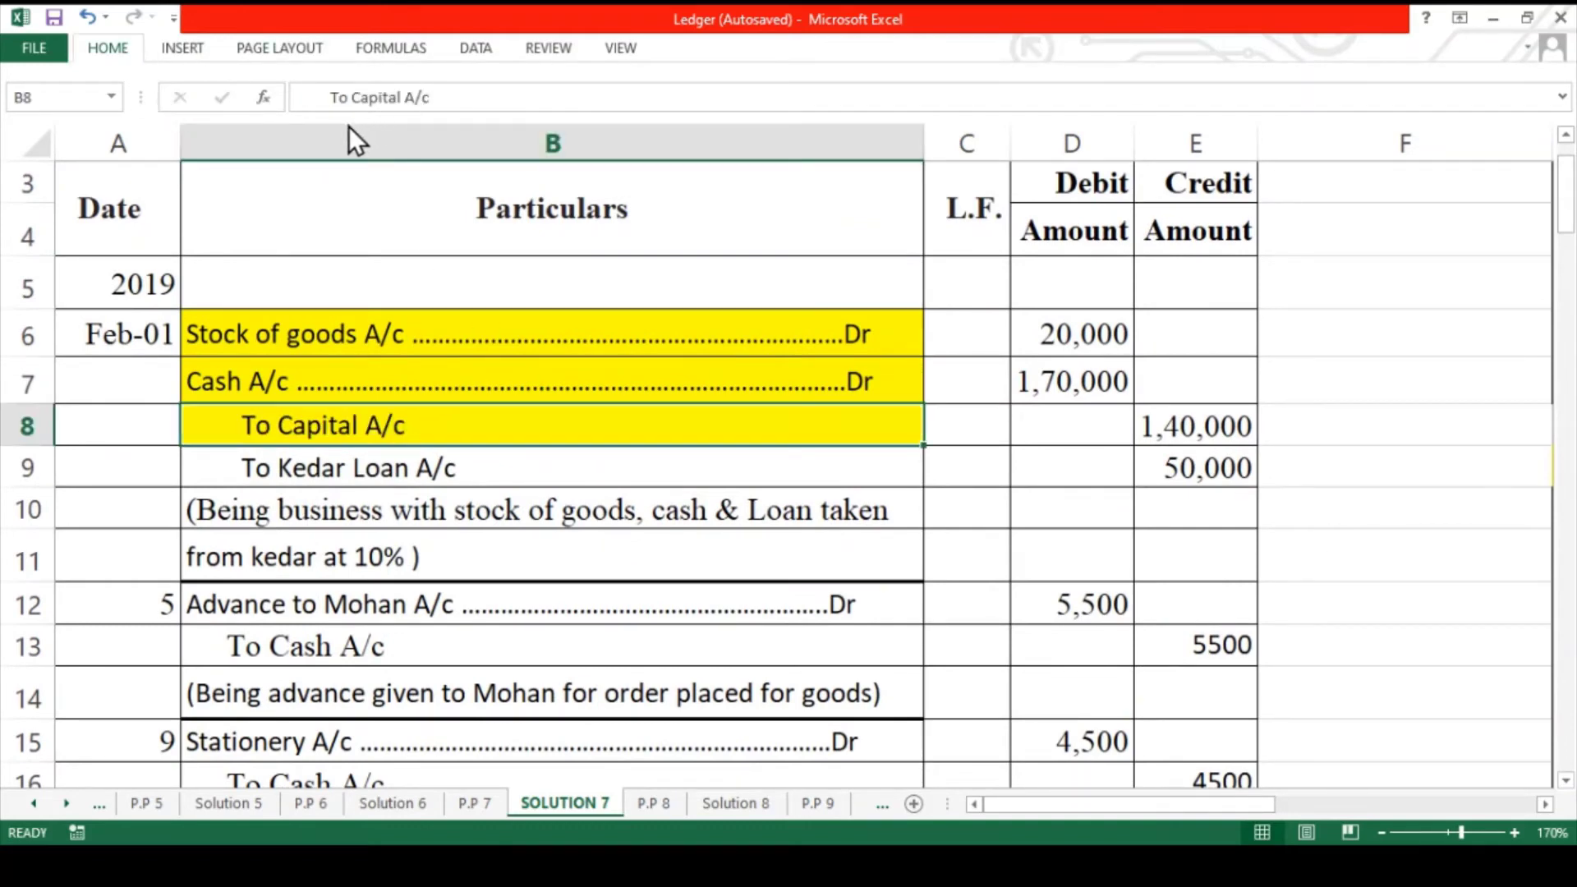
- Compare the lender's loan credit in B9 and its amount in E9 with the Cash debit in B7
click(395, 466)
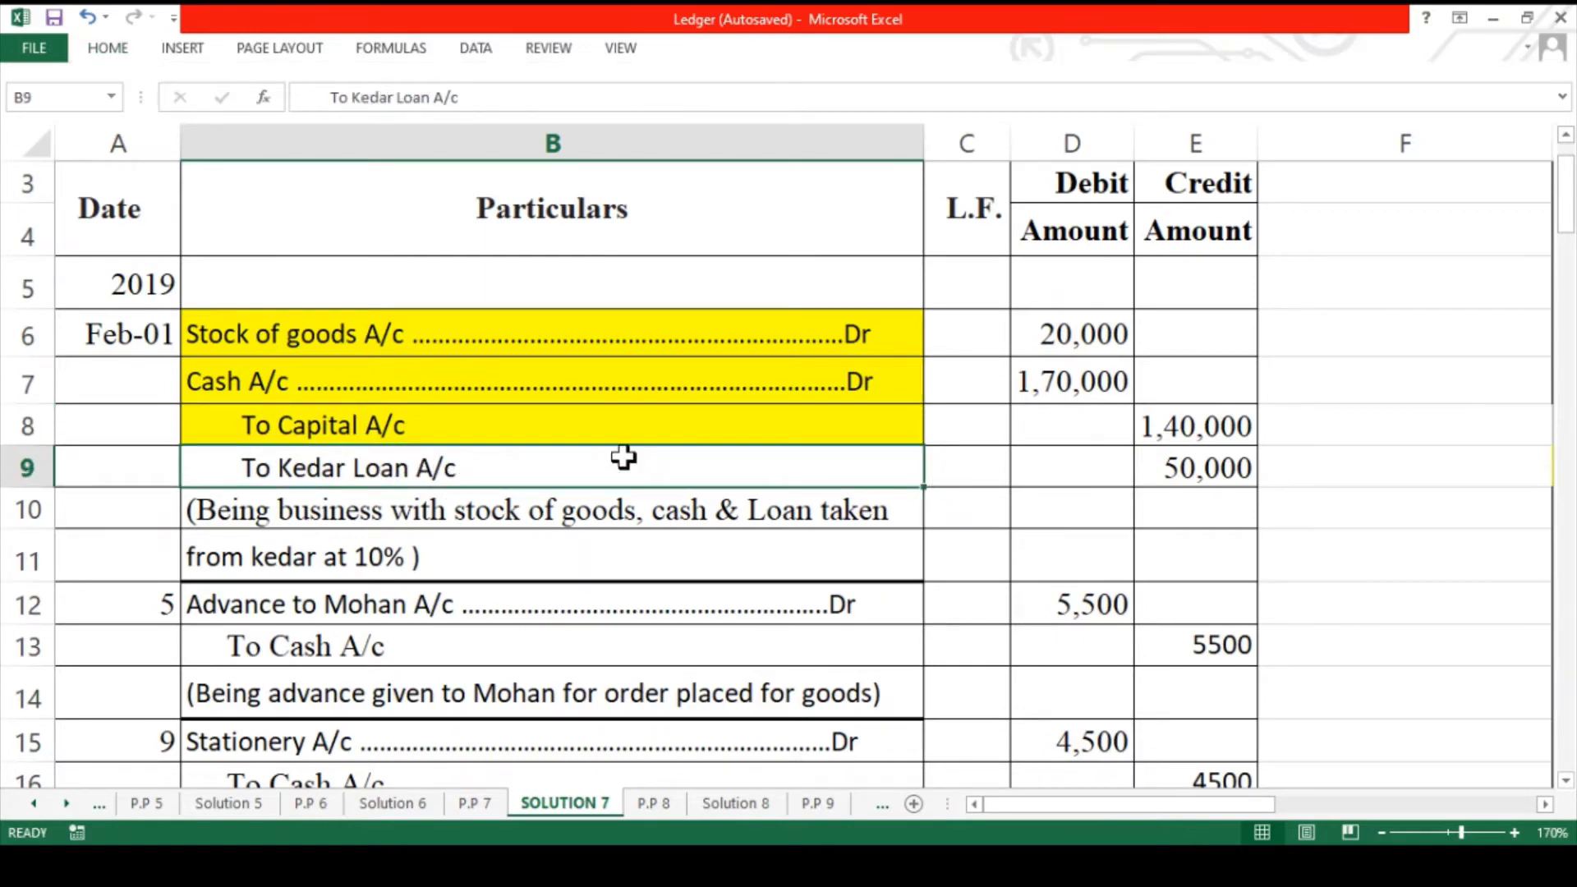
ctrl+click(691, 383)
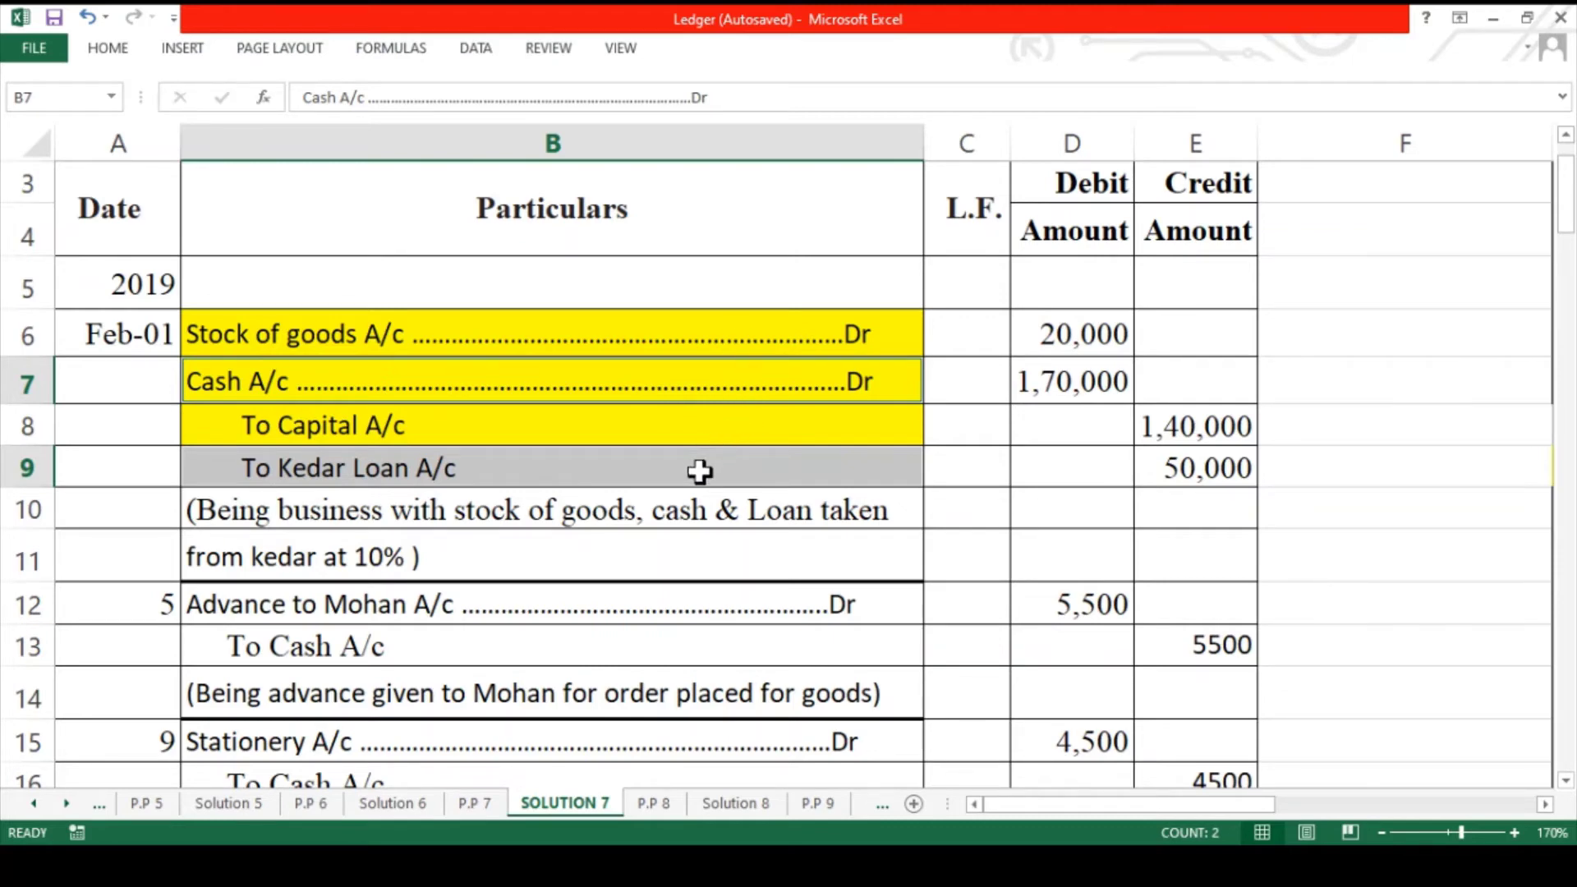
ctrl+click(793, 387)
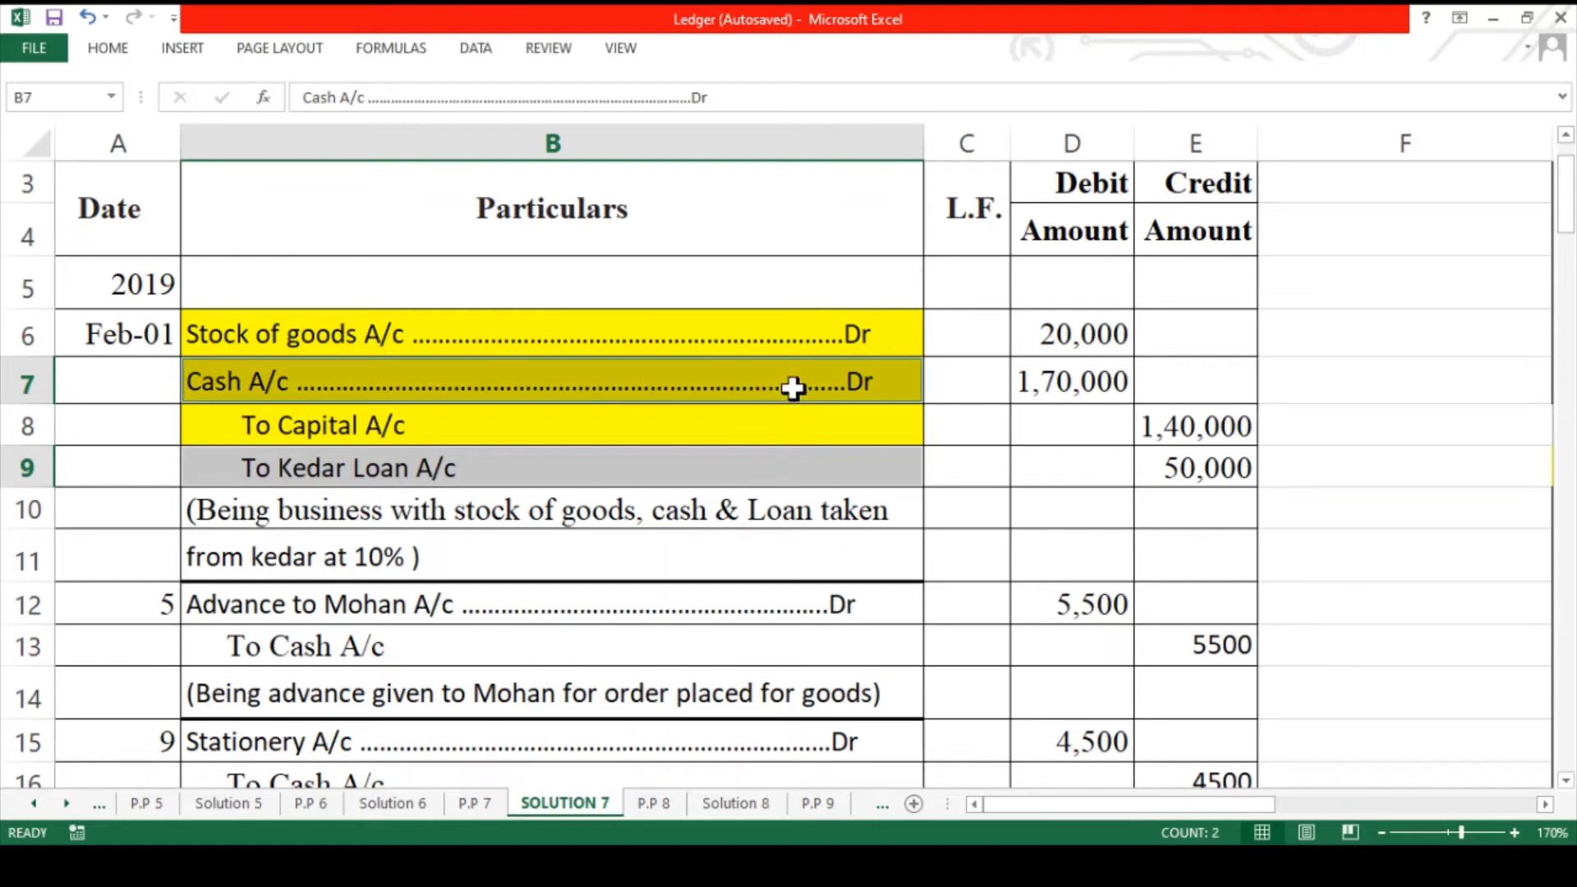
ctrl+click(1175, 481)
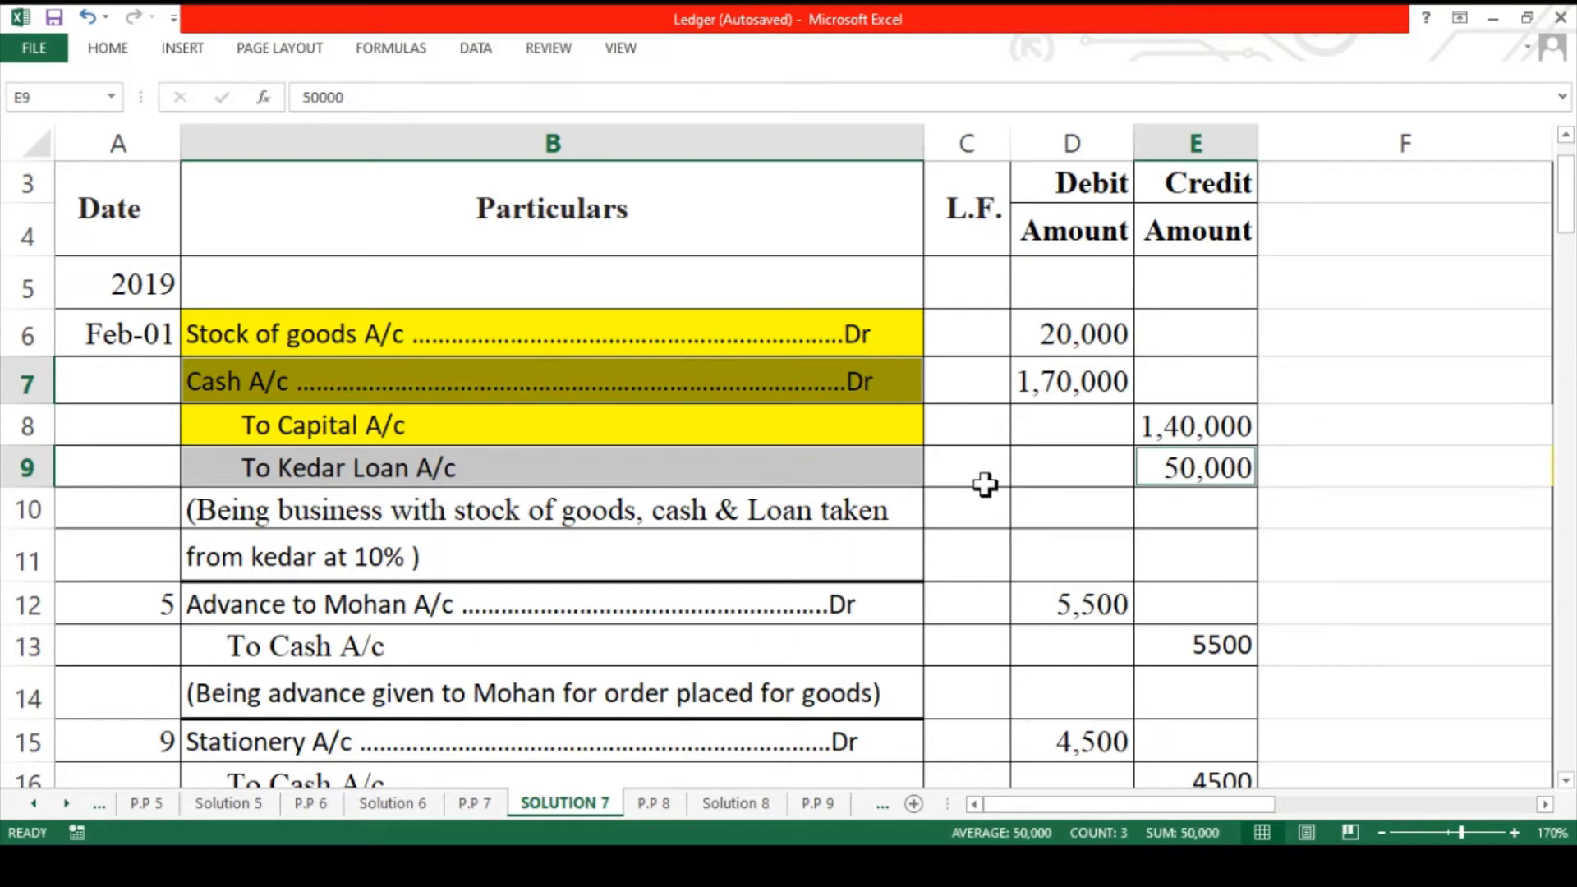
click(791, 466)
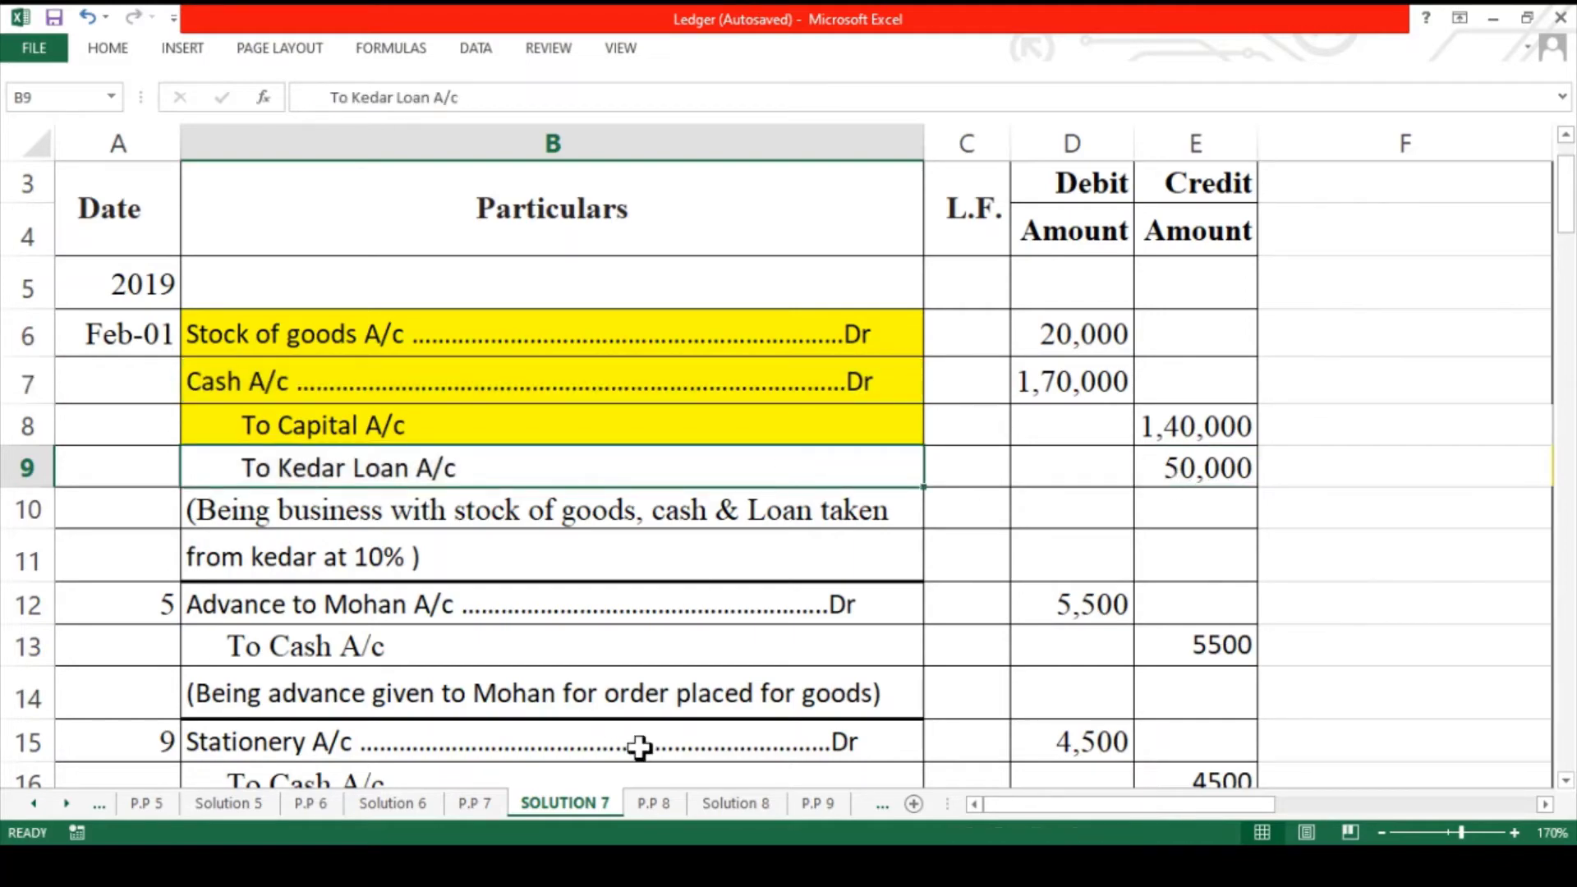
- Show the year 2019 in K31 and G31 on the credit and debit sides of the lender's loan account
scroll(803, 693, right, 6)
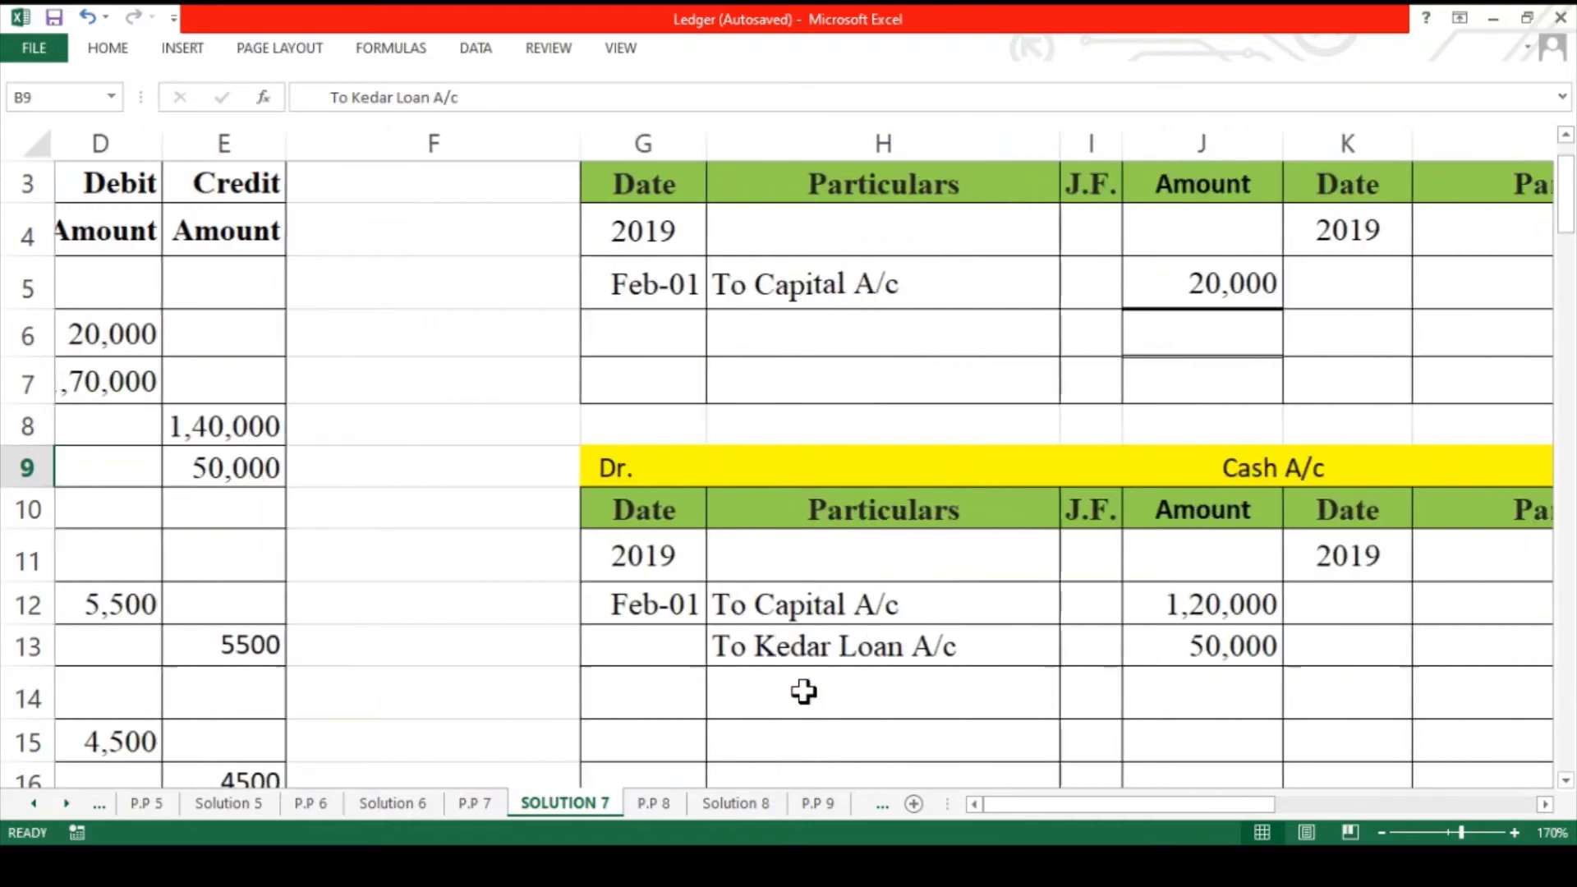
scroll(803, 692, down, 2)
scroll(803, 693, down, 4)
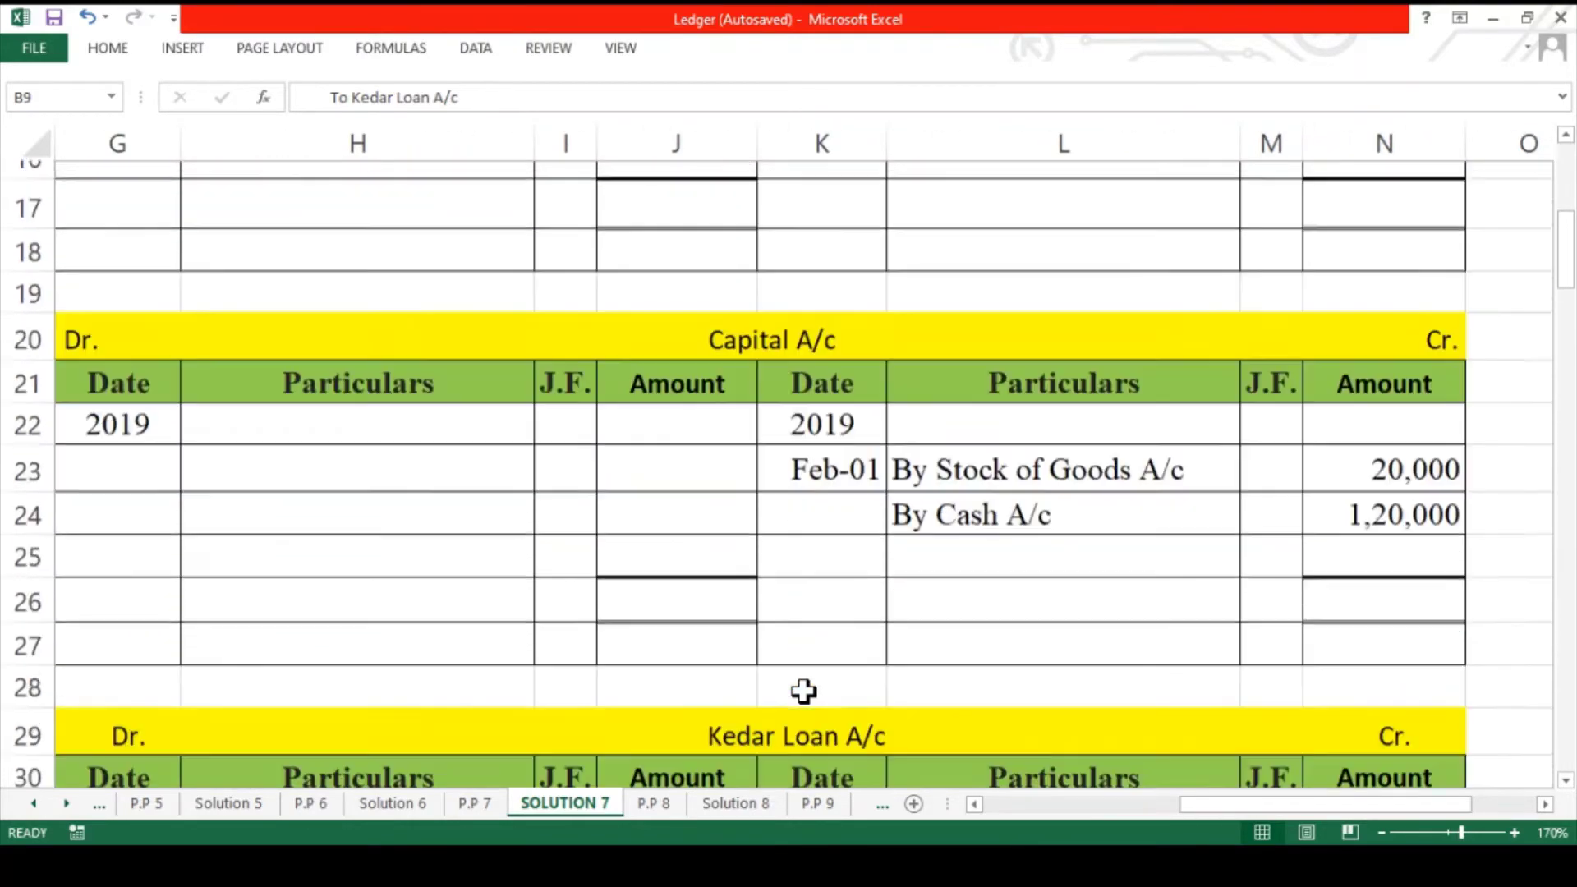
scroll(804, 693, down, 1)
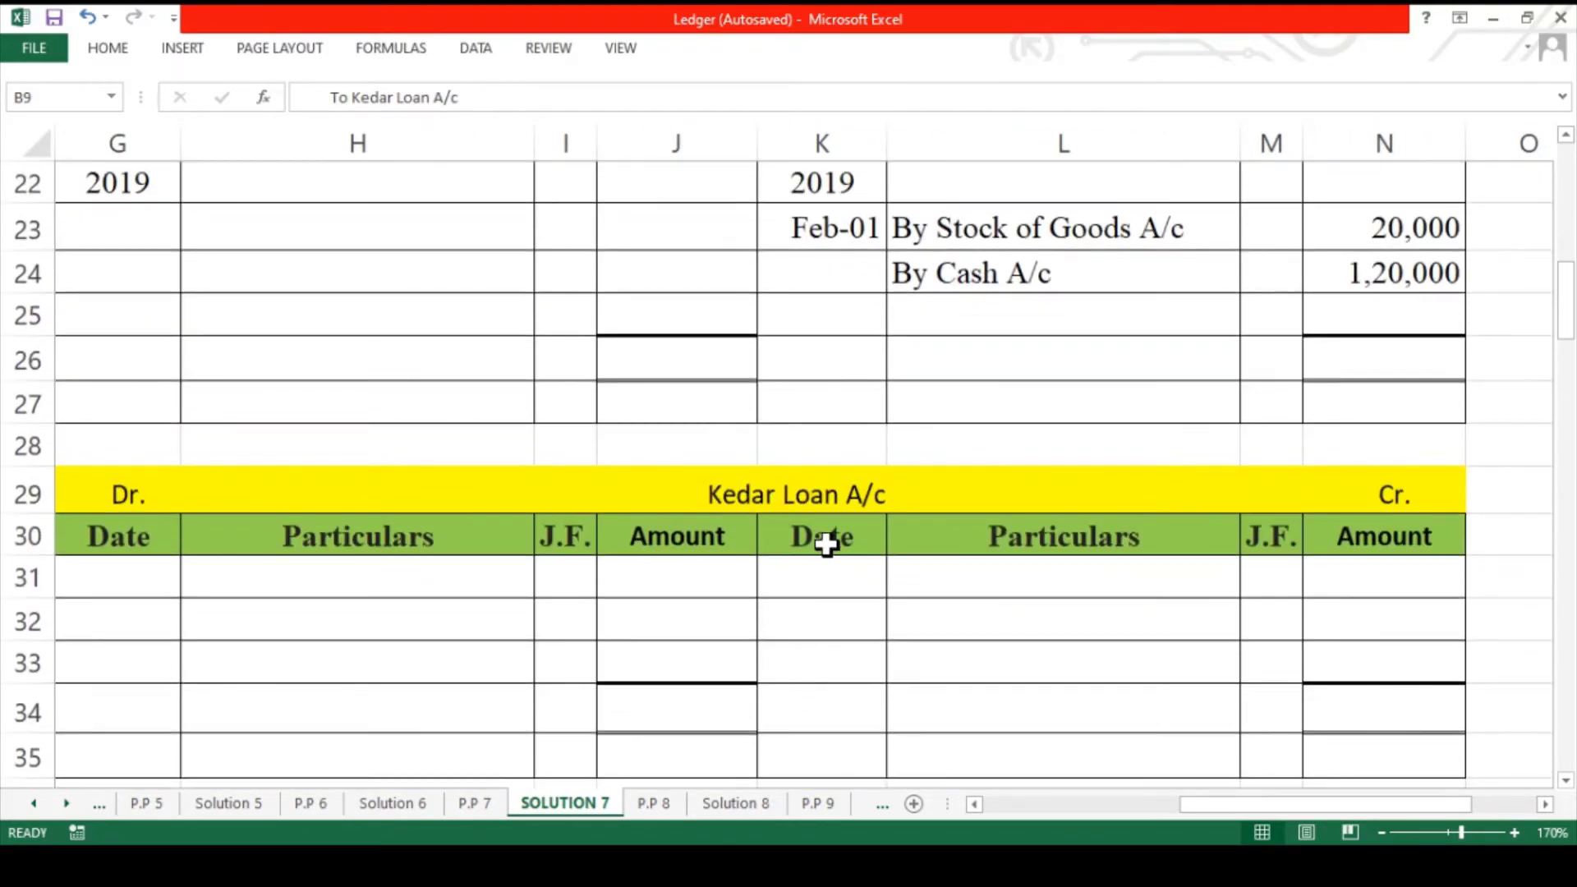
drag(827, 550, 1374, 539)
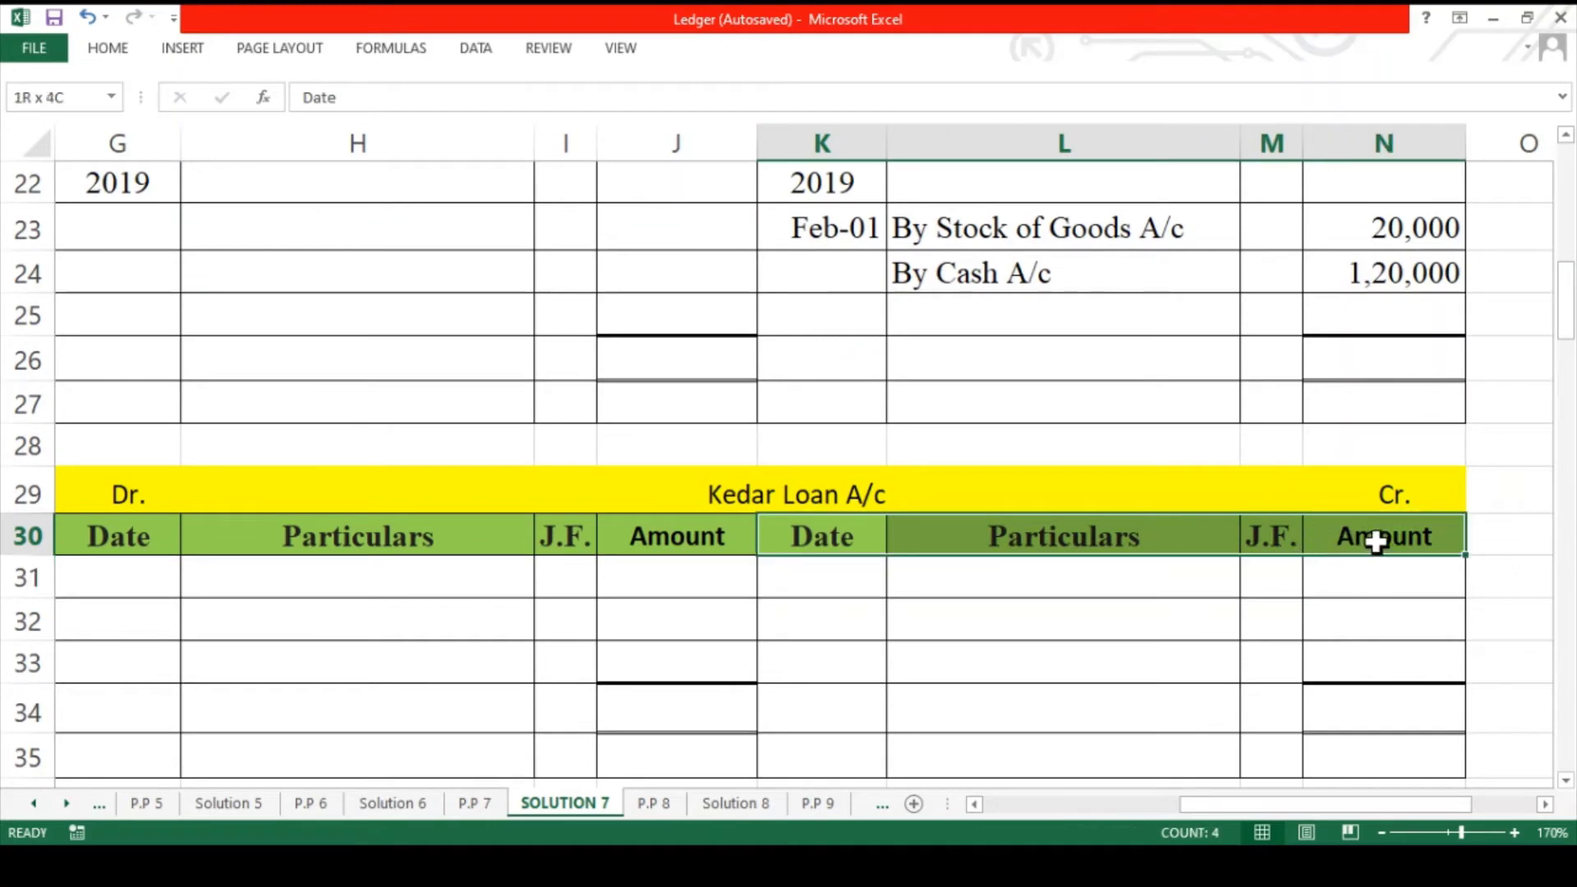
click(863, 588)
click(129, 46)
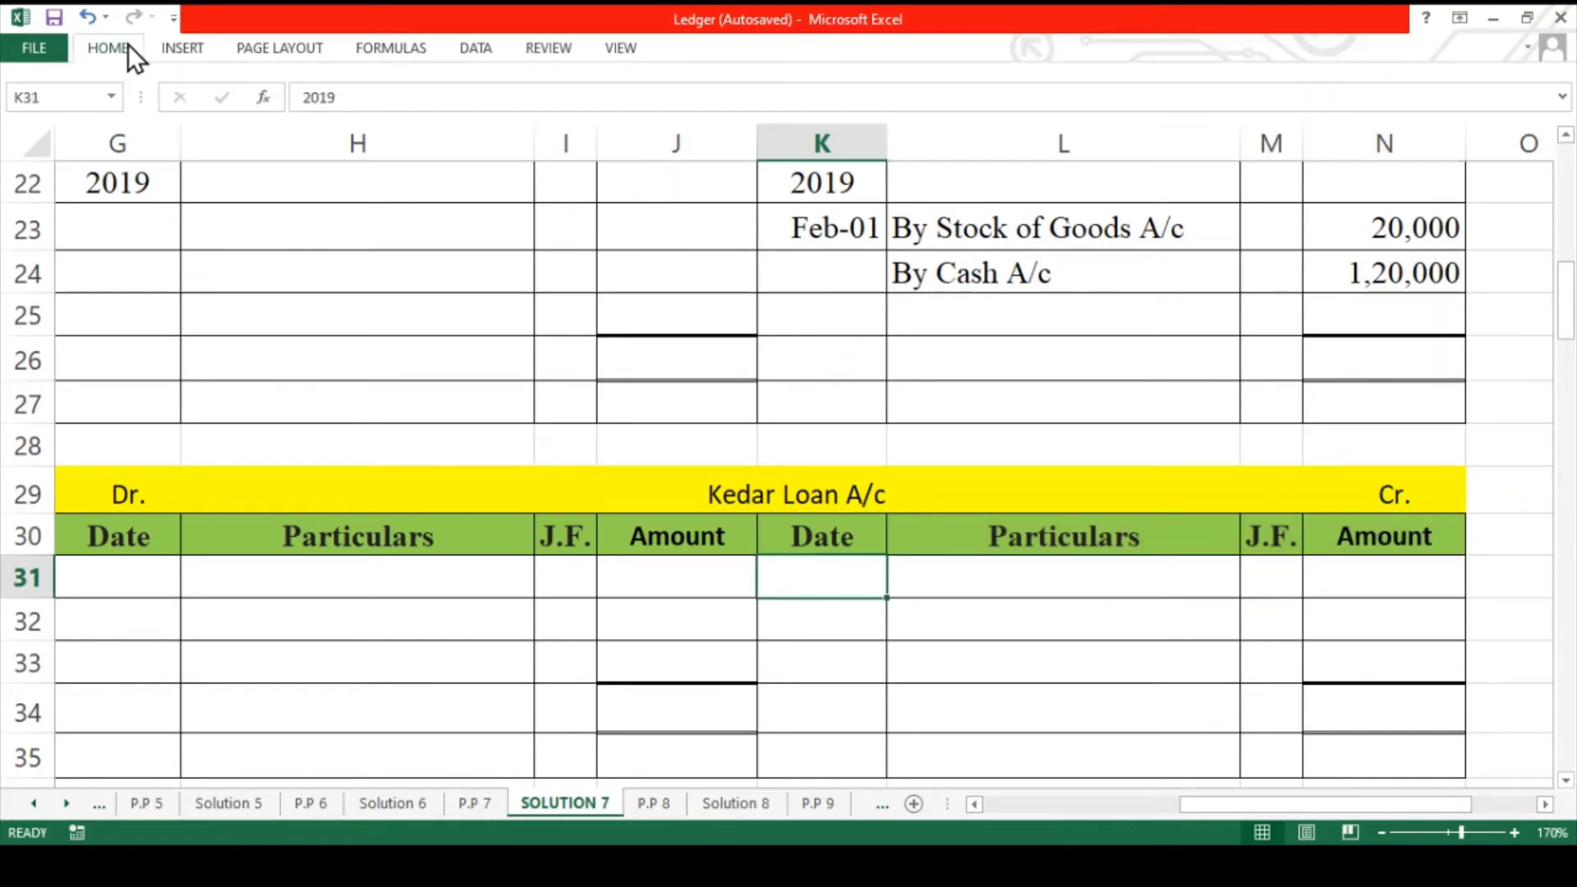
click(140, 562)
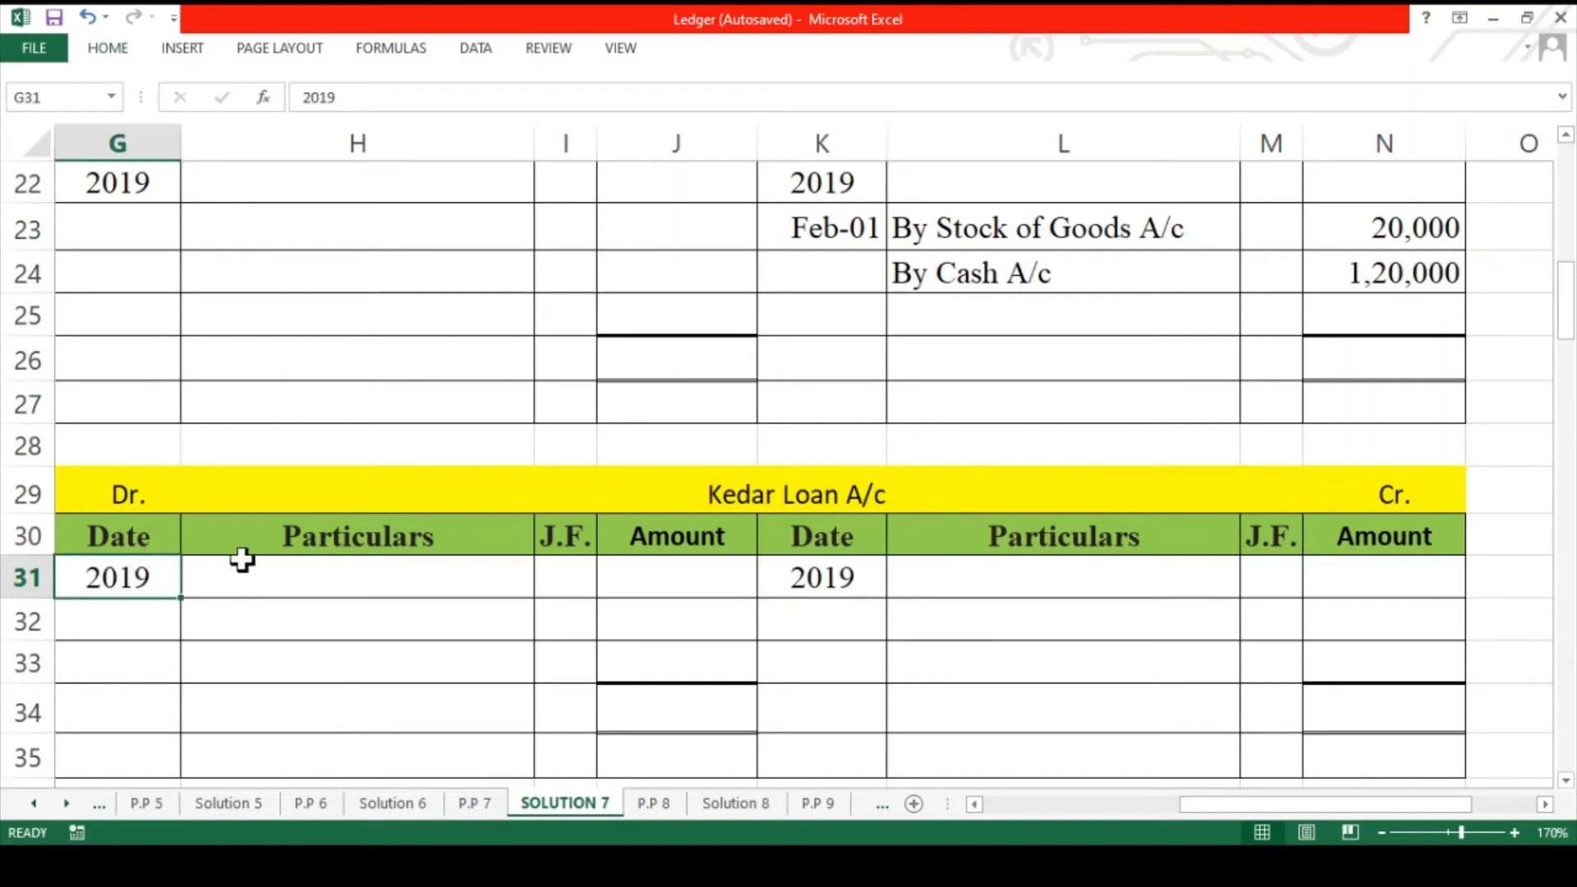
- Show the loan account's credit posting in row 32: Feb-01, By Cash A/c, amount 50,000
click(855, 616)
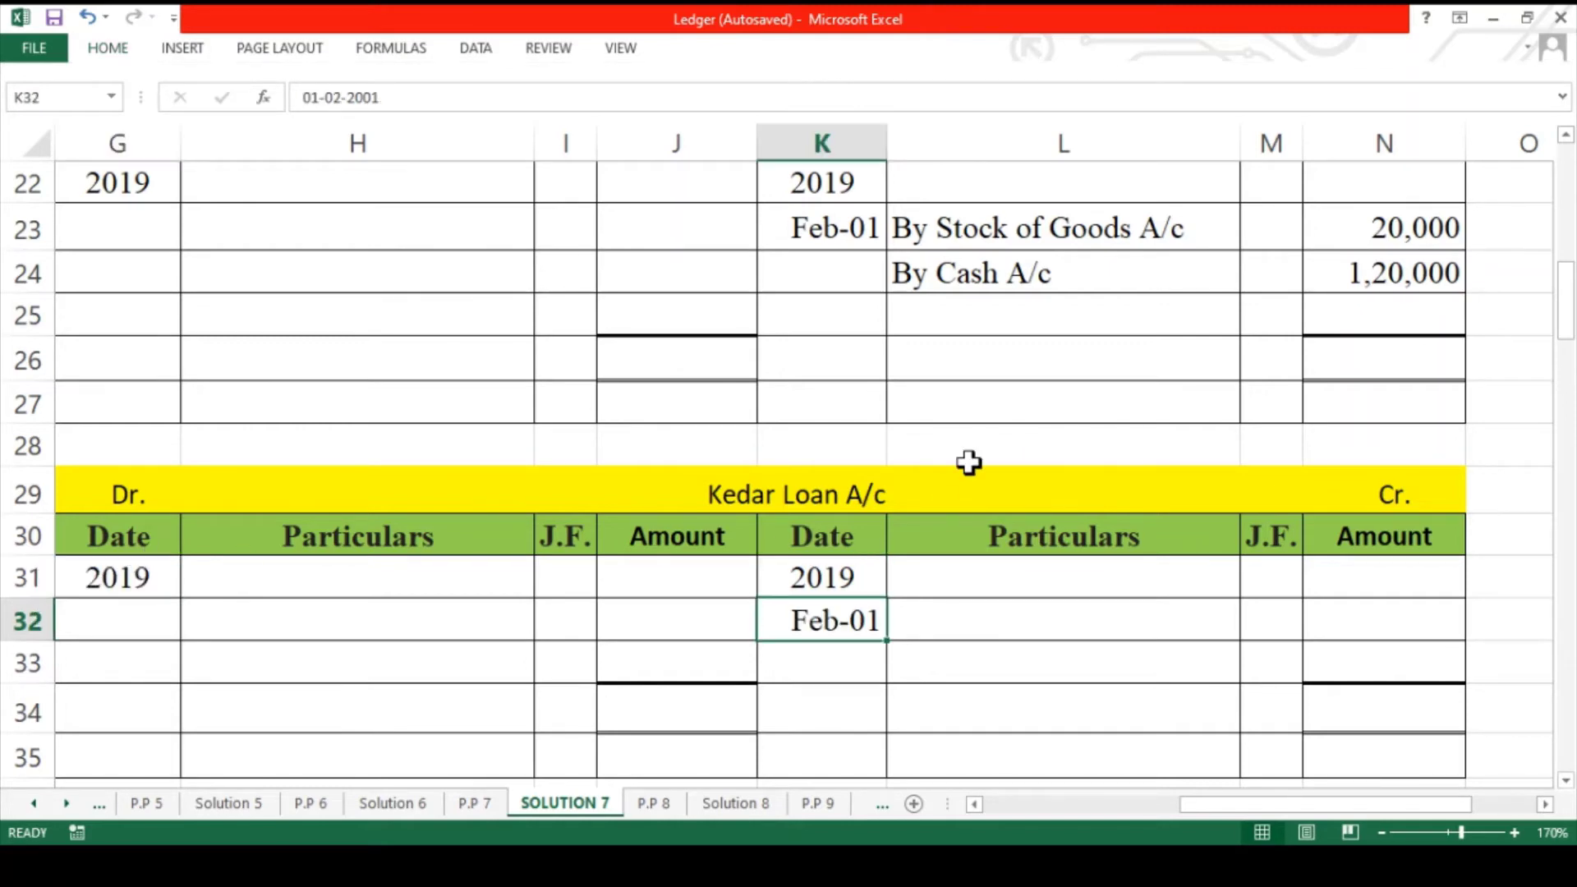
key(Right)
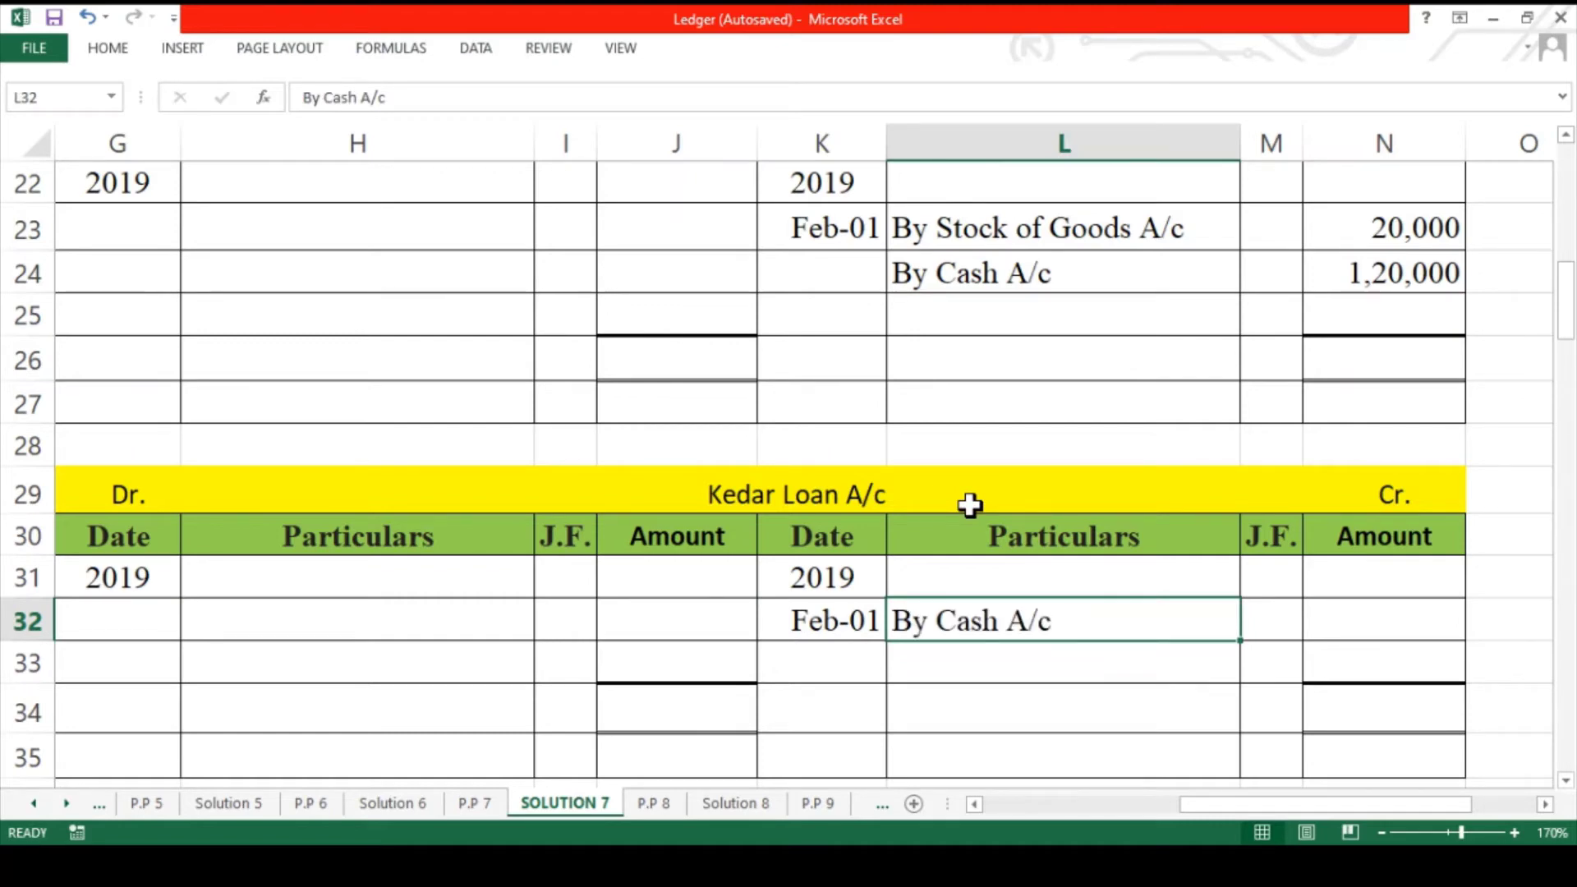
key(Right)
key(Right)
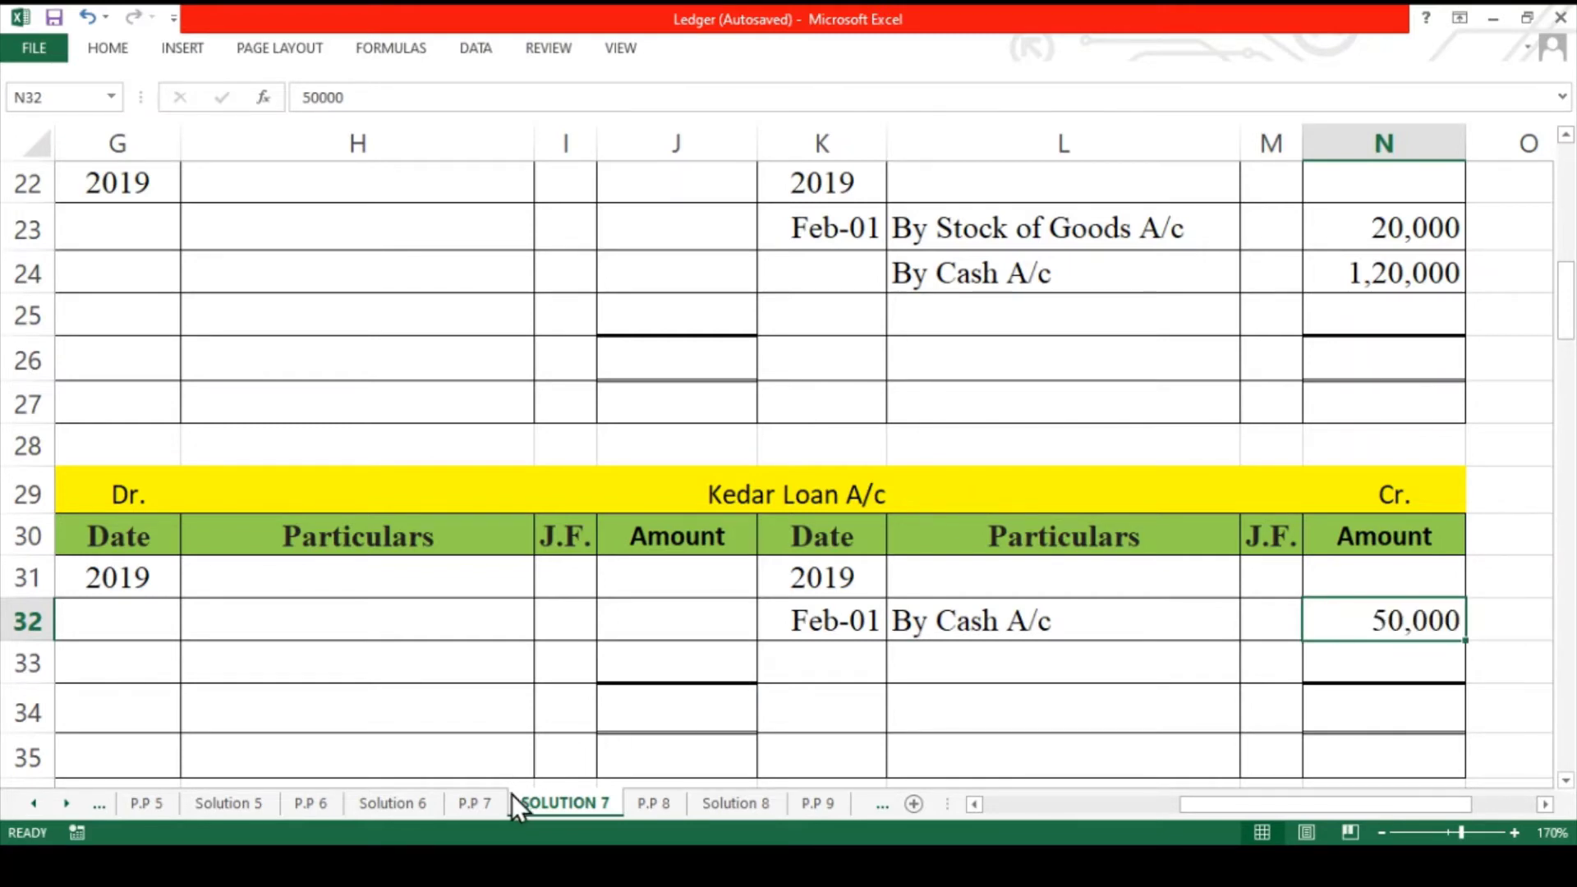
- Fill the journal's loan account credit line in B9 with yellow
scroll(557, 756, left, 3)
scroll(557, 755, up, 2)
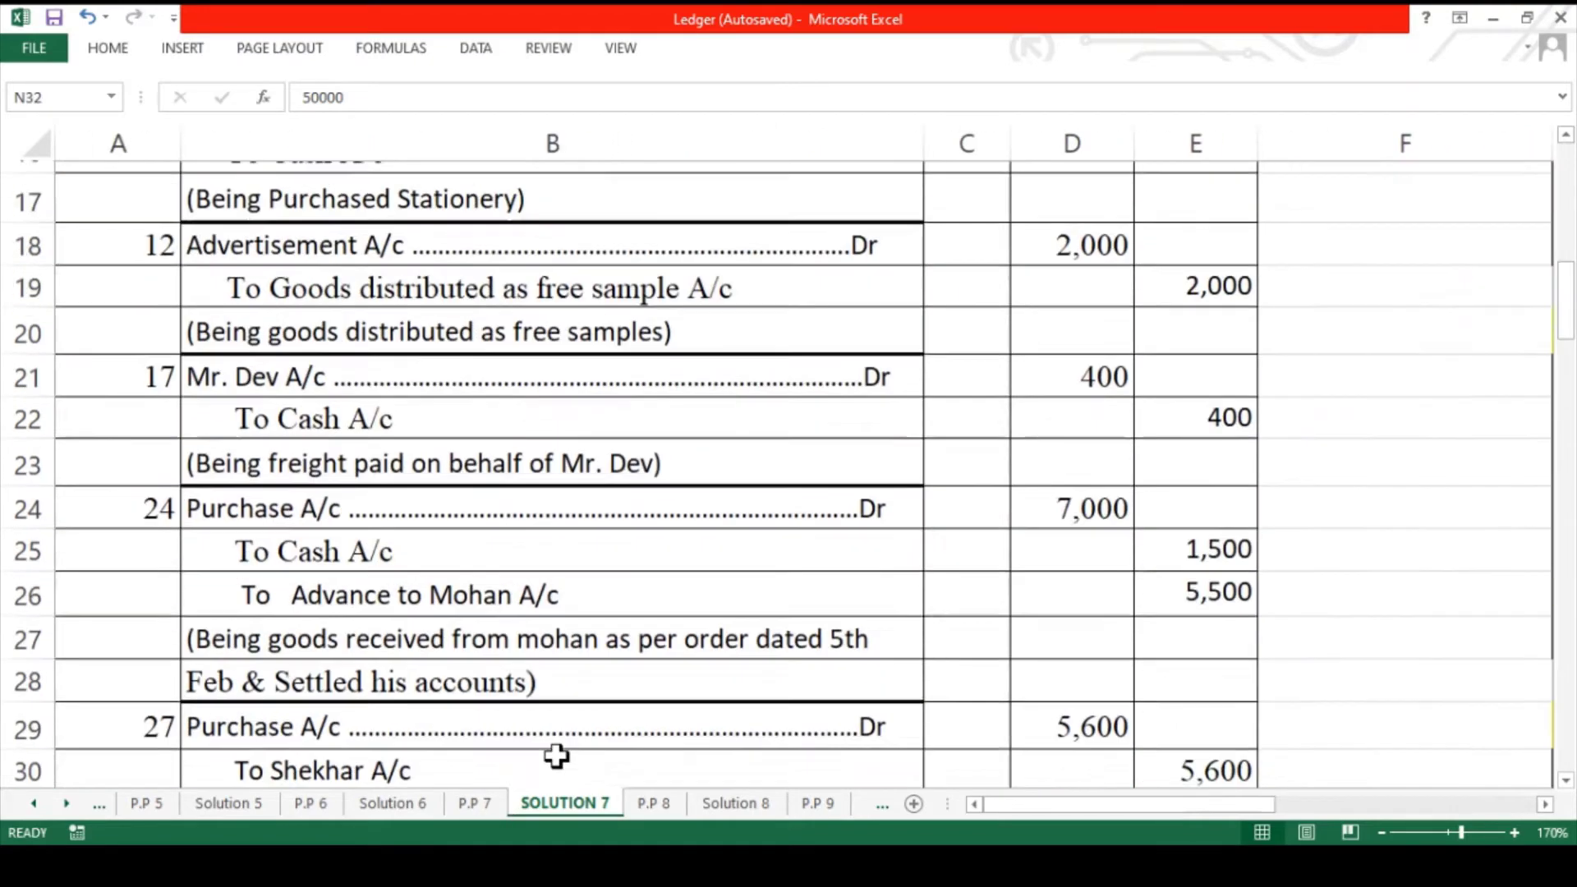
scroll(557, 756, up, 4)
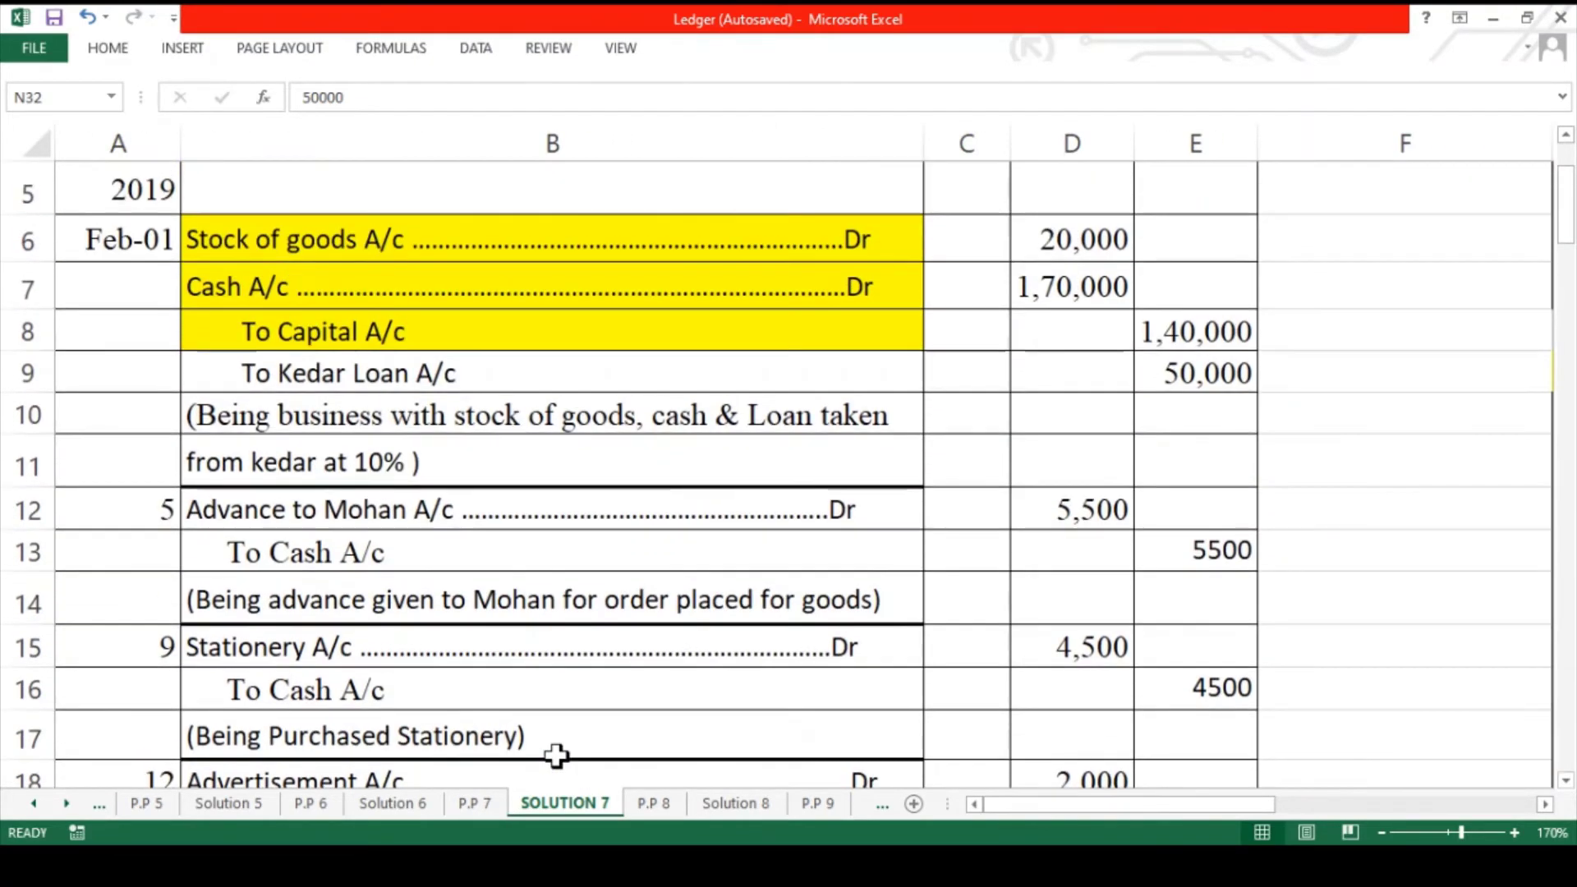
click(611, 384)
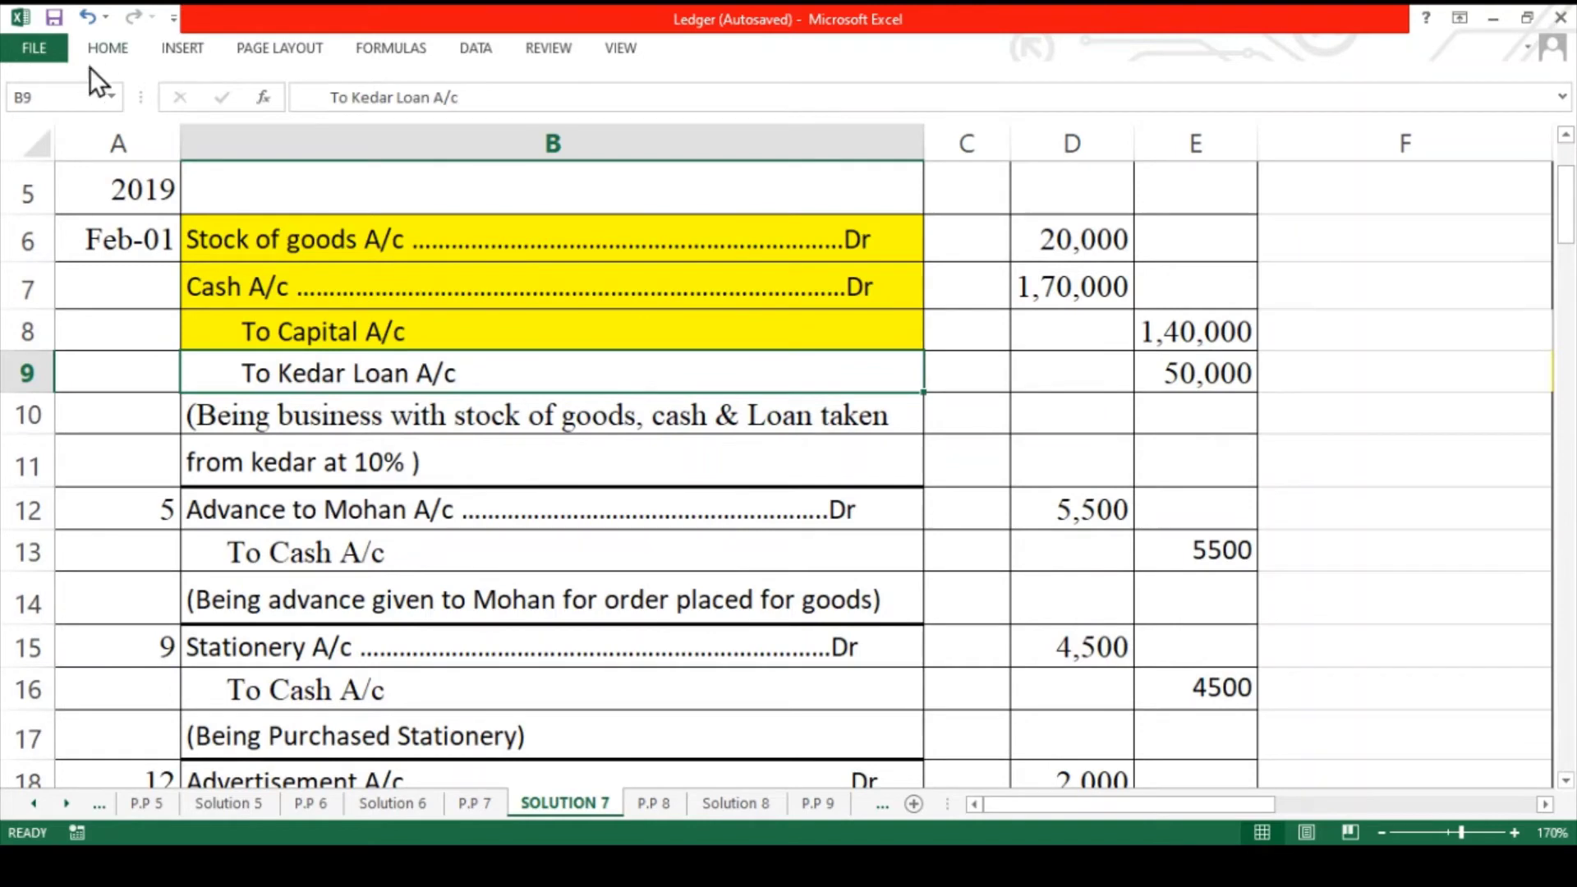
click(346, 129)
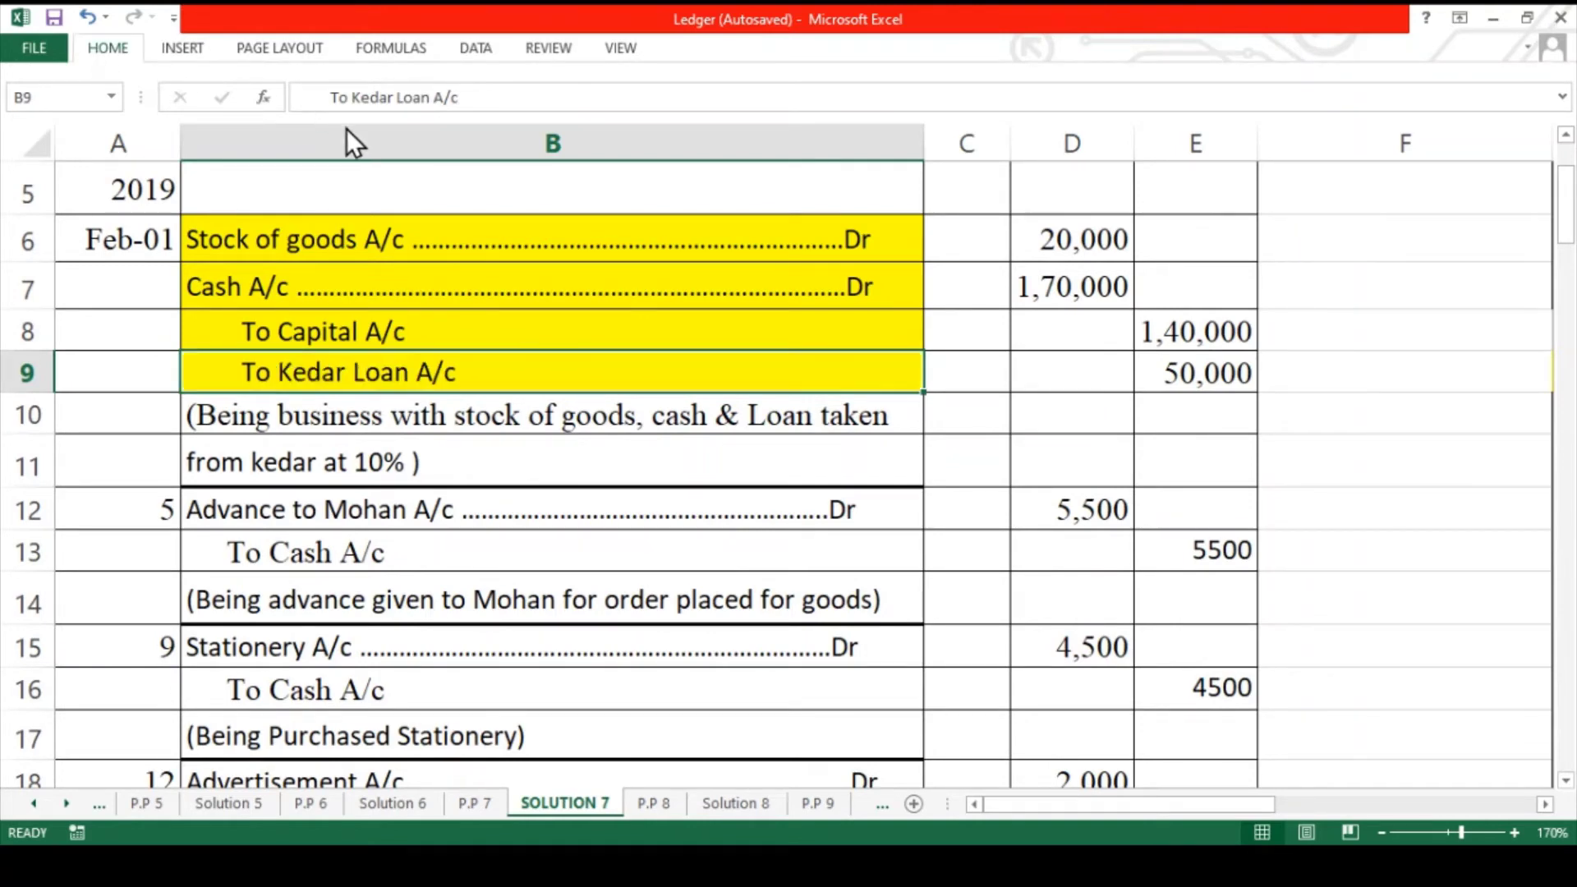
- Review the journal's opening entry and compare the advance debit in B12 with its Cash credit in B13
scroll(428, 386, up, 2)
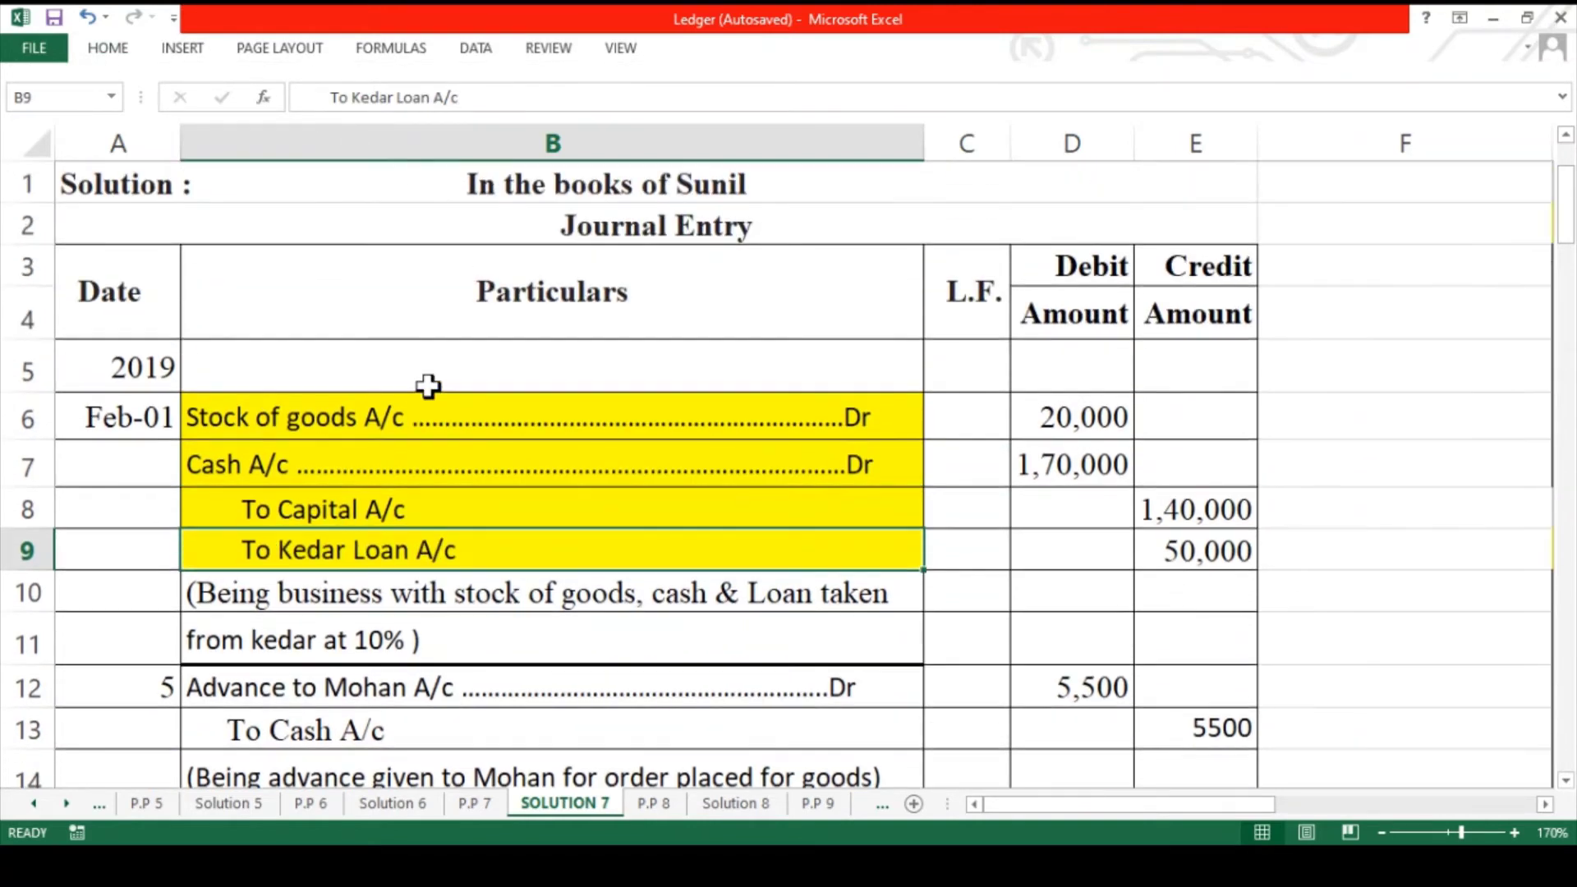
scroll(428, 386, down, 1)
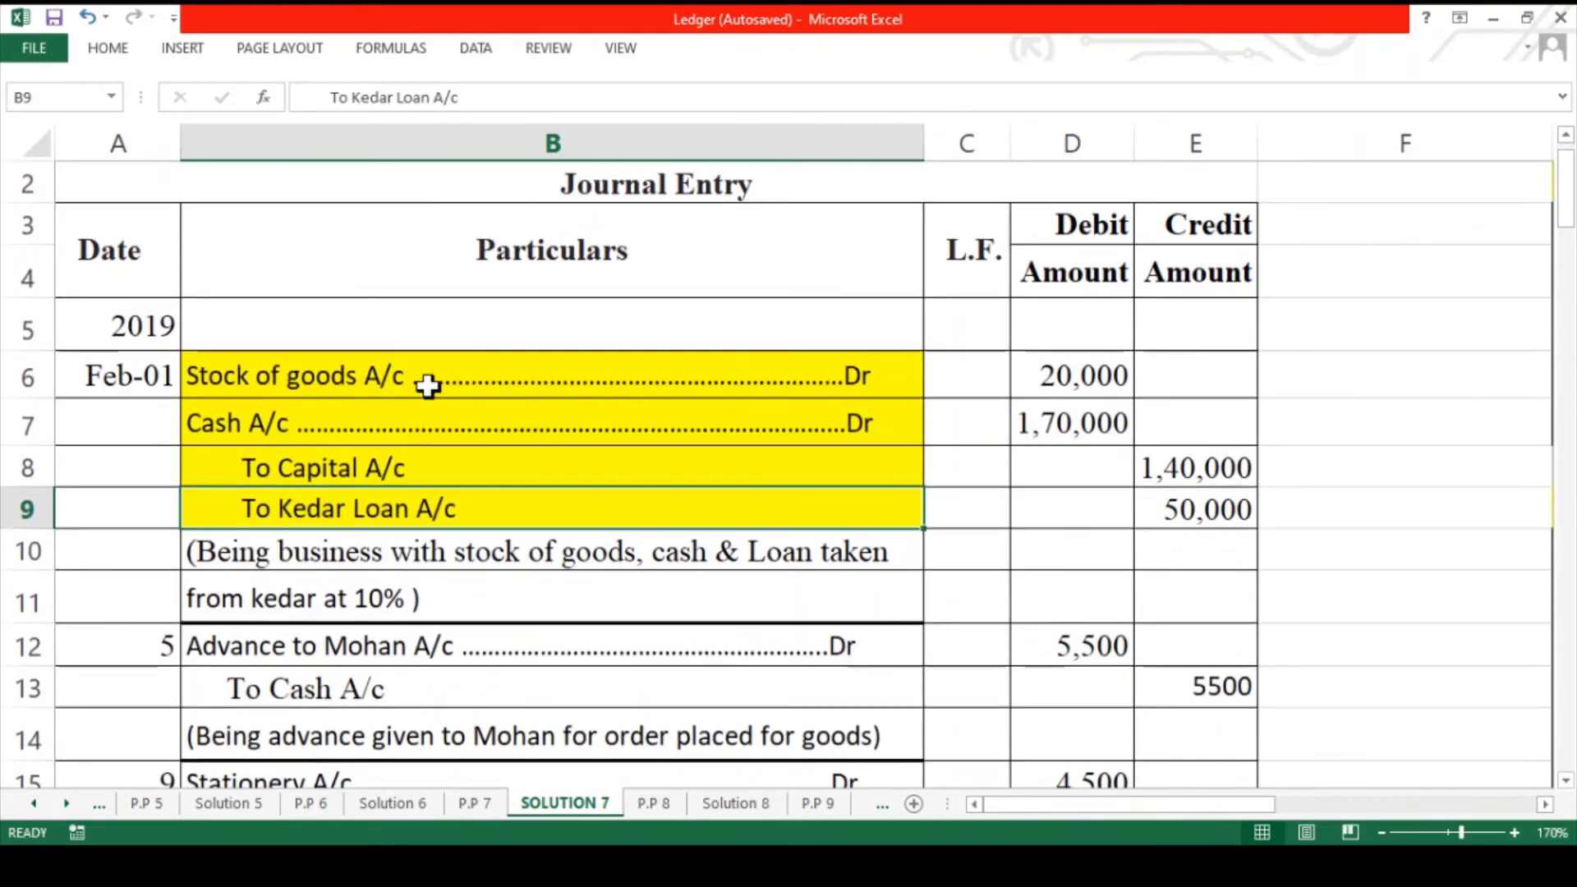
scroll(428, 386, down, 1)
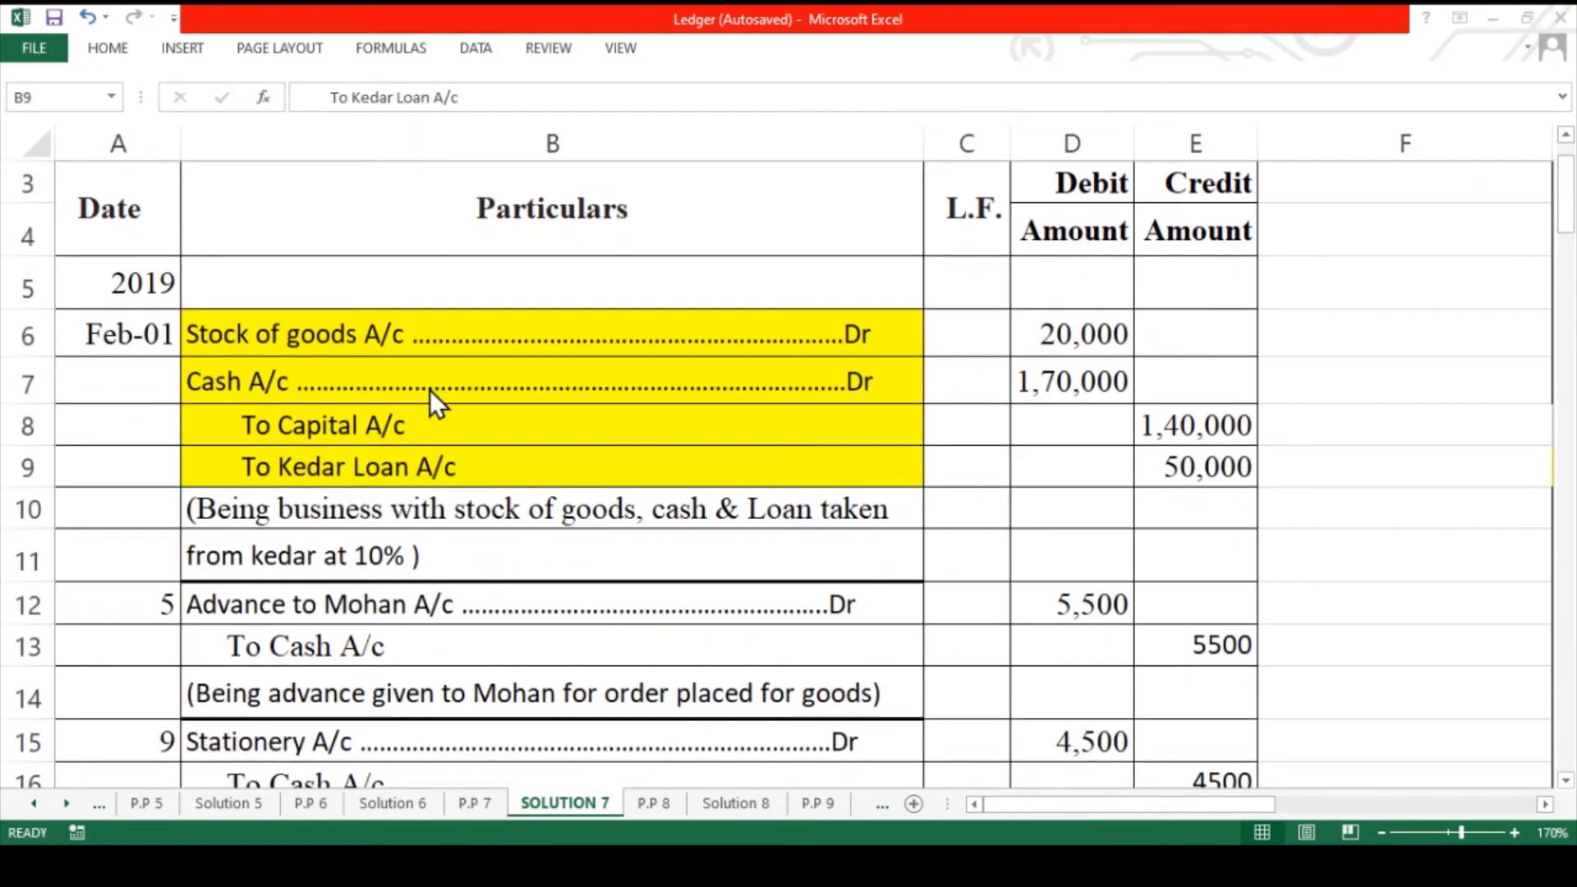
click(332, 639)
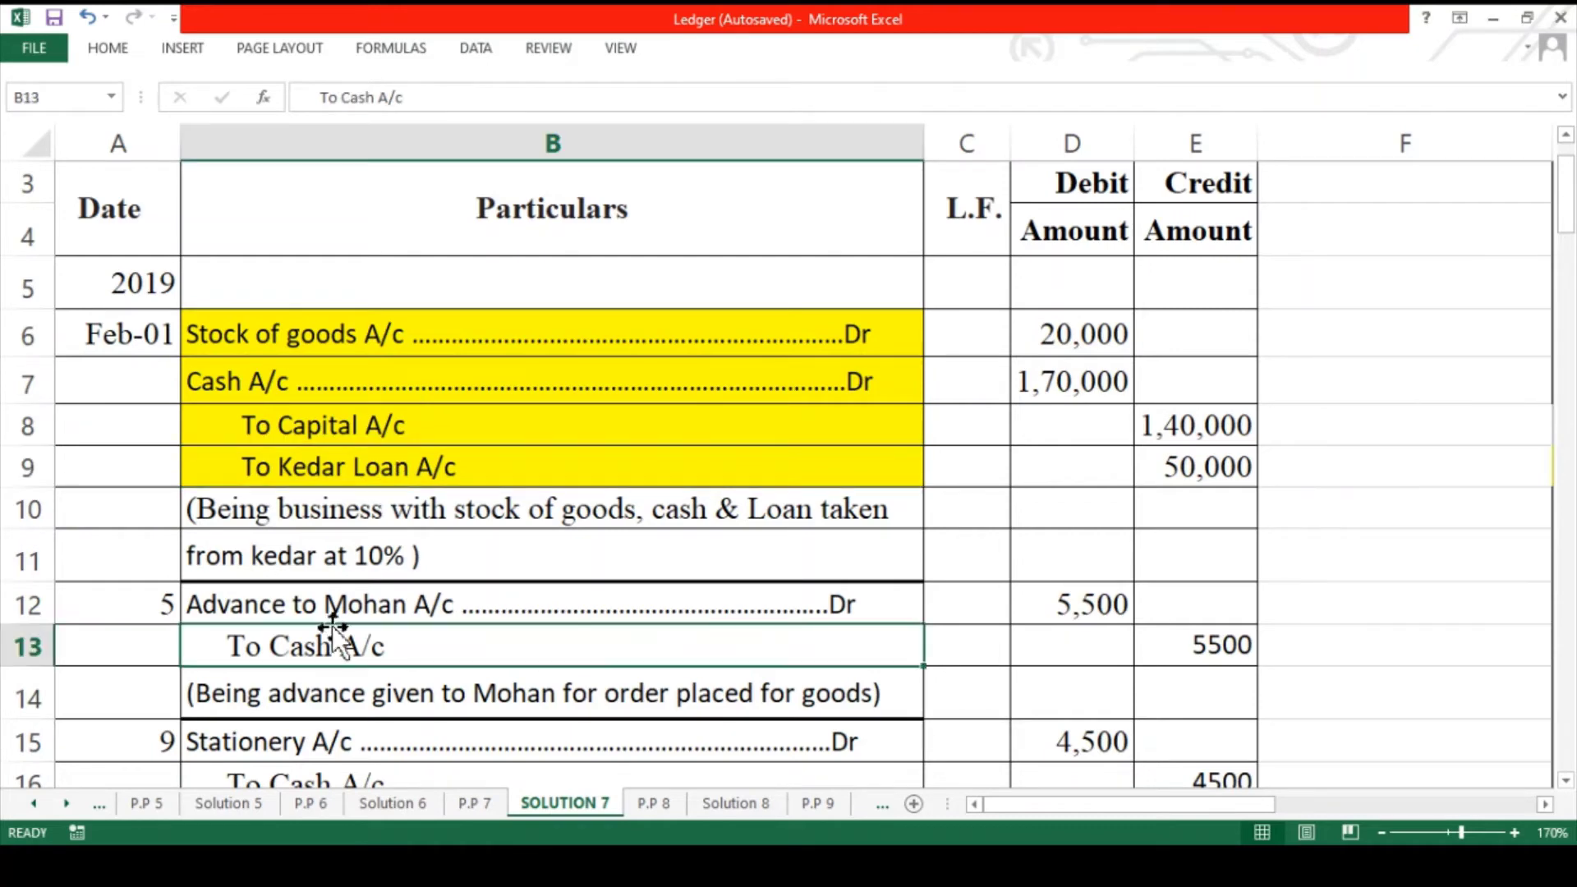
click(352, 609)
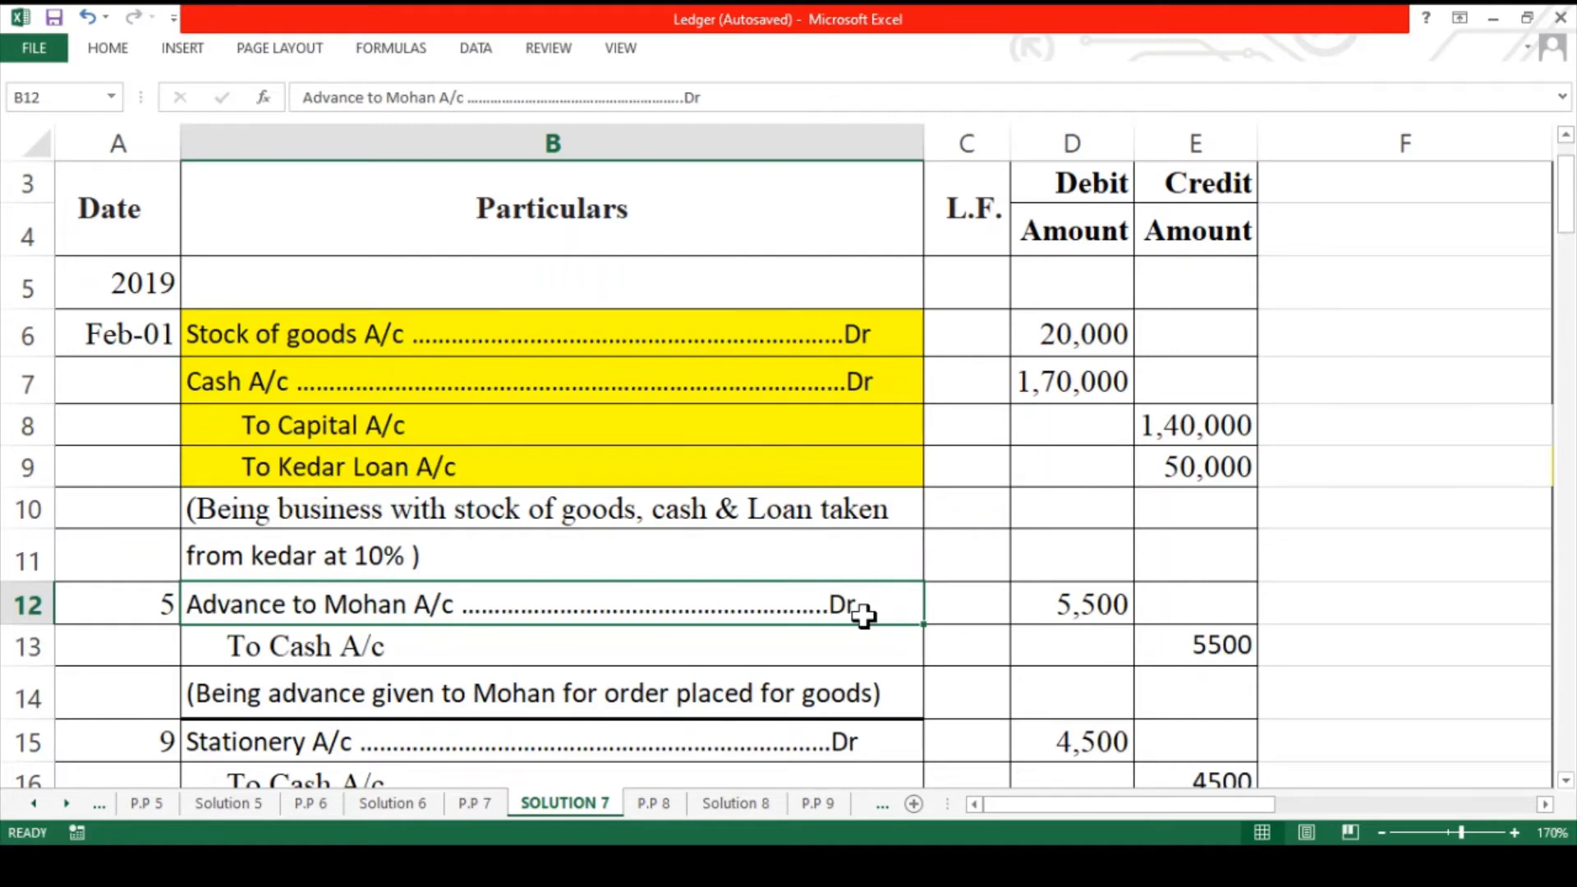
- Show the year 2019 in G39 and K39 on the debit and credit sides of the supplier's advance account
scroll(863, 616, right, 5)
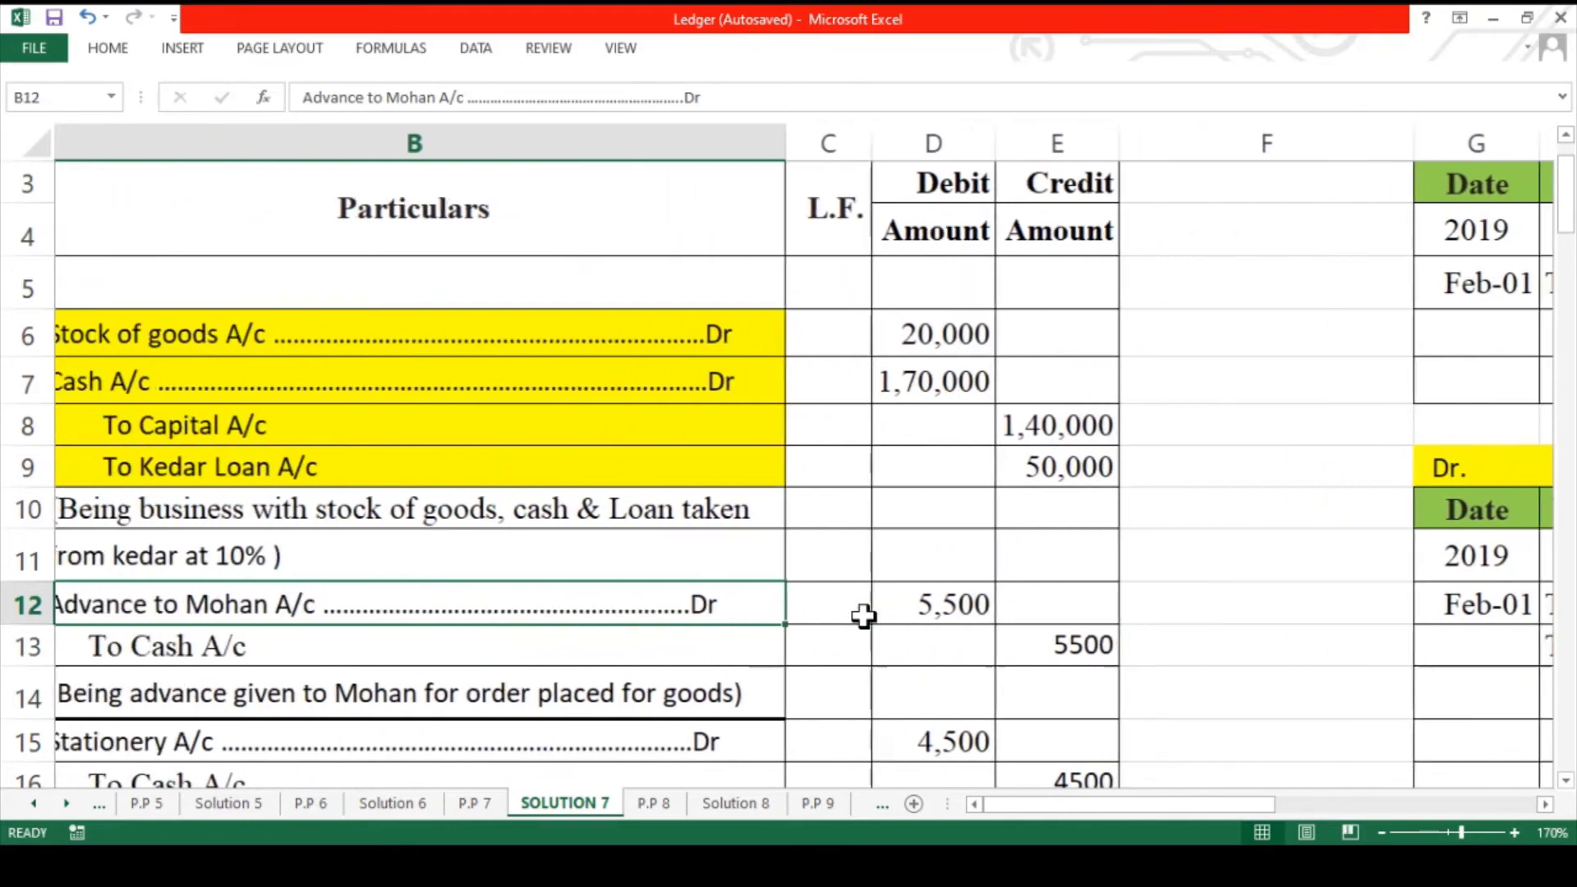
scroll(862, 617, right, 4)
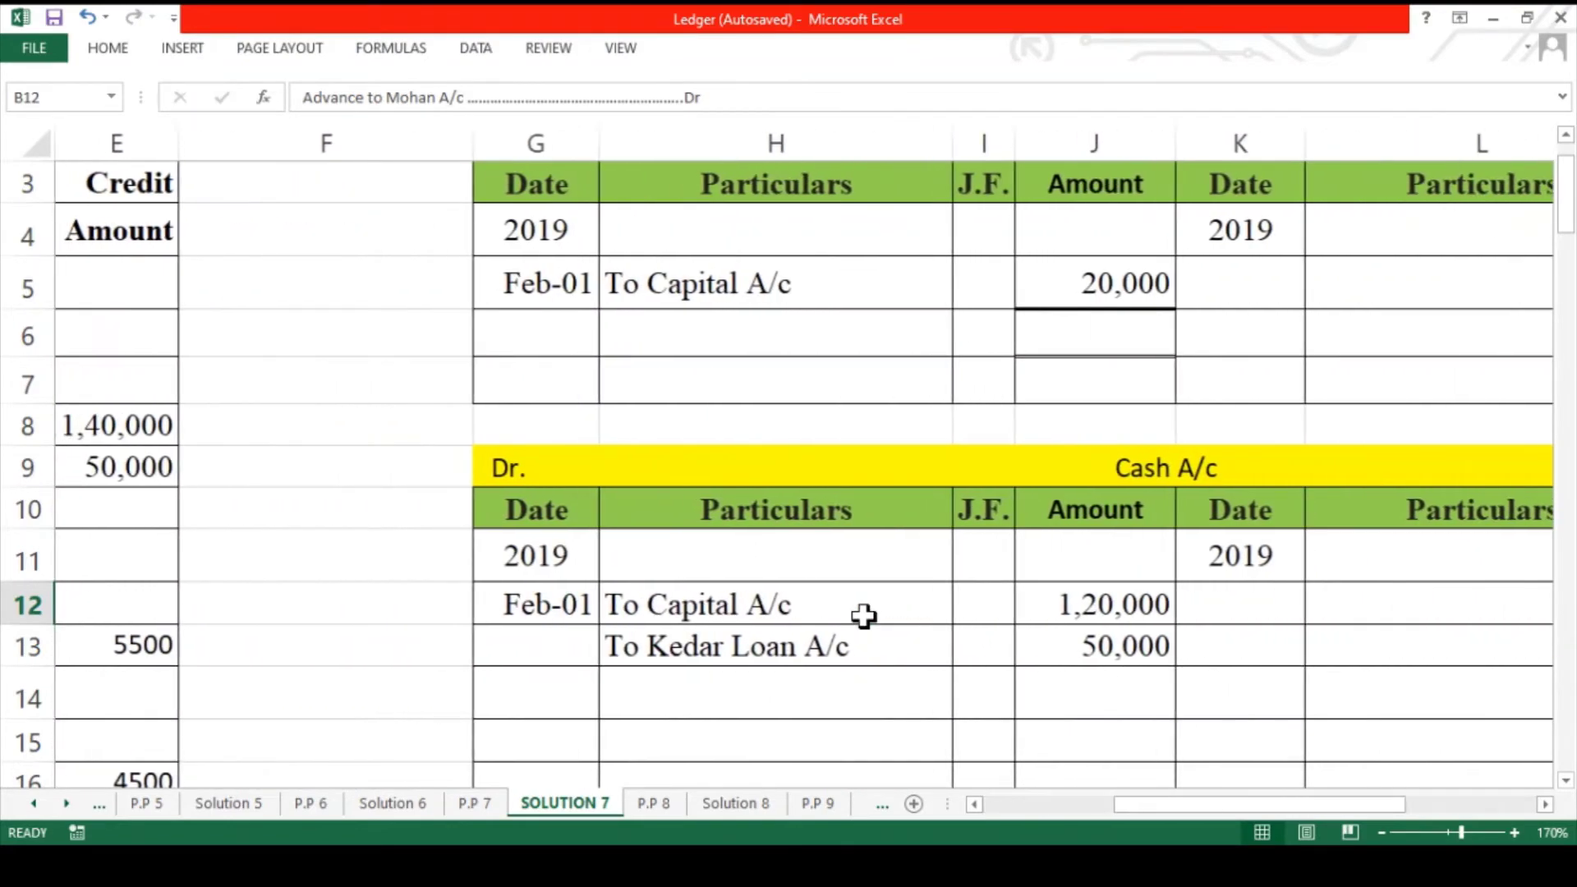
scroll(865, 616, down, 6)
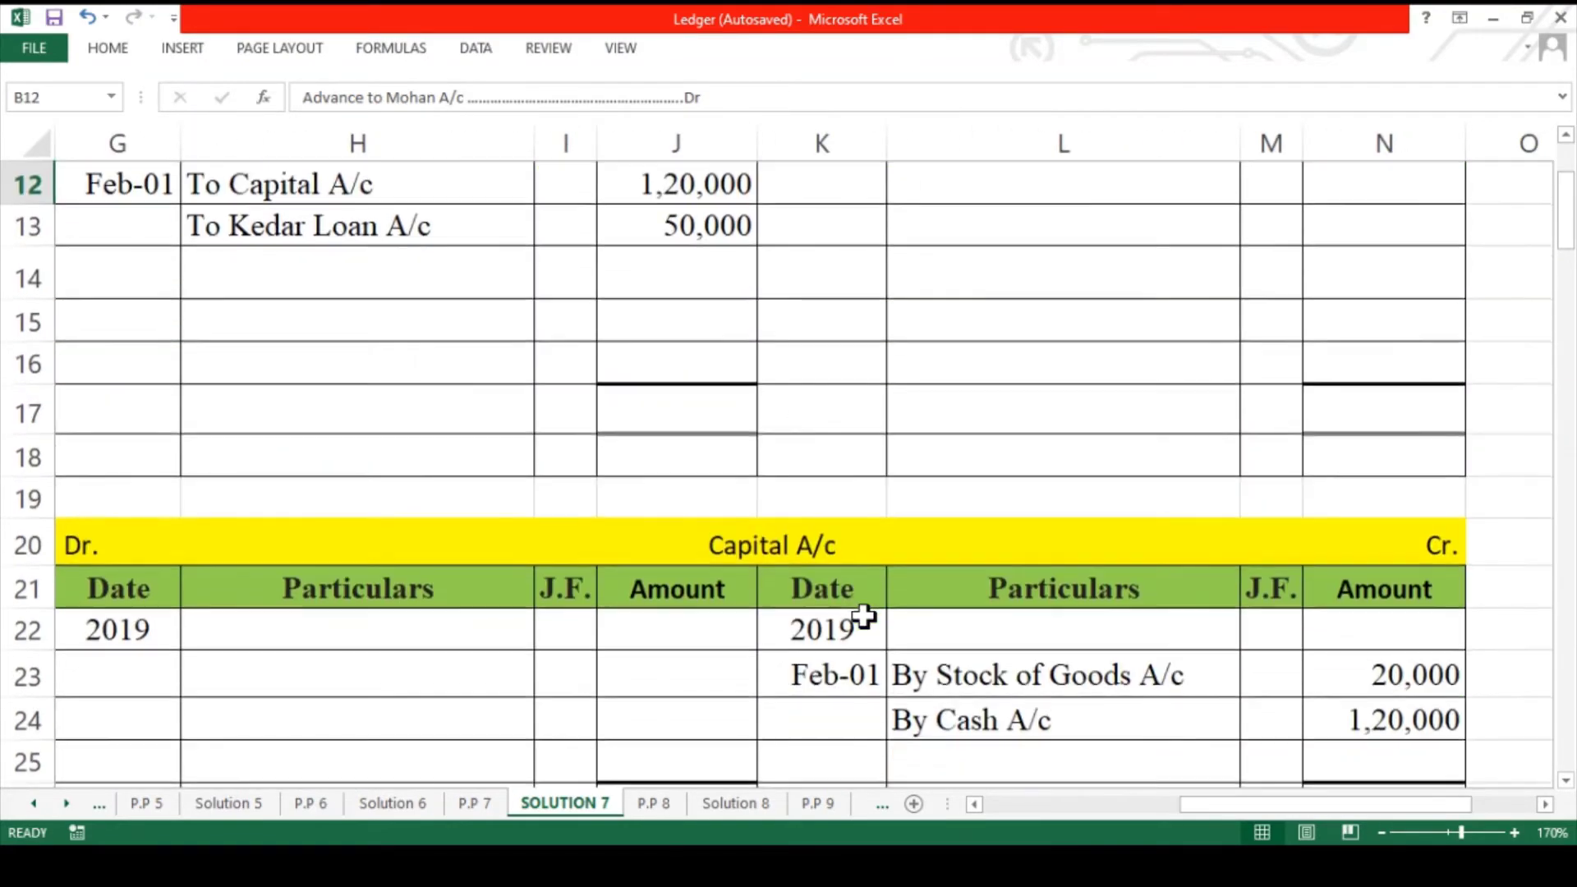
scroll(864, 616, down, 3)
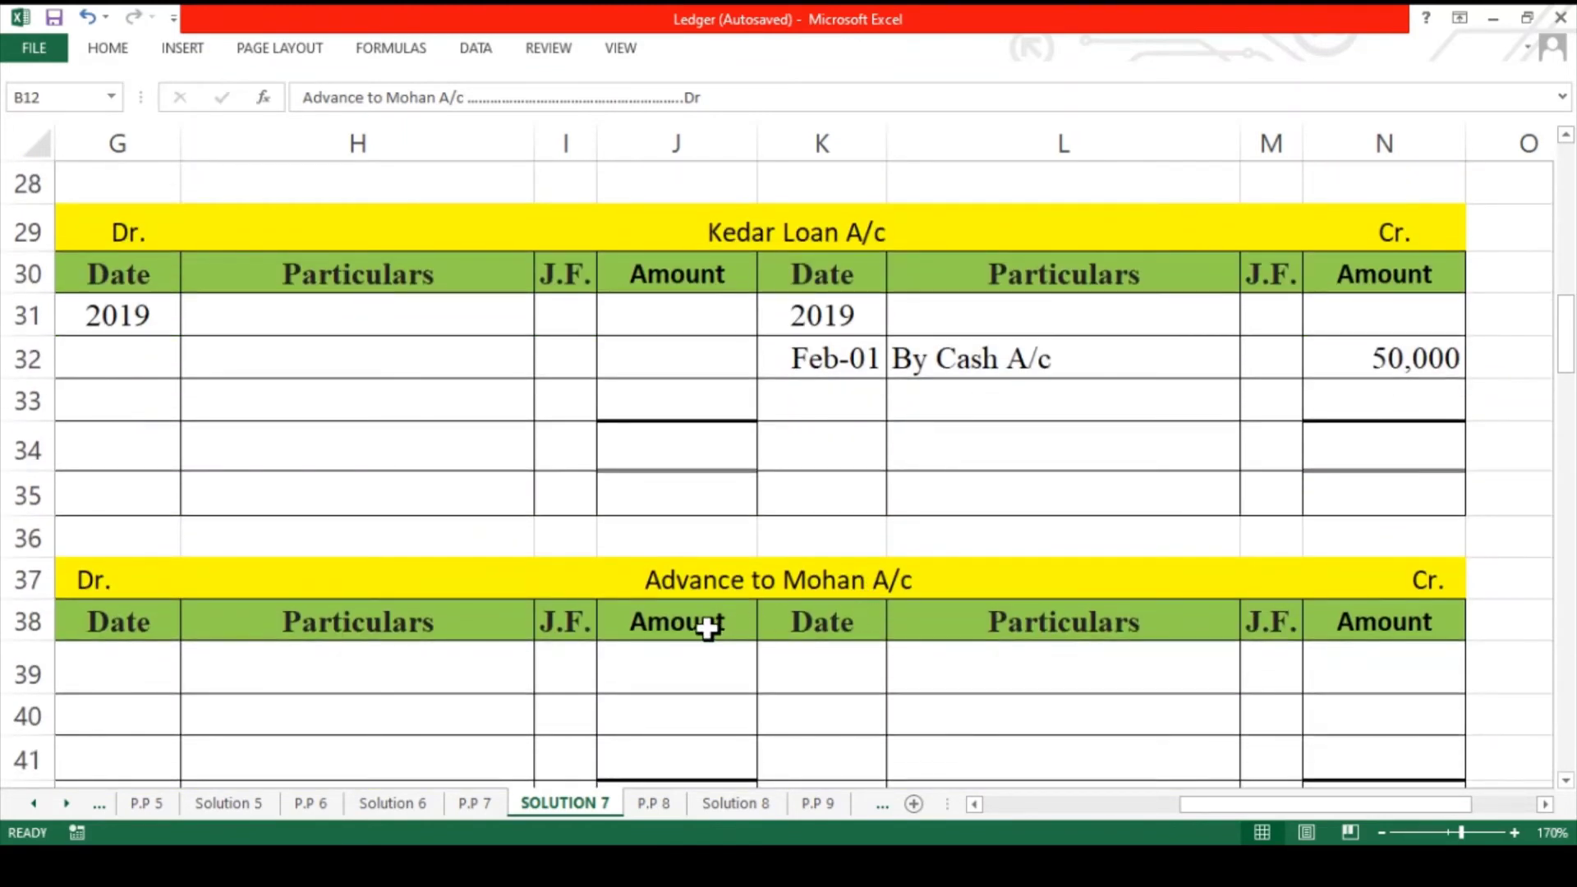
drag(707, 628, 158, 624)
click(136, 699)
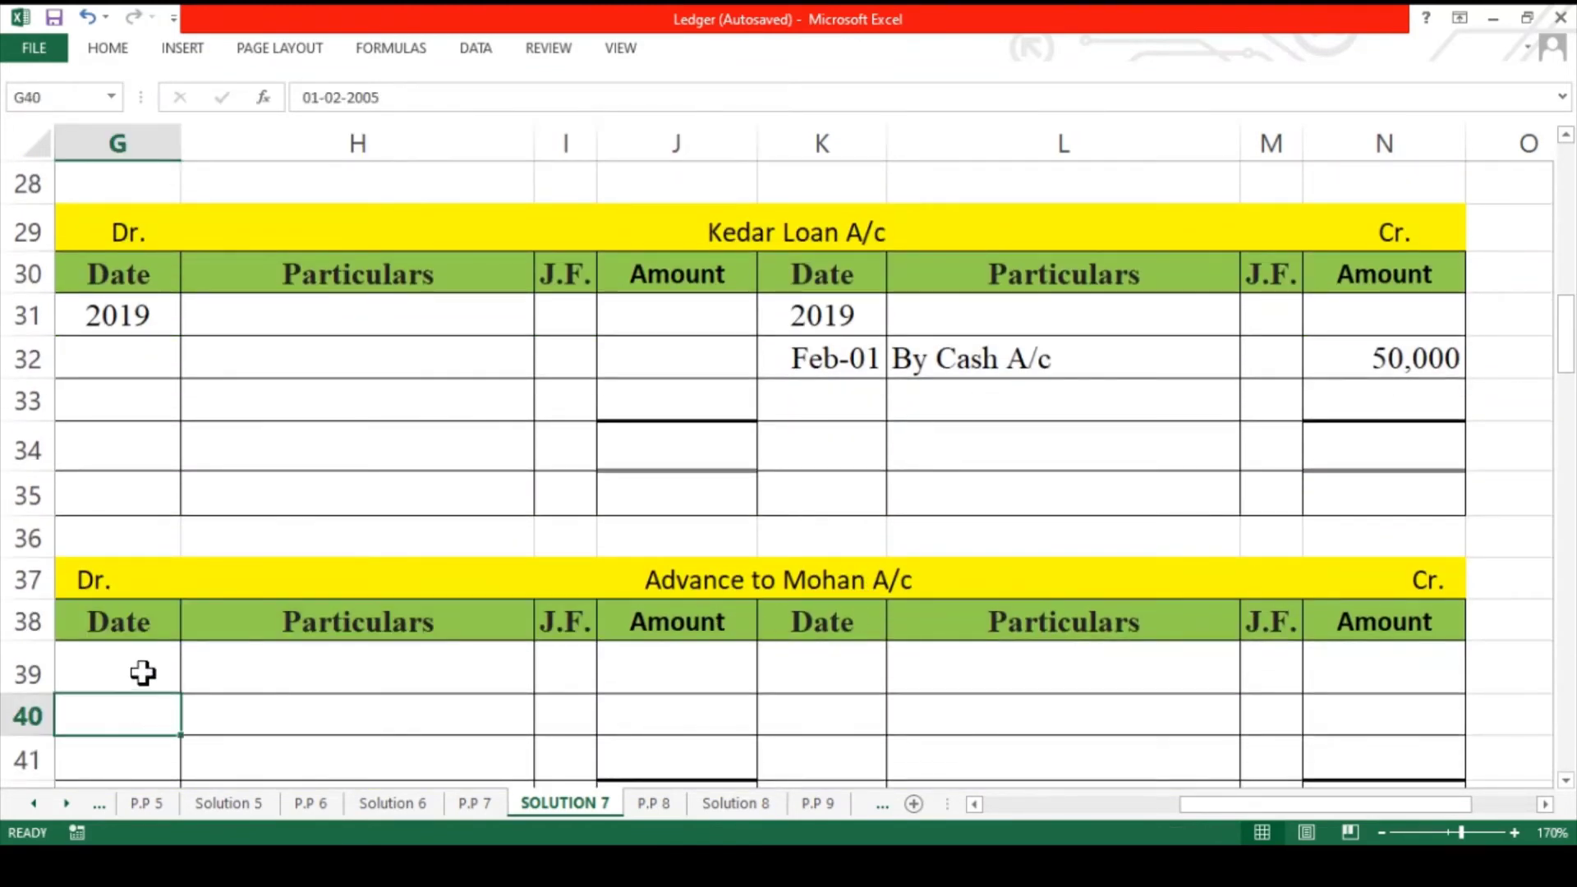
click(141, 670)
click(109, 44)
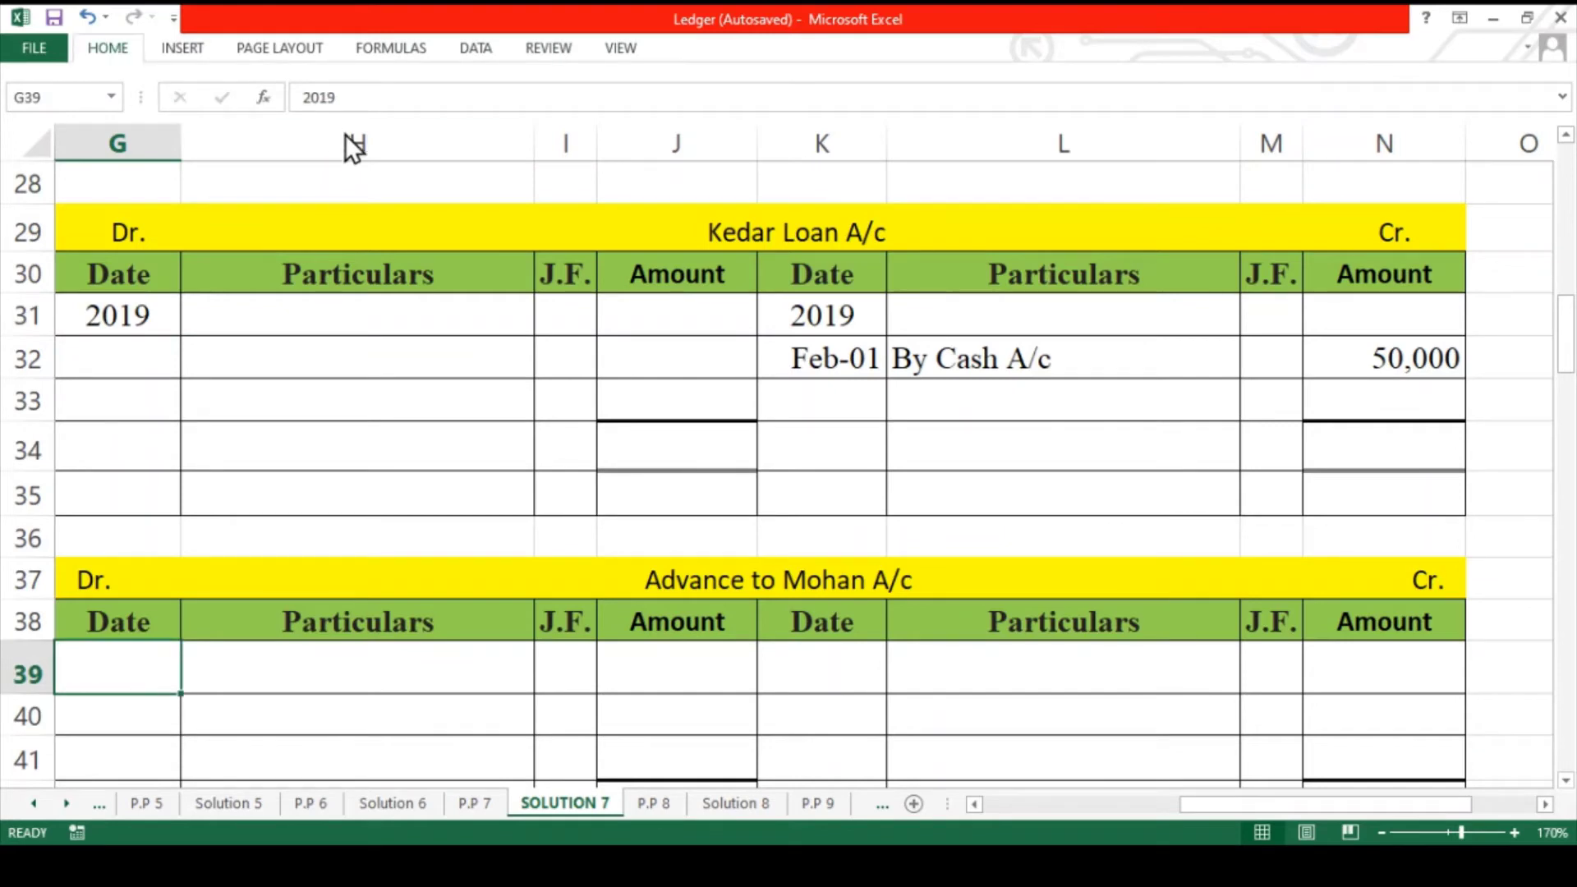
click(803, 676)
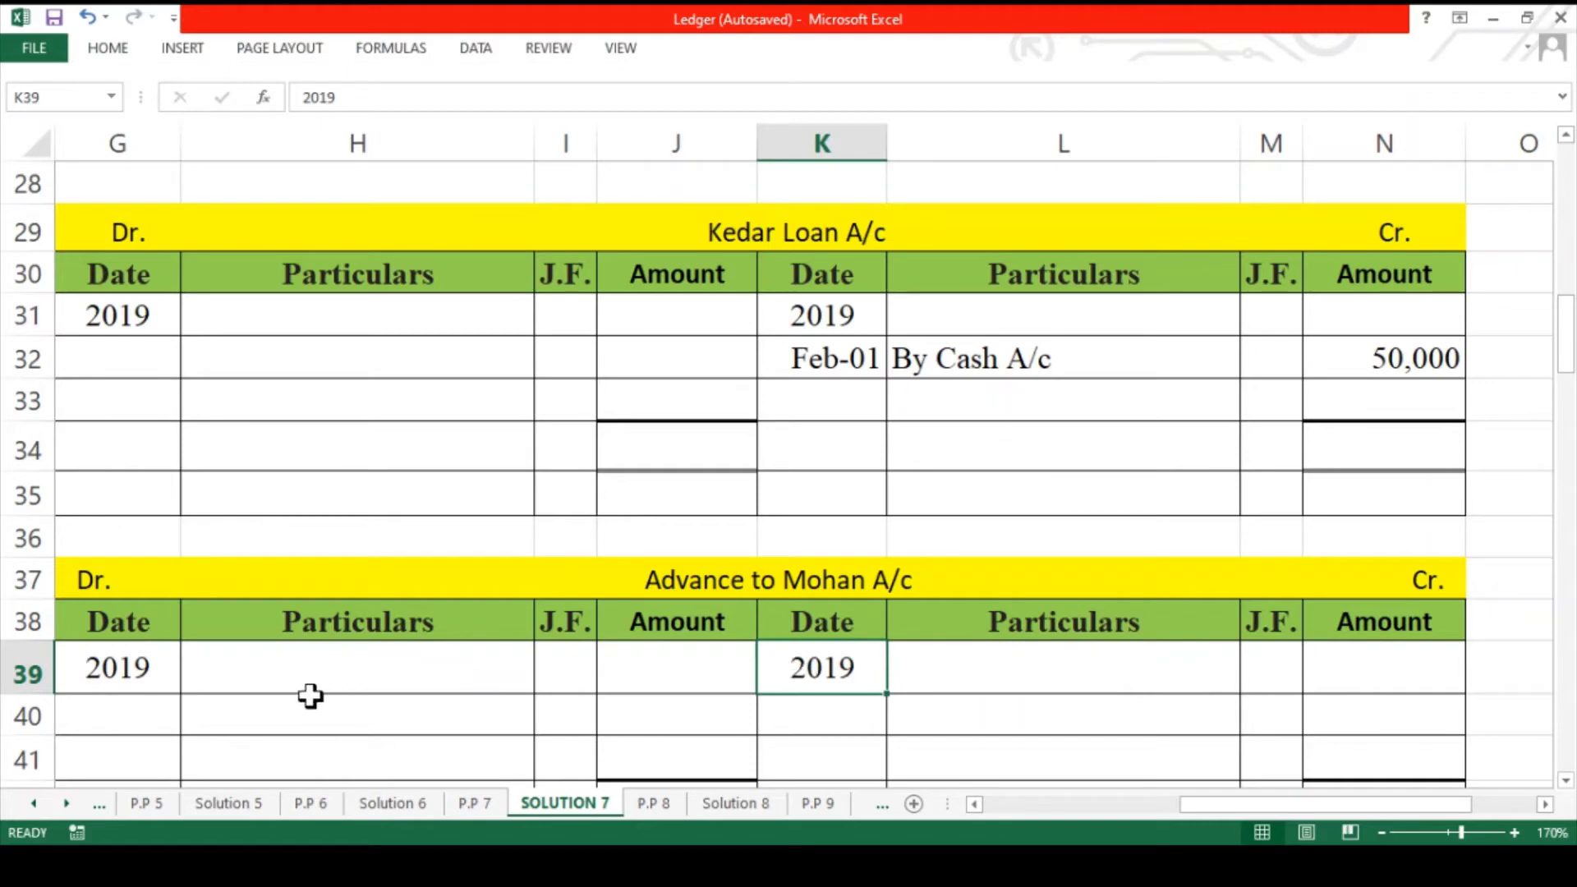
- Show the advance account's debit posting in row 40: Feb-05, To Cash A/c, amount 5,500
click(120, 713)
text(Feb-05)
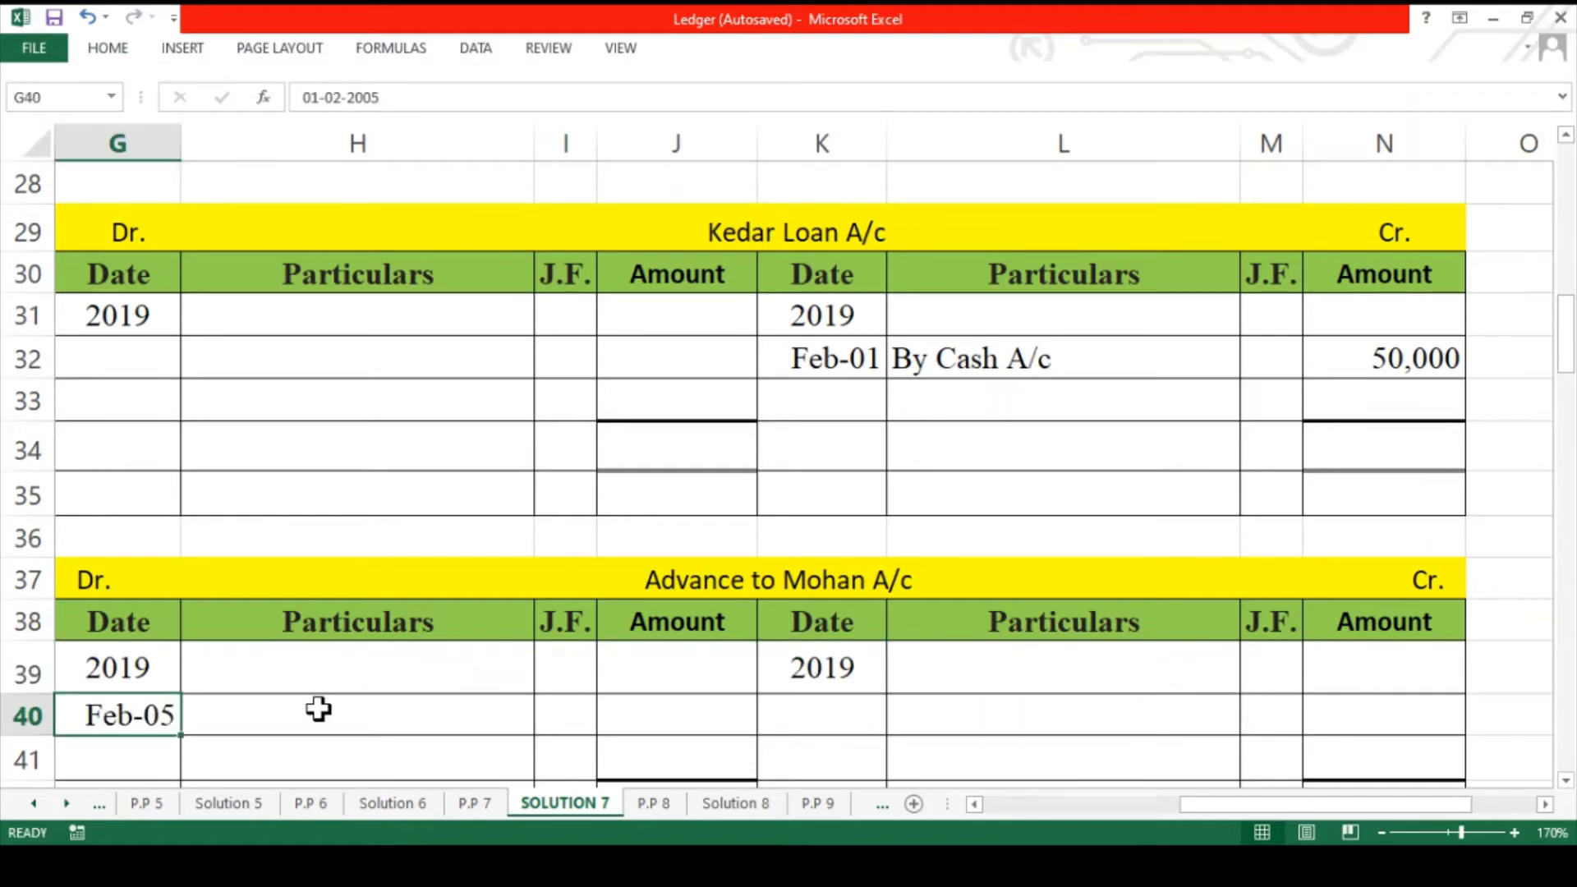
click(317, 708)
text(To Cash A/c)
click(629, 708)
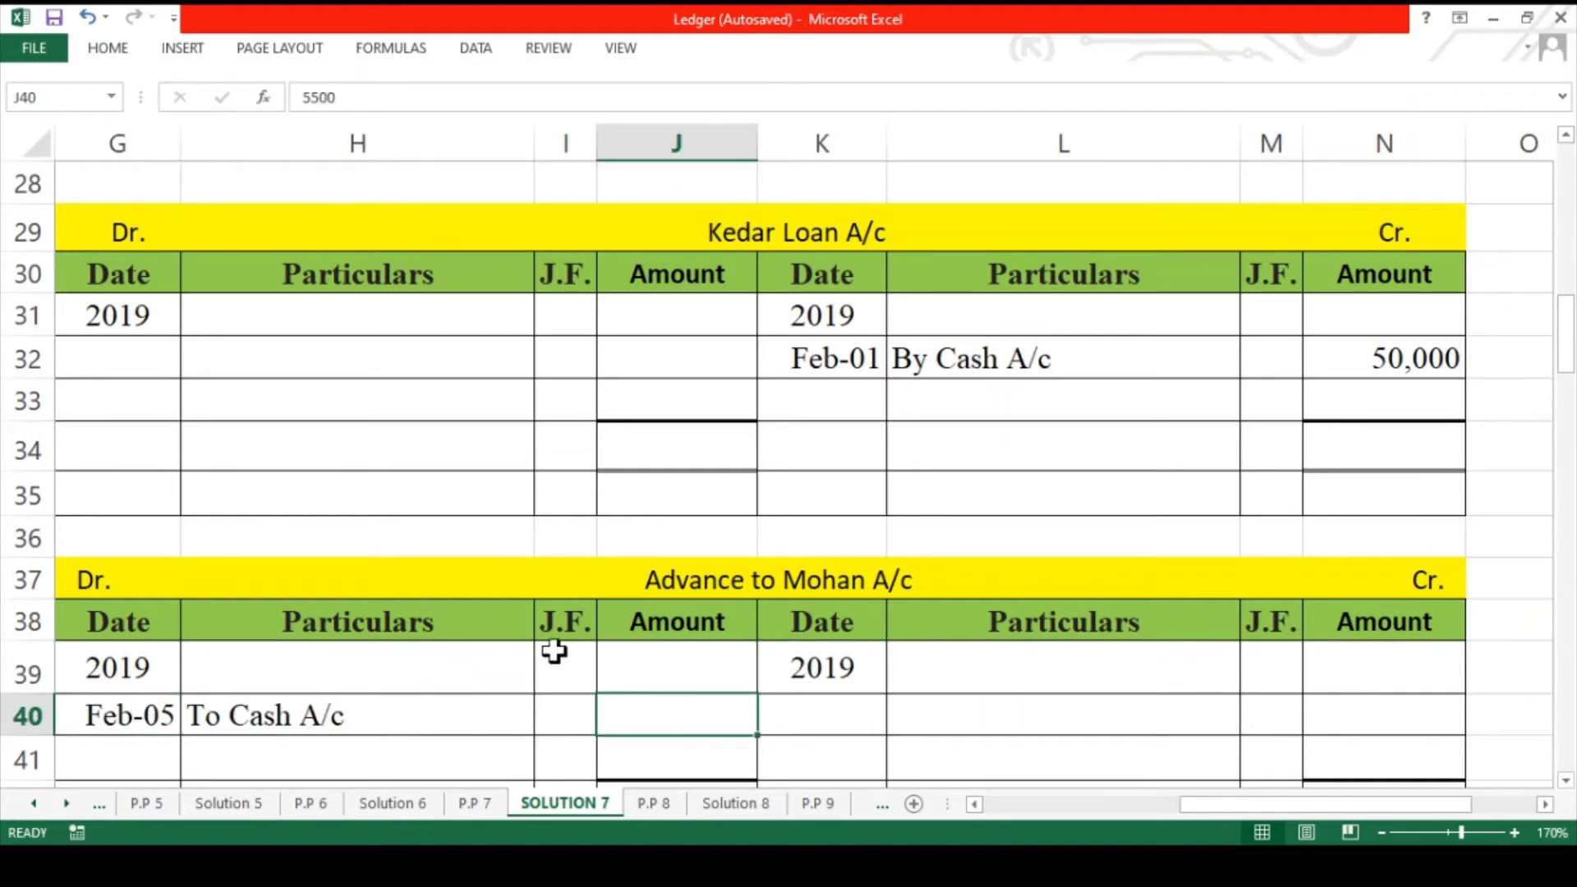
text(5500)
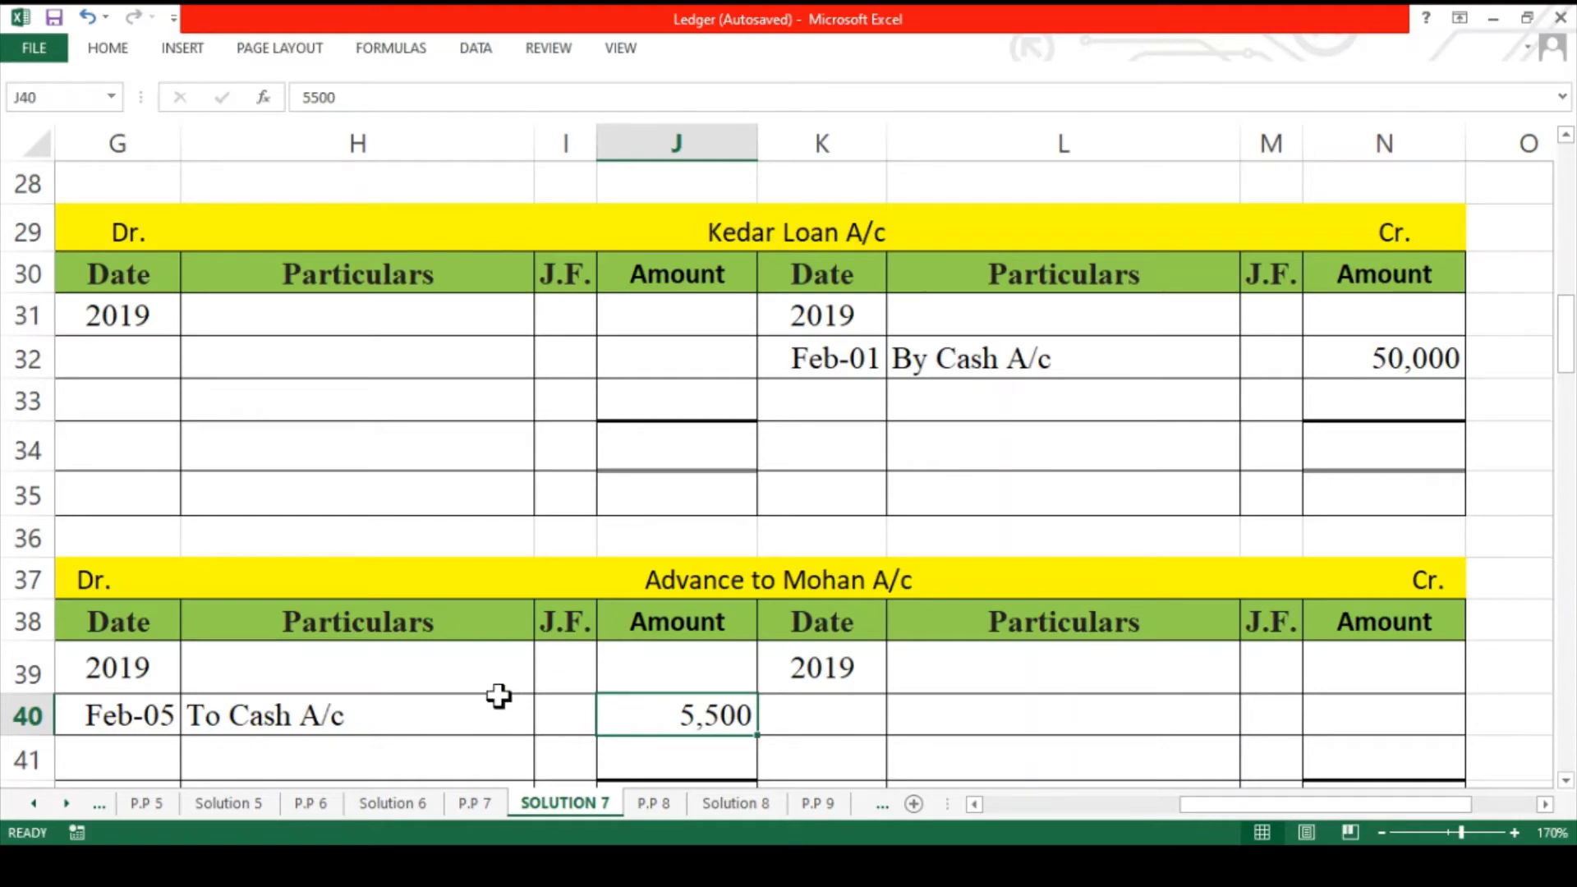
- Fill the journal's advance account debit line in B12 with yellow
scroll(498, 696, left, 5)
scroll(498, 695, up, 3)
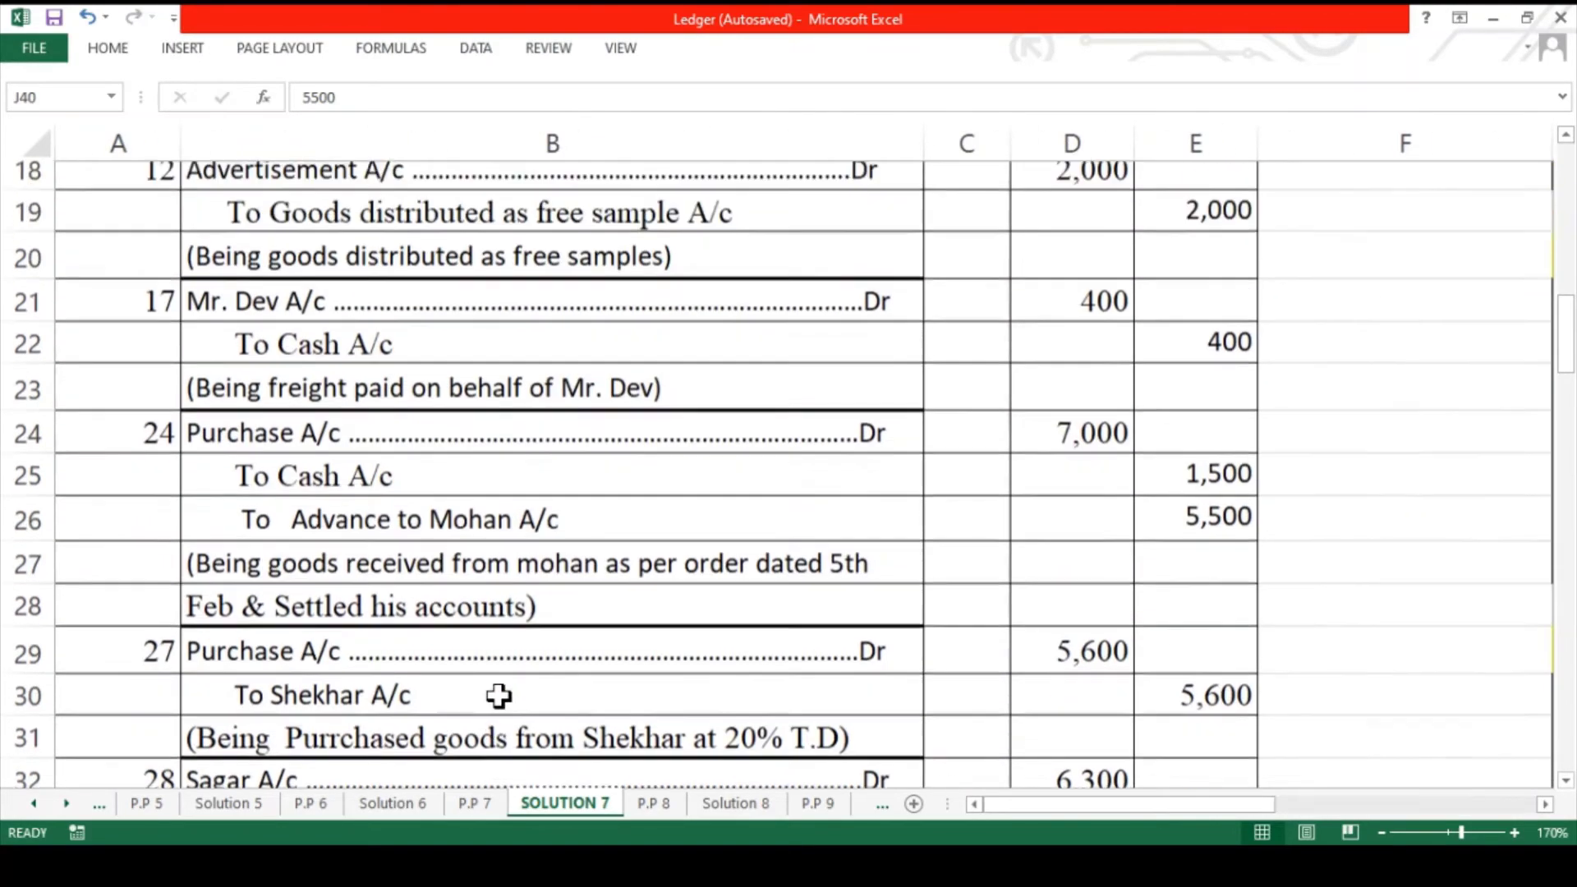
scroll(499, 695, up, 4)
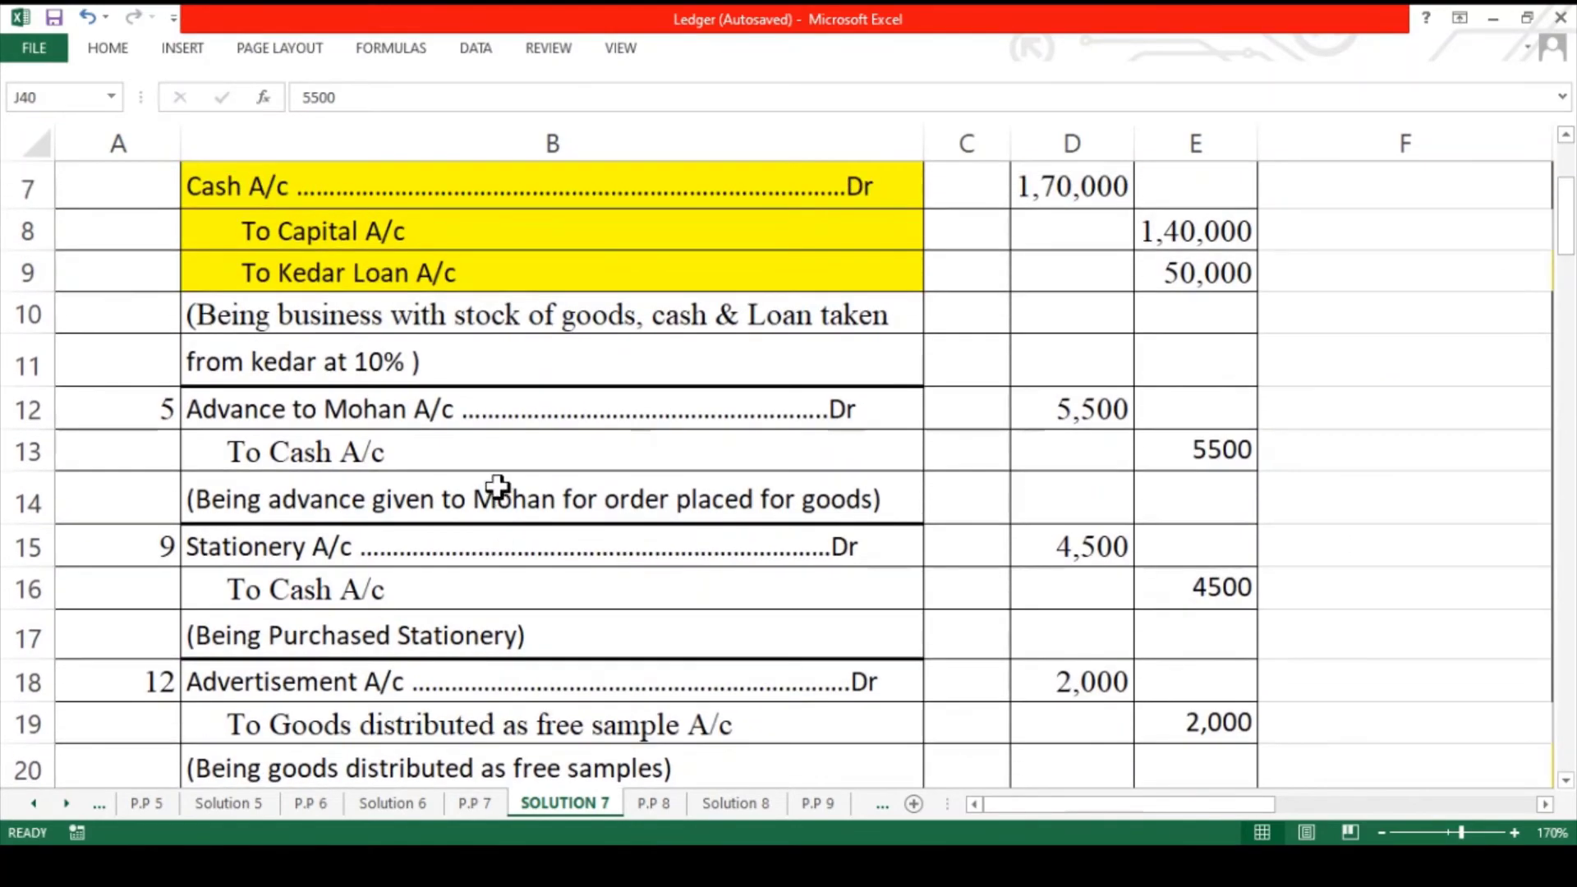
click(486, 413)
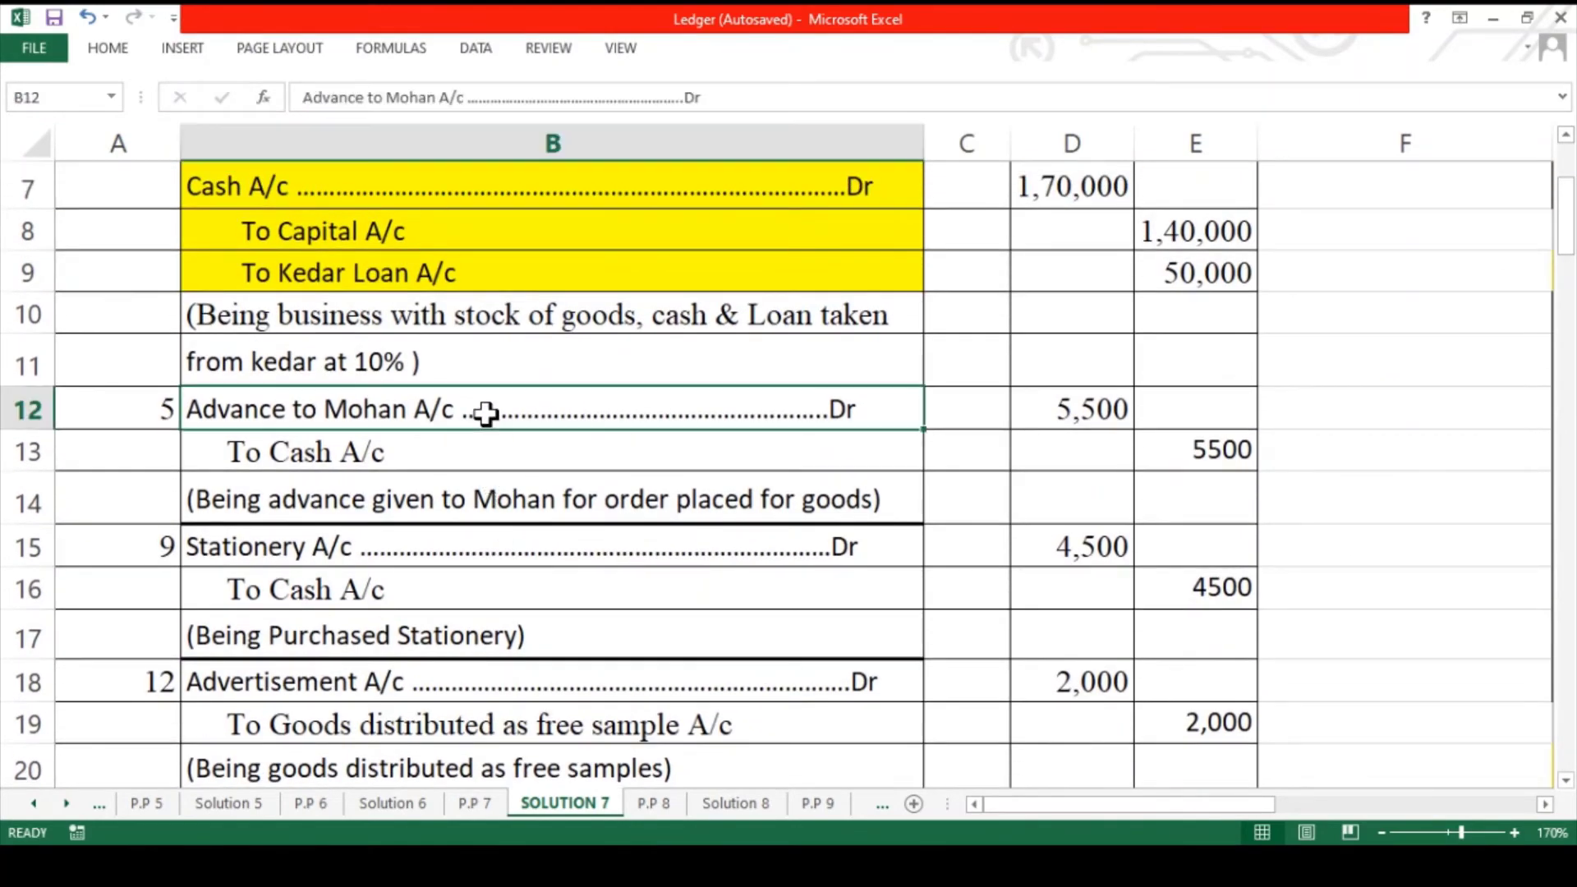
click(126, 46)
click(353, 127)
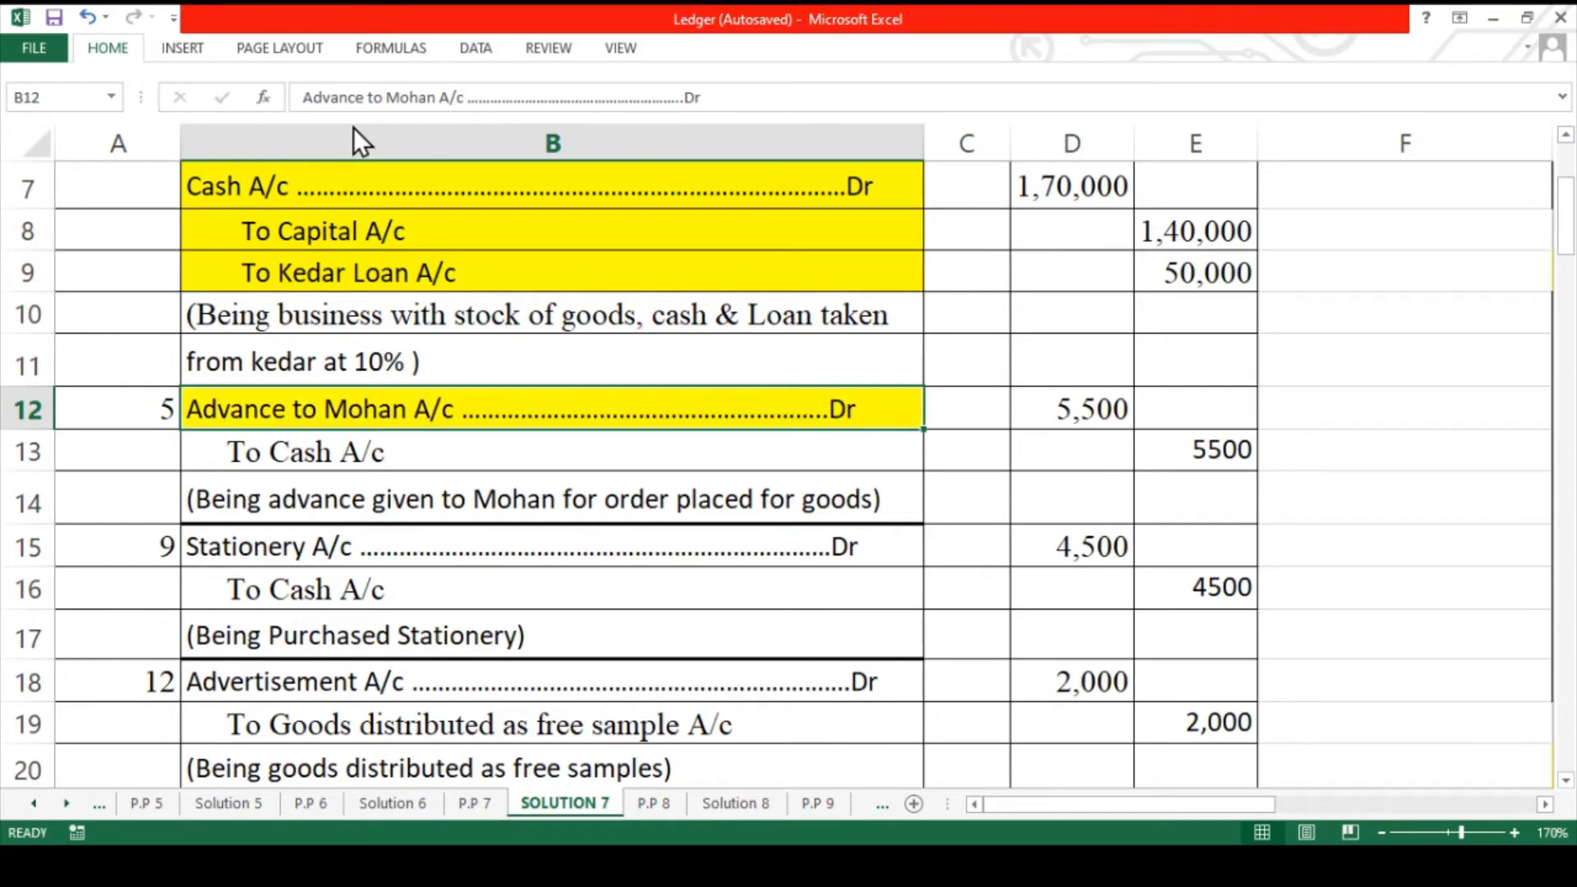
- Show the Cash account's credit posting in row 12: Feb-05, the supplier's advance account, amount 5,500, clearing the stray yellow fill from K12
click(435, 462)
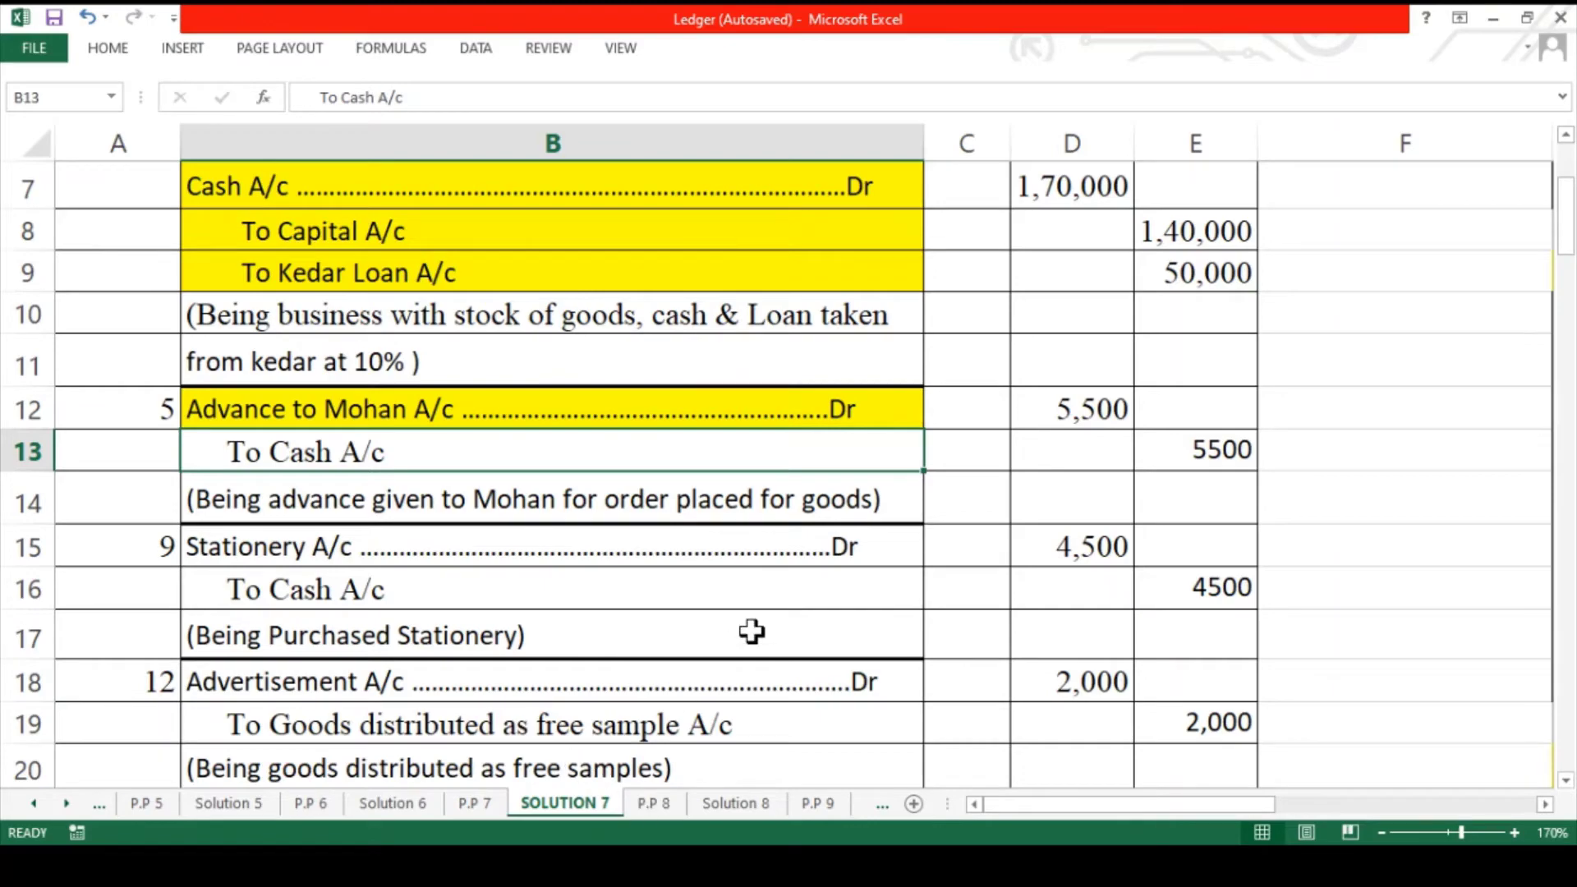
scroll(752, 631, right, 5)
scroll(752, 631, left, 3)
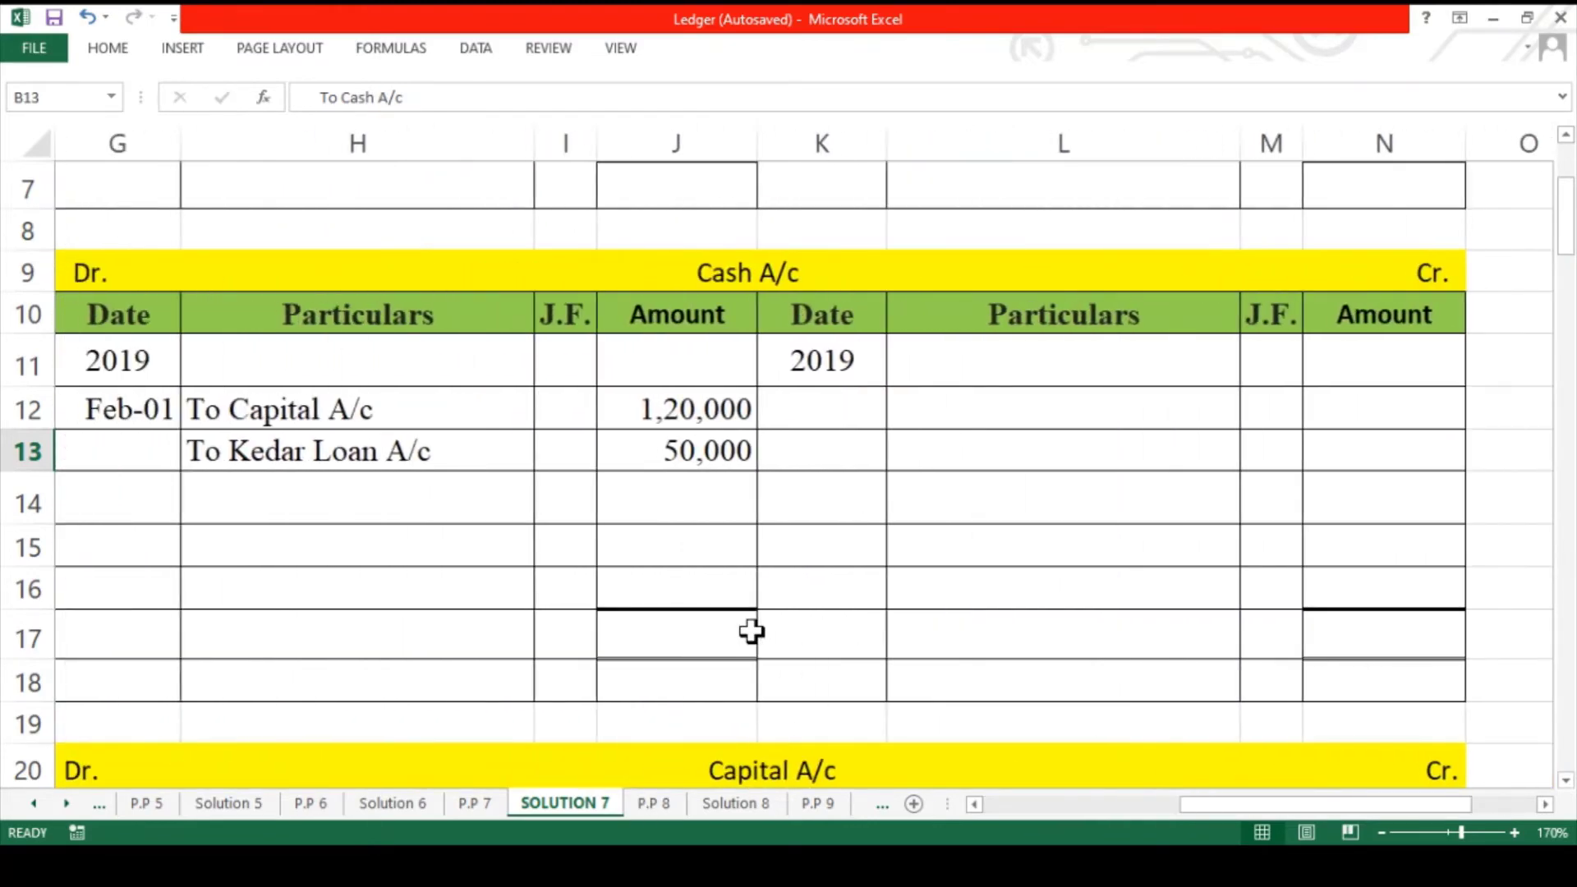
click(782, 406)
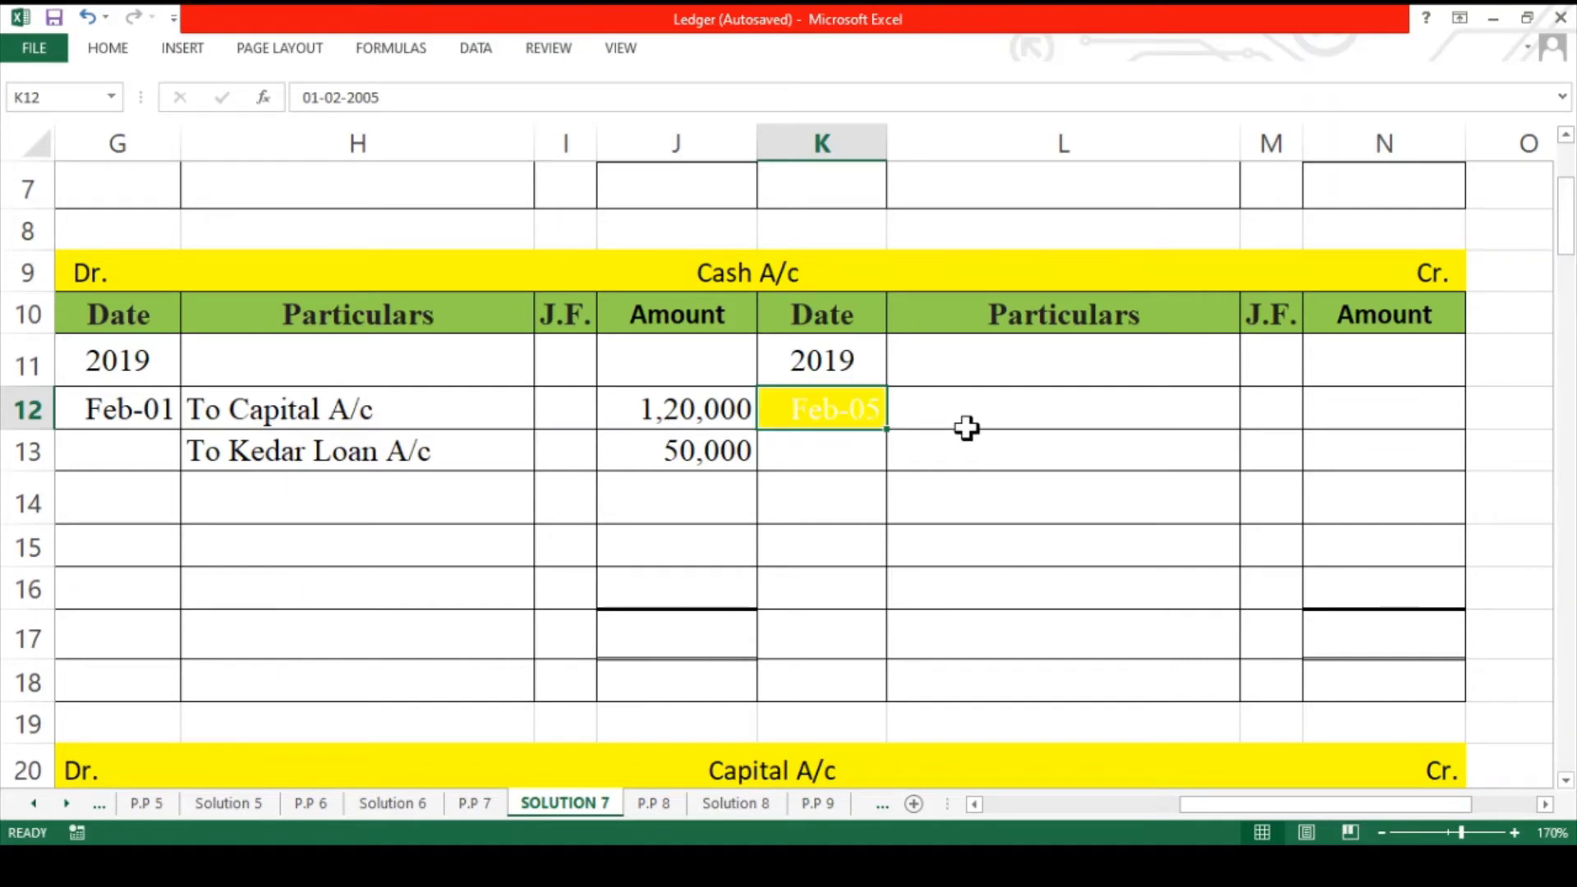
click(125, 56)
key(ctrl+y)
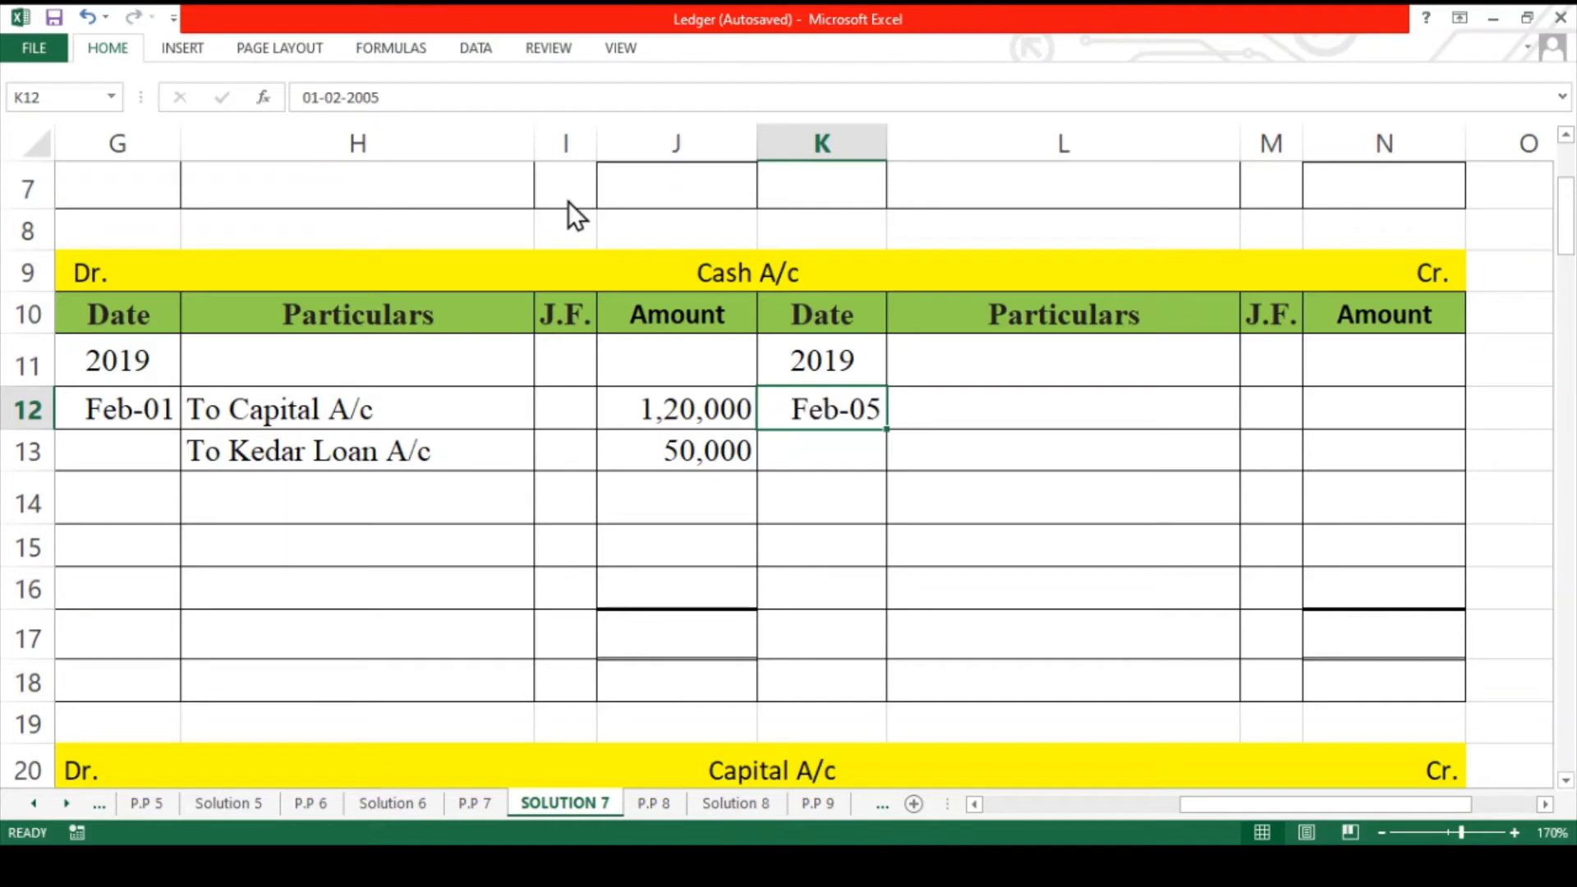
click(927, 396)
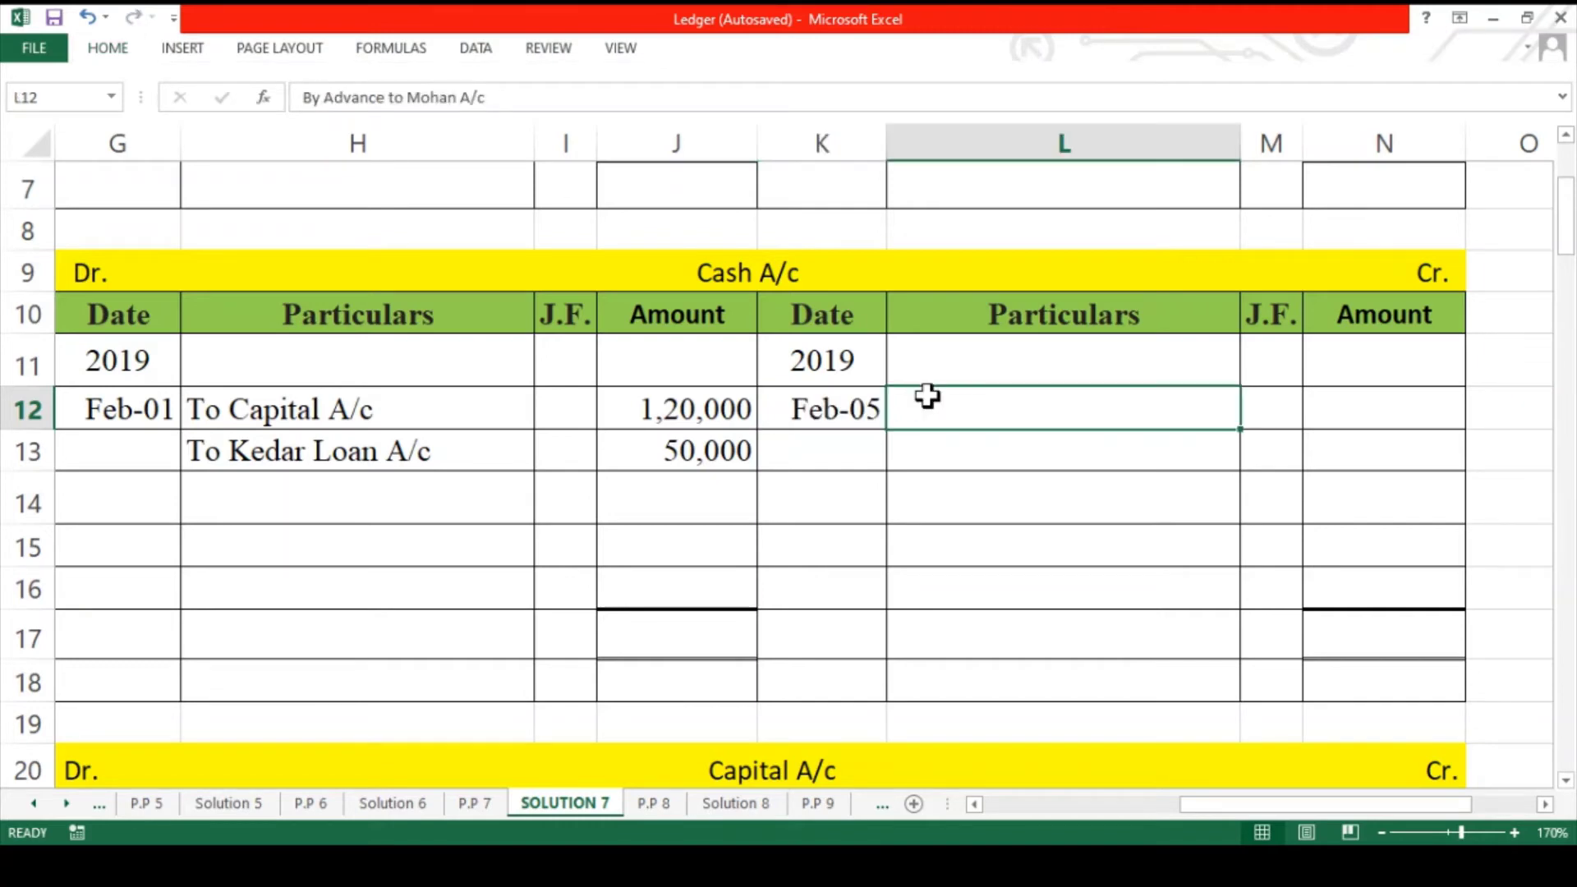
click(1328, 400)
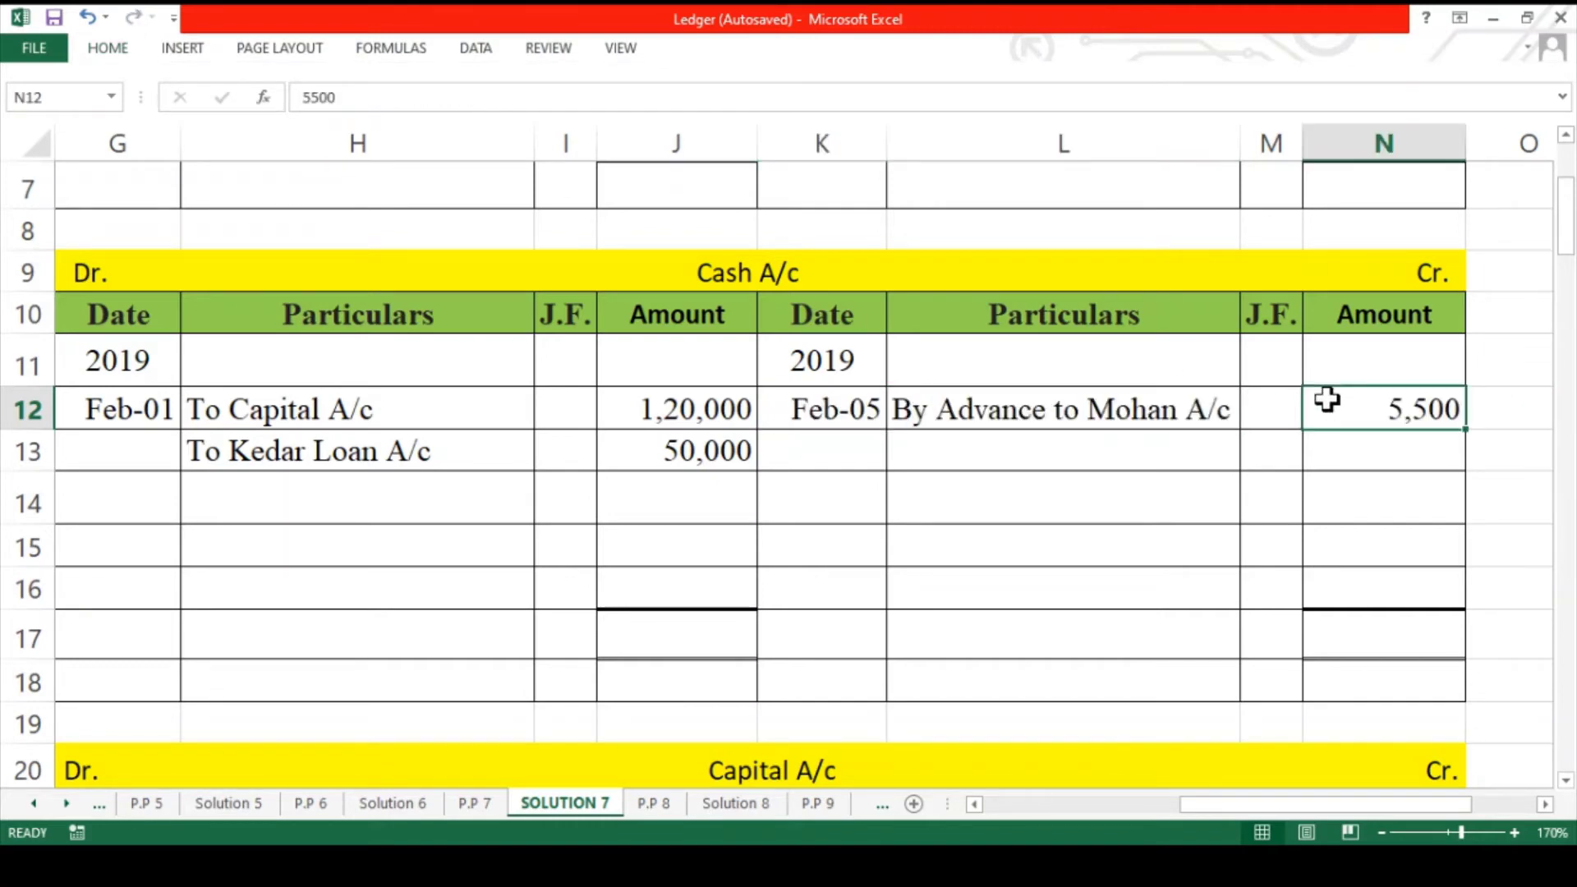
- Fill the journal's To Cash A/c credit line in B13 with yellow
scroll(1038, 461, left, 3)
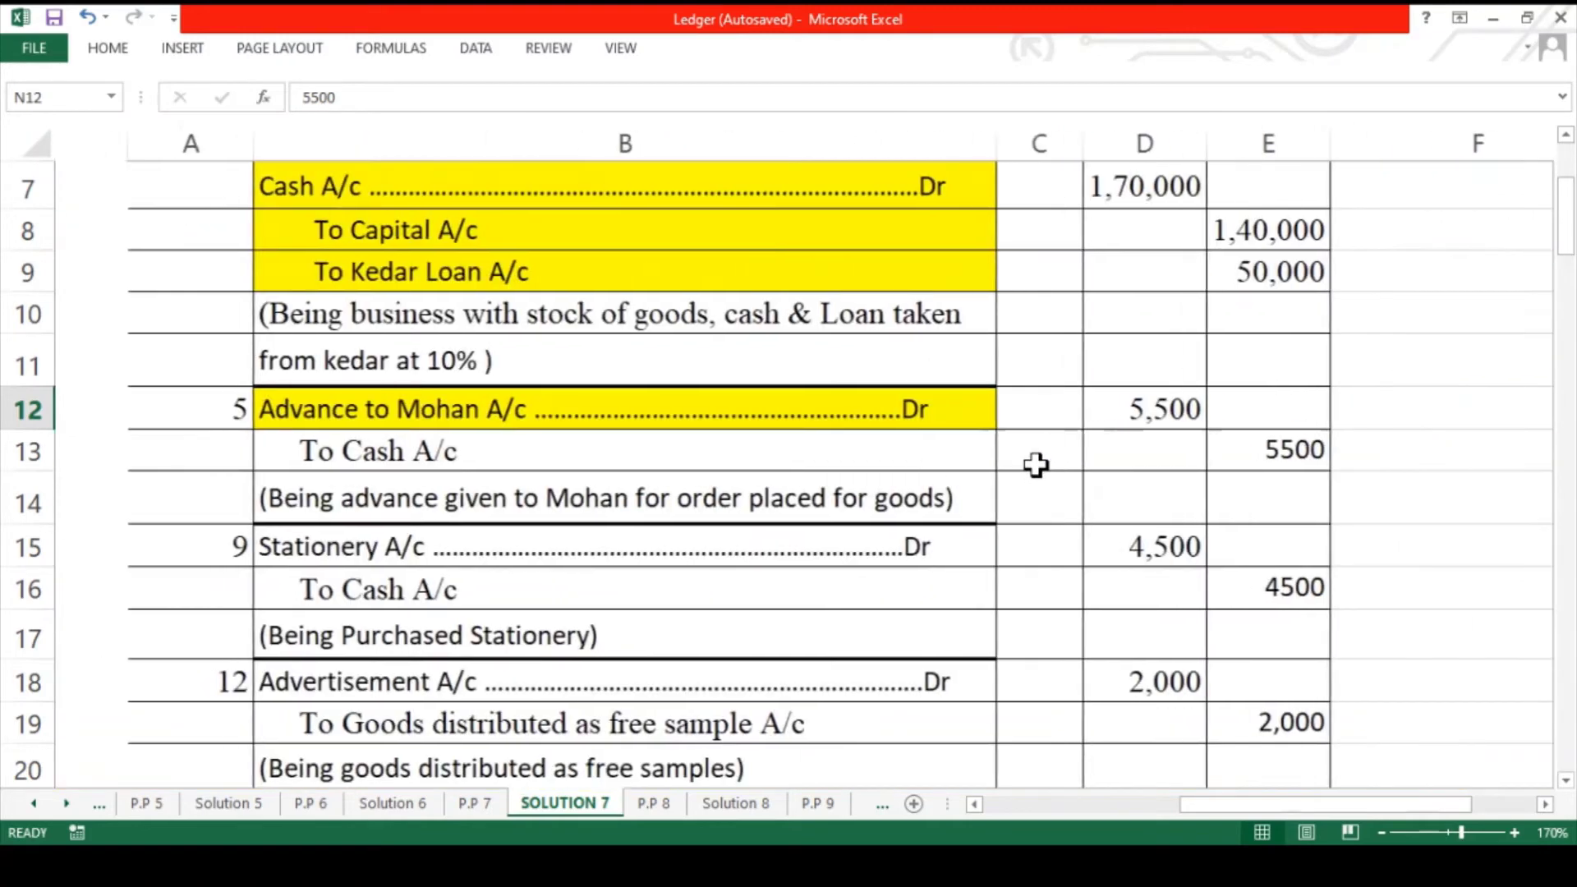
click(714, 464)
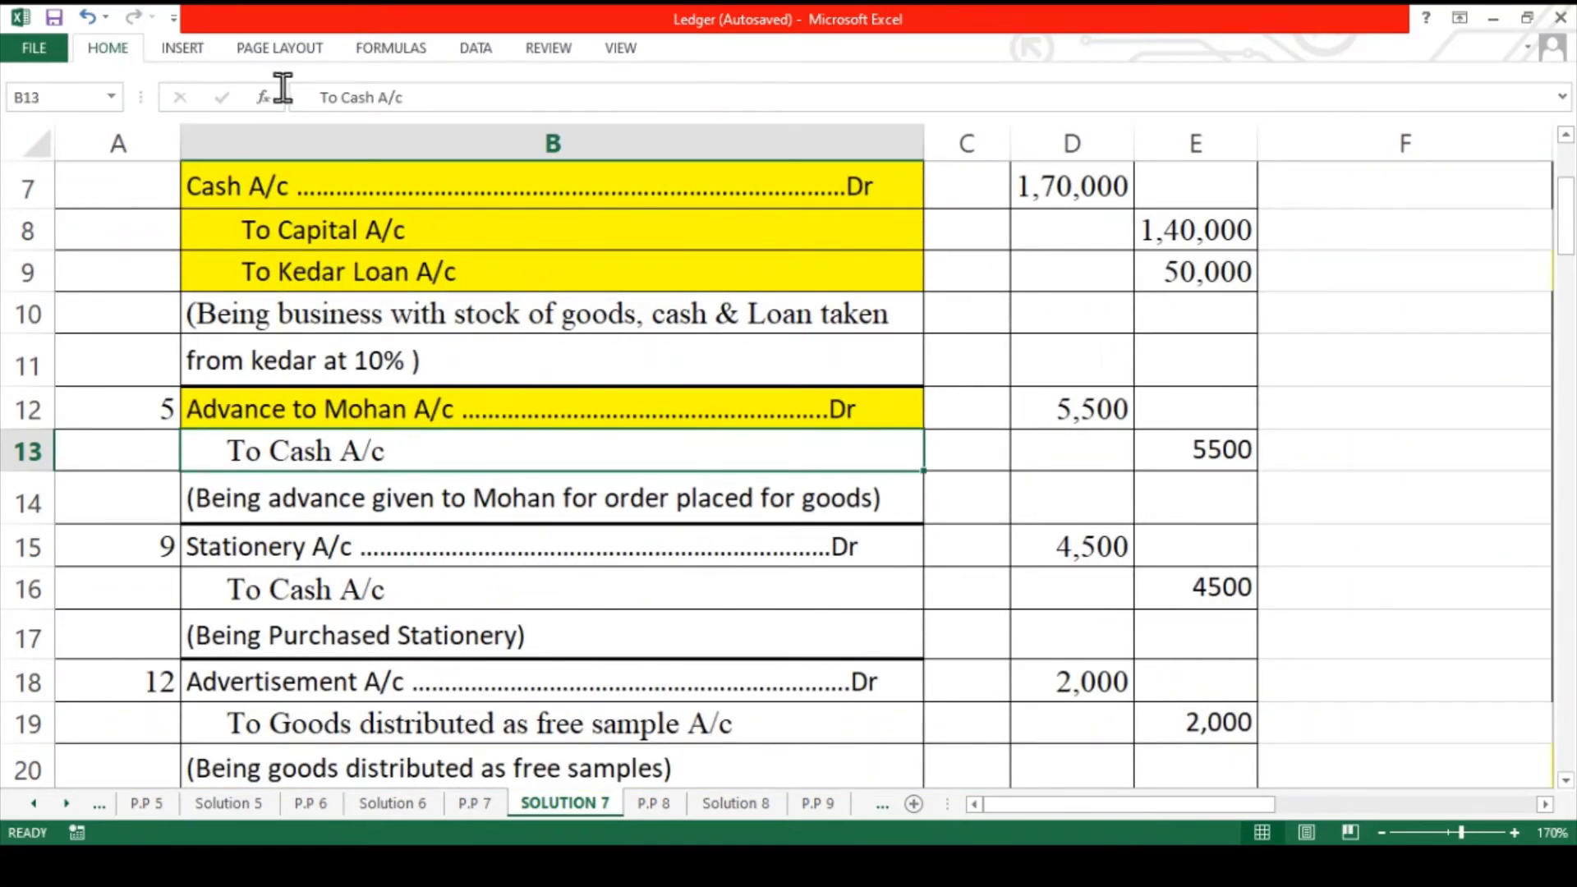
key(F4)
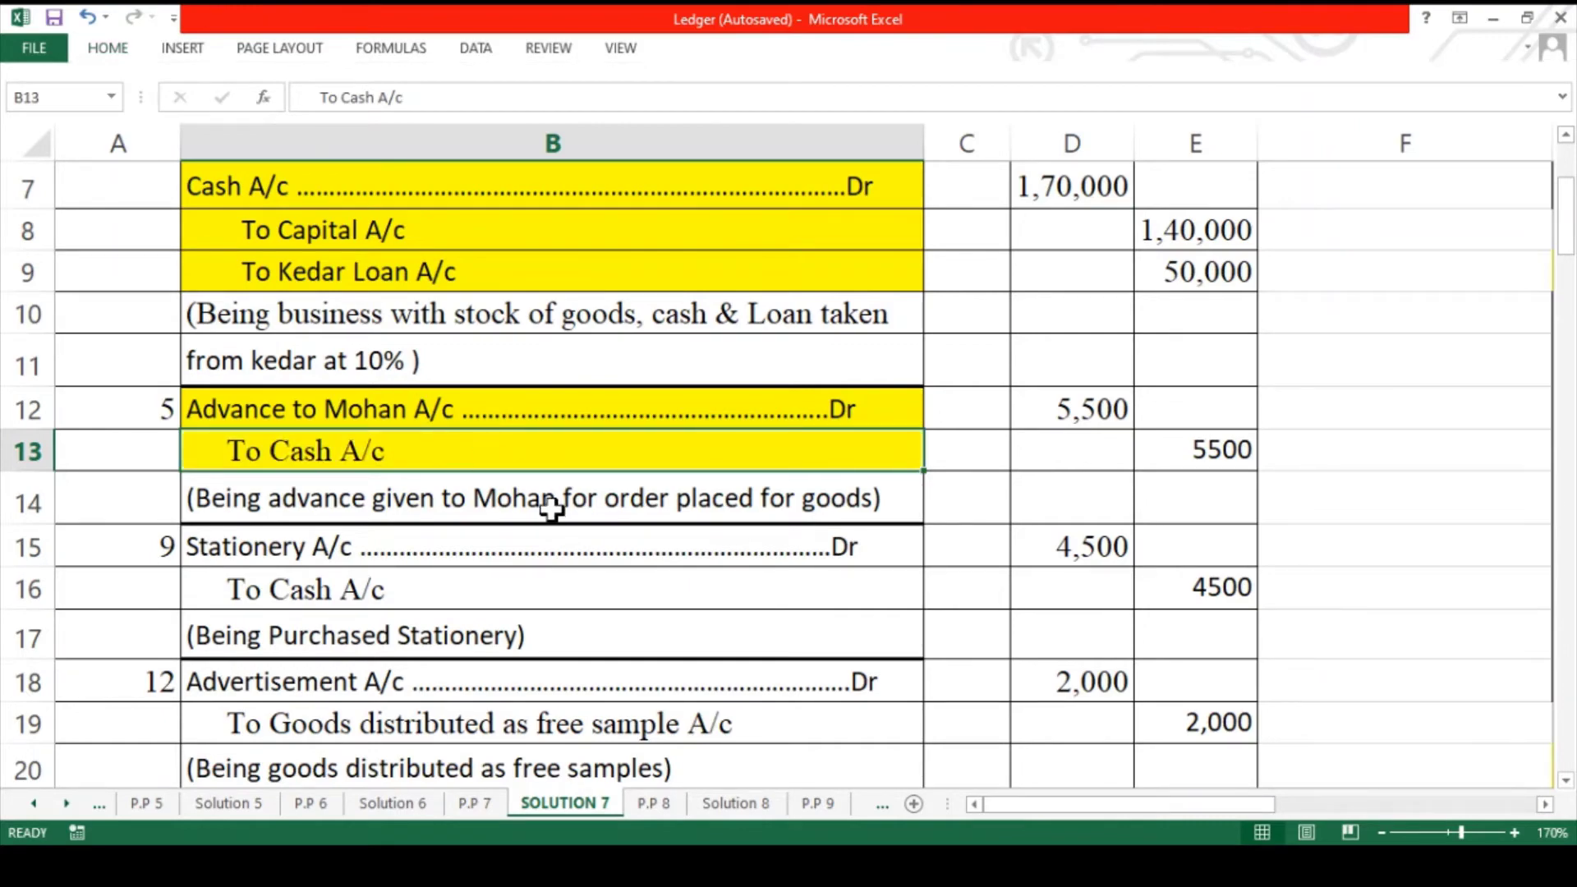
- Select the journal's Stationery A/c debit line in B15, dated the 9th
scroll(548, 505, down, 2)
click(517, 373)
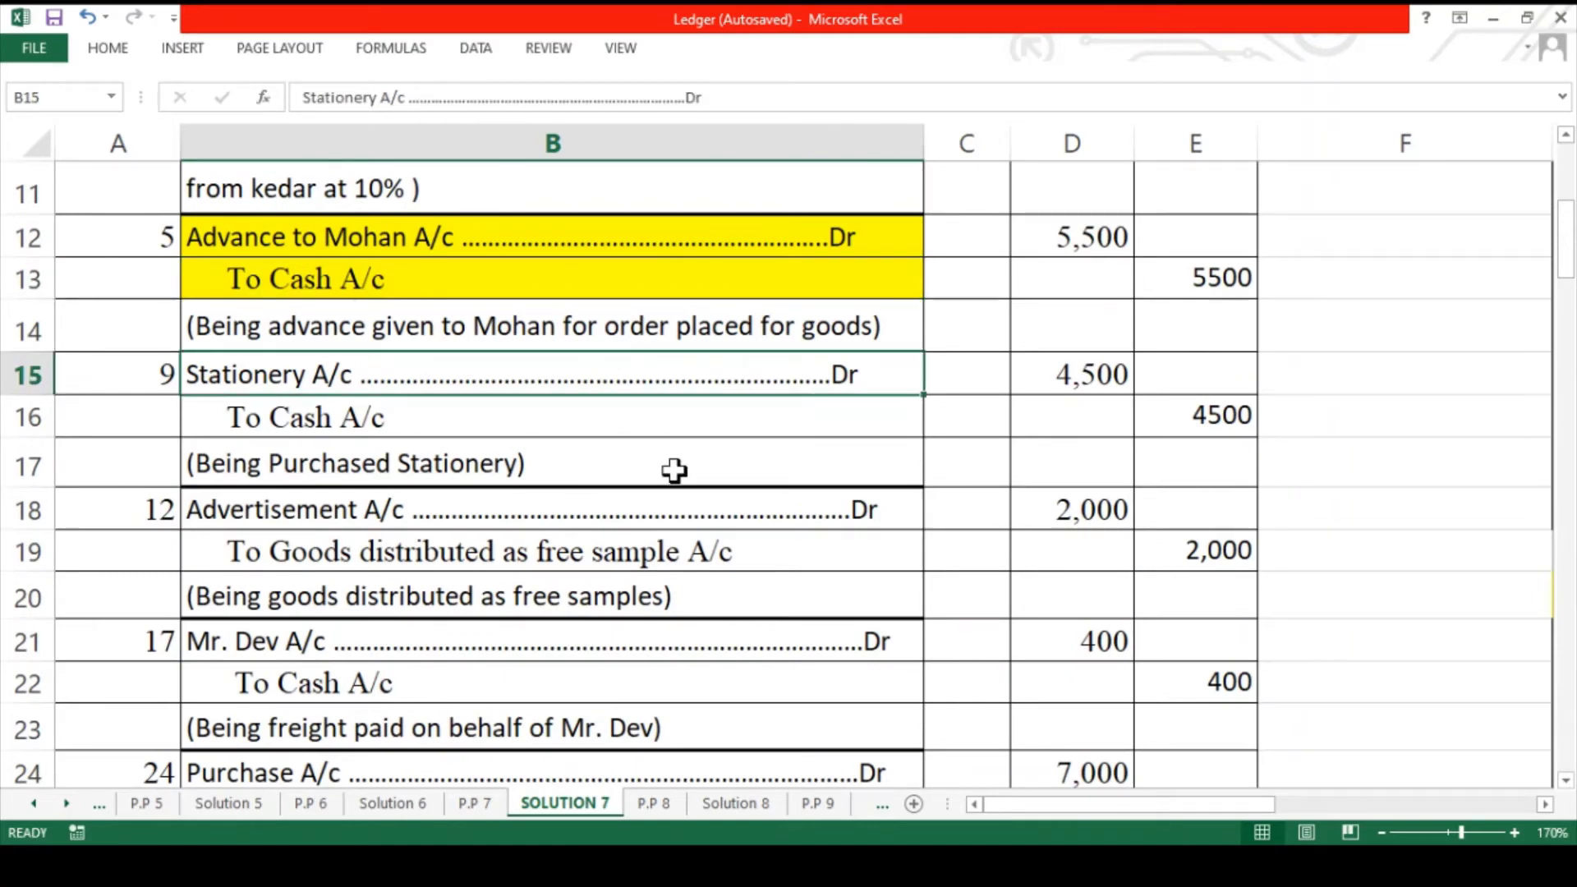
- Set the hidden 2019 year entries in G46 and K46 of the Stationery A/c ledger to black font
click(654, 416)
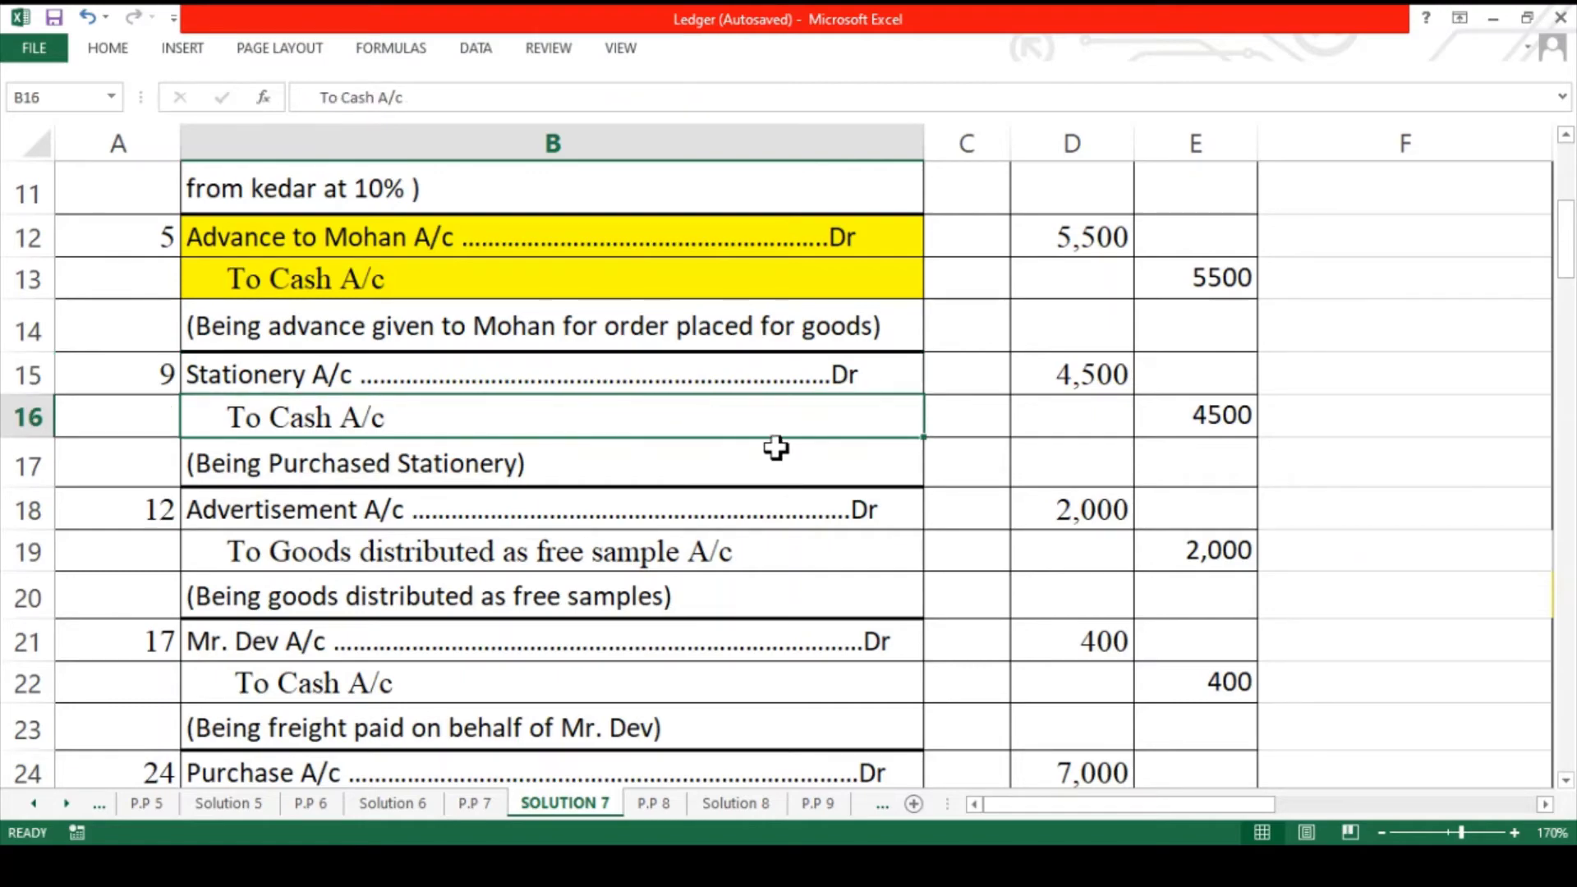
scroll(776, 448, right, 6)
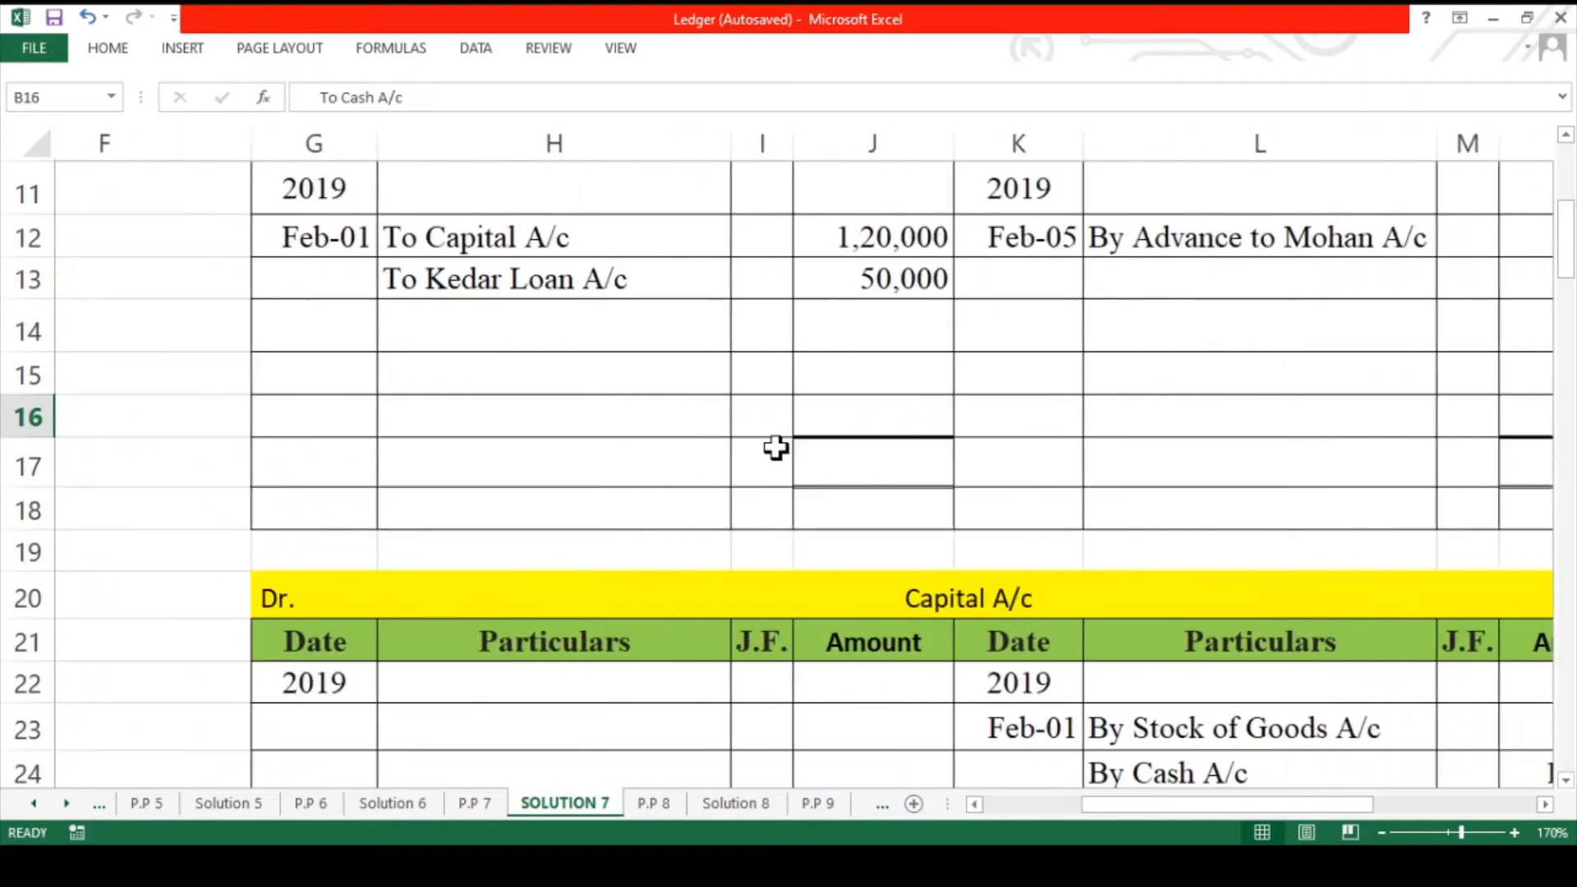
scroll(776, 448, right, 2)
scroll(776, 448, down, 3)
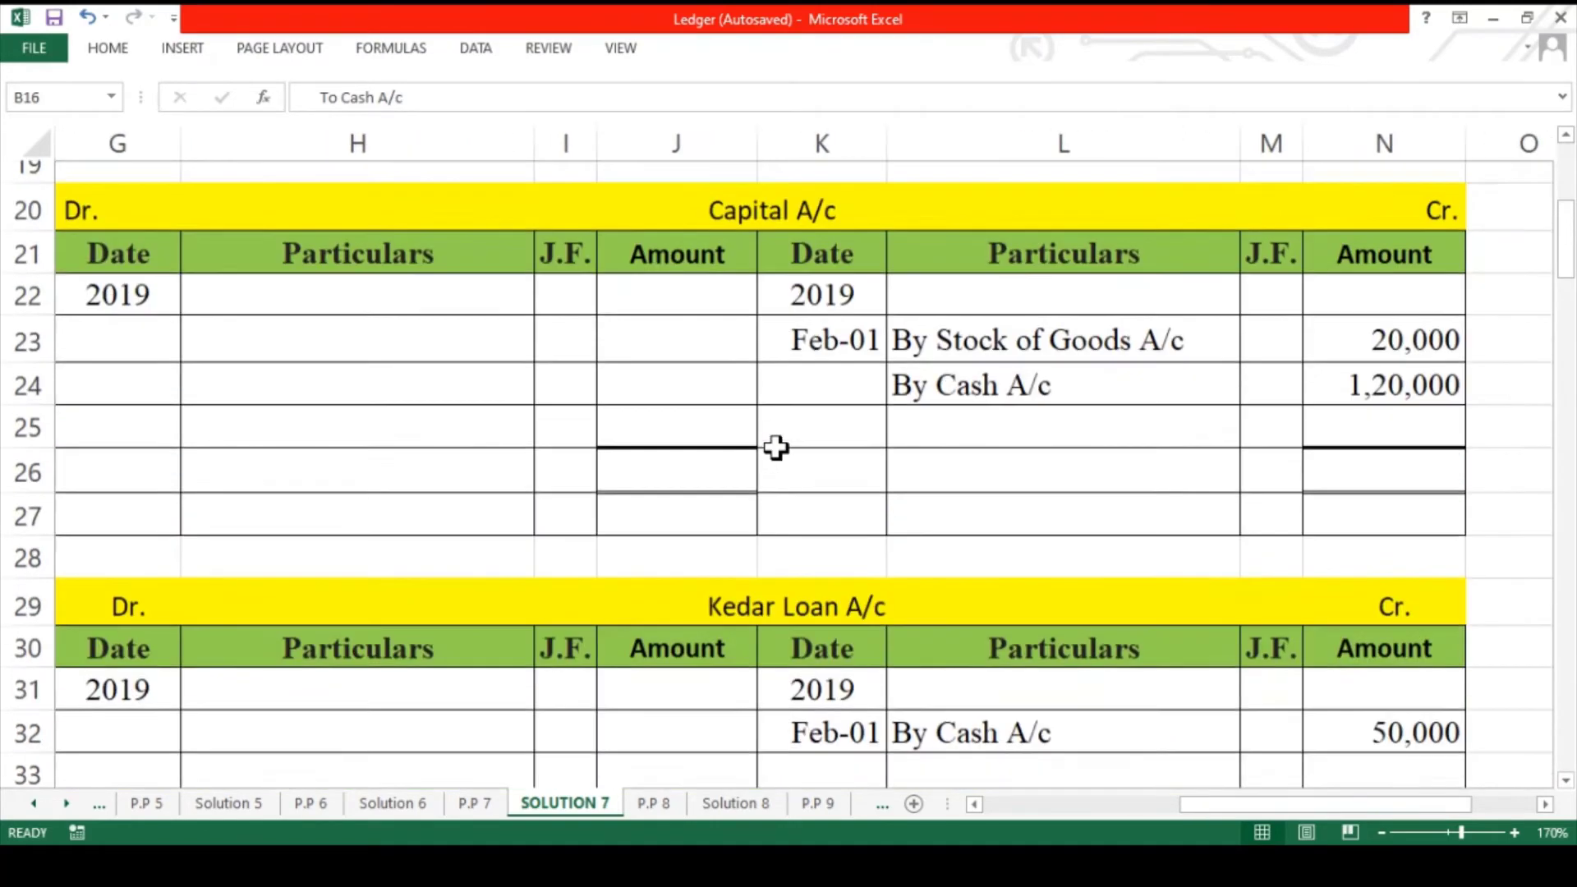
scroll(775, 448, down, 7)
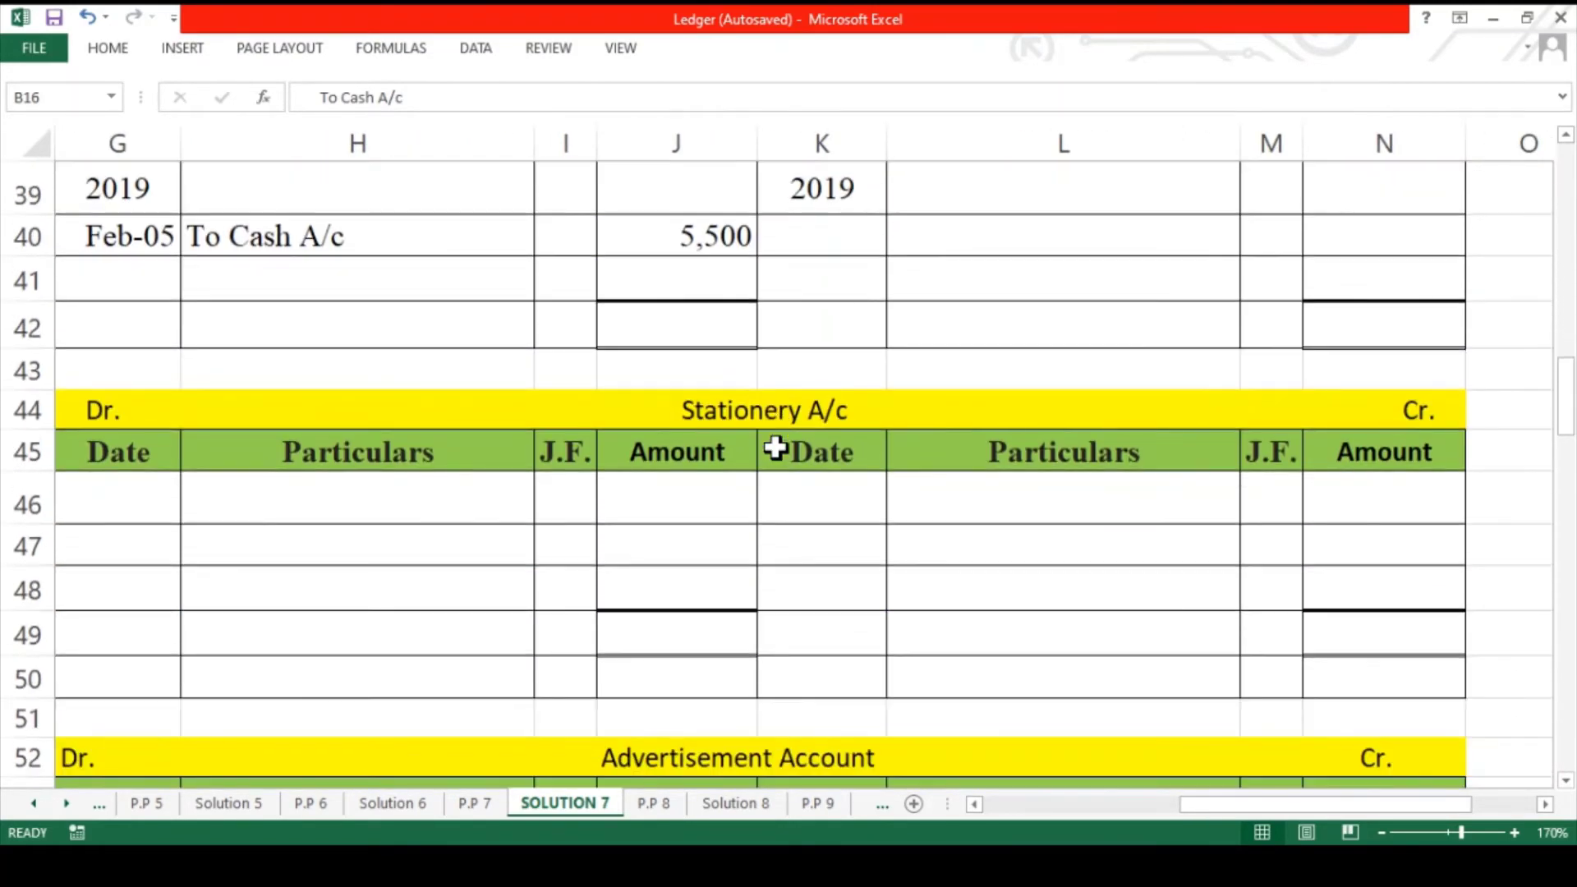
click(107, 511)
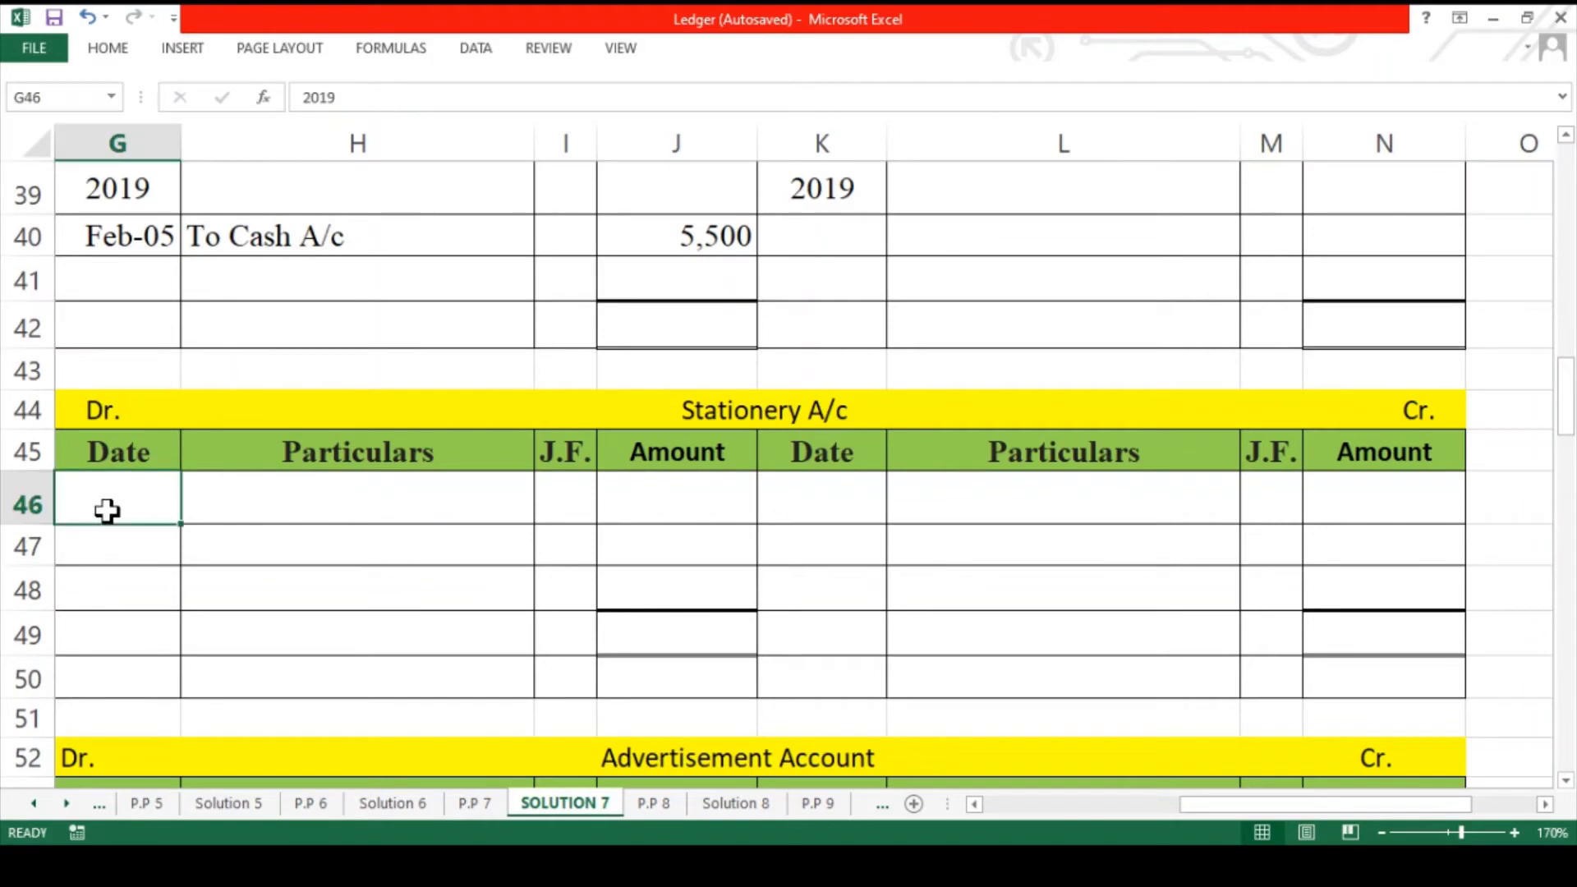
click(112, 47)
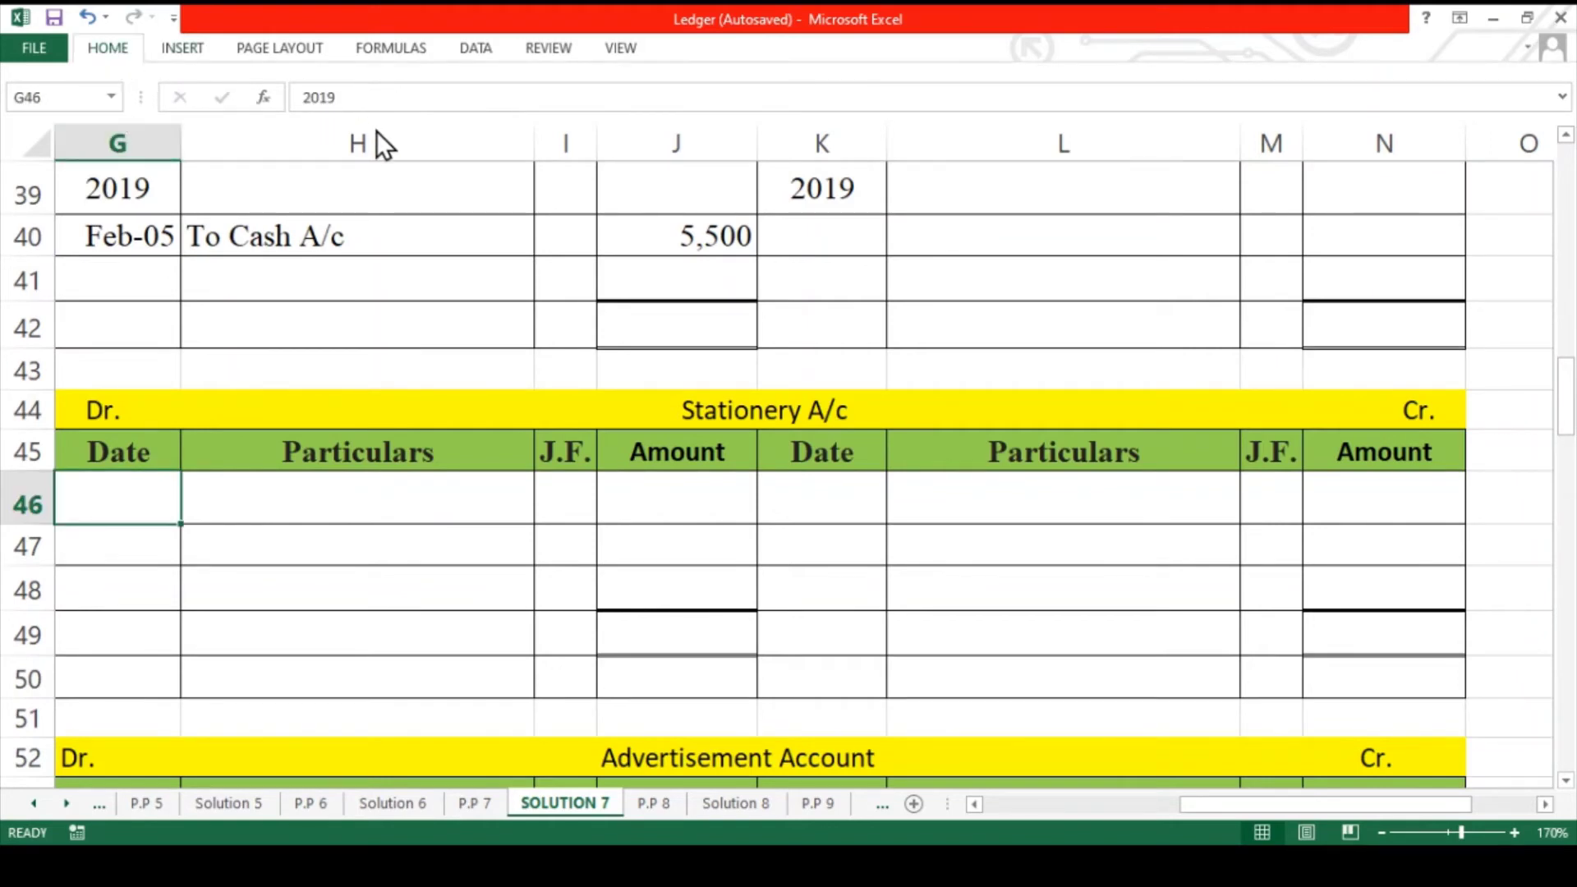
click(785, 511)
text(2019)
- Reveal the Stationery A/c debit entry in row 47 in black font: Feb-09, To Cash A/c, 4,500
drag(706, 450, 161, 454)
click(148, 547)
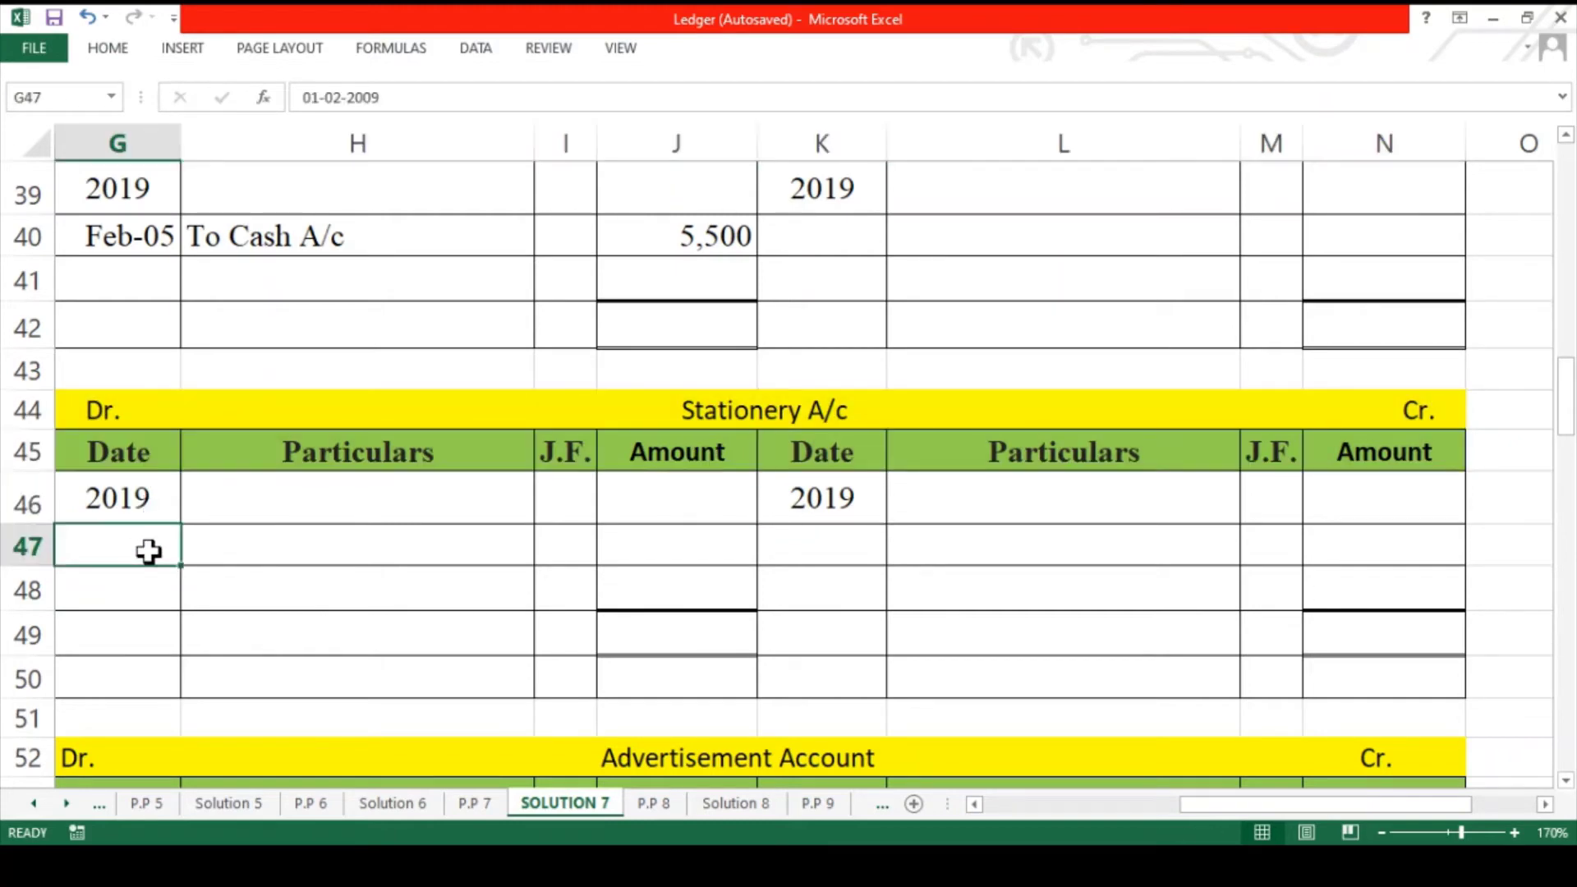
text(Feb-09)
click(223, 548)
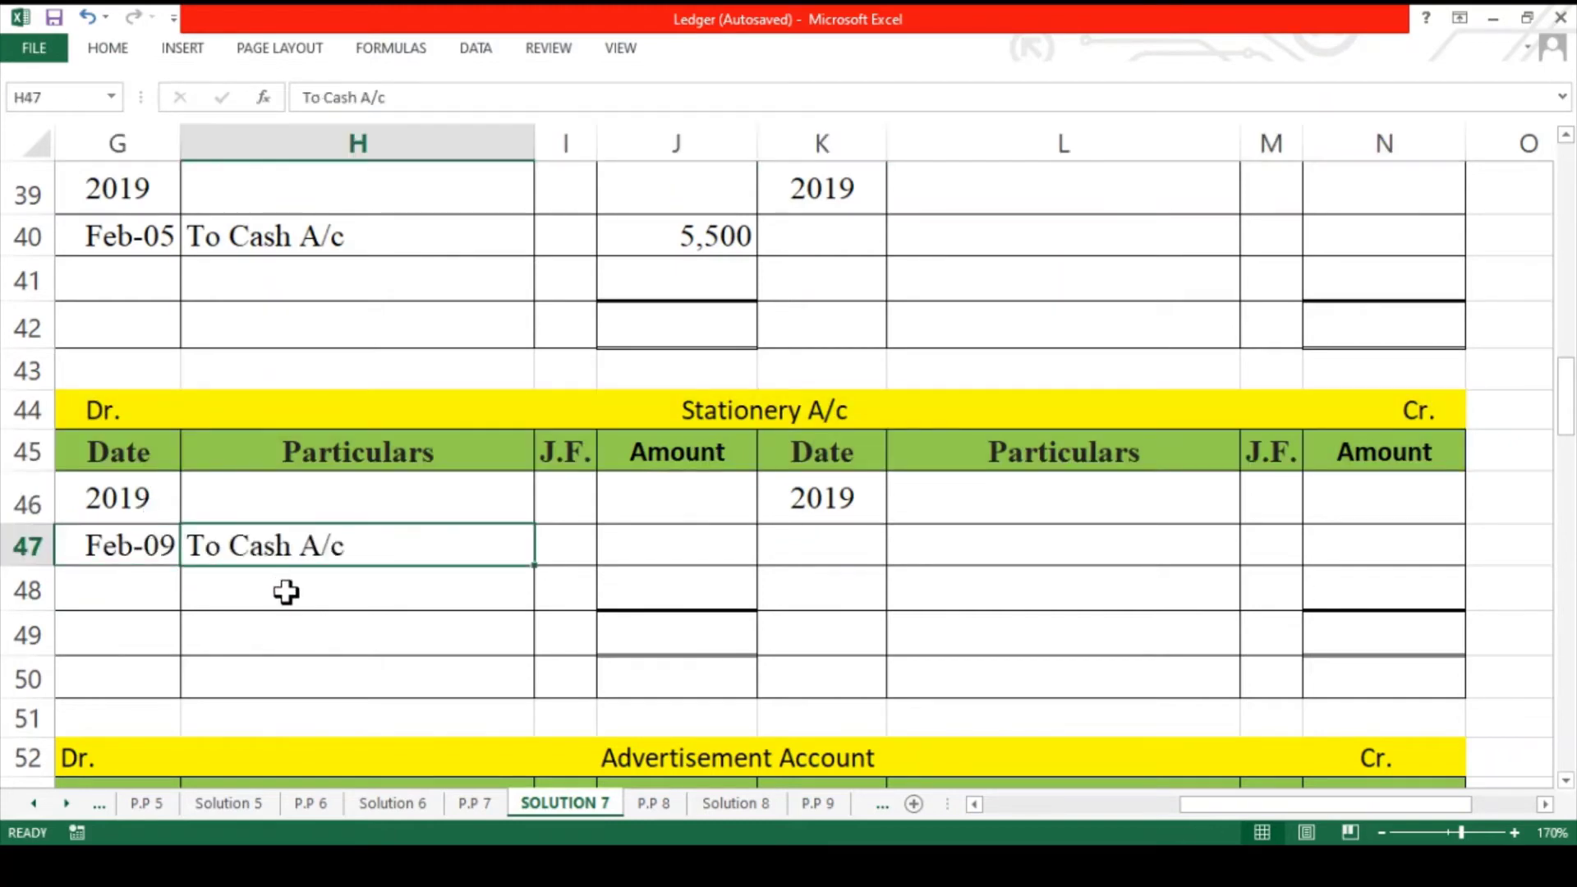
click(634, 546)
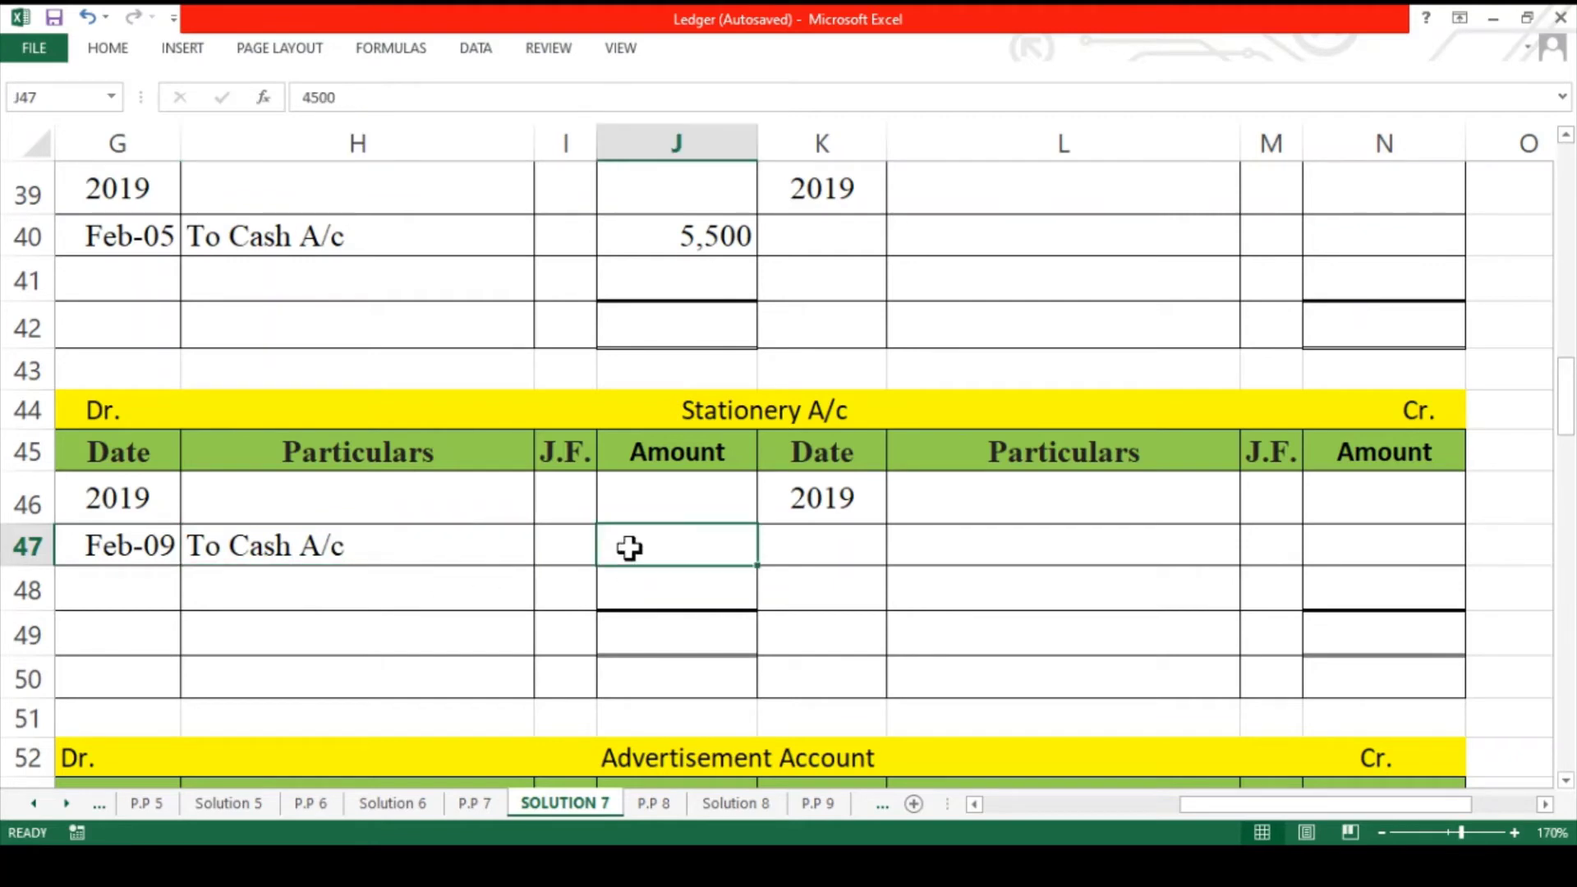
text(4500)
key(ctrl+Return)
- Highlight the Stationery A/c debit line in B15 of the journal with yellow fill
scroll(630, 548, left, 5)
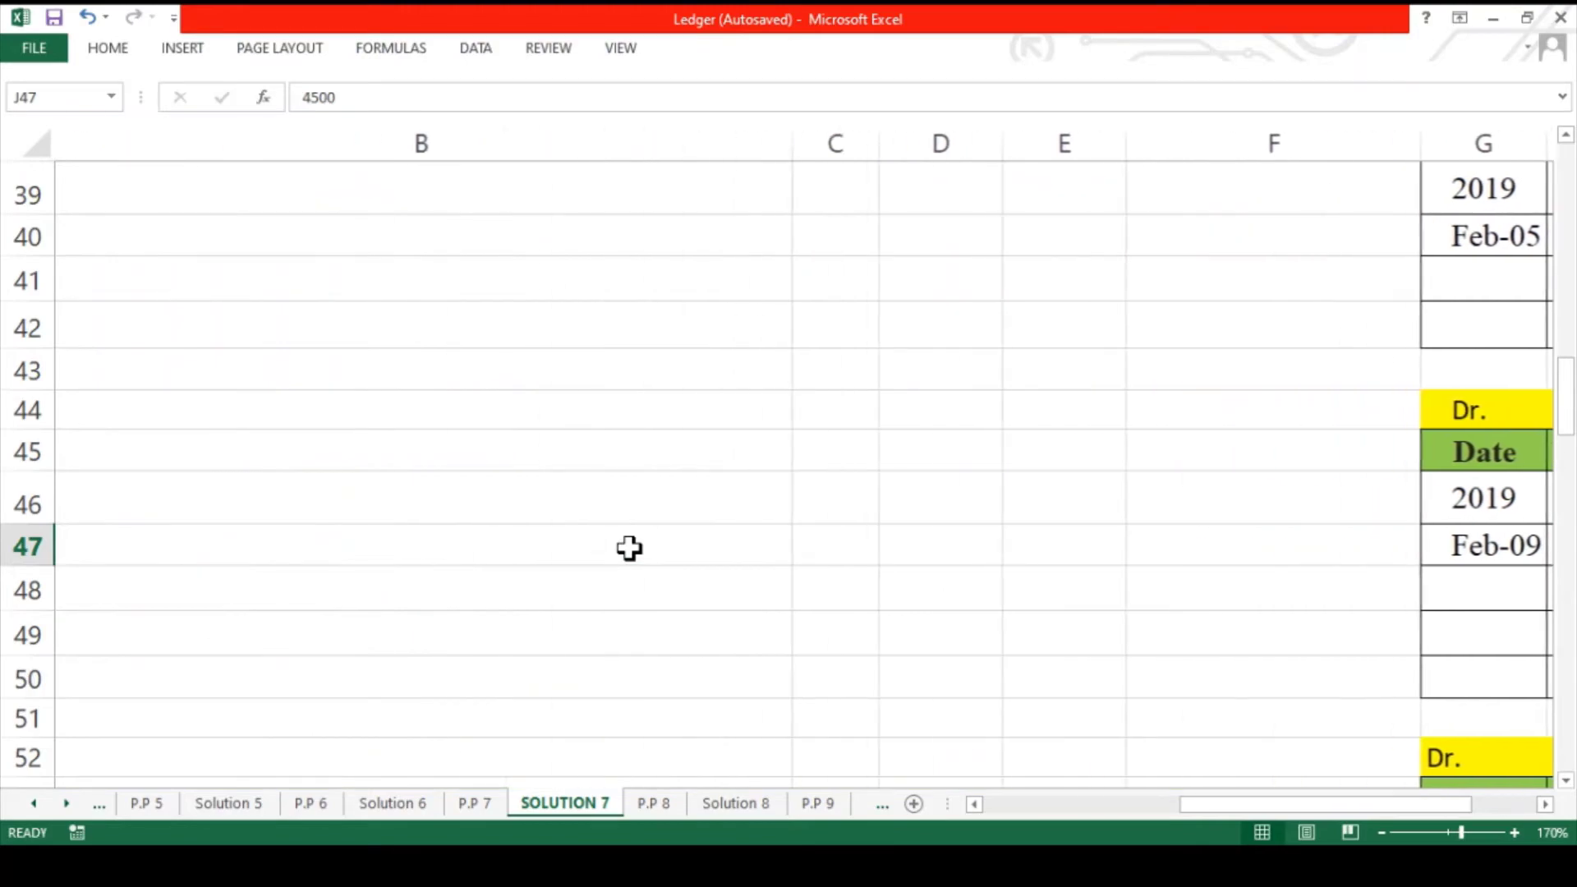
scroll(629, 548, up, 4)
scroll(629, 548, left, 1)
scroll(626, 545, up, 4)
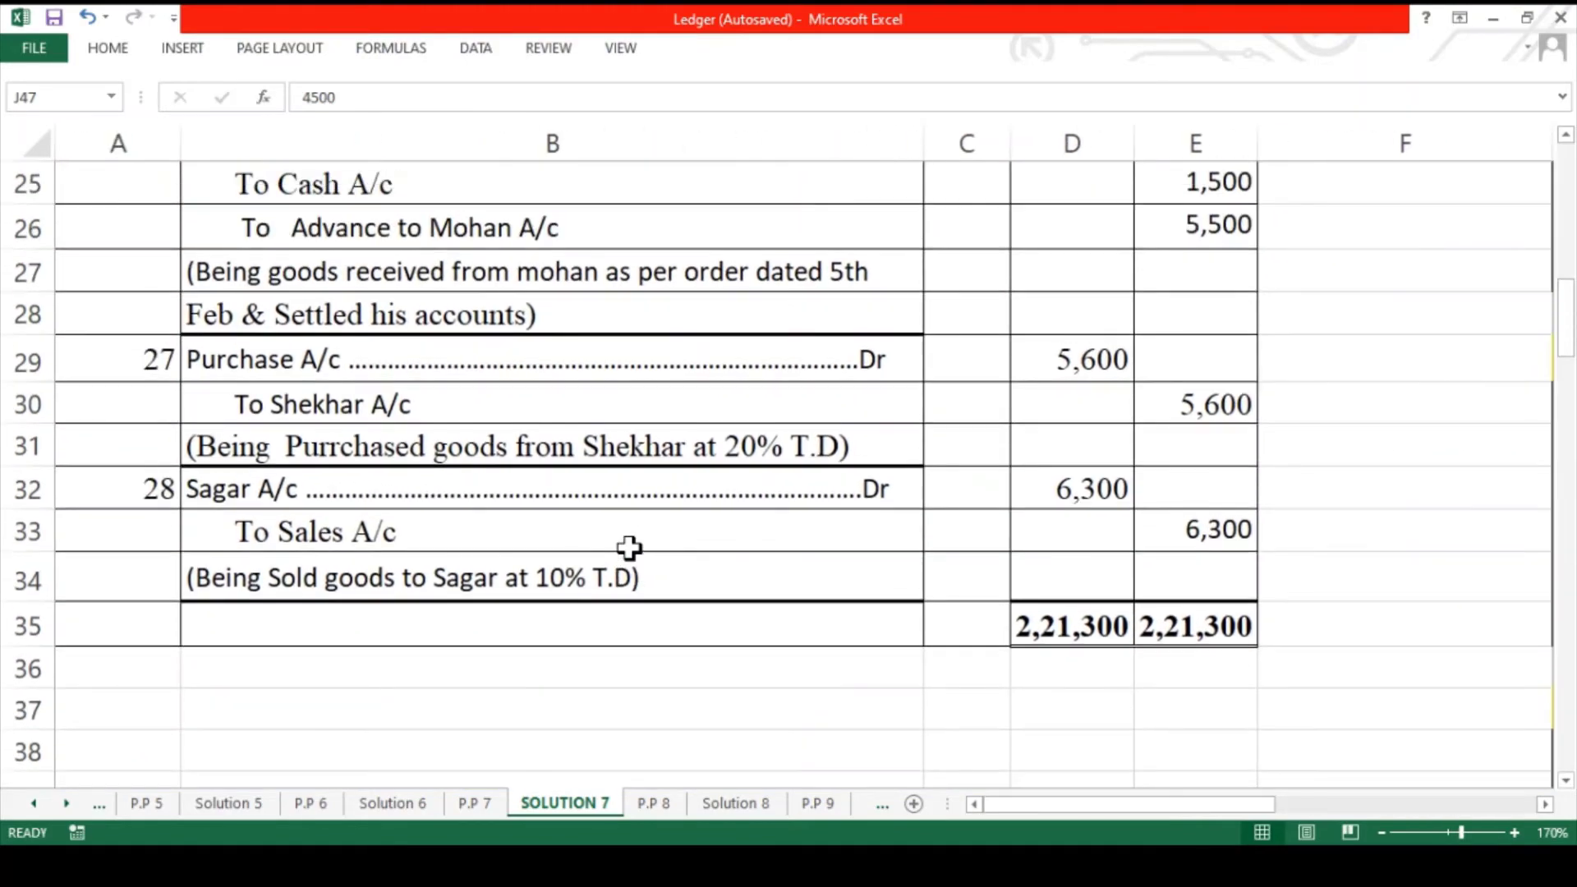
scroll(610, 454, up, 2)
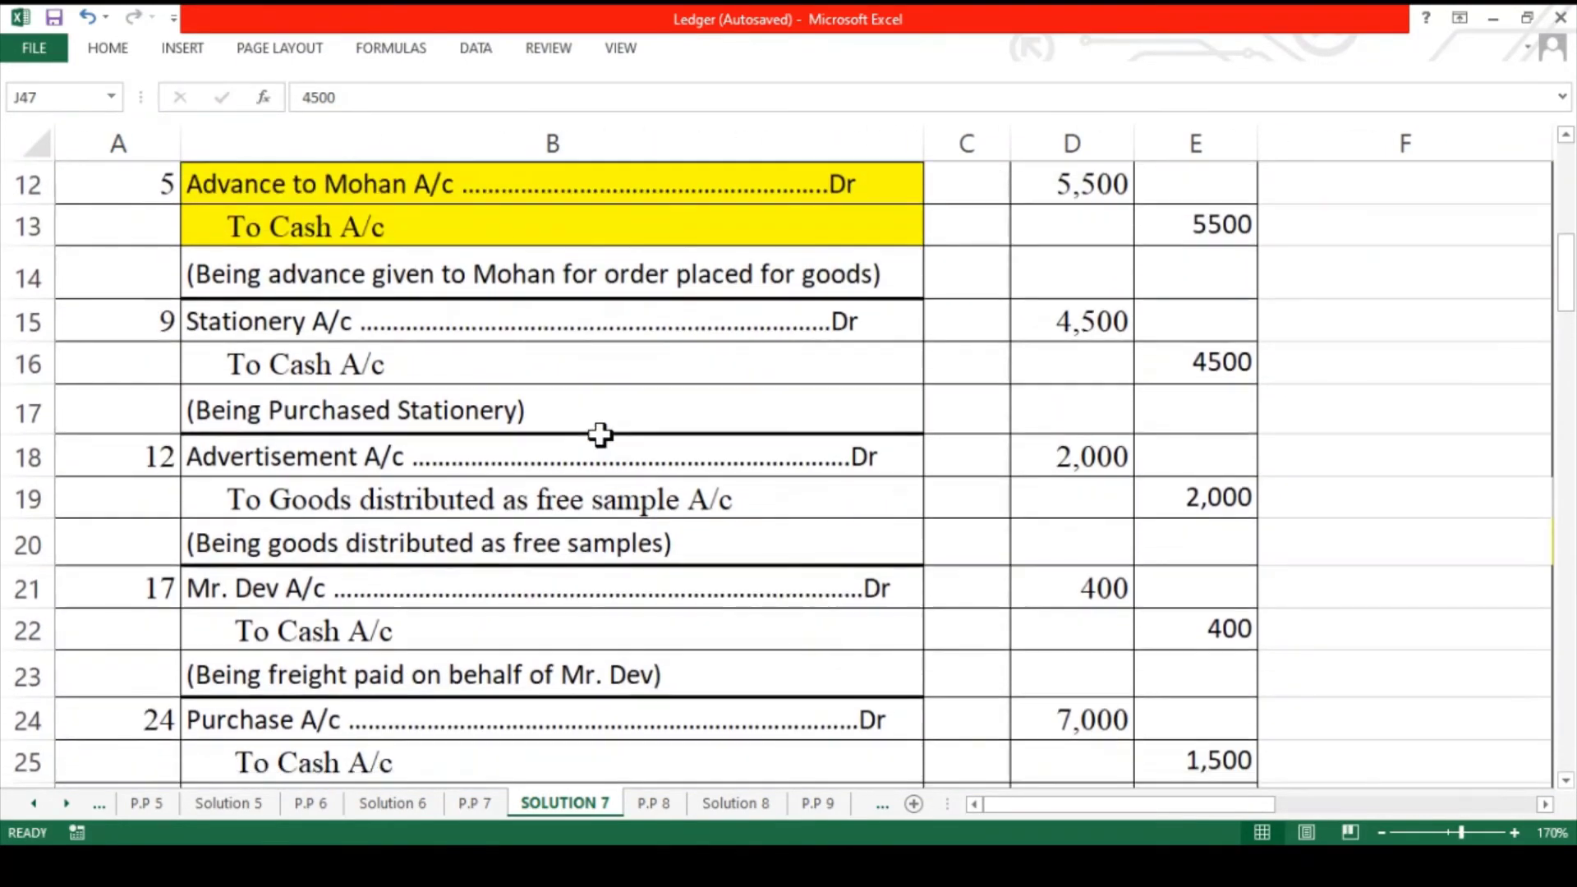
click(526, 328)
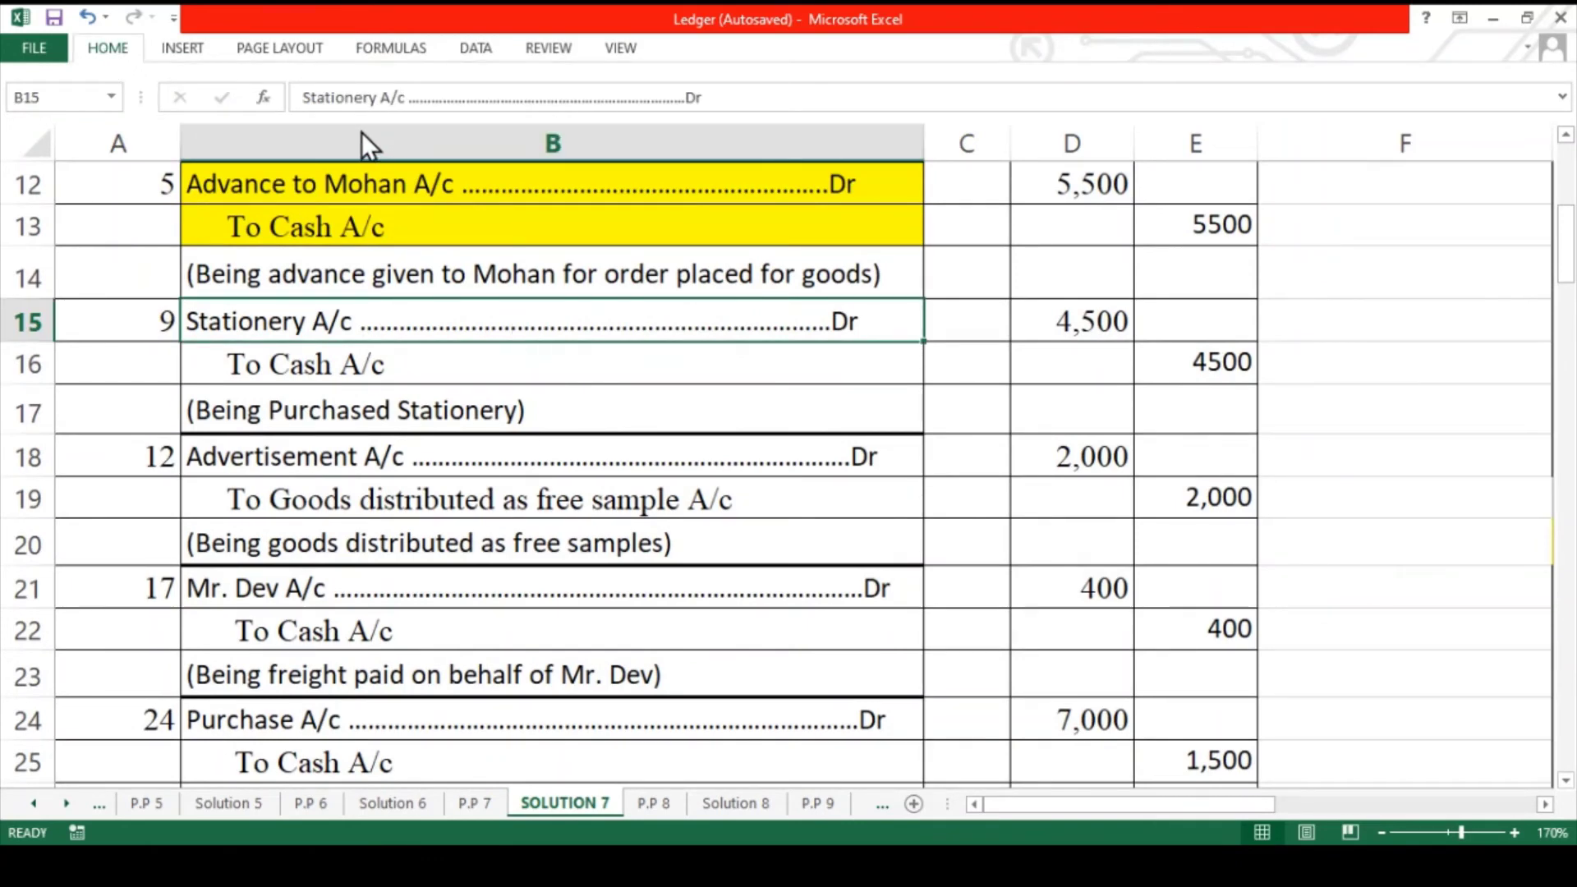
key(F4)
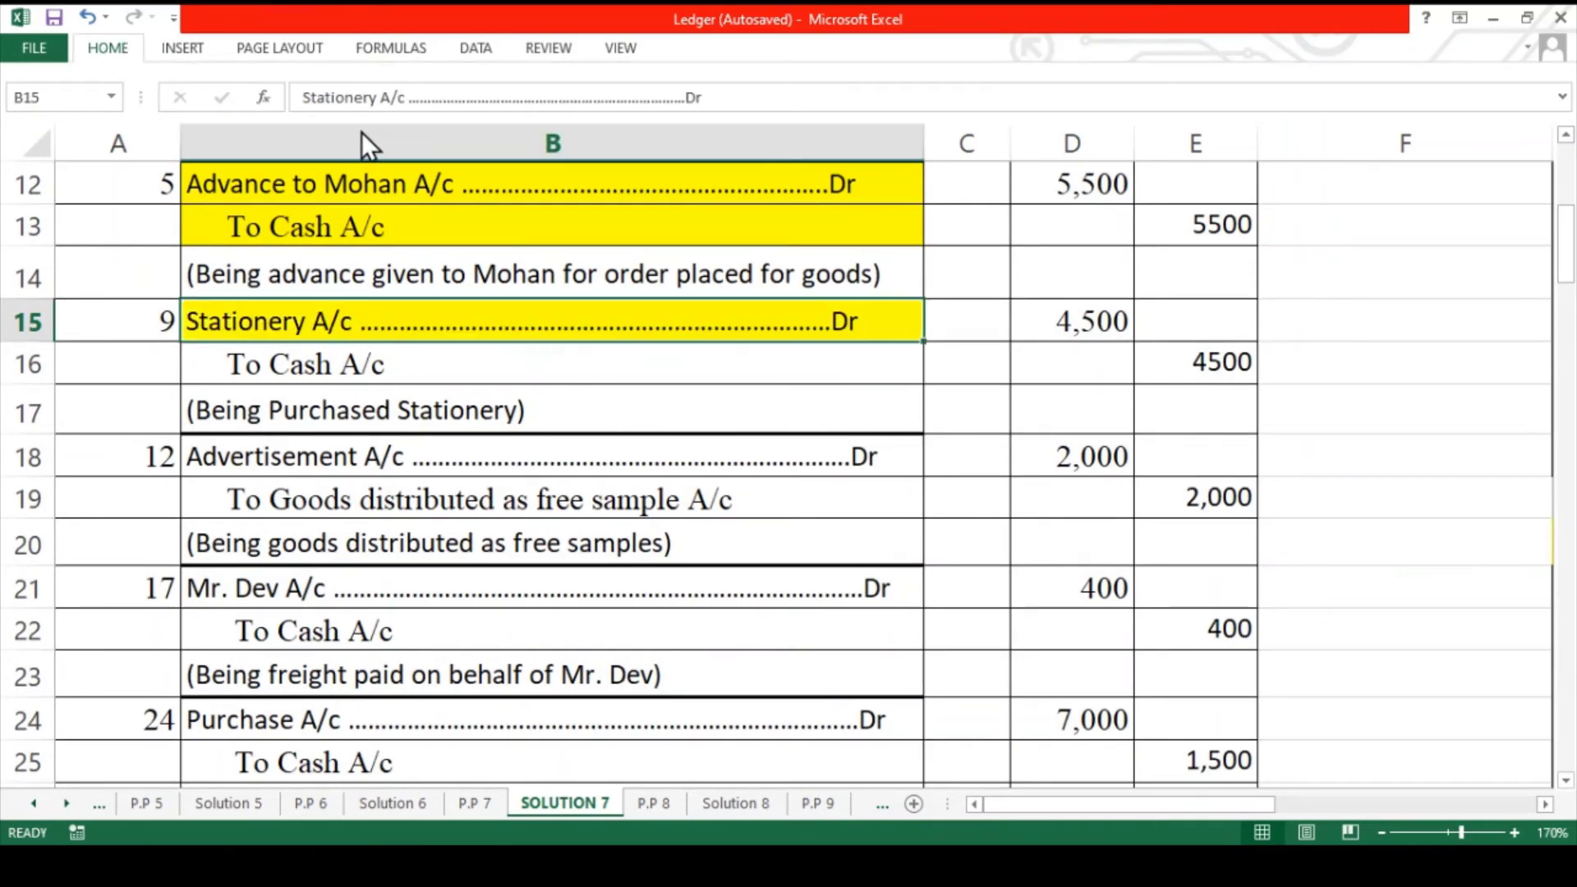
- Reveal the Cash A/c credit entry in row 13 in black font without fill: 9, By Stationery A/c, 4,500
click(400, 349)
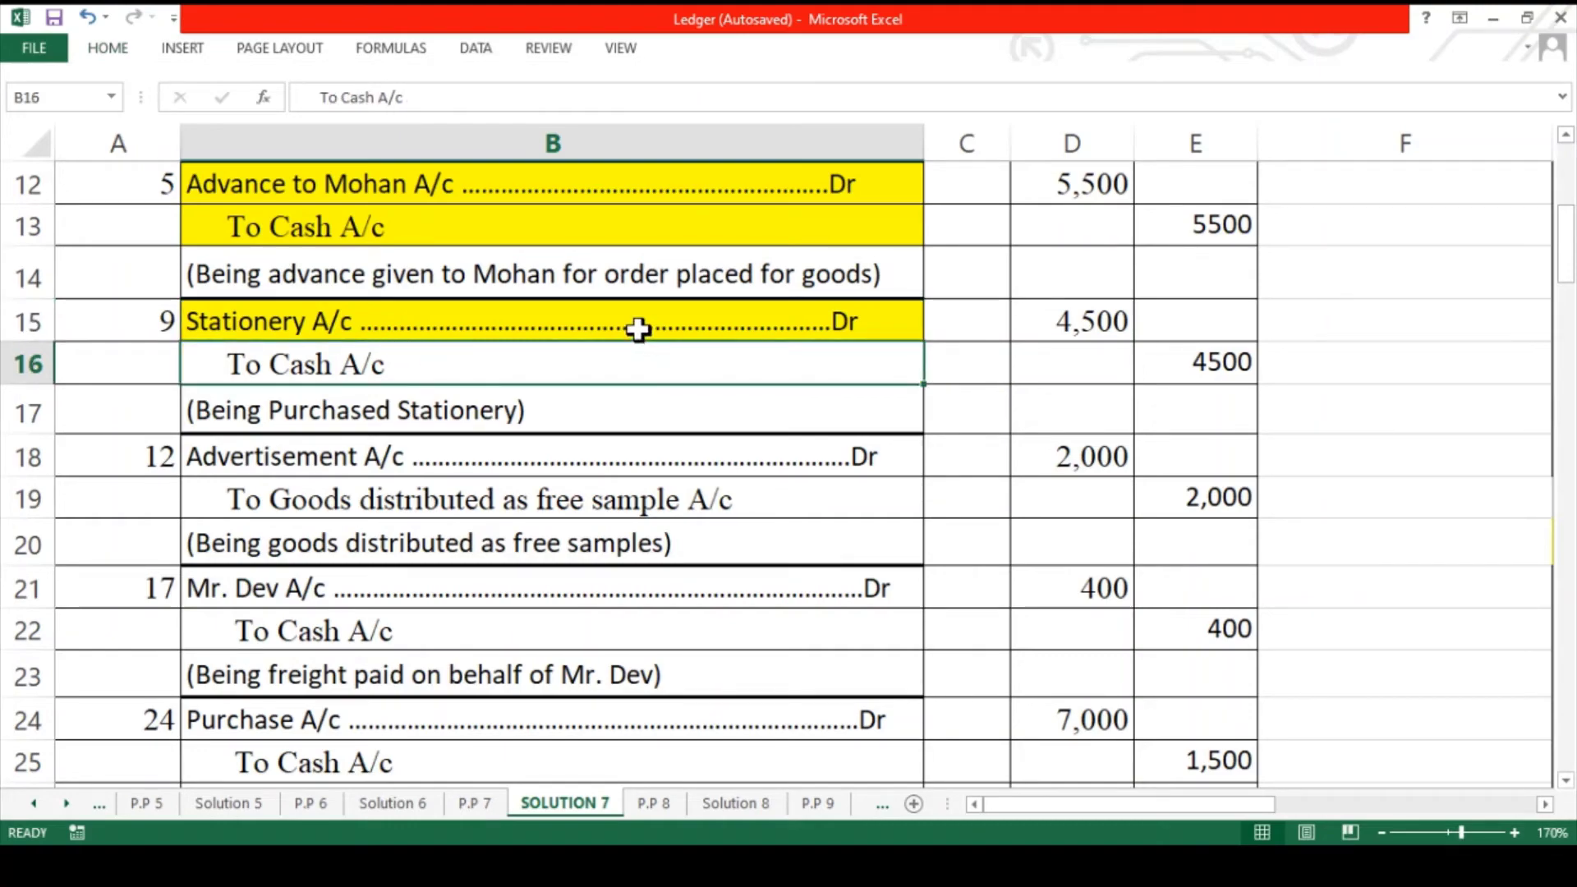
scroll(638, 330, right, 6)
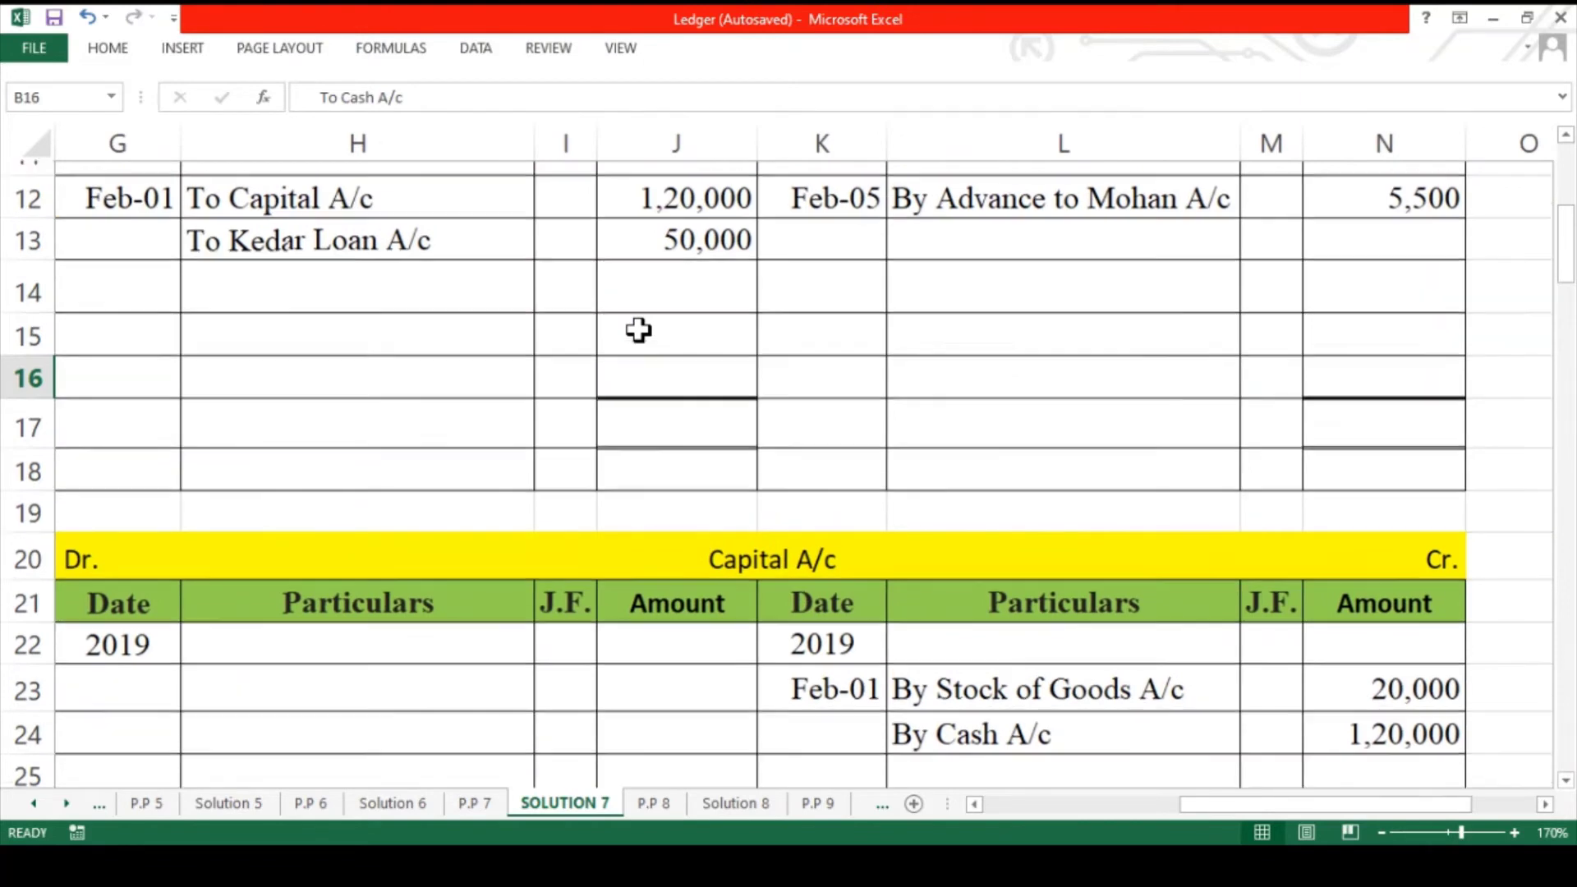
scroll(638, 330, up, 1)
click(860, 358)
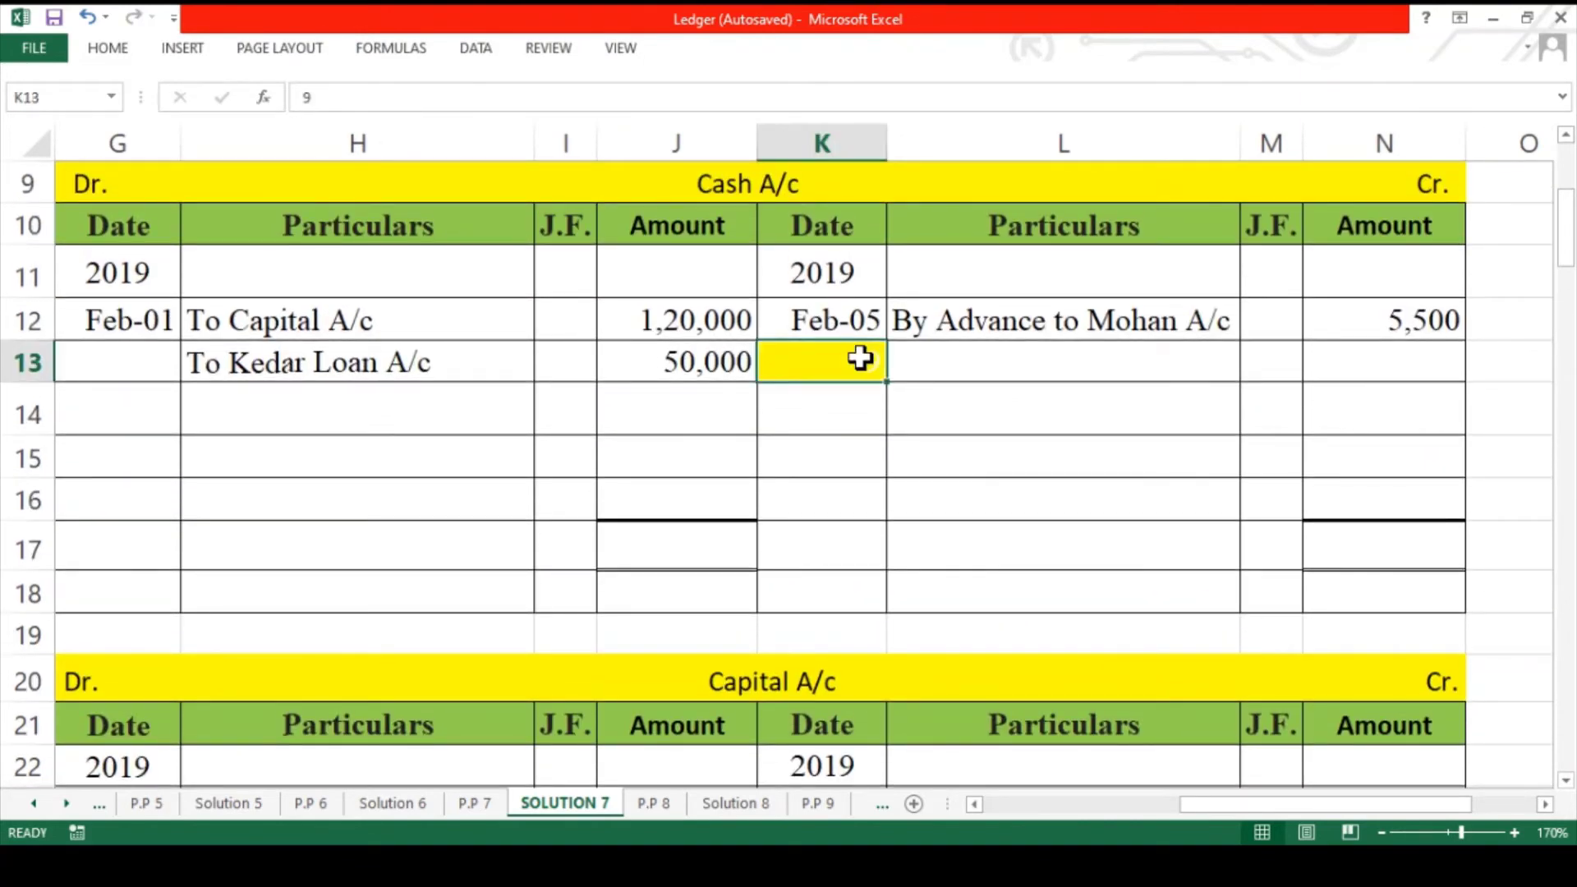
key(ctrl+z)
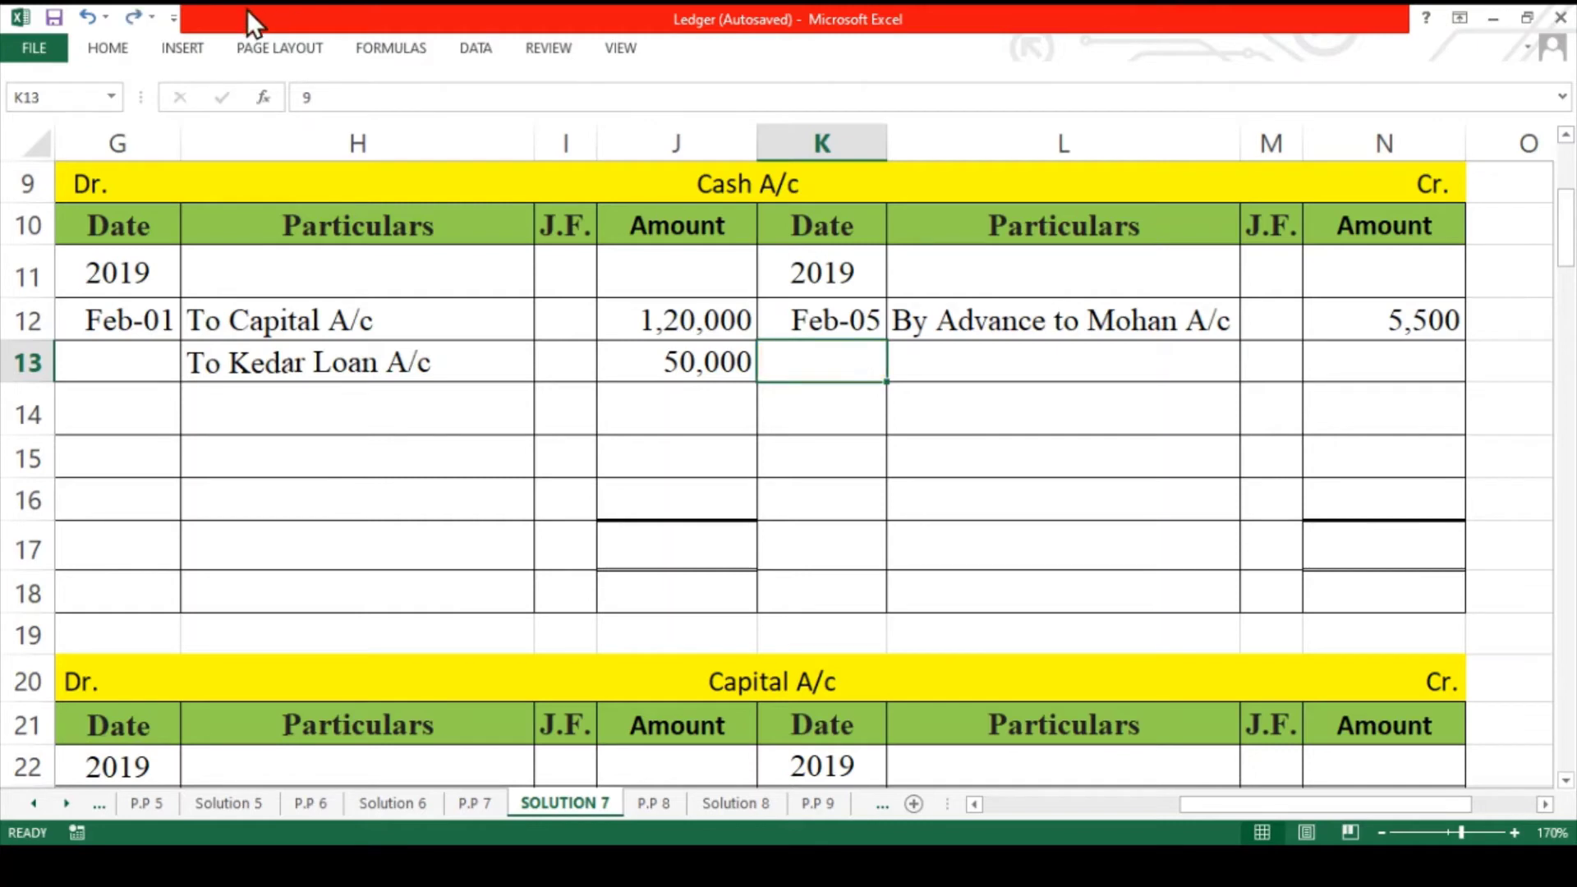
click(119, 48)
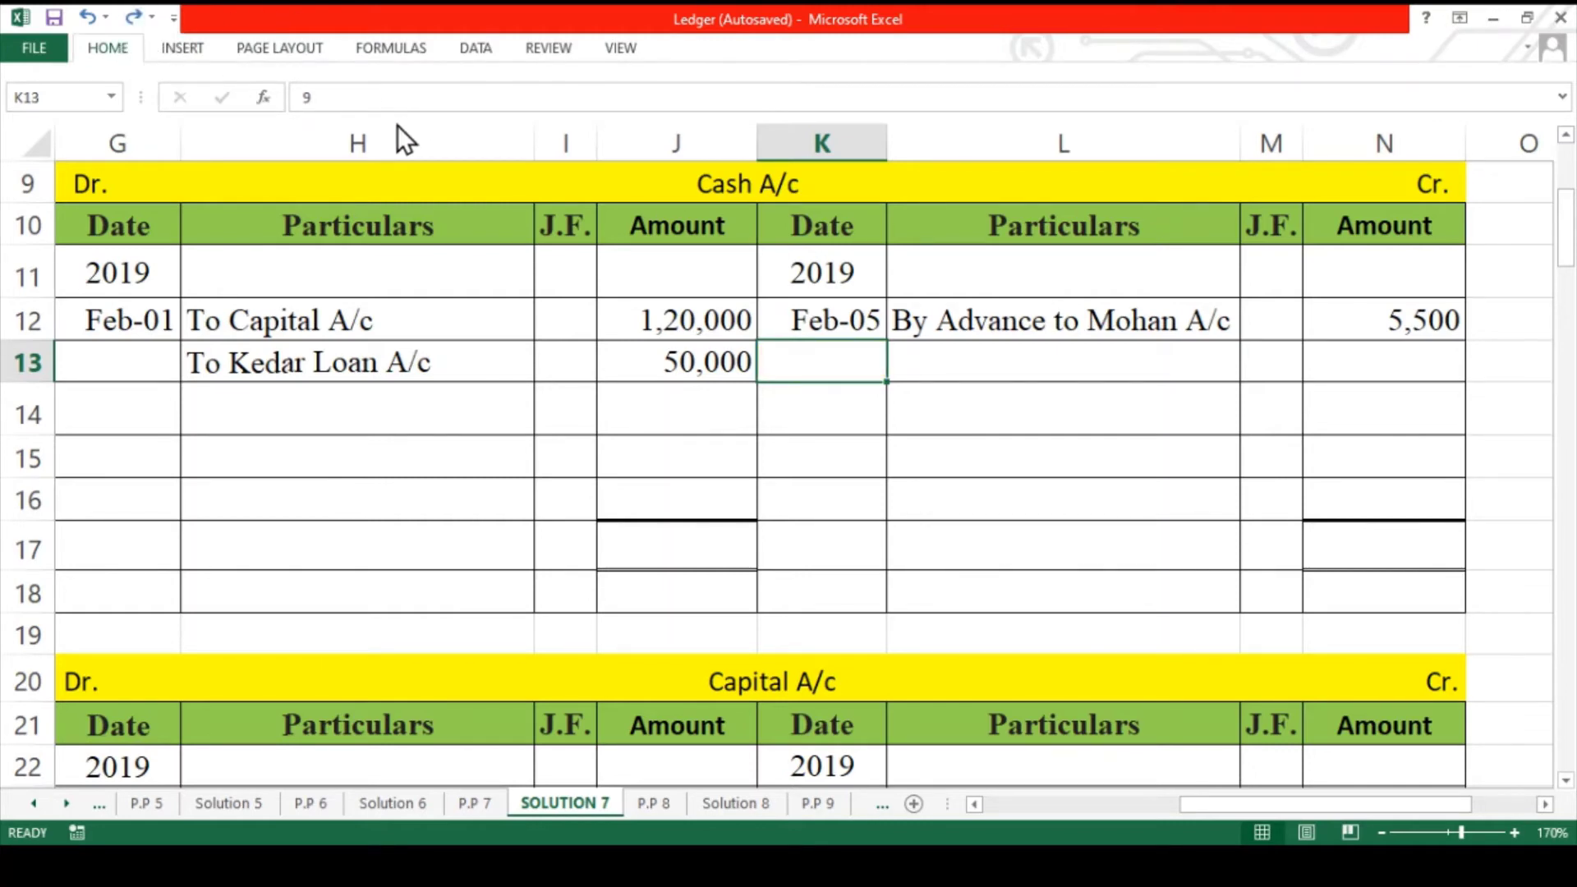
click(937, 361)
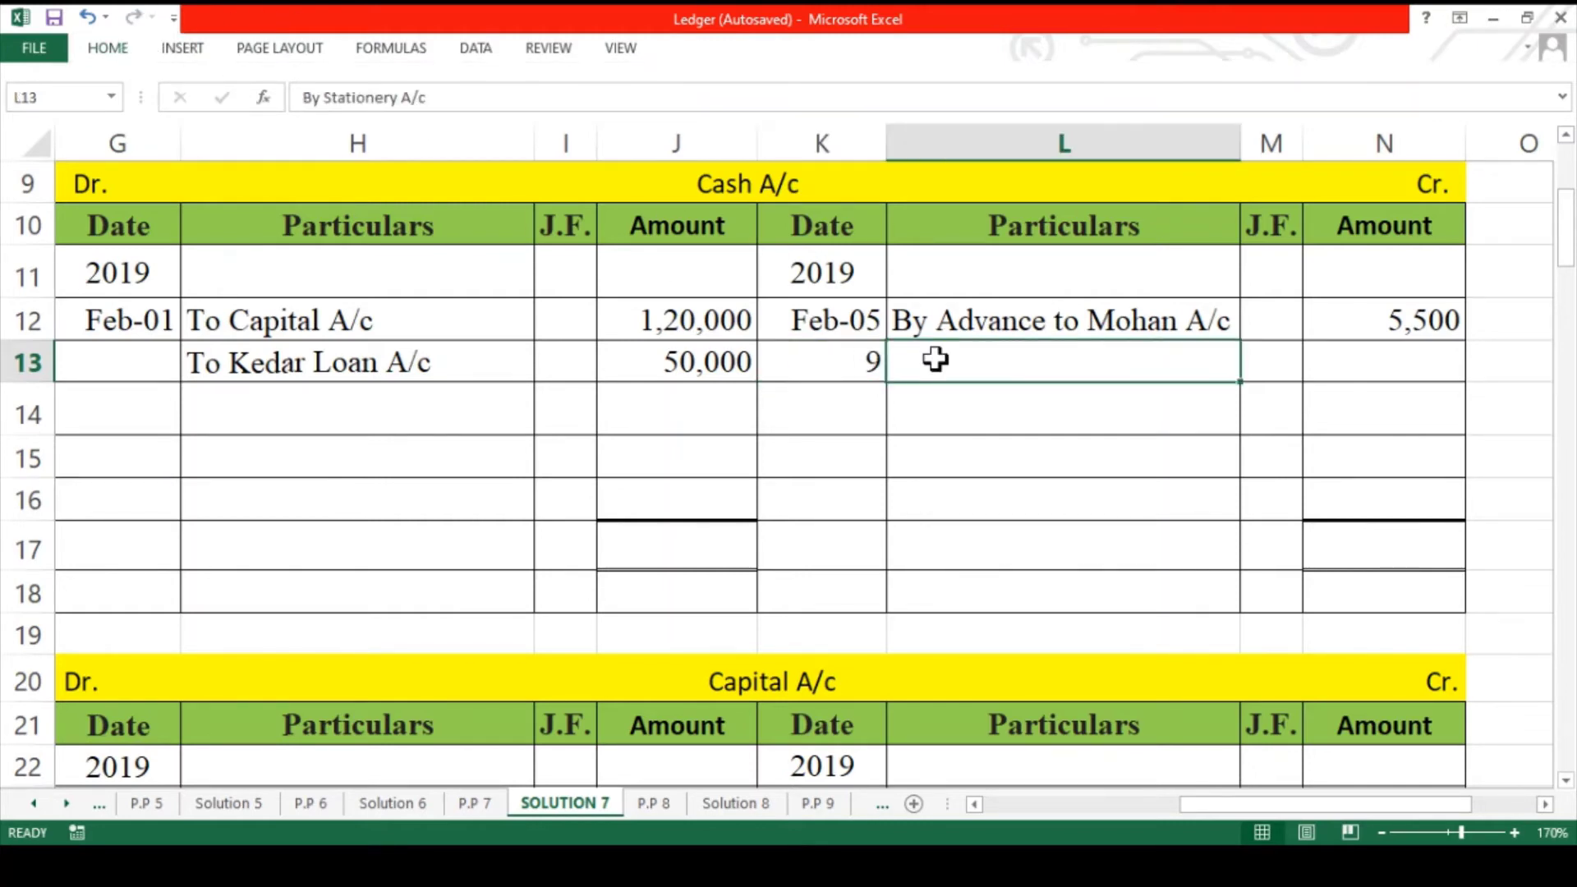
click(1322, 367)
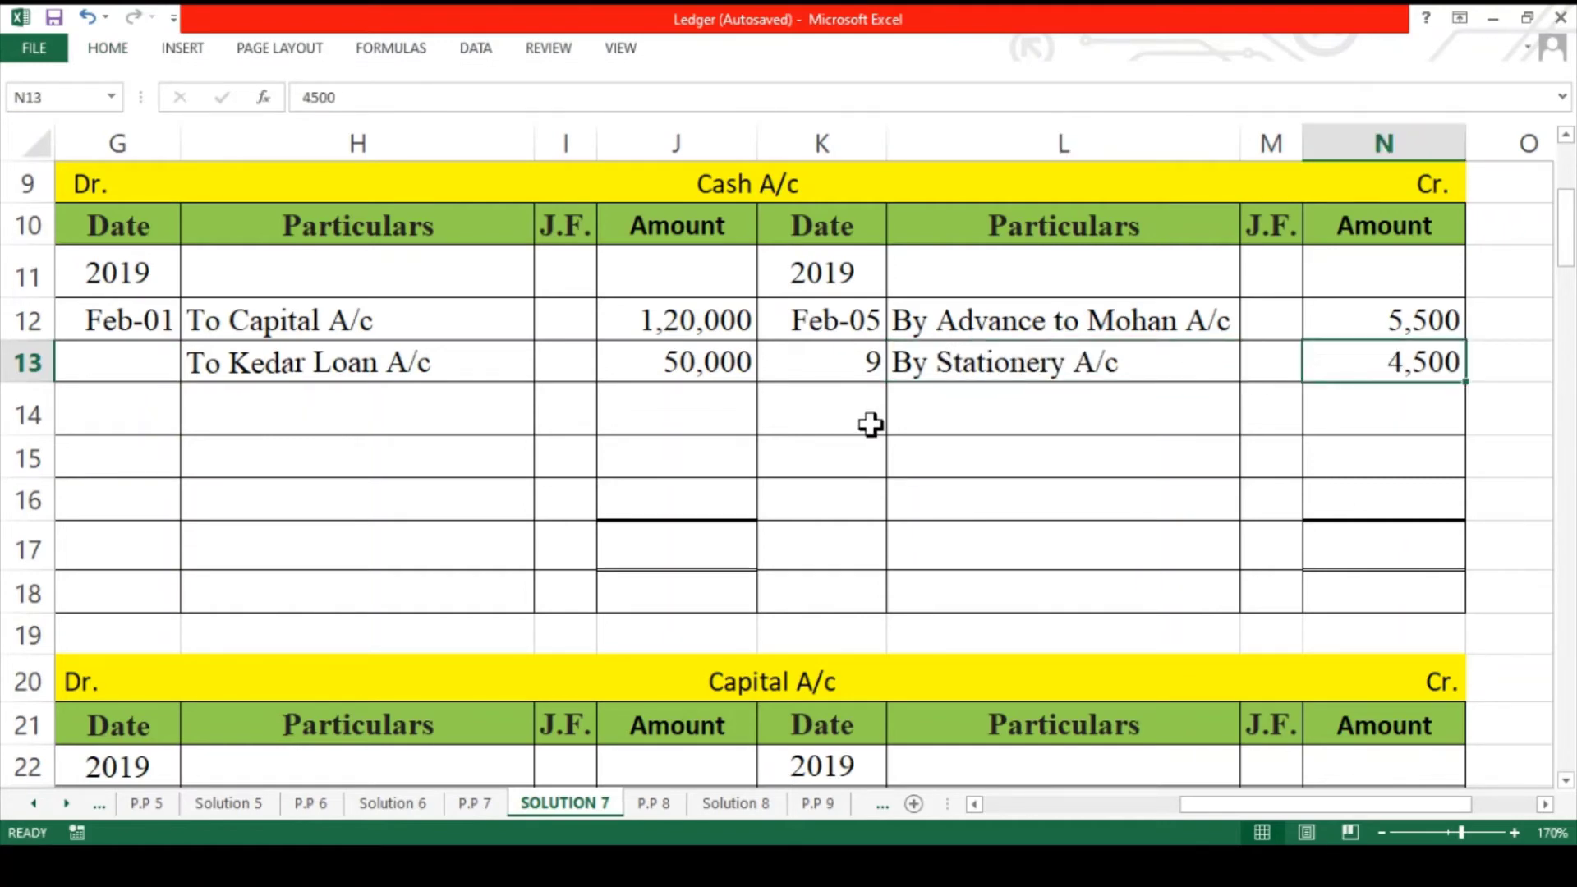
- Highlight the To Cash A/c line in B16 of the stationery journal entry with yellow fill
scroll(870, 424, left, 6)
scroll(871, 424, left, 1)
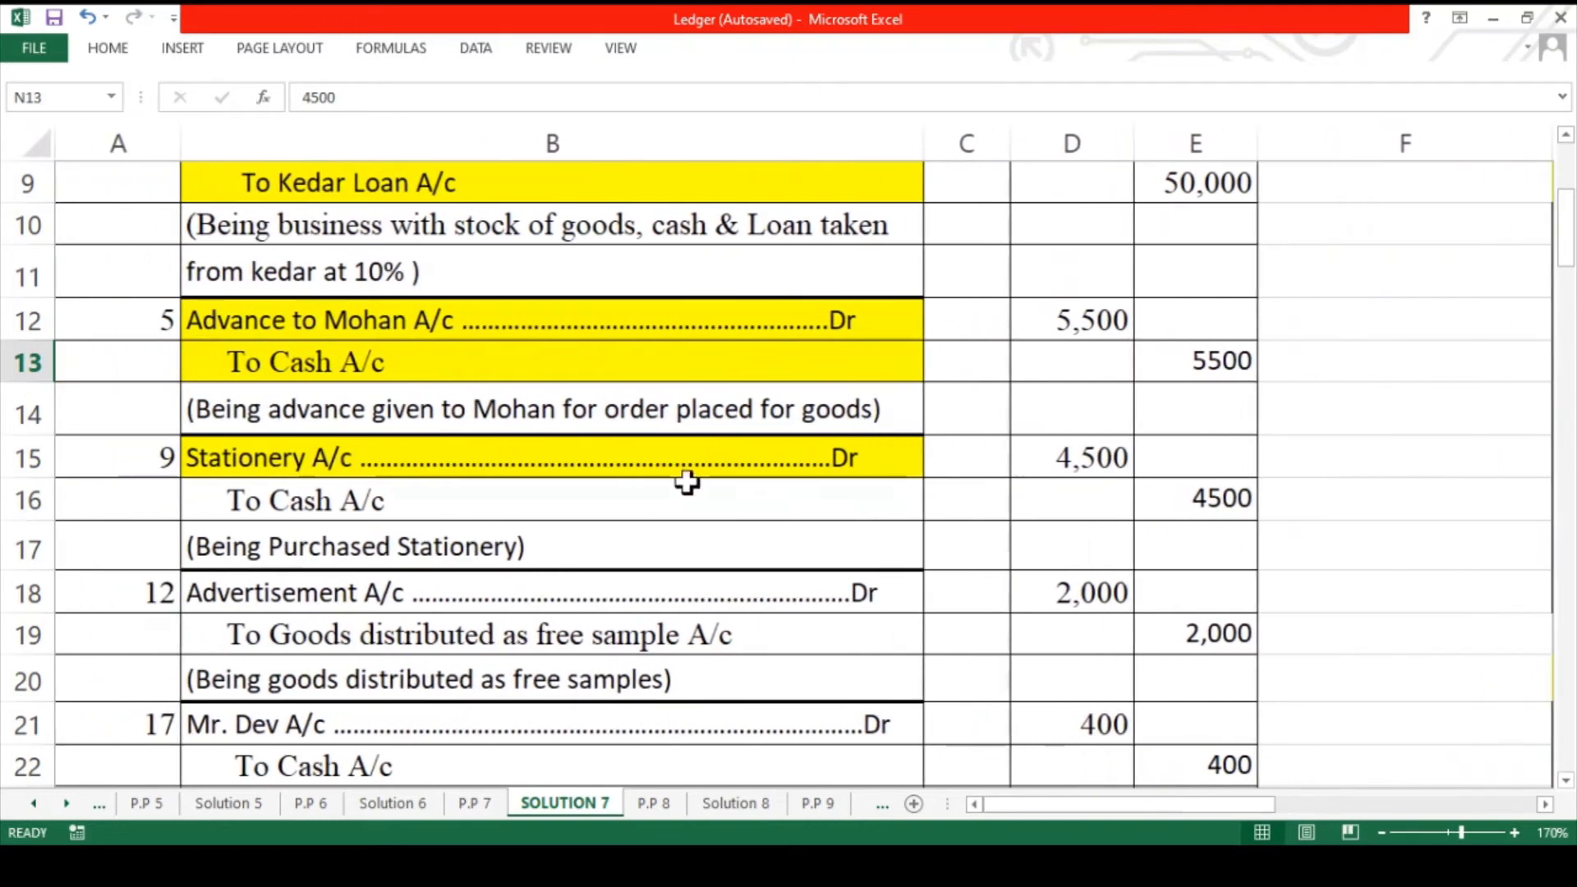
click(658, 503)
click(96, 46)
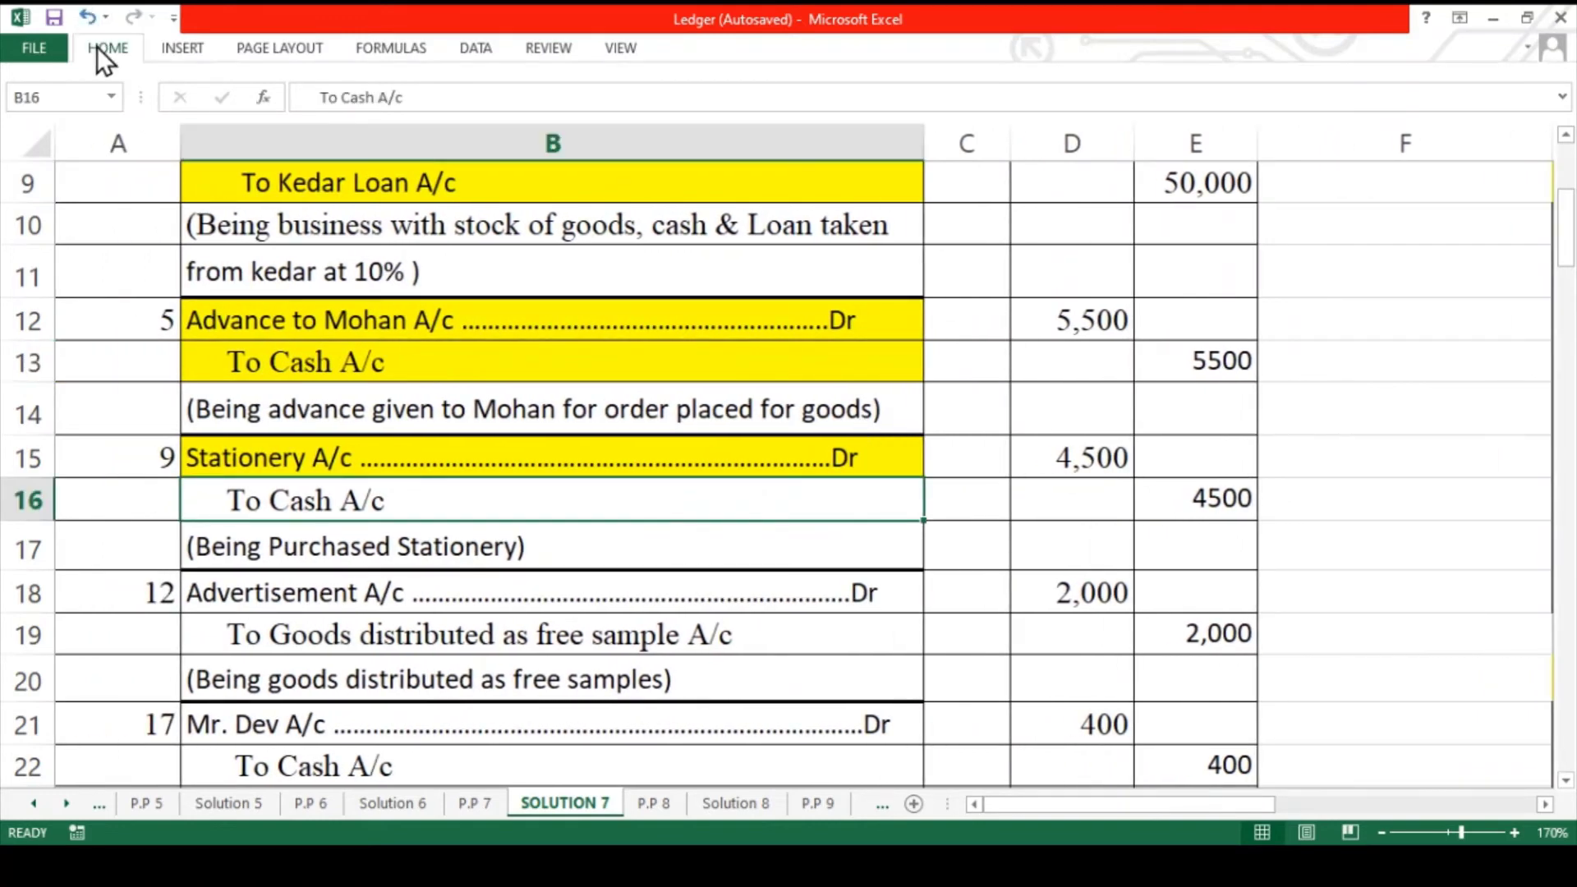
click(359, 125)
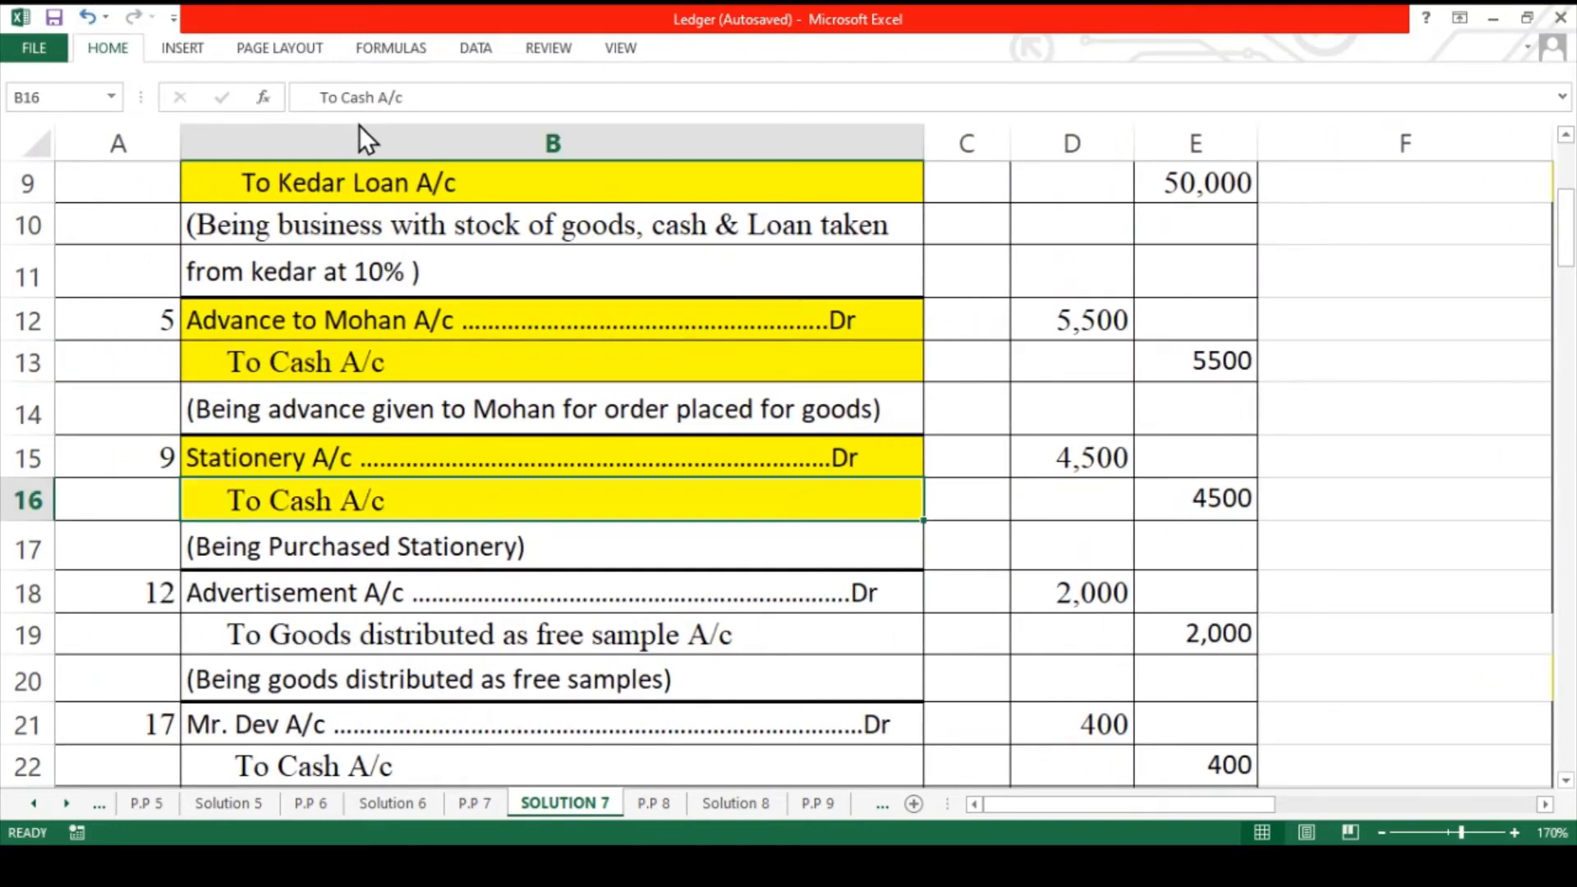
- Reveal the Advertisement Account debit entry's particulars and date in row 55 in black font: To Goods Distributed, Feb-12
scroll(382, 500, down, 4)
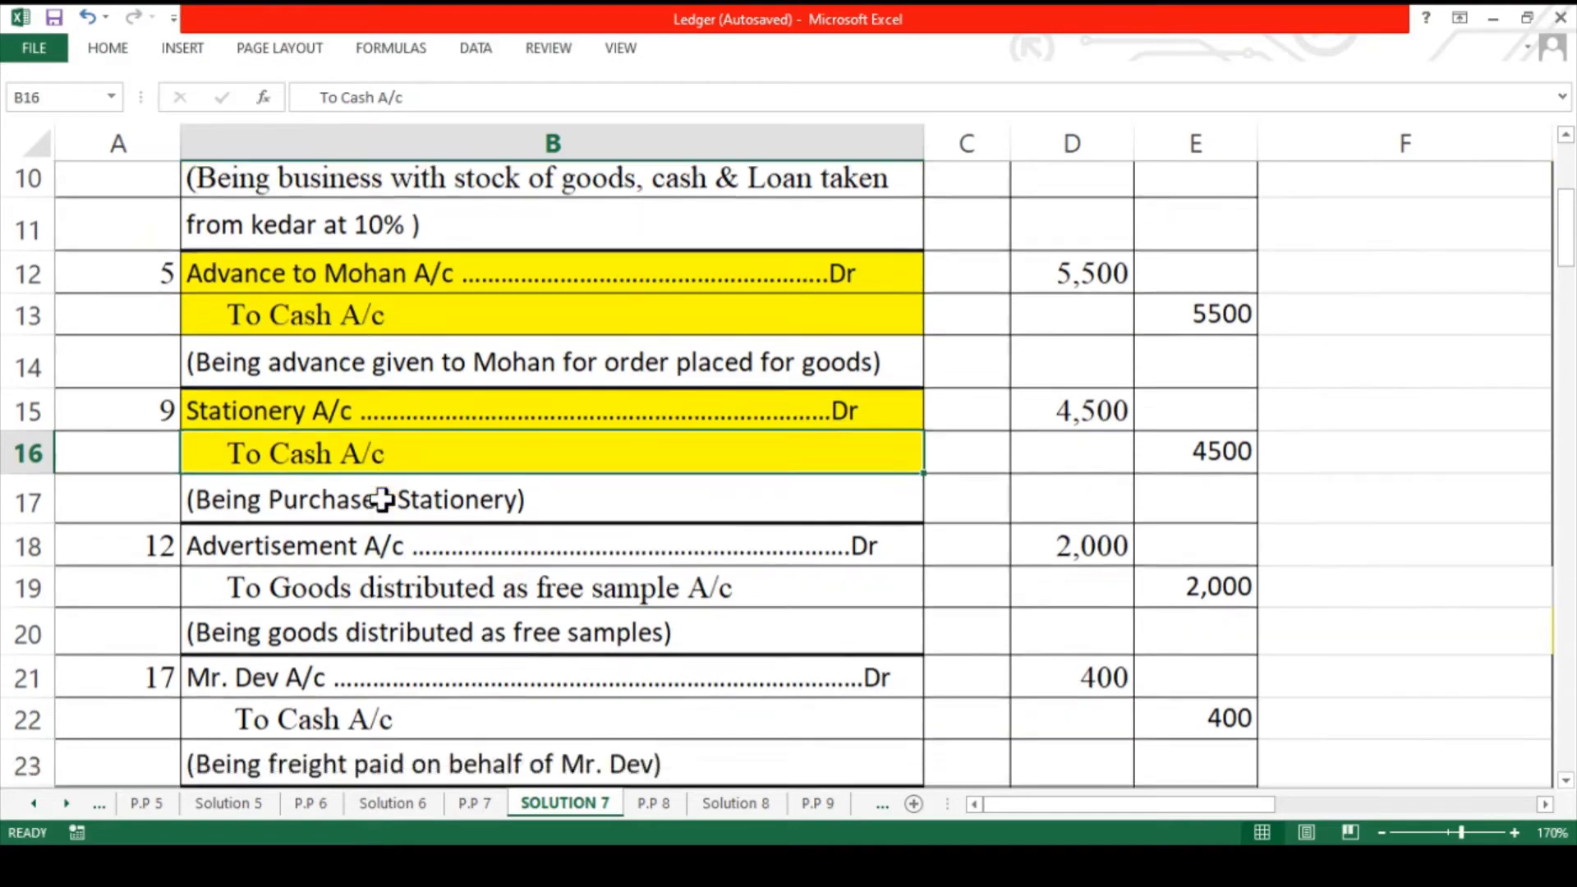
scroll(382, 500, down, 1)
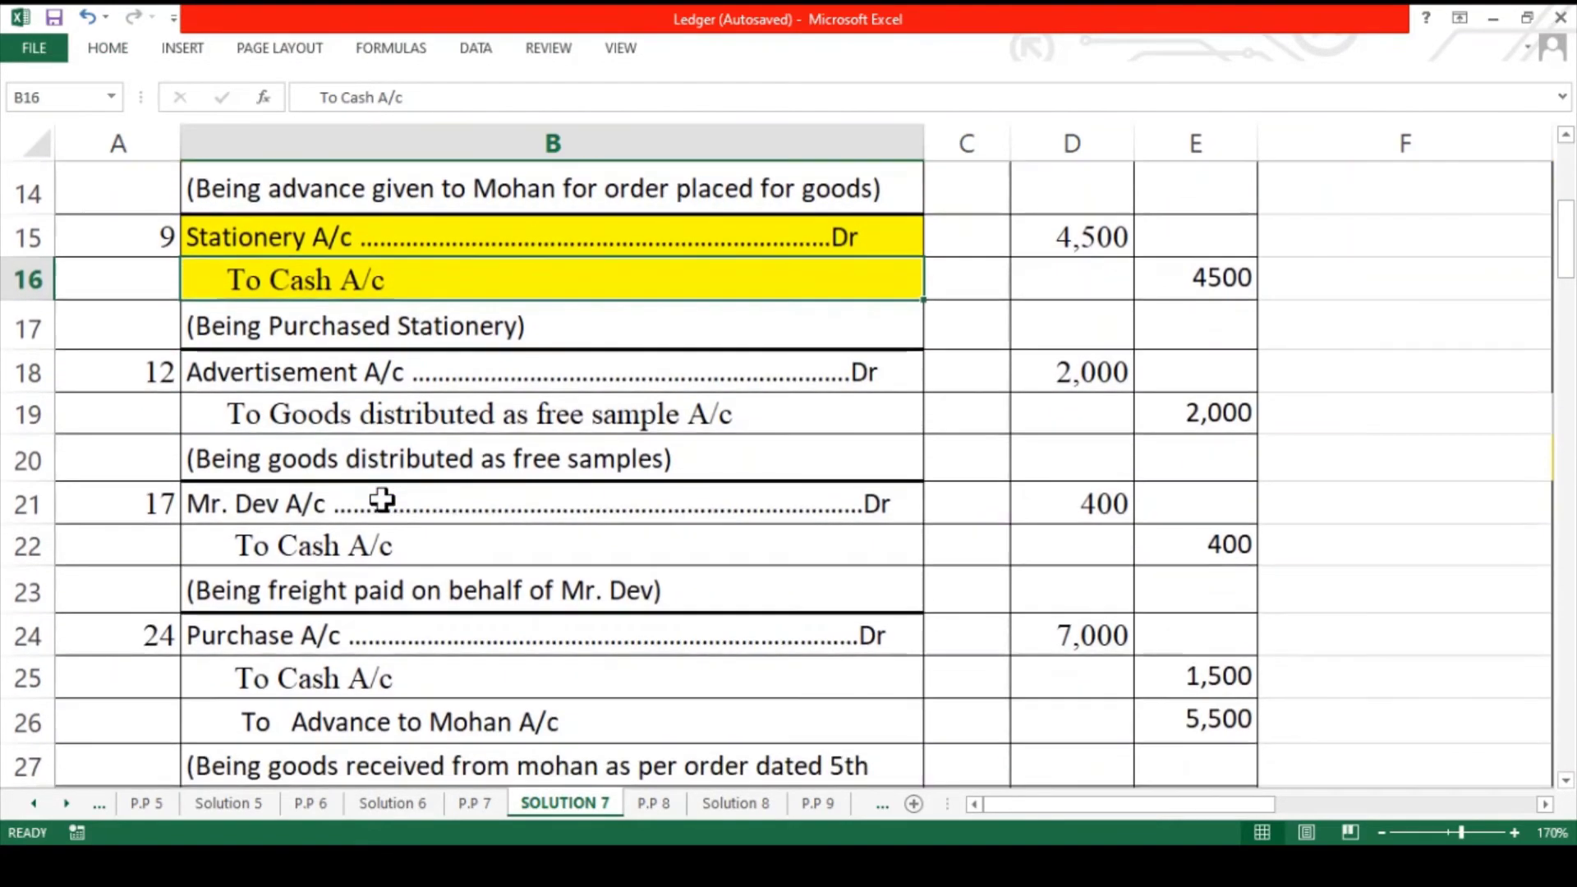
click(365, 380)
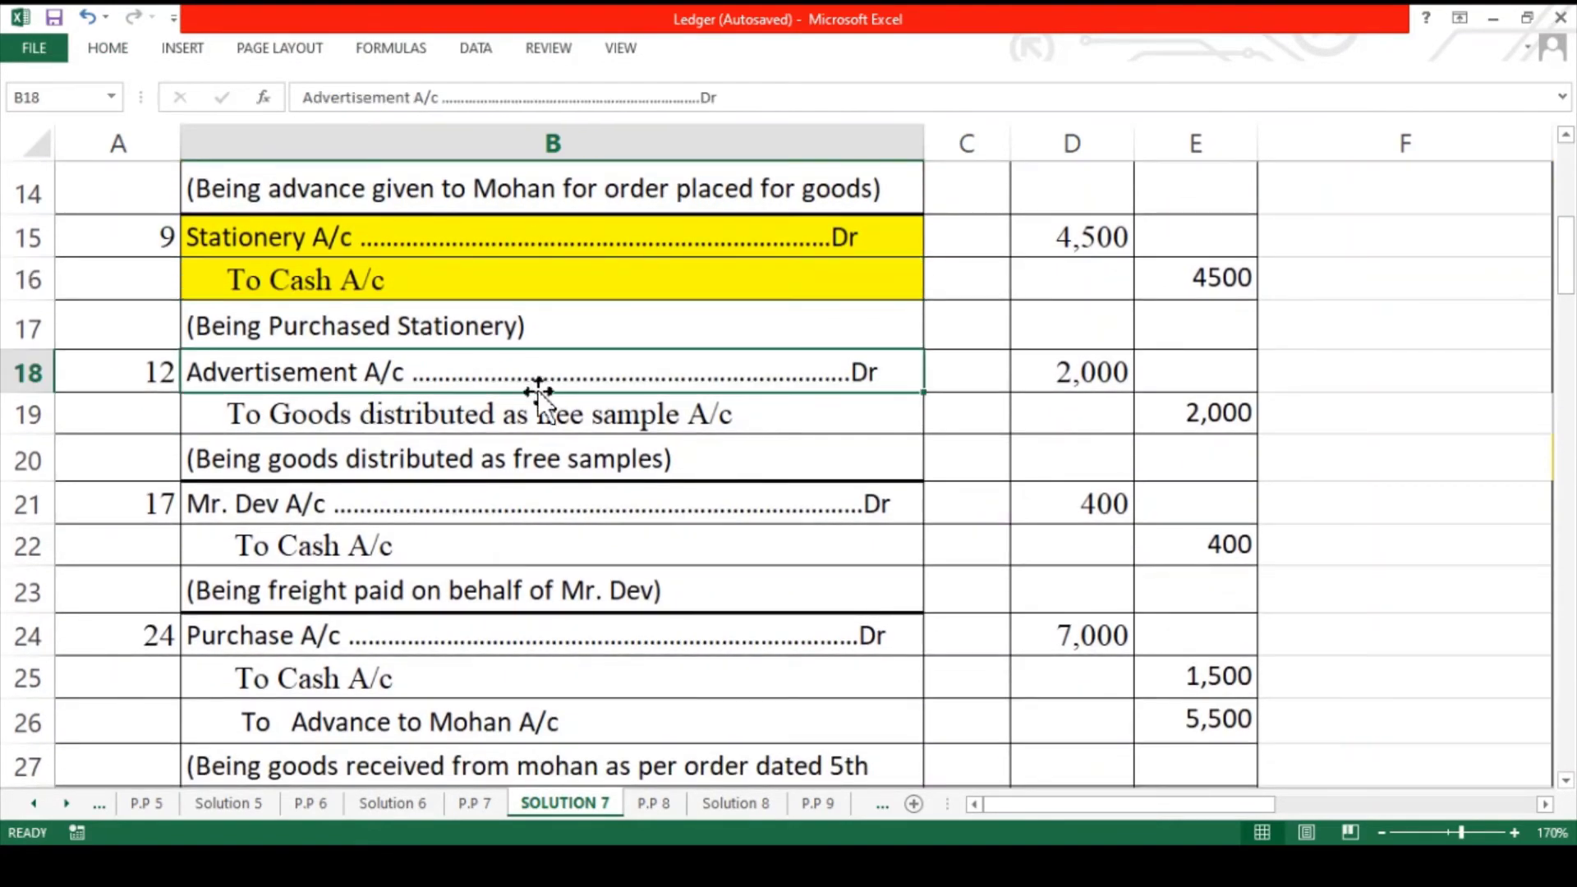
click(739, 420)
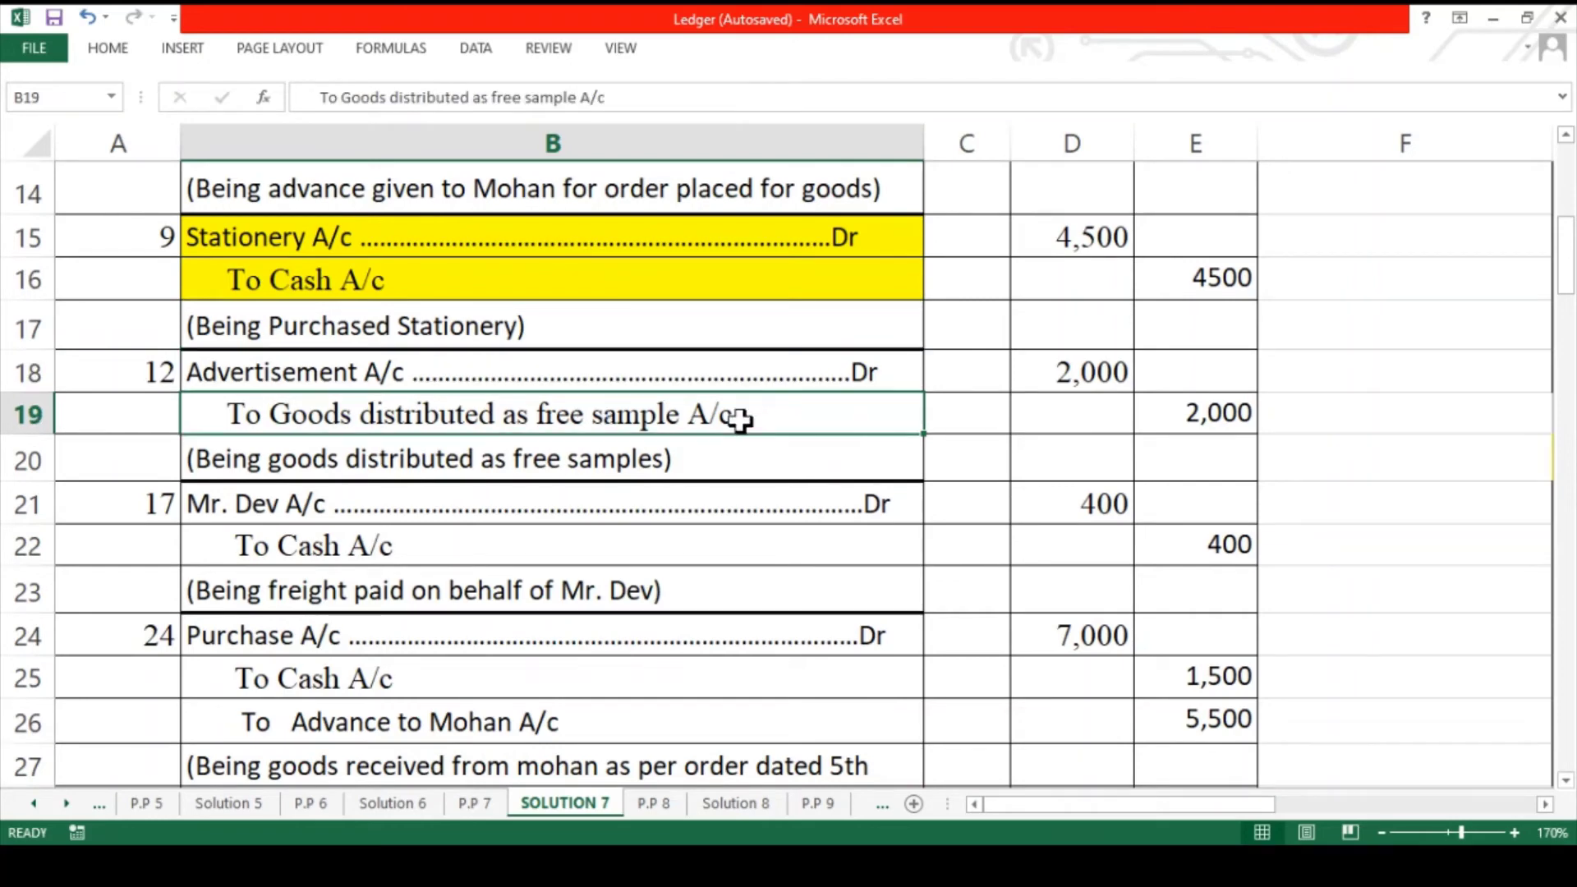
click(782, 382)
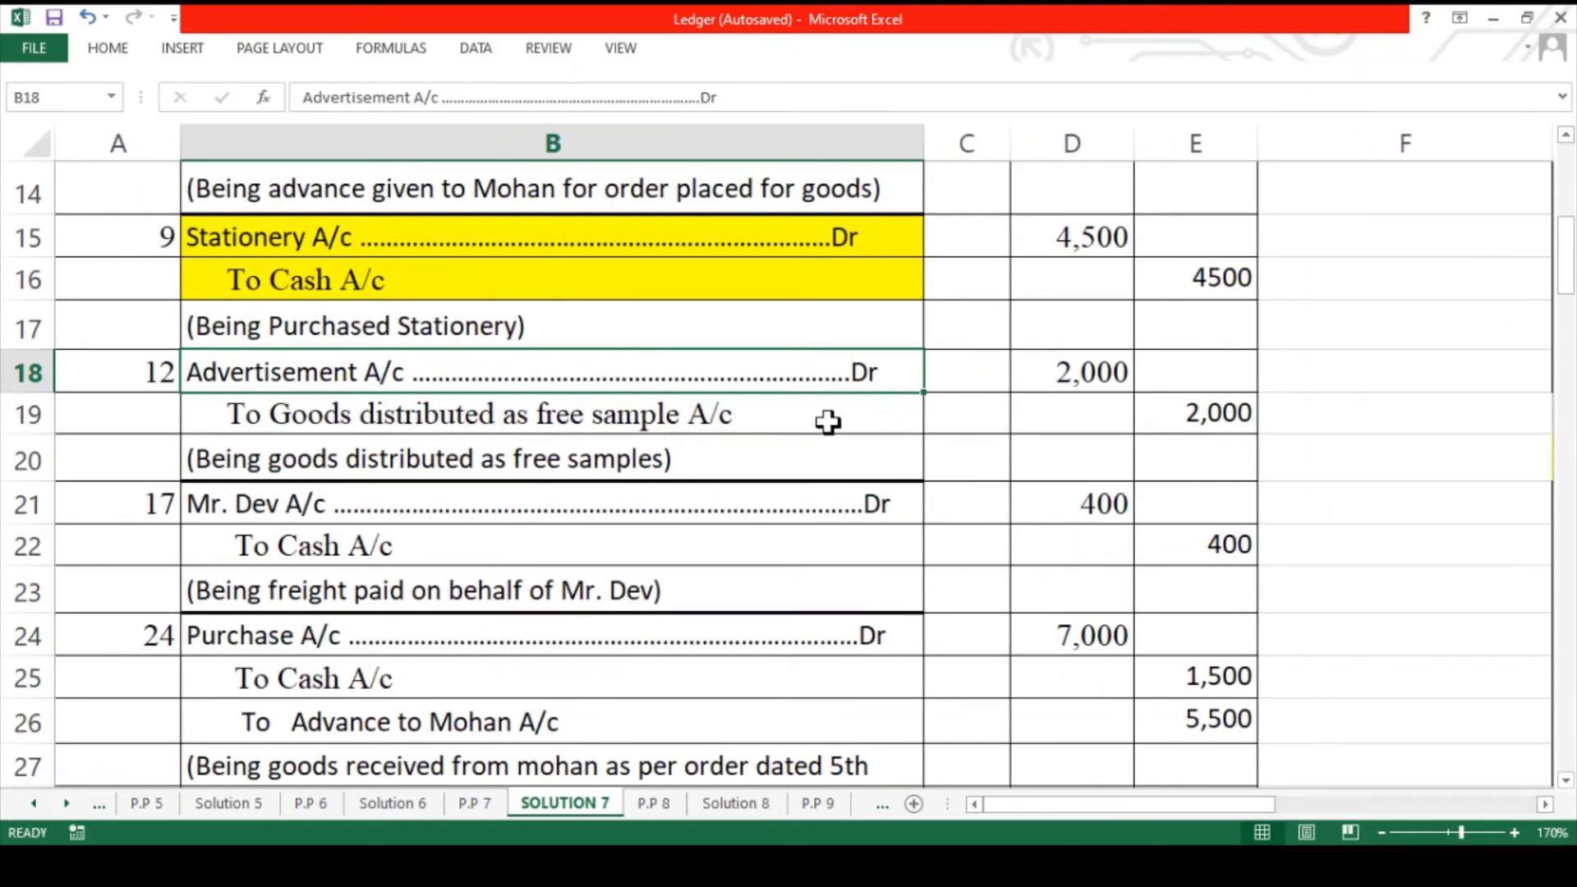
scroll(828, 423, right, 5)
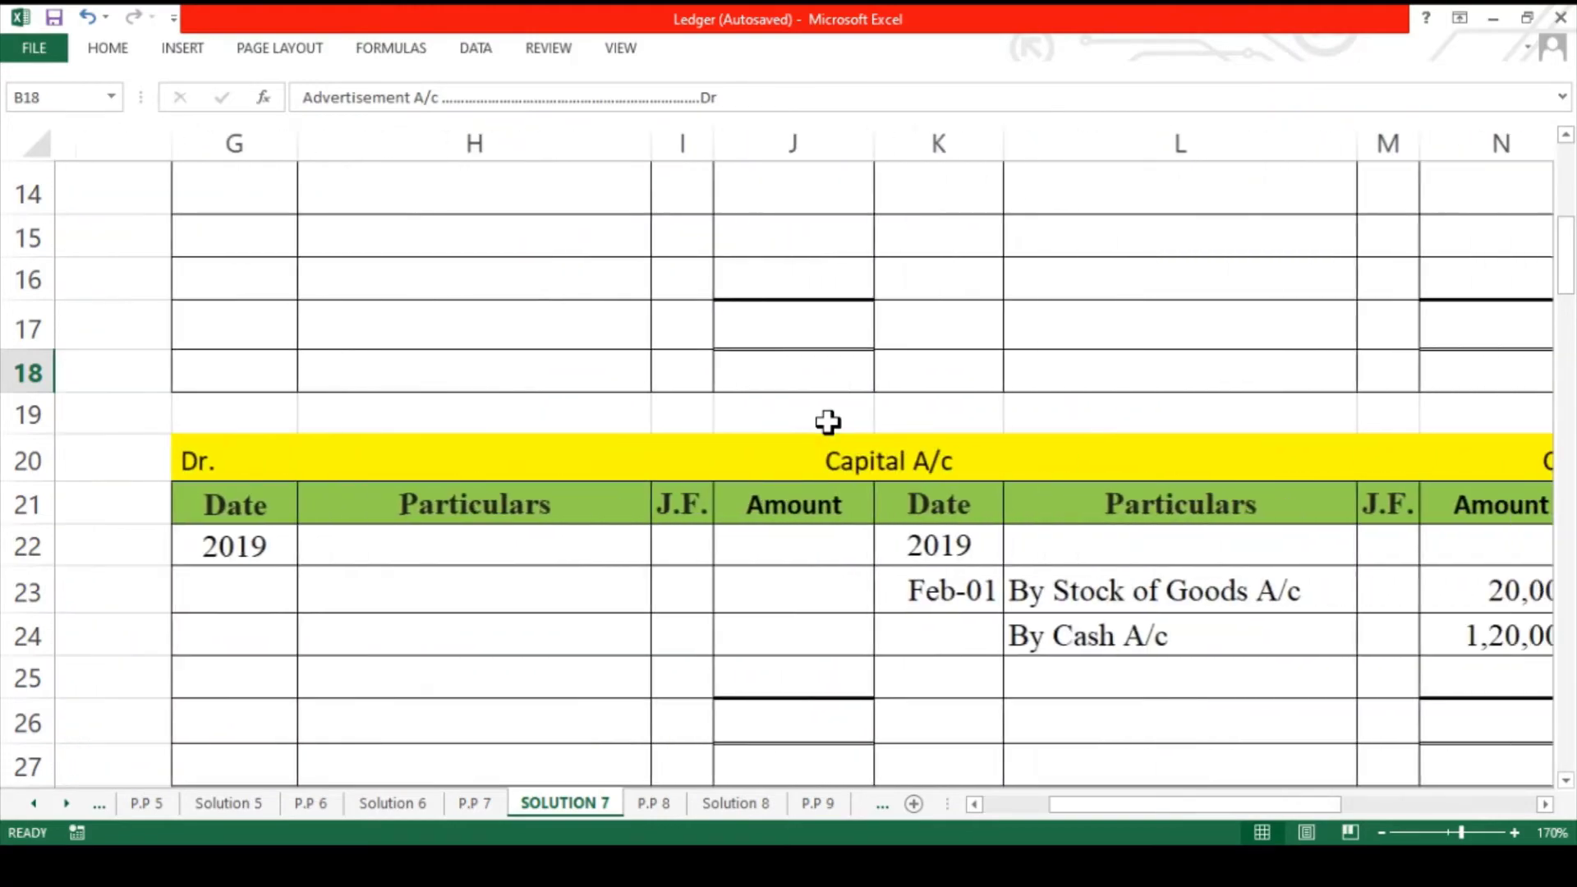
scroll(828, 422, down, 6)
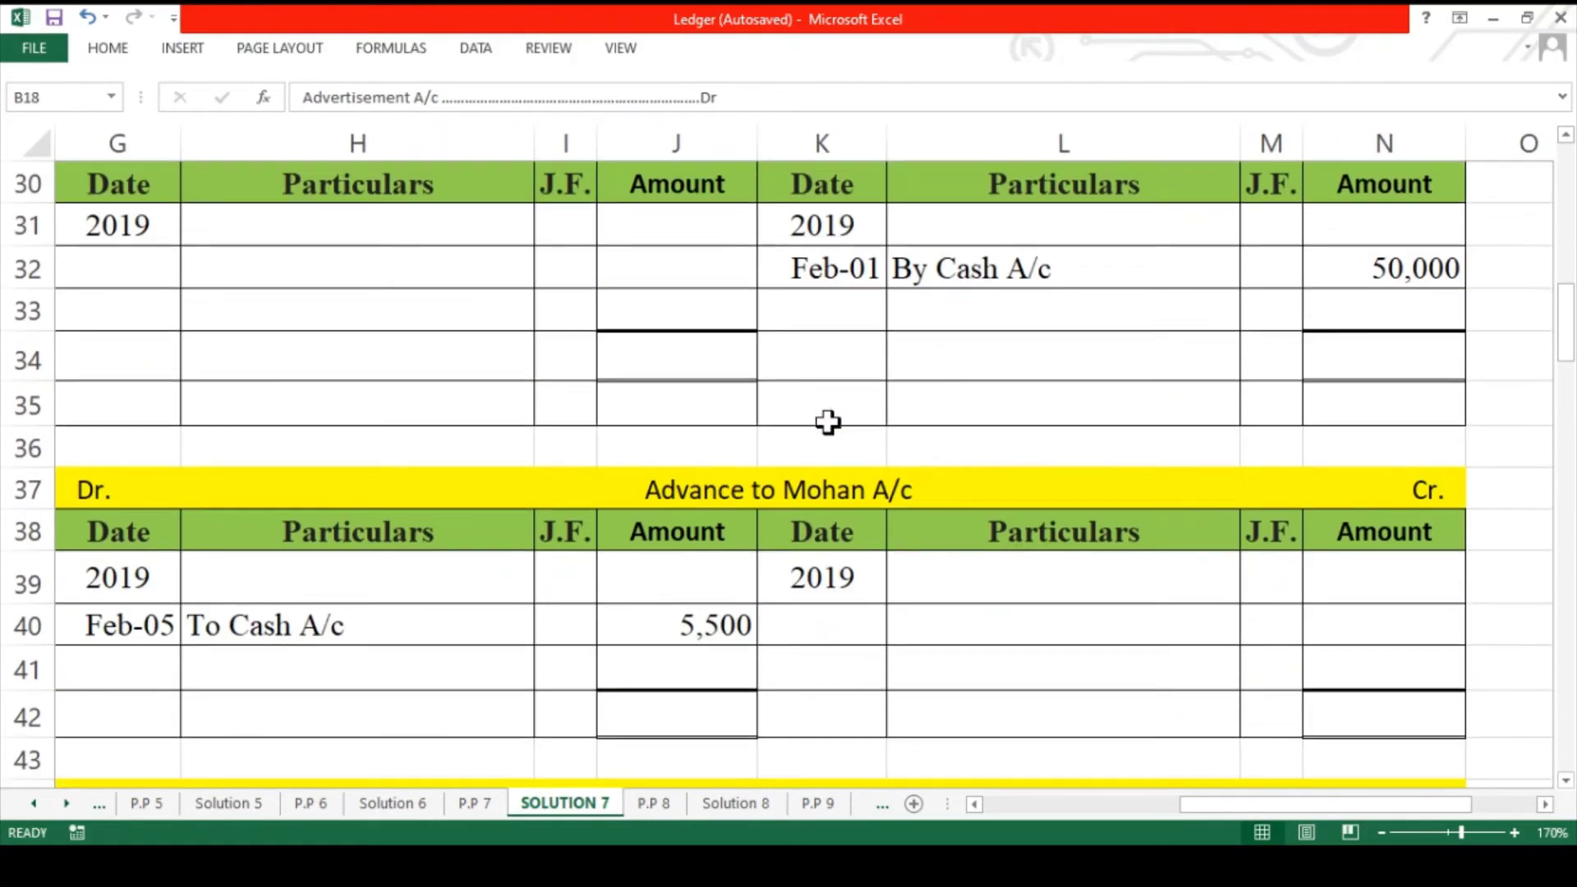
scroll(828, 422, down, 5)
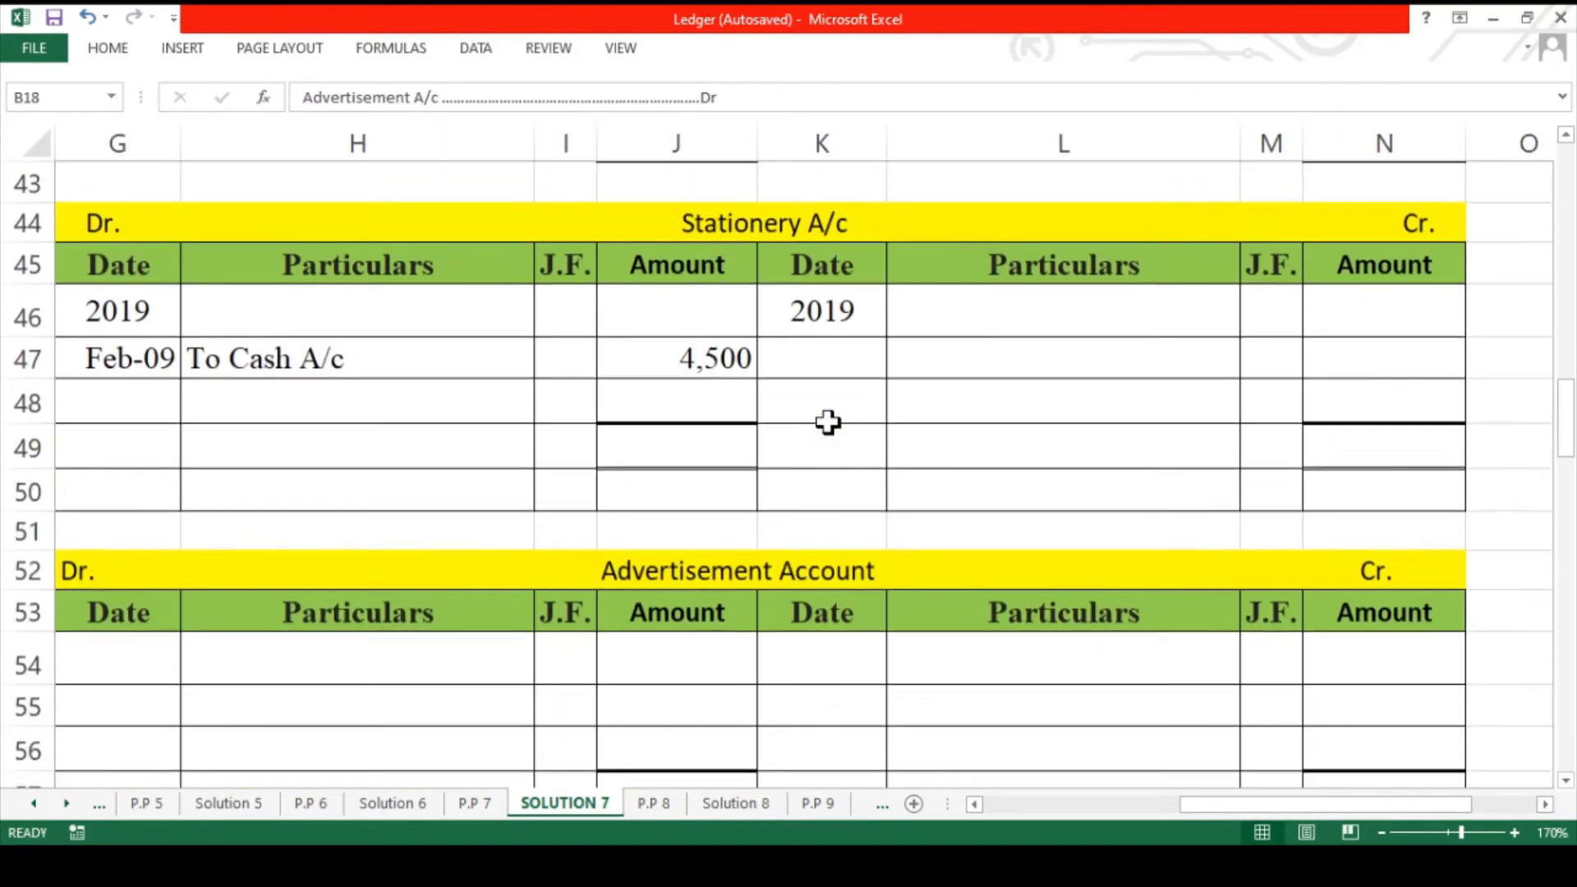
scroll(828, 422, down, 1)
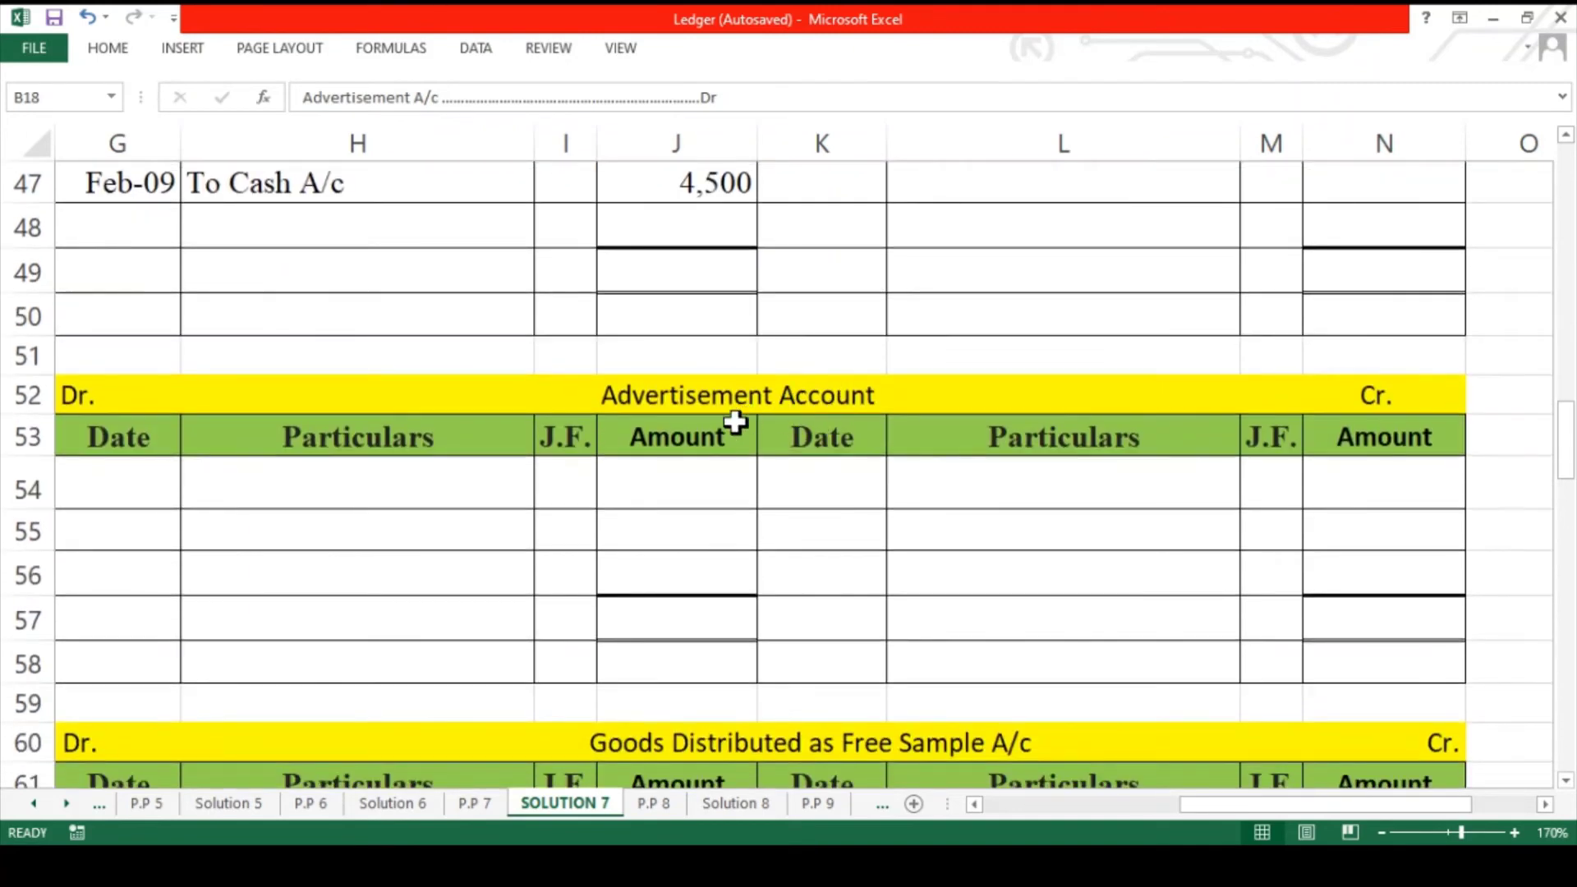
drag(720, 433, 158, 447)
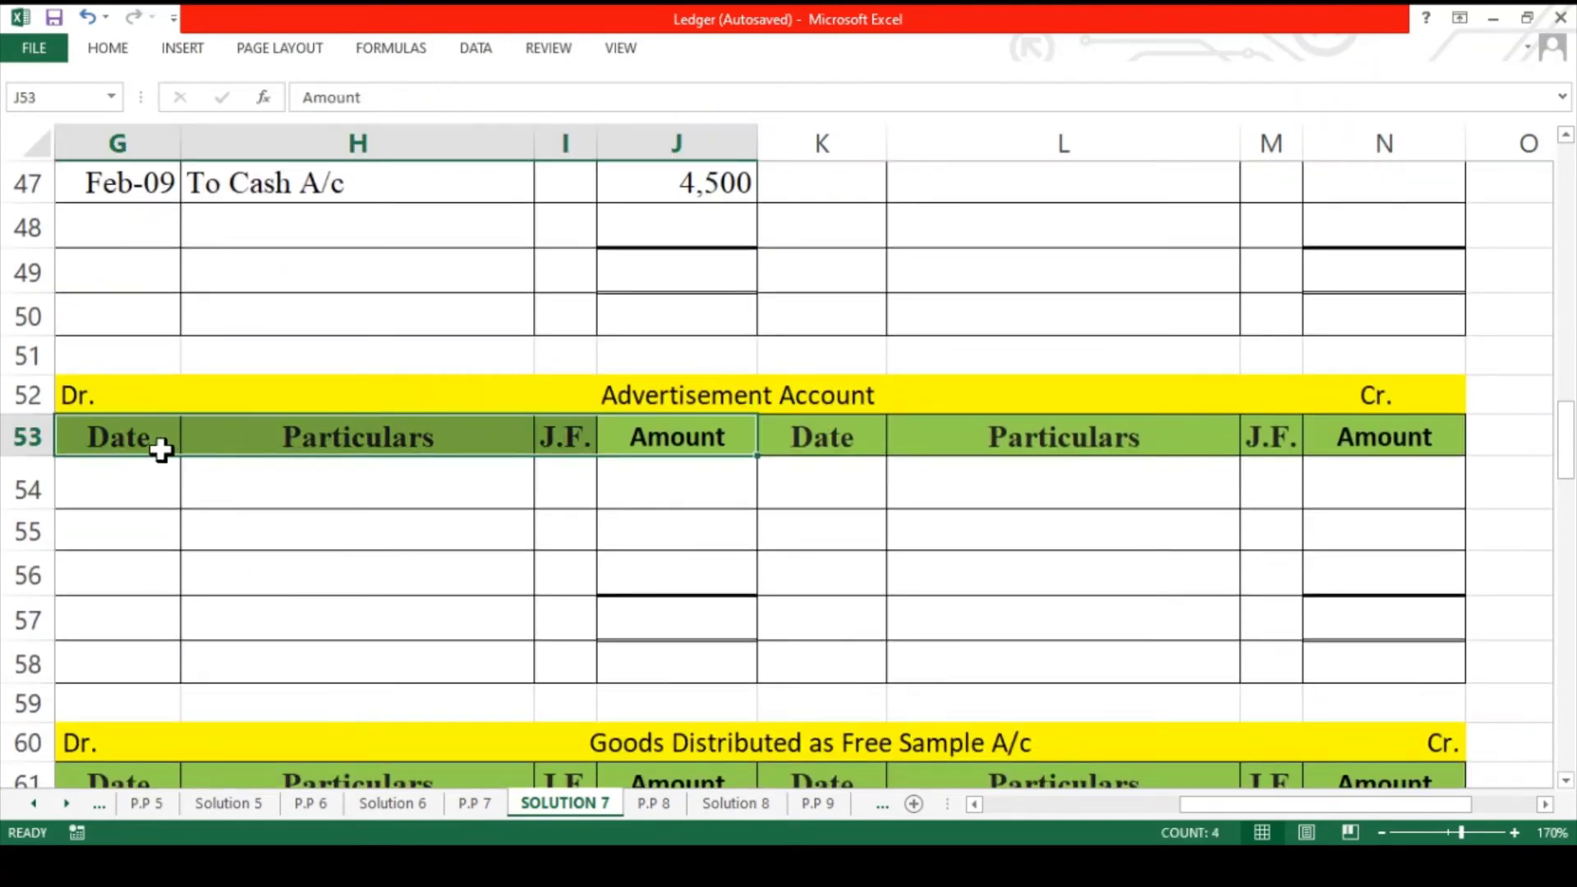
click(232, 548)
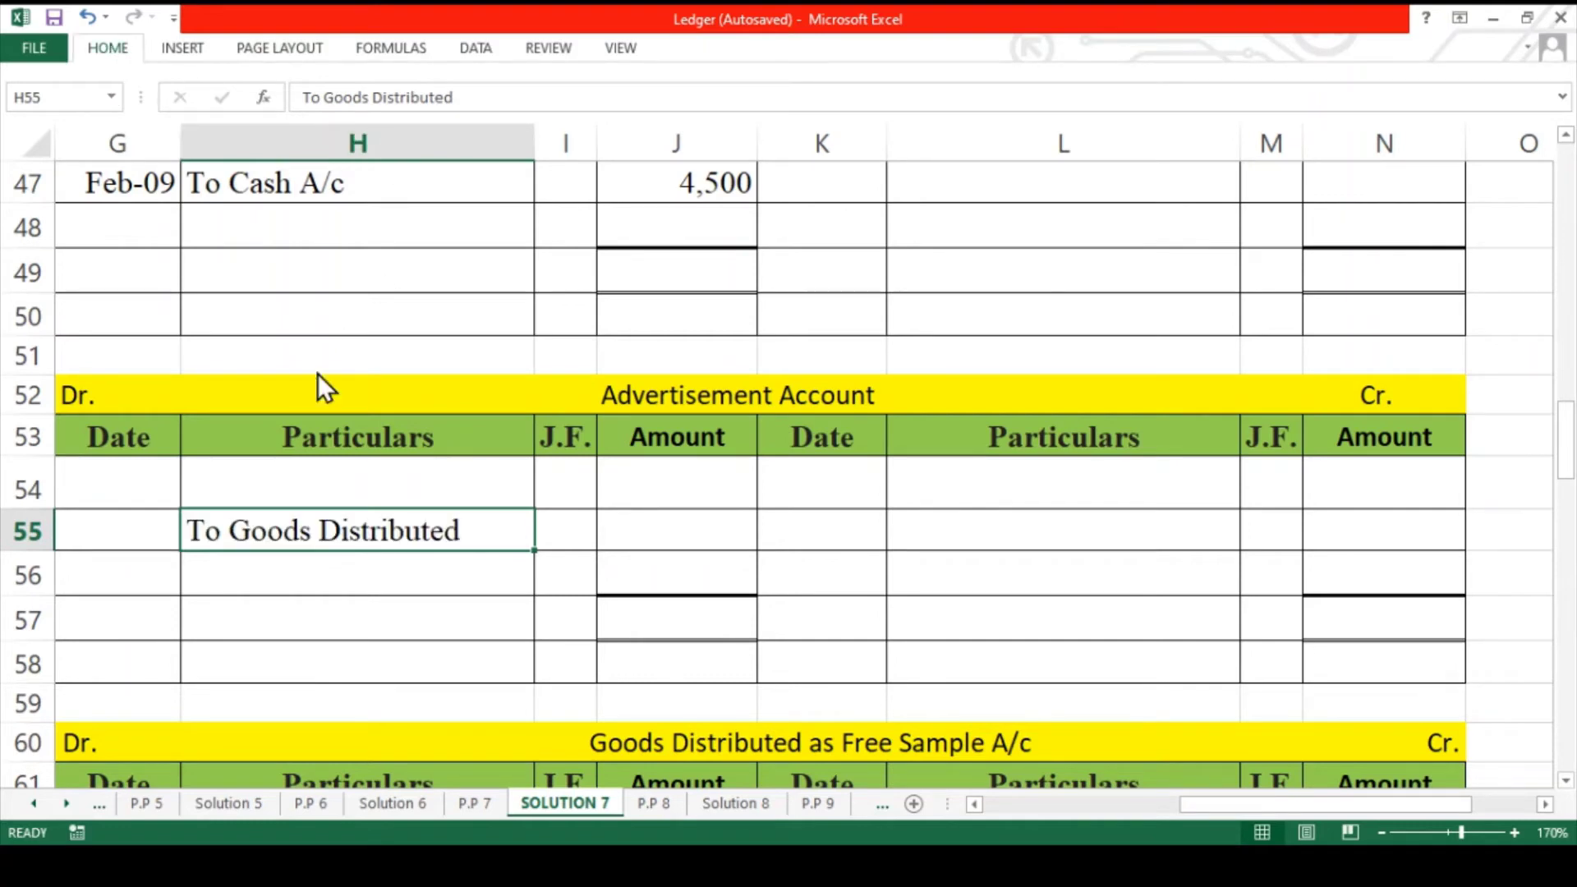
click(606, 521)
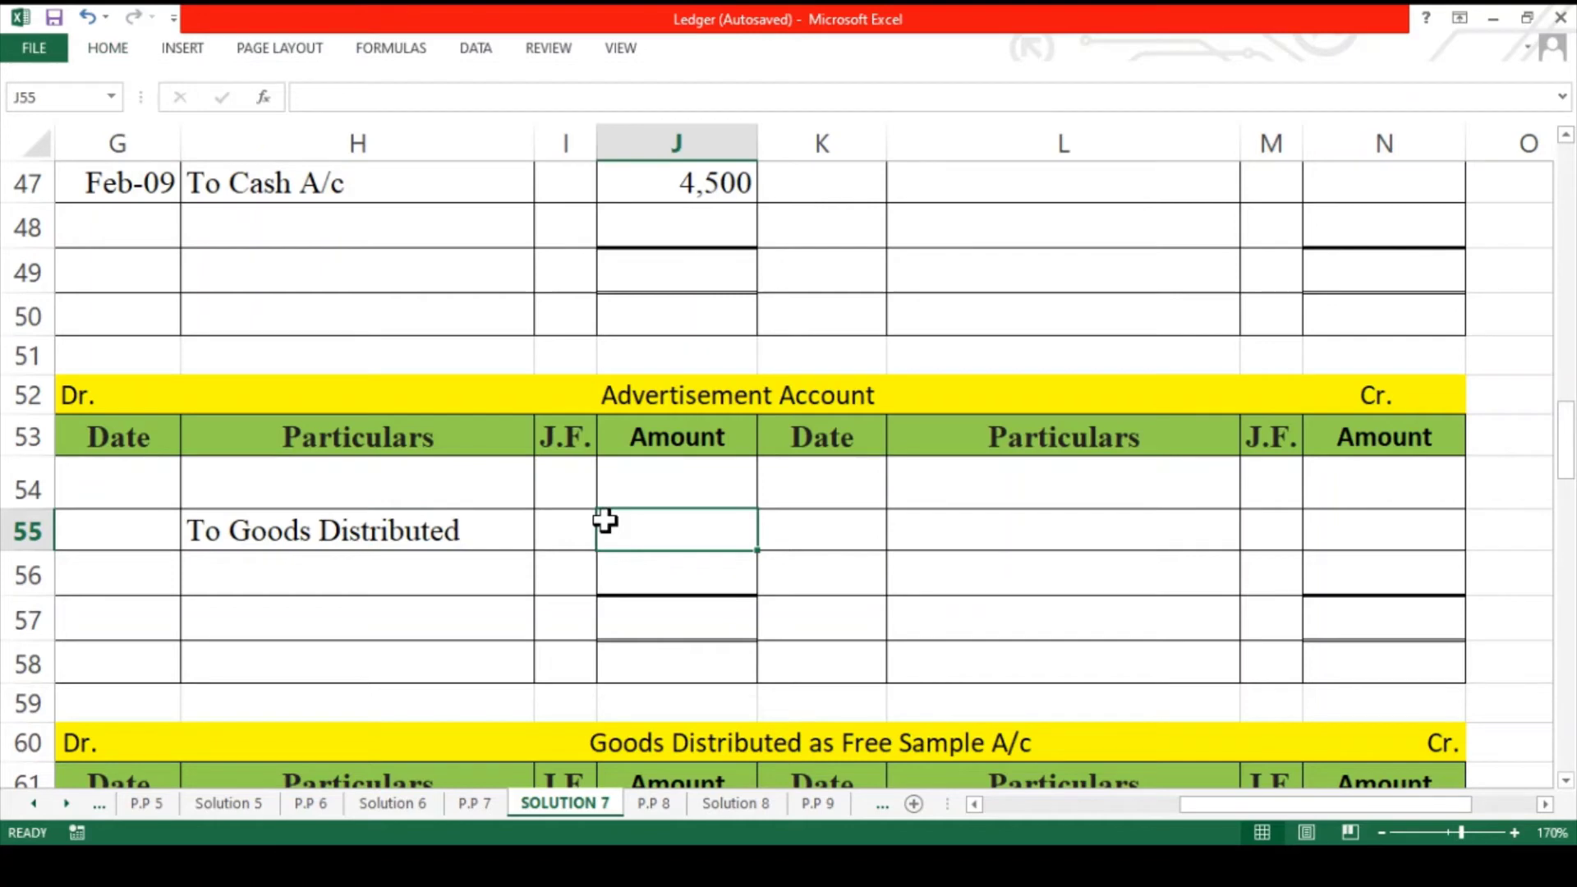
click(158, 534)
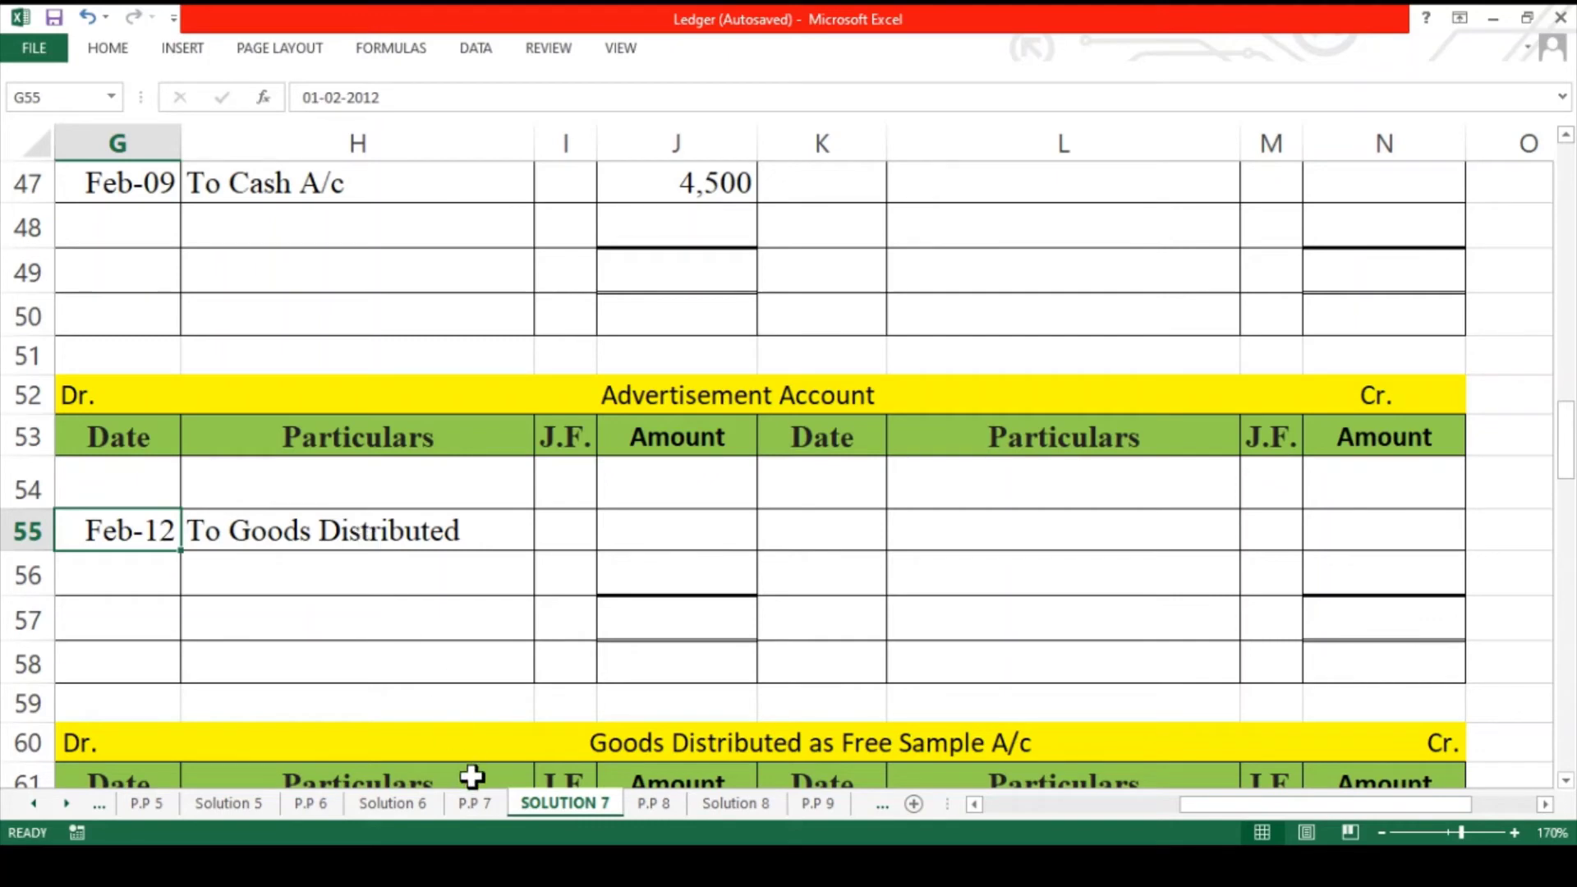
- Check the Advertisement A/c amount in the journal and enter 2,000 in J55 of the Advertisement Account
scroll(495, 599, left, 6)
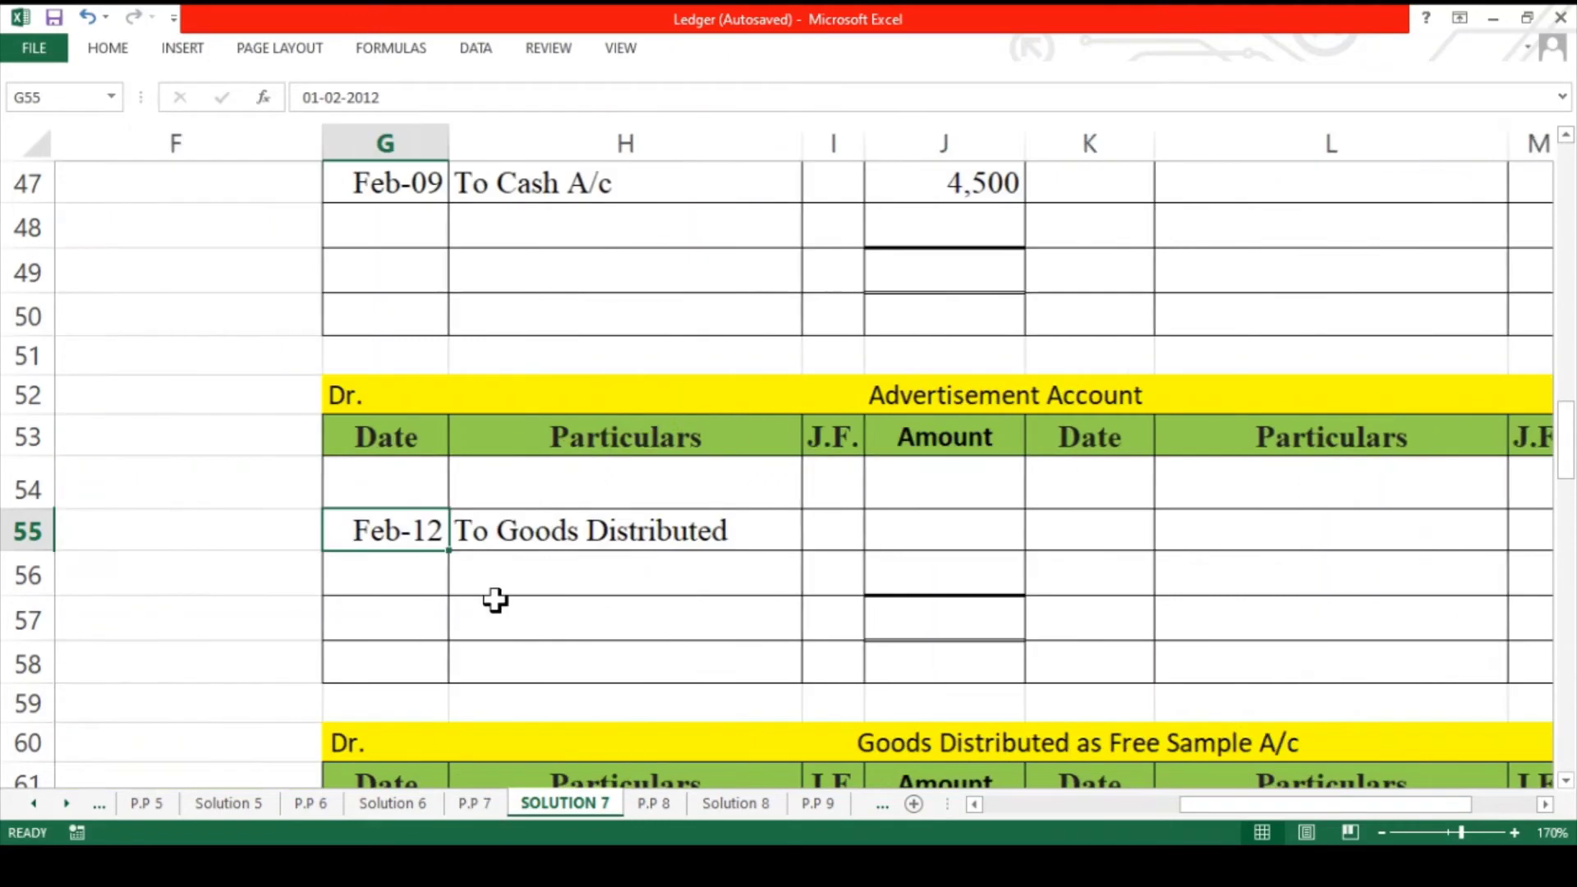
scroll(496, 600, up, 11)
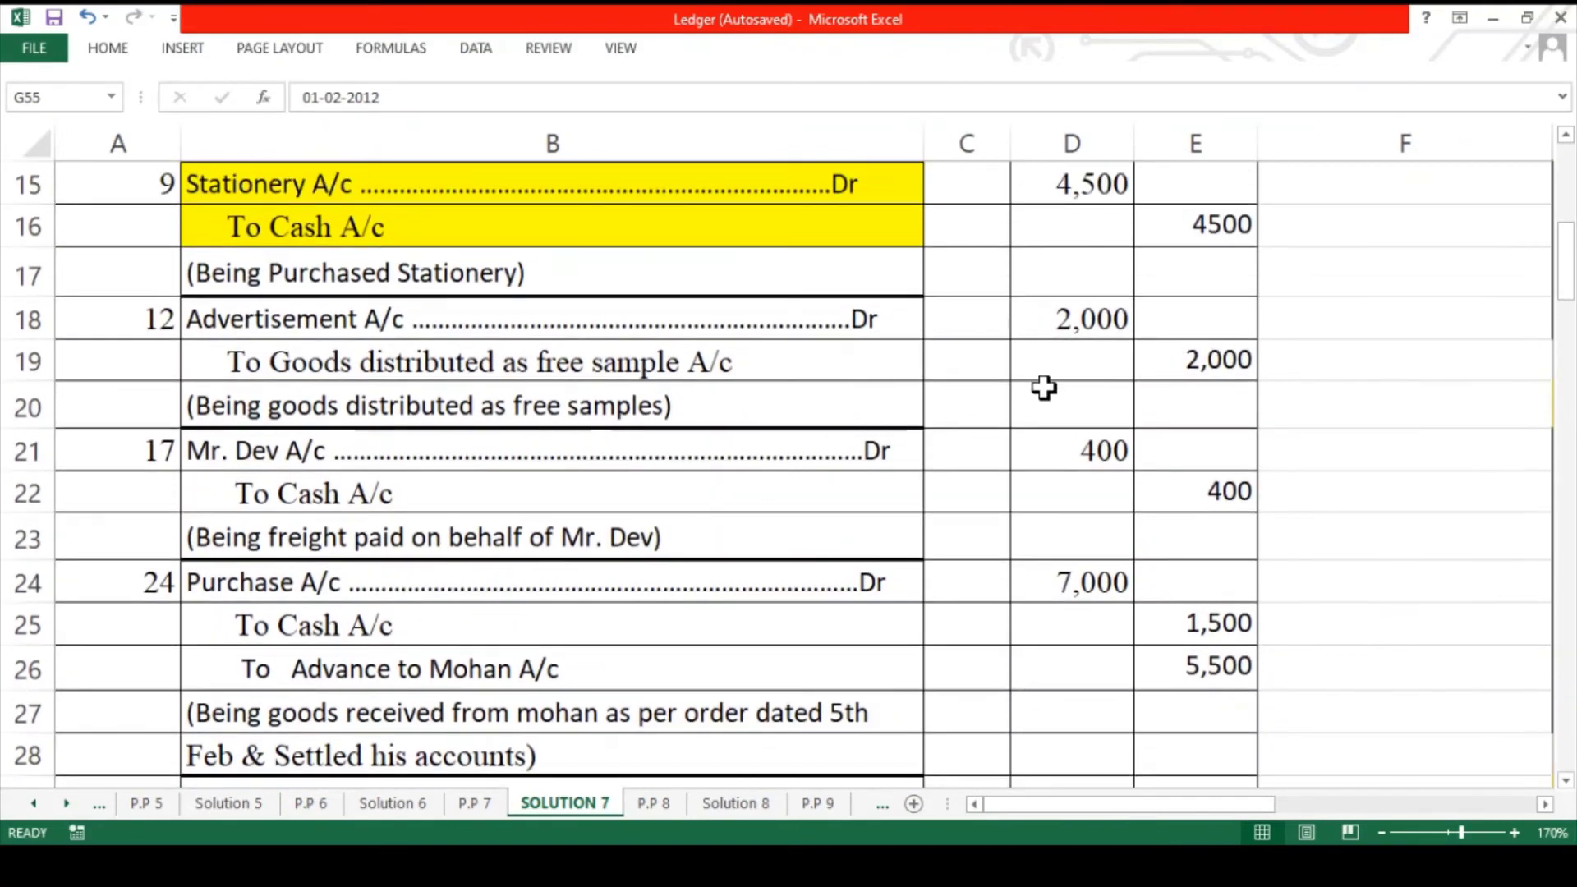
scroll(1046, 387, right, 2)
scroll(1041, 392, right, 3)
scroll(1041, 393, down, 5)
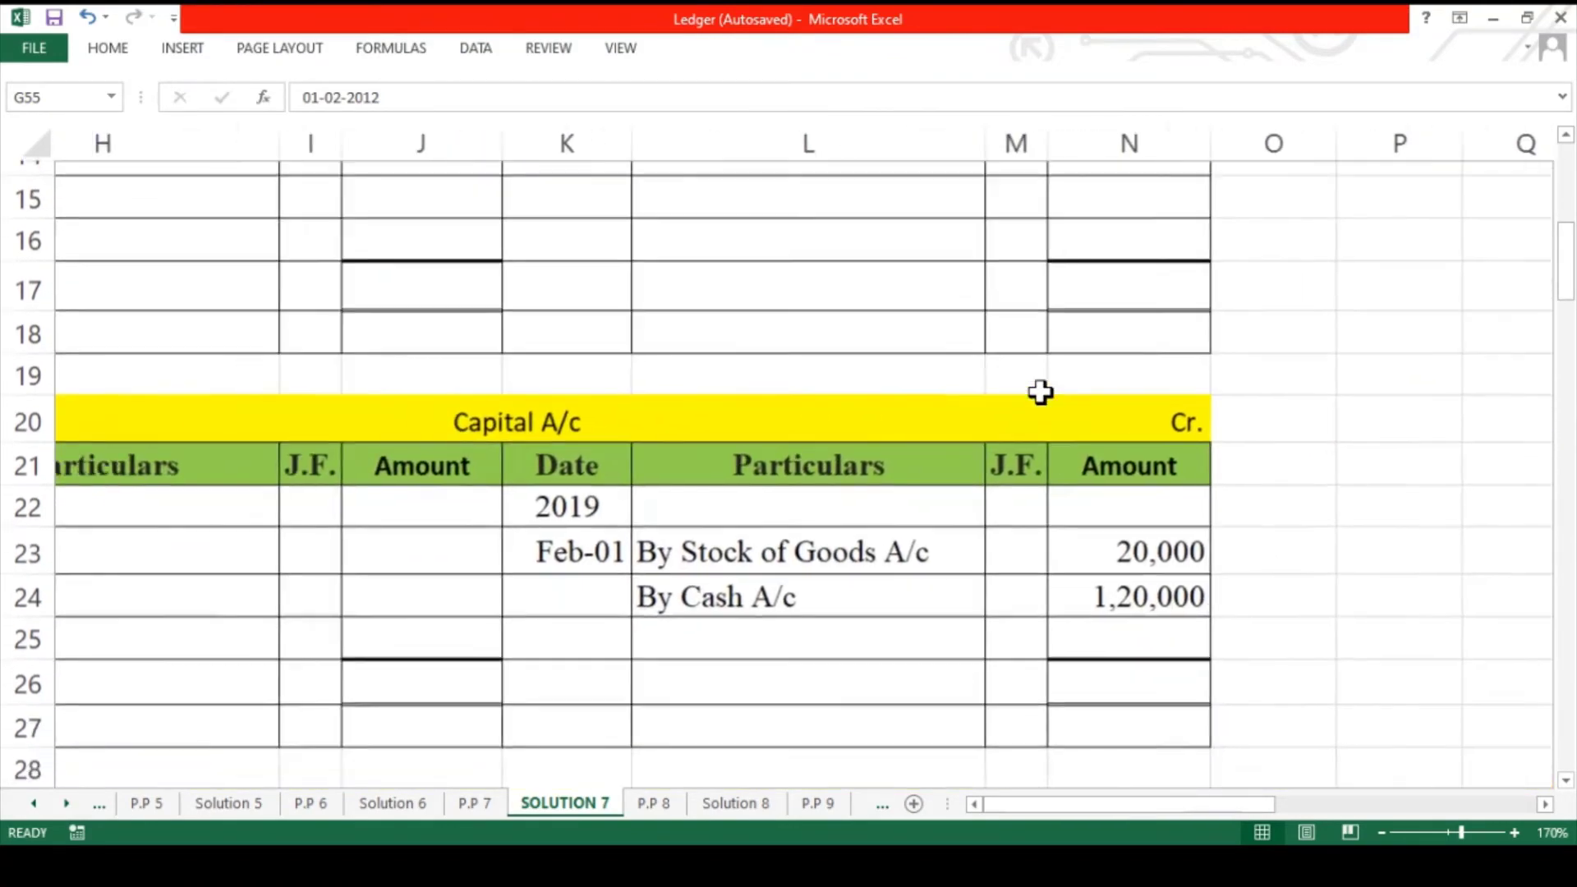
scroll(1041, 393, down, 5)
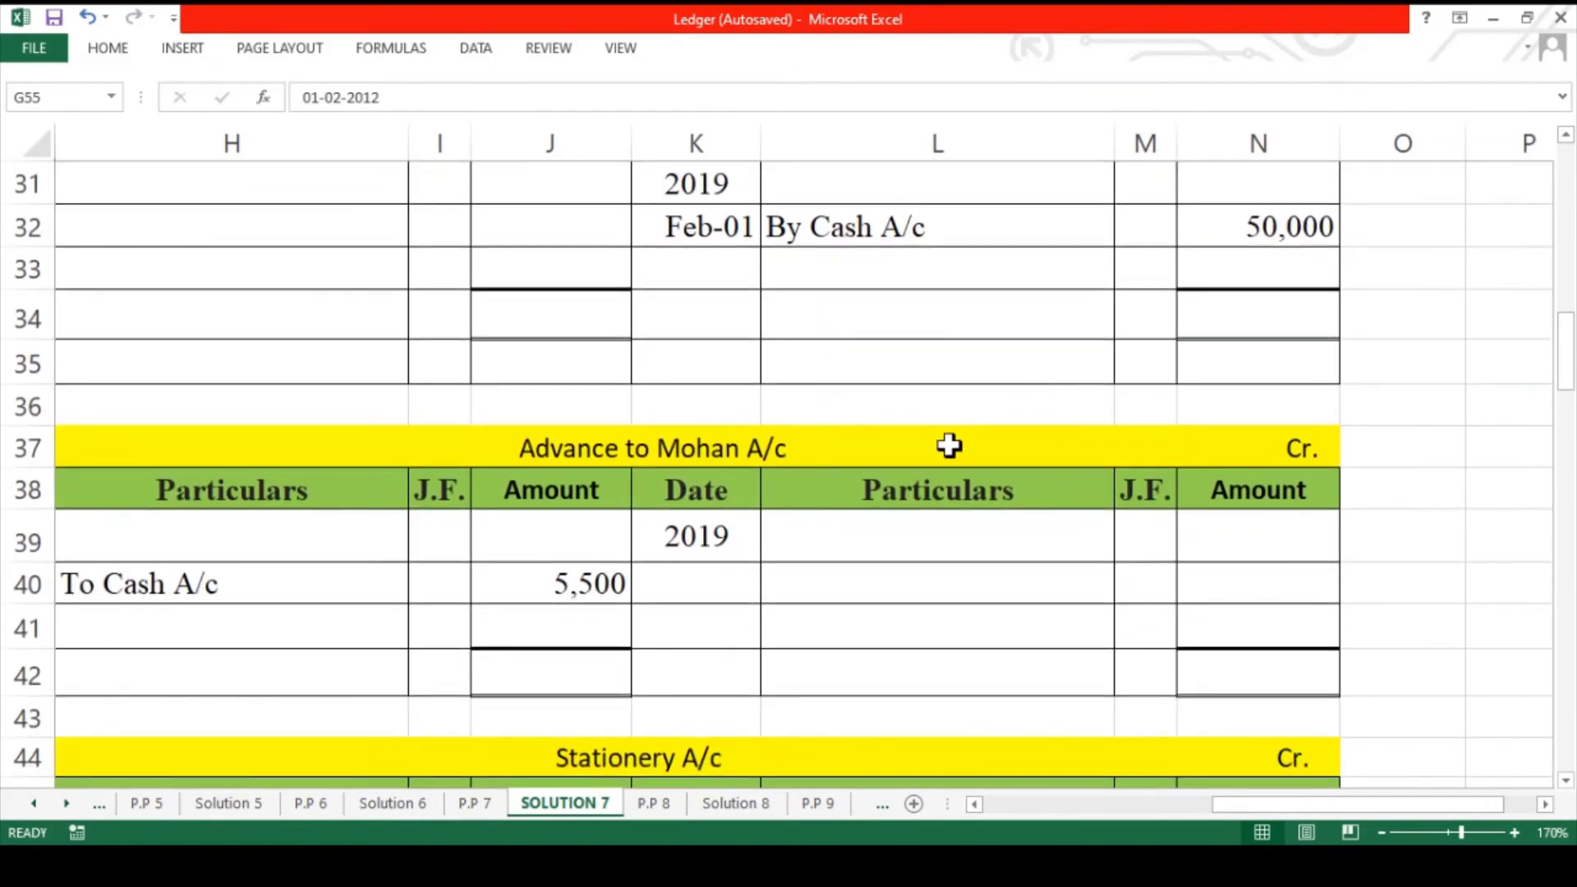
scroll(950, 444, down, 1)
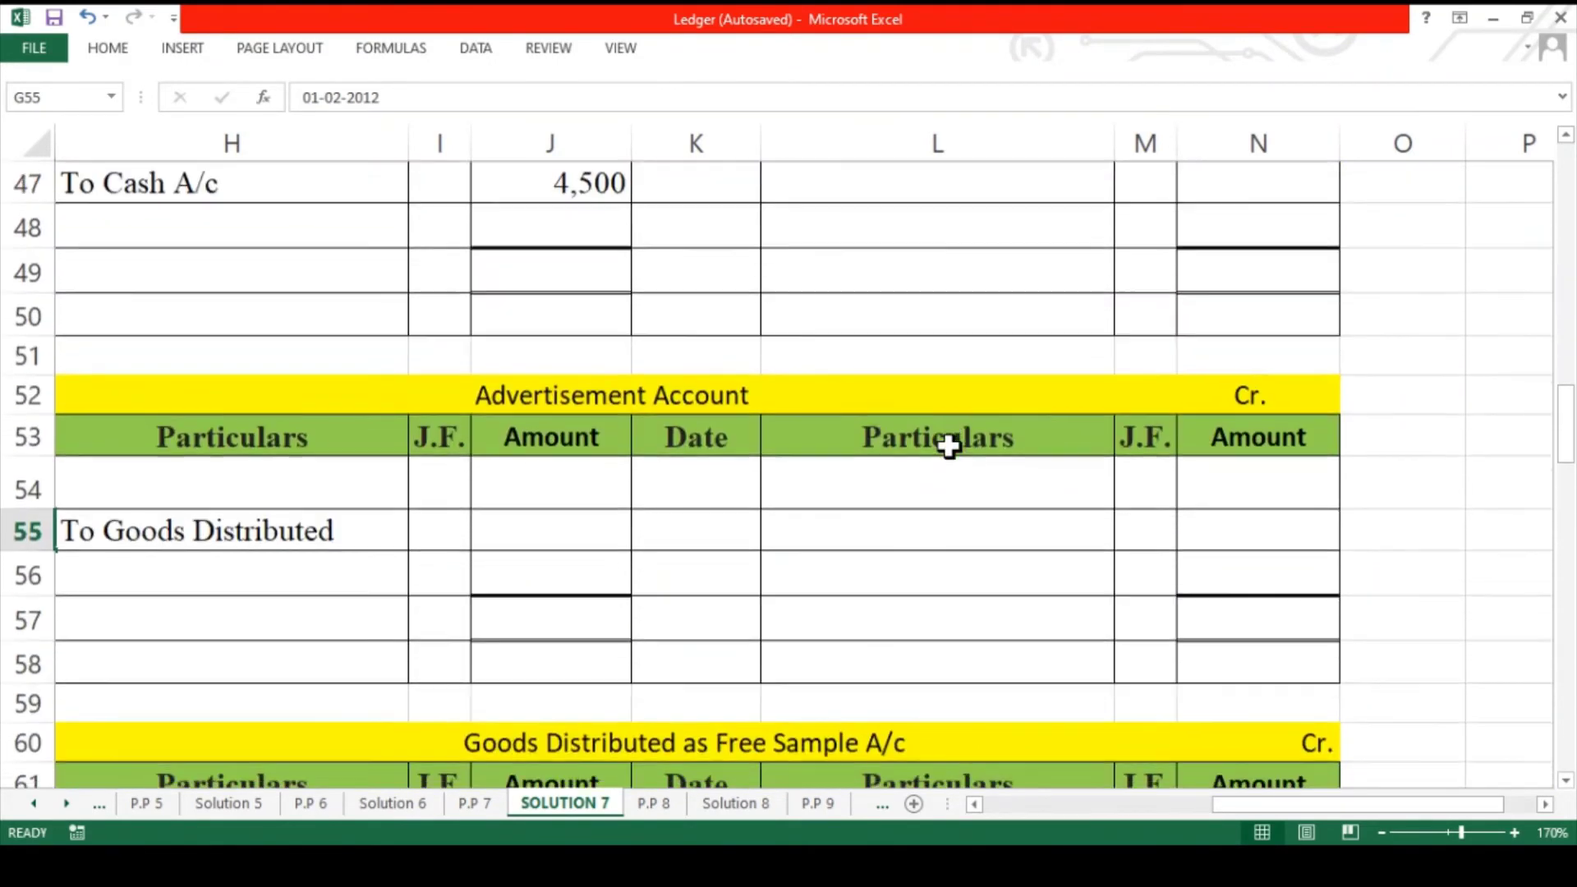
click(593, 526)
text(2)
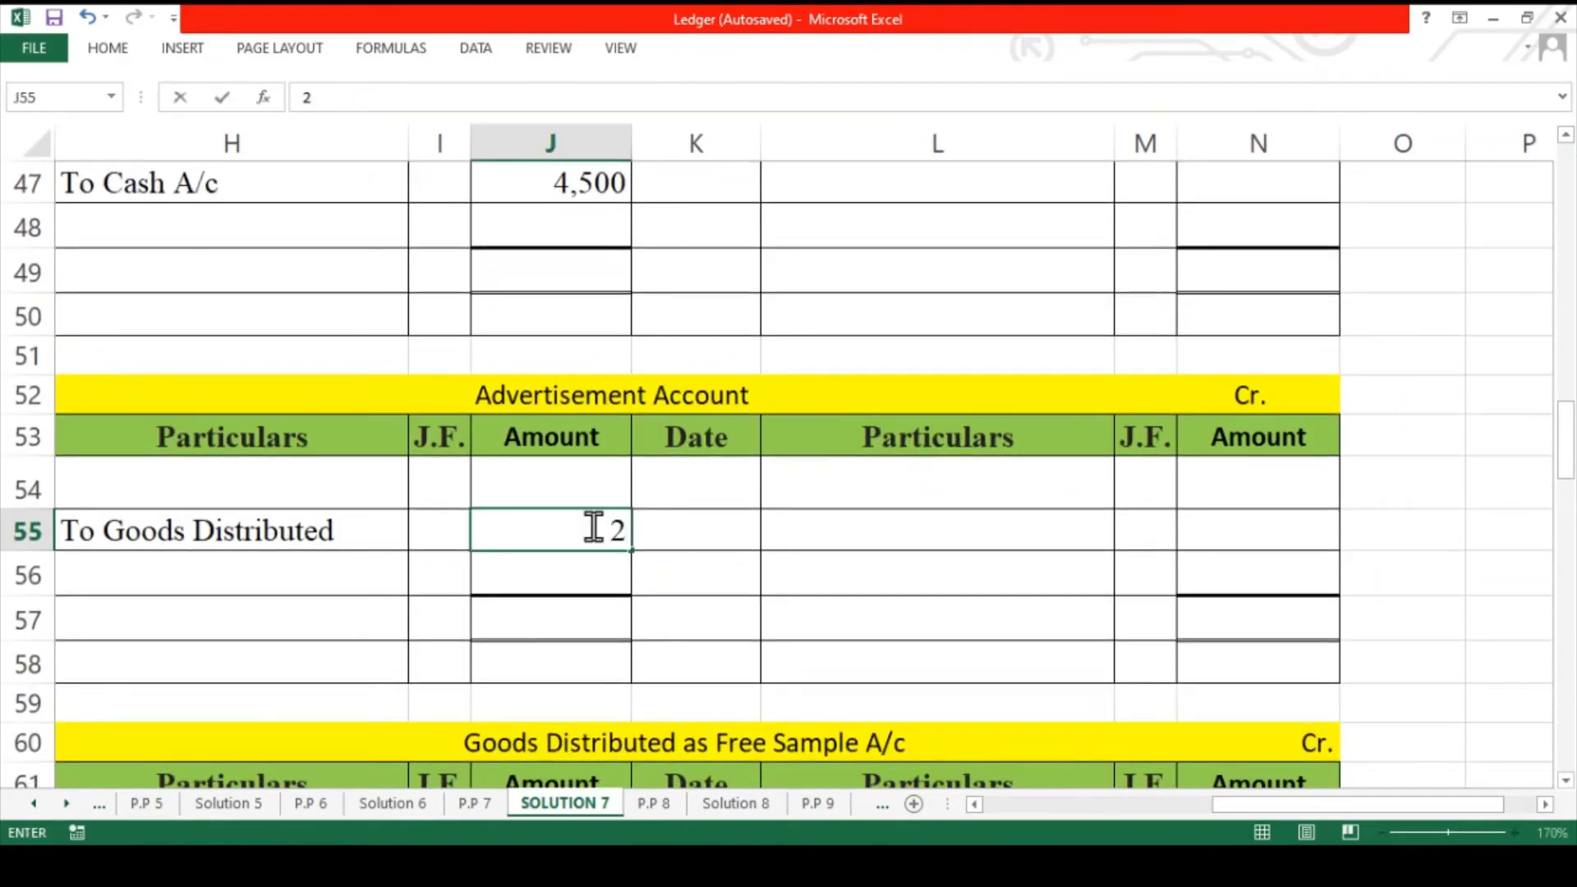
text(,000)
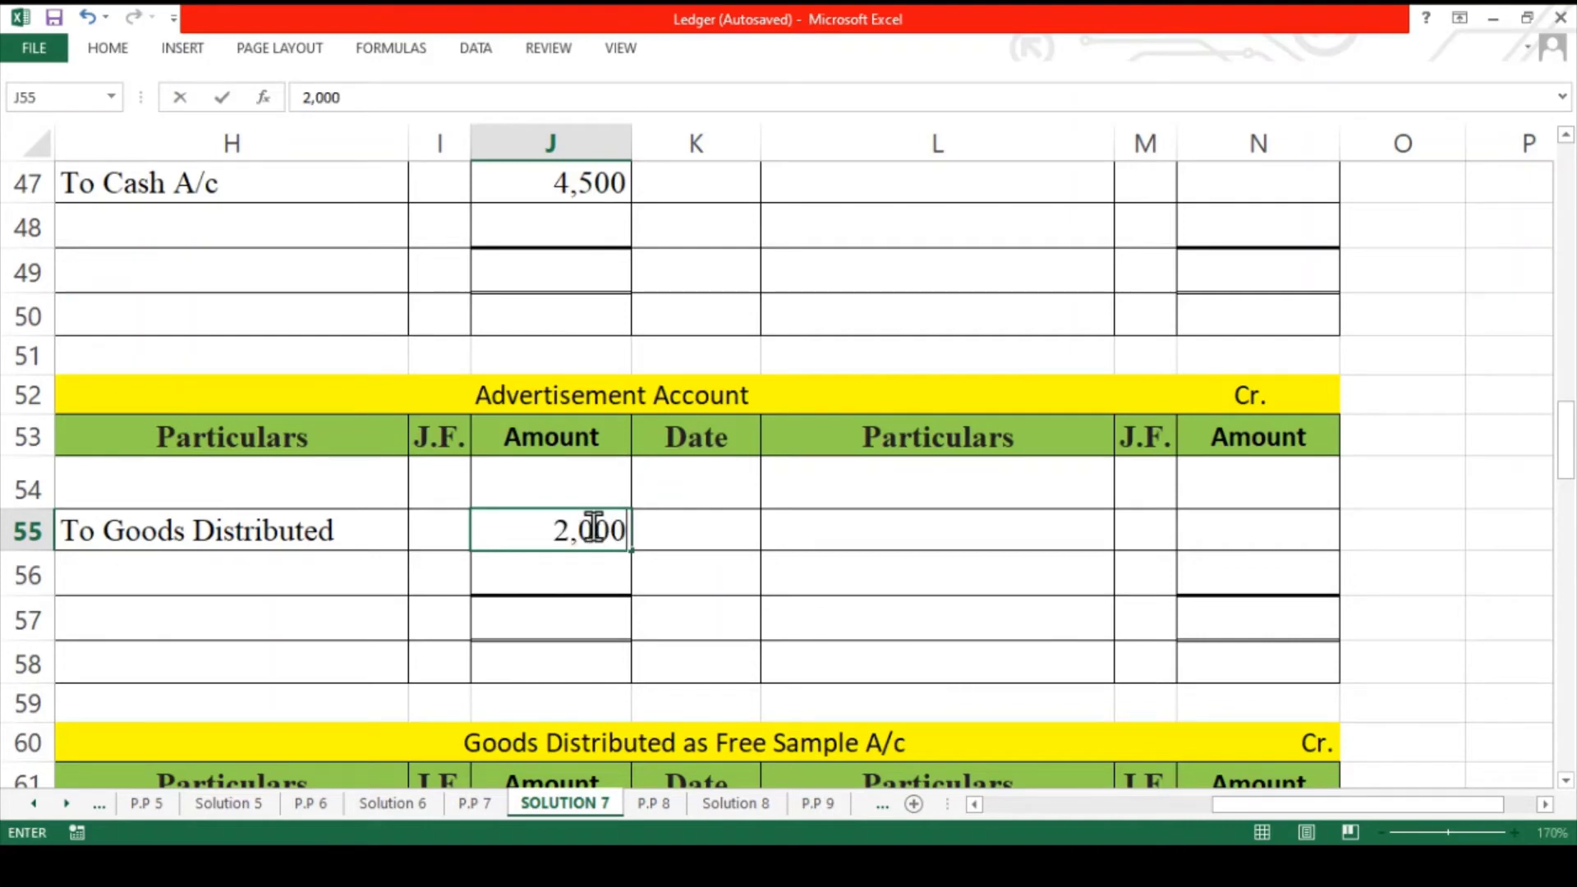
key(Return)
- Show the year 2019 in the debit and credit date cells G54 and K54 of the Advertisement Account
scroll(593, 526, left, 2)
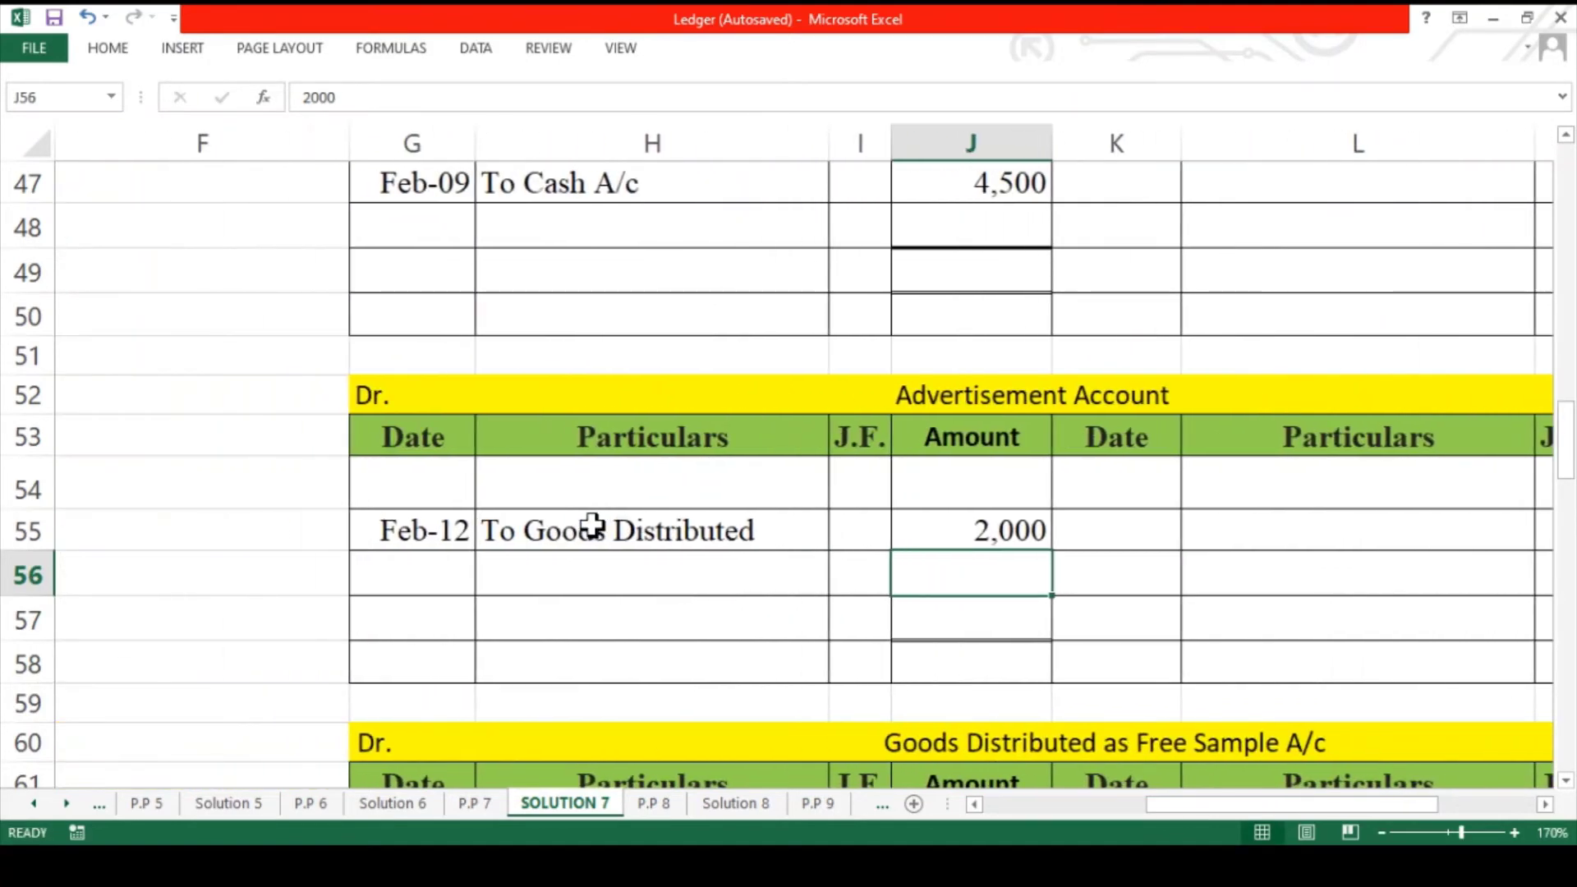
scroll(593, 526, right, 1)
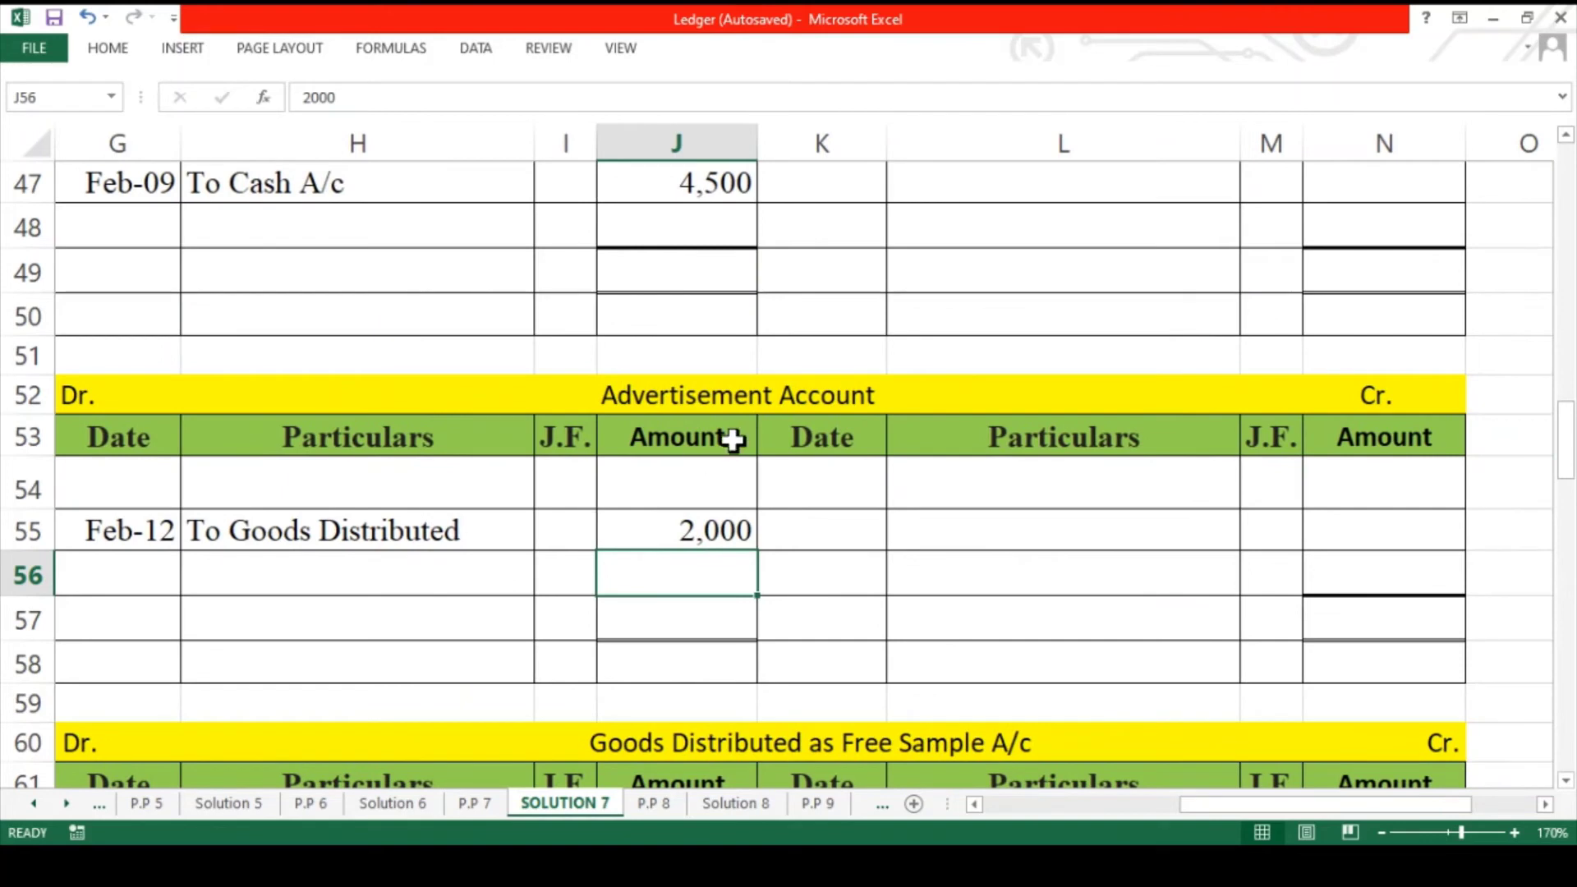
click(716, 440)
drag(715, 439, 82, 451)
click(95, 481)
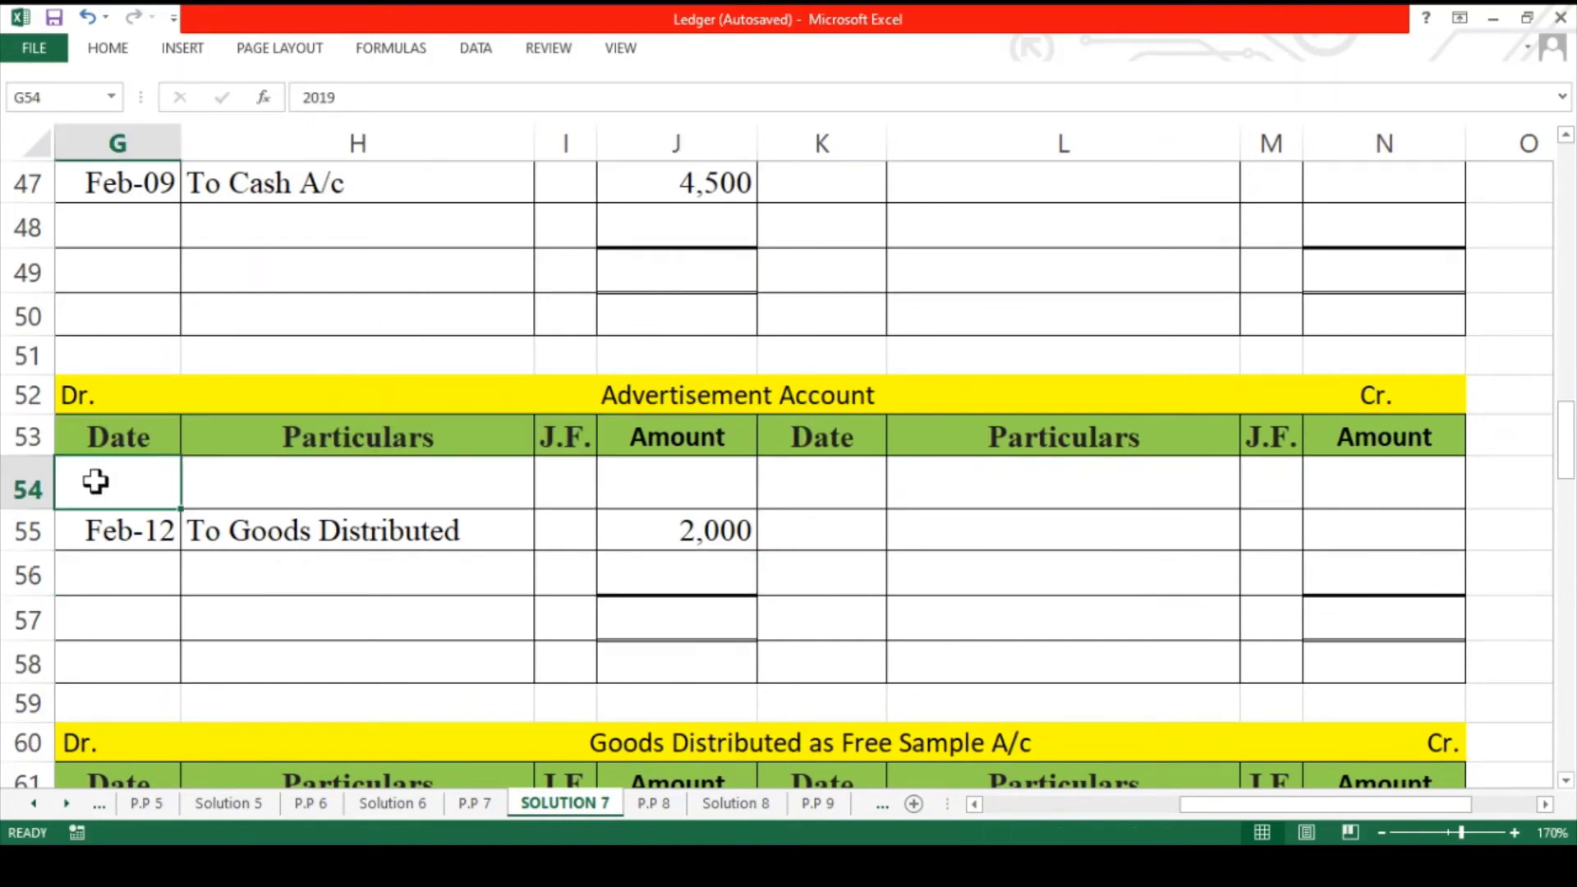
click(115, 48)
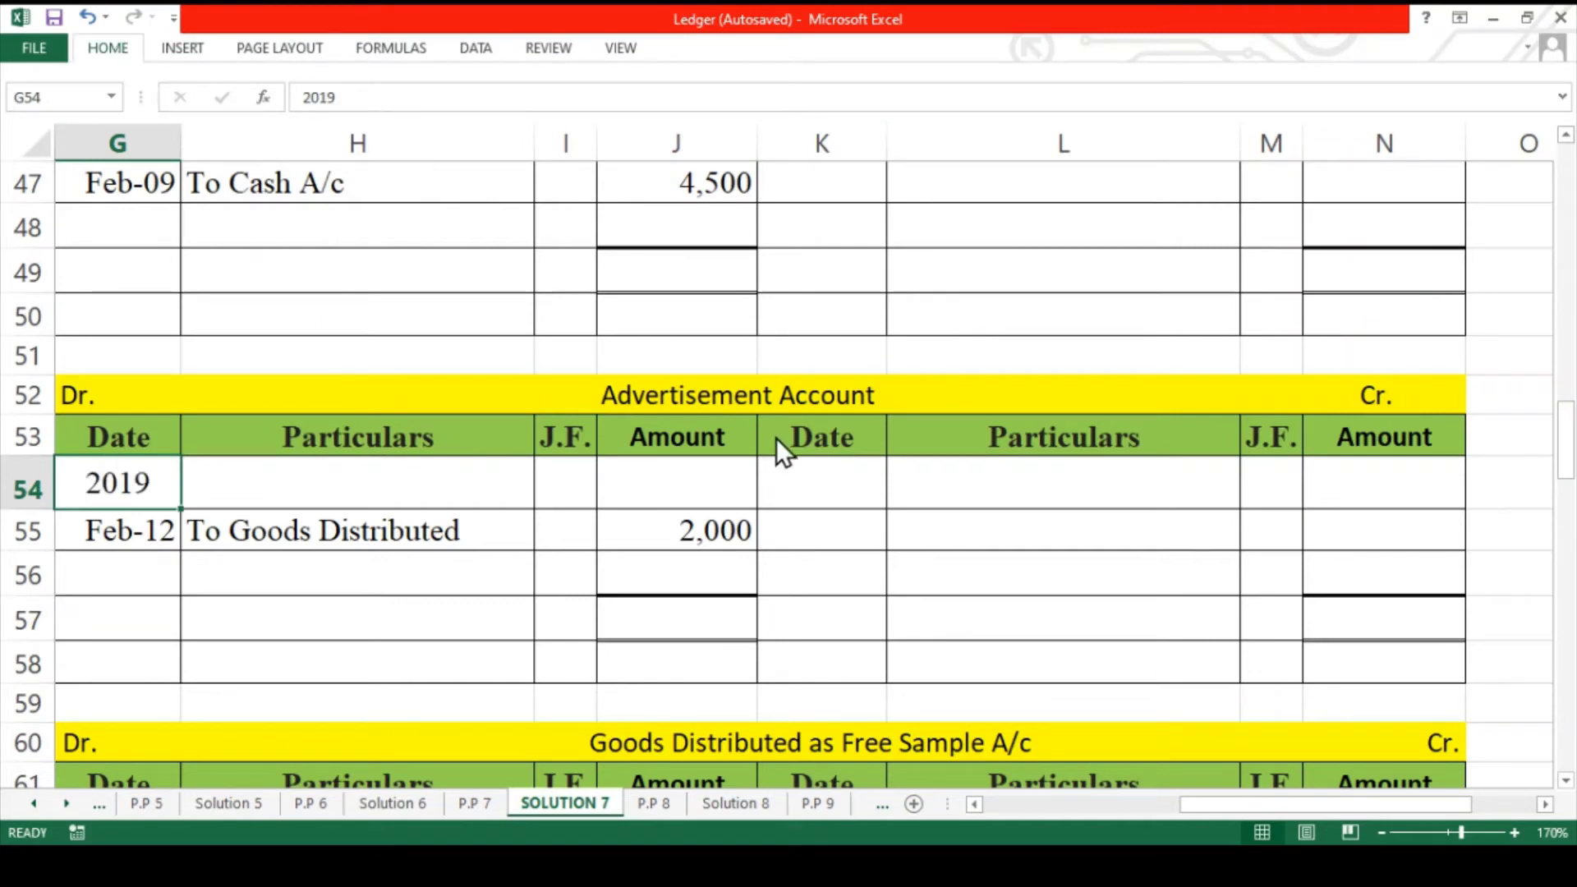
click(832, 499)
text(2019)
key(ctrl+Return)
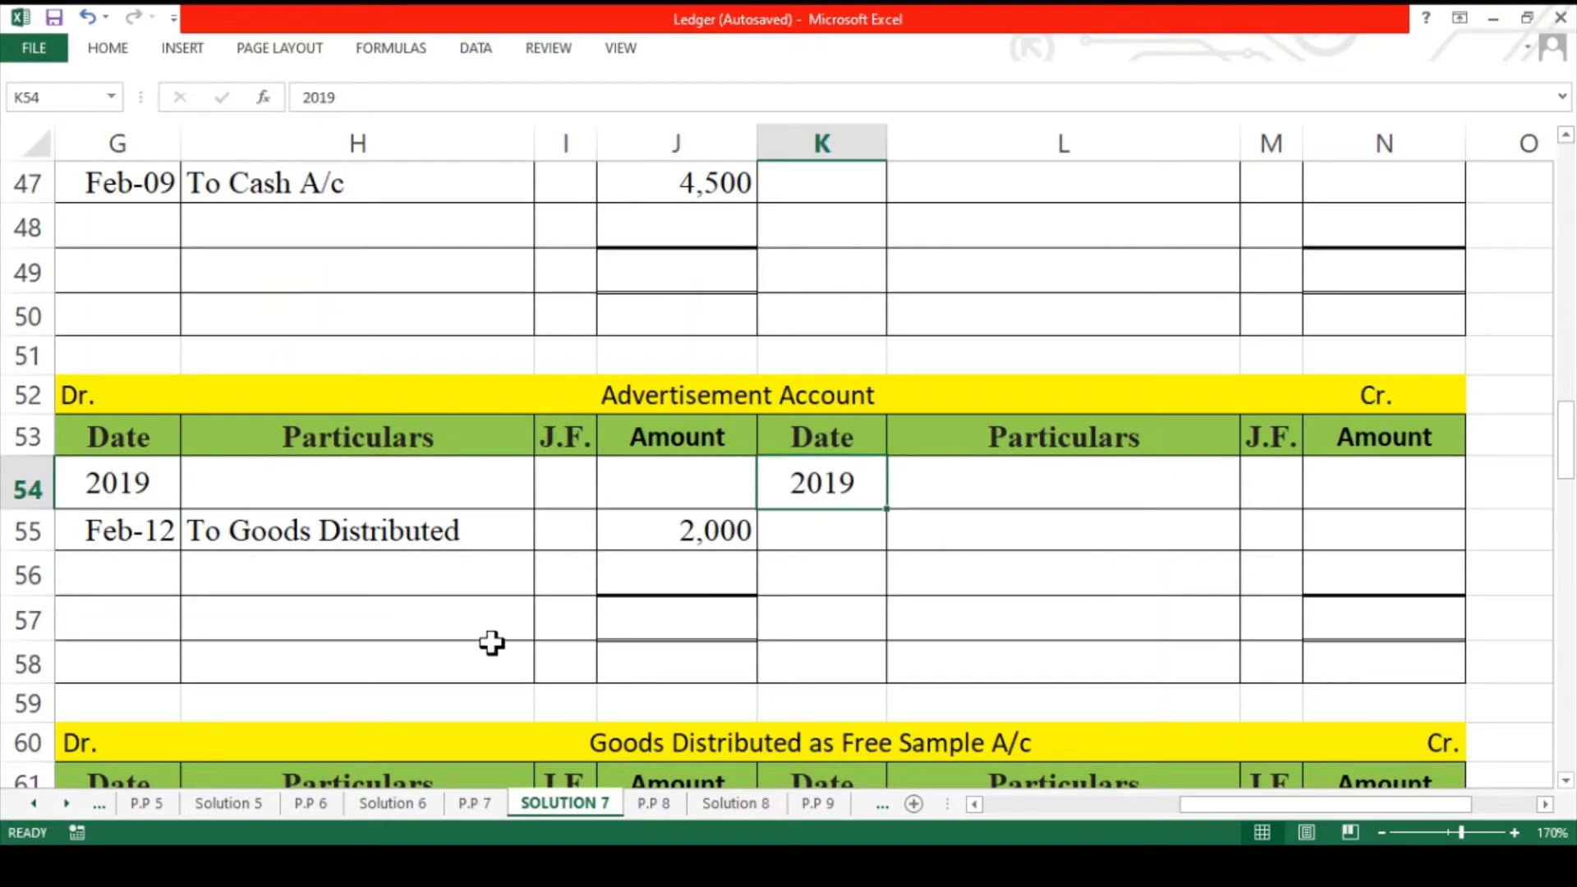
- Highlight the Advertisement A/c debit line in B18 of the journal with yellow fill
scroll(492, 642, left, 3)
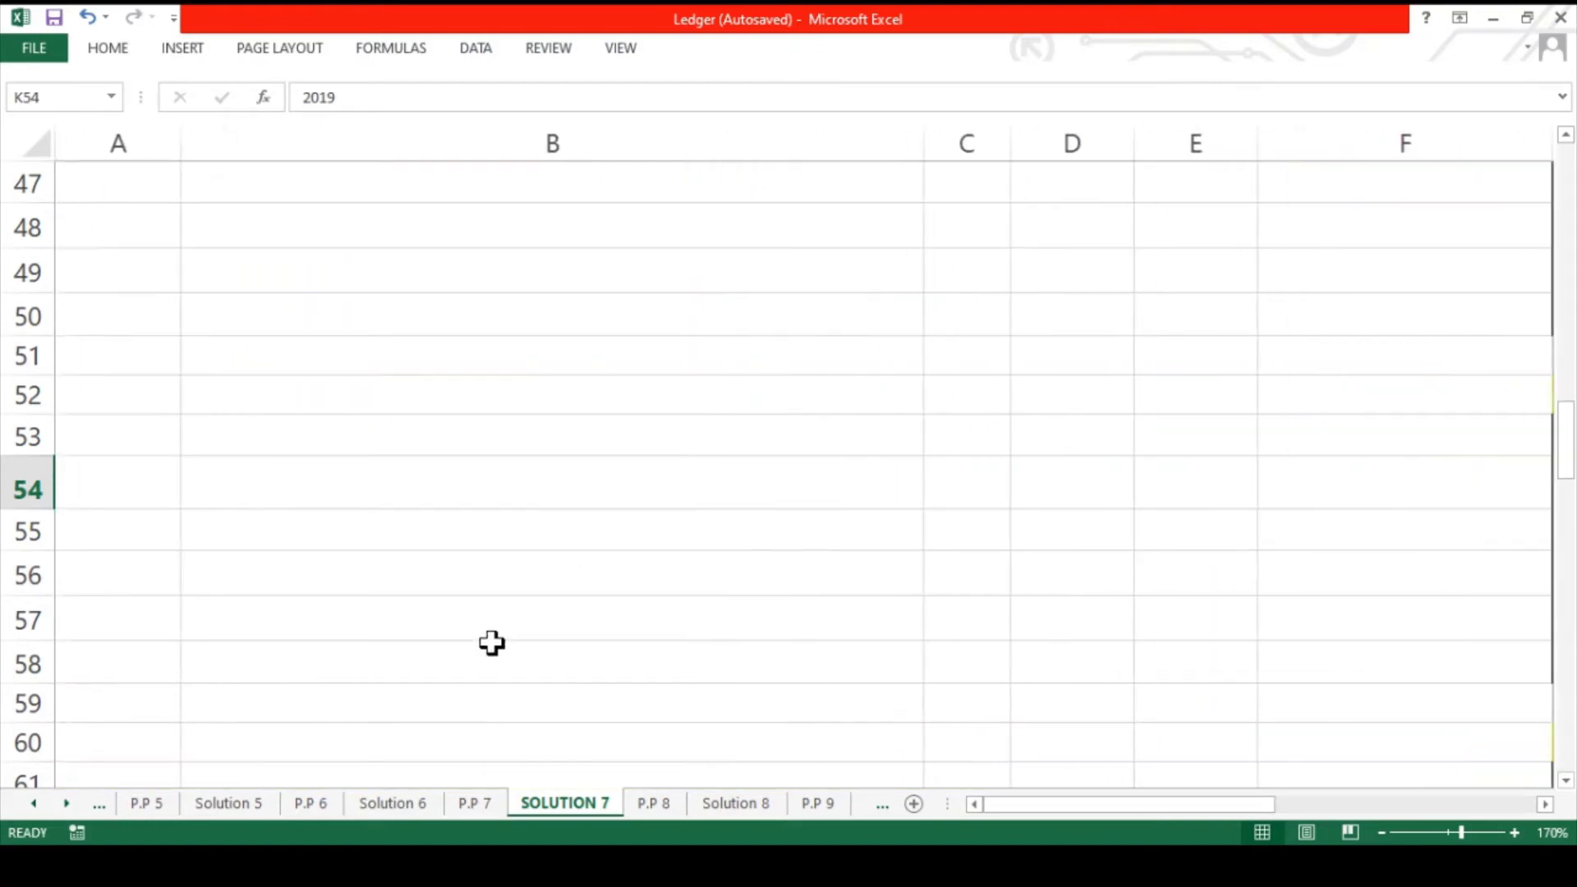
scroll(491, 643, up, 6)
scroll(491, 643, up, 3)
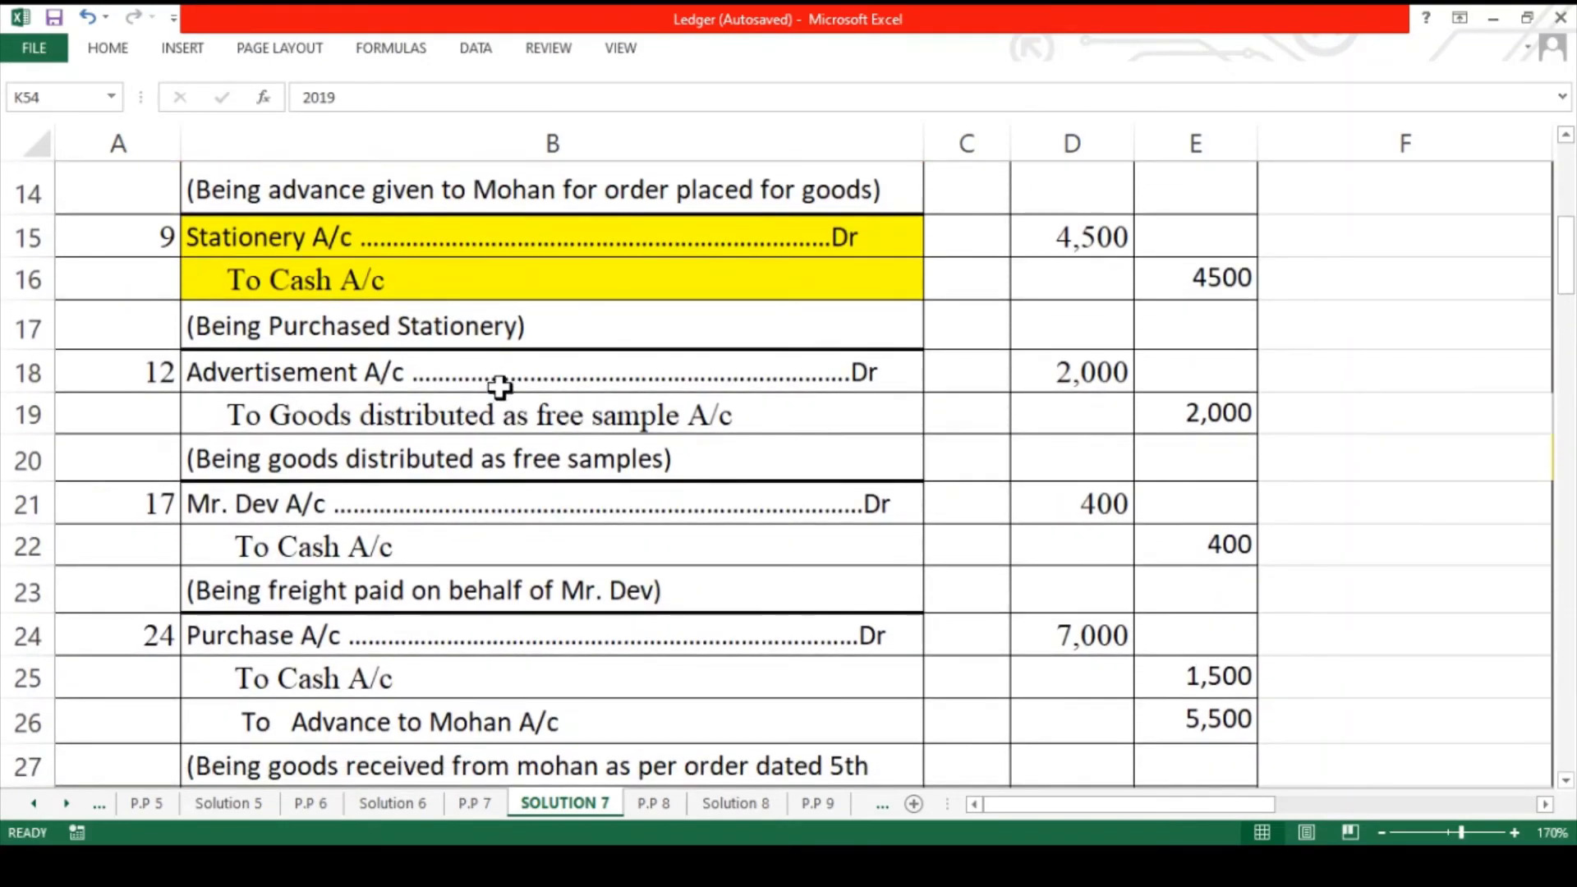
click(503, 378)
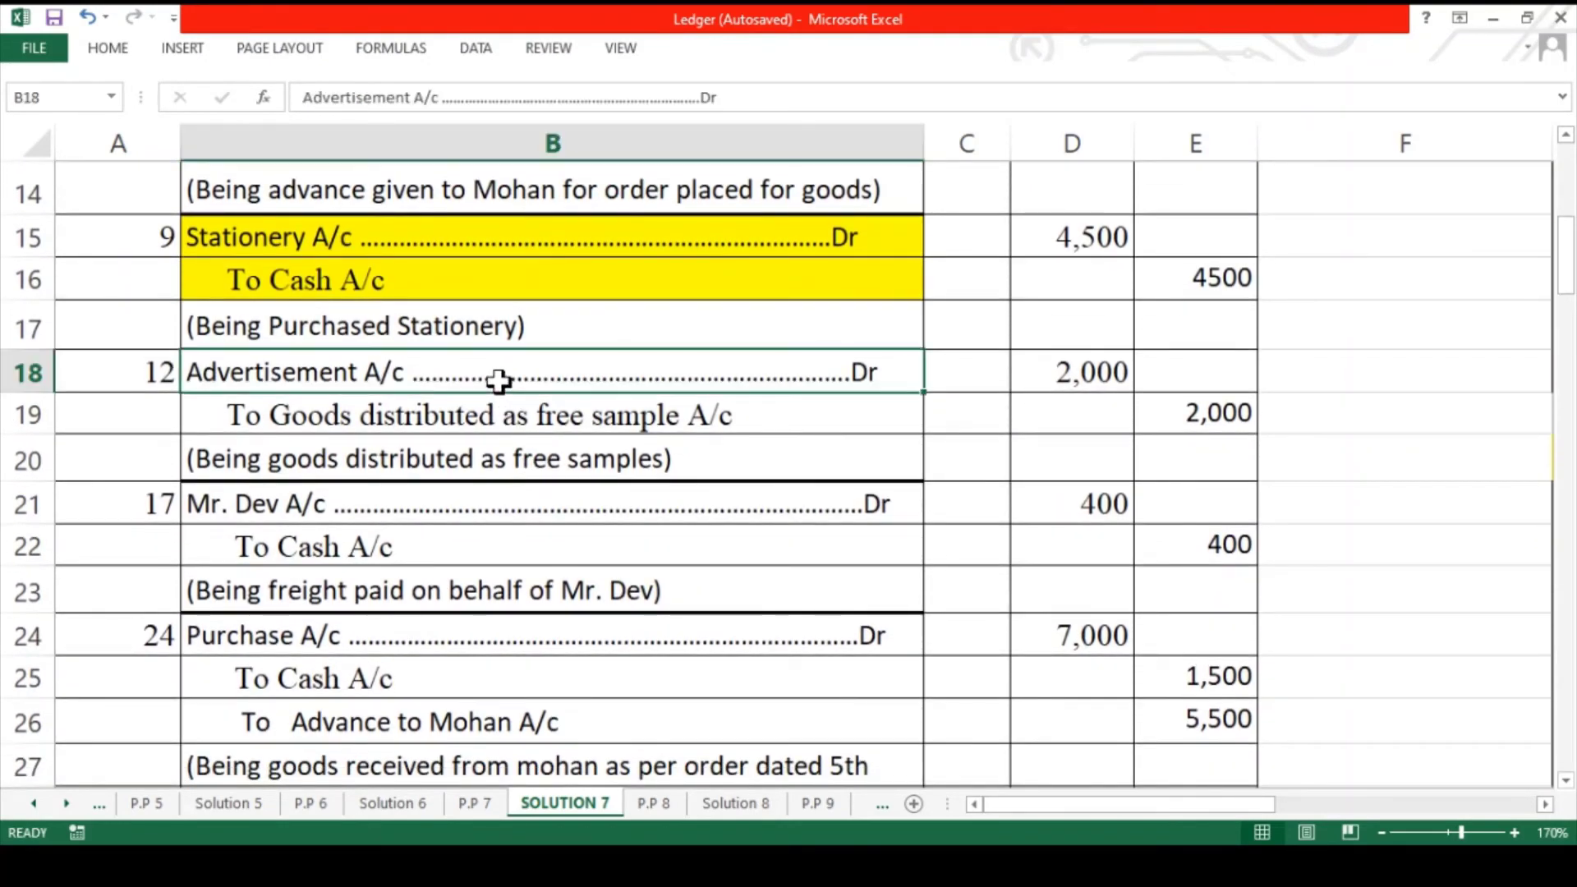
click(124, 51)
key(F4)
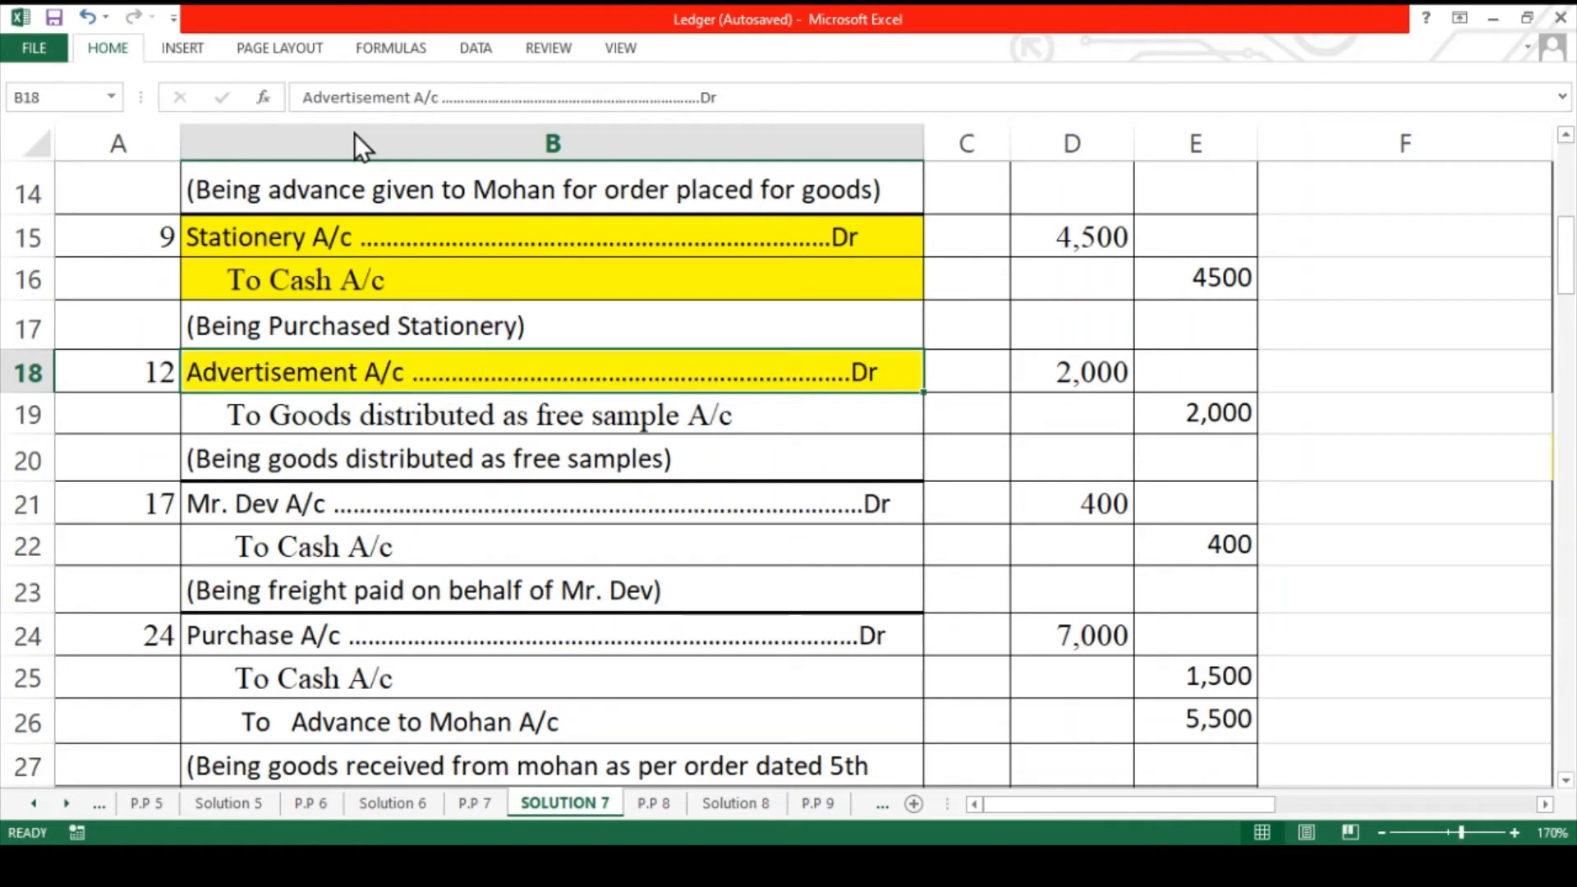
- Reveal the Goods Distributed as Free Sample A/c credit entry in row 63 in black font: Feb-12, By Advertisement A/c, 2,000
click(415, 418)
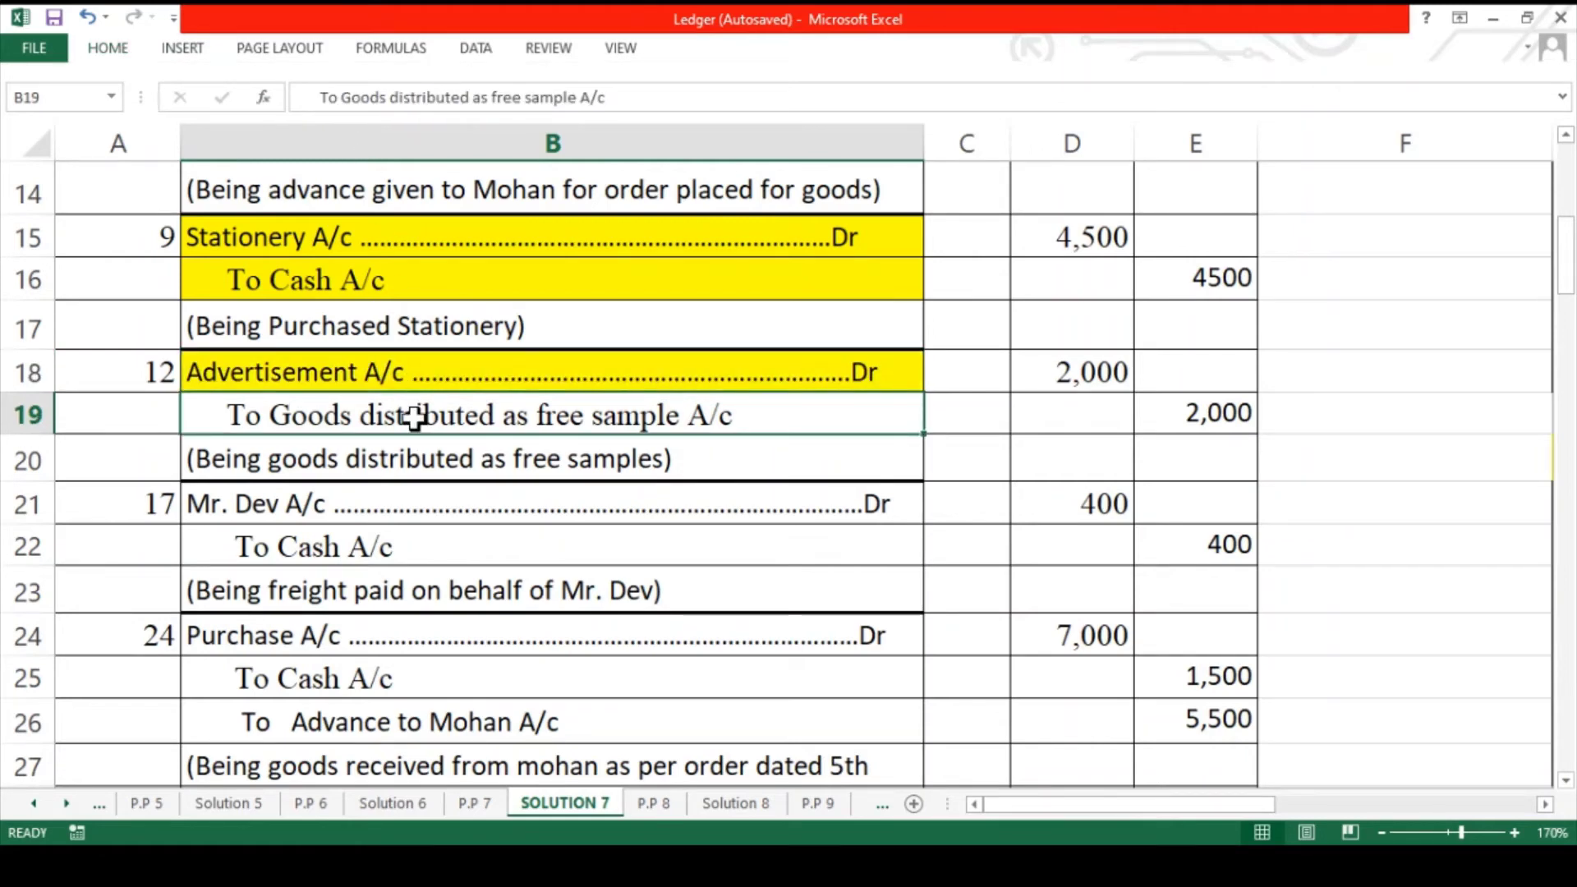
scroll(415, 417, right, 6)
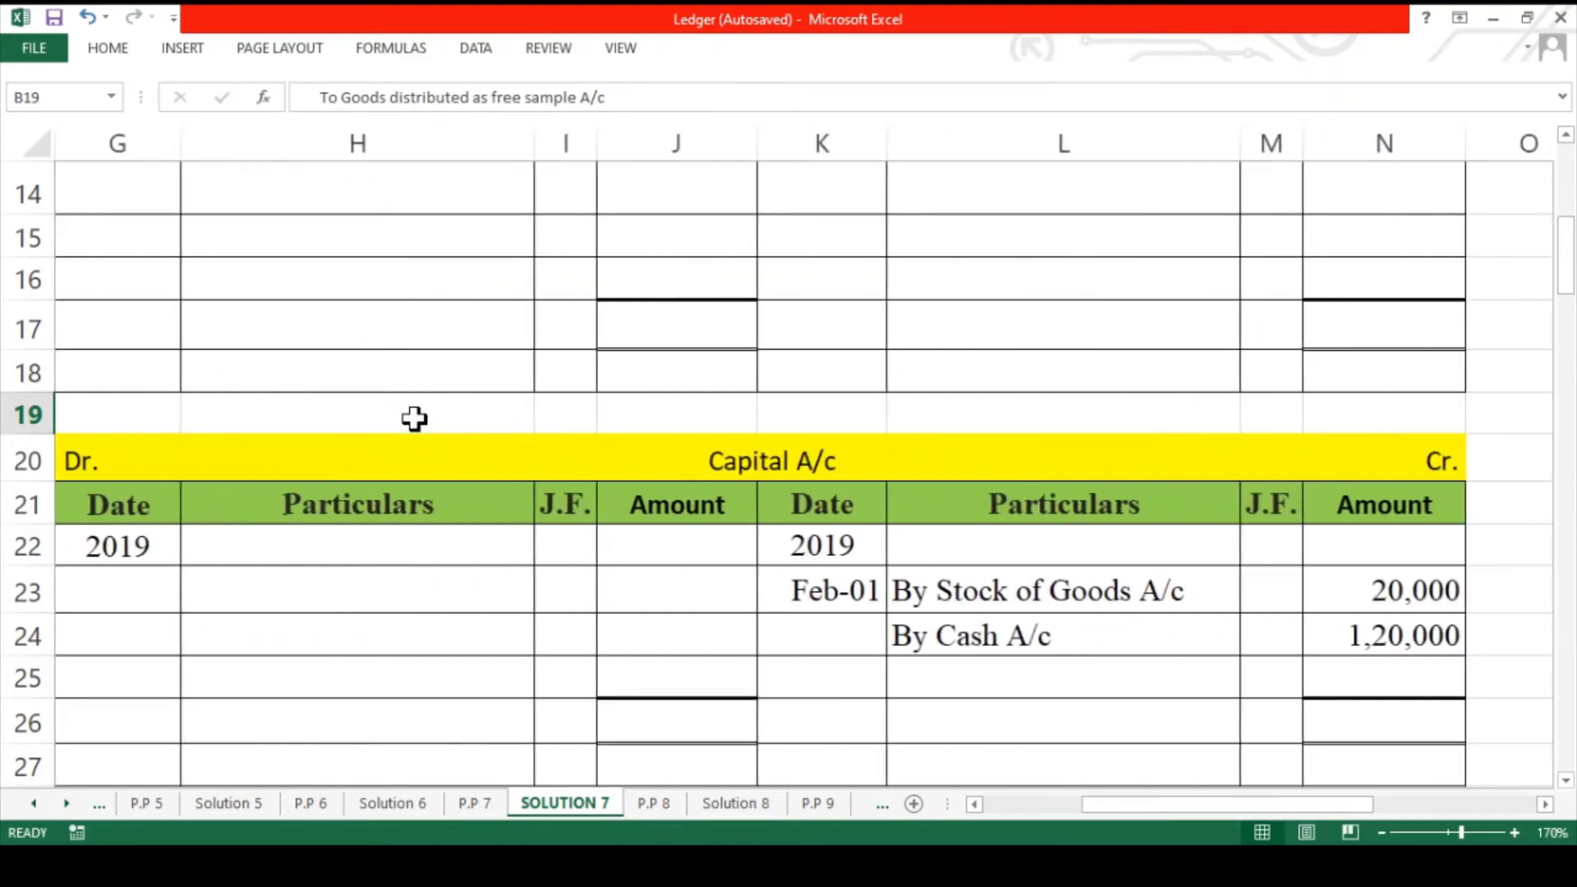
scroll(415, 419, down, 6)
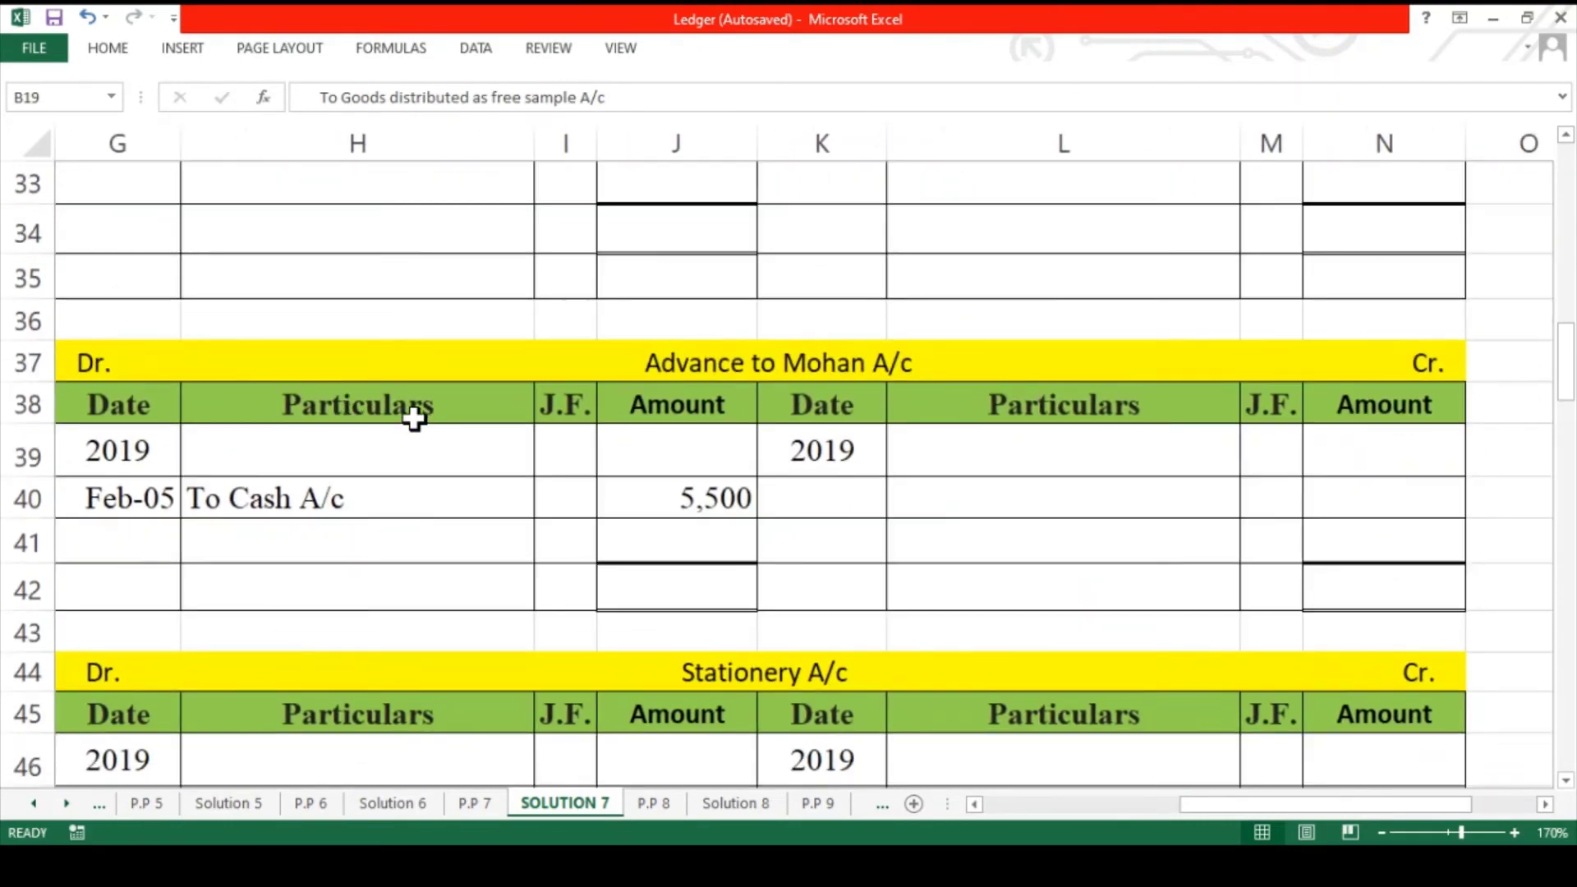
scroll(415, 419, down, 6)
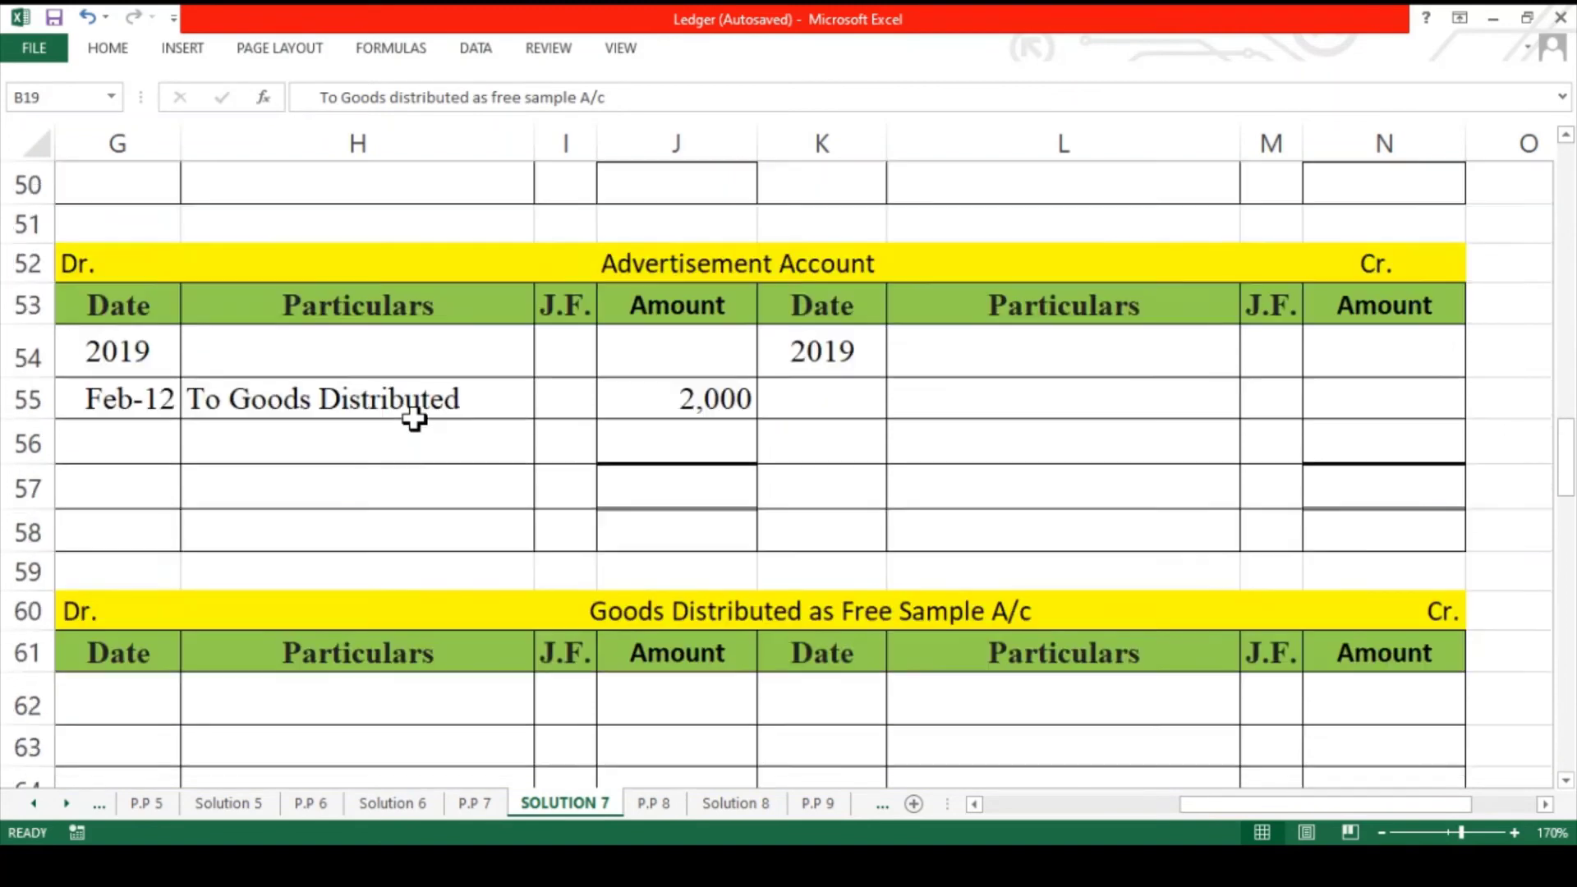
scroll(415, 419, down, 2)
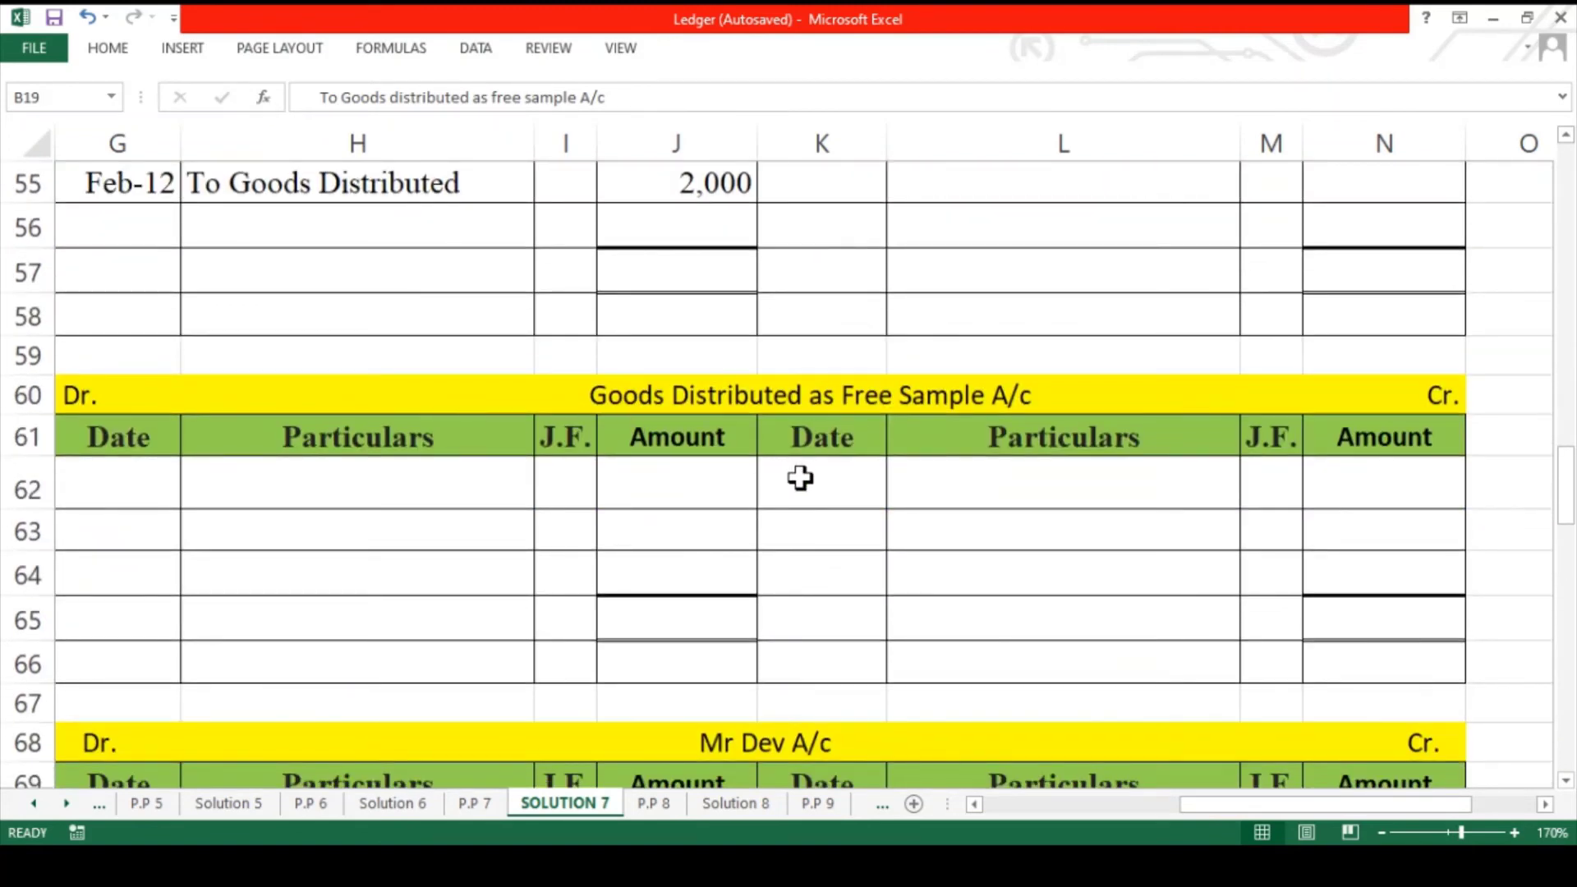
click(926, 523)
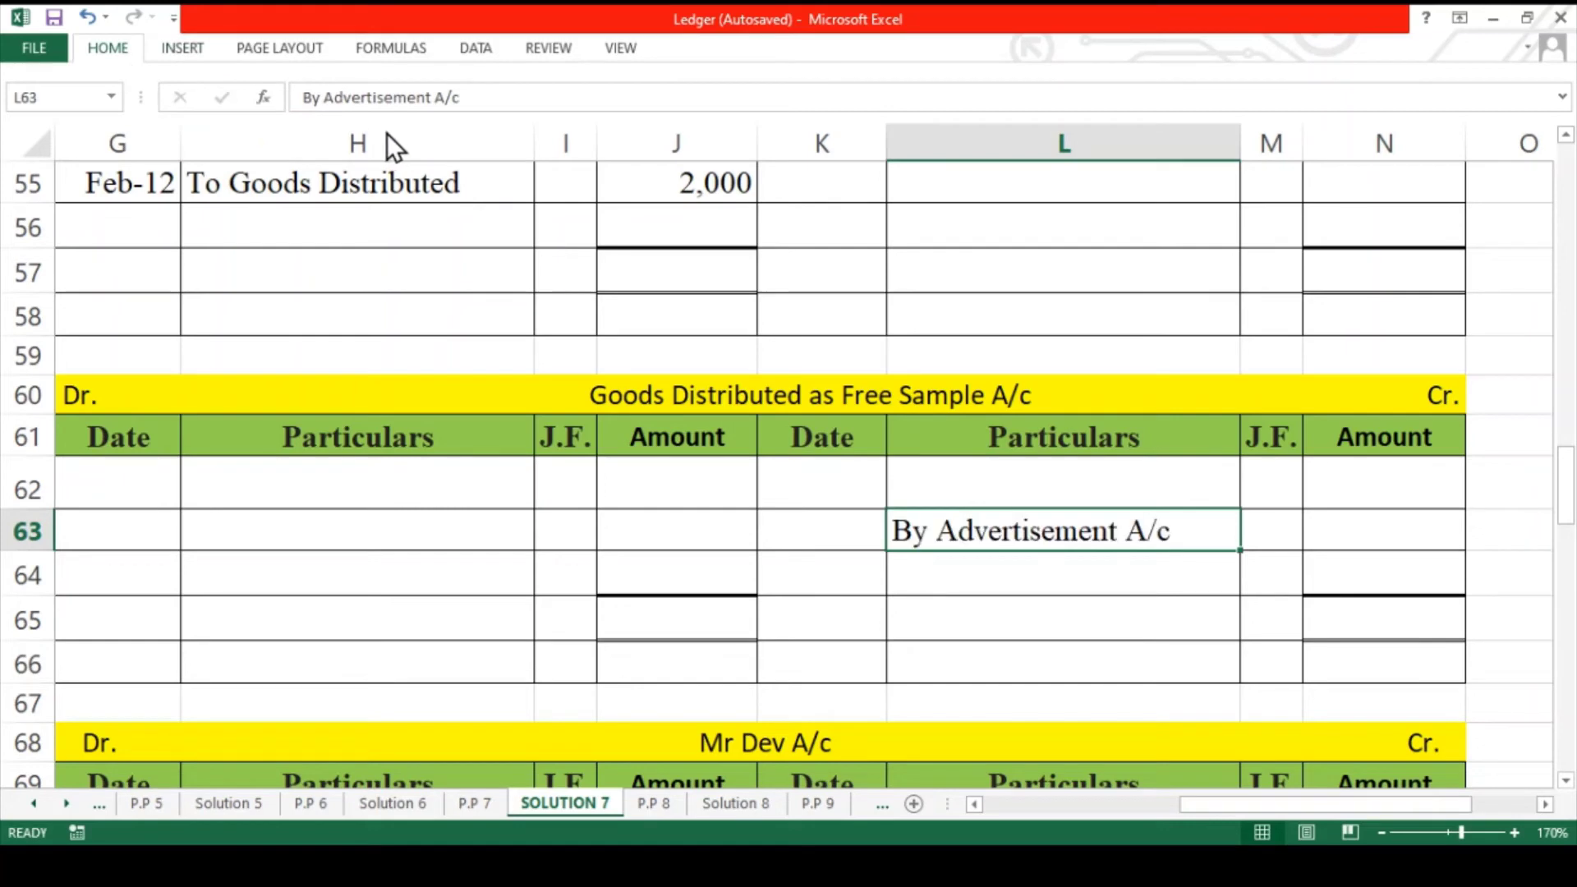
click(820, 523)
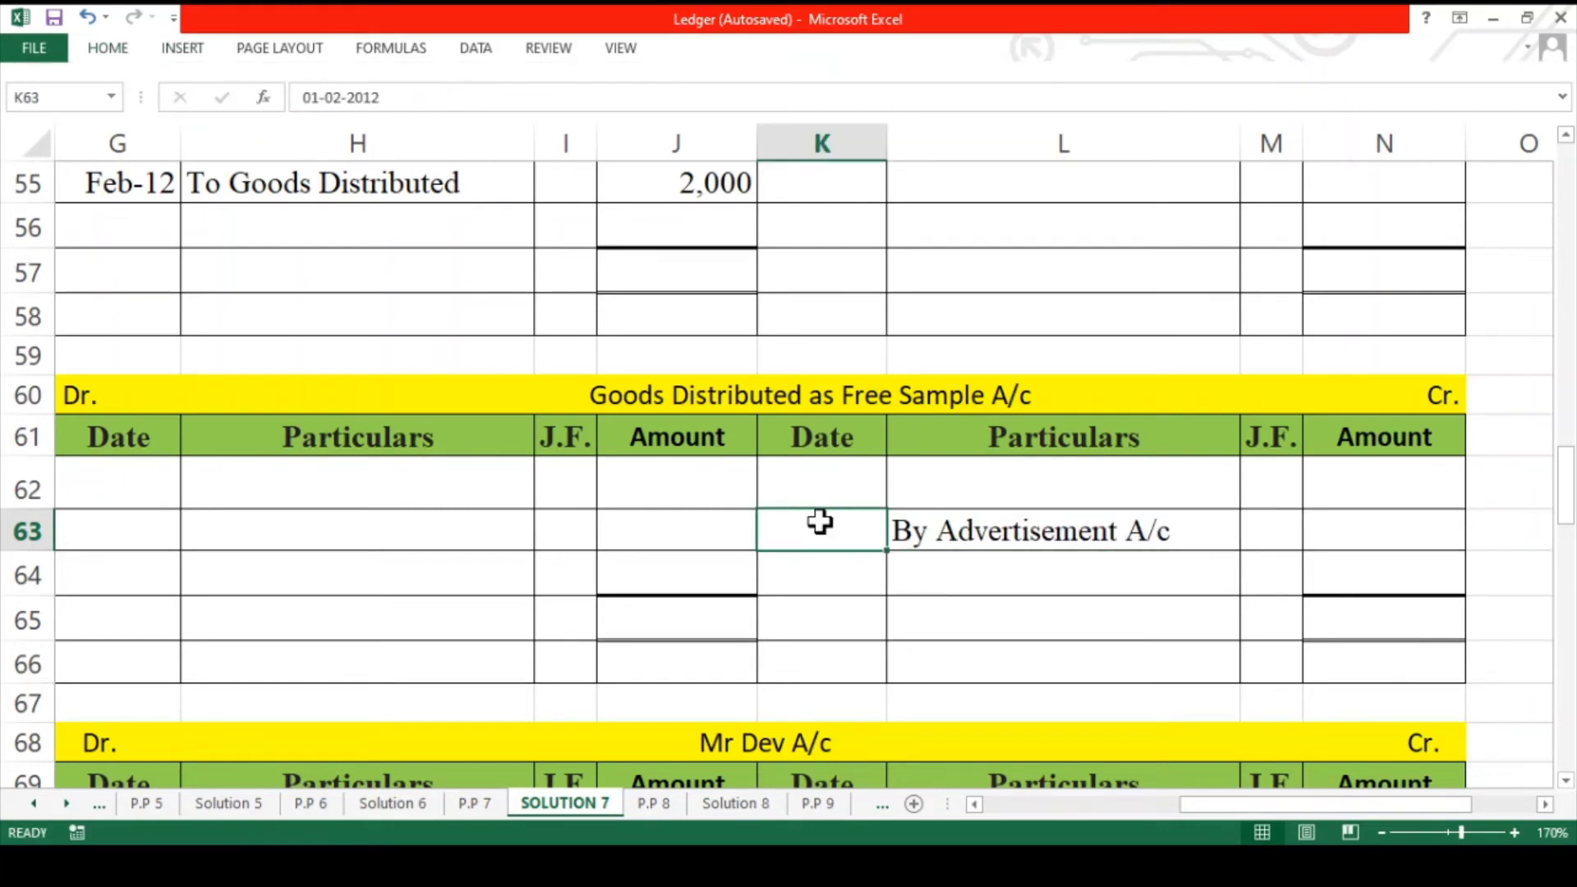
click(1338, 535)
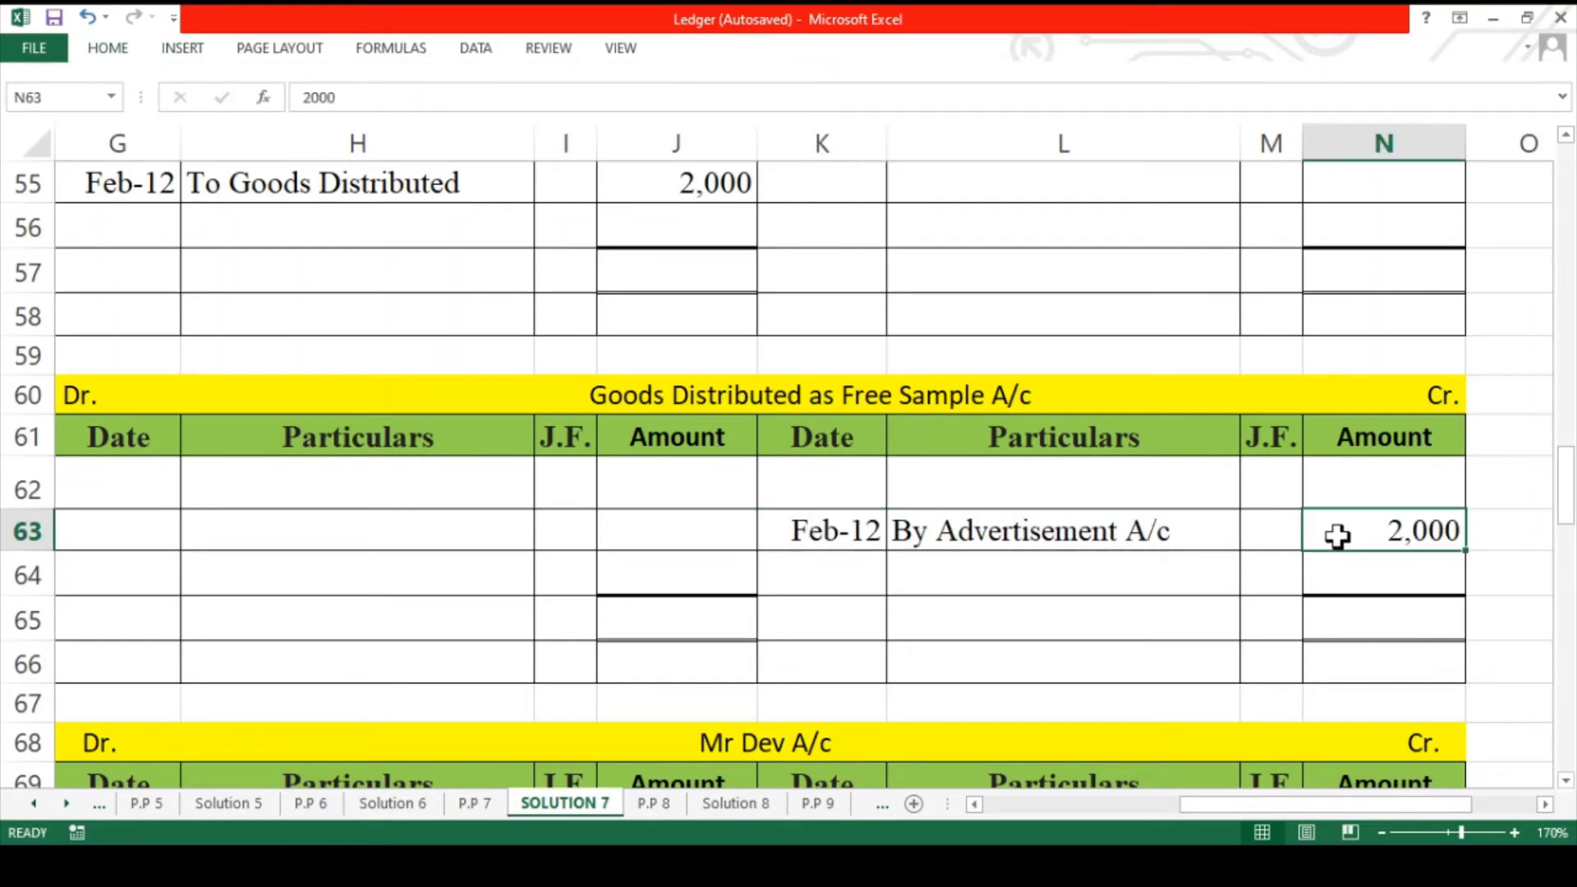
- Show the year 2019 in date cells K62 and G62 of the Goods Distributed as Free Sample A/c
click(863, 478)
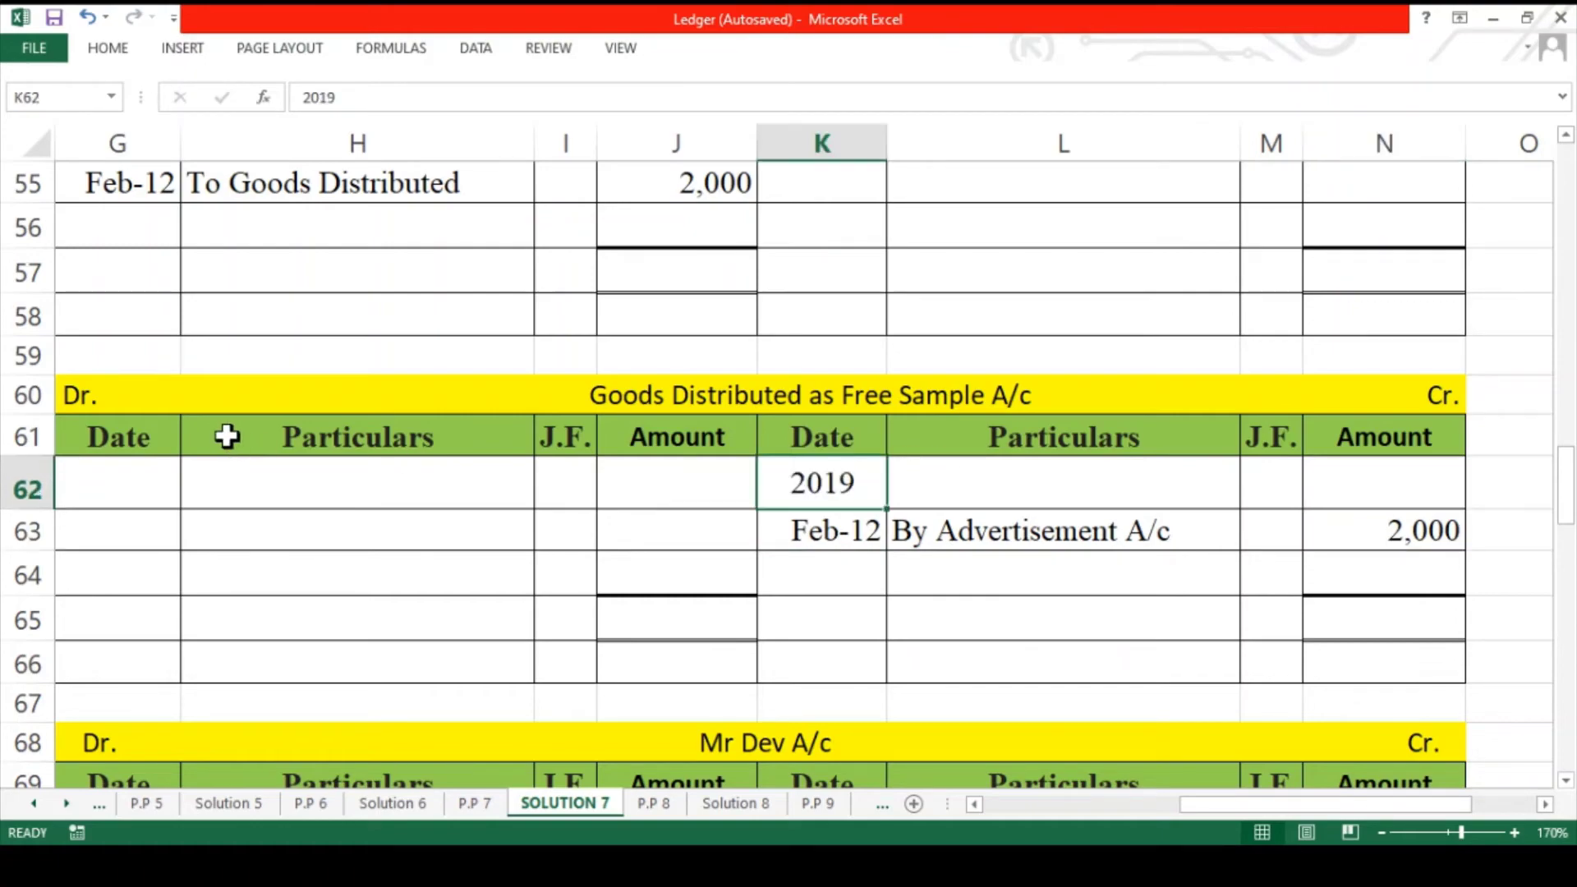
click(158, 484)
text(2019)
- Highlight the To Goods distributed as free sample A/c line in B19 of the journal with yellow fill
scroll(159, 485, left, 3)
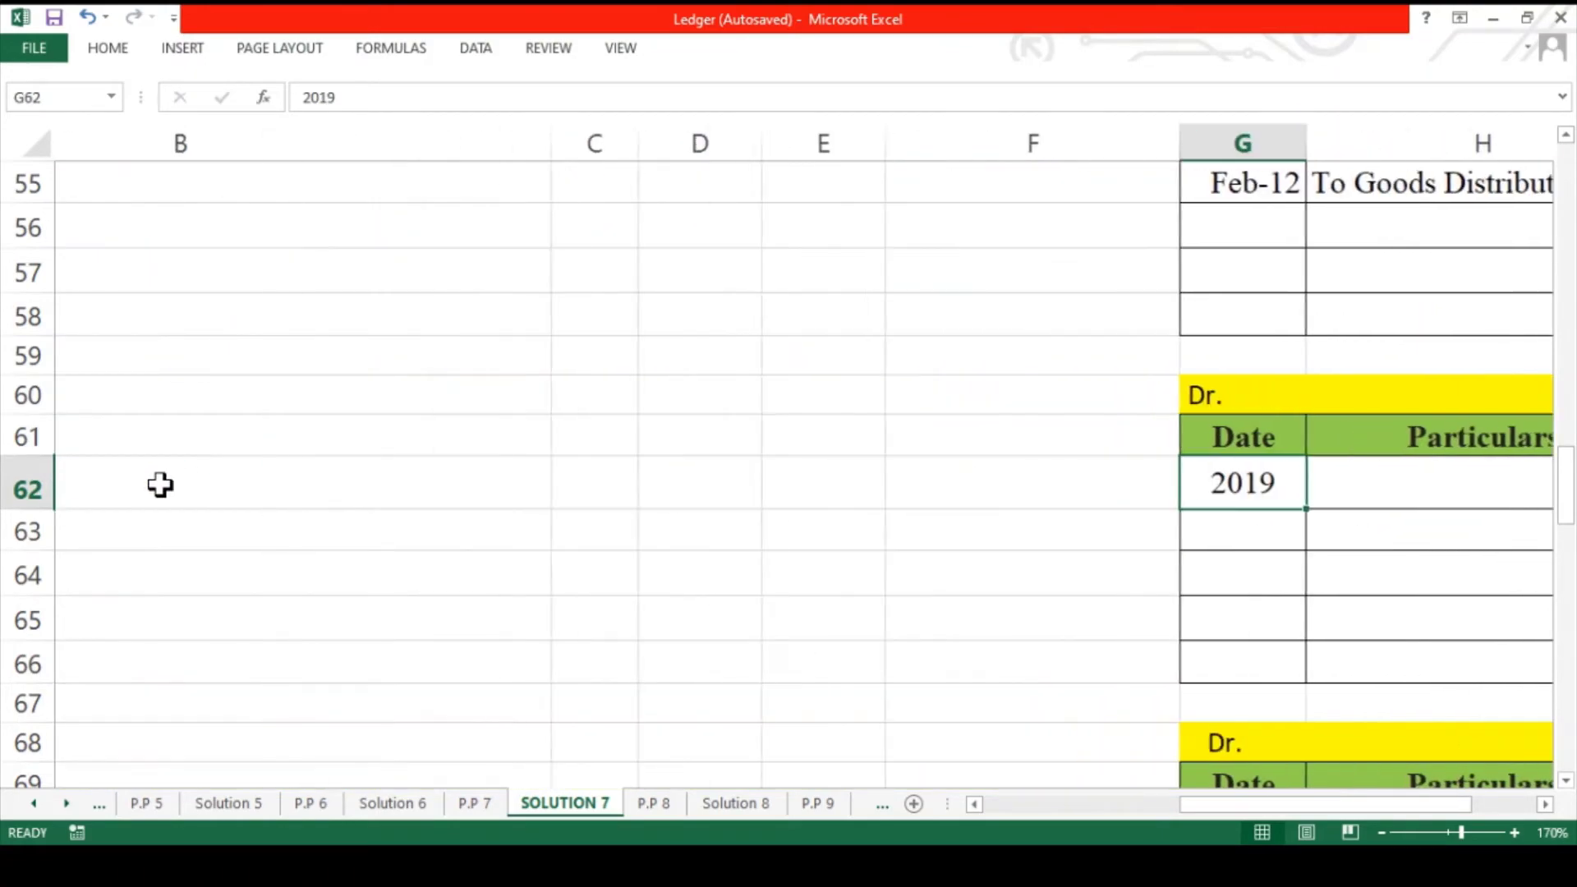
scroll(159, 485, up, 10)
scroll(159, 485, up, 3)
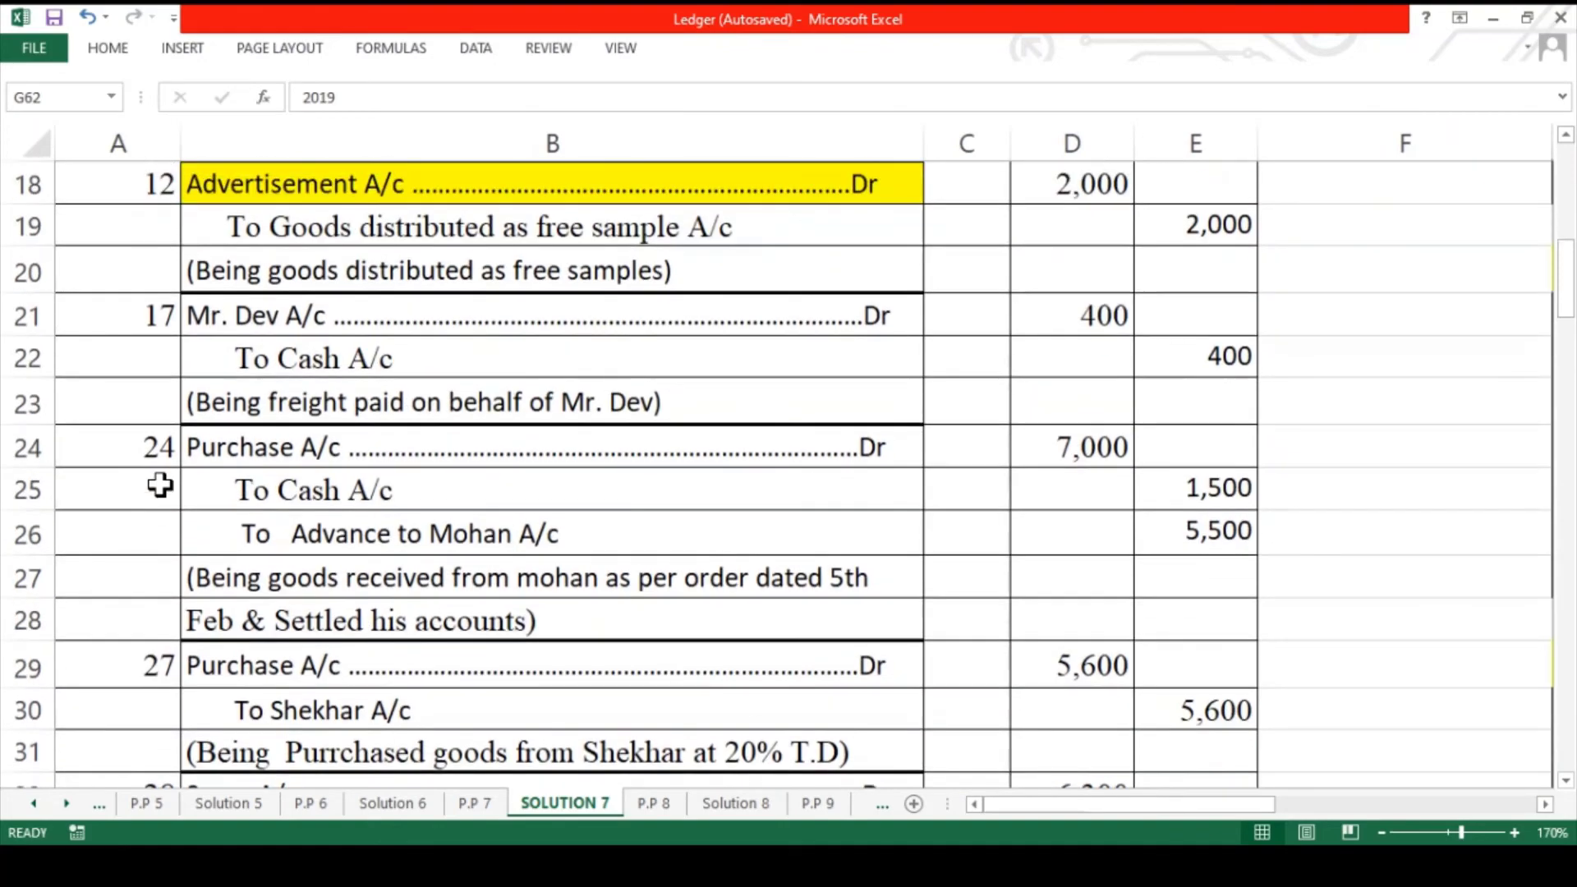
click(361, 327)
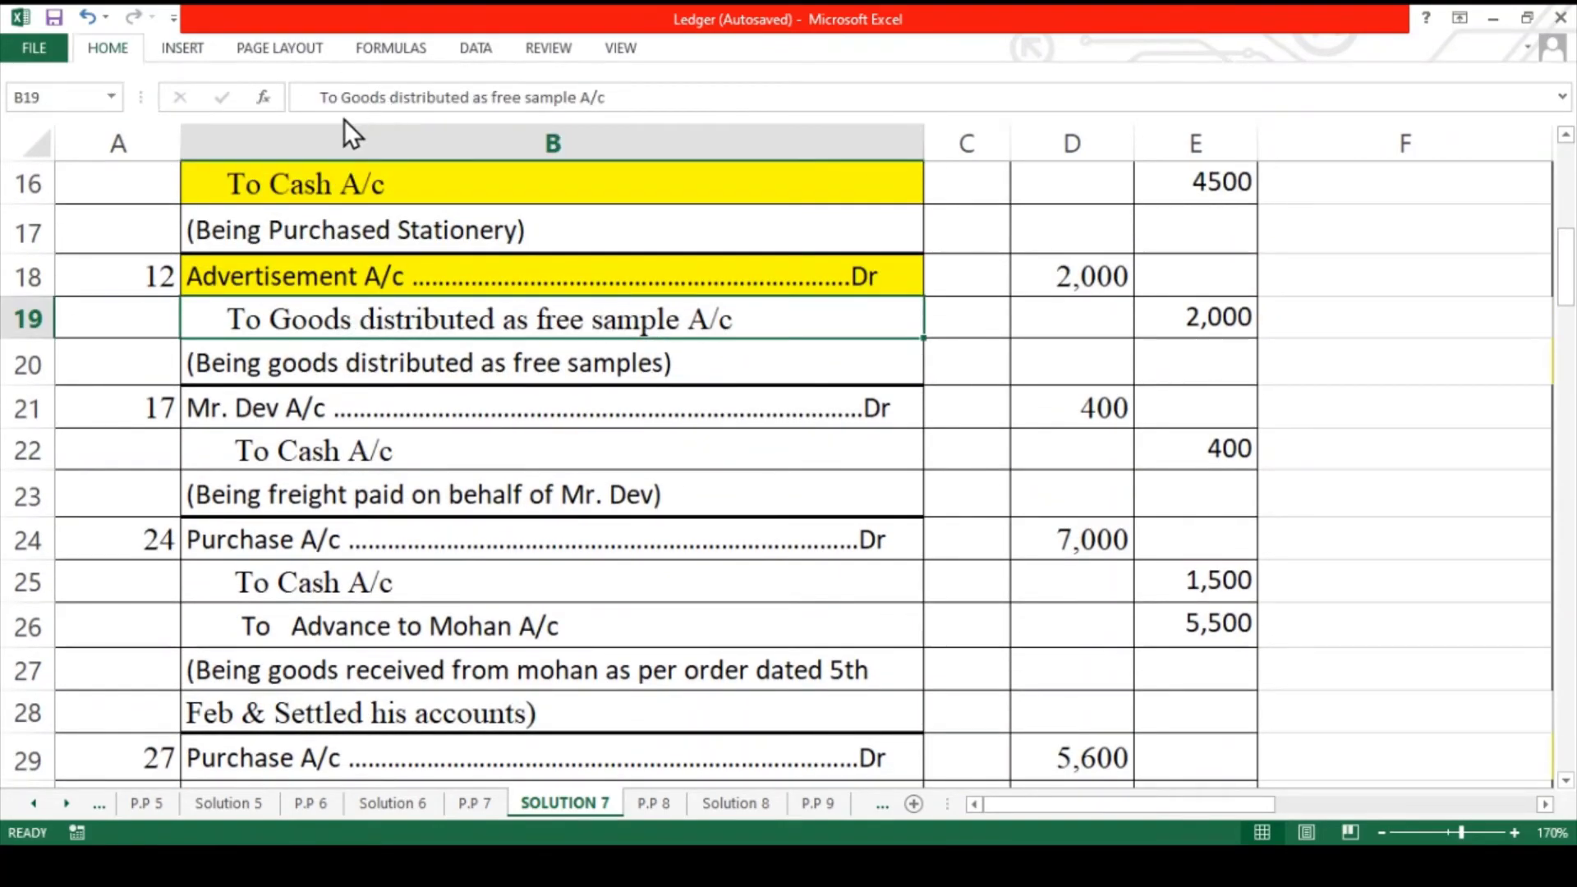
key(F4)
- Show the year 2019 in the debit and credit date cells G70 and K70 of the personal account headed in row 68
click(342, 419)
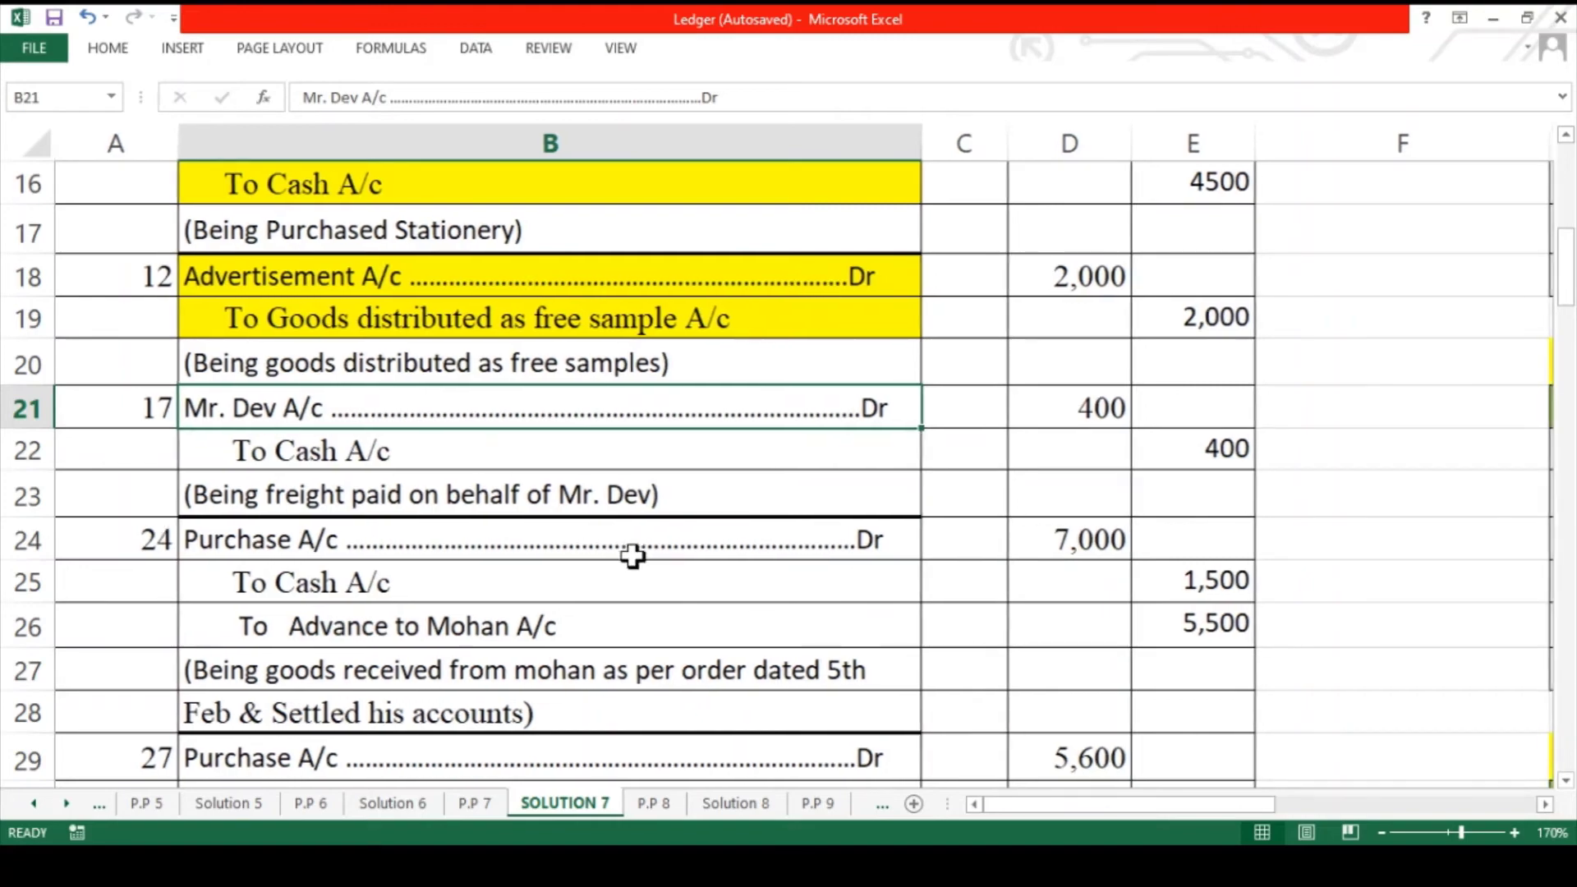
scroll(633, 556, right, 4)
scroll(632, 556, right, 3)
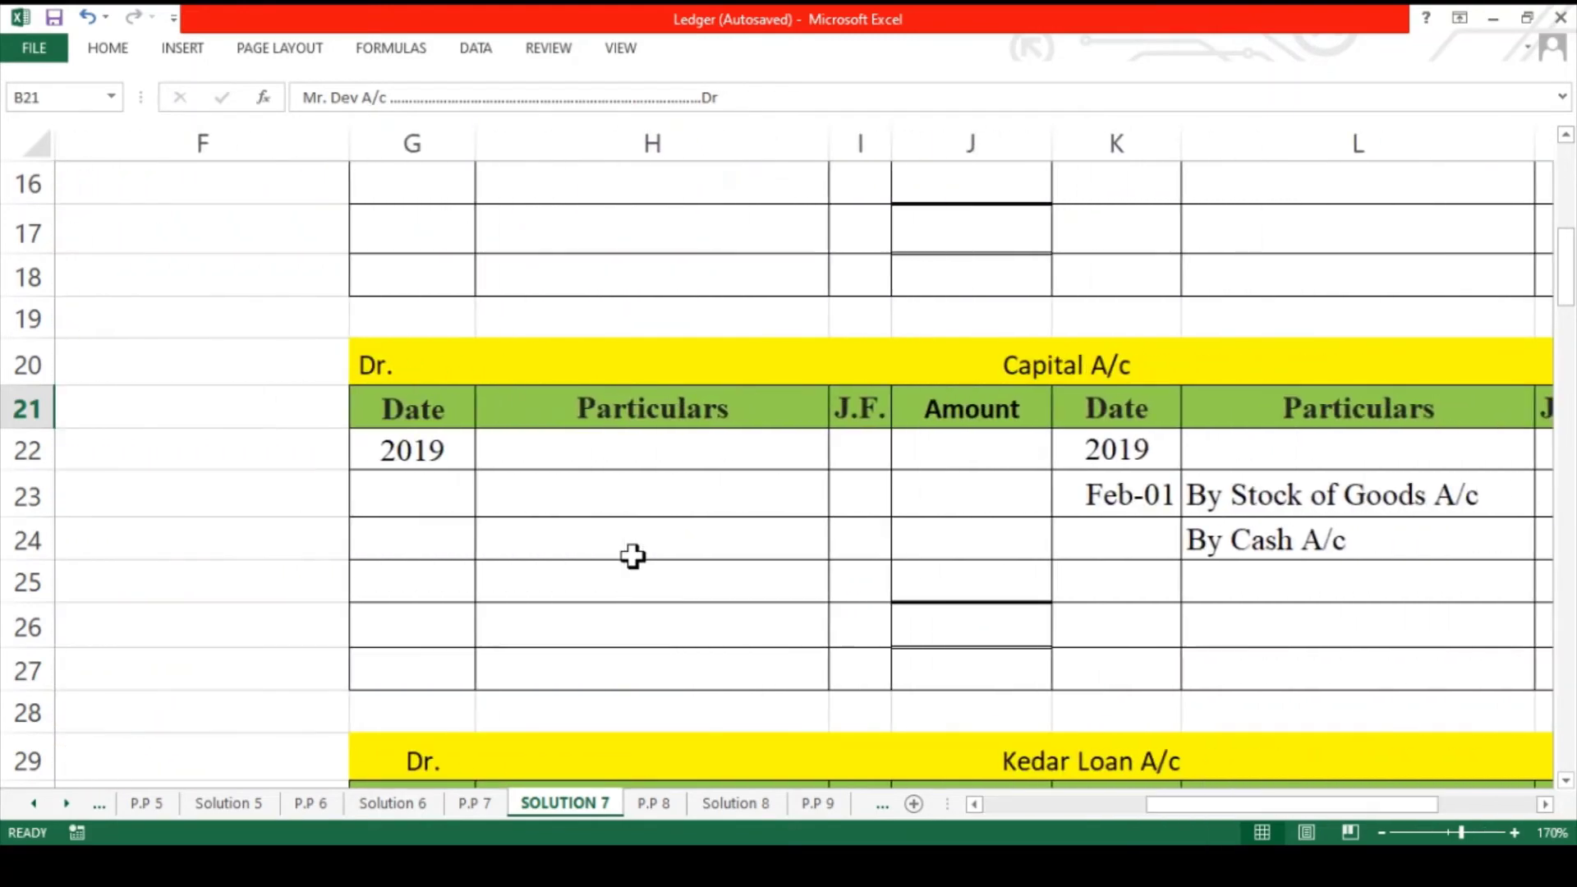
scroll(632, 557, down, 9)
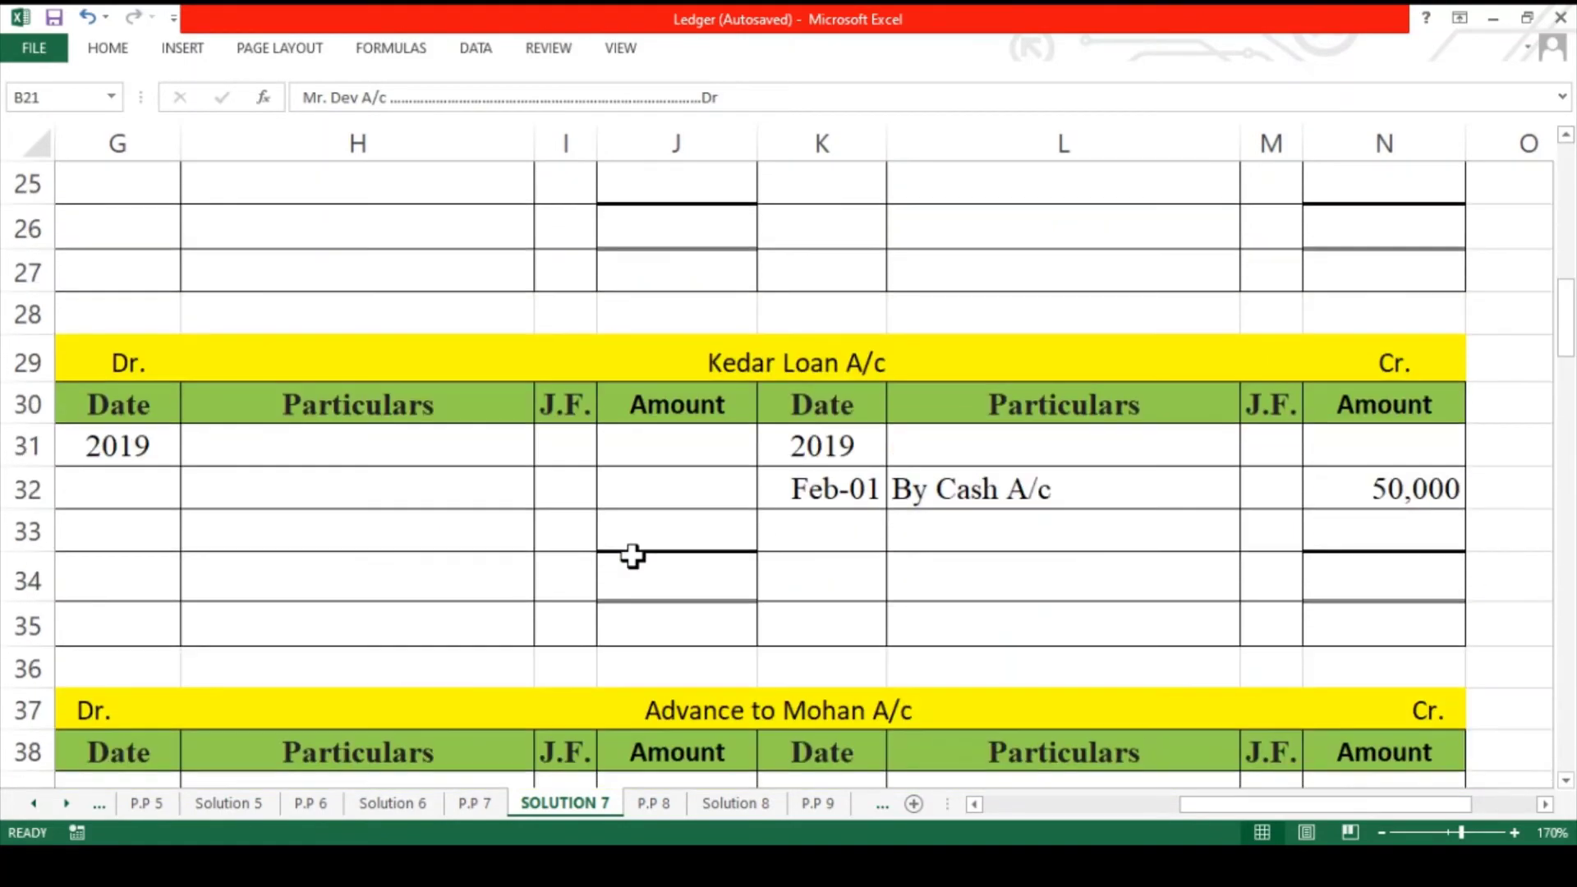
scroll(633, 556, down, 6)
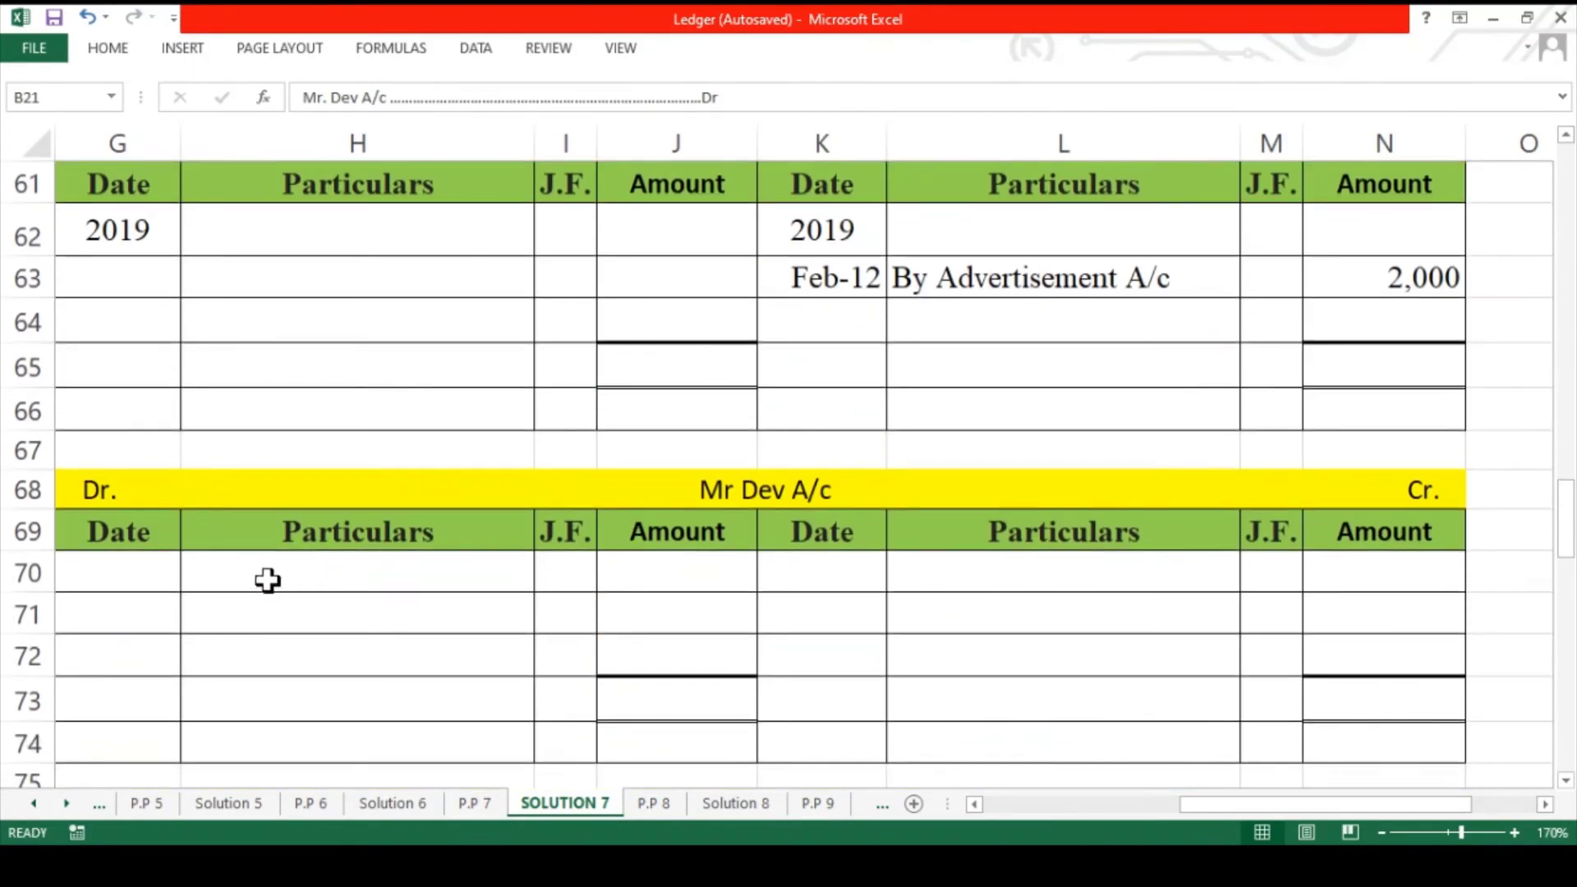
click(143, 580)
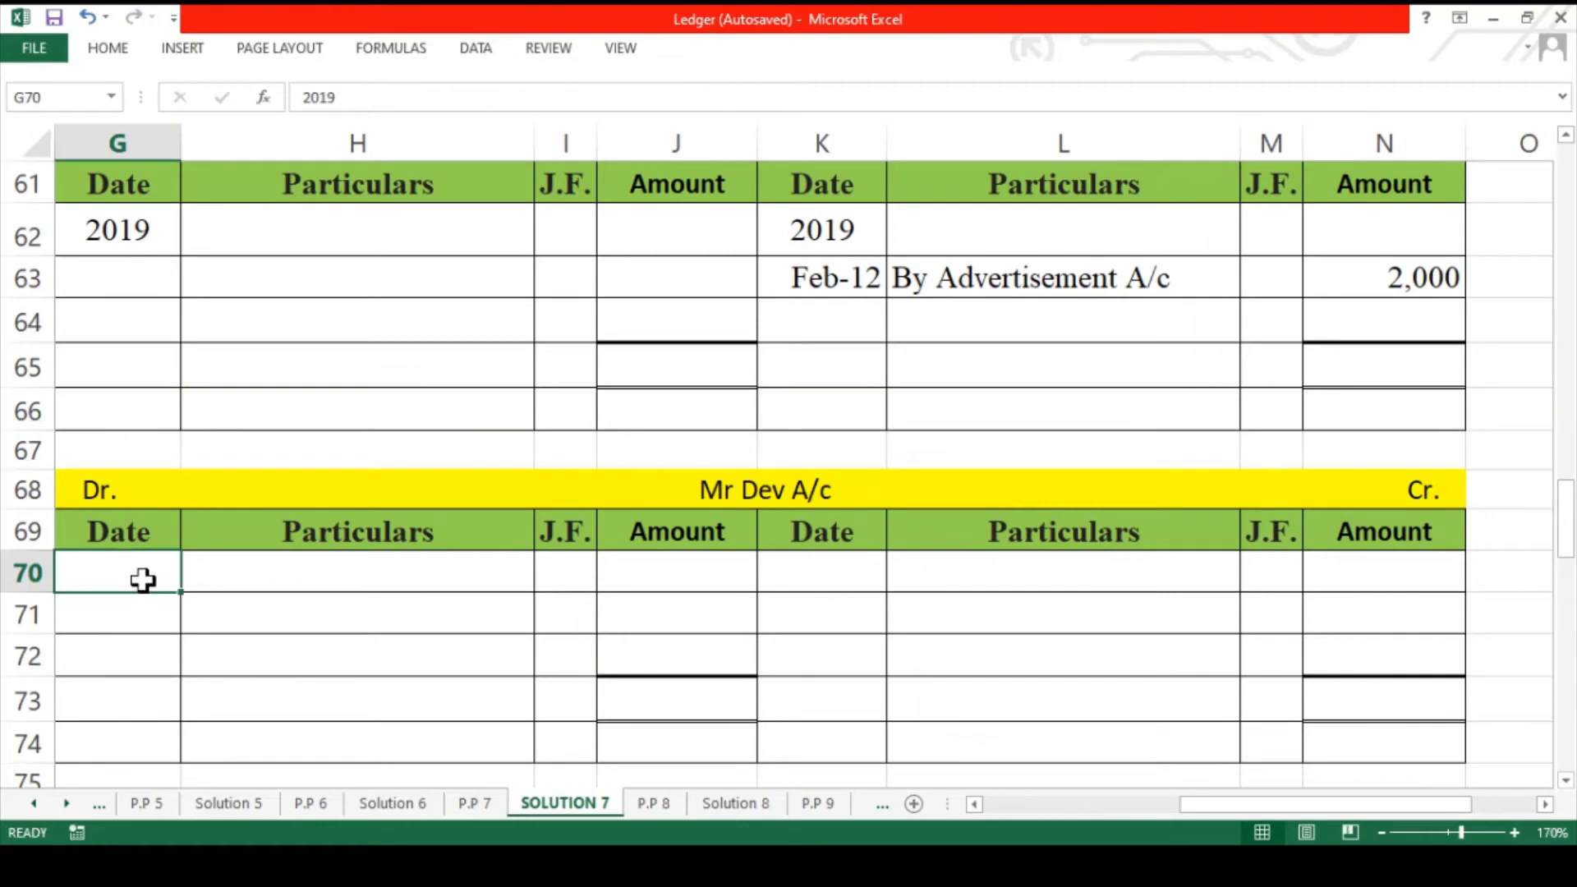
click(117, 52)
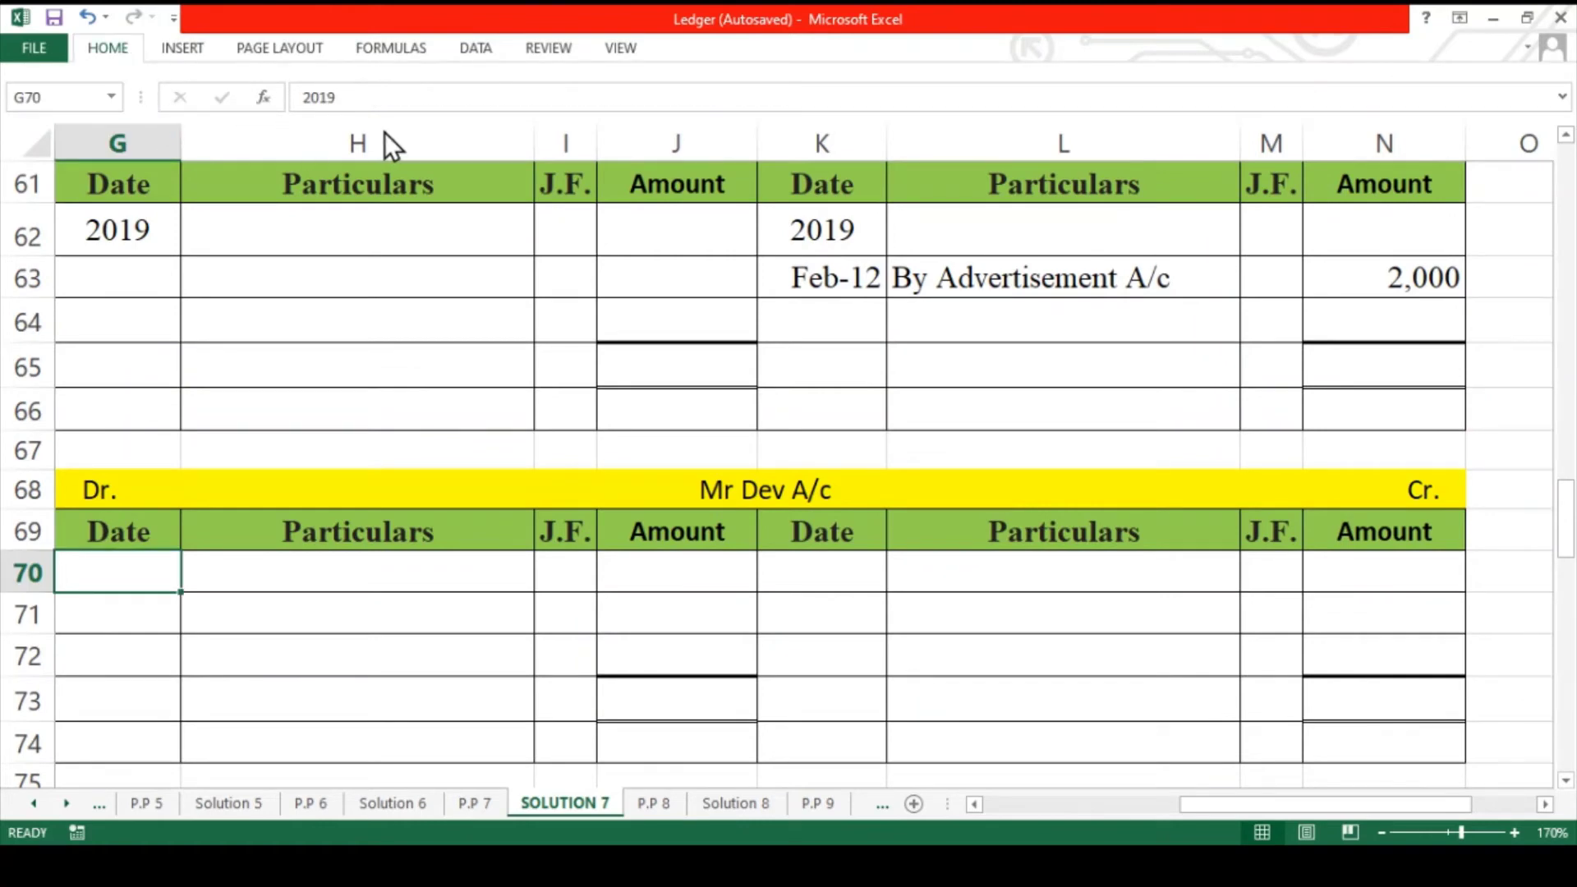
click(813, 571)
text(2019)
drag(651, 538, 156, 526)
- Reveal Feb-17 in G71 and To Cash A/c in H71 in black font, and left-align the particulars
click(150, 617)
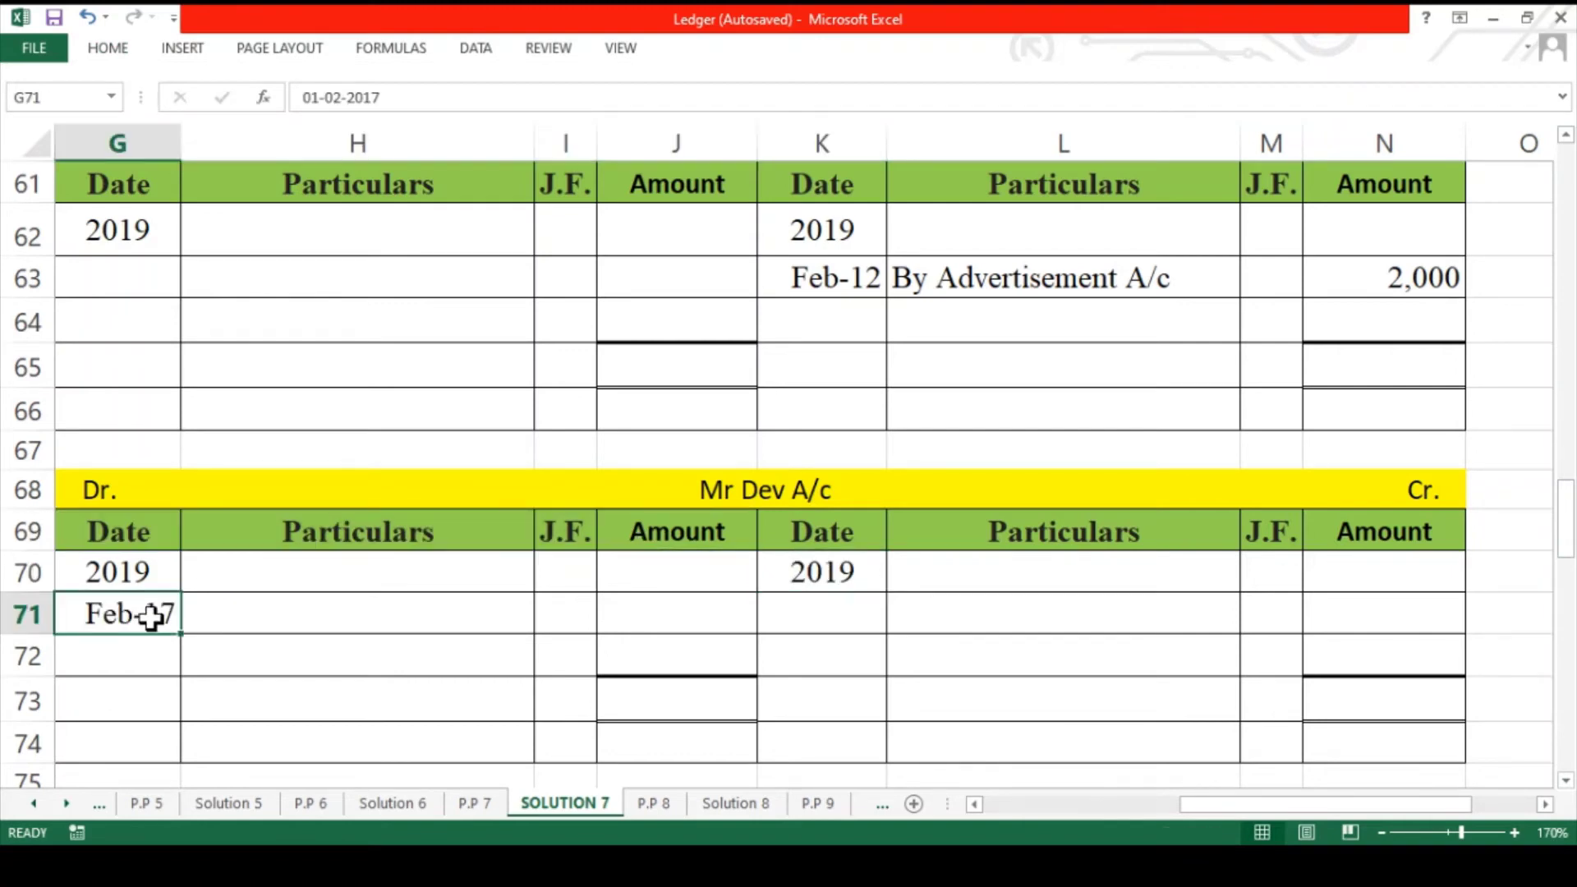
click(237, 622)
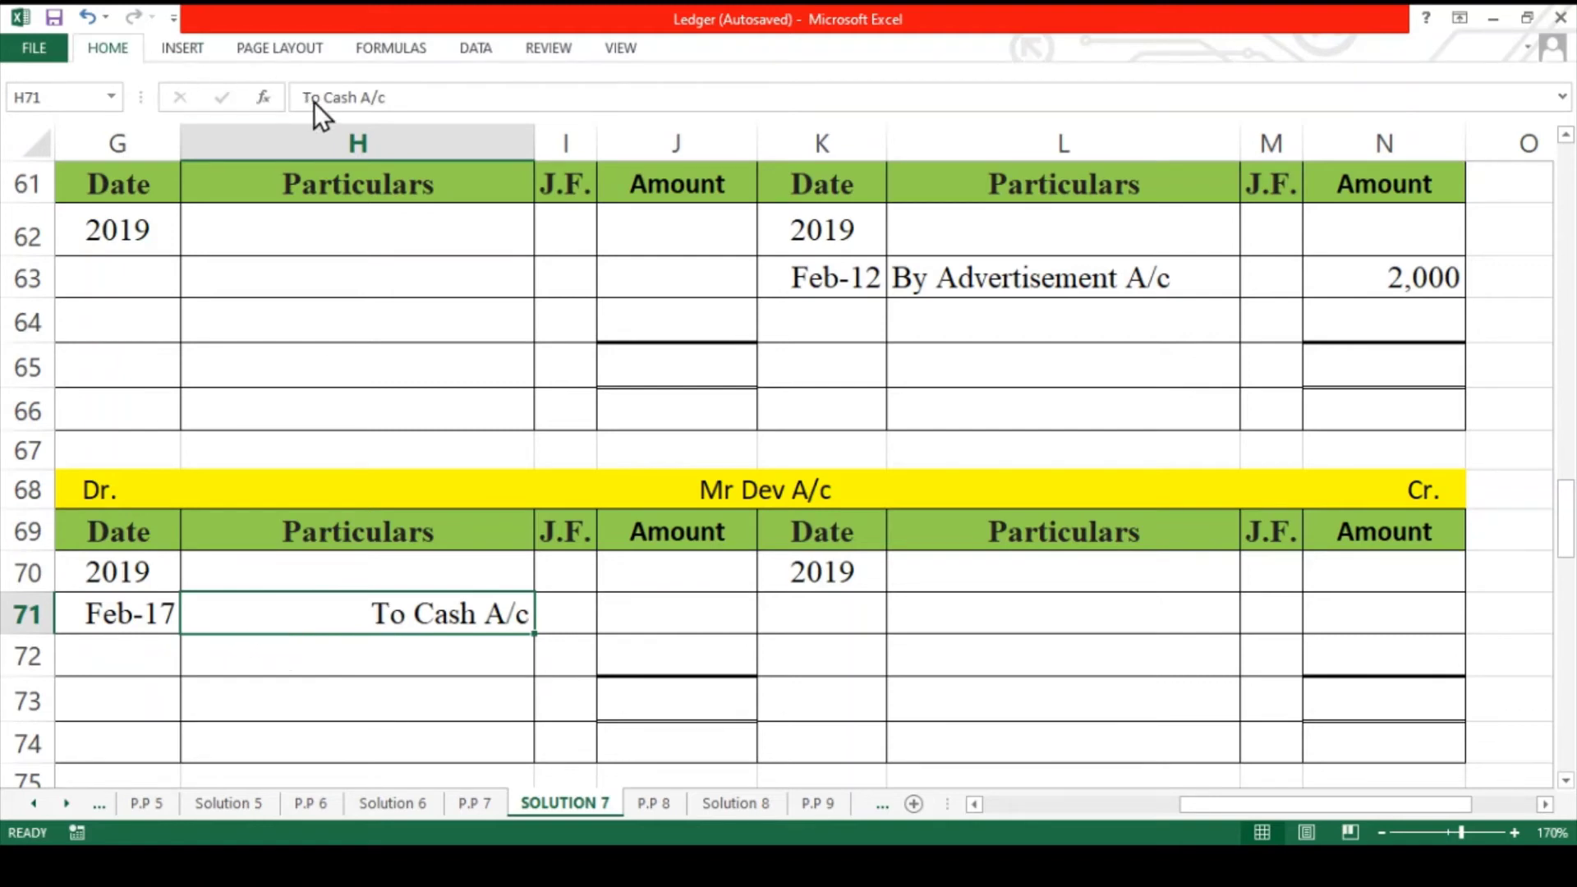
key(alt+h)
key(a)
key(l)
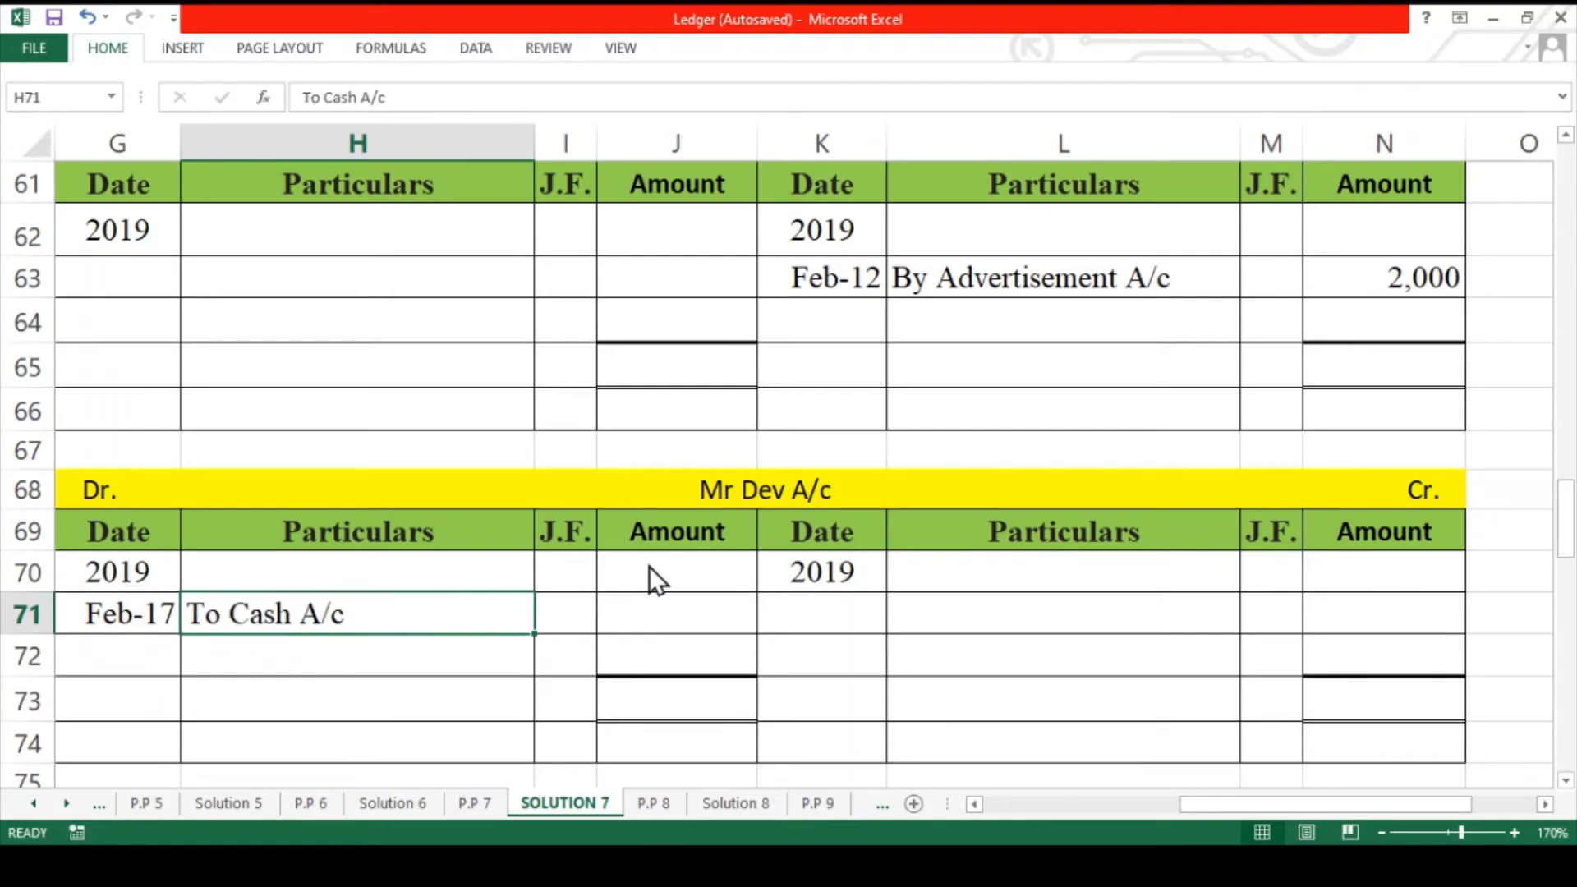
- Show the debit amount 400 in J71 for the To Cash A/c entry
click(654, 606)
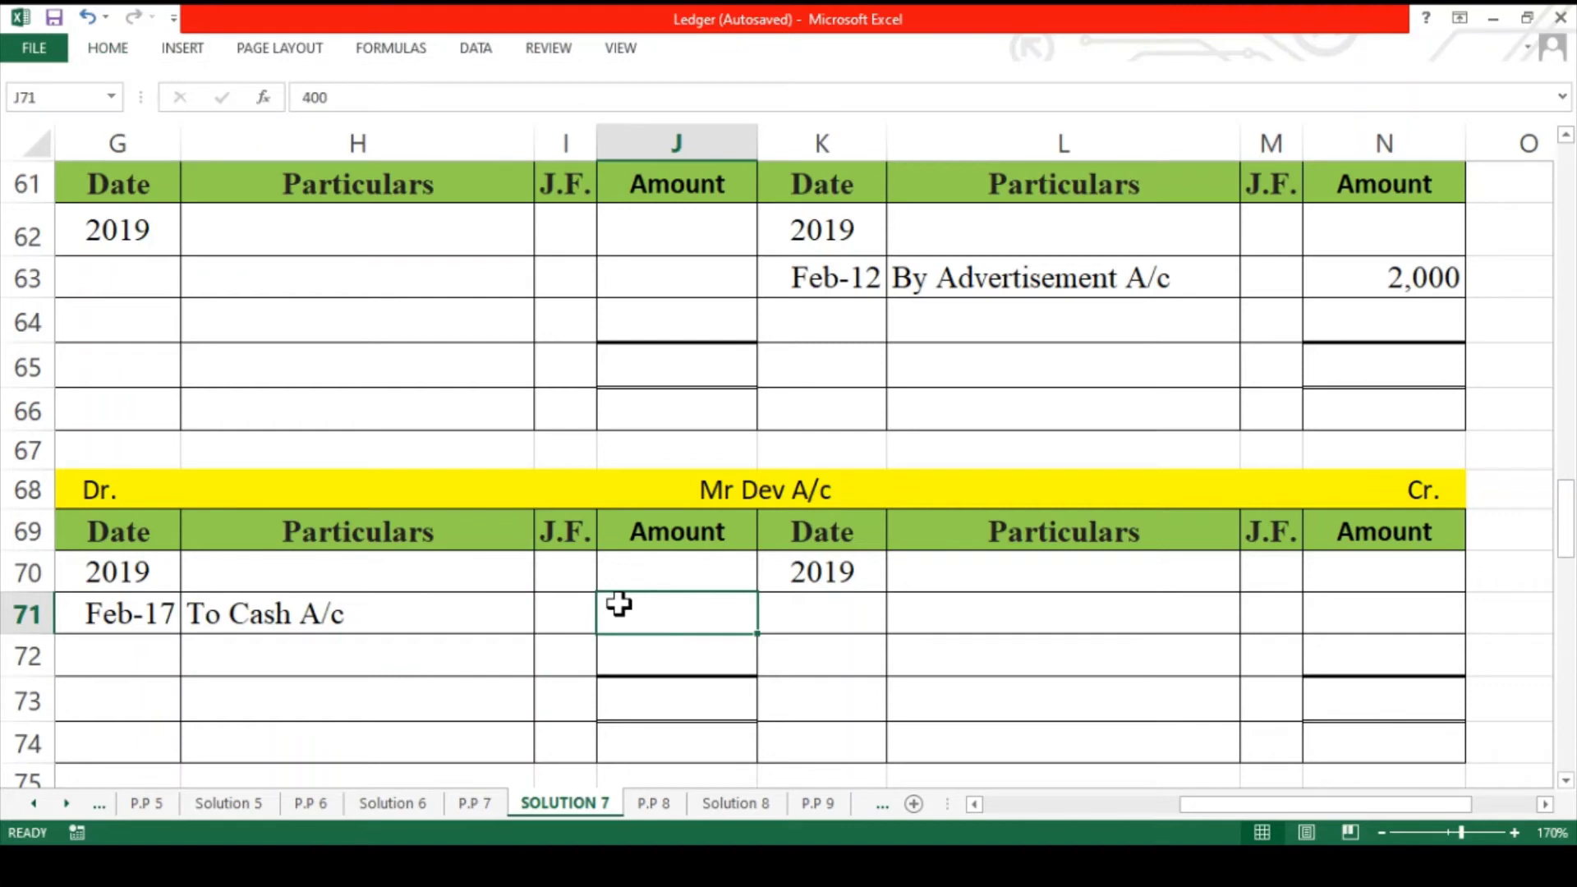
click(412, 685)
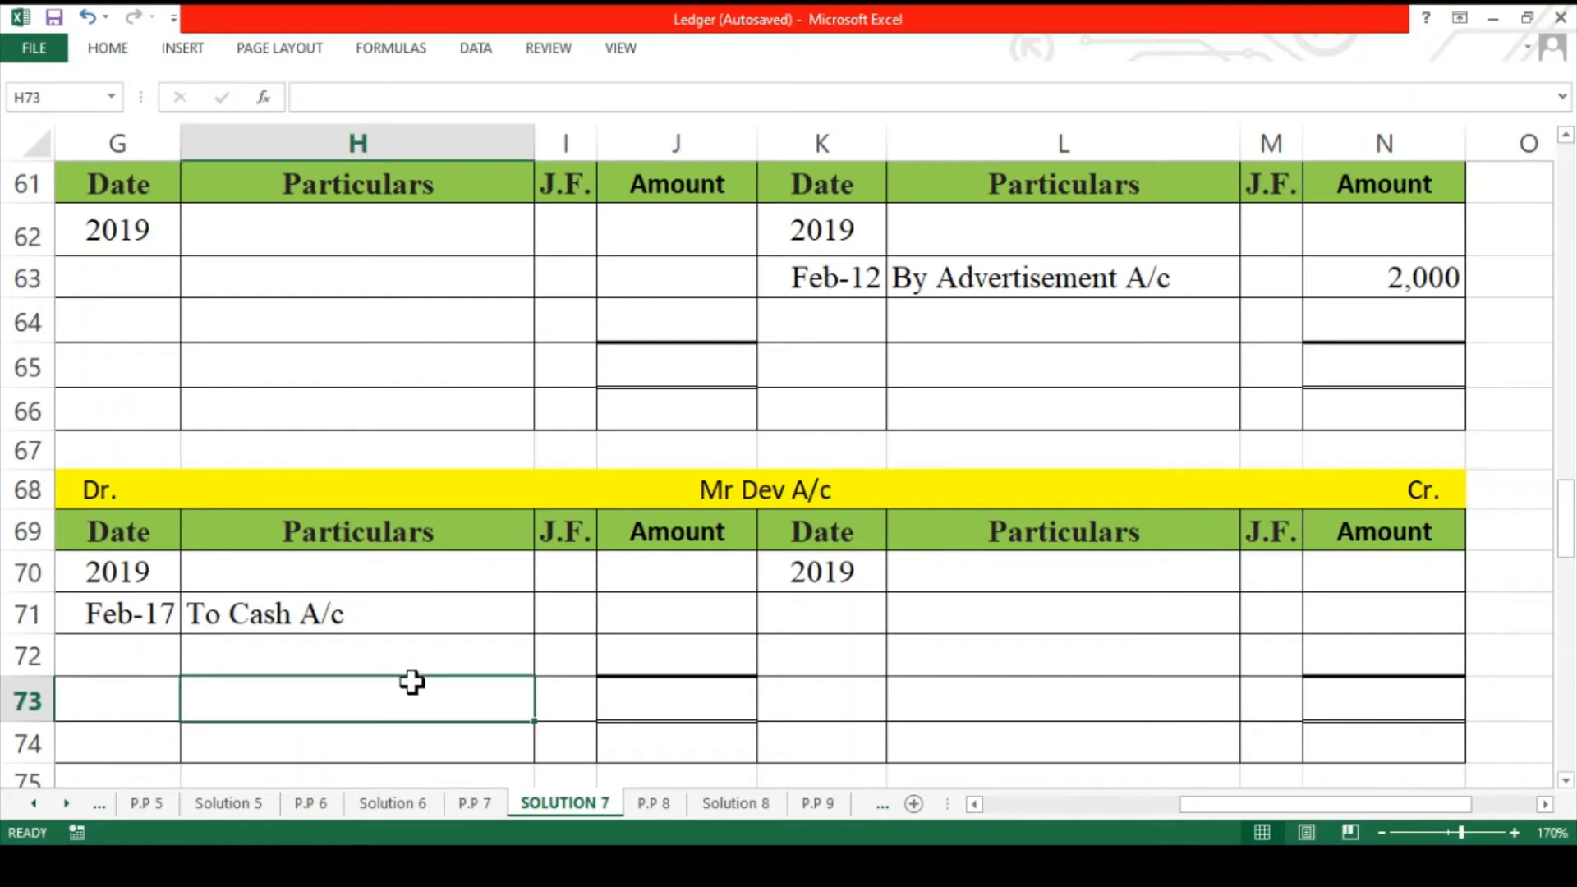
click(126, 51)
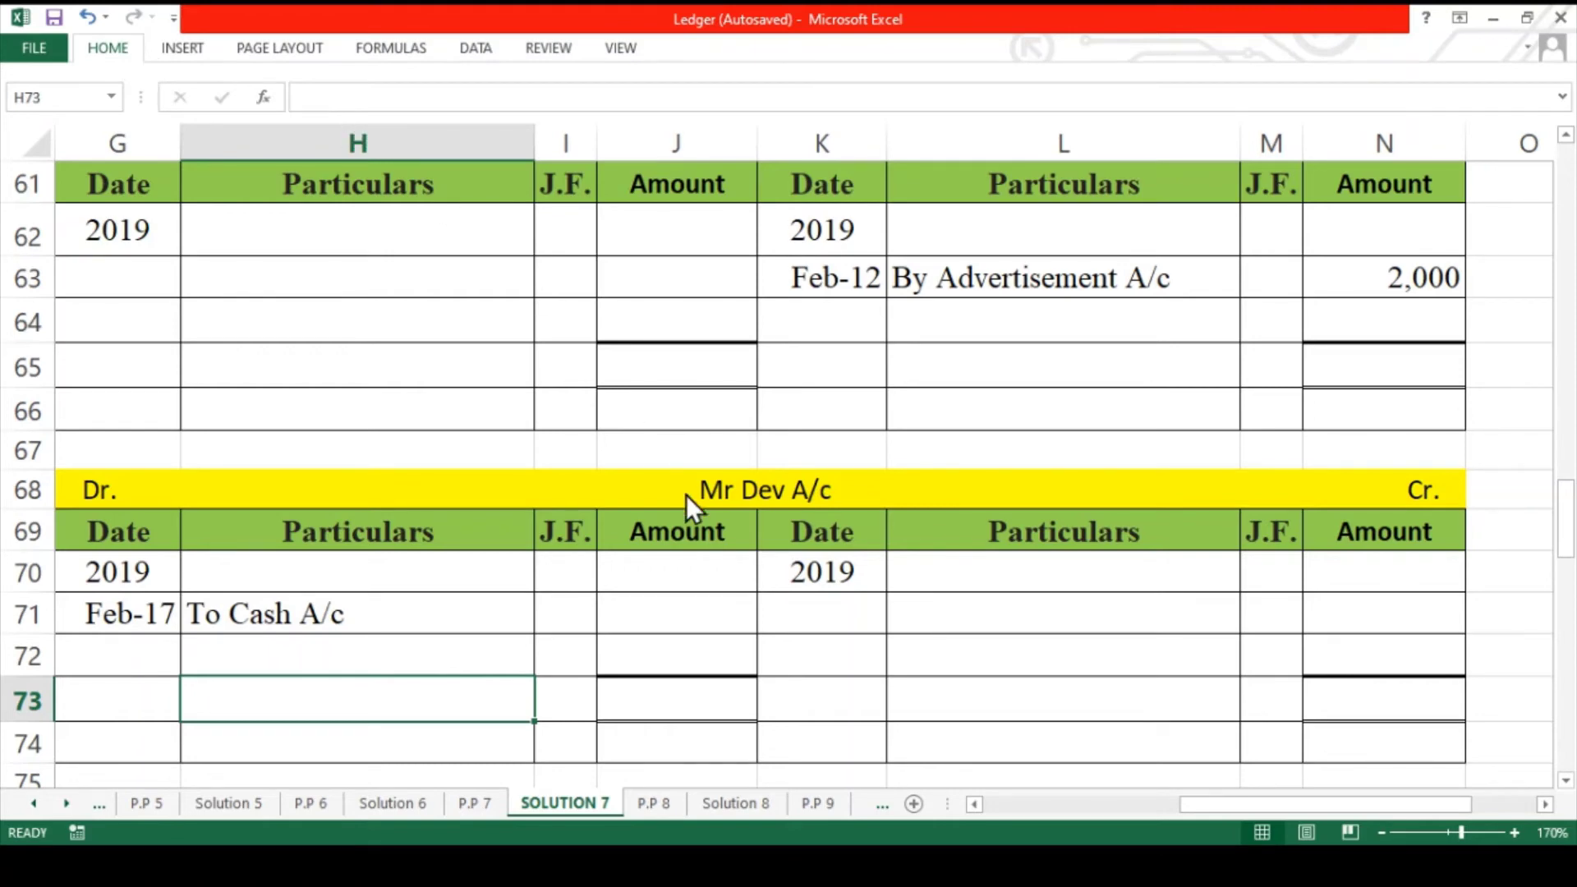
click(651, 612)
text(400)
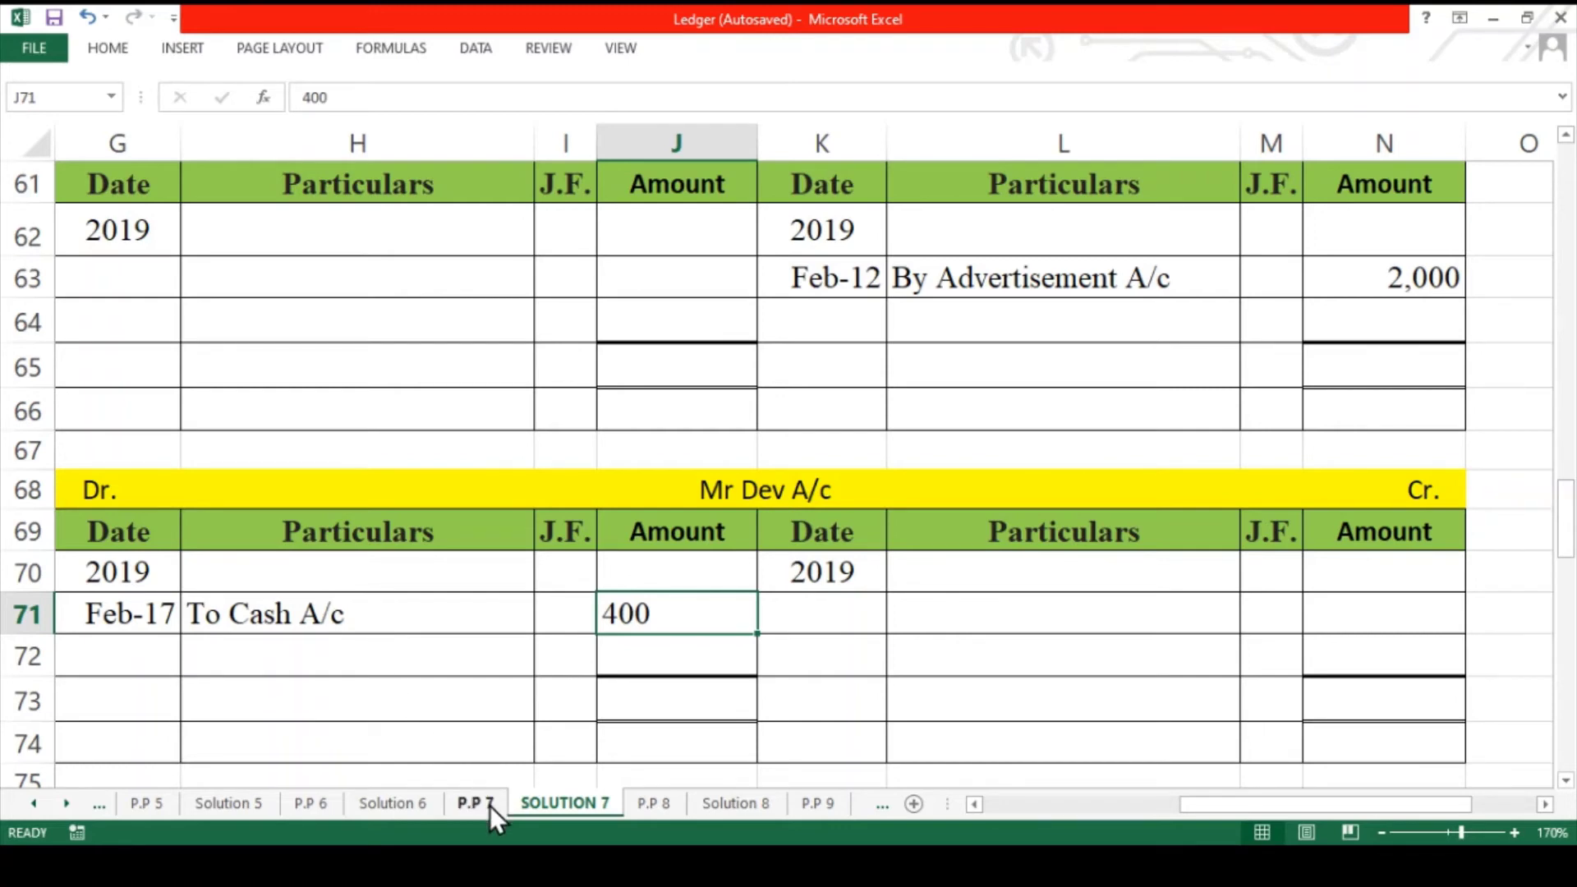
- Highlight the debit line dated 17 in B21 of the journal with yellow fill
scroll(533, 700, left, 3)
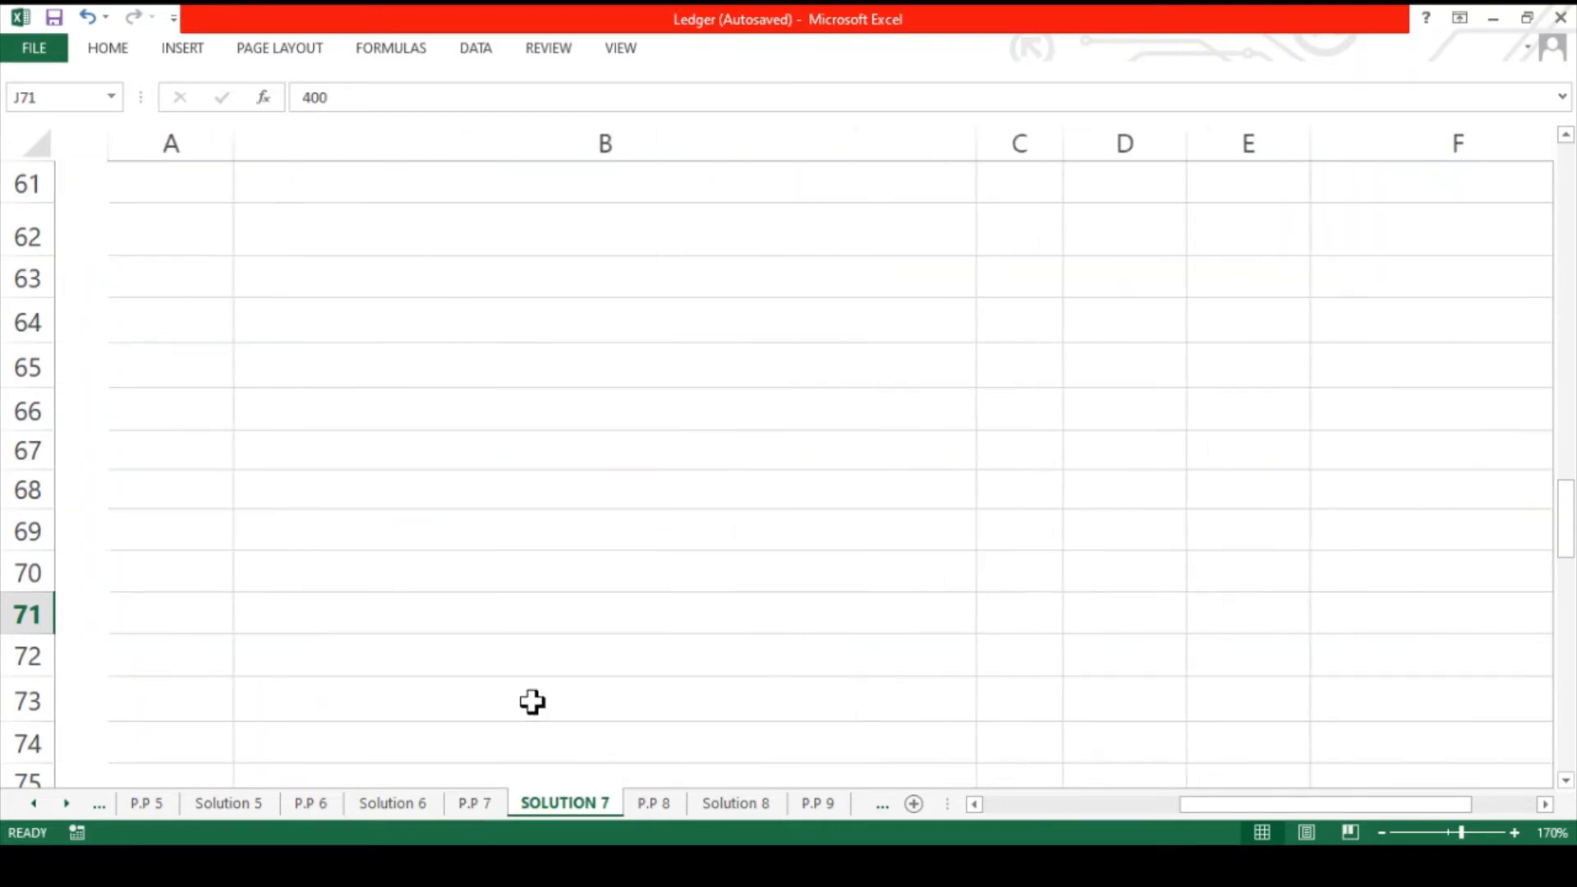
scroll(532, 701, up, 2)
scroll(532, 700, up, 14)
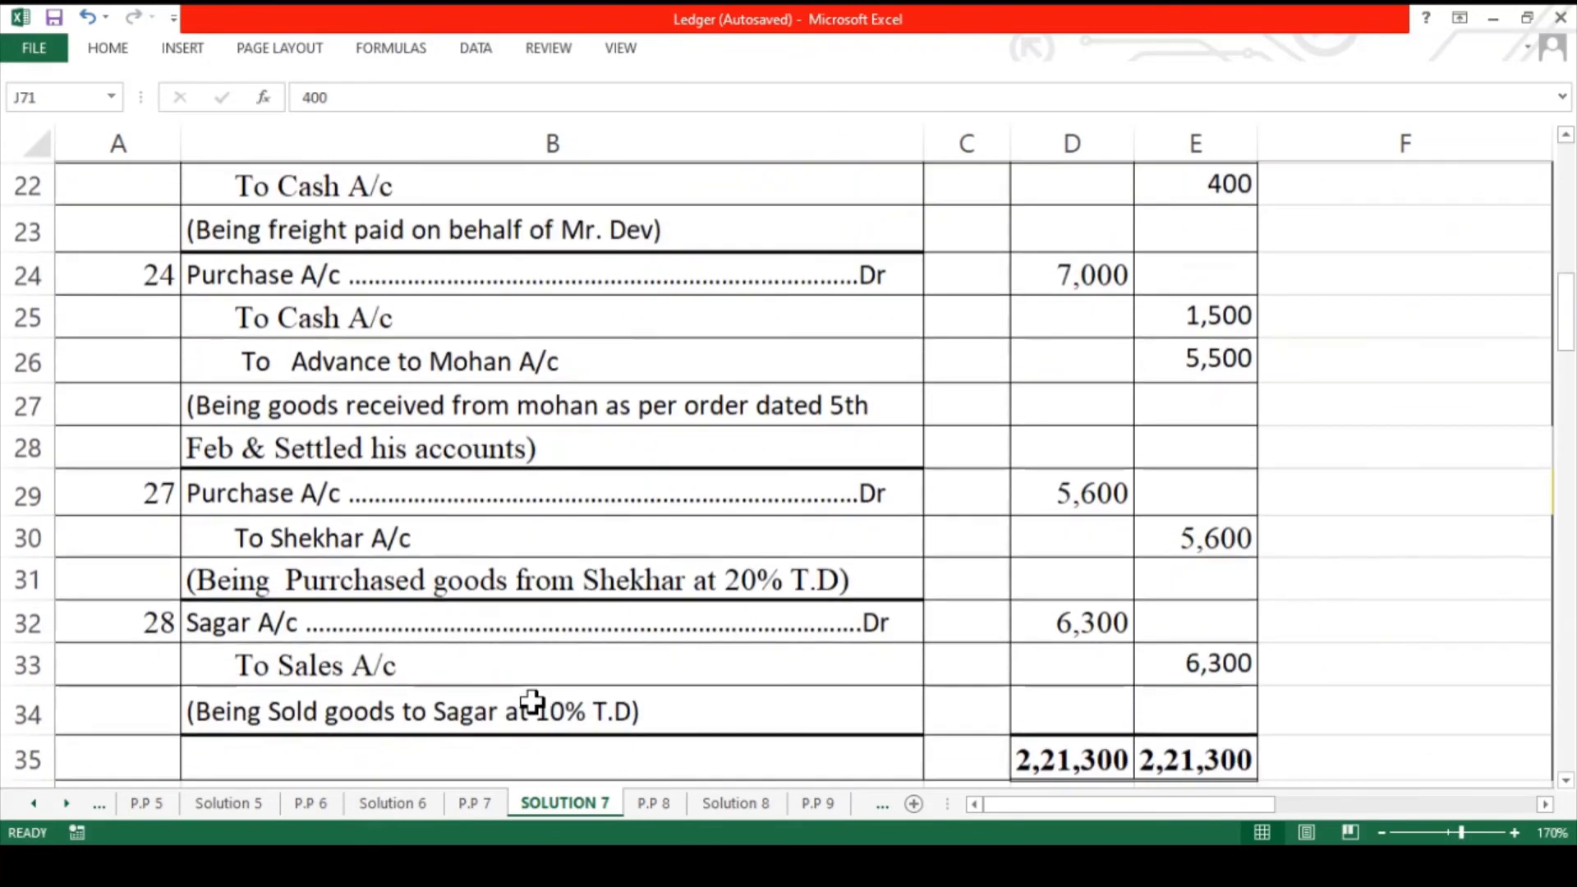
click(483, 413)
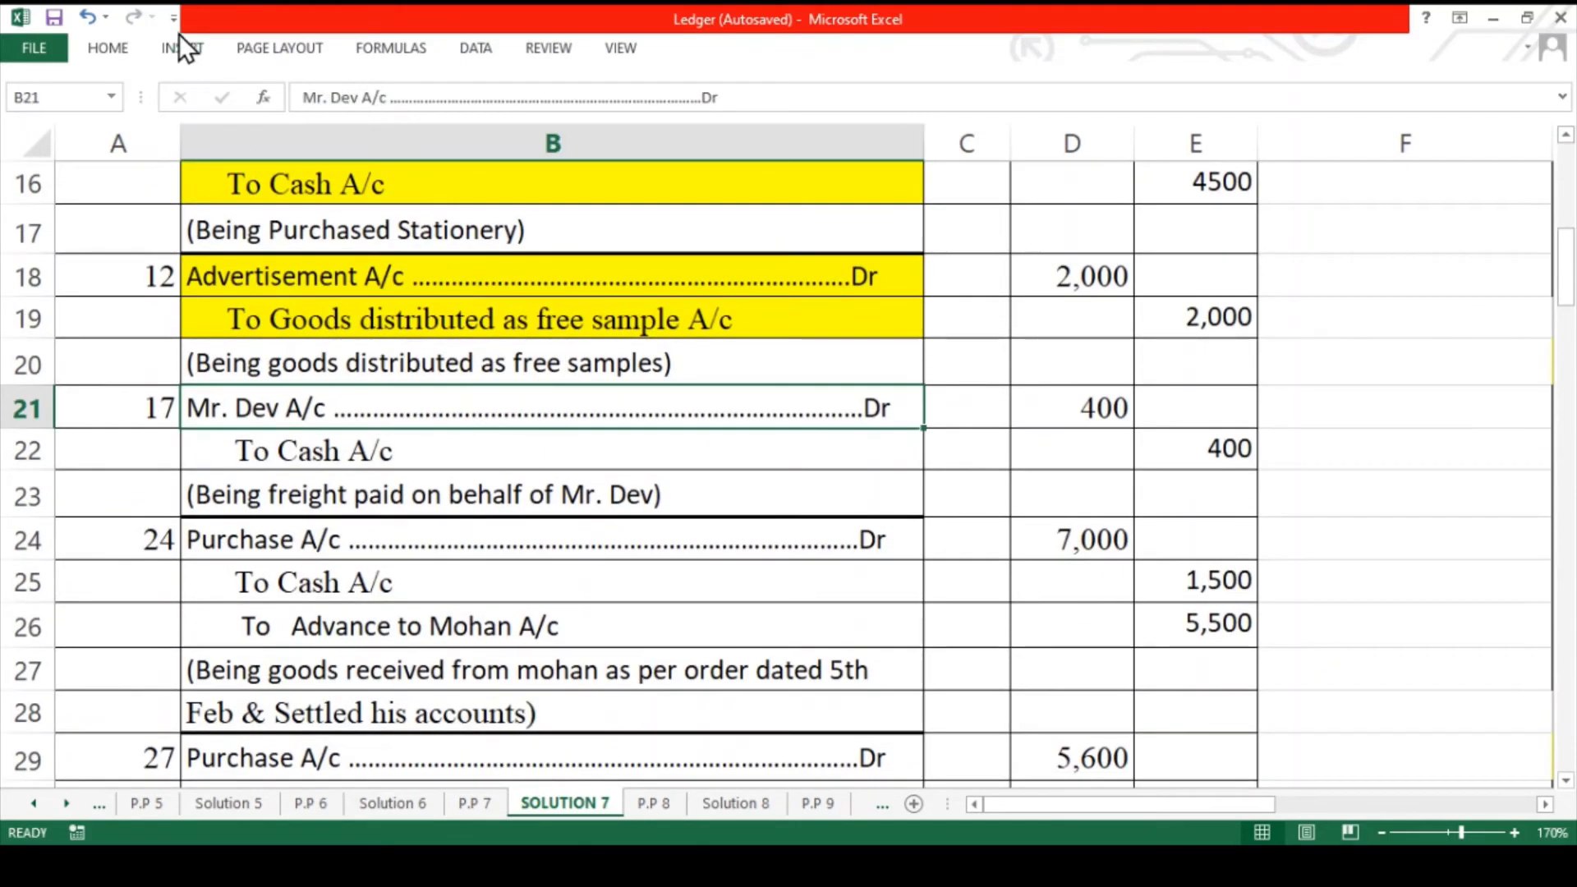
click(110, 48)
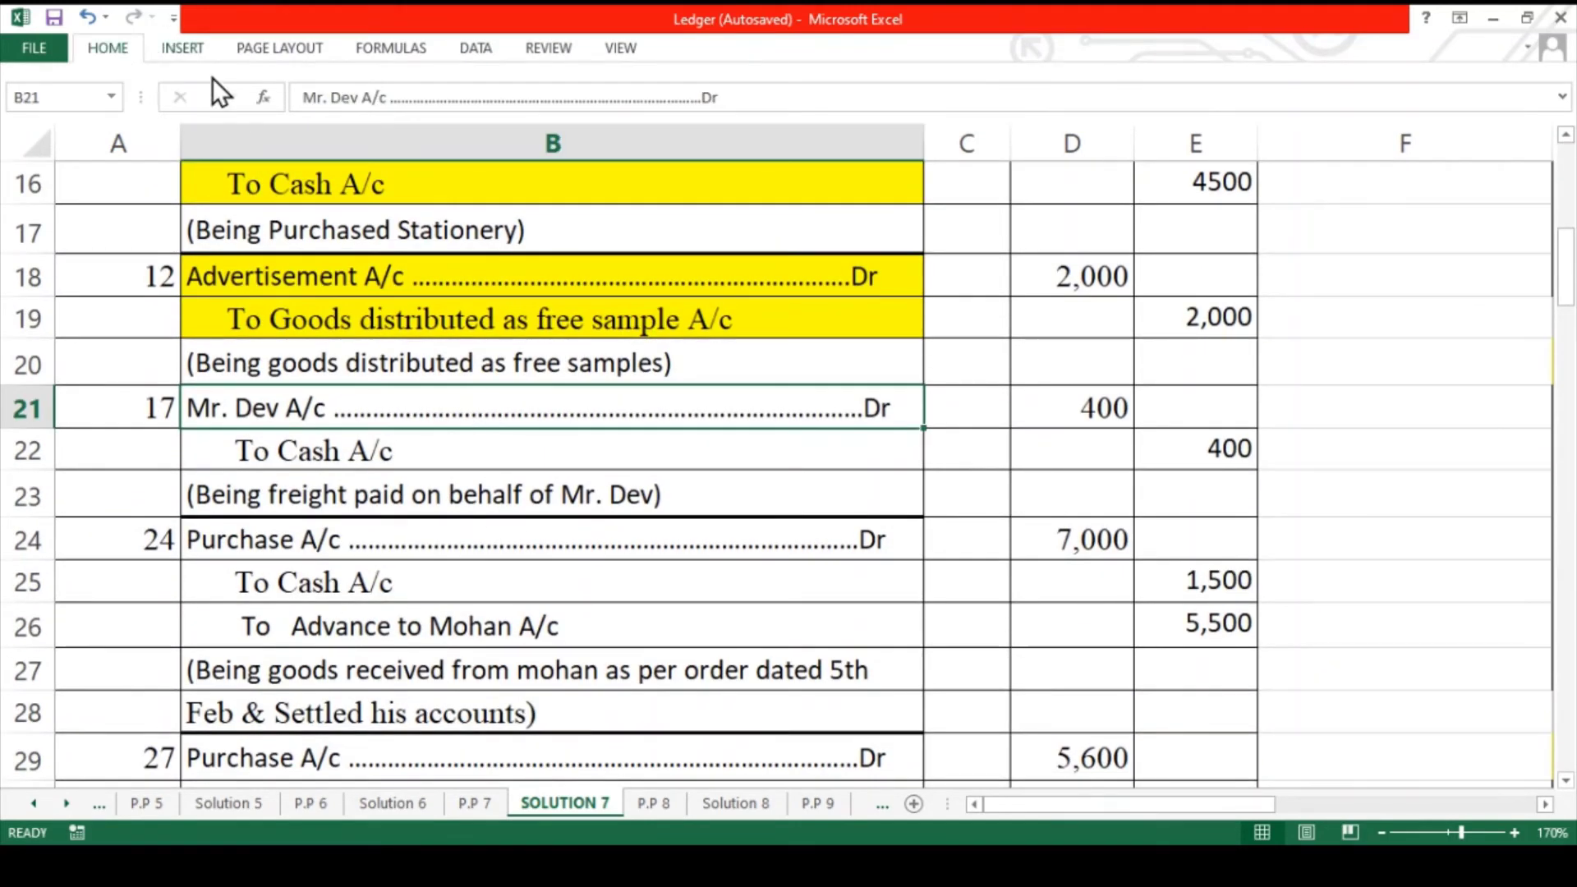
click(348, 124)
- Show the credit entry in row 14 of Cash A/c: date 17 in K14, the personal account particulars in L14 and 400 in N14
click(399, 451)
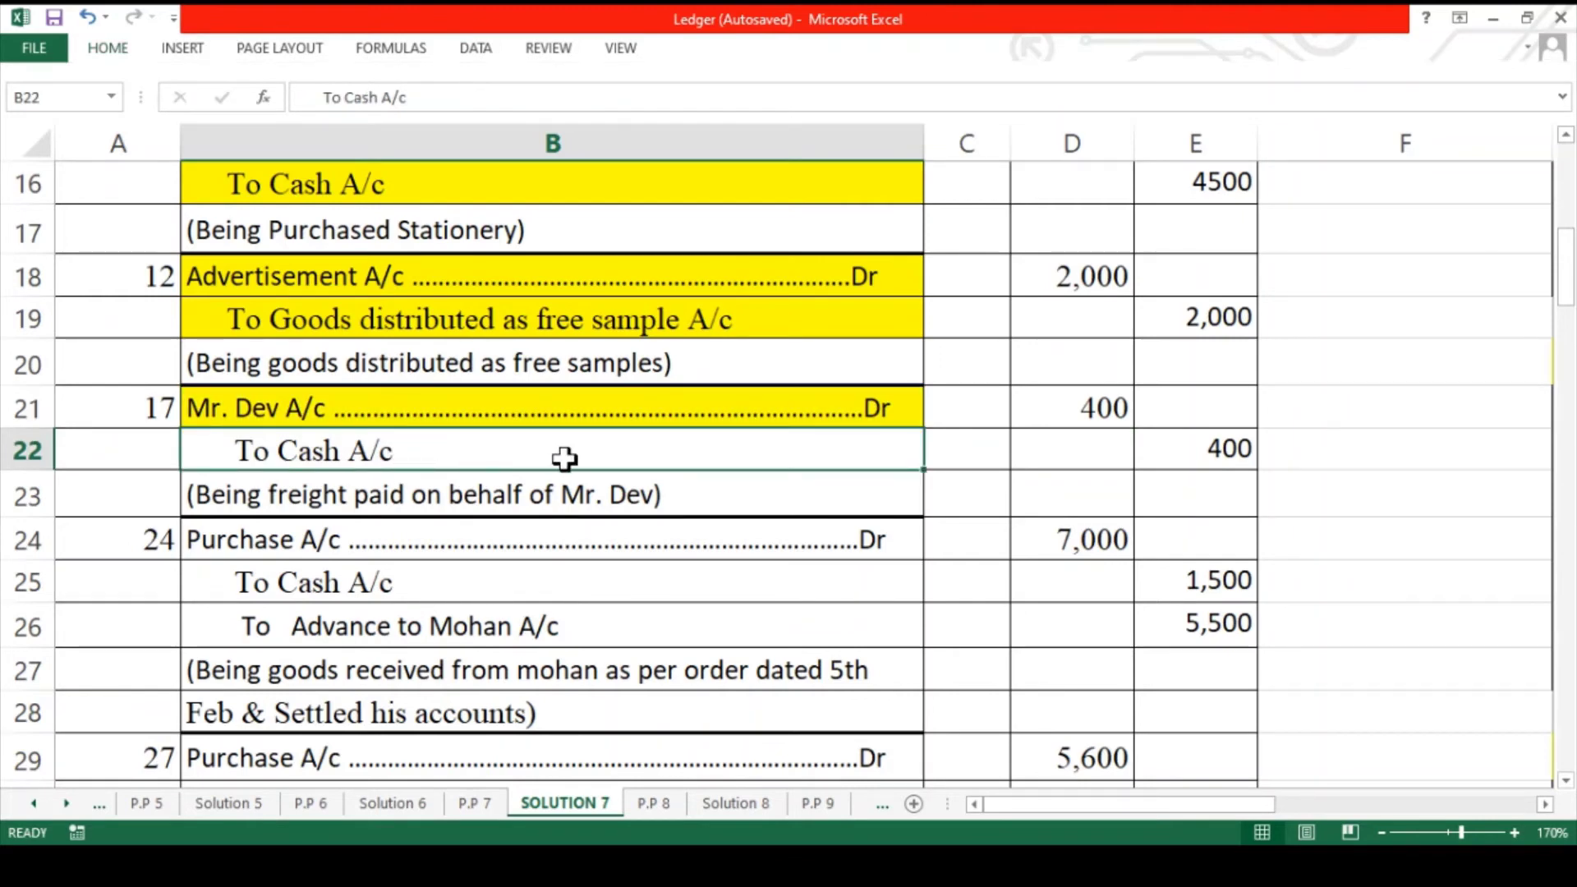
scroll(564, 458, right, 5)
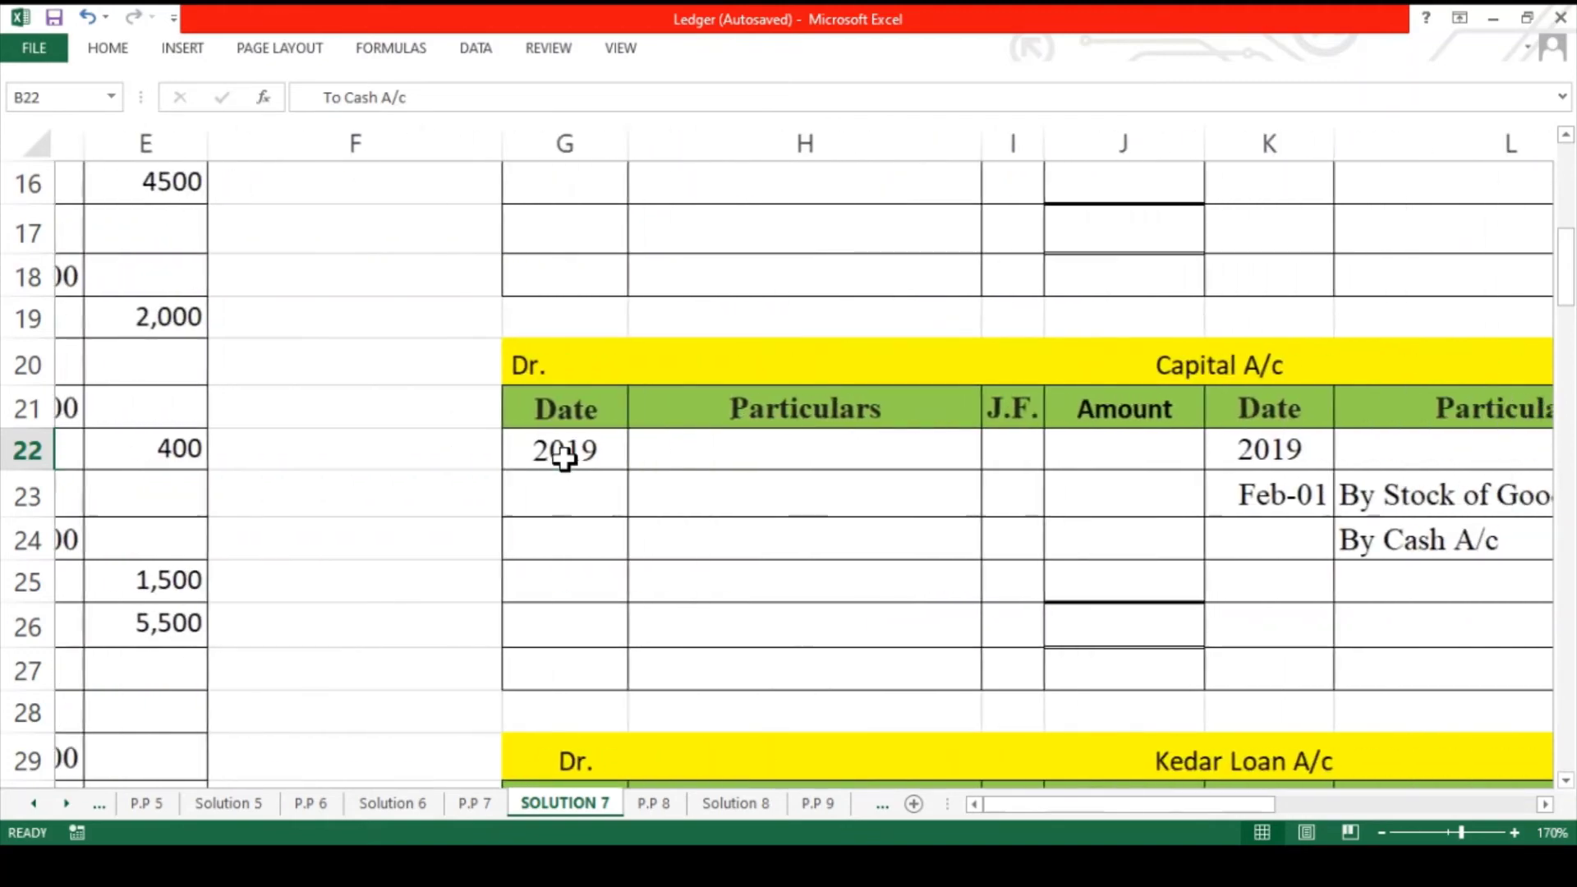
scroll(929, 388, right, 2)
scroll(936, 387, up, 3)
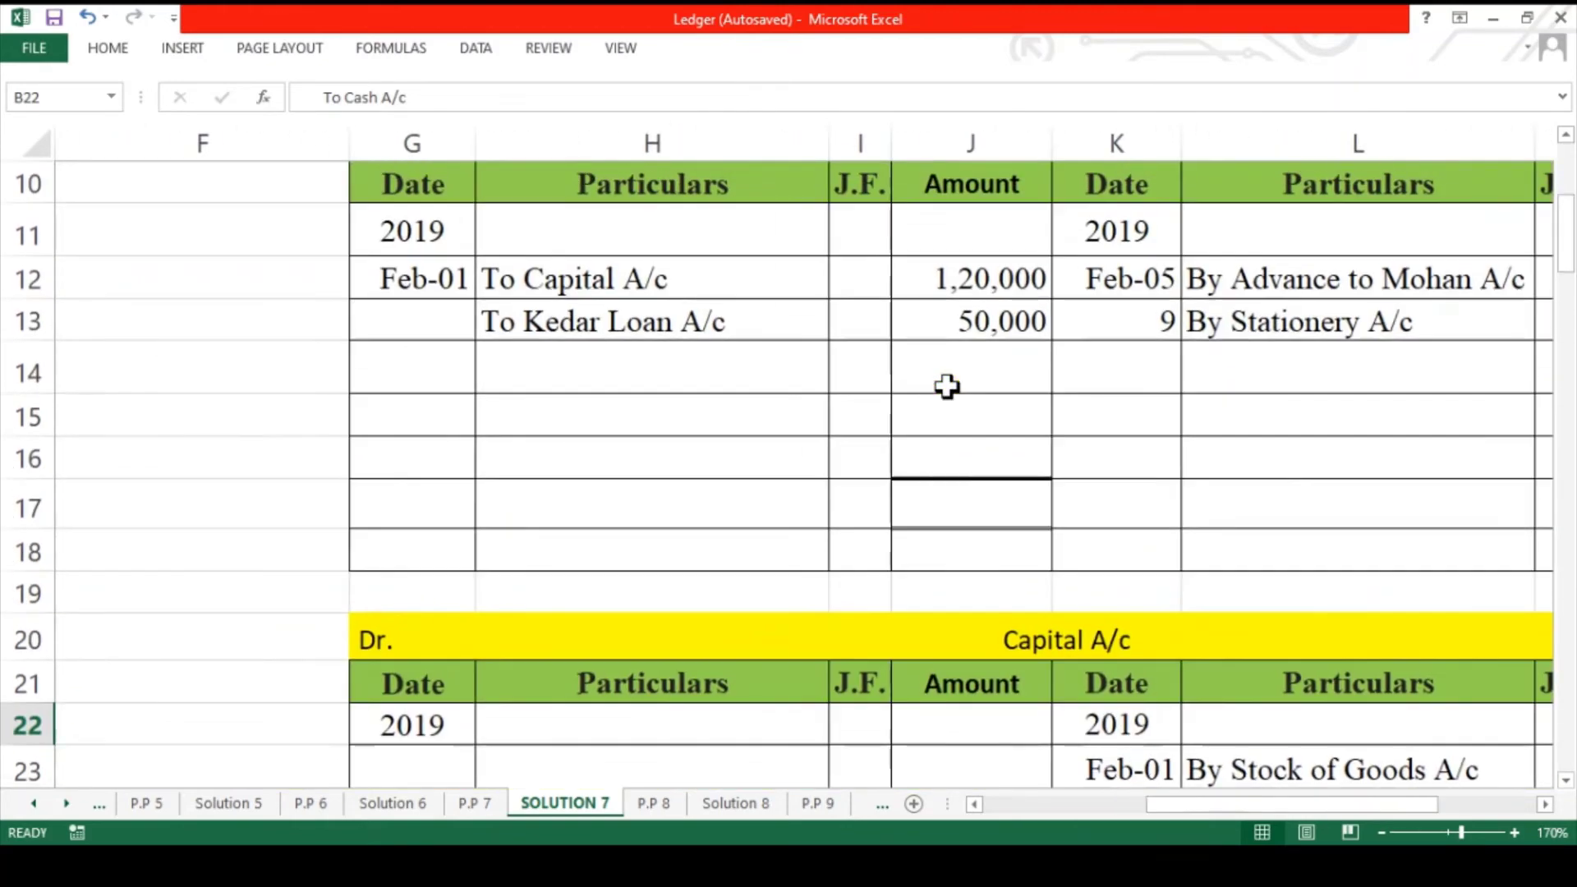
scroll(1095, 405, right, 3)
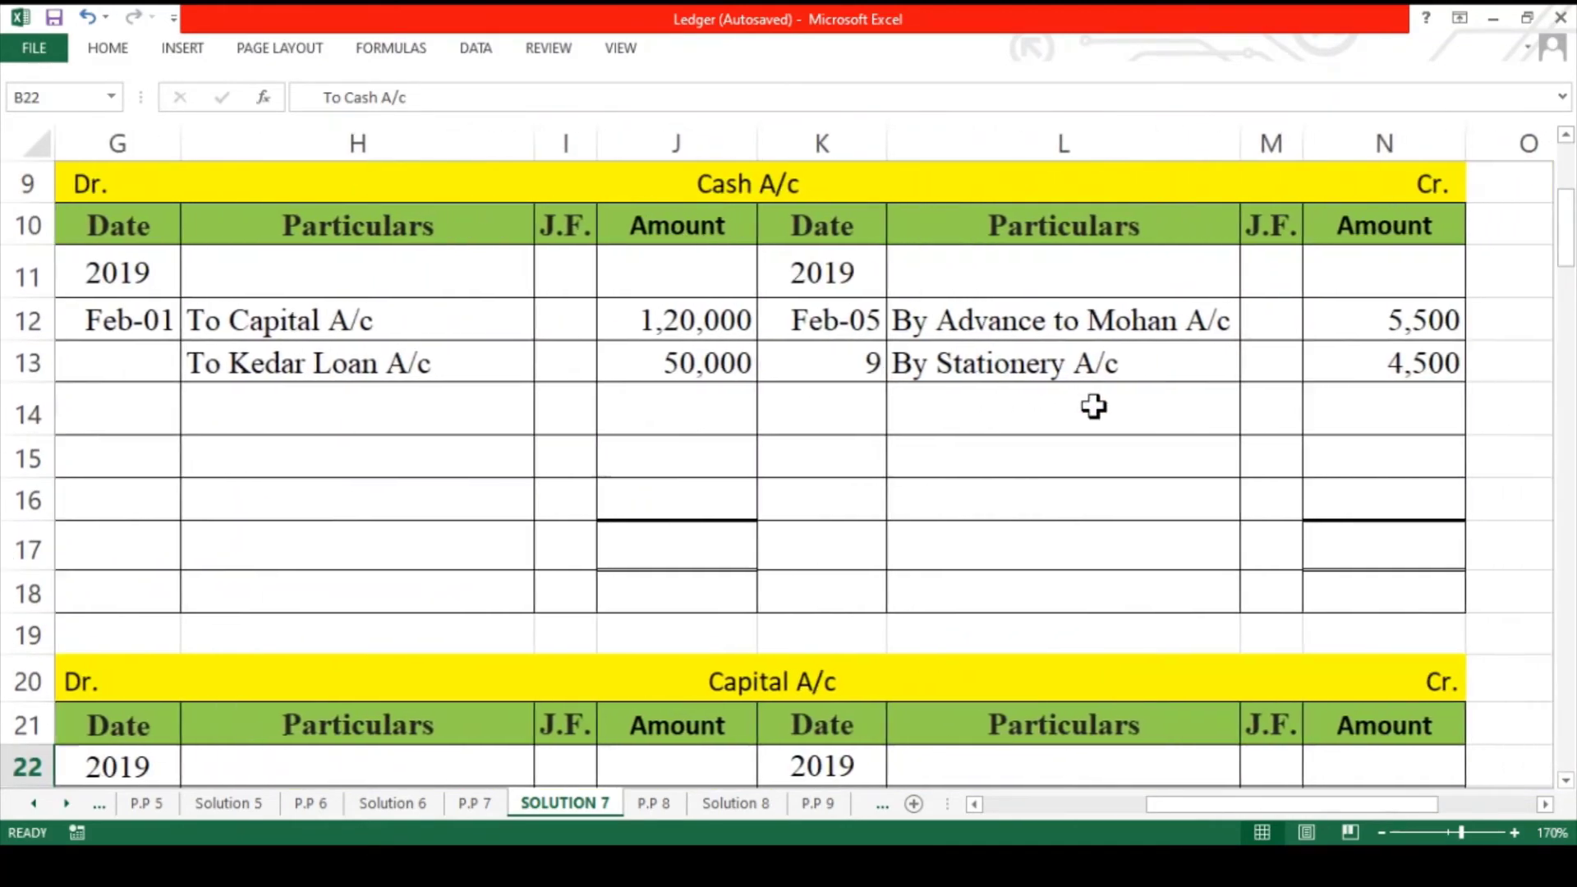
click(871, 408)
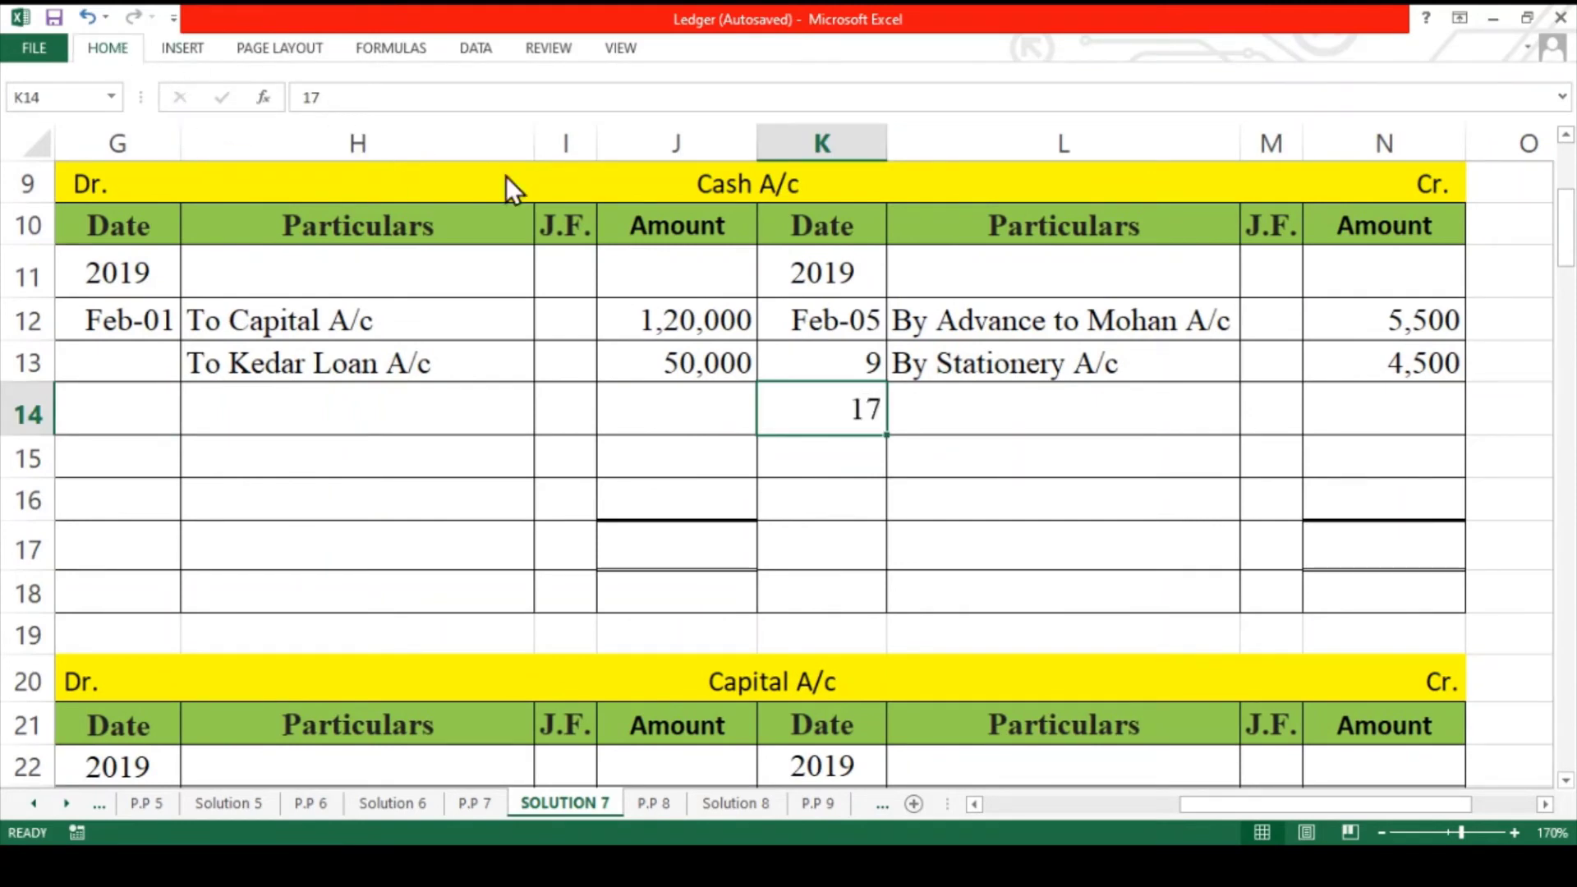
click(932, 386)
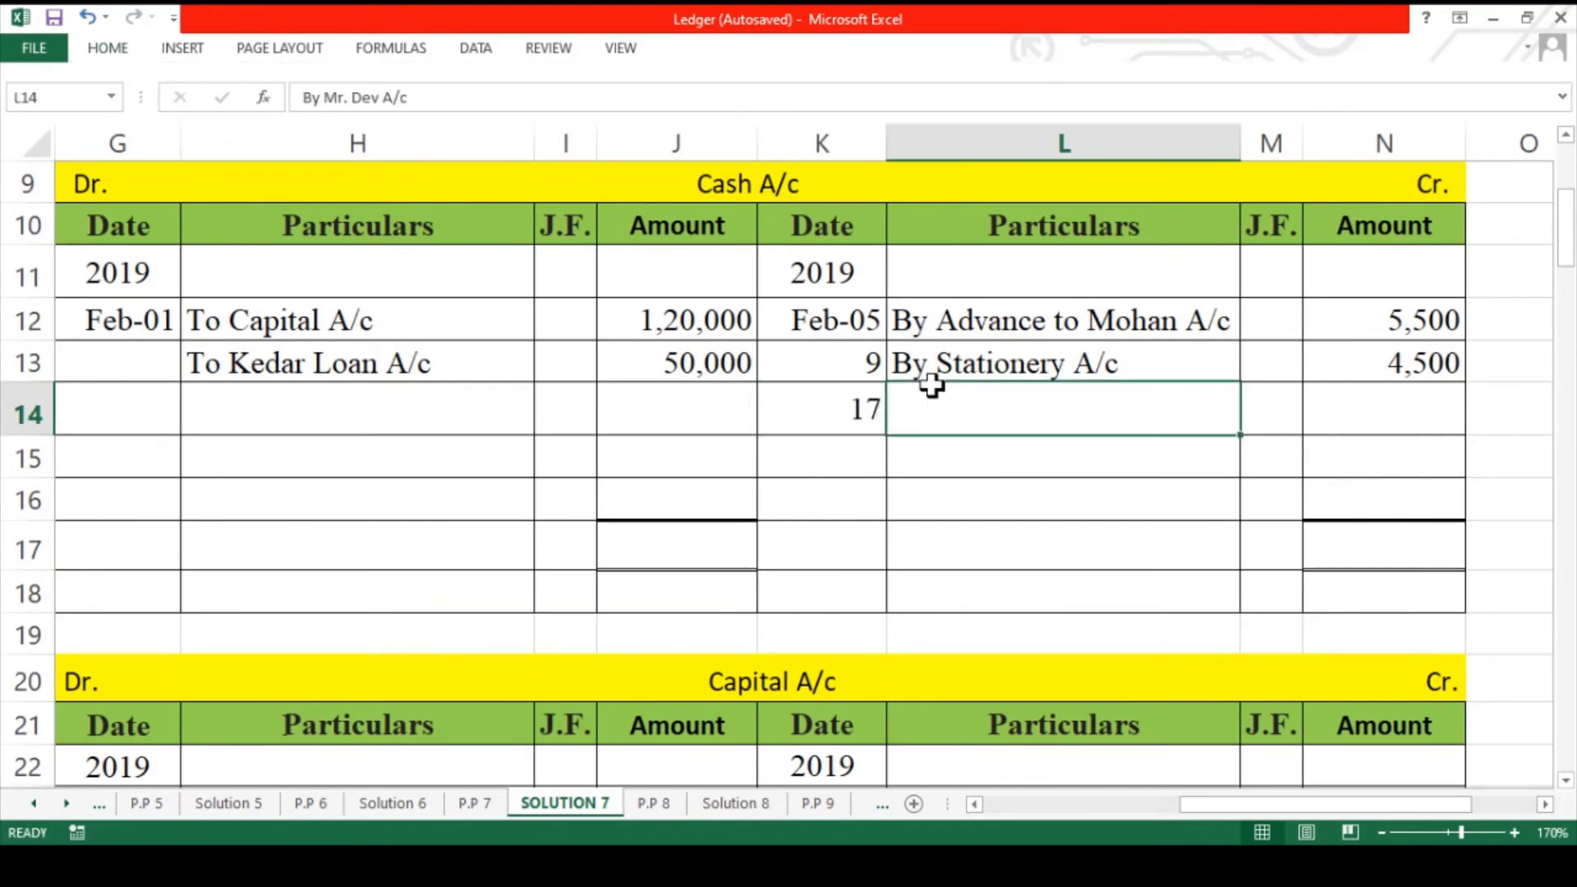
click(1369, 425)
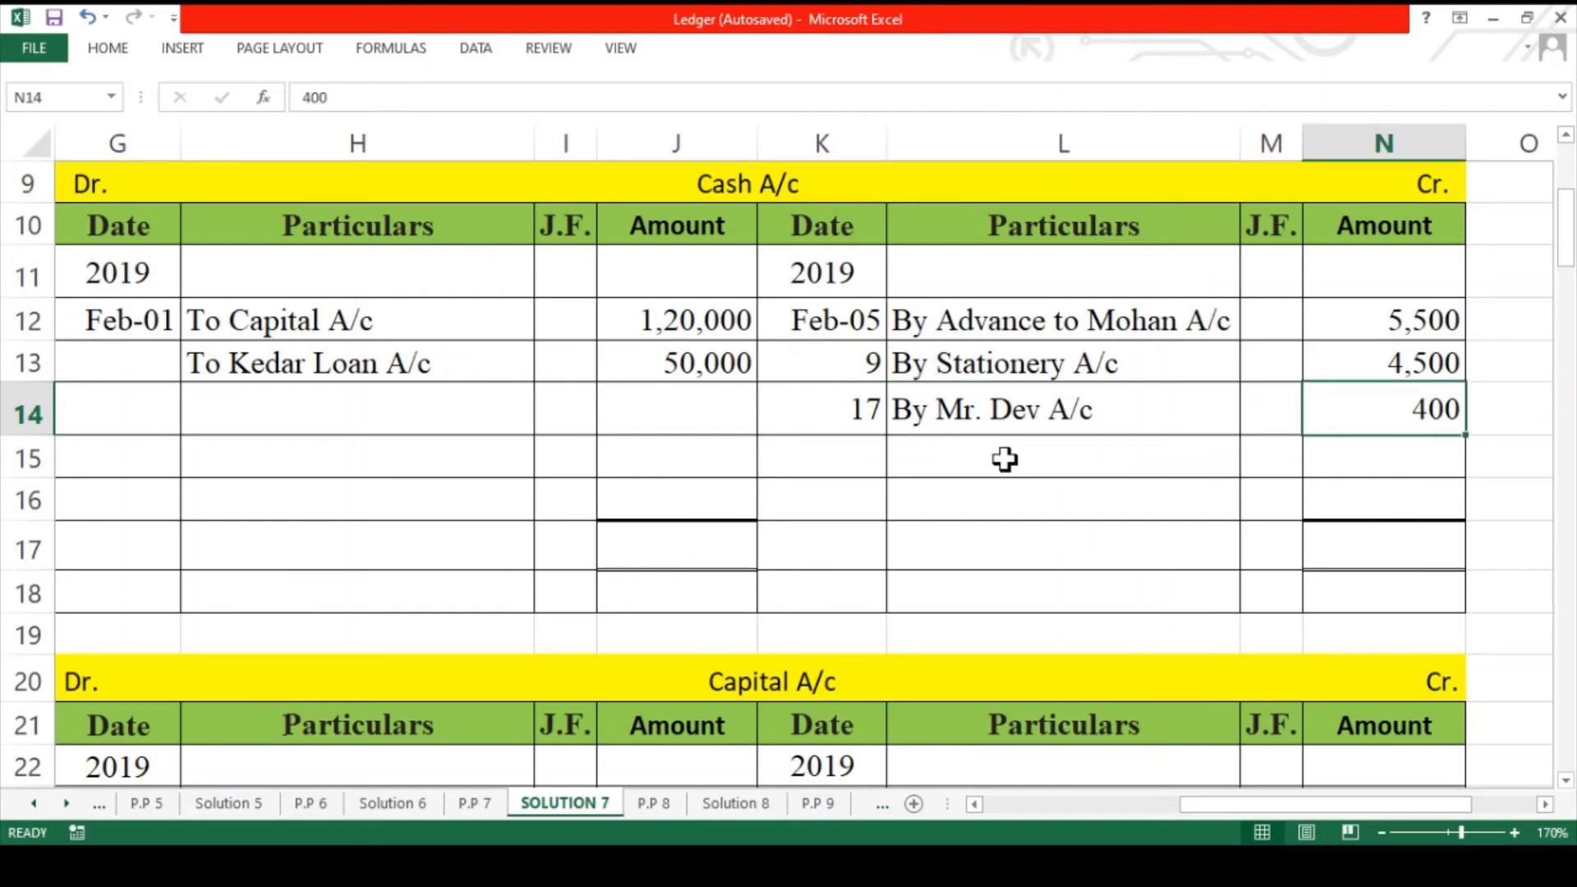
- Highlight the To Cash A/c line in B22 of the journal with yellow fill
scroll(1006, 460, left, 3)
scroll(1005, 459, down, 2)
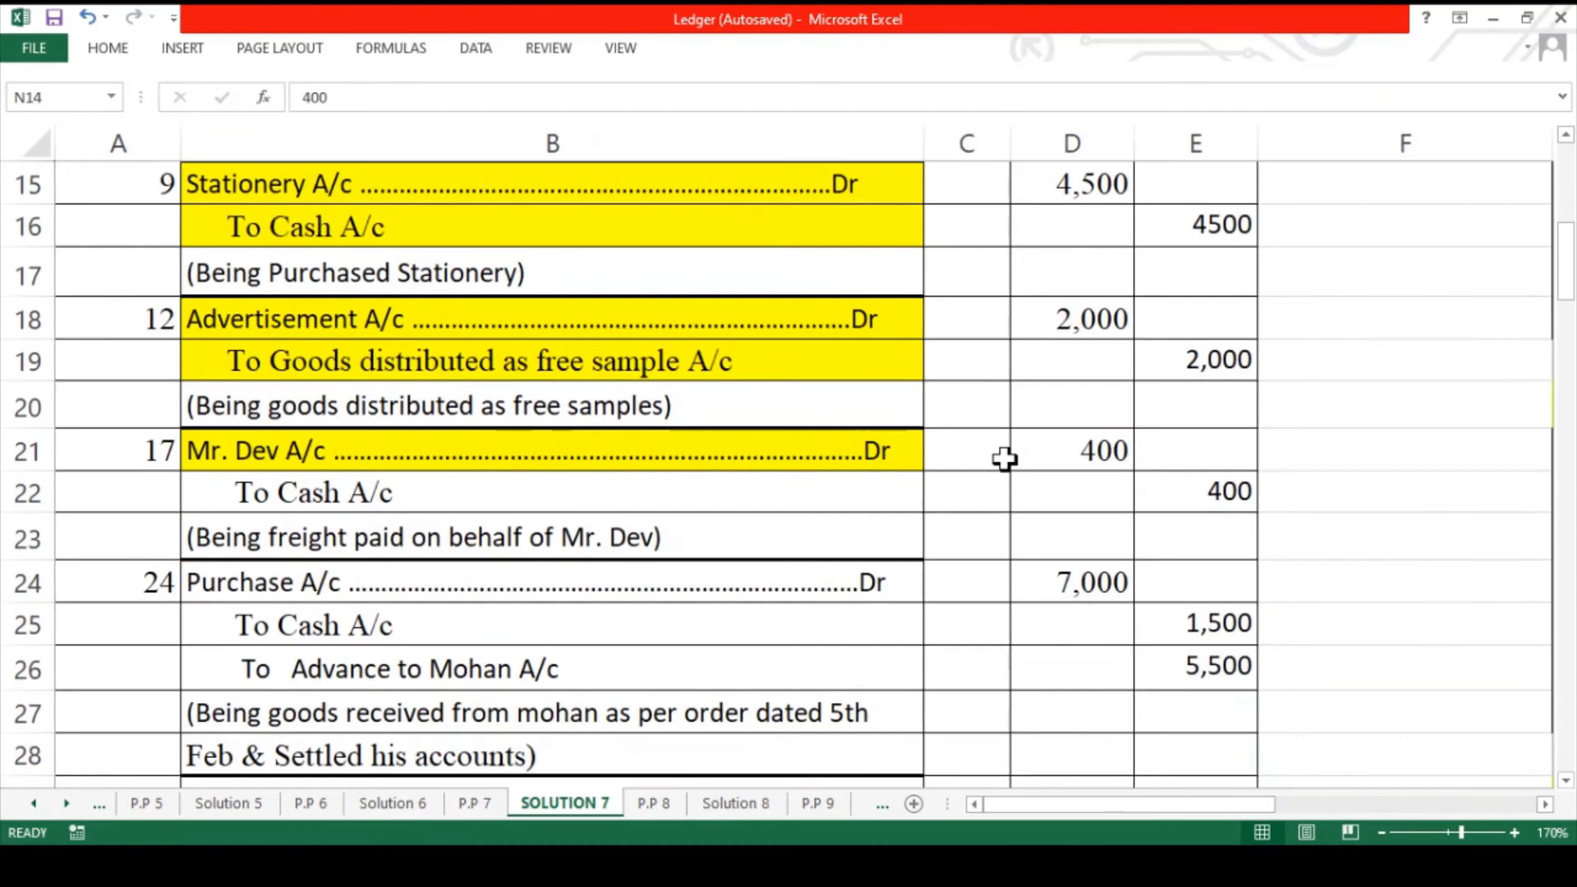
click(676, 501)
click(120, 47)
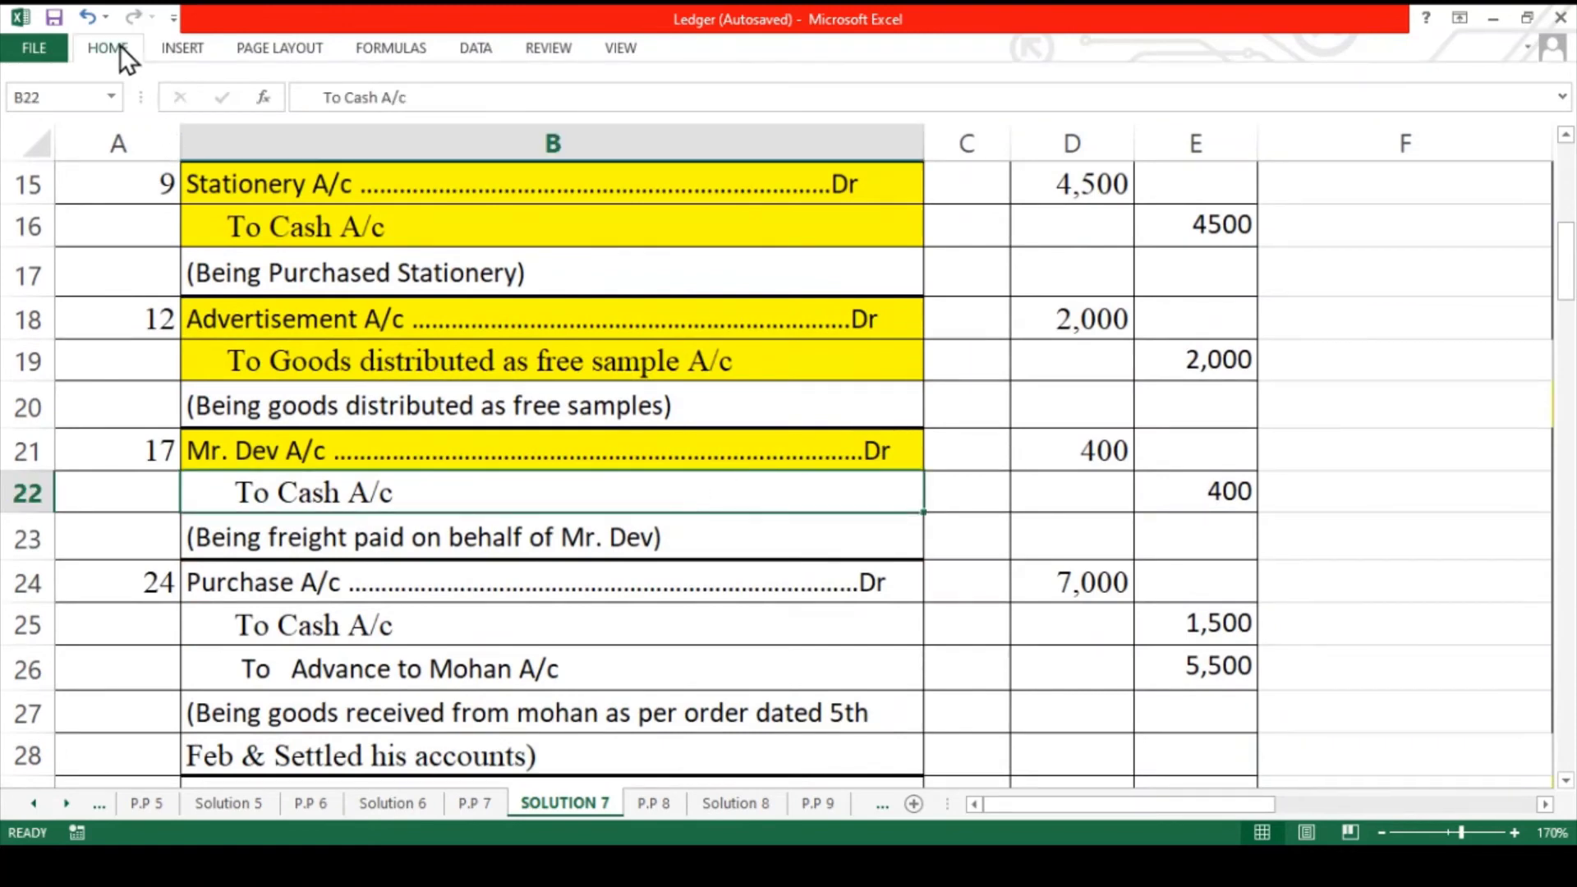
click(352, 130)
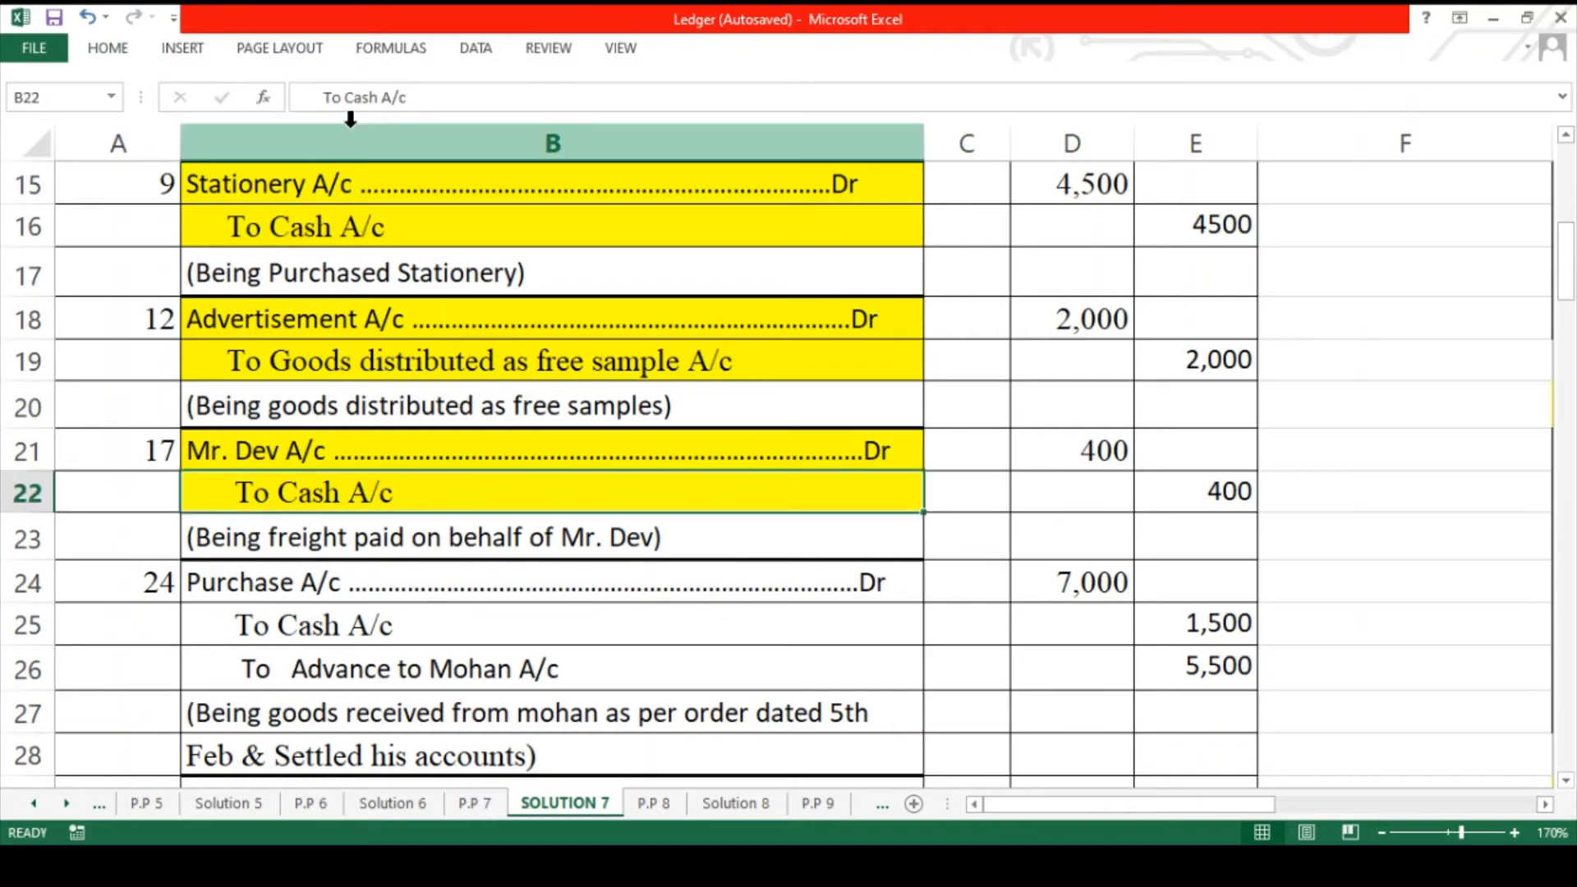
- Examine the journal entry dated 24, with its Purchase A/c debit line and two credit lines in B24:B26
scroll(253, 565, down, 2)
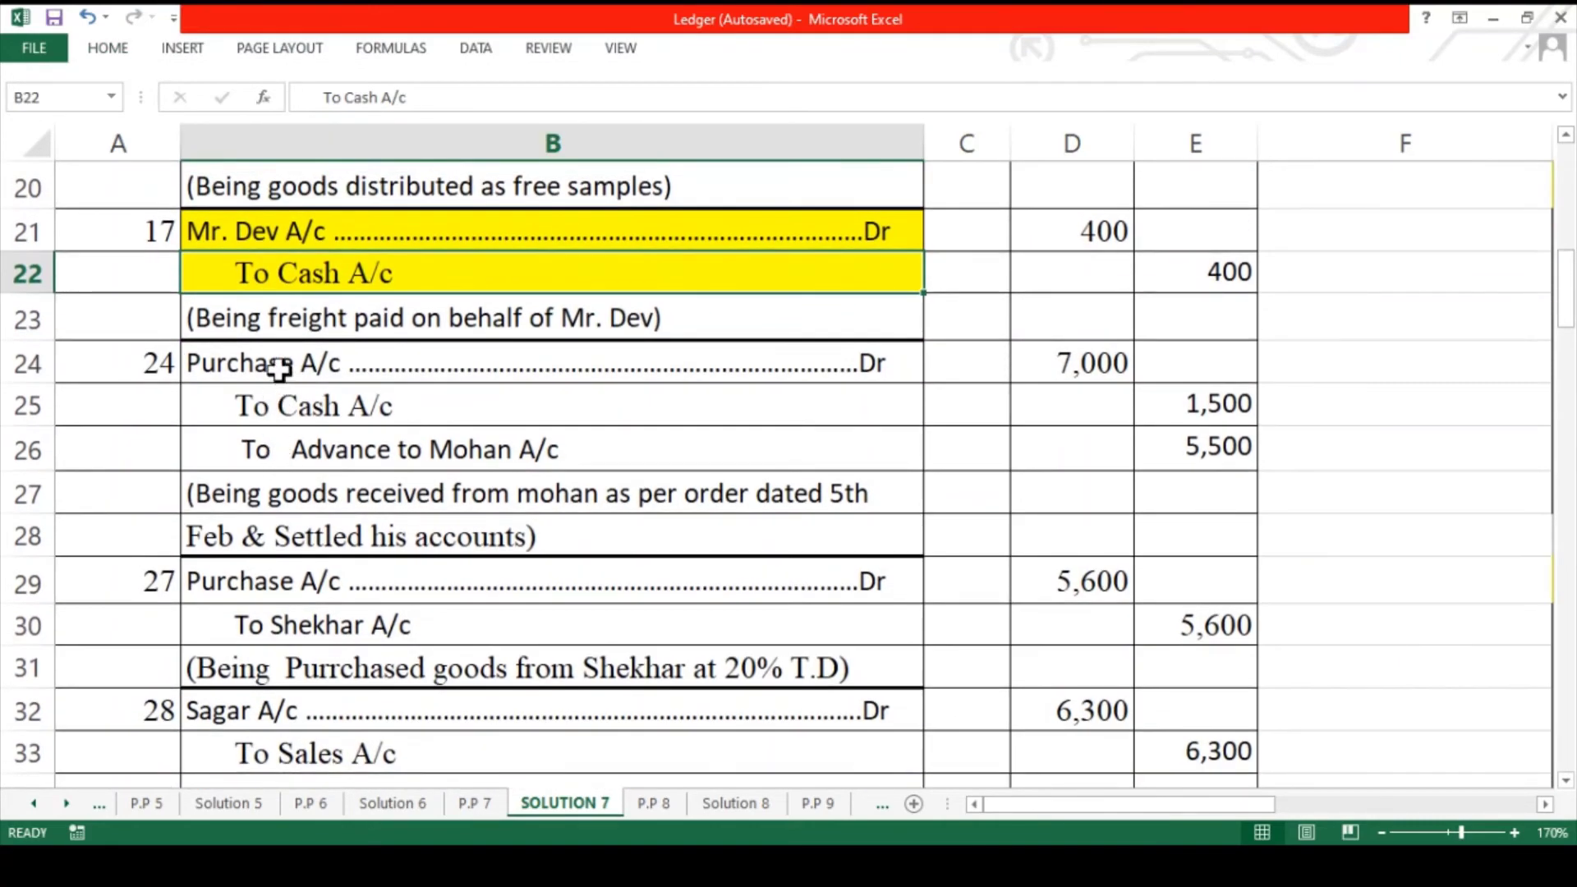
click(279, 370)
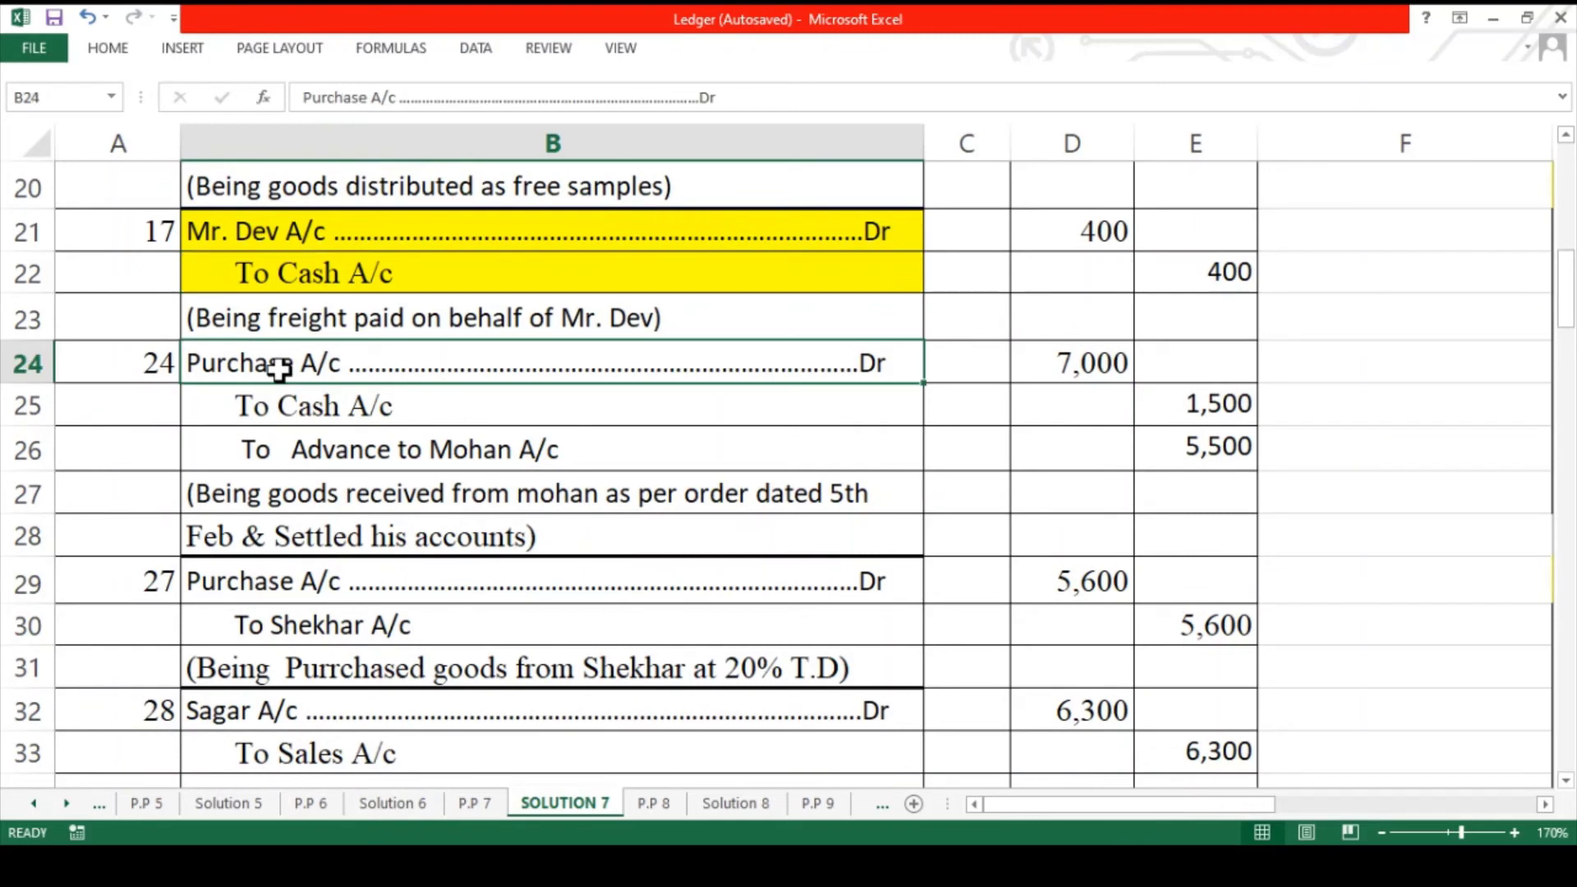
click(478, 407)
click(482, 450)
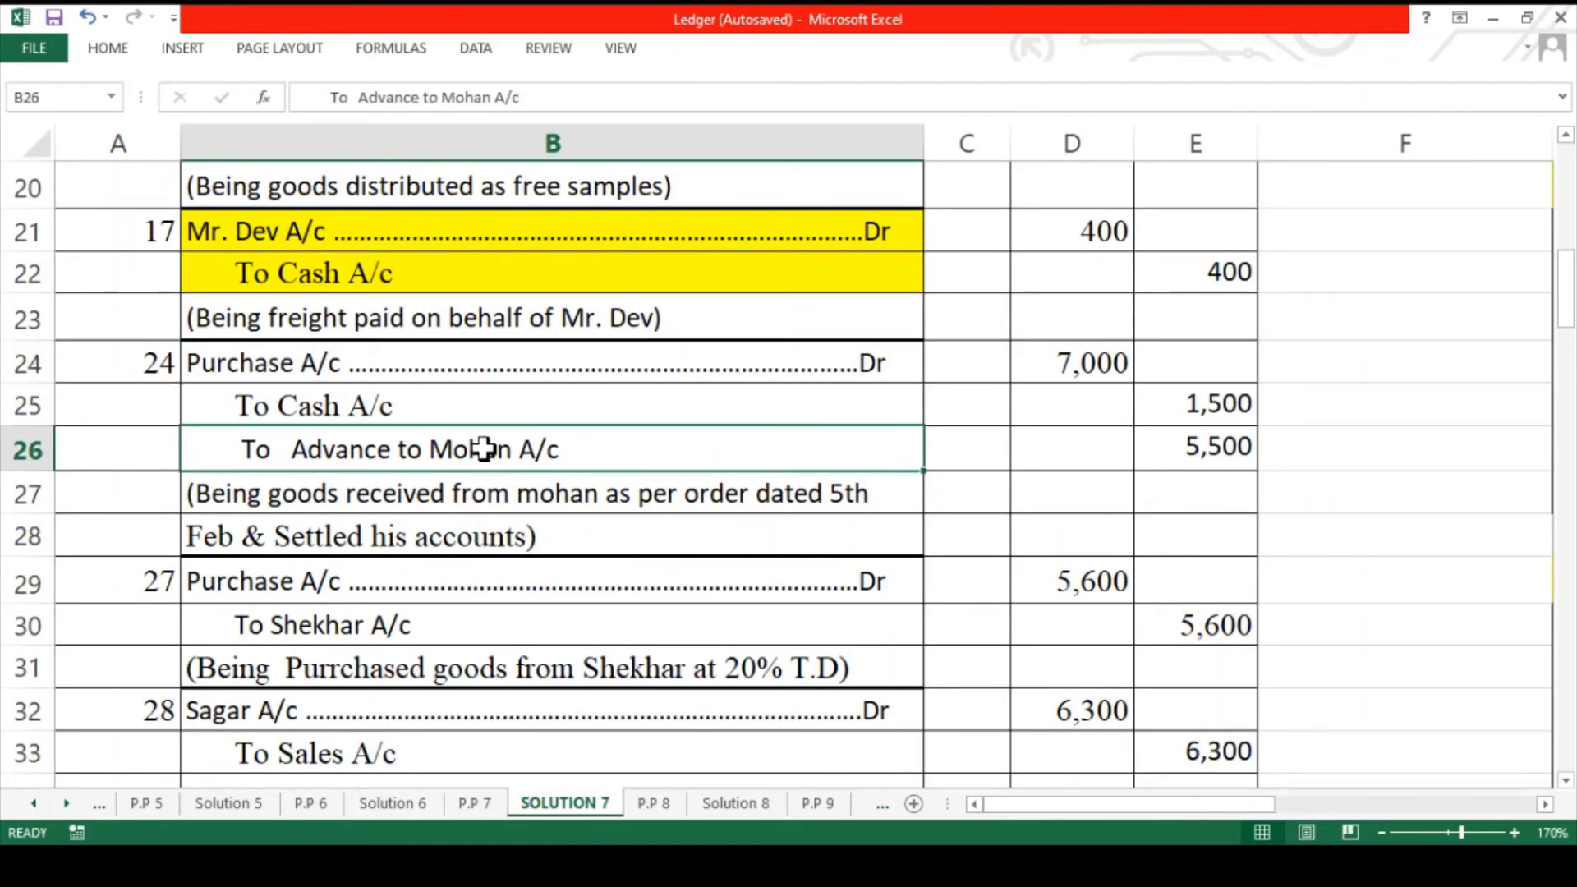
click(579, 353)
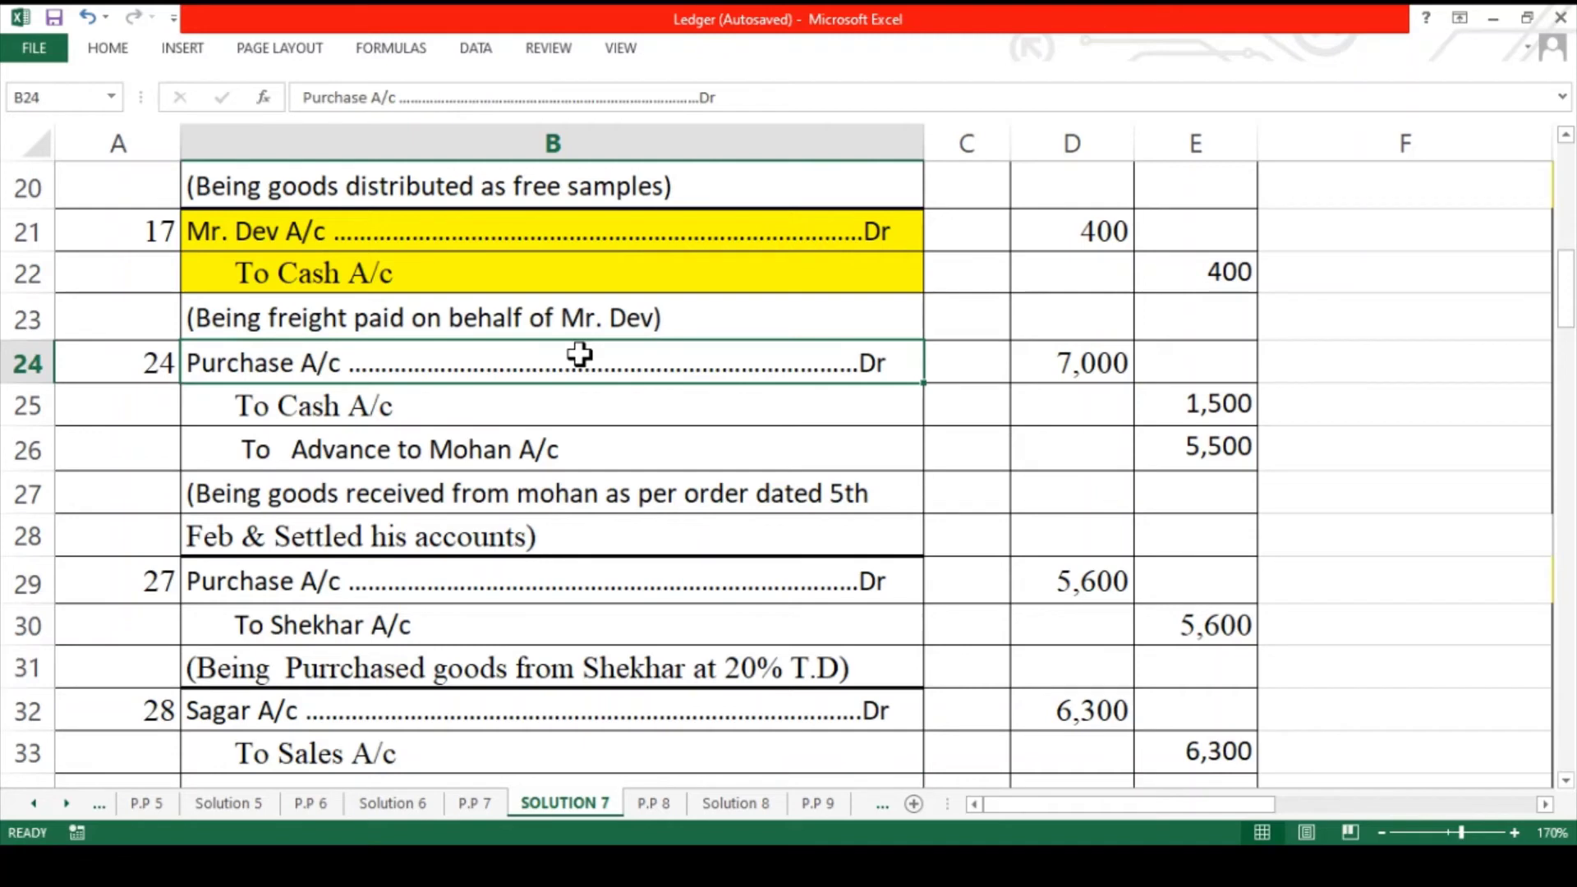
drag(580, 398, 578, 449)
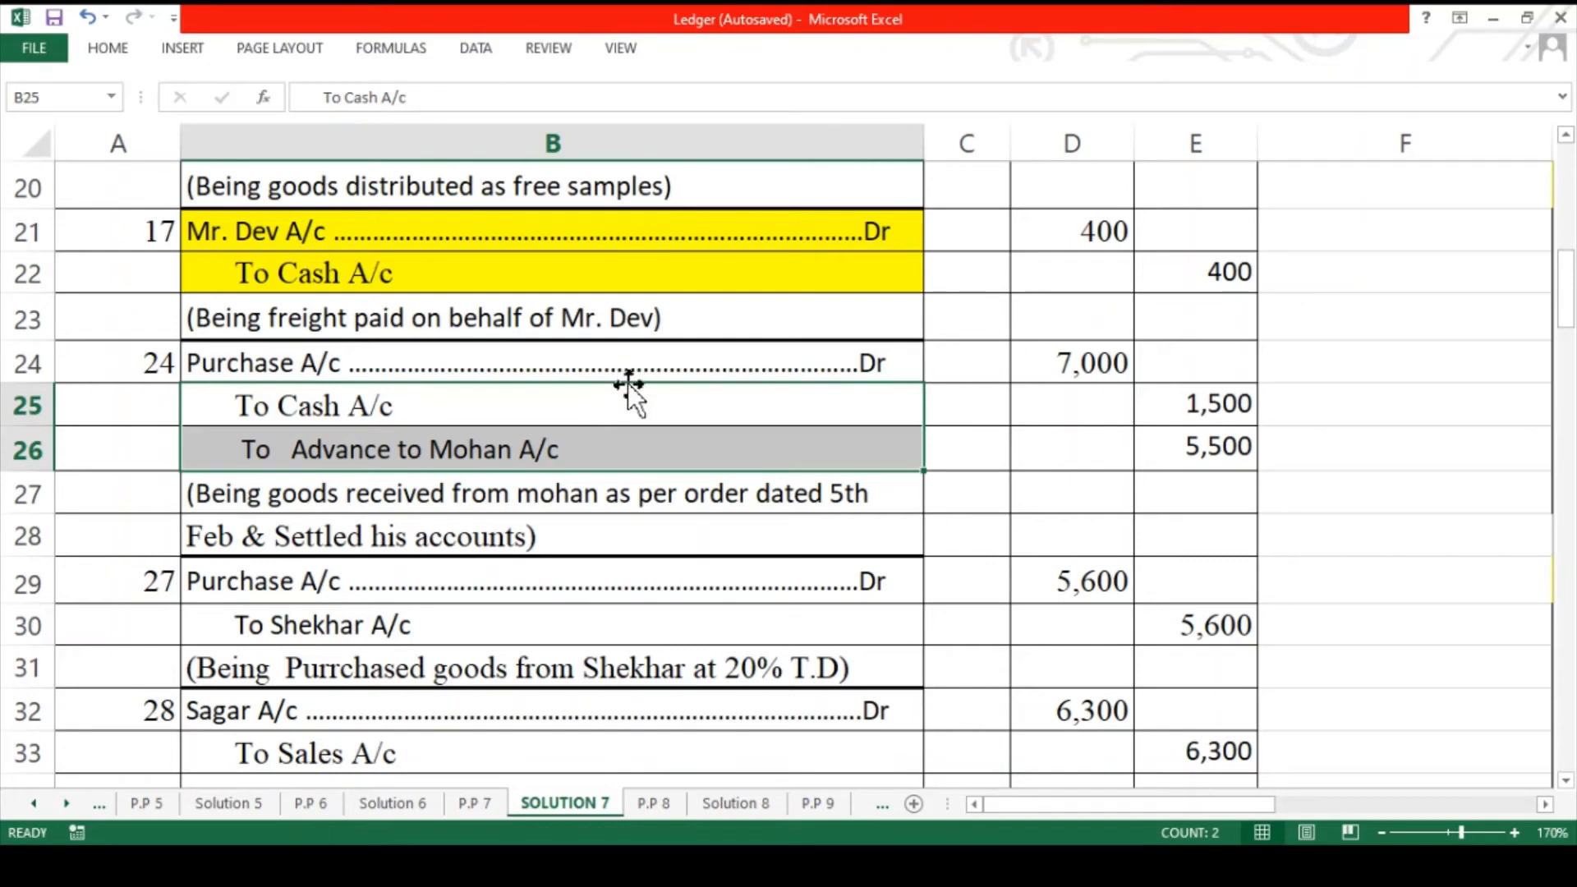
drag(623, 406, 622, 440)
- Show the year 2019 in the debit and credit date cells G78 and K78 of Purchase A/c
scroll(766, 630, right, 5)
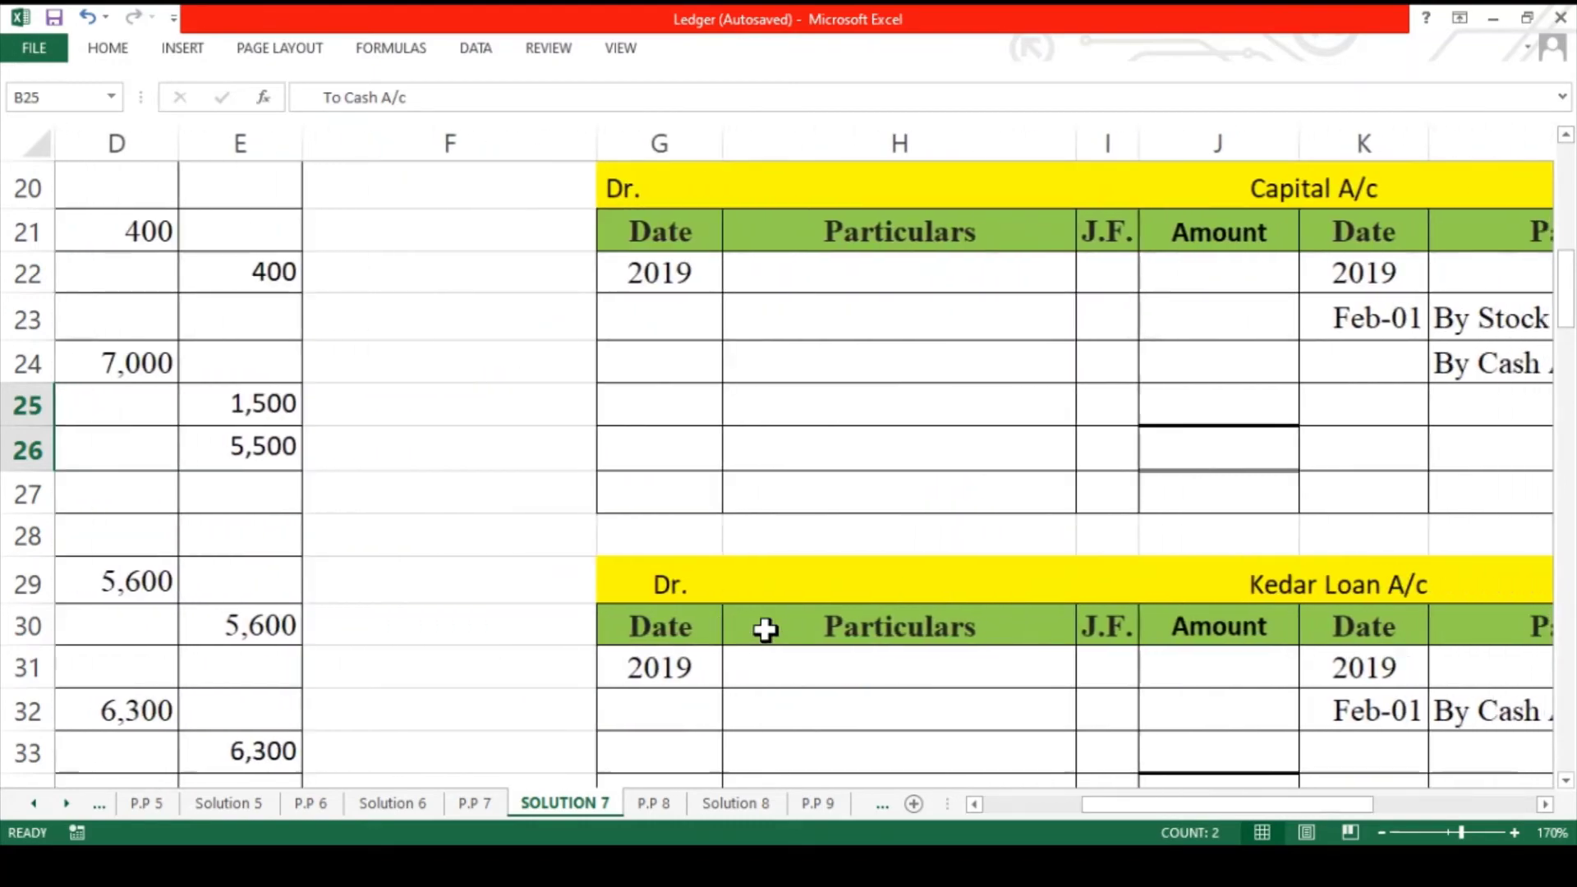
scroll(765, 630, right, 1)
scroll(766, 630, down, 6)
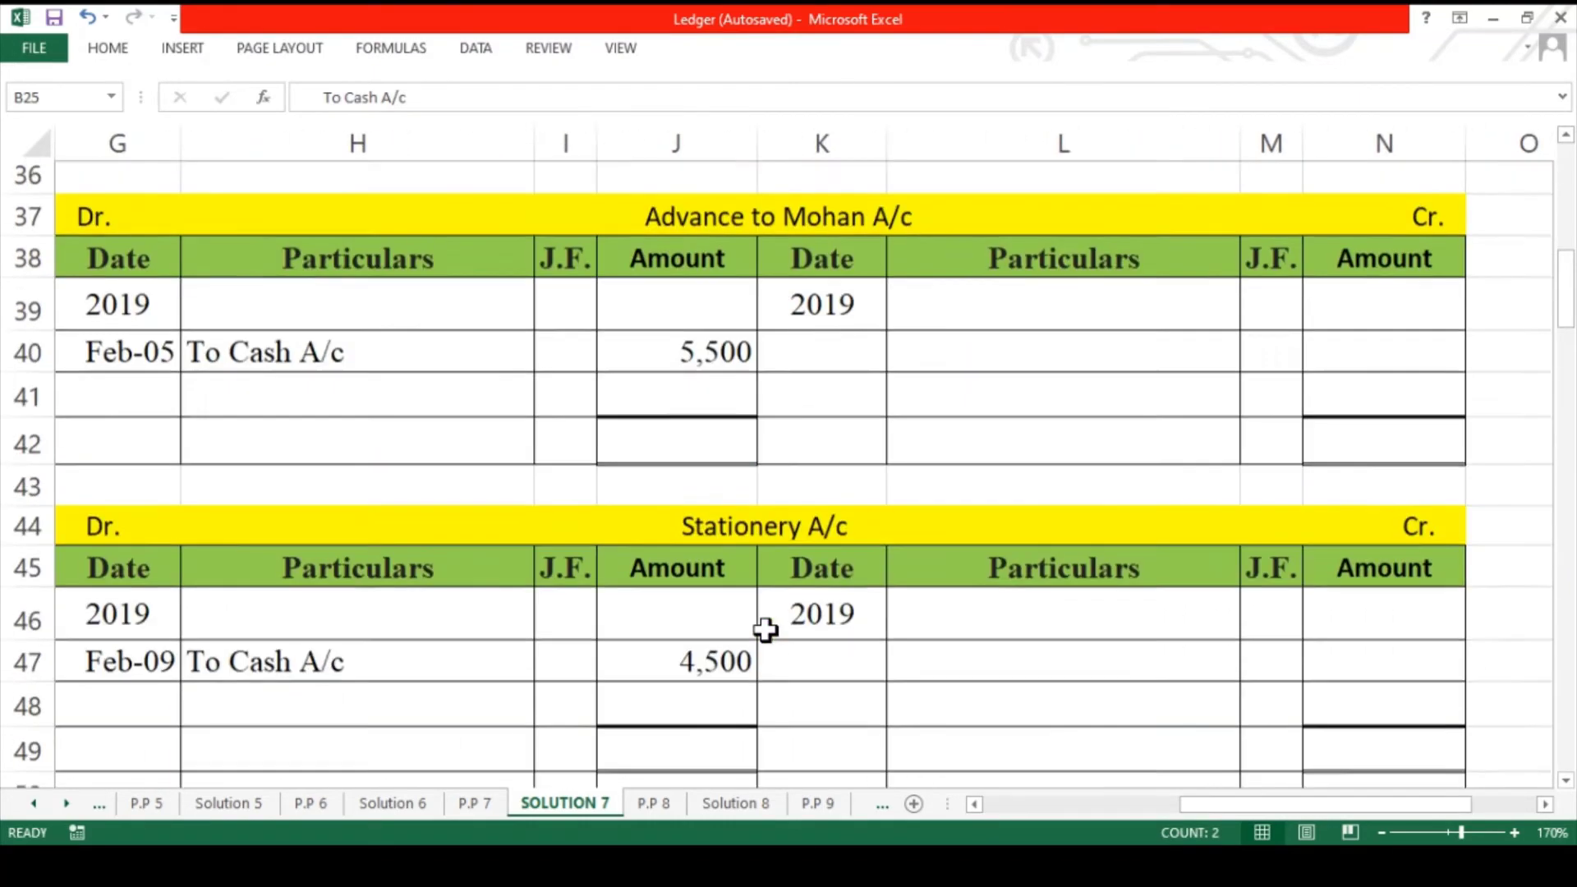
scroll(765, 630, down, 8)
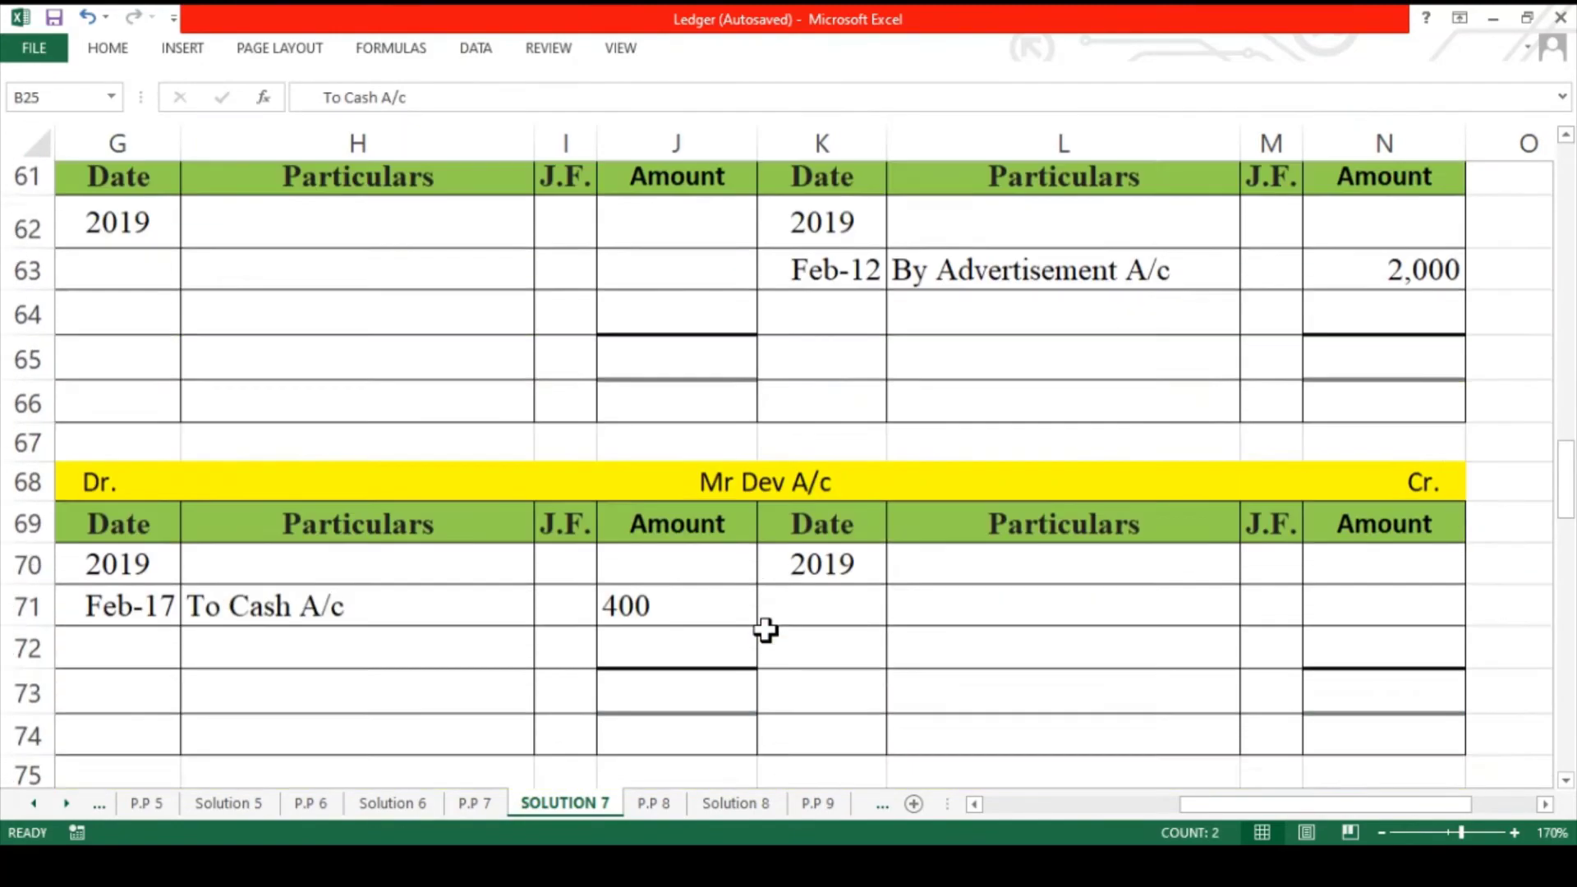
scroll(765, 631, down, 3)
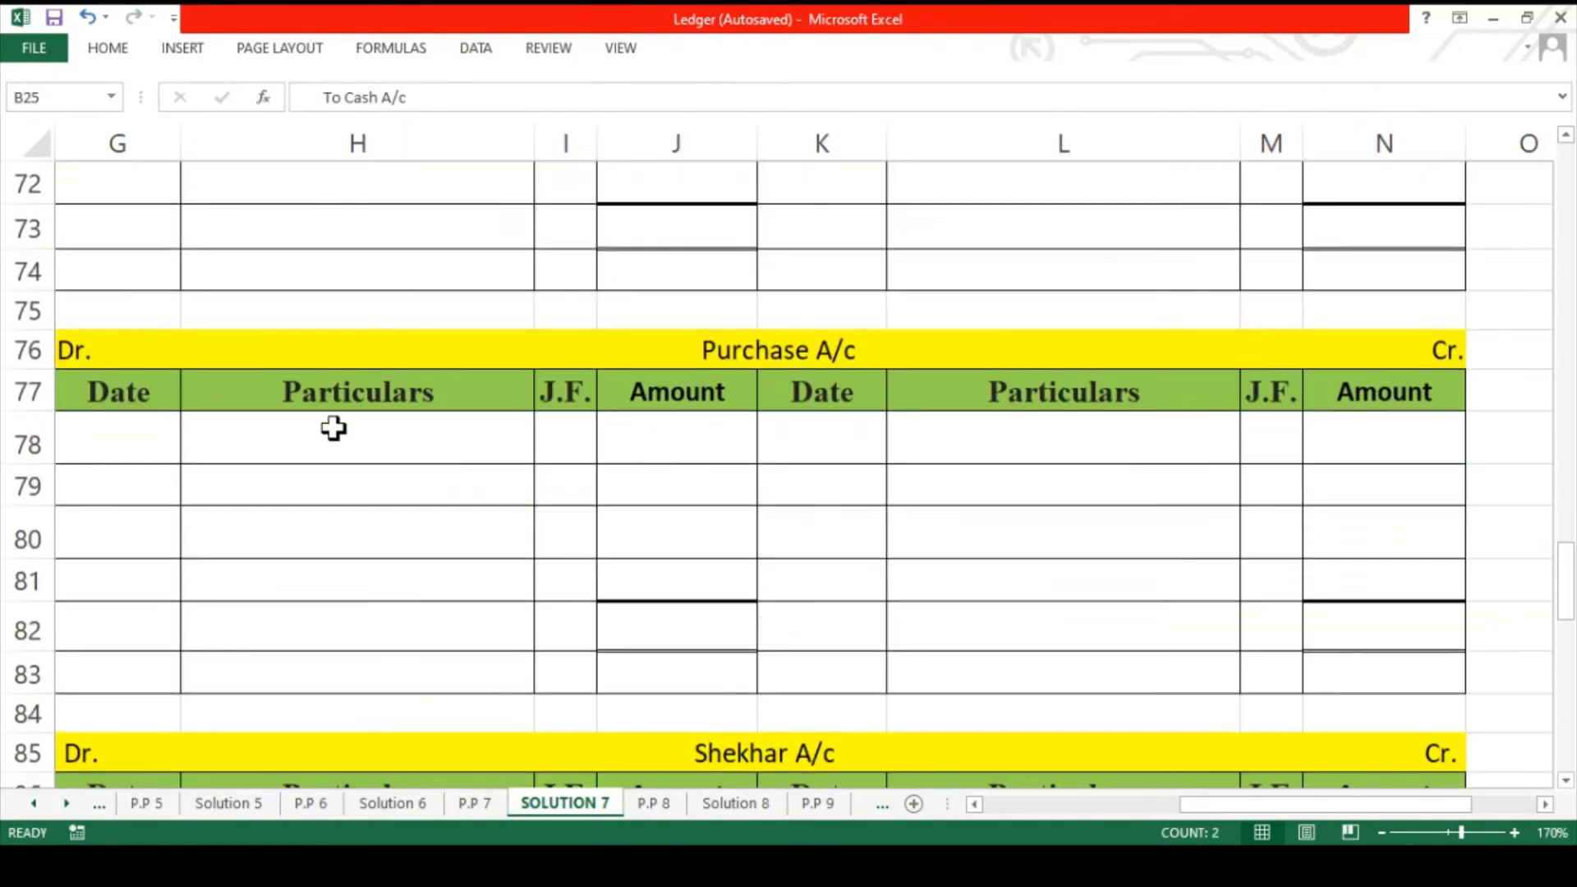
click(164, 446)
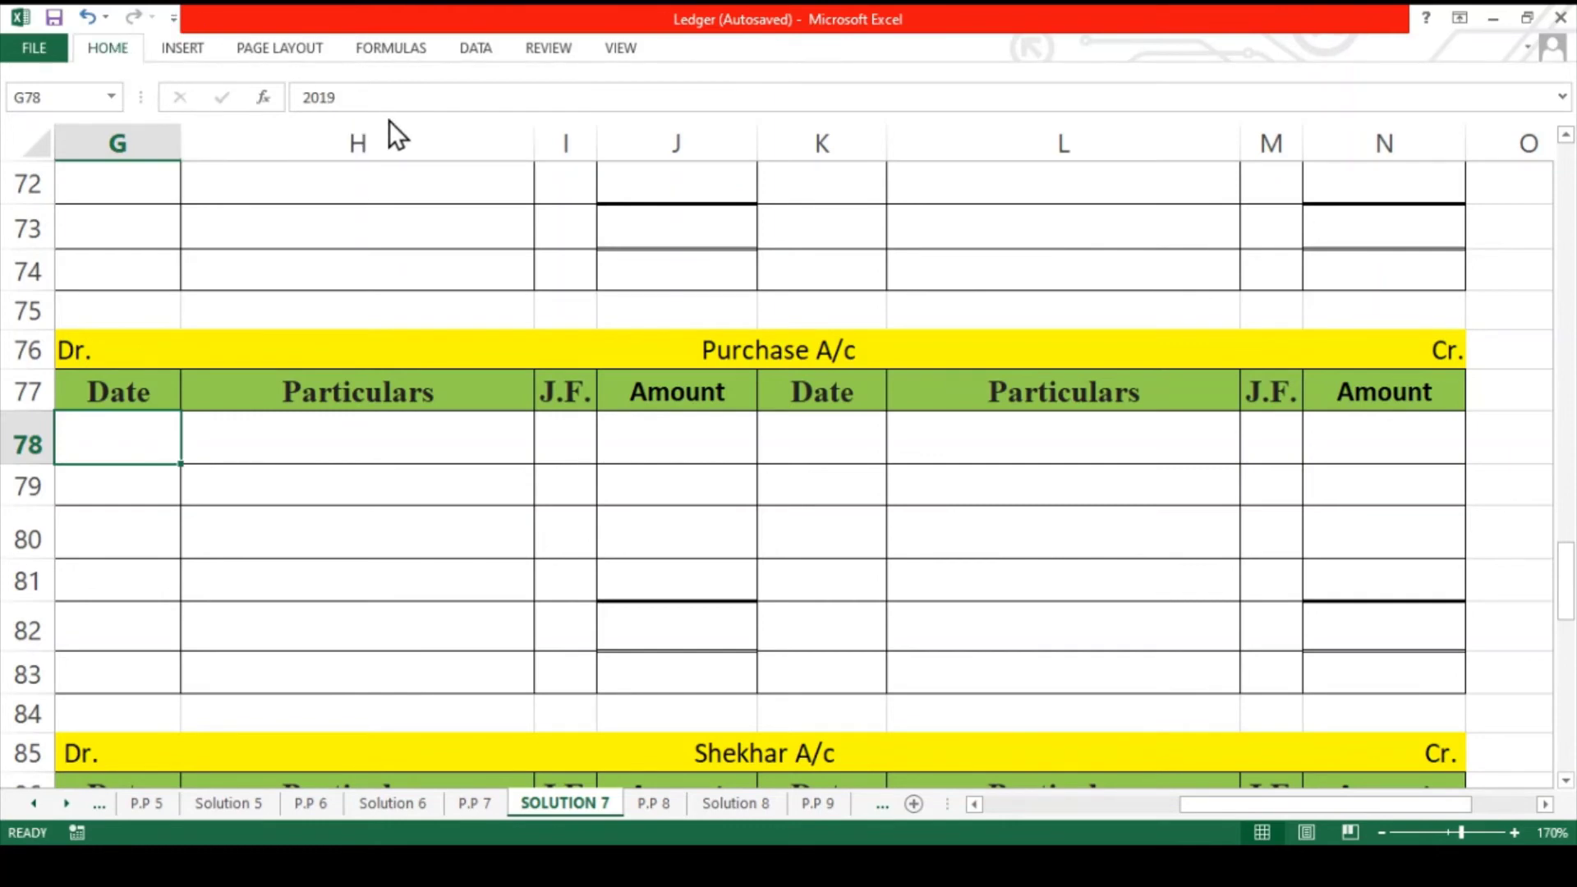
click(799, 430)
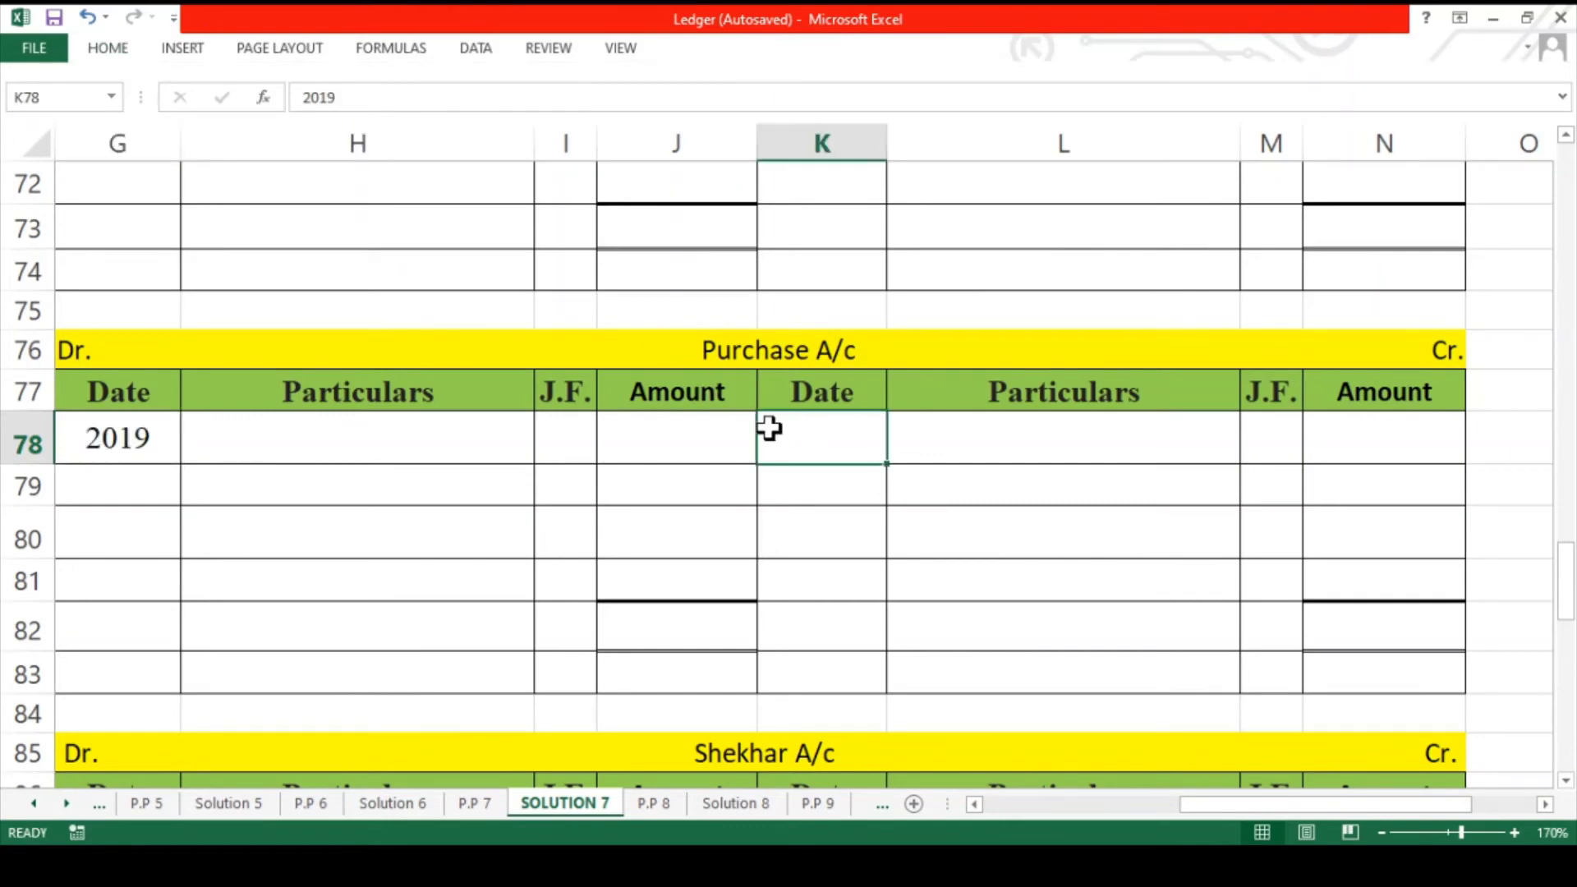
- Show the first debit entry of Purchase A/c in row 79: Feb-24 in G79, To Cash A/c in H79 and 1,500 in J79
click(123, 496)
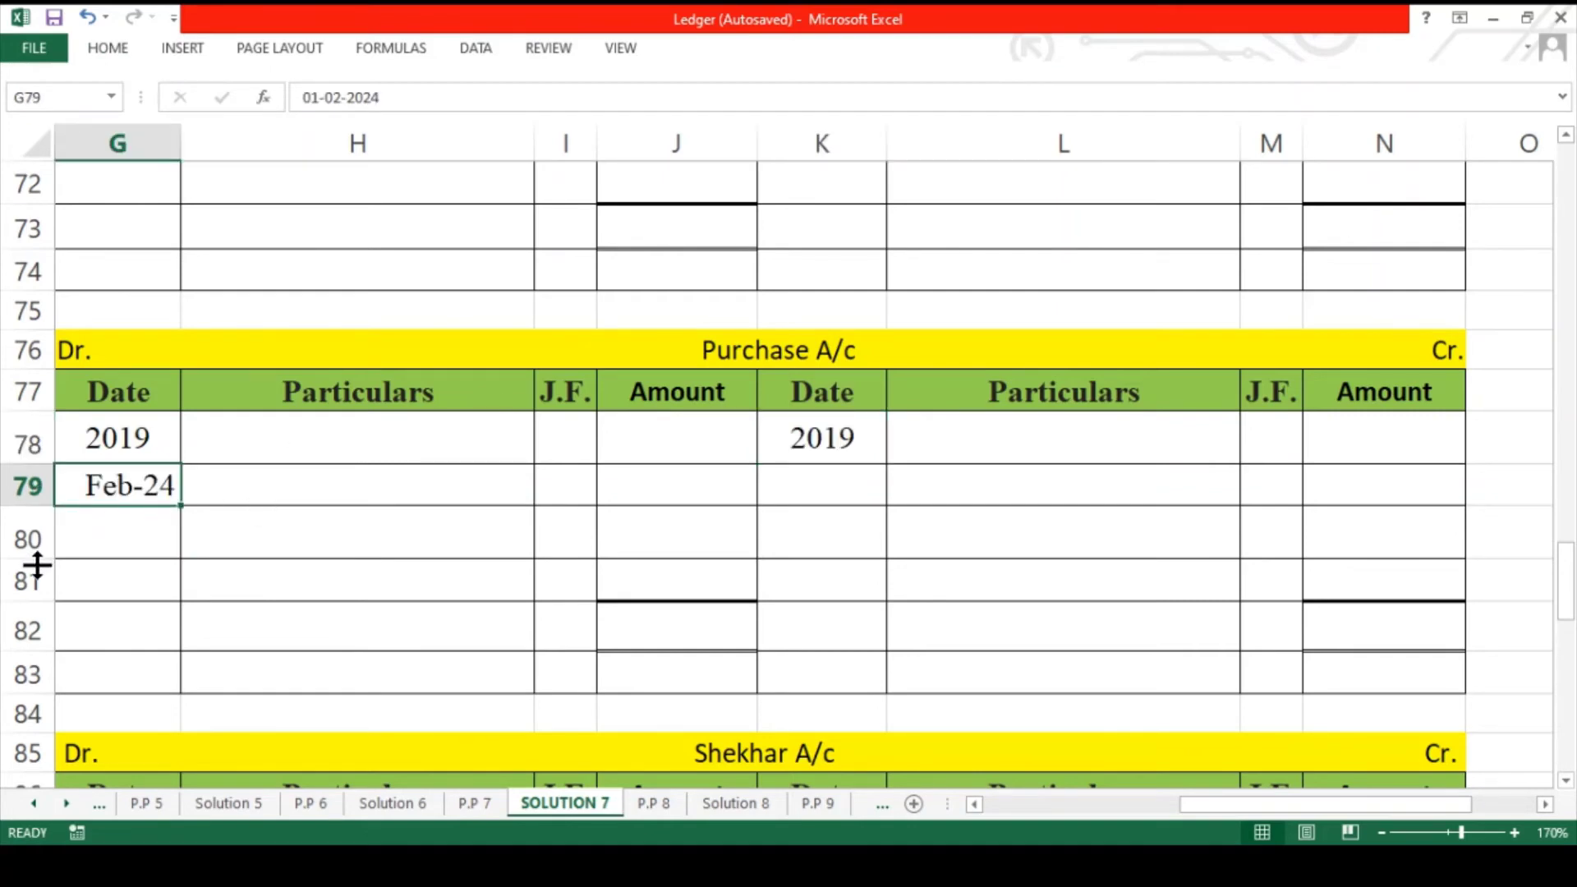
key(Tab)
text(To Cash A/c)
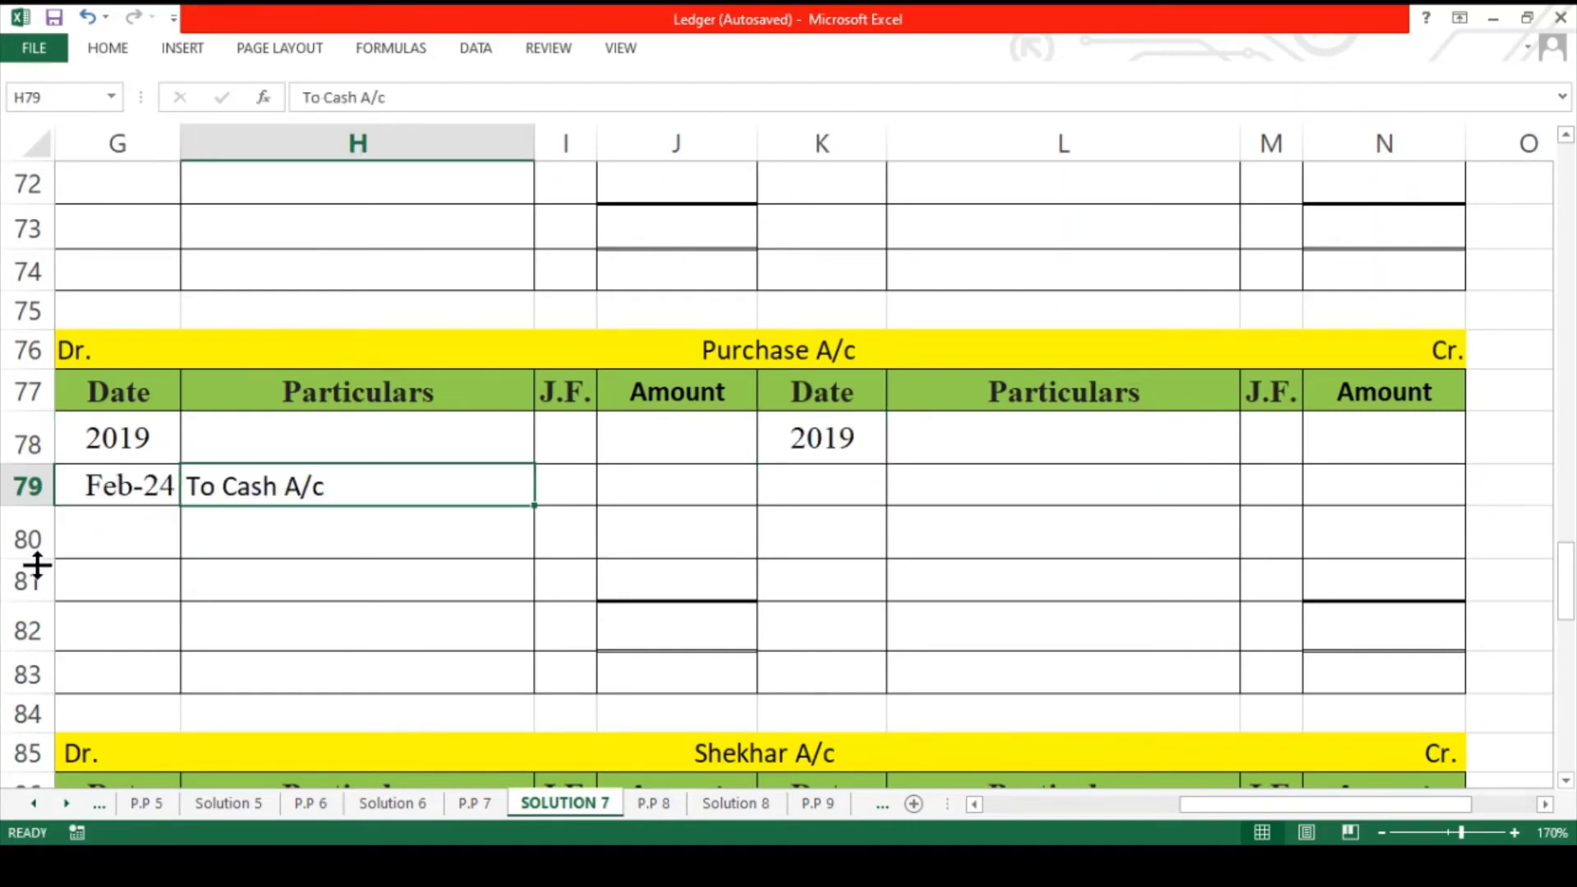
key(Tab)
key(Tab)
text(1500)
key(Return)
- Show the date 24 in G80 and the particulars To Advertisement A/c in H80 of Purchase A/c
key(Left)
key(Left)
key(Left)
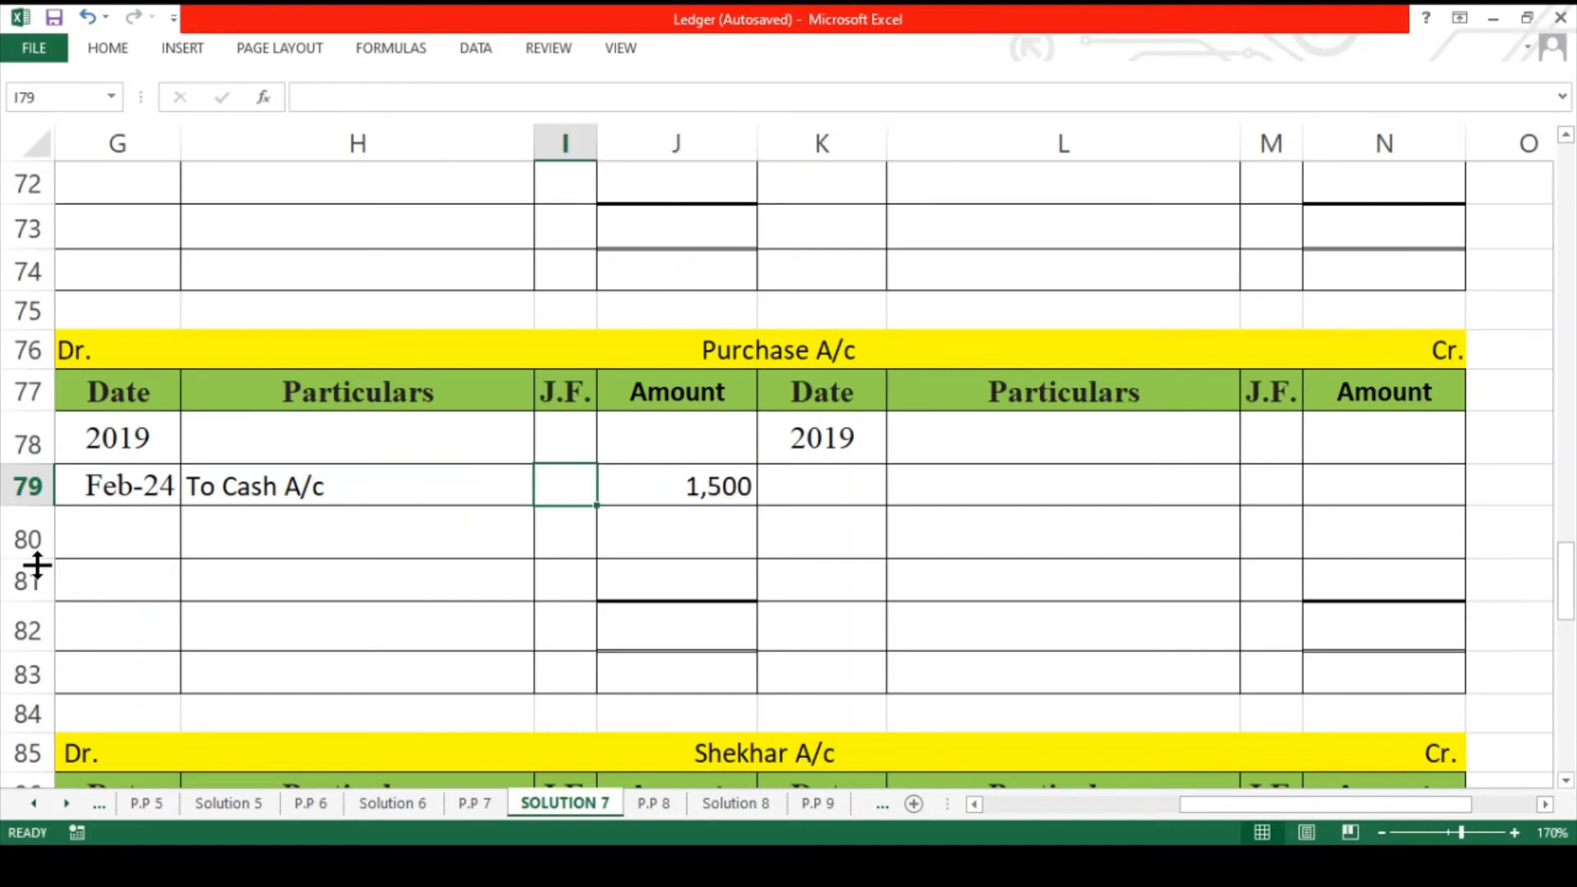
key(Down)
text(24)
key(Tab)
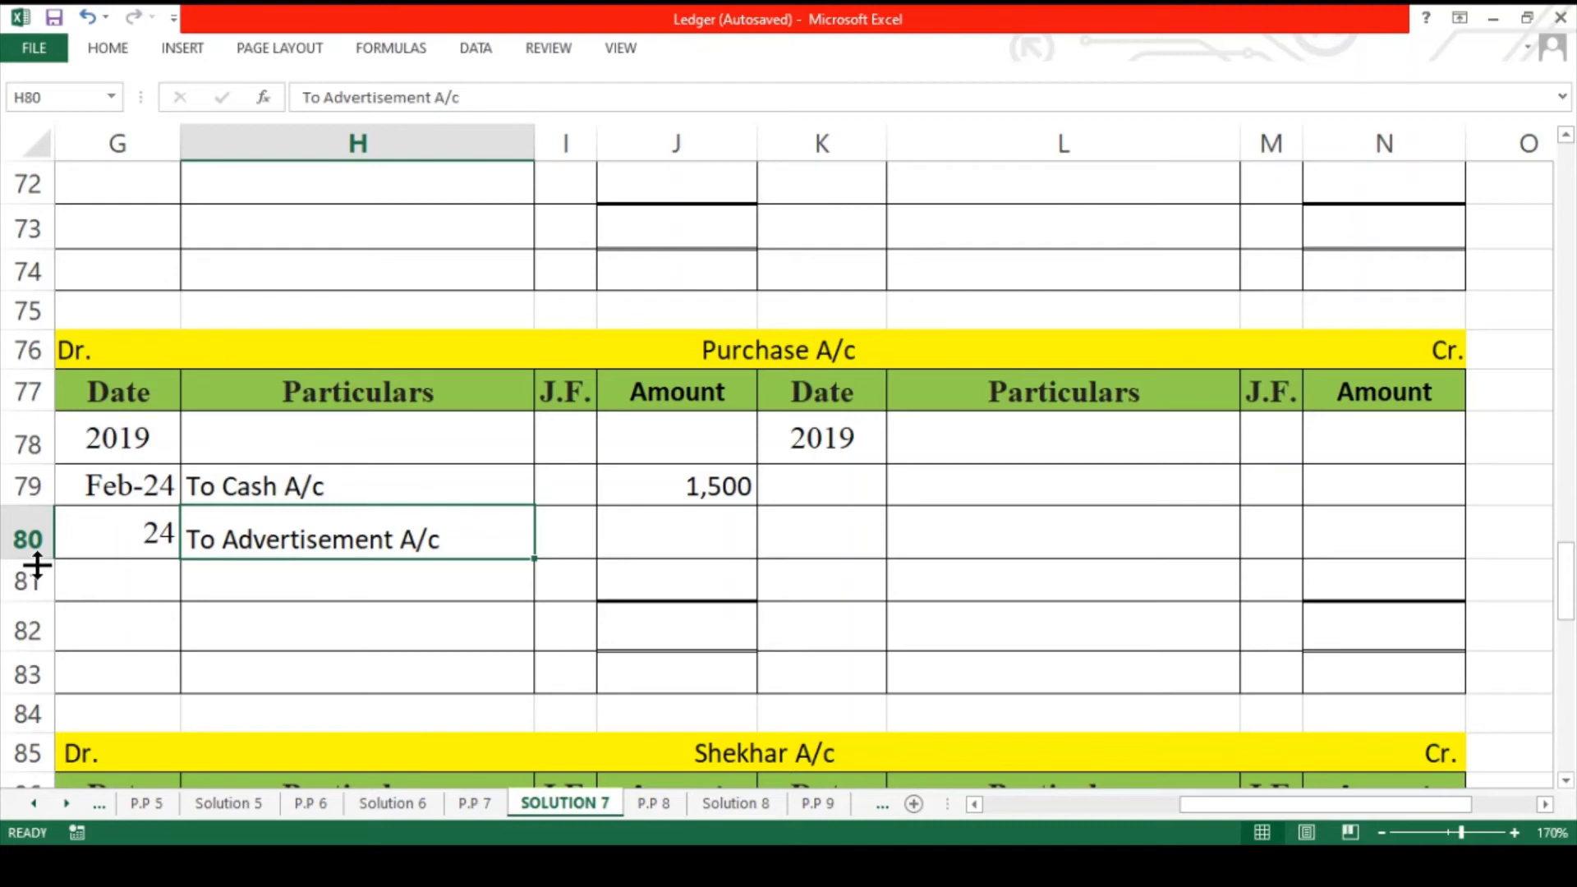
key(ctrl+z)
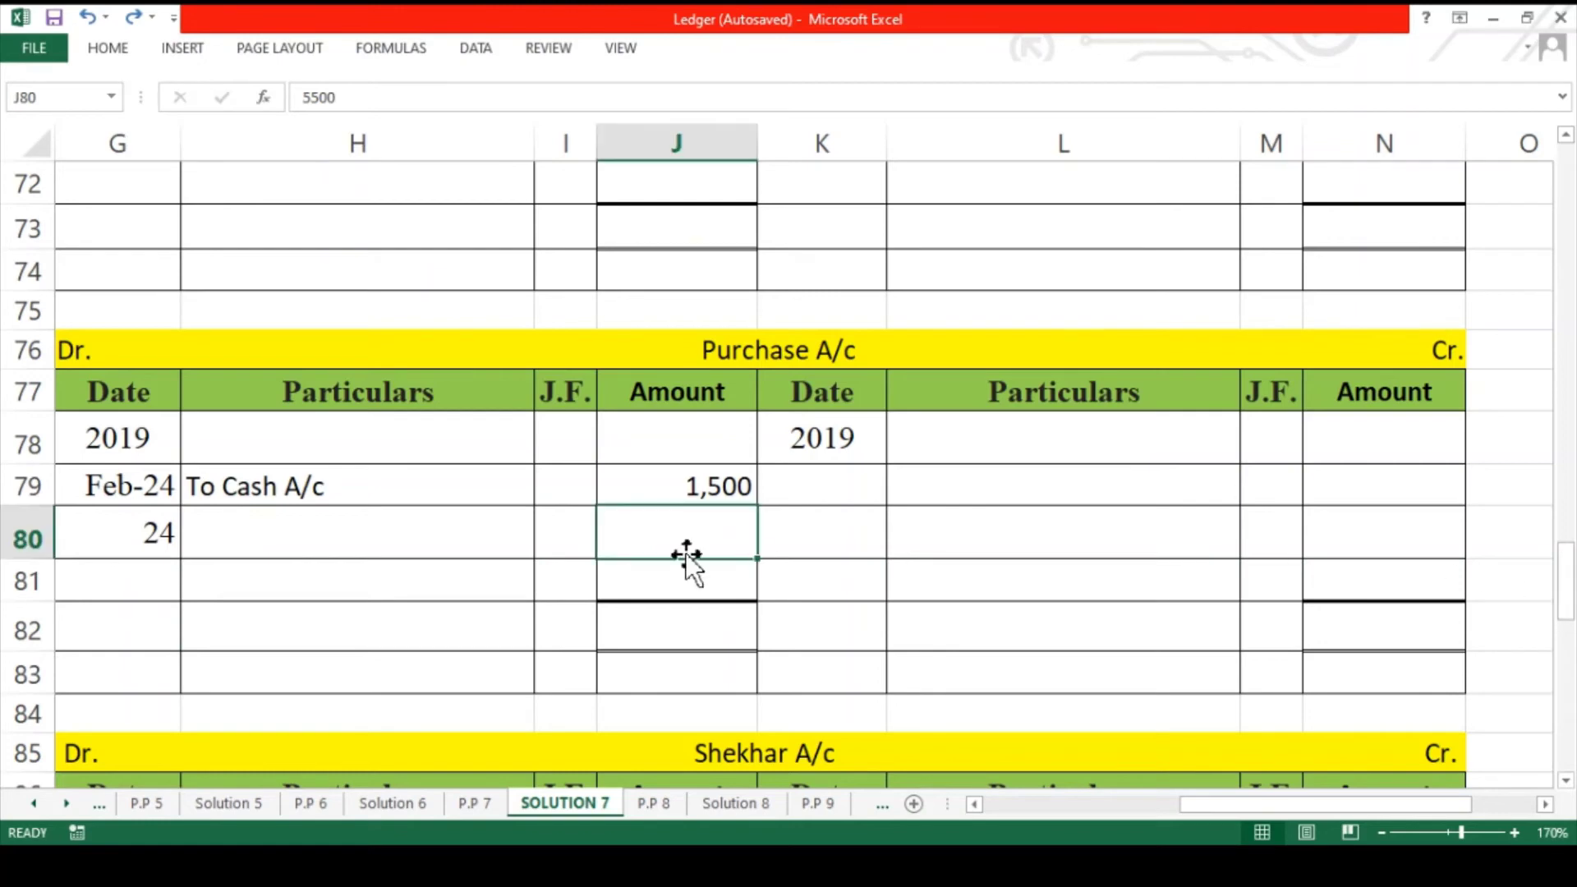
click(442, 536)
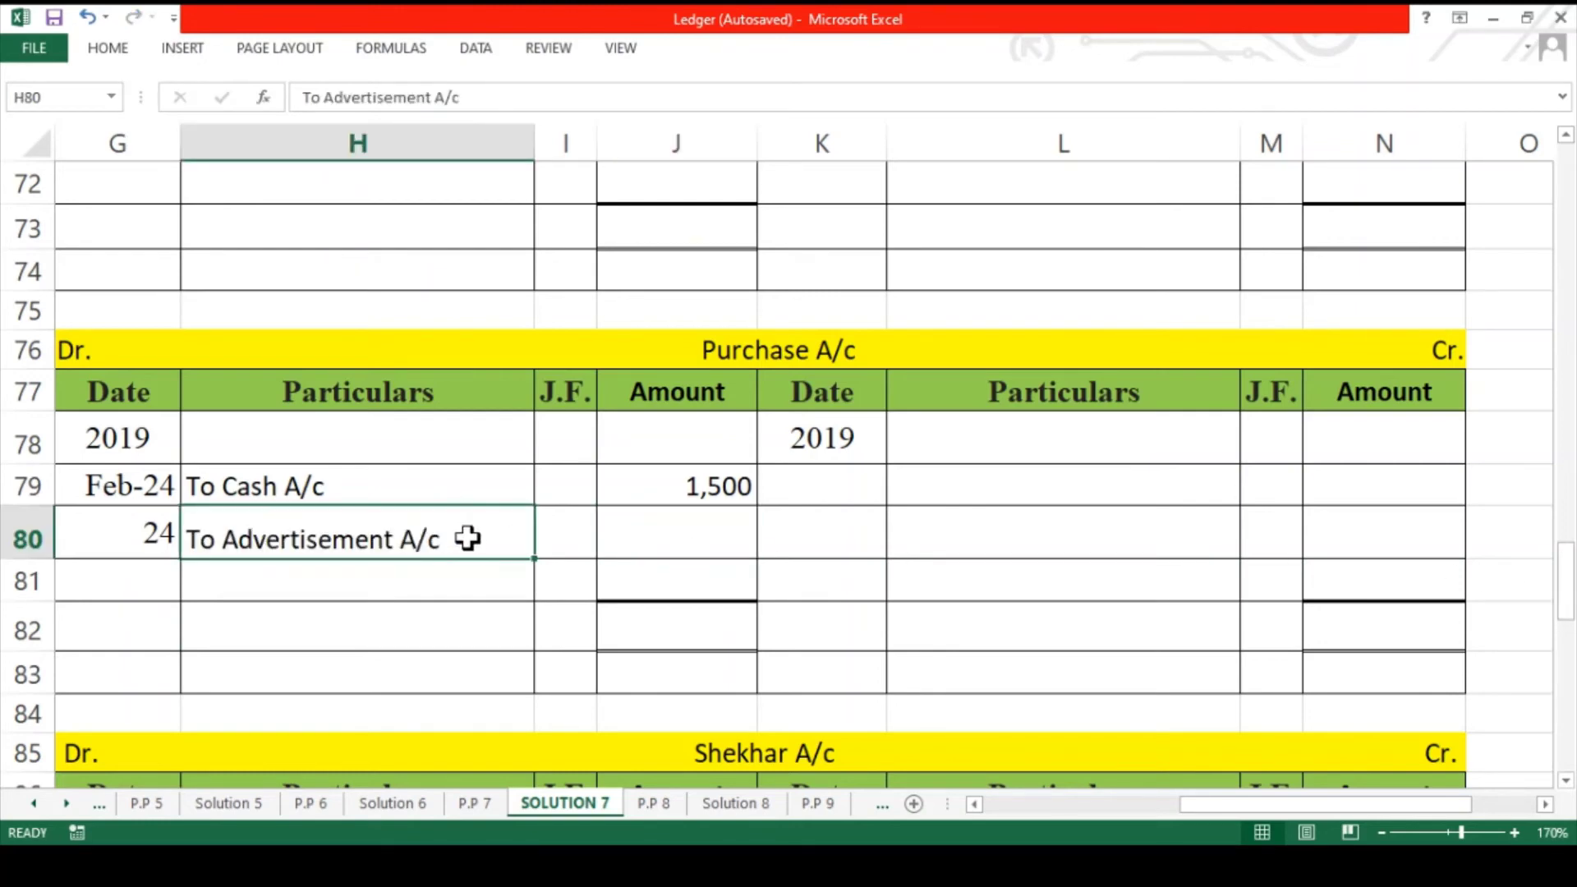
- Correct the particulars in H80 so they name the advance account credited in journal line B26 instead of Advertisement
double_click(468, 538)
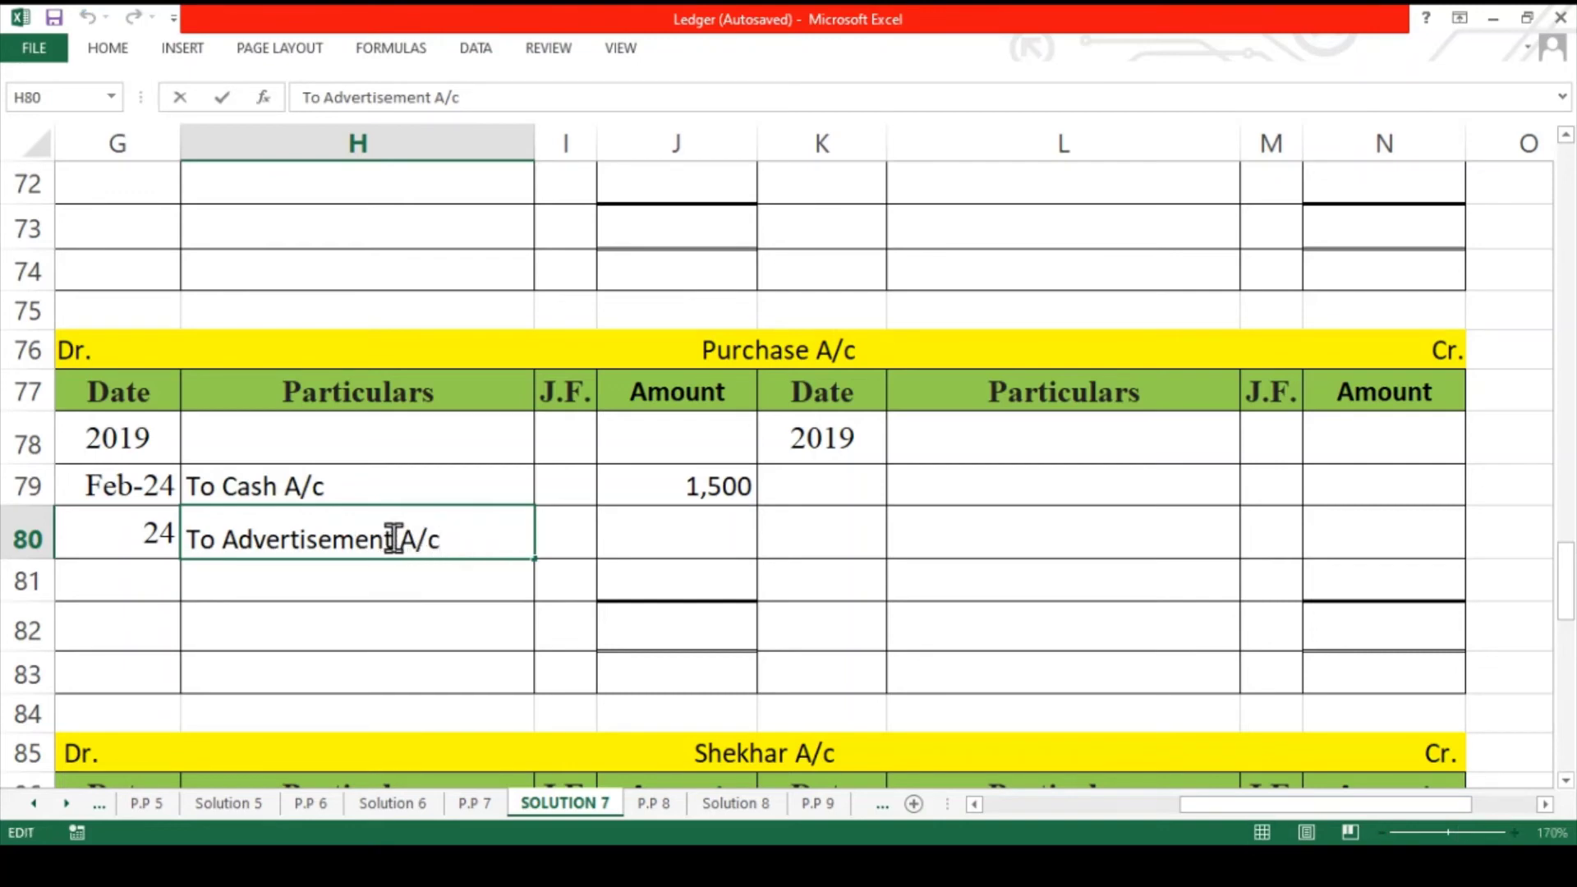
drag(394, 538, 267, 538)
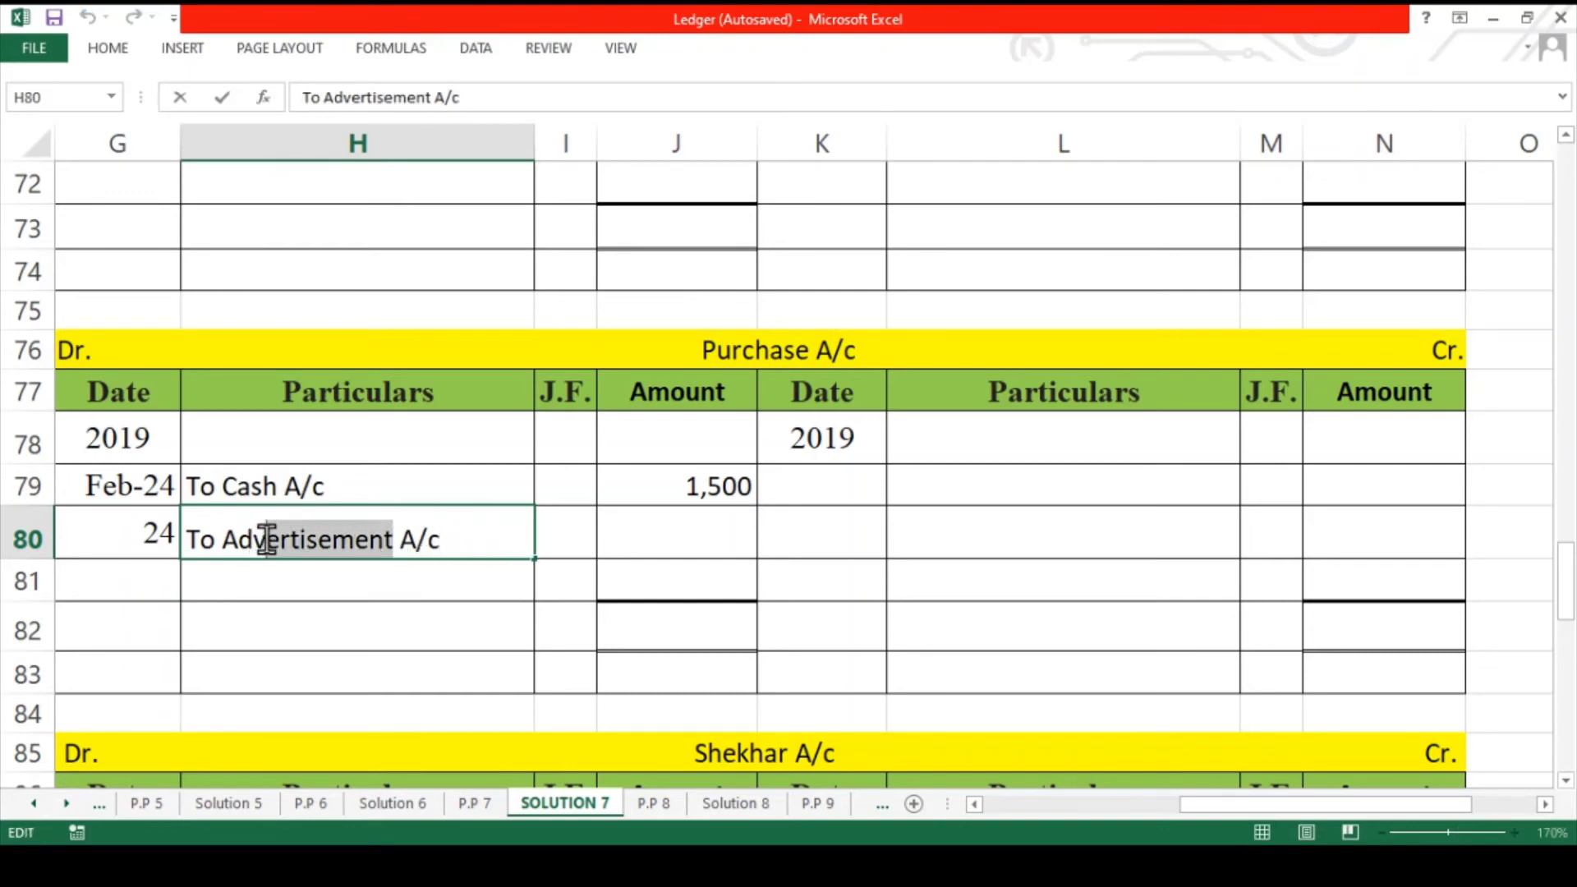
text(ance )
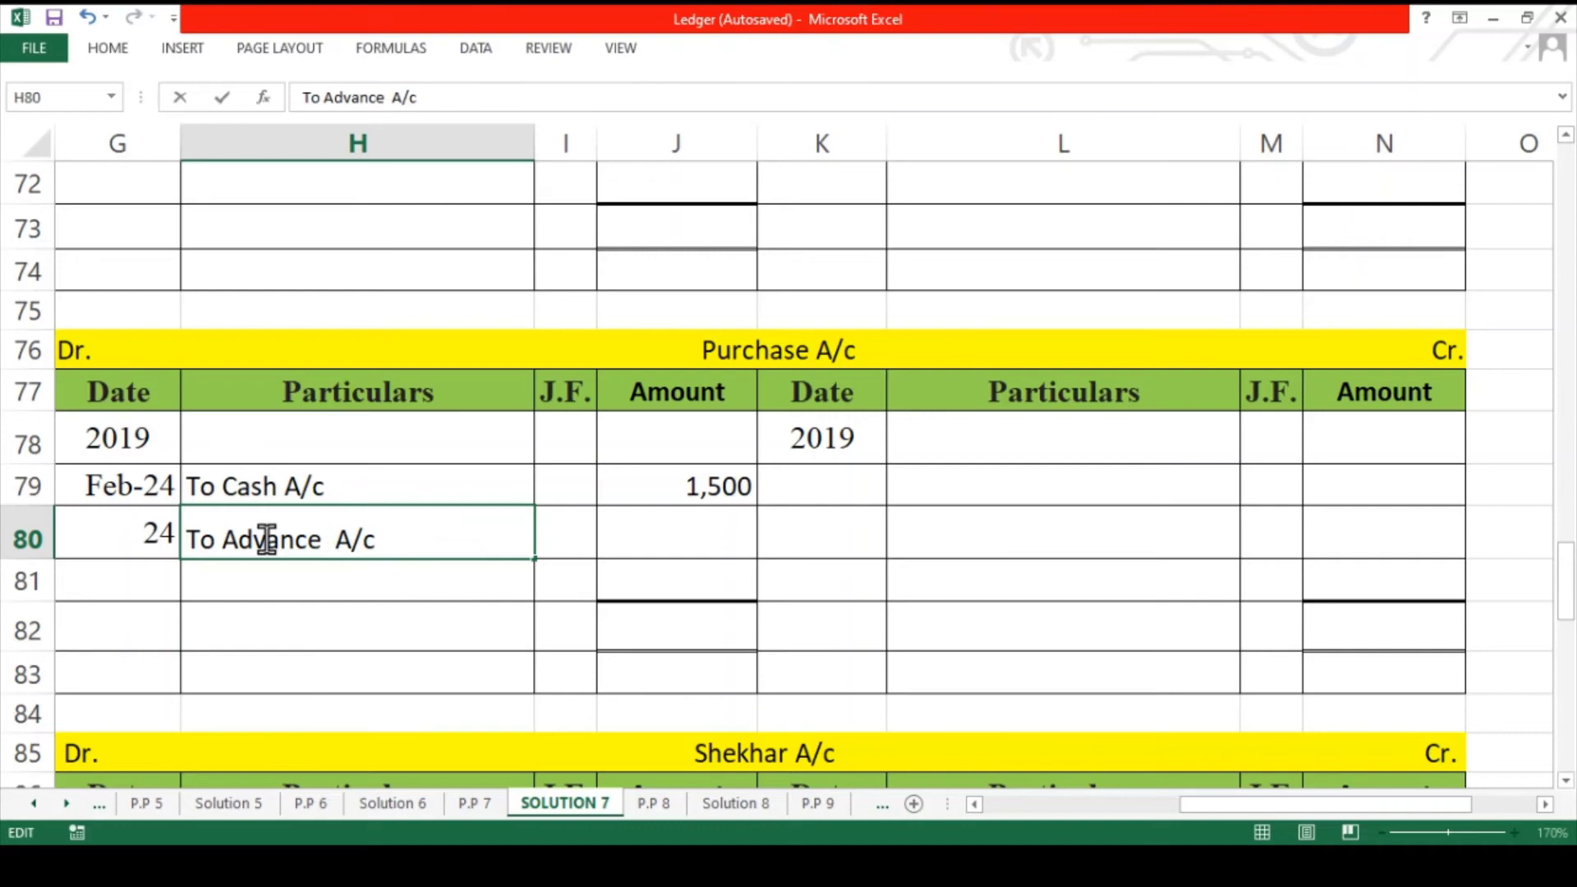
text(to N)
key(BackSpace)
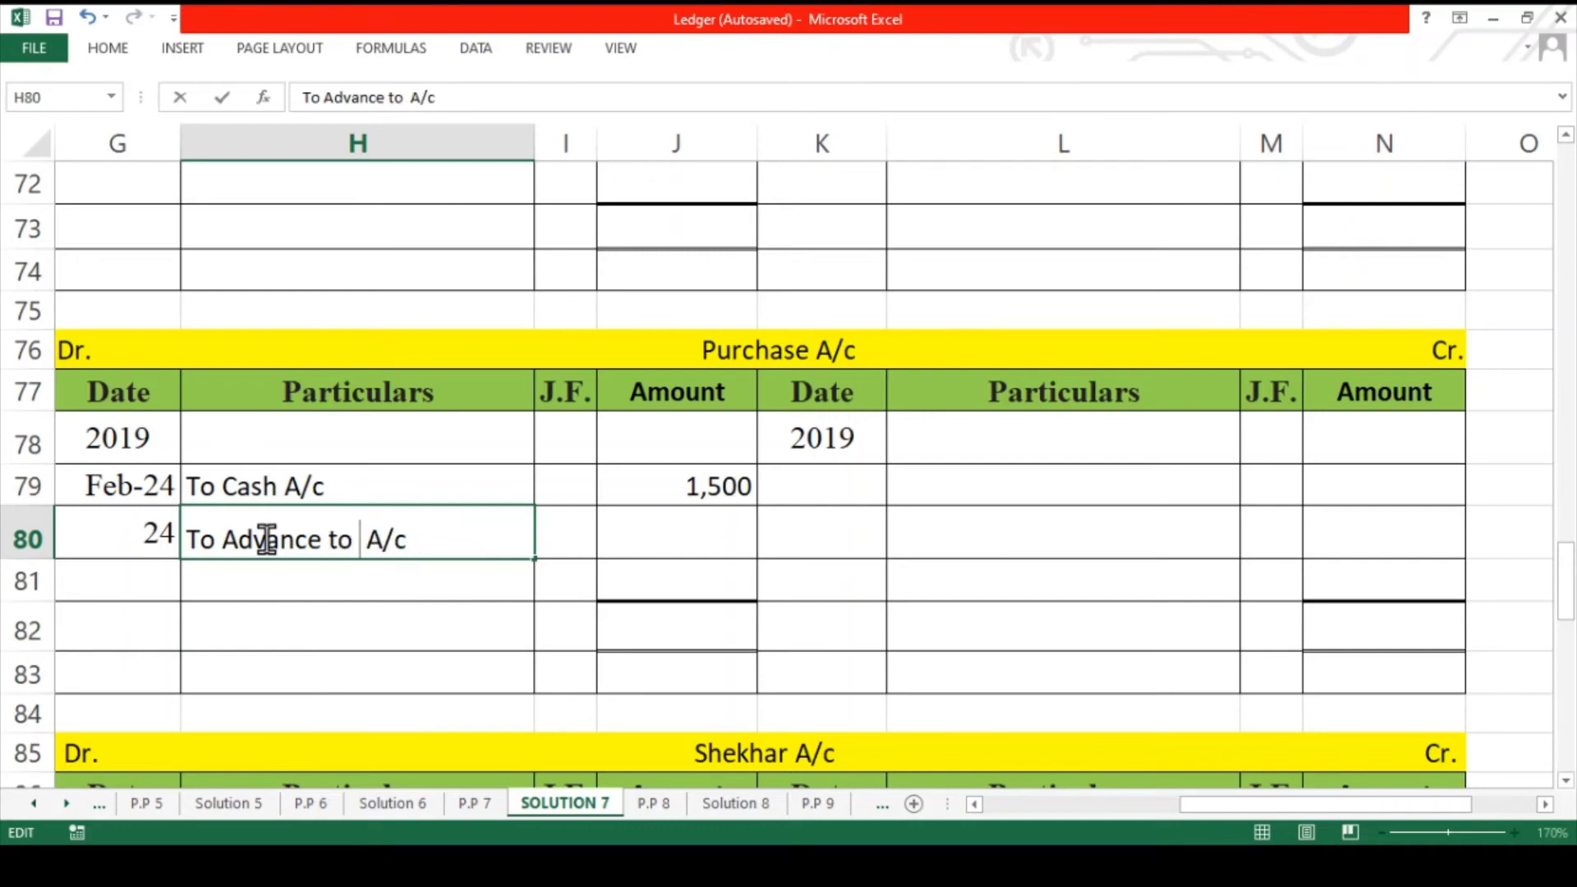
text(Mohan)
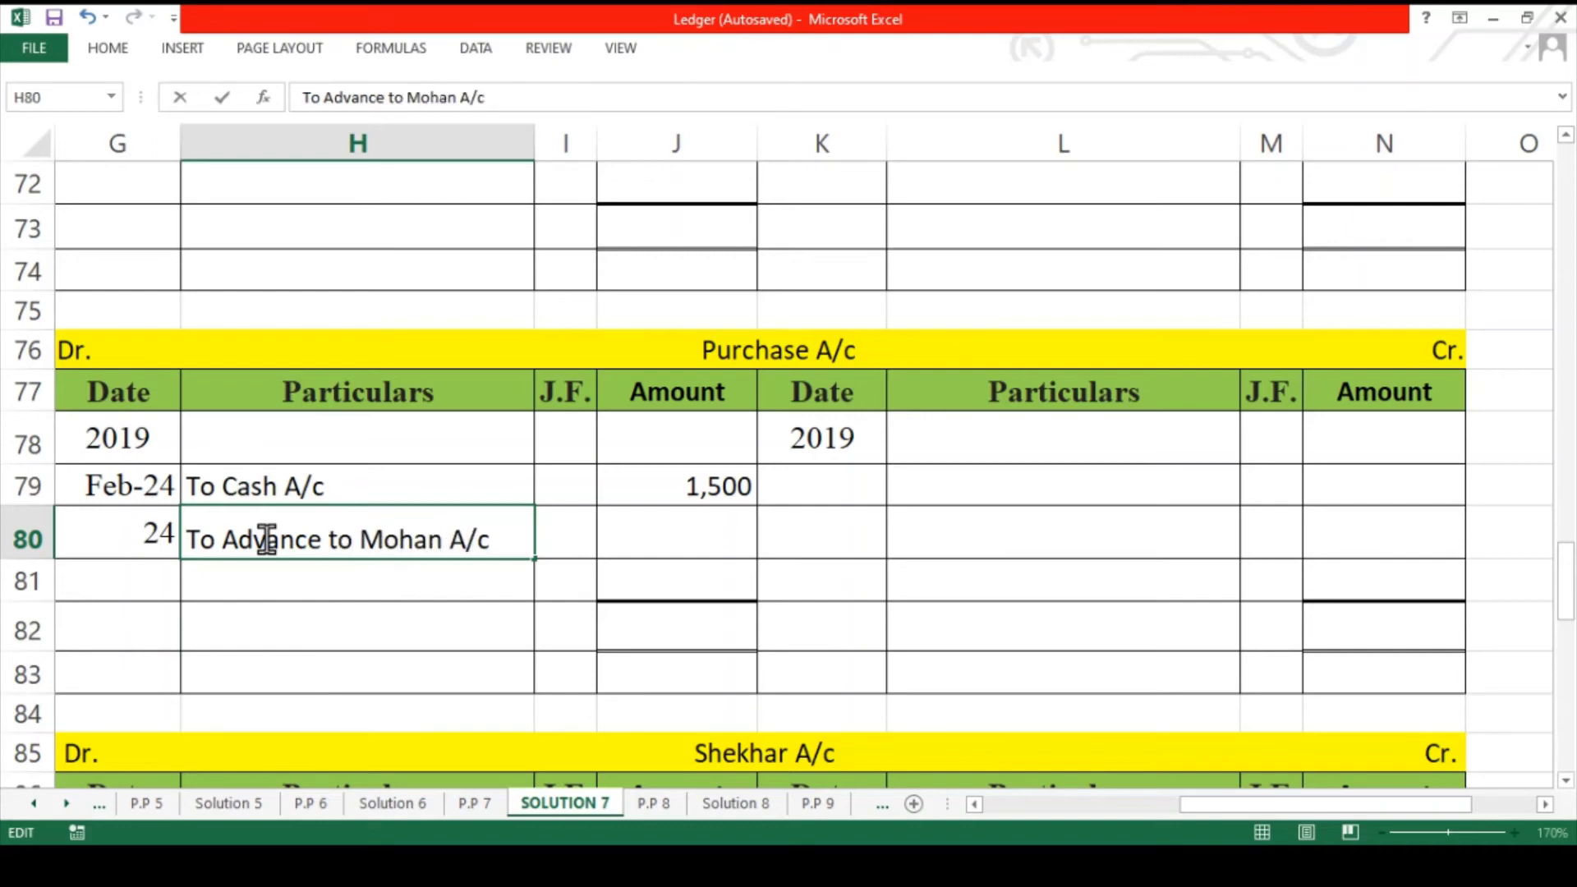
key(Return)
- Show the debit amount 5,500 in J80 for the advance account entry in Purchase A/c
key(Up)
key(Right)
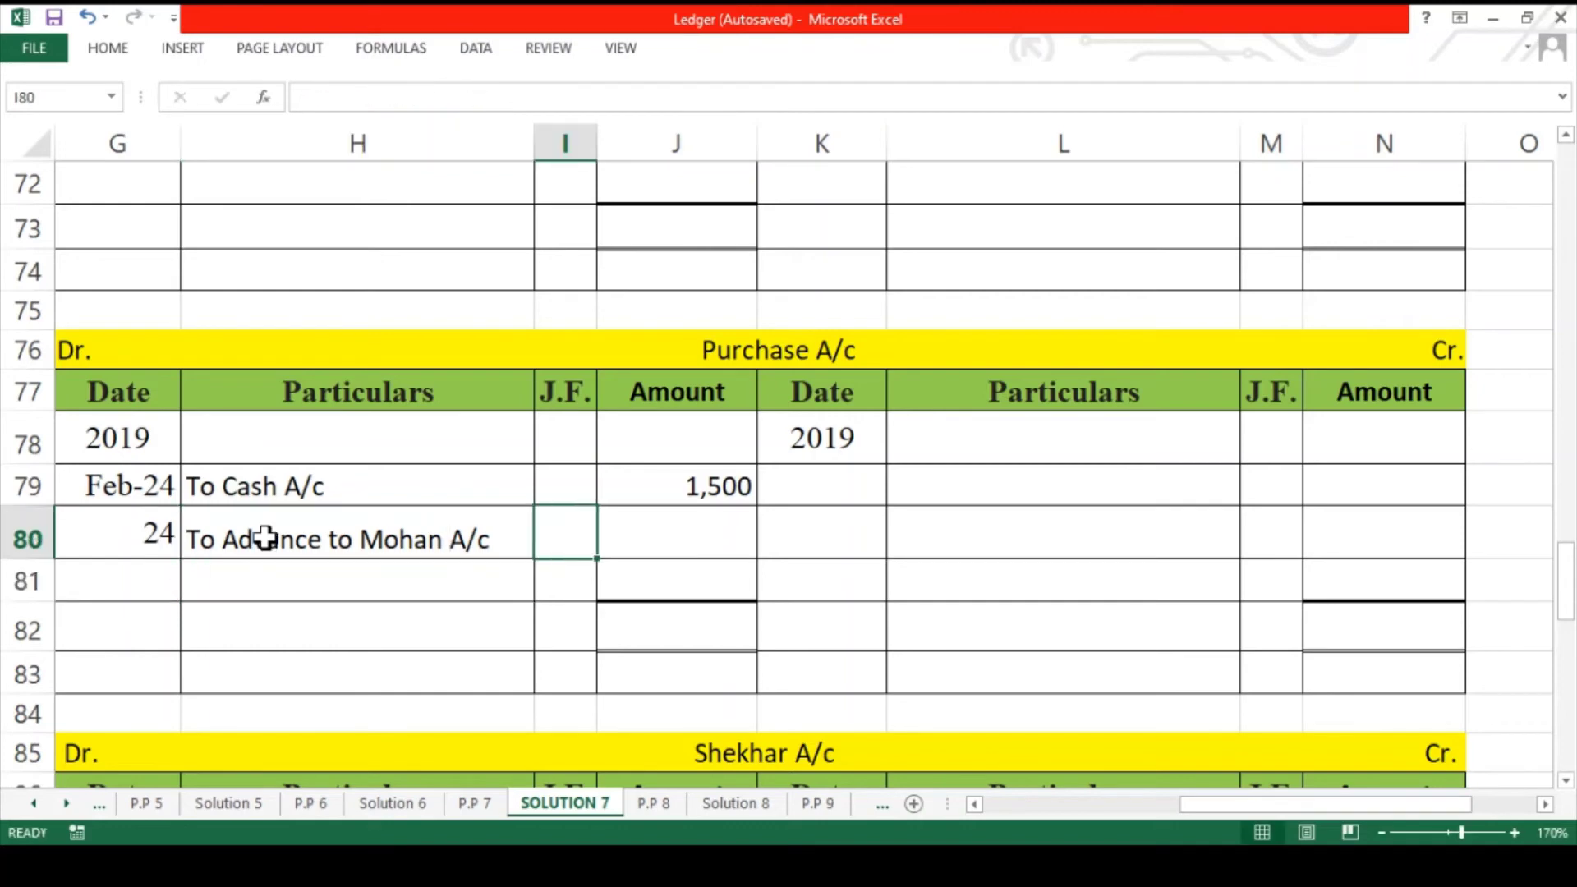
key(Right)
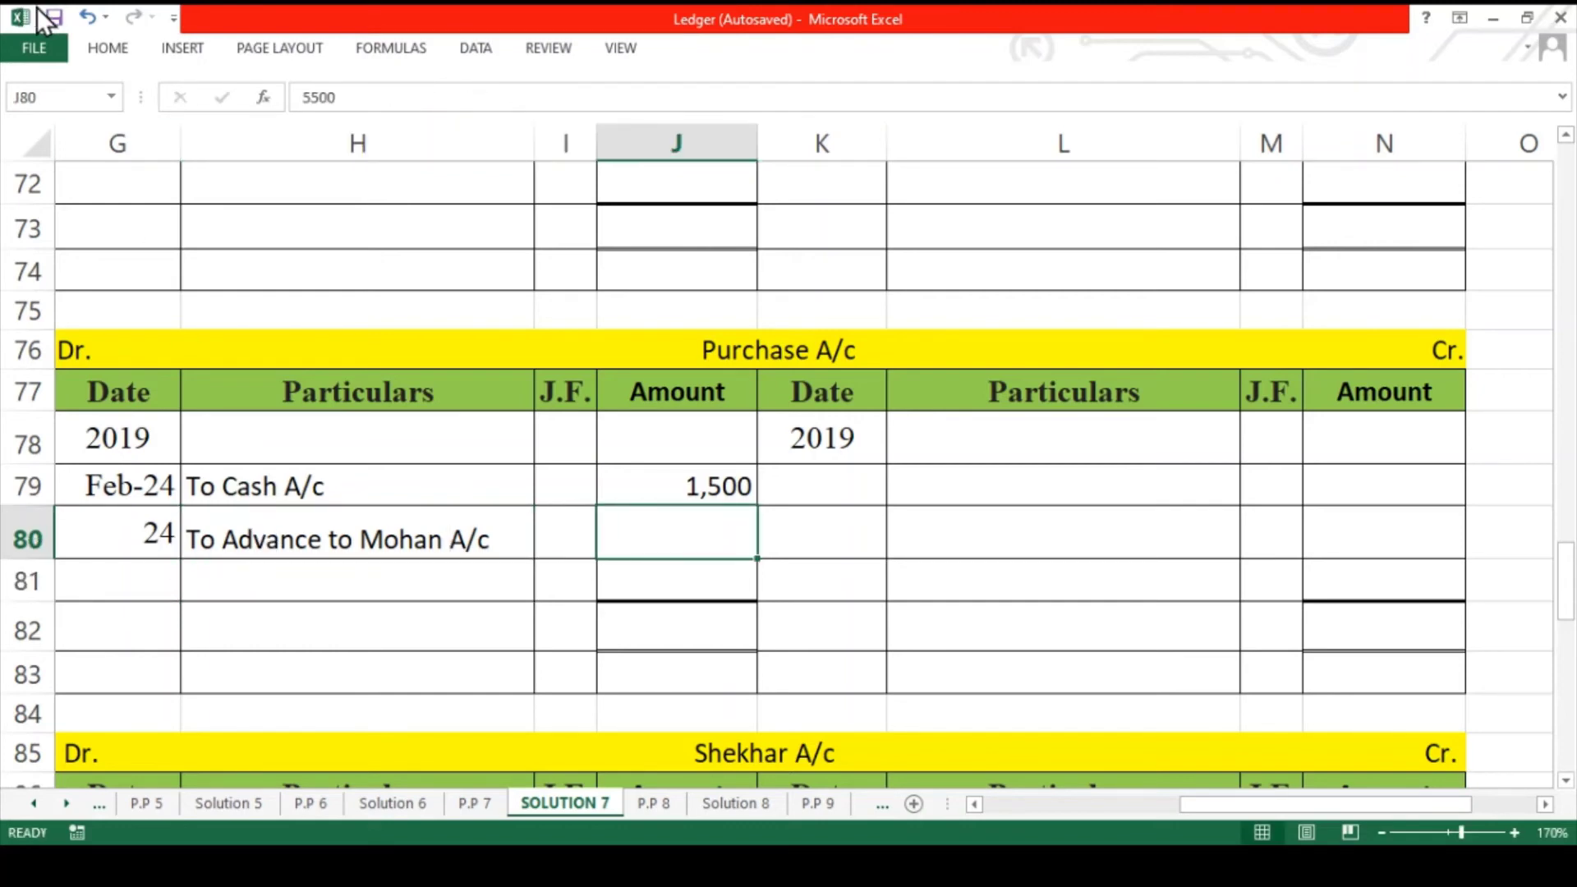
click(123, 56)
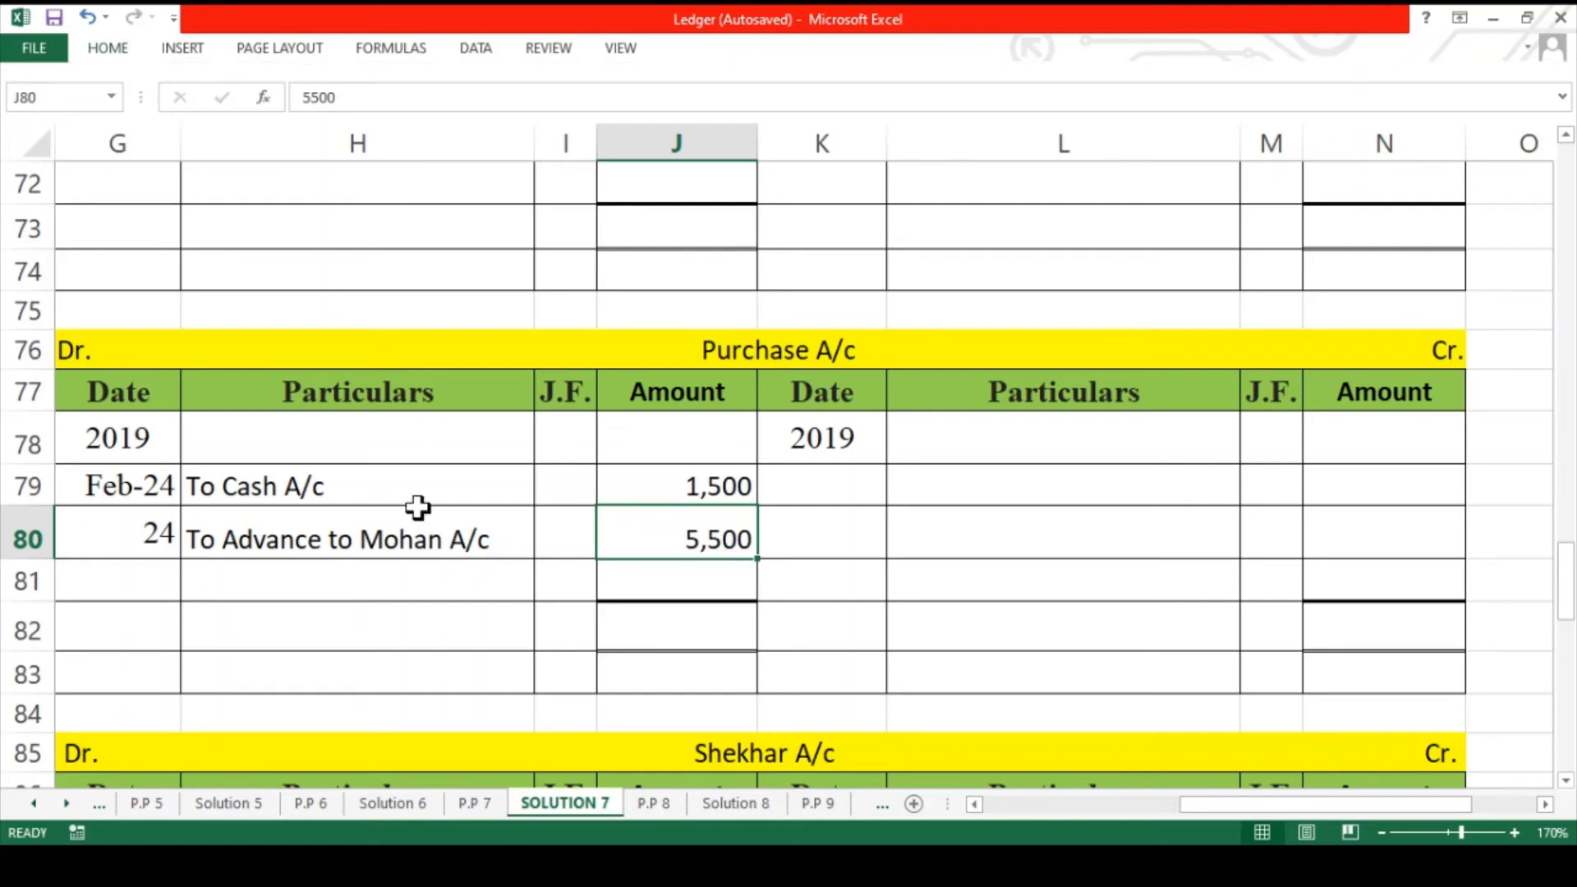
- Fill the debit line Purchase A/c of the 24 February entry in journal cell B24 with yellow
scroll(418, 507, left, 6)
scroll(418, 507, up, 7)
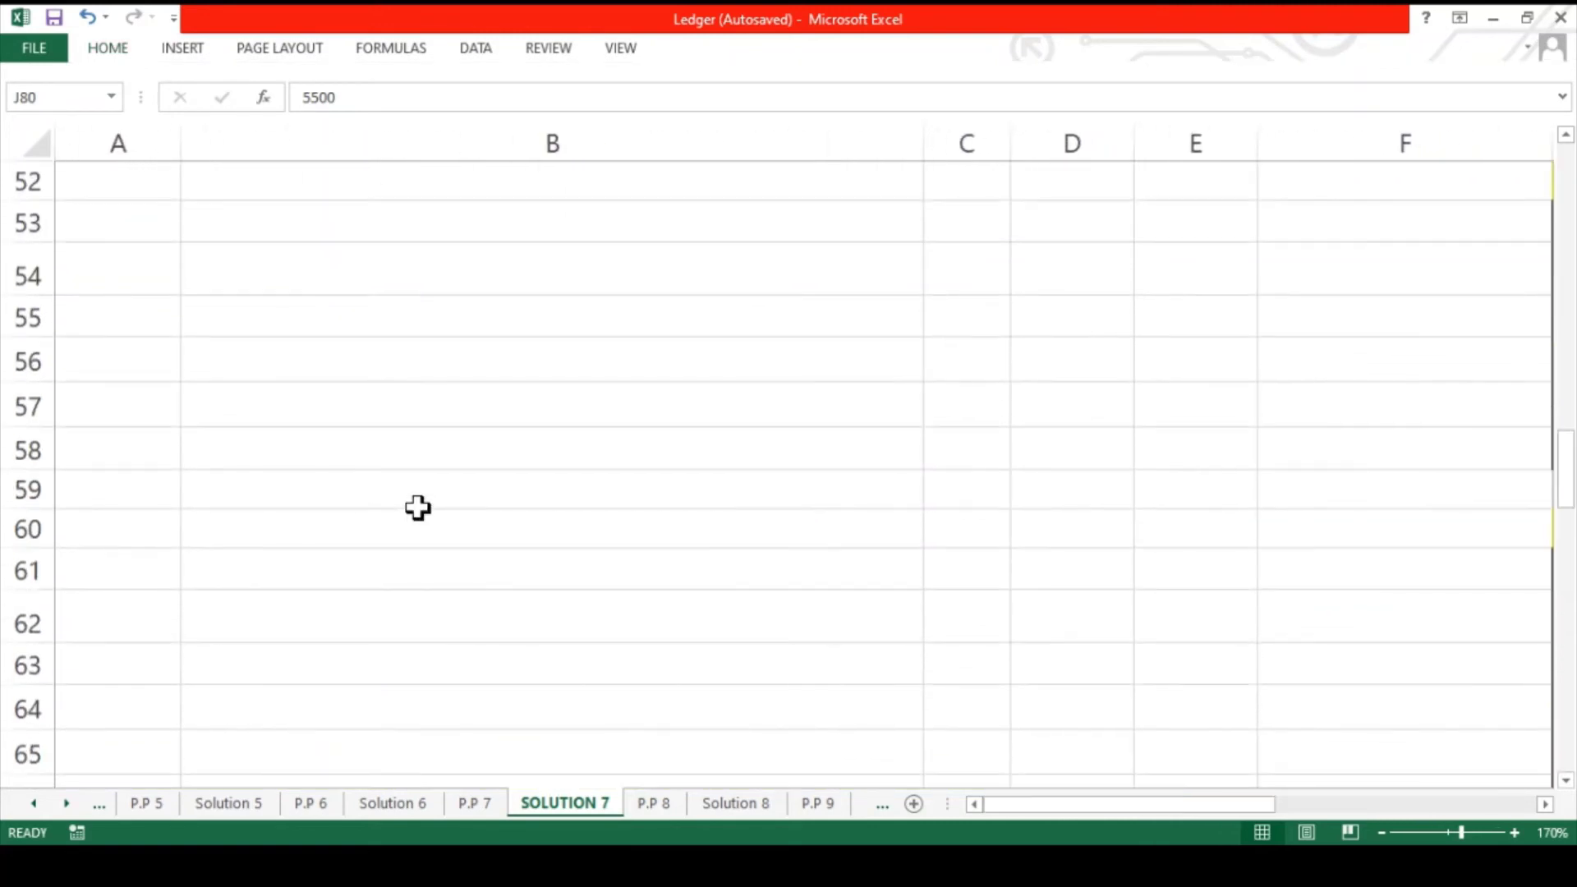
scroll(418, 508, up, 11)
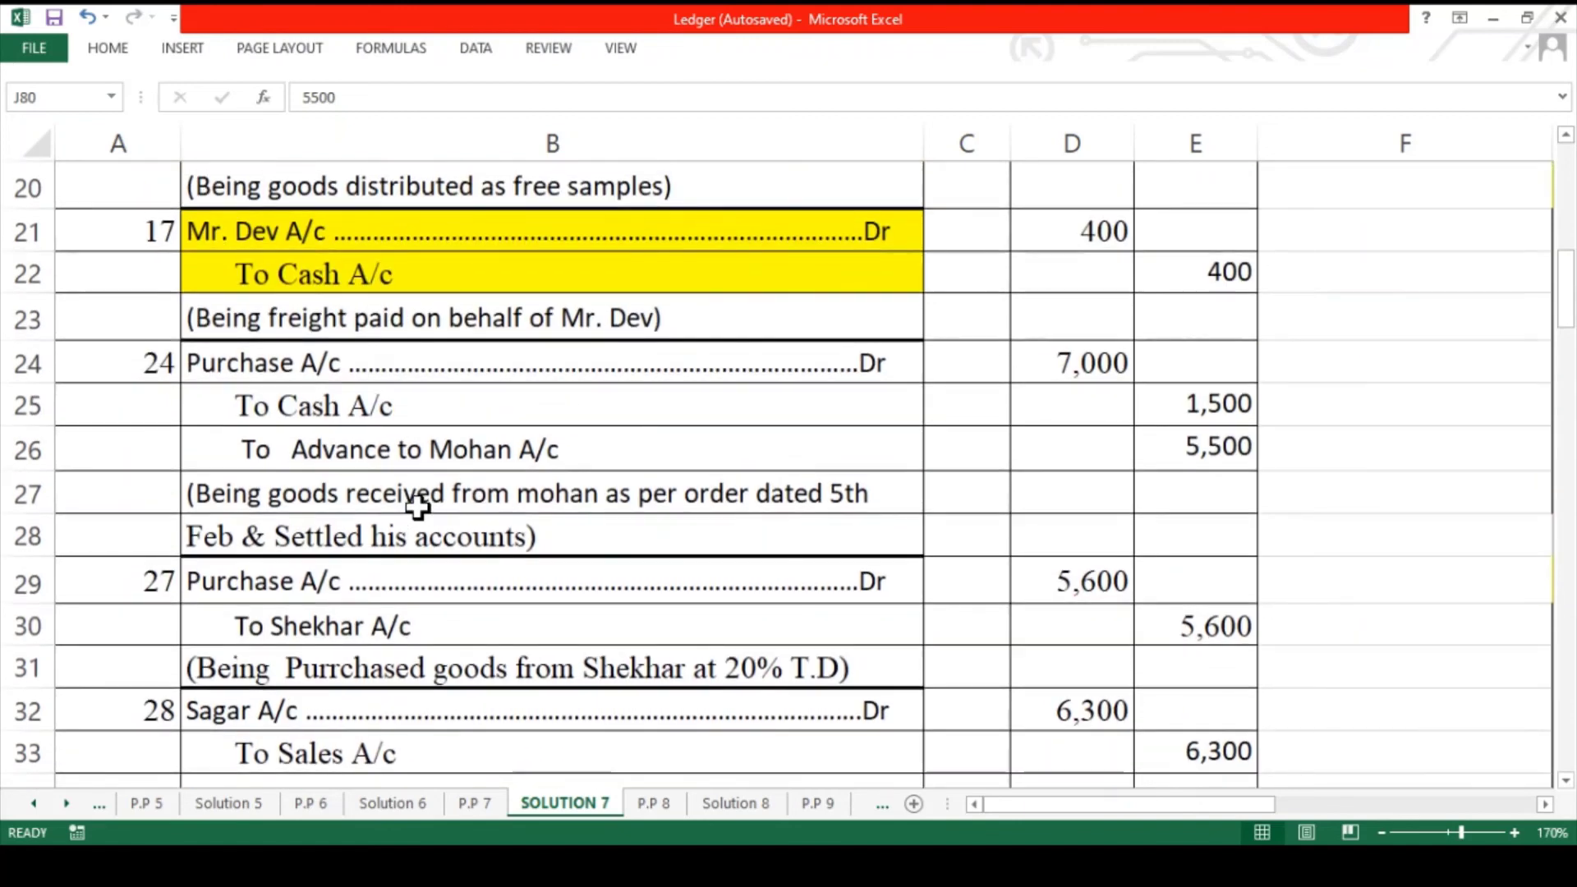
drag(386, 410, 394, 436)
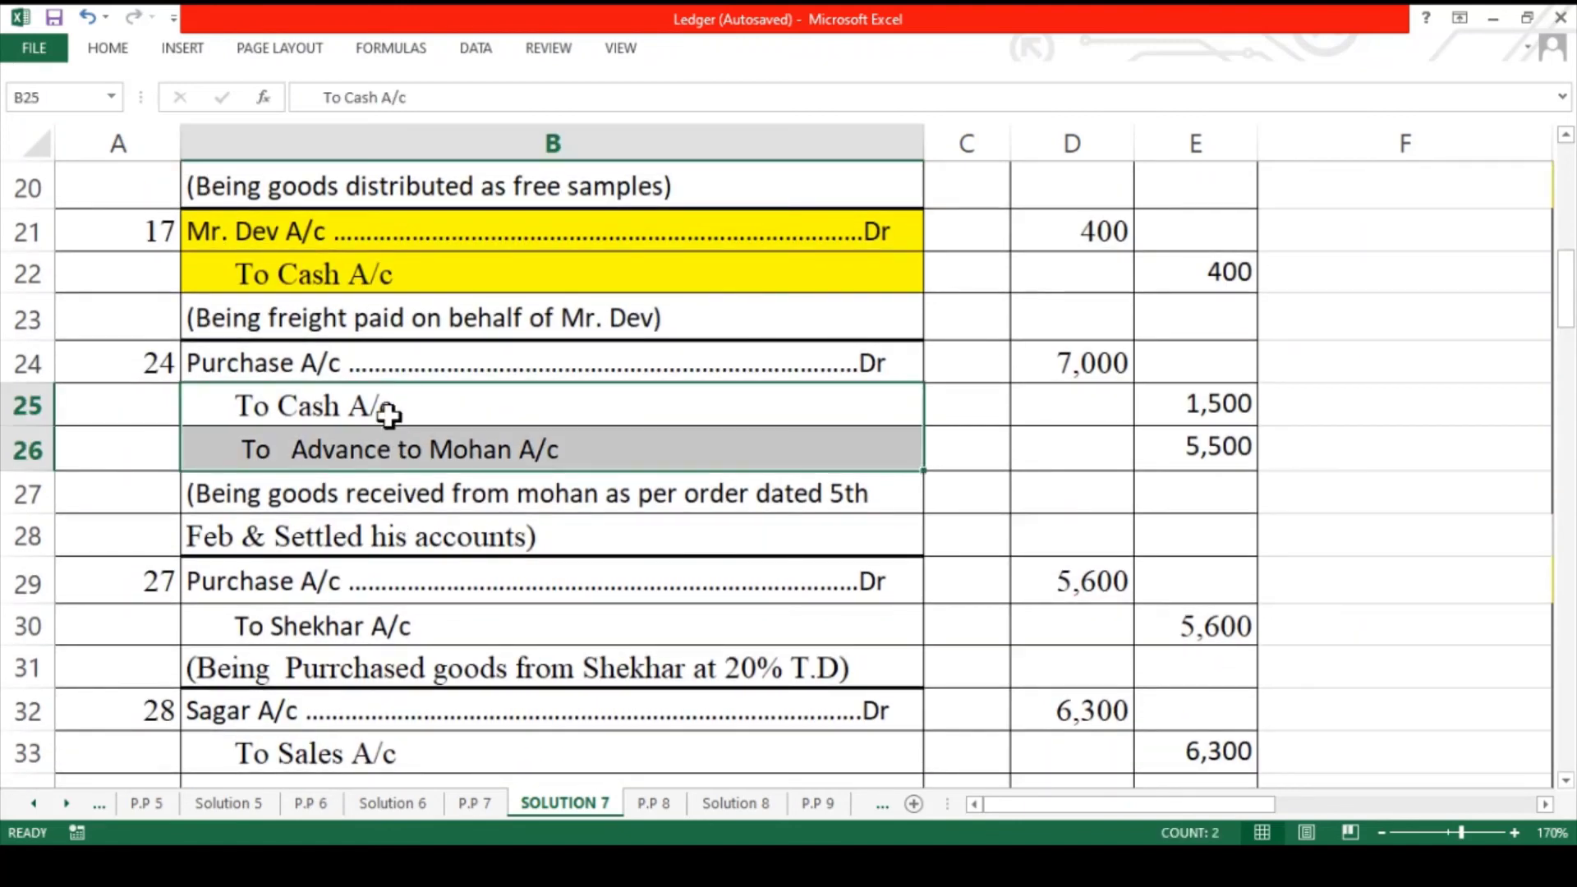
click(371, 366)
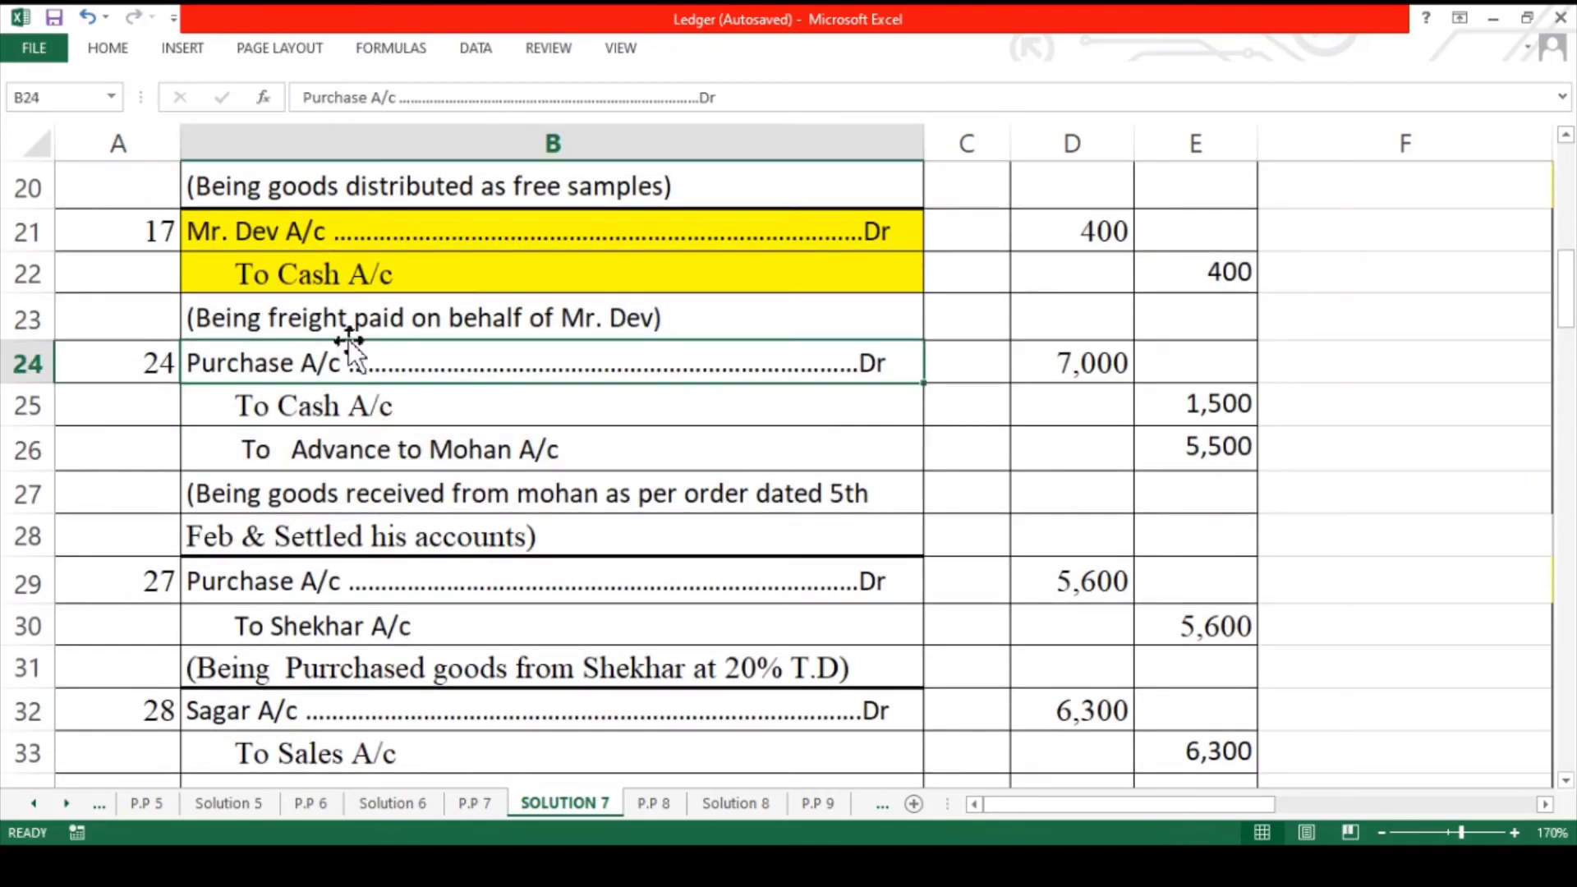
click(115, 46)
click(342, 122)
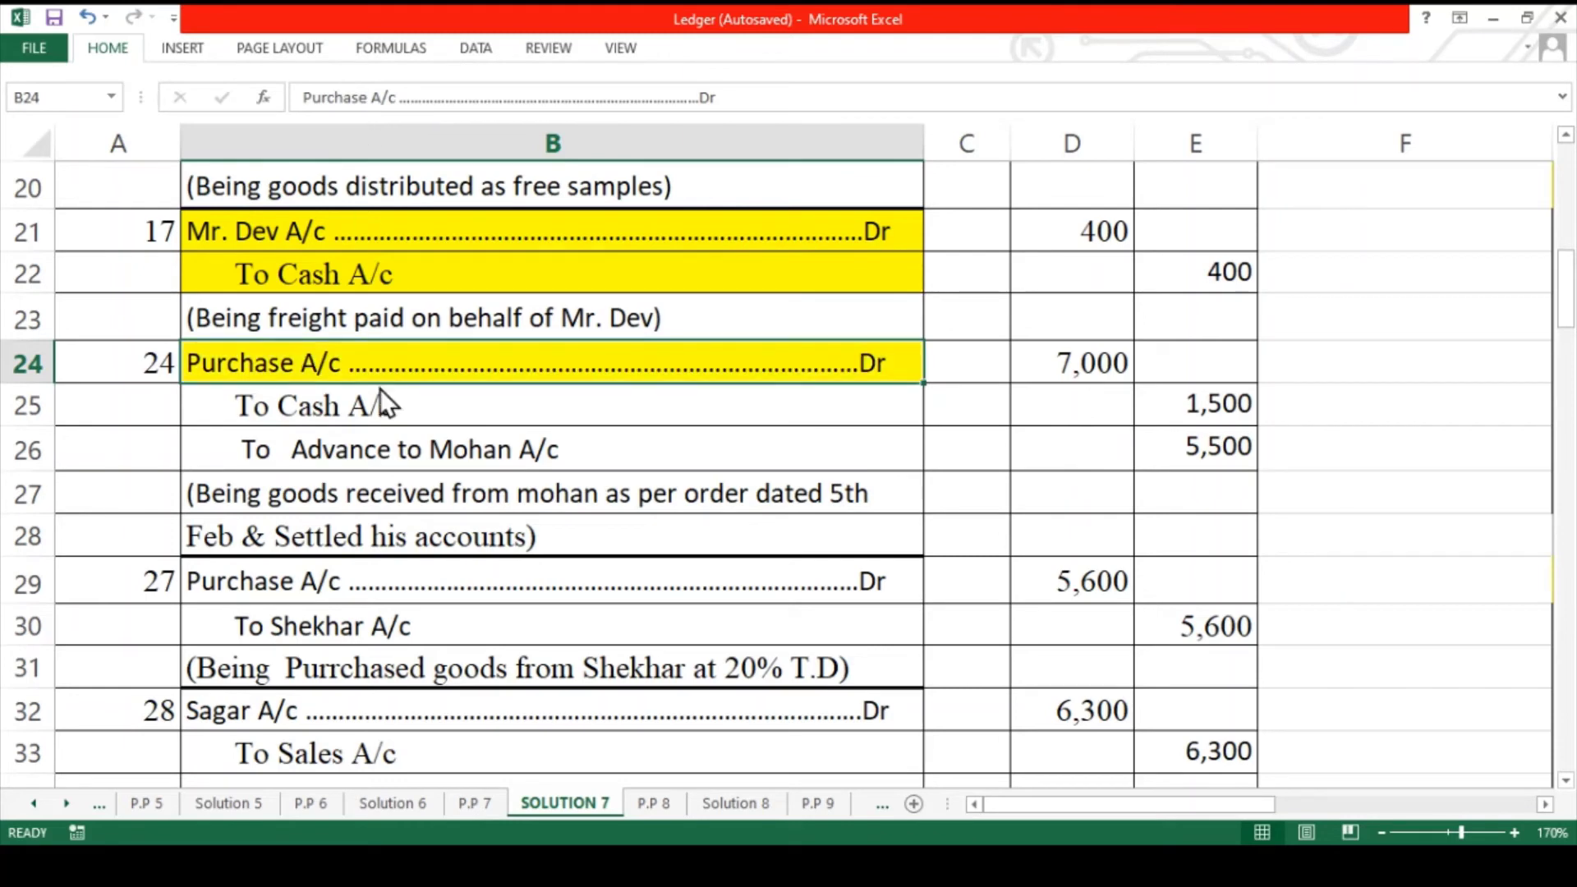
click(381, 408)
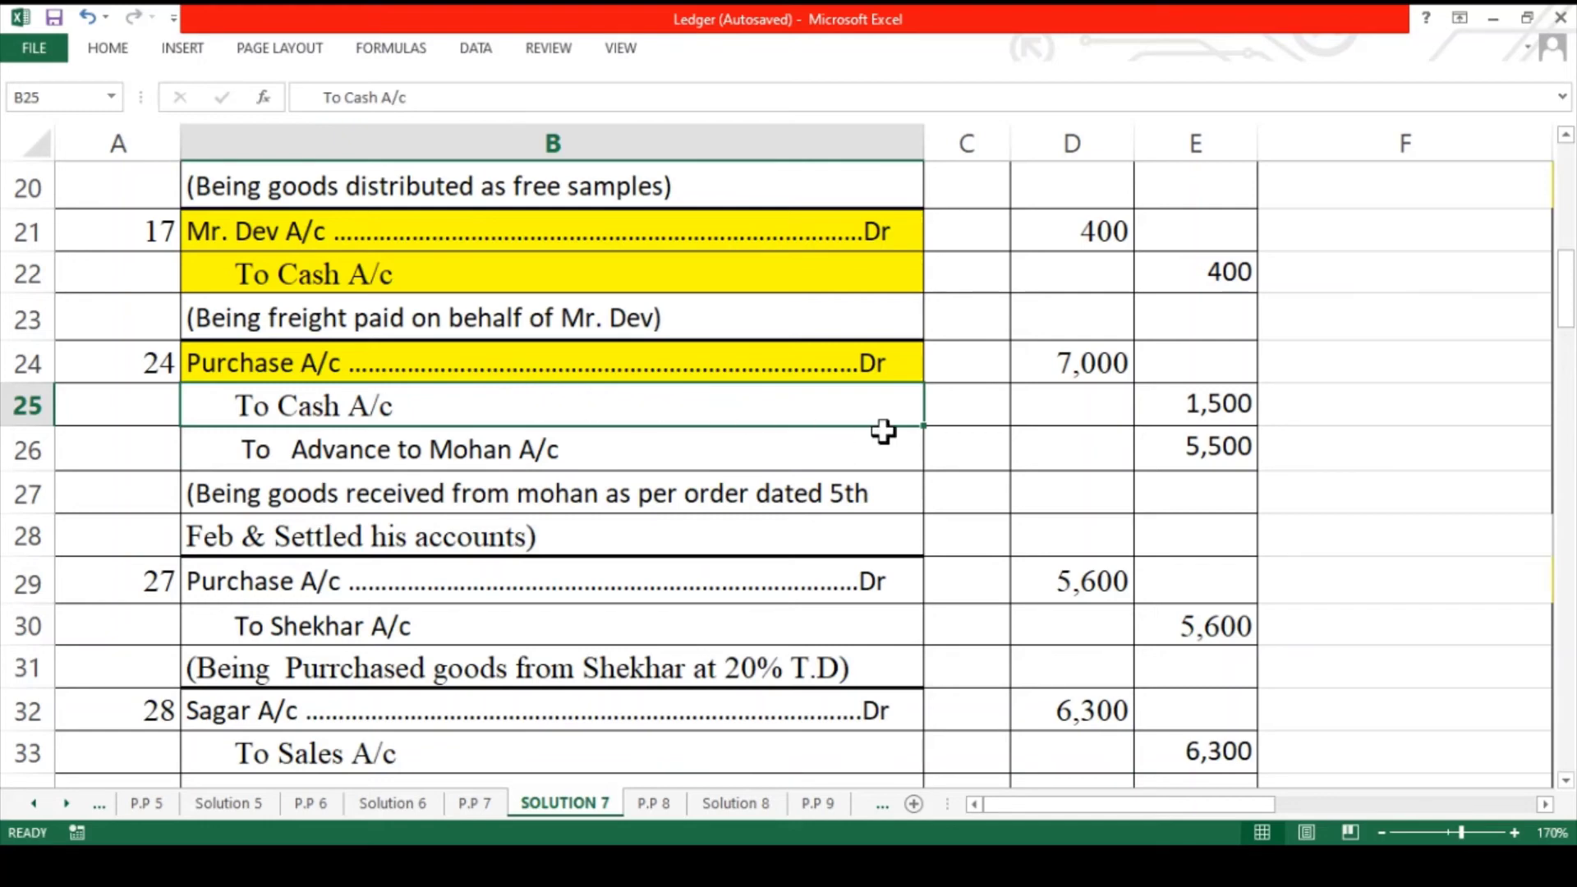
scroll(883, 430, right, 5)
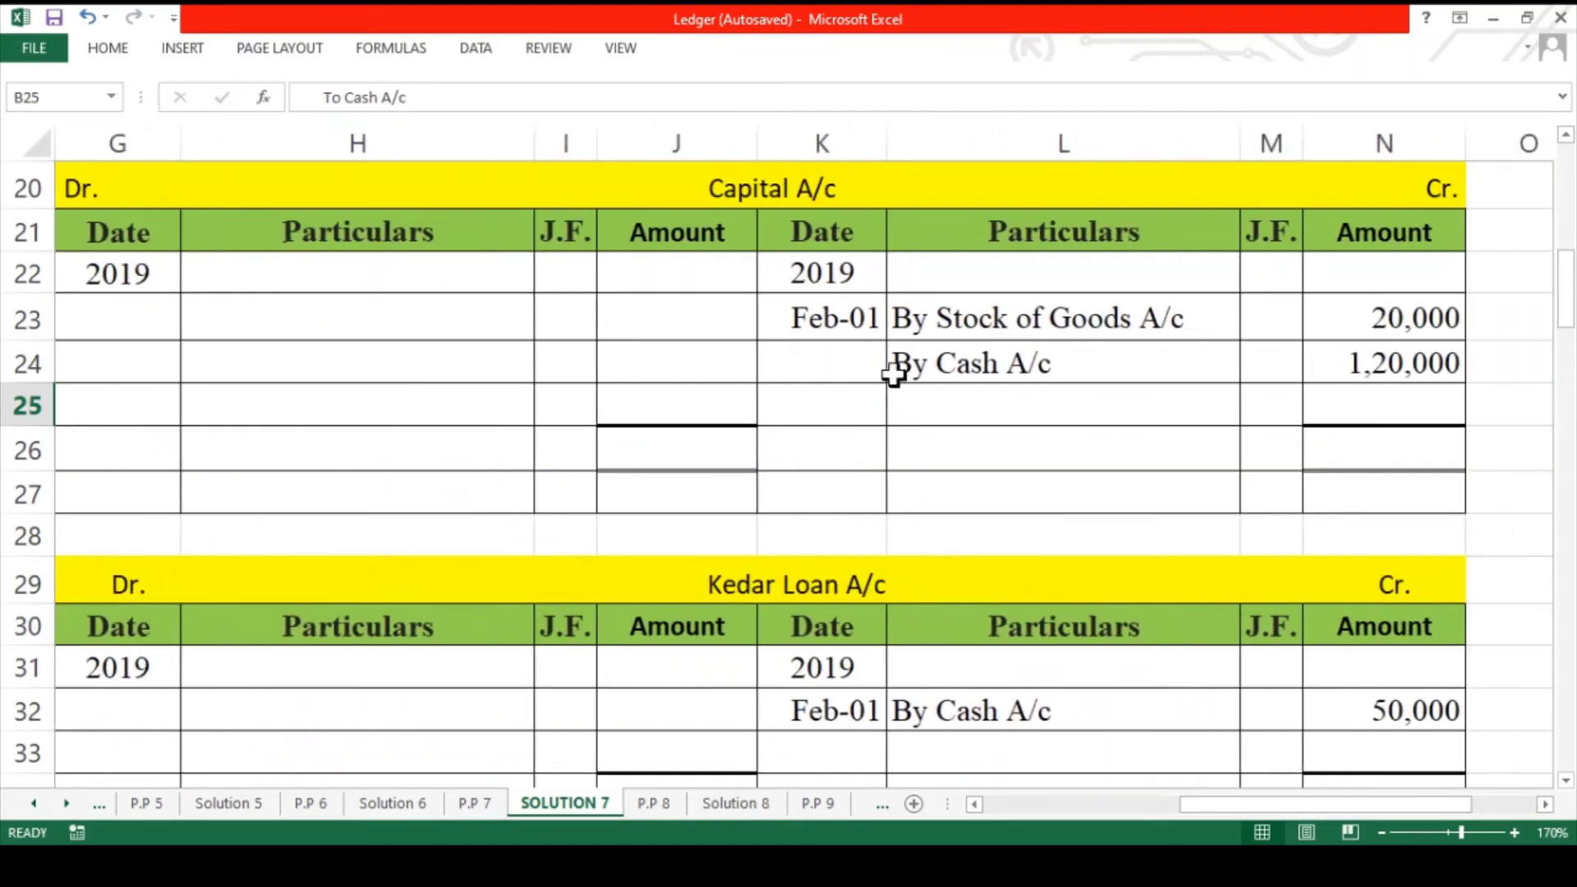
click(878, 370)
key(ctrl+y)
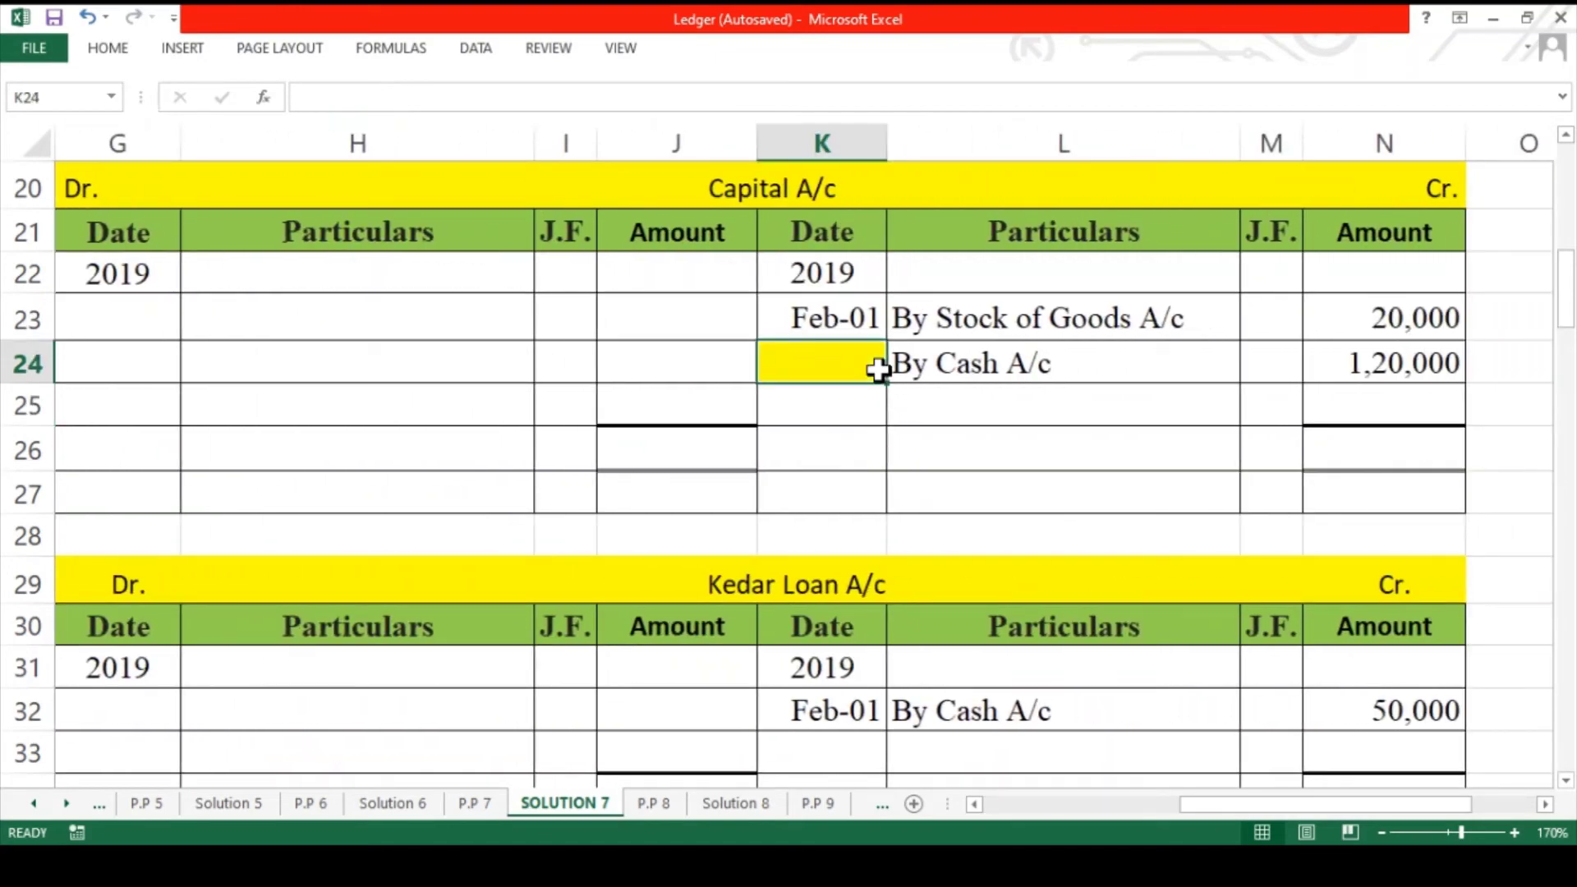
key(ctrl+z)
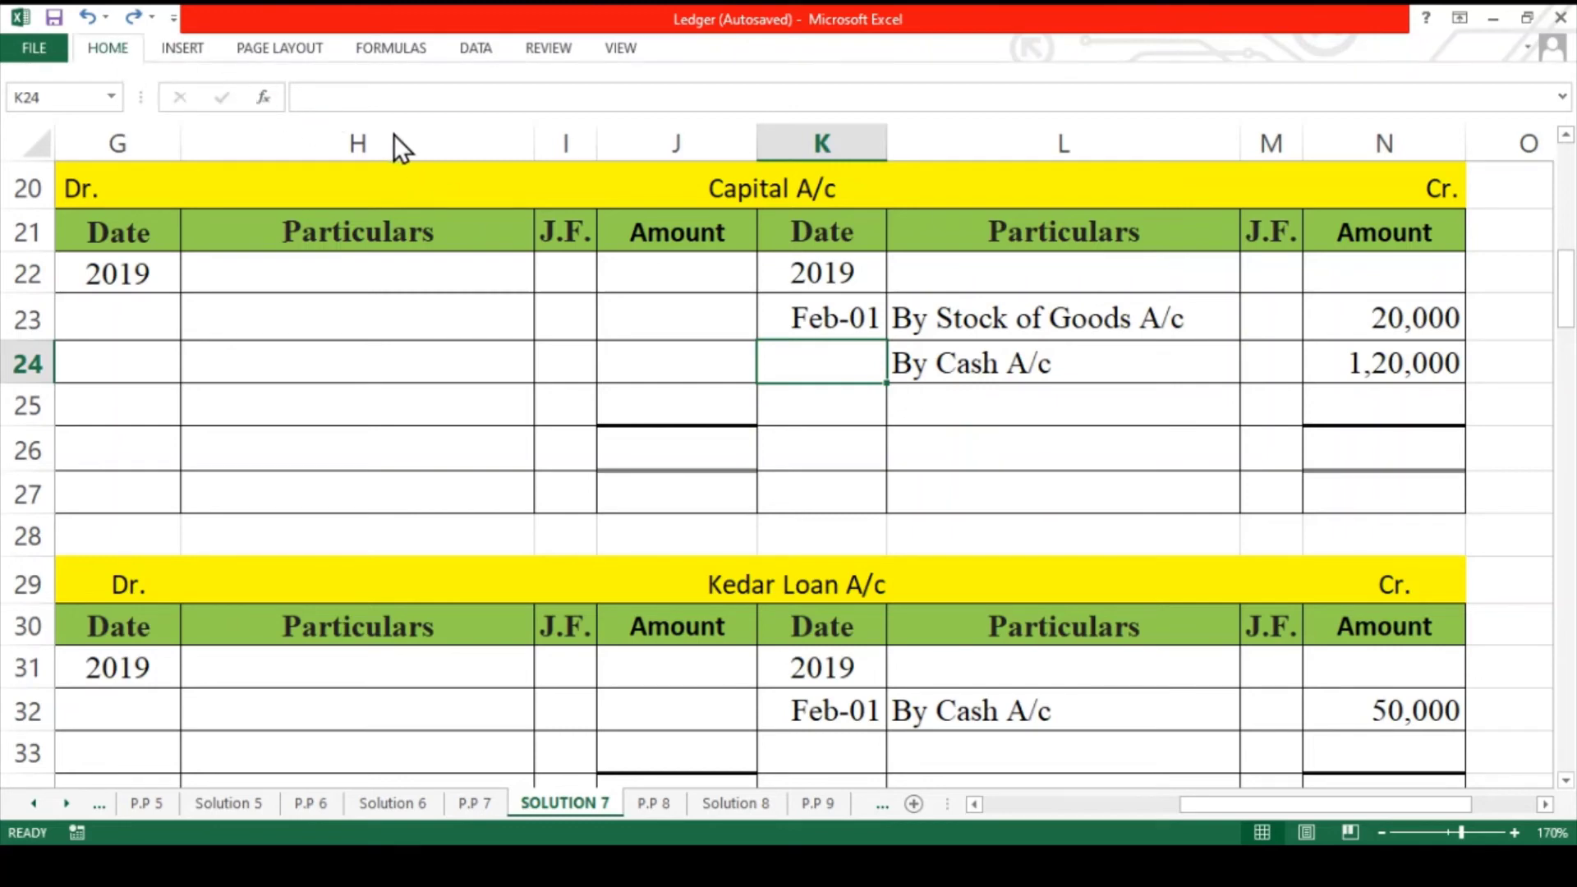
click(865, 399)
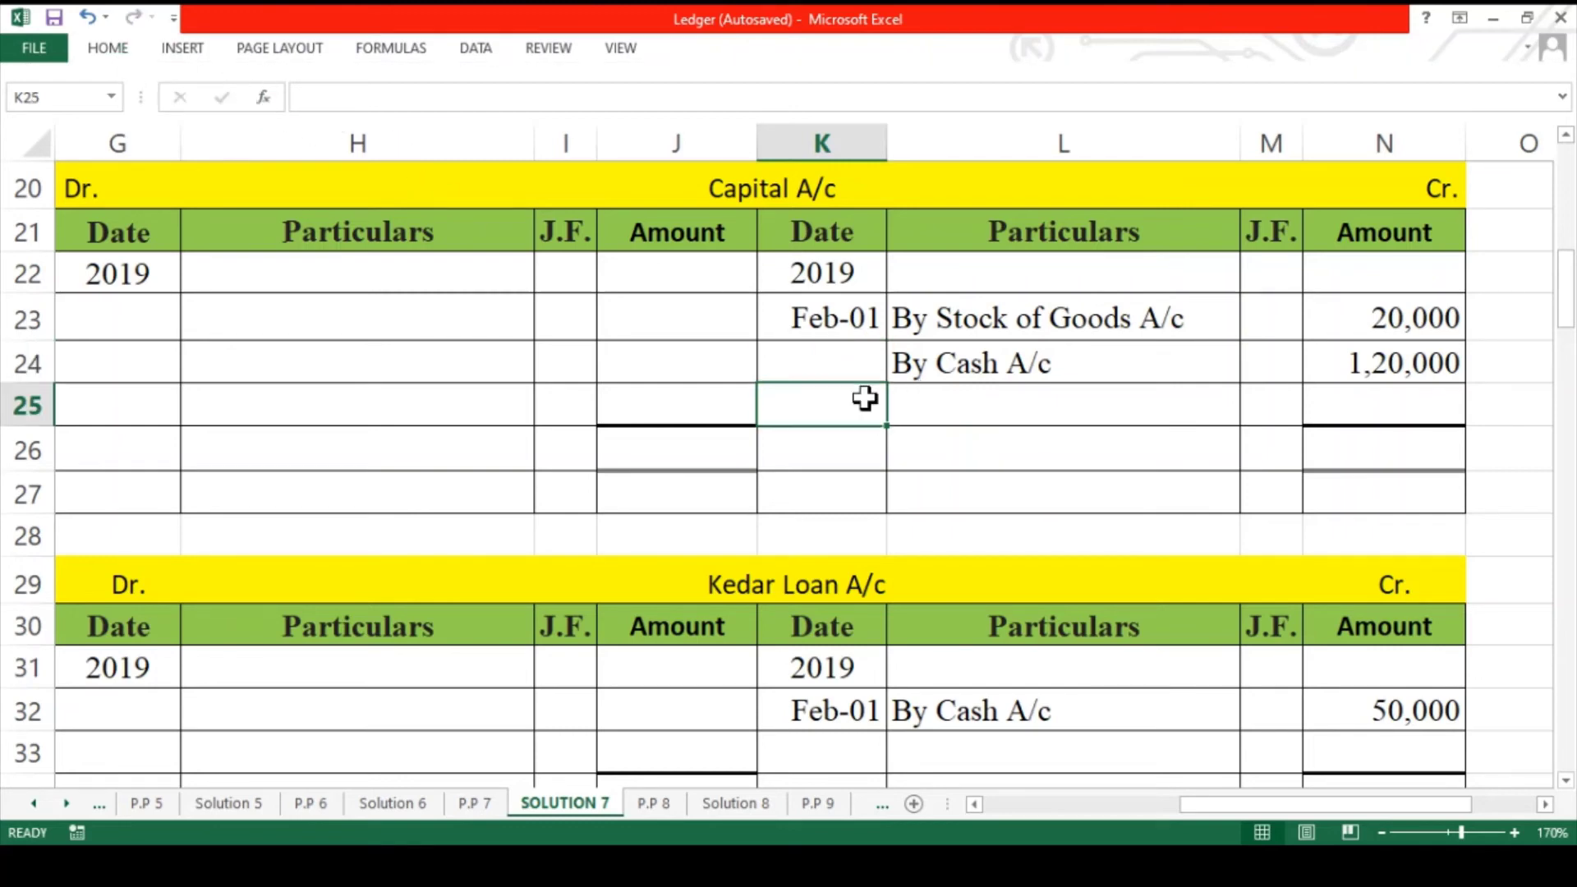
- Show the credit entry of Cash A/c in row 15: 24 in K15, By Purchase A/c in L15 and 1,500 in N15
scroll(865, 400, up, 6)
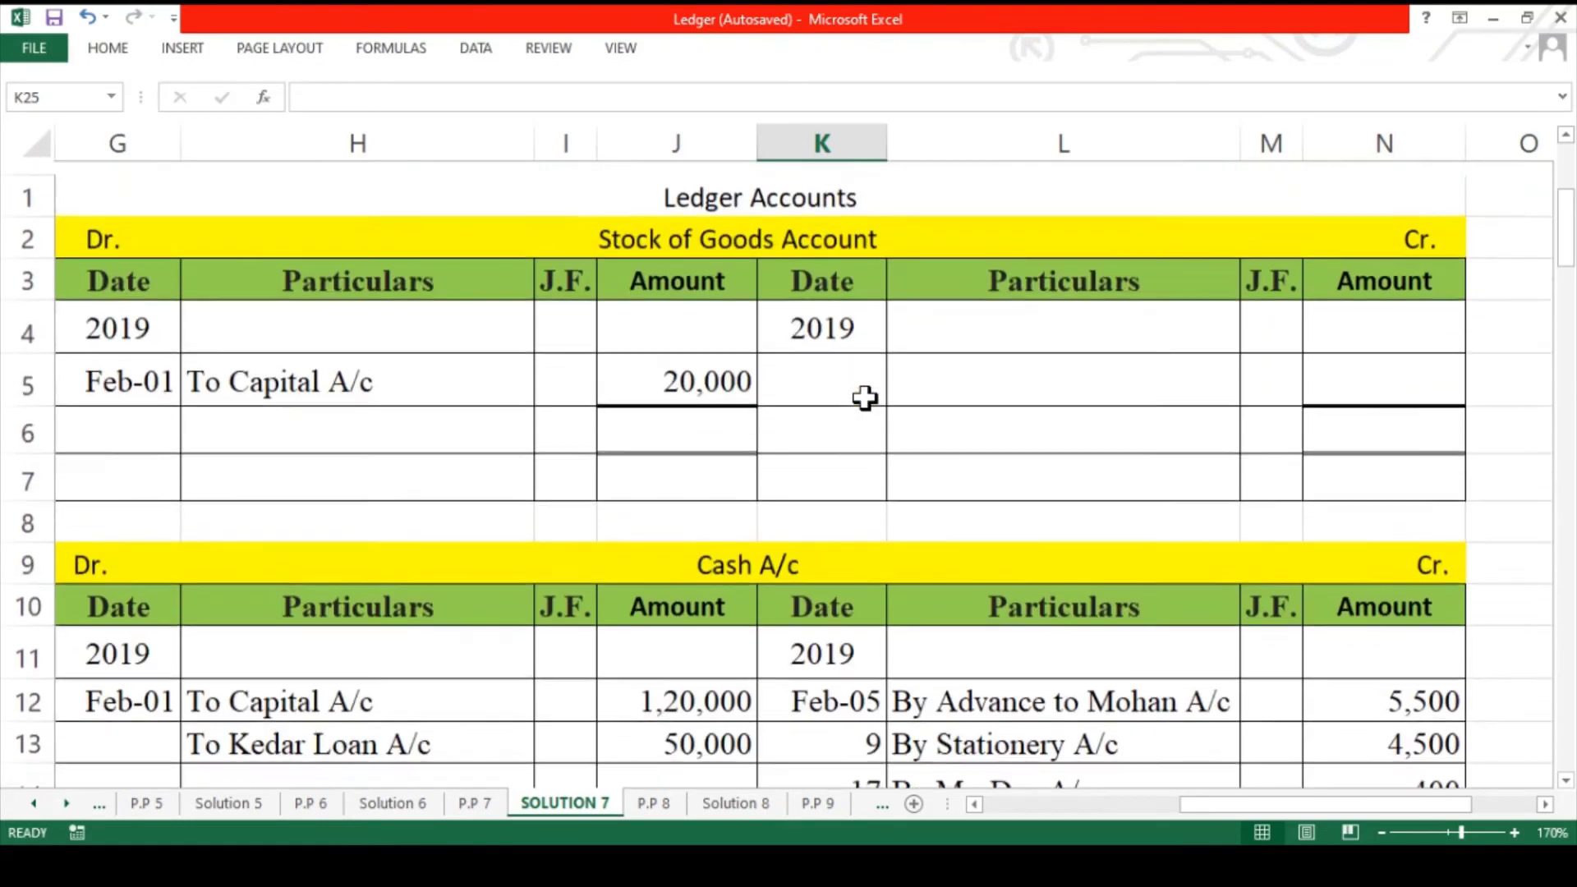
scroll(848, 514, down, 2)
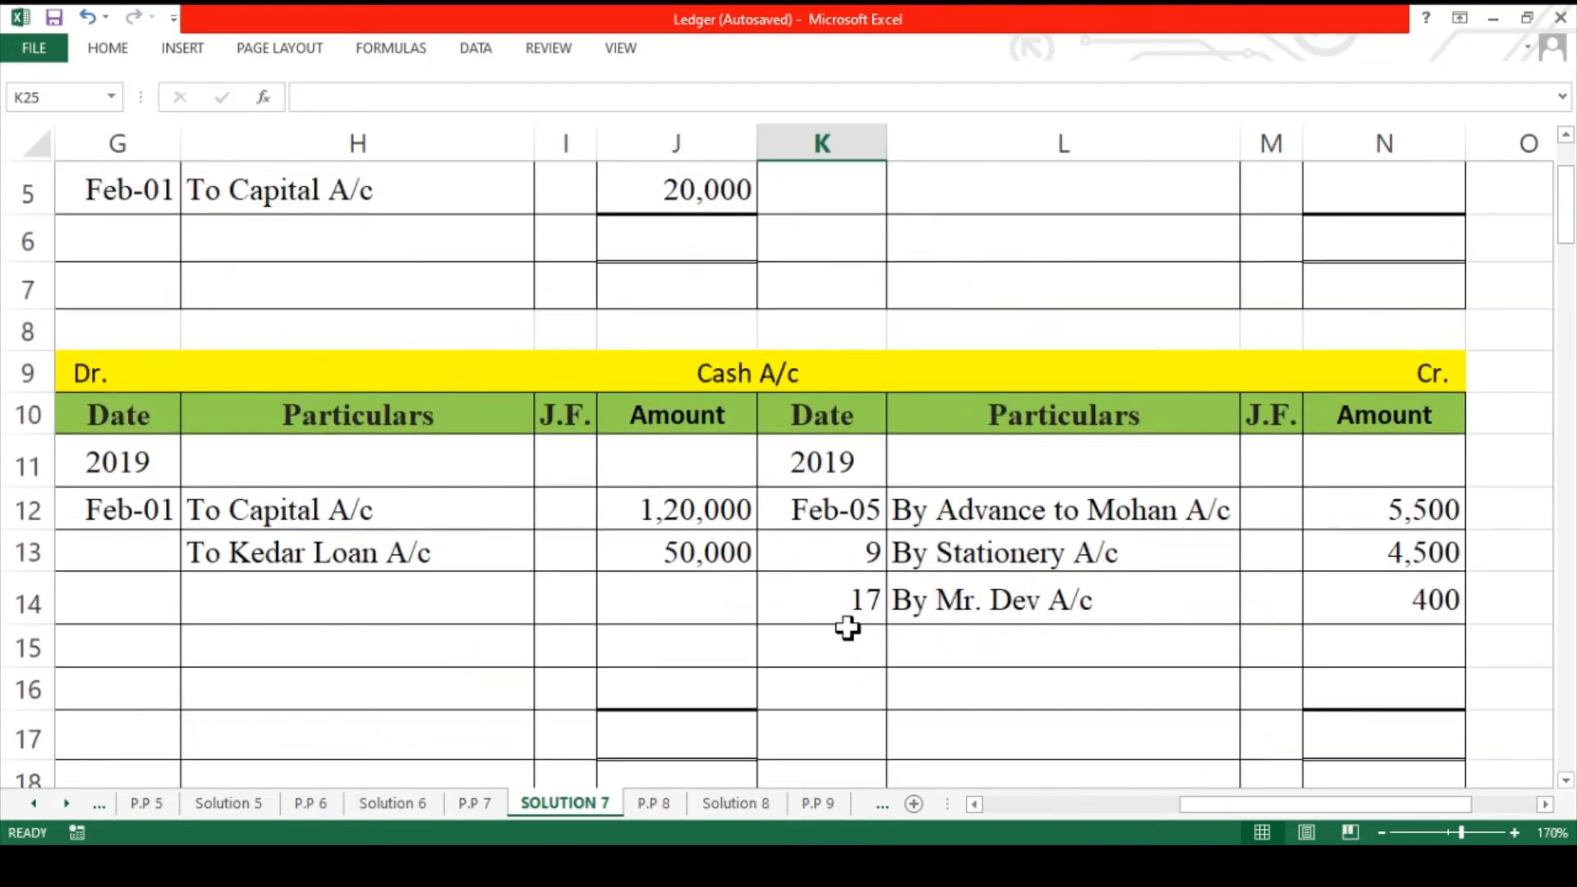
click(850, 650)
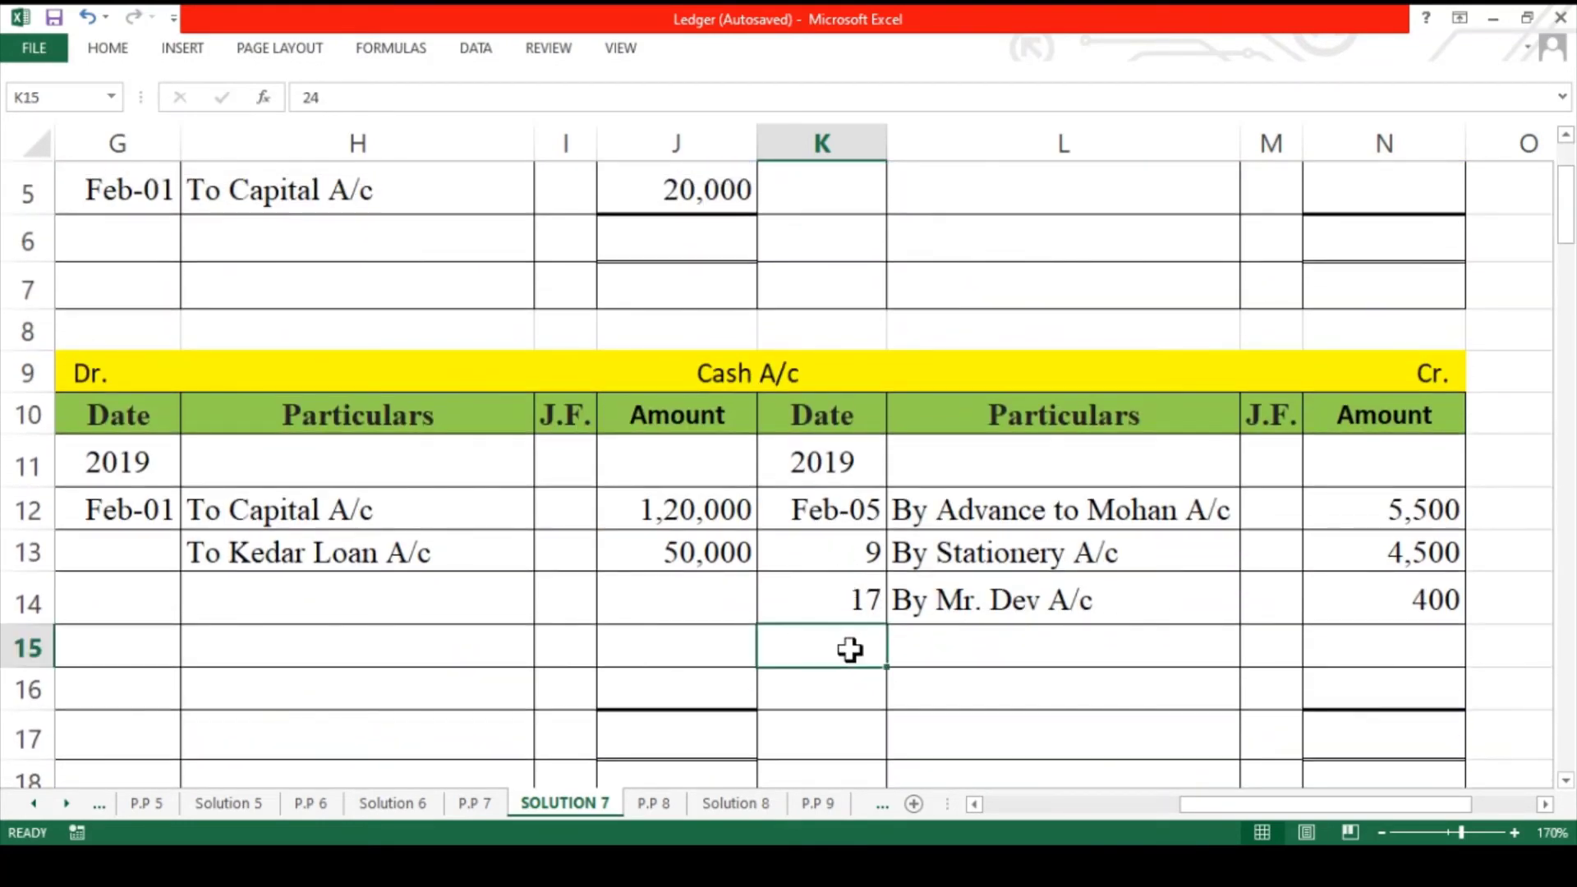
click(947, 652)
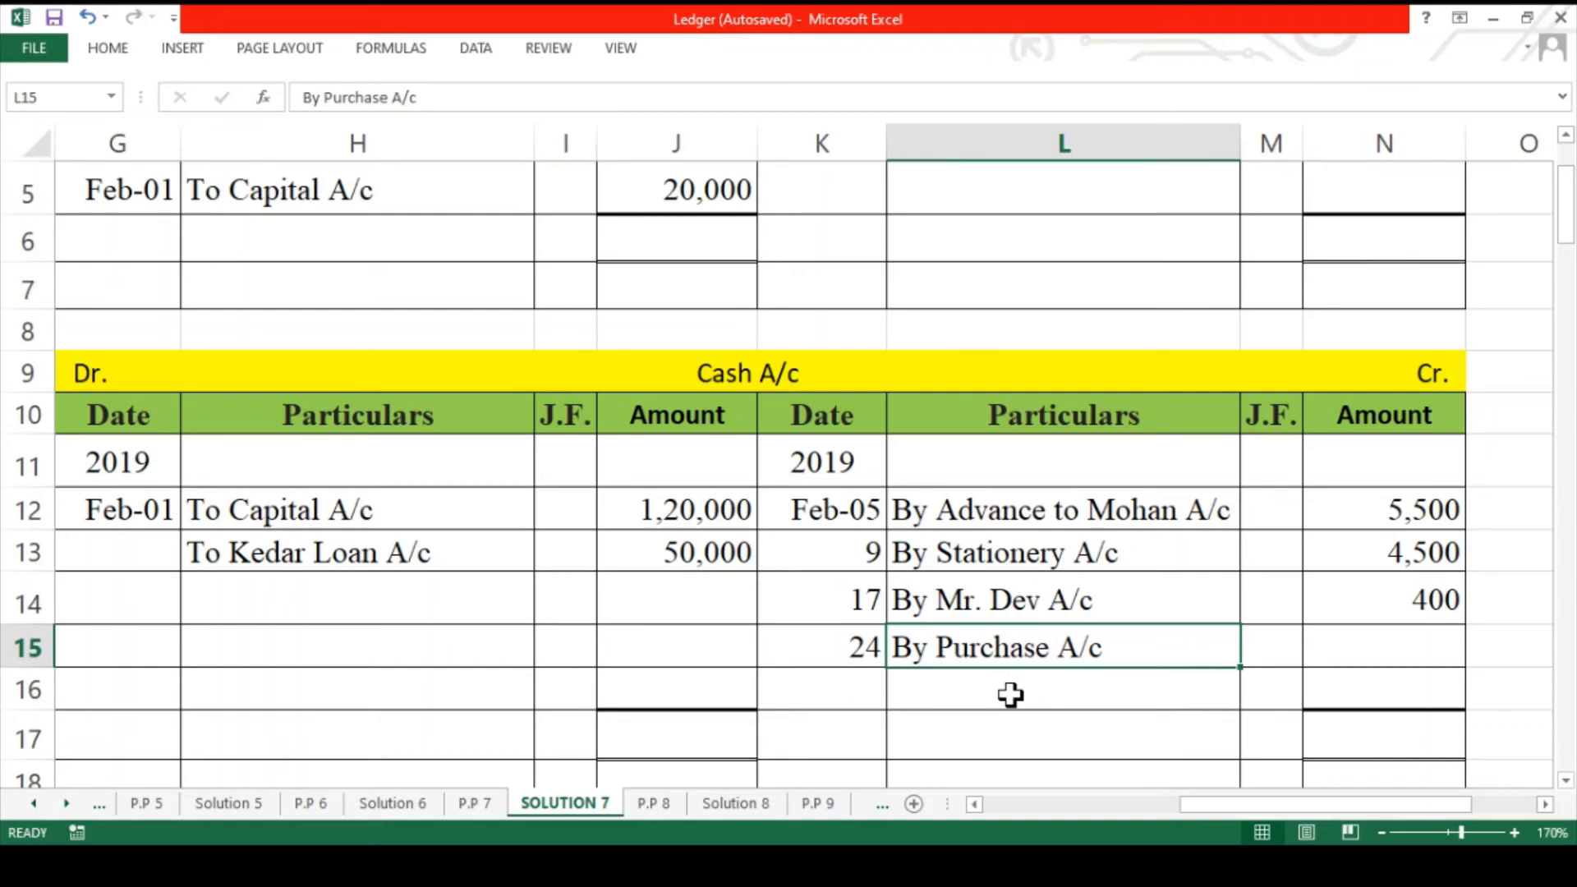
key(Right)
key(Right)
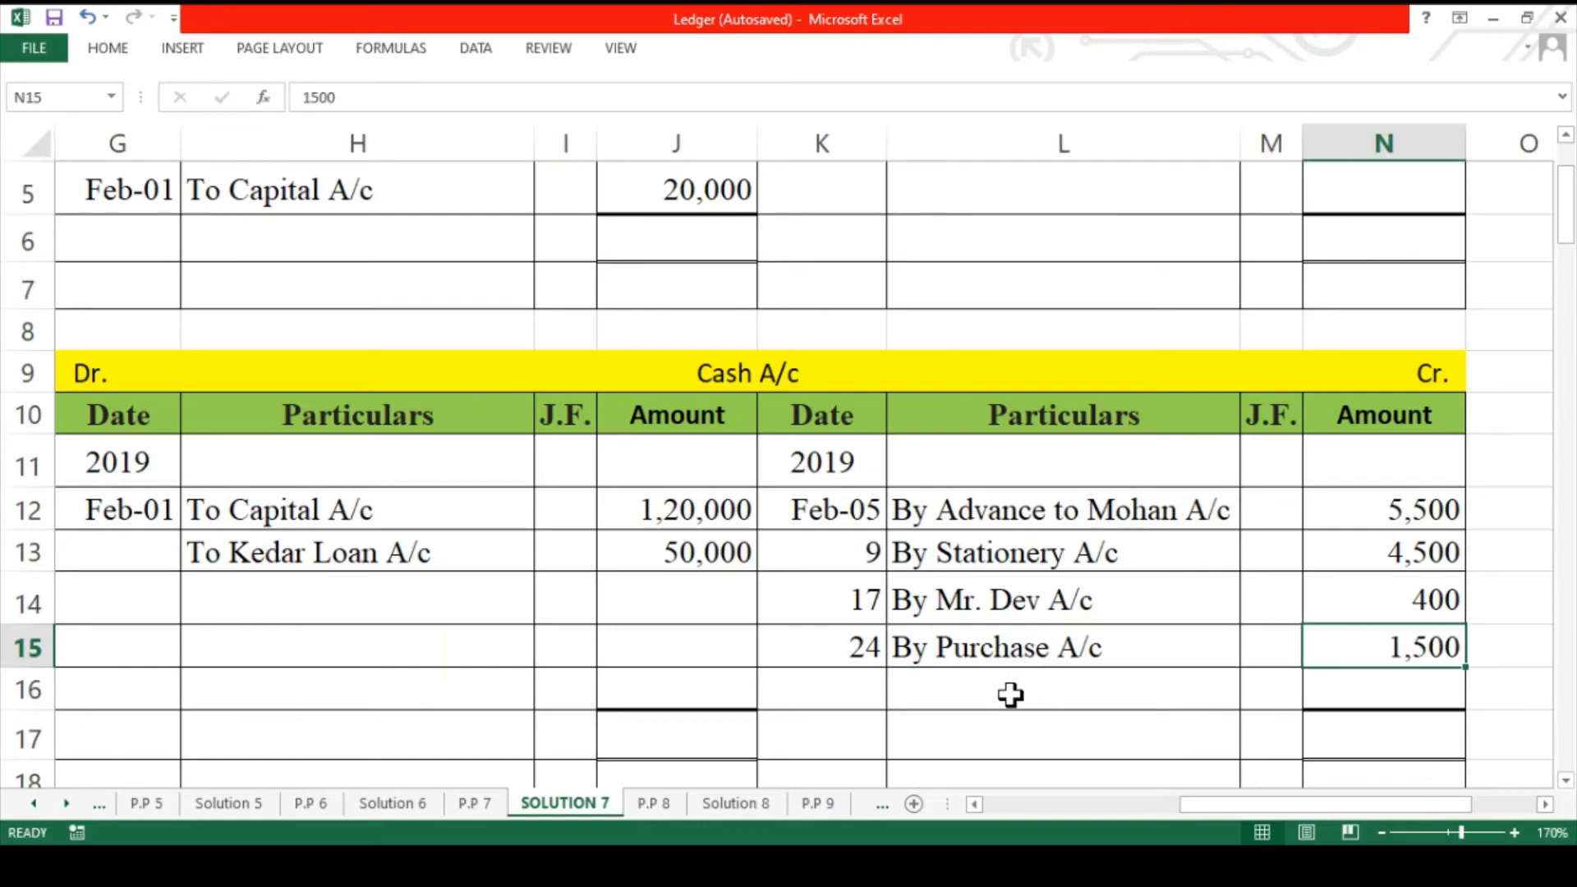
- Fill the two credit lines of the 24 February journal entry, B25 and B26, with yellow
scroll(1011, 695, left, 3)
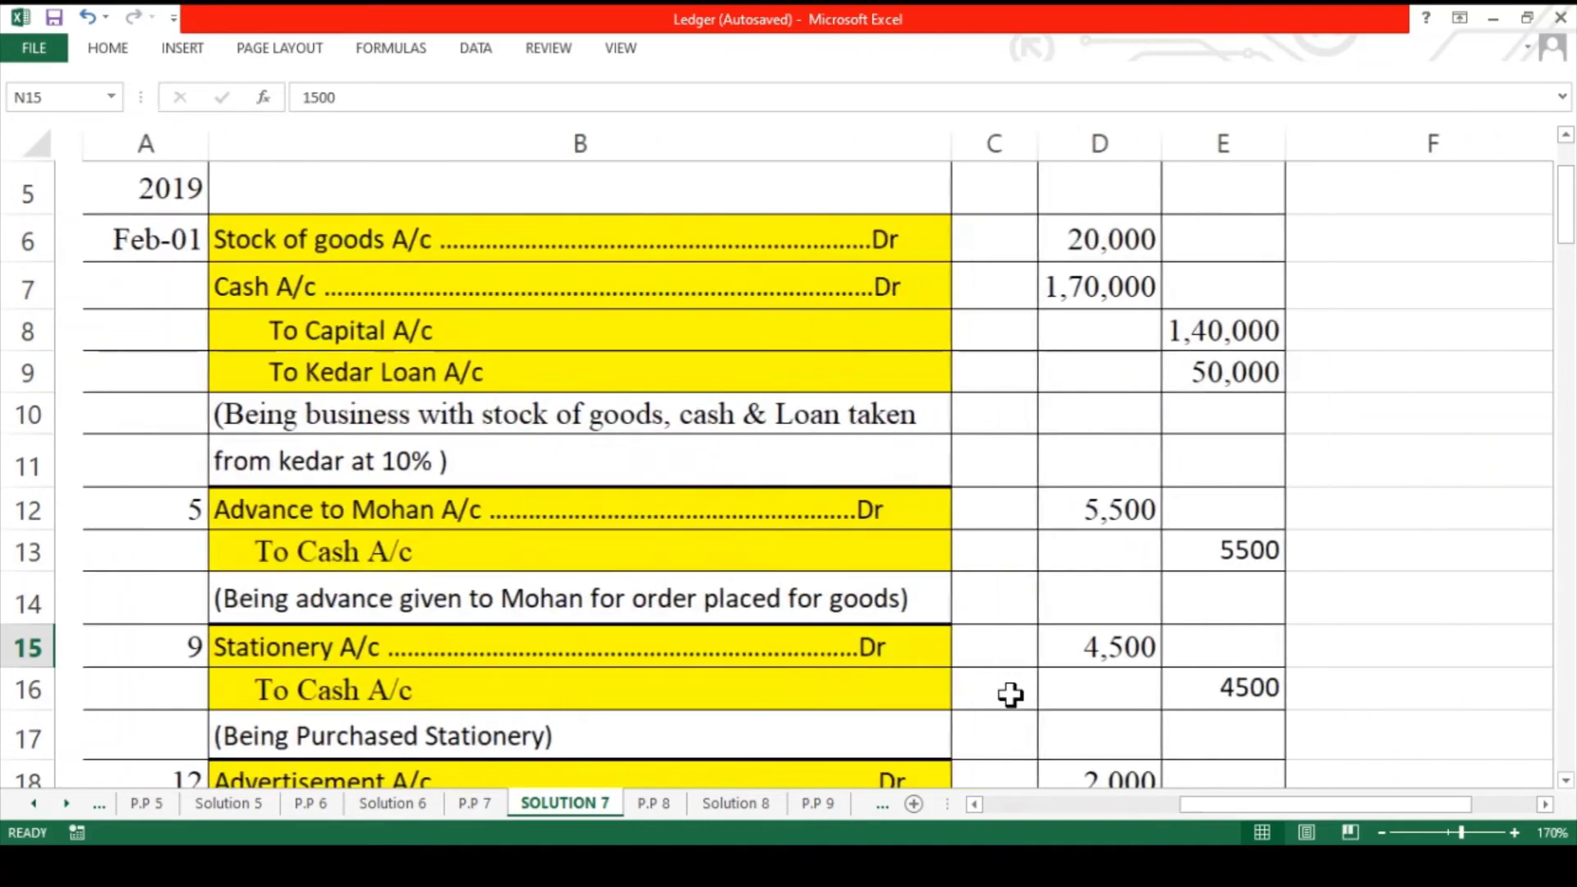
scroll(1010, 695, down, 3)
scroll(1011, 695, down, 1)
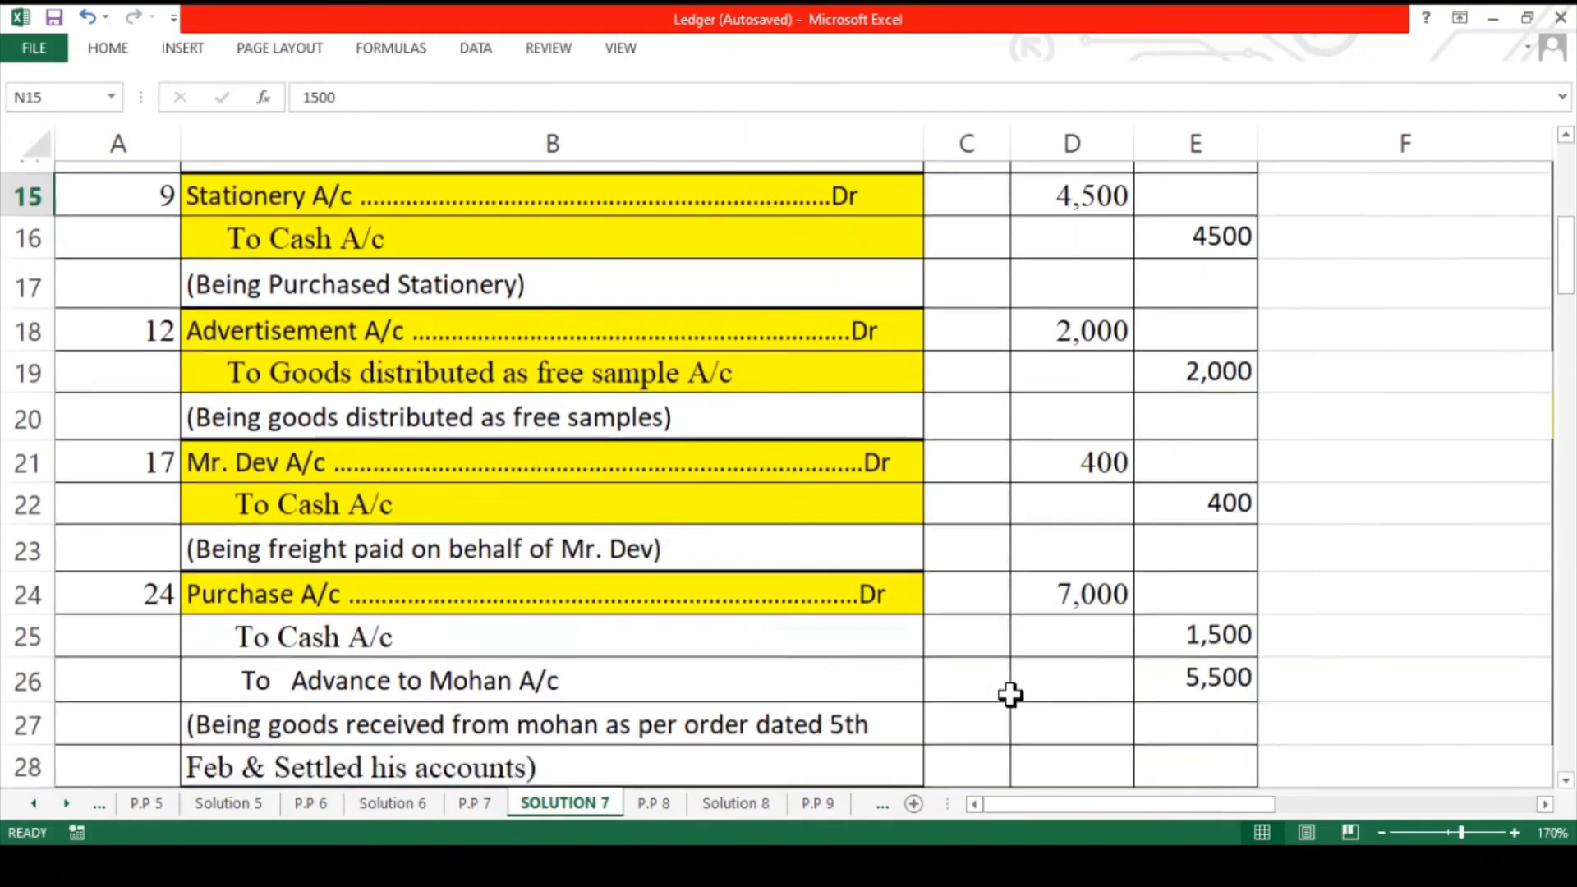
click(753, 634)
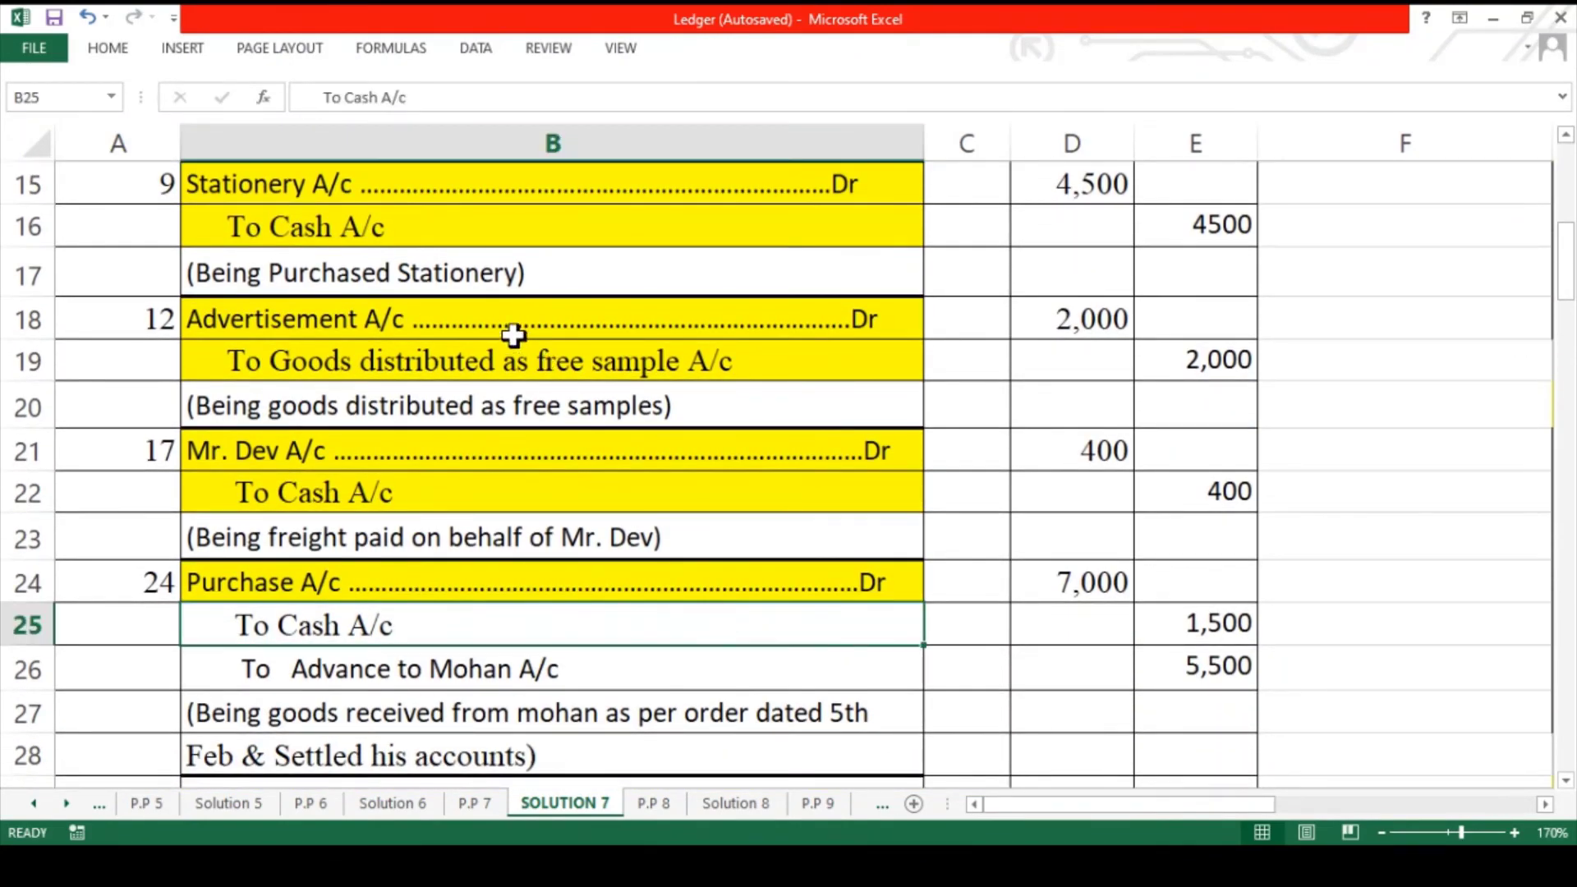
click(99, 46)
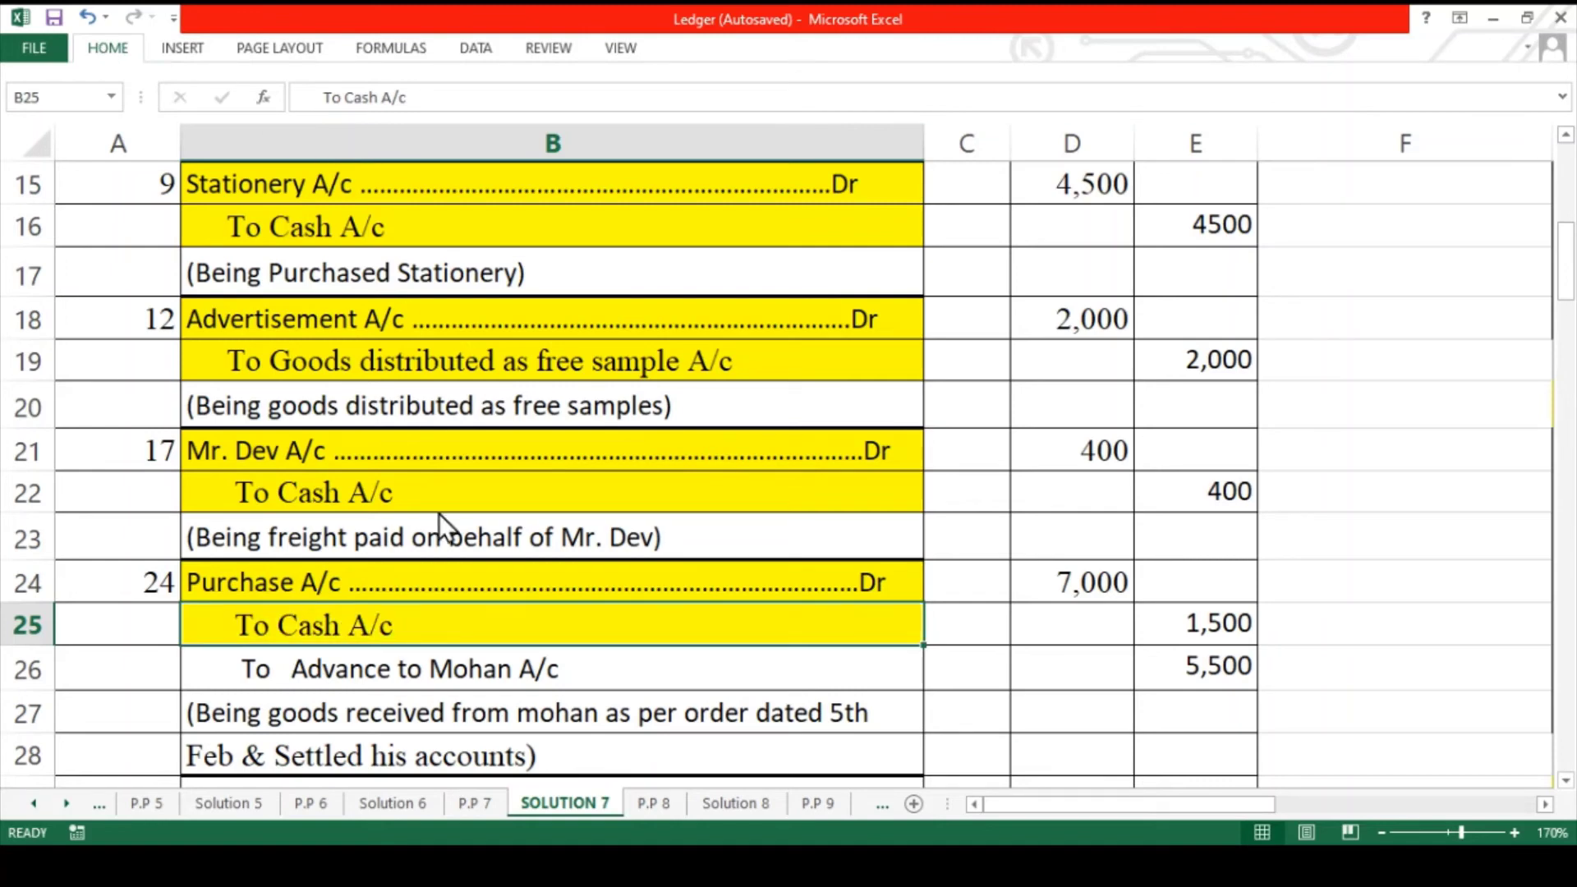
click(462, 679)
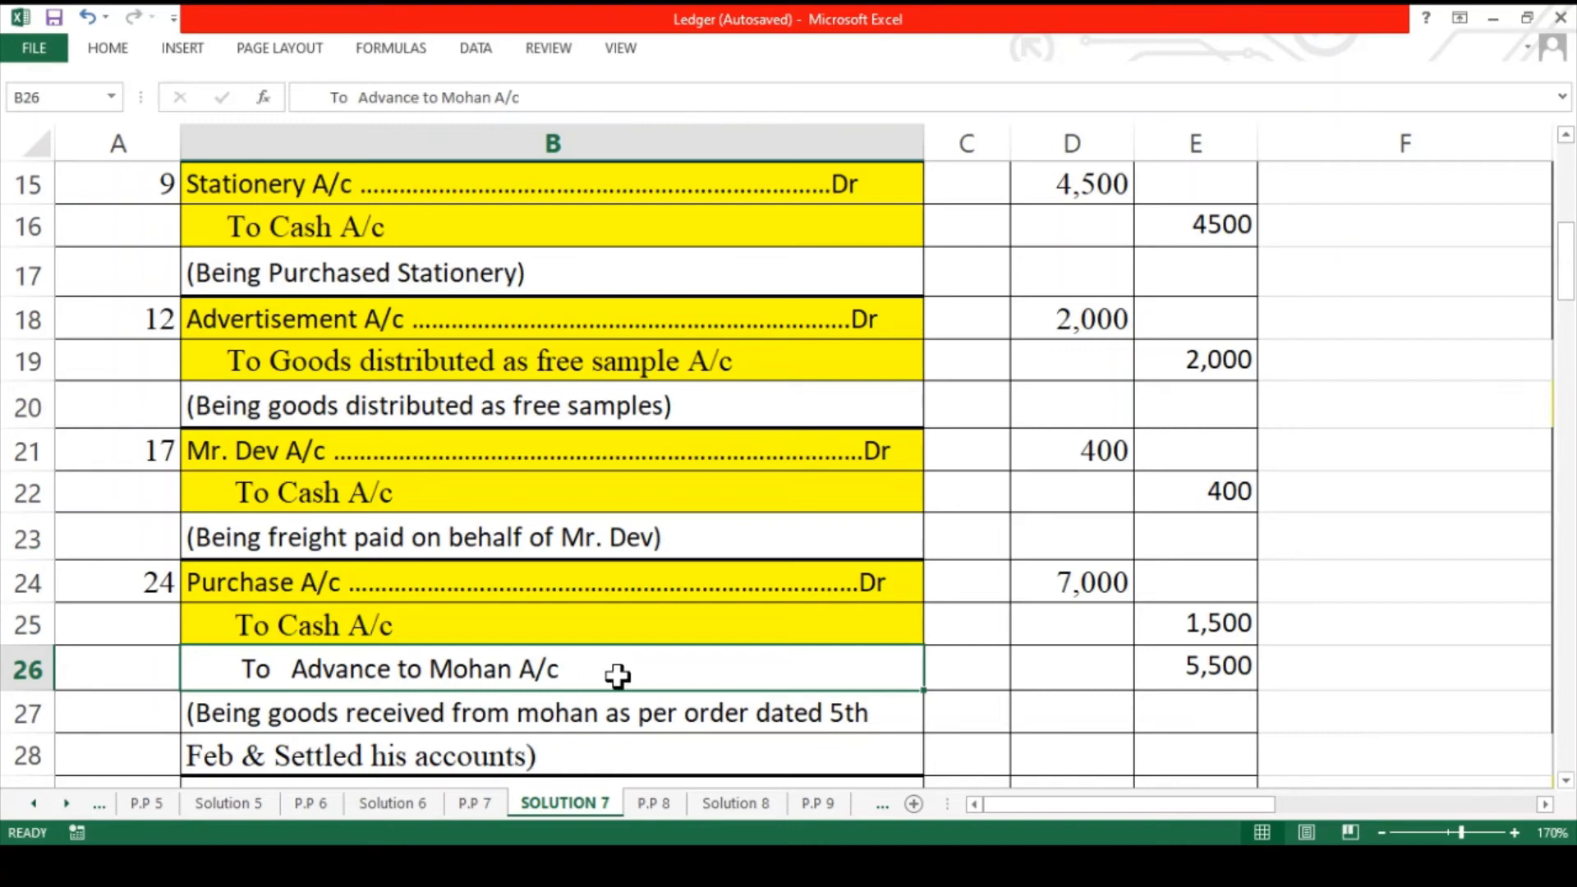
key(F4)
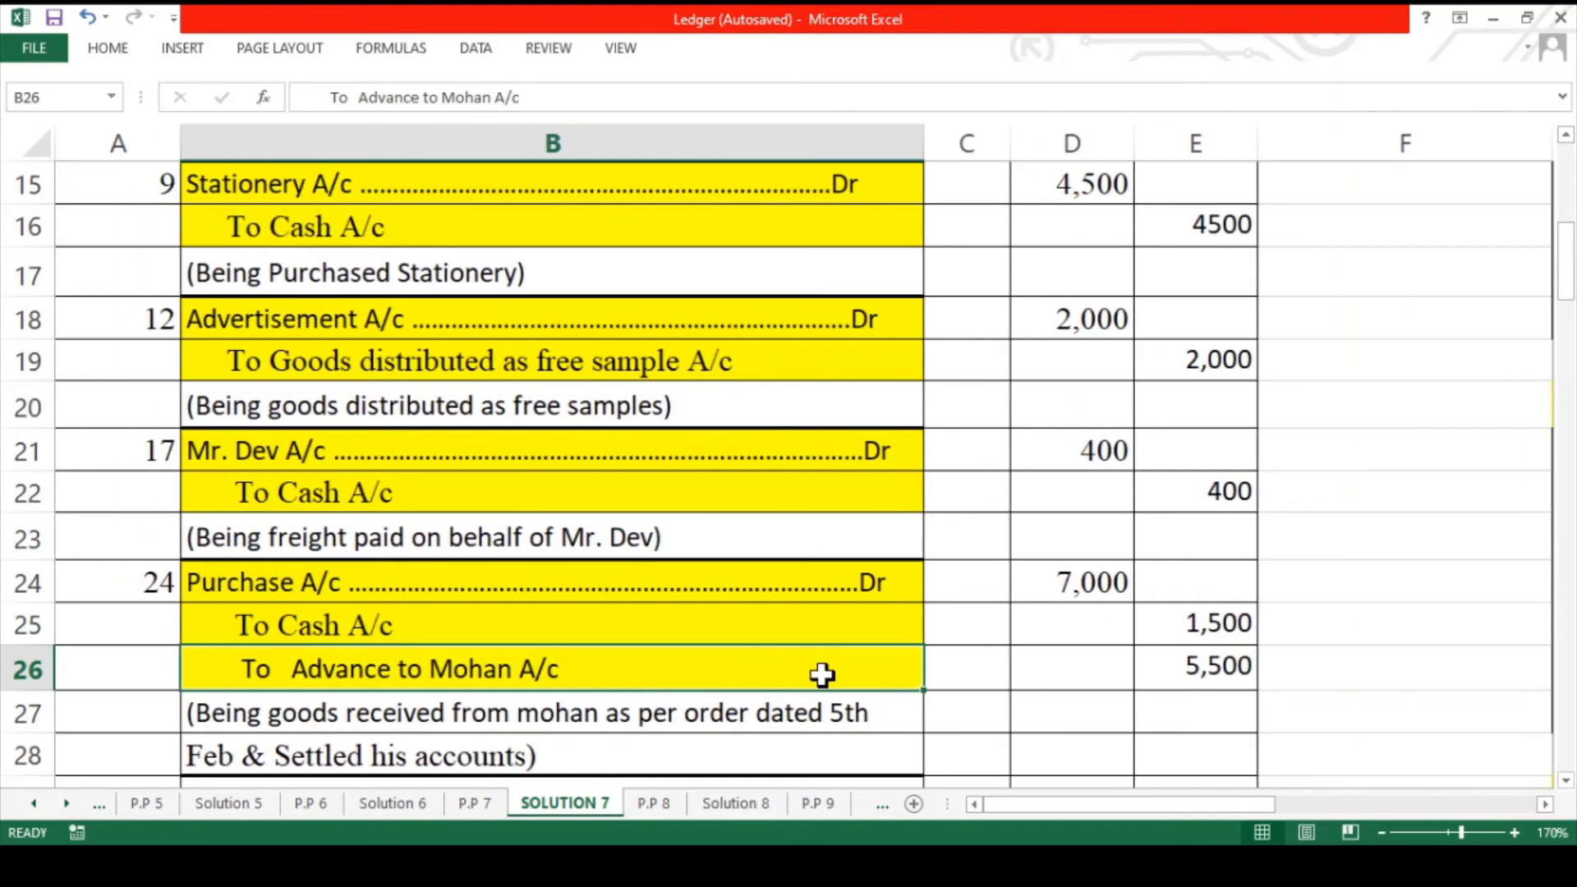
- Show the credit entry of the advance account in row 40: Feb-24 in K40, By Purchase A/c in L40 and 5,500 in N40
scroll(822, 675, right, 6)
scroll(822, 674, down, 3)
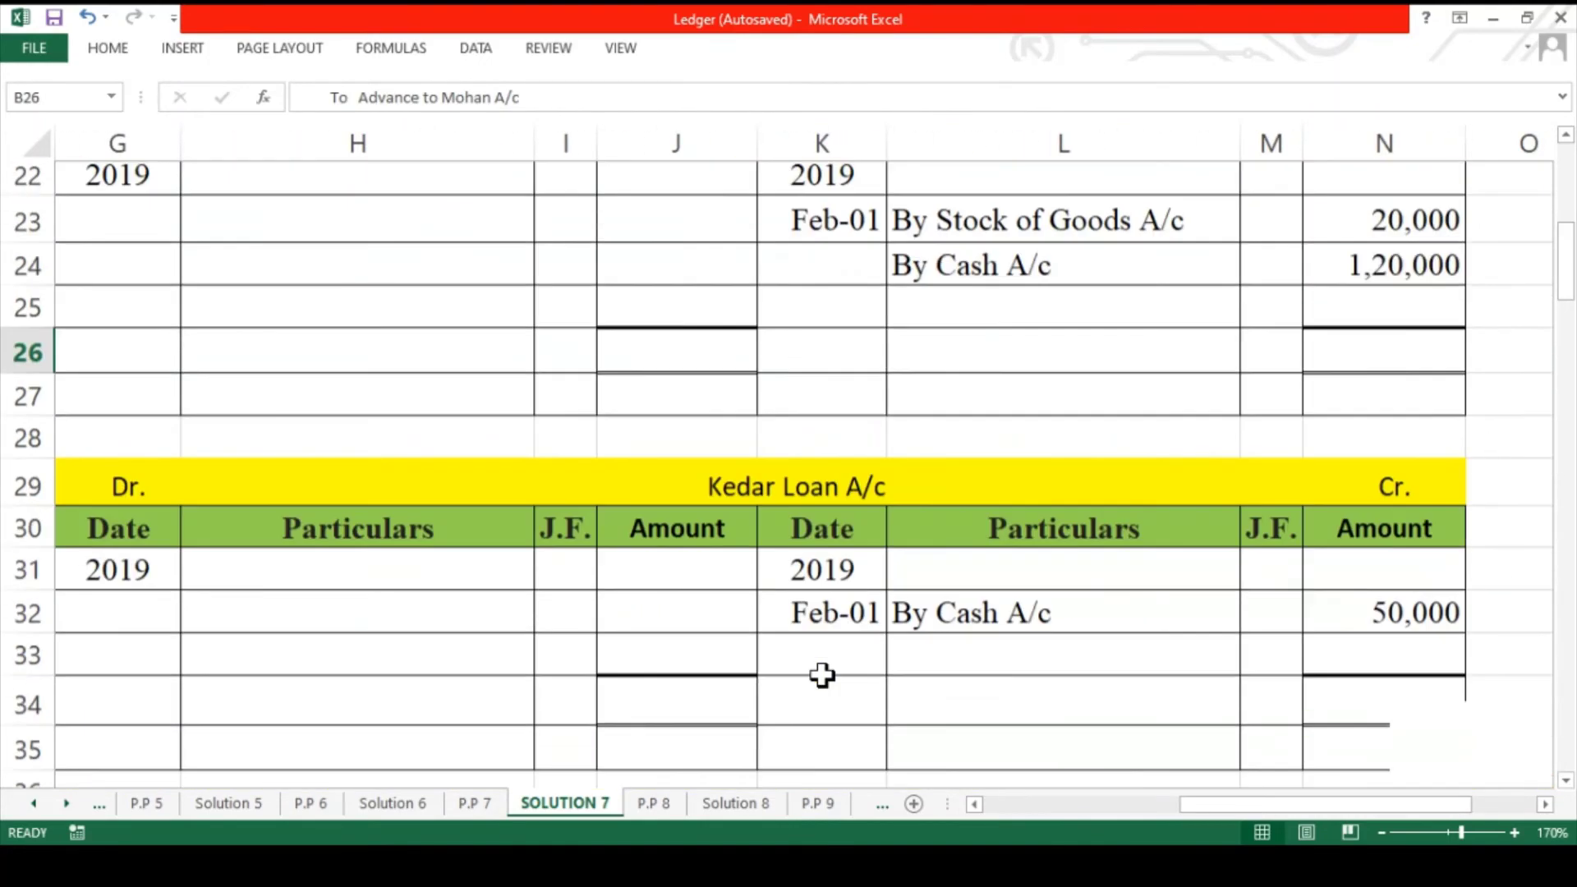
scroll(823, 675, down, 3)
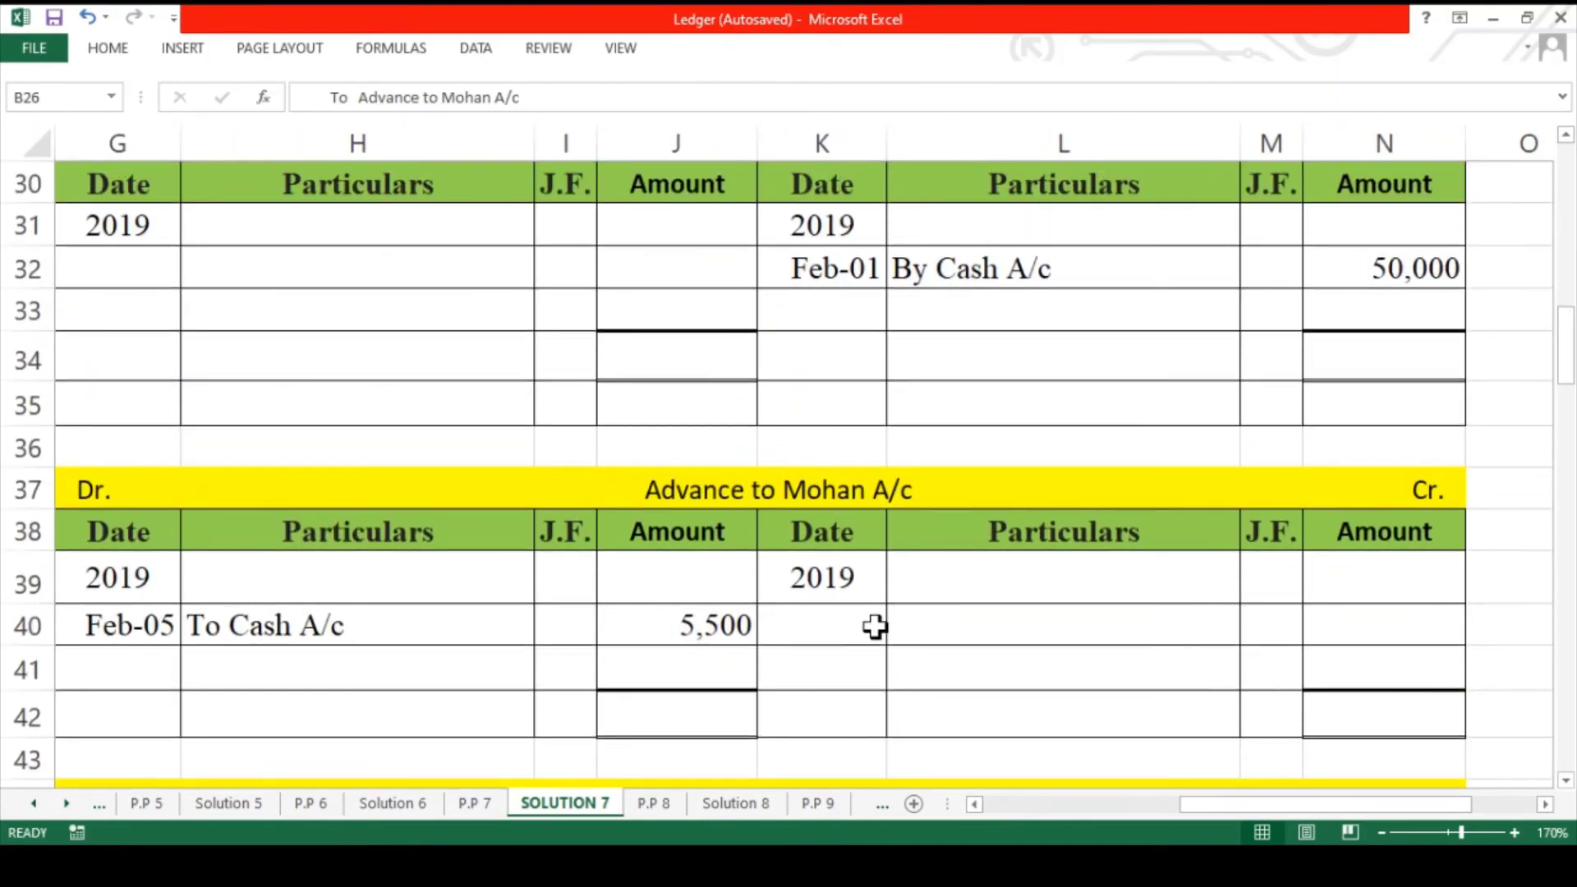
click(875, 627)
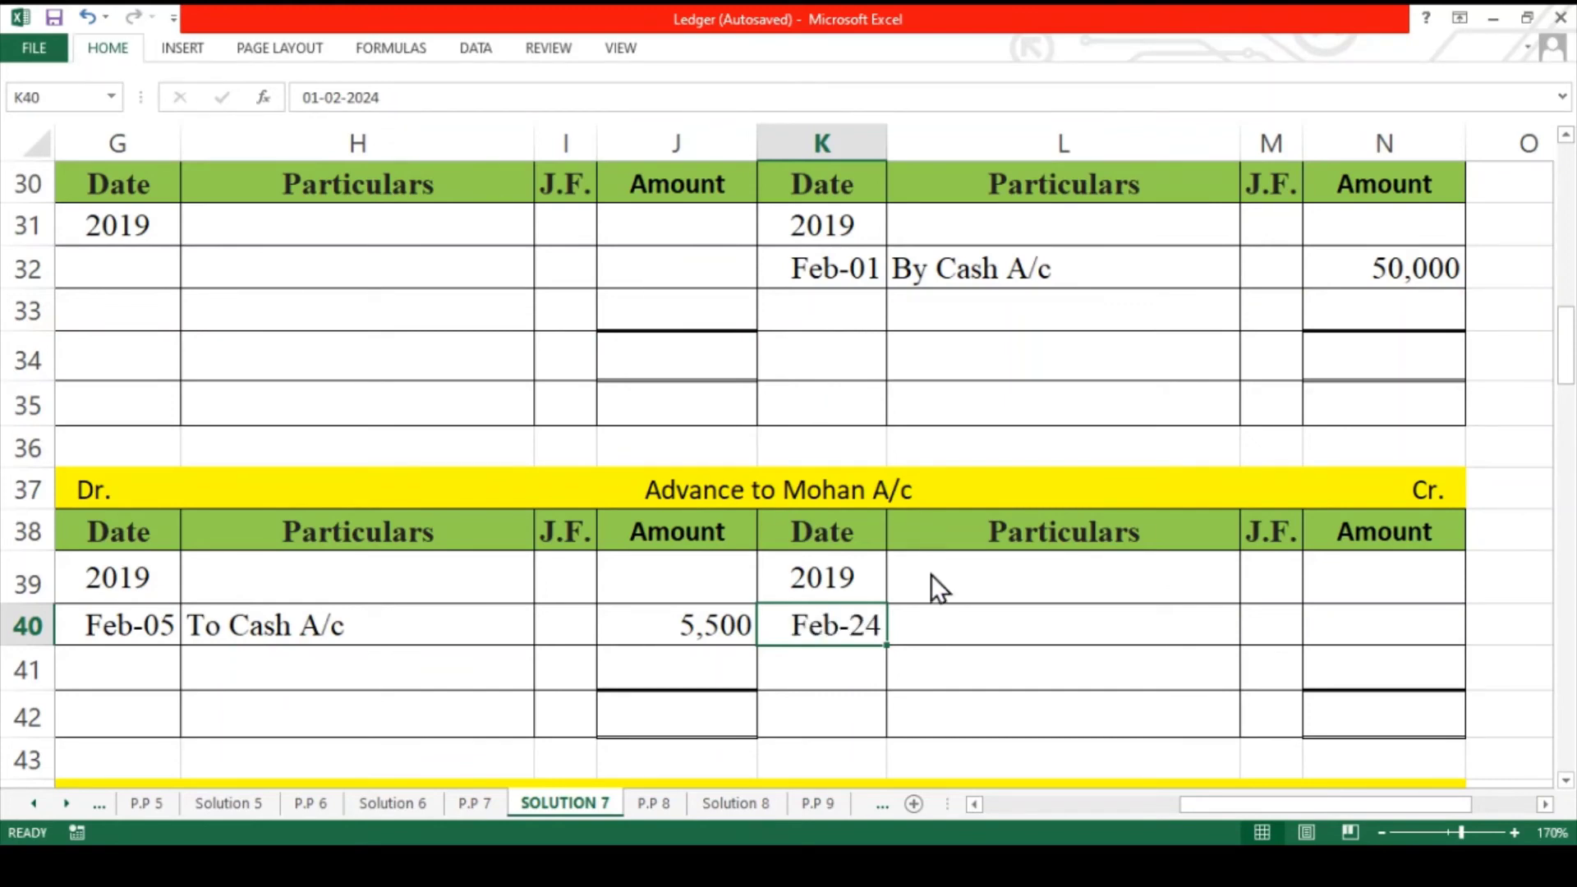
click(936, 624)
text(By Purchase A/c)
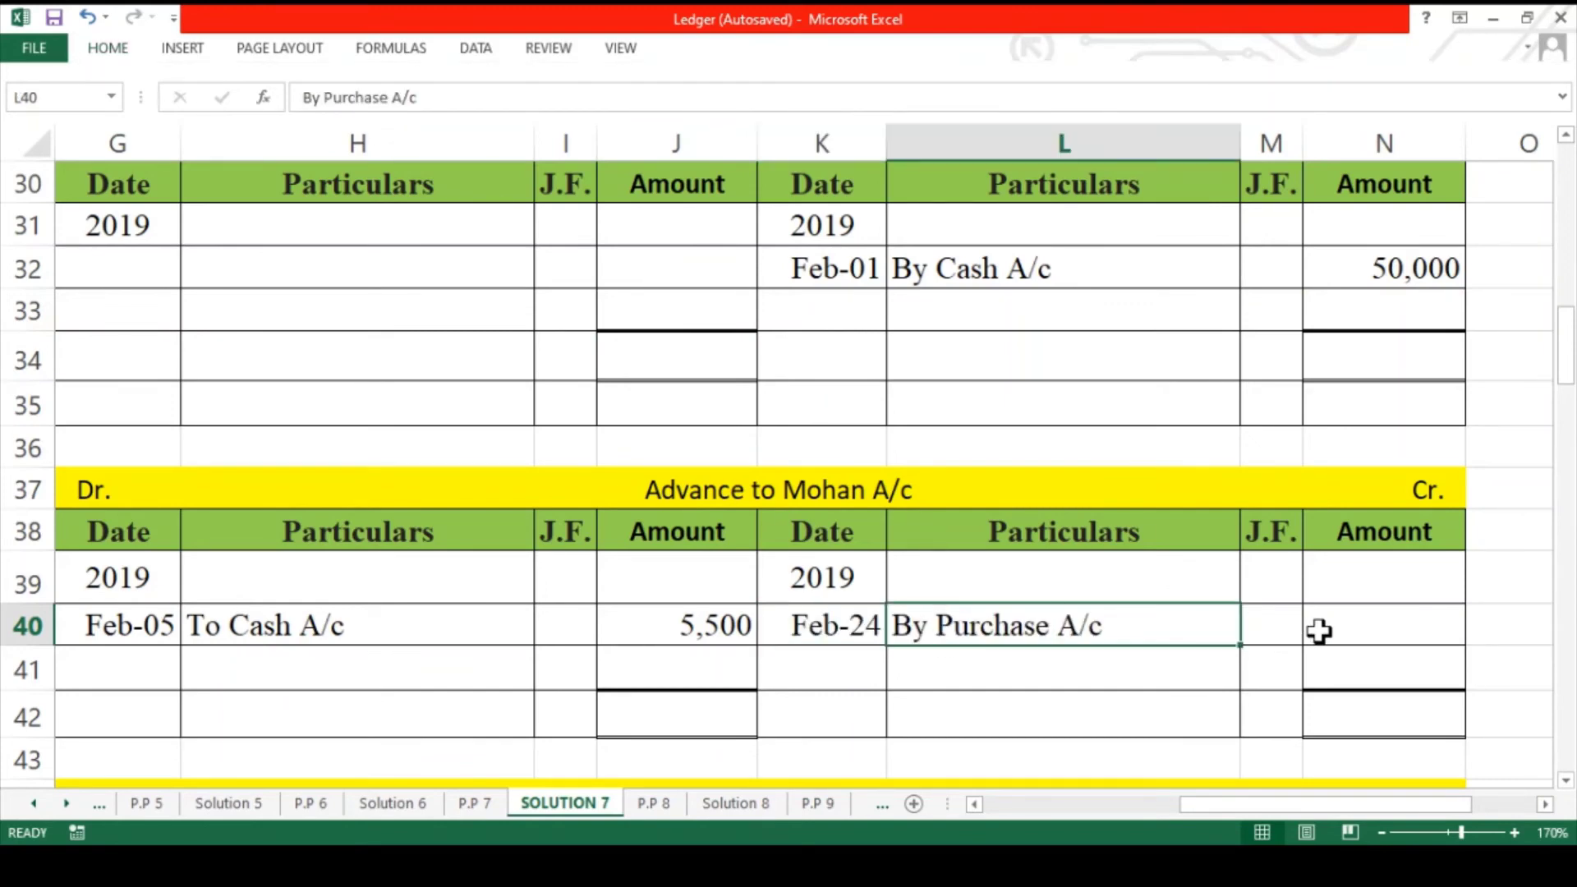
click(1320, 630)
text(5500)
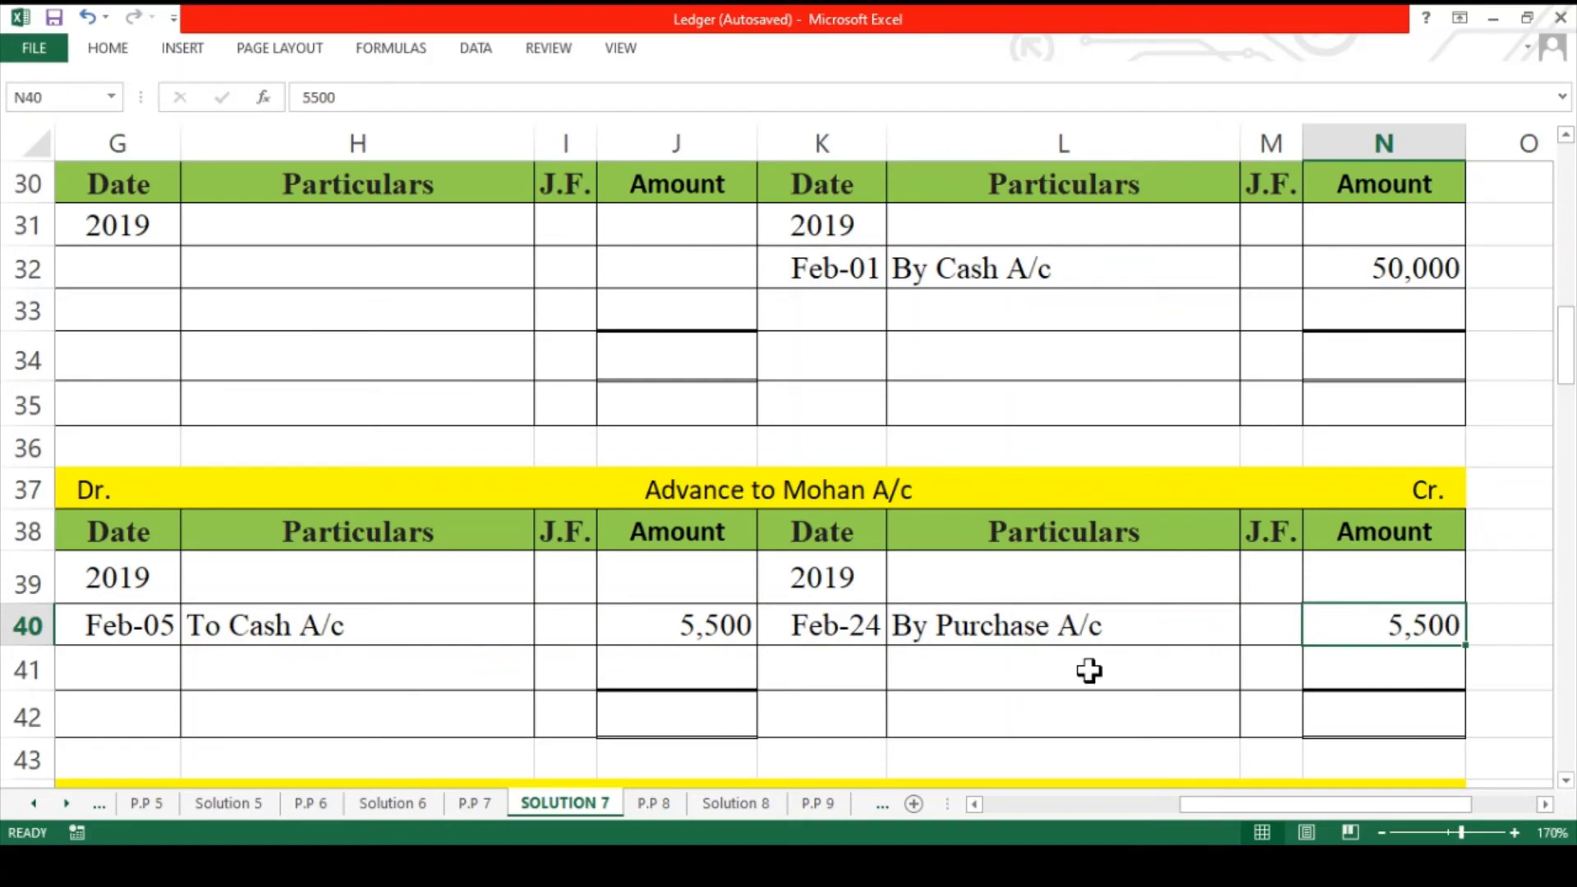
- Show the date 27 in G81 of Purchase A/c and, in H81, the particulars naming the supplier account credited in journal line B30
scroll(539, 739, left, 1)
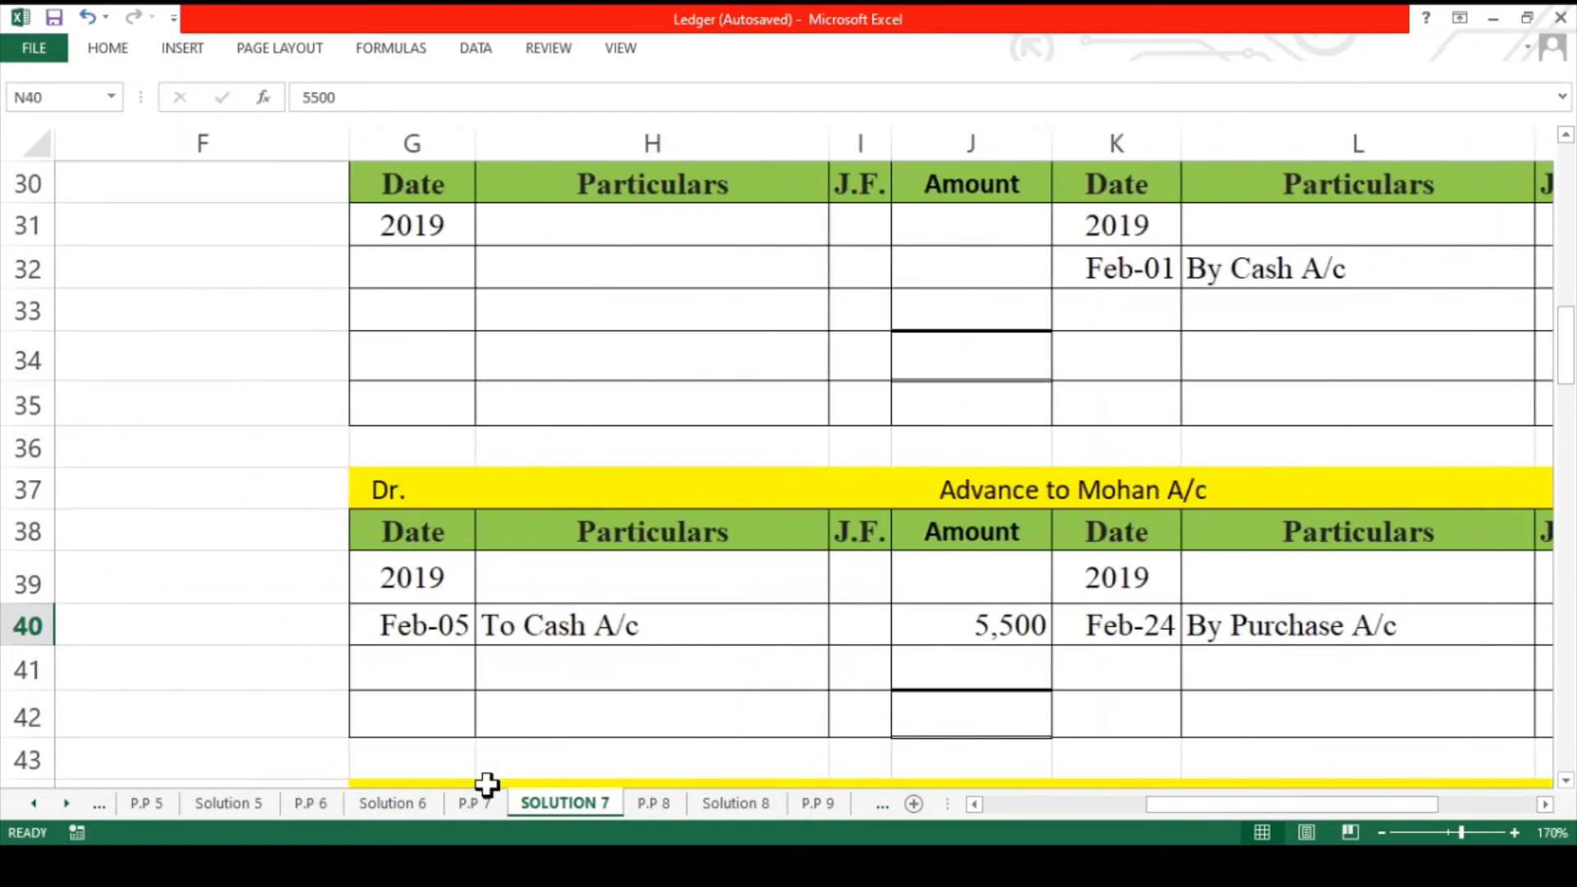
scroll(487, 782, left, 5)
scroll(669, 656, up, 2)
scroll(747, 612, up, 1)
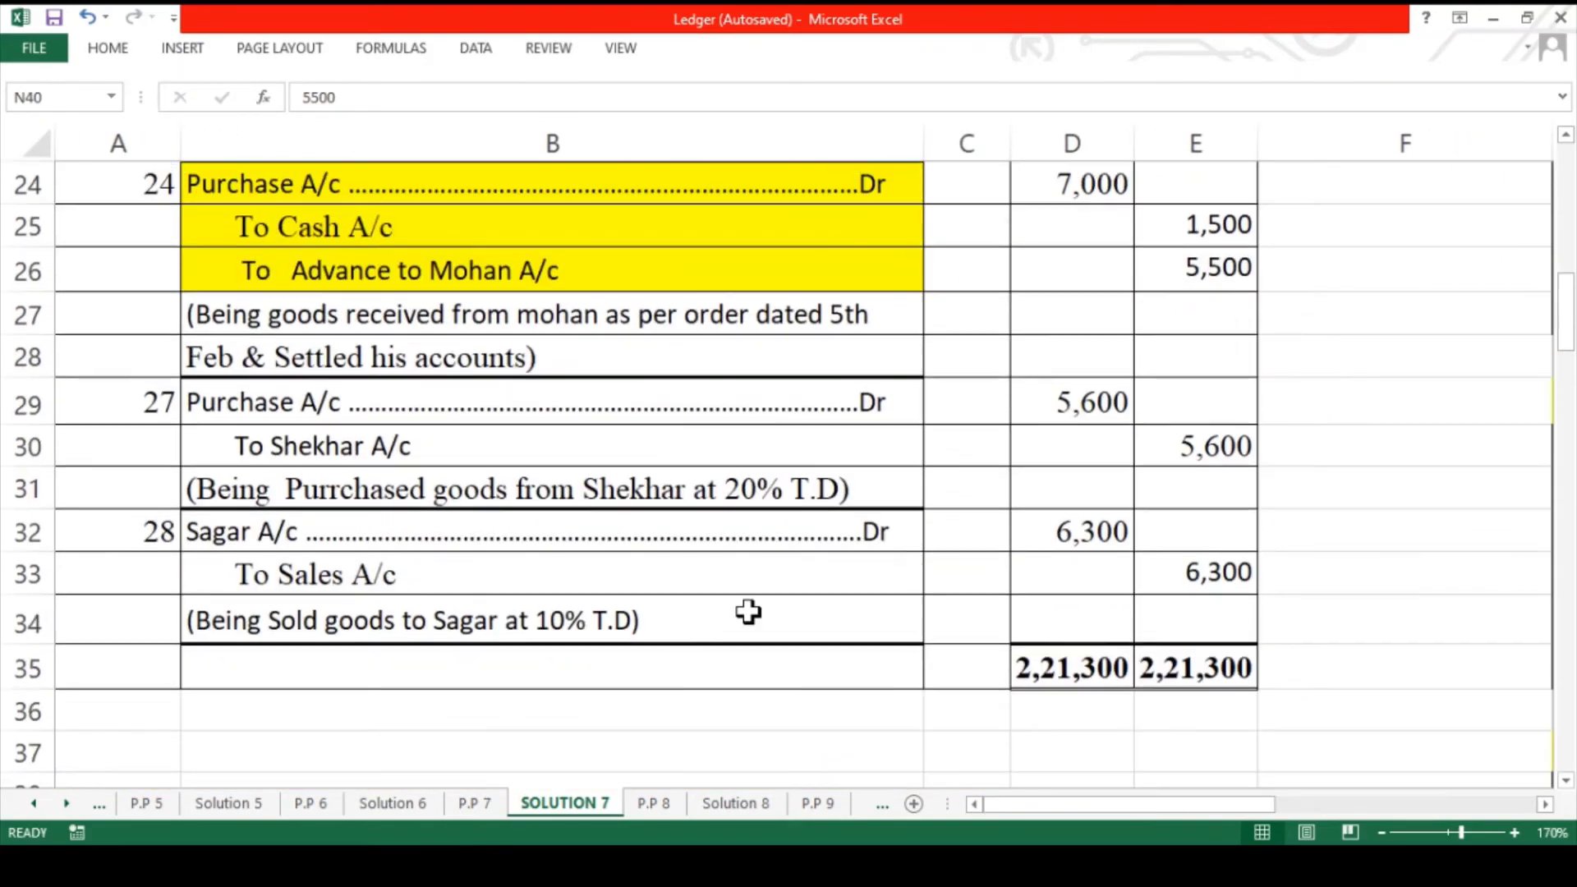
click(613, 419)
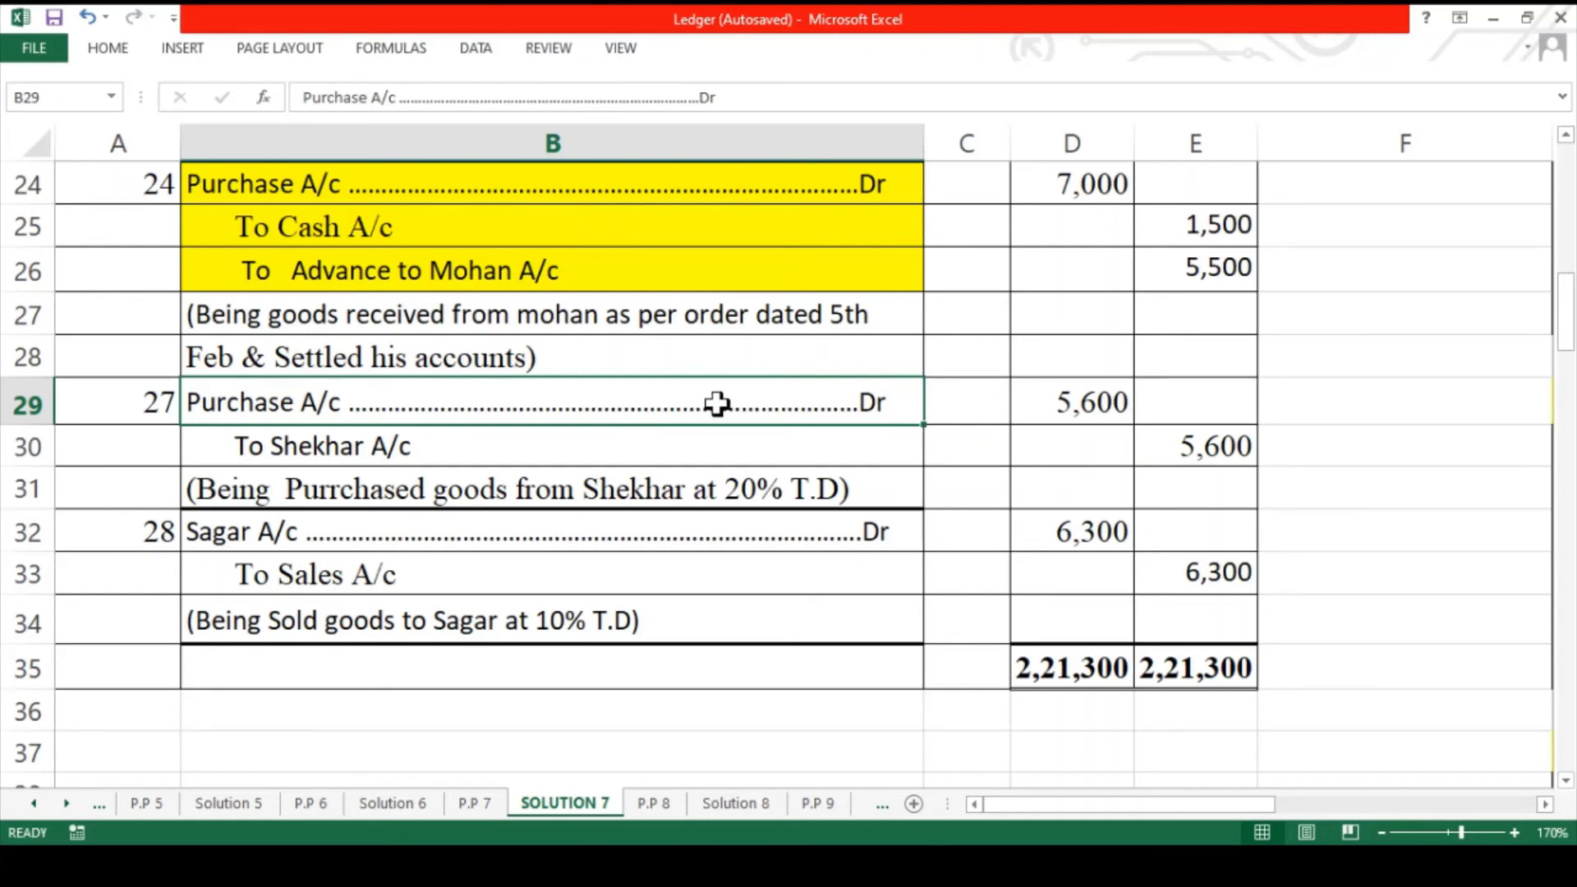
click(717, 444)
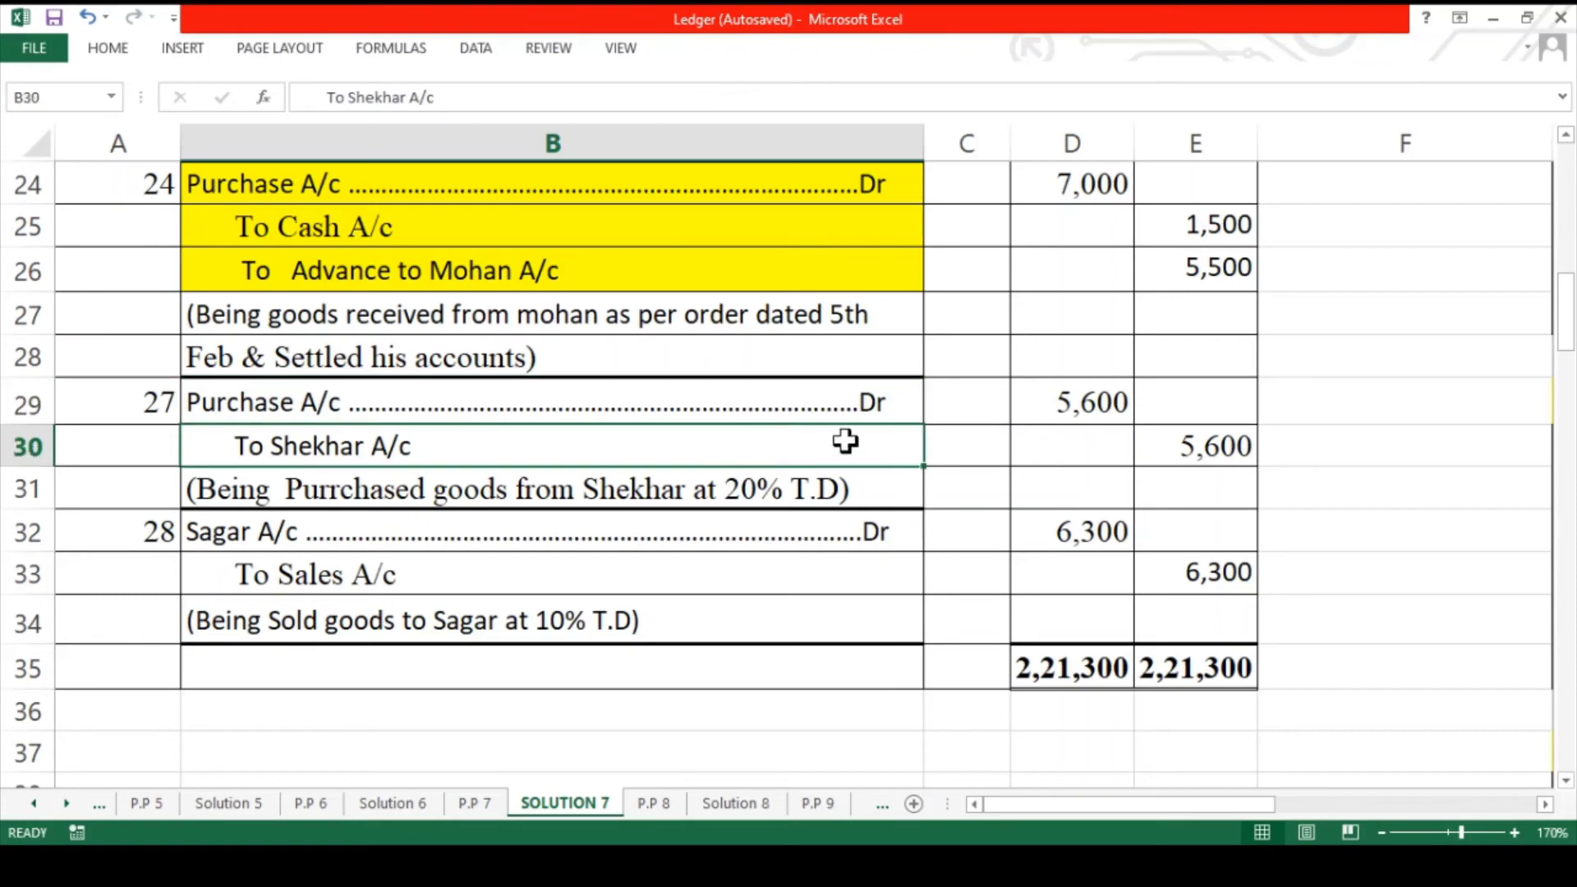
scroll(846, 442, right, 5)
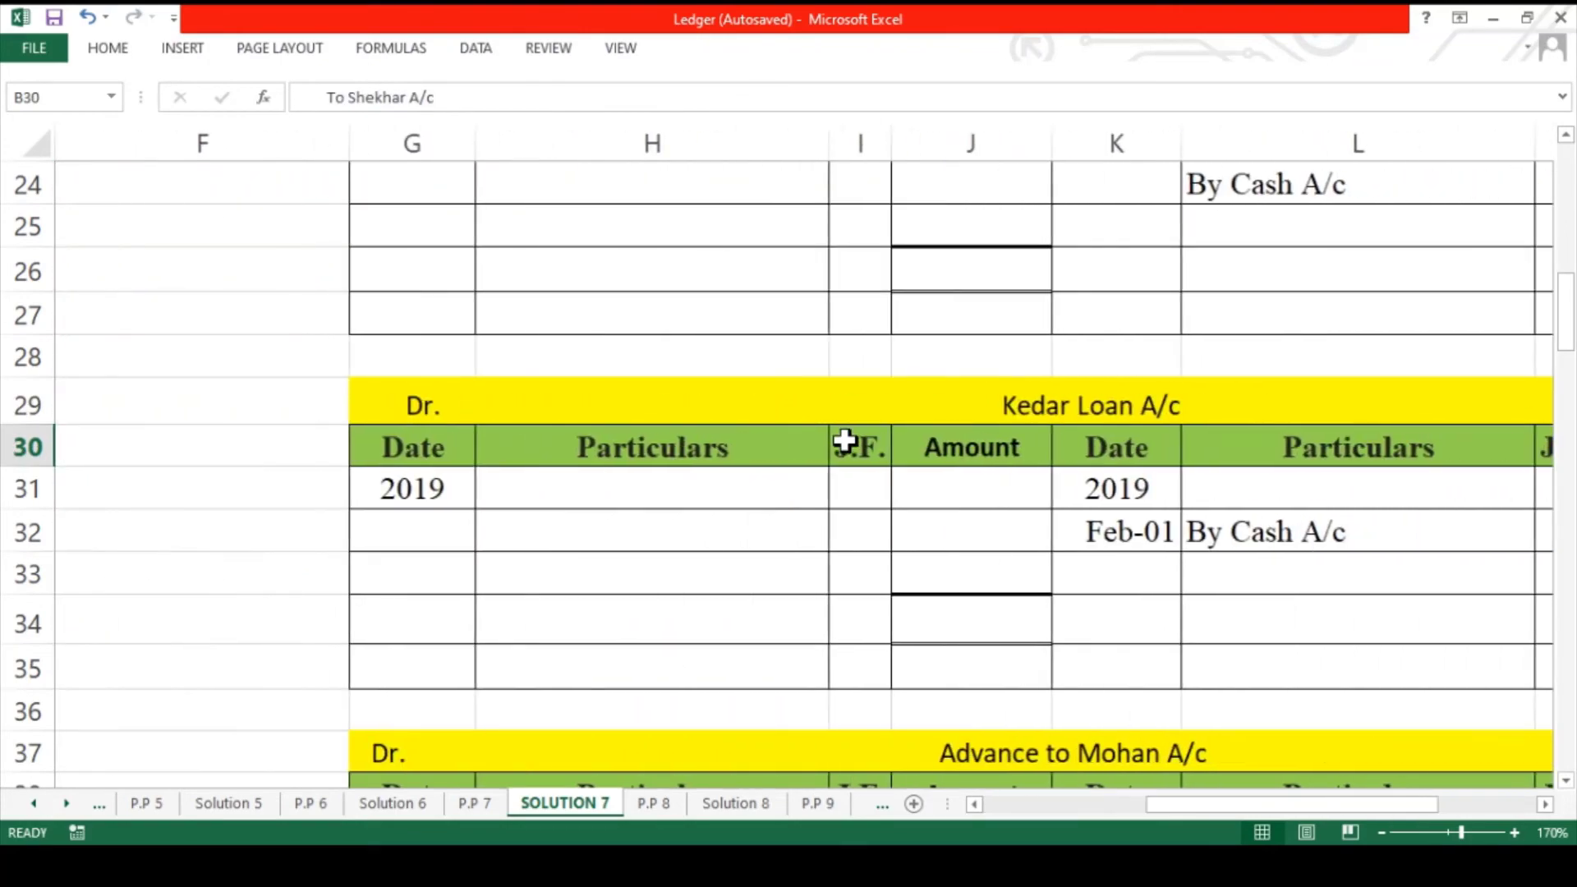
scroll(846, 441, down, 11)
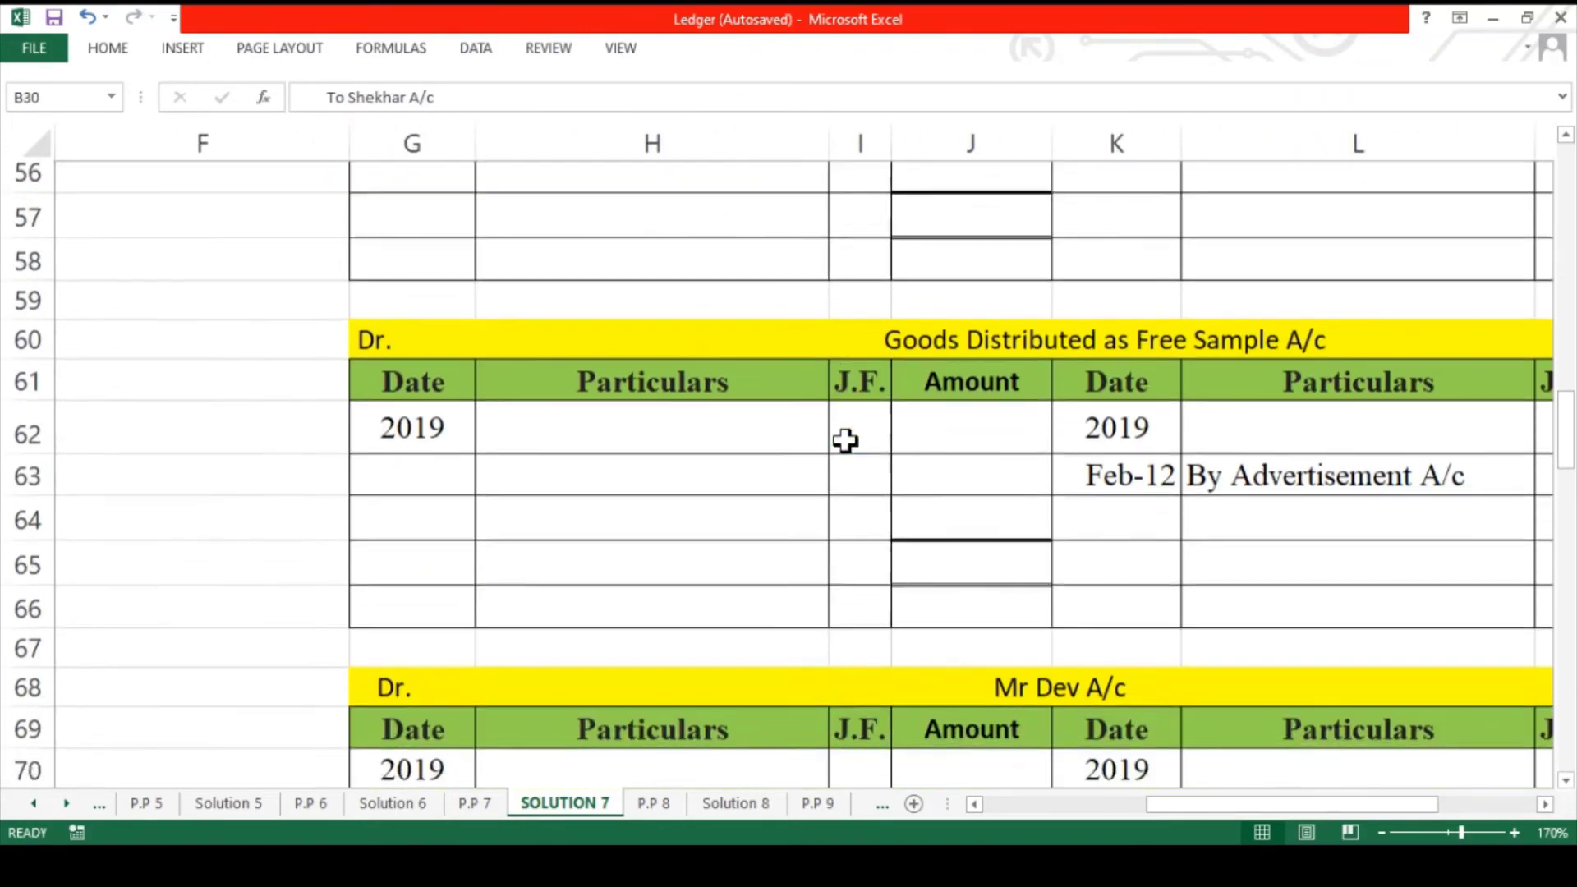
scroll(847, 442, down, 5)
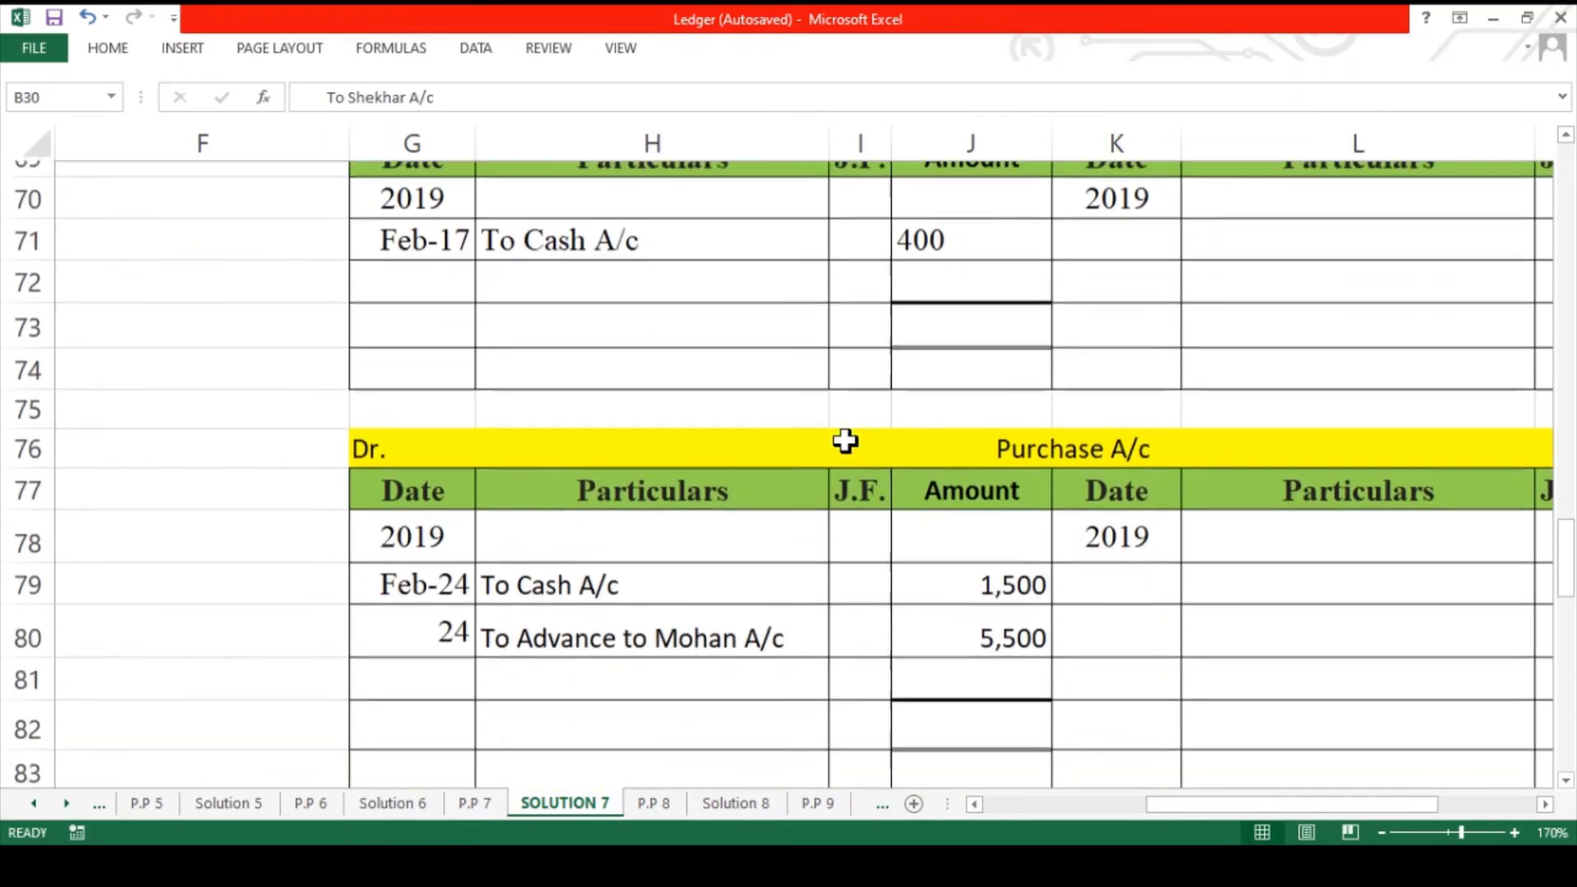
click(462, 655)
text(27)
key(ctrl+Return)
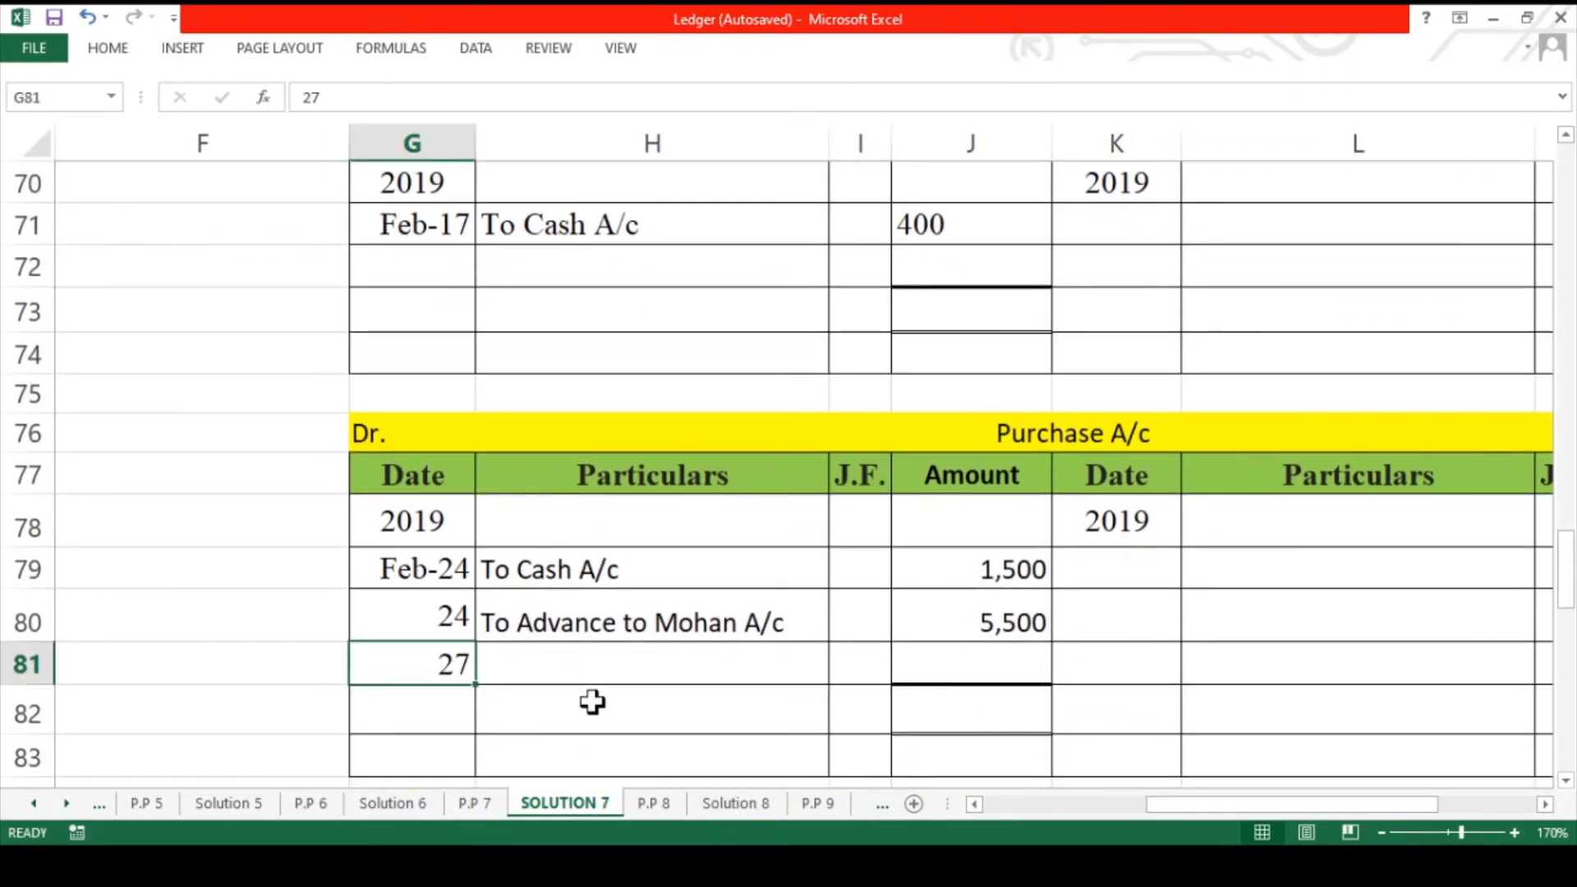
click(613, 666)
text(To Shekhar A/c)
key(ctrl+Return)
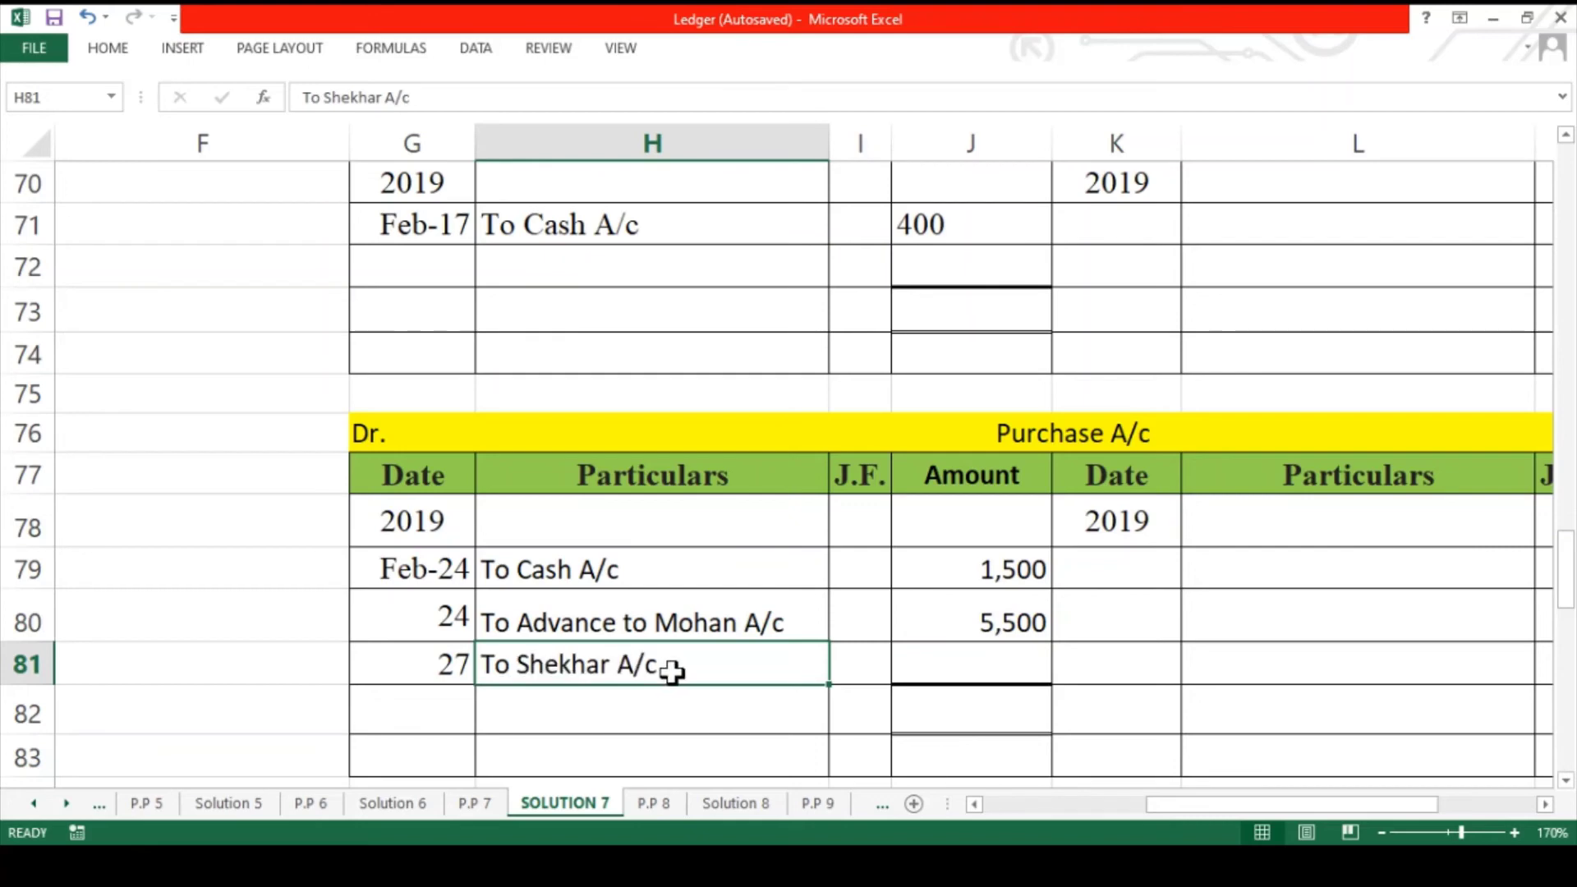
- Show the amount 5,700 in J81 of Purchase A/c for the posting dated 27
click(893, 669)
text(5700)
key(ctrl+Return)
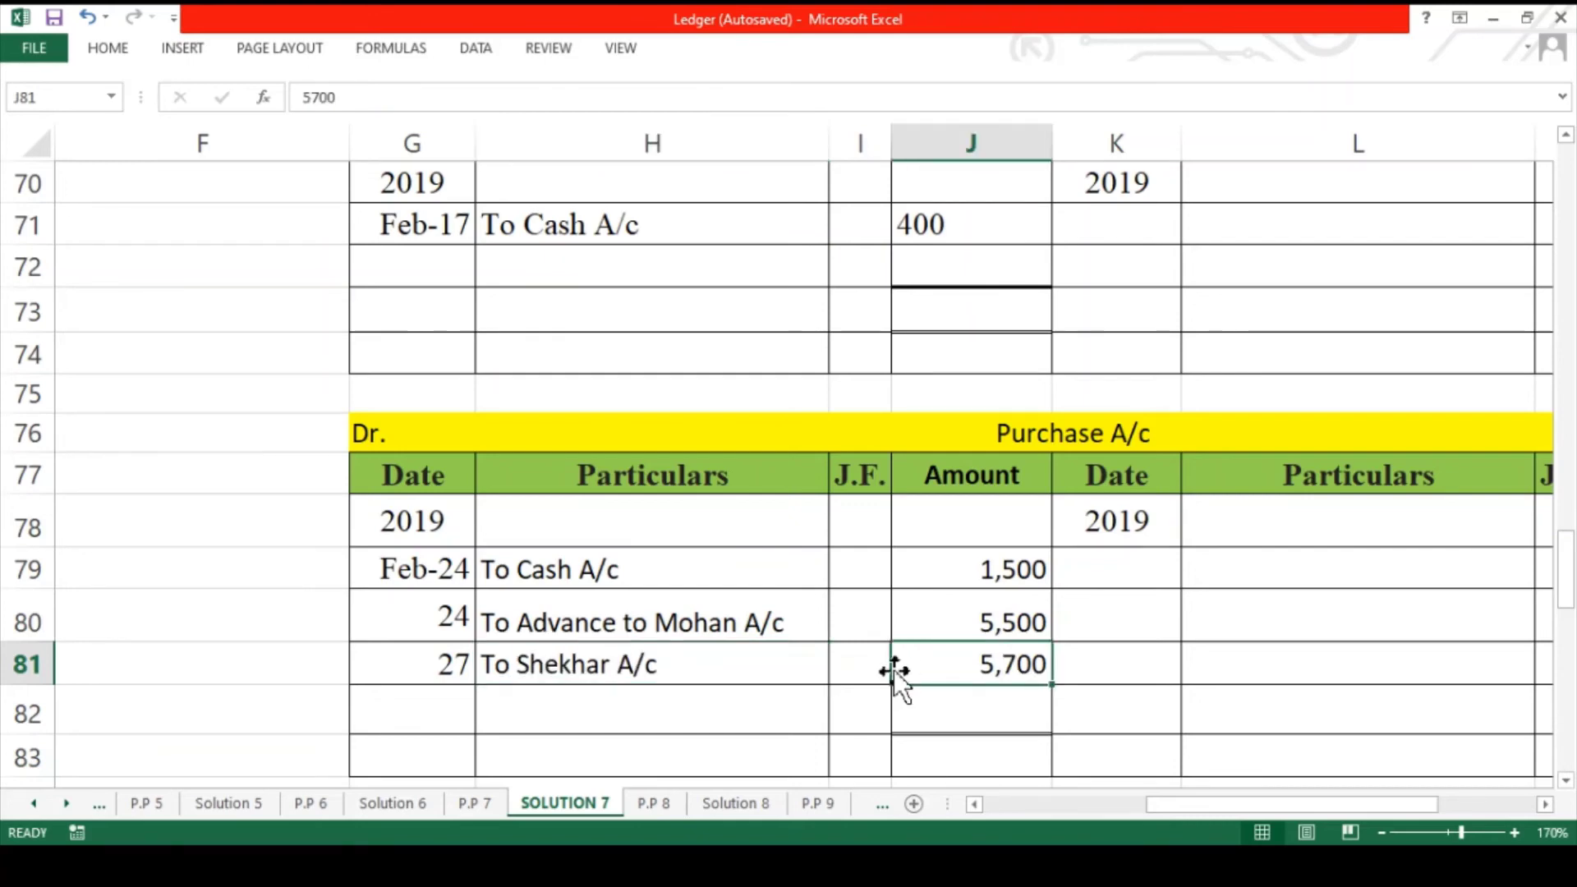
- Fill the debit line of the 27 February journal entry, B29, with yellow
scroll(894, 668, left, 5)
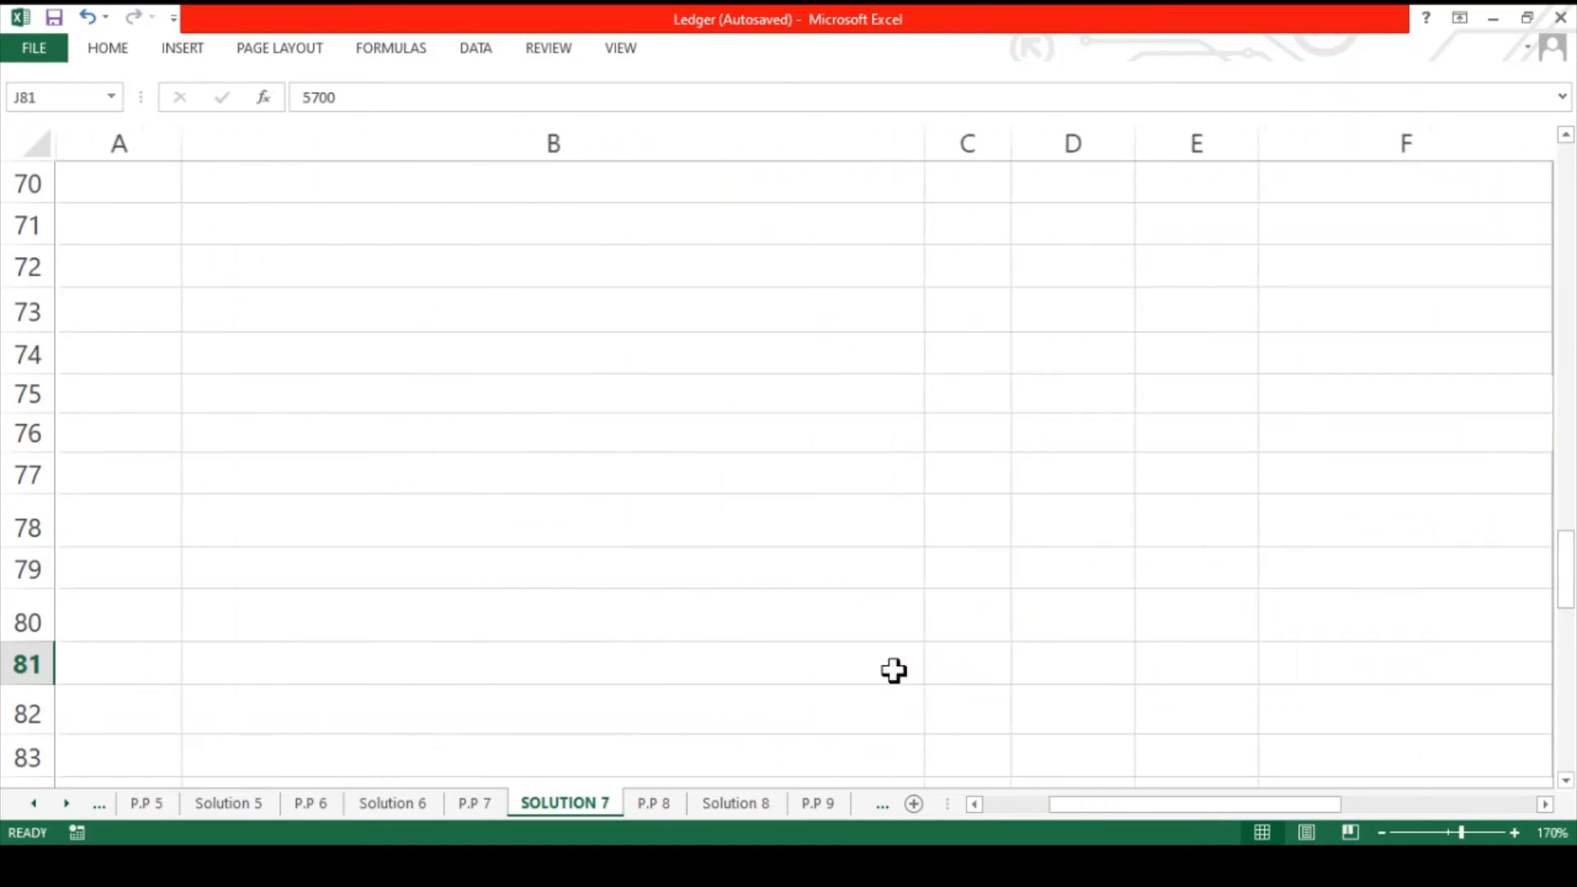
scroll(894, 671, up, 16)
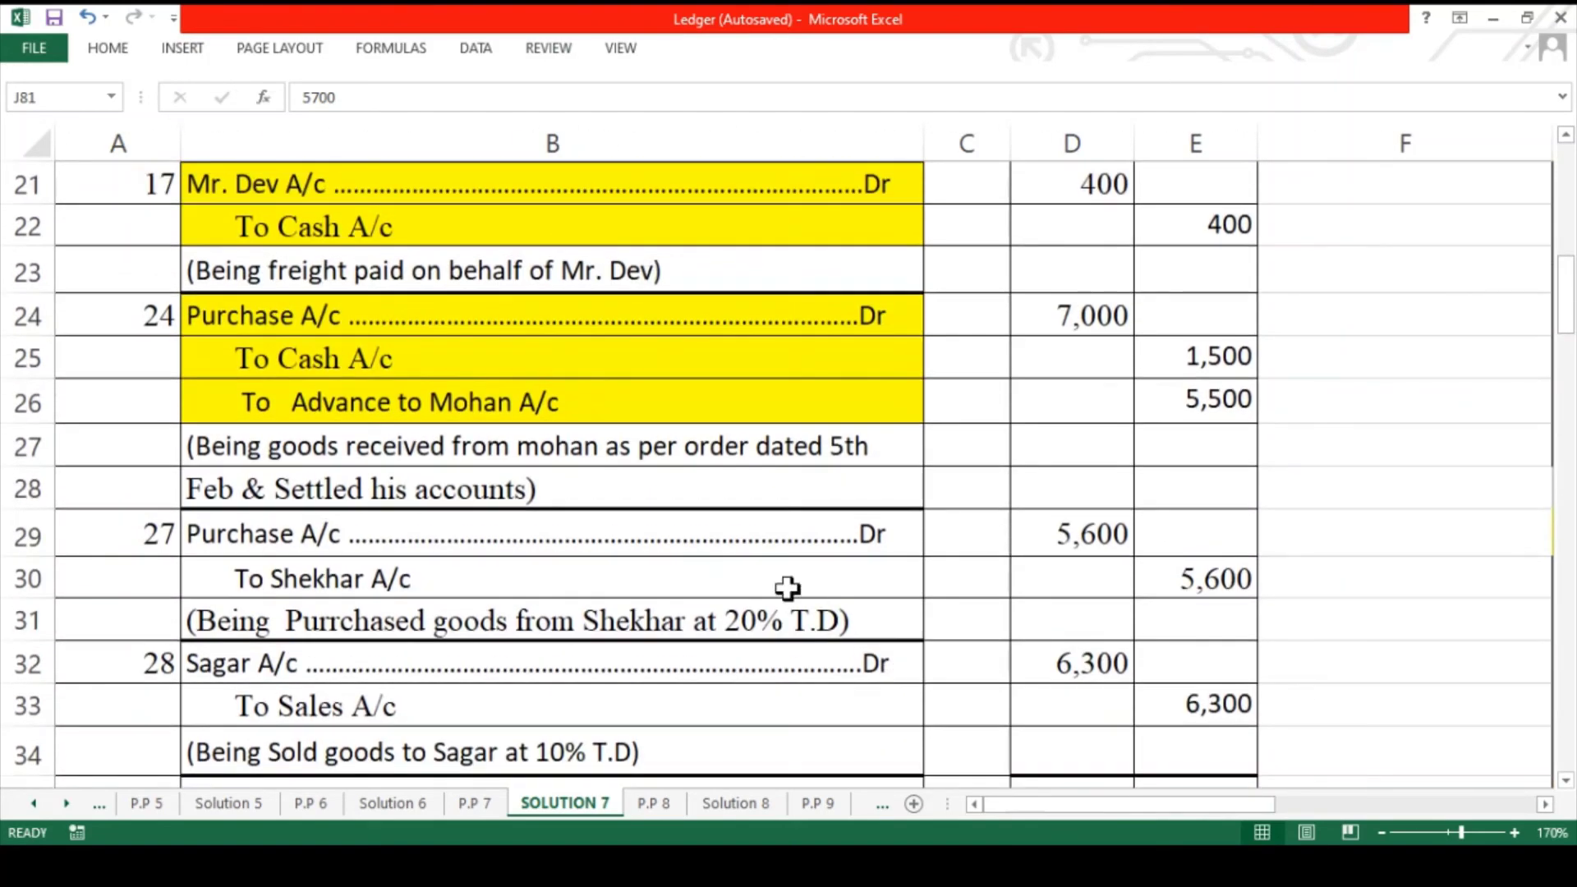
click(609, 538)
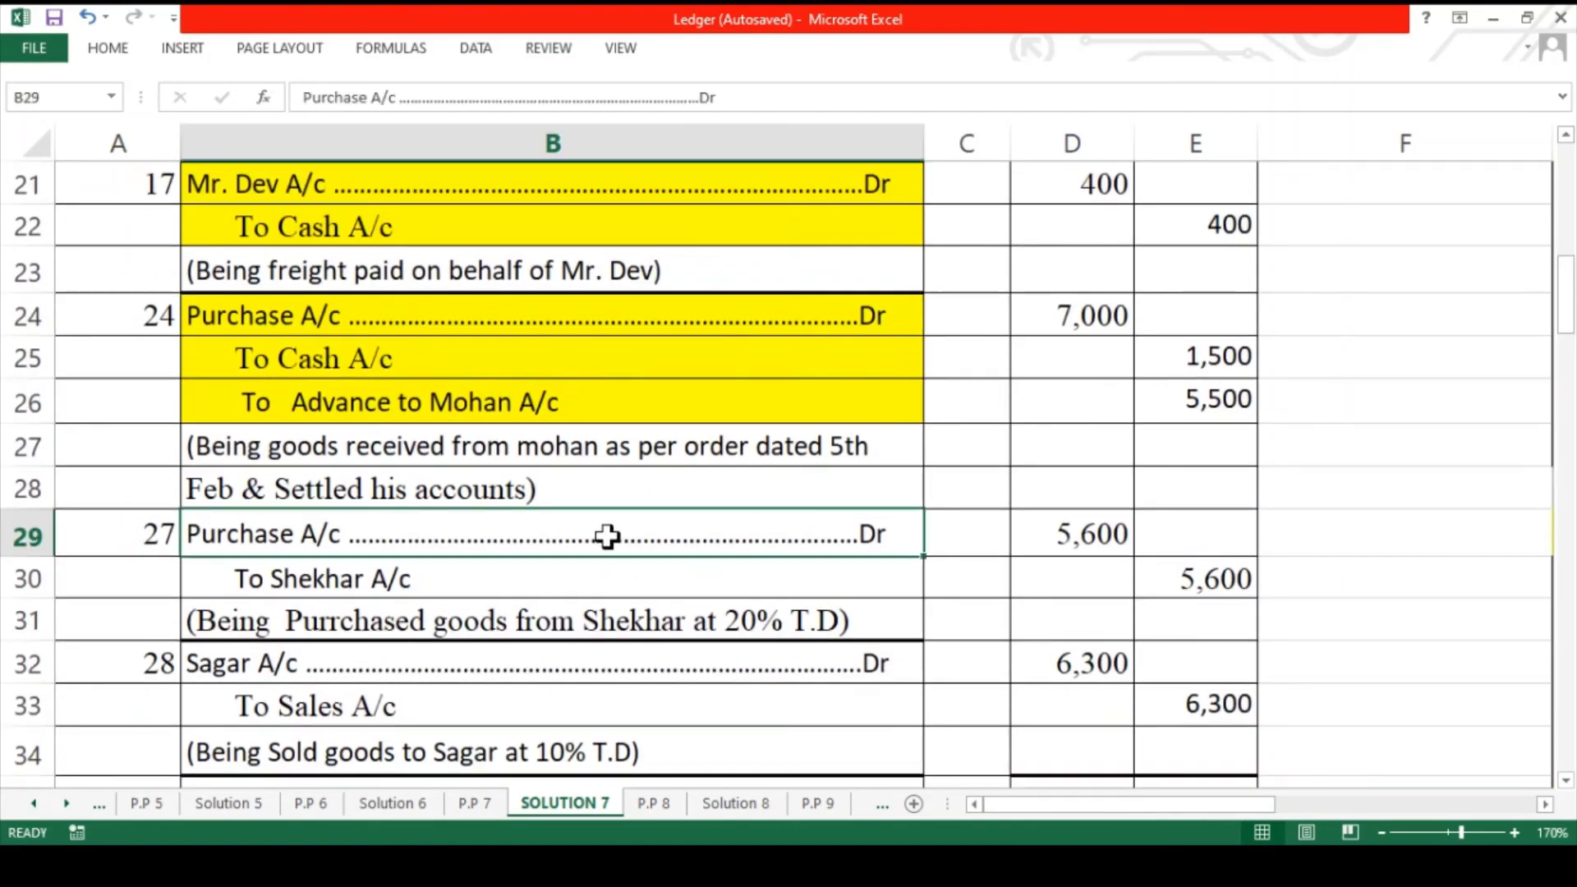
click(117, 53)
key(F4)
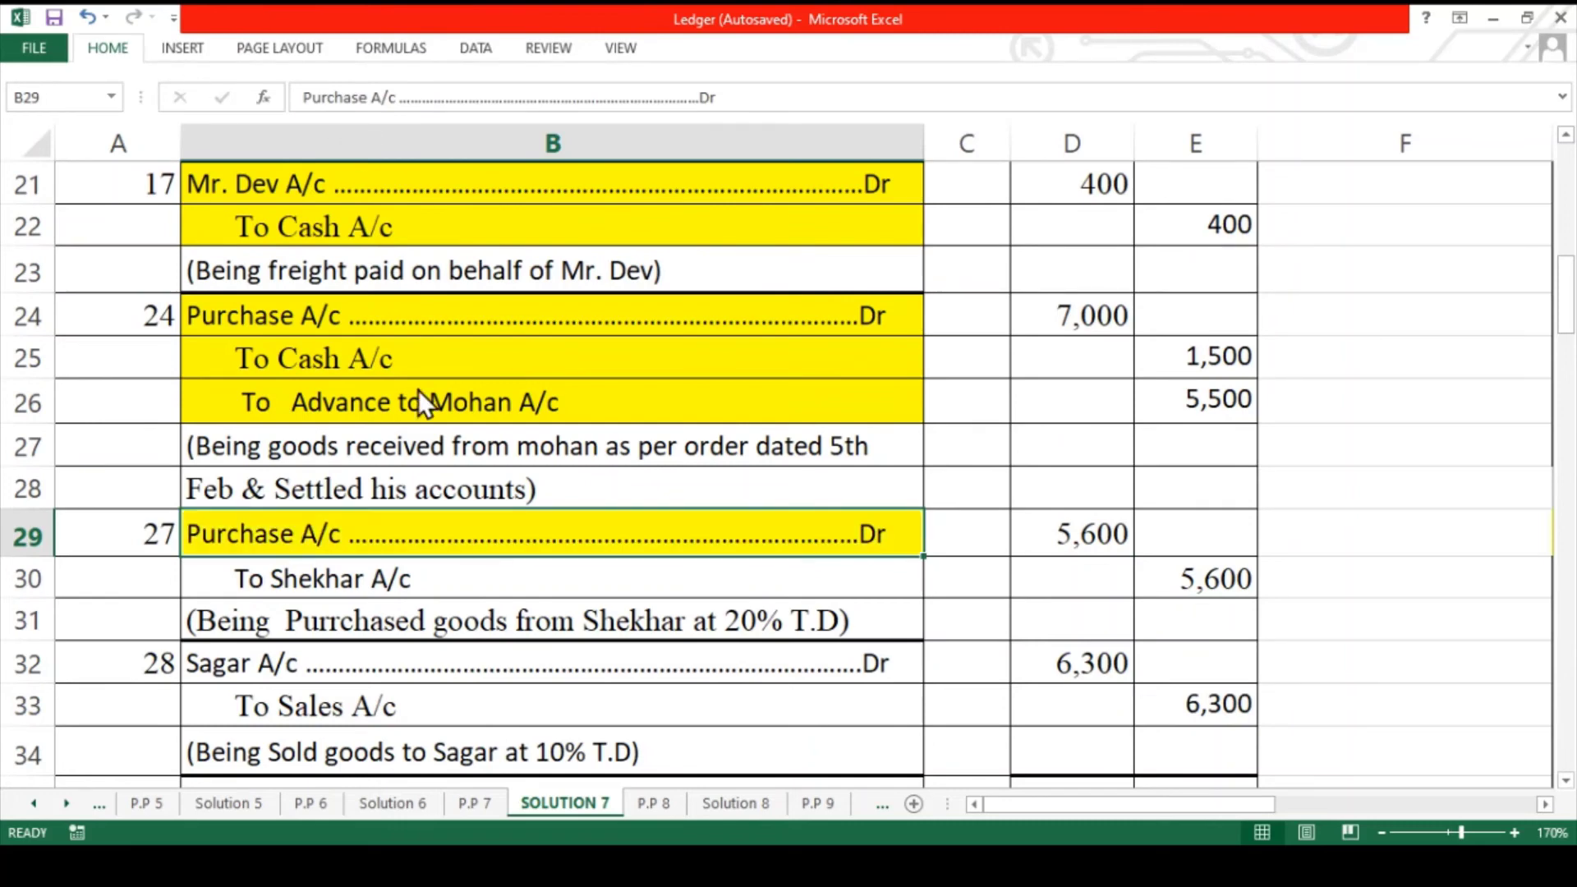
- Show By Purchase A/c in L88 and the amount 5,700 in N88 on the credit side of the supplier account headed in row 85
click(432, 567)
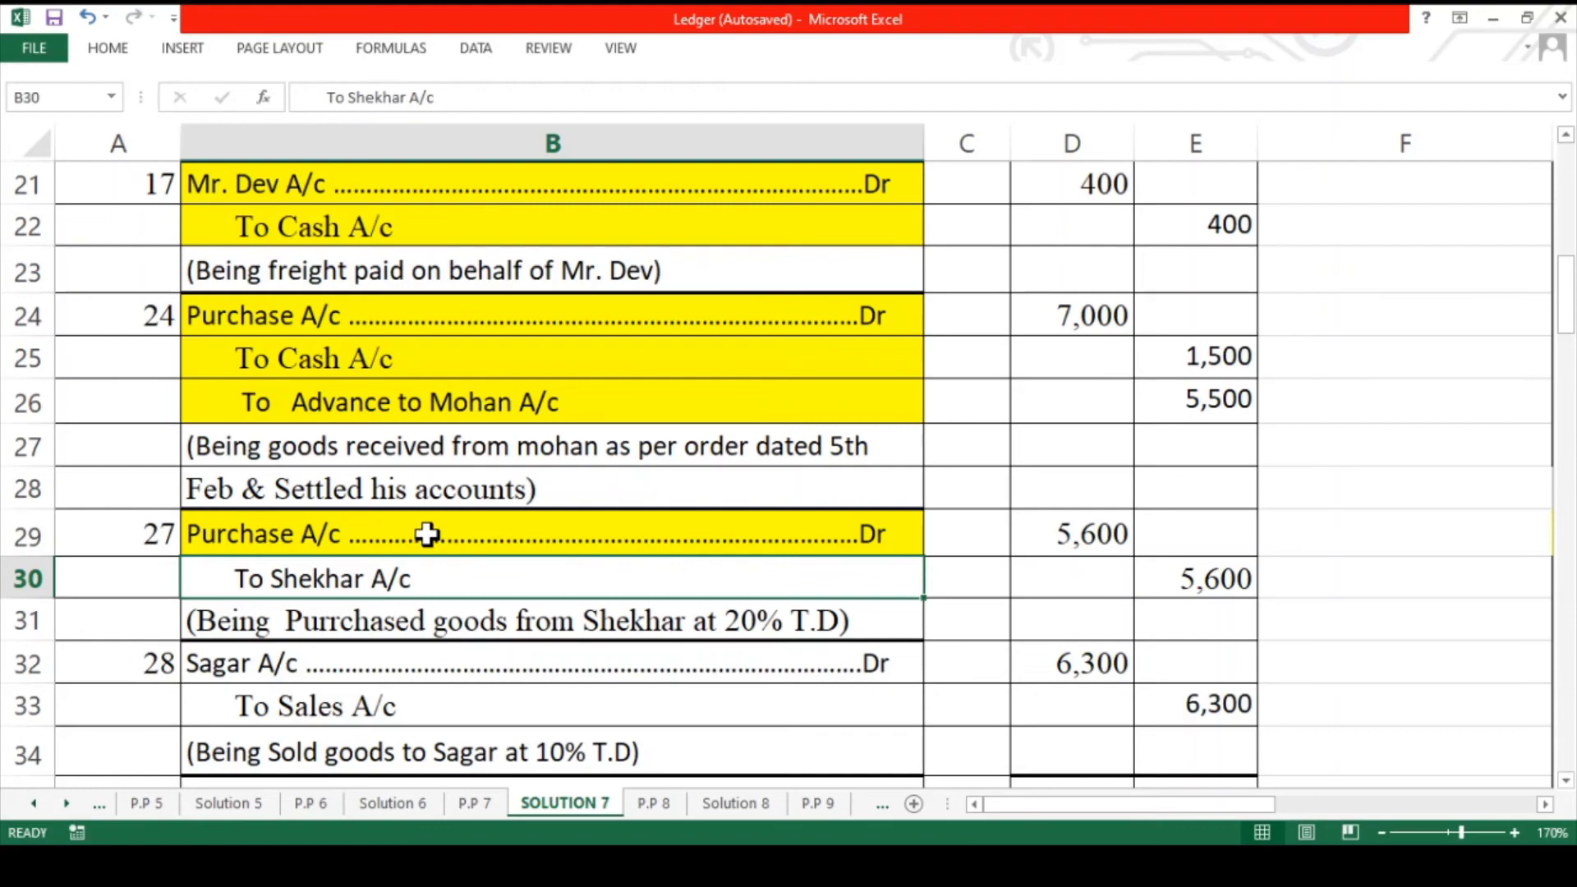
scroll(427, 535, right, 5)
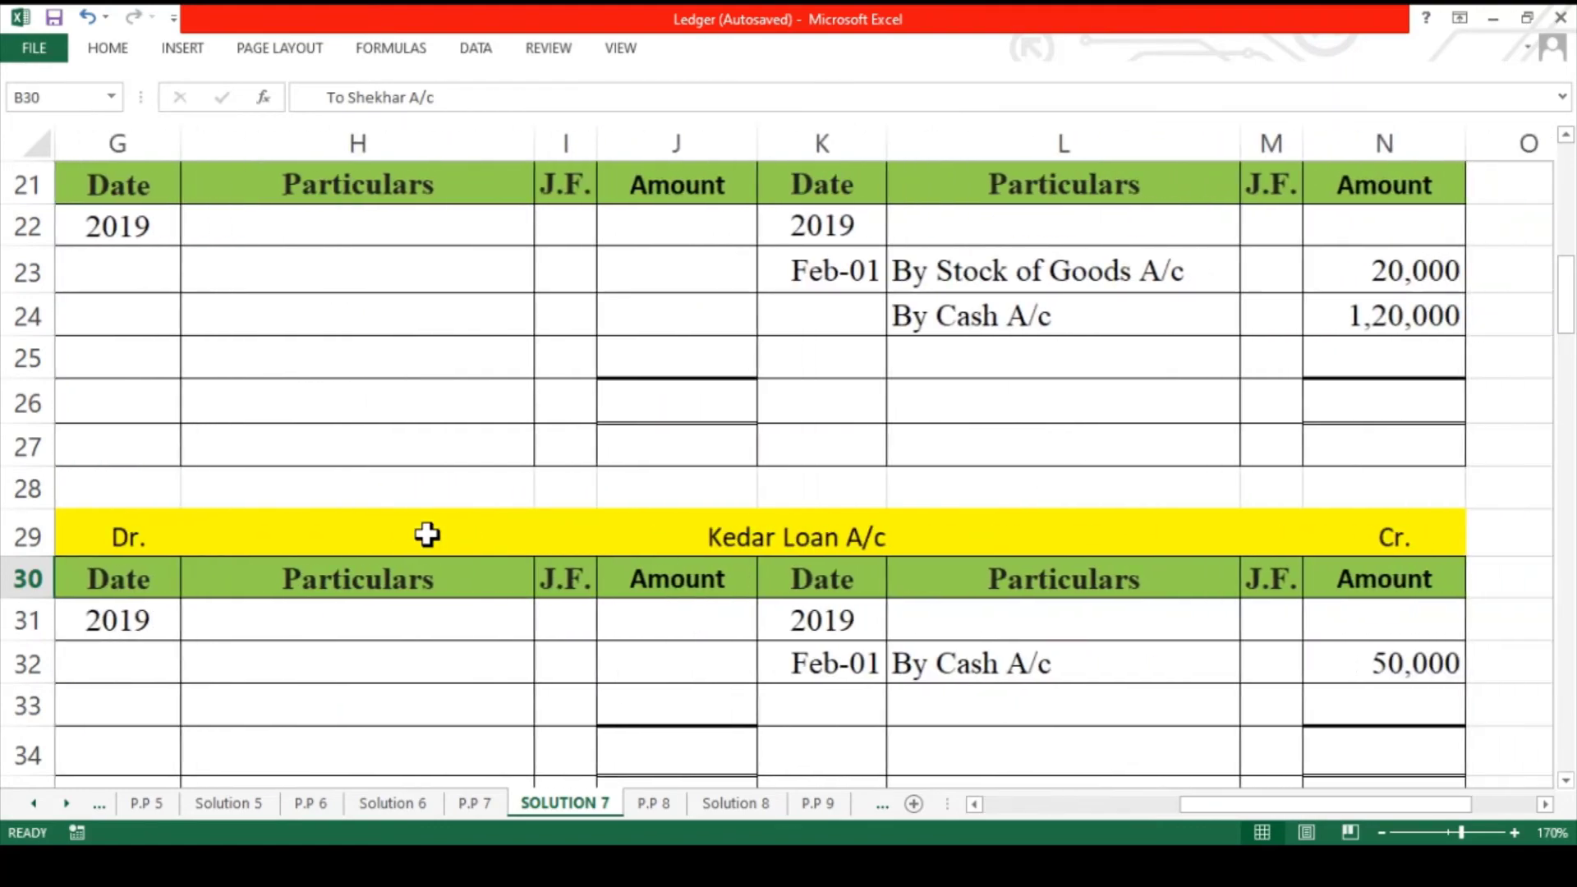
scroll(427, 535, down, 4)
scroll(427, 534, down, 7)
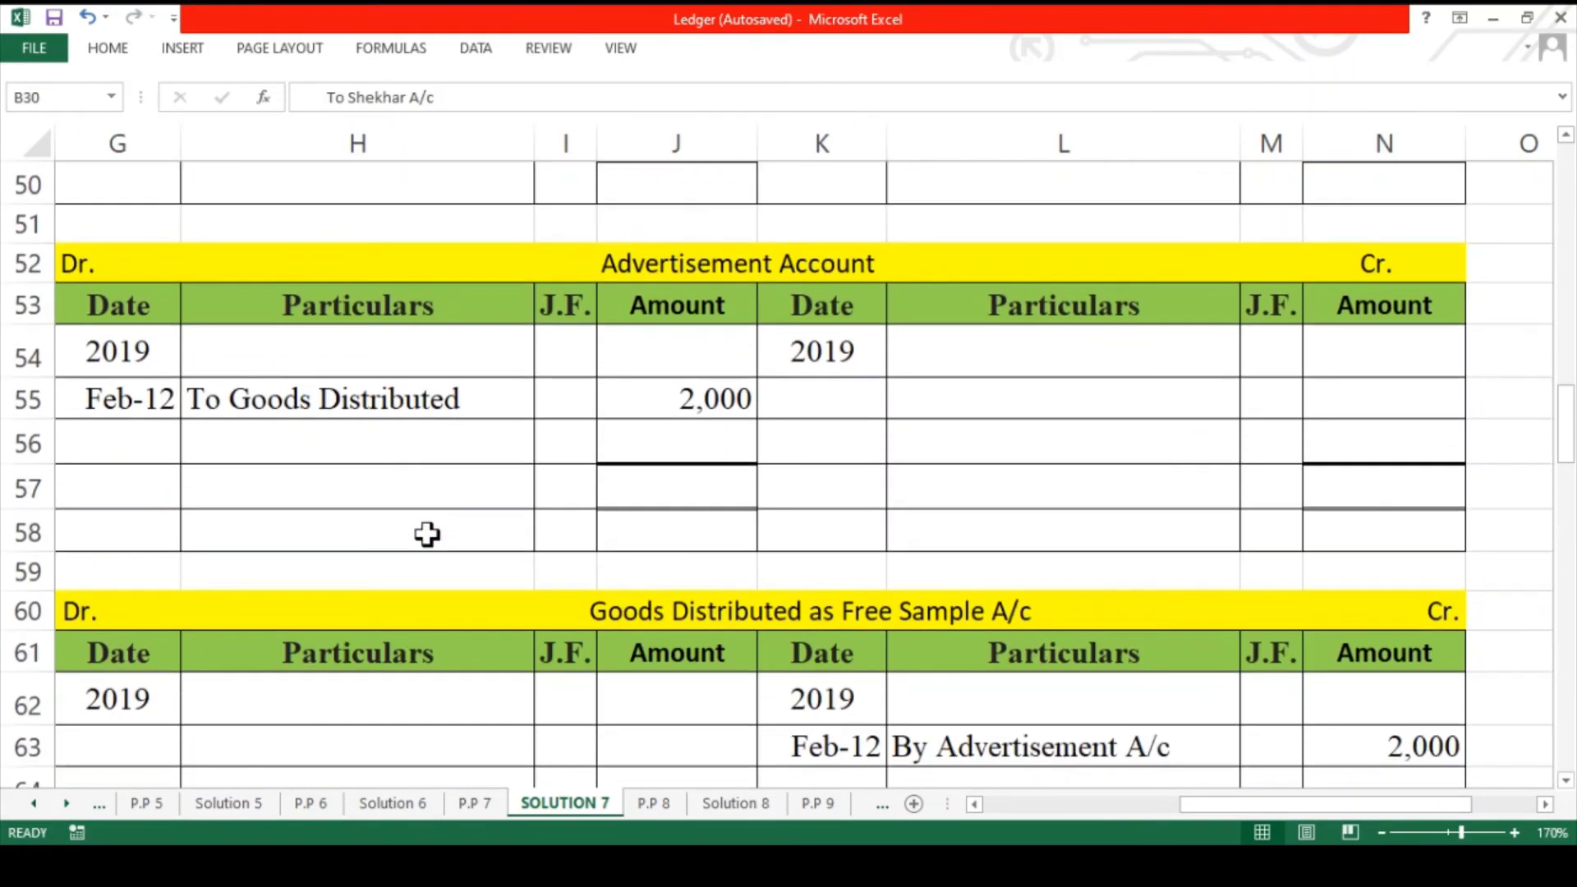
scroll(427, 534, down, 7)
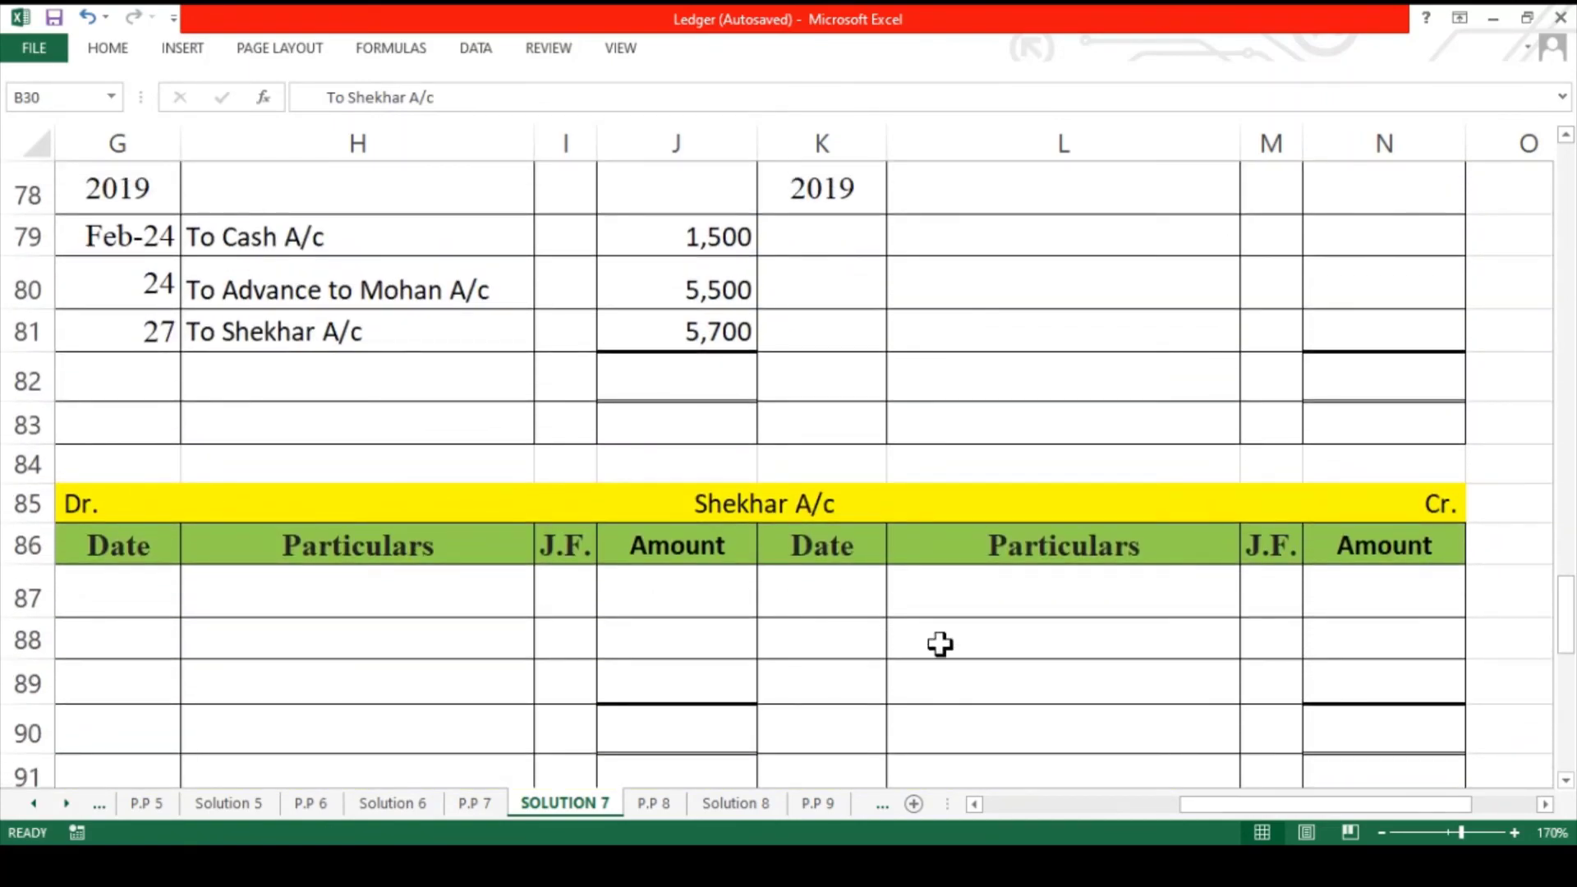
click(941, 644)
click(112, 51)
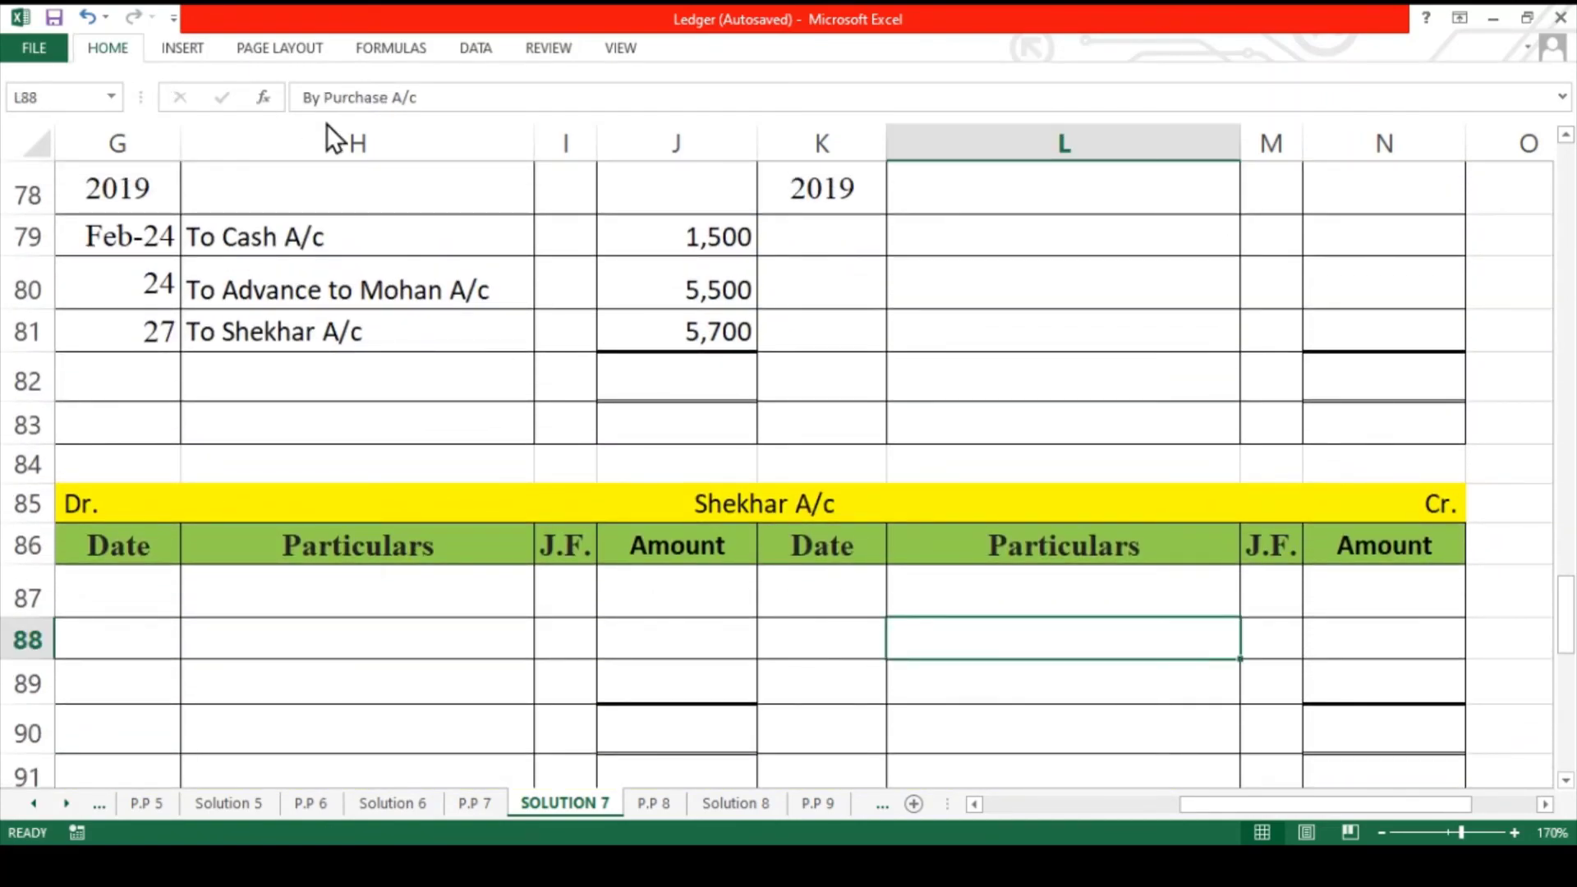
click(1348, 643)
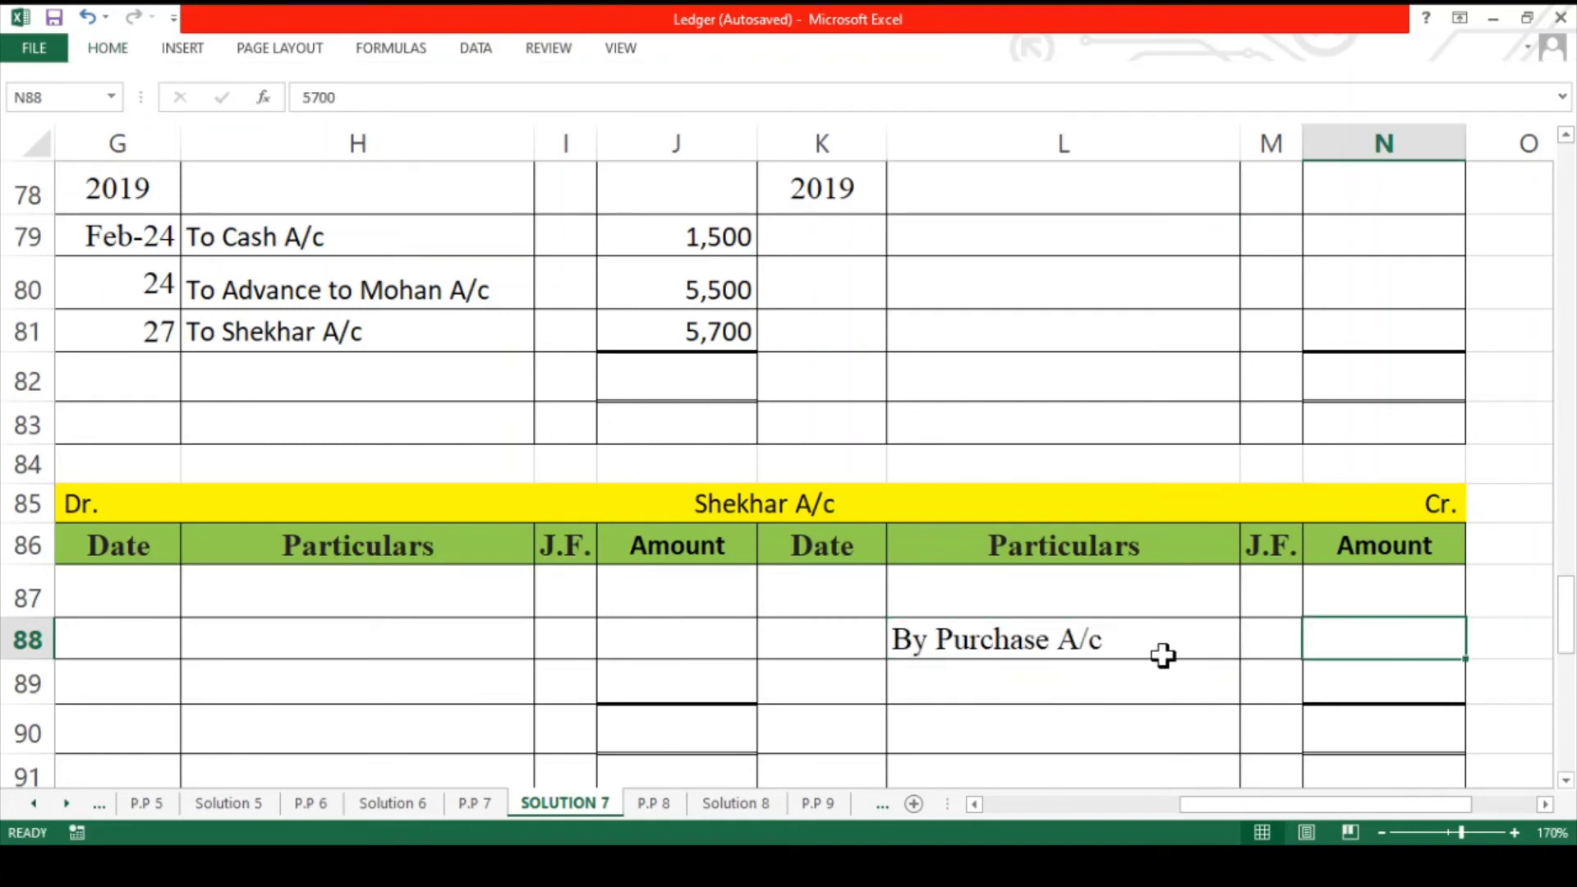
text(5700)
key(Return)
- Show the date Feb-27 in K88 and the year 2019 in K87 and G87 of the supplier account
click(817, 635)
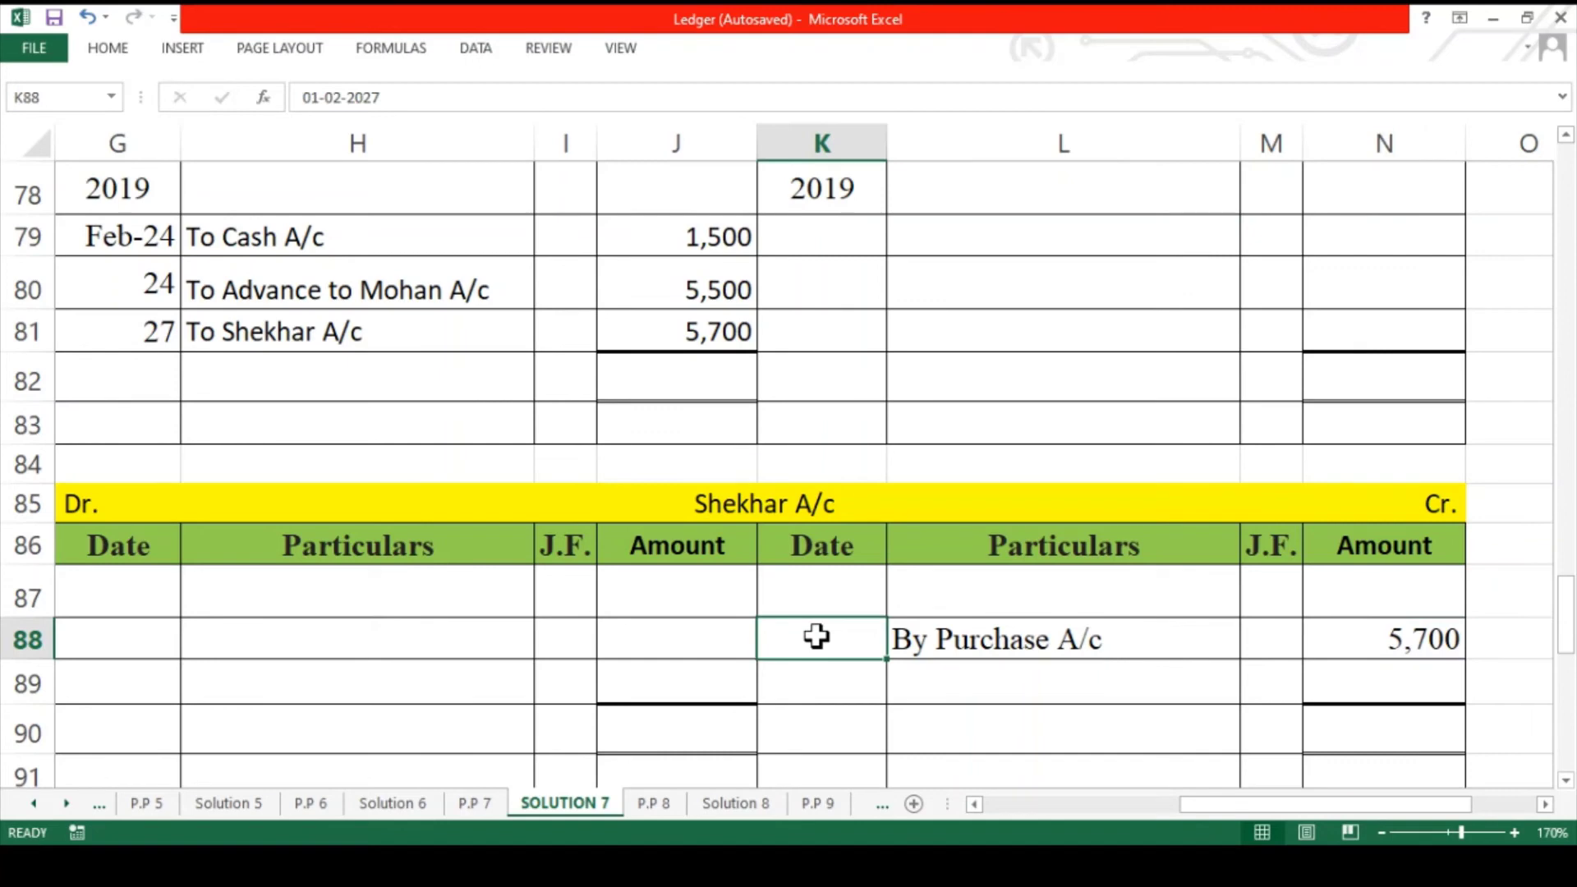
click(806, 588)
text(2019)
key(ctrl+Return)
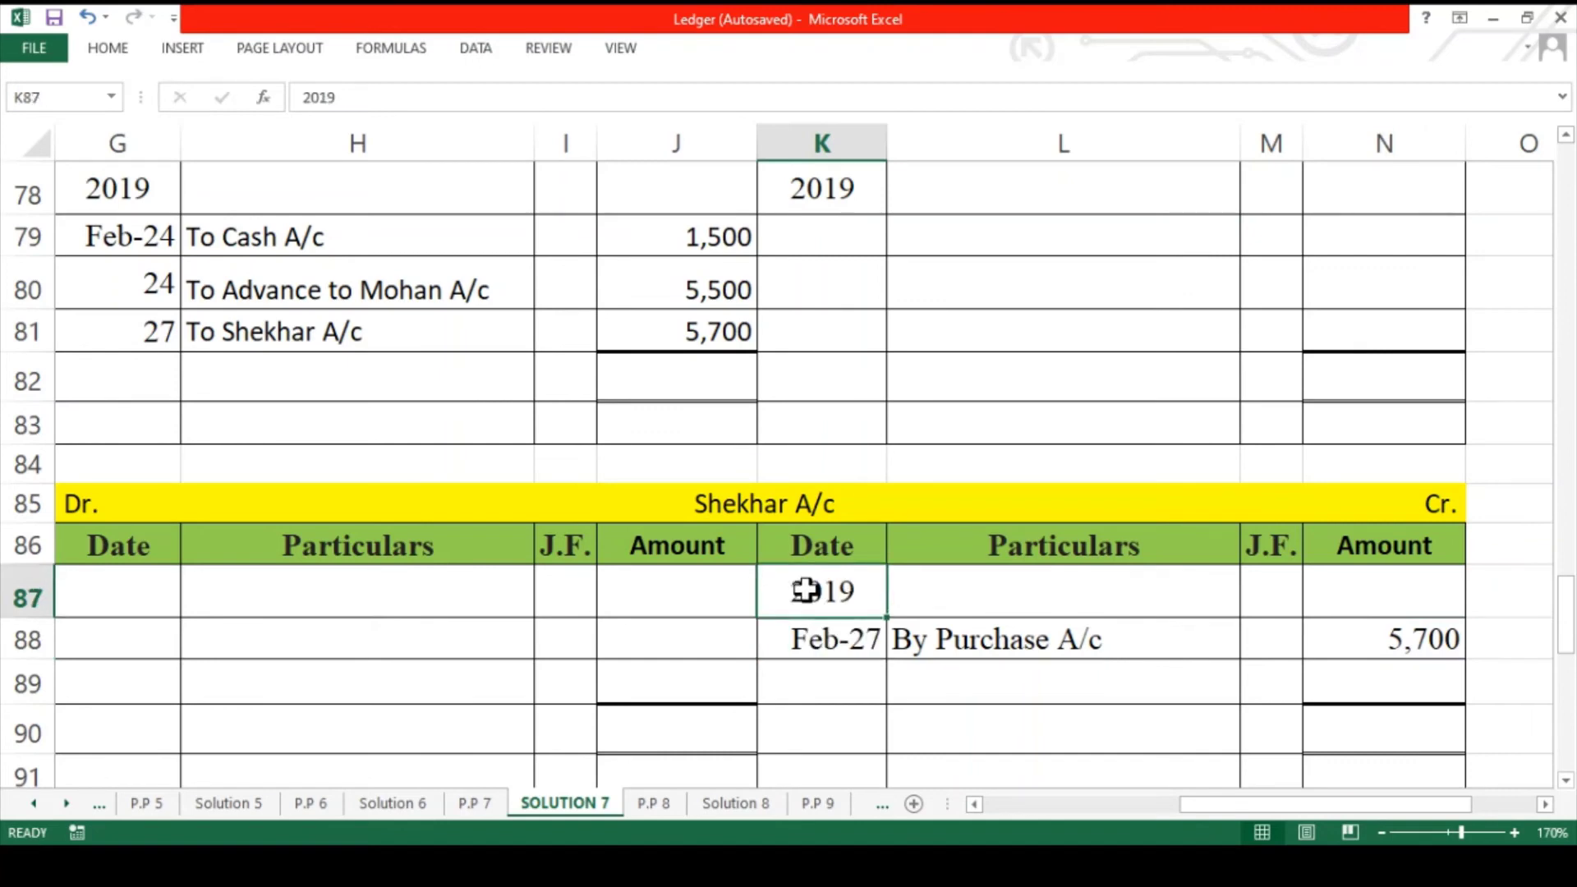
click(145, 577)
text(2019)
key(ctrl+Return)
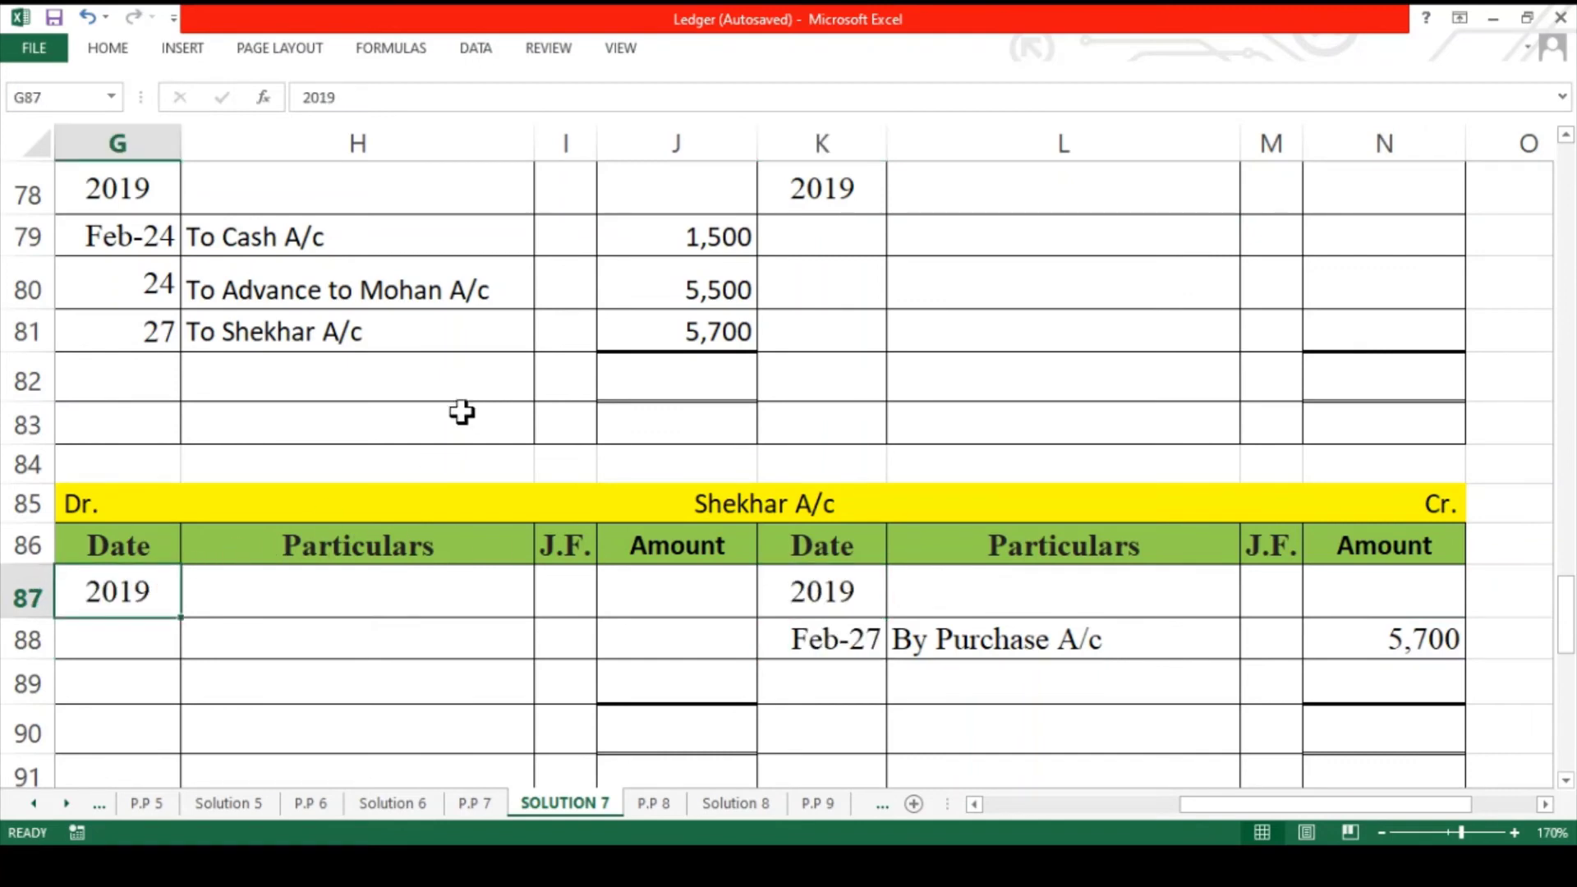
- Fill the credit line of the 27 February journal entry, B30, with yellow
scroll(503, 617, left, 3)
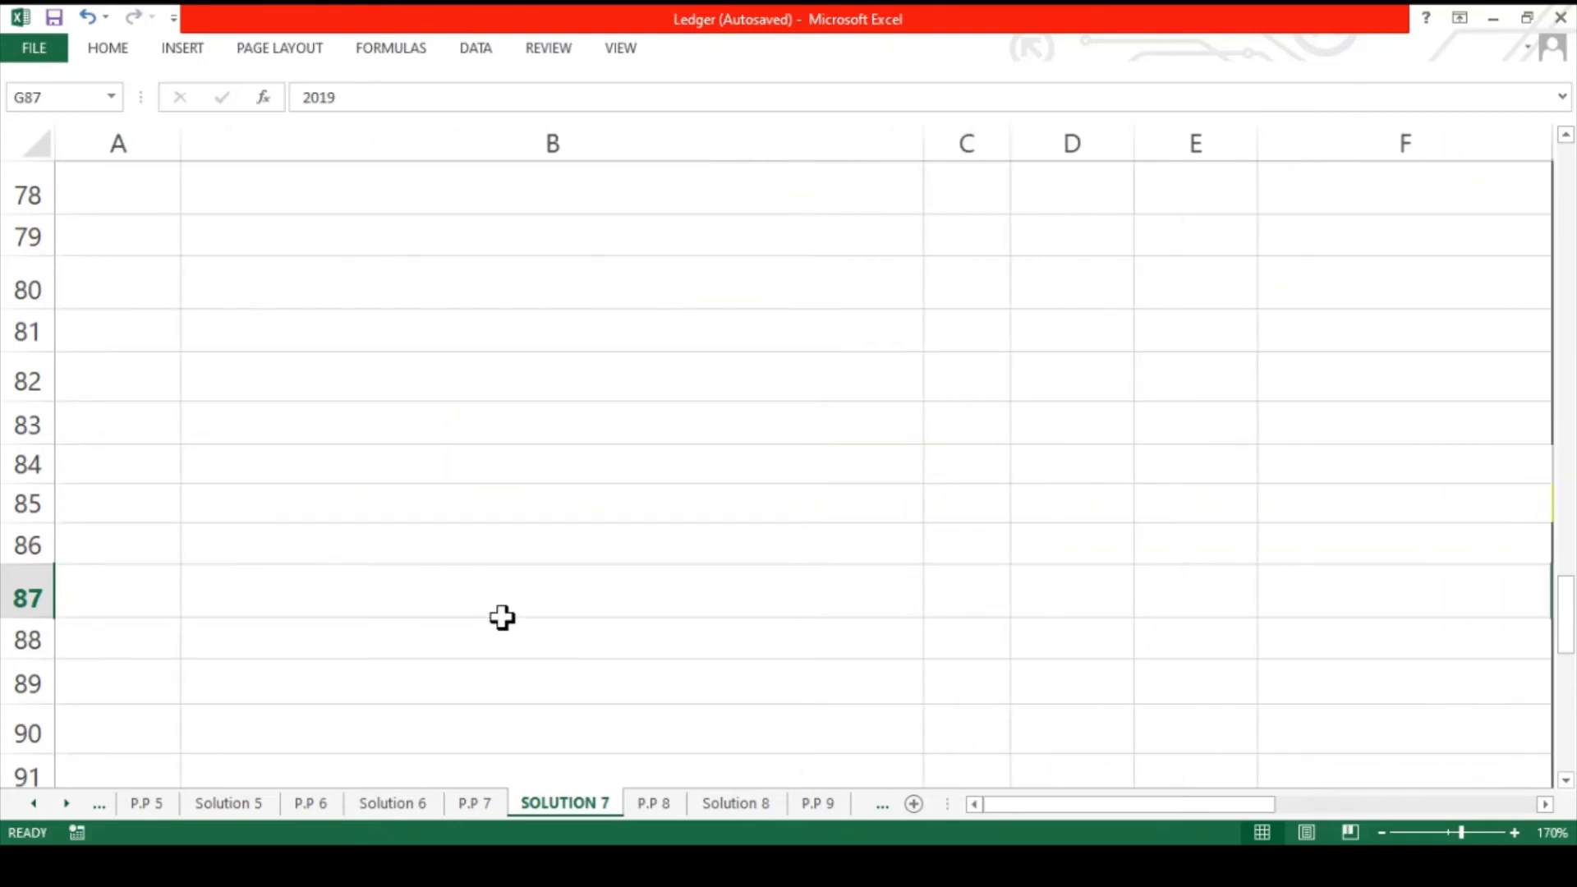
scroll(503, 617, up, 18)
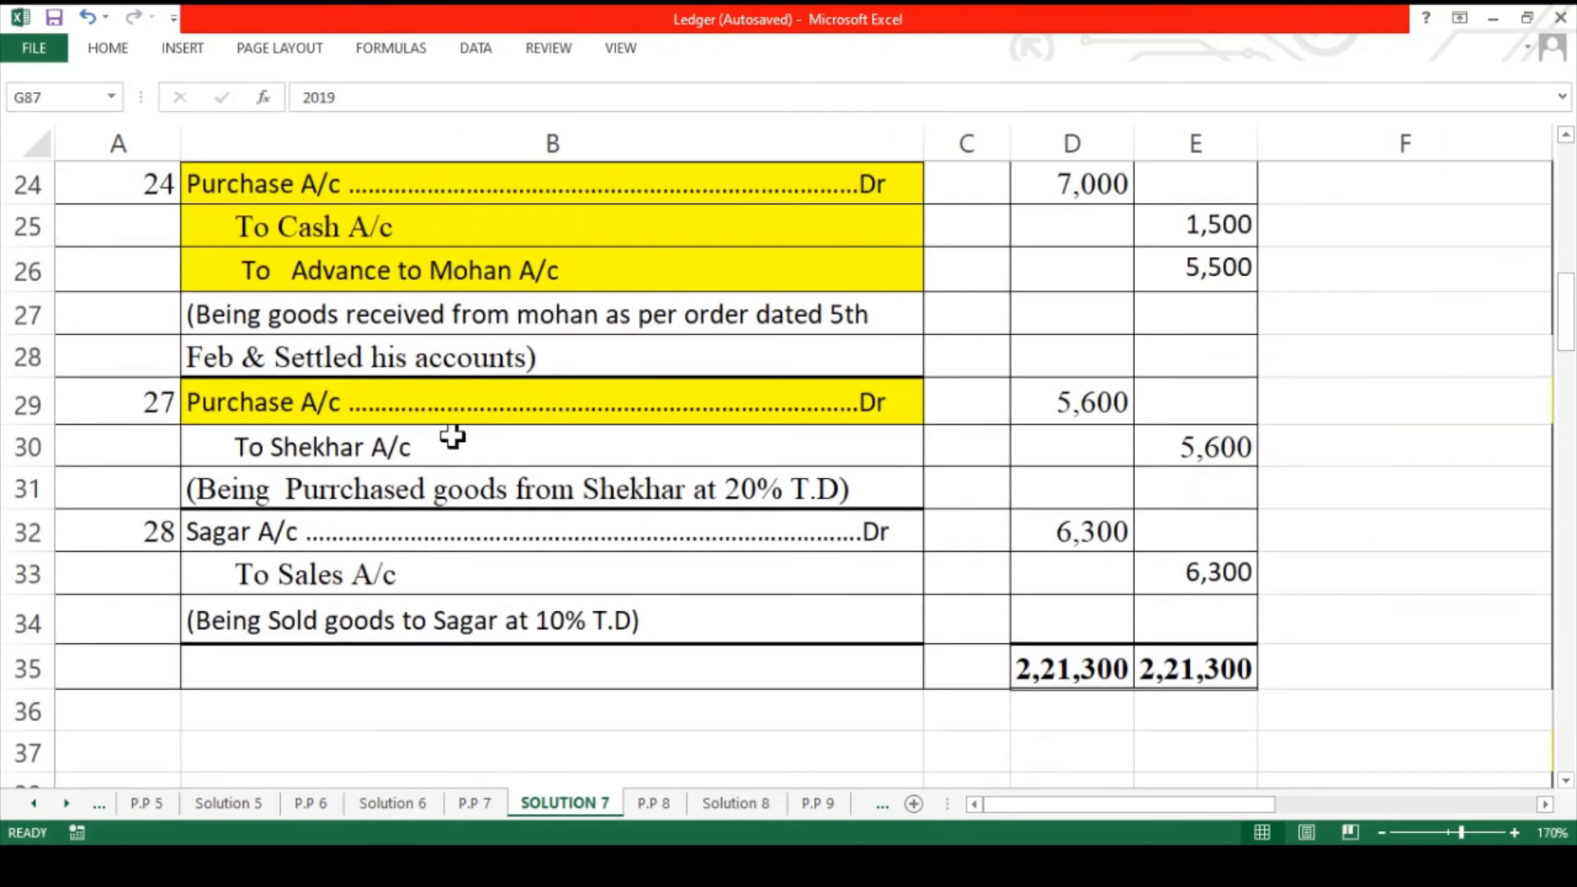
click(452, 437)
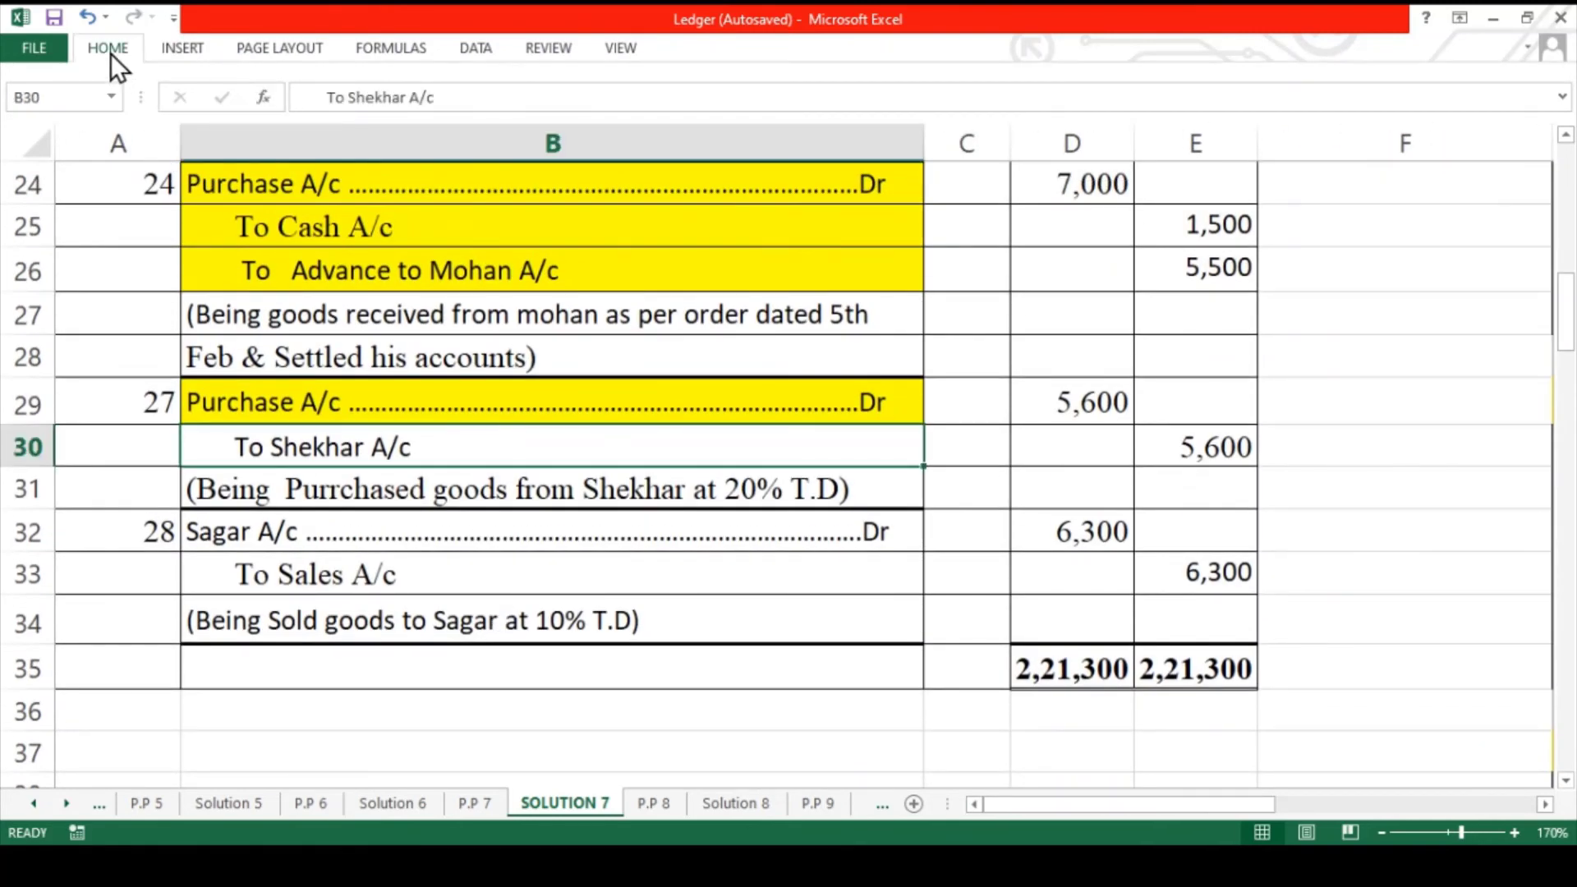
key(F4)
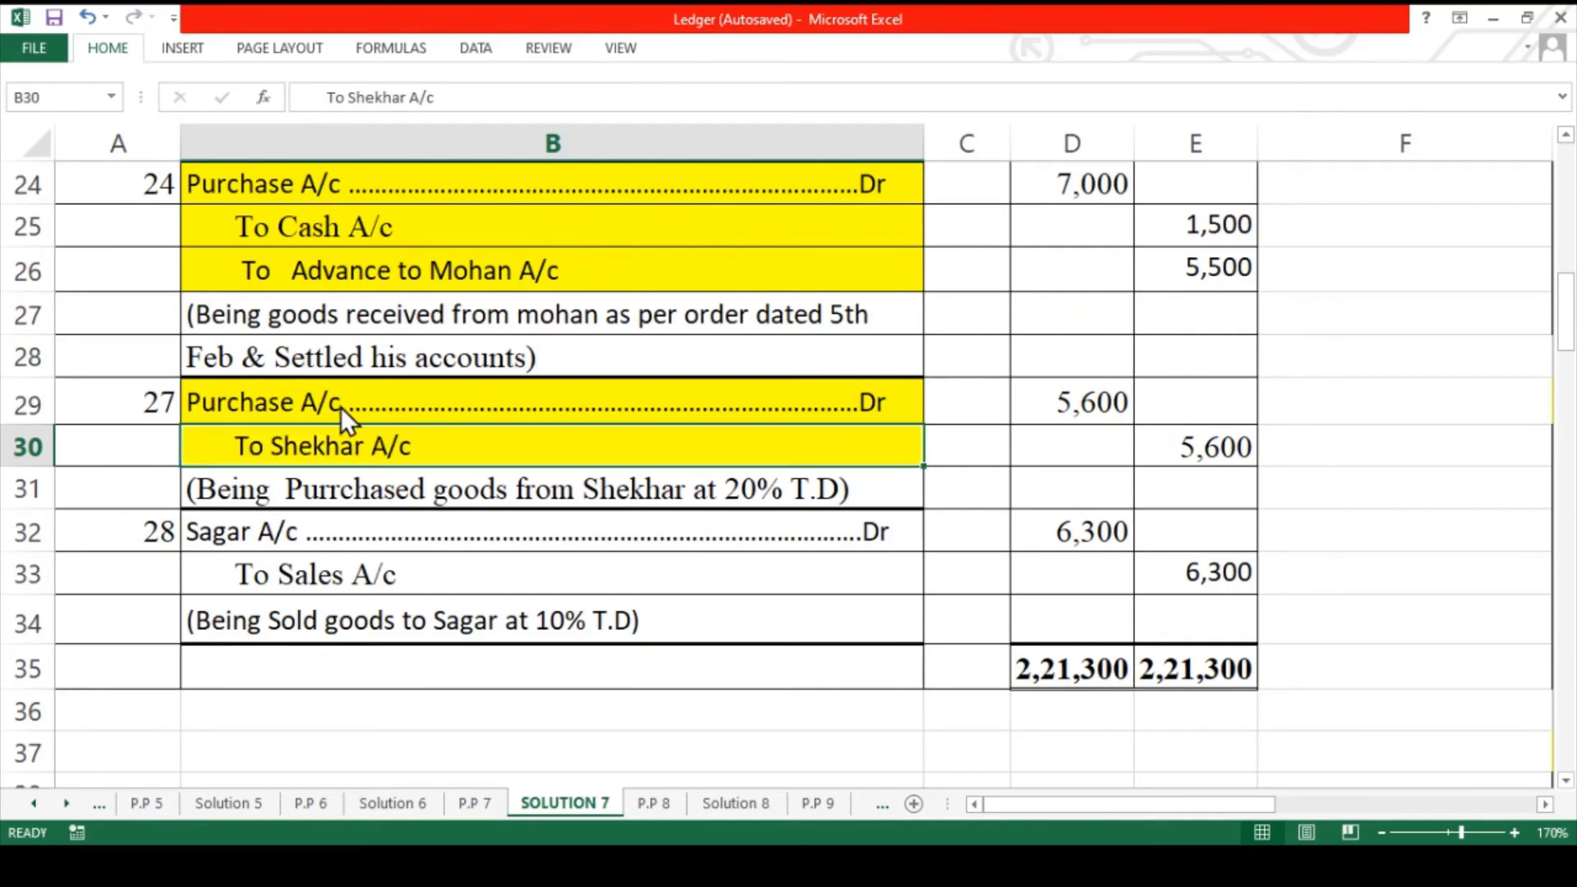
- Show the year 2019 in G95 and K95 of the customer account debited in the 28 February journal entry
click(337, 530)
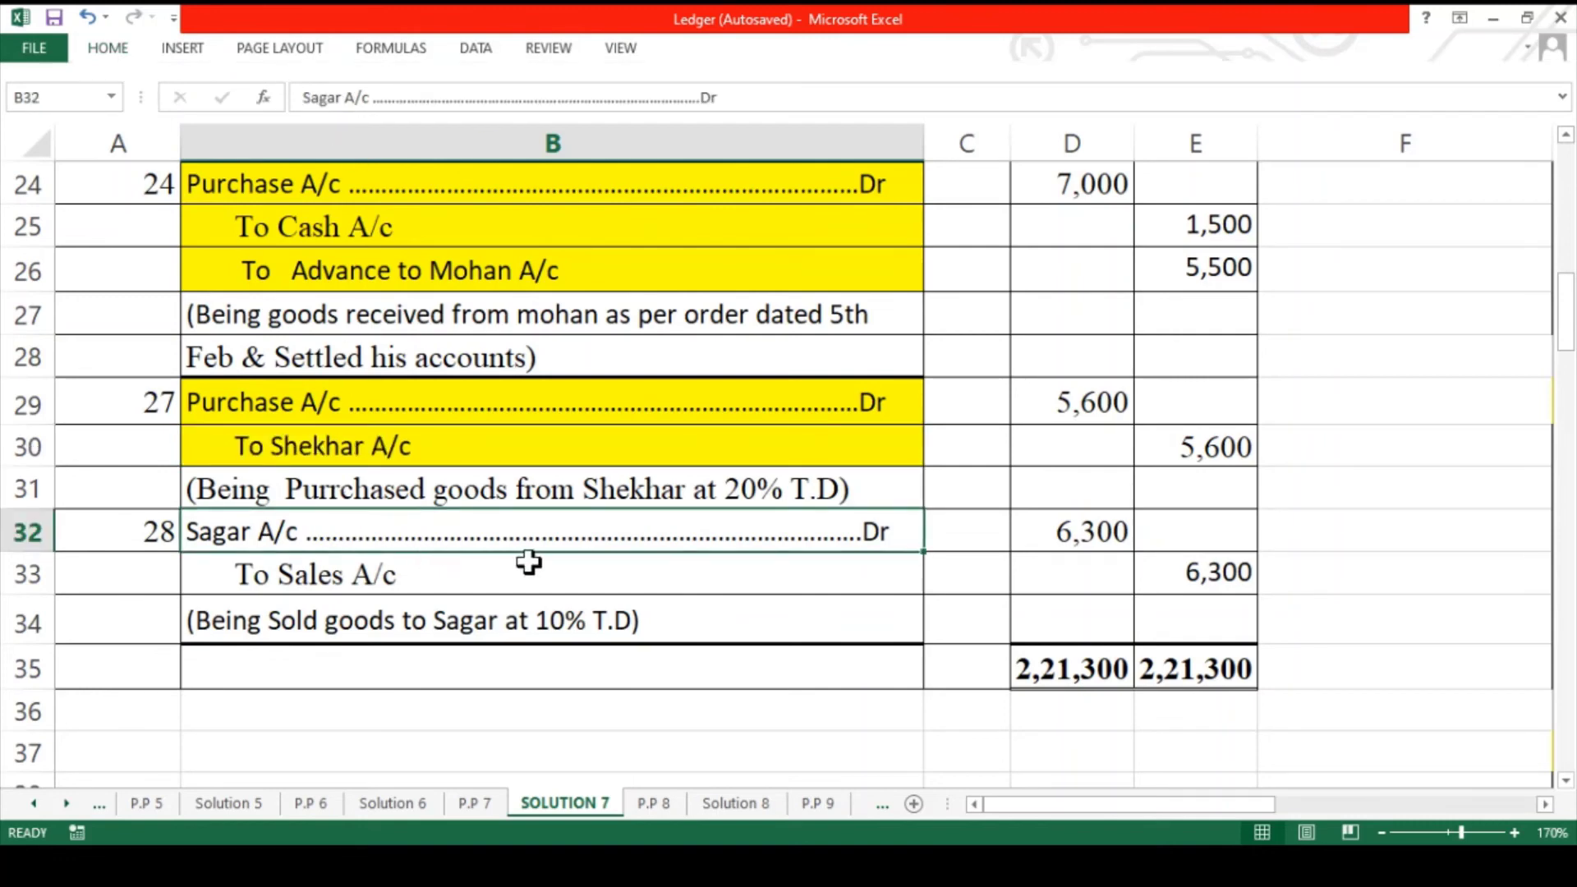
click(644, 570)
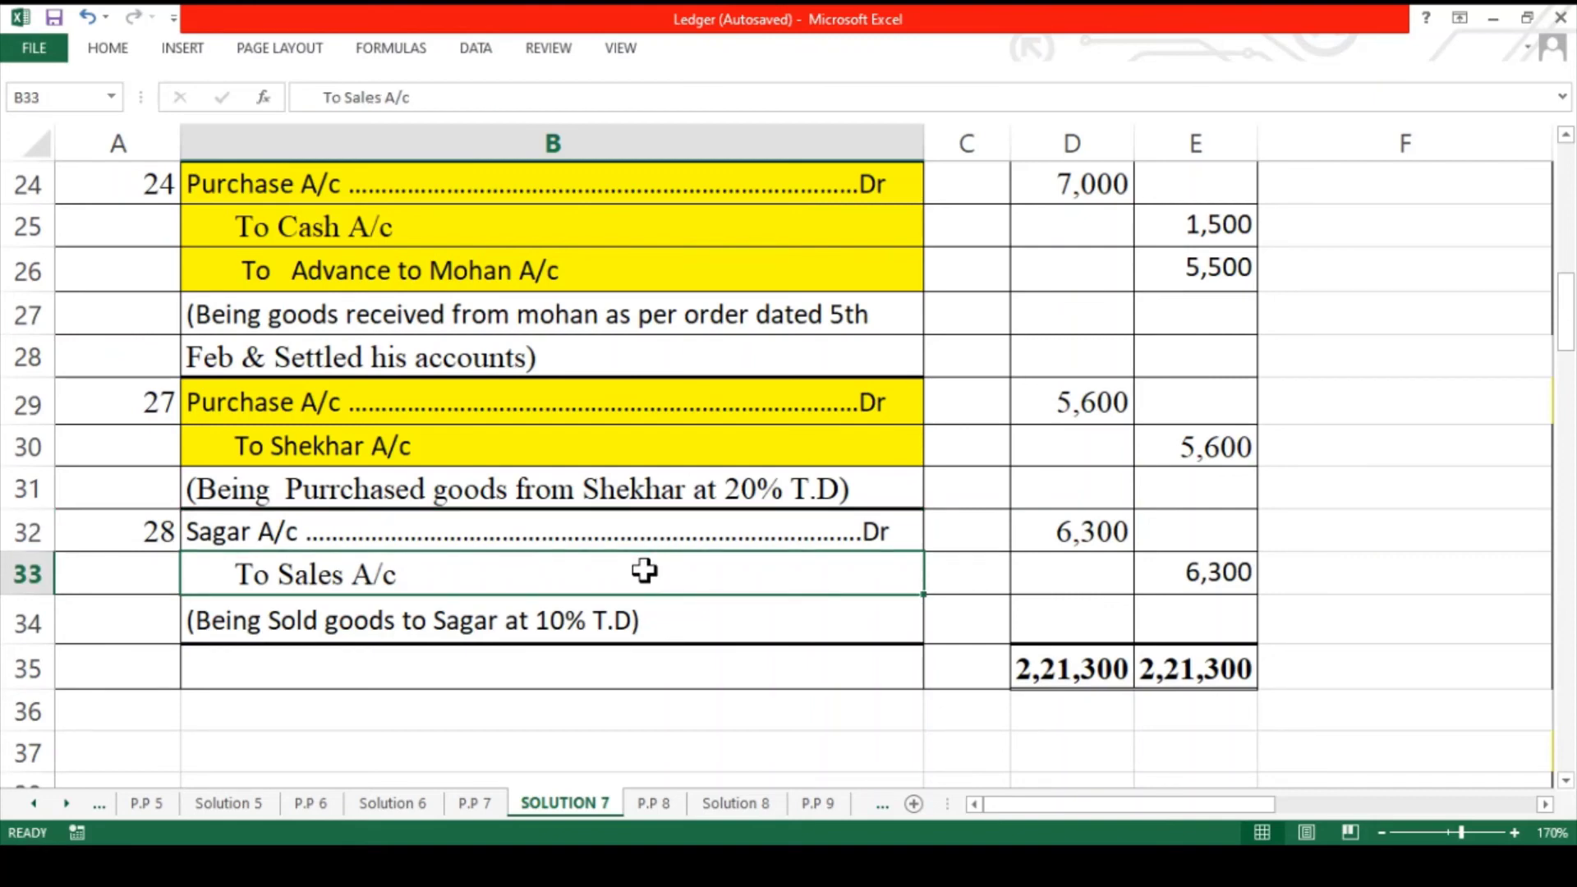
click(675, 536)
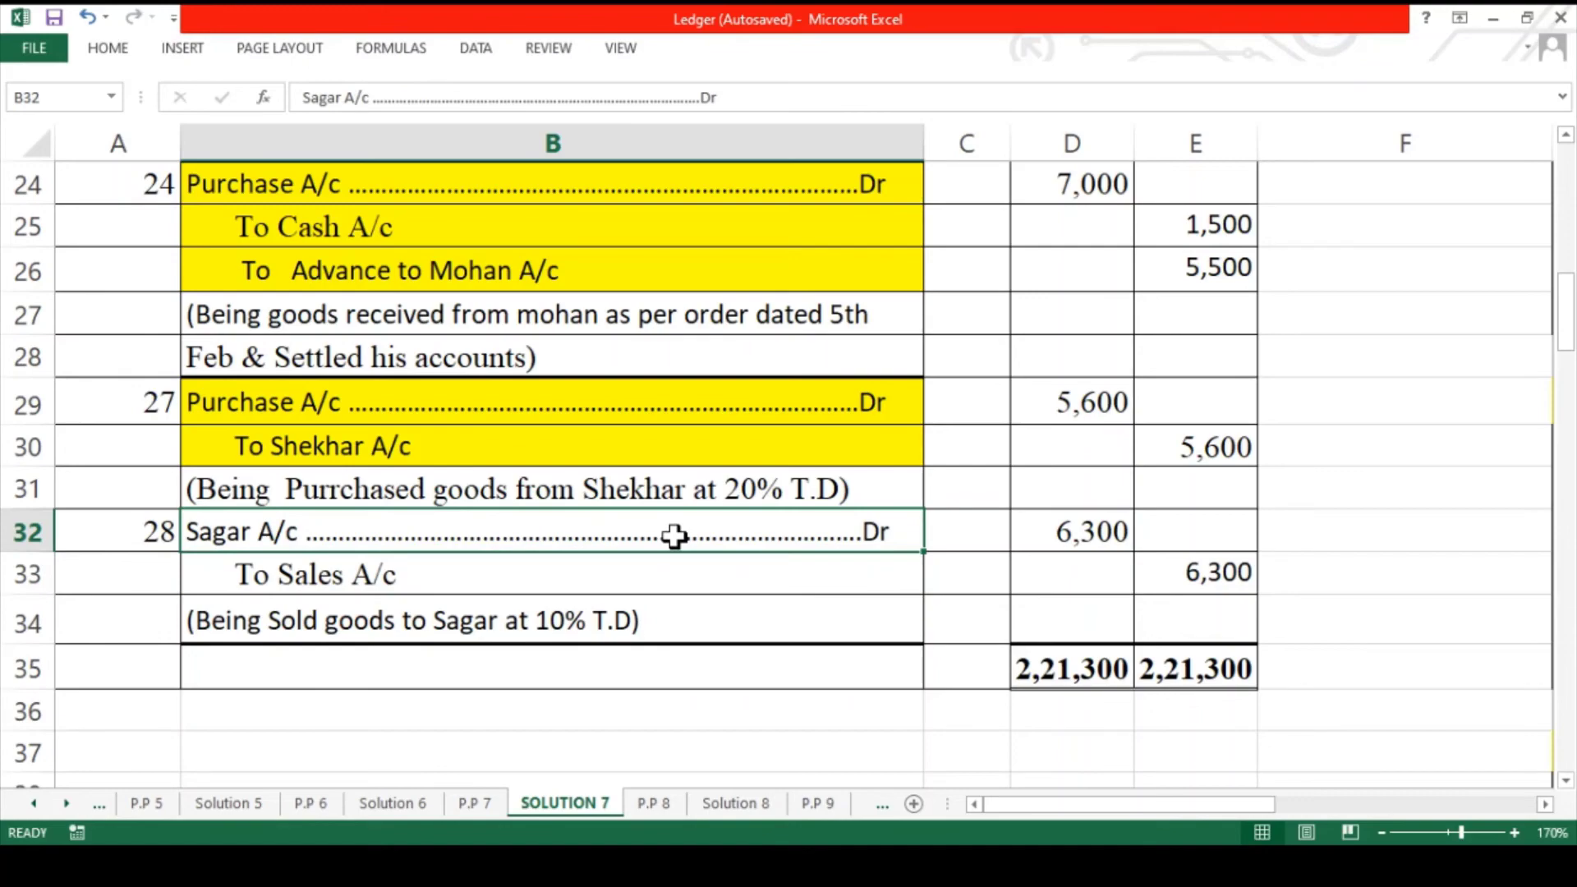
scroll(674, 536, right, 6)
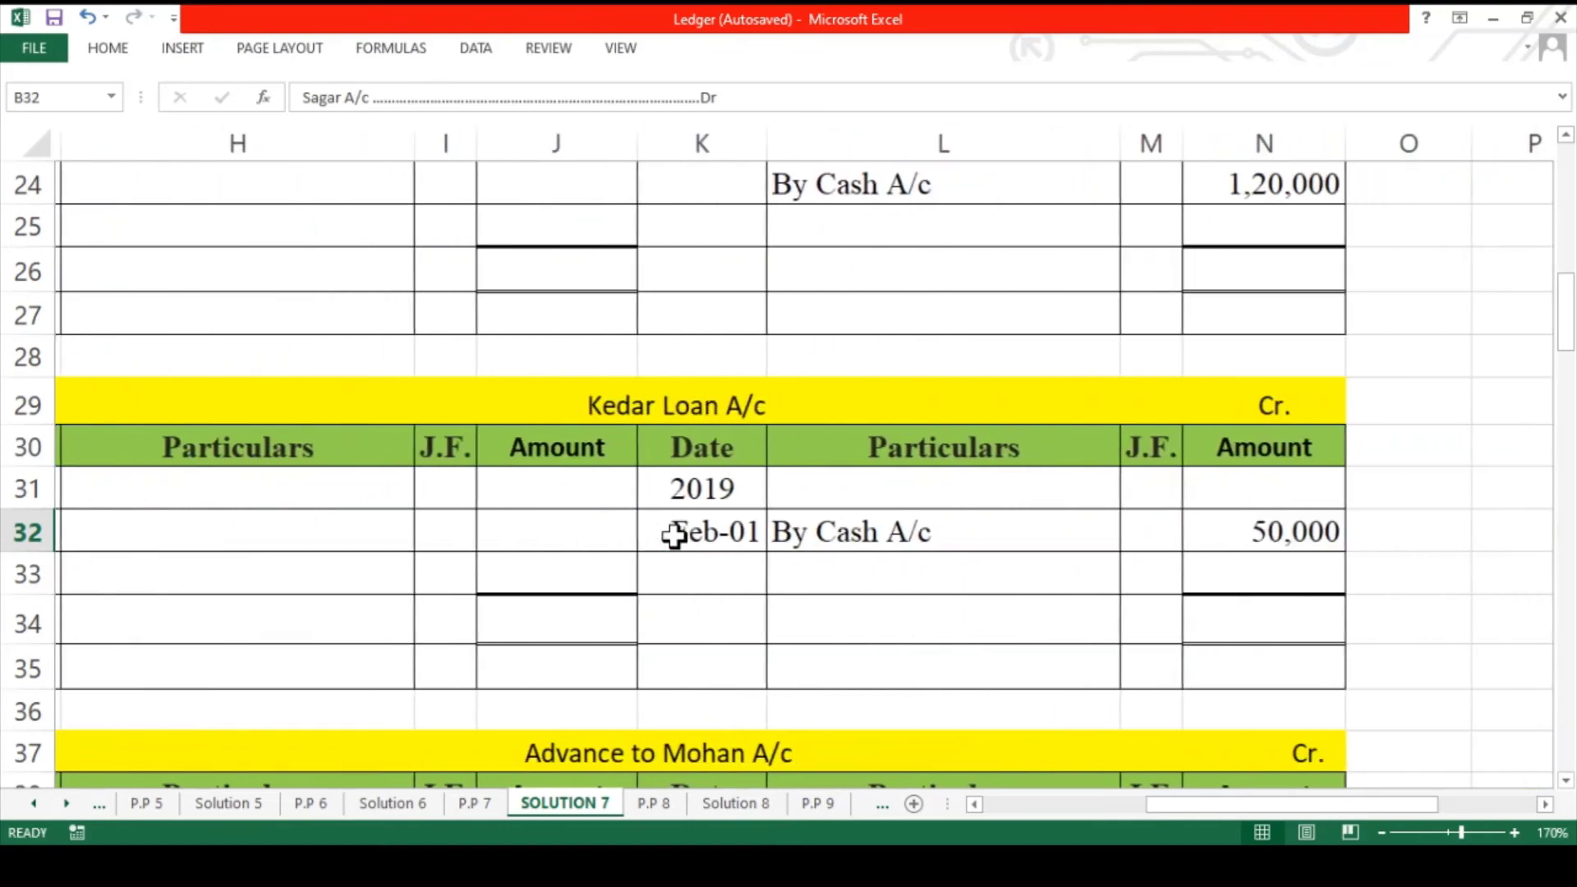
scroll(675, 536, left, 2)
scroll(674, 536, down, 3)
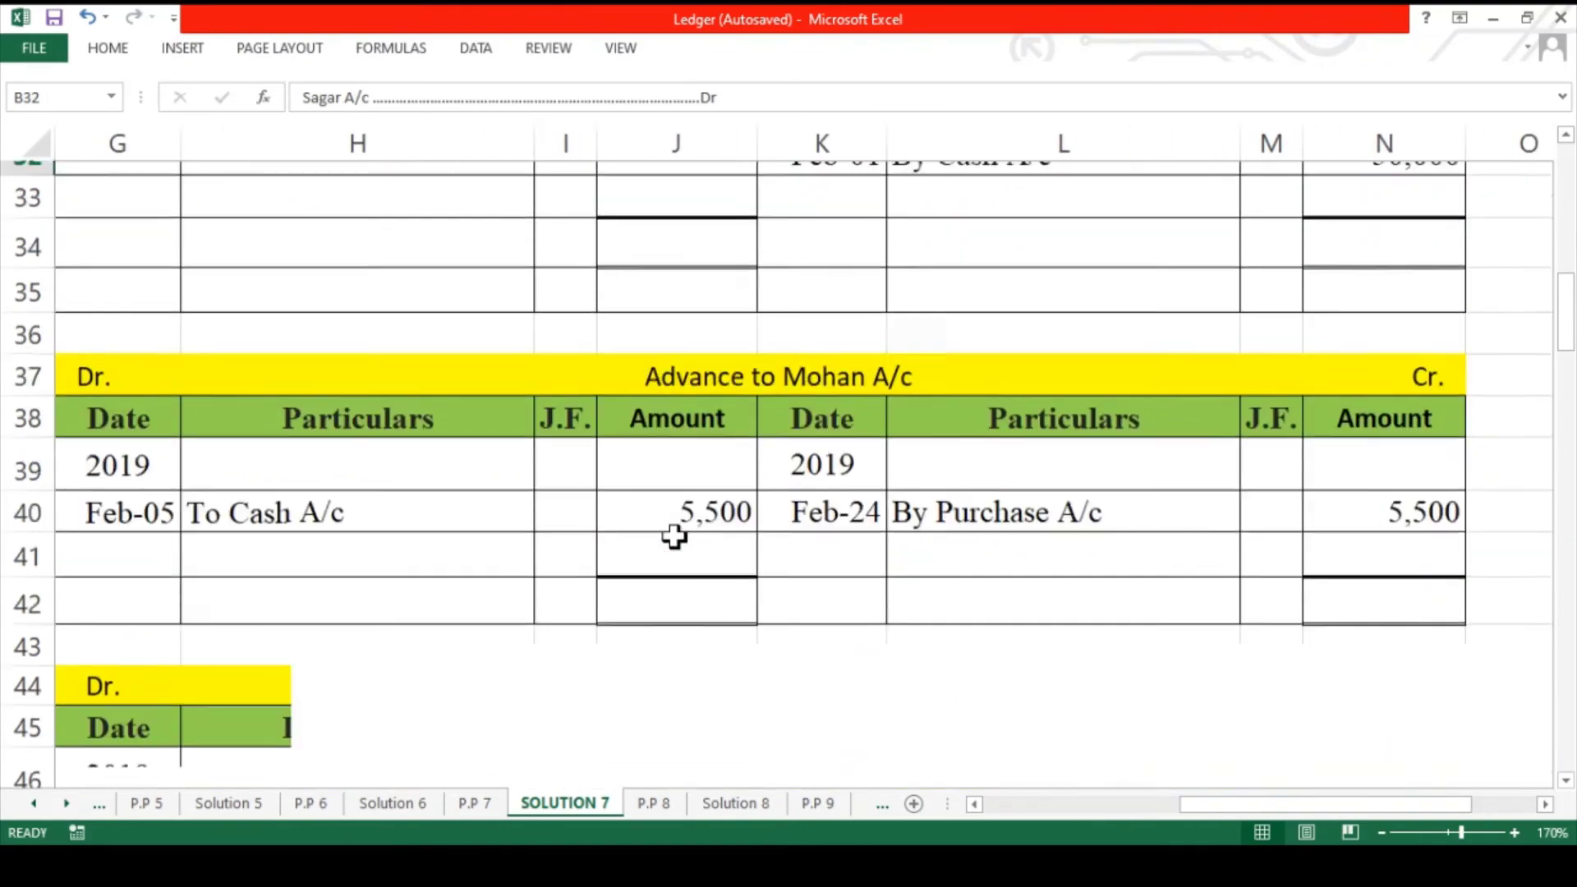
scroll(674, 536, down, 12)
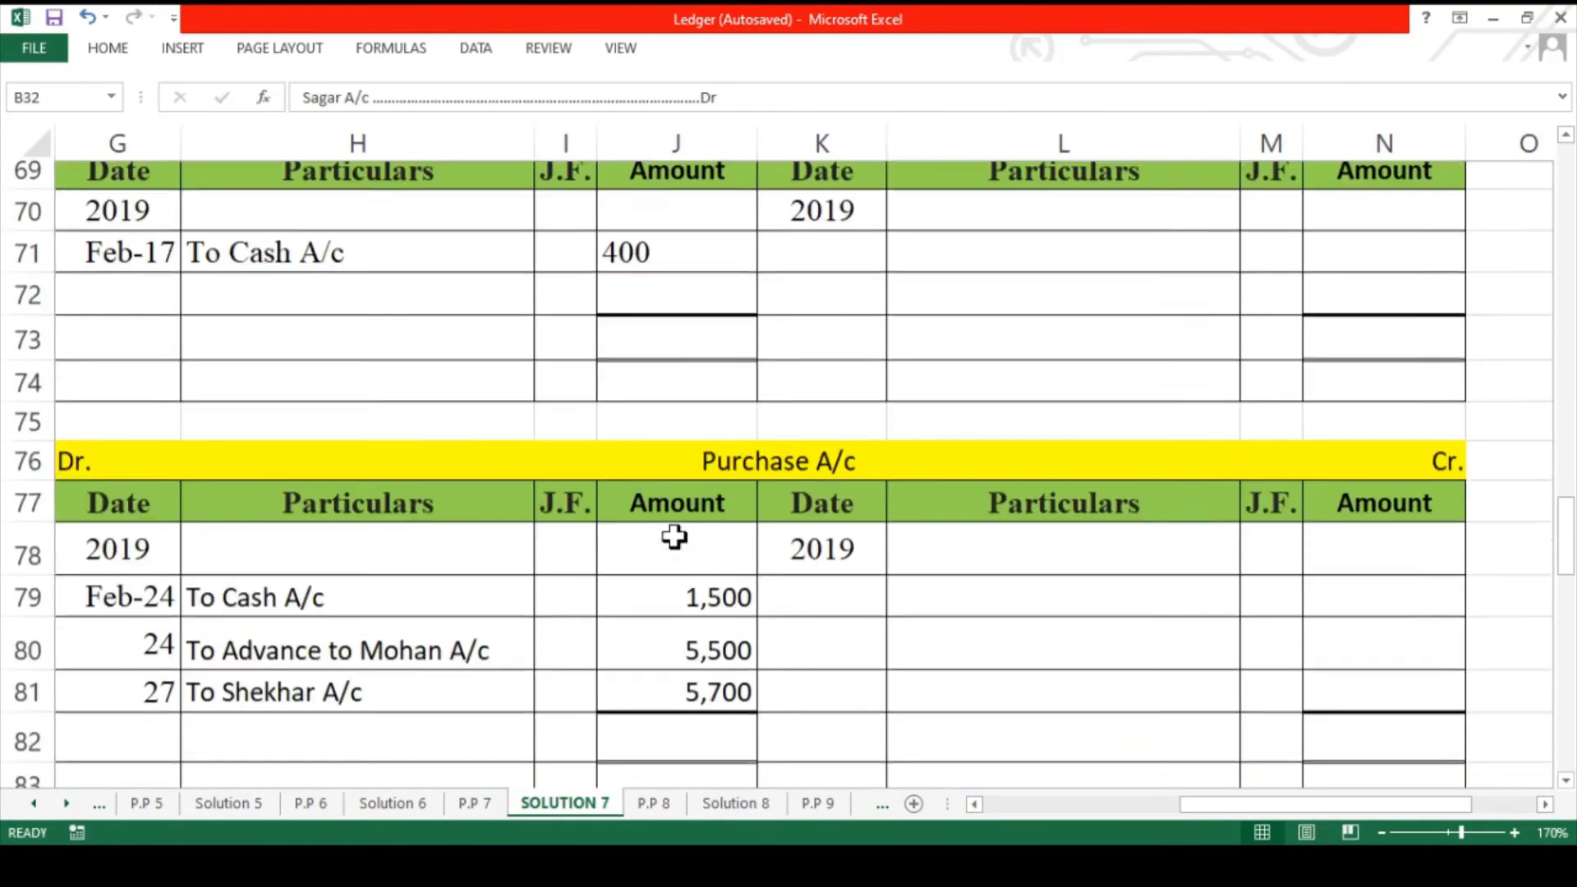
scroll(674, 536, down, 6)
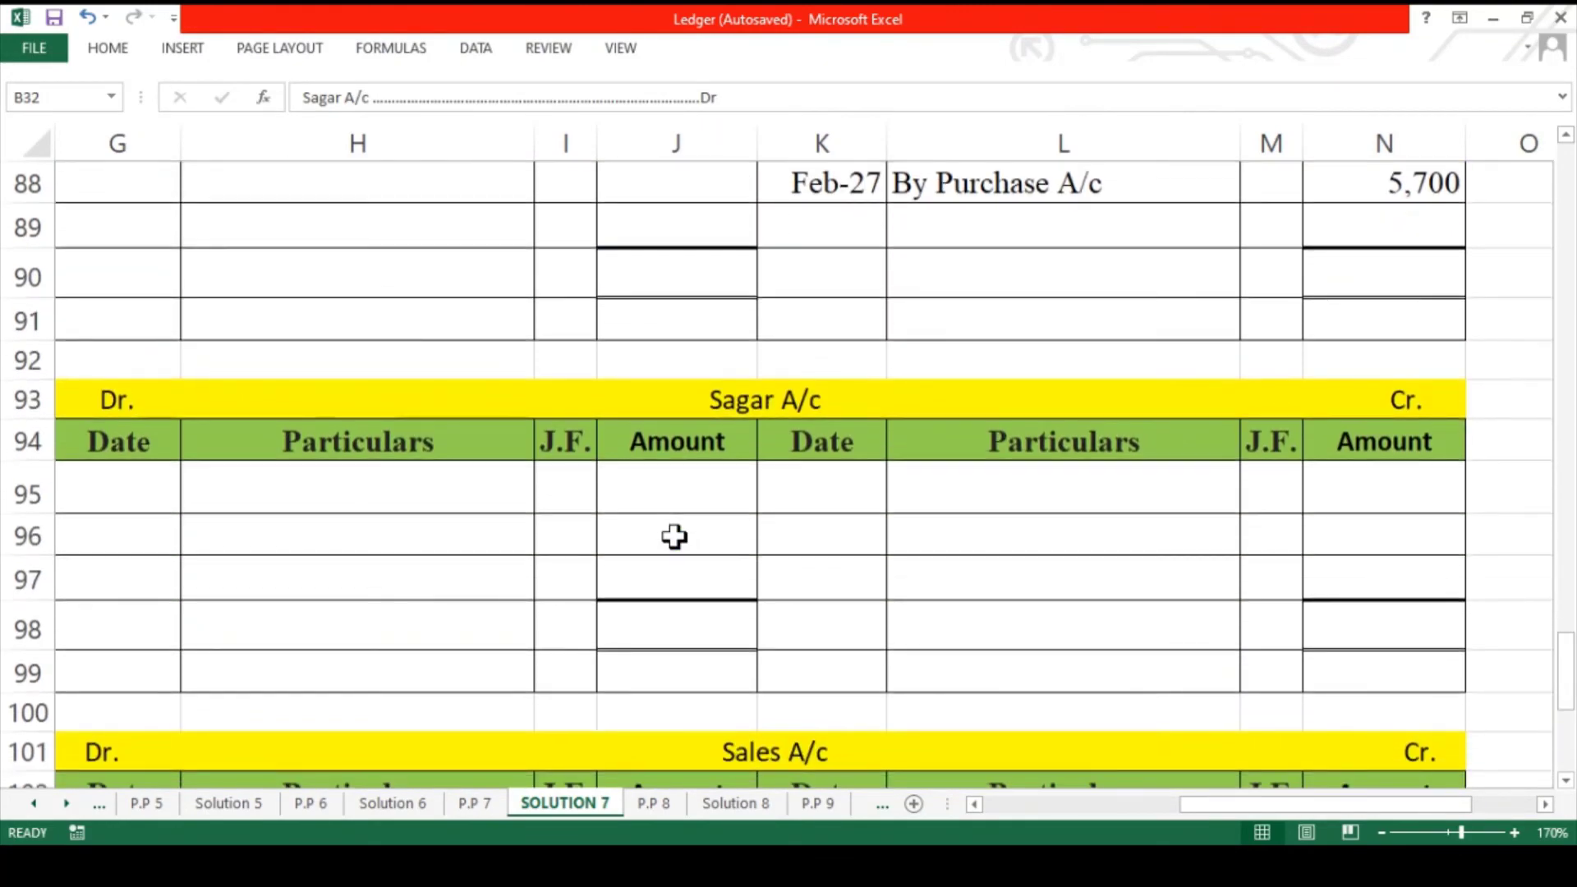
scroll(674, 535, down, 1)
scroll(673, 534, up, 1)
click(125, 347)
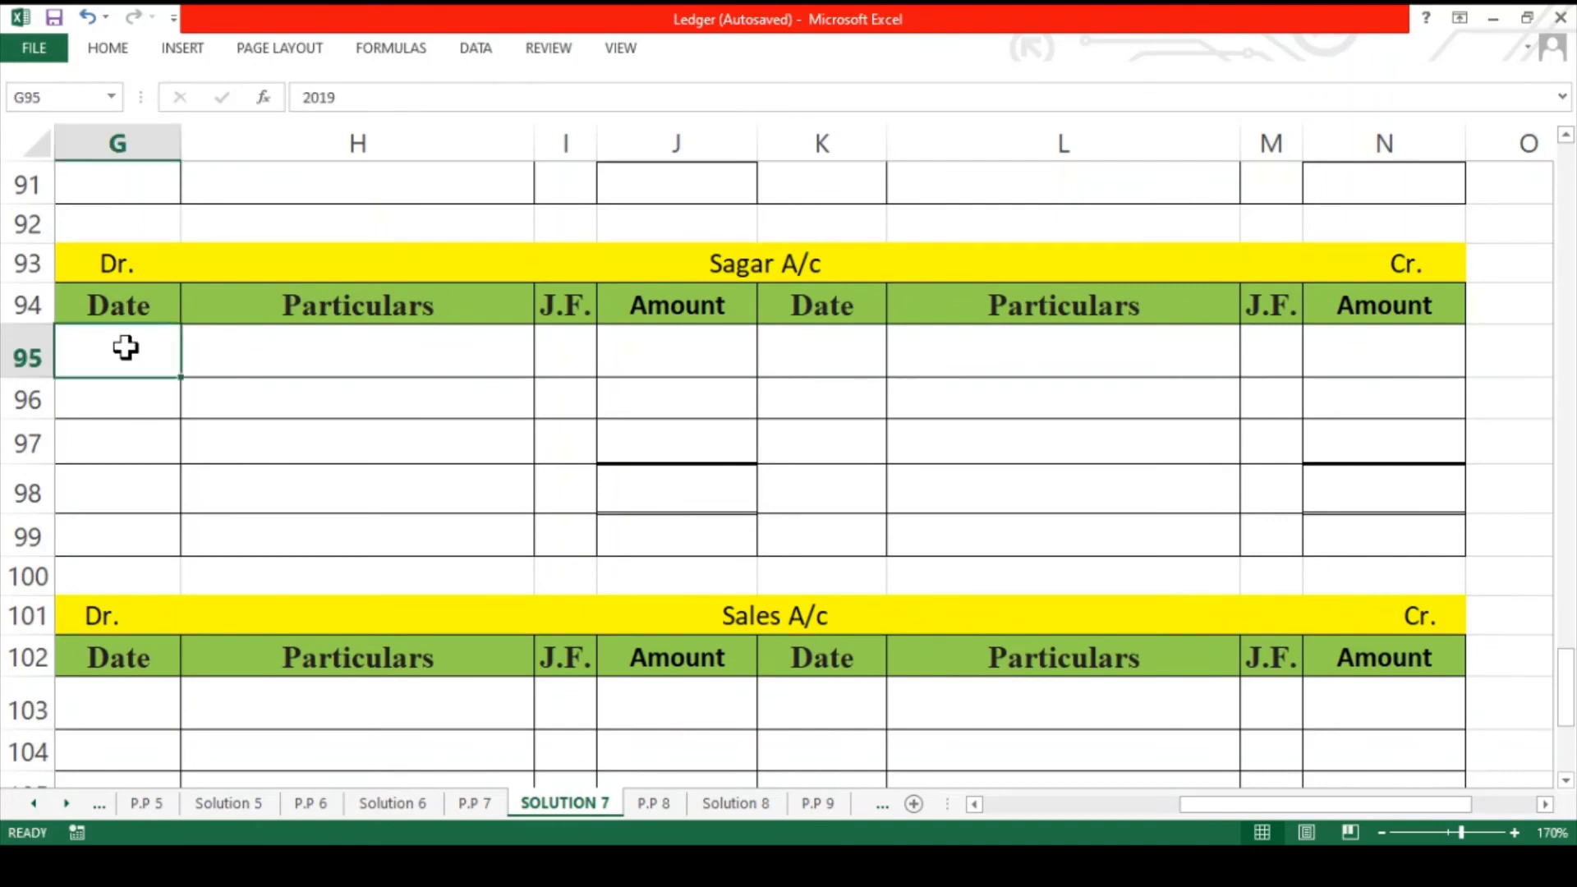
click(106, 46)
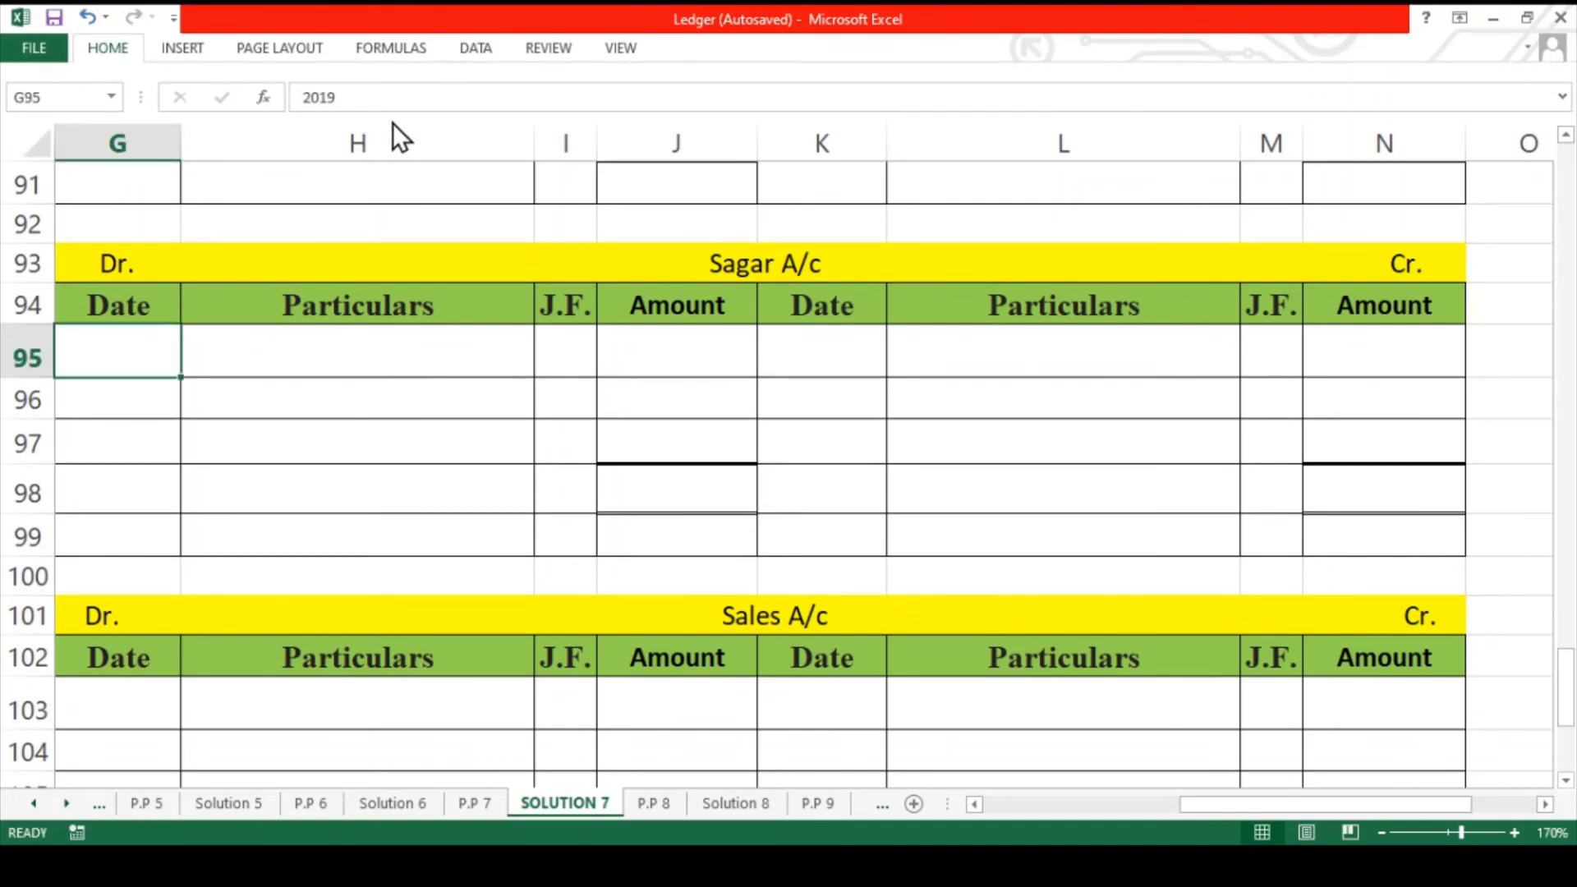
click(789, 359)
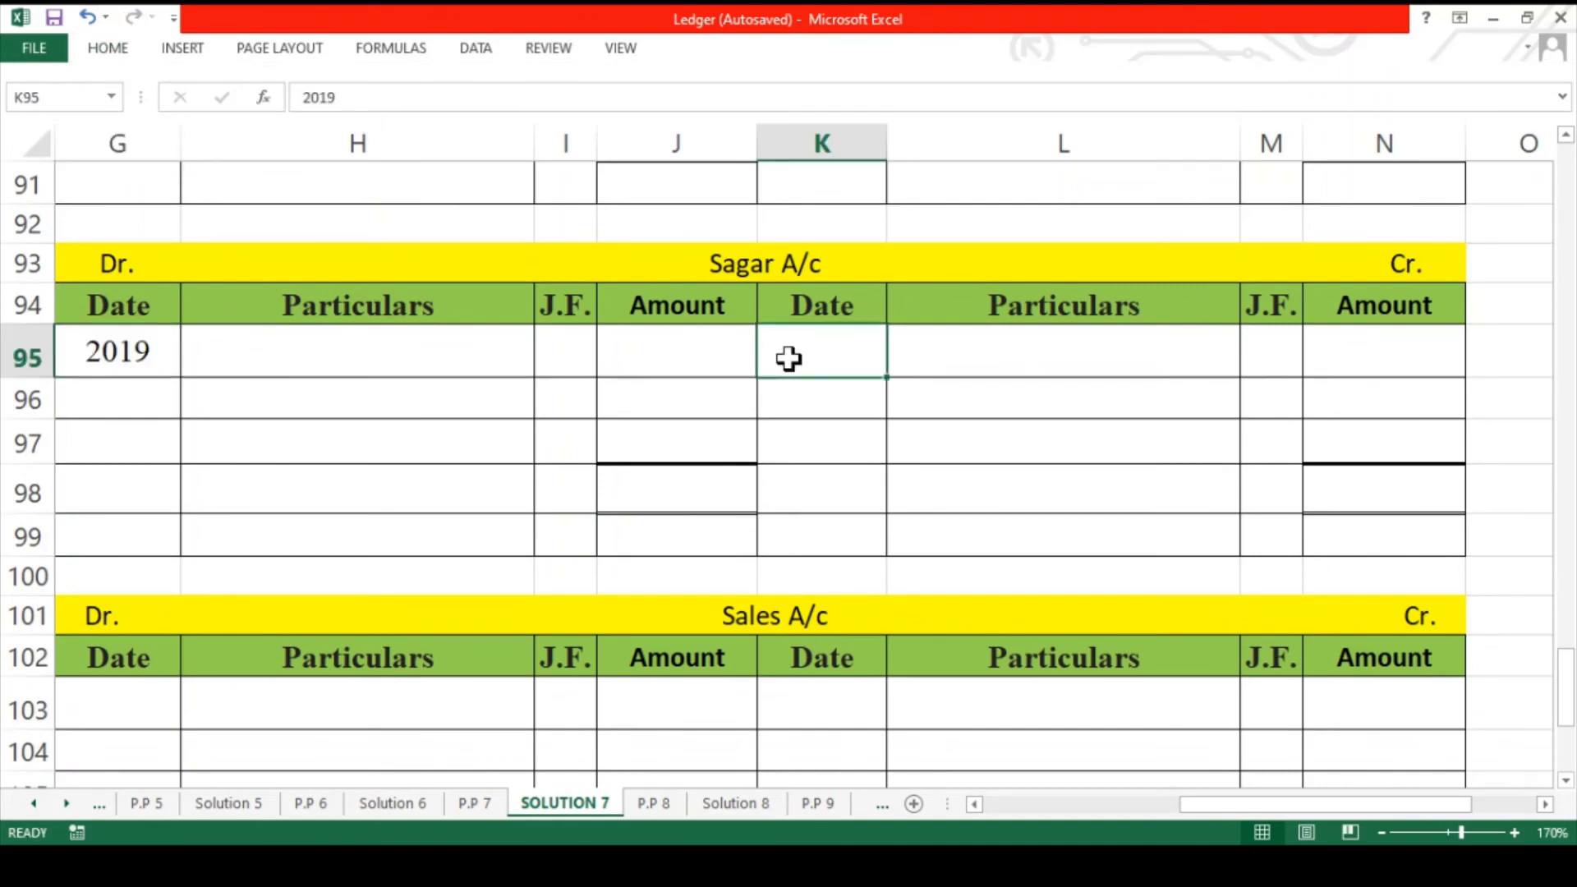
- Show the customer account's debit entry in row 96: Feb-28 in G96, To Sales A/c in H96 and 6,300 in J96
drag(682, 307, 169, 310)
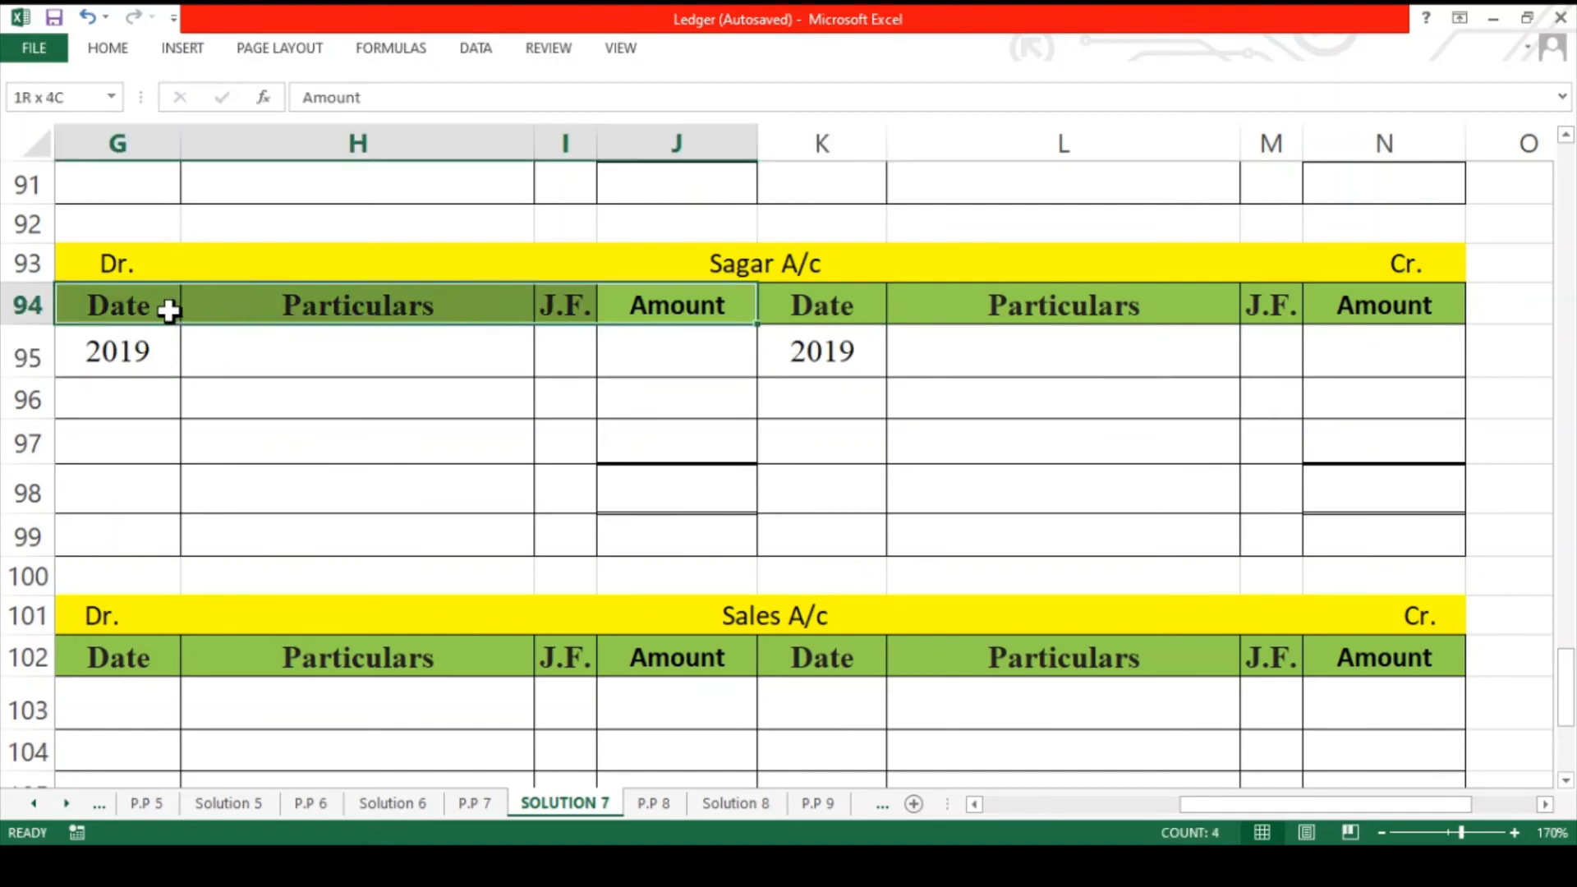
click(170, 395)
click(245, 401)
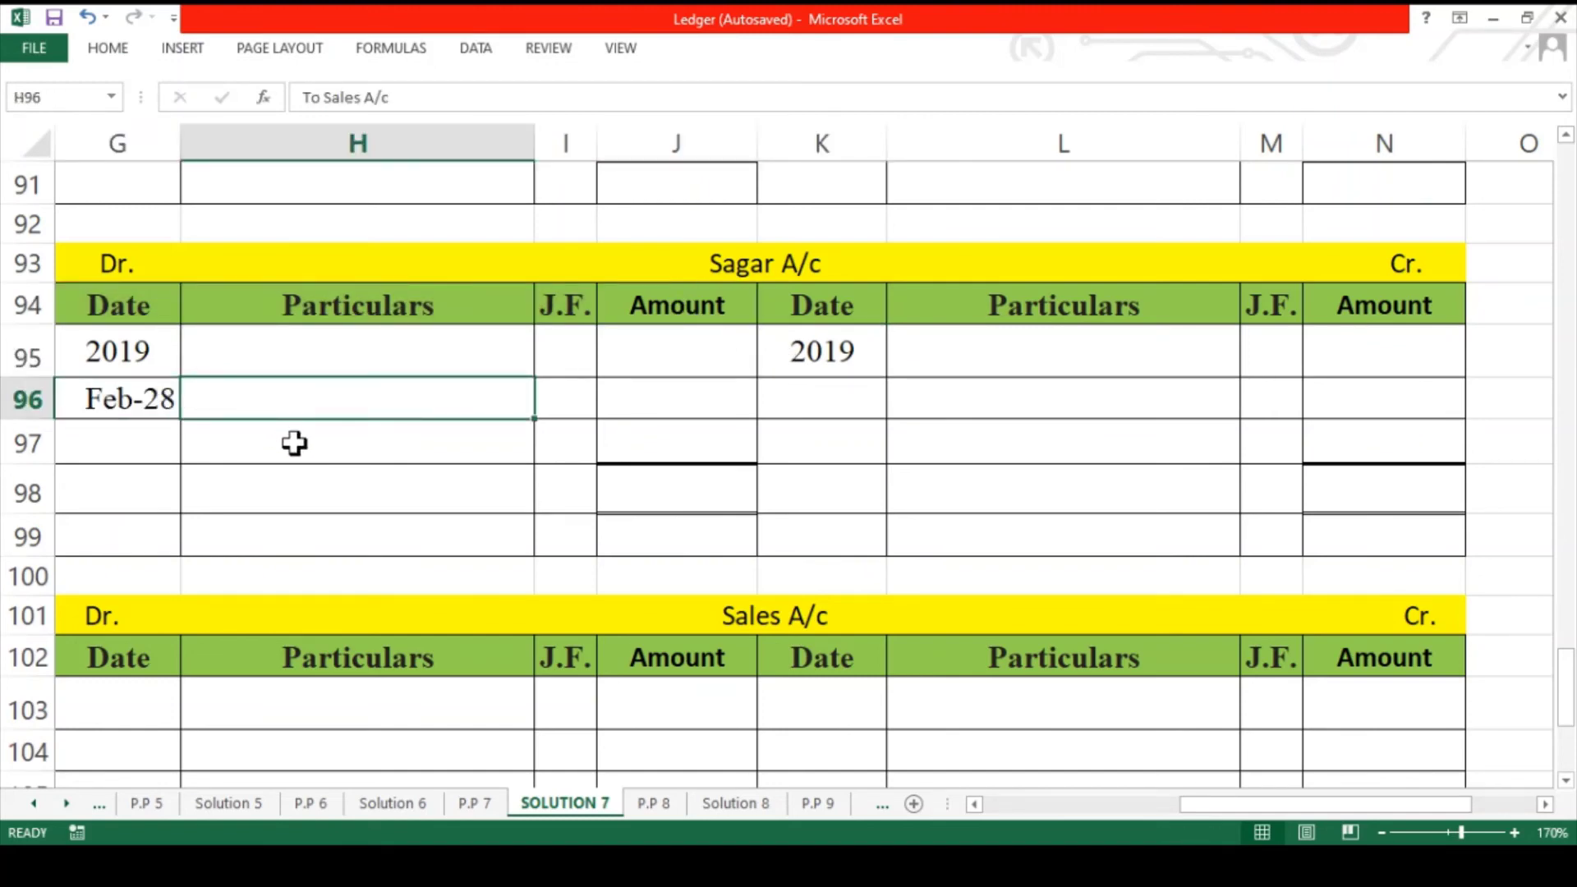
click(606, 408)
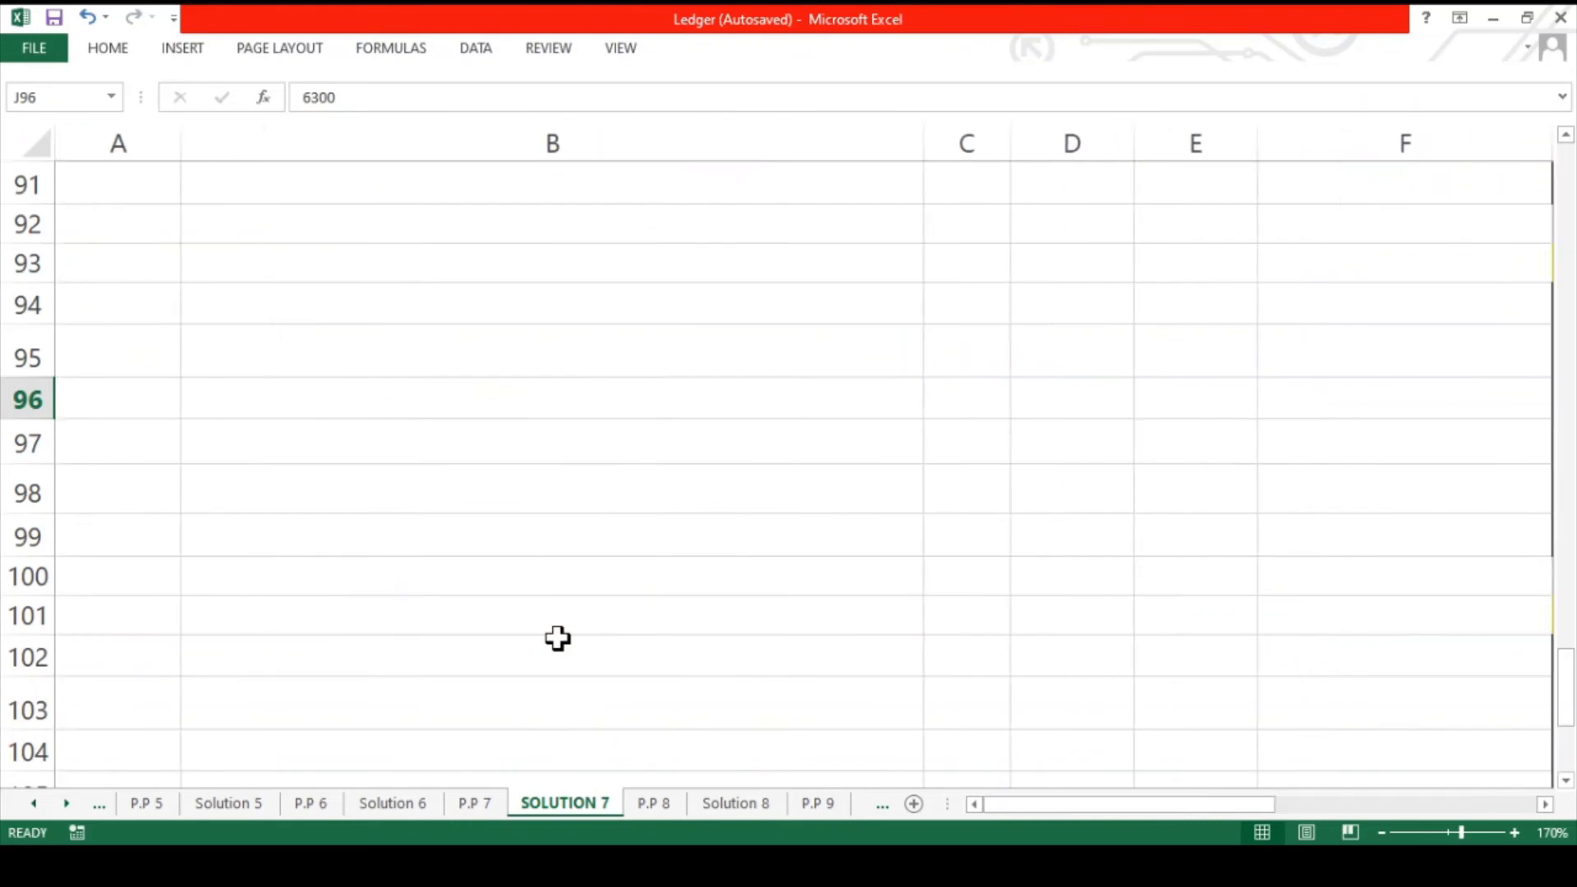
- Fill both account lines of the 28 February journal entry, B32 and B33, with yellow
scroll(558, 639, right, 5)
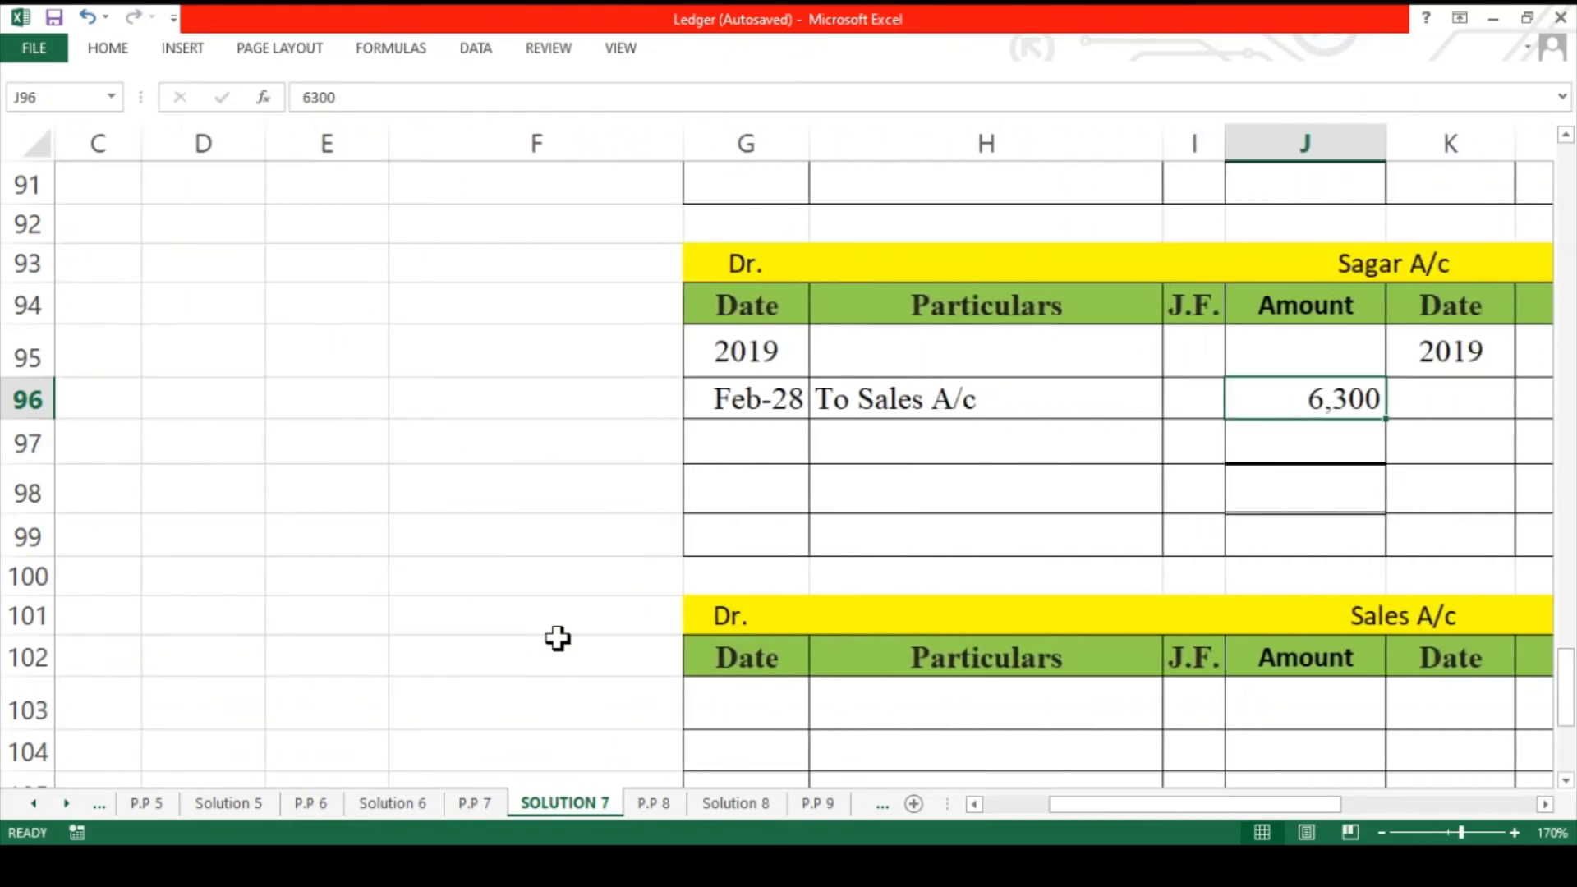
scroll(558, 638, left, 3)
scroll(558, 638, up, 12)
scroll(557, 638, left, 2)
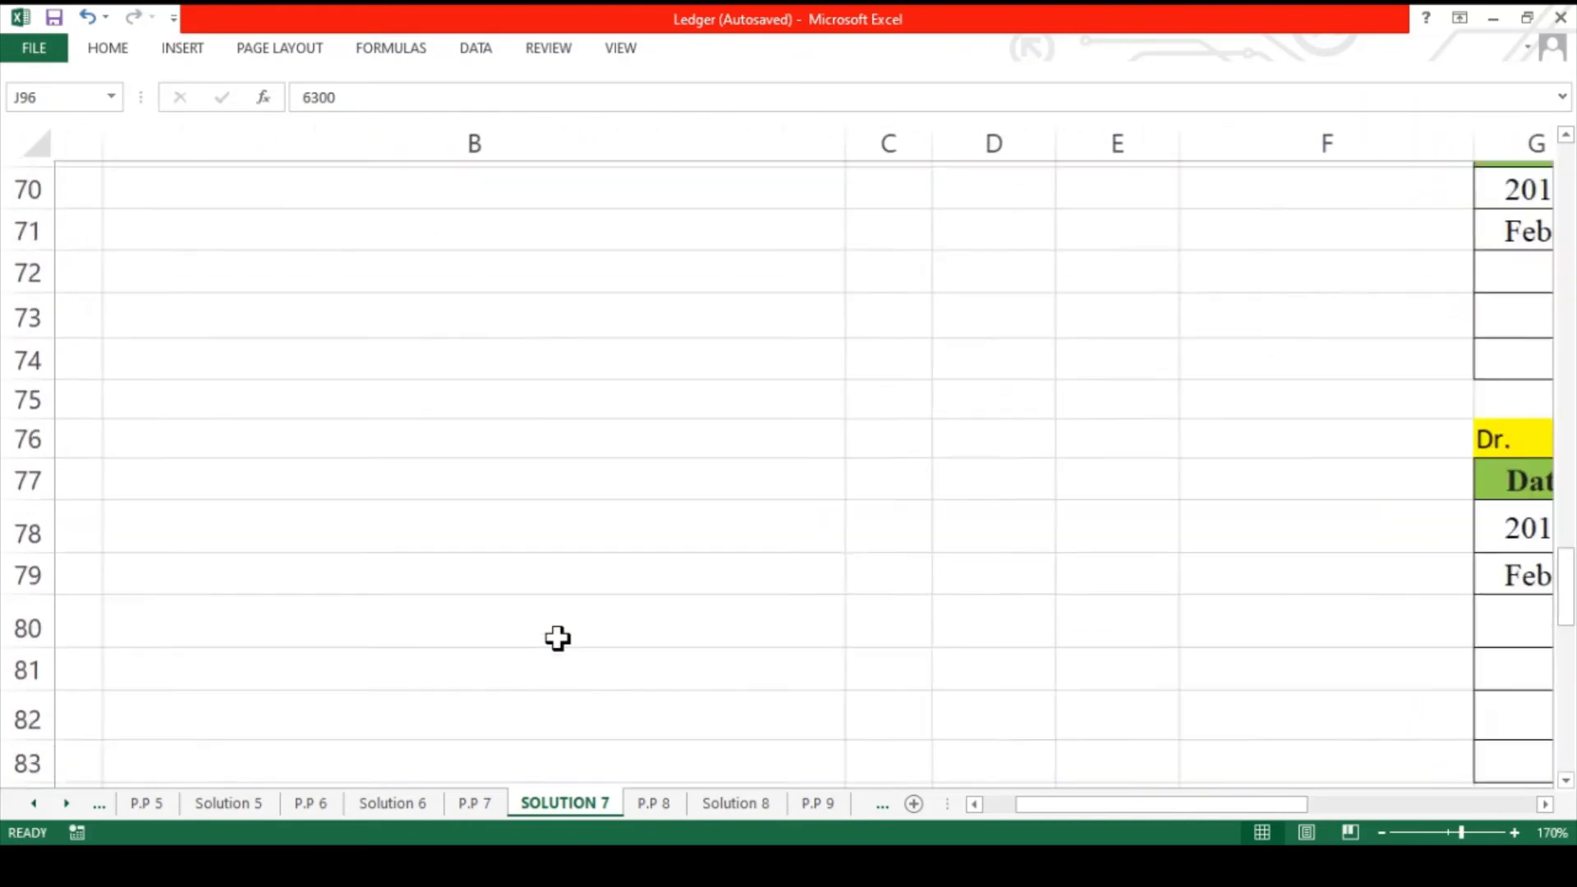
scroll(558, 638, up, 9)
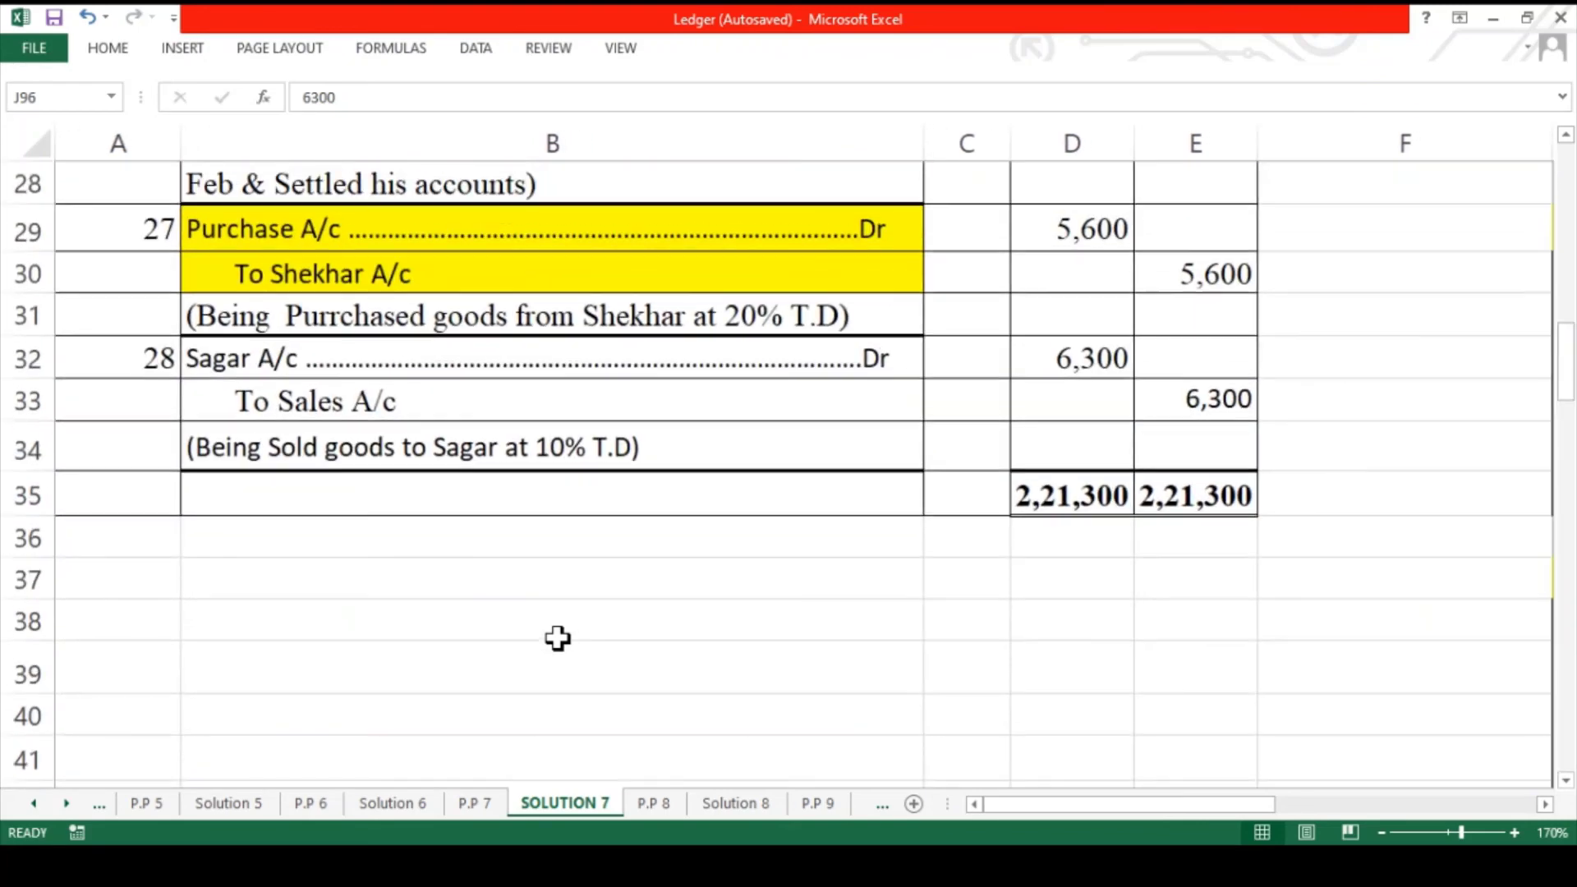
click(386, 364)
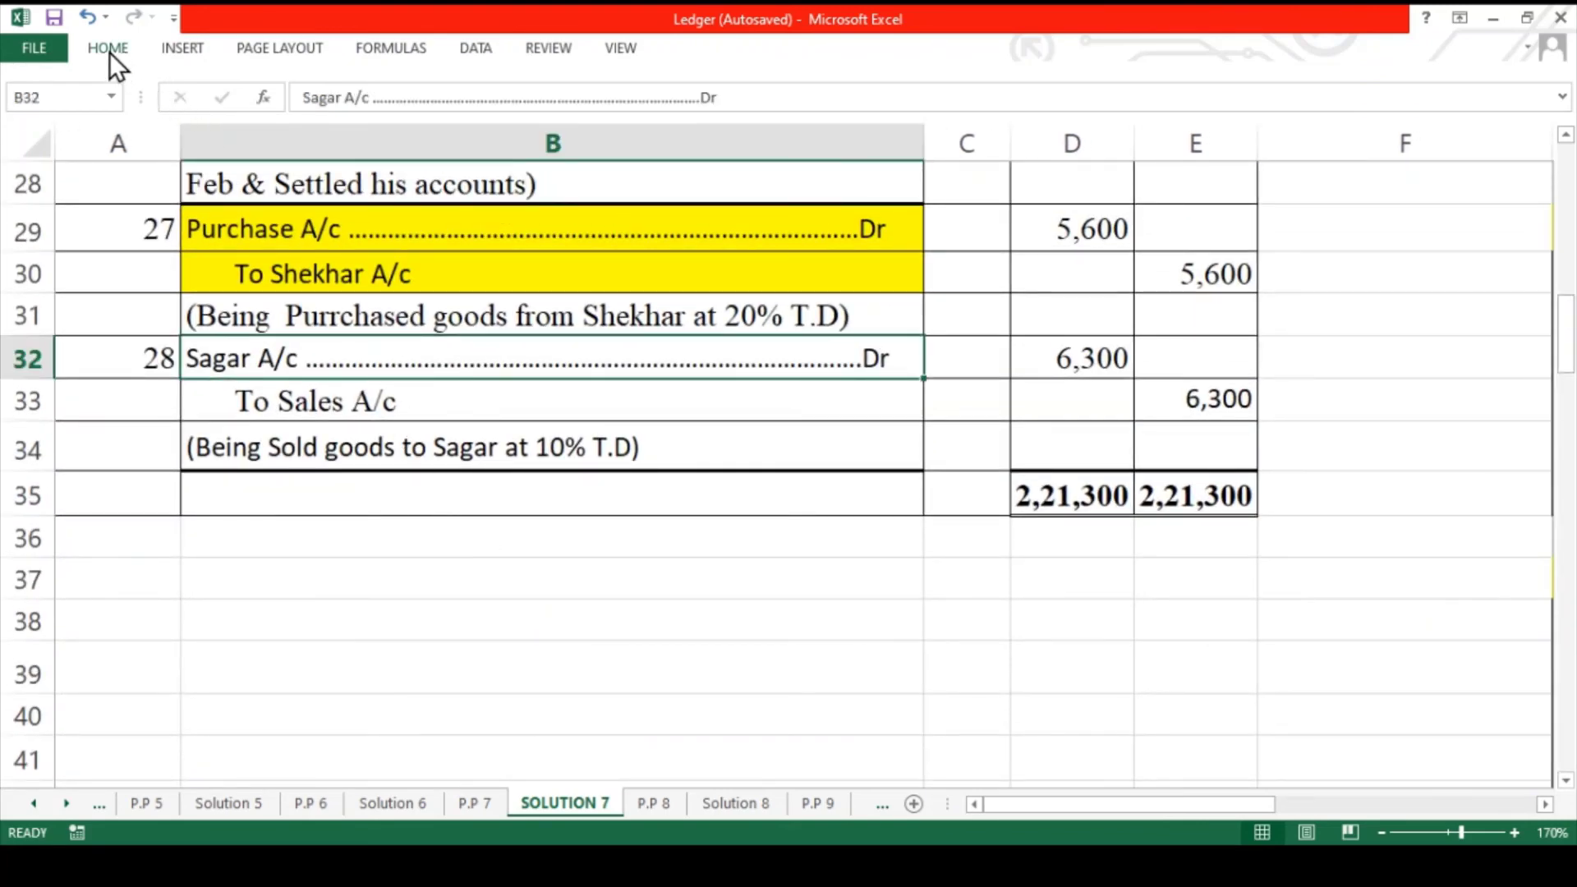
key(F4)
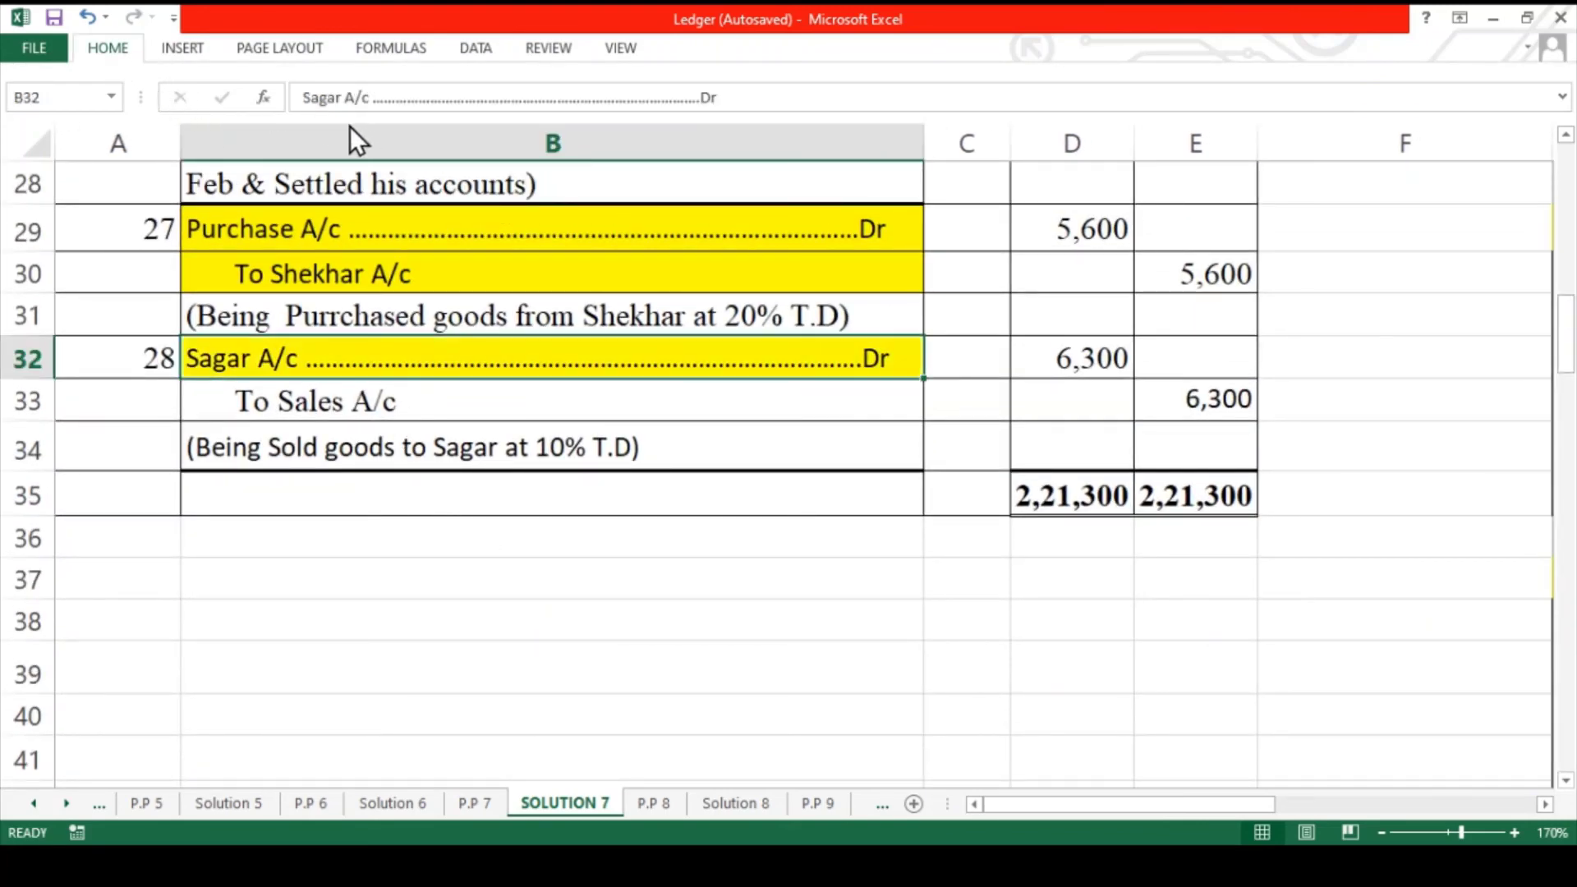
click(422, 396)
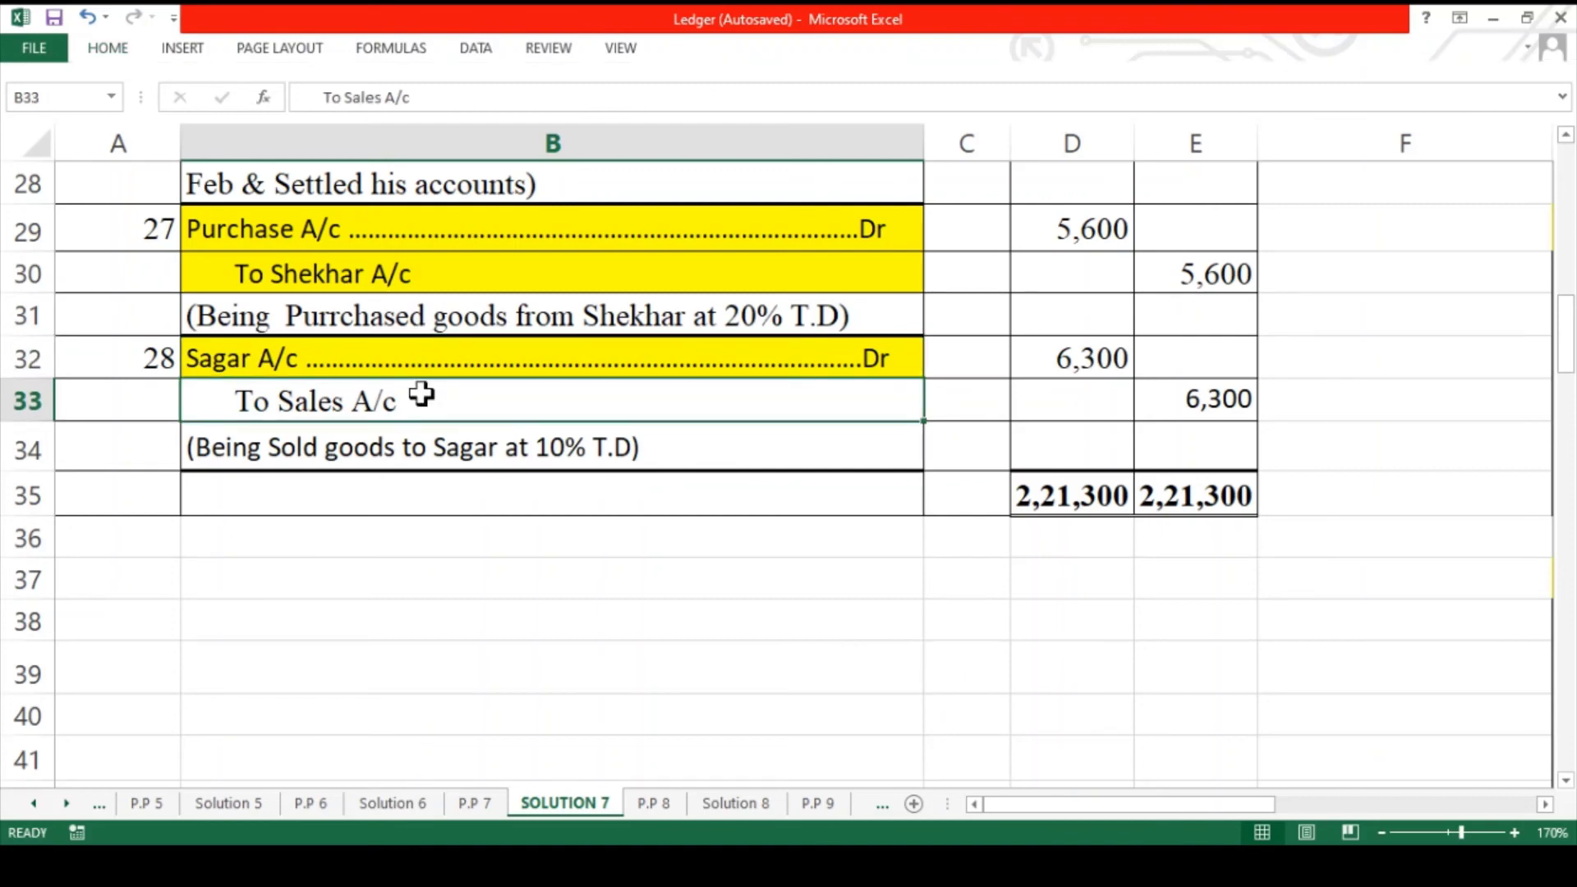
key(F4)
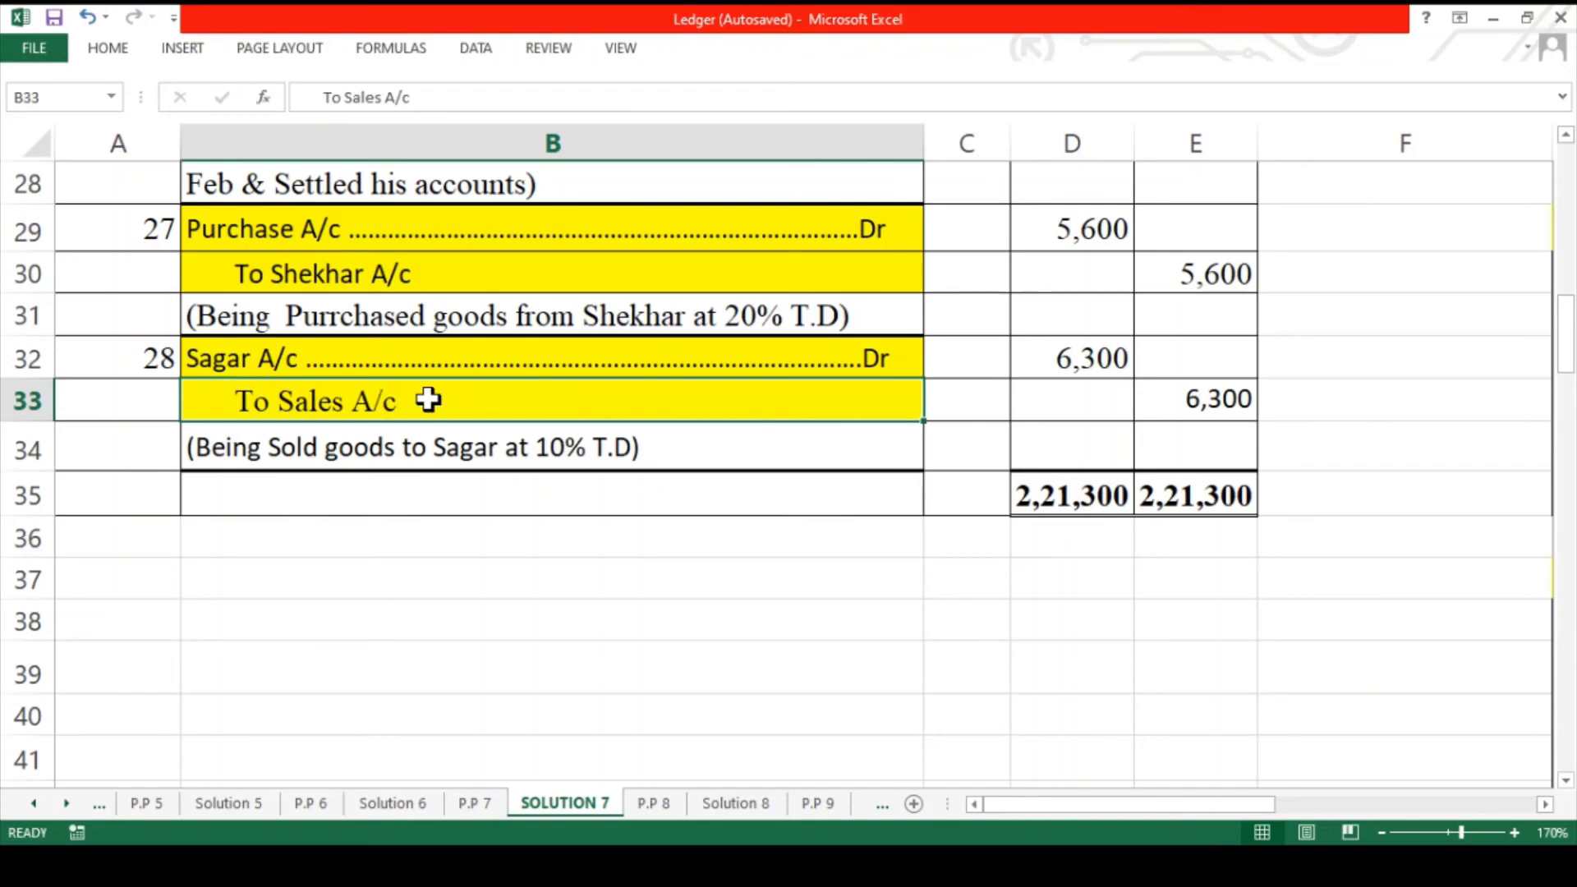
- Show the Sales account's credit entry in row 104: Feb-28 in K104, the customer account in L104 and 6,300 in N104
scroll(428, 400, right, 5)
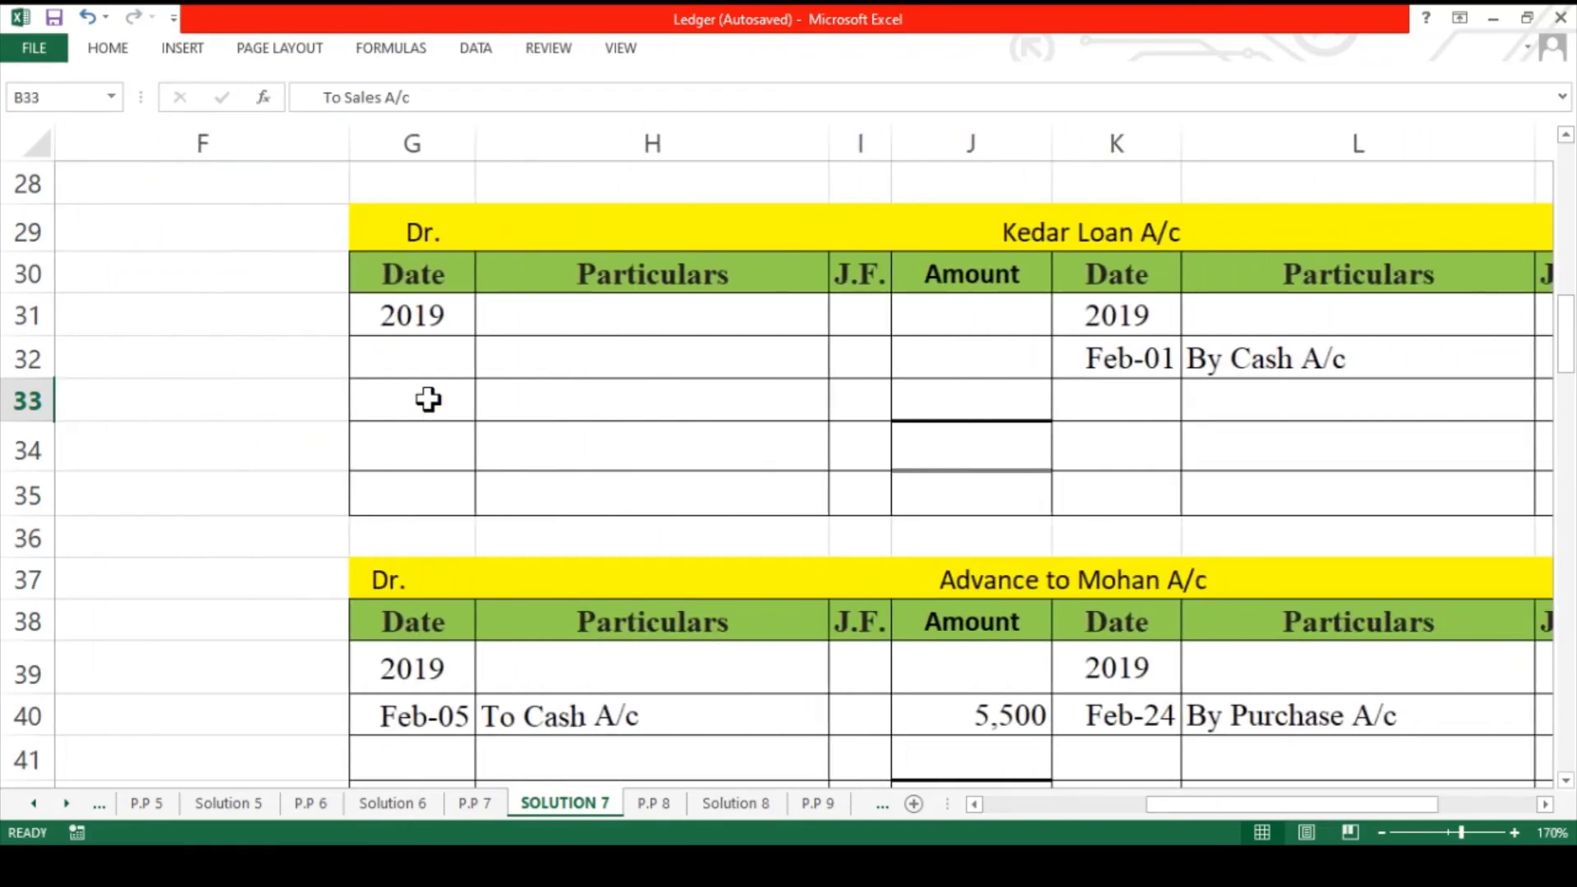
scroll(428, 400, right, 1)
scroll(428, 400, down, 7)
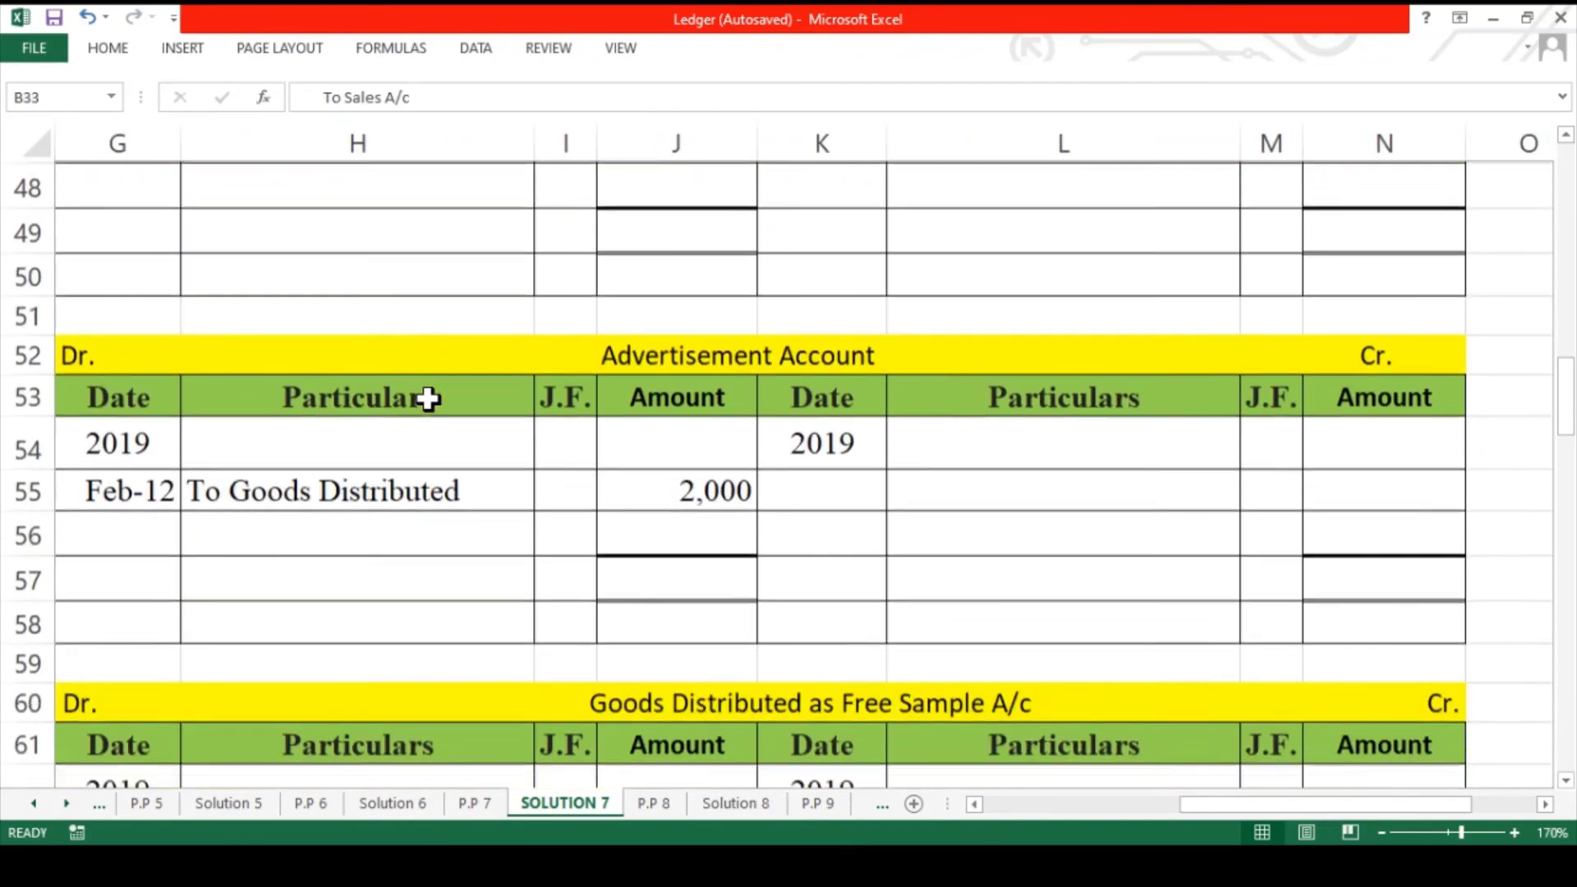
scroll(428, 400, down, 15)
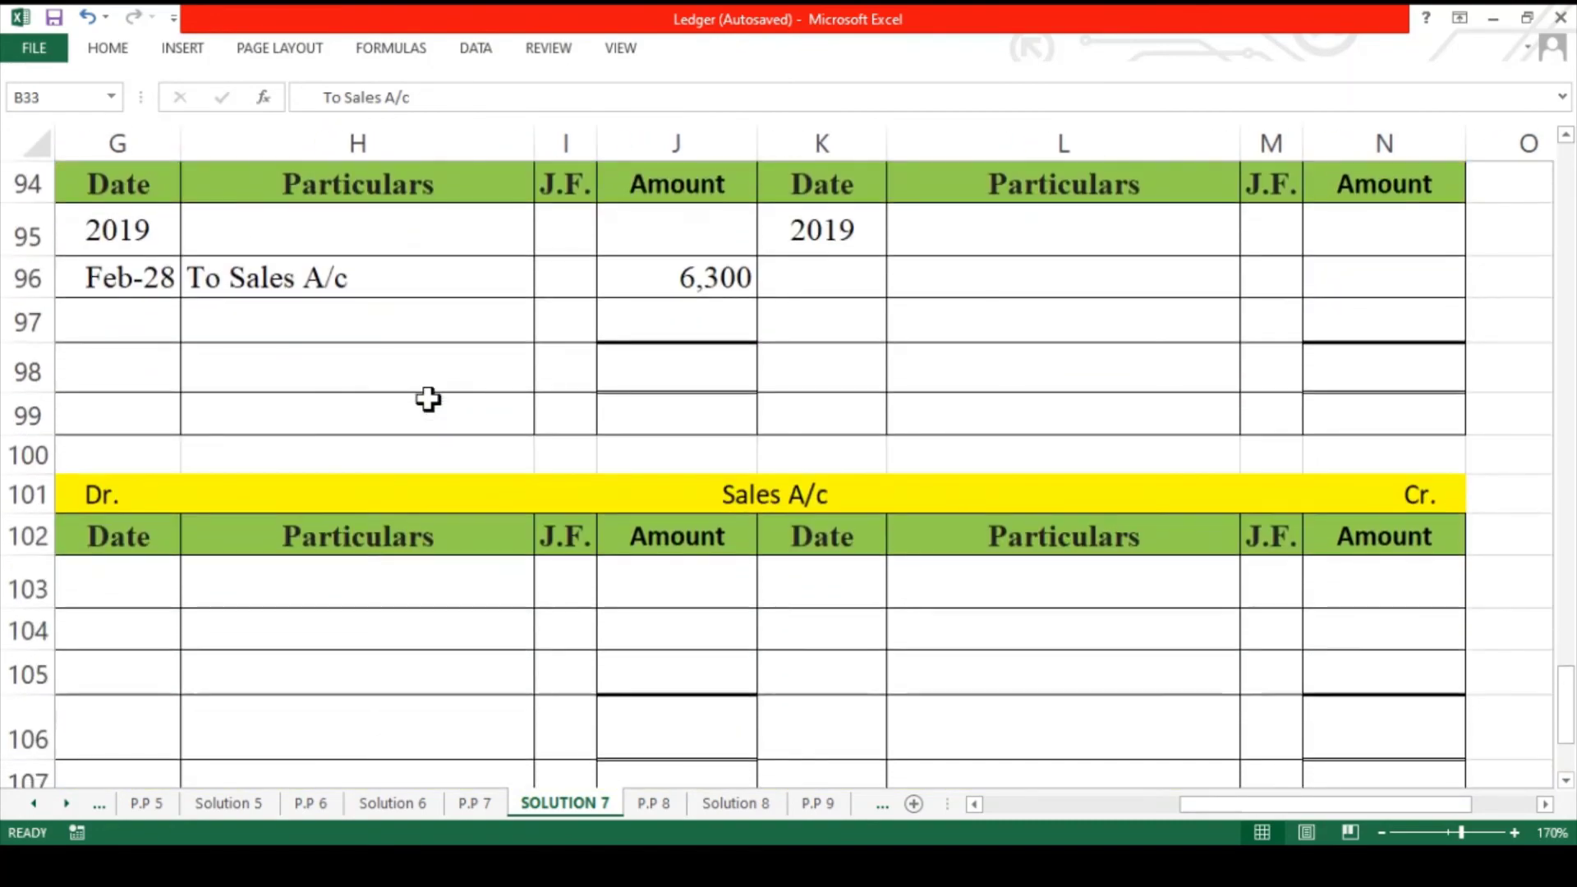
scroll(428, 400, down, 1)
click(828, 530)
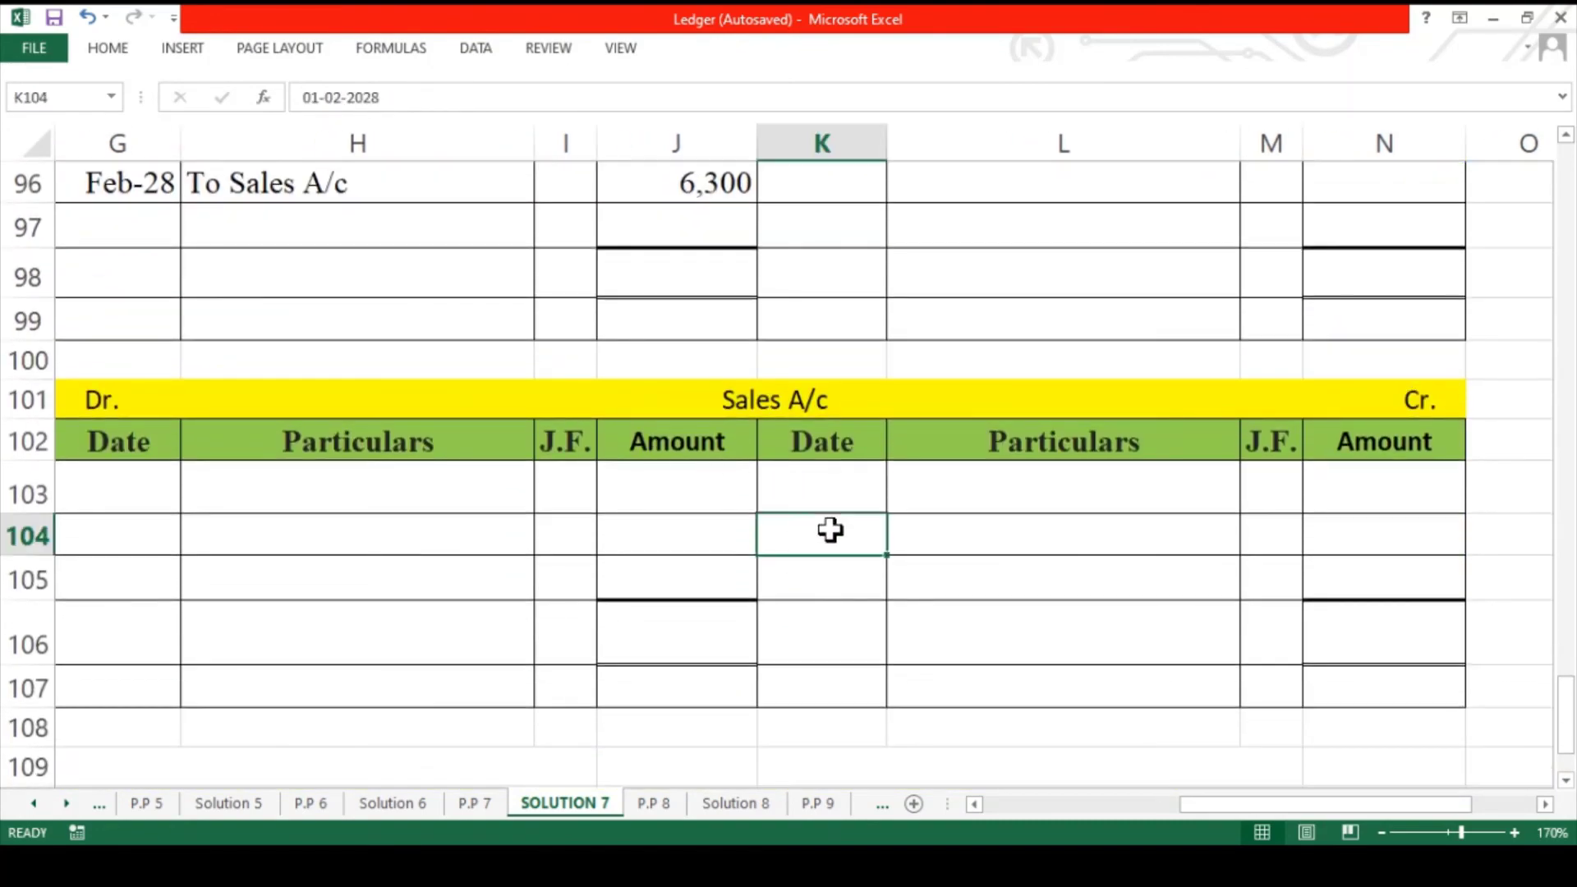
click(904, 538)
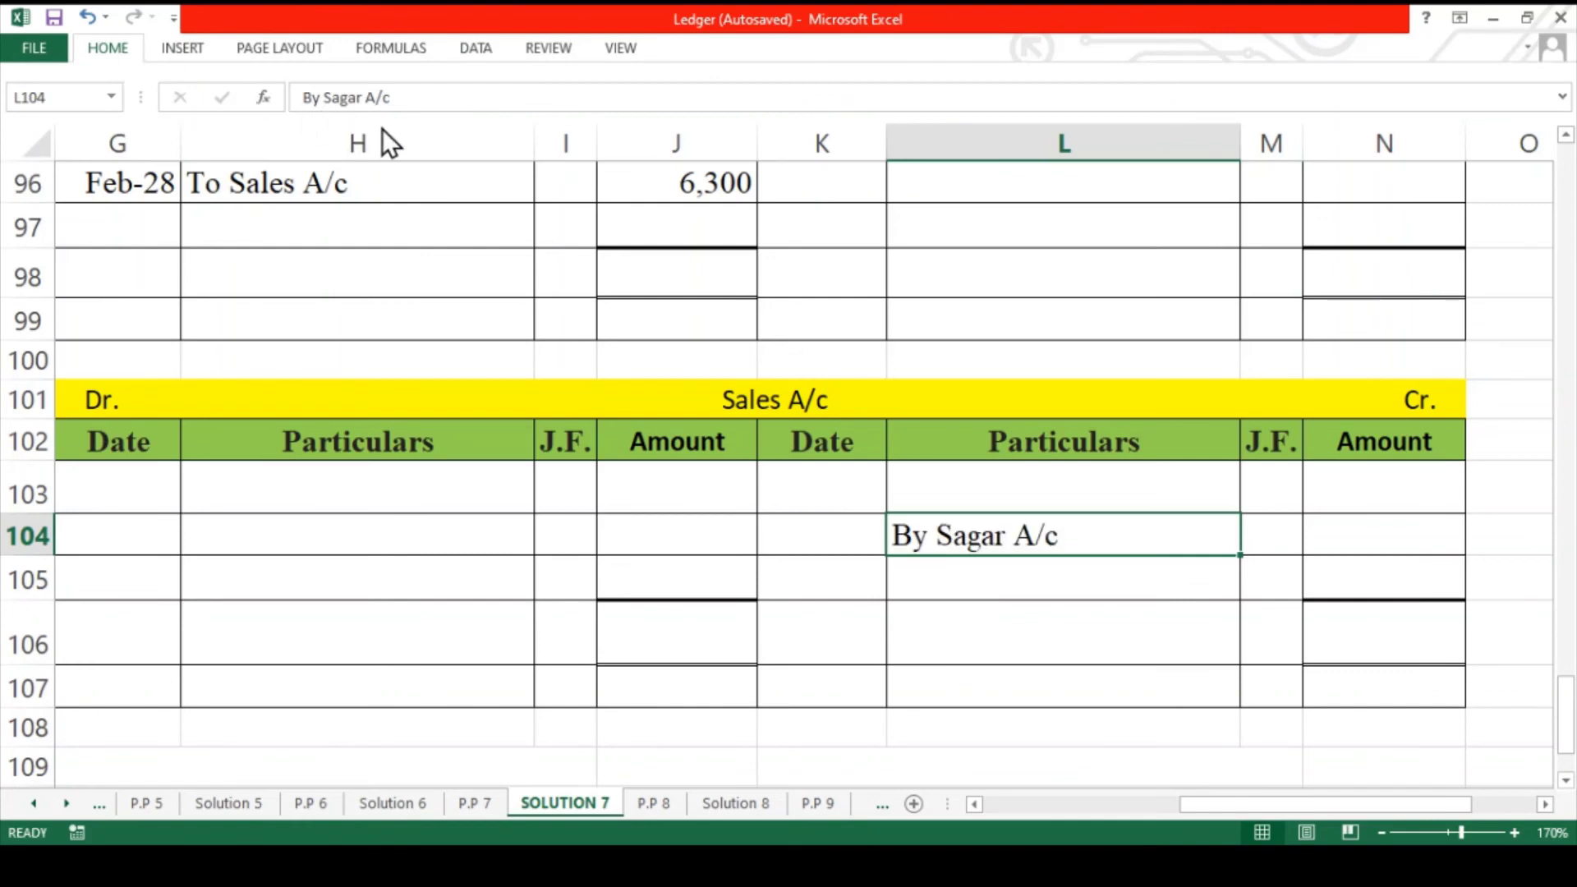
click(1352, 537)
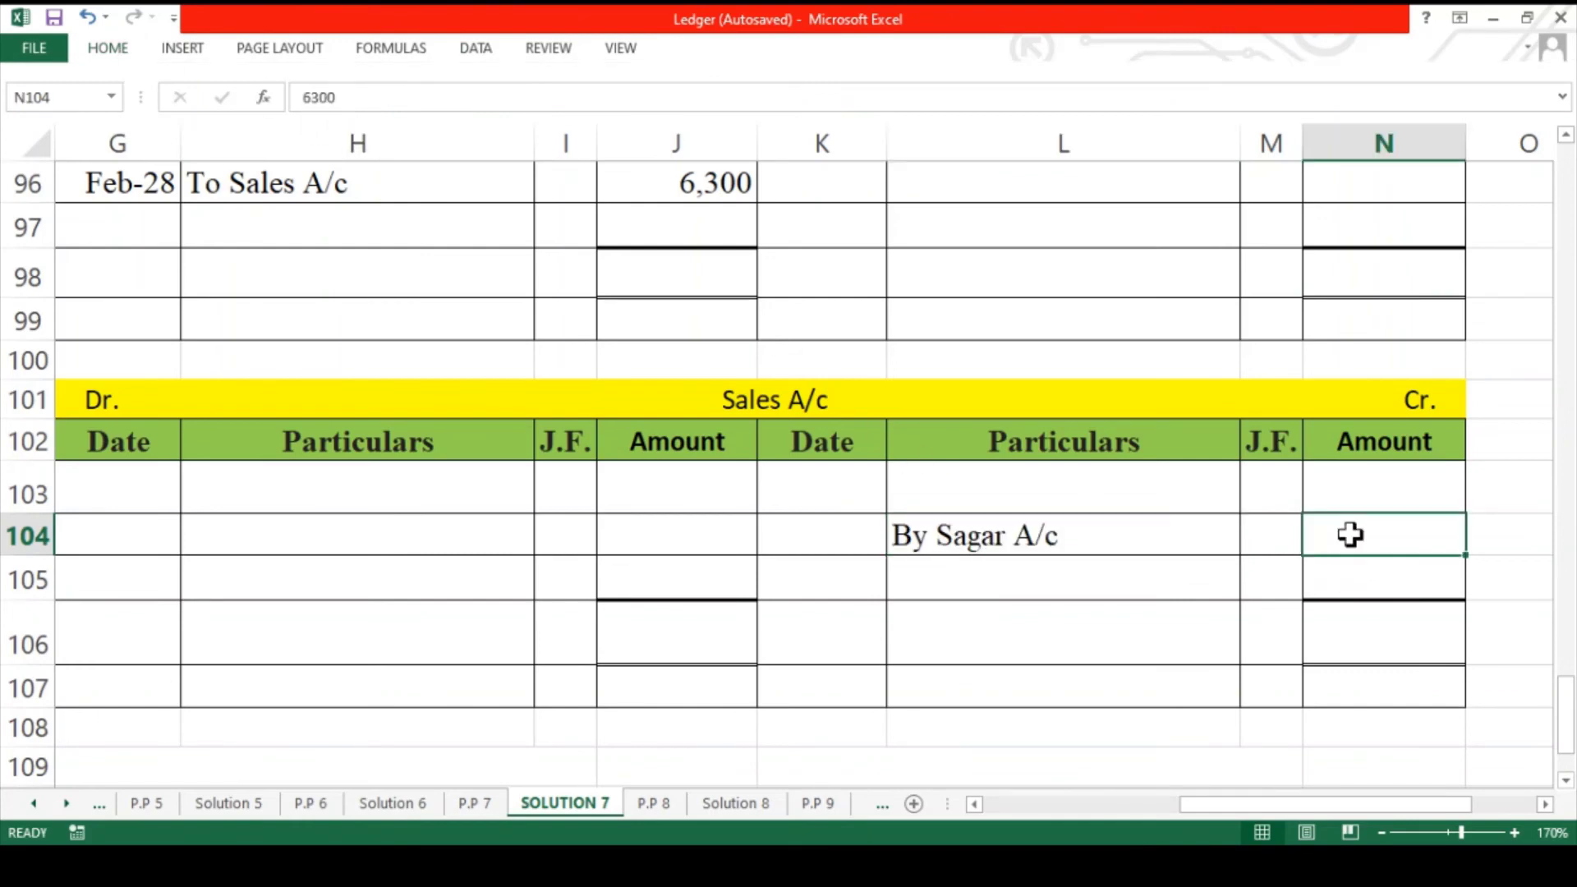
click(834, 537)
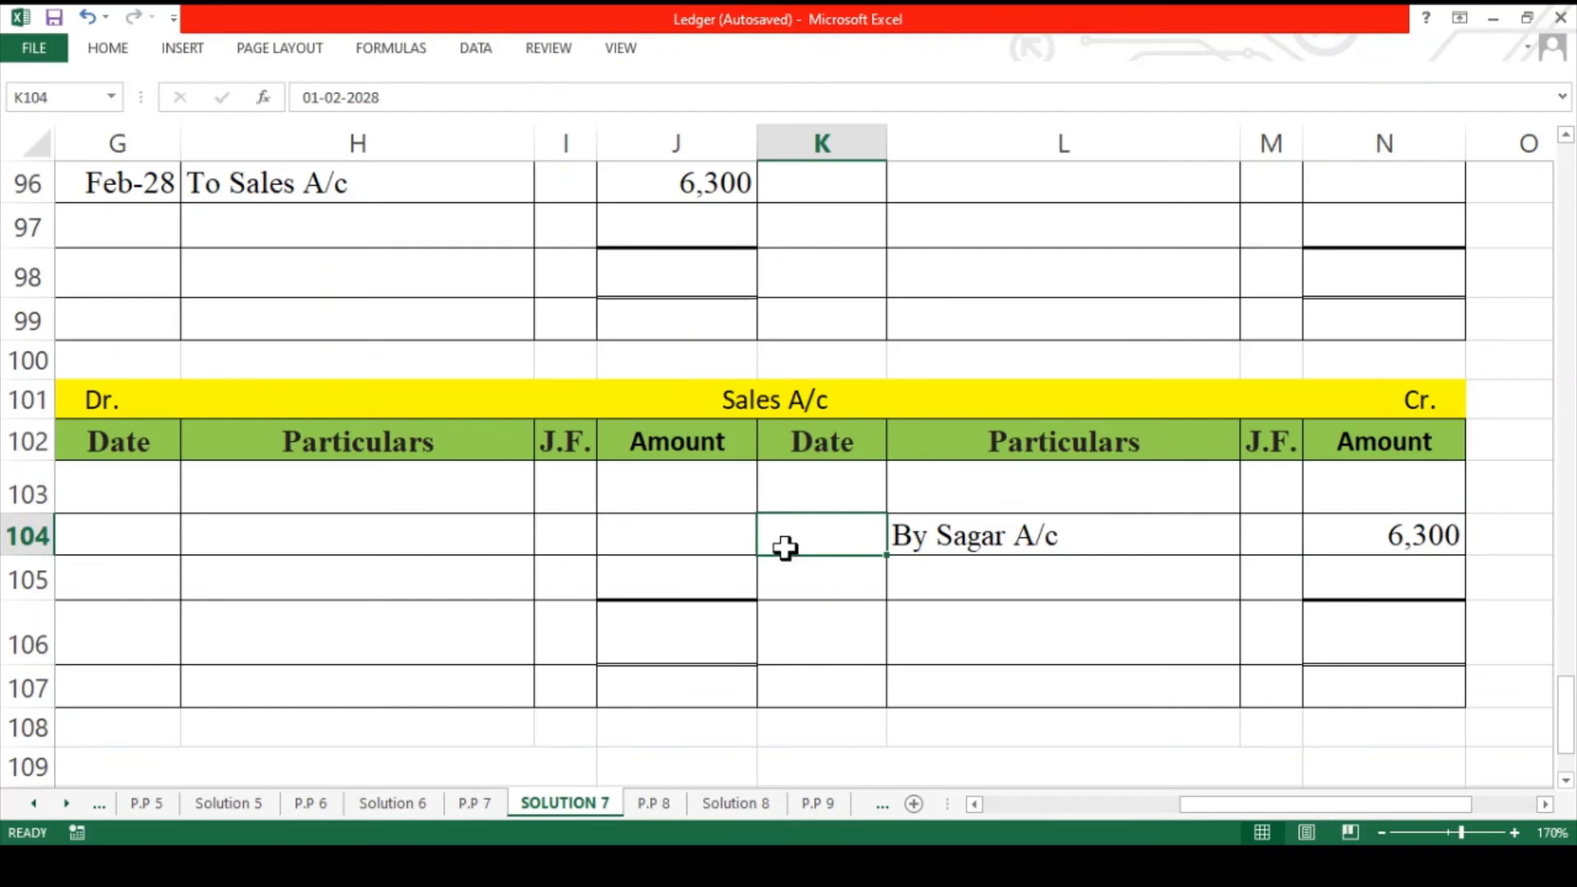
- Show the year 2019 in K103 and G103 of the Sales account
click(828, 479)
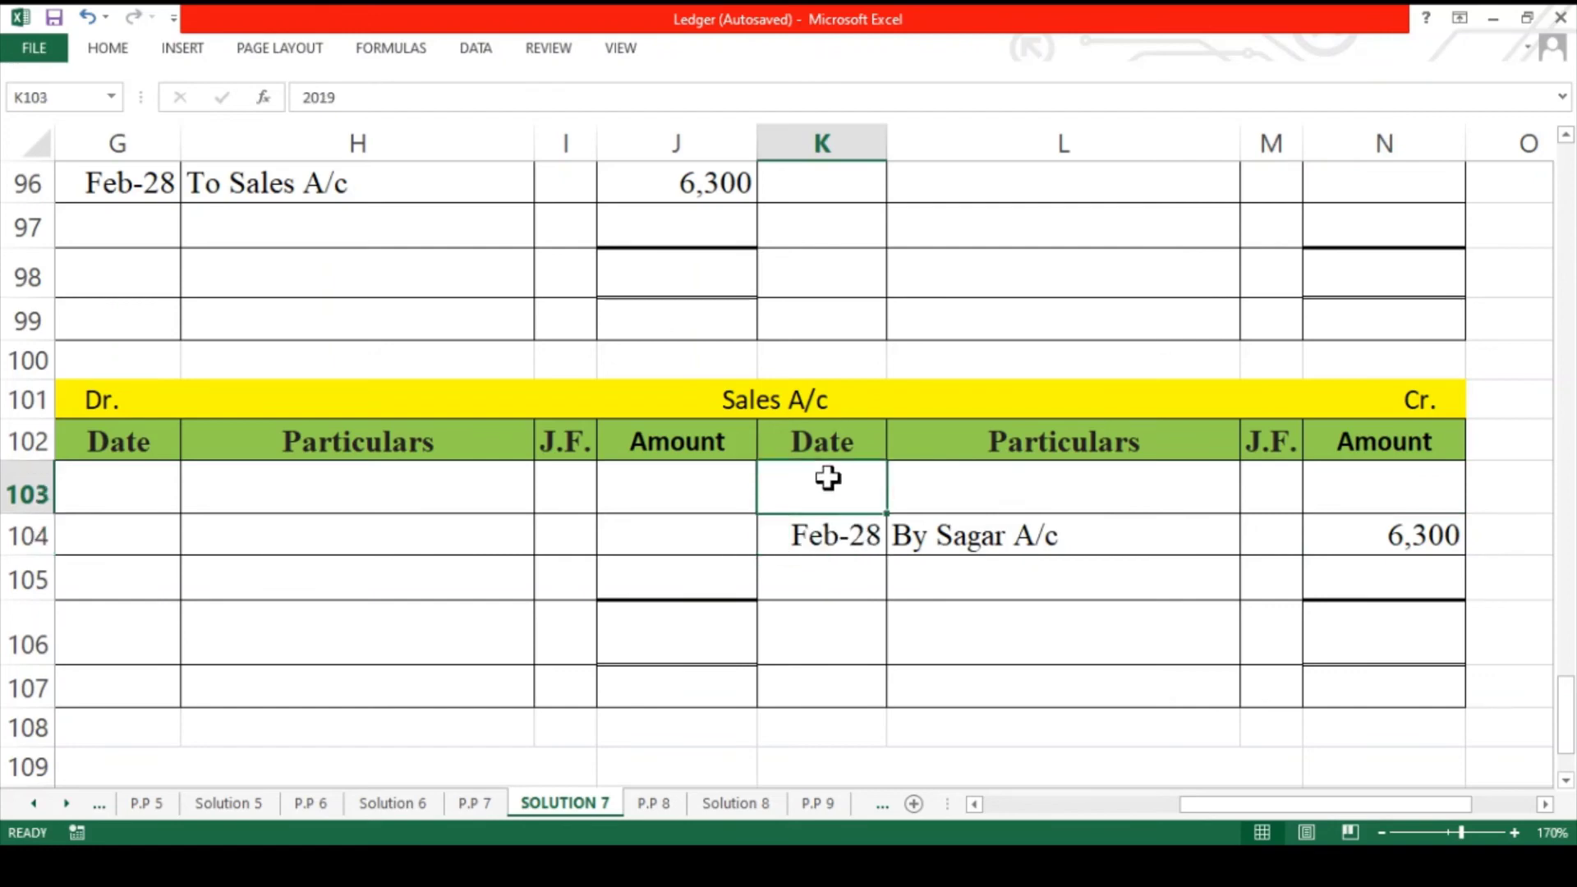
click(124, 491)
scroll(124, 491, left, 1)
scroll(338, 471, right, 1)
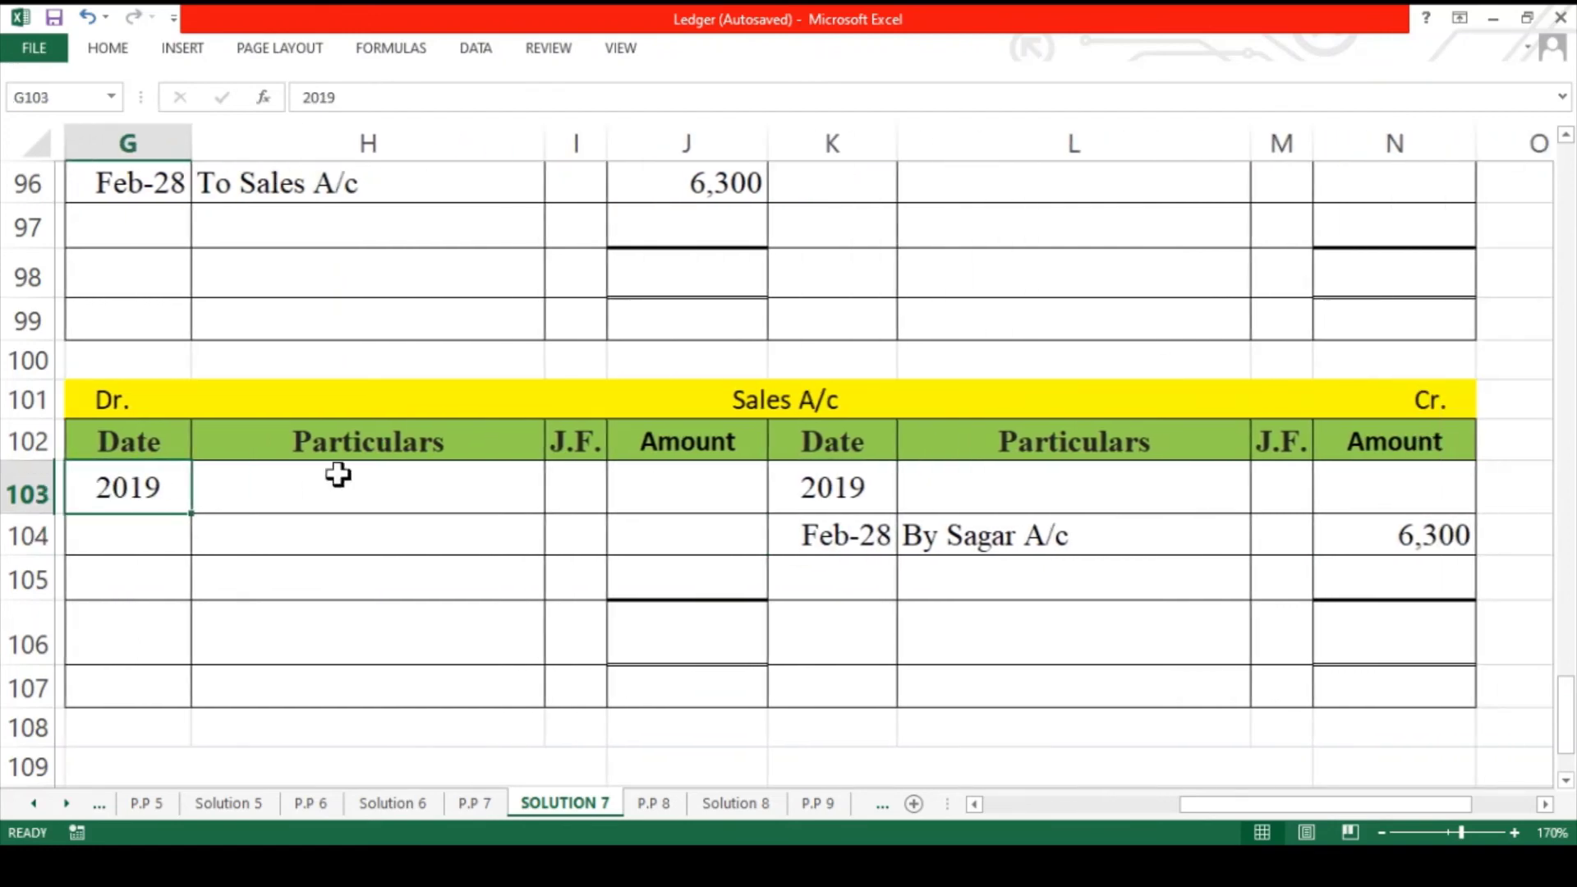
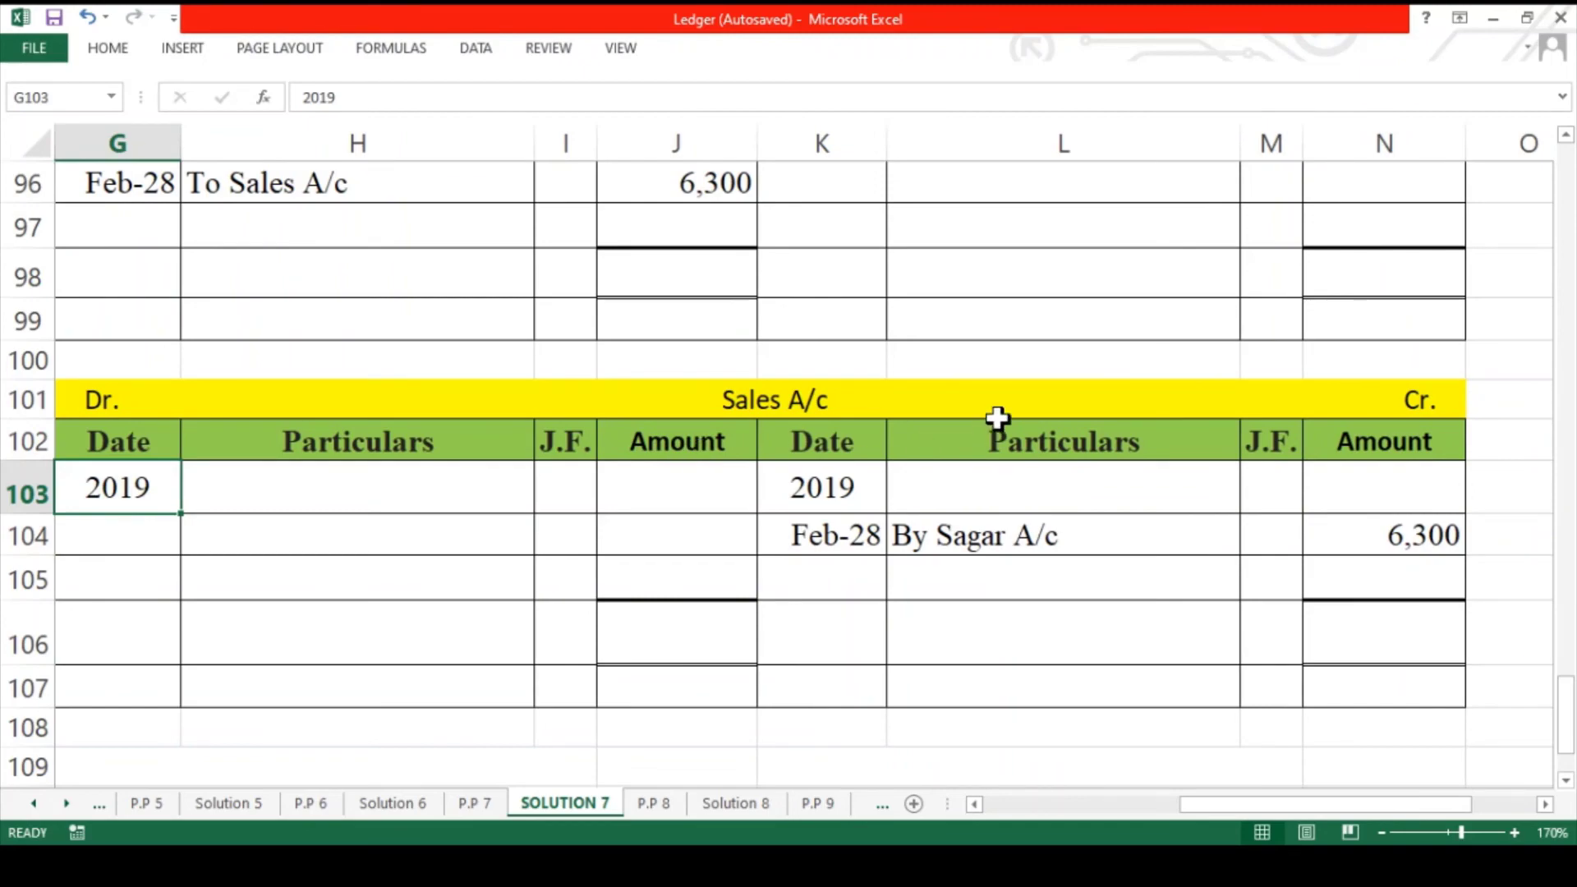
- Show the total 20,000 on both sides of the Stock of Goods Account, in J6 and N6
scroll(997, 419, up, 20)
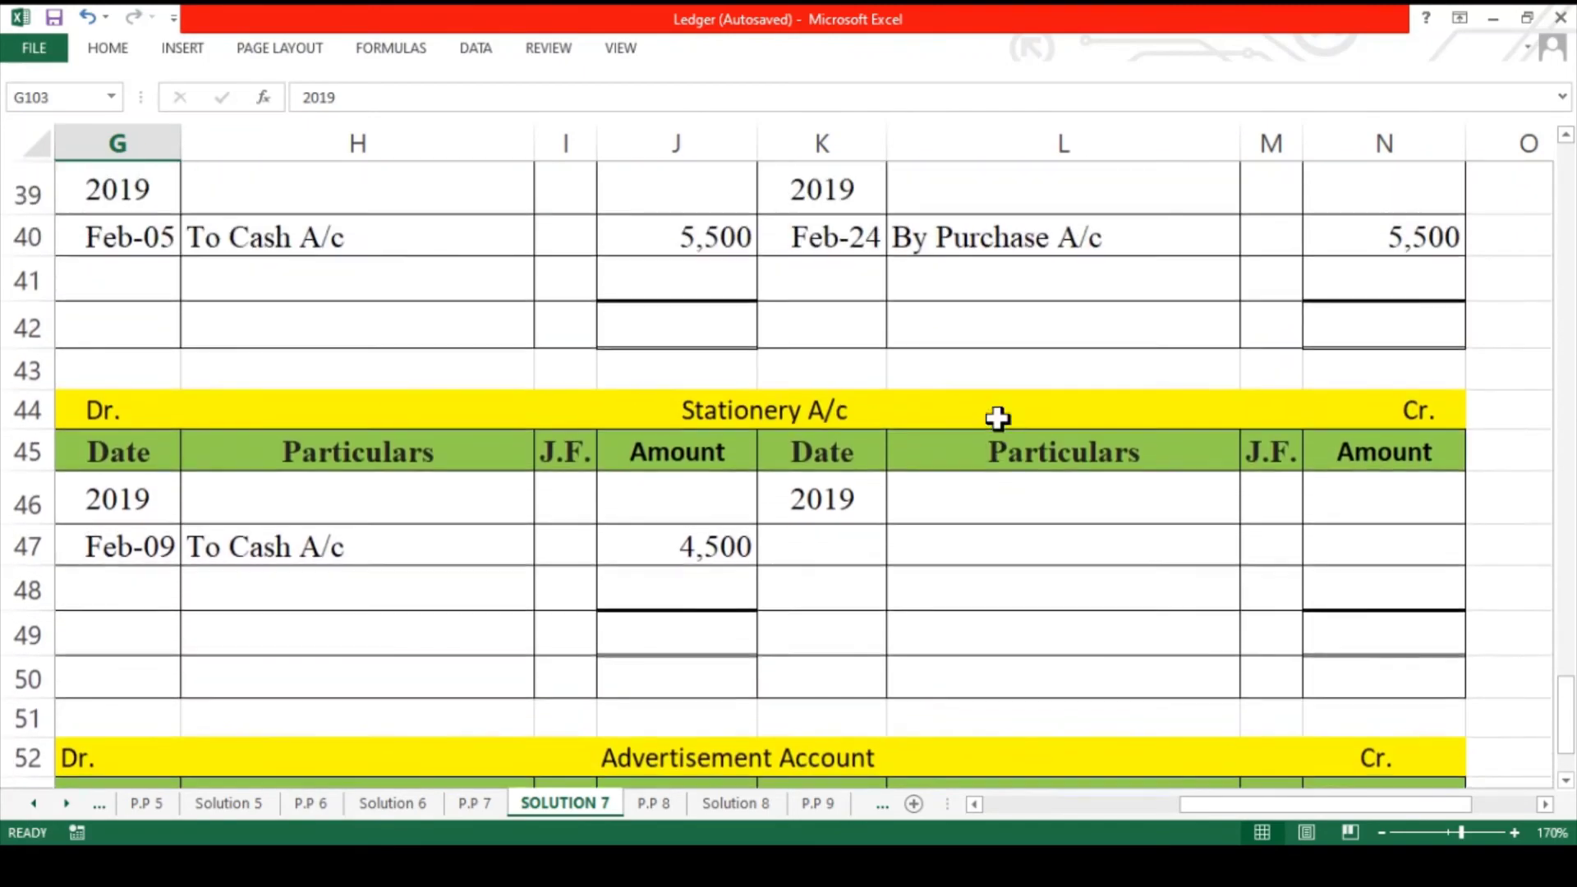
scroll(997, 419, up, 6)
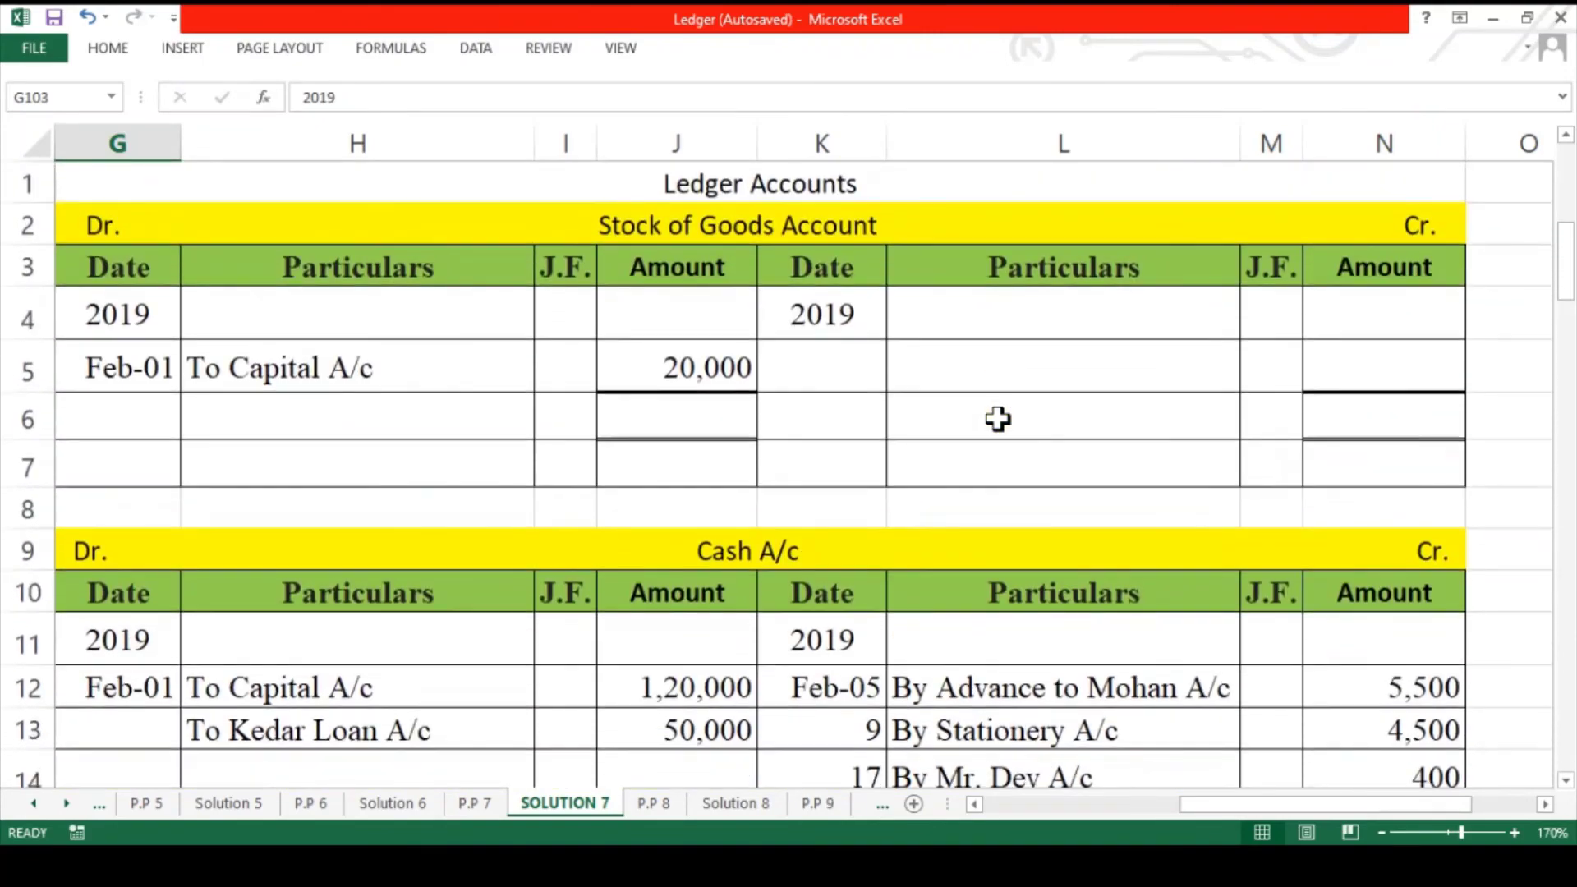
click(725, 415)
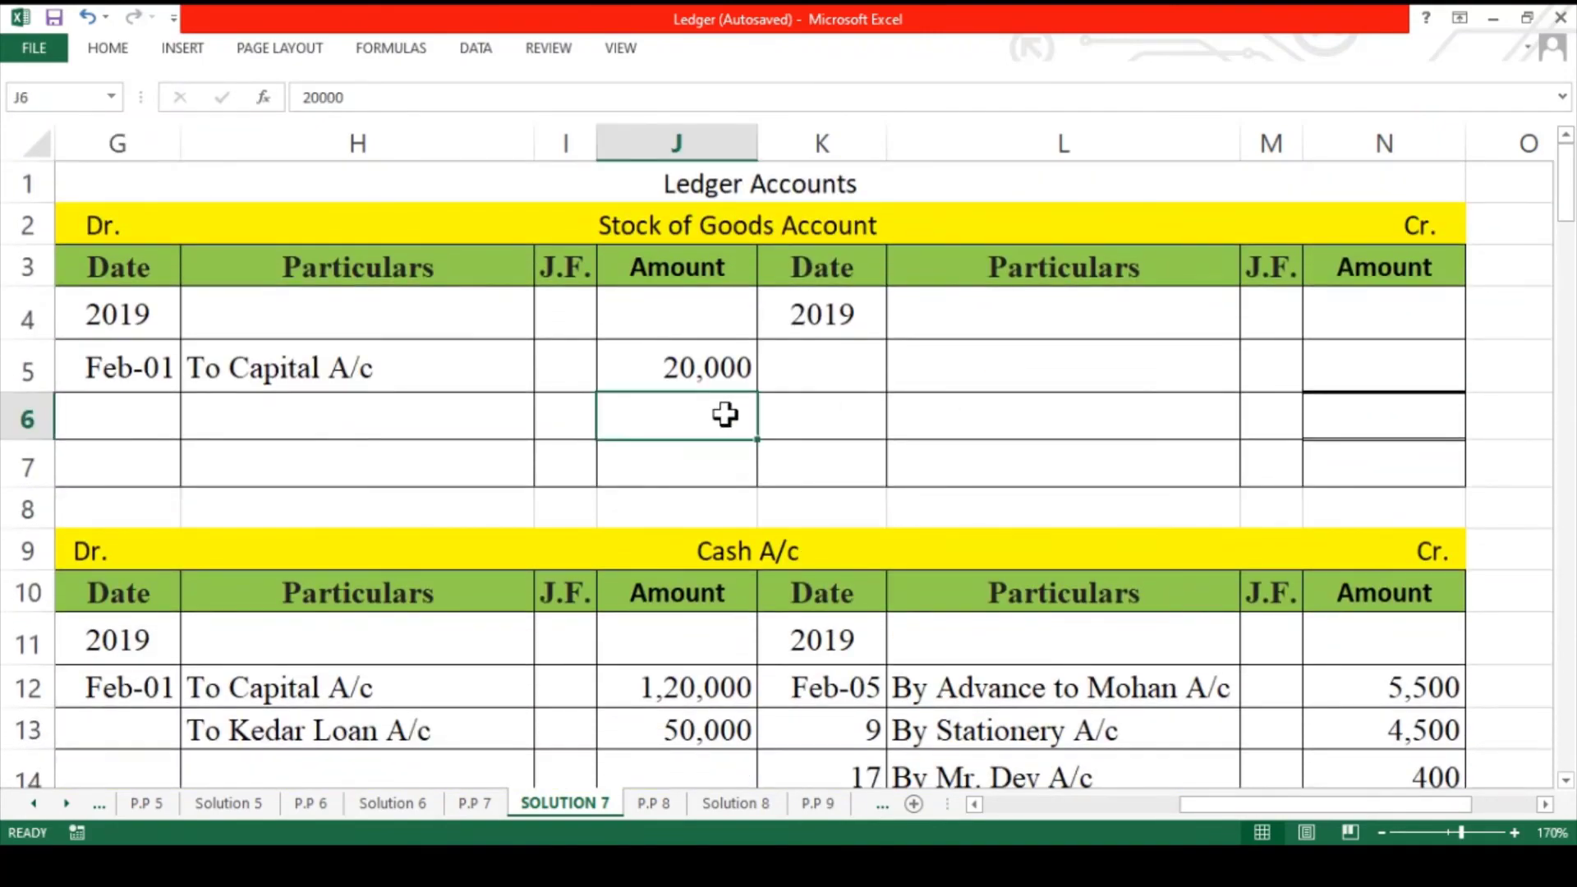
click(1331, 428)
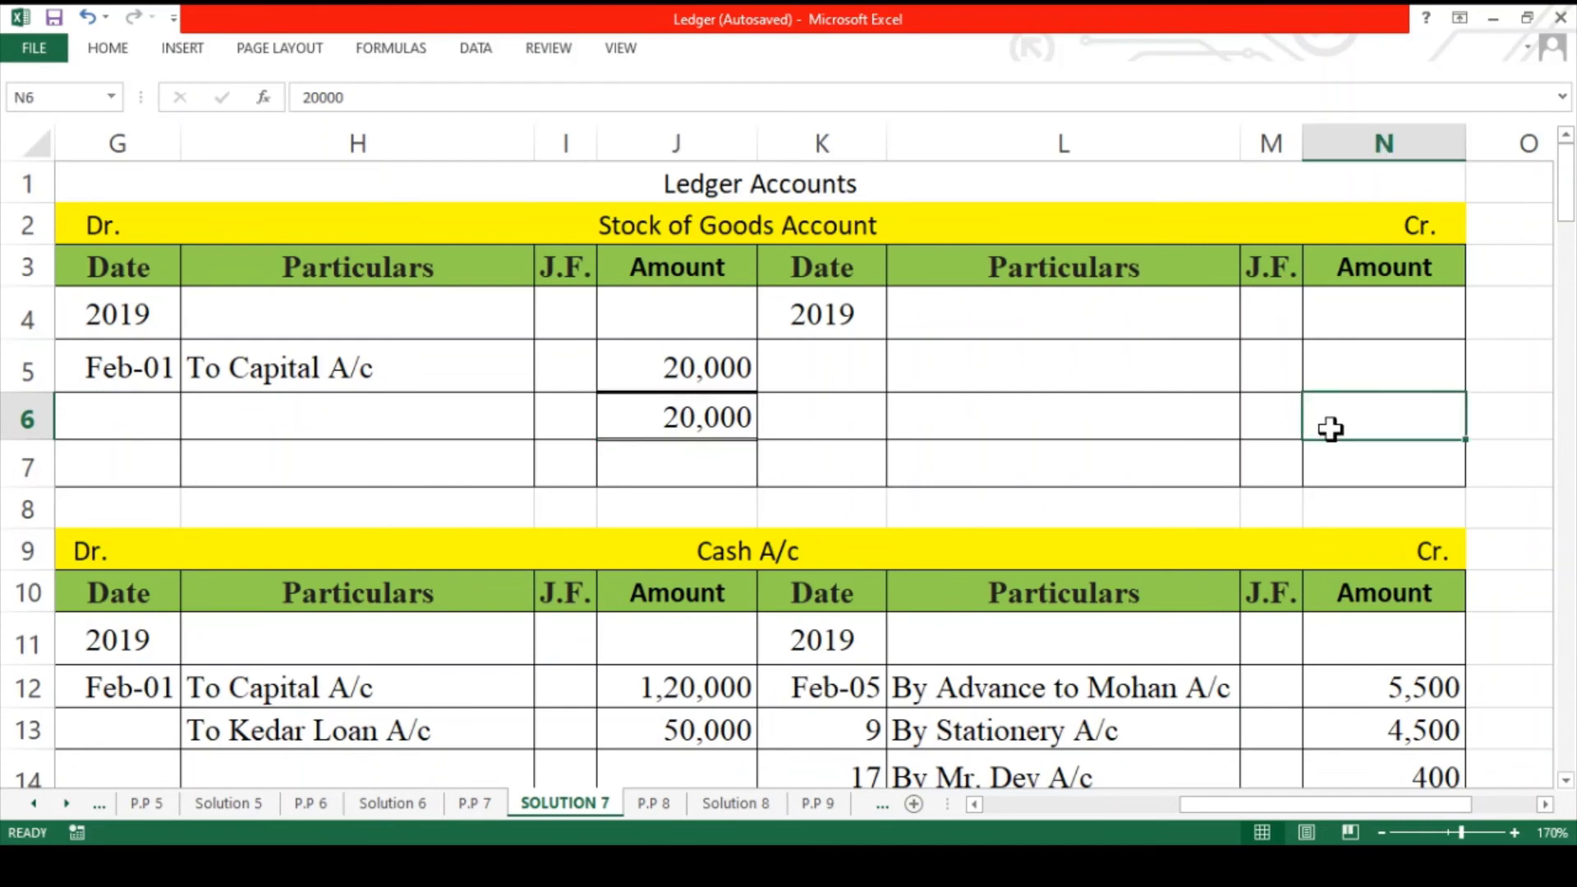
text(20,000)
- Show the Stock of Goods Account's closing balance in row 5: Feb-28 in K5, By Balance c/d in L5 and 20,000 in N5
click(1347, 378)
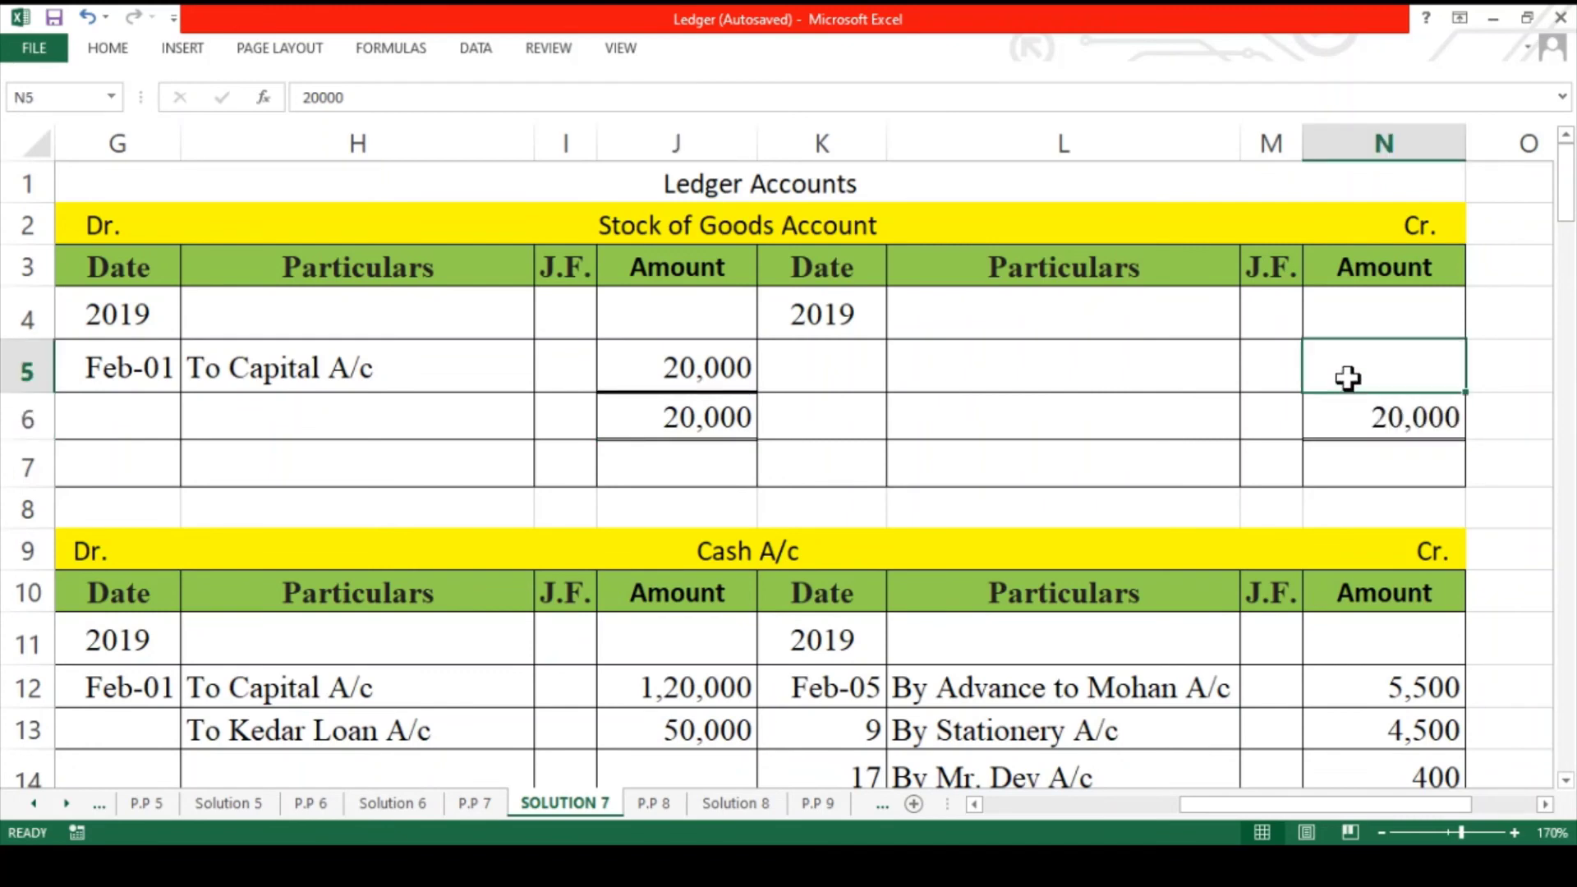
text(20,000)
click(1147, 362)
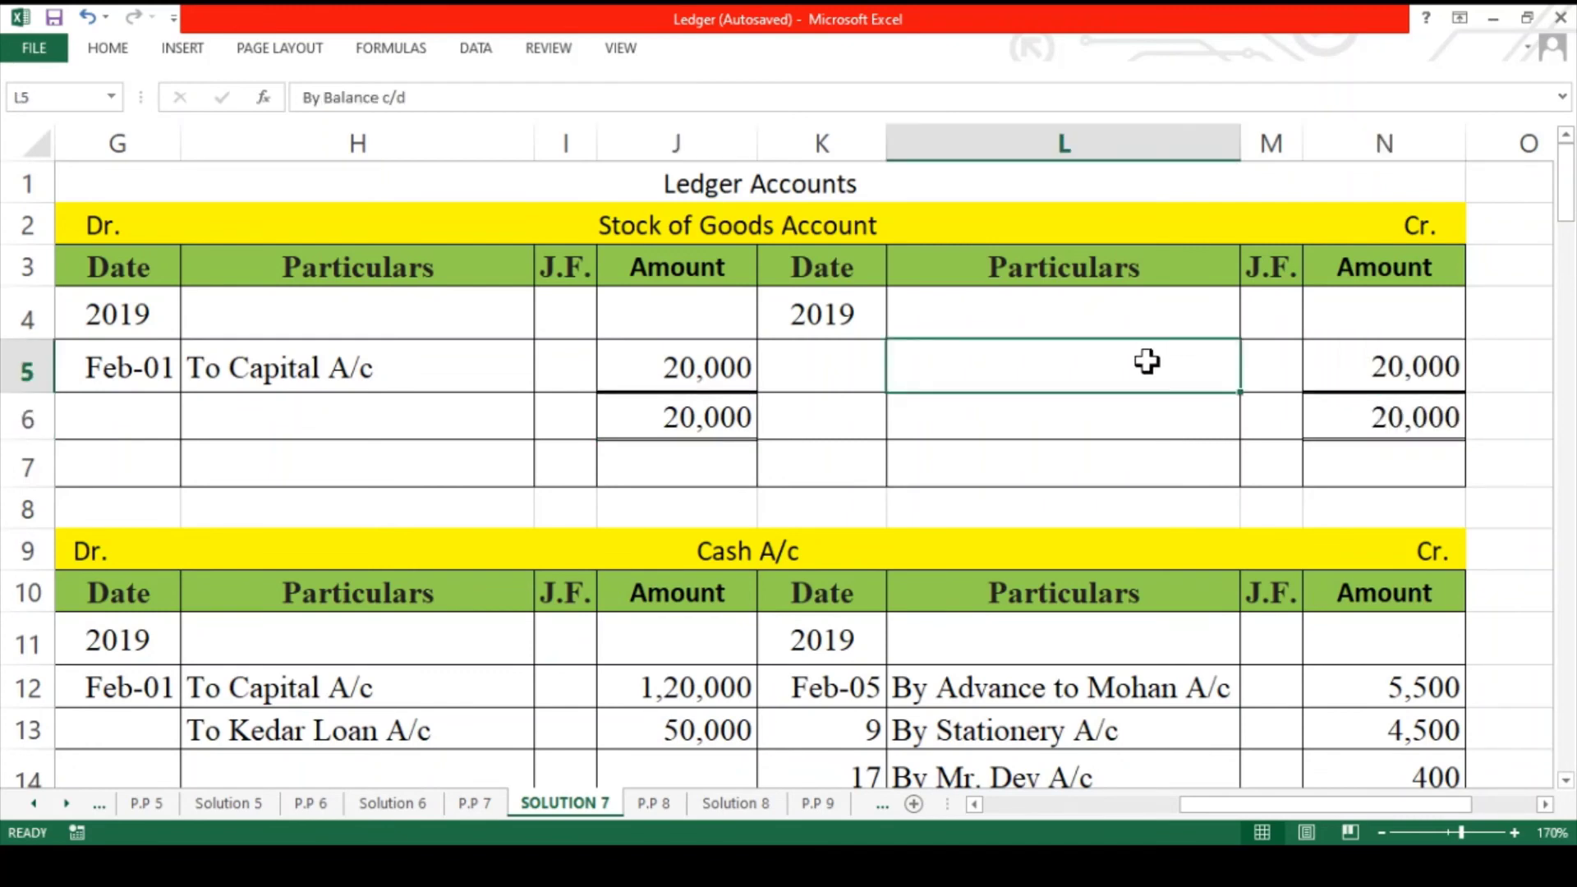
click(872, 376)
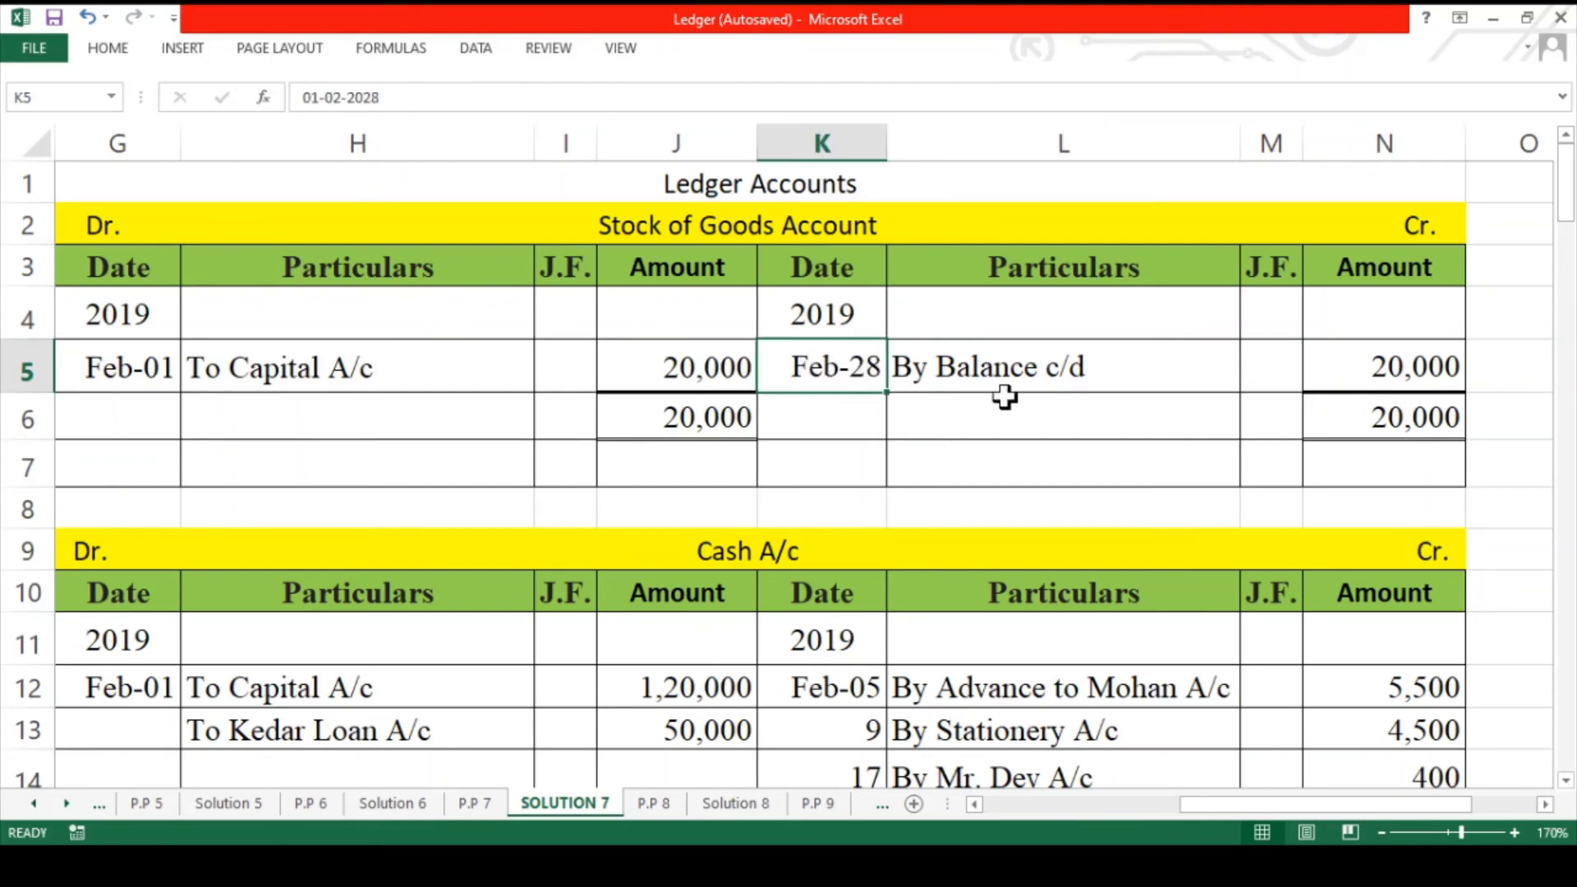
- Show the Stock of Goods Account's opening balance in row 7: Mar-01 in G7, To Balance b/d in H7 and 20,000 in J7
drag(1340, 362, 858, 374)
drag(655, 468, 168, 466)
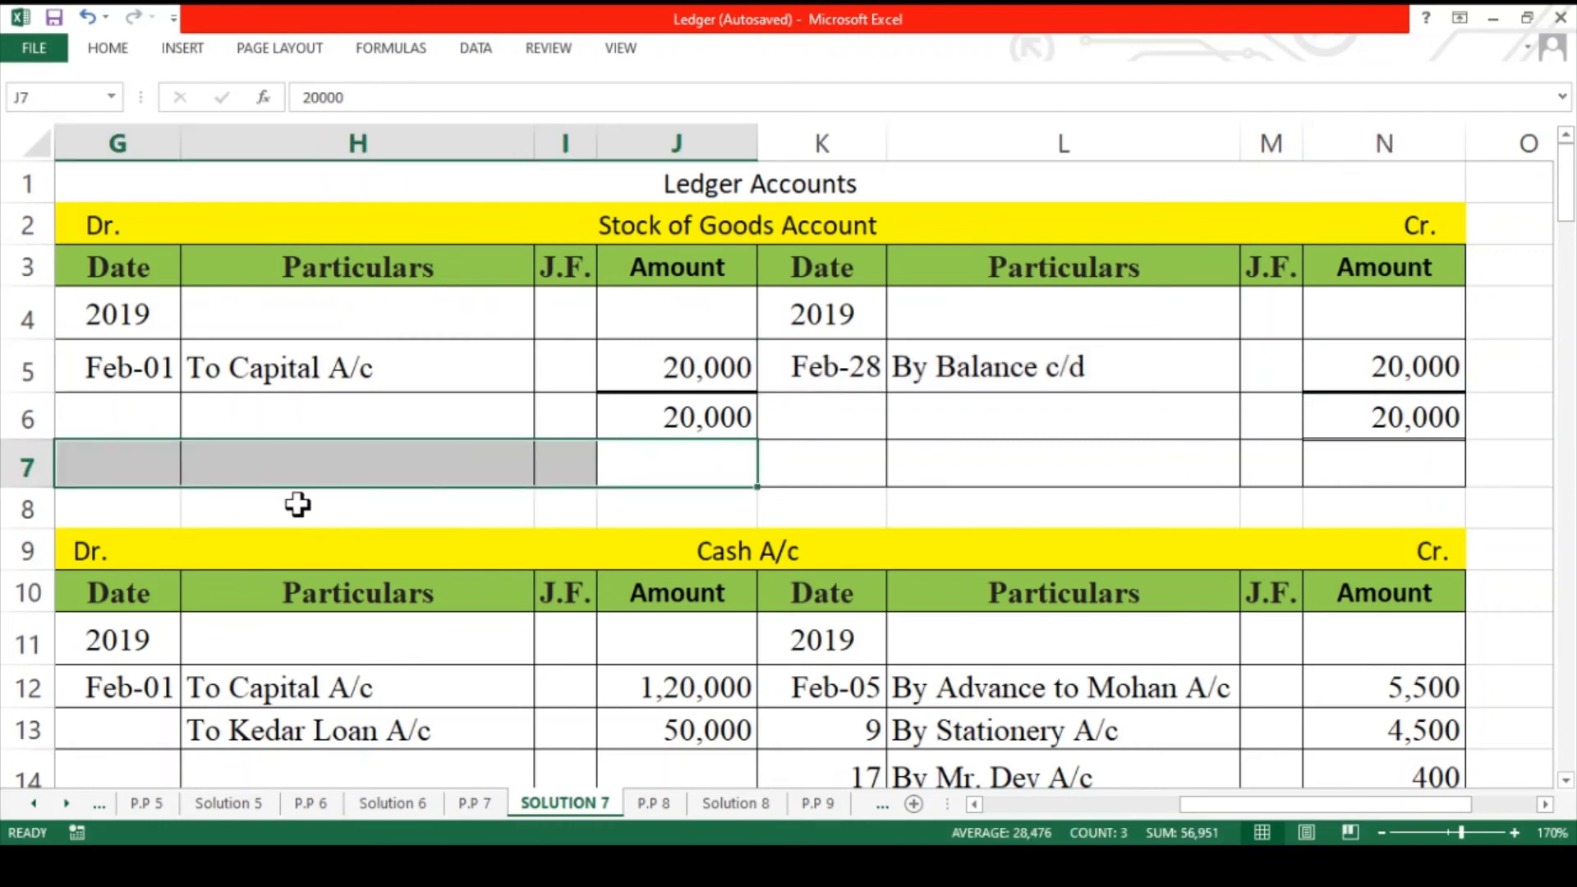
click(441, 491)
- Show the total 1,70,000 on both sides of the Cash account, in J17 and N17
scroll(442, 491, down, 2)
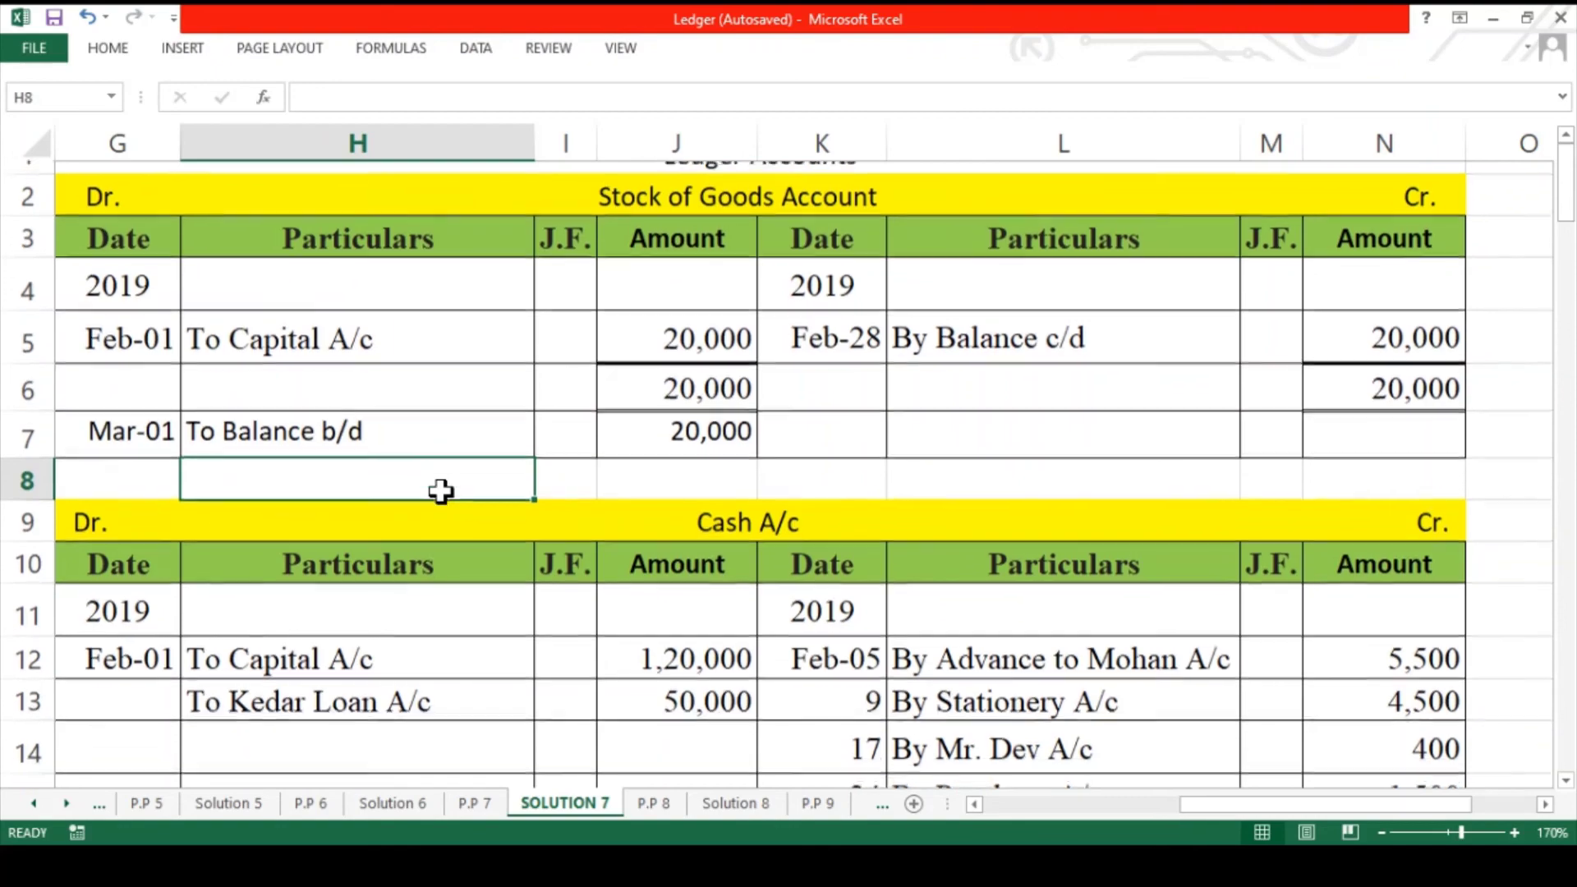
scroll(441, 491, down, 3)
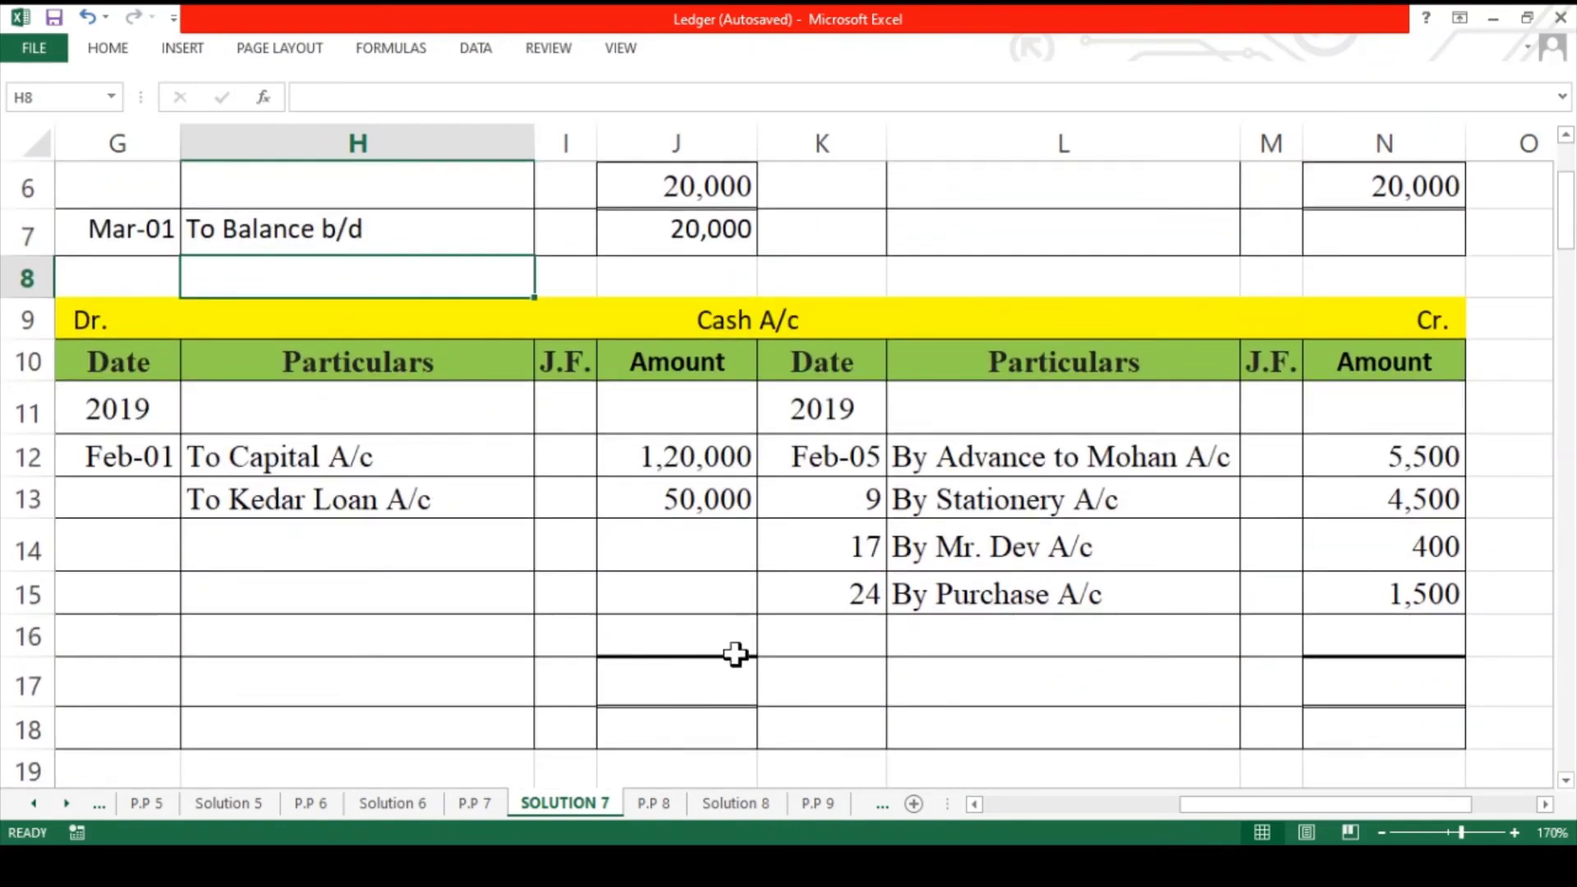
click(678, 682)
text(170000)
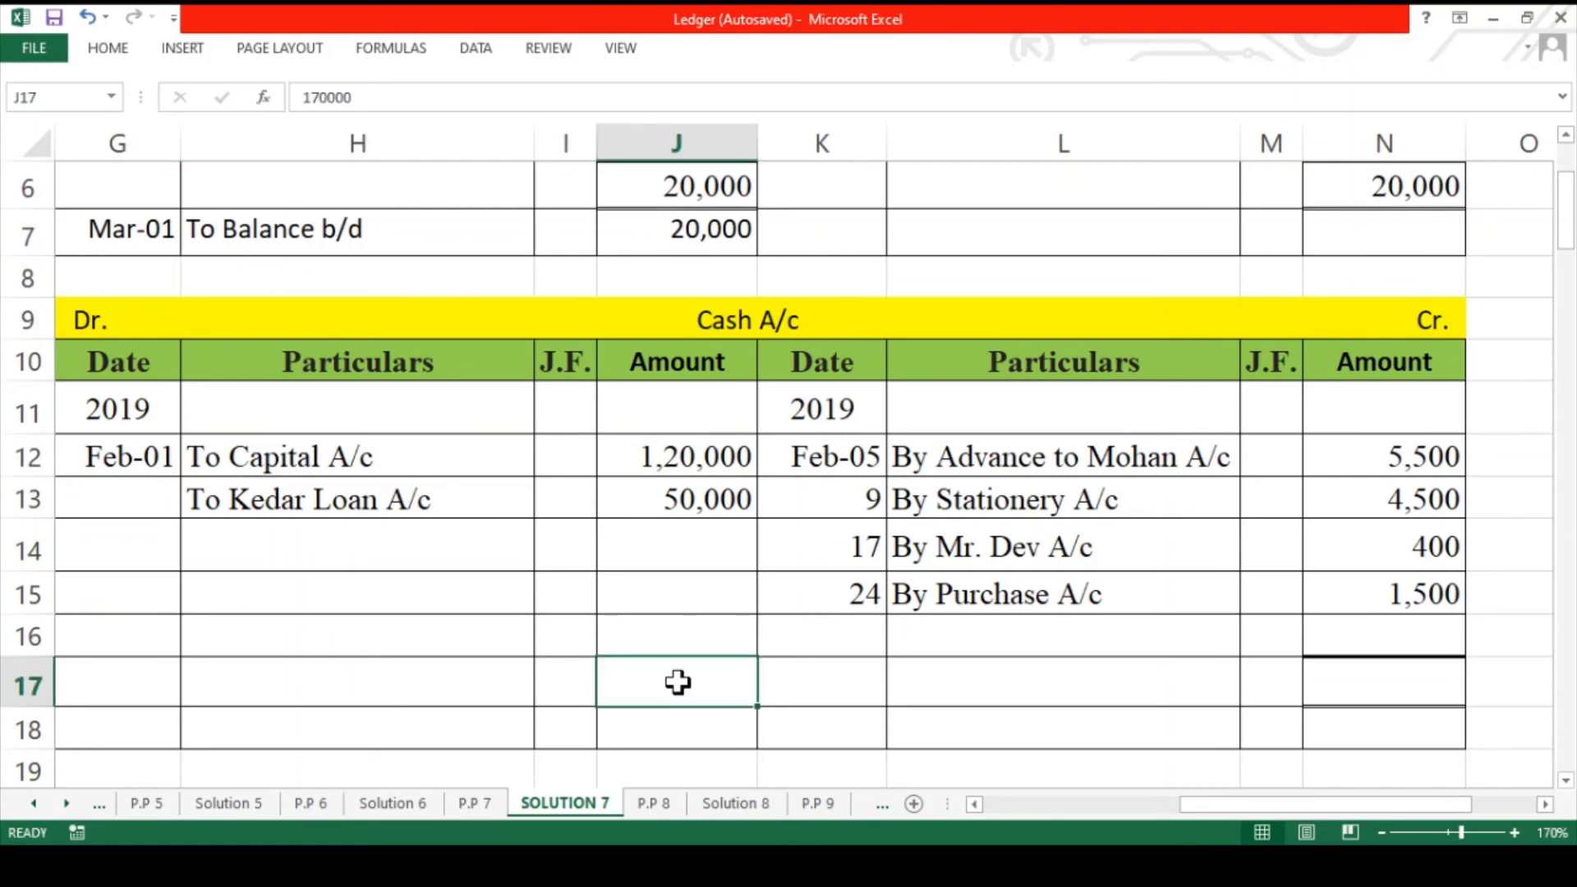
key(ctrl+Return)
click(1337, 679)
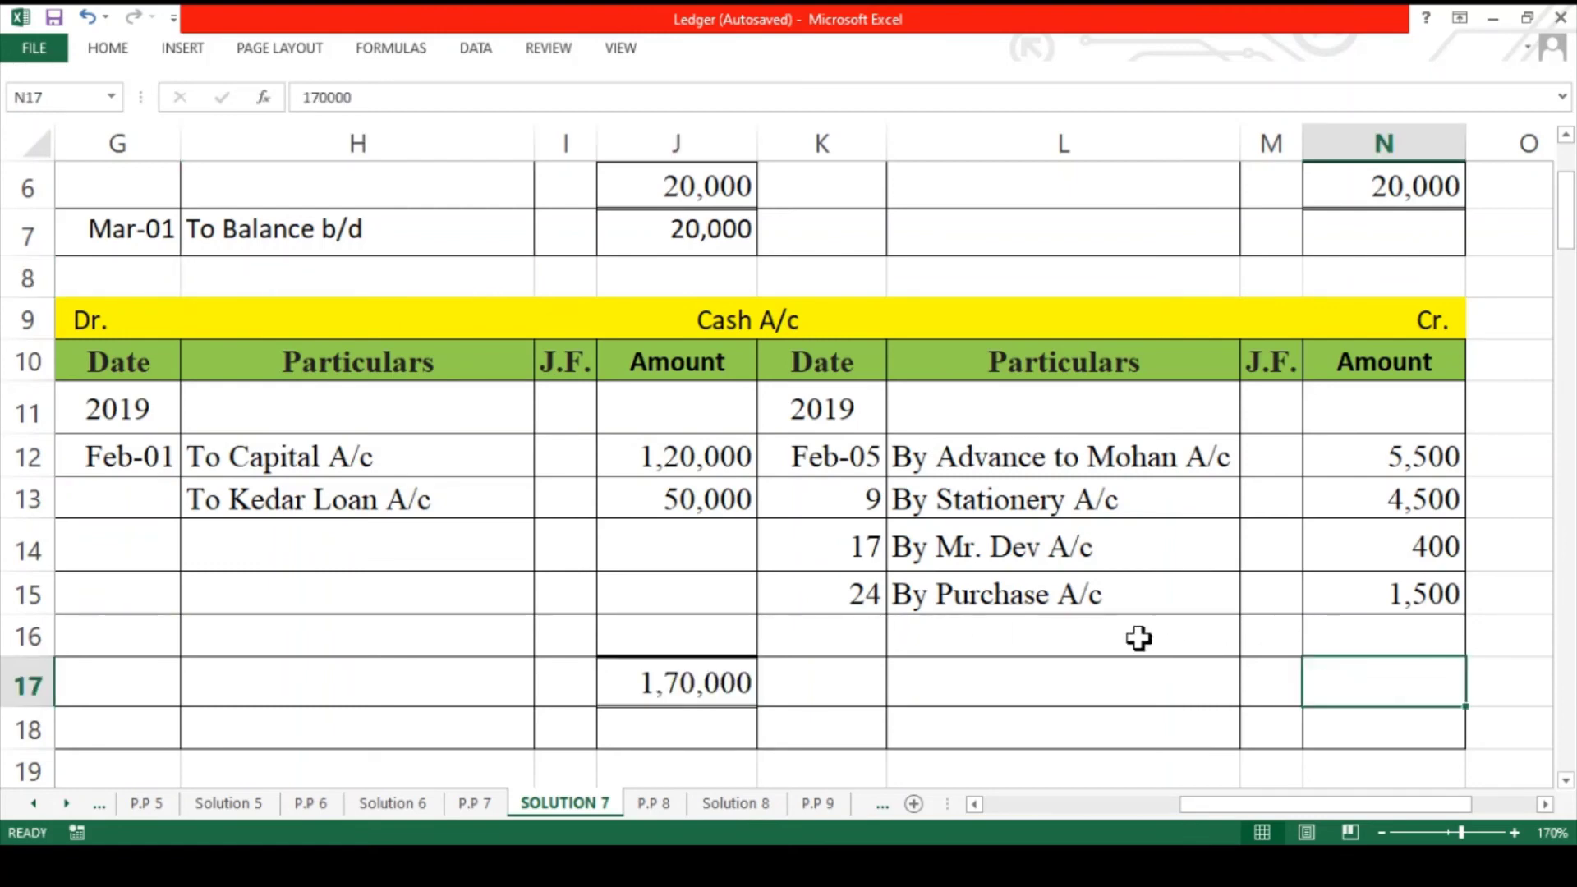
text(170000)
key(ctrl+Return)
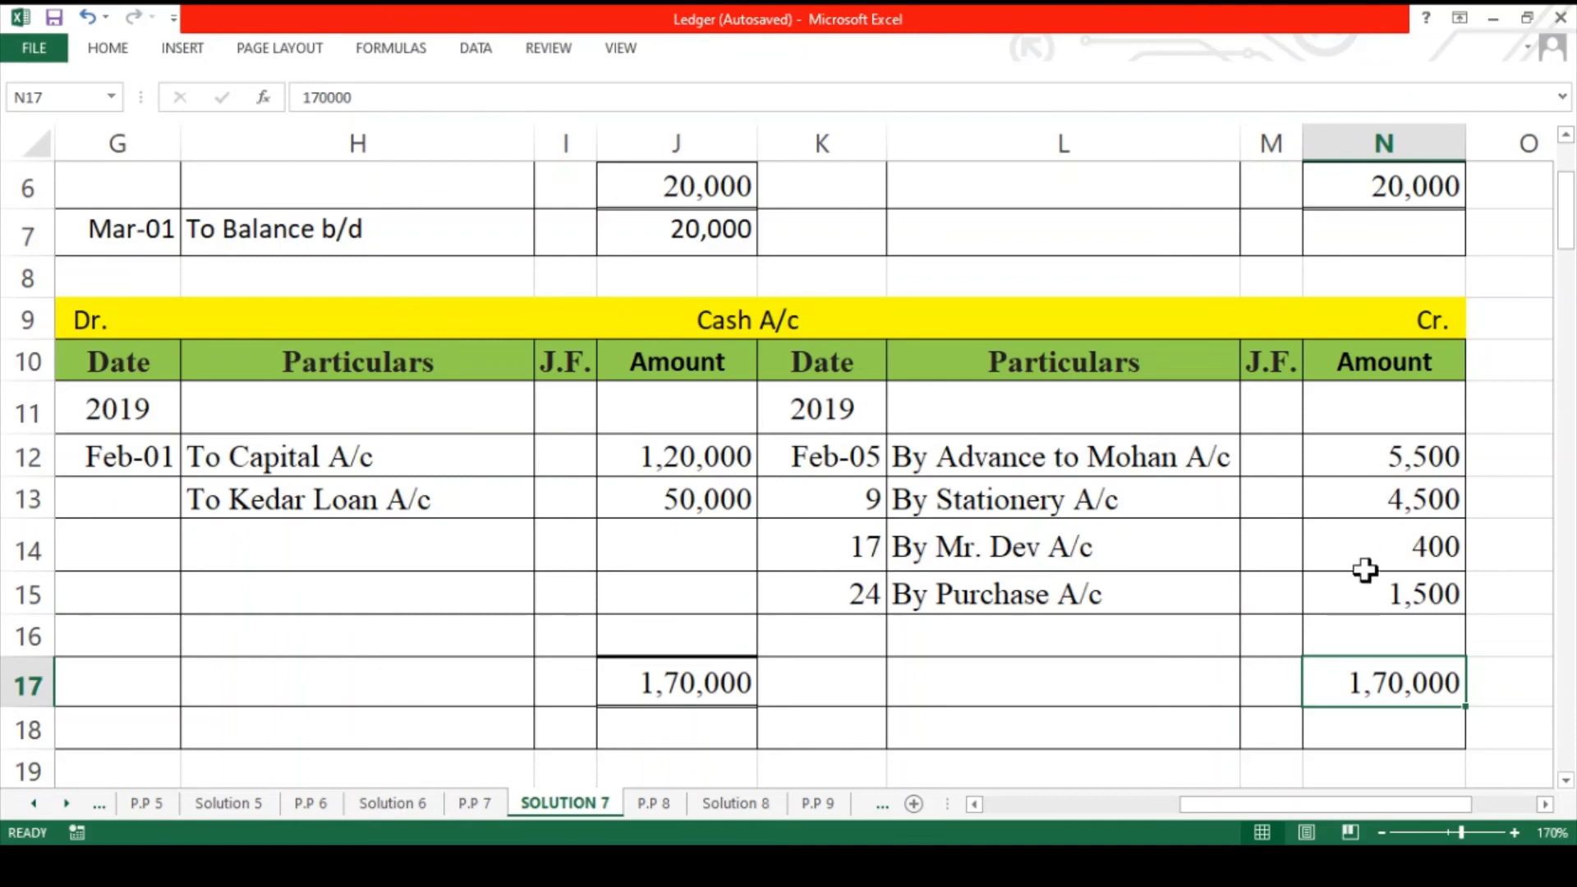
- Show the Cash account's closing balance in row 16: 28 in K16, By Balance c/d in L16 and 1,58,100 in N16
drag(1363, 461, 1357, 593)
click(1355, 641)
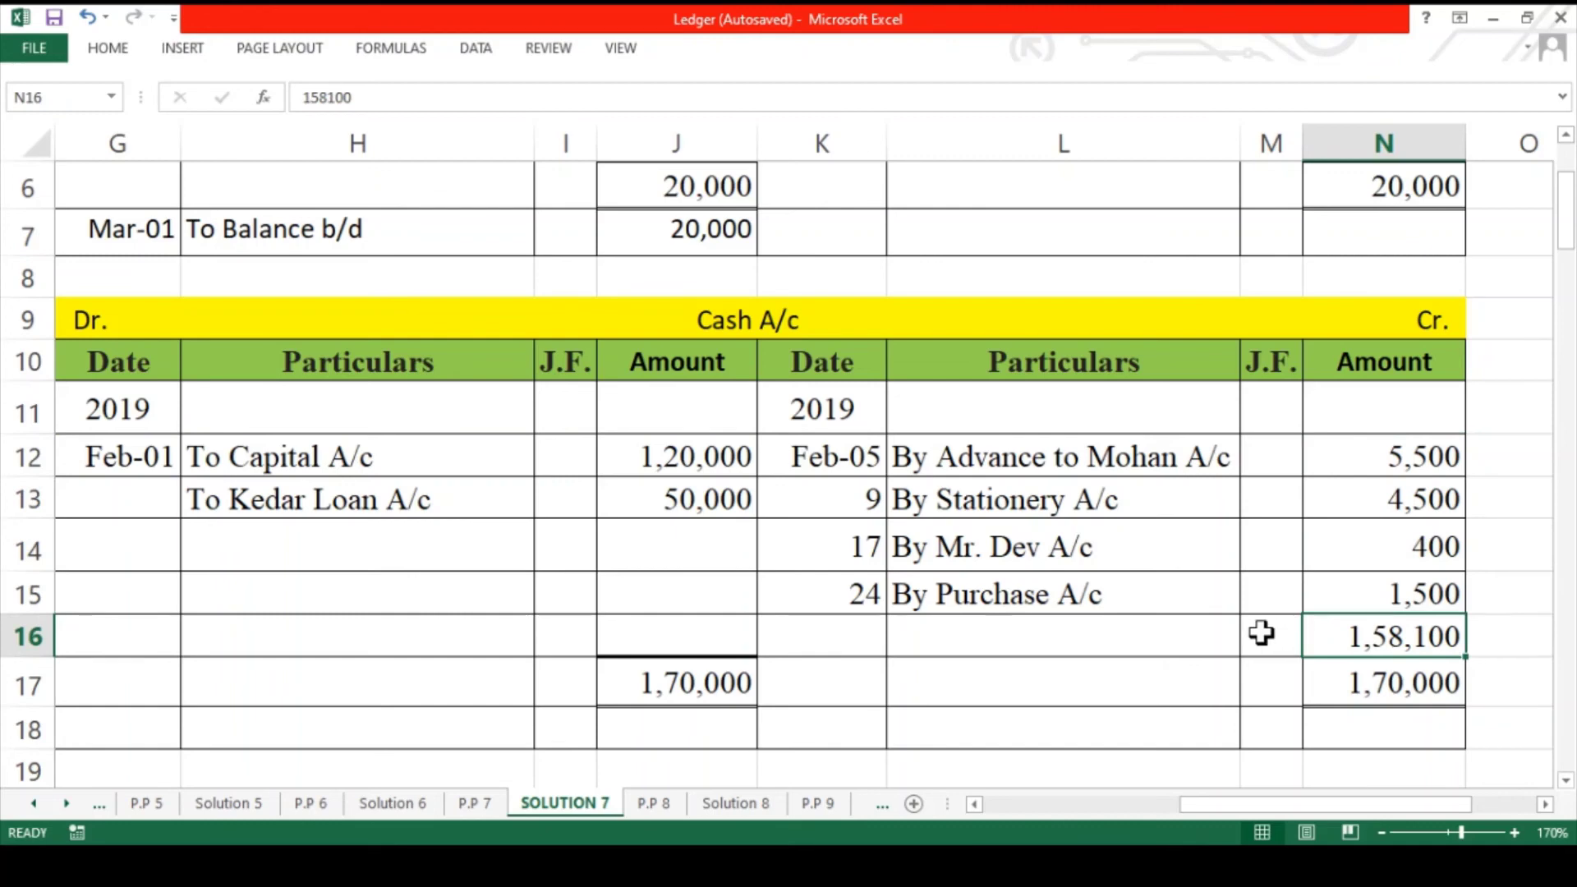
click(1182, 633)
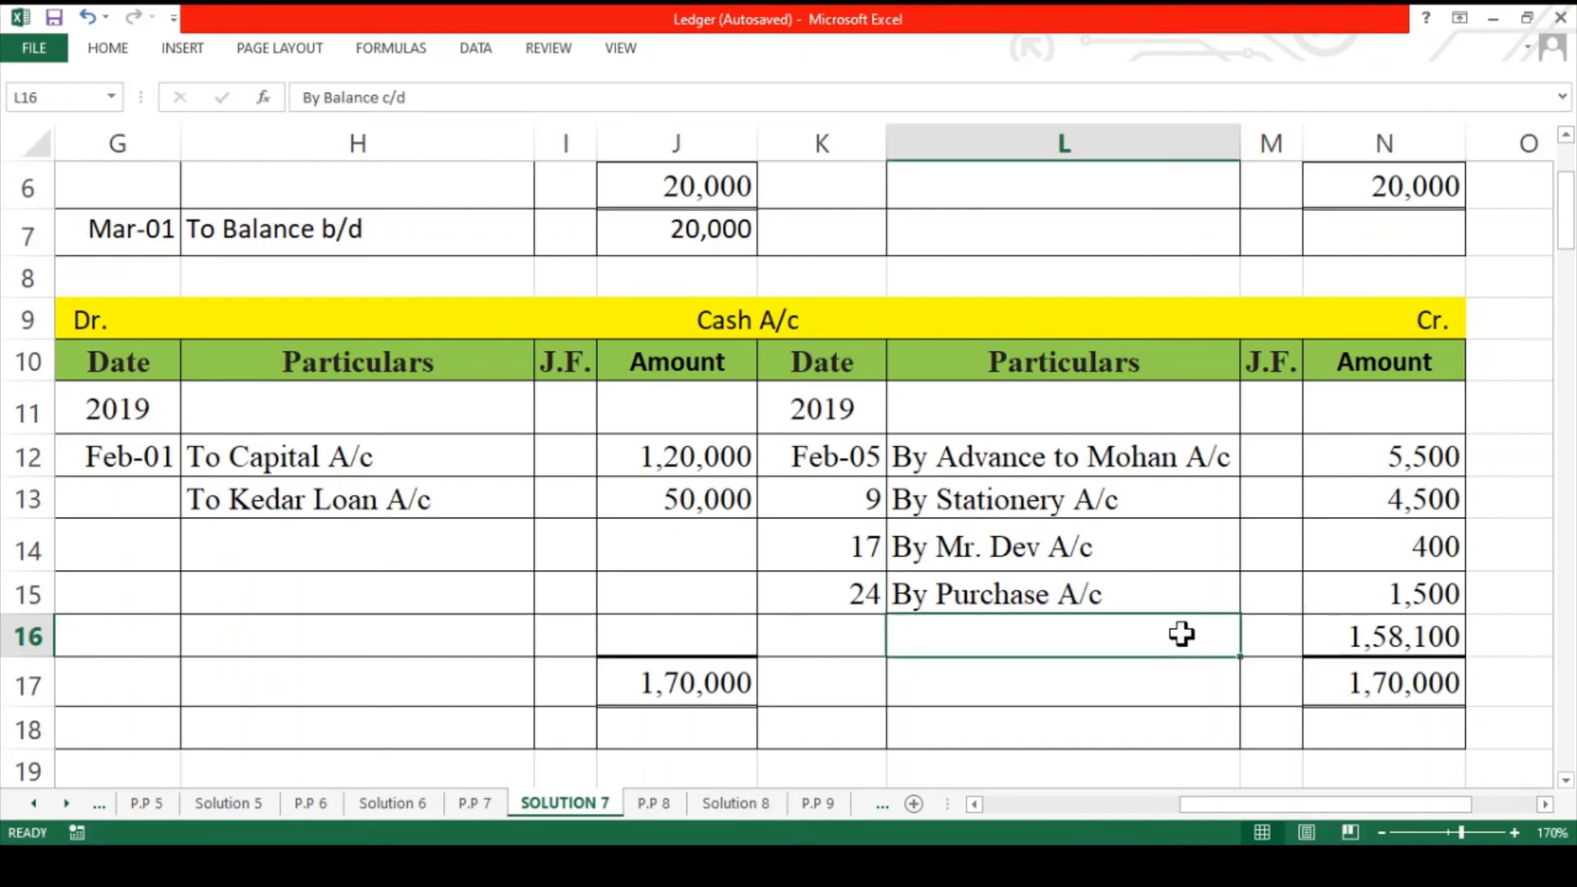
click(807, 630)
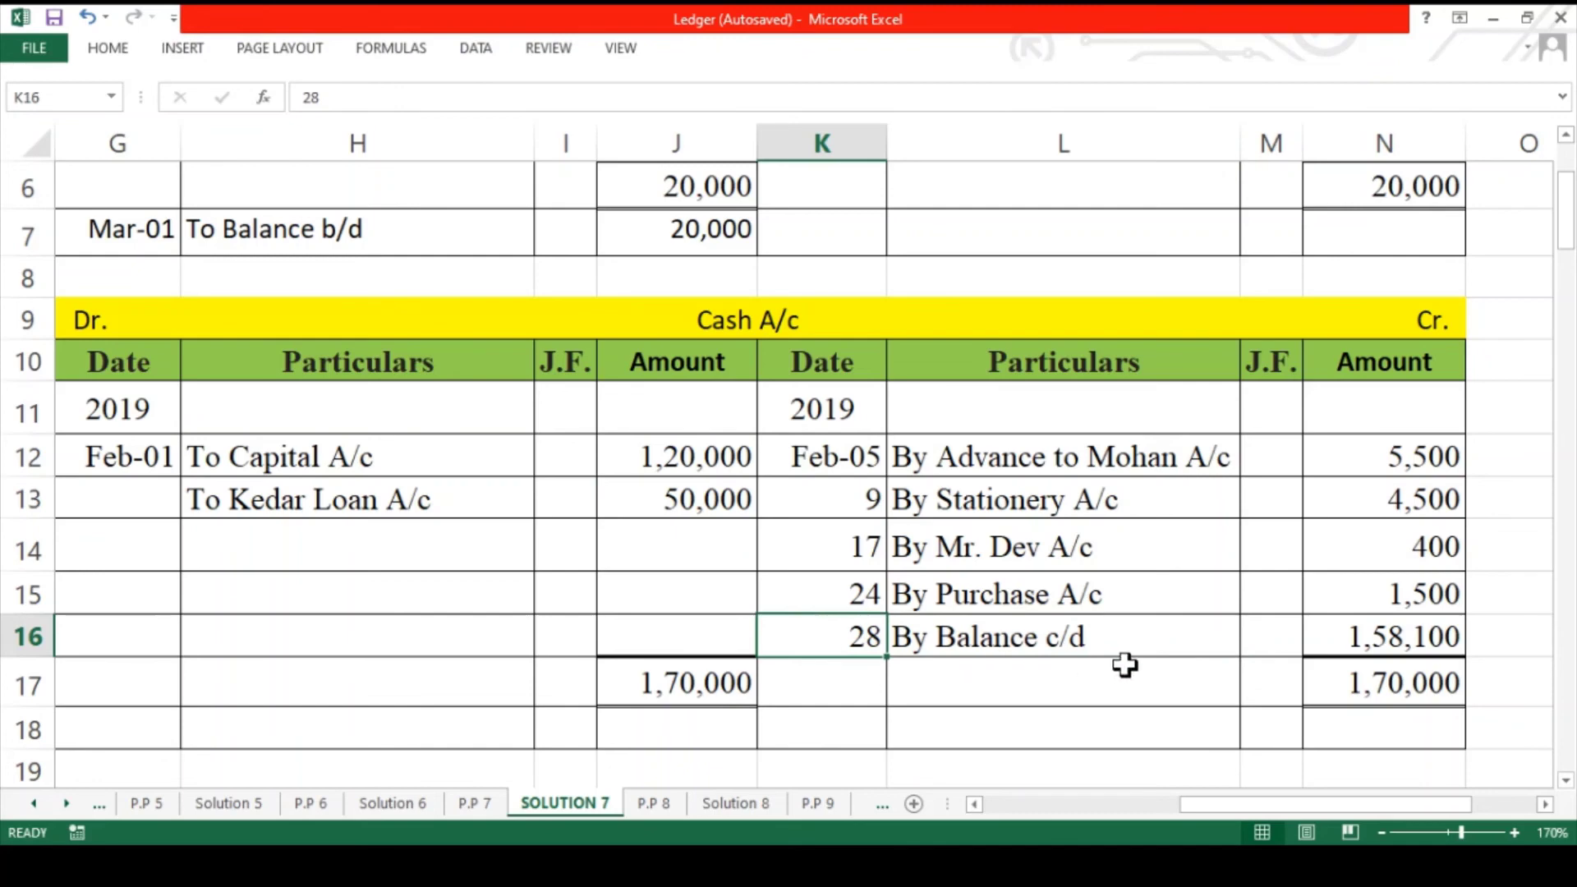
- Show the Cash account's opening balance in row 18, Mar-01 and 1,58,100, and correct its particulars in H18 to To Balance b/d
drag(908, 637, 1315, 649)
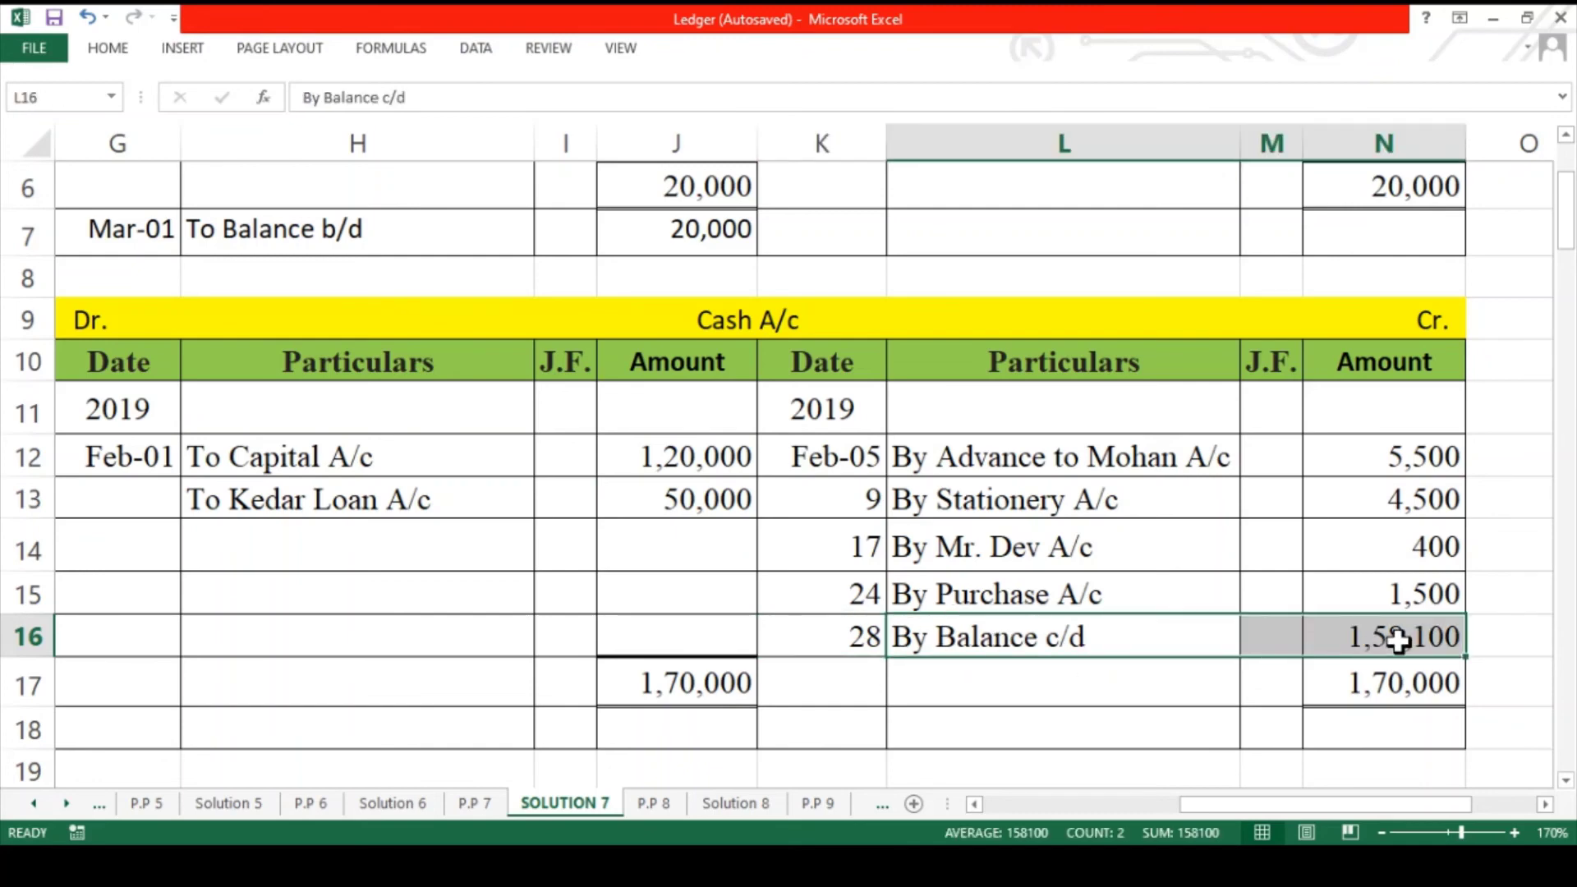
click(705, 727)
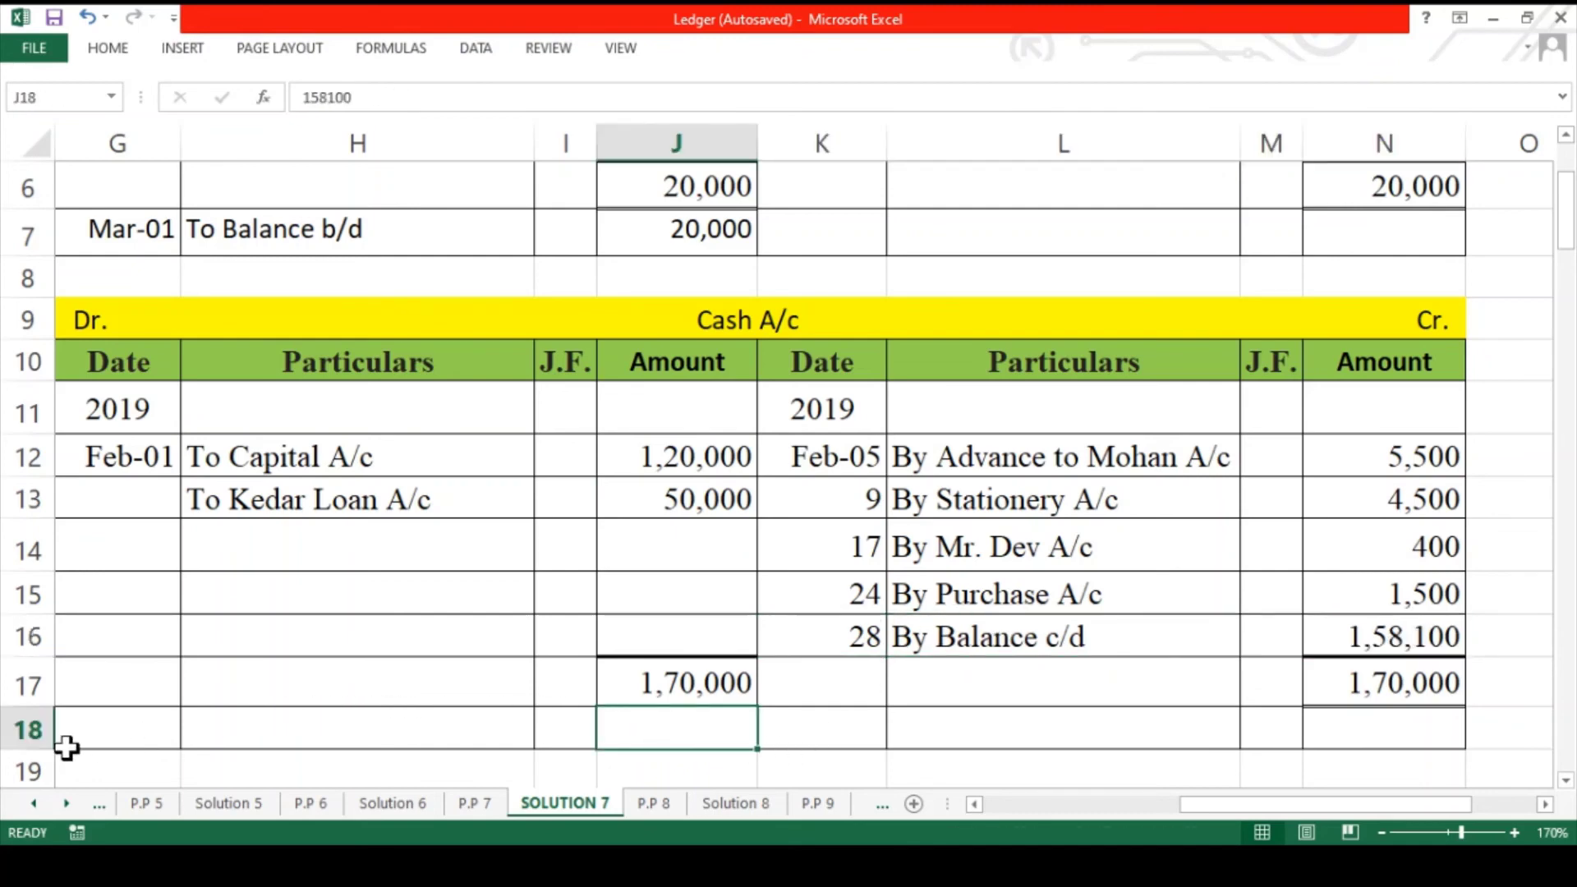
drag(120, 725, 620, 736)
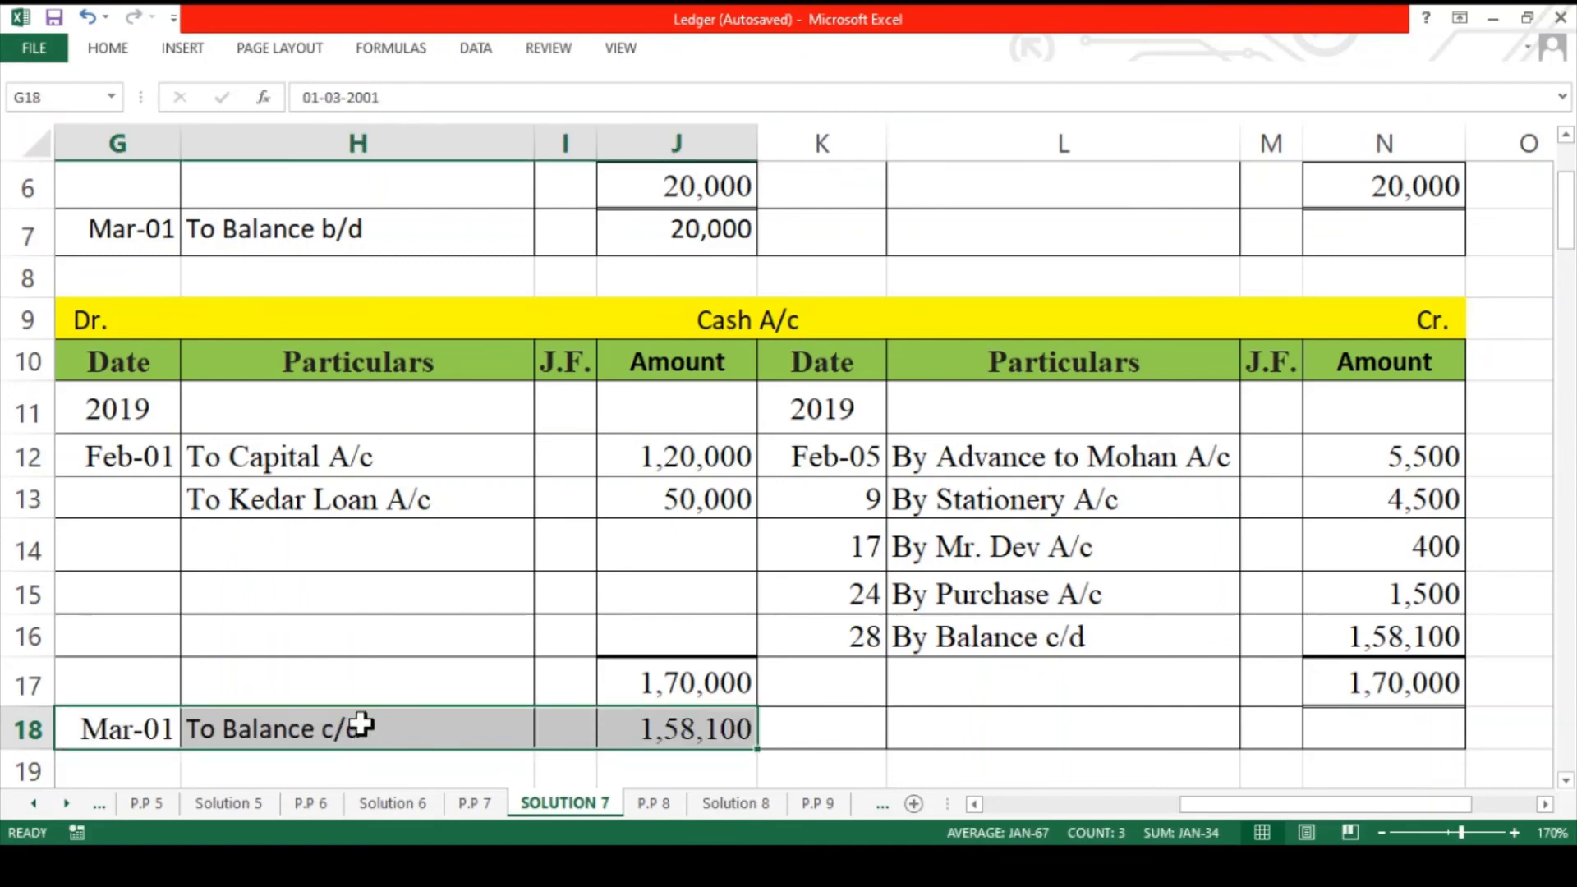
double_click(335, 730)
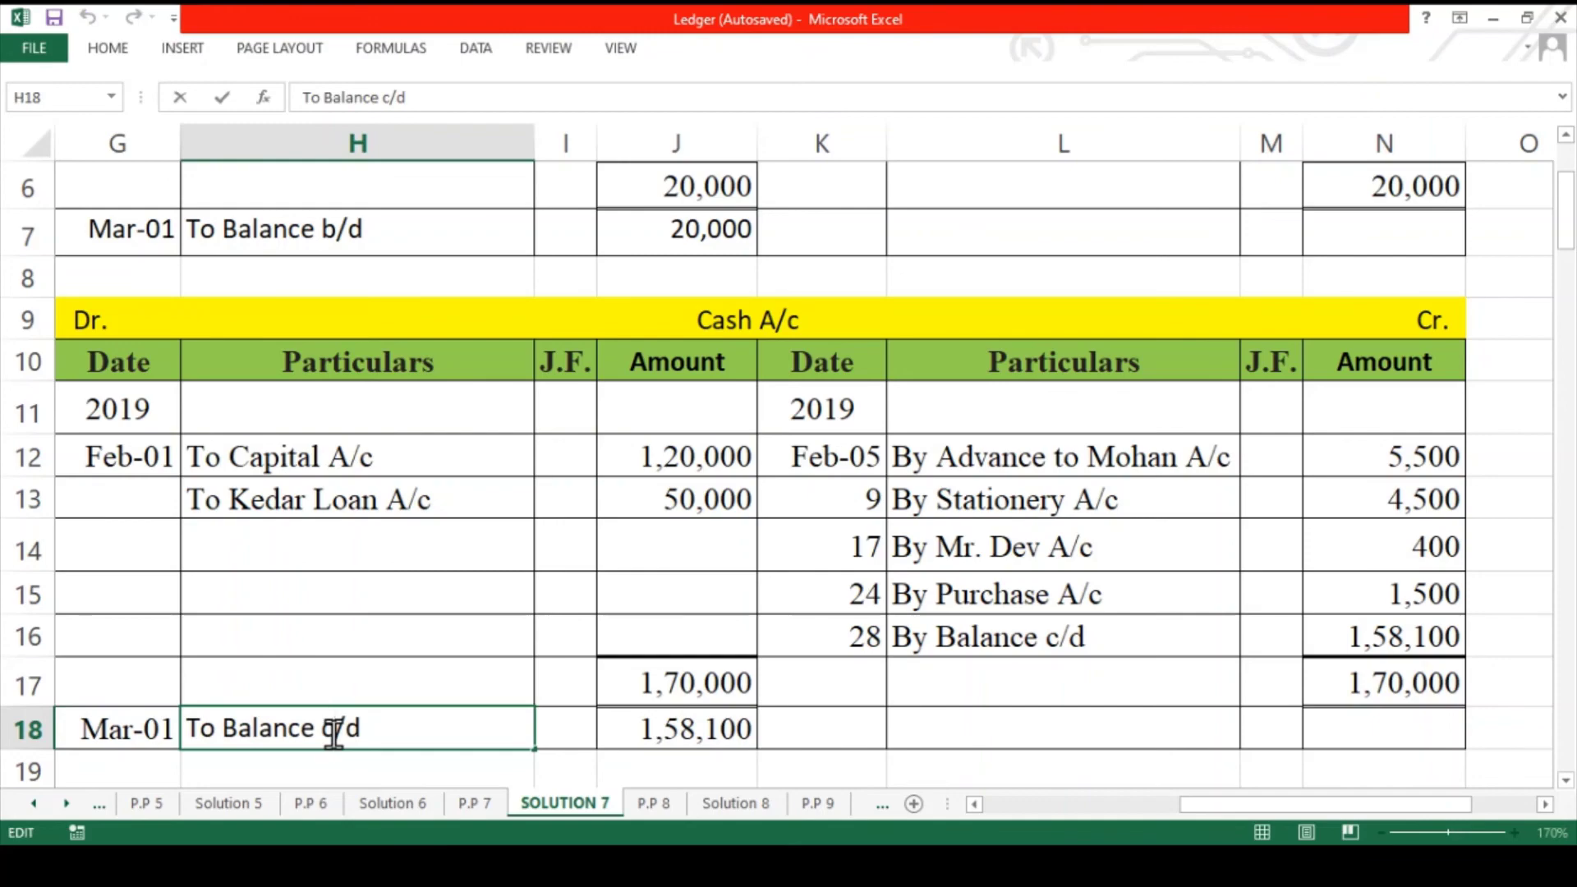
key(BackSpace)
text(b)
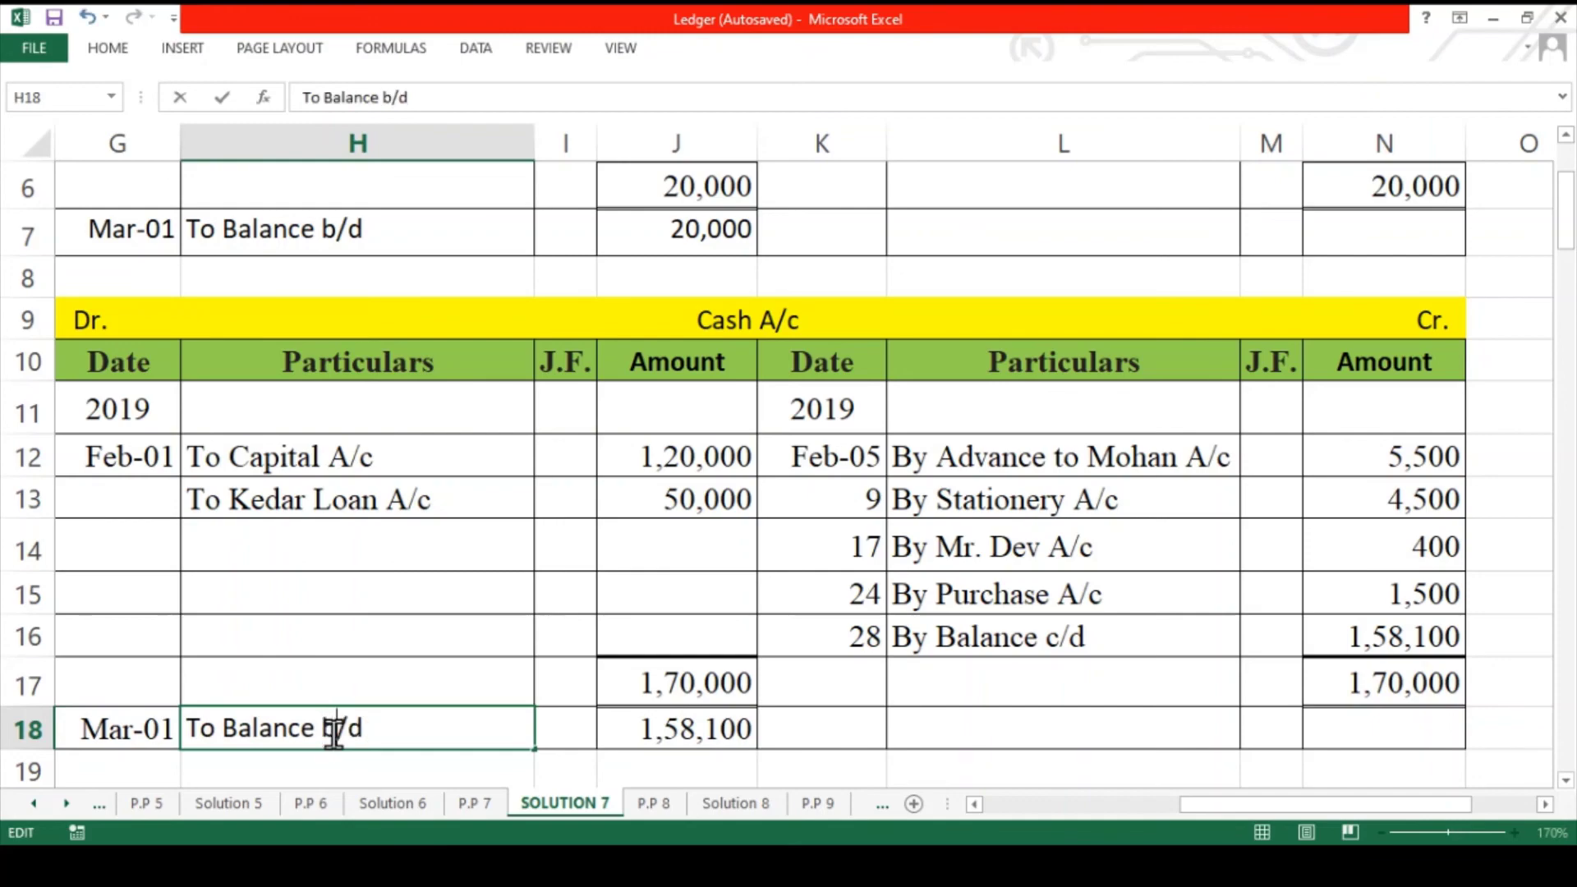
click(822, 736)
- Show the total 1,40,000 on both sides of the Capital account, in J26 and N26
scroll(821, 736, down, 3)
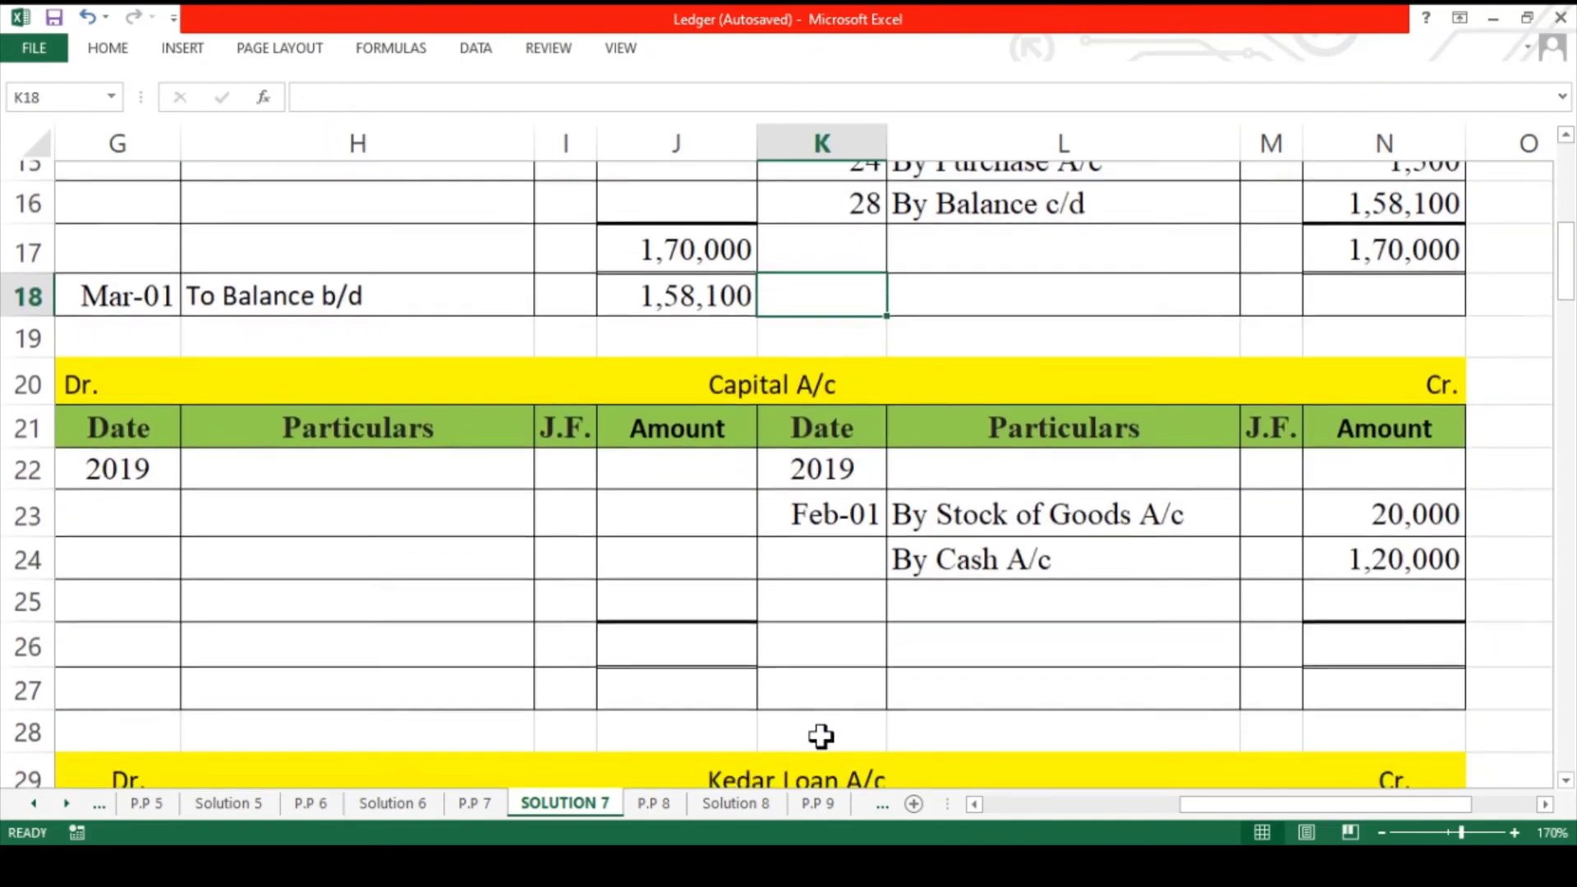
click(1357, 644)
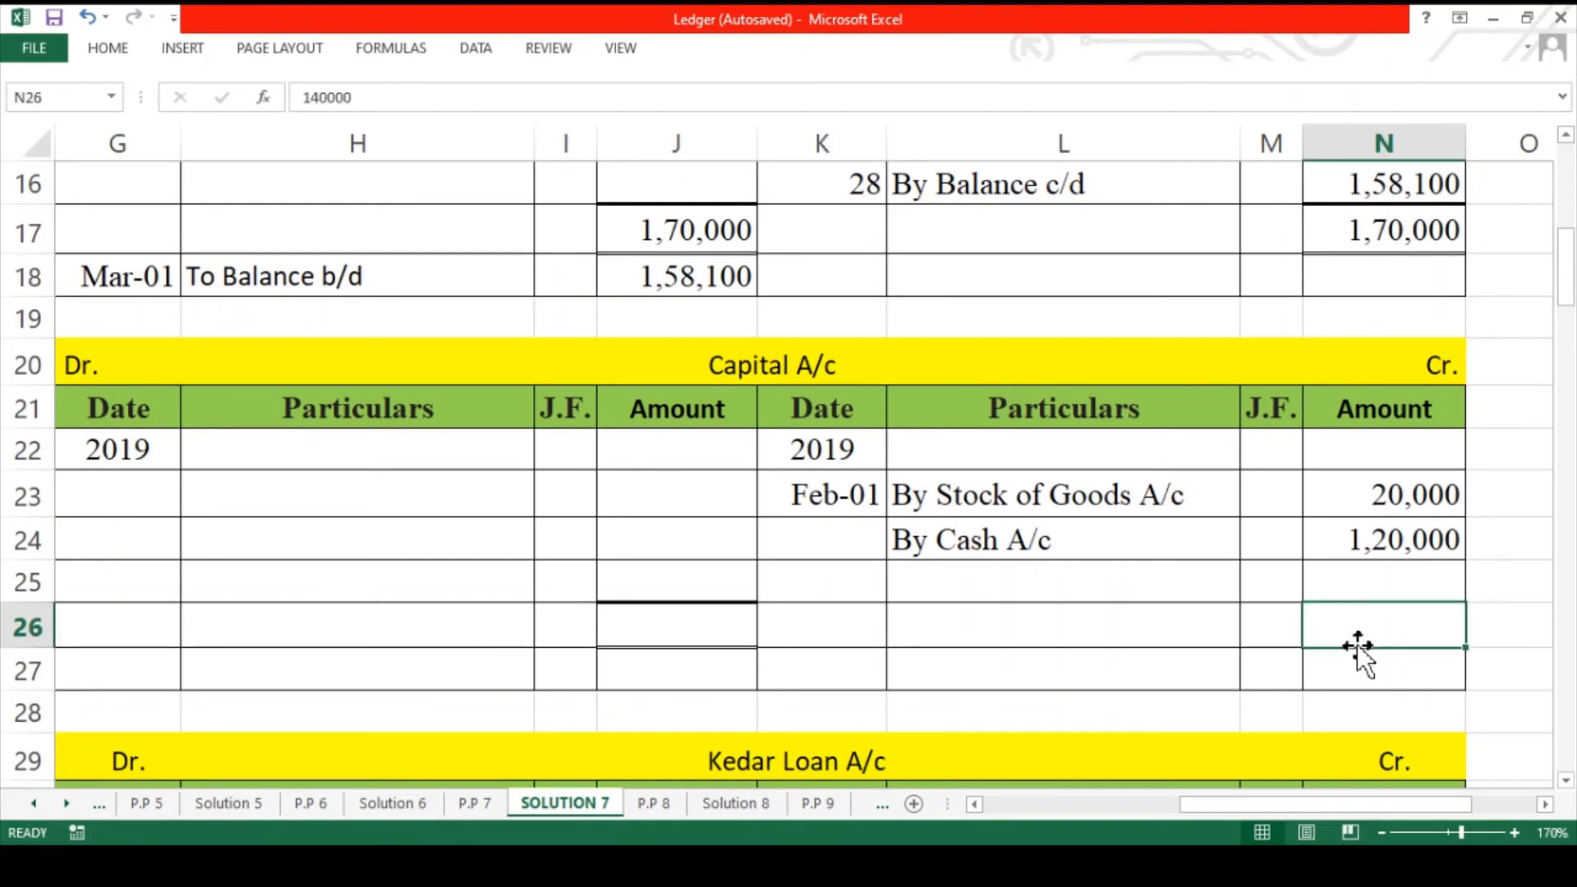
click(712, 632)
text(1,40,000)
- Show the Capital account's closing balance in row 23: Feb-28 in G23, To Balance c/d in H23 and 1,40,000 in J23
click(692, 536)
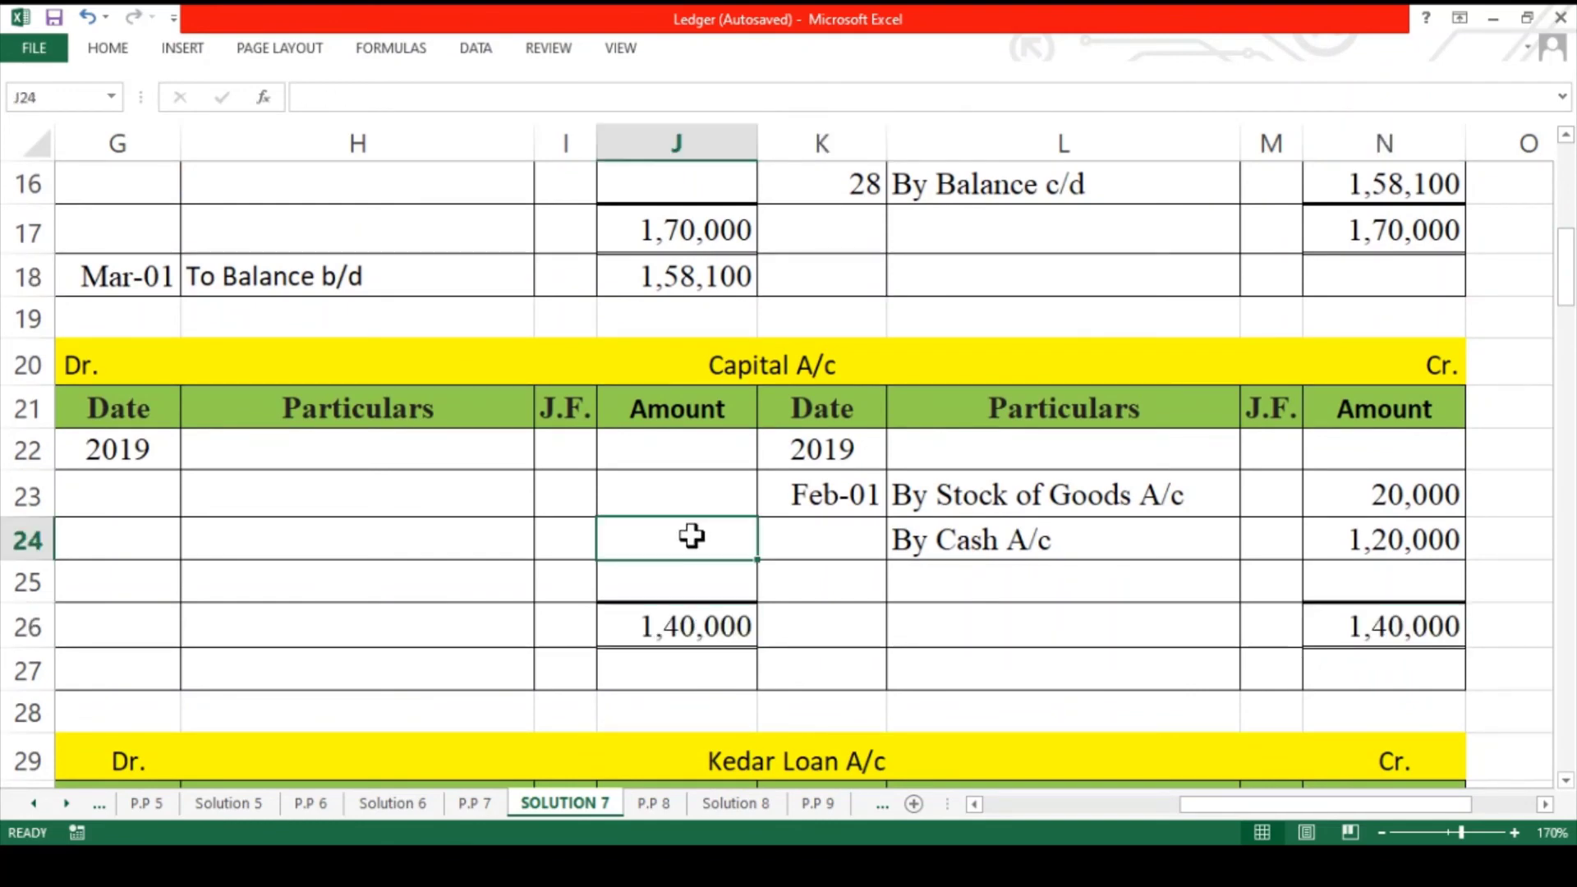
click(677, 577)
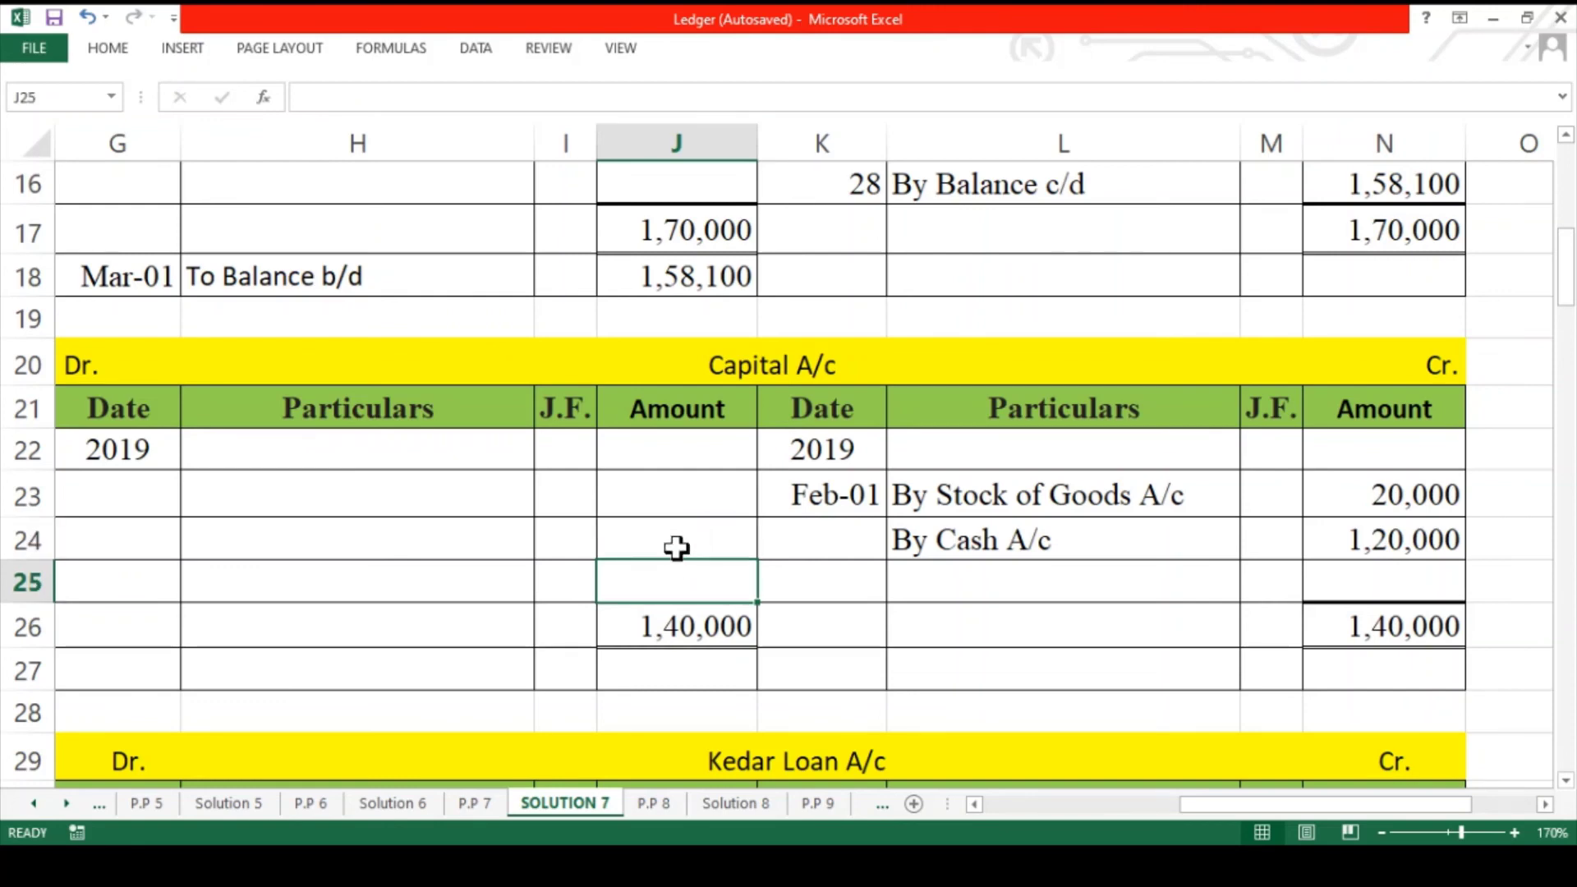
click(664, 506)
text(140000)
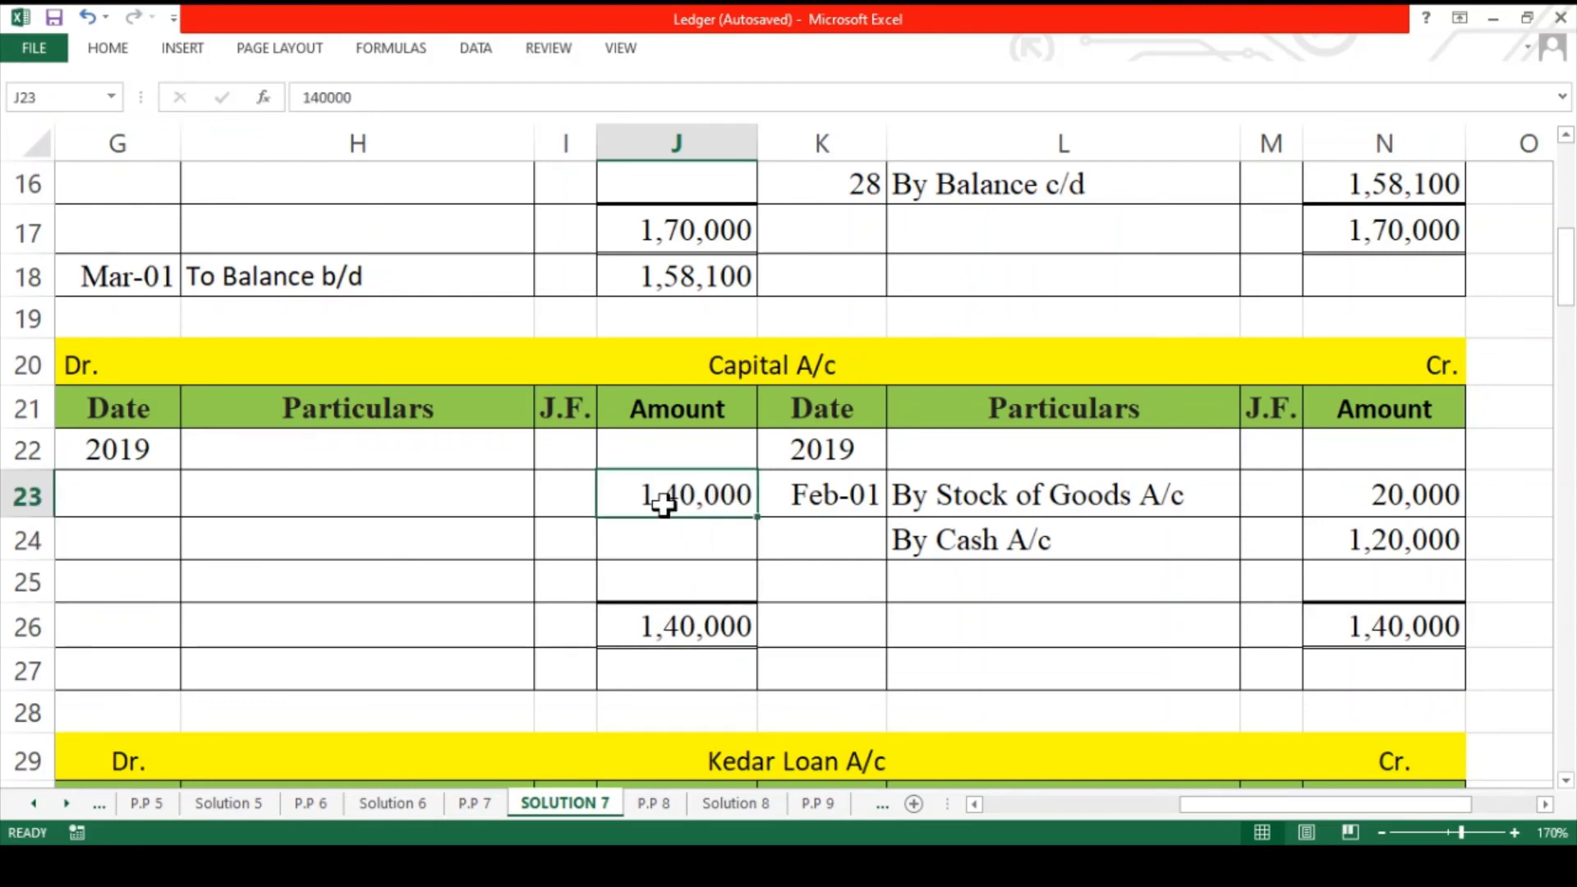
key(Left)
key(Left)
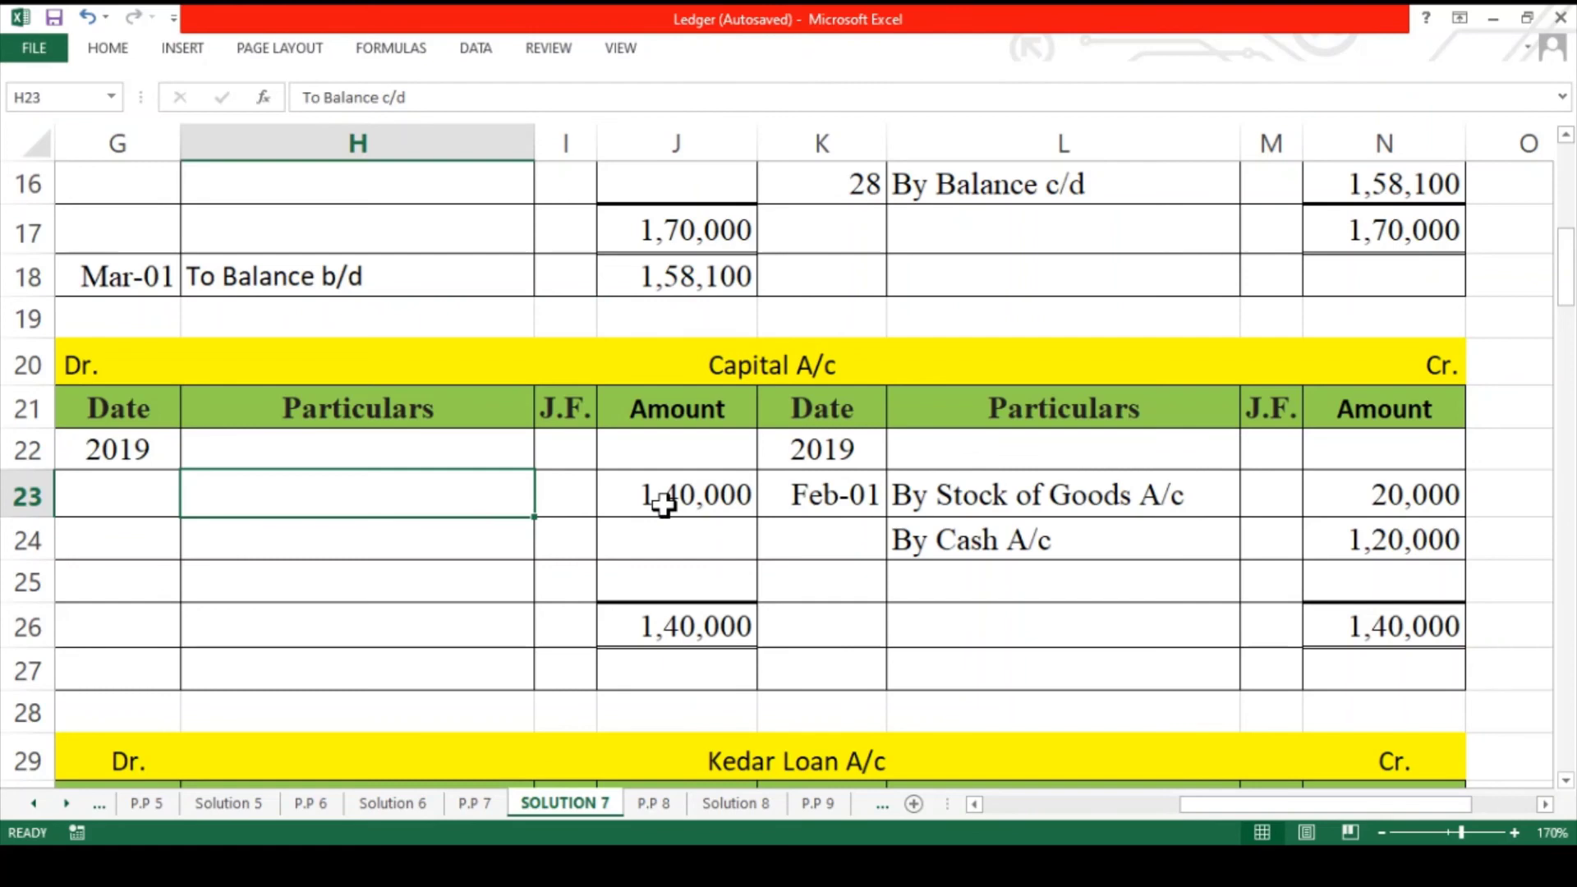
key(Left)
text(Feb-28)
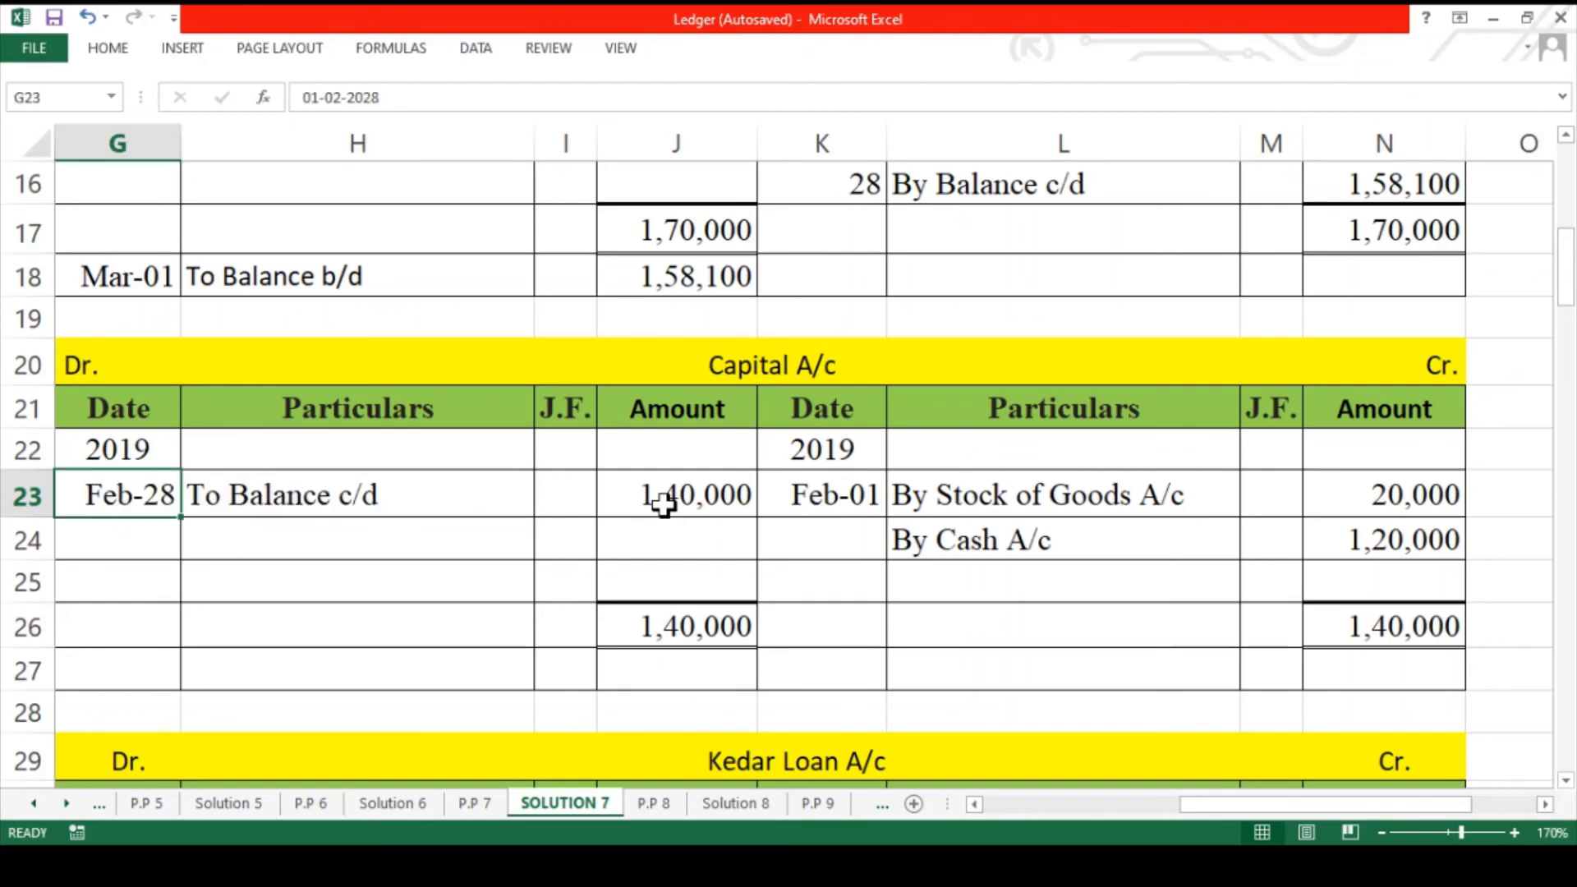
text(0)
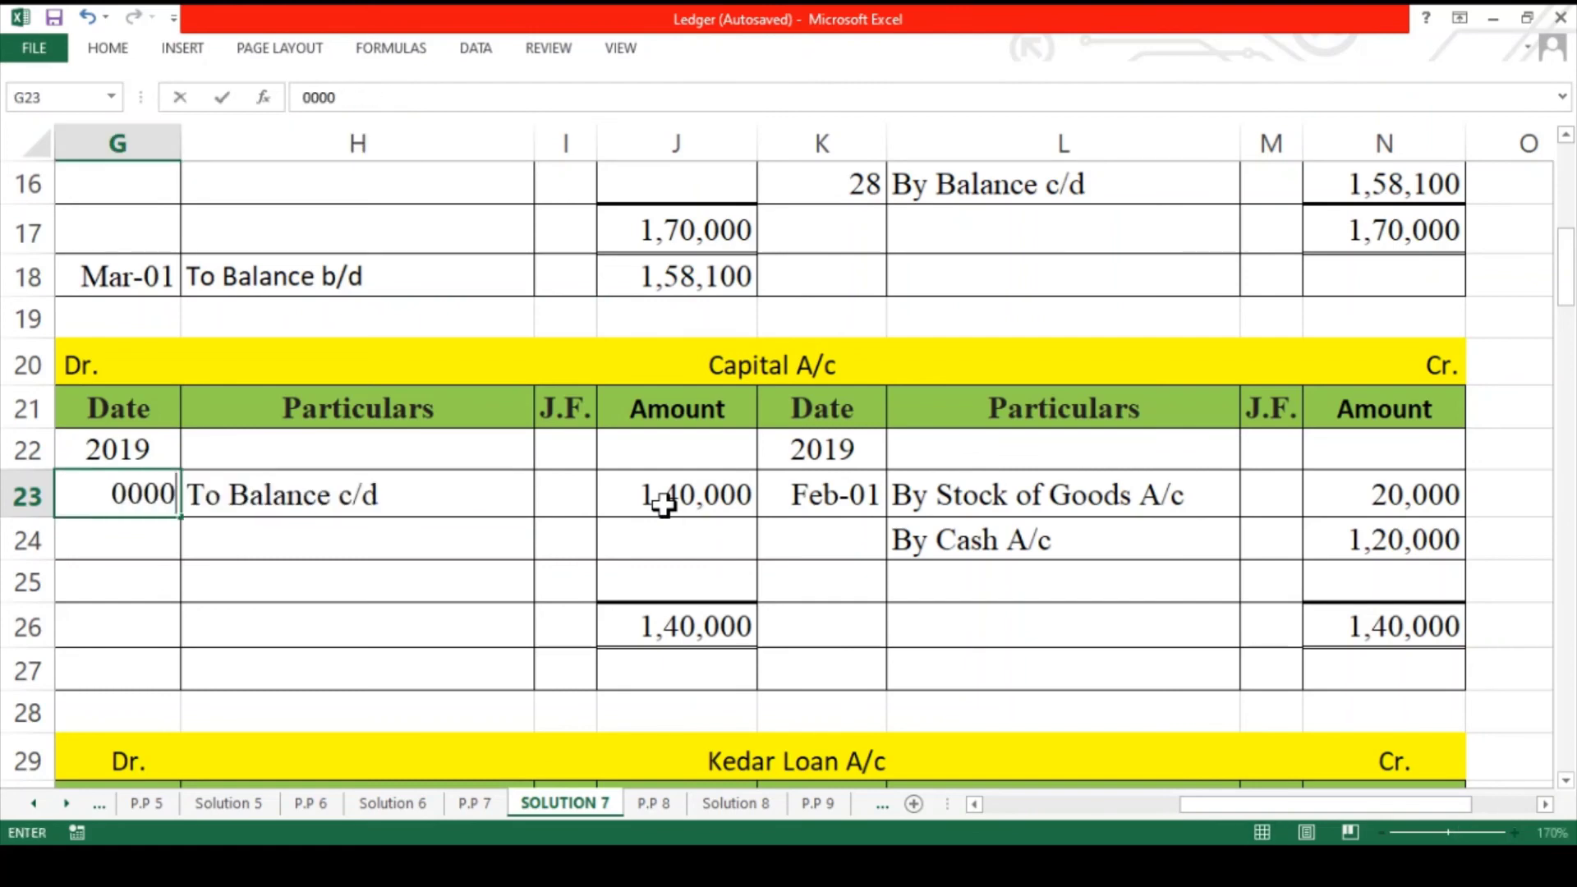
text(,000)
key(Escape)
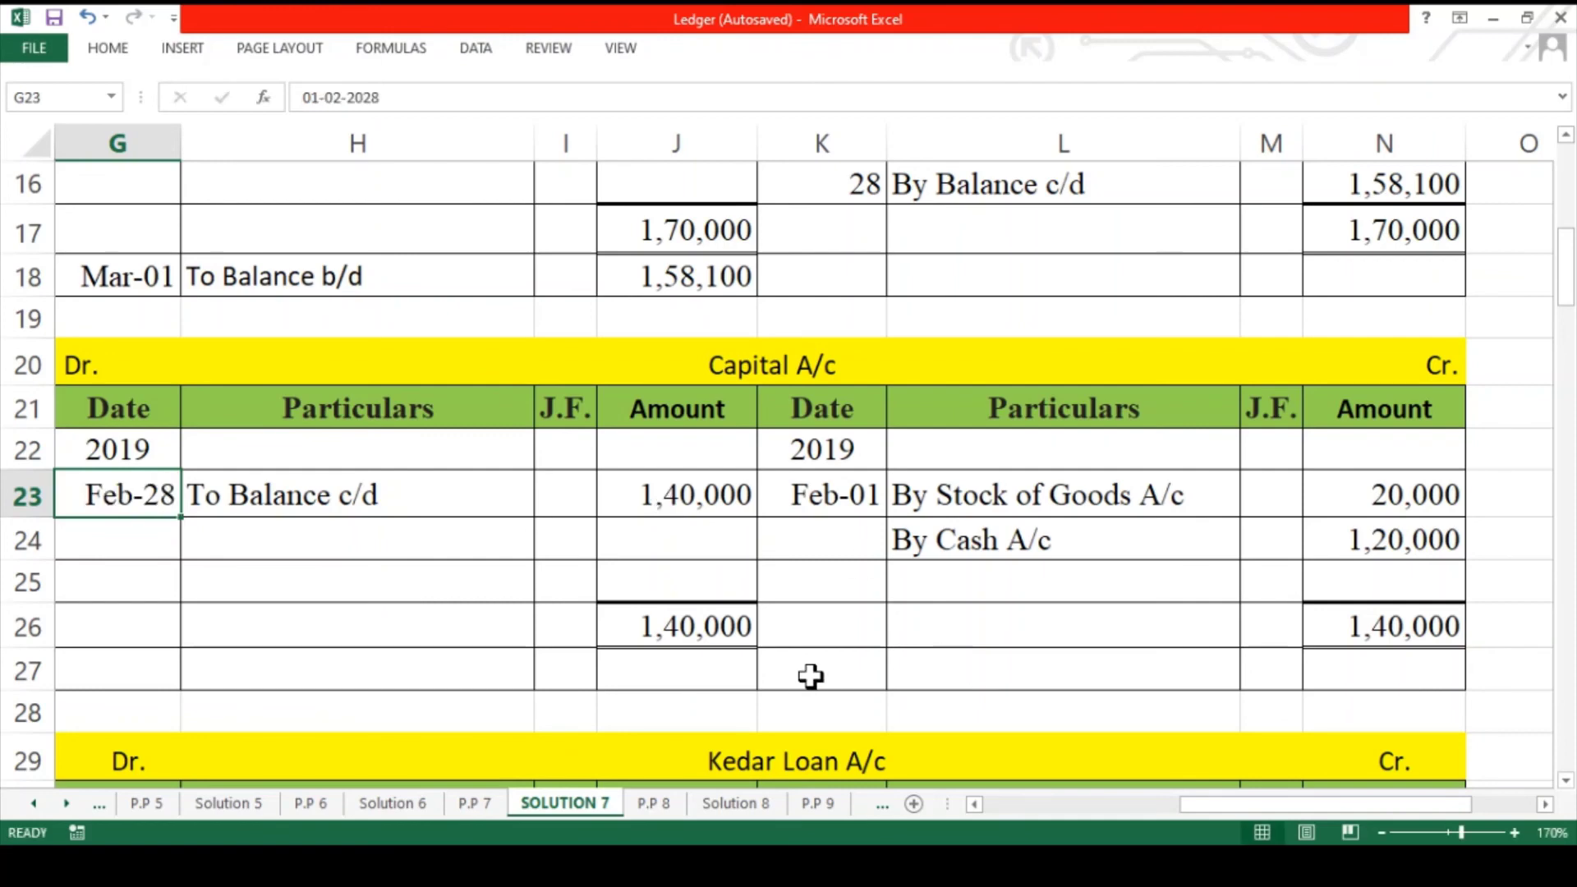
- Show the Capital account's opening balance in row 27: Mar-01 in K27, By Balance b/d in L27 and 1,40,000 in N27
drag(810, 676, 1311, 667)
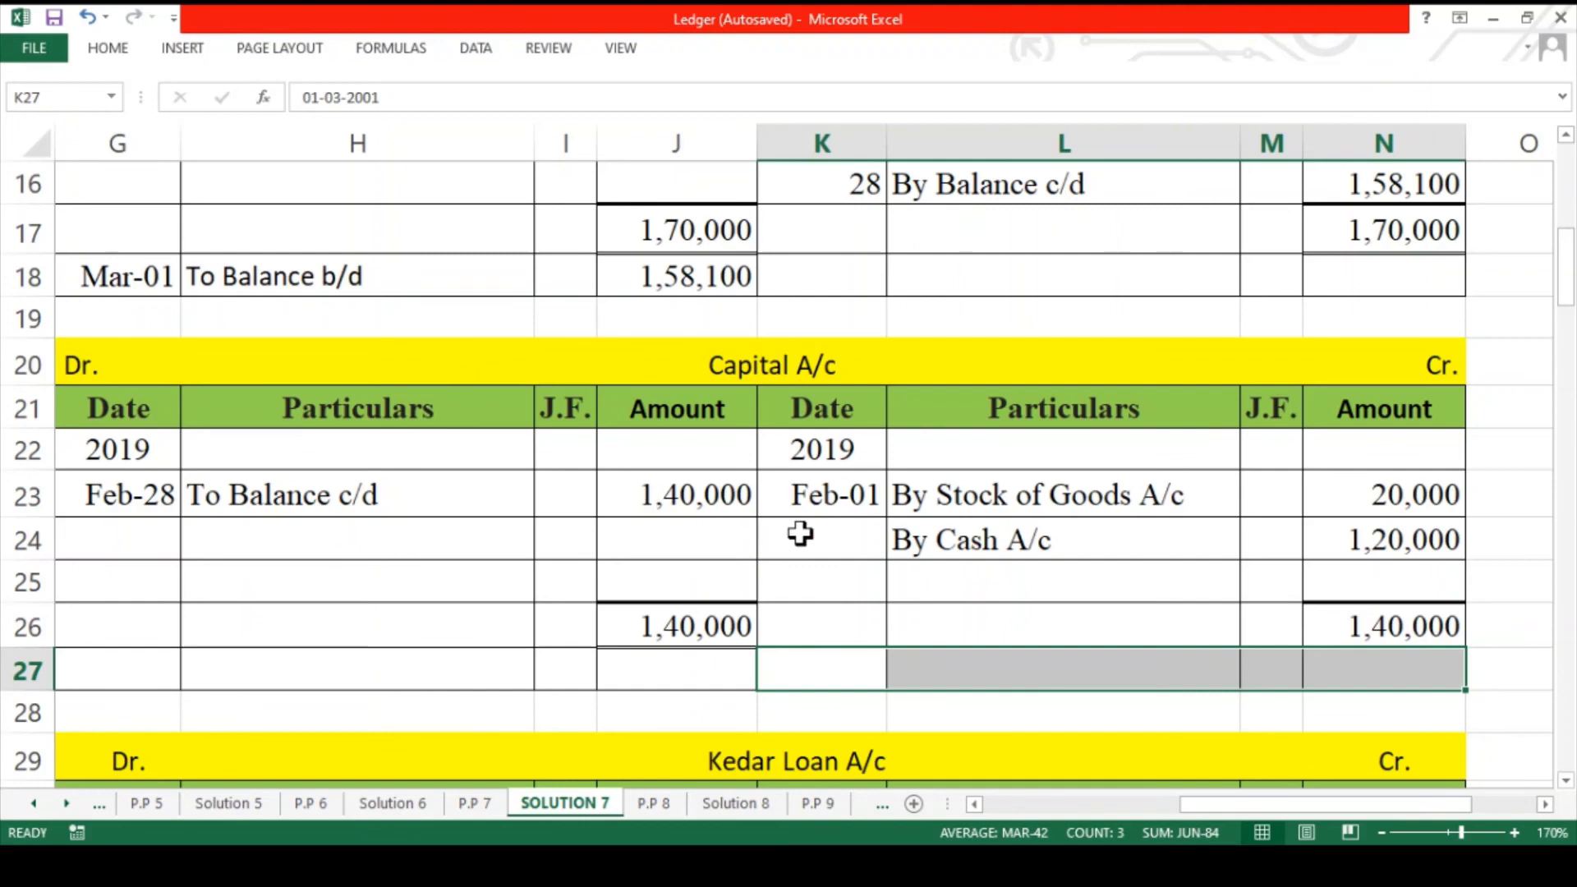
key(ctrl+z)
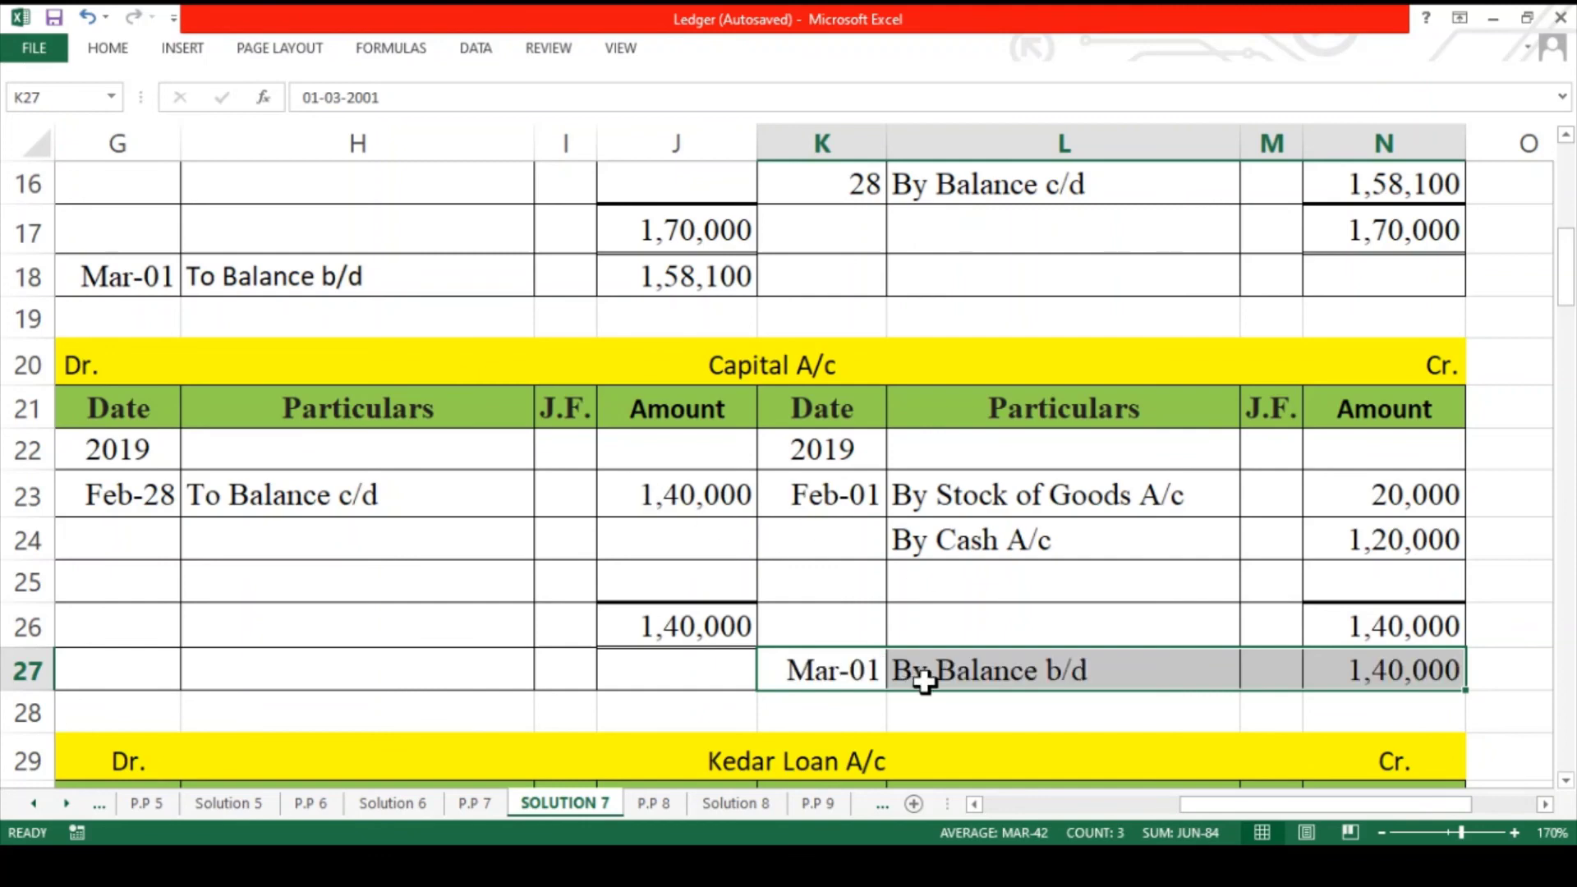
- Show the Loan account's totals of 50,000 in J34 and N34 and its row 32 closing balance: Feb-28, To Balance c/d, 50,000
scroll(924, 681, down, 3)
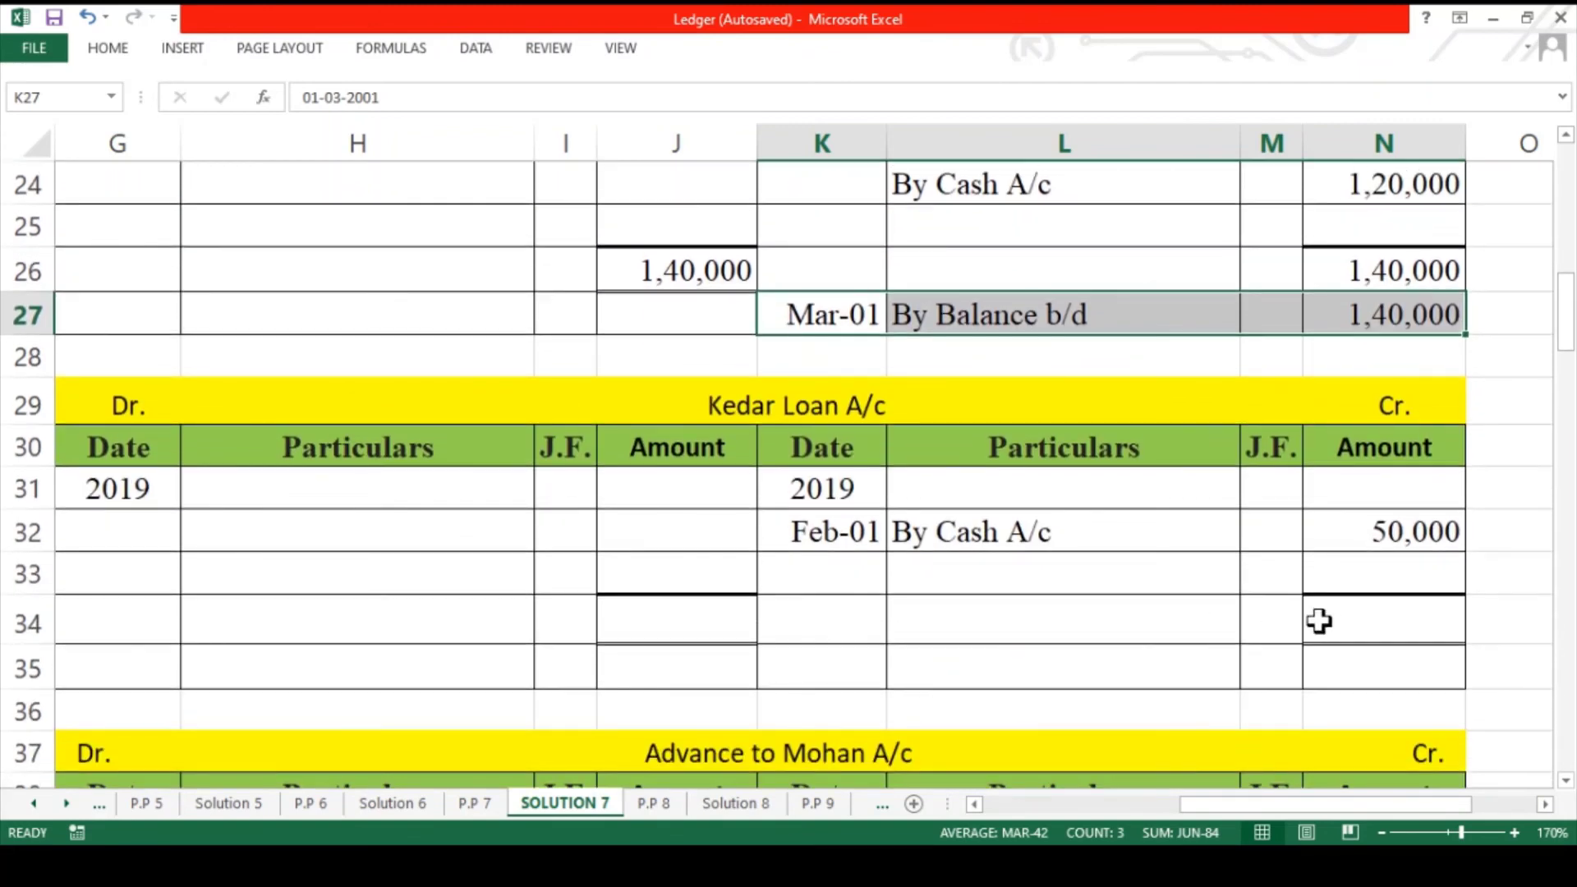
click(1320, 622)
text(50000)
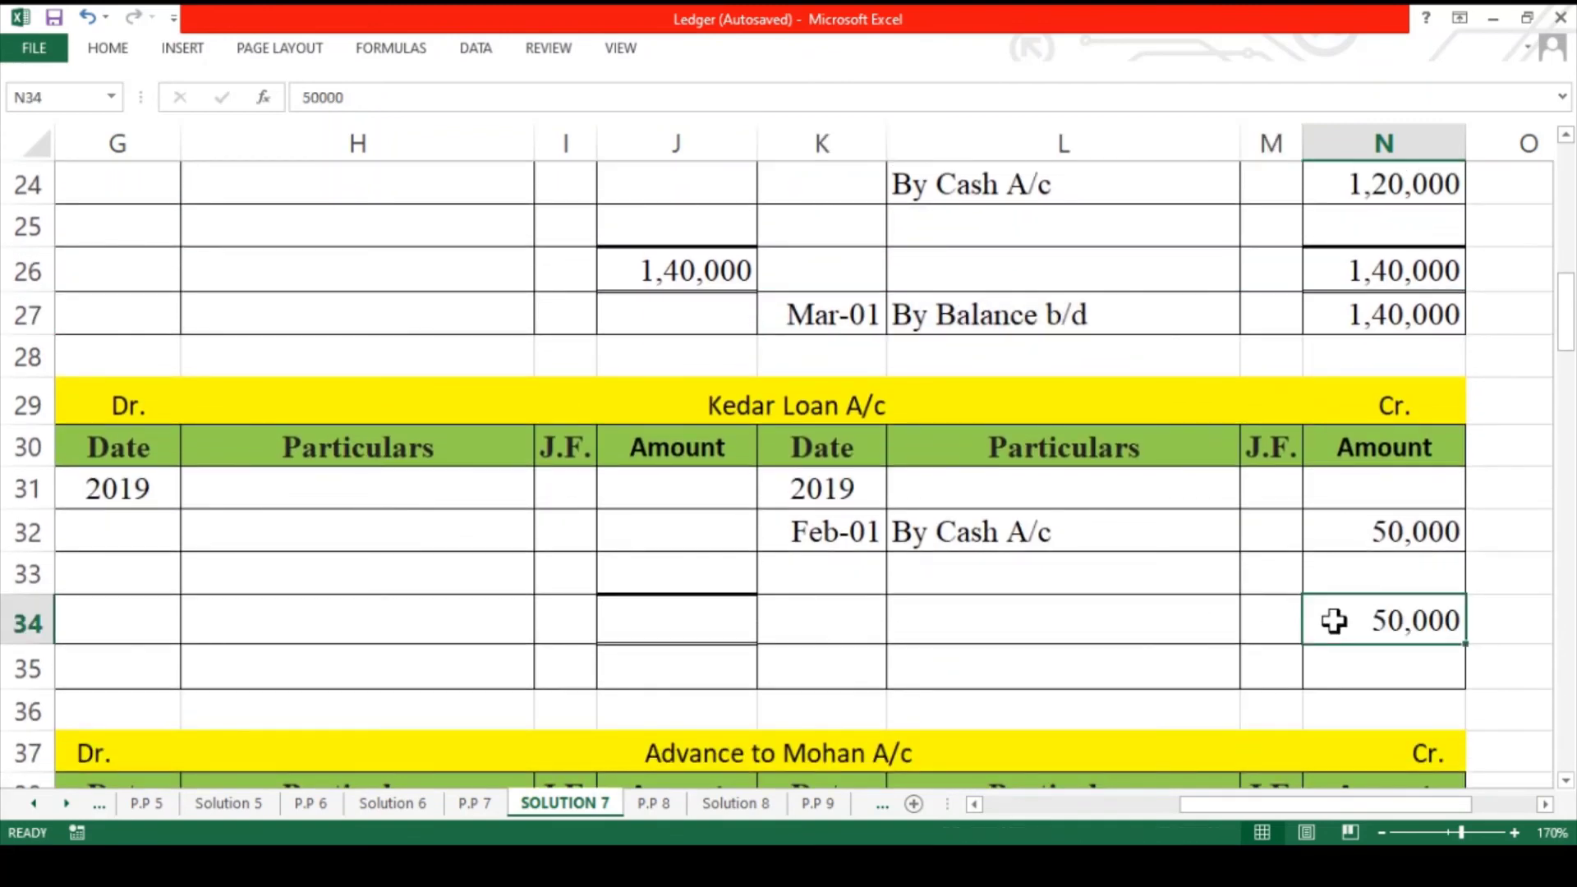
click(710, 632)
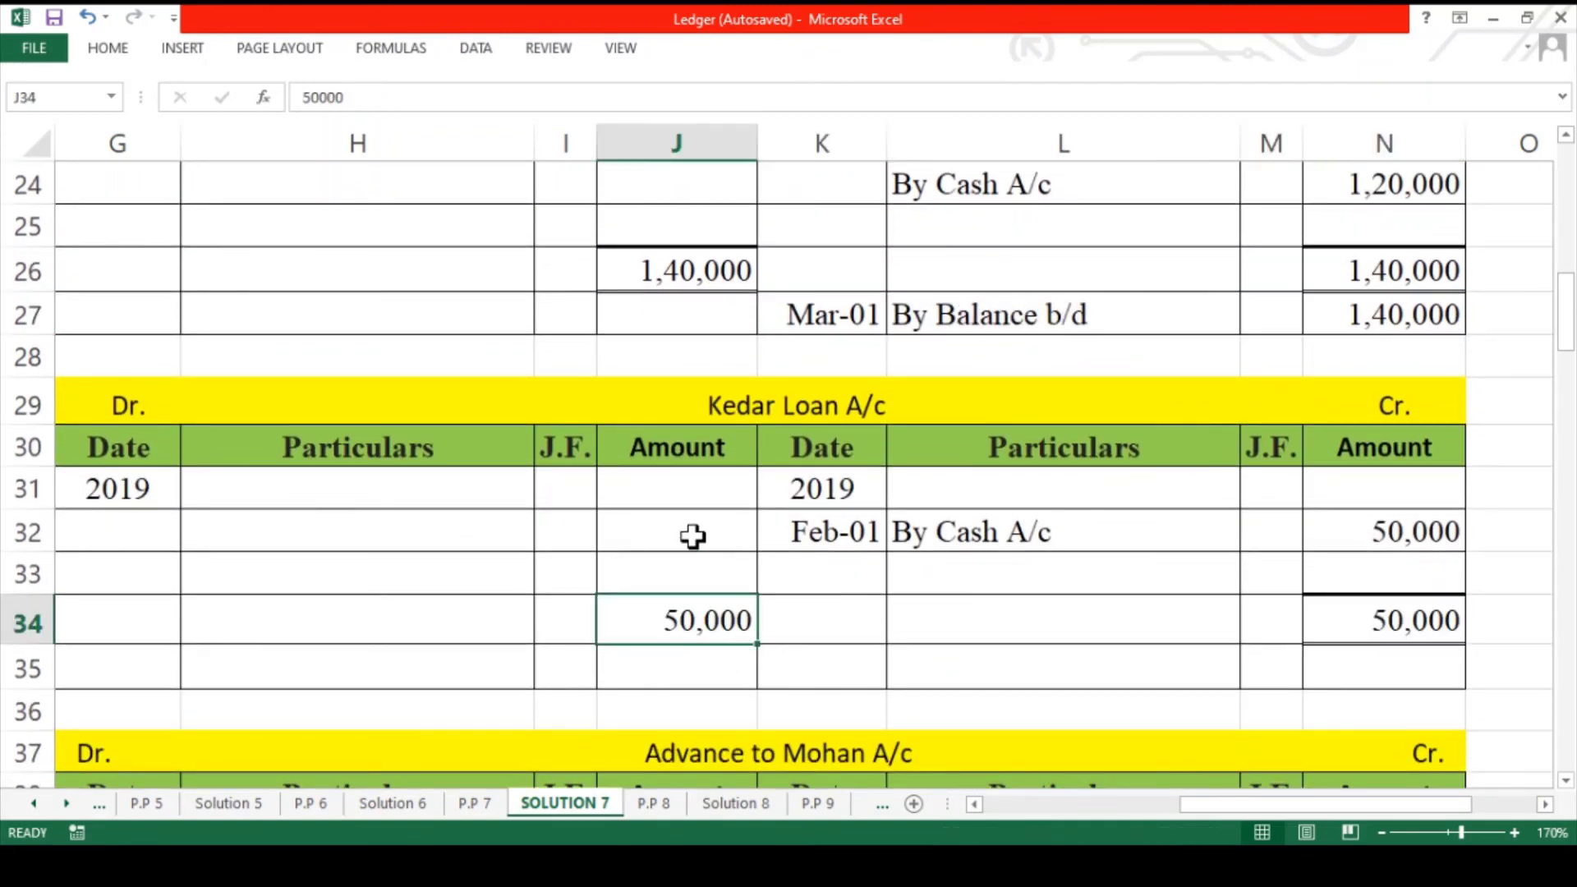
drag(692, 537, 138, 528)
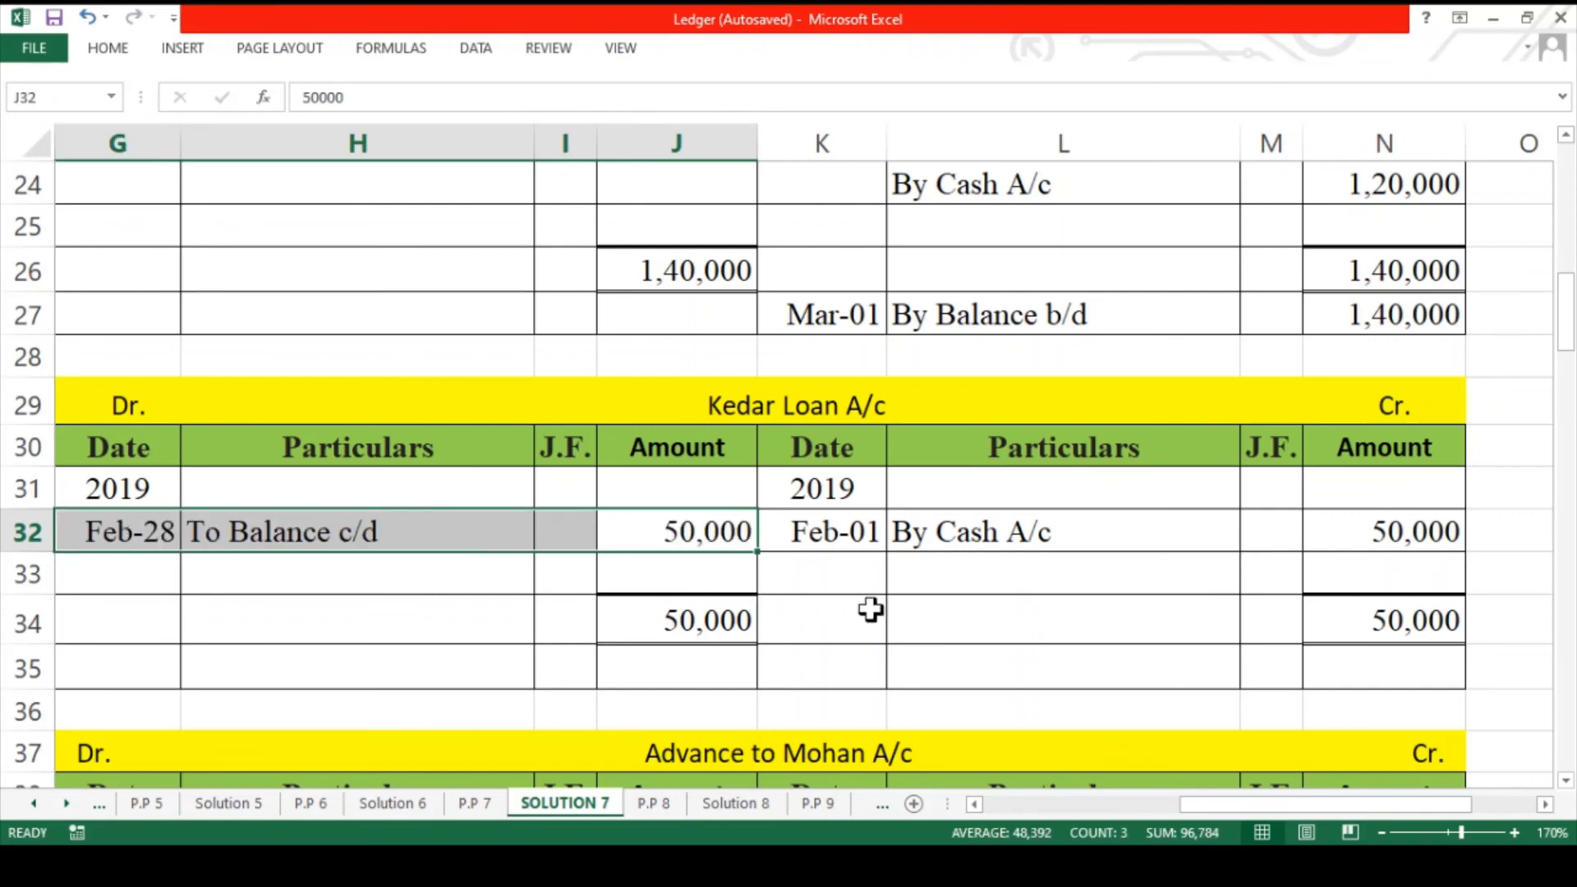
- Show the Loan account's opening balance in row 35, Mar-01 and 50,000, and correct its particulars in L35 to By Balance b/d
drag(851, 663, 1304, 665)
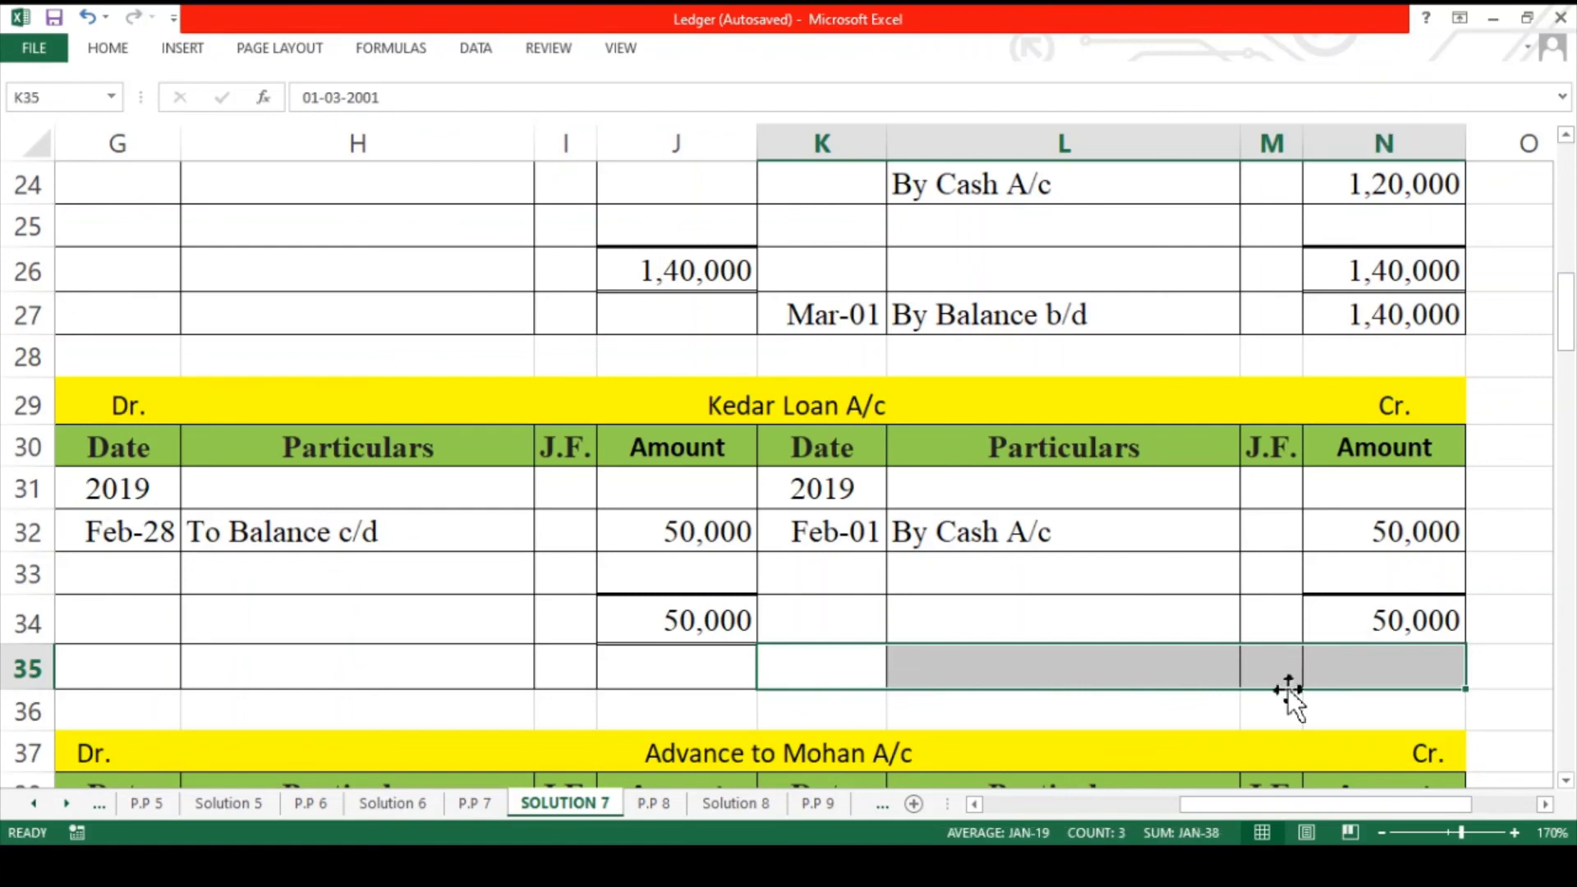
text(Mar-01	By Balance c/d		50,000)
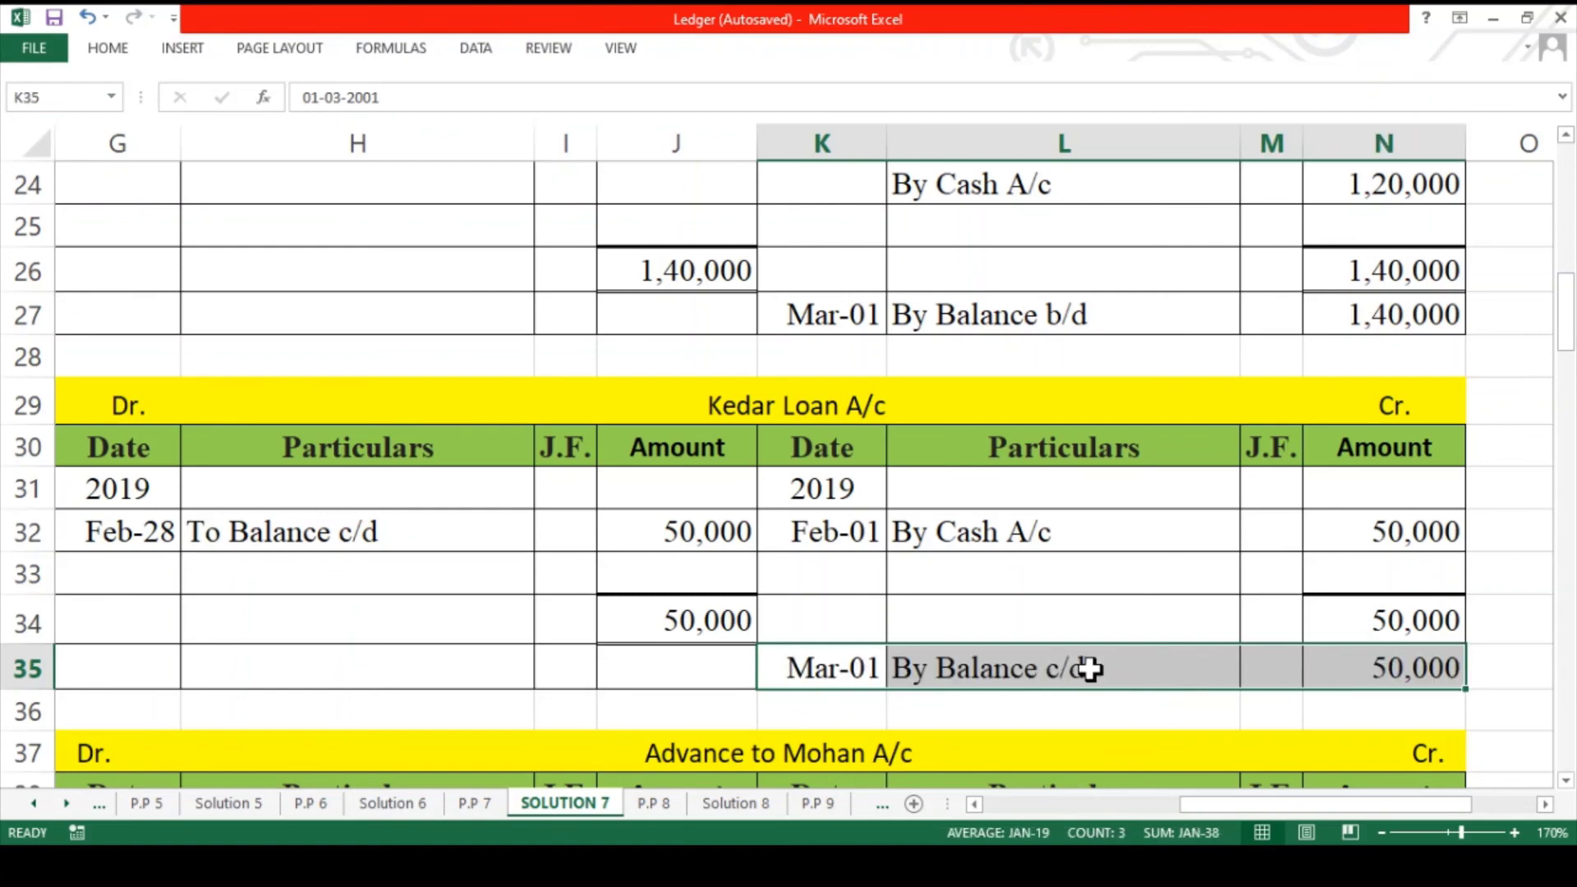
click(1060, 668)
double_click(1060, 668)
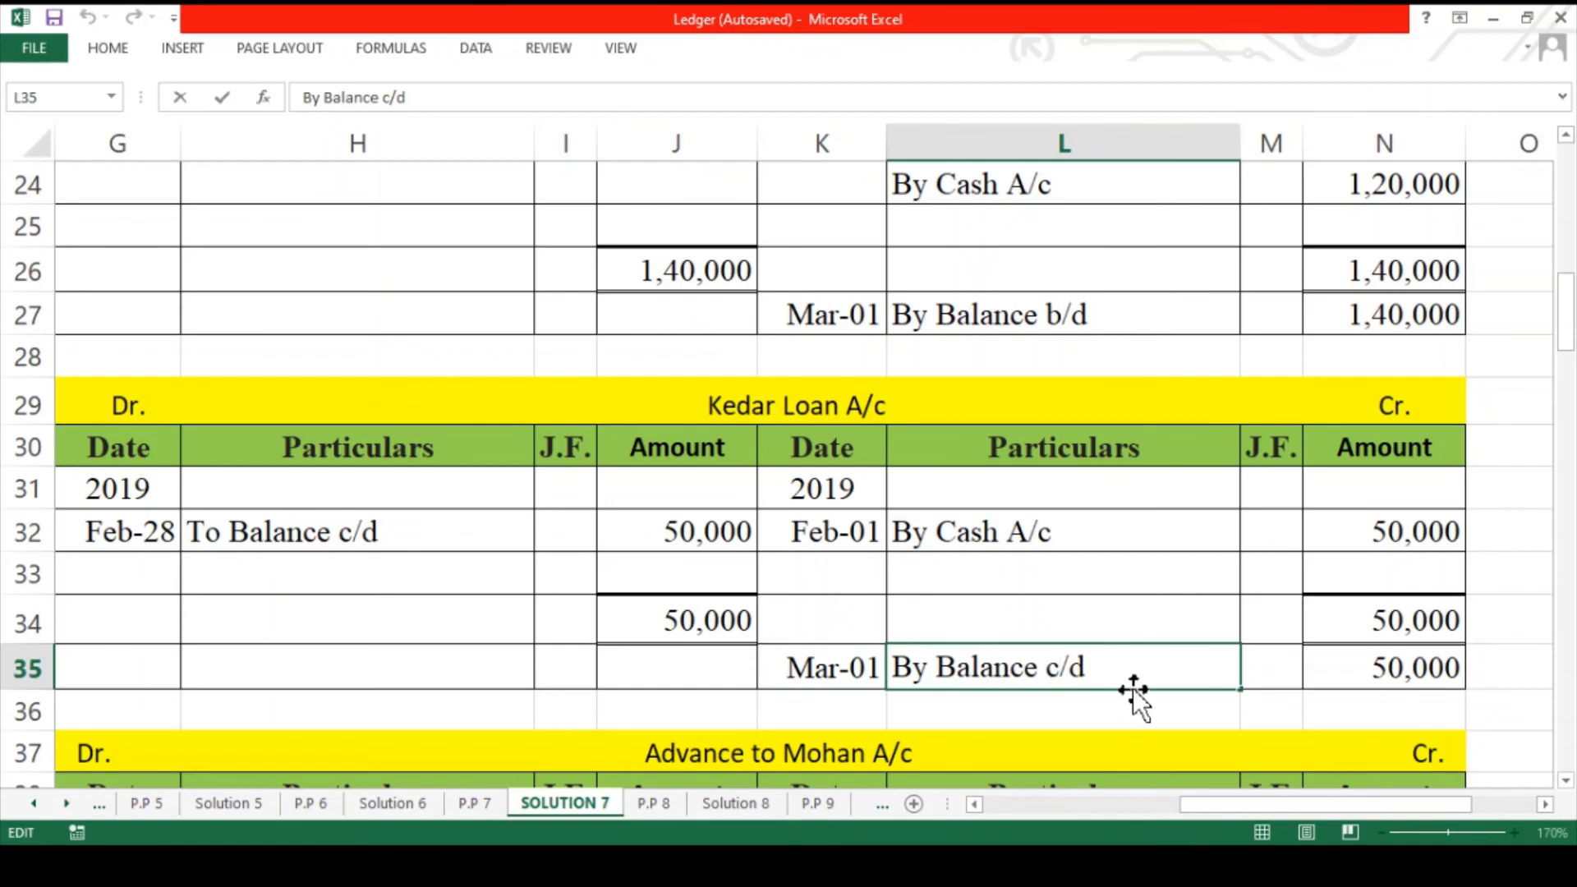
key(BackSpace)
text(b)
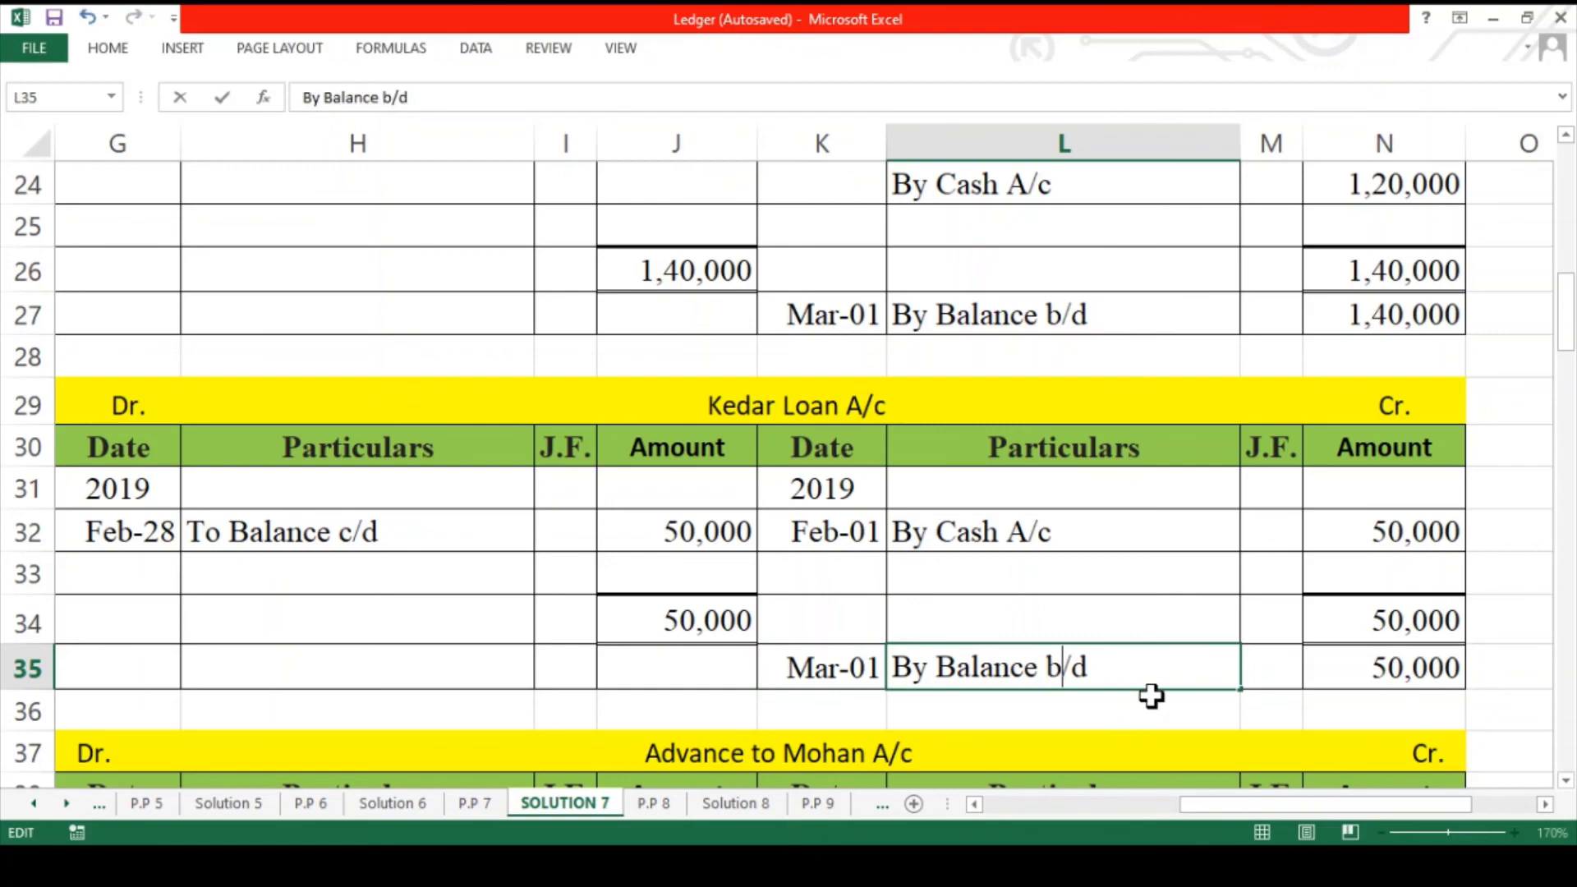
key(Return)
- Show the total 5,500 on both sides of the Advance account, in J42 and N42
scroll(1151, 706, down, 3)
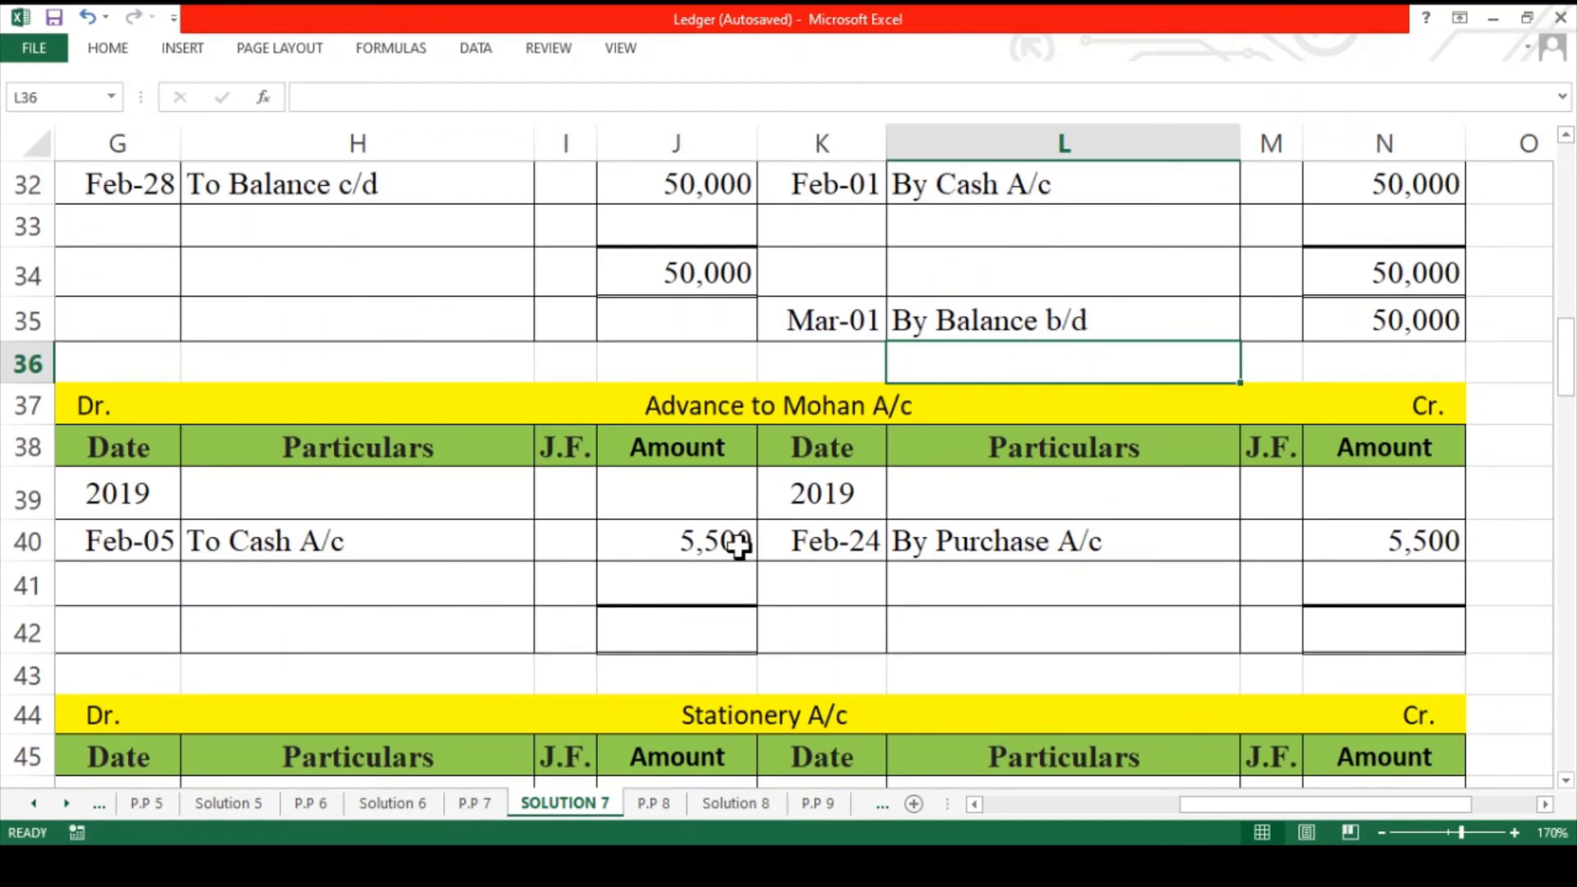
click(700, 620)
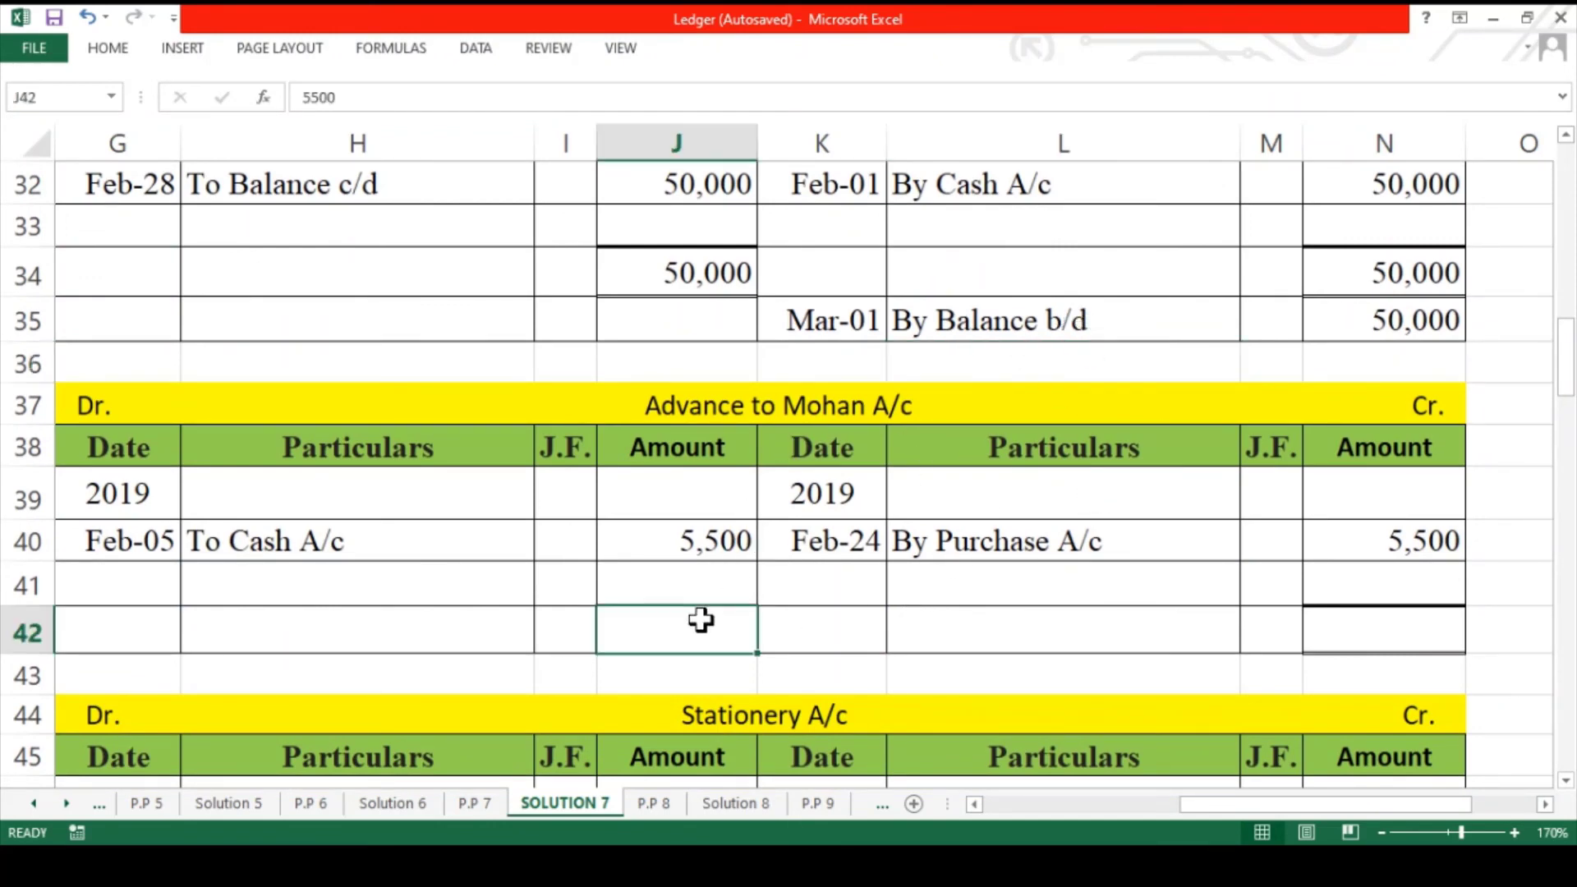
click(1392, 618)
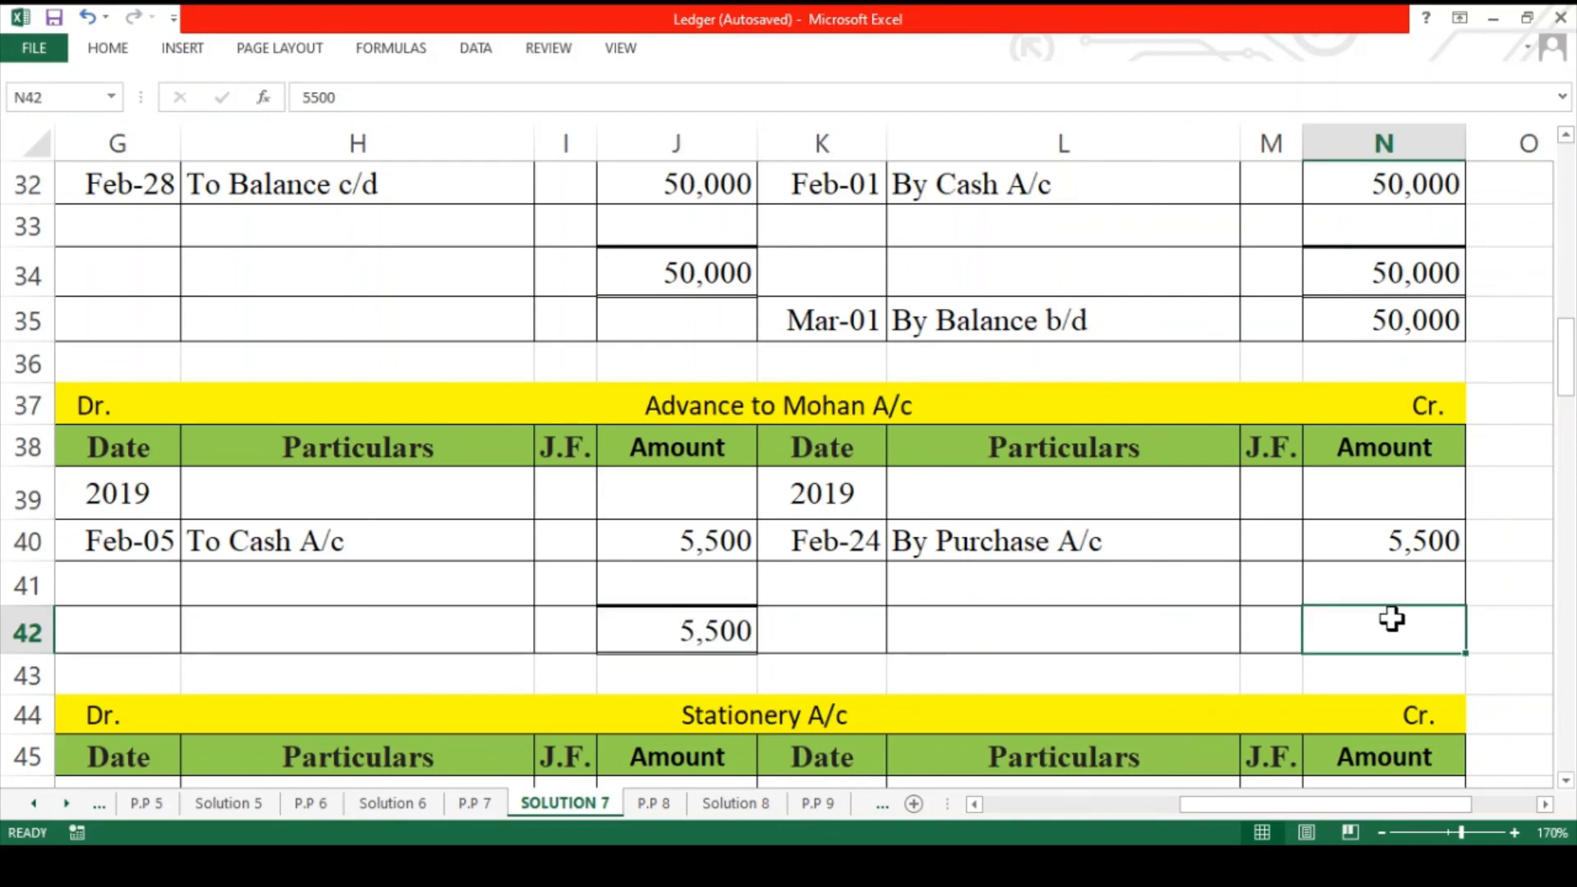
text(5500)
key(ctrl+Return)
- Show the total 4,500 on both sides of the Stationery account, in J49 and N49
scroll(1035, 626, down, 3)
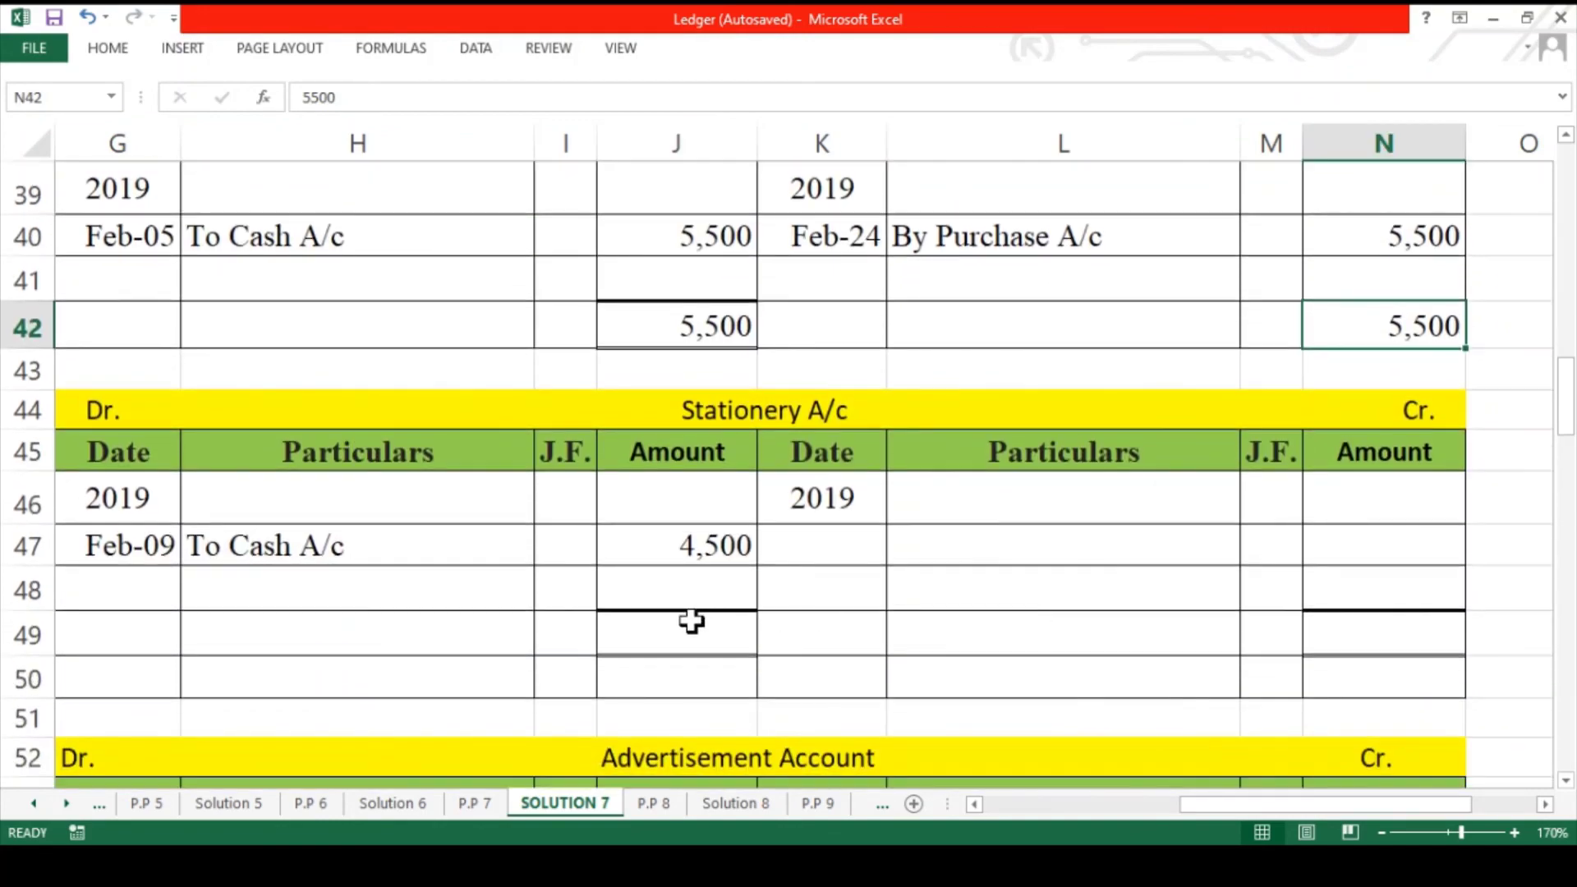
click(691, 622)
text(4500)
key(ctrl+Return)
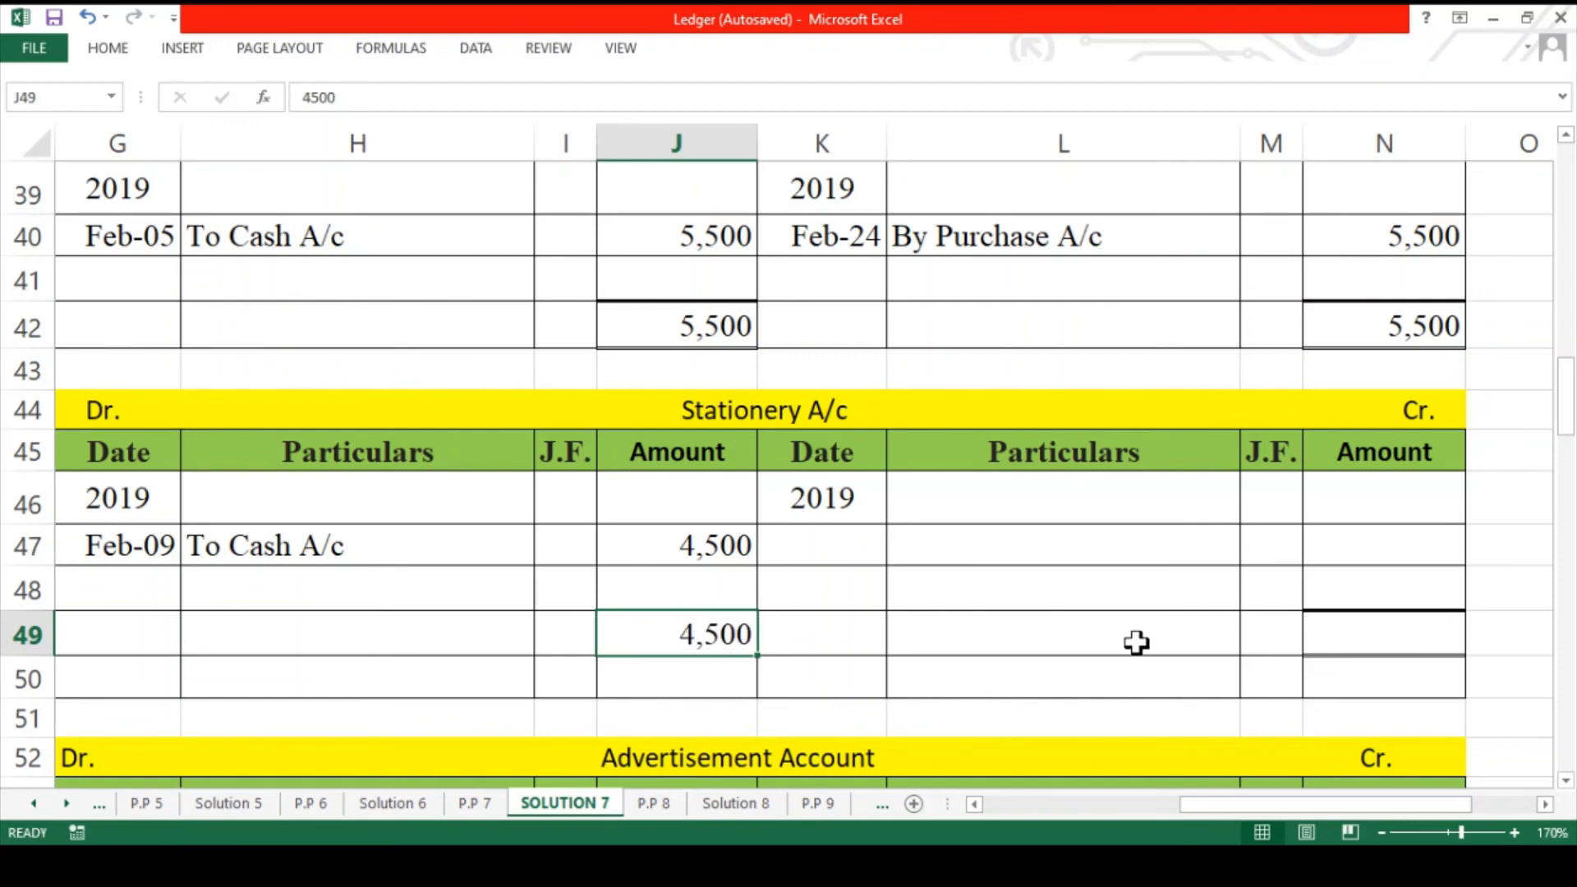
click(1334, 647)
text(4500)
key(ctrl+Return)
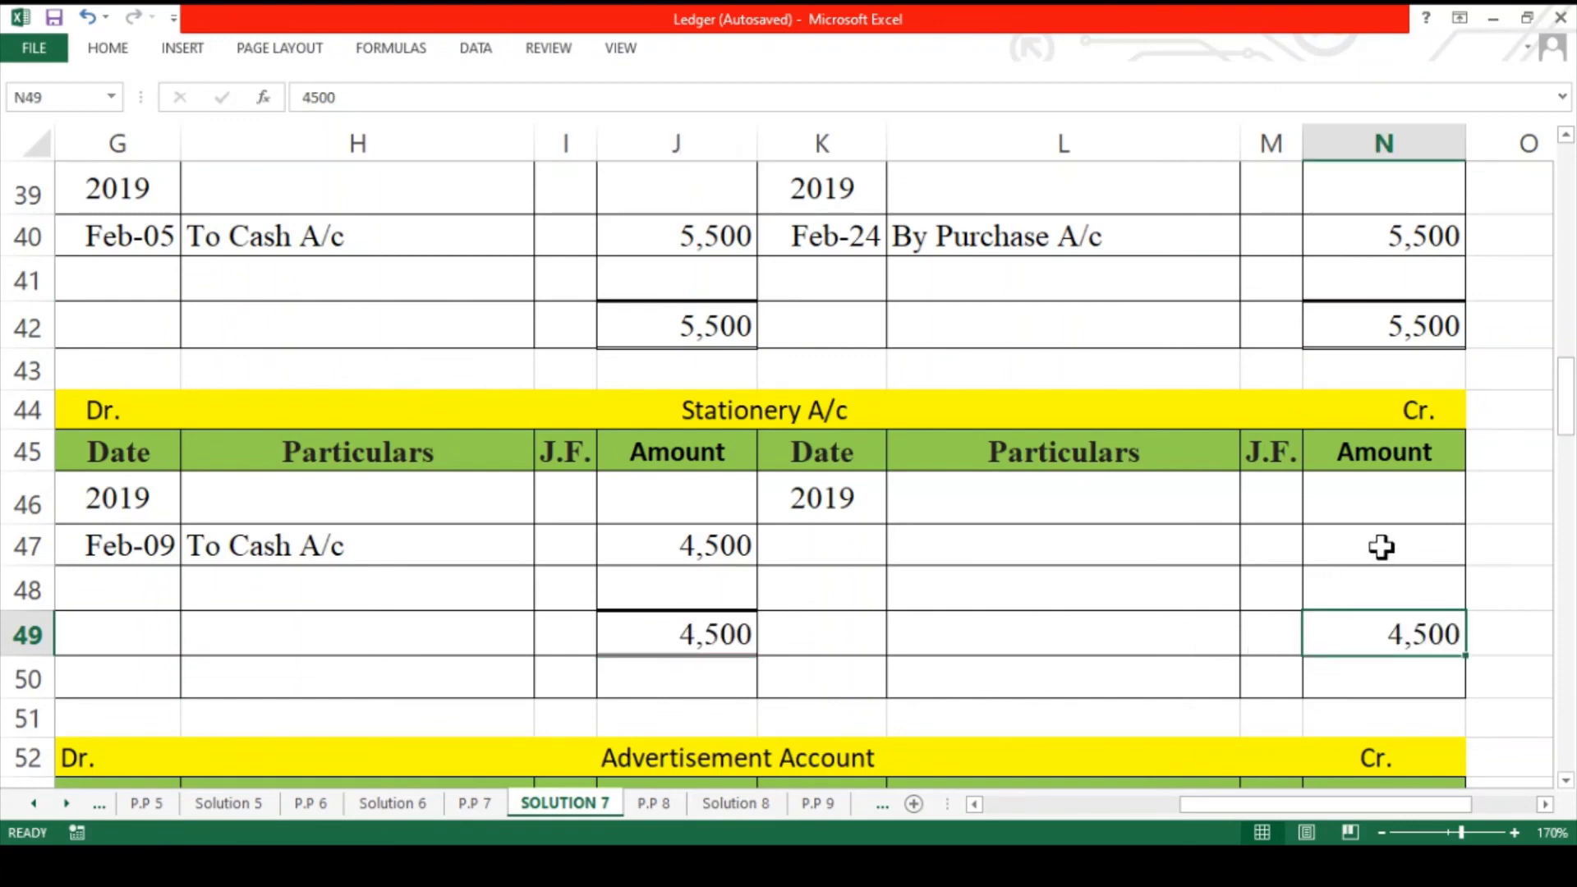
- Show the Stationery account's closing balance in row 47 (Feb-28, By Balance c/d, 4,500) and opening balance in row 50 (Mar-01, To Balance b/d, 4,500)
drag(1384, 545, 879, 542)
text(Feb-28	By Balance c/d		4,500)
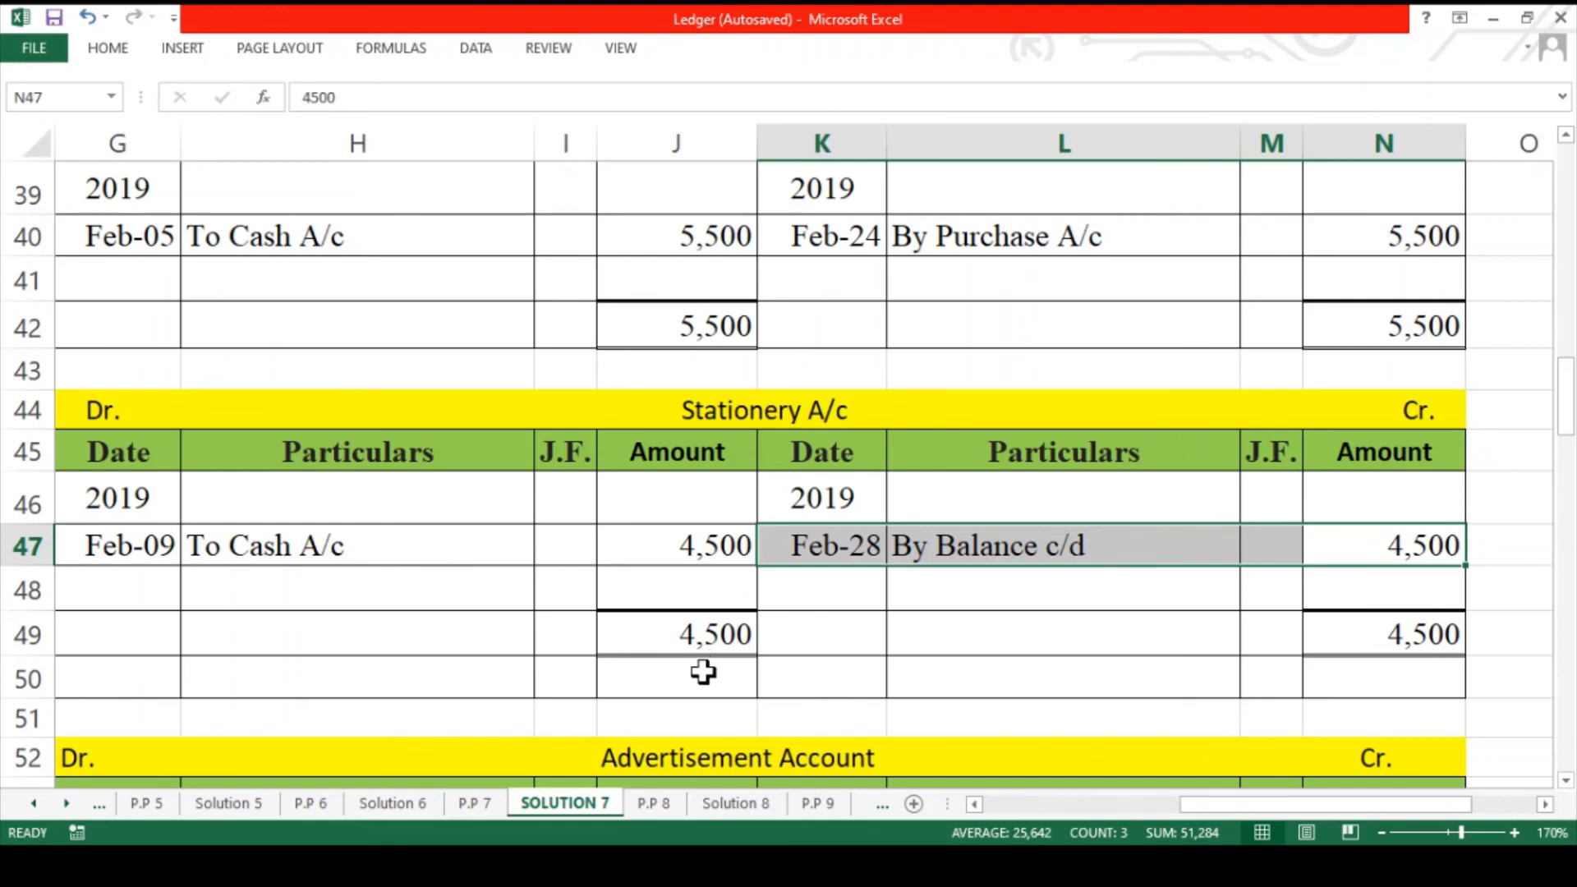
drag(699, 683, 158, 679)
text(Mar-01	To Balance b/d		4,500)
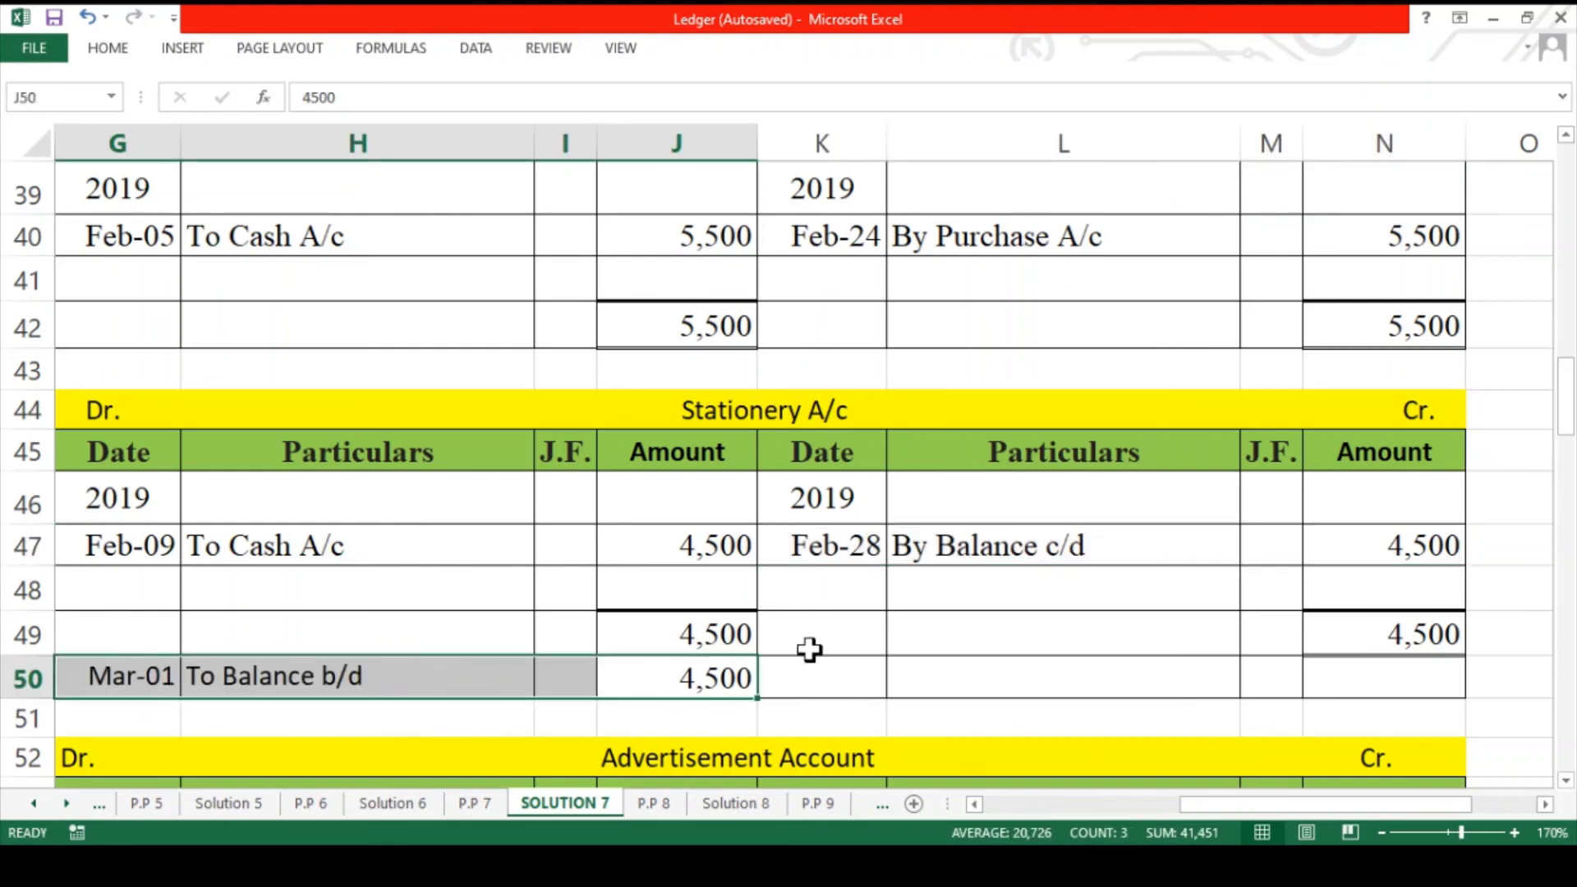
click(959, 658)
- Show the total 2,000 on both sides of the Advertisement Account, in J57 and N57
scroll(958, 657, down, 3)
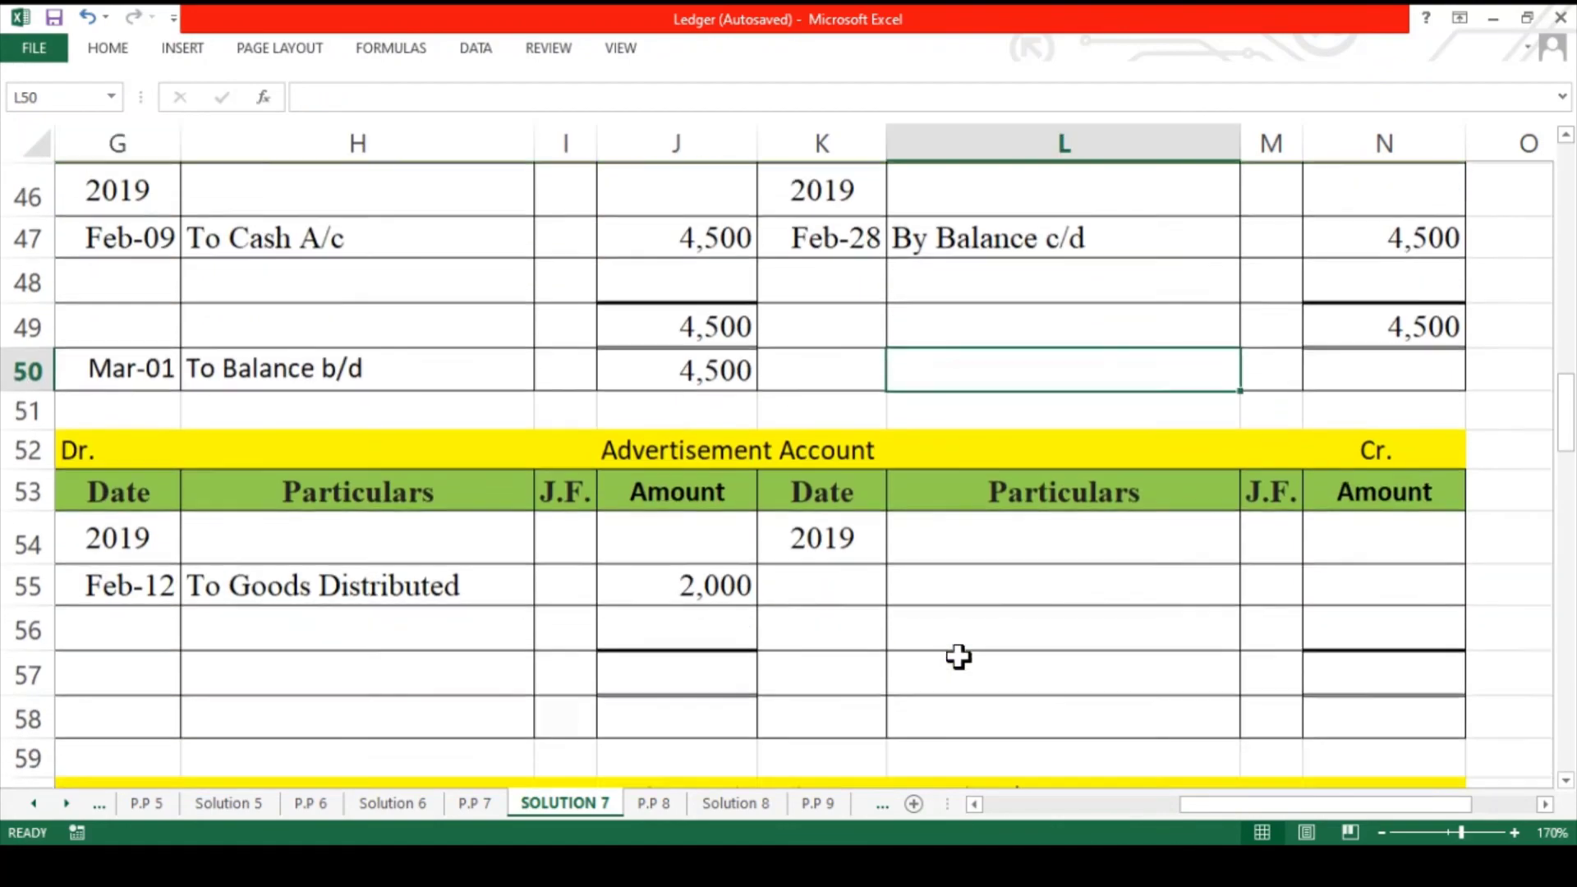
click(690, 674)
text(2000)
key(ctrl+Return)
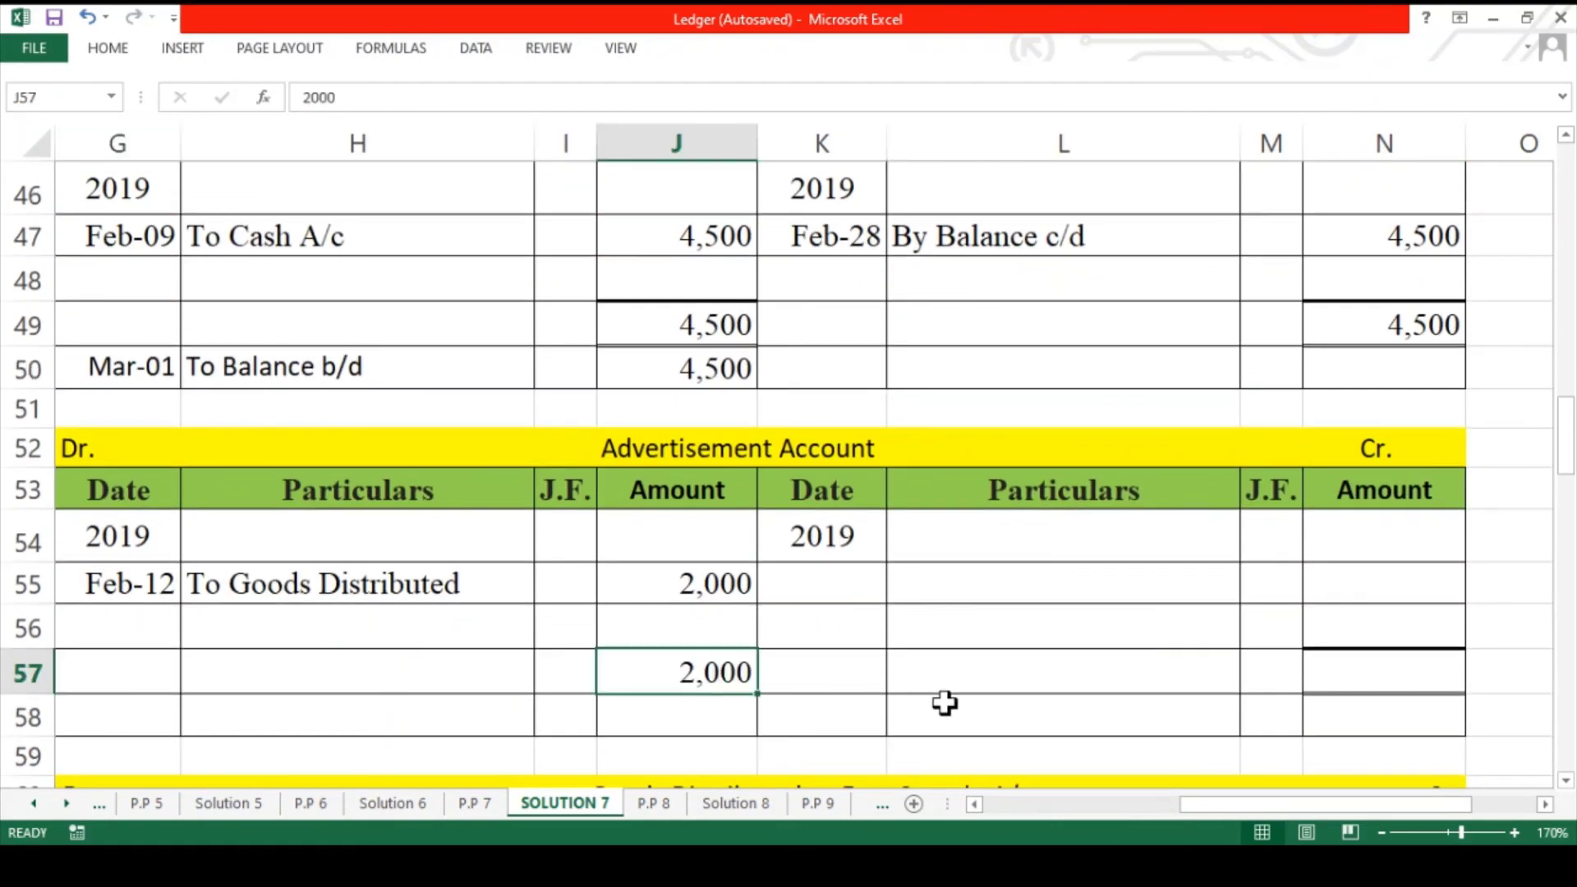
click(1388, 688)
text(2,000)
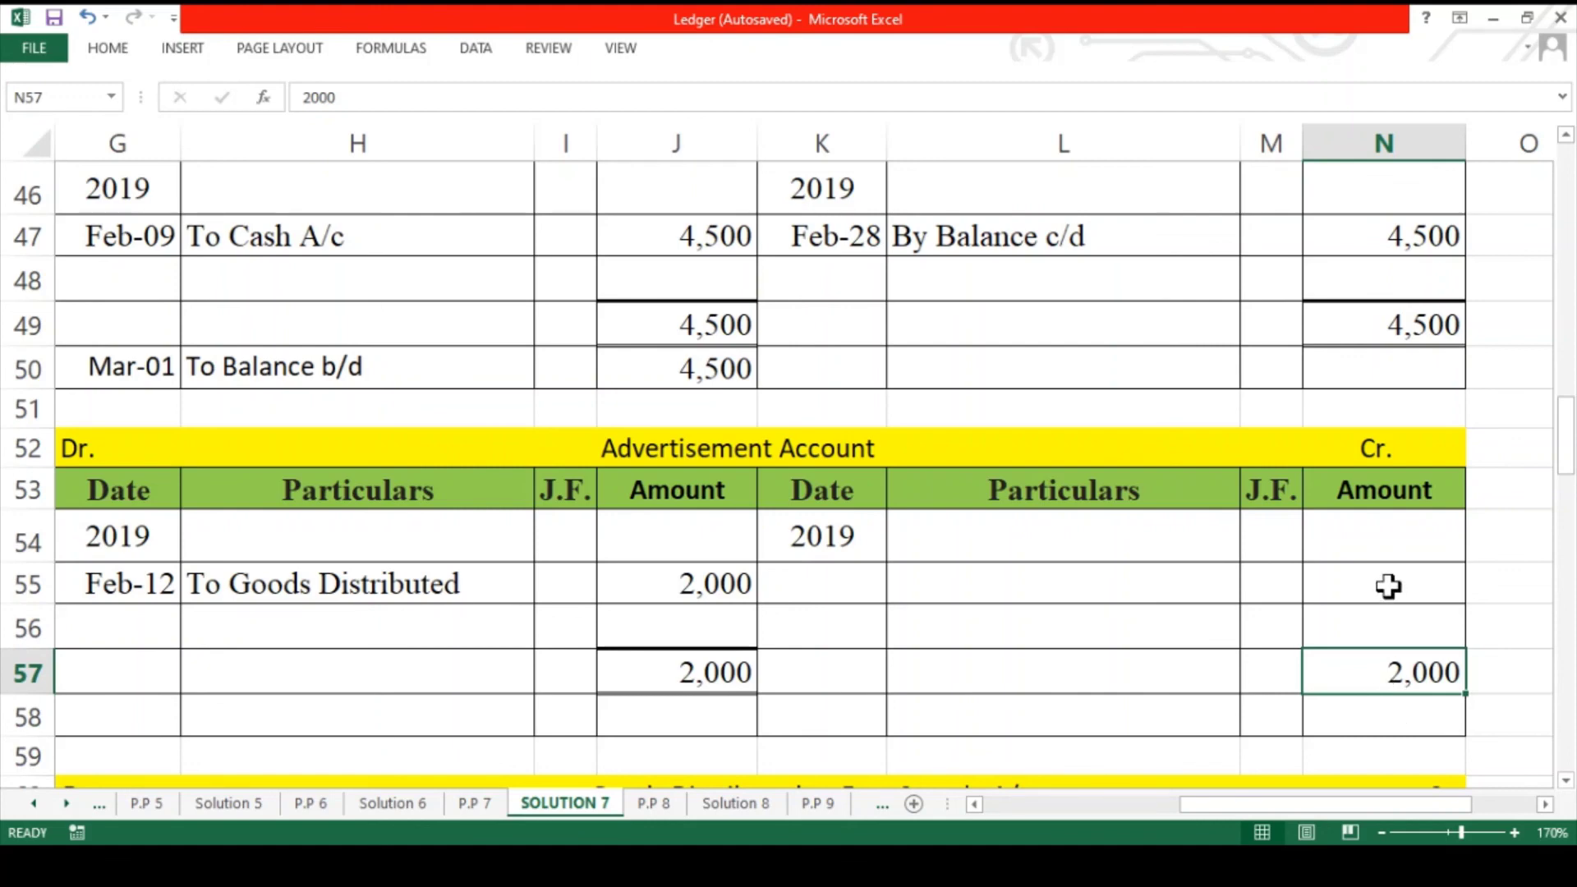
- Show the Advertisement Account's closing balance in row 55 (Feb-28, By Balance c/d, 2,000) and opening balance in row 58 (Mar-01, To Balance b/d, 2,000)
drag(1388, 590, 859, 592)
text(Feb-28	By Balance c/d		2,000)
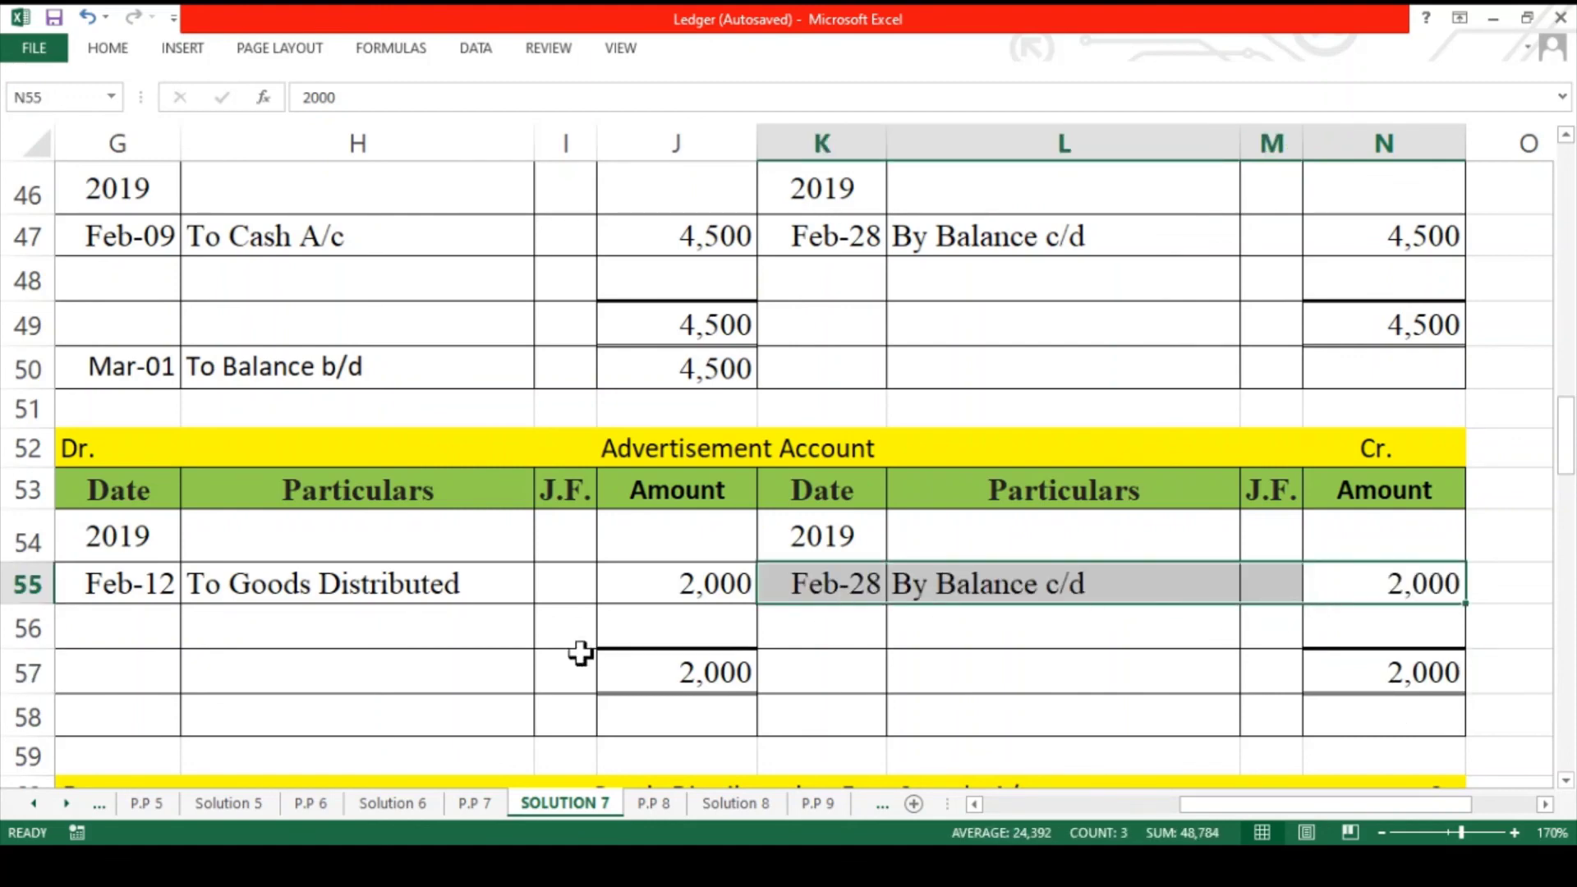
drag(630, 718, 143, 718)
text(Mar-01	To Balance b/d		2,000)
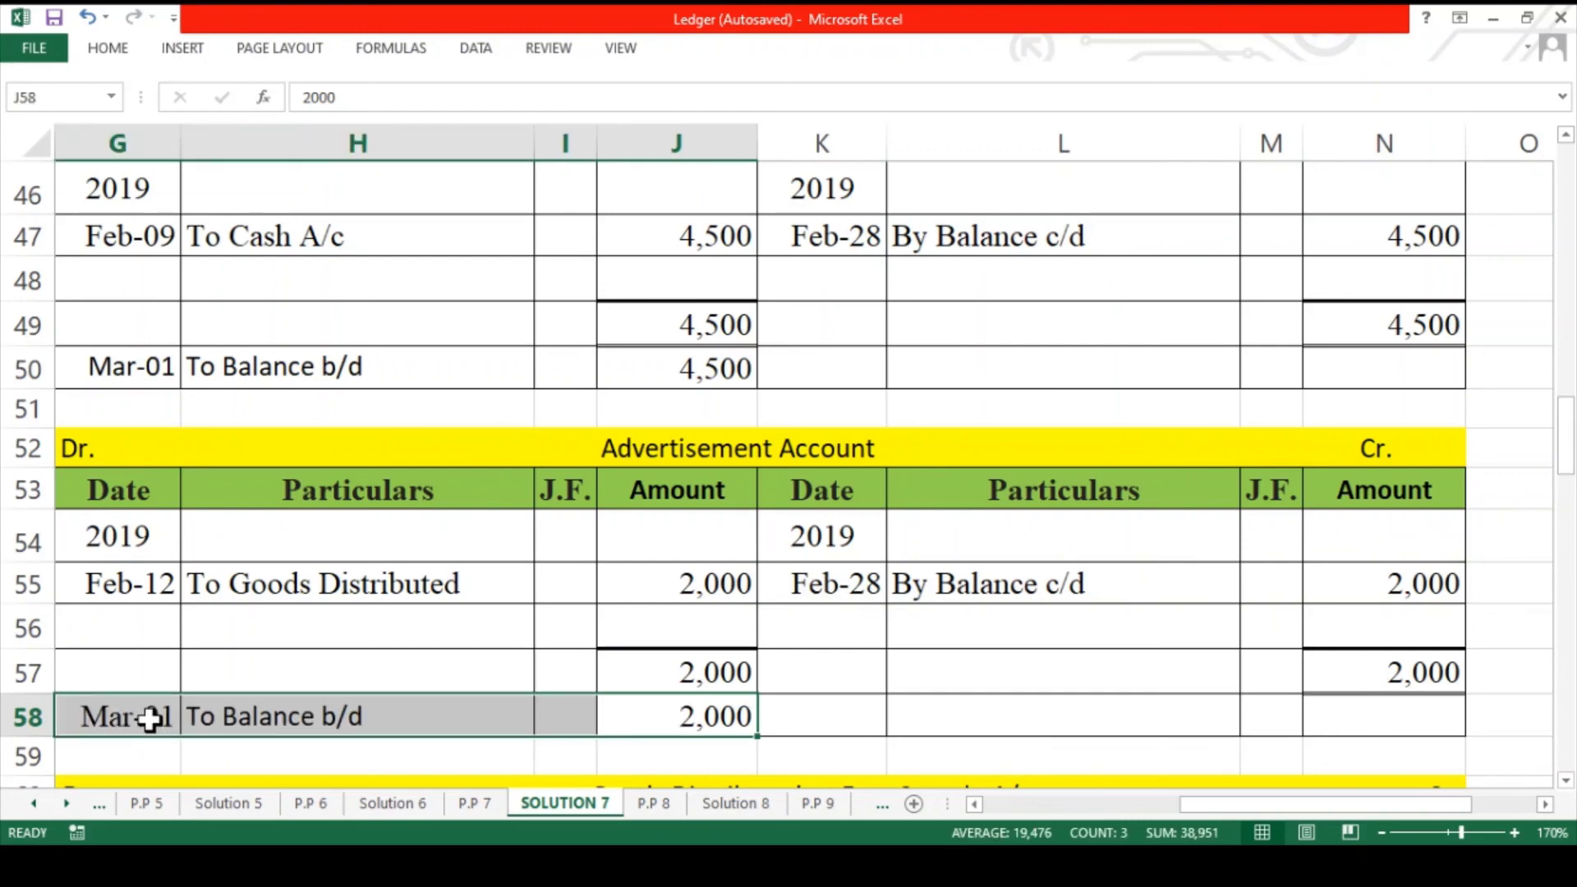
click(872, 699)
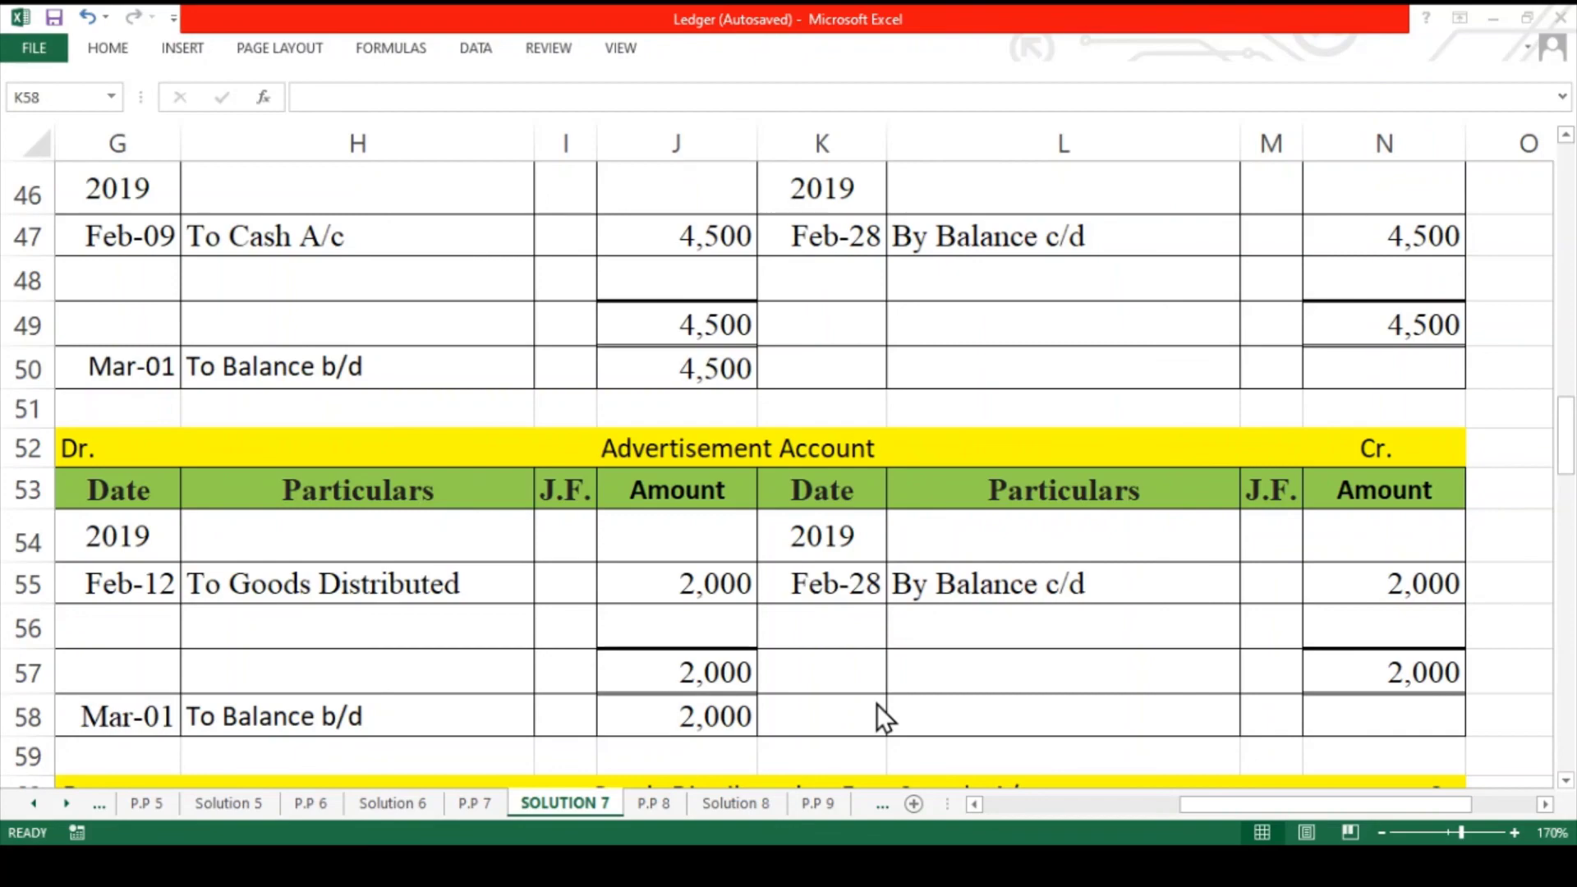
click(876, 703)
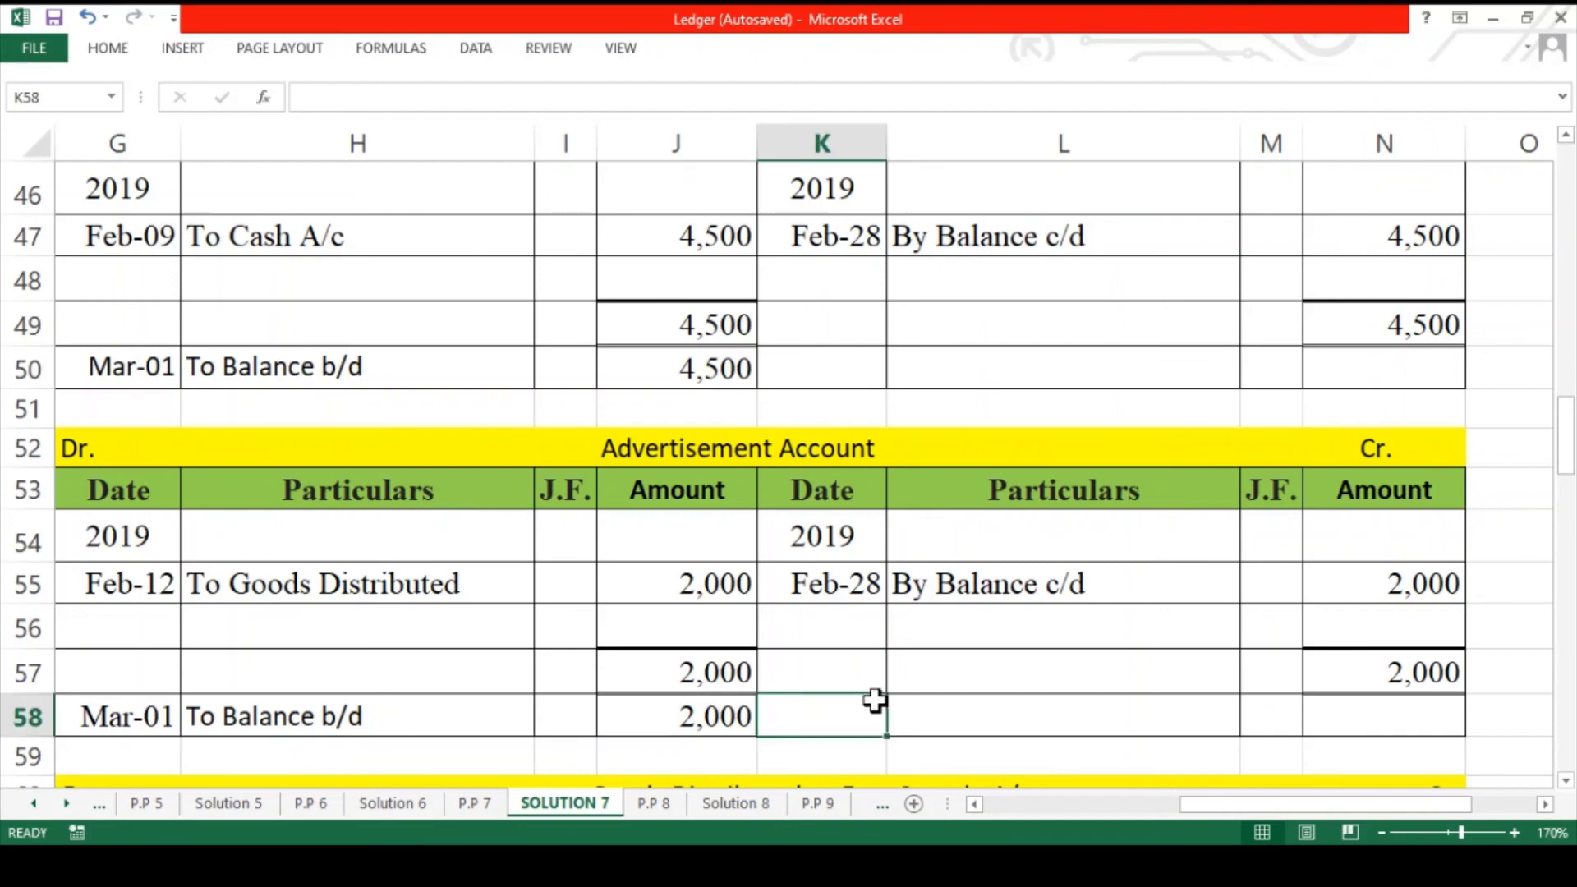
- Show the total 2,000 on both sides of the Goods Distributed as Free Sample A/c, in J65 and N65
scroll(875, 701, down, 3)
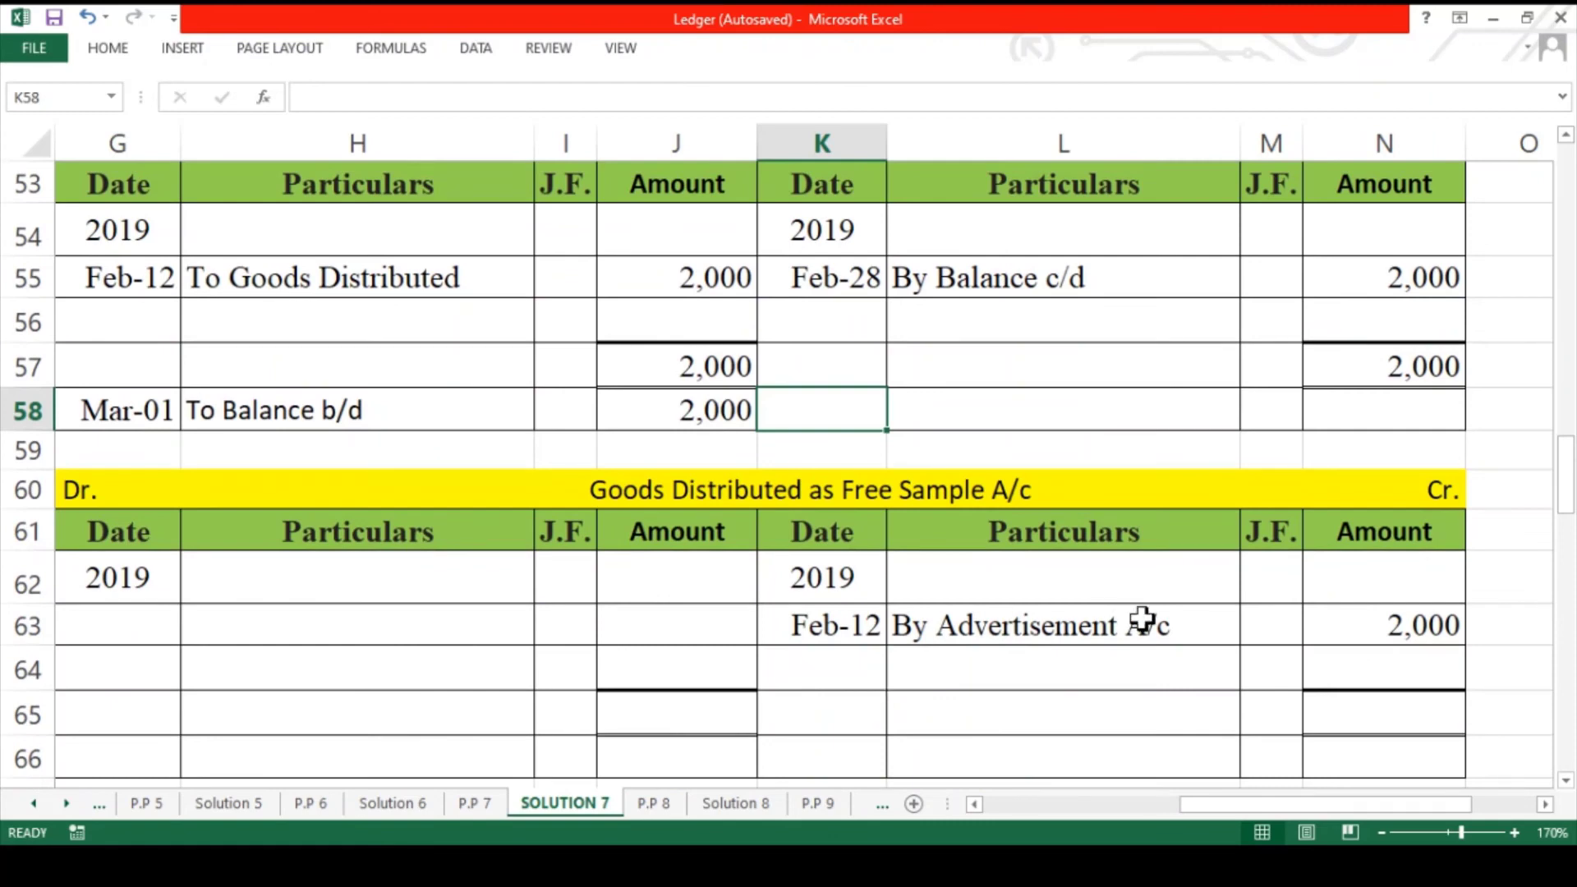
click(1351, 699)
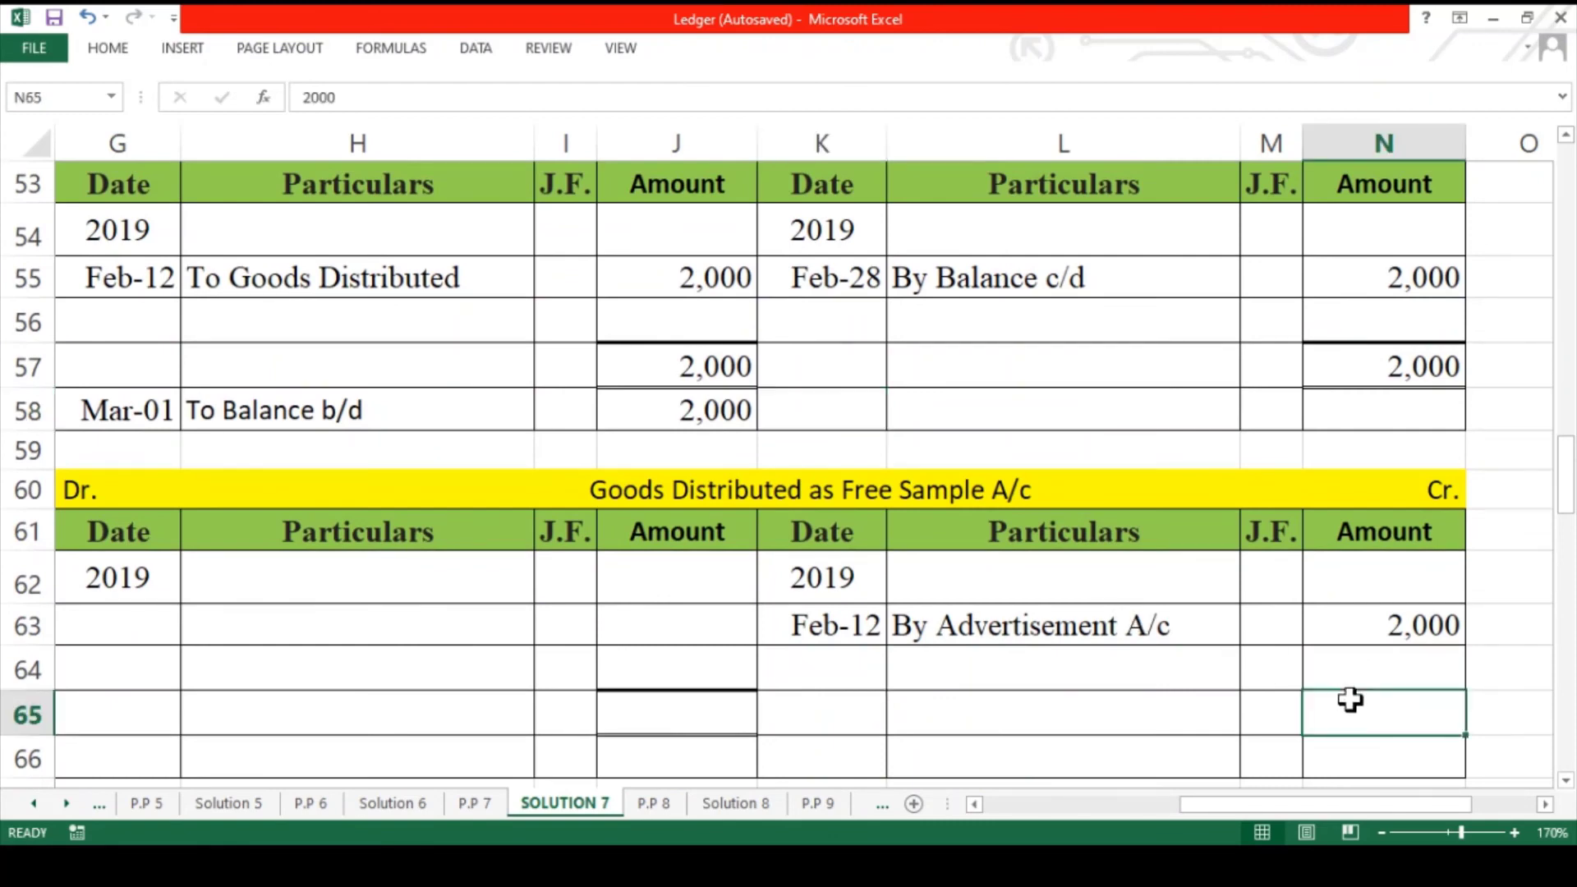
click(682, 719)
text(2,000)
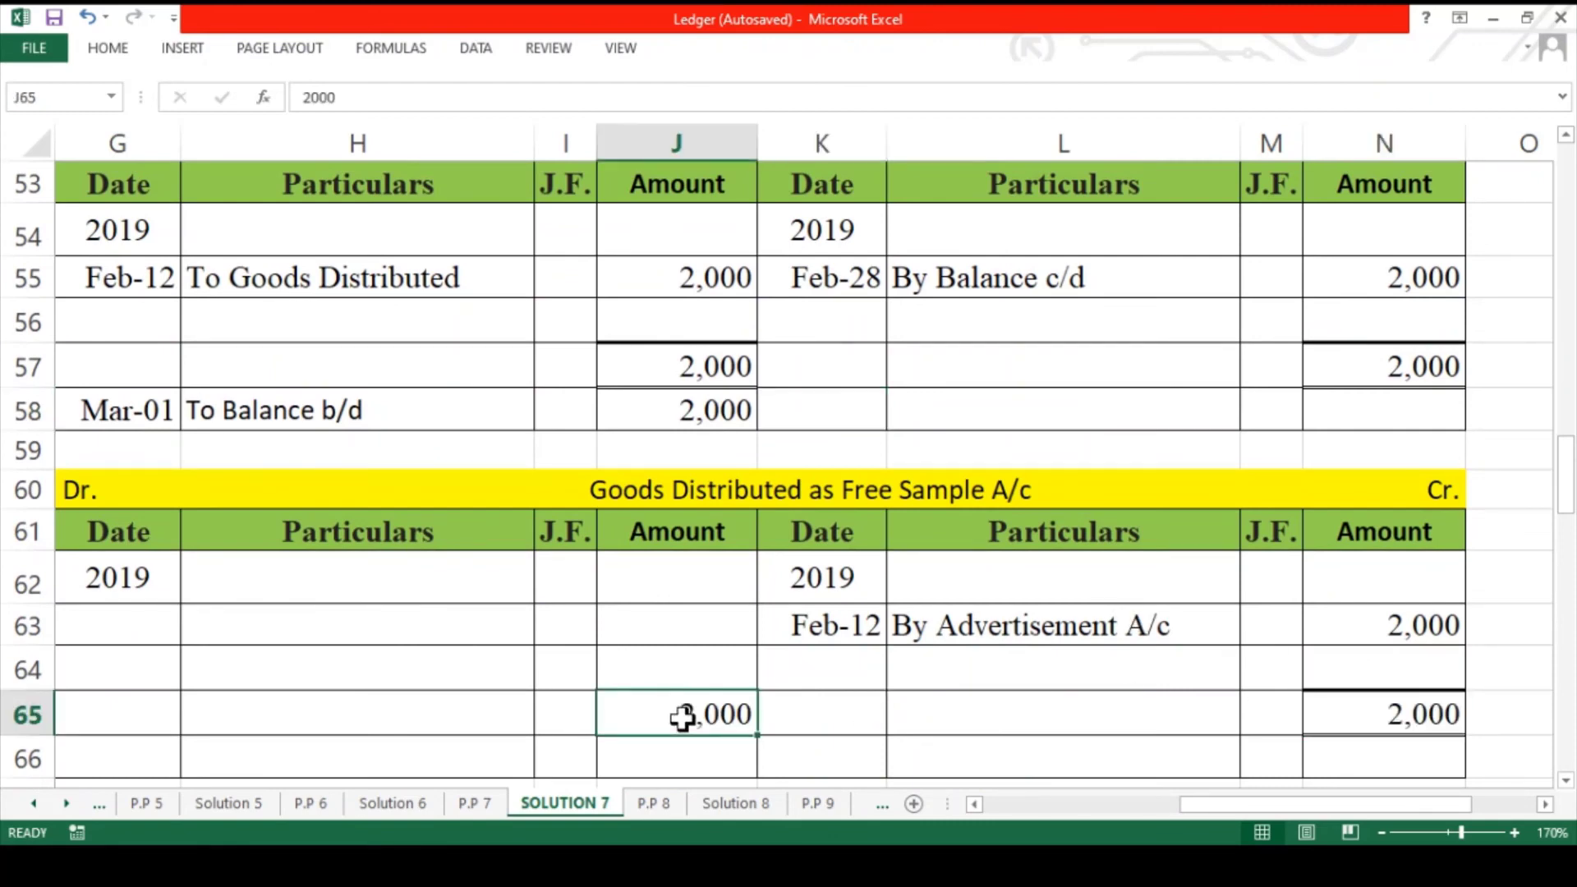
- Show the free-sample account's closing balance in row 63 (Feb-28, To Balance c/d, 2,000) and opening balance in row 66 (May-01, By Balance b/d, 2,000)
click(655, 631)
drag(655, 631, 134, 627)
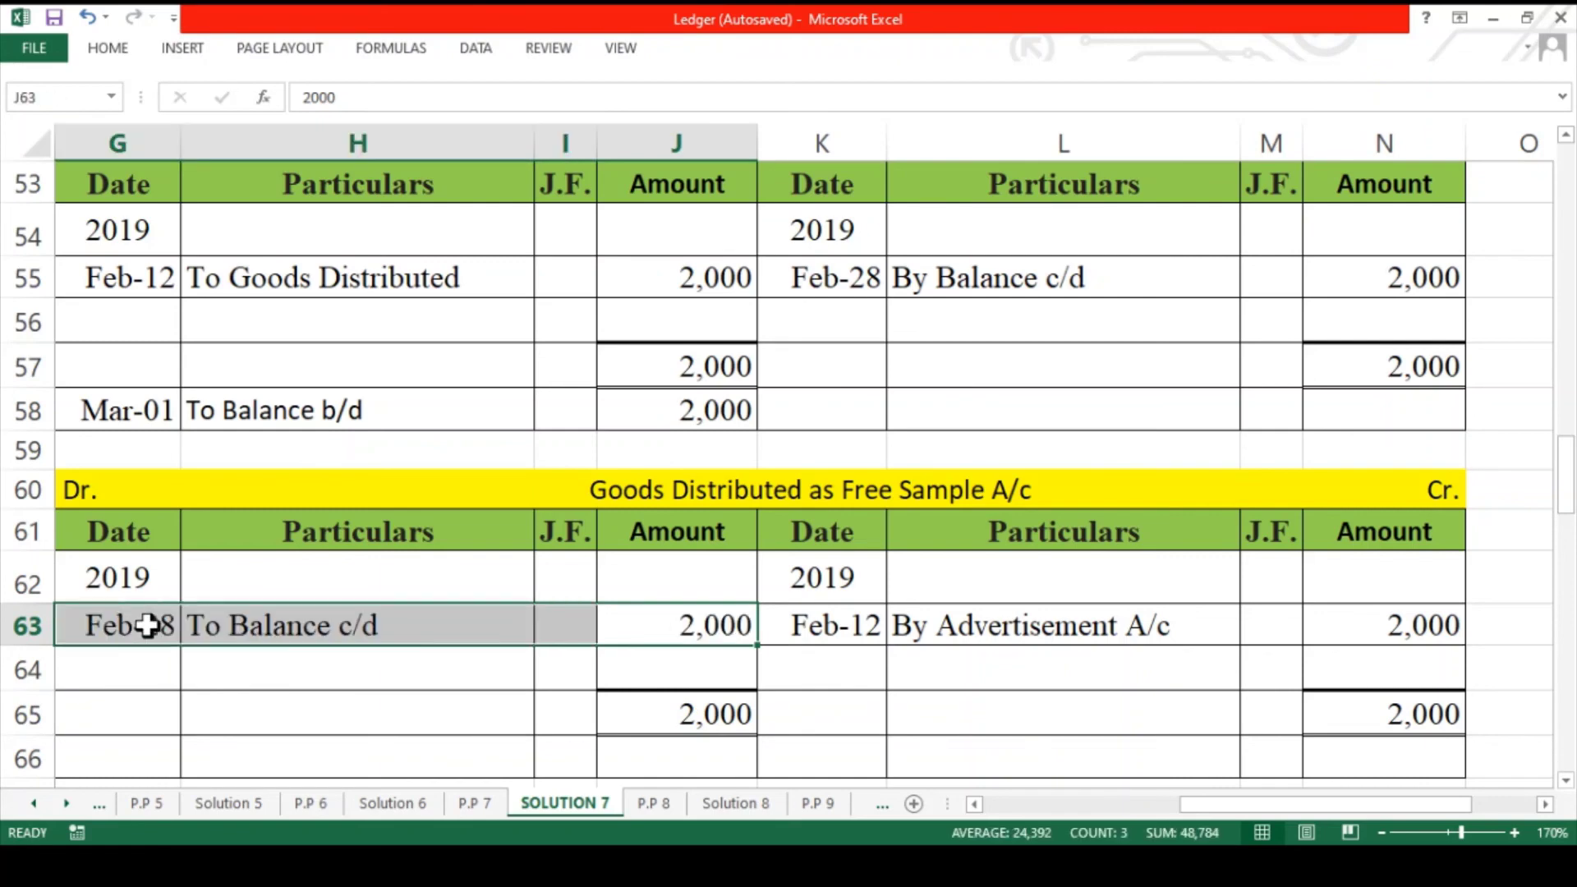
scroll(599, 681, down, 1)
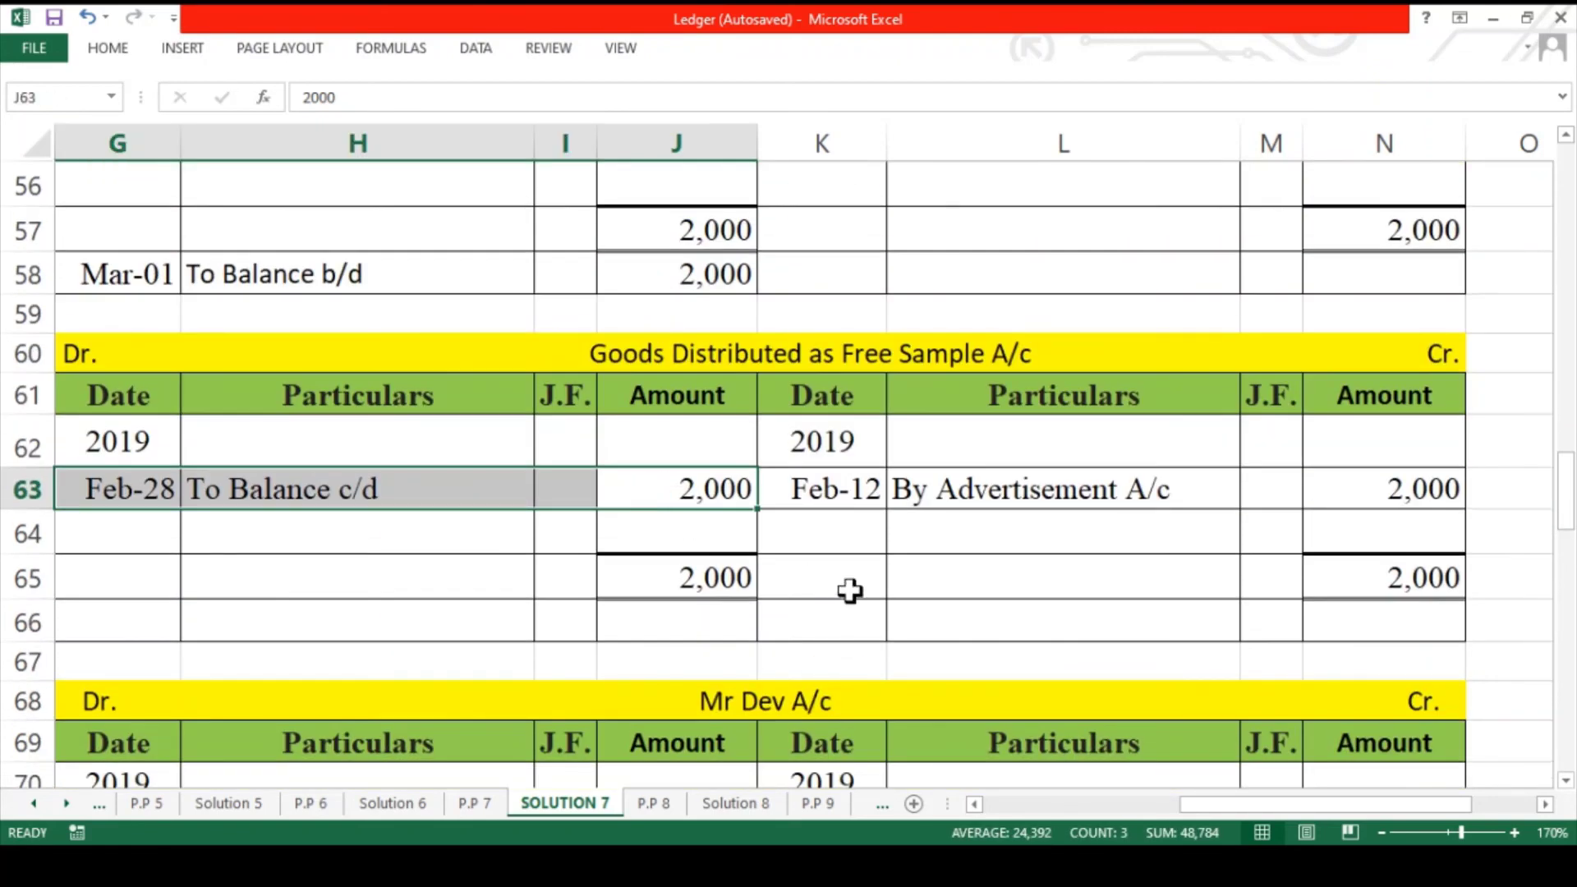
drag(849, 623, 1355, 624)
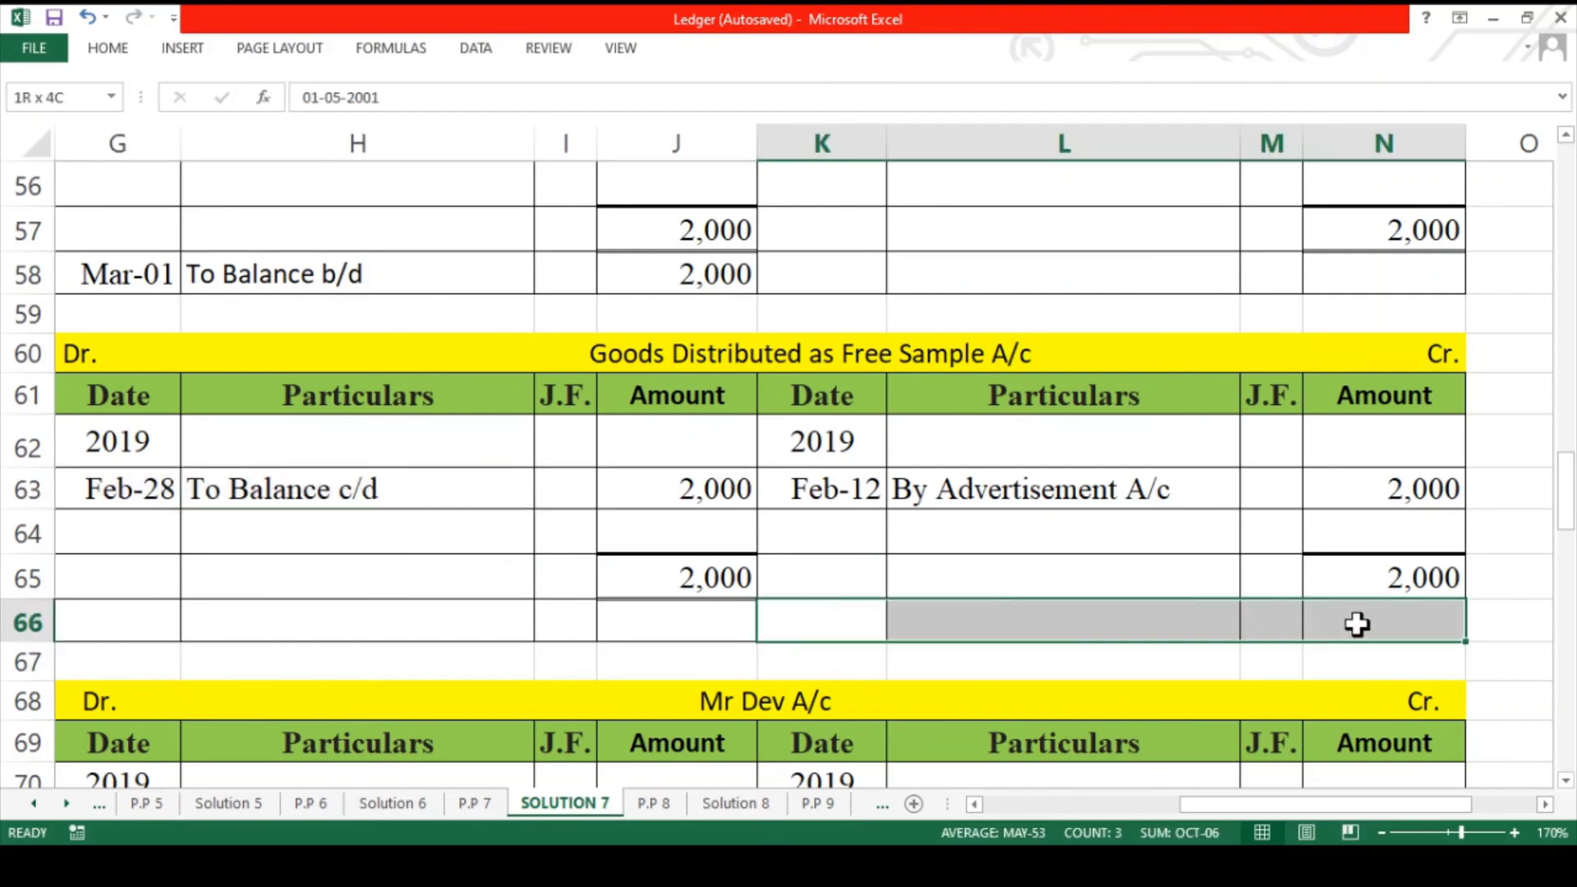
text(May-01	By Balance b/d		2,000)
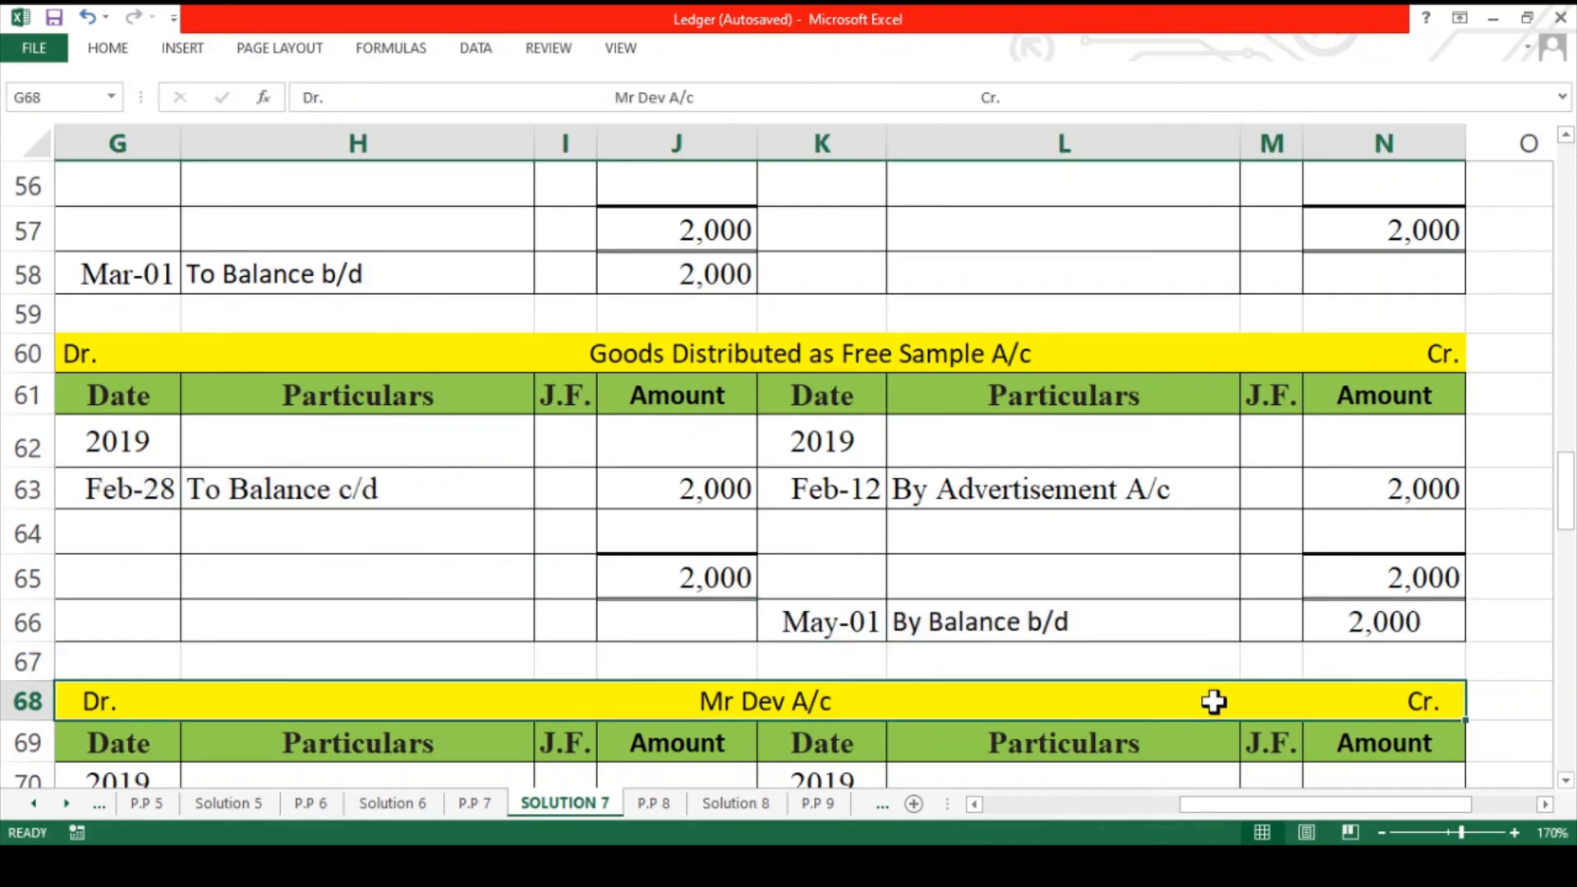
click(1123, 624)
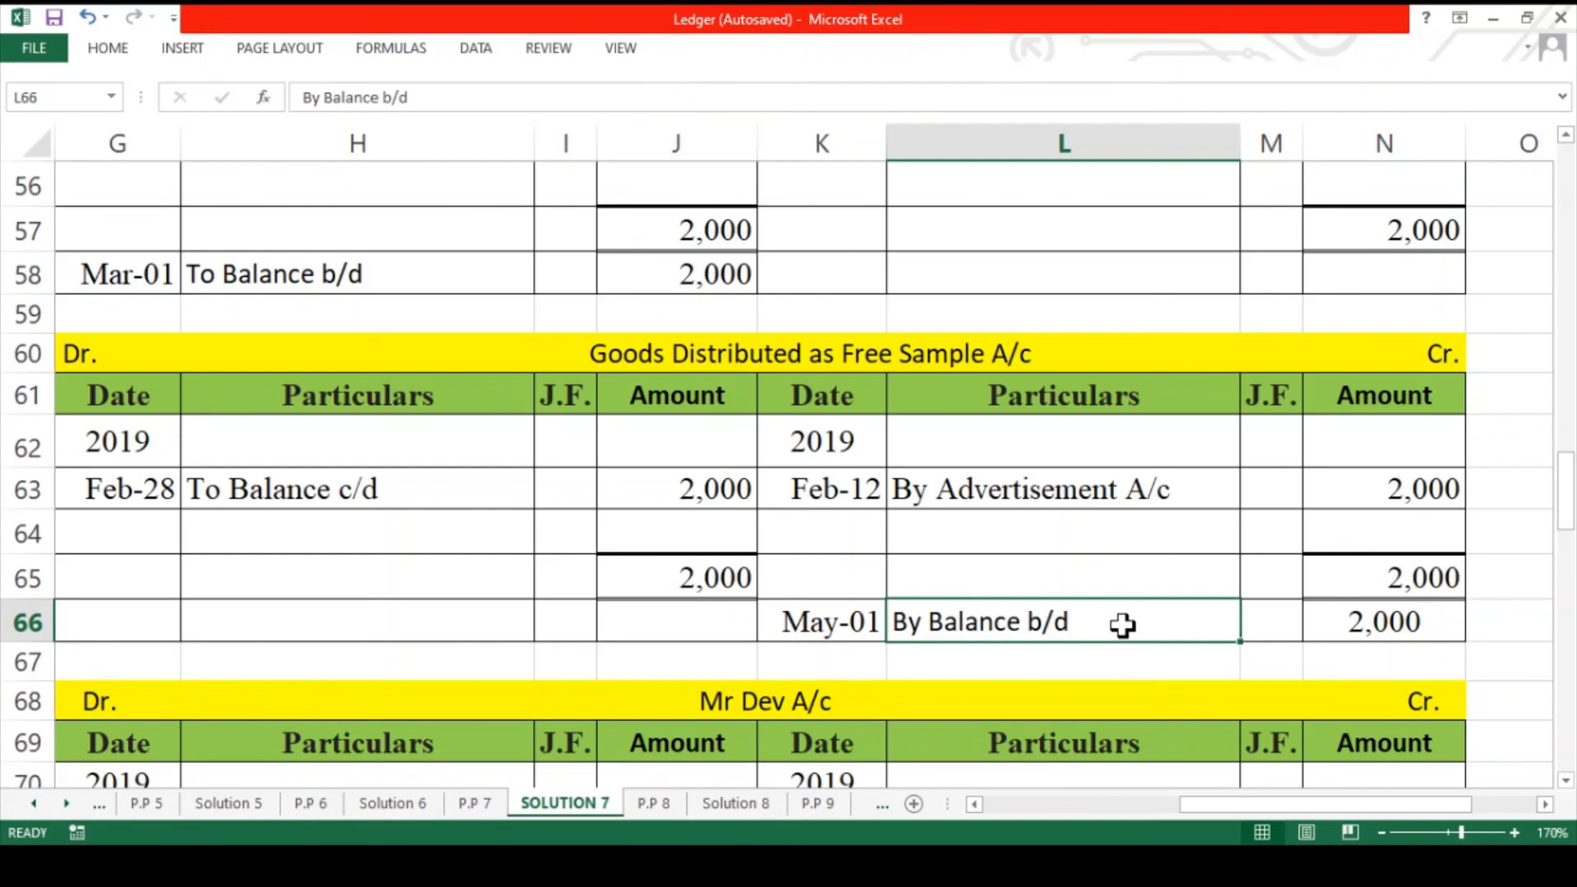
- Show the debit total 400 in J73 of the personal account in rows 68 to 74
scroll(1123, 624, down, 1)
scroll(1060, 620, down, 1)
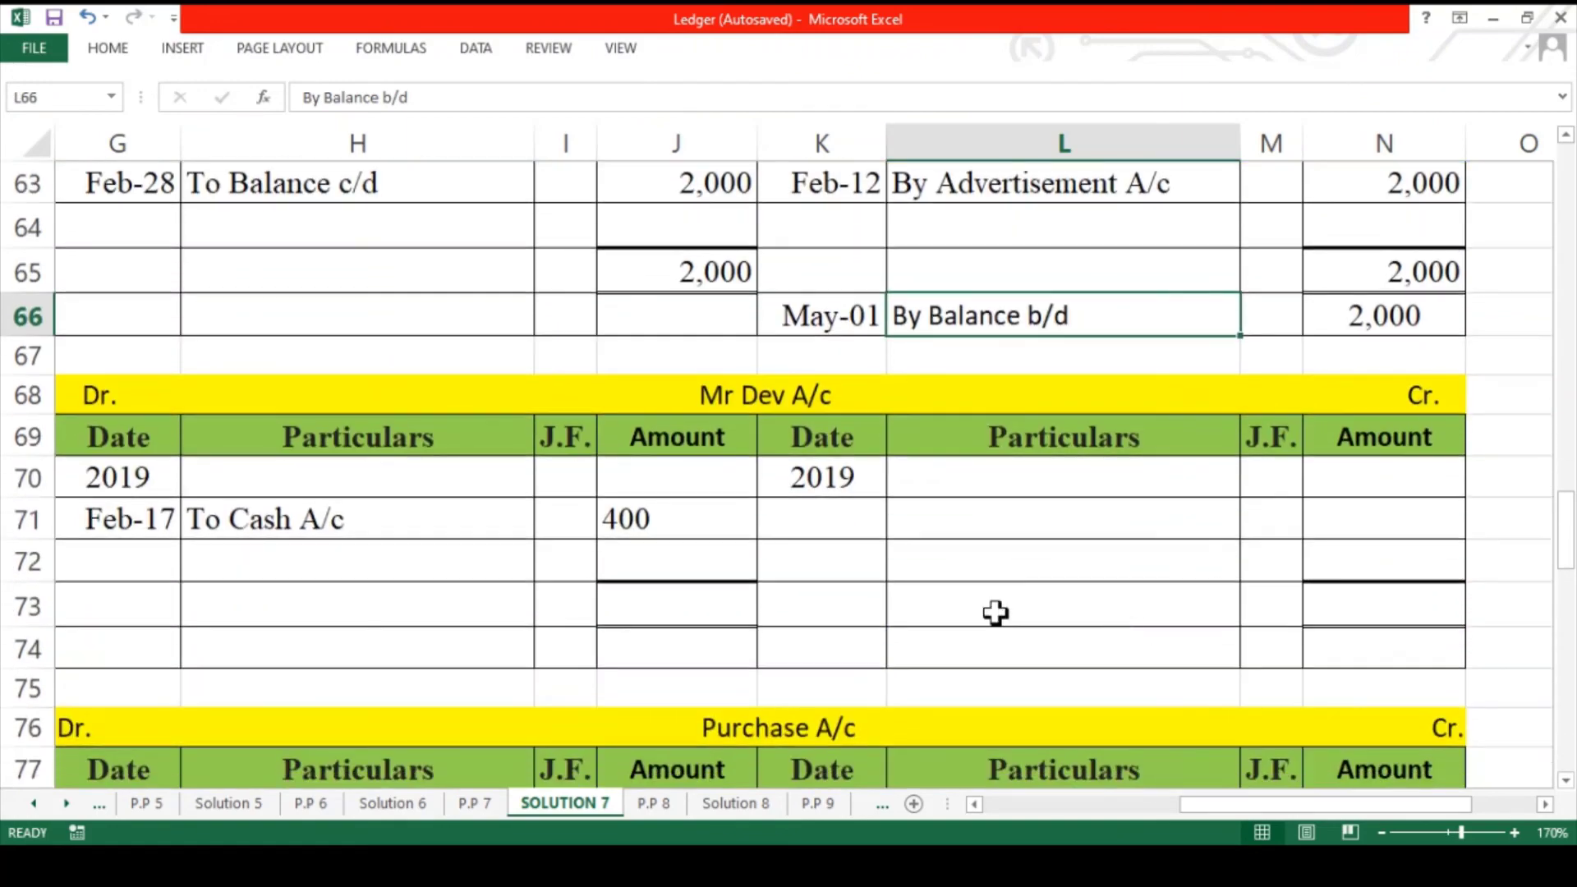
click(700, 600)
text(400)
key(ctrl+Return)
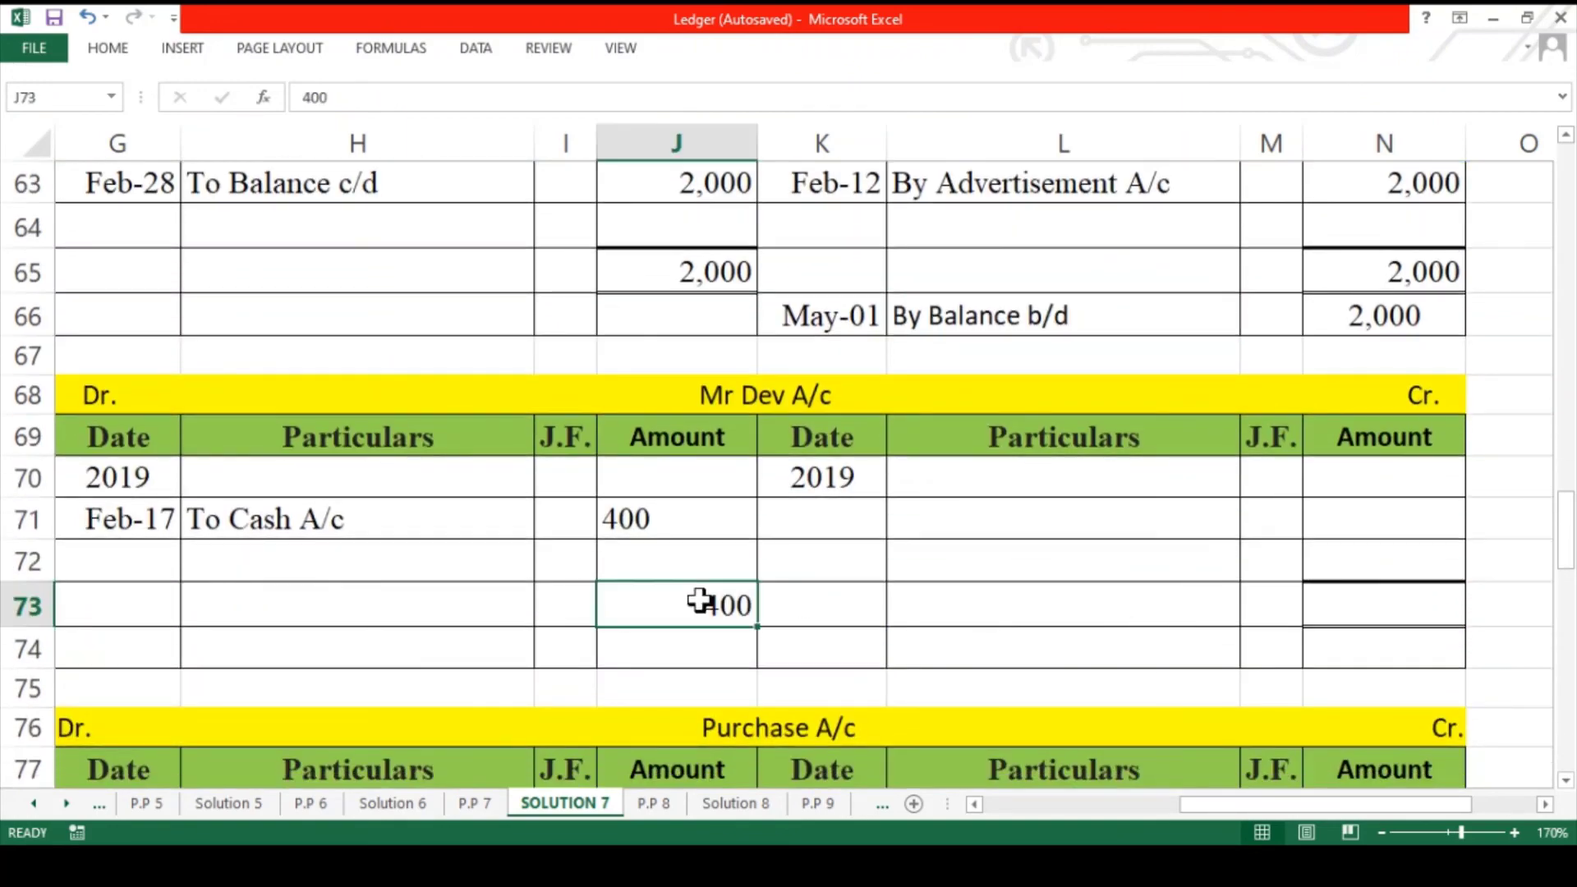
- Right-align the amount 400 in J71 and the brought-down balance 2,000 in N66
click(649, 524)
click(100, 56)
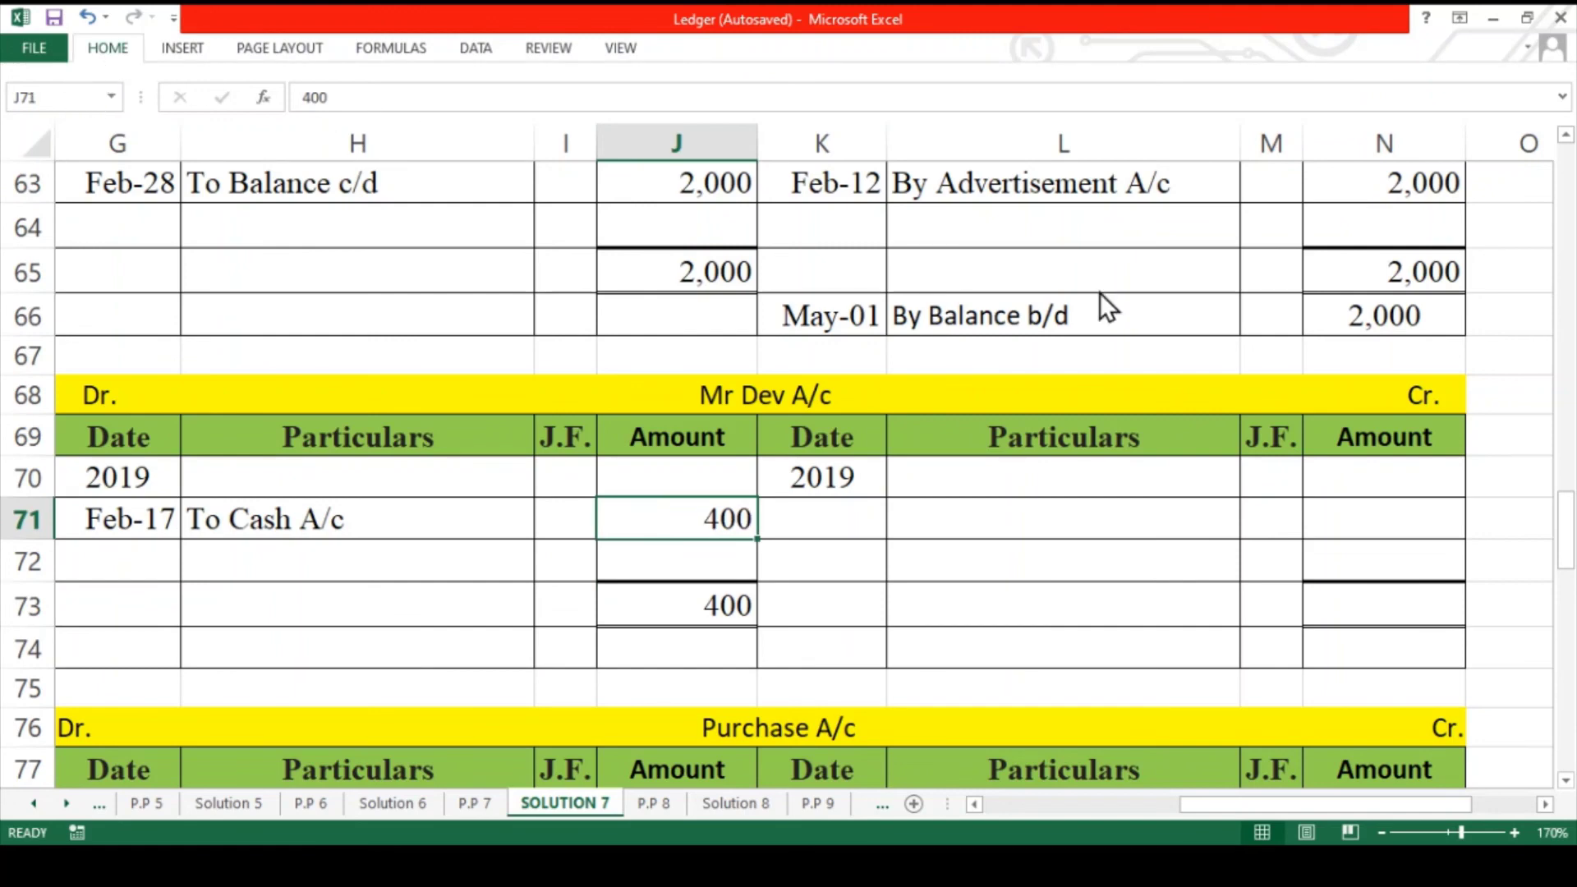
click(1364, 316)
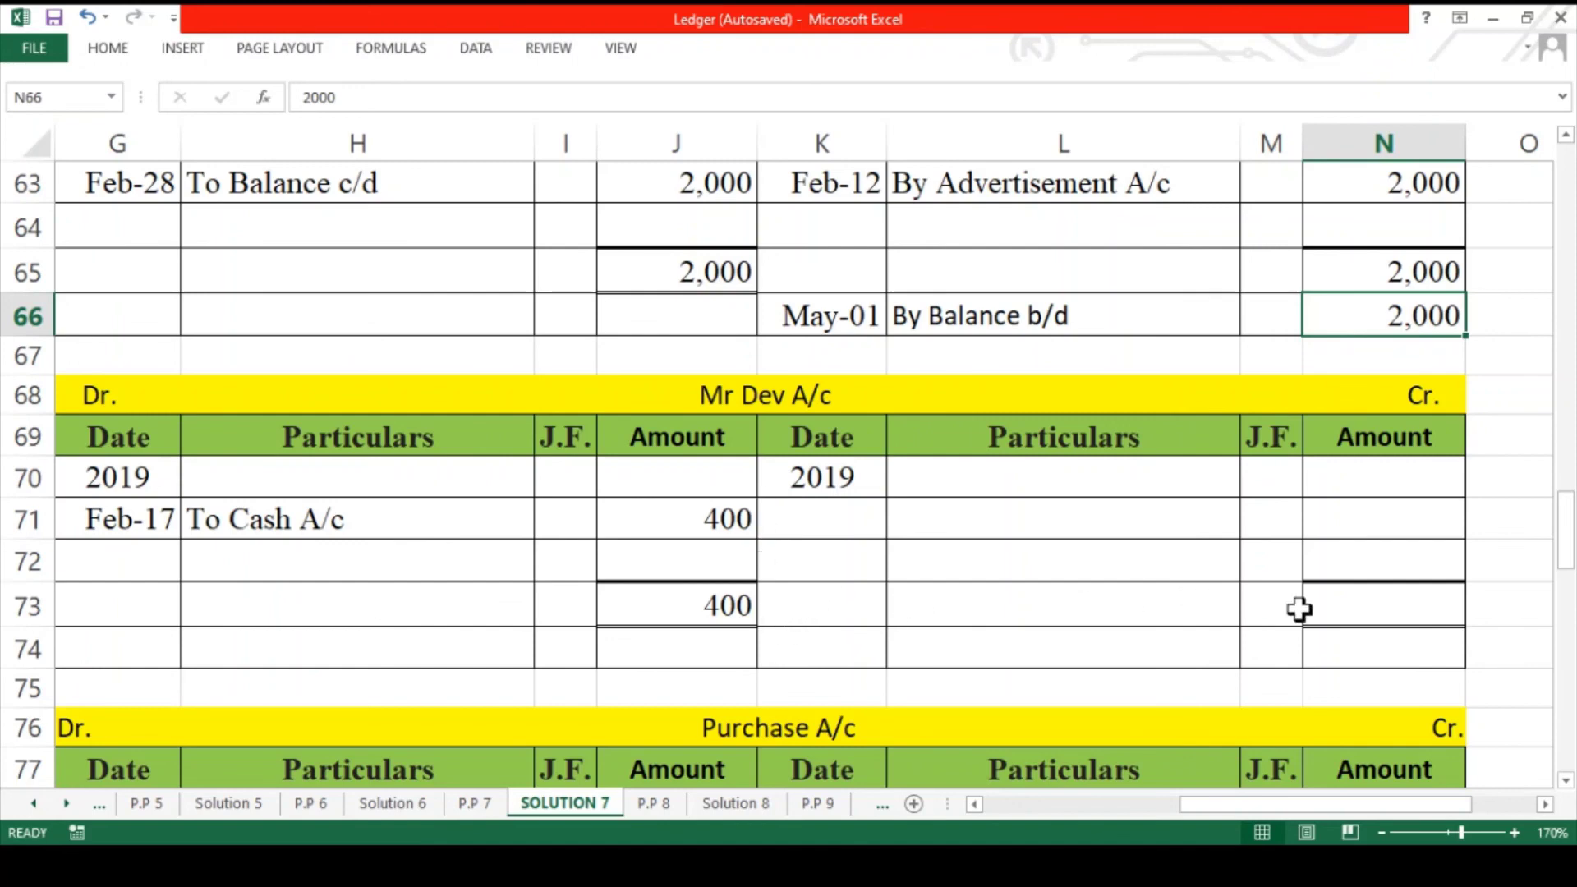
- Complete the account in rows 68 to 74 with total 400 in N73, Feb-28 By Balance c/d 400 and Mar-01 To Balance b/d 400
click(1332, 620)
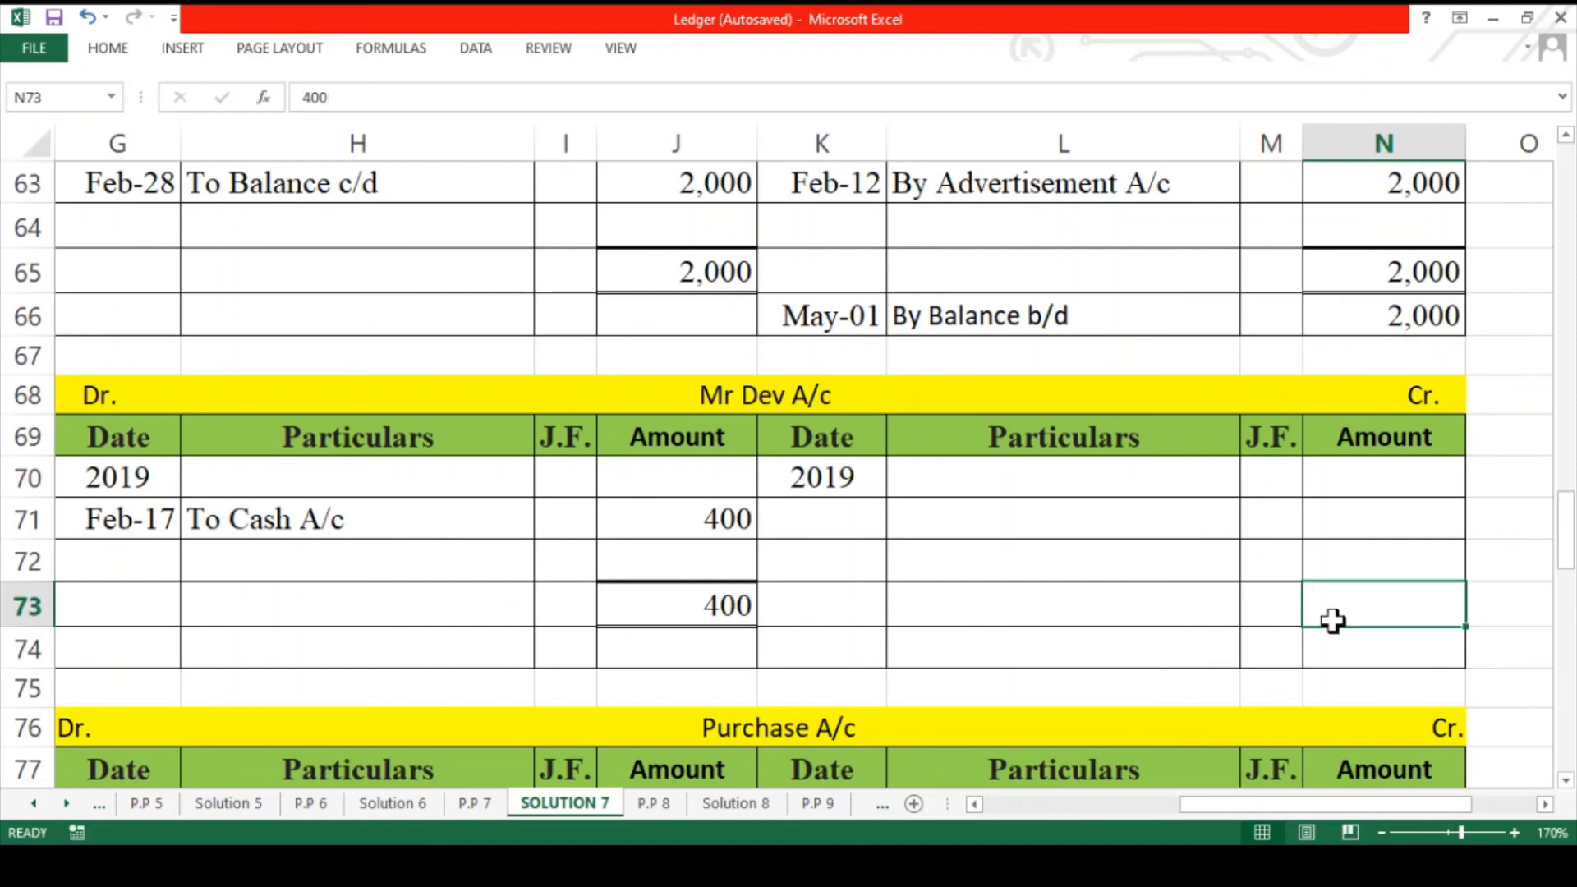
click(107, 47)
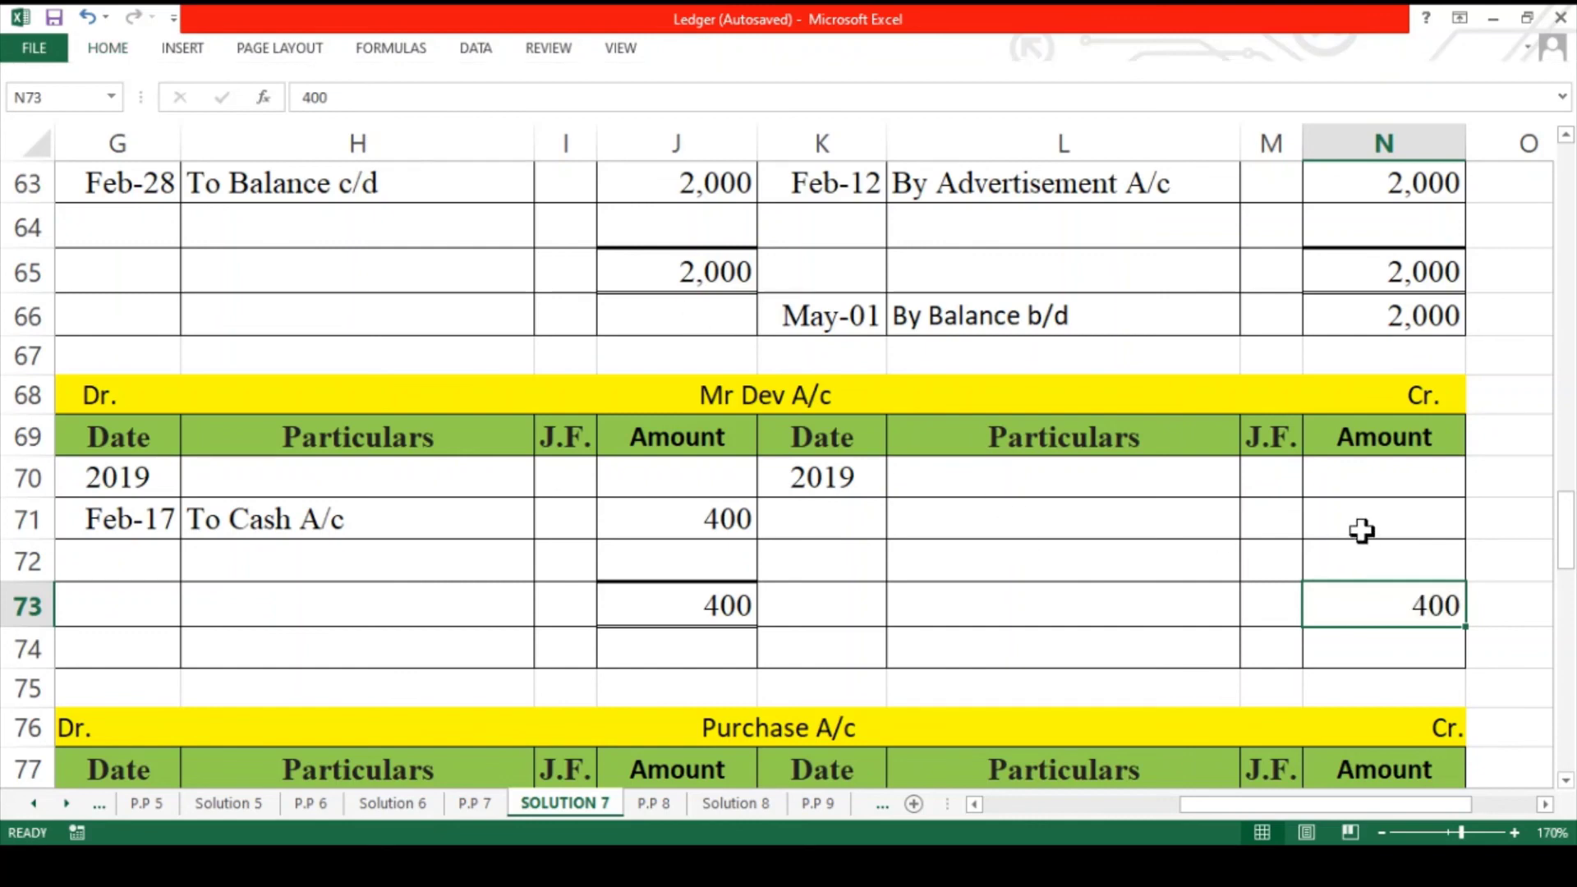
drag(1362, 531, 881, 510)
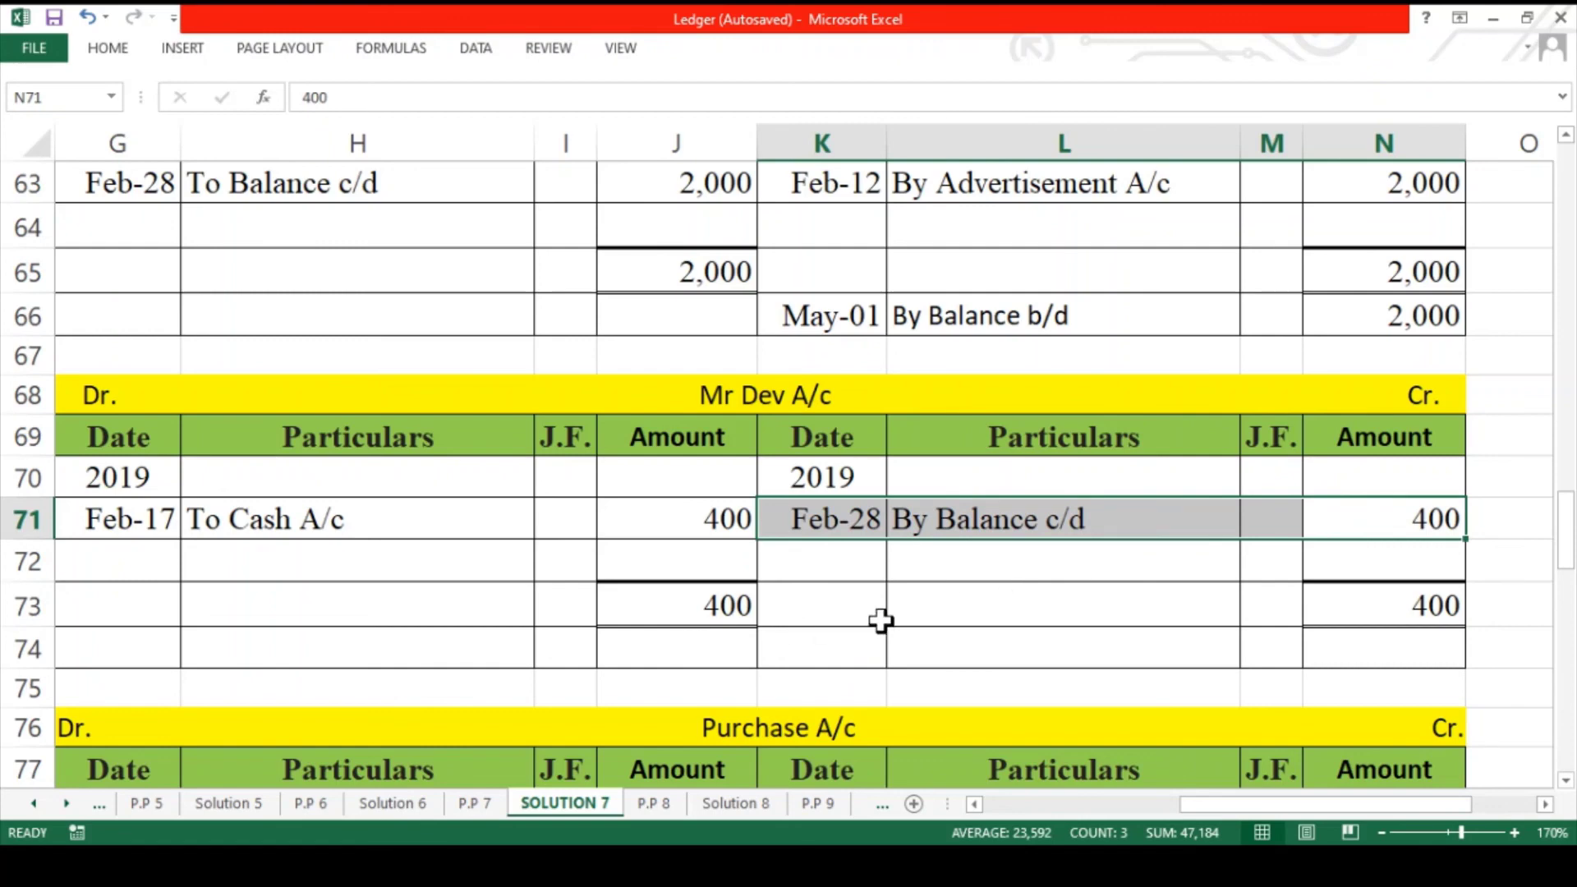
drag(666, 648, 159, 644)
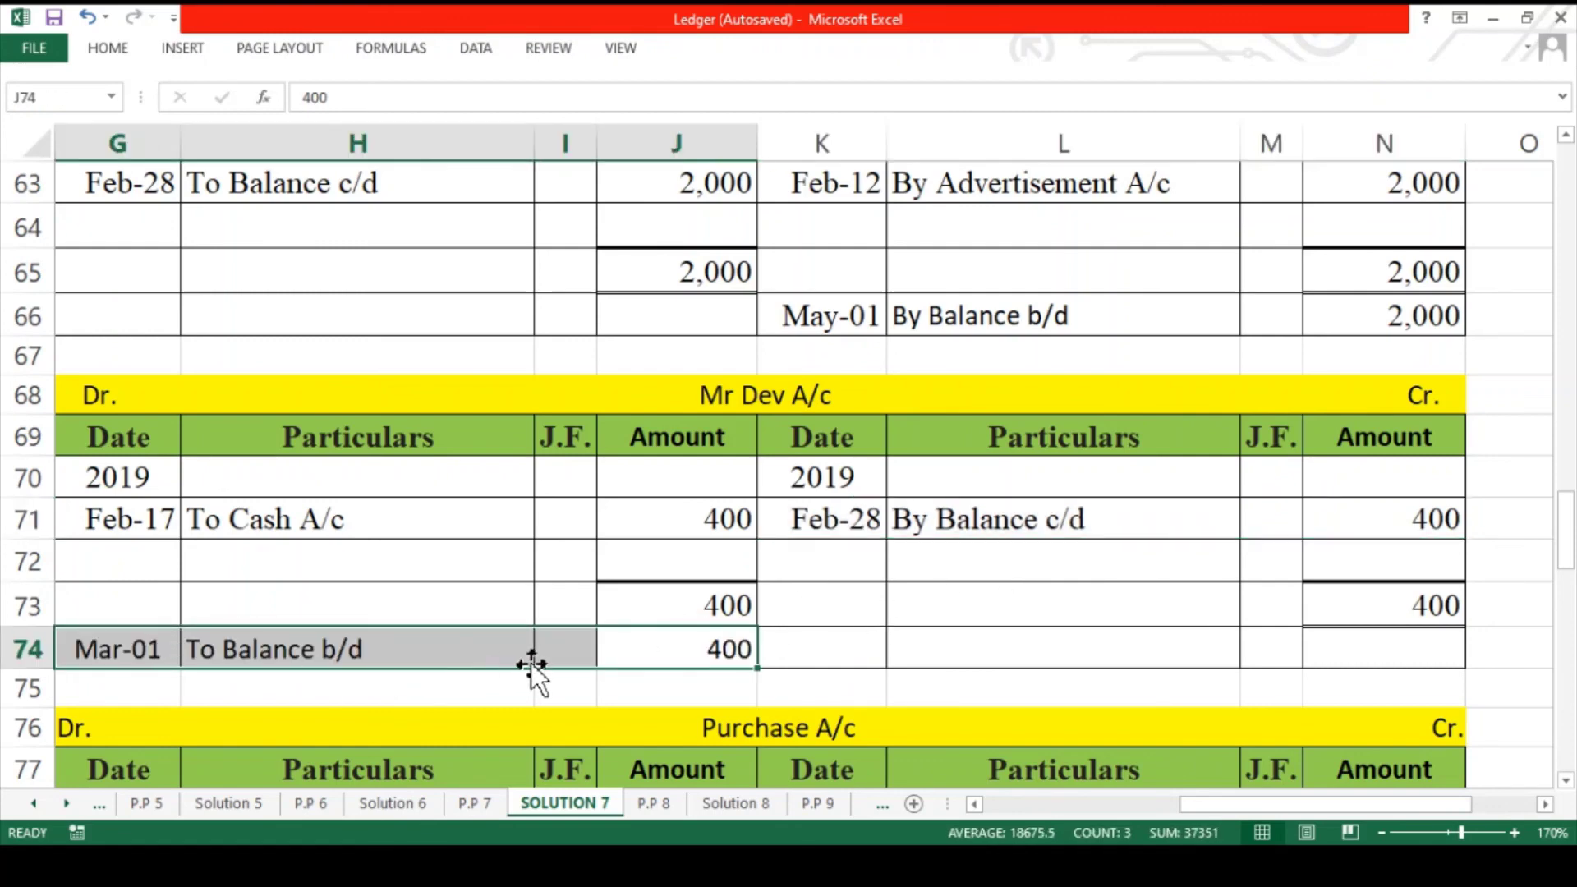
- Show the total 12,700 on both sides of the Purchase A/c, in J82 and N82
scroll(531, 663, down, 3)
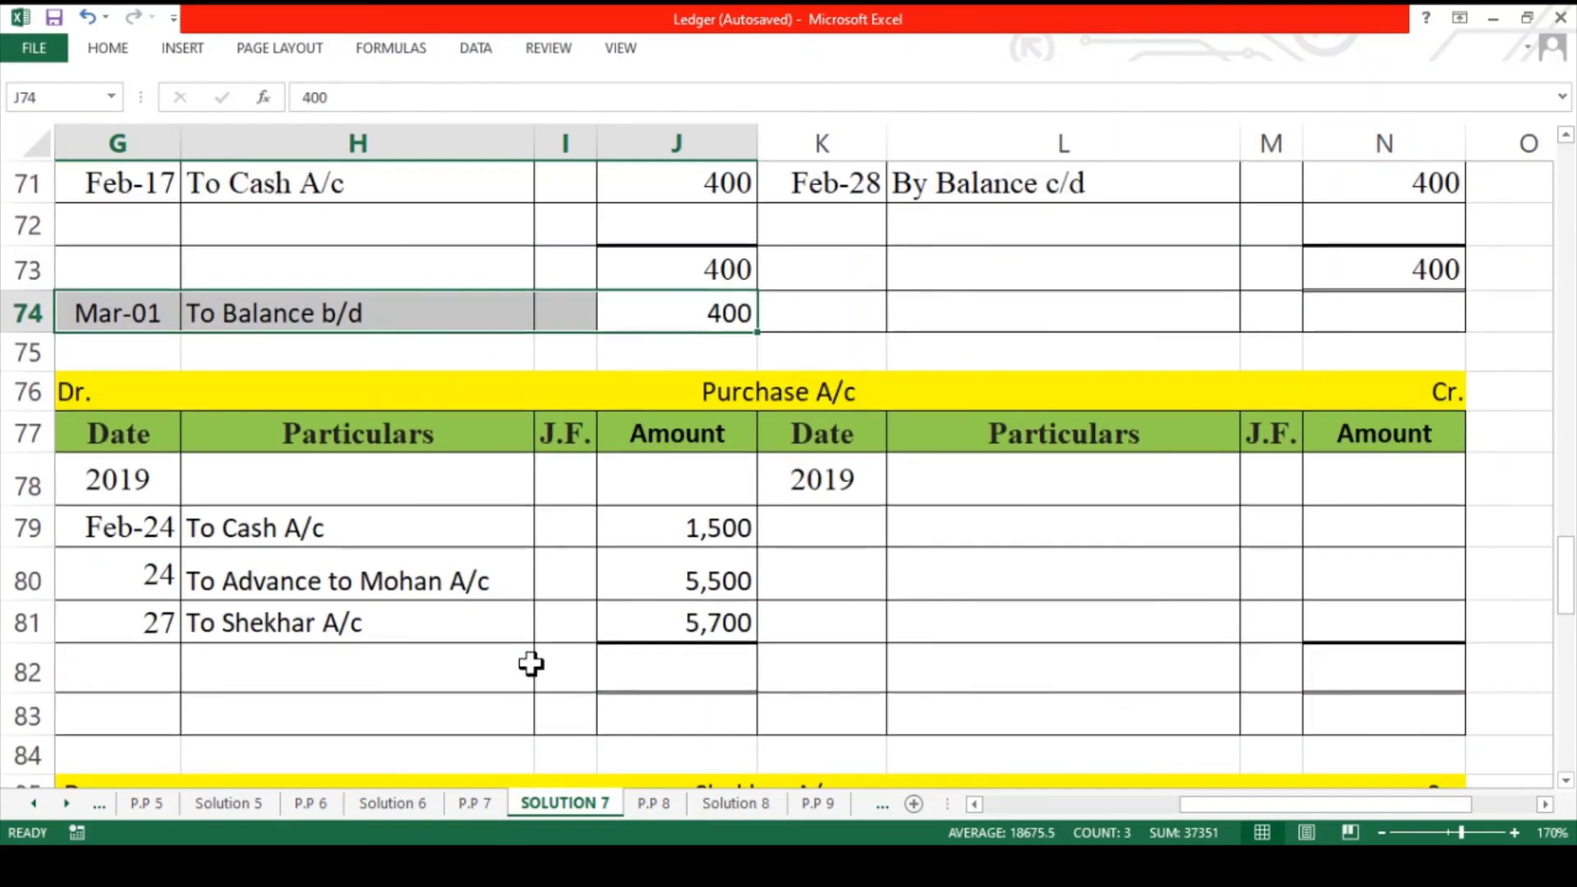
click(712, 676)
text(12700)
key(ctrl+Return)
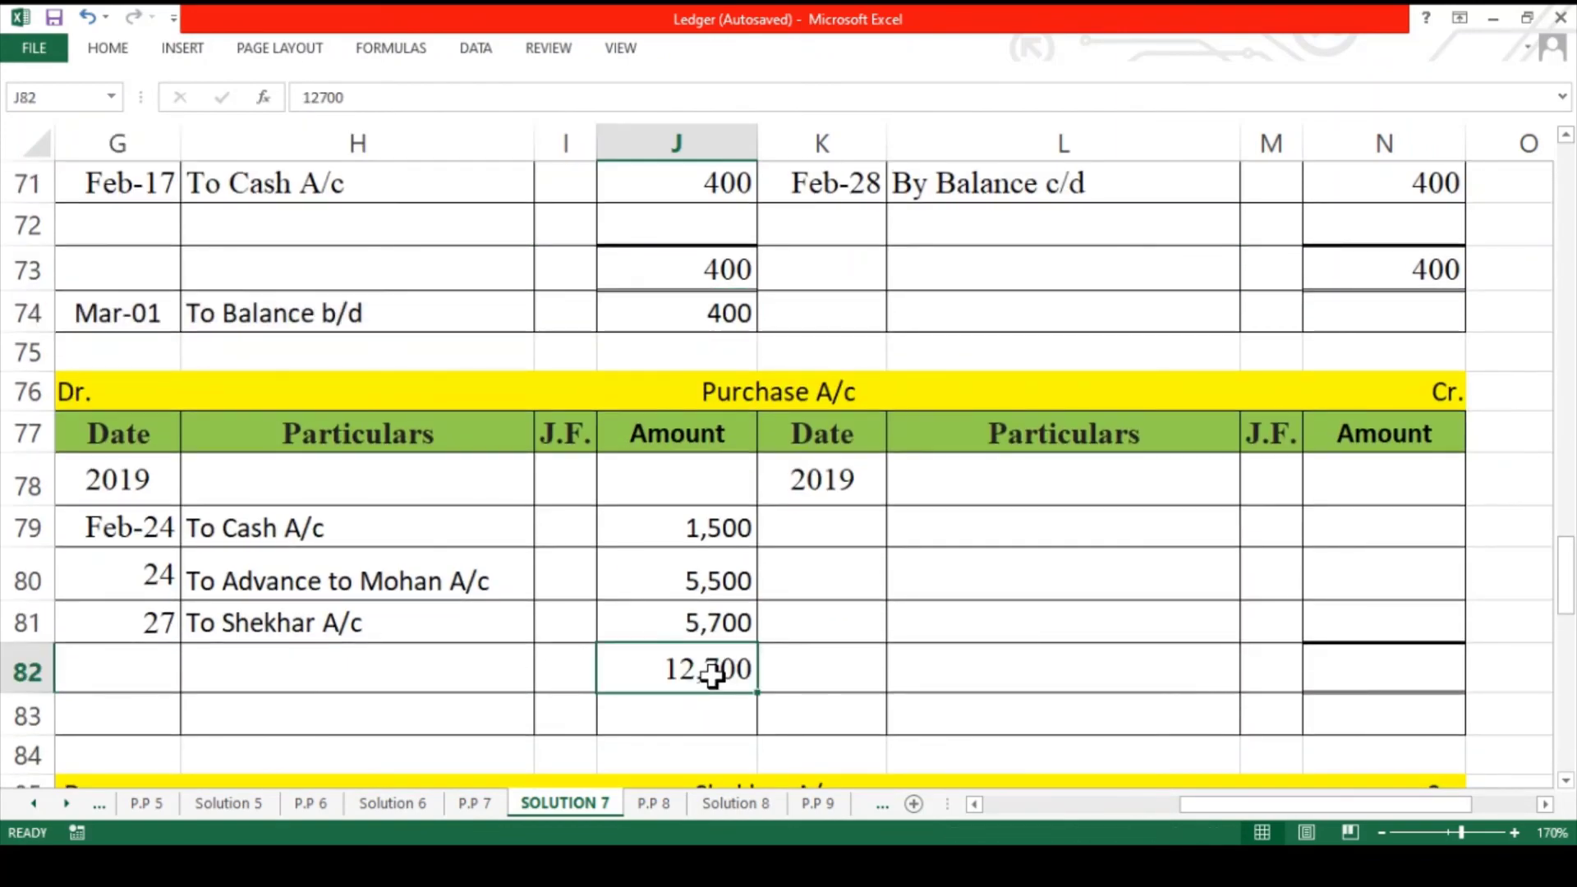
click(1340, 679)
text(12700)
key(ctrl+Return)
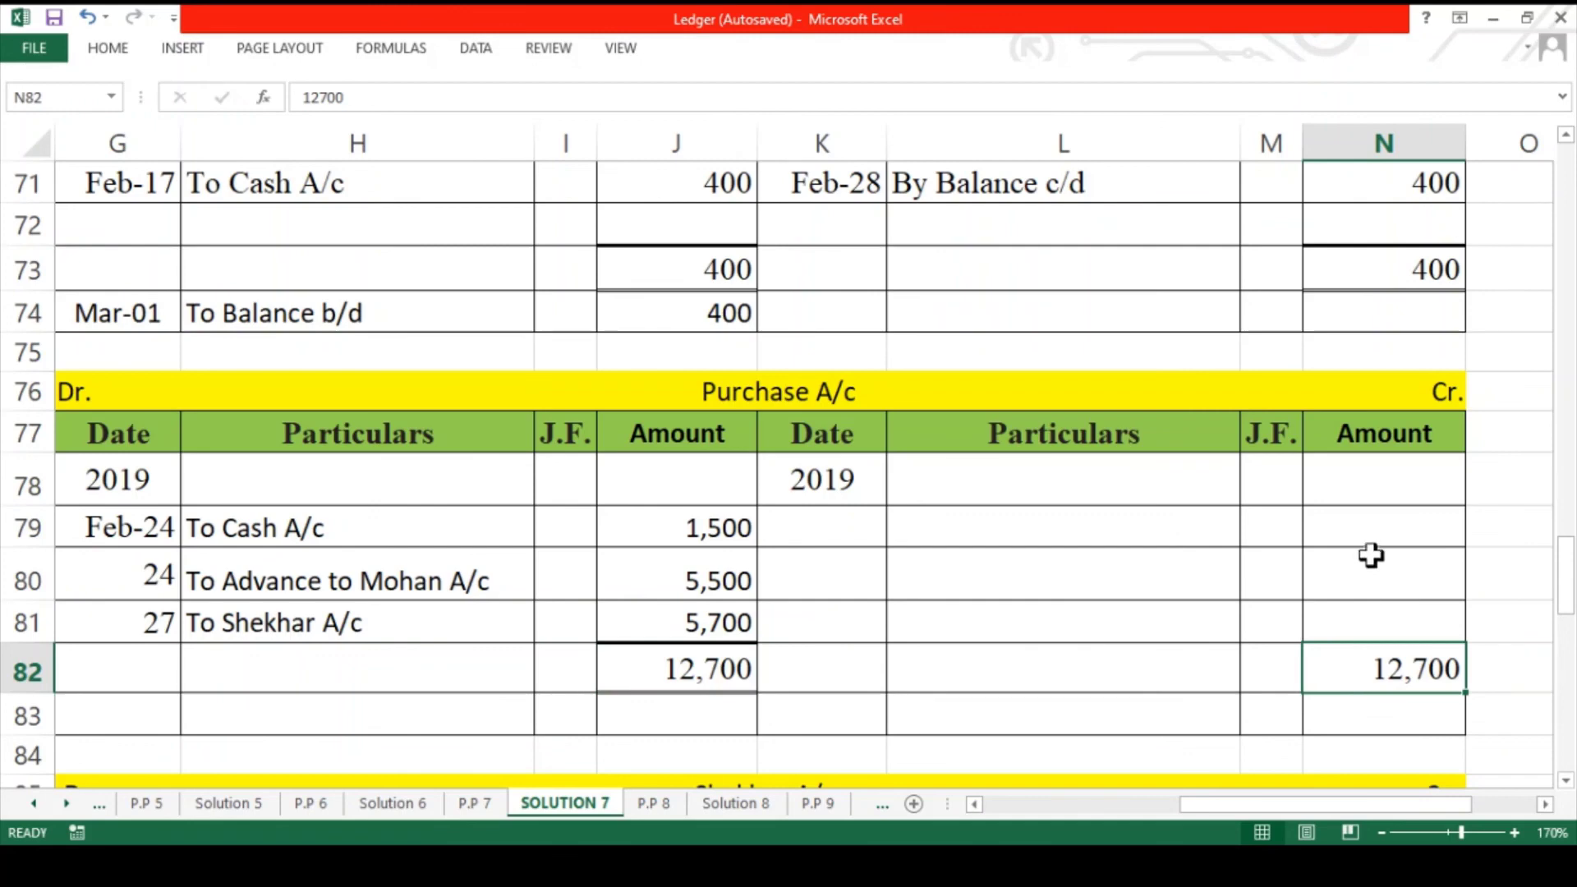
- Show the Purchase A/c closing balance in row 79 (Feb-28, By Balance c/d, 12,700) and opening balance in row 83 (Mar-01, To Balance b/d, 12,700)
drag(1370, 533, 821, 524)
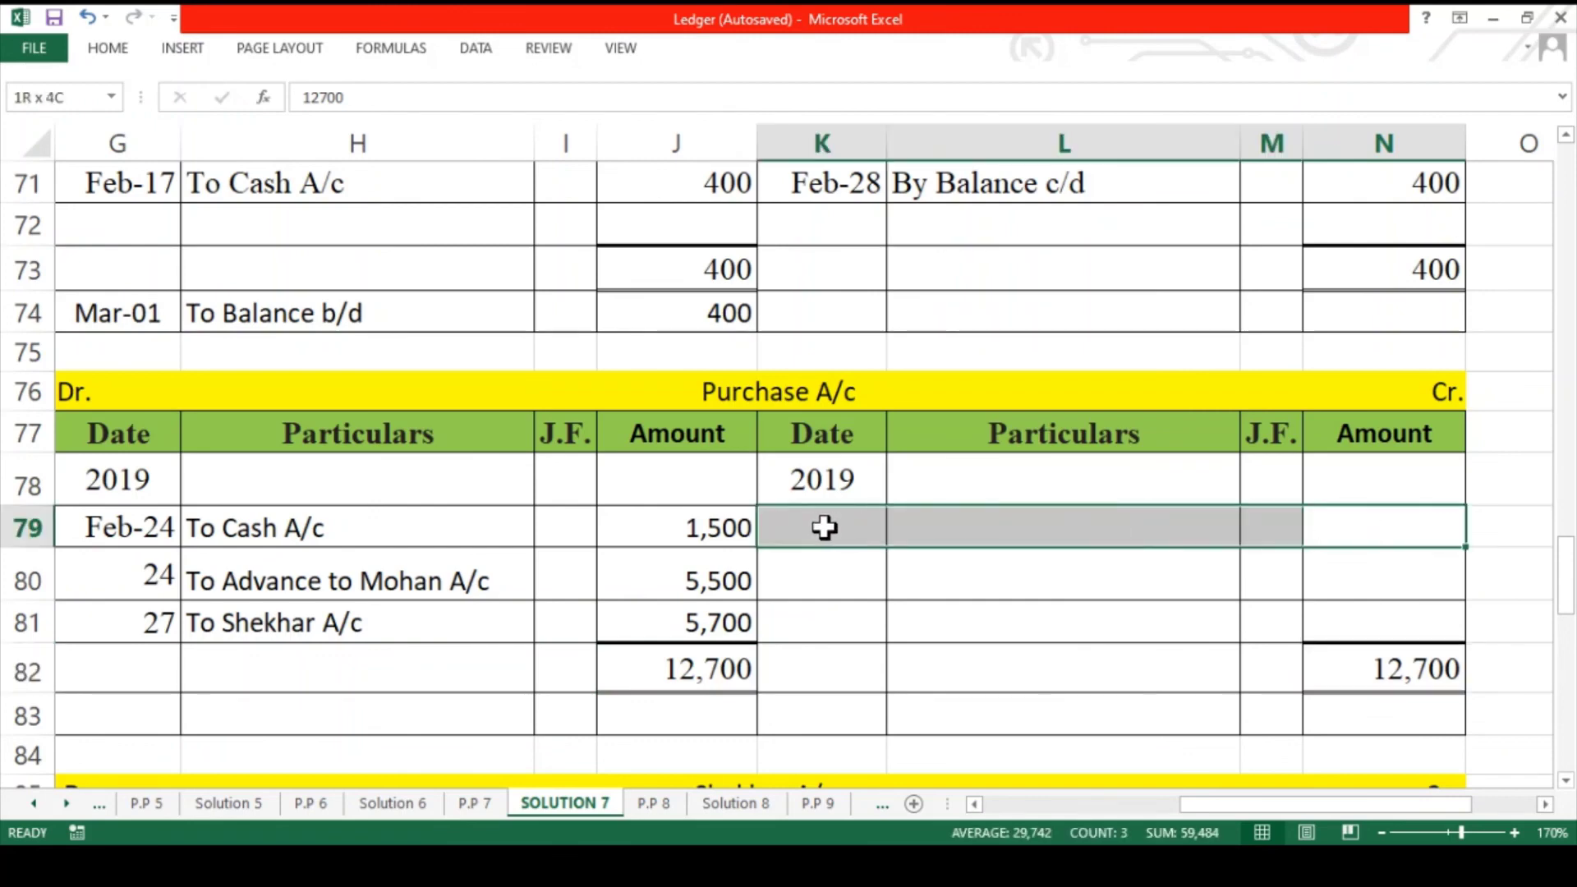
text(Feb-28	By Balance c/d		12,700)
scroll(872, 612, down, 1)
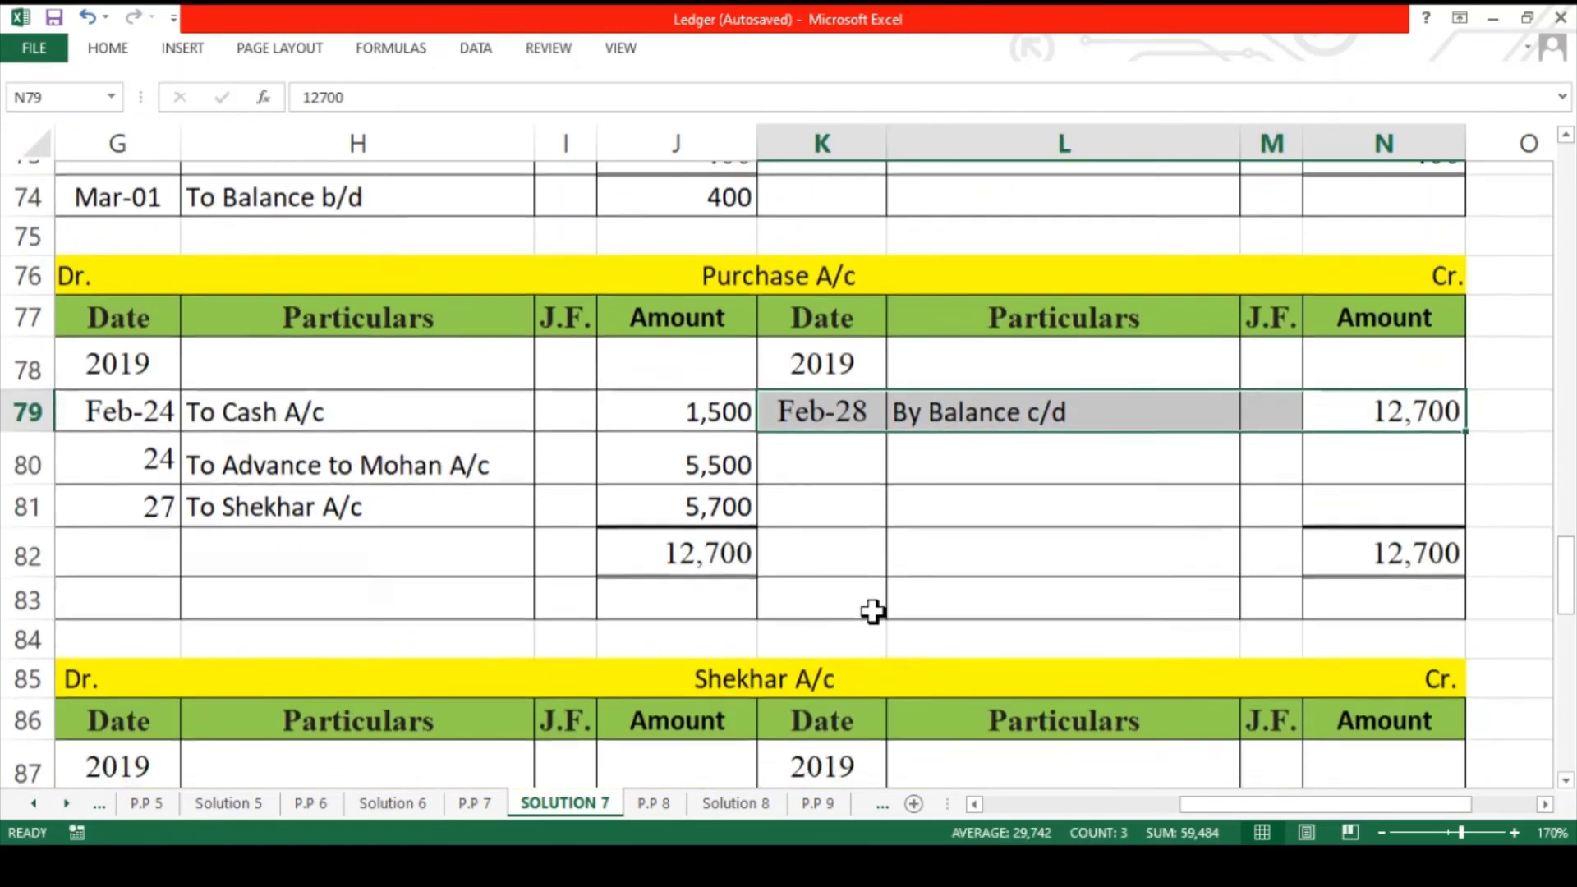
click(639, 584)
drag(639, 584, 165, 585)
text(Mar-01	To Balance b/d		12,700)
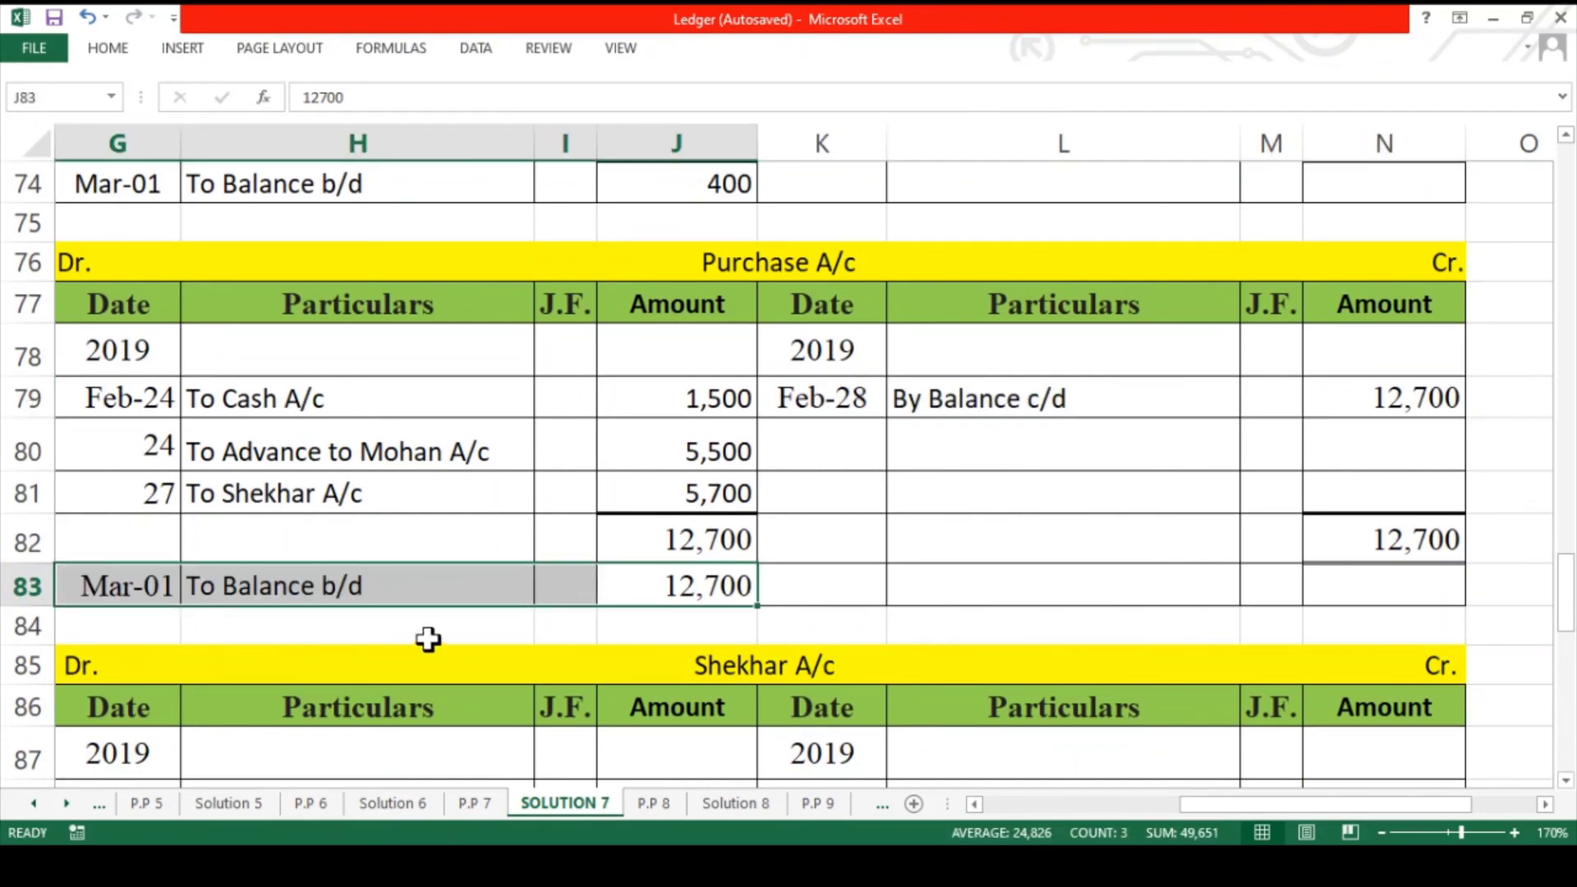
- Show the total 5,700 on both sides of the supplier's account below the Purchase A/c, in J90 and N90
scroll(833, 598, down, 2)
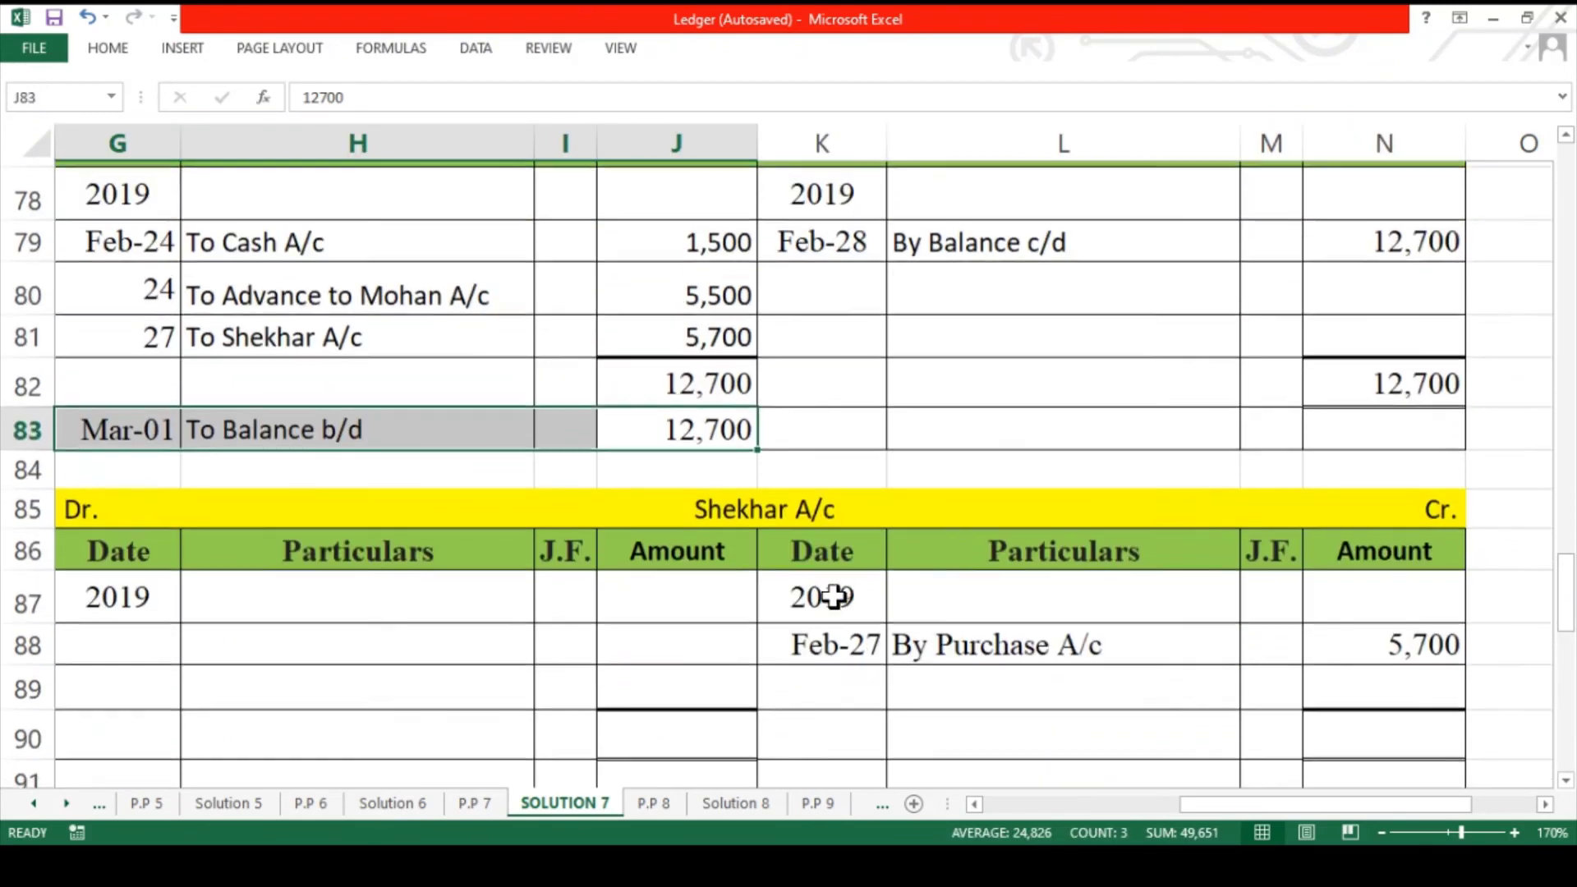
scroll(834, 597, down, 1)
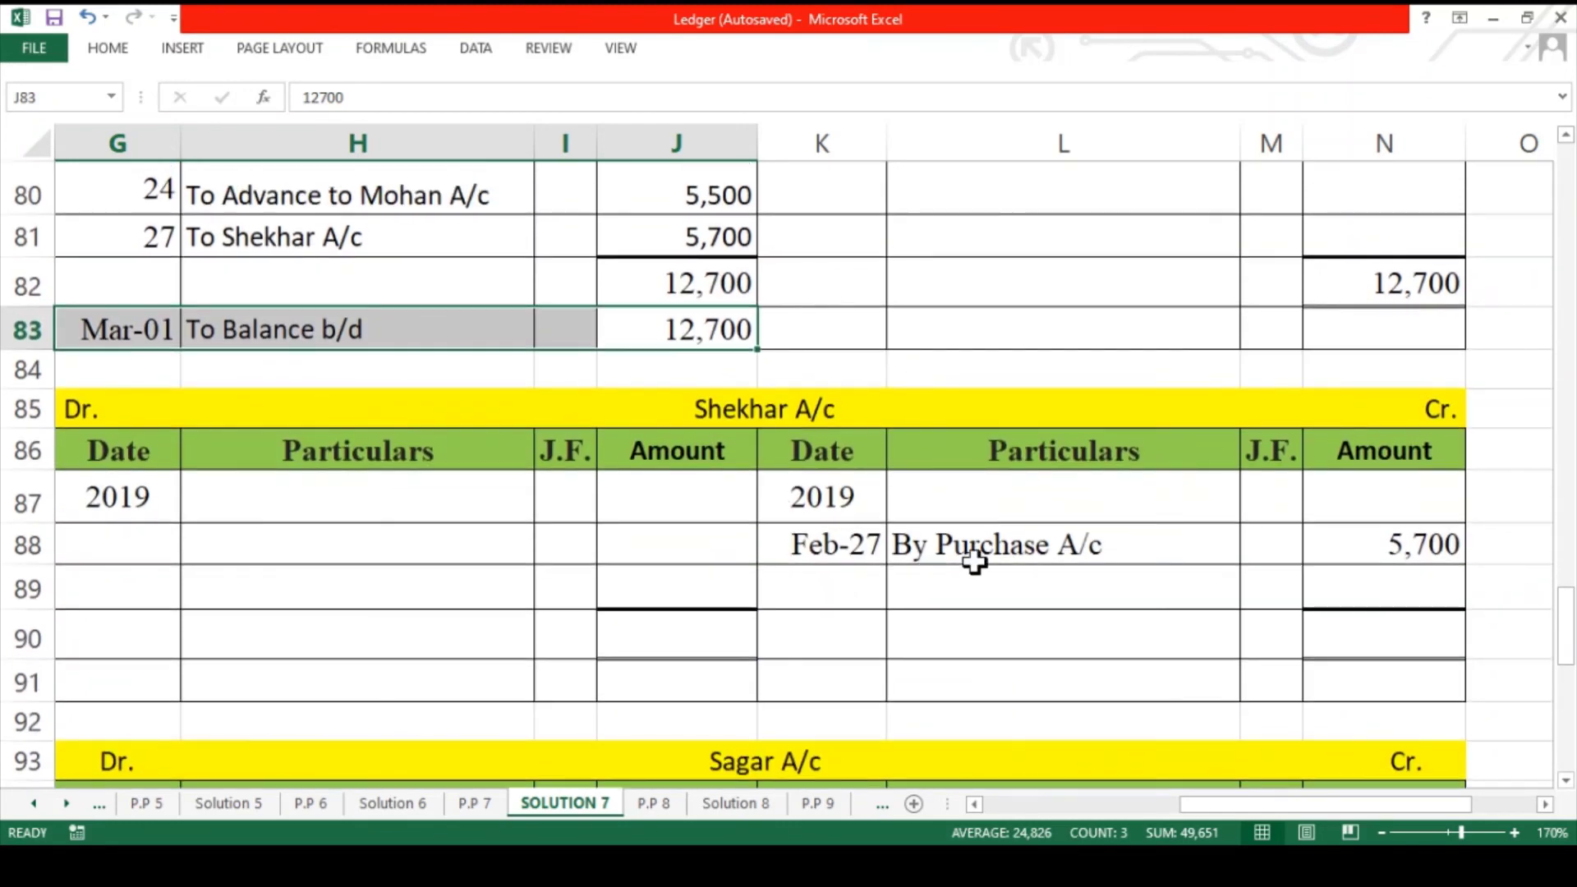
click(1351, 640)
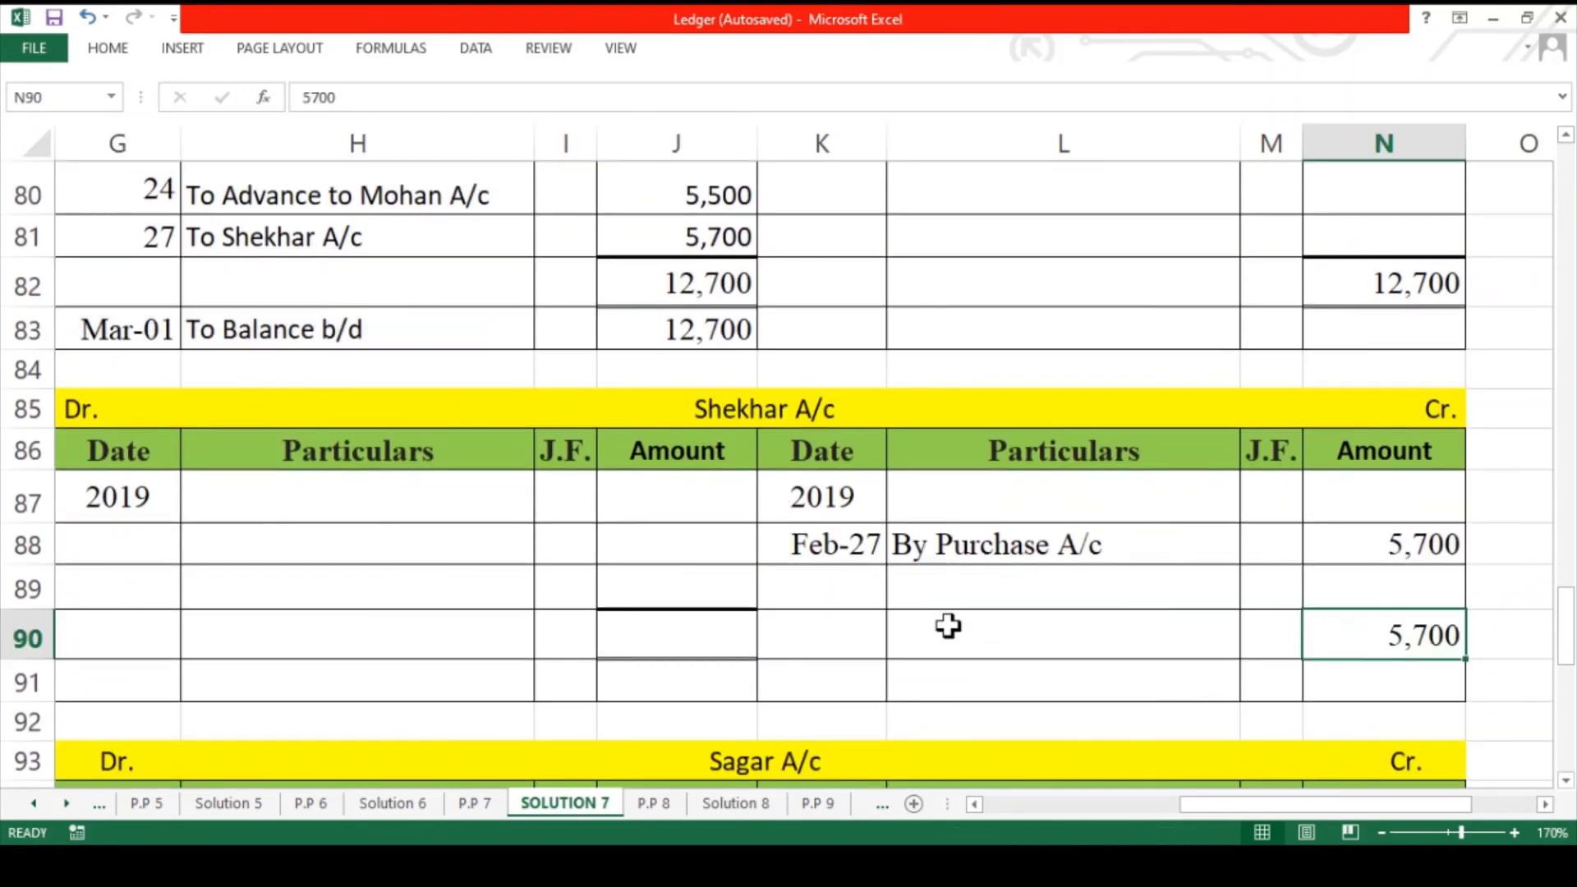
click(677, 633)
text(5700)
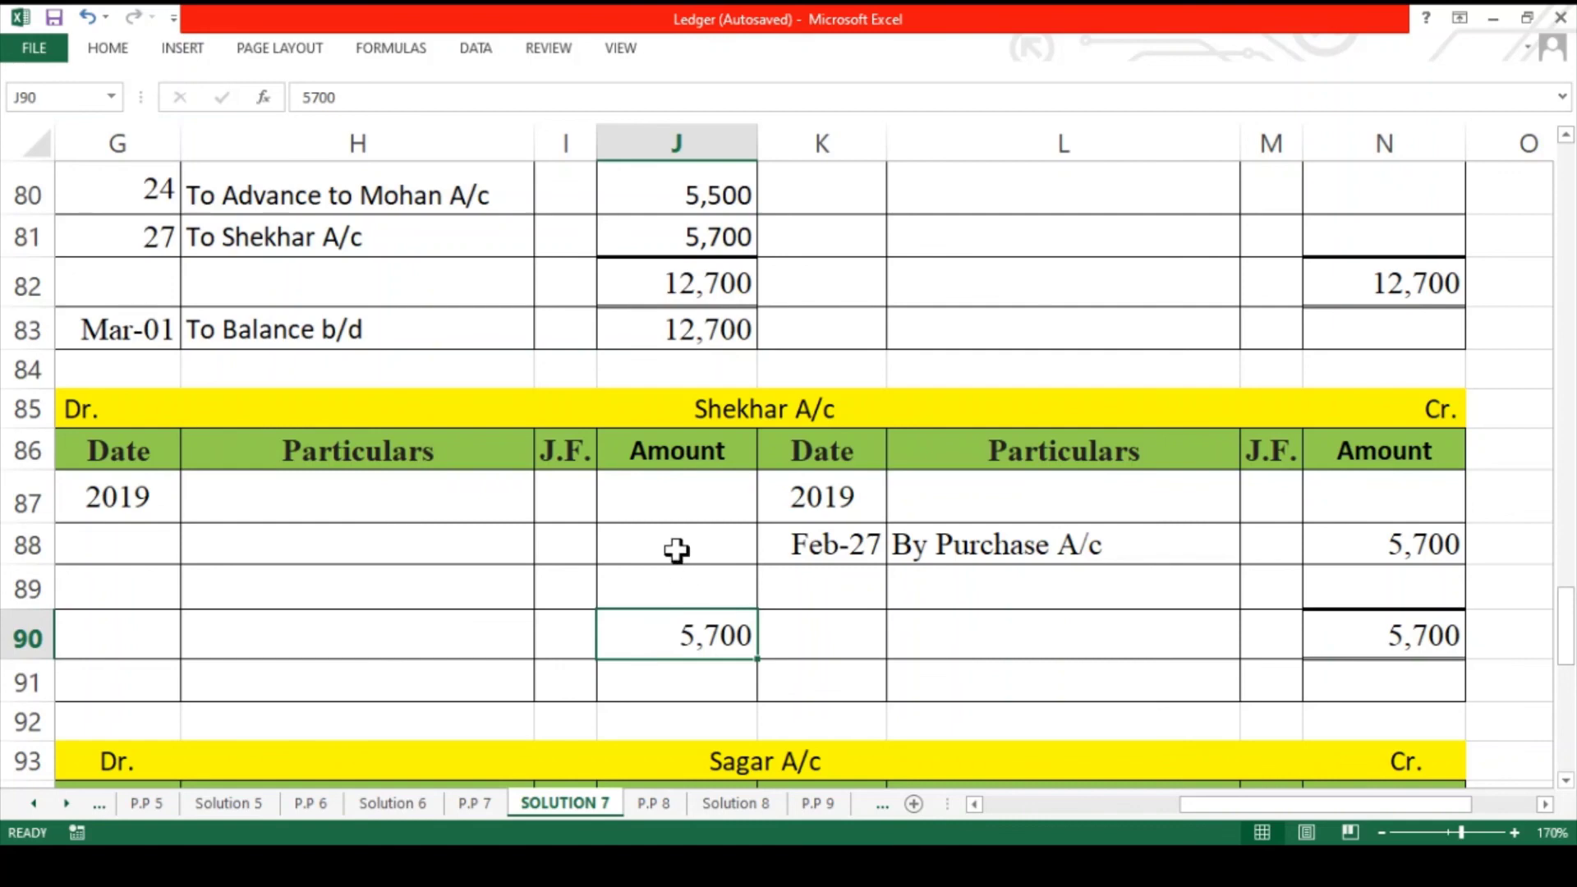
- Show the supplier account's closing balance in row 88 (Feb-28, To Balance c/d, 5,700) and opening balance in row 91 (Mar-01, By Balance b/d, 5,700)
drag(676, 550, 147, 545)
text(Feb-28	To Balance c/d		5,700)
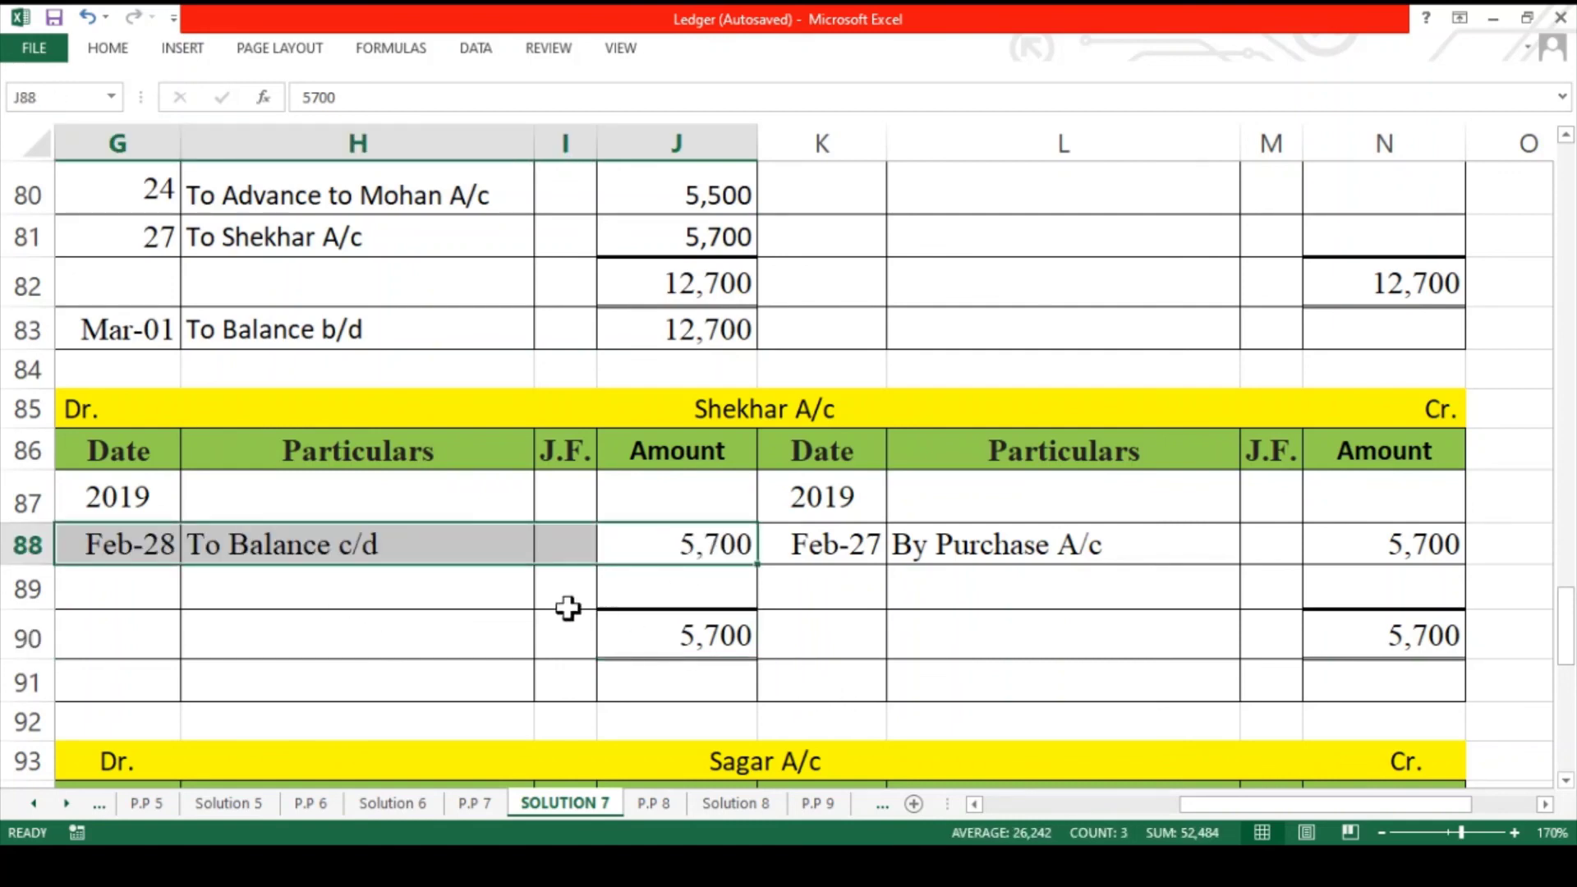
drag(831, 690, 1311, 688)
text(Mar-01	By Balance b/d		5,700)
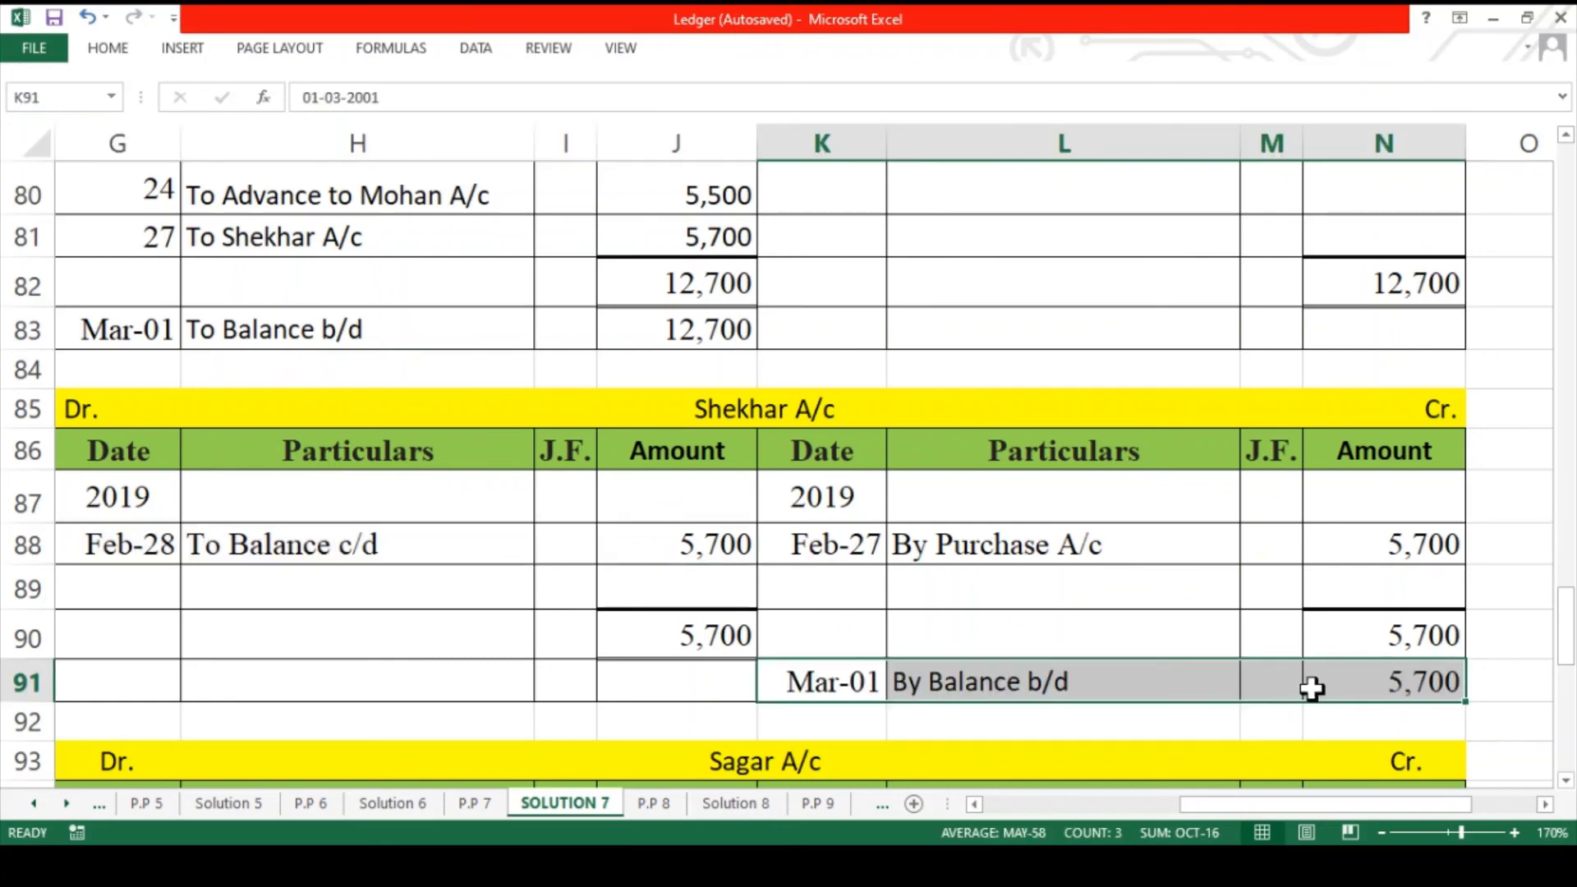
- Show the customer account's total 6,300 in J98 and N98 and its closing balance in row 96 (Feb-28, By Balance c/d, 6,300)
scroll(1312, 689, down, 3)
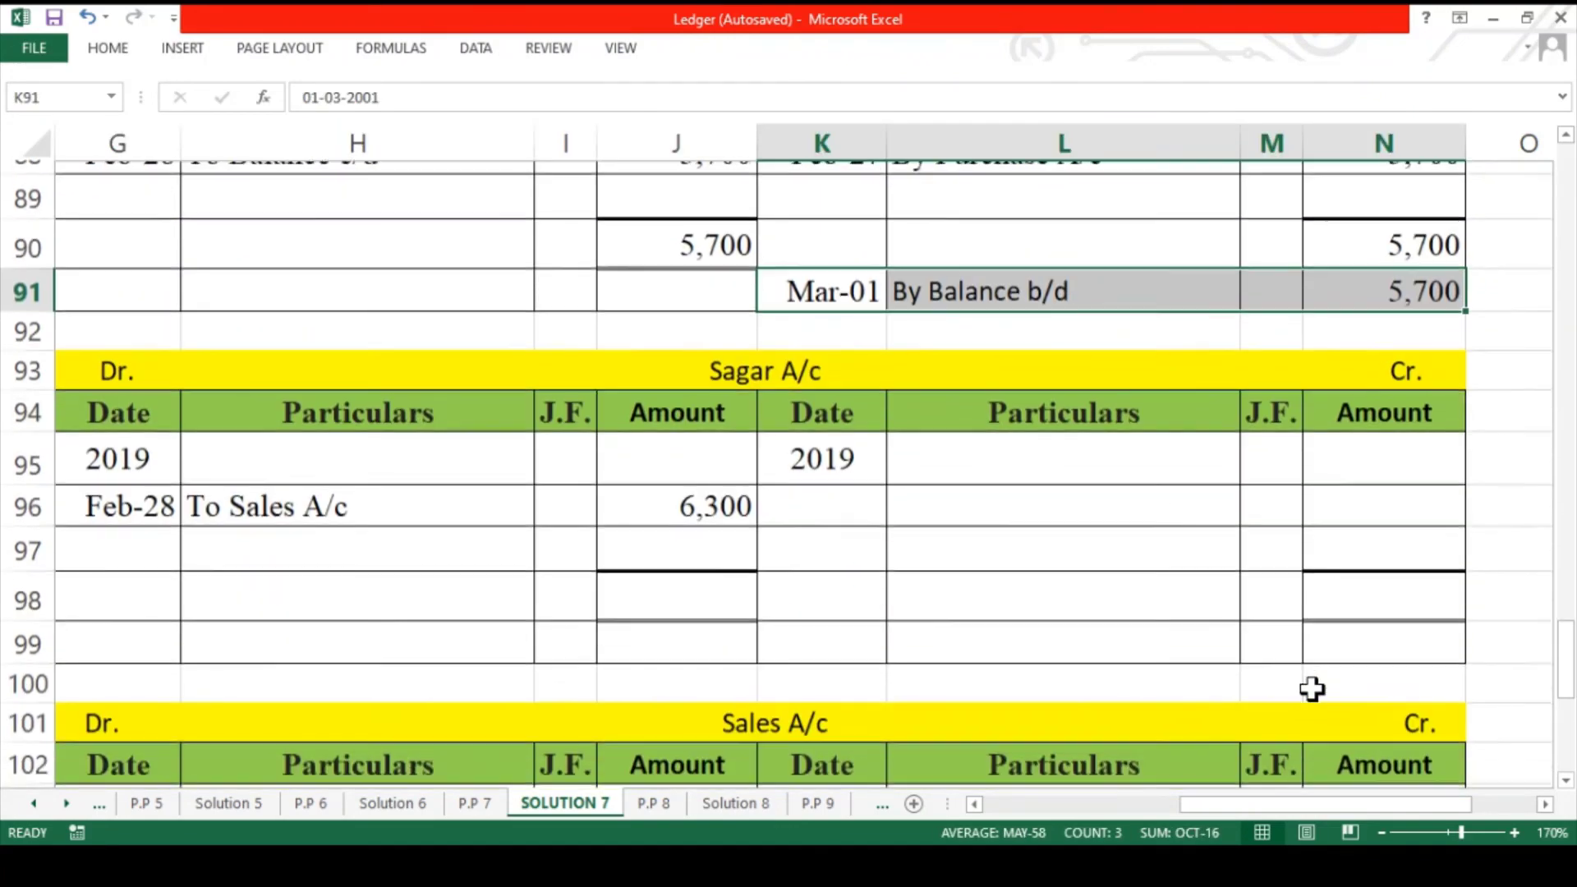
click(719, 584)
key(ctrl+c)
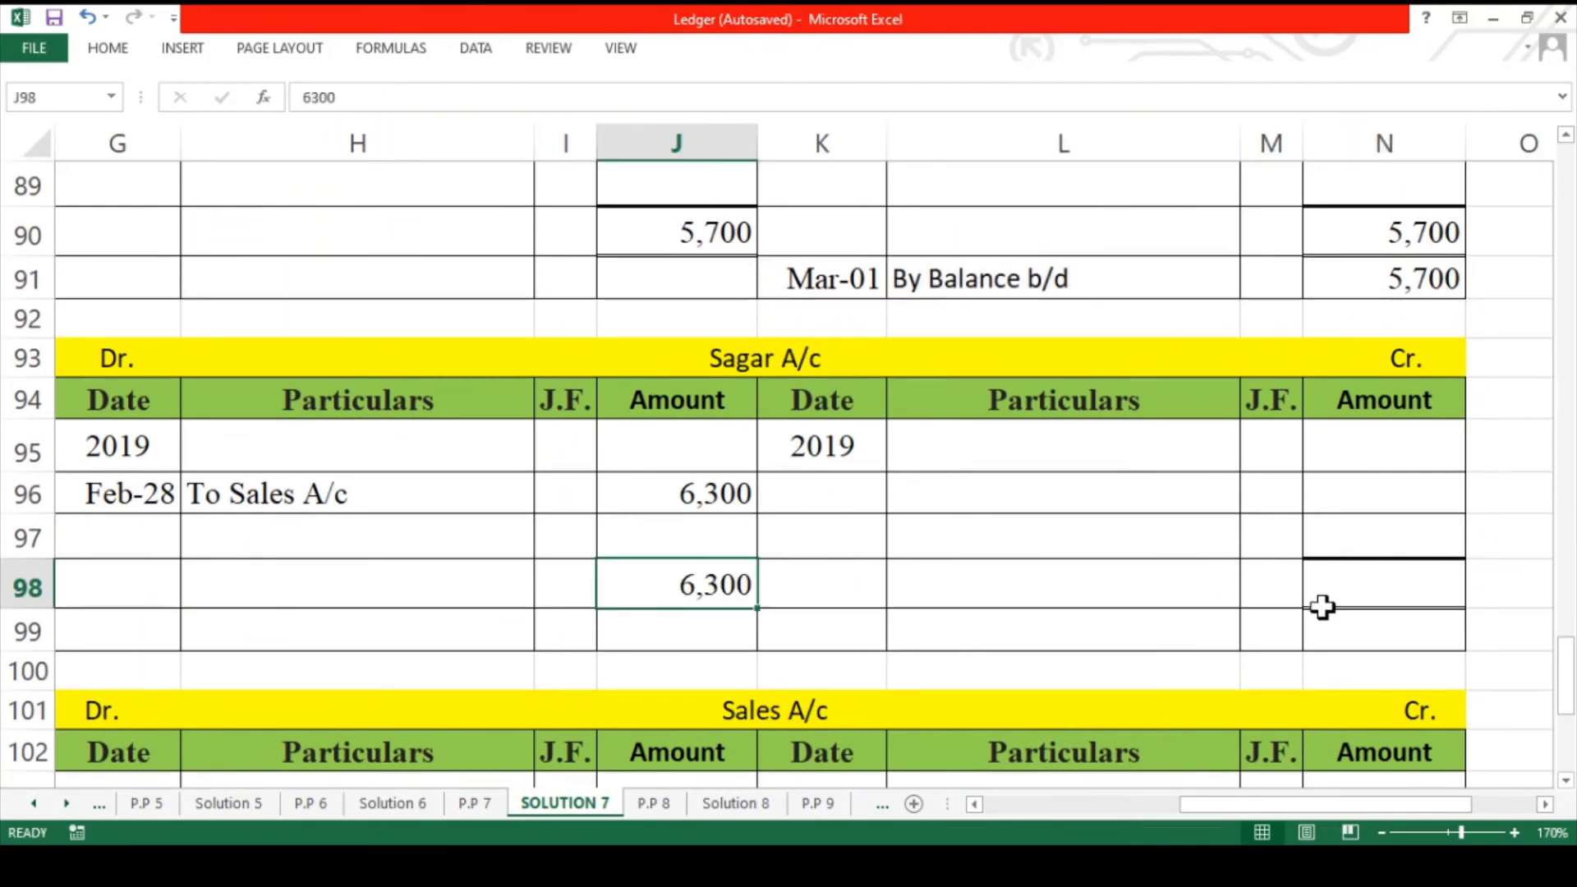
click(1323, 604)
key(ctrl+v)
drag(1386, 475, 868, 486)
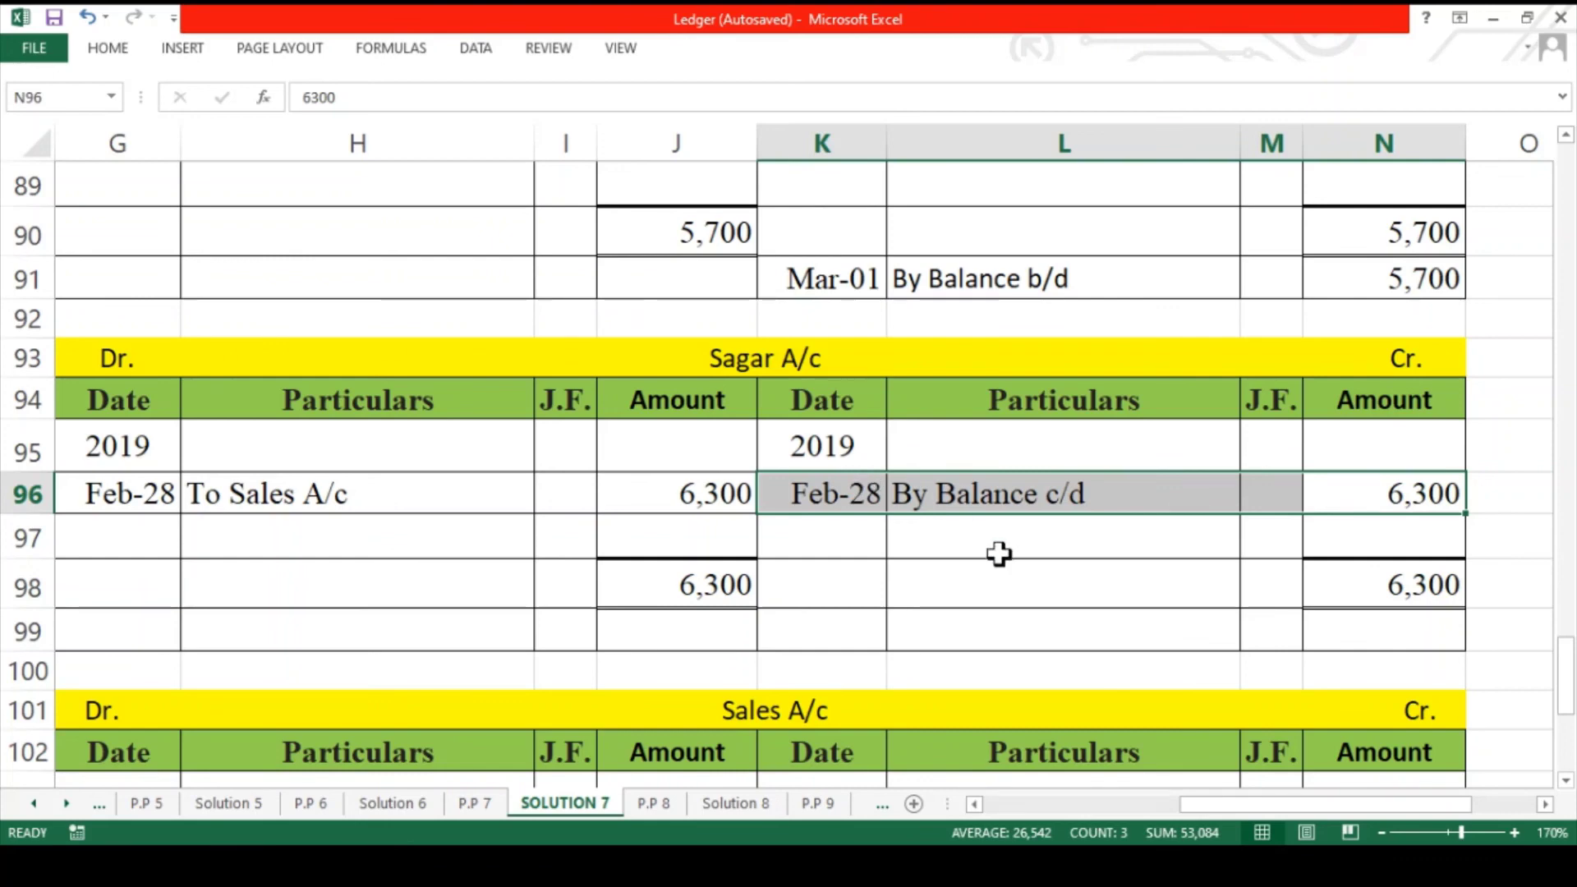
- Show the customer account's opening balance in row 99 (Mar-01, To Balance b/d, 6,300)
scroll(999, 554, down, 1)
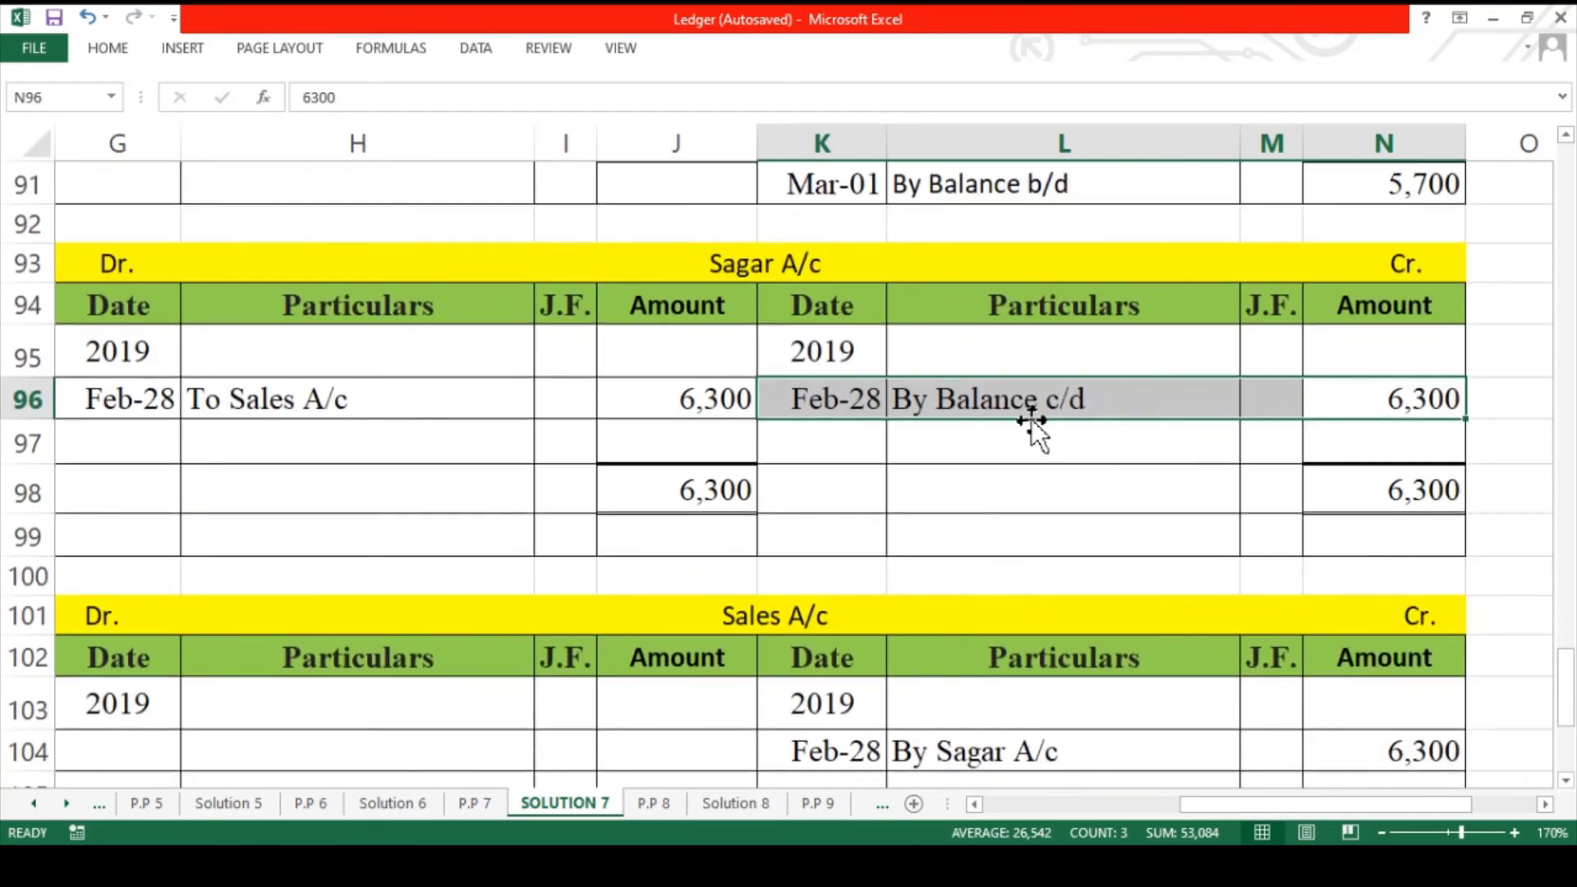
drag(709, 547, 158, 548)
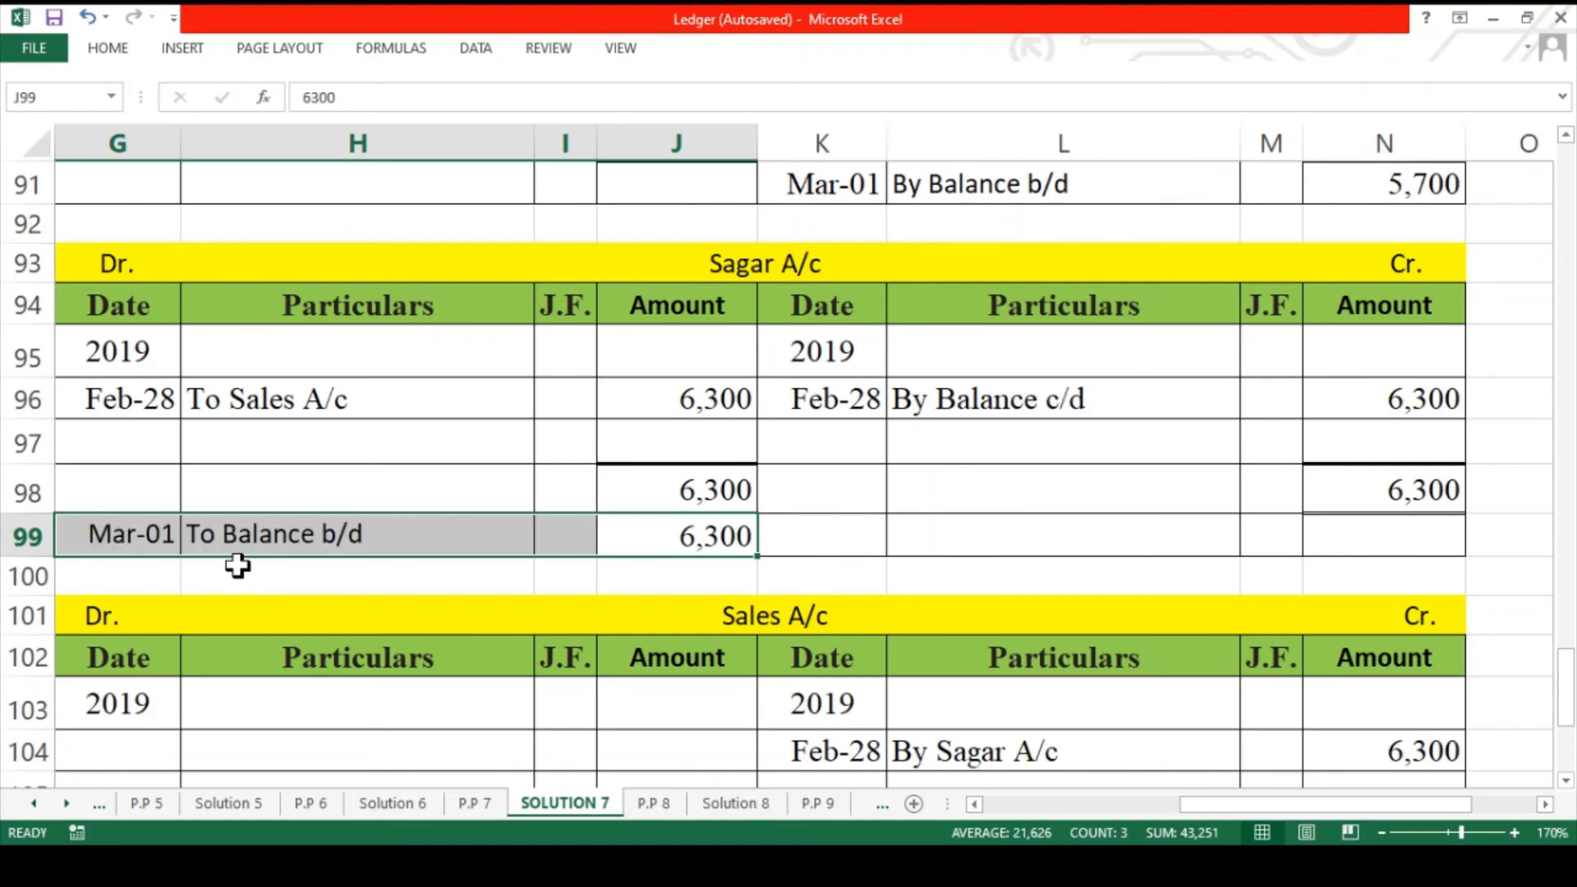
- Show the total 6,300 on both sides of the Sales A/c, in N106 and J106
scroll(501, 555, down, 2)
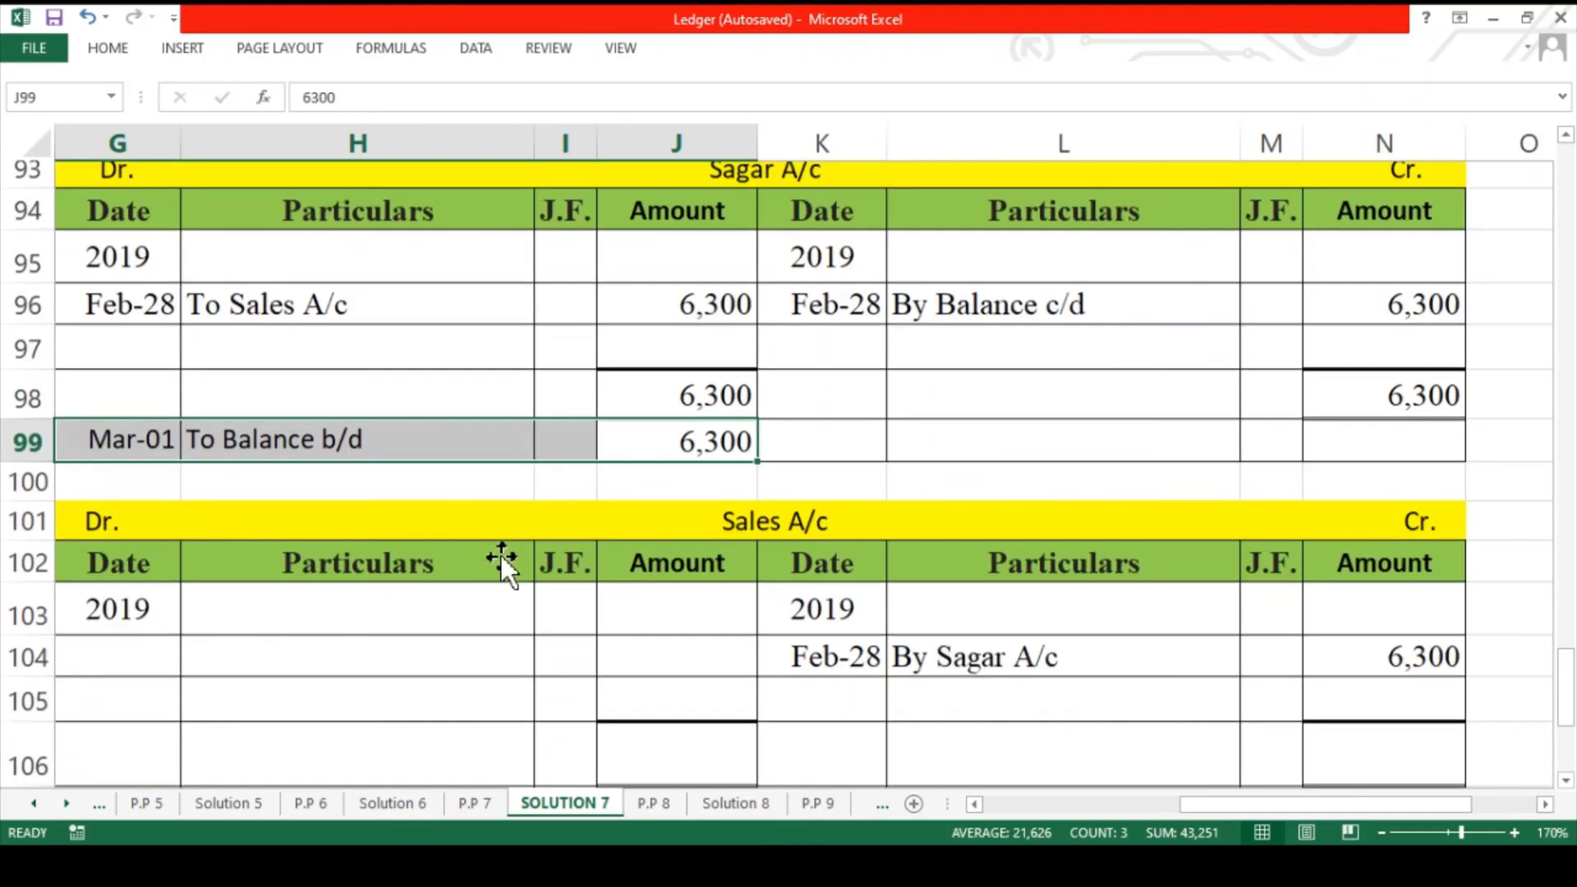
scroll(502, 555, down, 1)
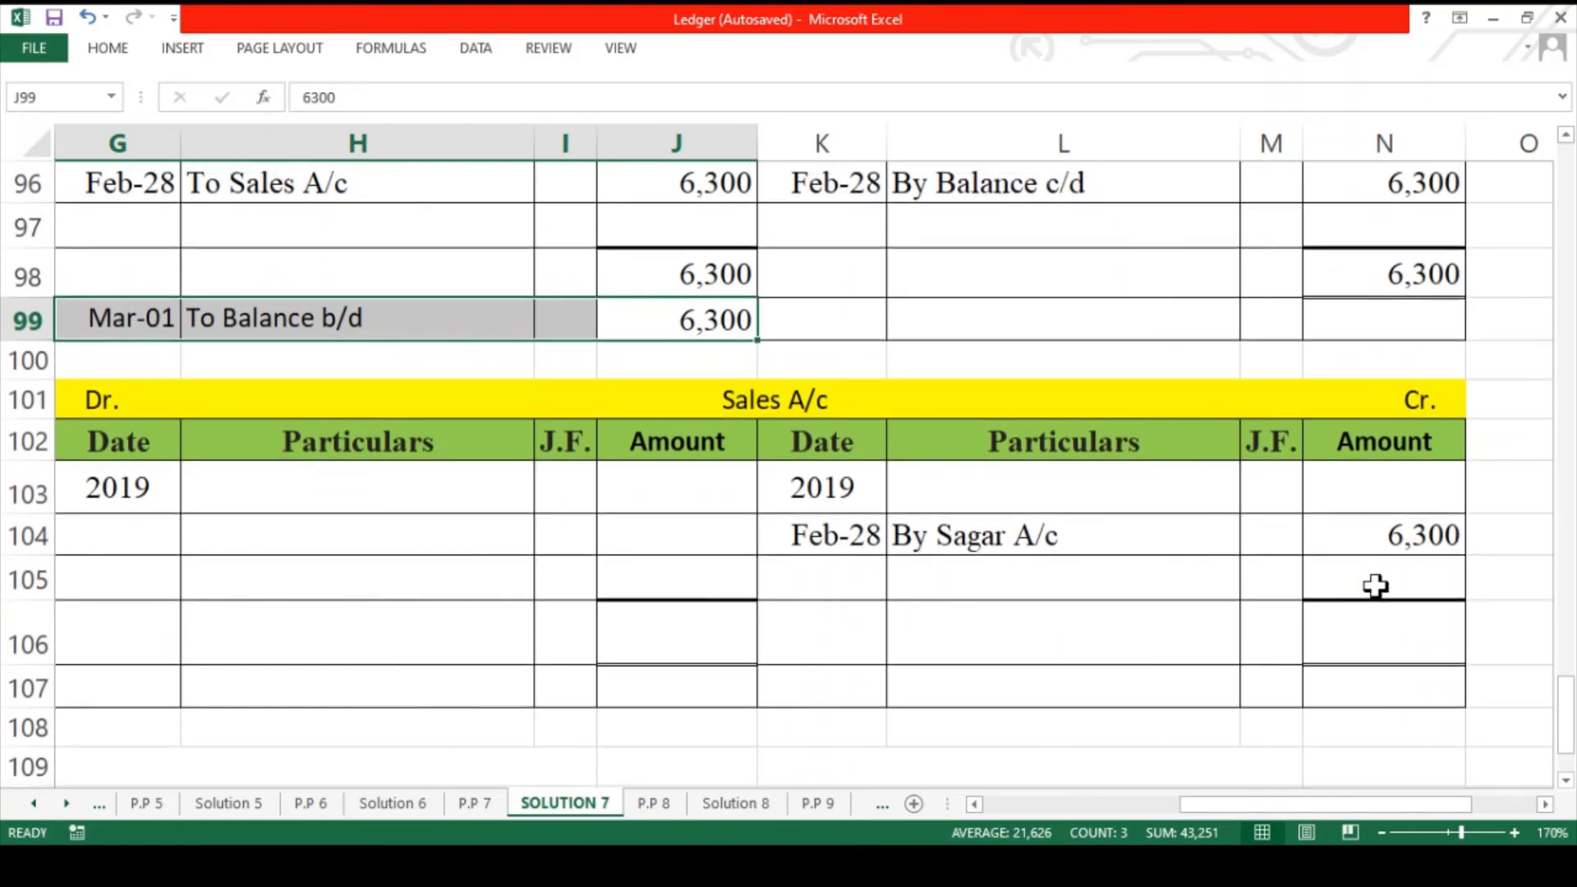
click(1317, 641)
key(ctrl+v)
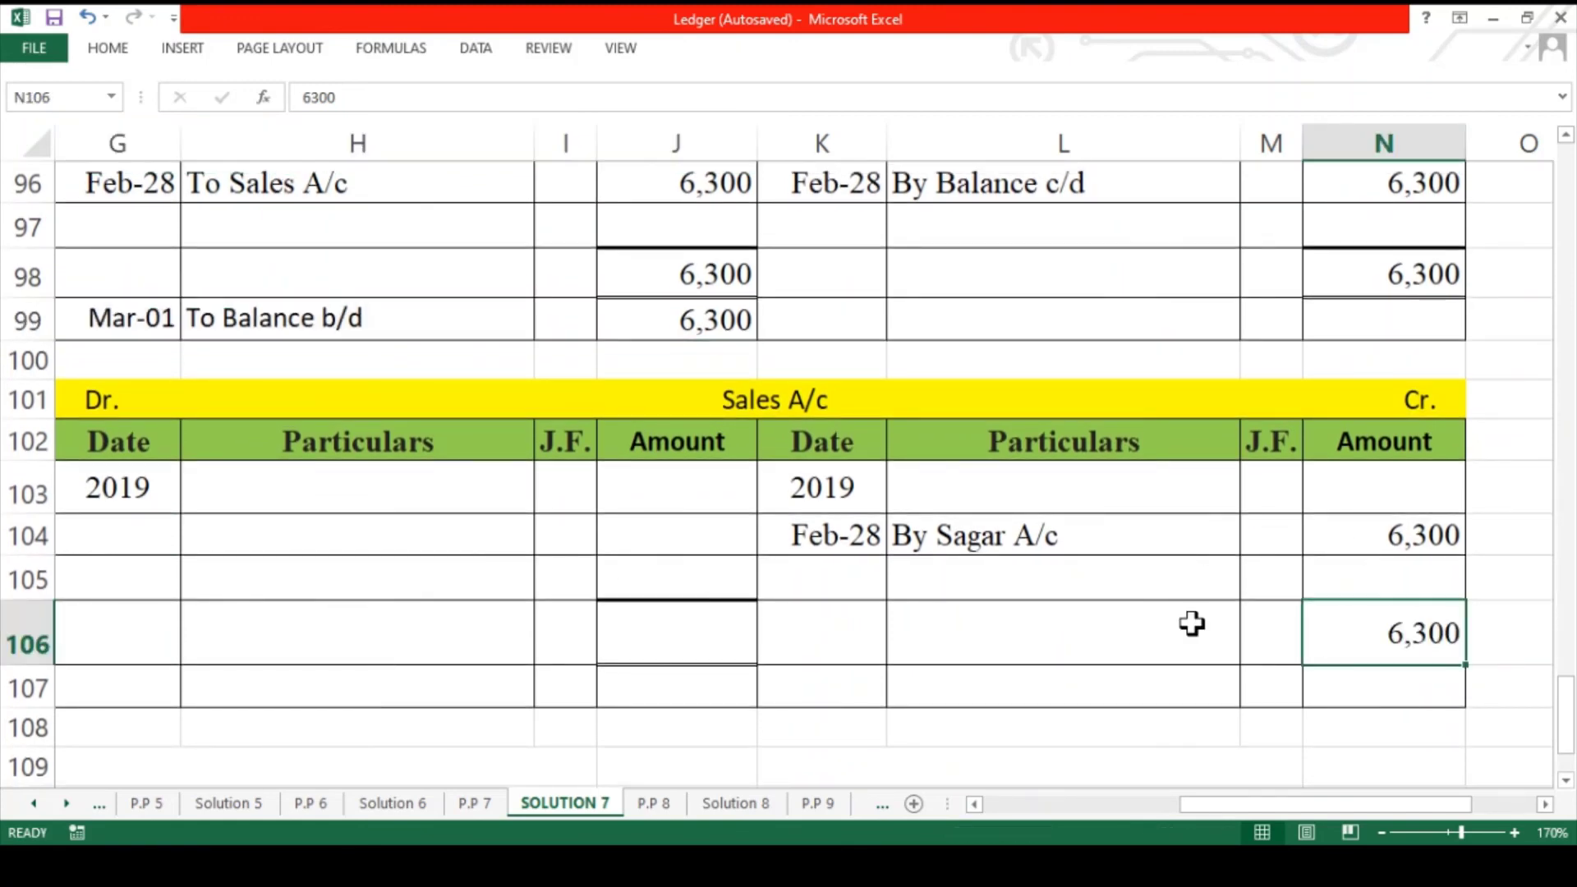
click(698, 630)
key(ctrl+v)
- Show the Sales A/c closing balance in row 104 (Feb-28, To Balance c/d, 6,300) and opening balance in row 107 (Mar-01, By Balance b/d, 6,300)
click(669, 540)
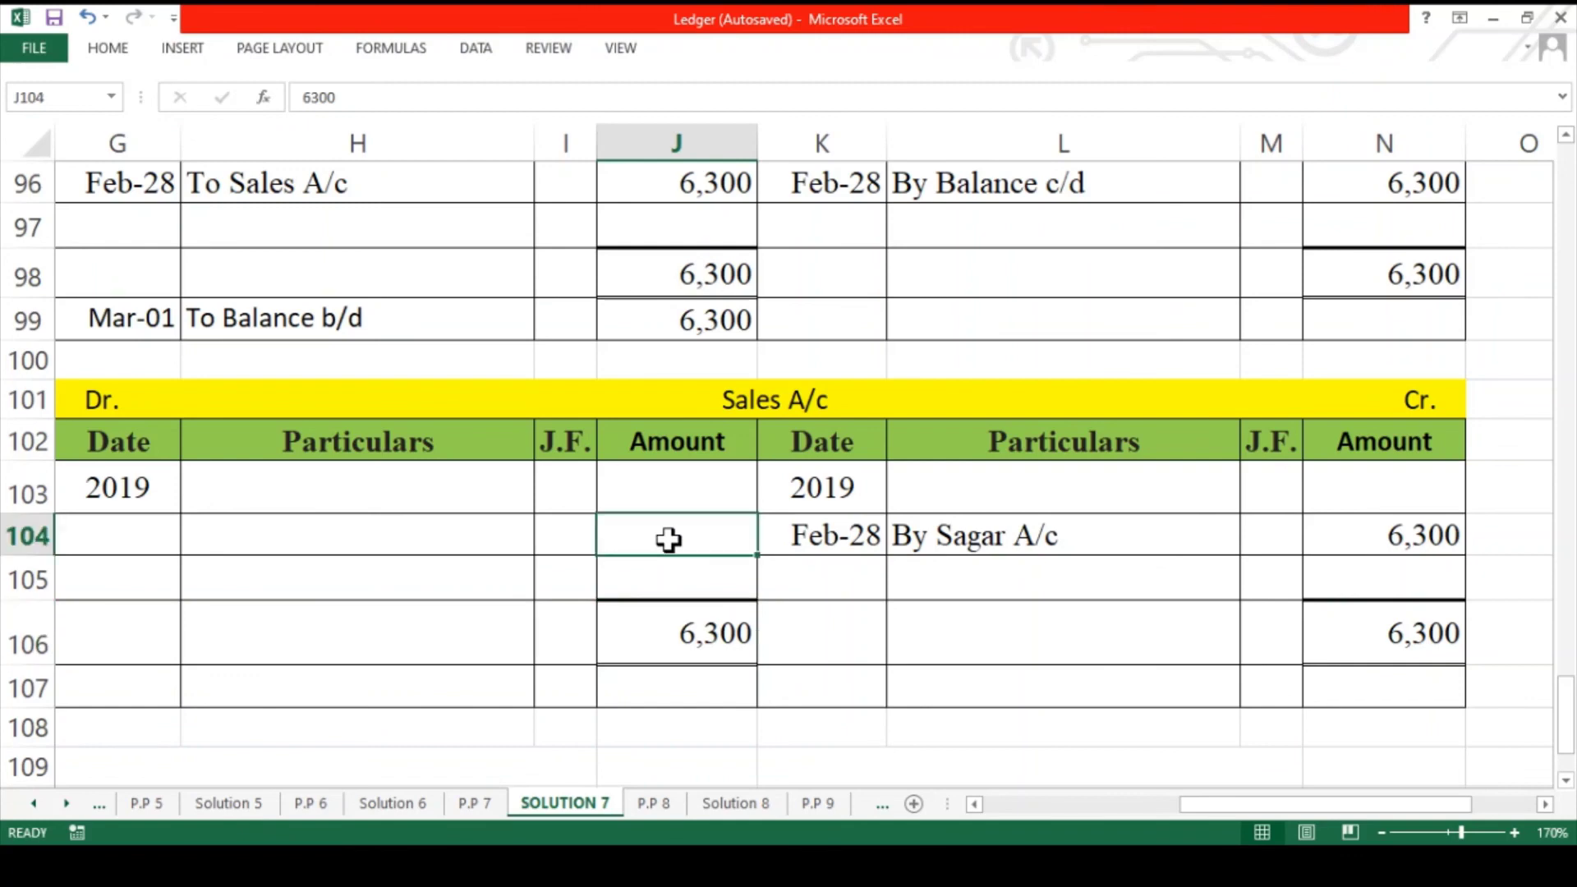
drag(678, 533, 131, 532)
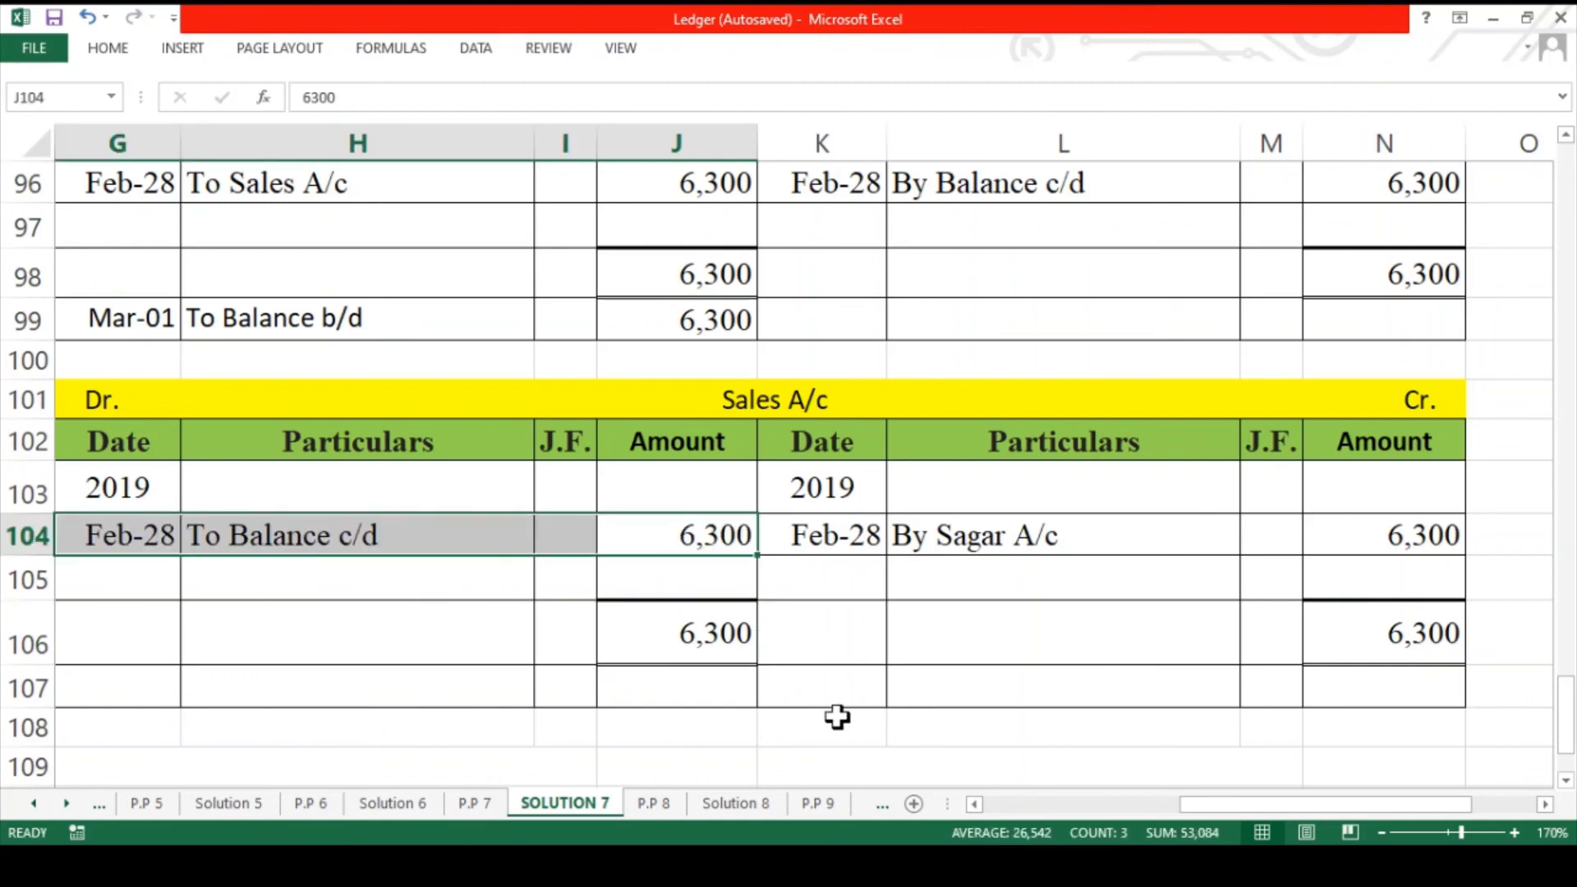
drag(849, 690, 1370, 692)
key(F4)
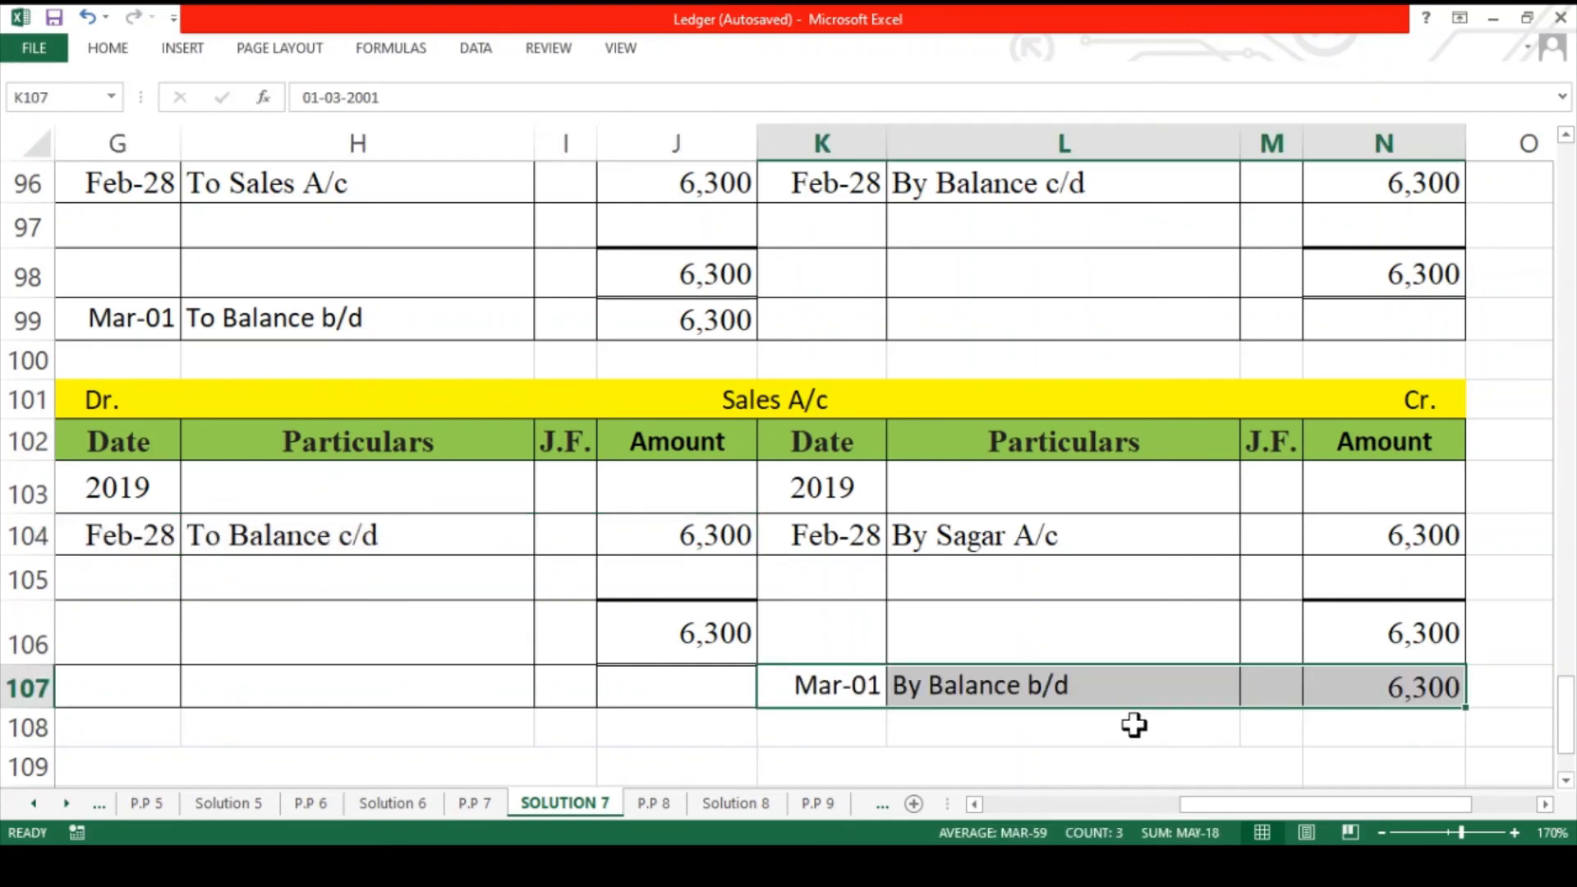
click(936, 725)
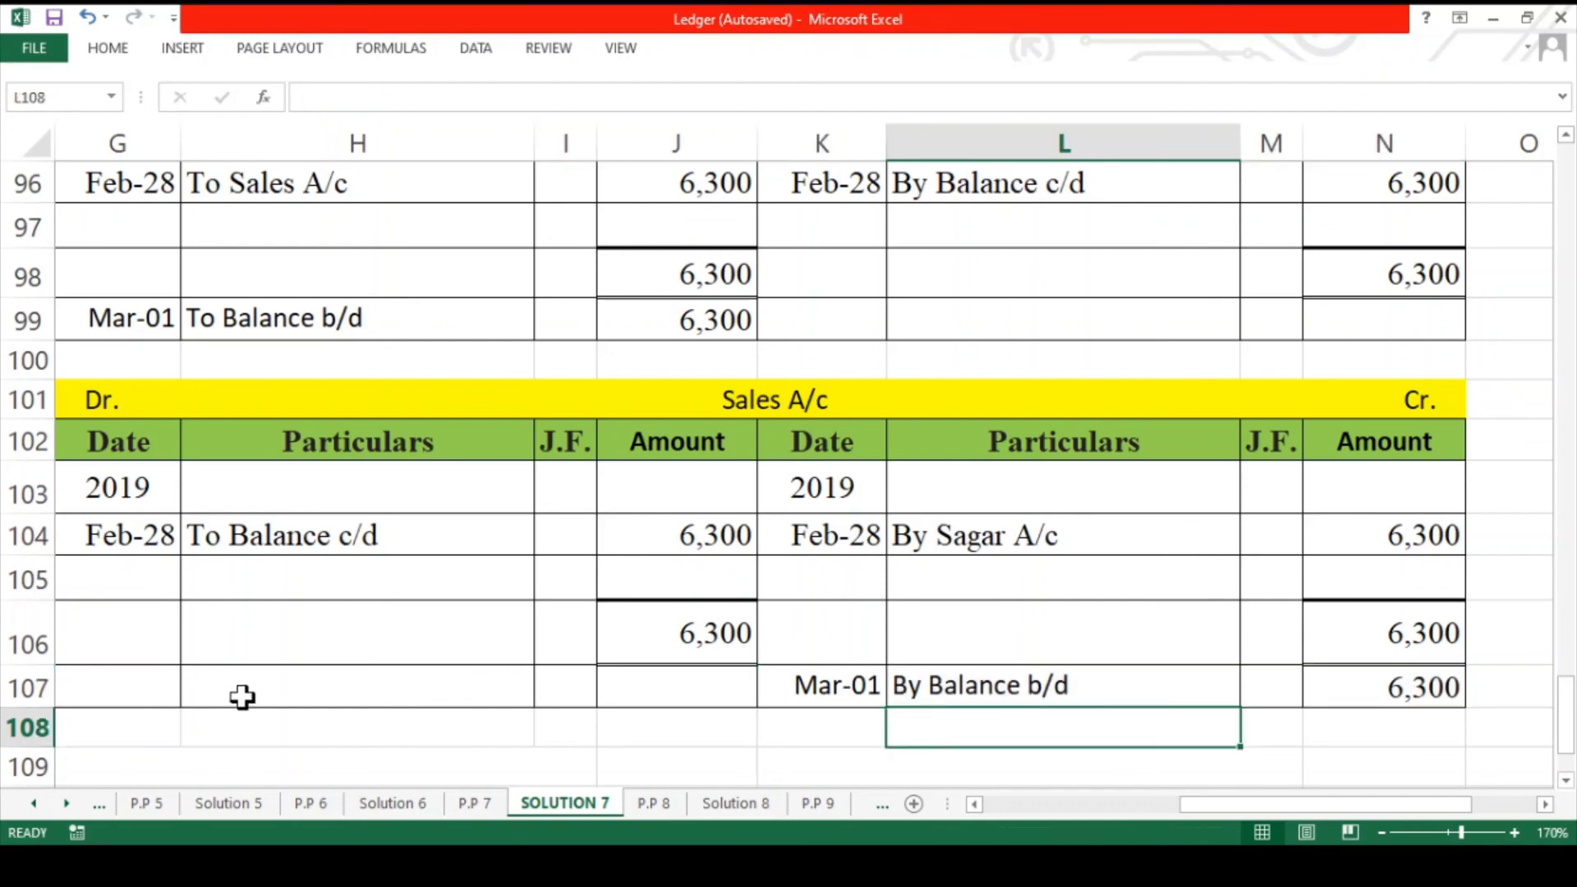
- Reduce the height of the Sales A/c total row, row 106, to about that of its neighbouring rows
drag(37, 663, 36, 641)
click(237, 633)
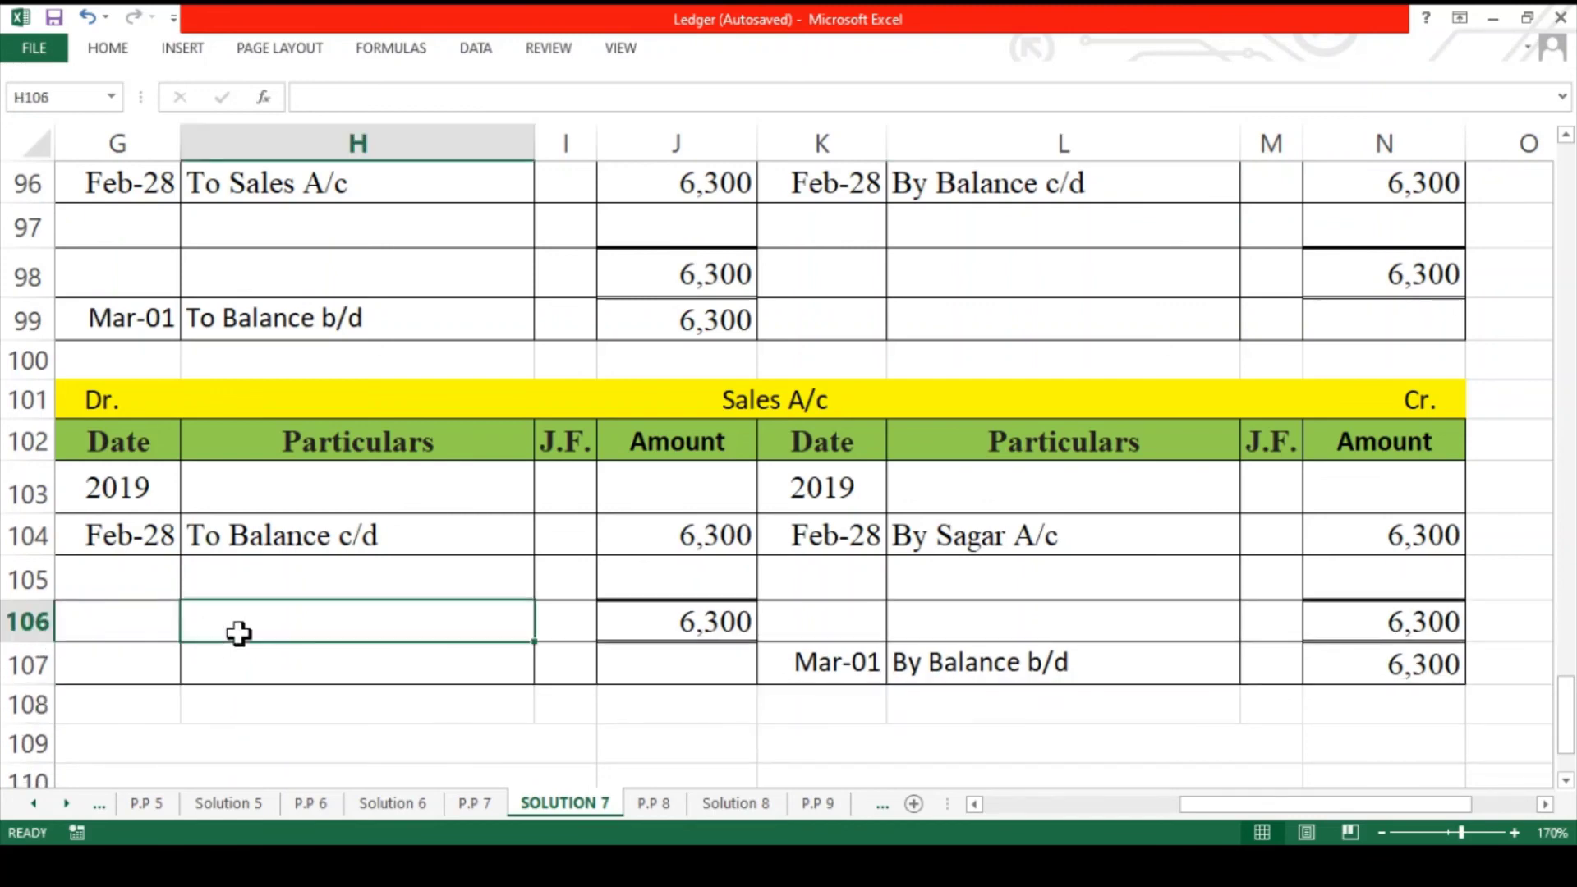
- Return to the journal entries at the start of the SOLUTION 7 sheet
scroll(239, 632, left, 3)
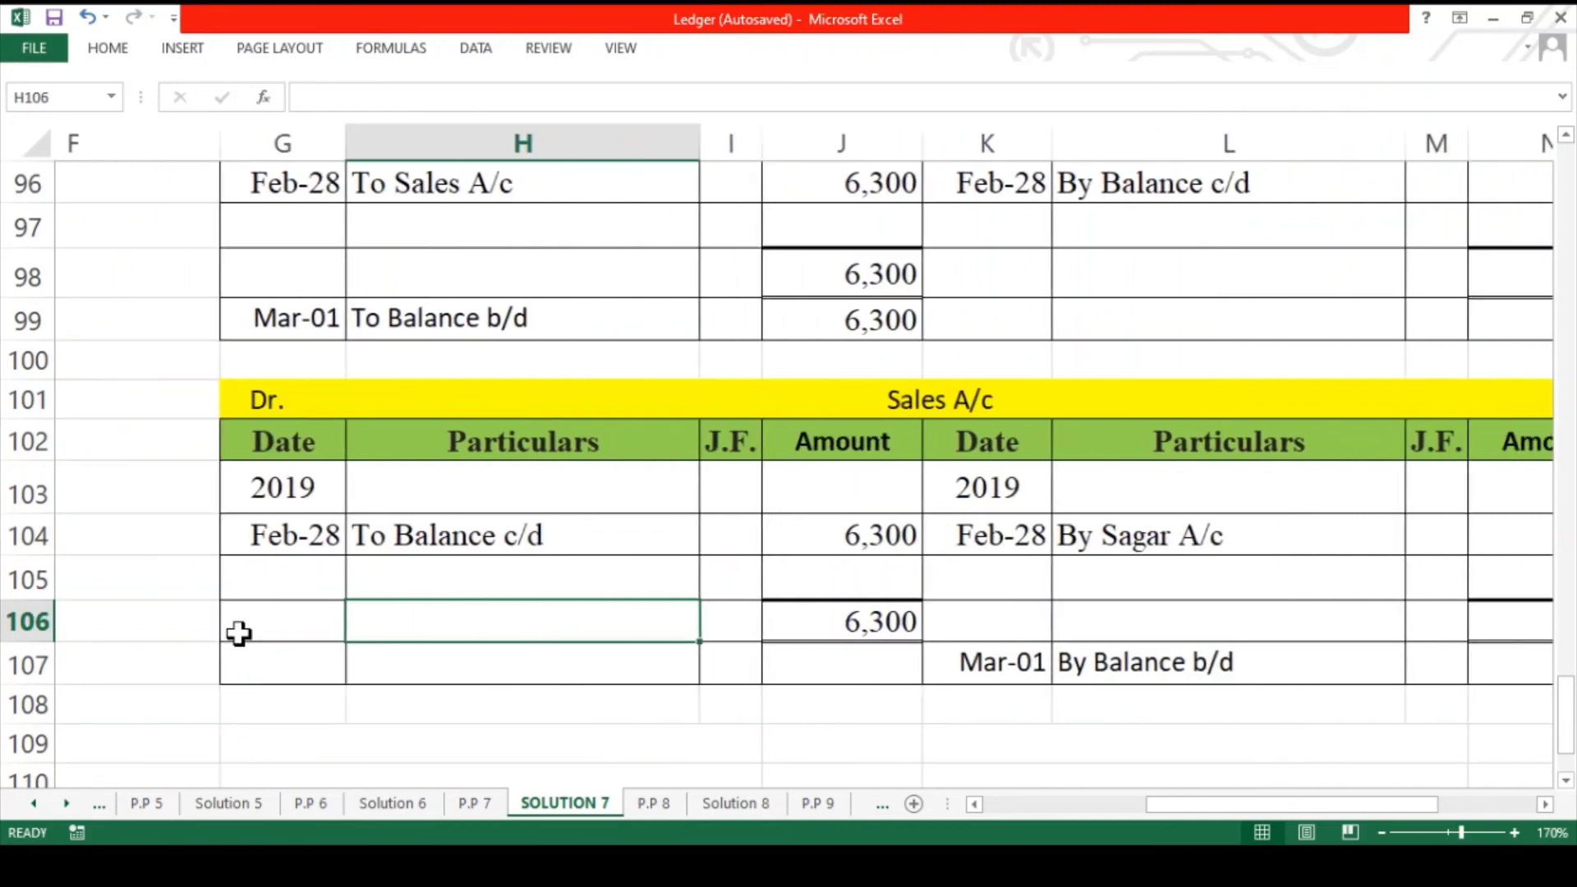
scroll(238, 633, left, 4)
scroll(238, 633, up, 18)
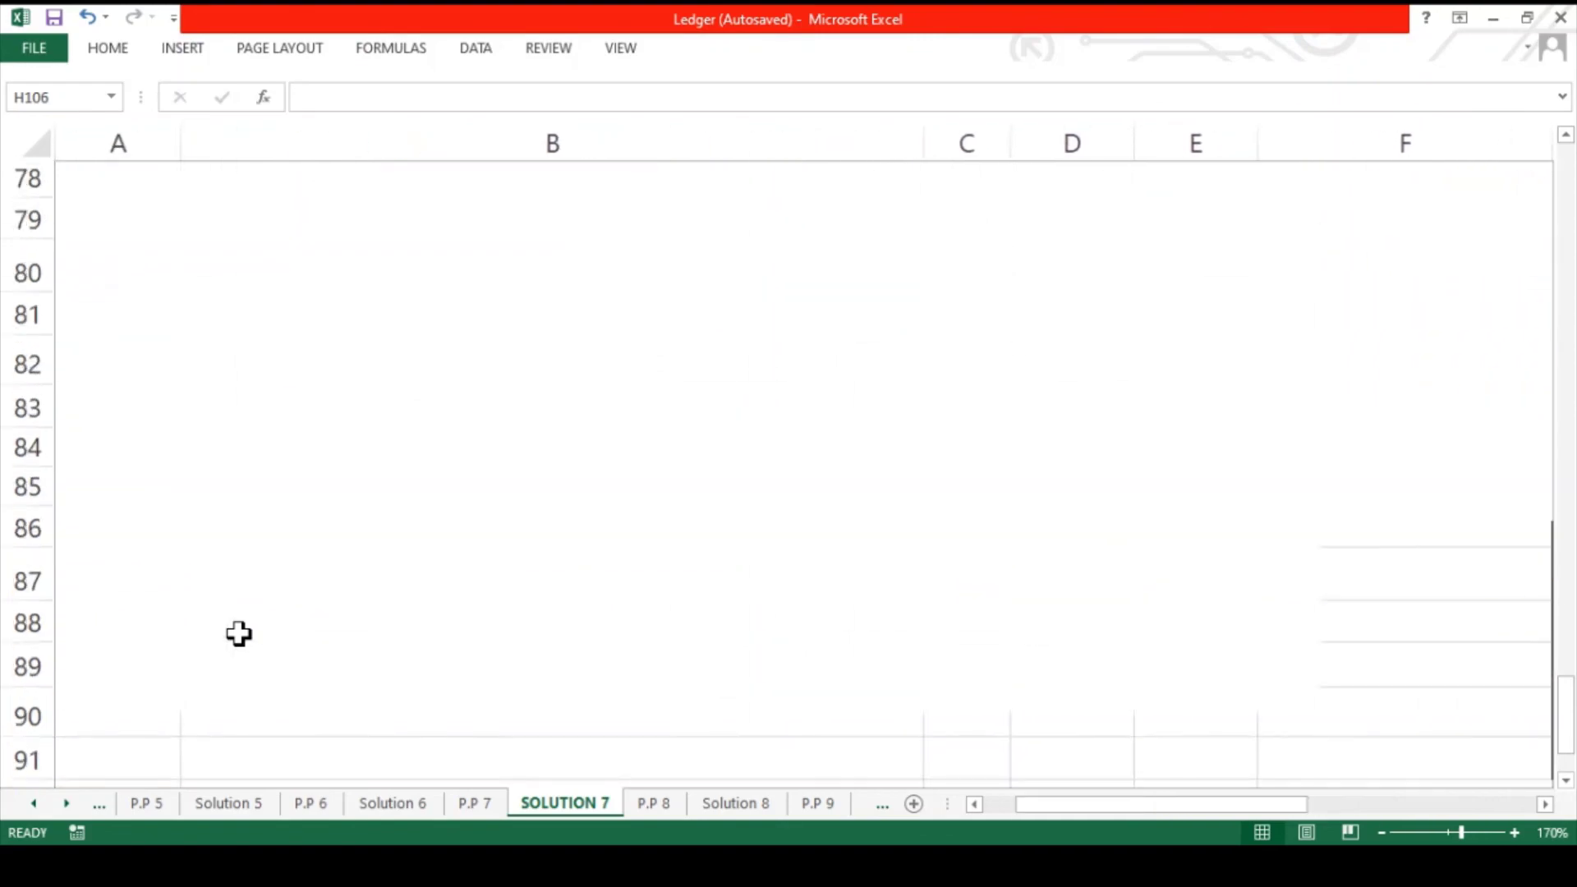
scroll(238, 633, up, 14)
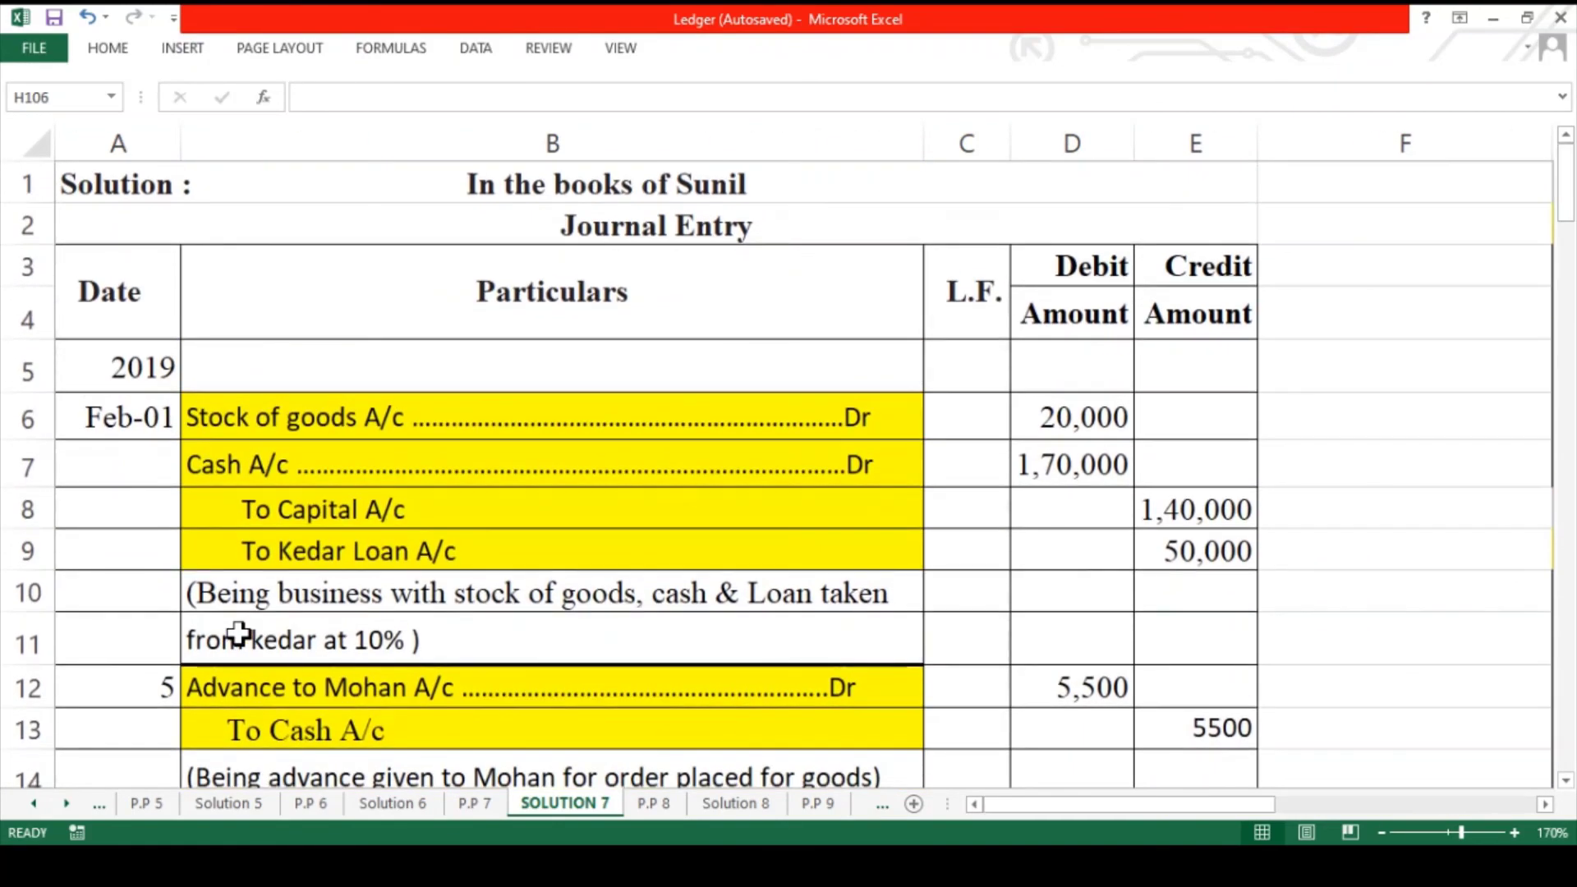